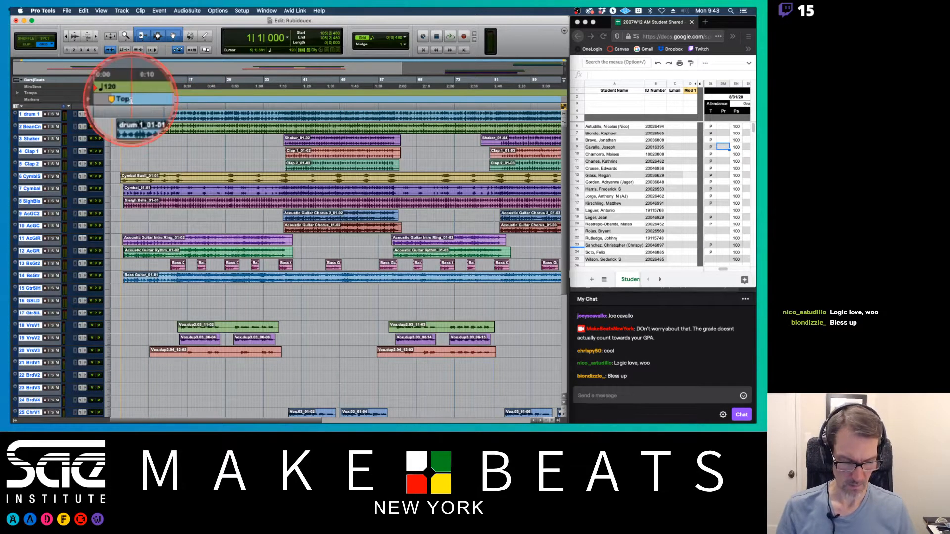
# Step: Open the Memory Locations window and reposition it over the edit area
pyautogui.press('super+5')
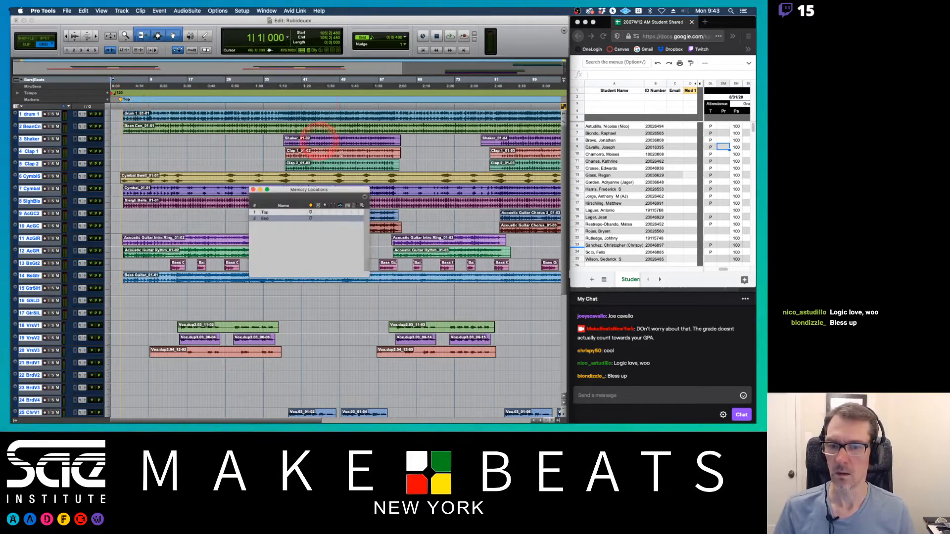
pyautogui.moveTo(282, 193); pyautogui.dragTo(258, 177)
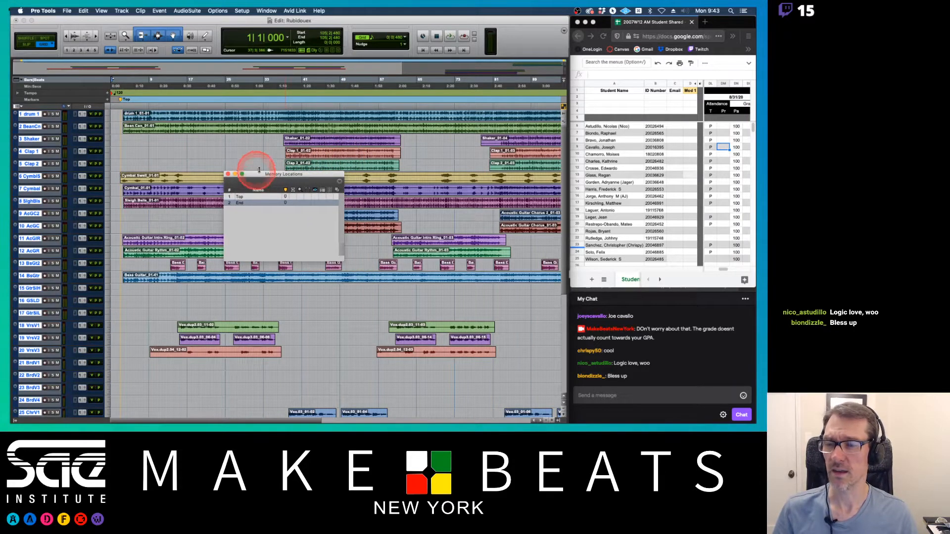
# Step: Briefly view the mixer channel strips and return to the Edit window
pyautogui.press('super+equal')
pyautogui.hscroll(10, 305, 123)
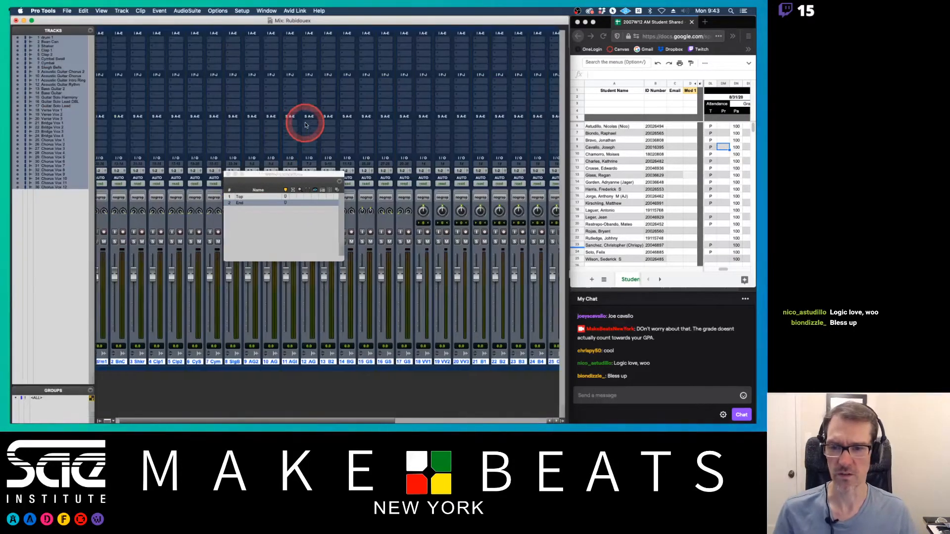
pyautogui.hscroll(-10, 305, 125)
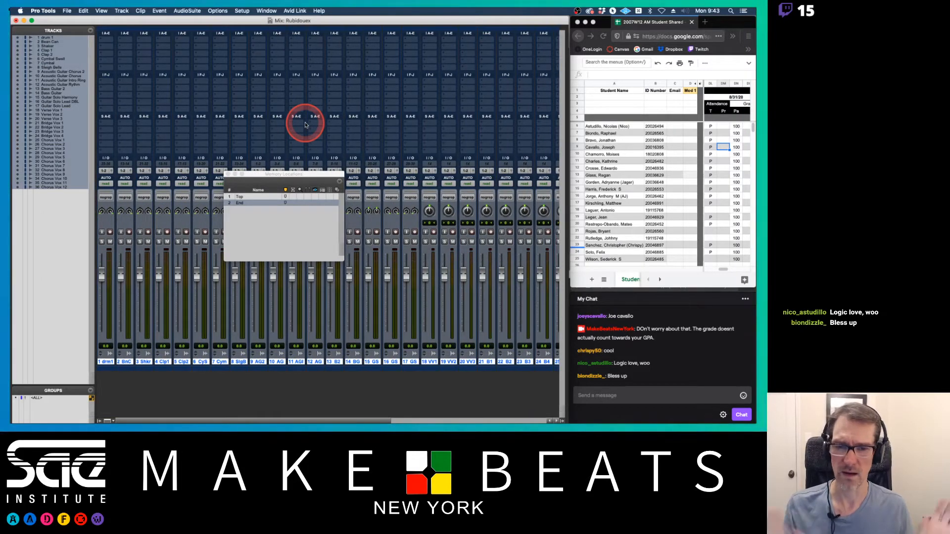
pyautogui.press('super+equal')
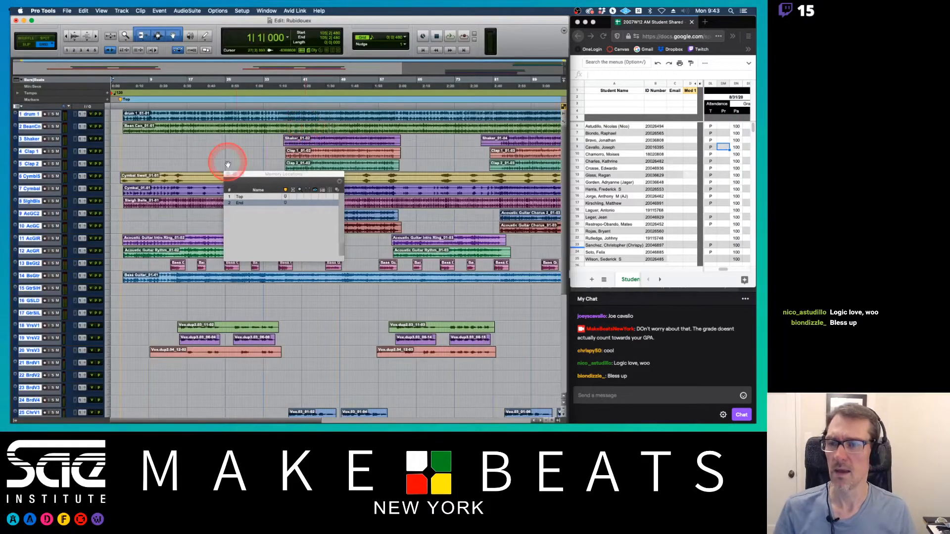
# Step: Recall the Top memory location and zoom in on the start of the session
pyautogui.click(245, 197)
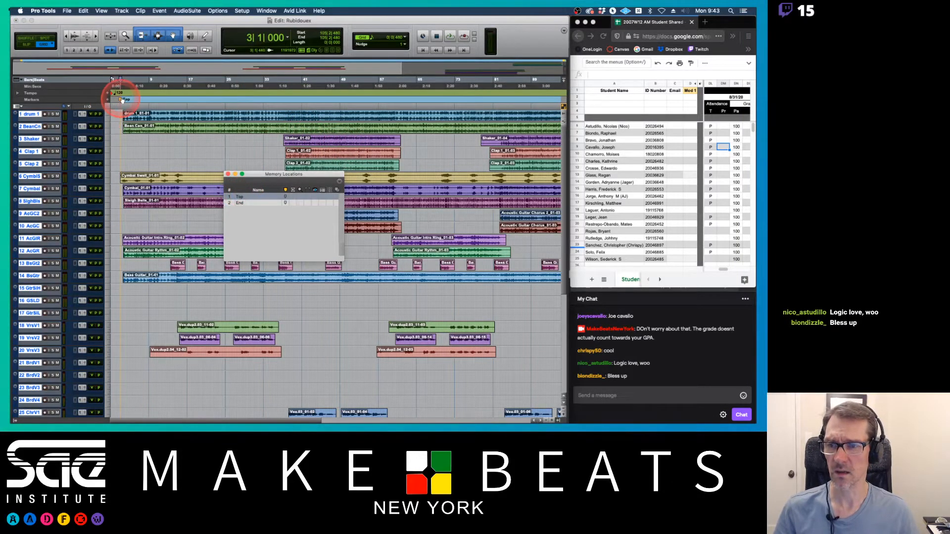
pyautogui.press('super+equal')
pyautogui.press('super+equal')
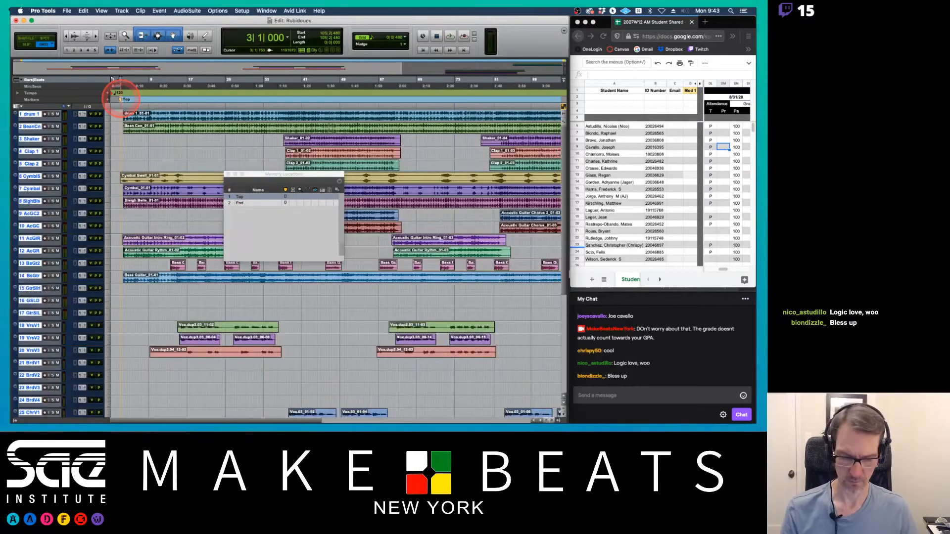
pyautogui.press('t')
pyautogui.press('t')
pyautogui.press('t')
pyautogui.press('t')
pyautogui.press('Return')
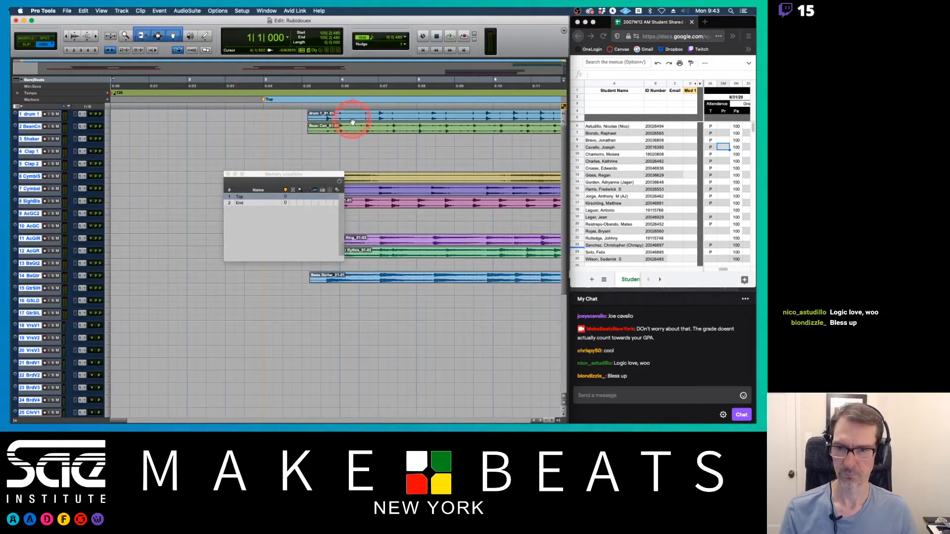
# Step: Move the Memory Locations window aside and recall the End memory location
pyautogui.click(301, 125)
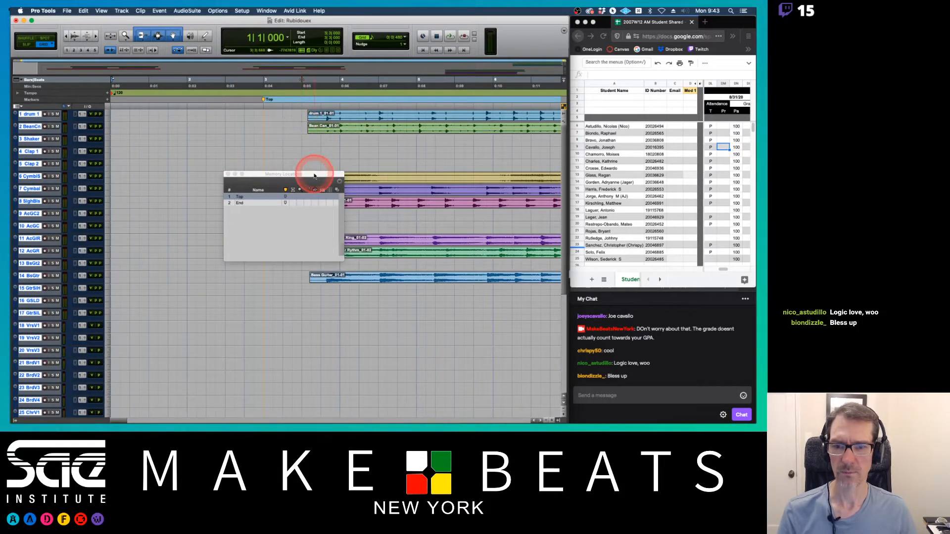
pyautogui.moveTo(312, 174); pyautogui.dragTo(442, 185)
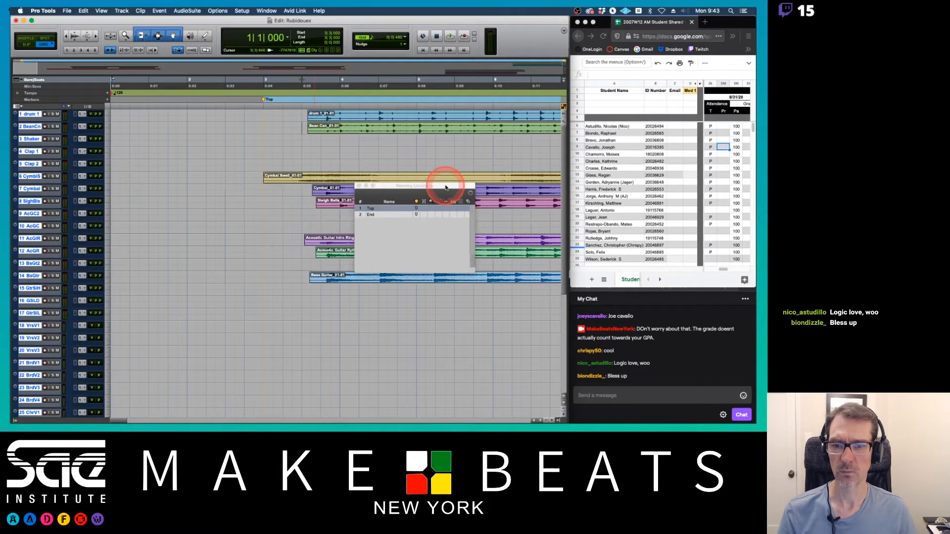
pyautogui.click(378, 214)
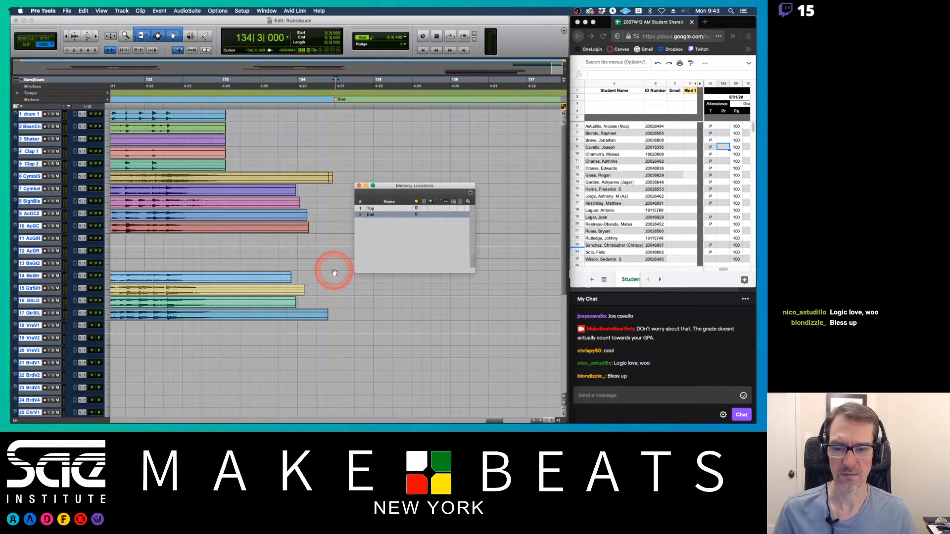
pyautogui.scroll(-10, 330, 312)
pyautogui.scroll(10, 332, 317)
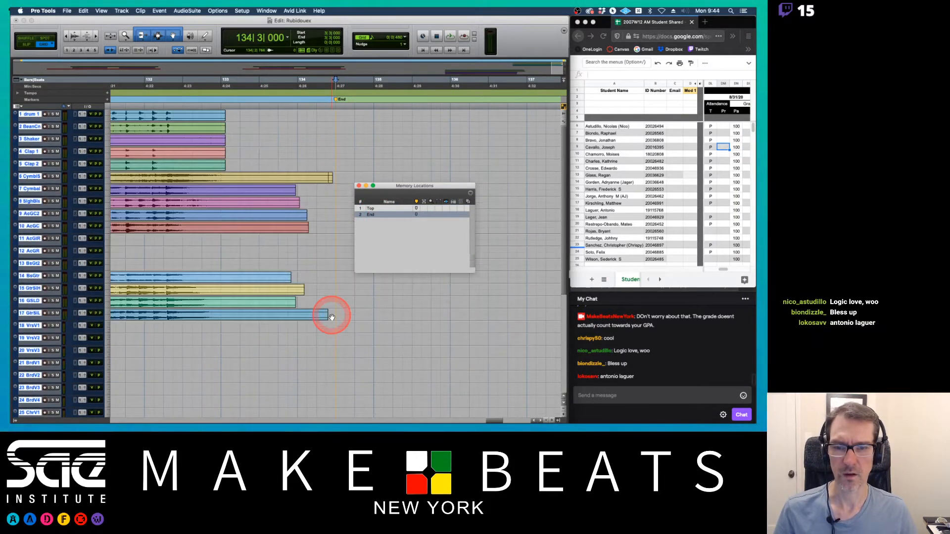
# Step: Recall the Top and End memory locations and zoom out to view the whole session
pyautogui.click(384, 207)
pyautogui.click(381, 209)
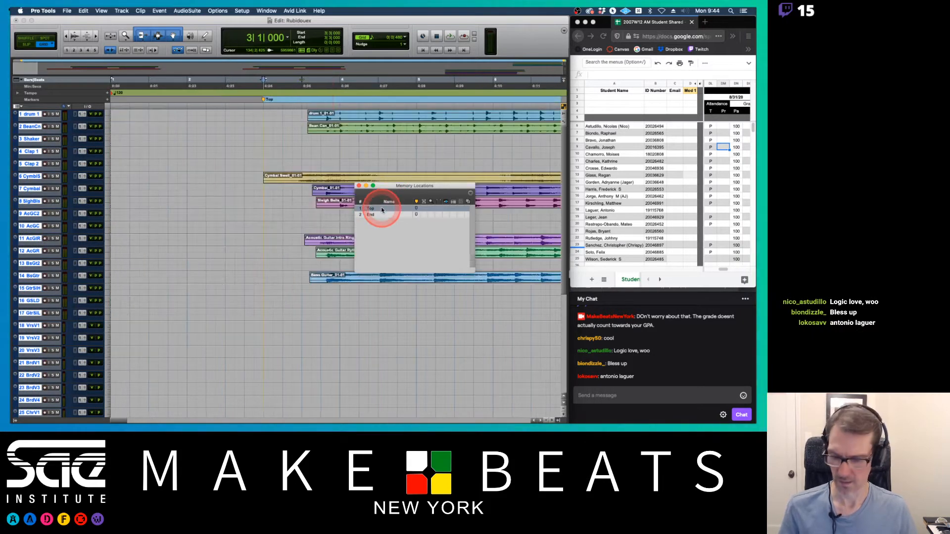
pyautogui.click(381, 214)
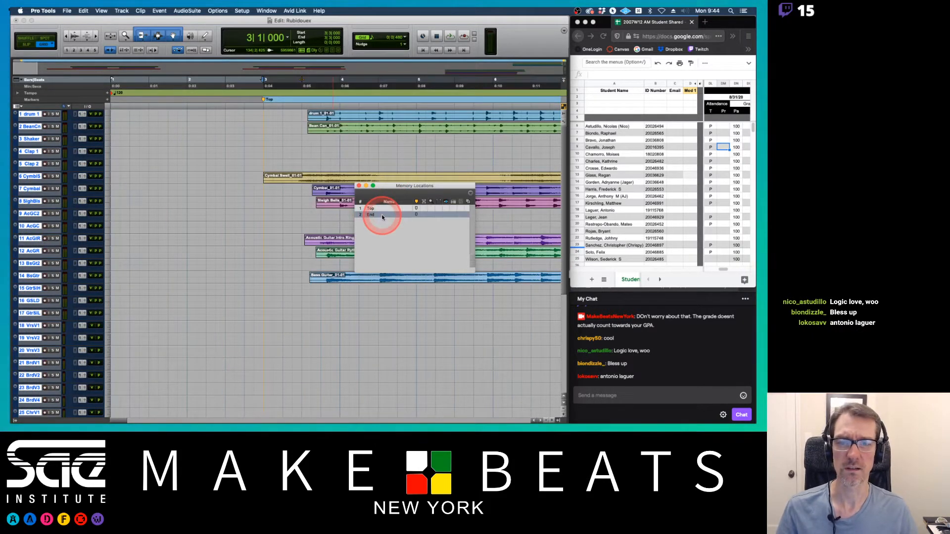
pyautogui.click(370, 189)
pyautogui.press('r')
pyautogui.press('r')
pyautogui.press('r')
pyautogui.press('r')
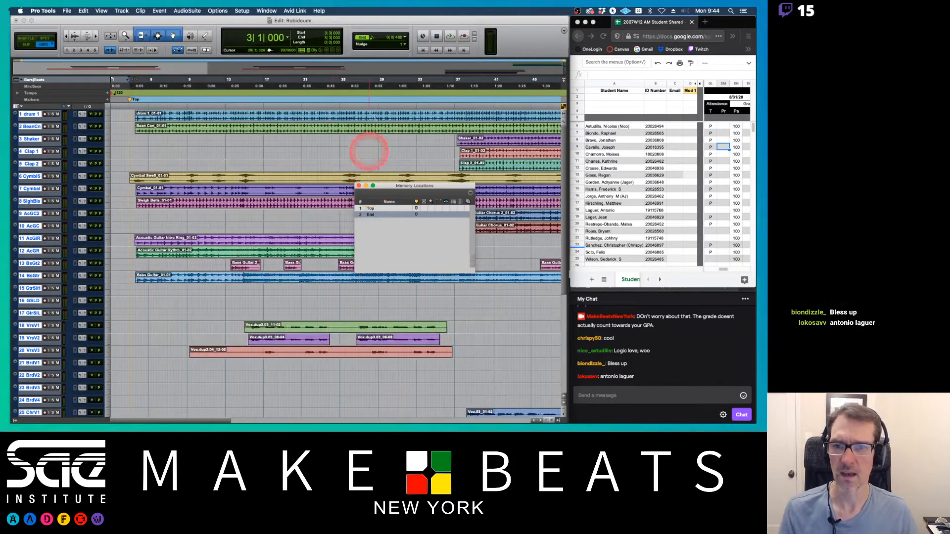
pyautogui.press('r')
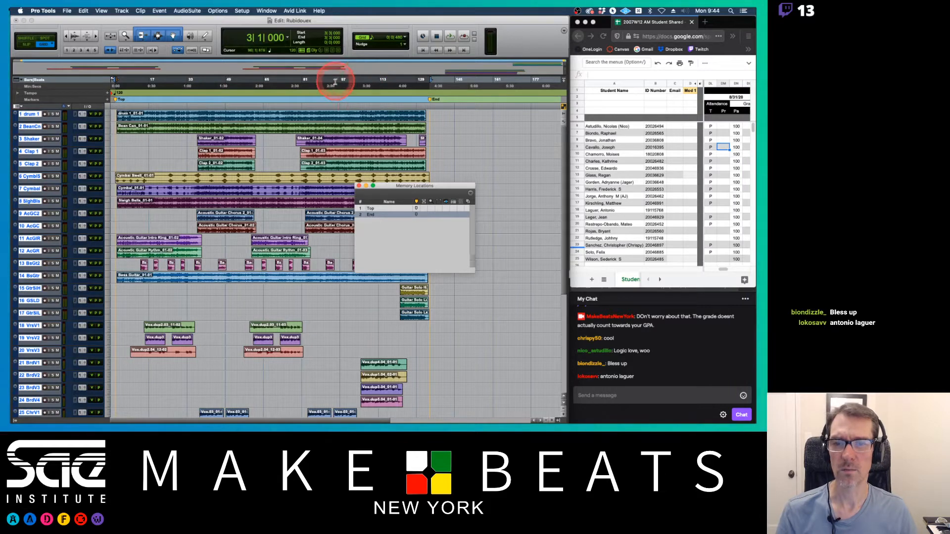
# Step: Select all tracks from drum 1 through the last chorus vocal and open Track Bounce for them
pyautogui.click(36, 114)
pyautogui.scroll(-15, 77, 121)
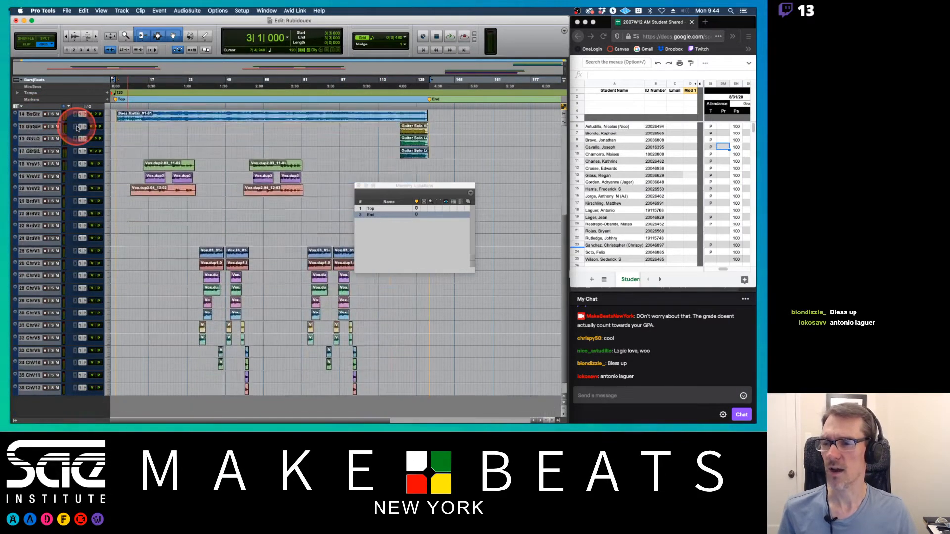
pyautogui.keyDown('shift'); pyautogui.click(31, 371); pyautogui.keyUp('shift')
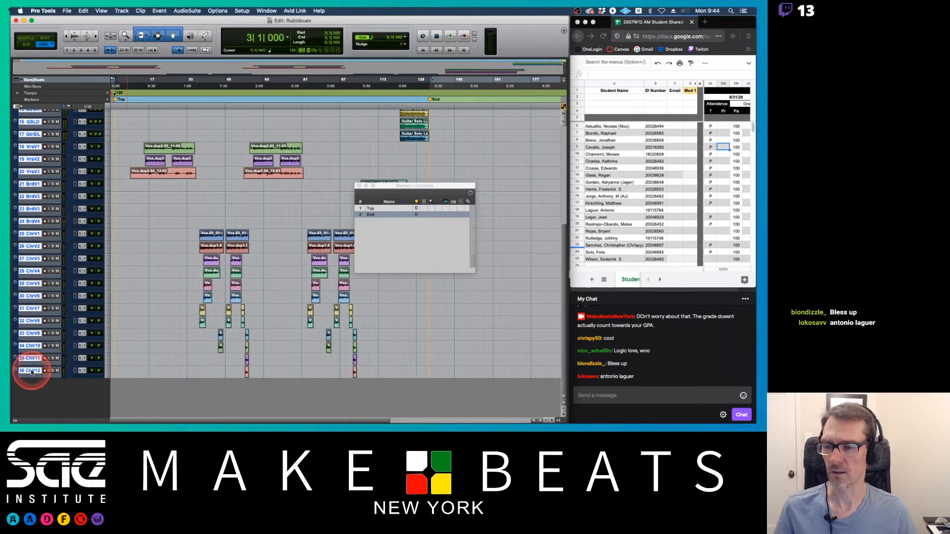
pyautogui.rightClick(33, 160)
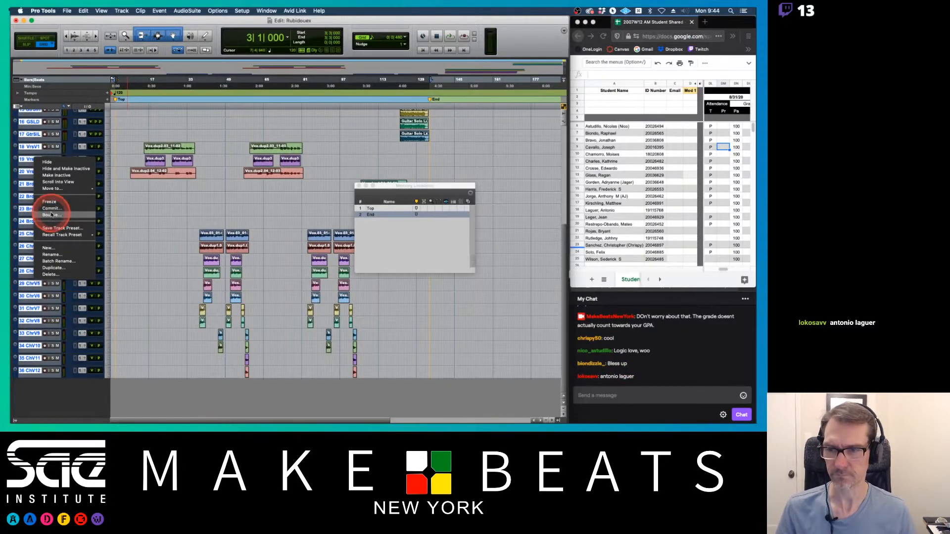
pyautogui.click(50, 213)
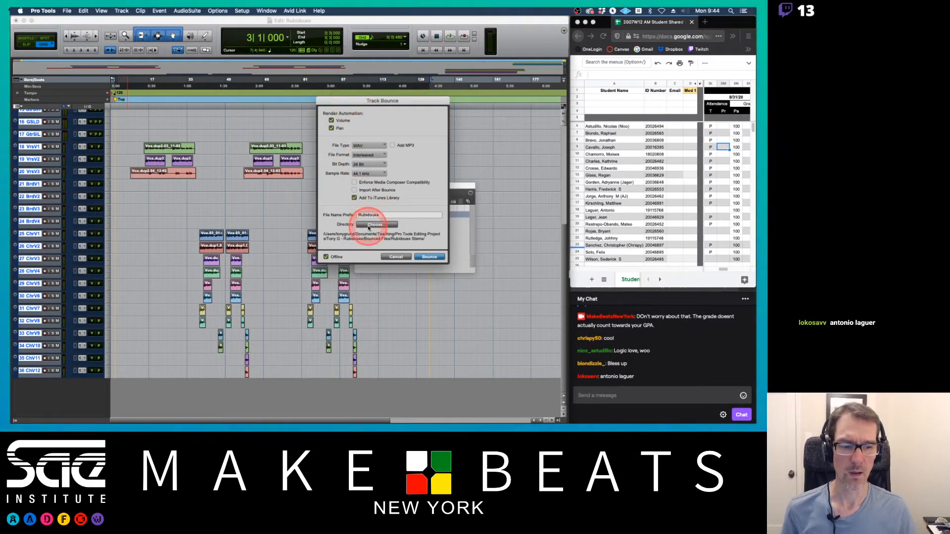
# Step: Switch to the attendance spreadsheet in the browser and mark two student rows
pyautogui.click(710, 209)
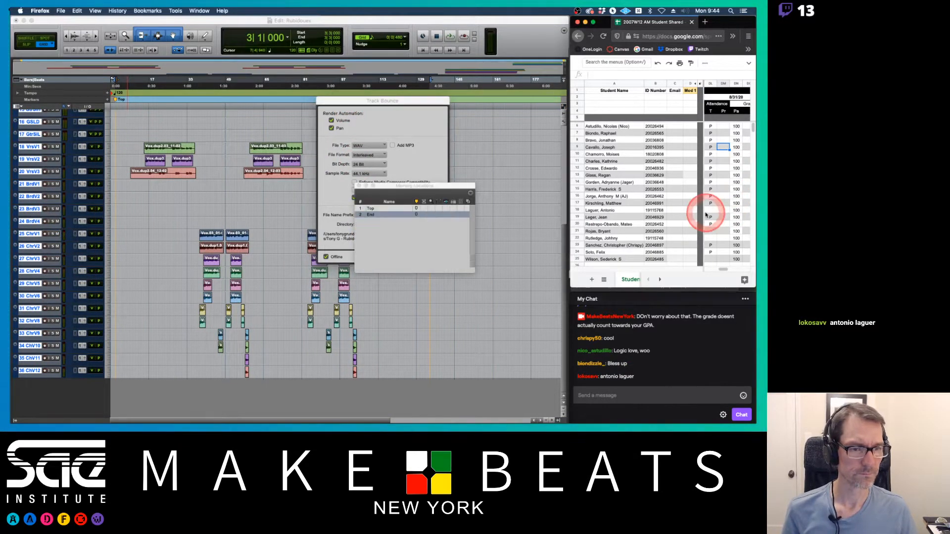
pyautogui.click(711, 231)
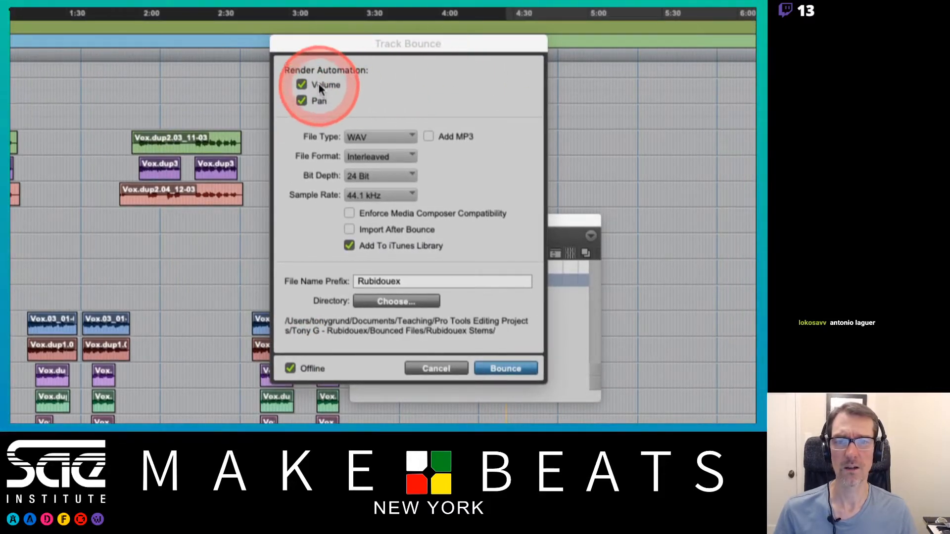
# Step: In Track Bounce, turn off Volume and Pan automation rendering and Add To iTunes Library
pyautogui.click(334, 52)
pyautogui.click(302, 101)
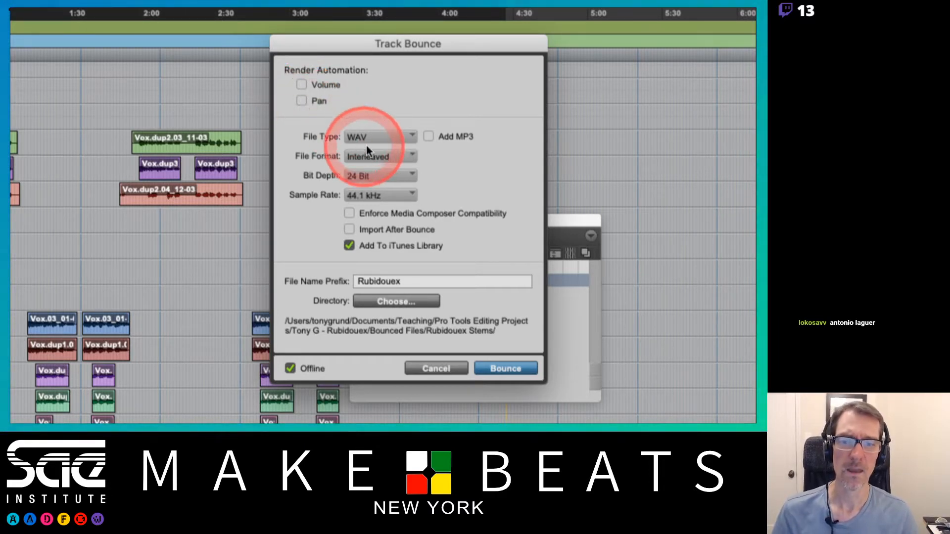
pyautogui.click(428, 138)
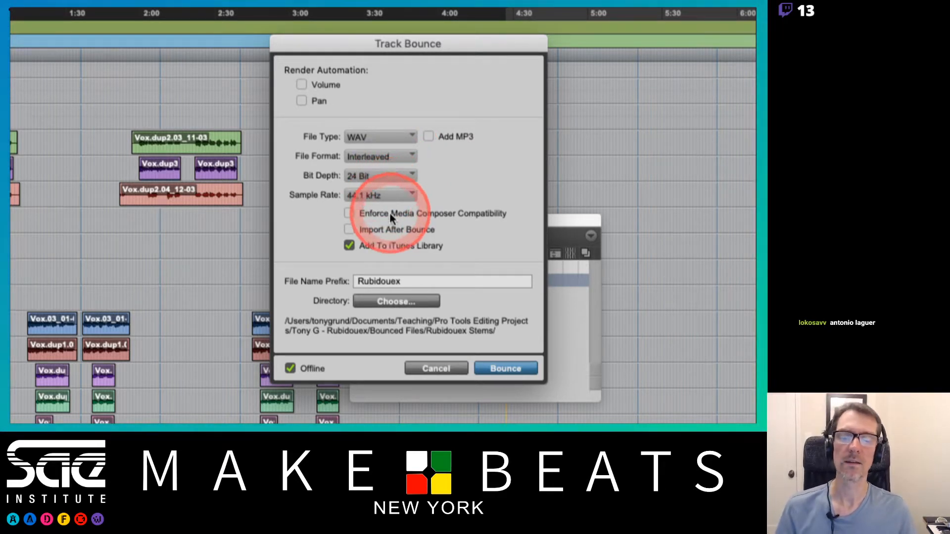
pyautogui.click(349, 245)
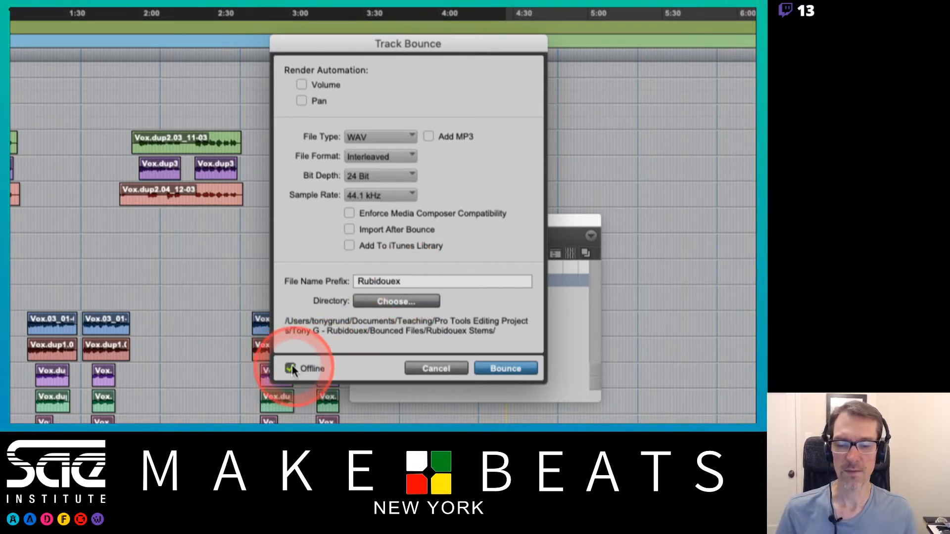
# Step: Set the bounce directory to the Rubidouex Stems folder inside Bounced Files, then cancel the Track Bounce dialog
pyautogui.click(396, 302)
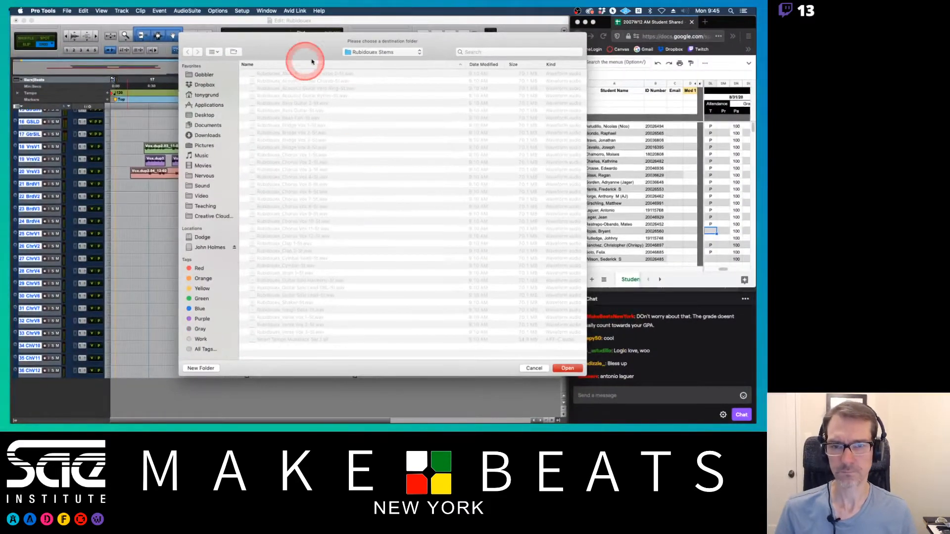
pyautogui.click(366, 53)
pyautogui.click(367, 60)
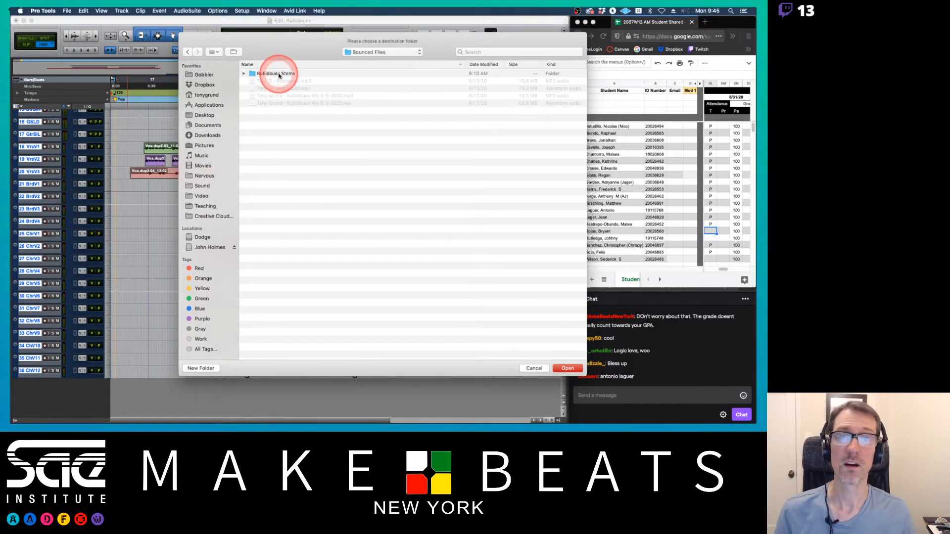
pyautogui.doubleClick(279, 74)
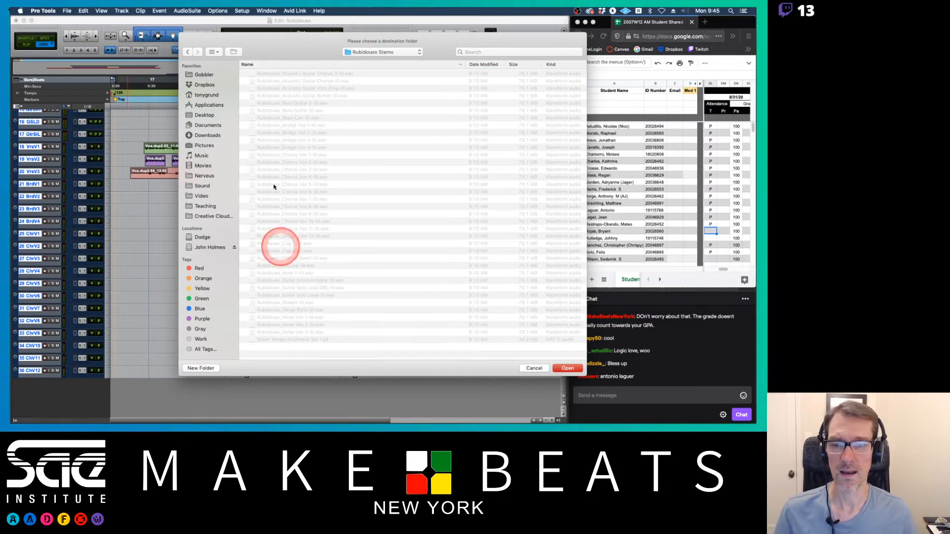
pyautogui.click(564, 367)
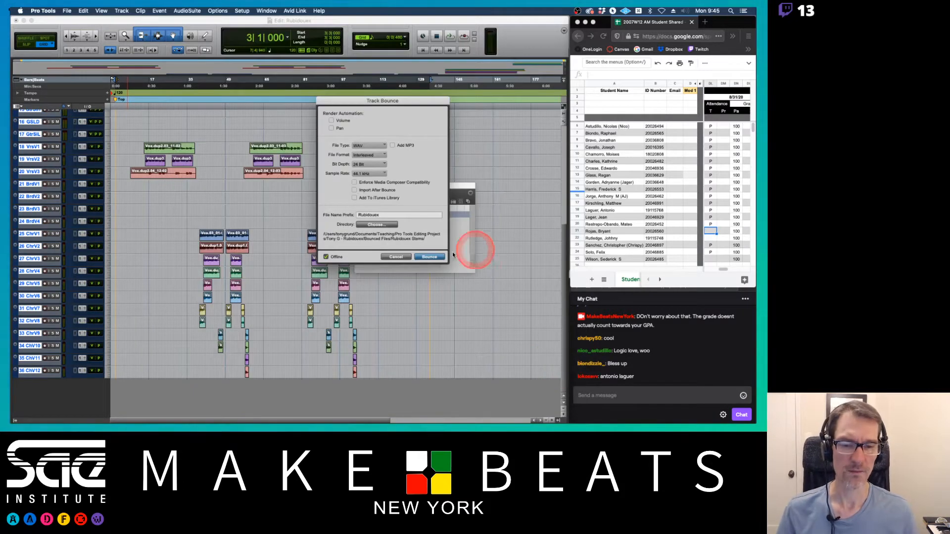
pyautogui.click(395, 257)
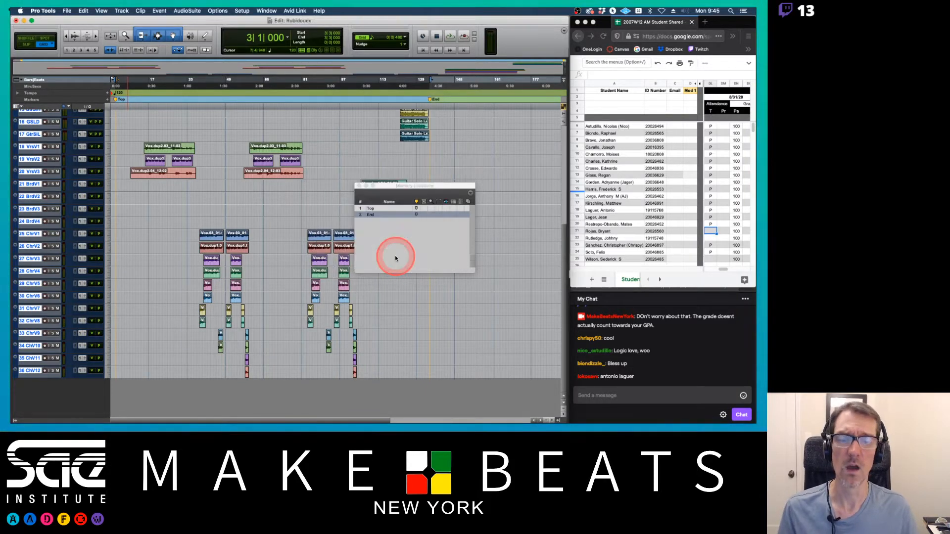
# Step: Switch to Finder and browse the stem files in the Rubidouex Stems folder
pyautogui.press('super+Tab')
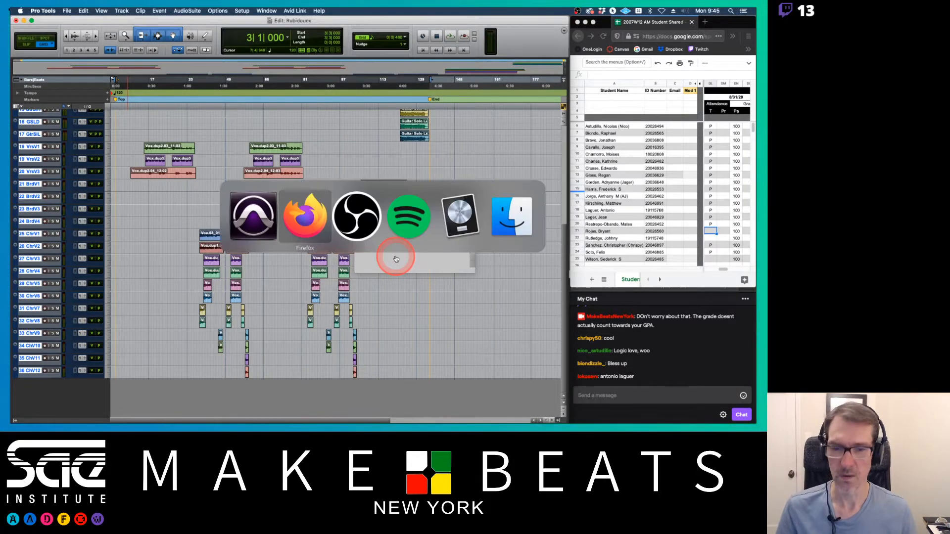
pyautogui.press('super+Tab')
pyautogui.press('super+Tab')
pyautogui.press('super+Tab')
pyautogui.press('super+Tab')
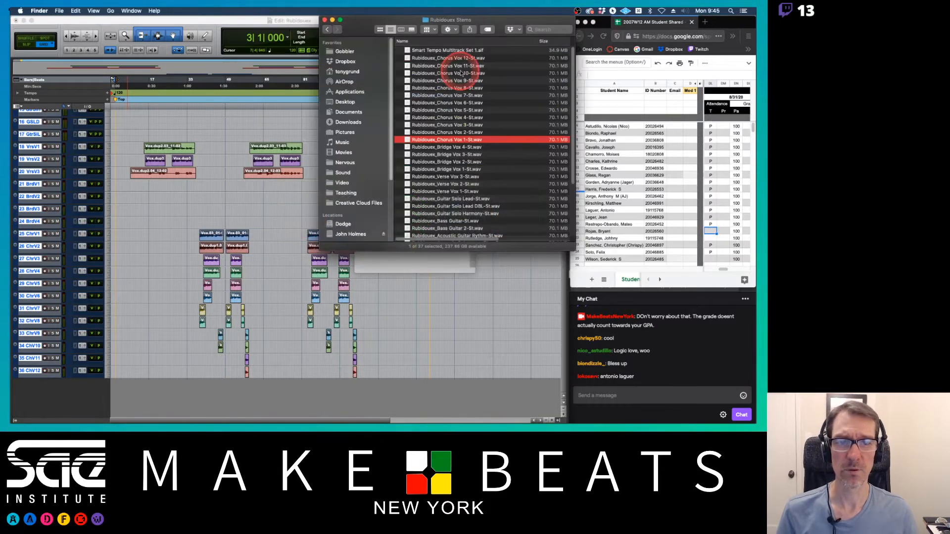
pyautogui.click(326, 29)
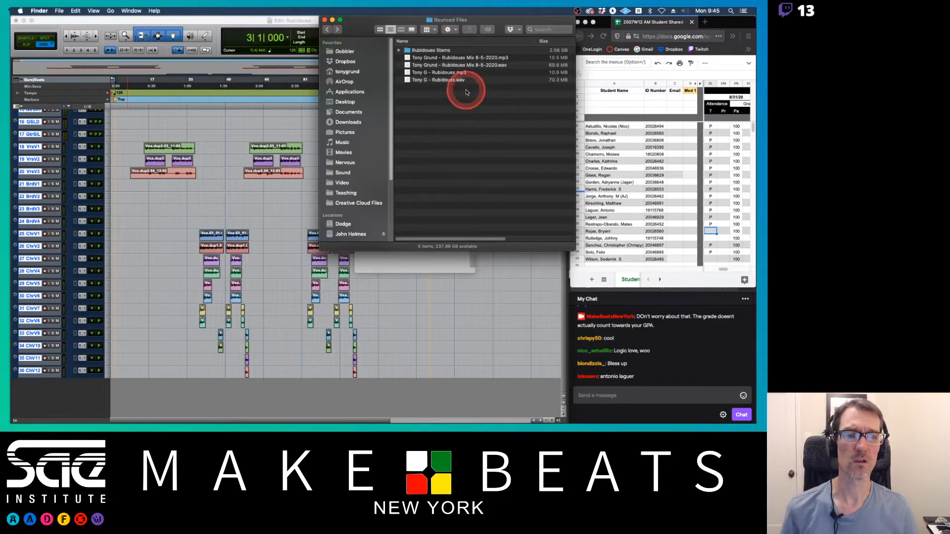
pyautogui.doubleClick(434, 50)
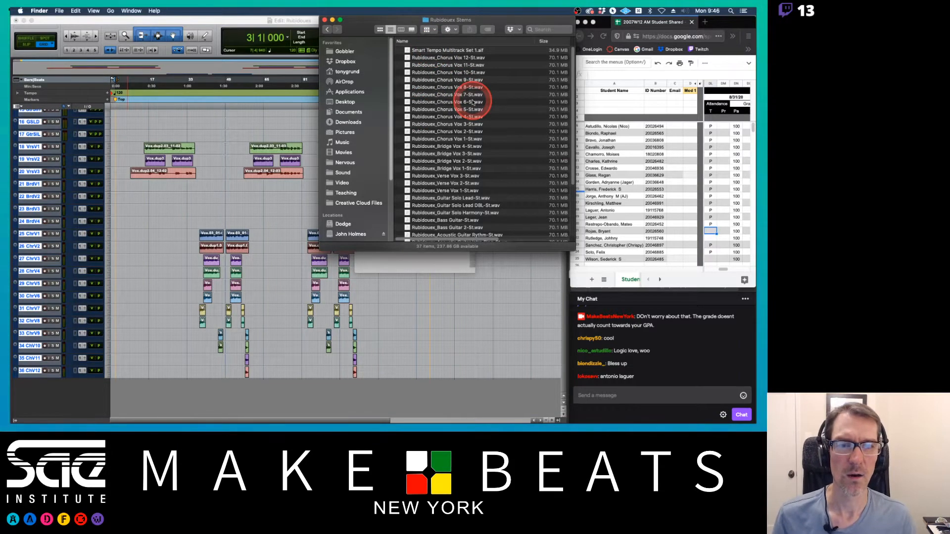
pyautogui.scroll(-5, 472, 103)
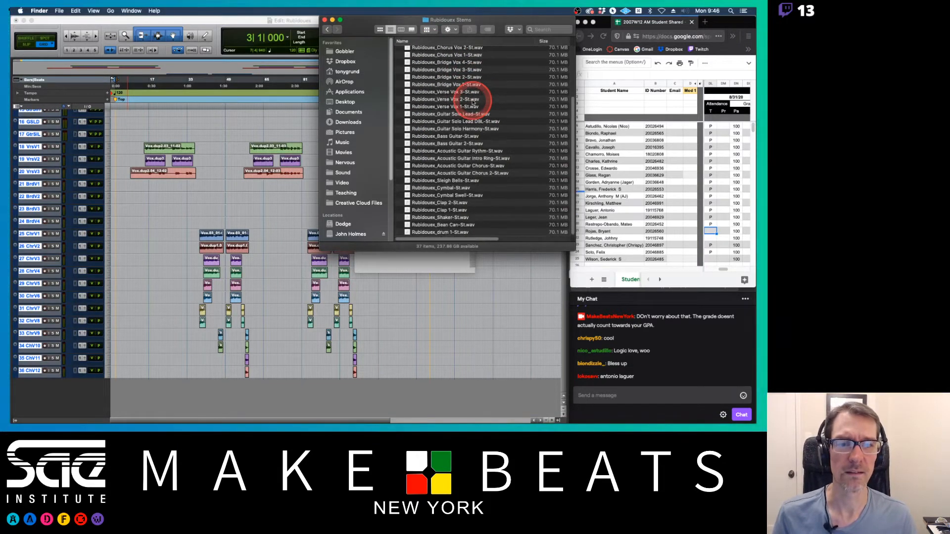
# Step: Quit Pro Tools without saving changes to the Rubidouex session
pyautogui.scroll(5, 472, 102)
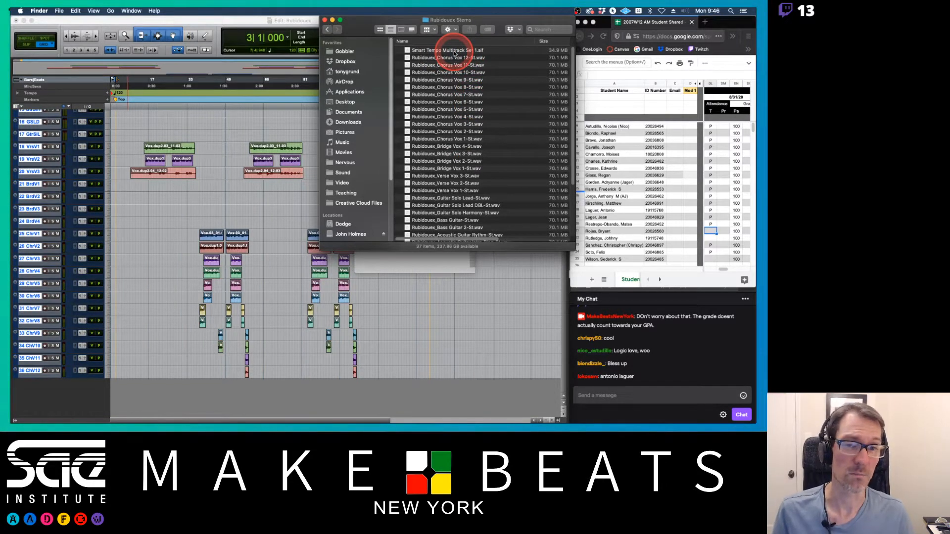
pyautogui.scroll(-4, 472, 105)
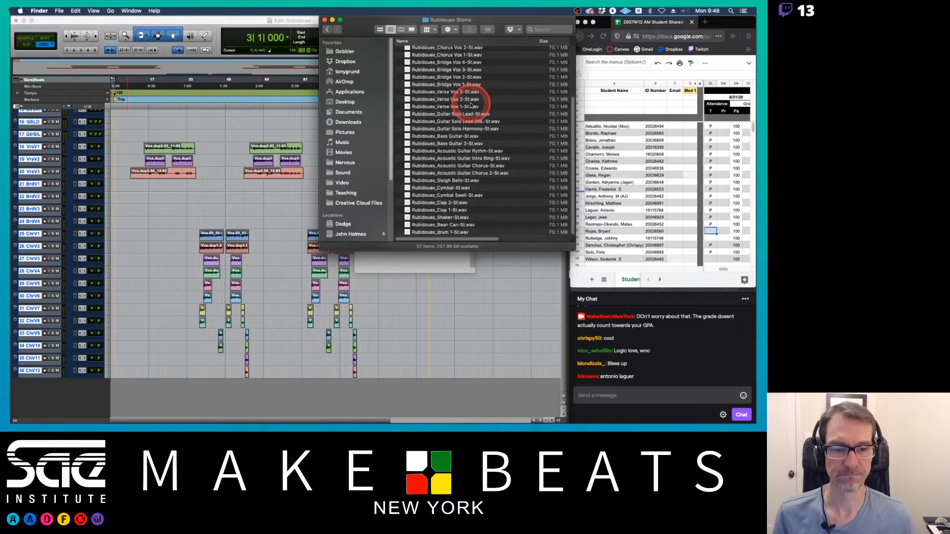
pyautogui.scroll(2, 472, 105)
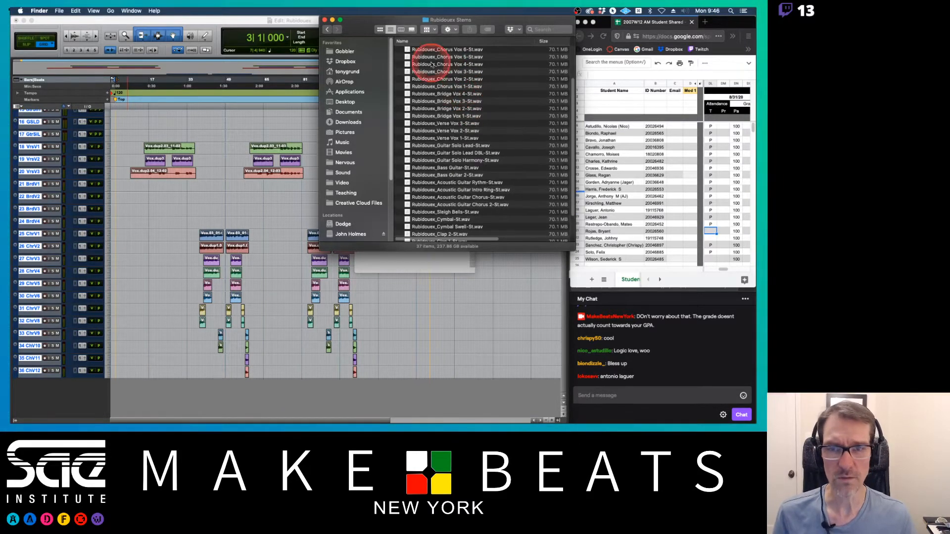
pyautogui.click(218, 23)
pyautogui.scroll(5, 292, 120)
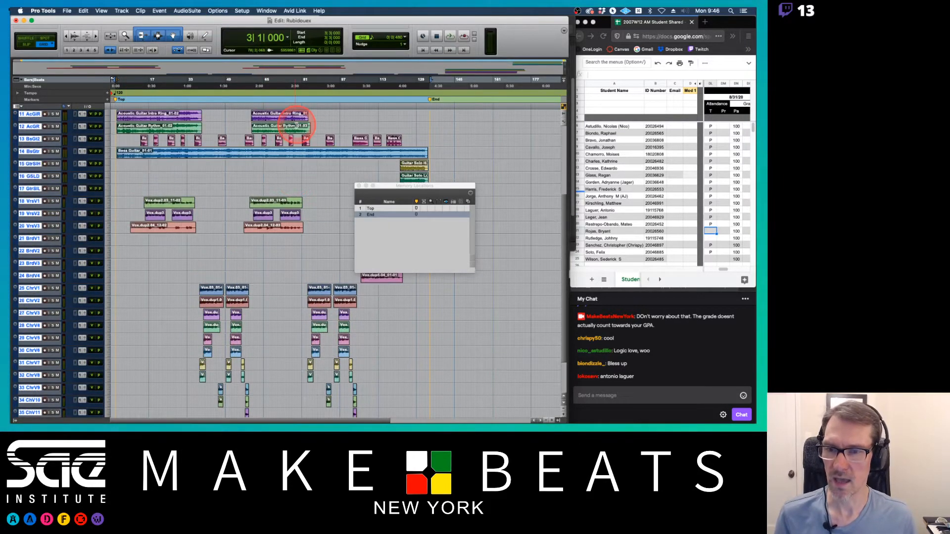
pyautogui.scroll(3, 296, 125)
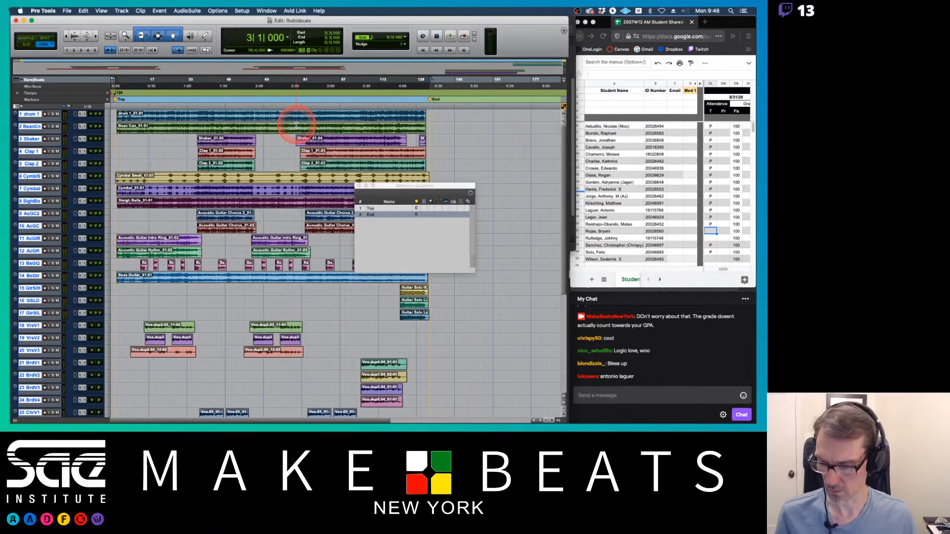
pyautogui.press('super+q')
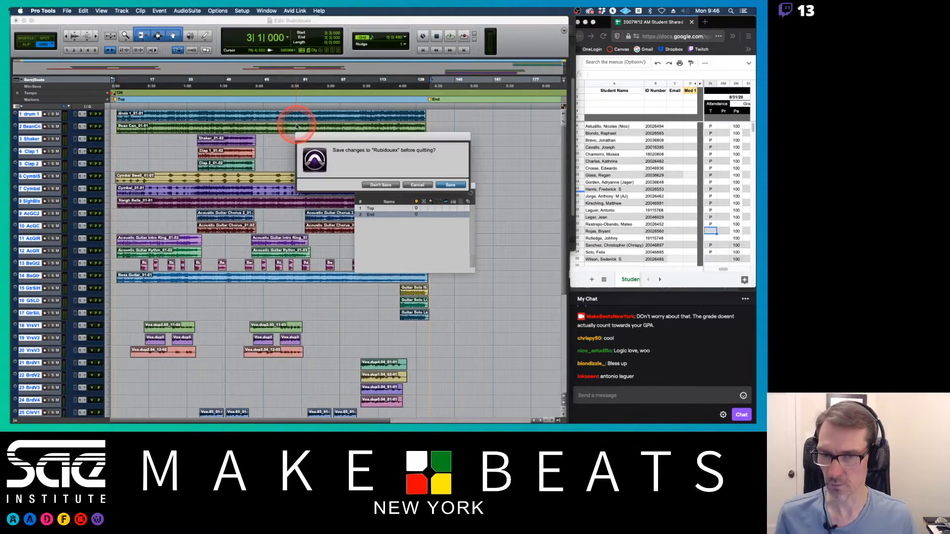
pyautogui.click(390, 185)
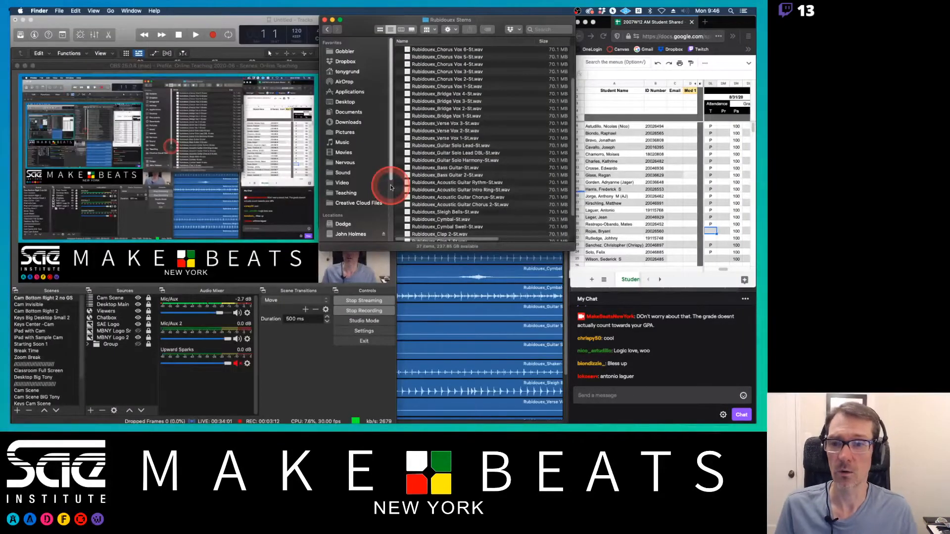
# Step: Switch to the Logic Pro X project holding the imported stems and return the playhead to the start
pyautogui.click(26, 67)
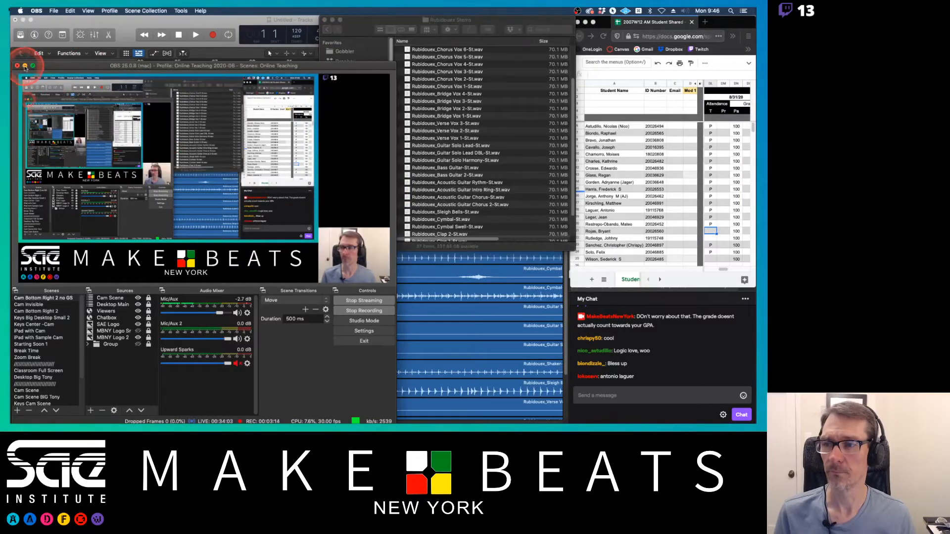
pyautogui.click(25, 66)
pyautogui.click(197, 24)
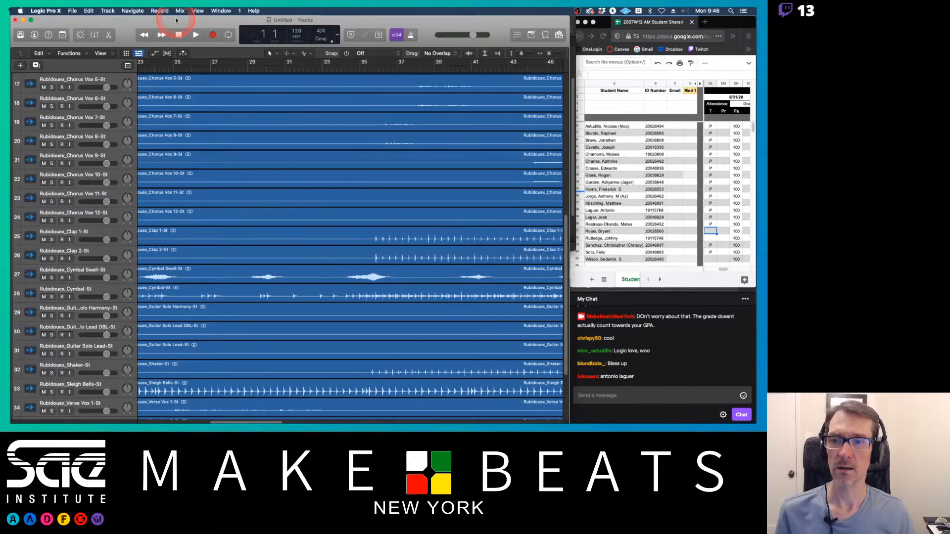
pyautogui.scroll(10, 345, 163)
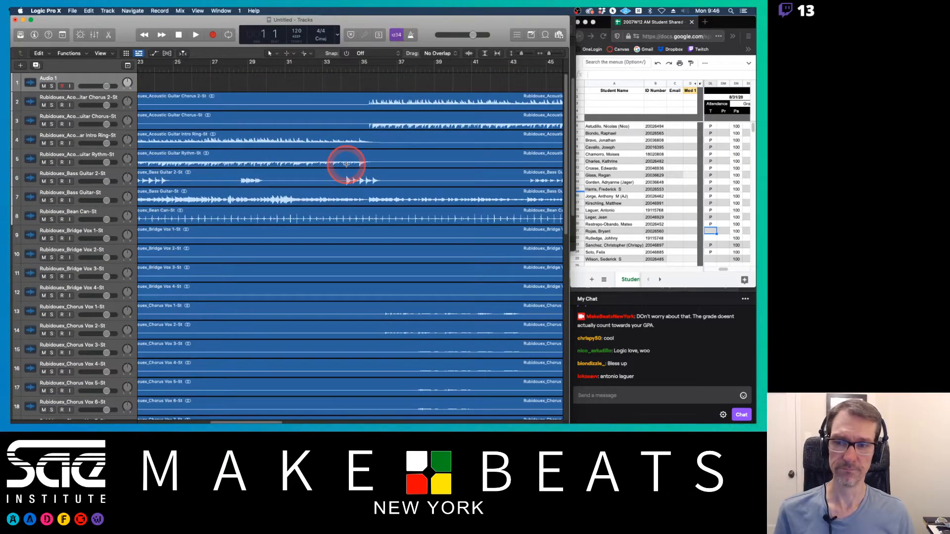
pyautogui.press('Return')
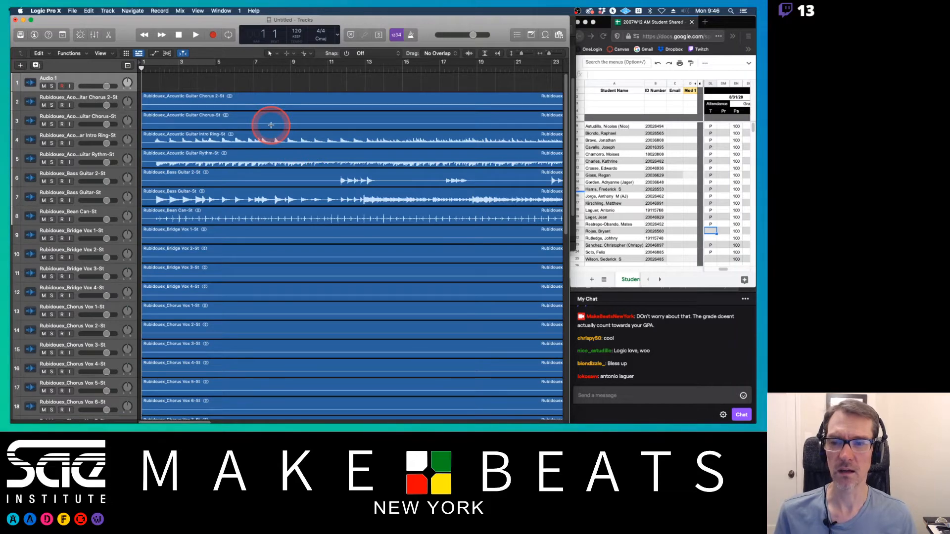
# Step: Select all the stem files in the Rubidouex Stems Finder folder, then return to the Logic project
pyautogui.press('super+Tab')
pyautogui.press('super+Tab')
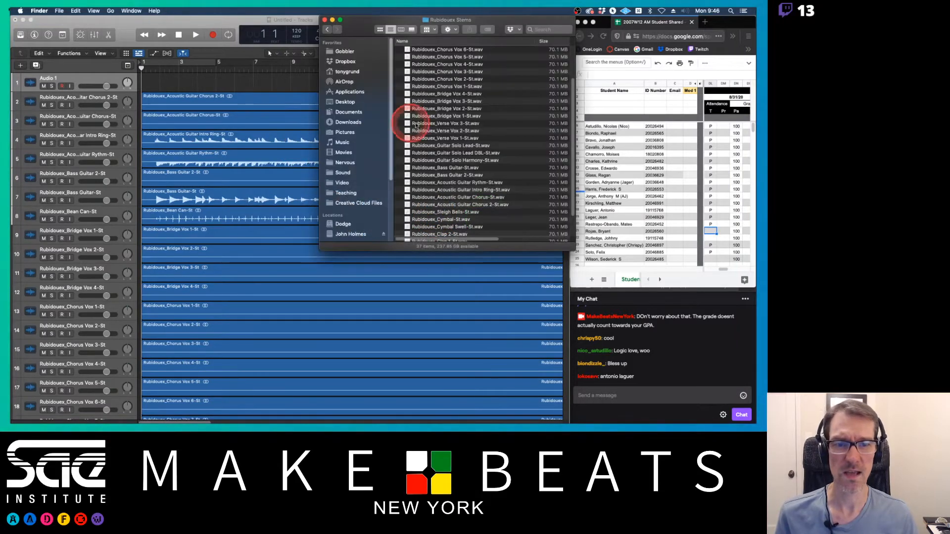
pyautogui.click(404, 123)
pyautogui.press('super+a')
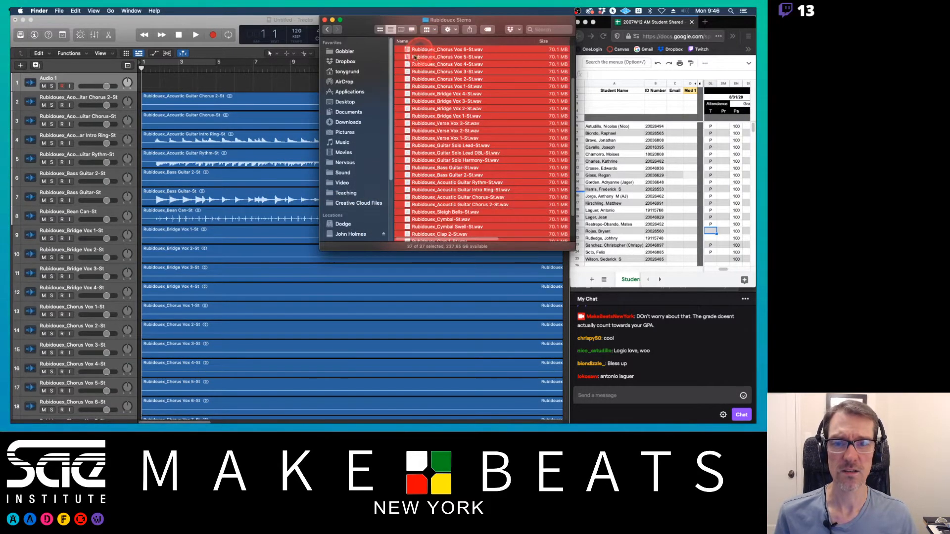
pyautogui.moveTo(424, 57); pyautogui.dragTo(426, 93)
pyautogui.click(237, 25)
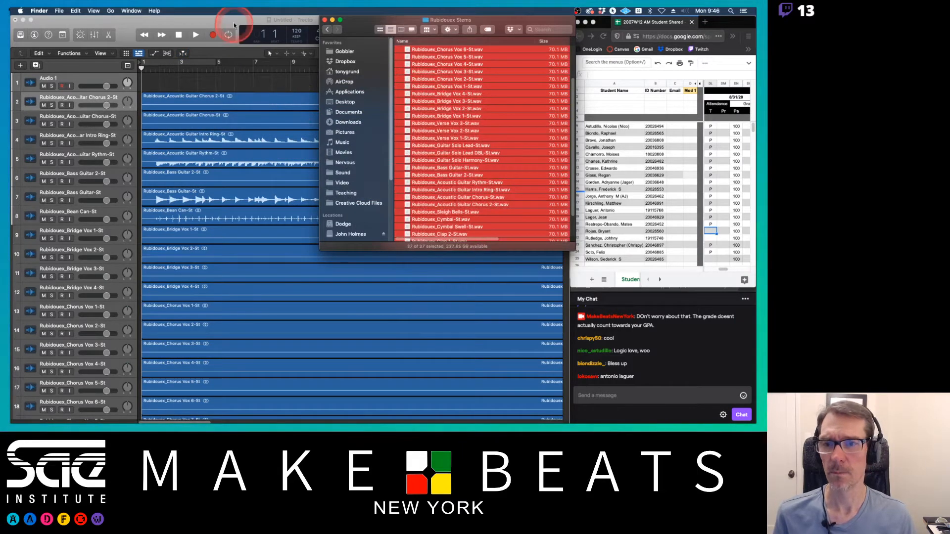
pyautogui.click(216, 141)
pyautogui.click(217, 101)
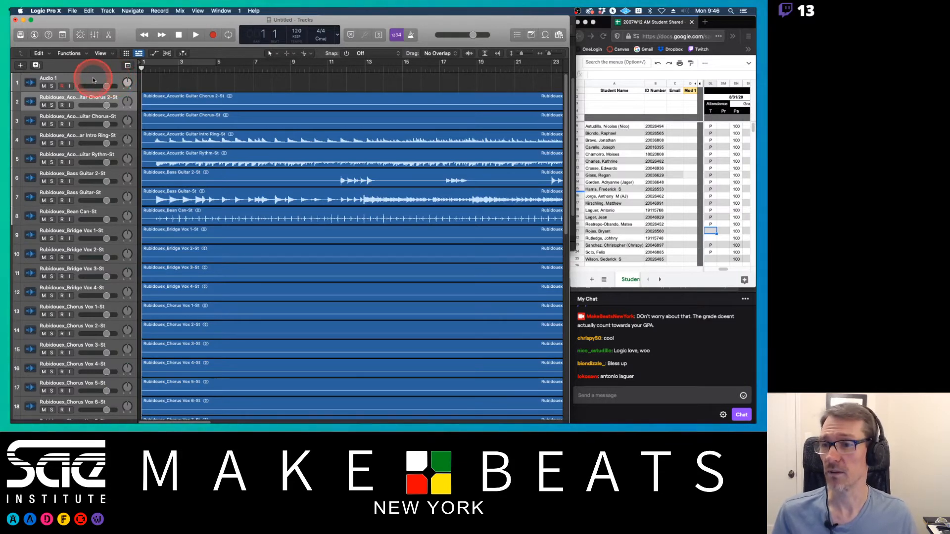
# Step: Delete the empty Audio 1 track above the imported stem tracks
pyautogui.click(187, 84)
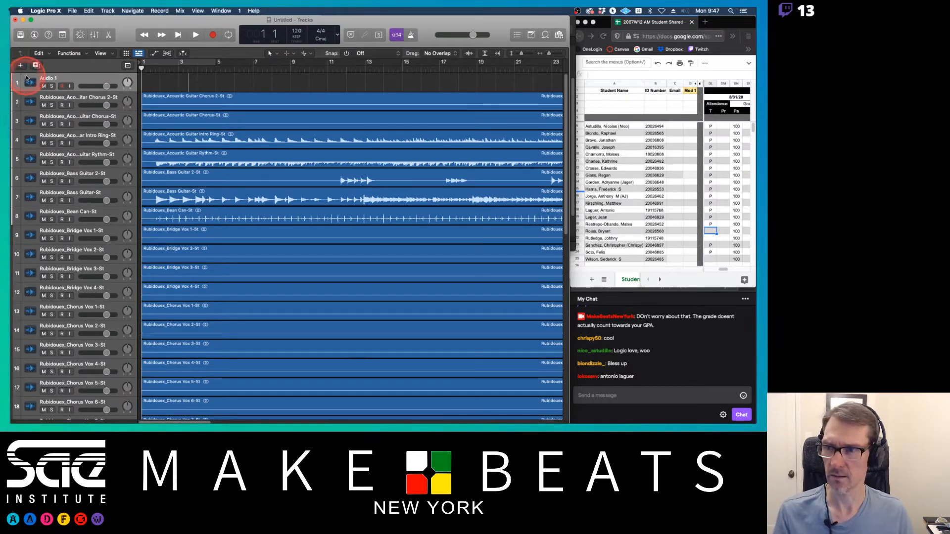
pyautogui.rightClick(19, 78)
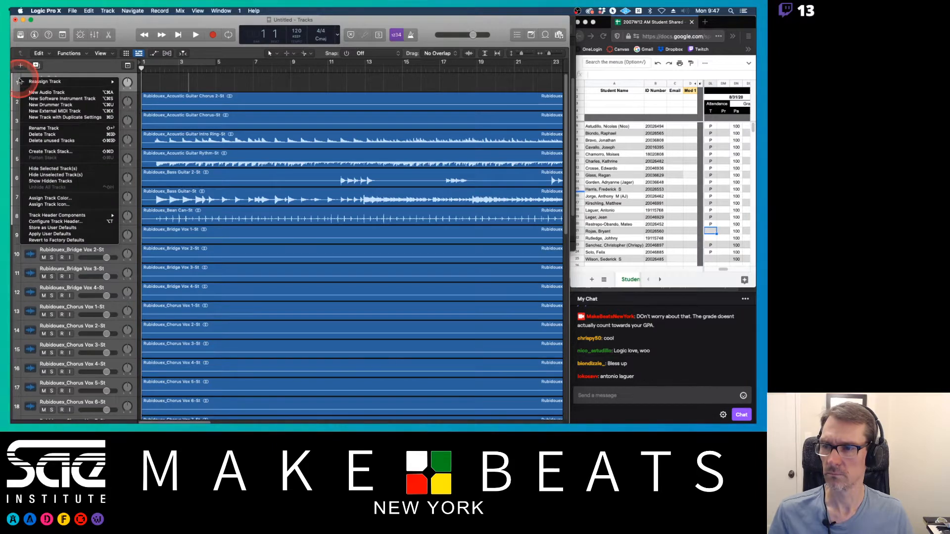
pyautogui.click(42, 134)
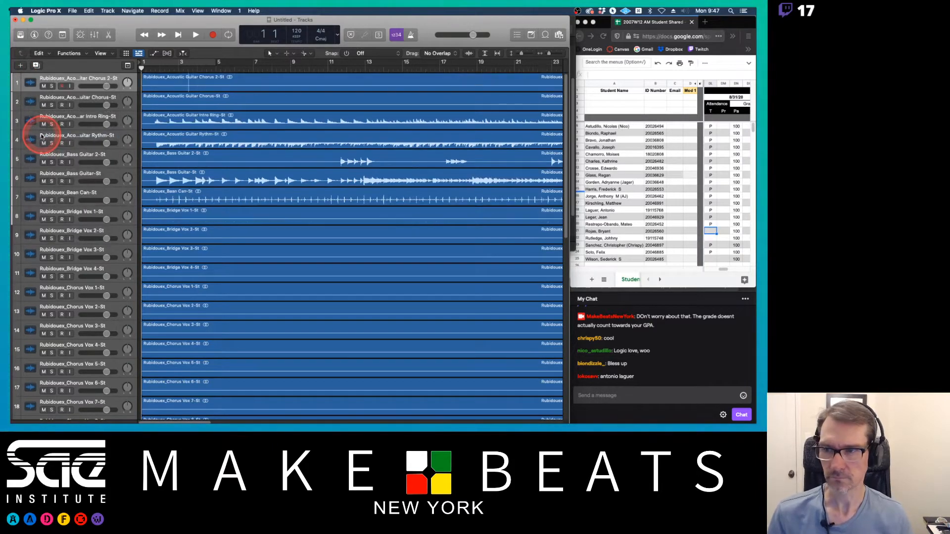
pyautogui.scroll(-5, 228, 144)
pyautogui.scroll(-5, 228, 144)
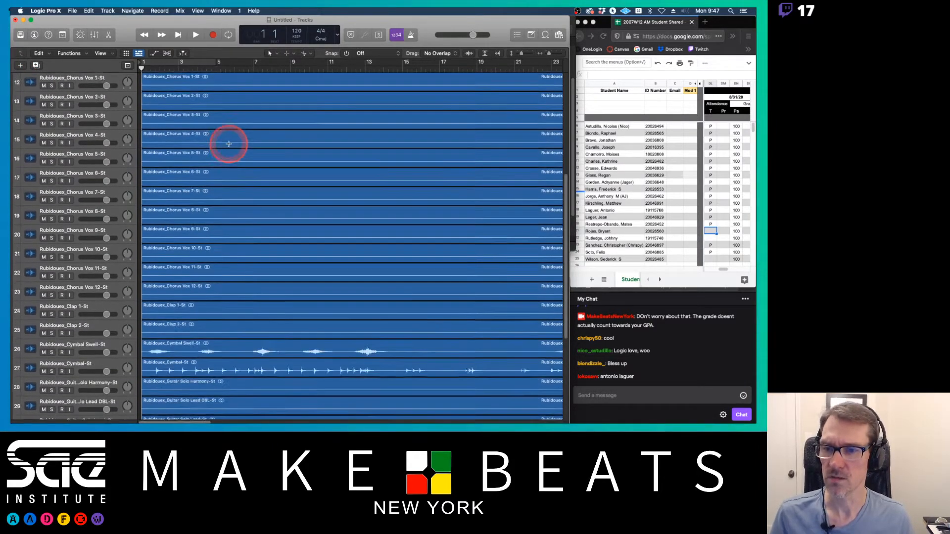
pyautogui.scroll(10, 229, 143)
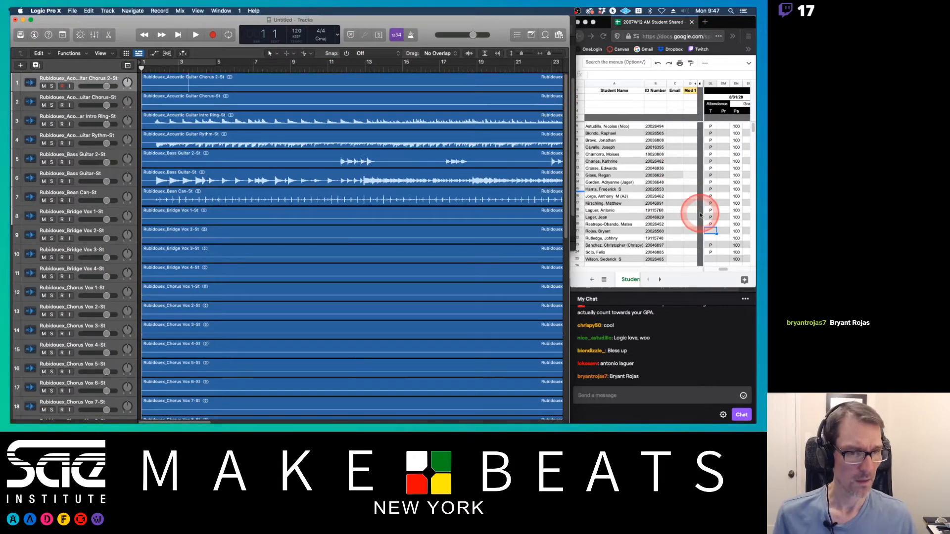
# Step: Mark a late-arriving student present in the attendance spreadsheet
pyautogui.click(715, 232)
pyautogui.press('Return')
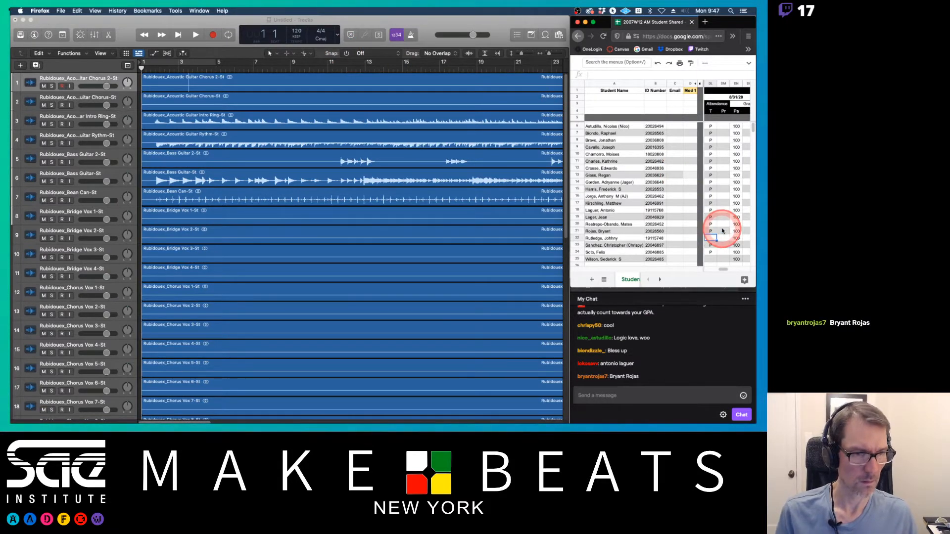
pyautogui.click(723, 231)
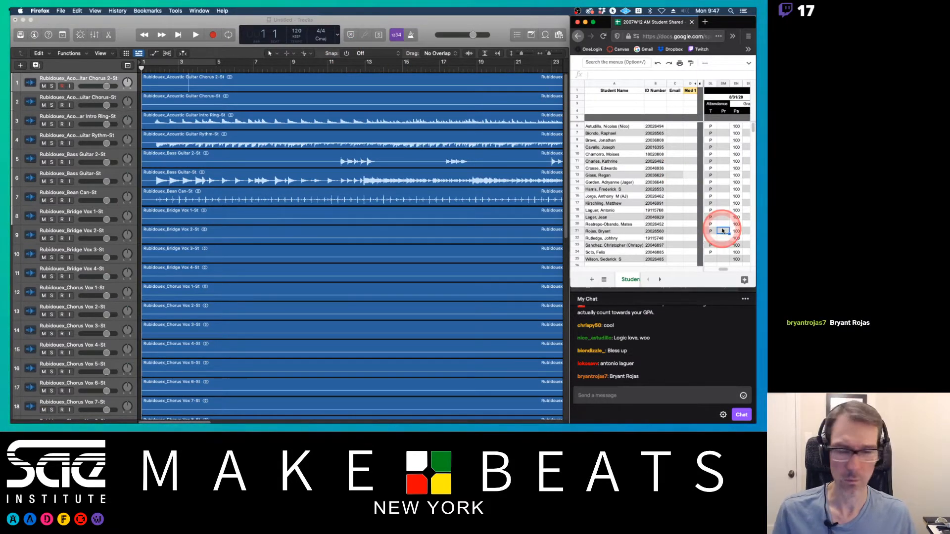
# Step: Open Logic's Preferences window and review the Project Handling settings
pyautogui.click(167, 20)
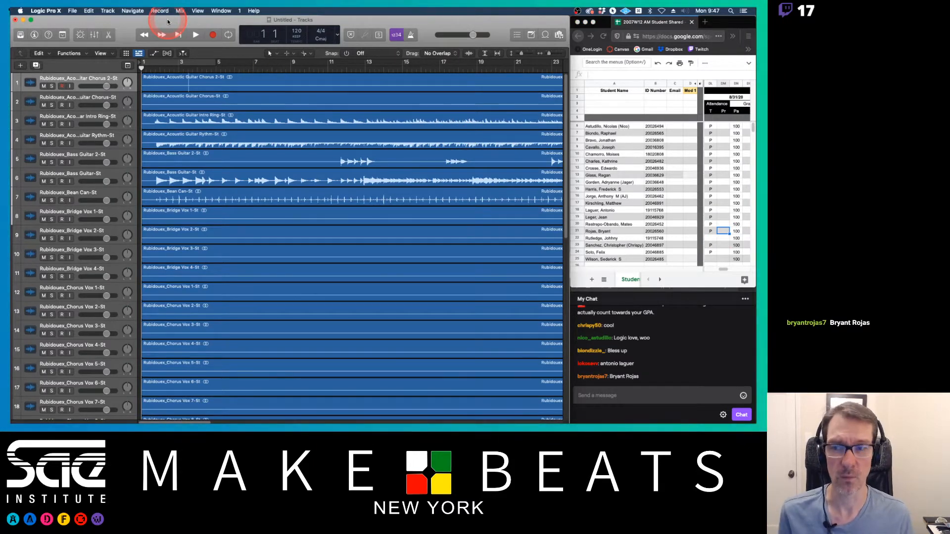
pyautogui.press('super+comma')
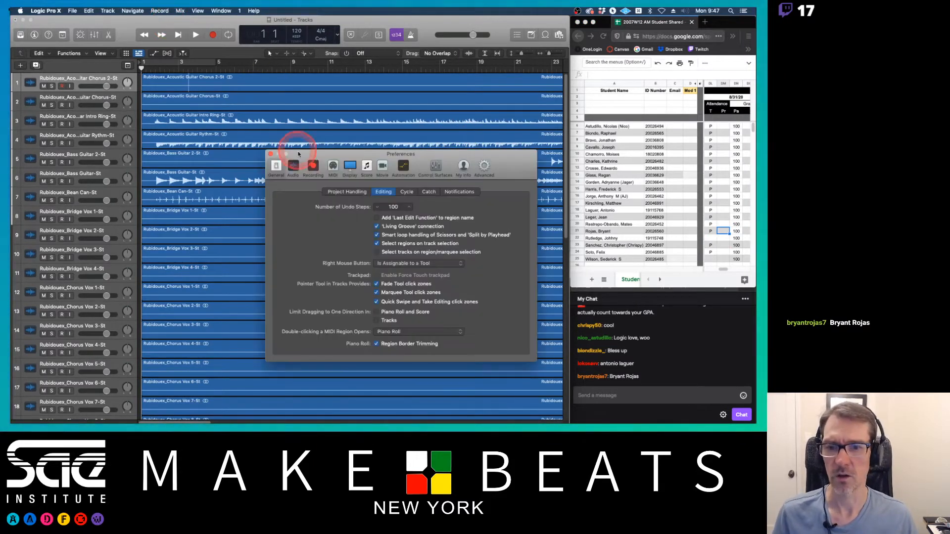
pyautogui.moveTo(305, 155); pyautogui.dragTo(210, 55)
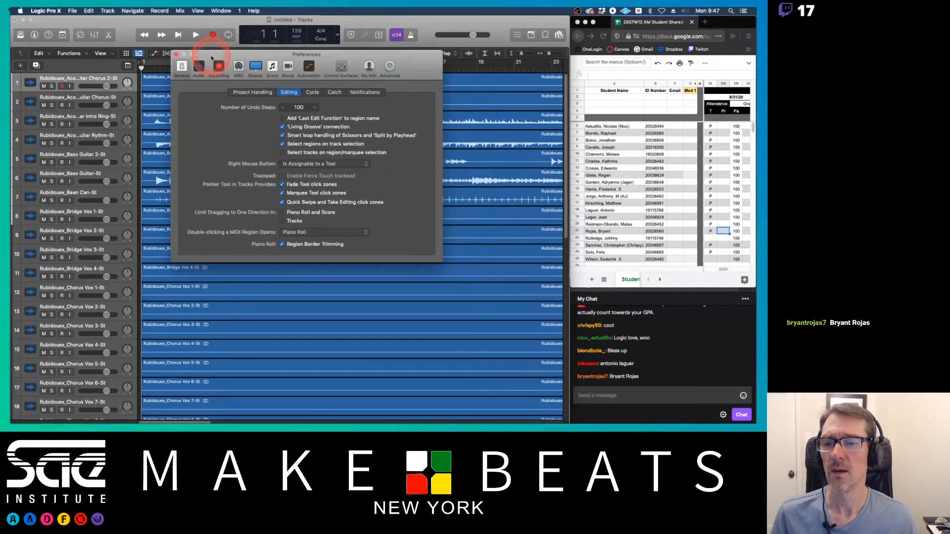
pyautogui.click(72, 10)
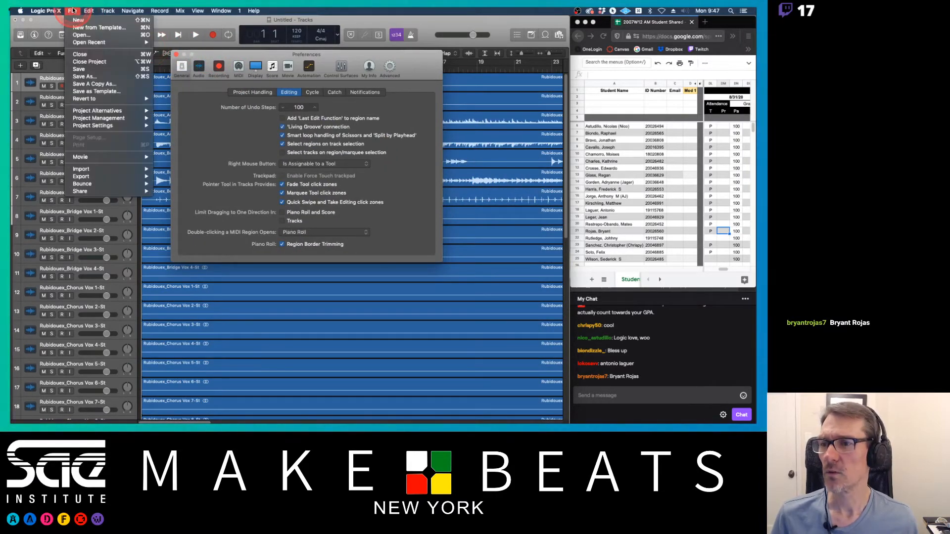
pyautogui.click(47, 10)
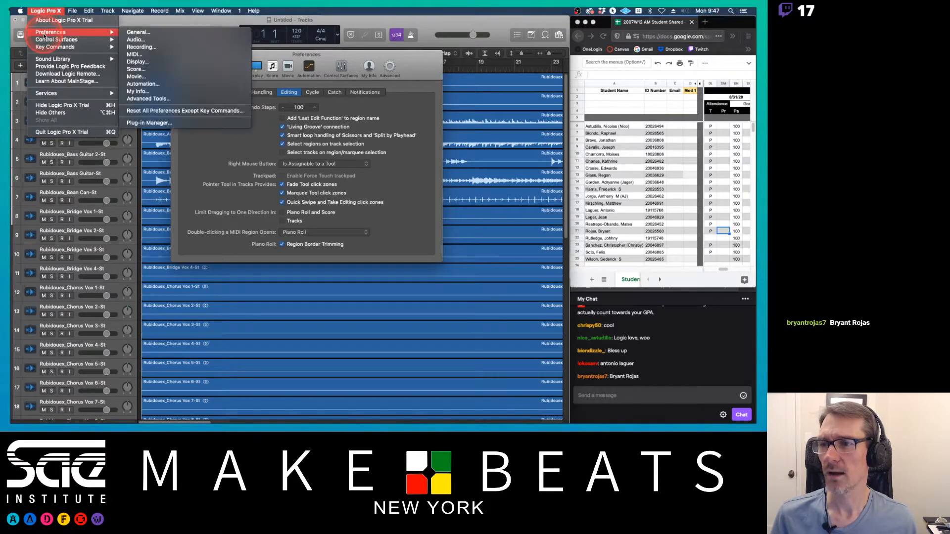
pyautogui.click(158, 34)
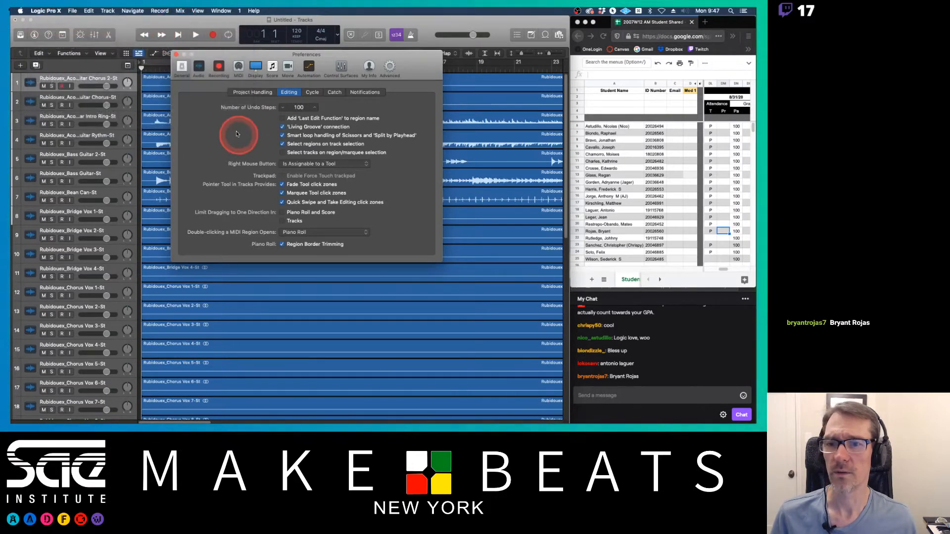
pyautogui.click(255, 92)
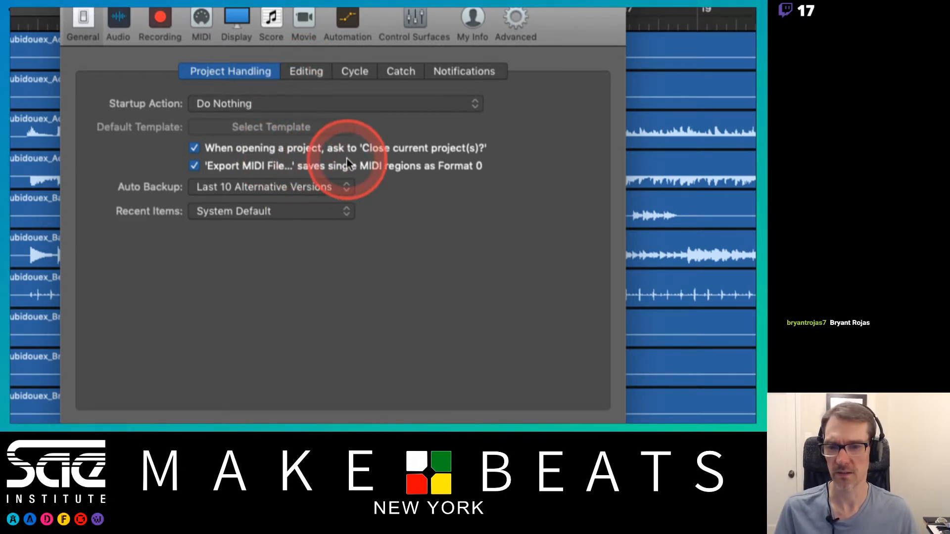
# Step: In the Editing preferences, set the Right Mouse Button option to Opens Shortcut Menu
pyautogui.click(316, 71)
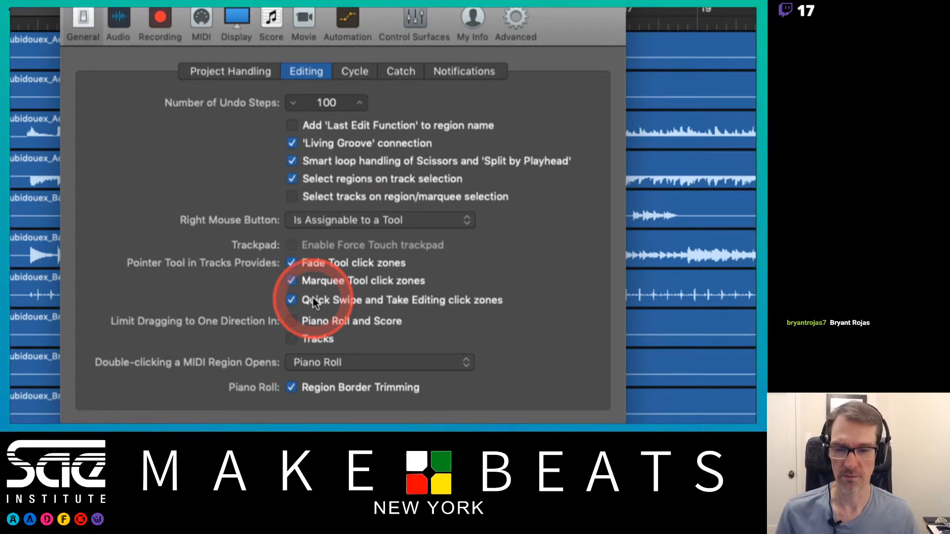
pyautogui.click(394, 225)
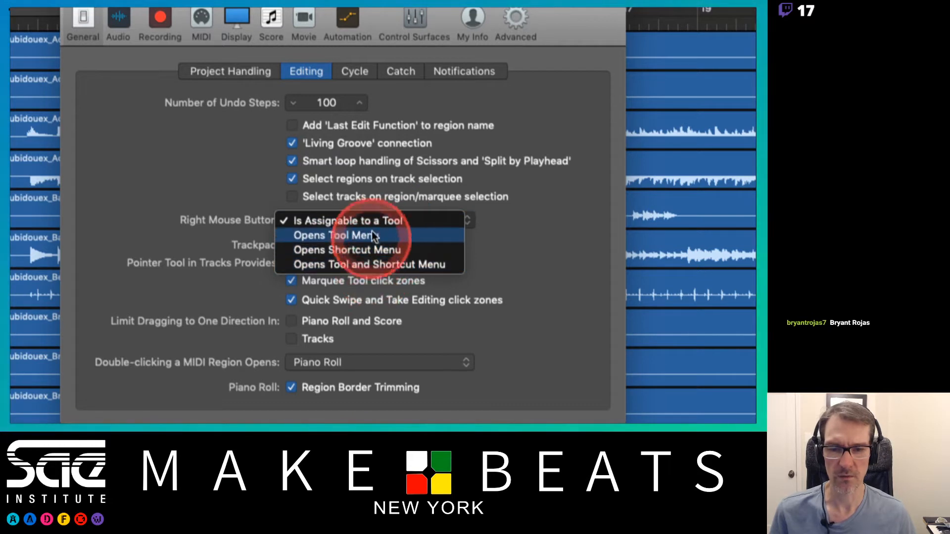
pyautogui.click(424, 193)
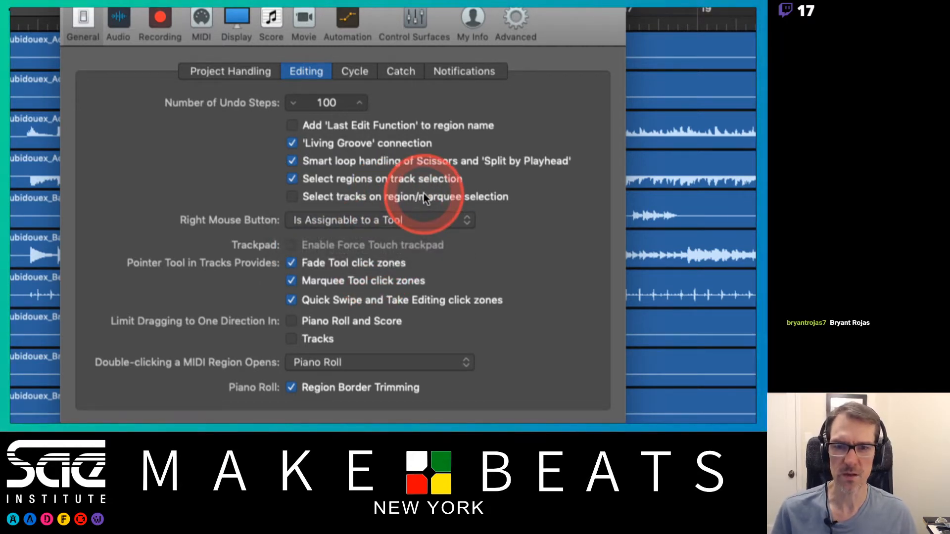
pyautogui.click(414, 219)
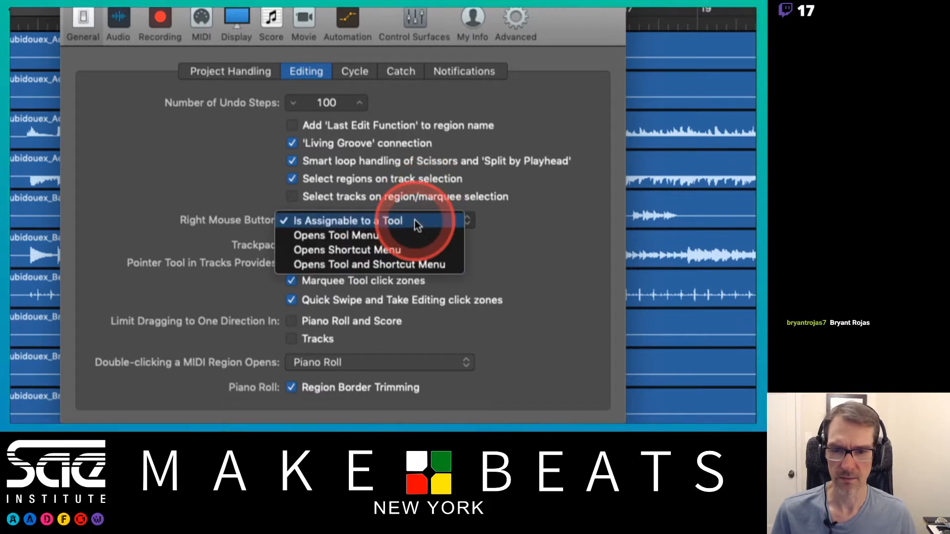
pyautogui.click(405, 250)
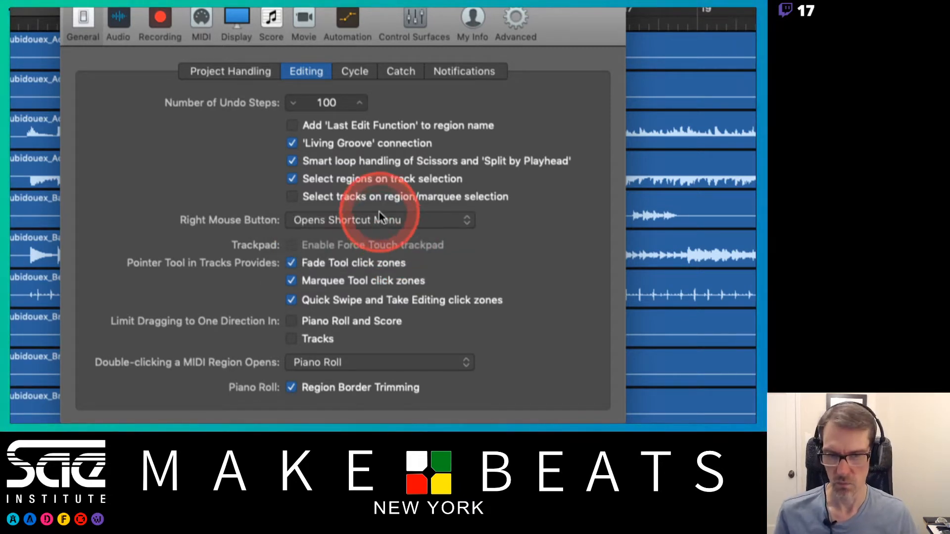
pyautogui.click(366, 76)
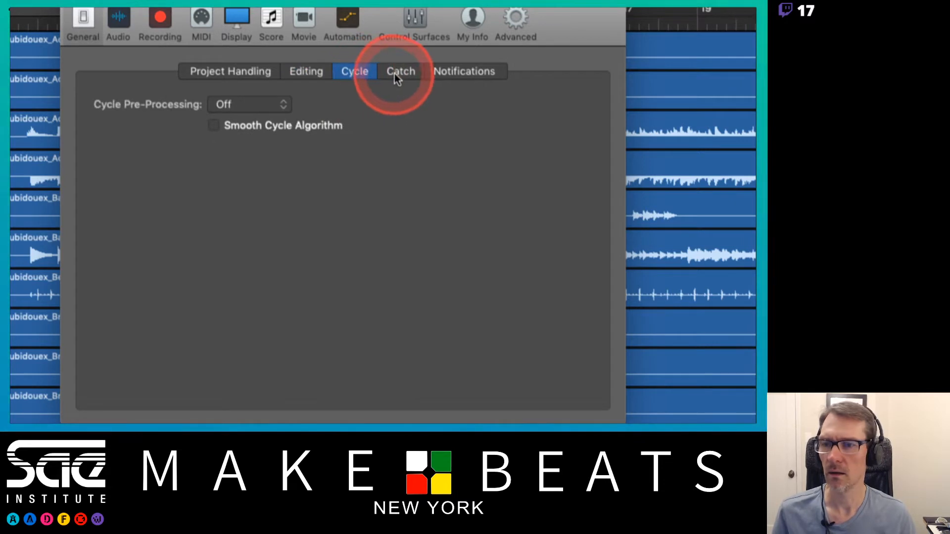
# Step: Review the Catch and Notifications editing preferences, then open the Audio preferences
pyautogui.click(408, 72)
pyautogui.click(449, 70)
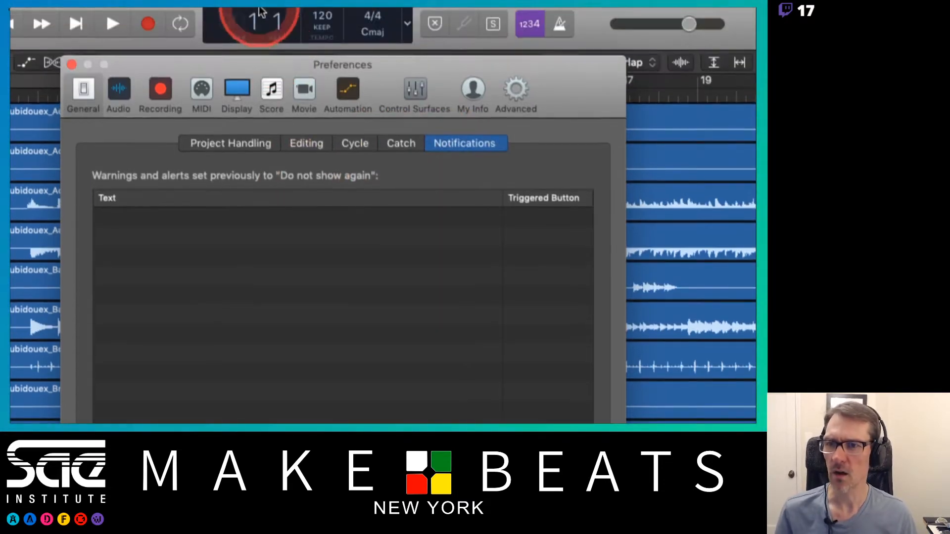
pyautogui.click(118, 20)
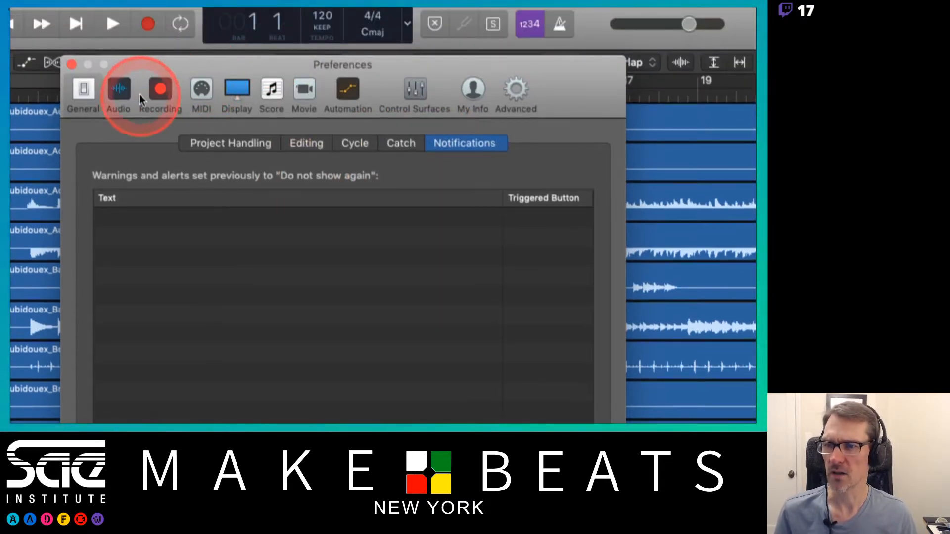
pyautogui.click(193, 157)
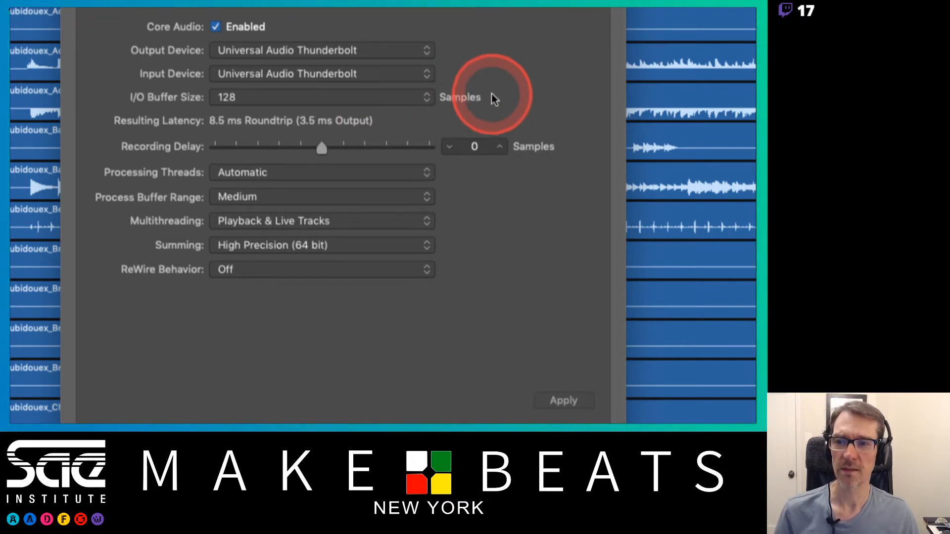
# Step: In the Audio Devices preferences, check the output device and summing options and set the I/O Buffer Size to 256 samples
pyautogui.click(425, 52)
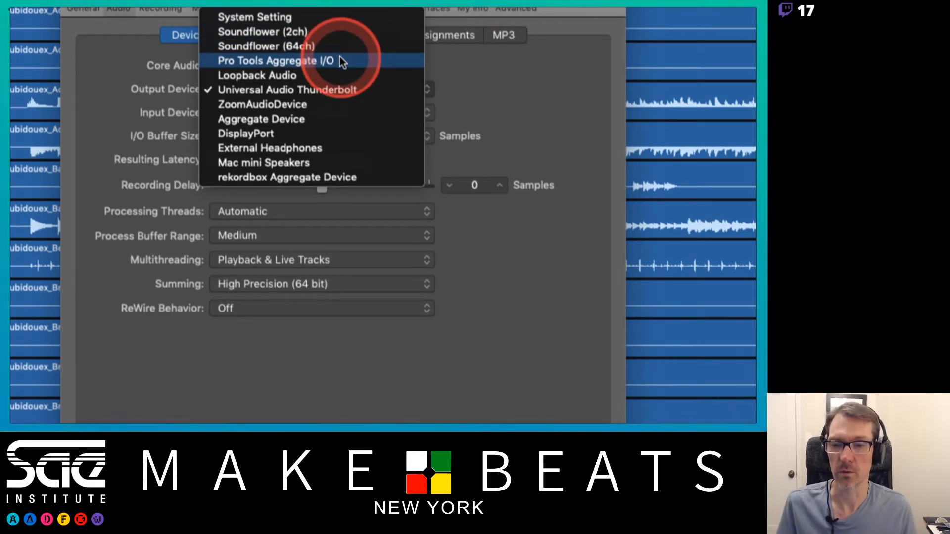
pyautogui.click(488, 90)
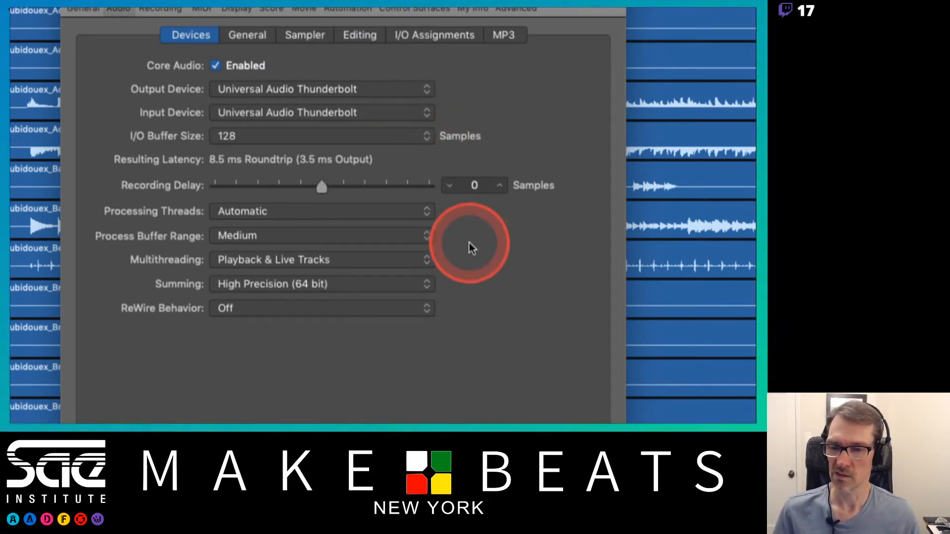
pyautogui.click(399, 287)
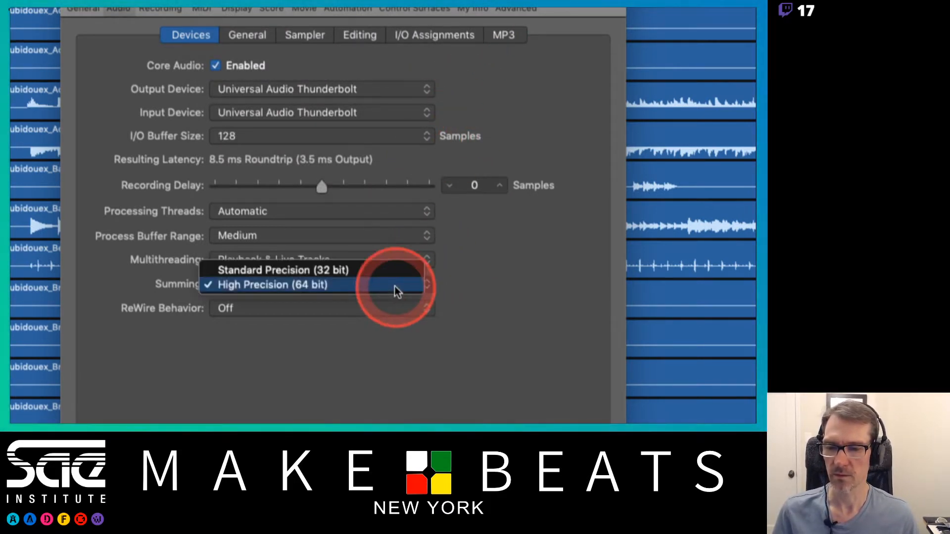
pyautogui.click(464, 293)
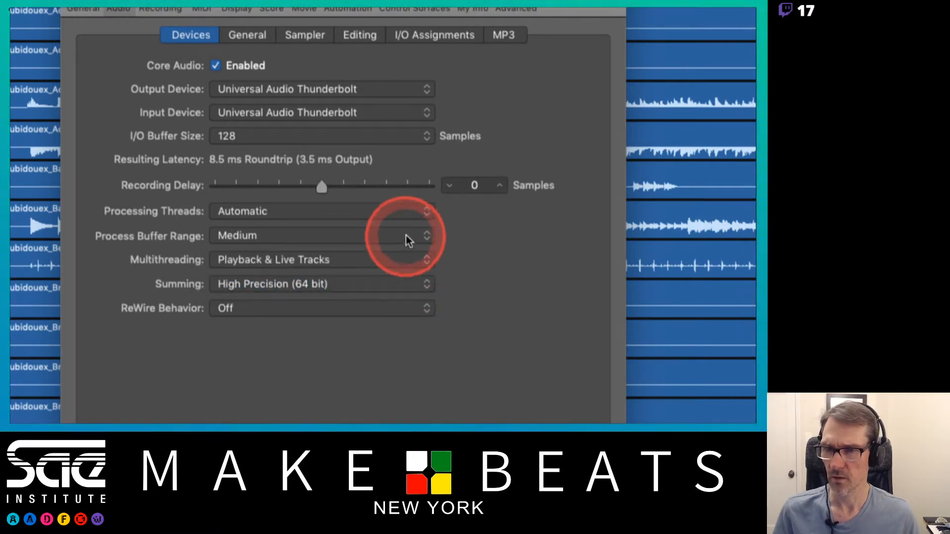
pyautogui.click(378, 136)
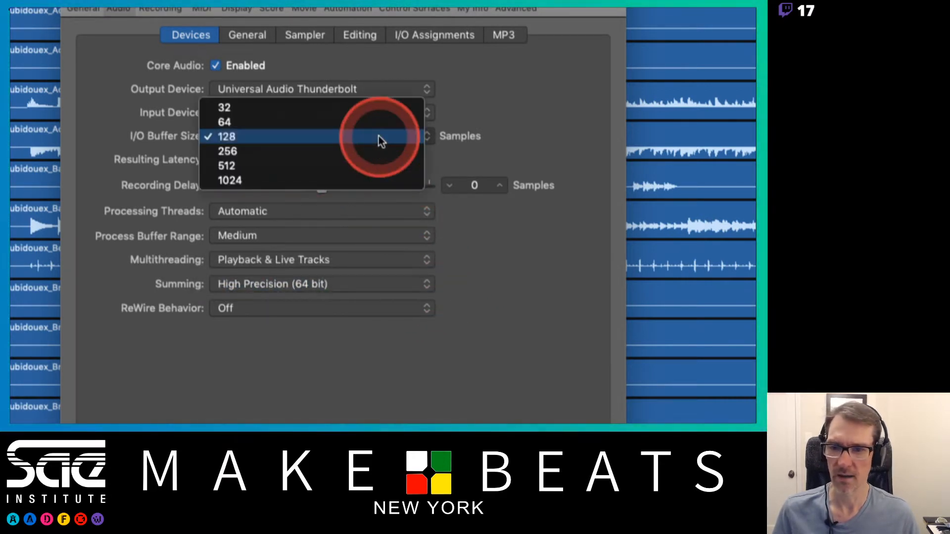
pyautogui.click(375, 150)
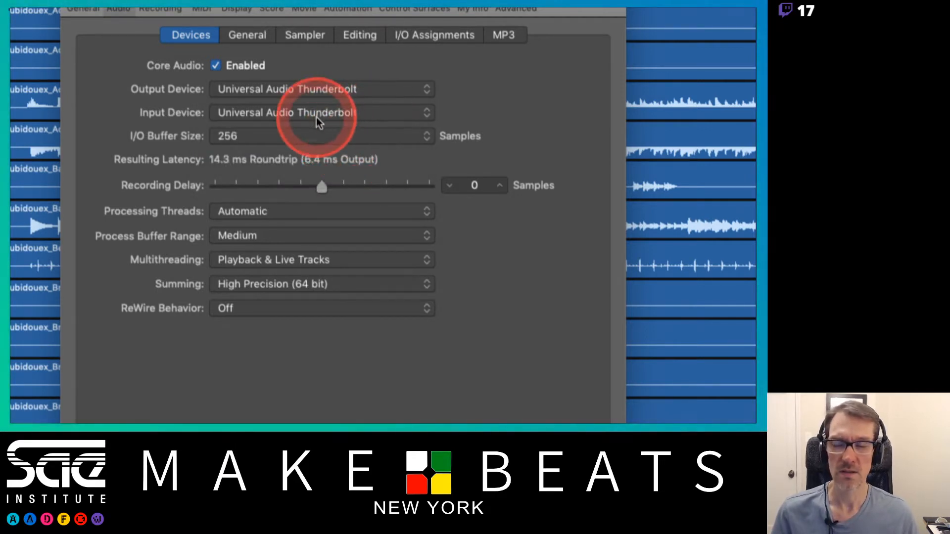
# Step: Review the Audio General, Sampler, Editing, I/O Assignments and MP3 preference tabs
pyautogui.click(263, 37)
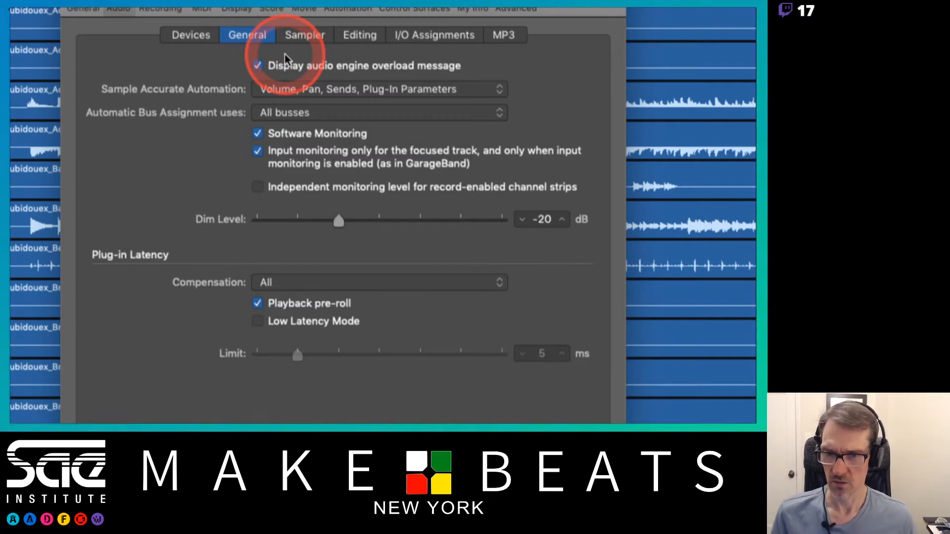
pyautogui.click(318, 39)
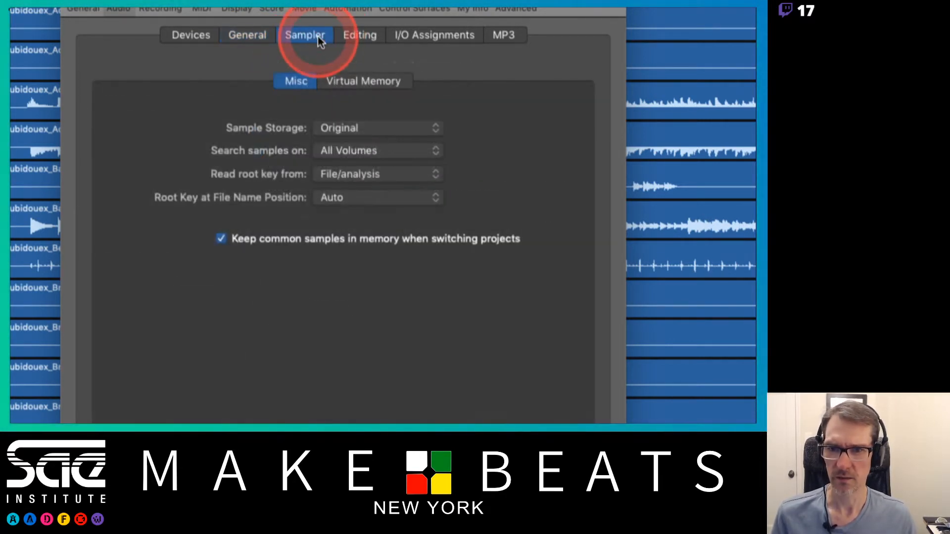
pyautogui.click(364, 37)
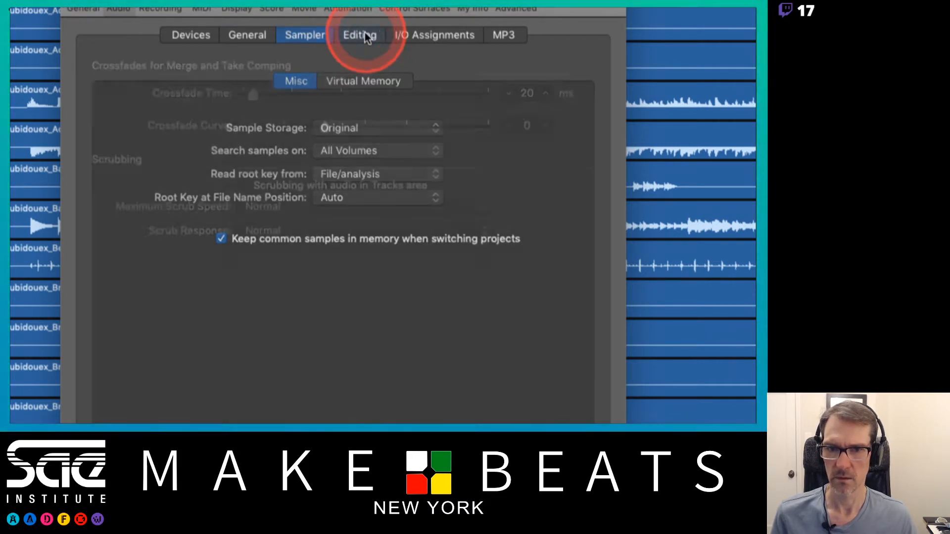
pyautogui.click(438, 36)
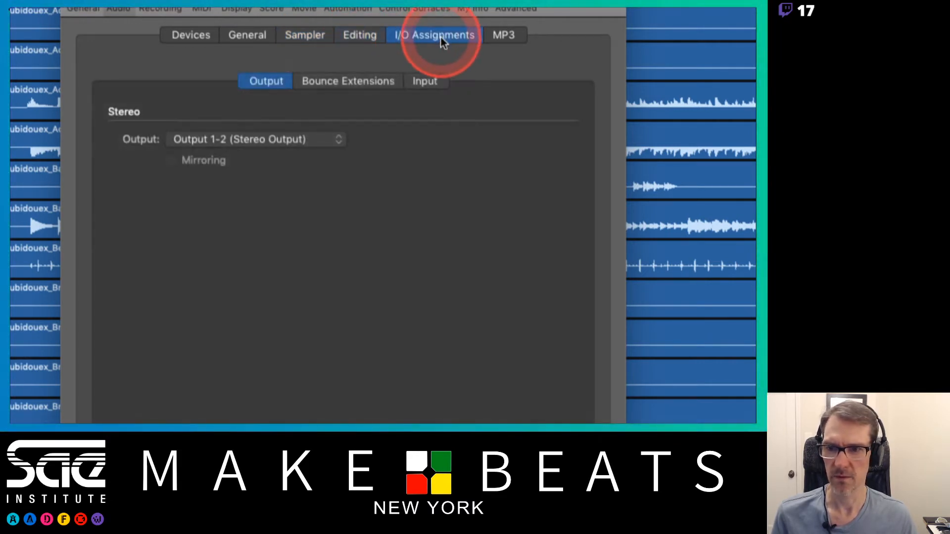
pyautogui.click(385, 83)
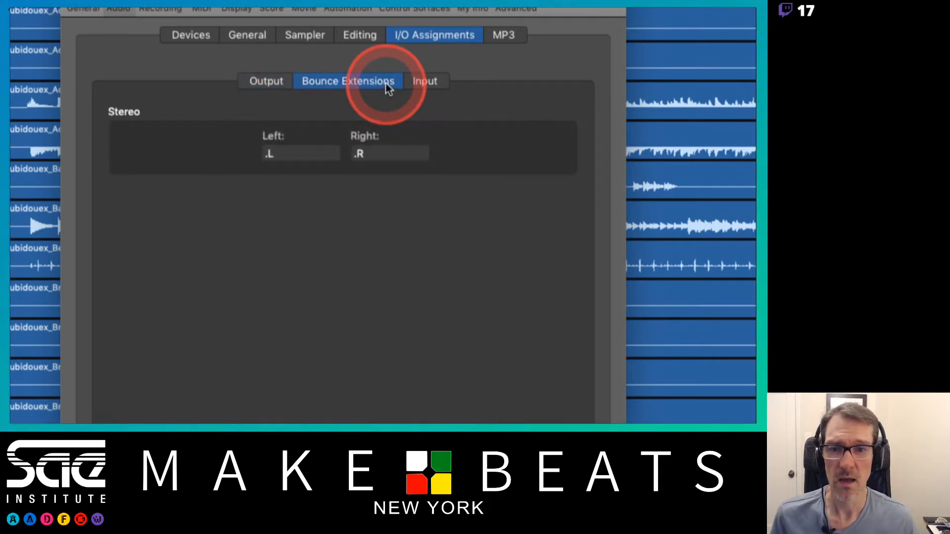
pyautogui.click(423, 83)
pyautogui.click(372, 83)
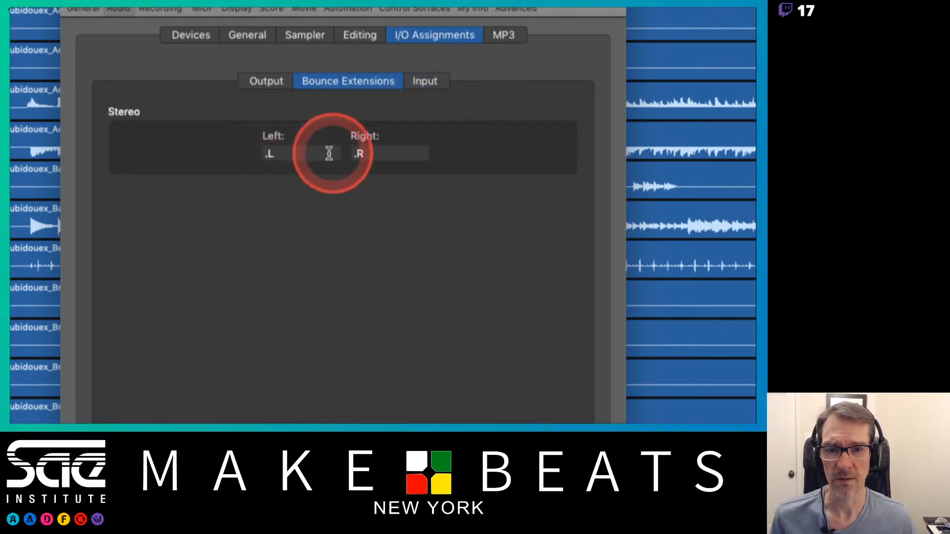
pyautogui.click(509, 36)
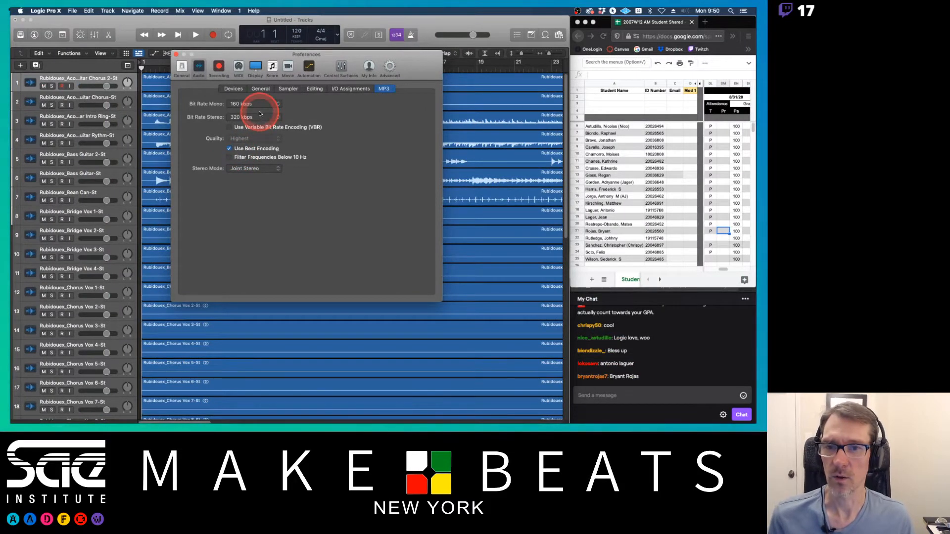
# Step: Review the Recording preferences, including file type options and the recording project settings window, then close that window
pyautogui.click(218, 66)
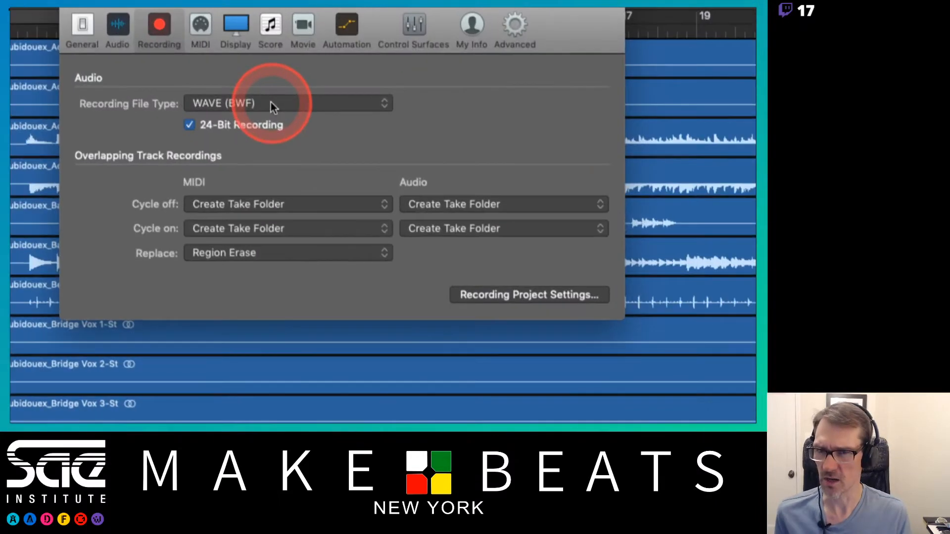
pyautogui.click(272, 105)
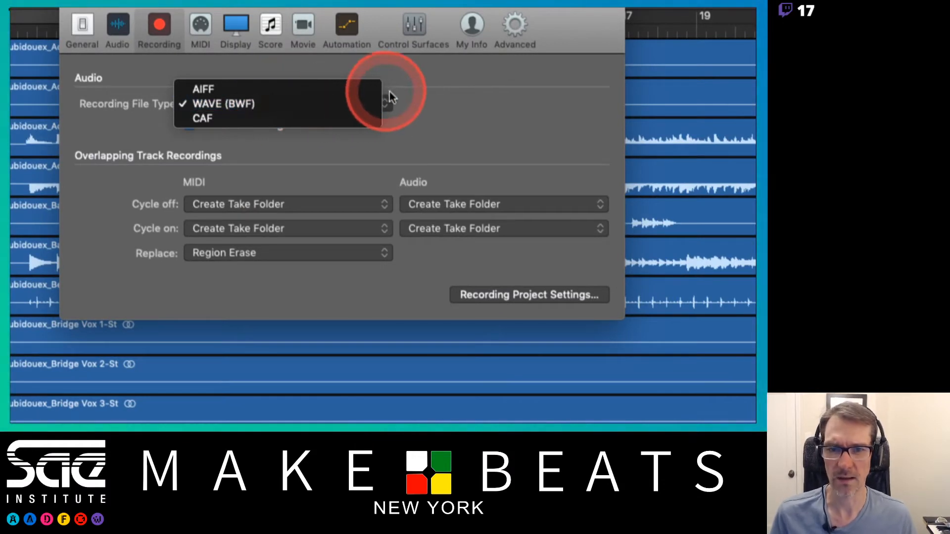
pyautogui.click(408, 98)
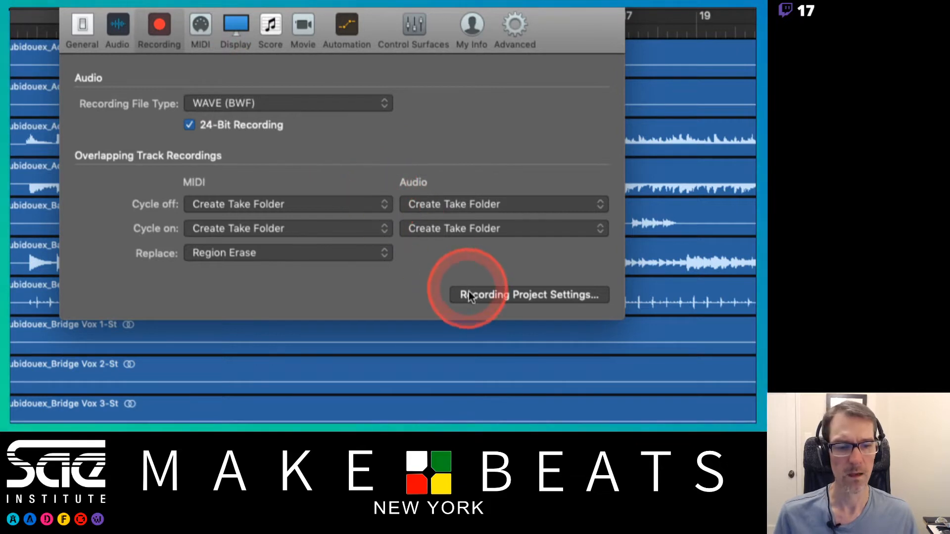
pyautogui.click(492, 295)
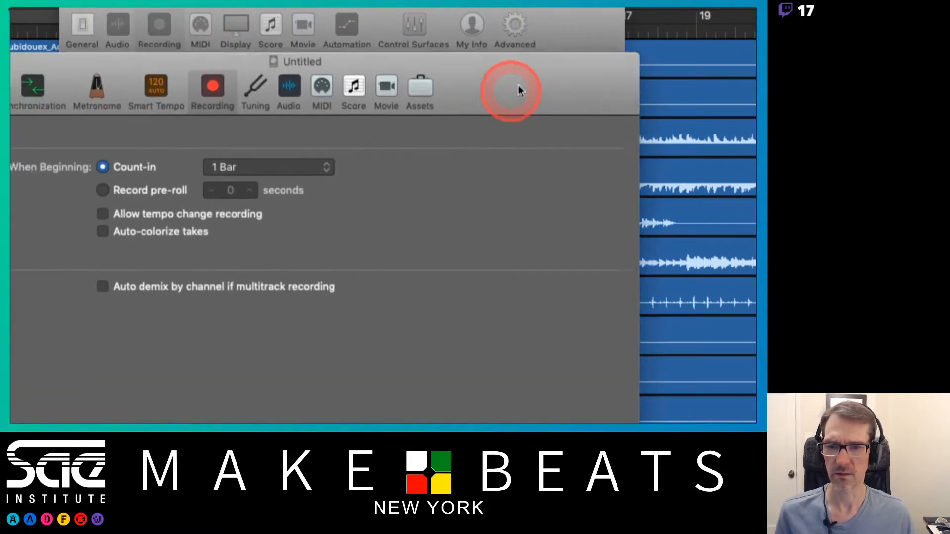
pyautogui.moveTo(517, 85); pyautogui.dragTo(585, 25)
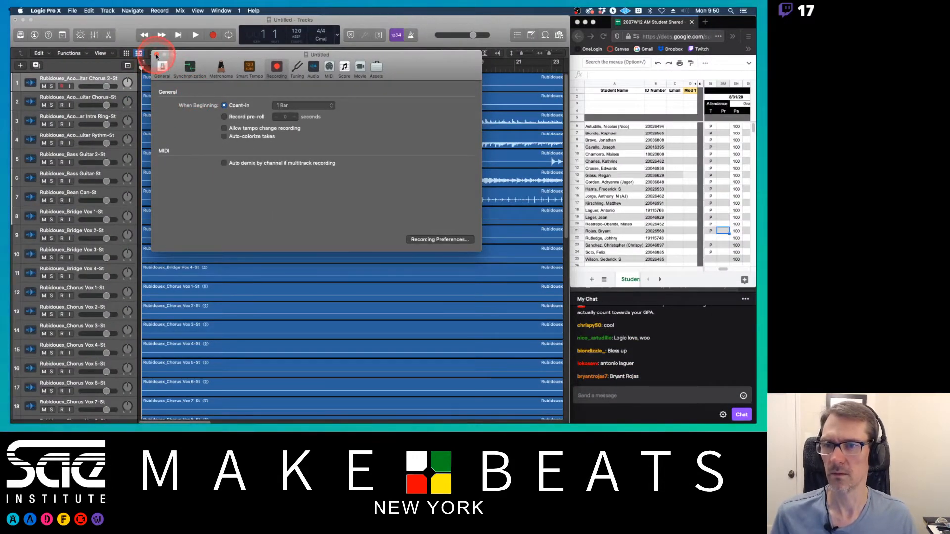
pyautogui.click(156, 55)
# Step: Review the MIDI preference tabs and the Display preference tabs for General, Tracks, Mixer and Editors
pyautogui.click(238, 67)
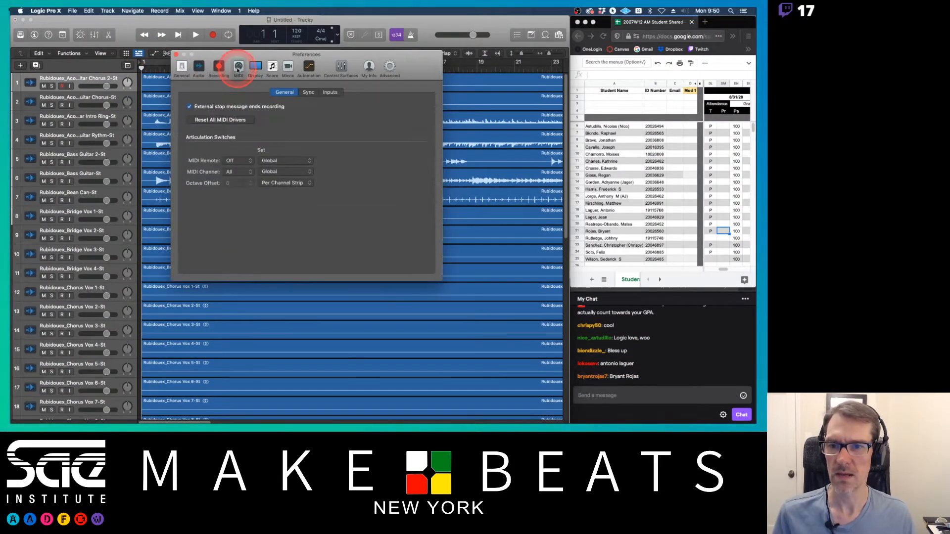
pyautogui.click(308, 92)
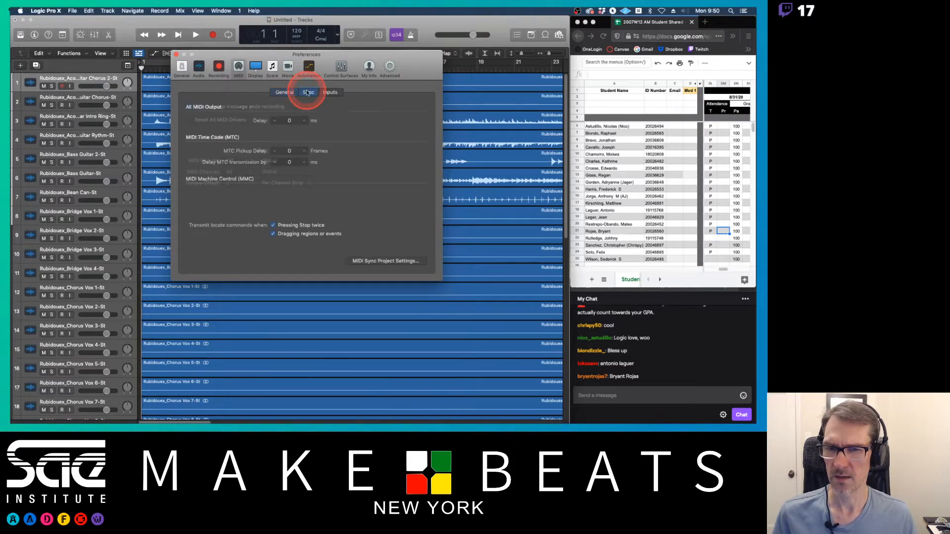
pyautogui.click(330, 93)
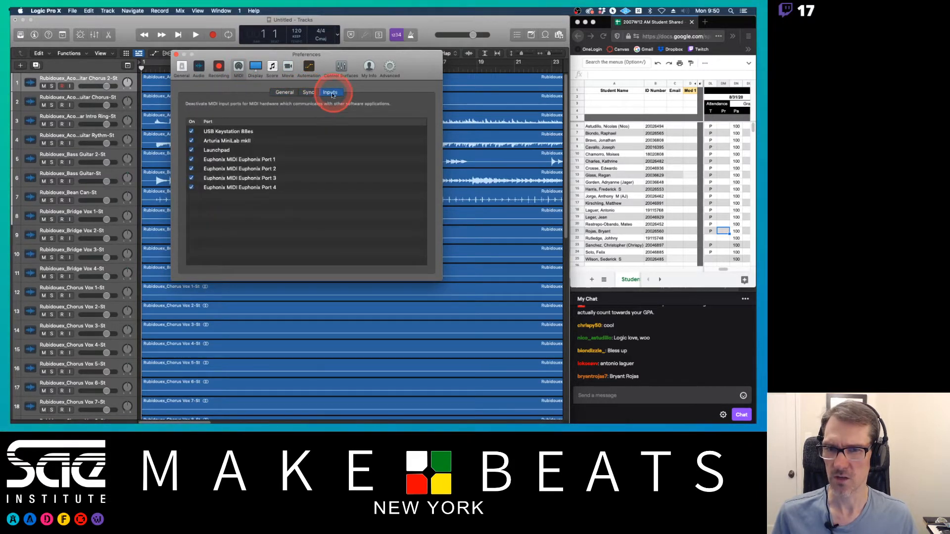
pyautogui.click(256, 68)
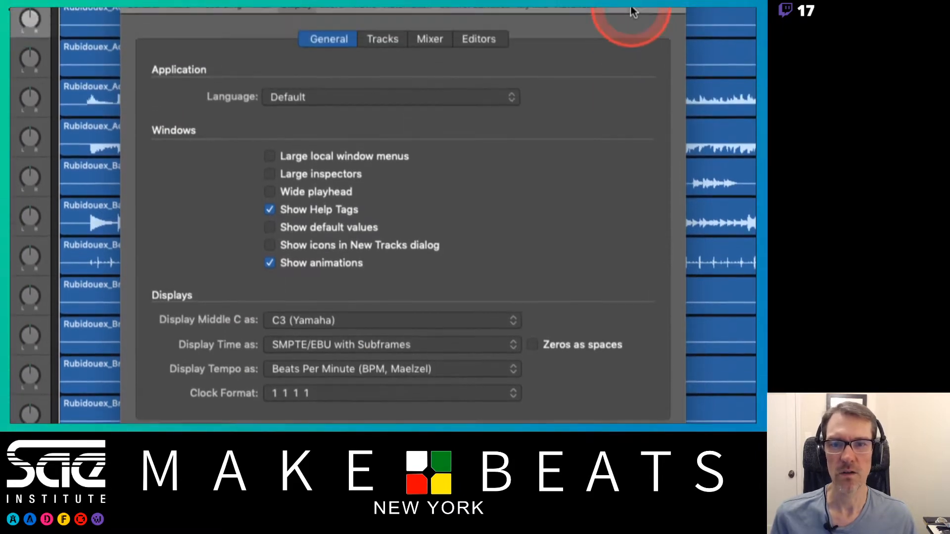
pyautogui.click(381, 43)
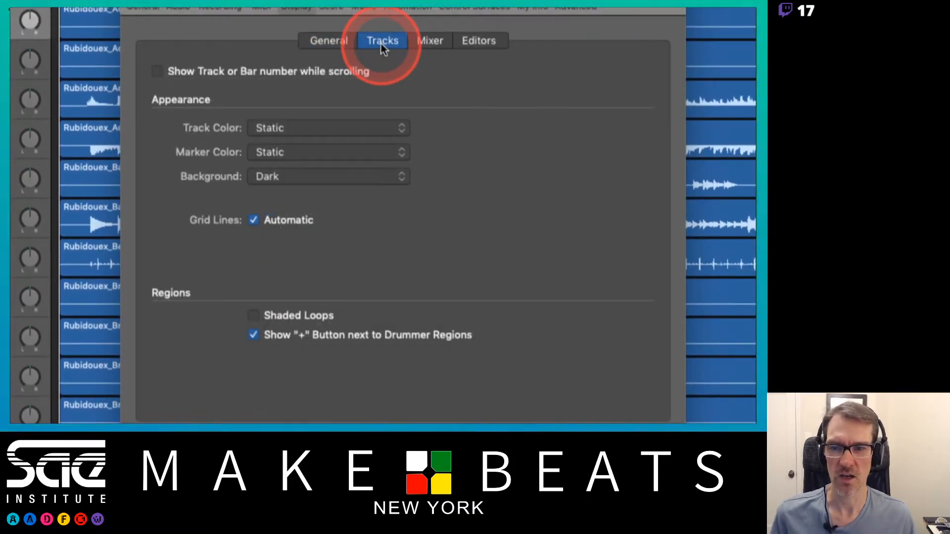
pyautogui.click(429, 42)
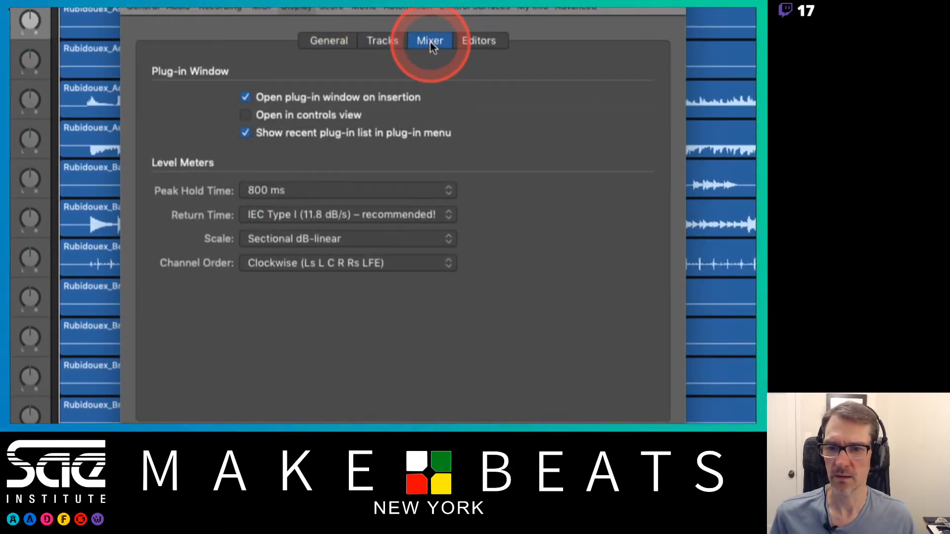
pyautogui.click(468, 42)
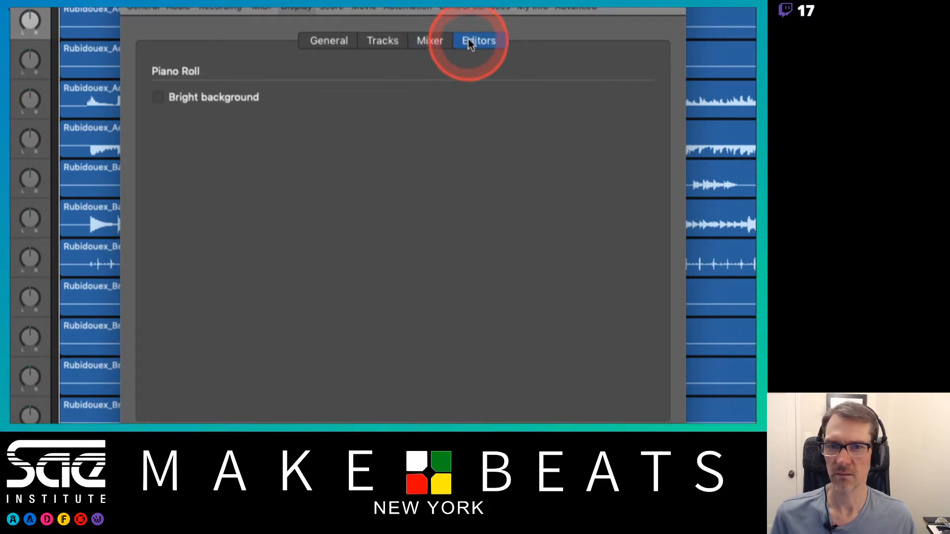
# Step: Review the Score, Movie and Automation preferences, including the options for moving track automation with regions
pyautogui.click(329, 42)
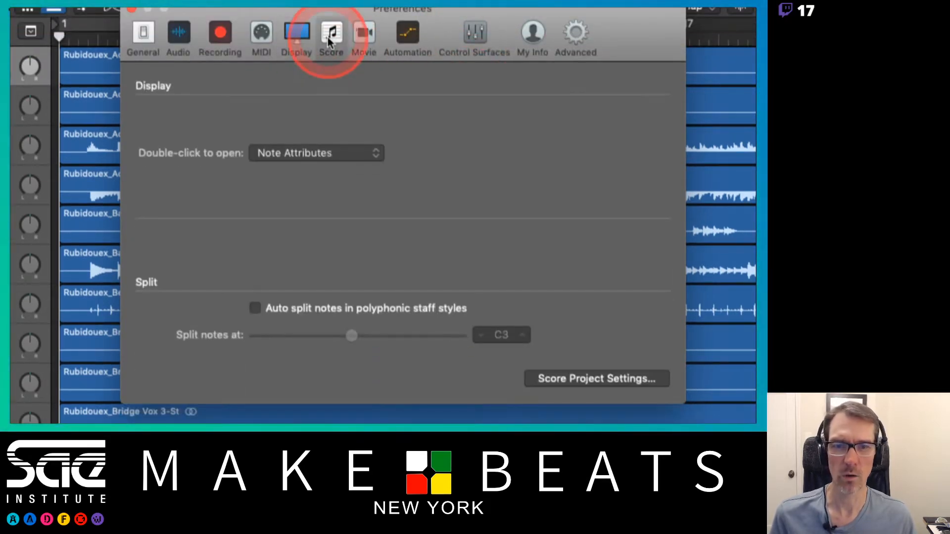
pyautogui.click(366, 40)
pyautogui.click(406, 39)
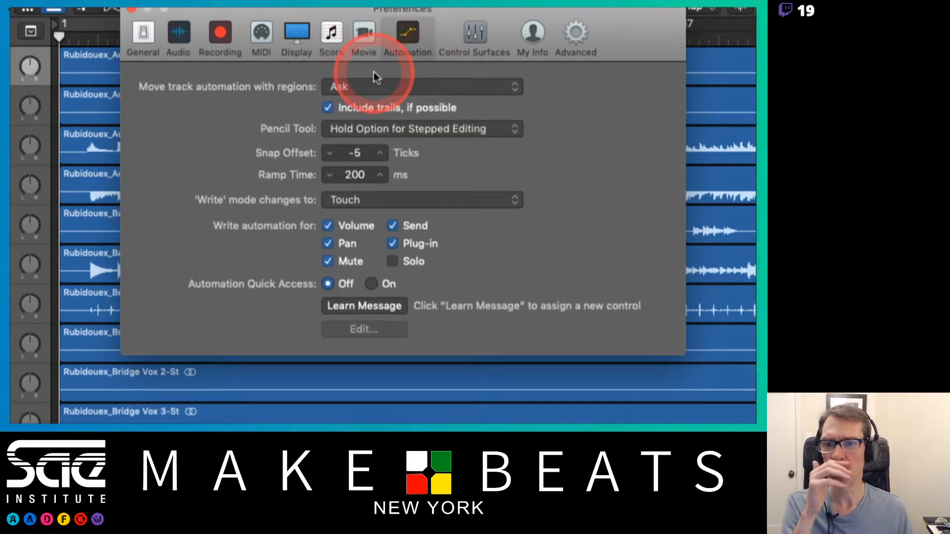
pyautogui.click(389, 88)
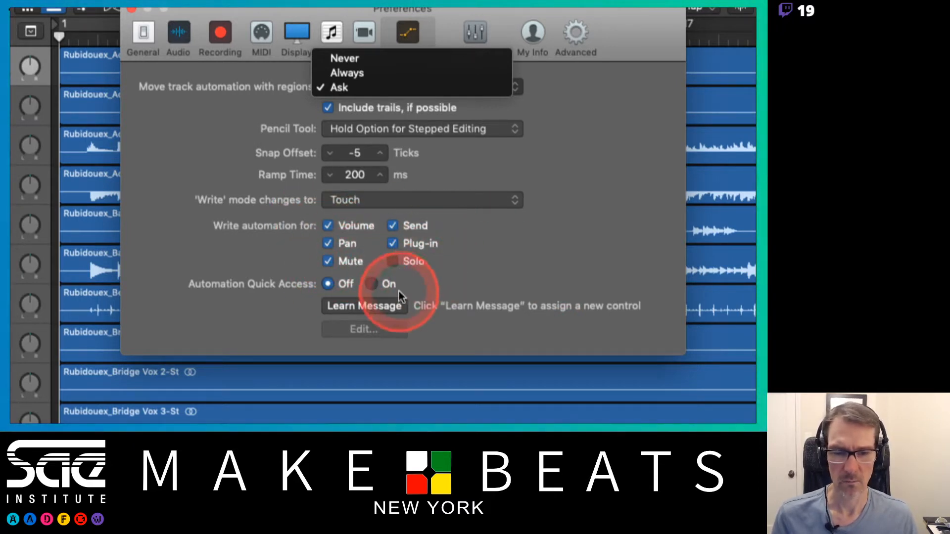
pyautogui.click(437, 281)
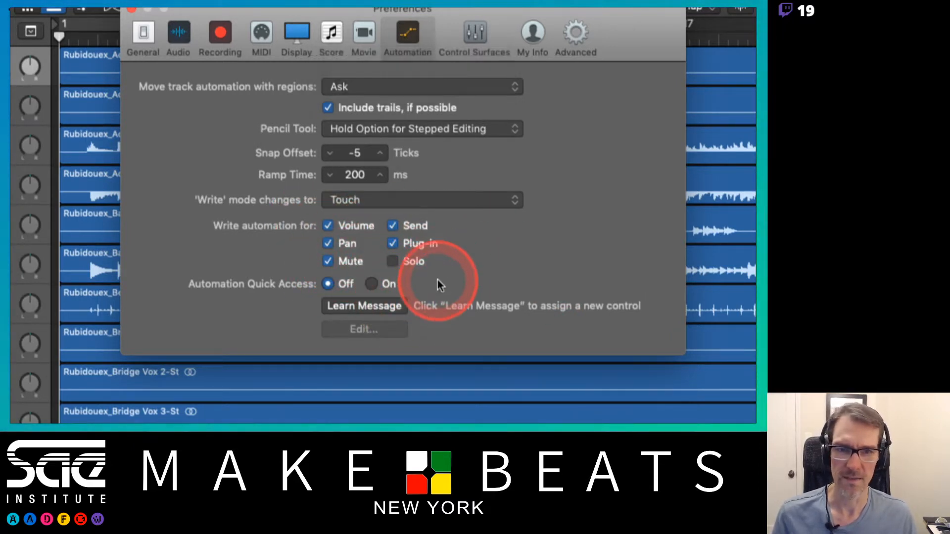
# Step: Review the Control Surfaces, My Info and Advanced preferences
pyautogui.click(482, 42)
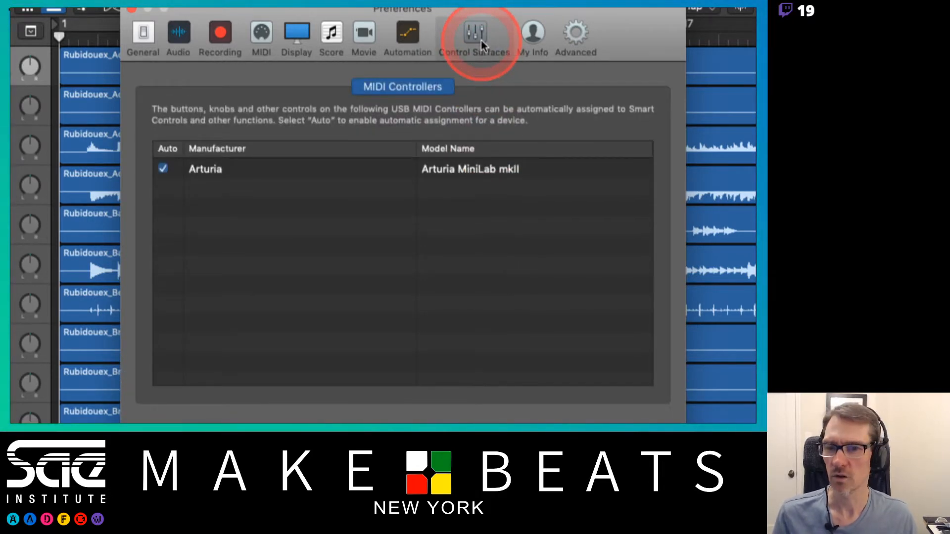
pyautogui.click(533, 35)
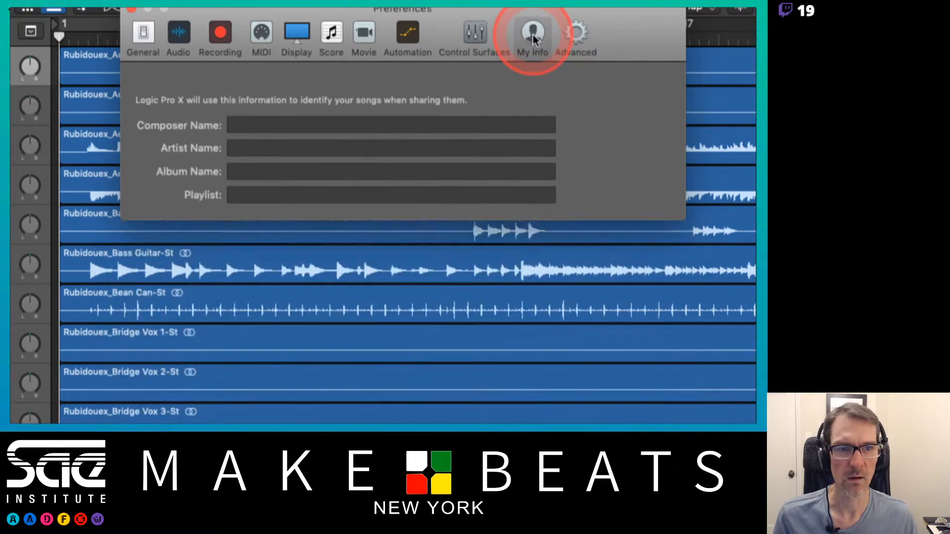
pyautogui.click(575, 35)
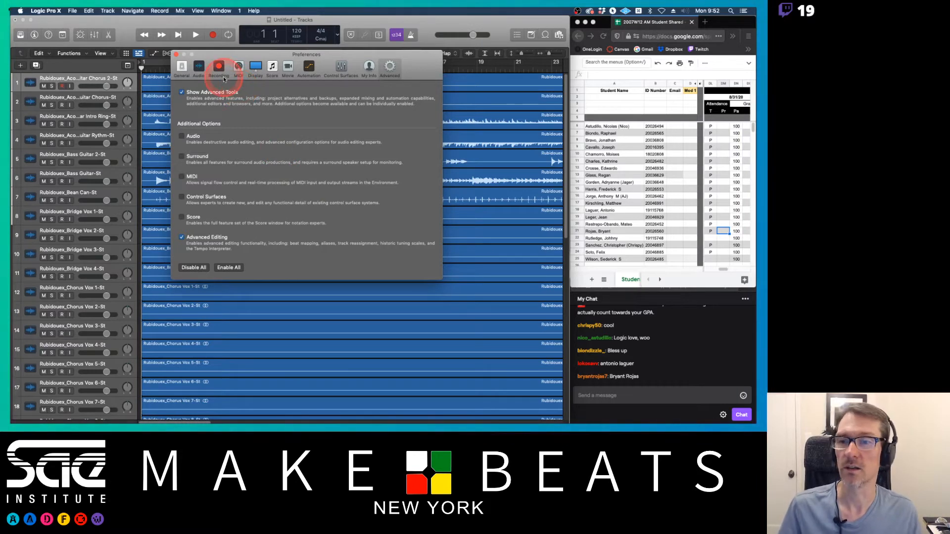
# Step: Close the preferences and delete the empty opening sections of both Acoustic Guitar Chorus tracks before about bar 35
pyautogui.click(176, 54)
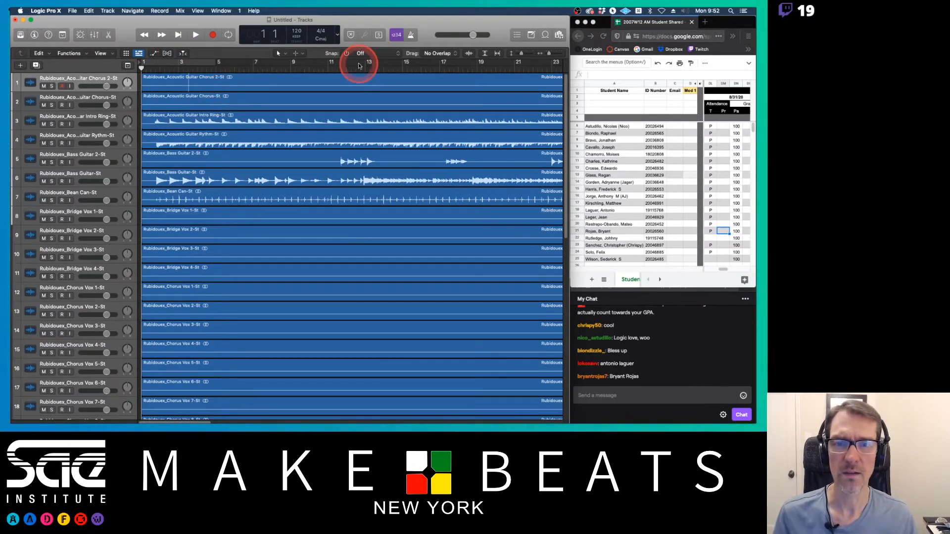
pyautogui.hscroll(1, 523, 83)
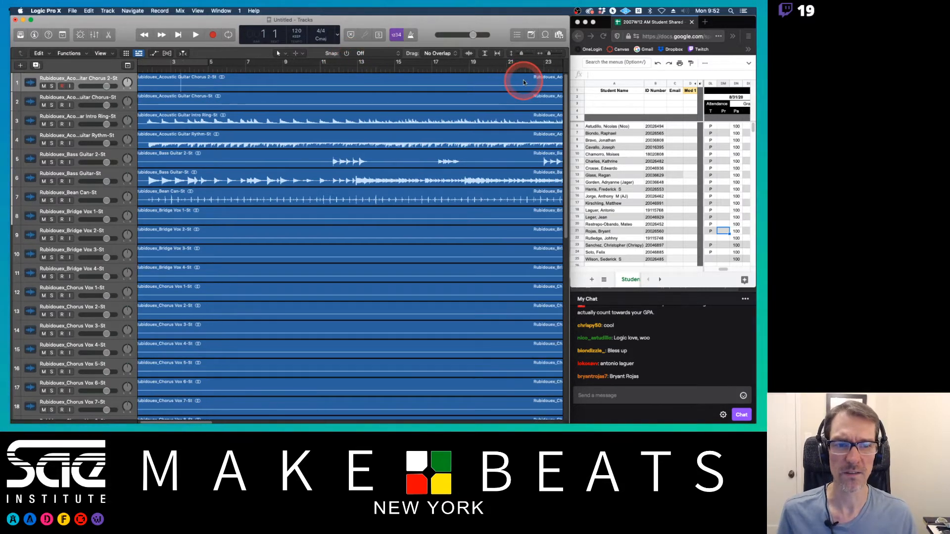
pyautogui.hscroll(10, 523, 82)
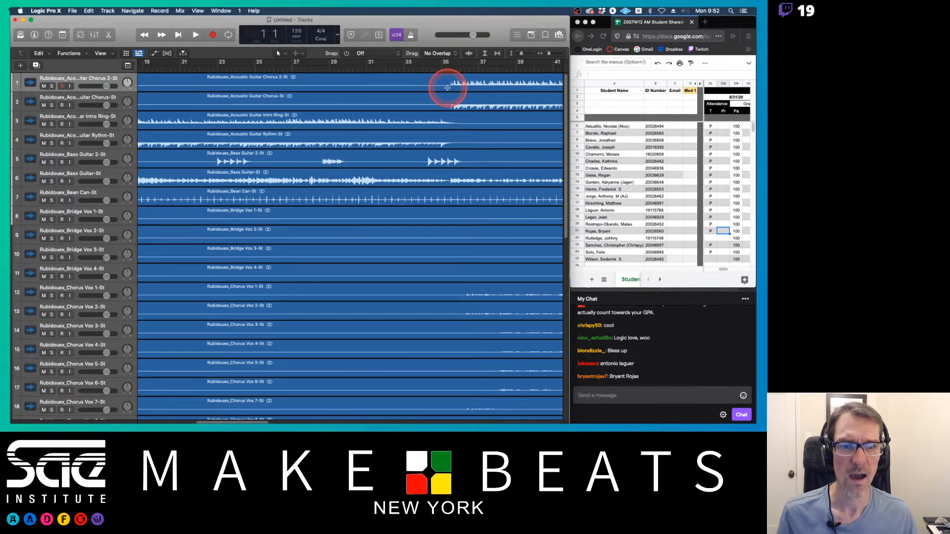
pyautogui.moveTo(447, 87); pyautogui.dragTo(430, 101)
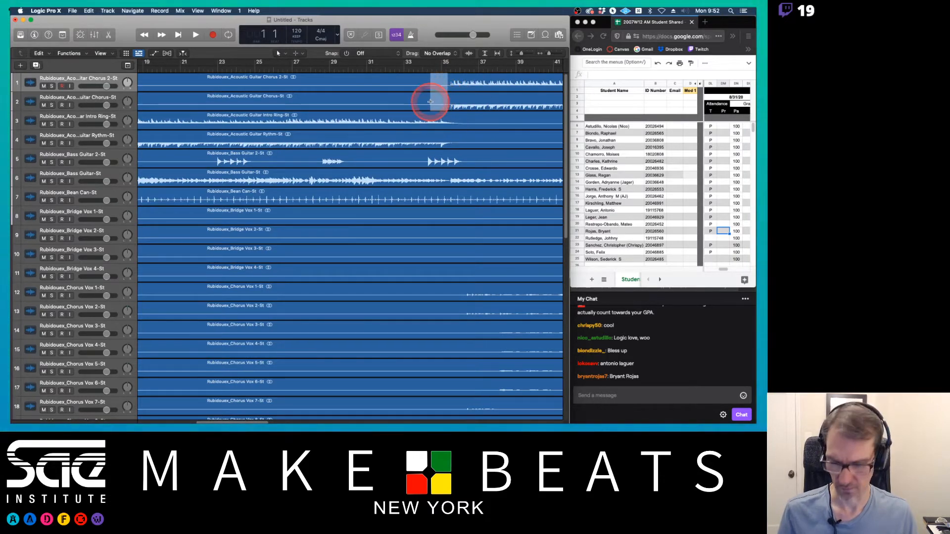
pyautogui.press('Delete')
pyautogui.click(398, 81)
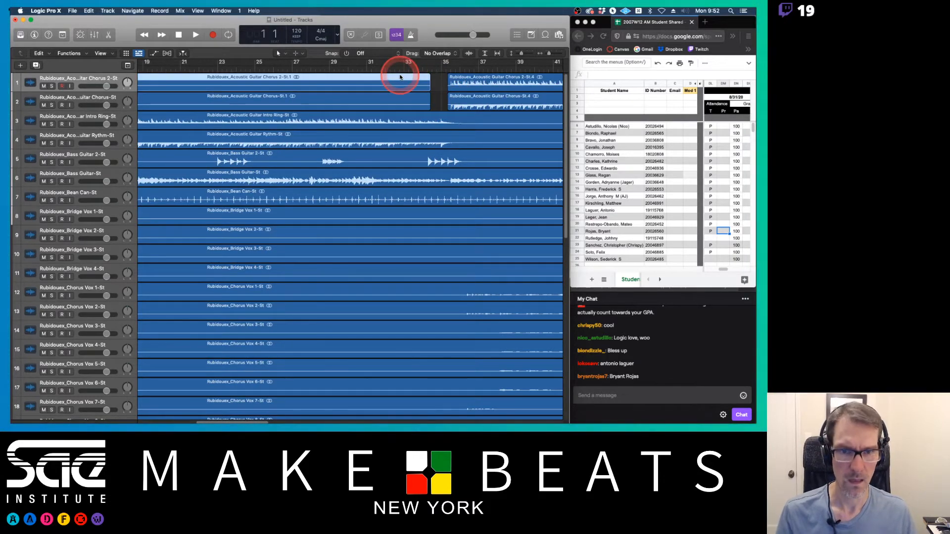
pyautogui.press('Delete')
pyautogui.click(394, 94)
pyautogui.press('Delete')
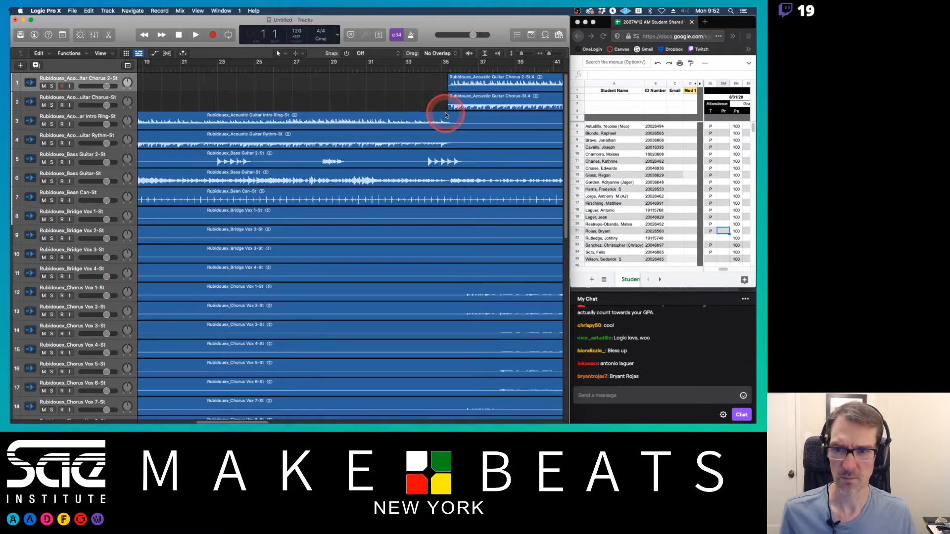
# Step: Delete the silence before the first notes of the Bass Guitar 2 track and the gap after them up to about bar 23
pyautogui.hscroll(-5, 444, 113)
pyautogui.hscroll(-5, 444, 114)
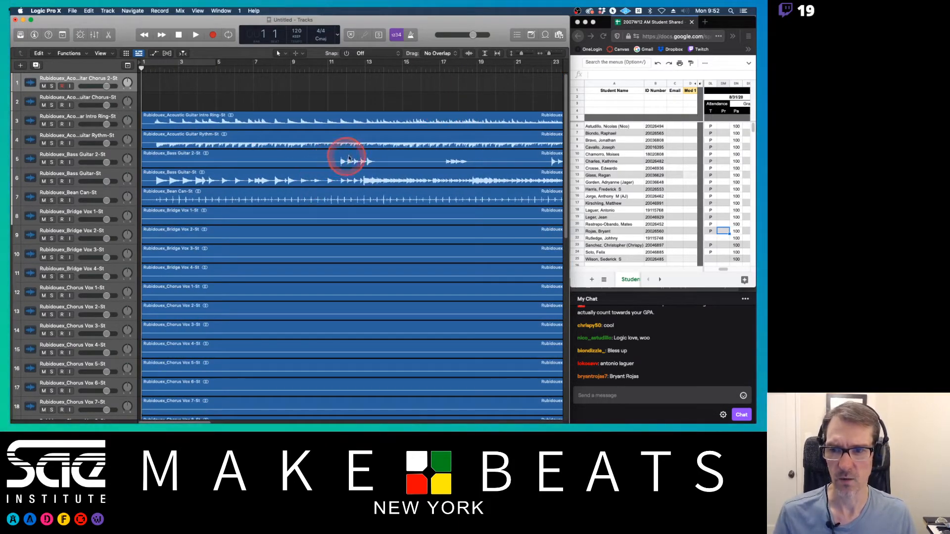
pyautogui.moveTo(341, 161); pyautogui.dragTo(376, 161)
pyautogui.click(376, 161)
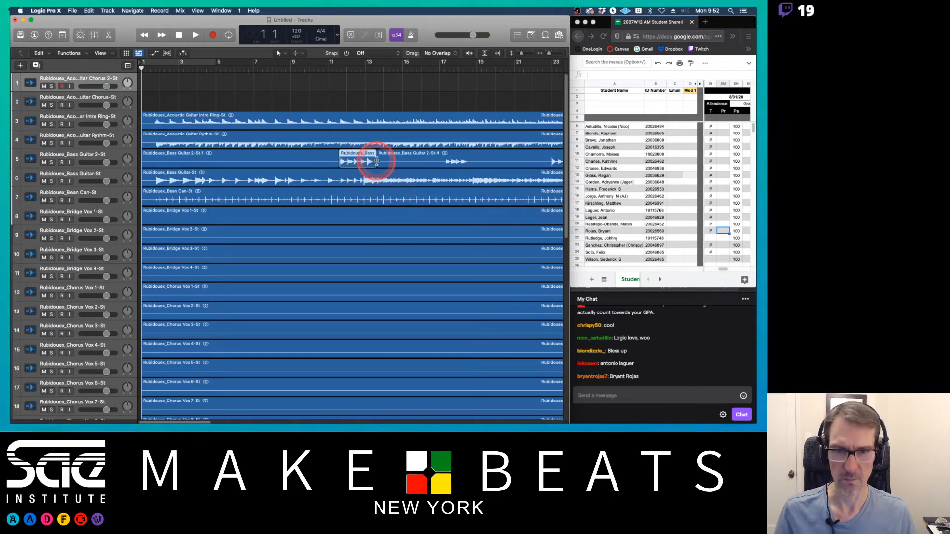
pyautogui.click(310, 152)
pyautogui.press('Delete')
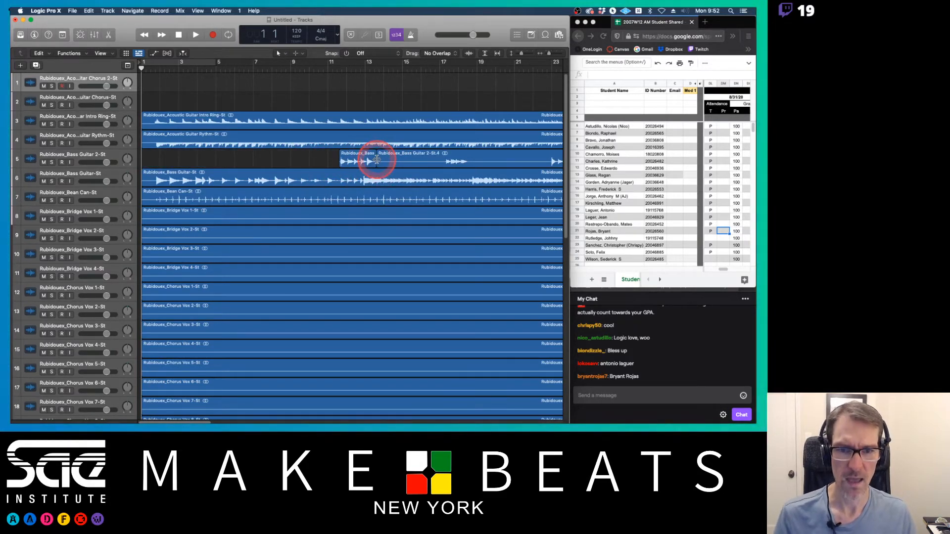
pyautogui.click(388, 153)
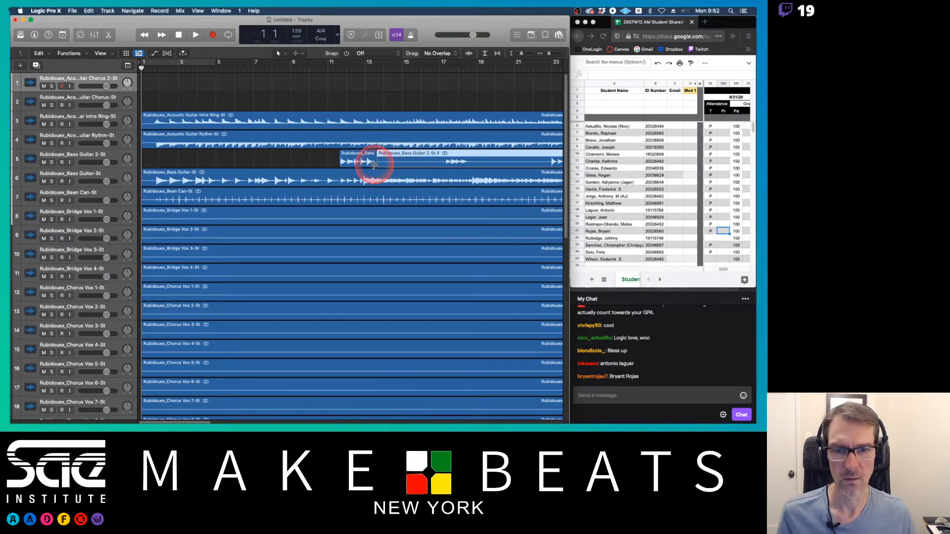
pyautogui.moveTo(377, 162); pyautogui.dragTo(552, 156)
pyautogui.press('Delete')
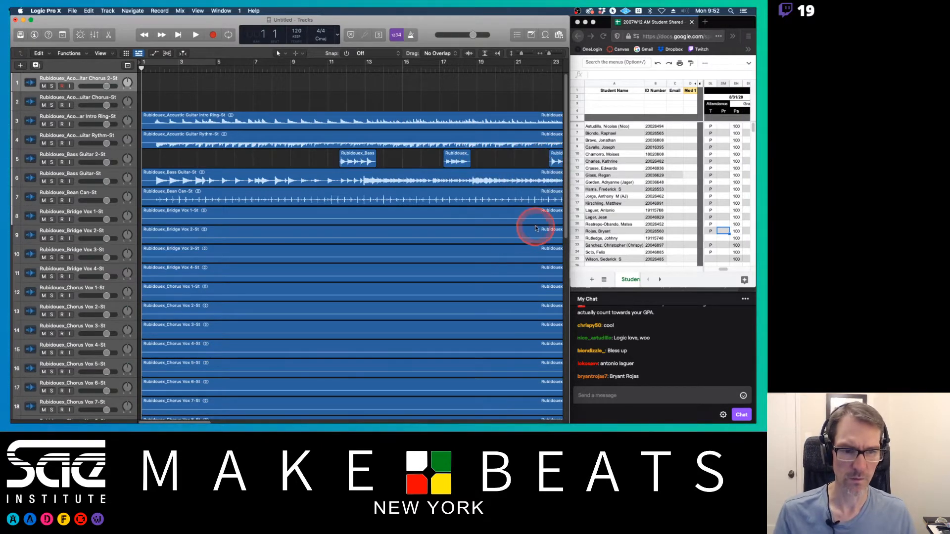
# Step: Enlarge the Bass Guitar 2 track and delete the silent gaps between its notes around bars 24 to 33
pyautogui.hscroll(10, 544, 224)
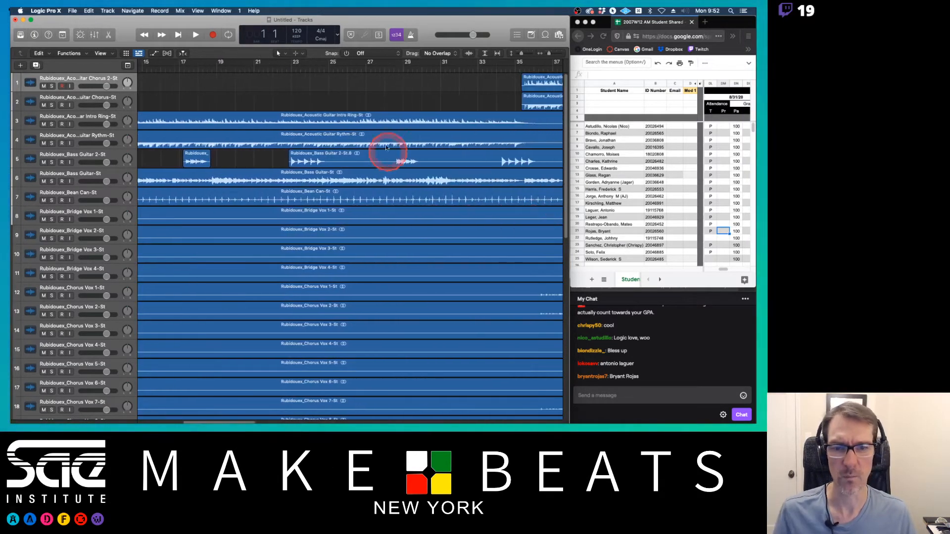
pyautogui.moveTo(118, 167); pyautogui.dragTo(125, 236)
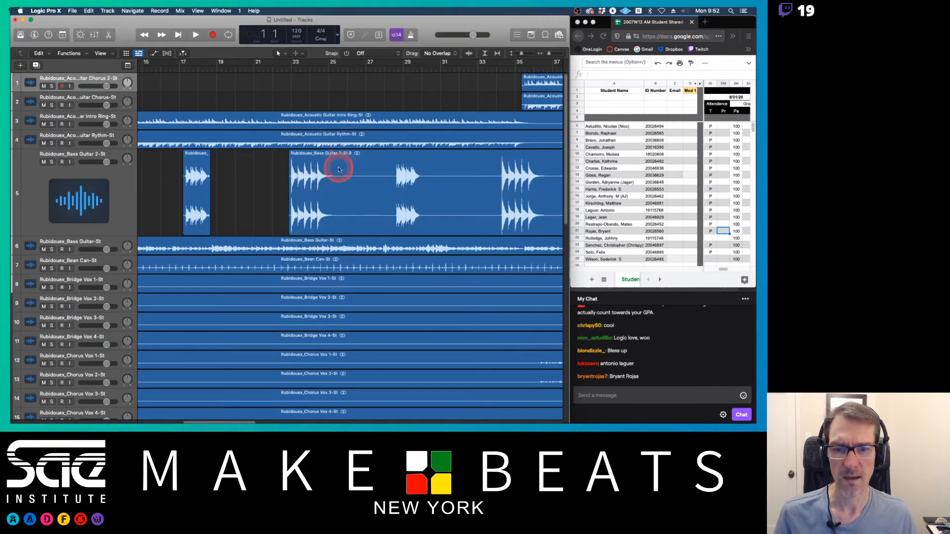
pyautogui.click(339, 197)
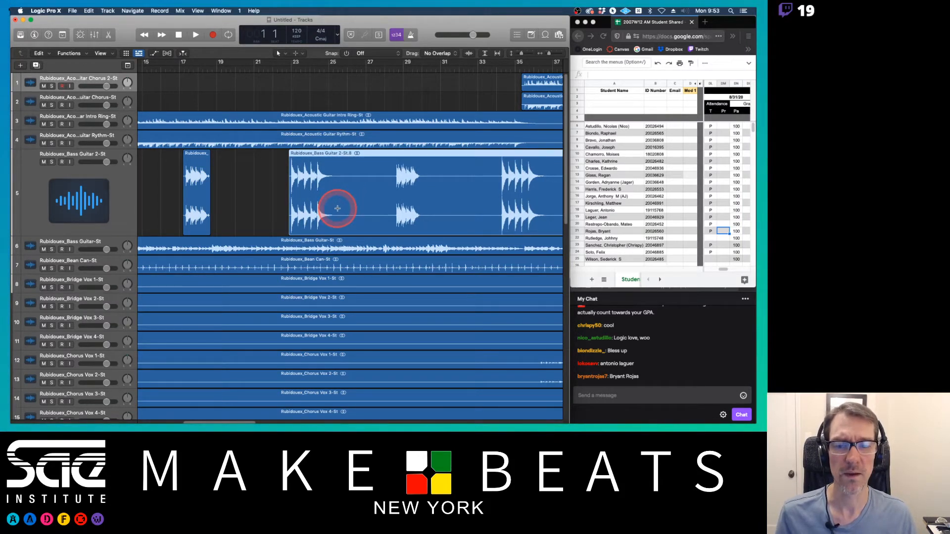
pyautogui.moveTo(337, 208); pyautogui.dragTo(395, 206)
pyautogui.click(373, 158)
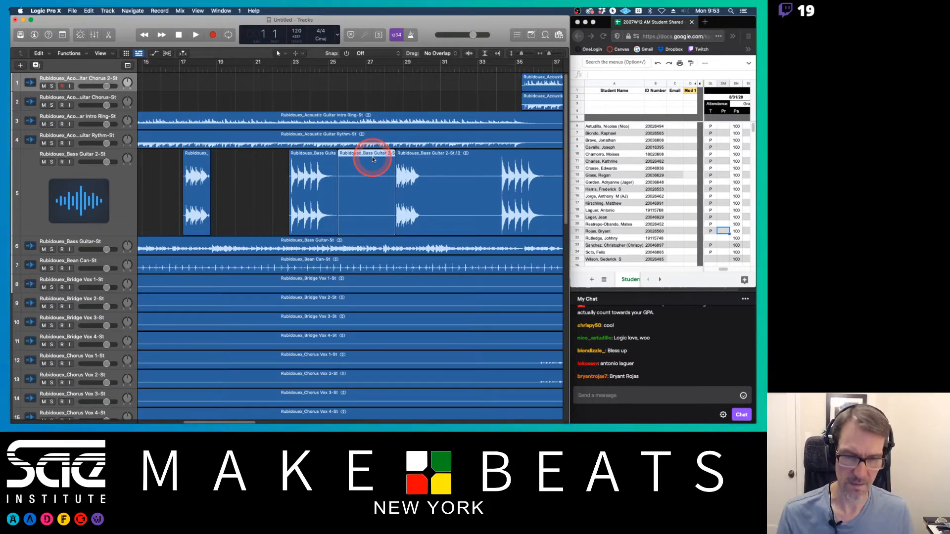
pyautogui.press('Delete')
pyautogui.moveTo(423, 217); pyautogui.dragTo(495, 217)
pyautogui.press('Delete')
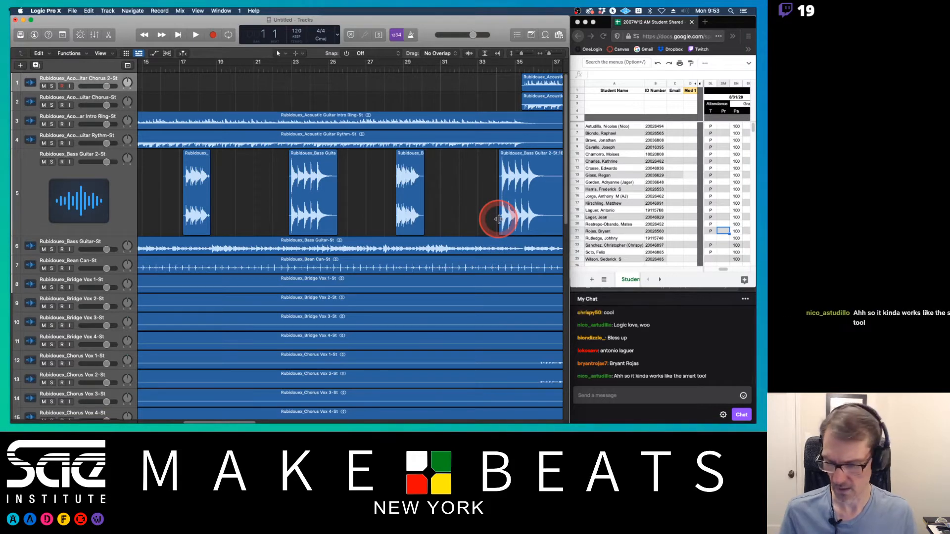
# Step: Delete further silent gaps in the Bass Guitar 2 track around bars 33 to 41 and near bar 49
pyautogui.hscroll(10, 497, 218)
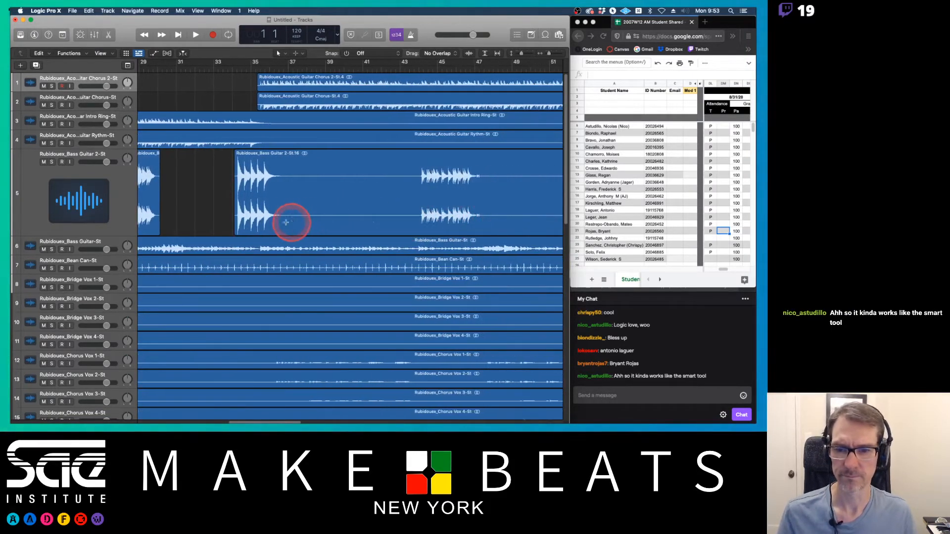
pyautogui.moveTo(286, 222); pyautogui.dragTo(417, 211)
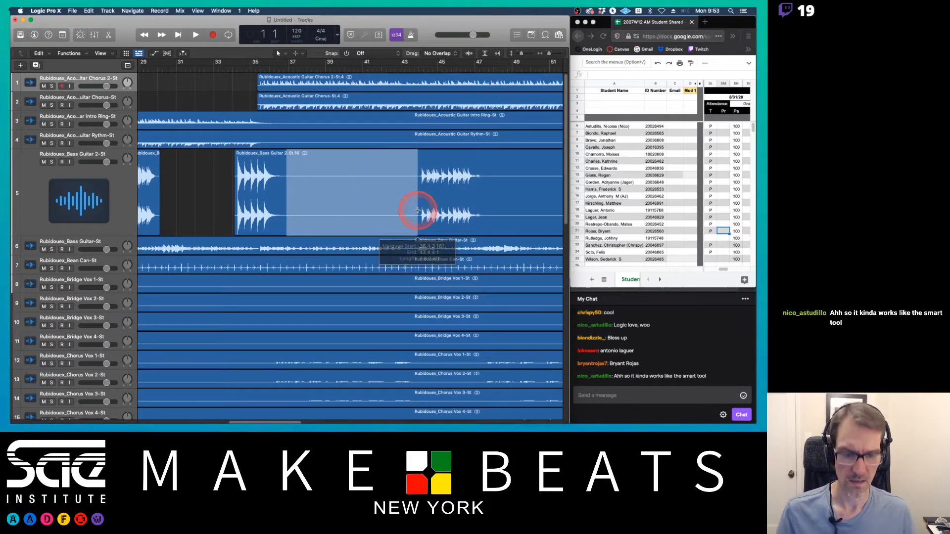
pyautogui.press('Delete')
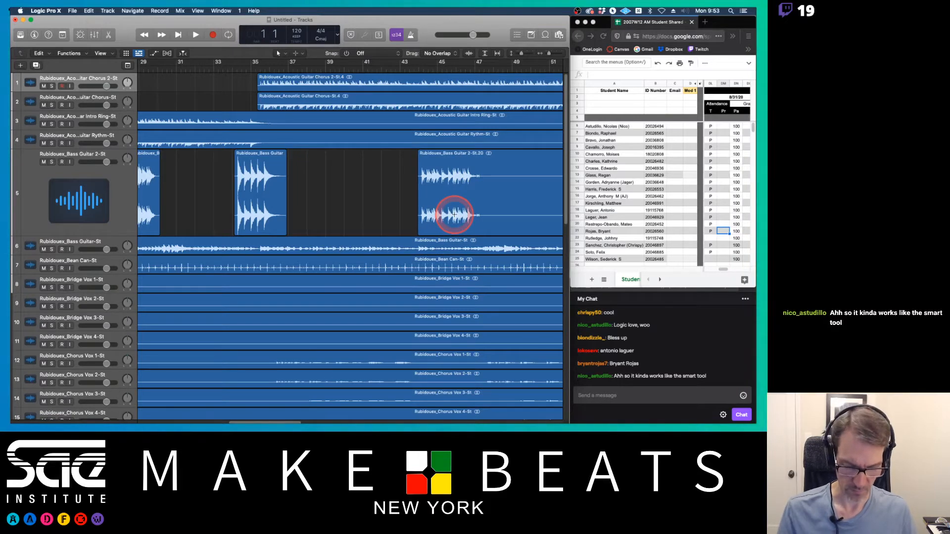
pyautogui.press('super+Left')
pyautogui.press('super+Left')
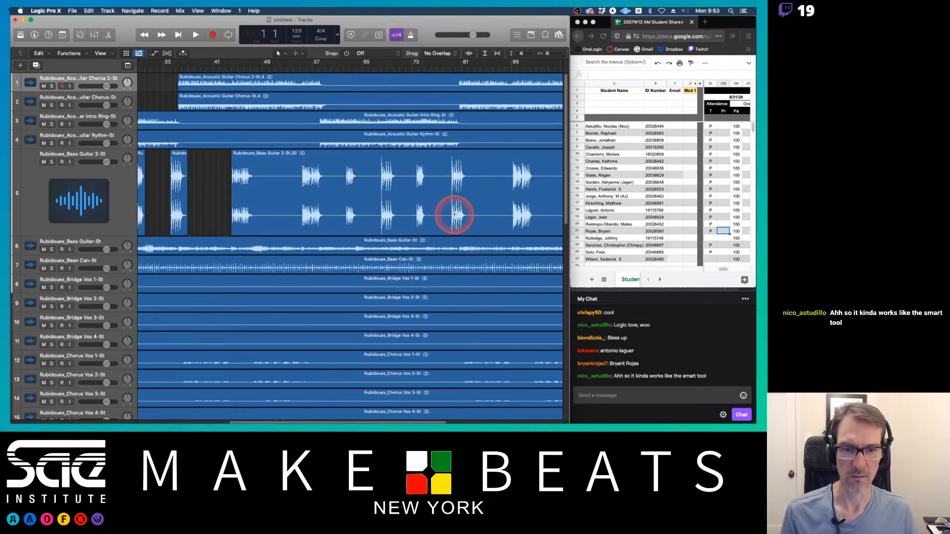
pyautogui.press('super+Left')
pyautogui.press('super+Left')
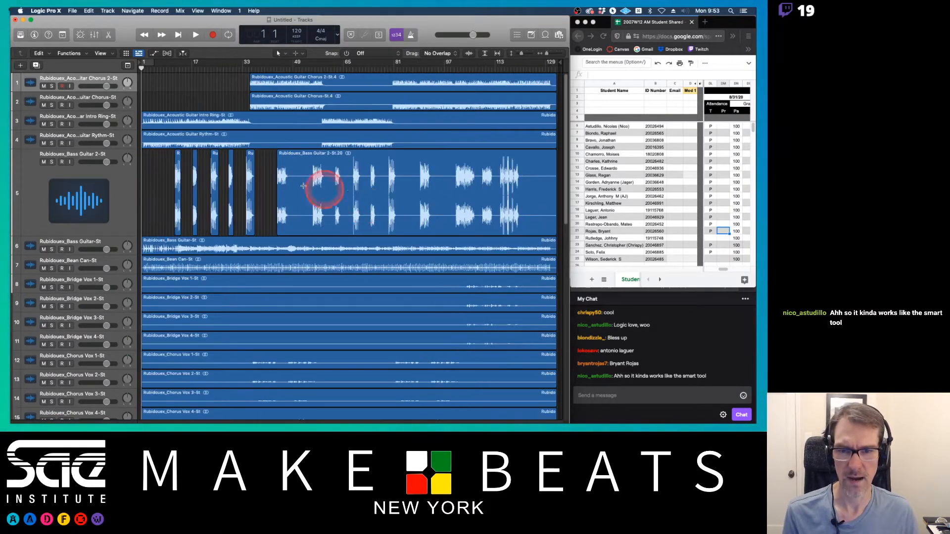
pyautogui.moveTo(289, 183); pyautogui.dragTo(309, 210)
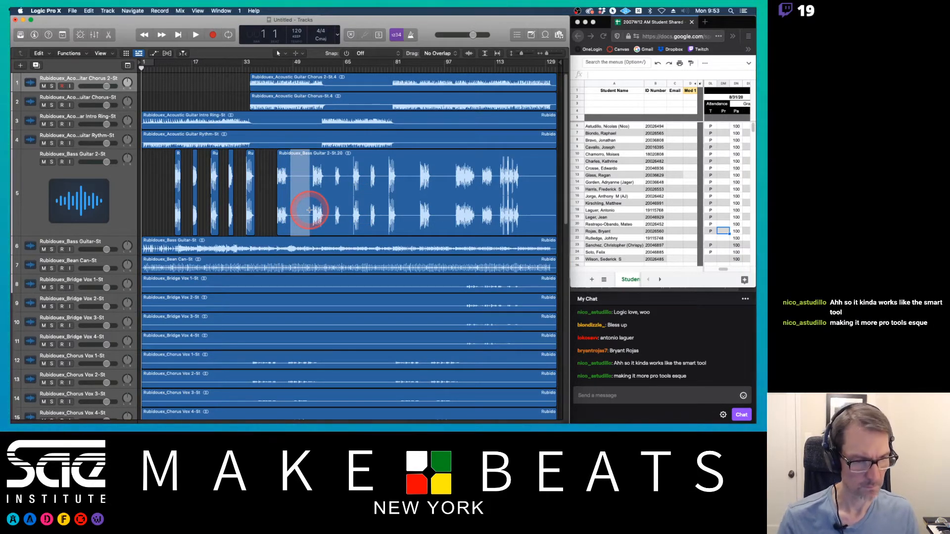
pyautogui.press('Delete')
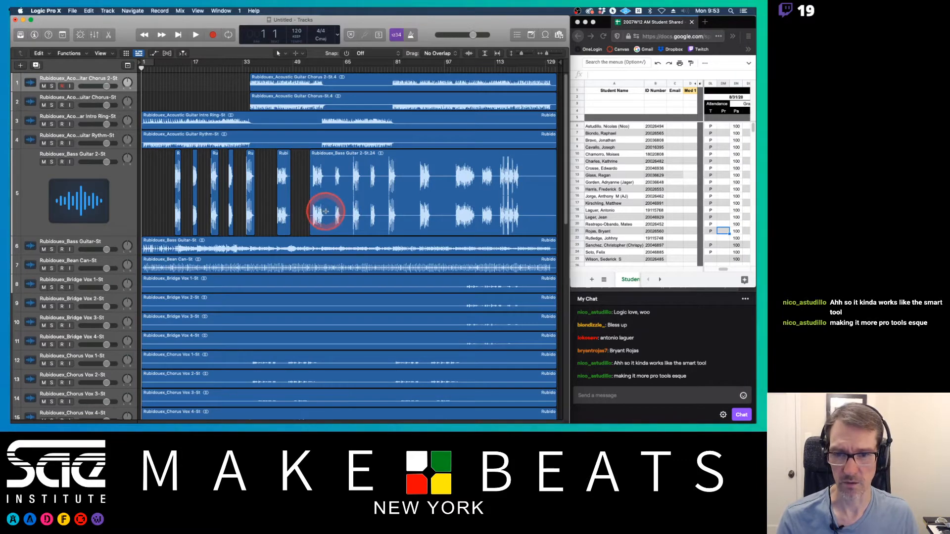
# Step: Remove the remaining silent gaps between notes in the Bass Guitar 2 track from about bar 49 to bar 100
pyautogui.moveTo(325, 211); pyautogui.dragTo(454, 211)
pyautogui.press('Delete')
pyautogui.press('Delete')
pyautogui.press('Delete')
pyautogui.press('Delete')
pyautogui.press('Delete')
pyautogui.press('Delete')
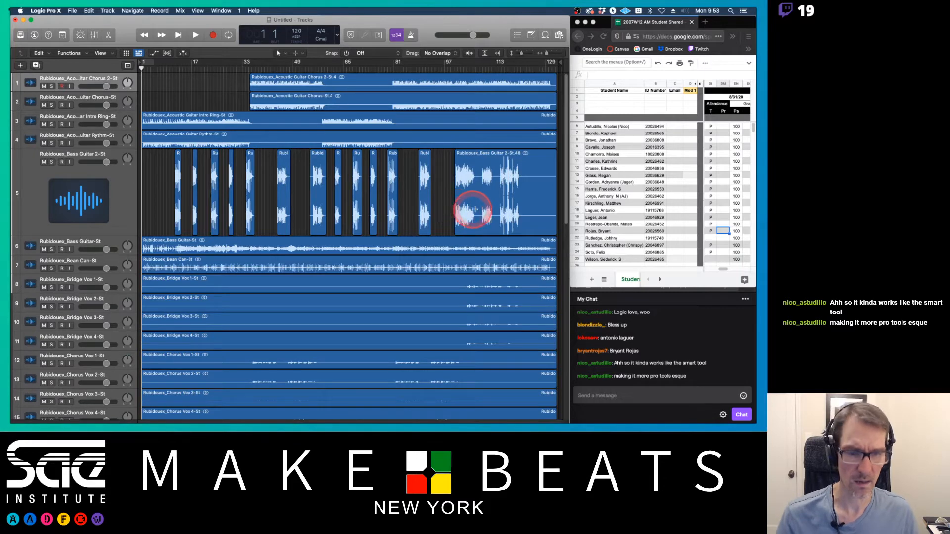
pyautogui.click(476, 210)
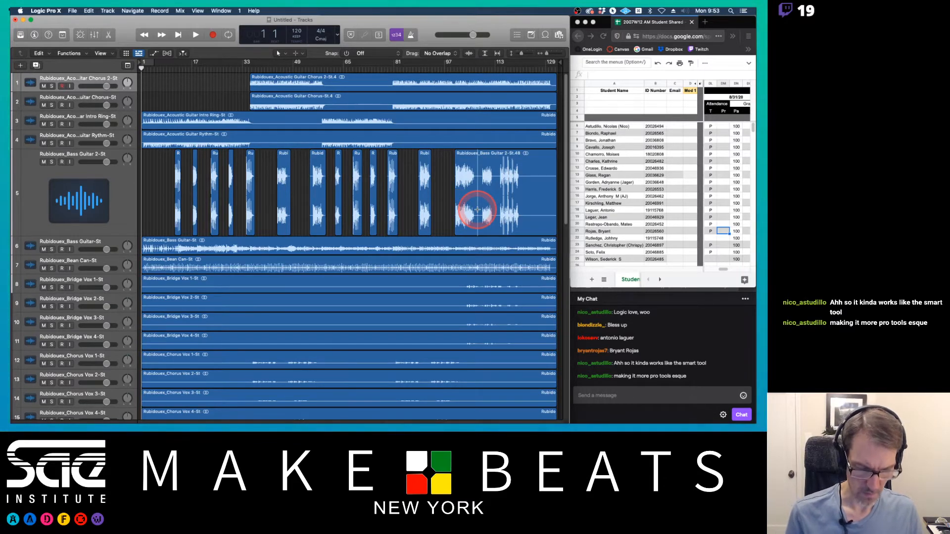
pyautogui.scroll(5, 477, 210)
pyautogui.moveTo(470, 210); pyautogui.dragTo(491, 211)
pyautogui.press('Delete')
# Step: Delete the last silent gaps in the Bass Guitar 2 track around bar 110 and after bar 120
pyautogui.hscroll(5, 523, 210)
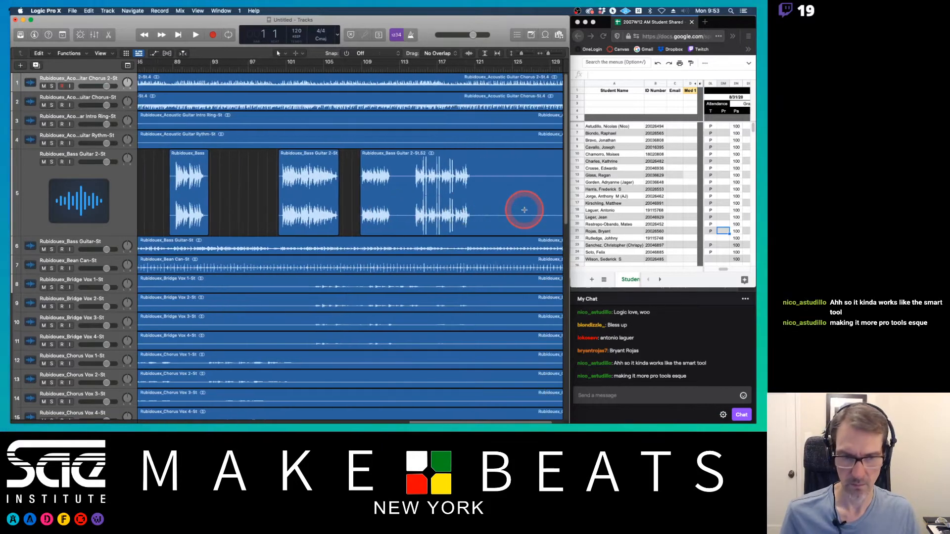
pyautogui.hscroll(2, 524, 210)
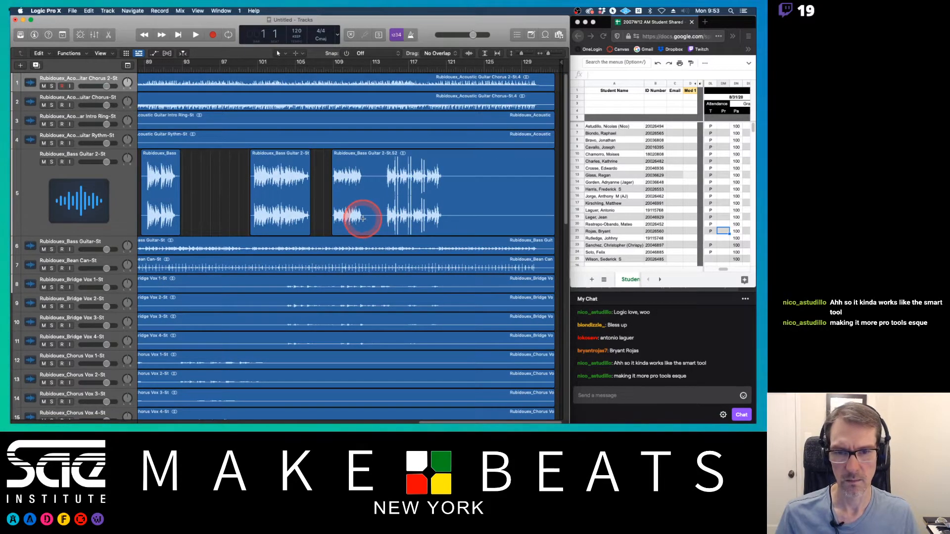
pyautogui.moveTo(363, 218); pyautogui.dragTo(386, 218)
pyautogui.press('Delete')
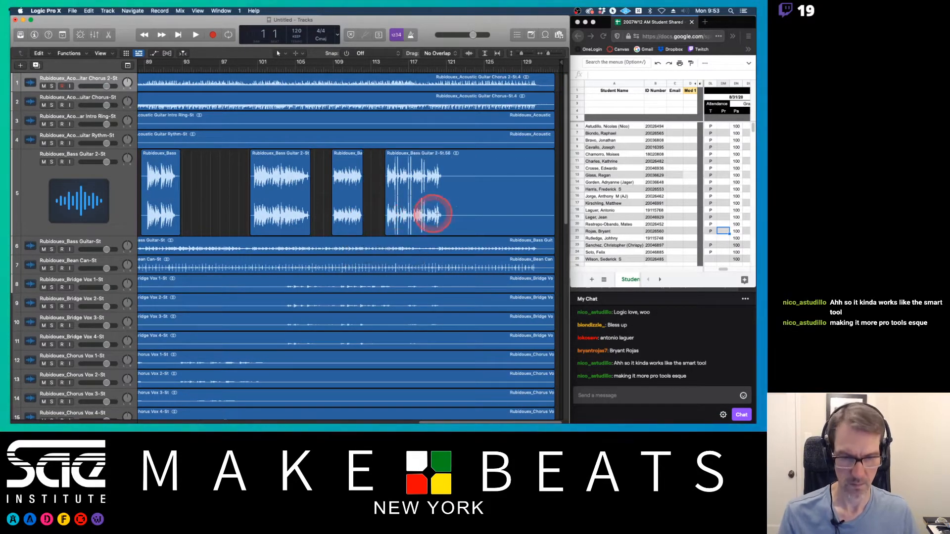
pyautogui.moveTo(443, 216); pyautogui.dragTo(557, 205)
pyautogui.press('Delete')
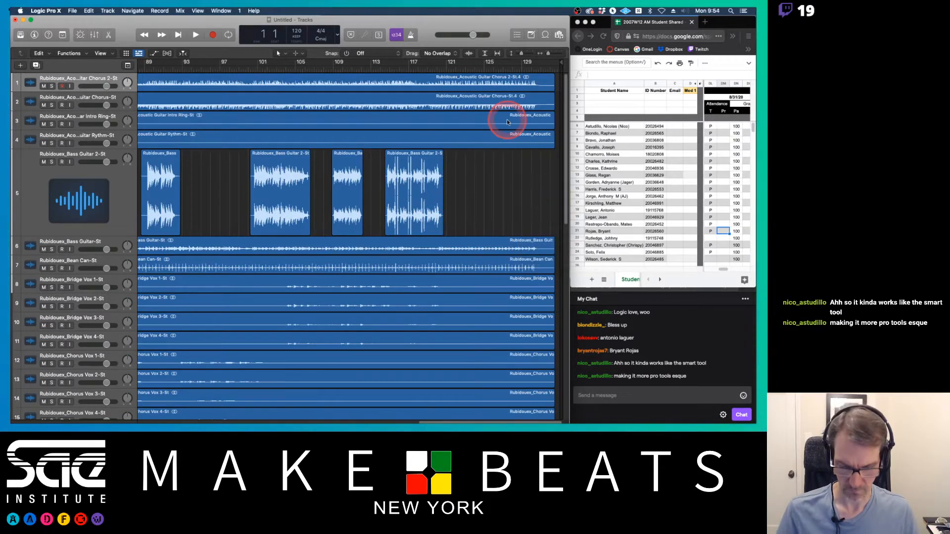
# Step: Delete the empty middle section of both Acoustic Guitar Chorus tracks from about bar 60 to bar 80
pyautogui.press('super+Left')
pyautogui.press('super+Left')
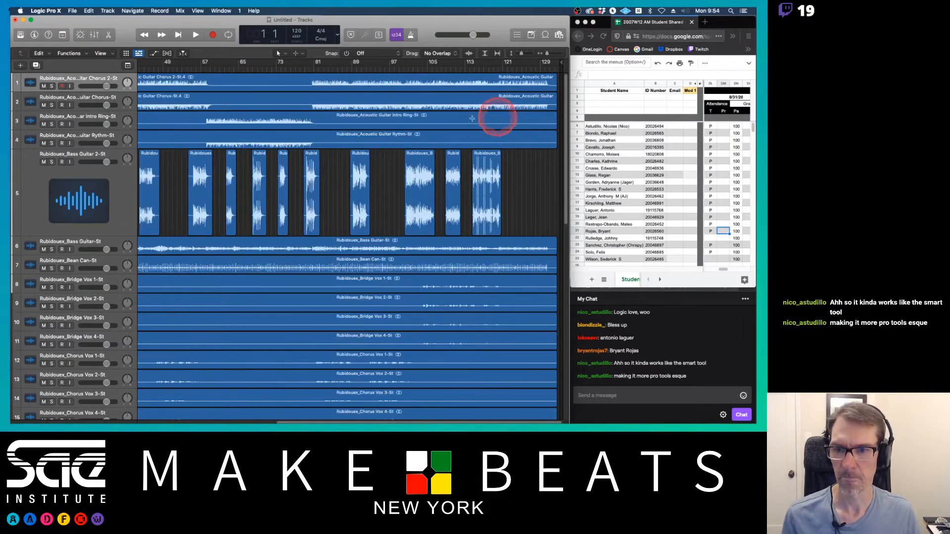
pyautogui.press('super+Left')
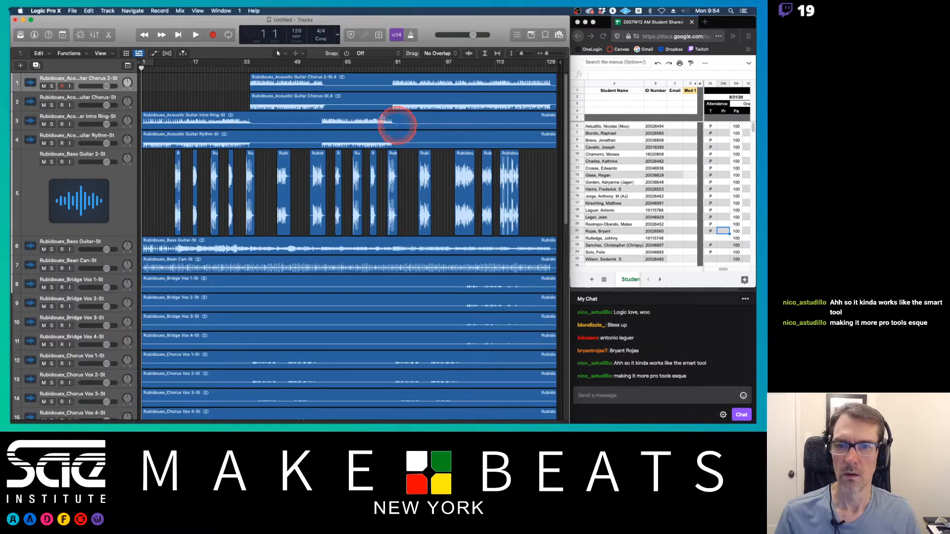
pyautogui.moveTo(327, 87); pyautogui.dragTo(390, 96)
pyautogui.press('Delete')
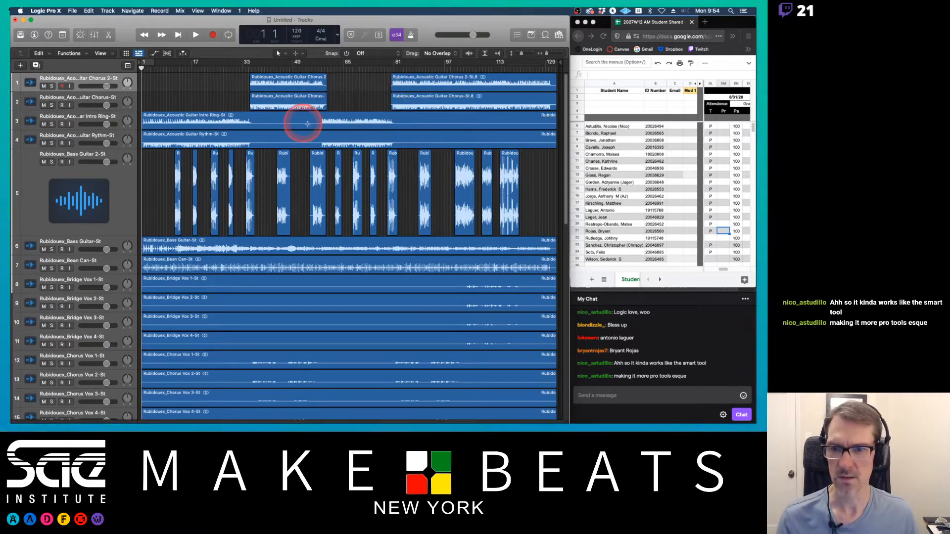
# Step: Delete the silent middle section of the Acoustic Guitar Intro Ring track between about bars 38 and 60
pyautogui.moveTo(252, 123); pyautogui.dragTo(321, 127)
pyautogui.press('Delete')
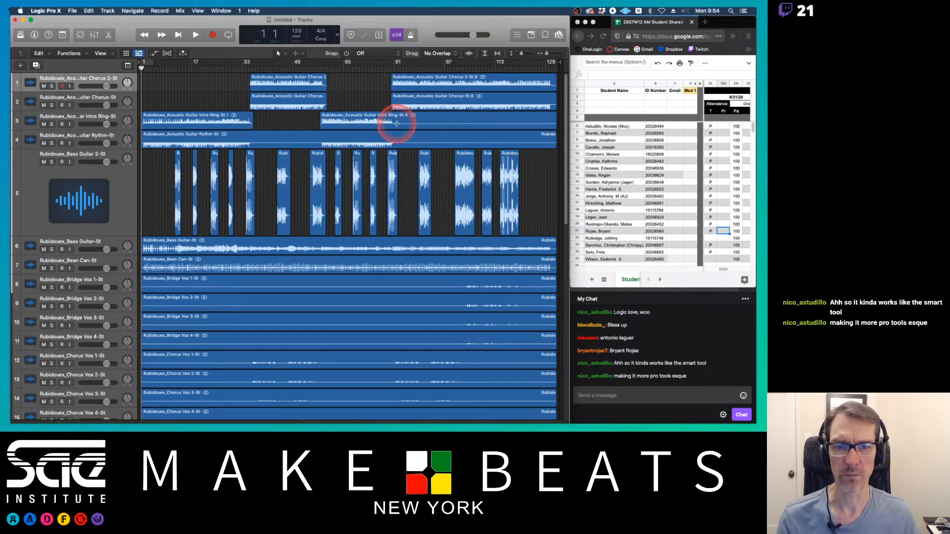
# Step: Delete the silent endings of the Acoustic Guitar Intro Ring and Rythm tracks after about bar 81
pyautogui.moveTo(397, 124); pyautogui.dragTo(399, 129)
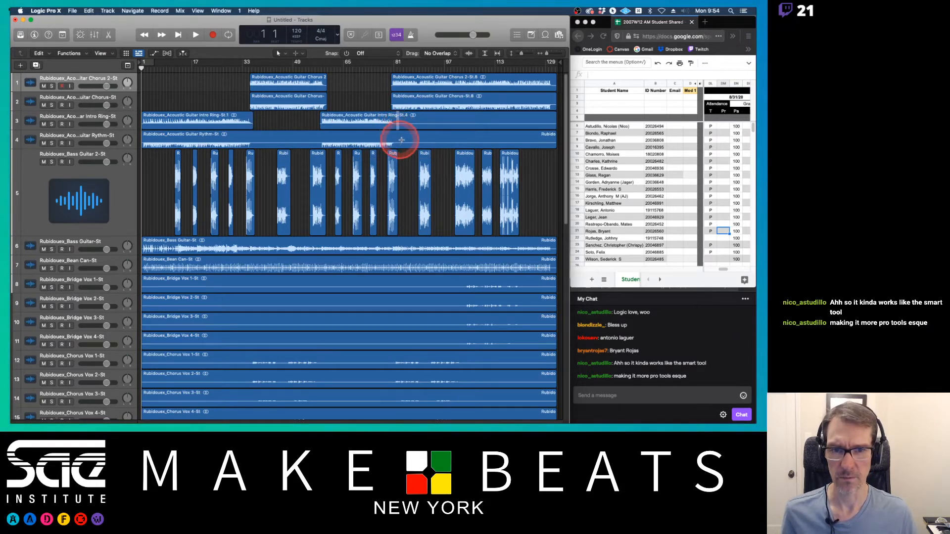
pyautogui.keyDown('shift'); pyautogui.click(410, 140); pyautogui.keyUp('shift')
pyautogui.keyDown('shift'); pyautogui.click(411, 142); pyautogui.keyUp('shift')
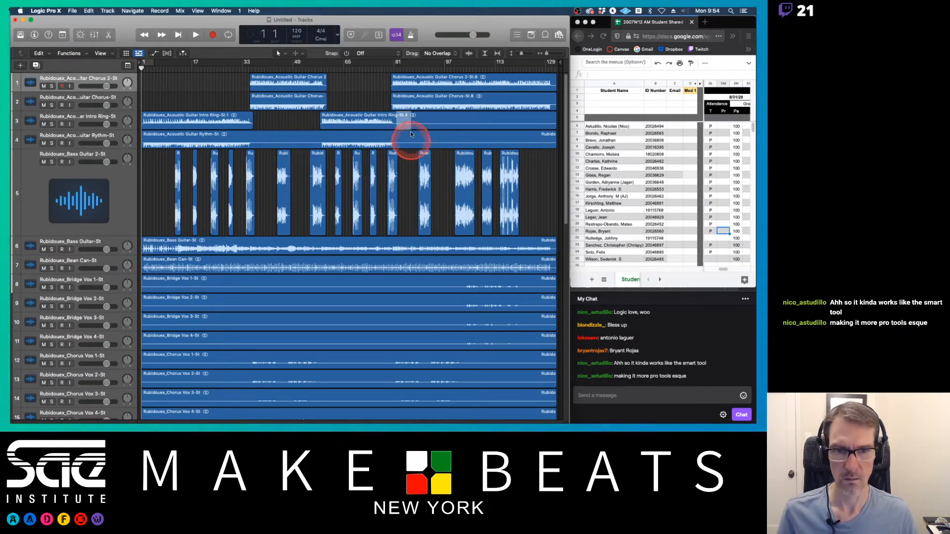
pyautogui.moveTo(397, 120); pyautogui.dragTo(558, 140)
pyautogui.press('Delete')
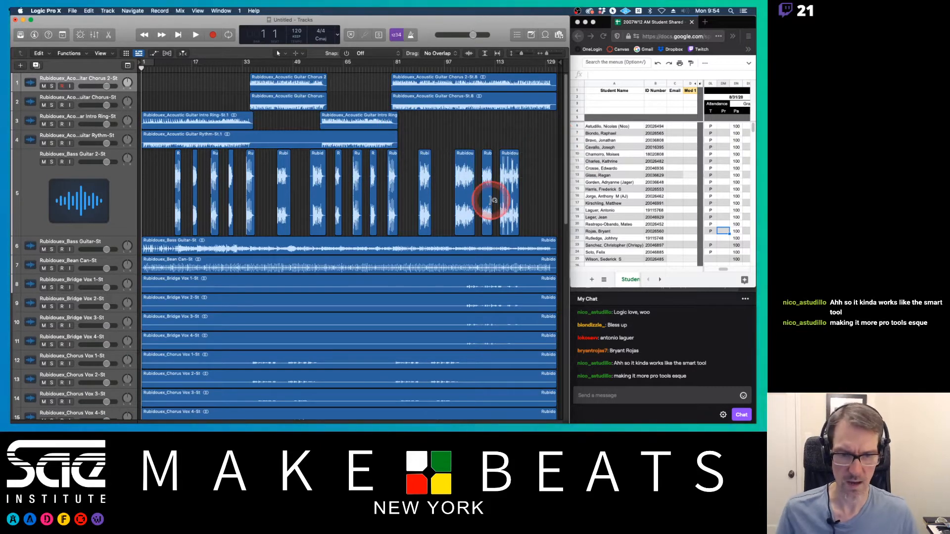
# Step: Delete the silent opening of the four Bridge Vox tracks up to about bar 108
pyautogui.scroll(-2, 491, 199)
pyautogui.scroll(-3, 491, 200)
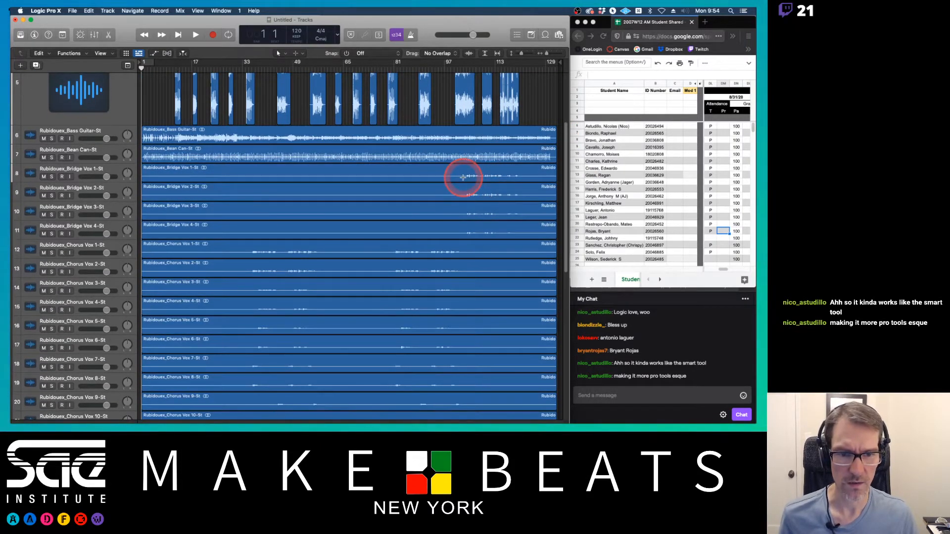
pyautogui.moveTo(462, 177); pyautogui.dragTo(119, 221)
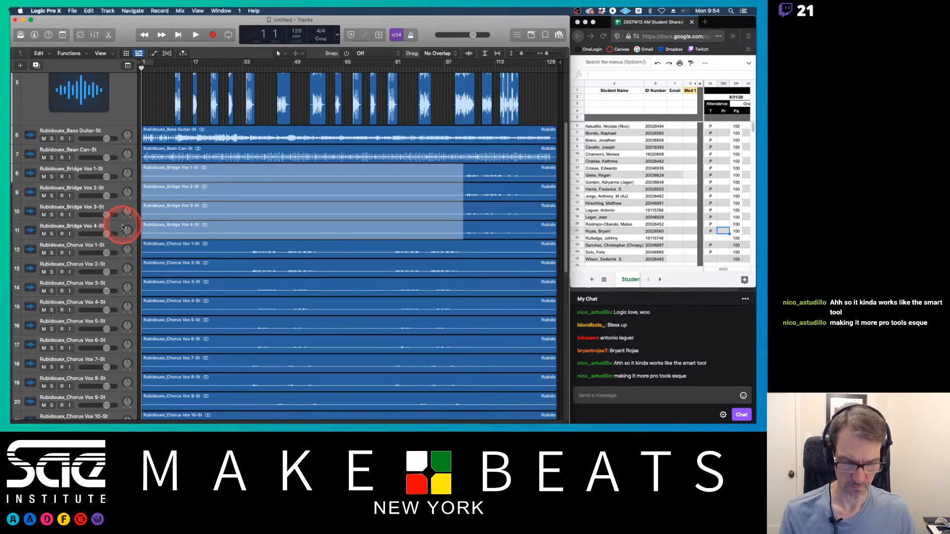
pyautogui.press('Delete')
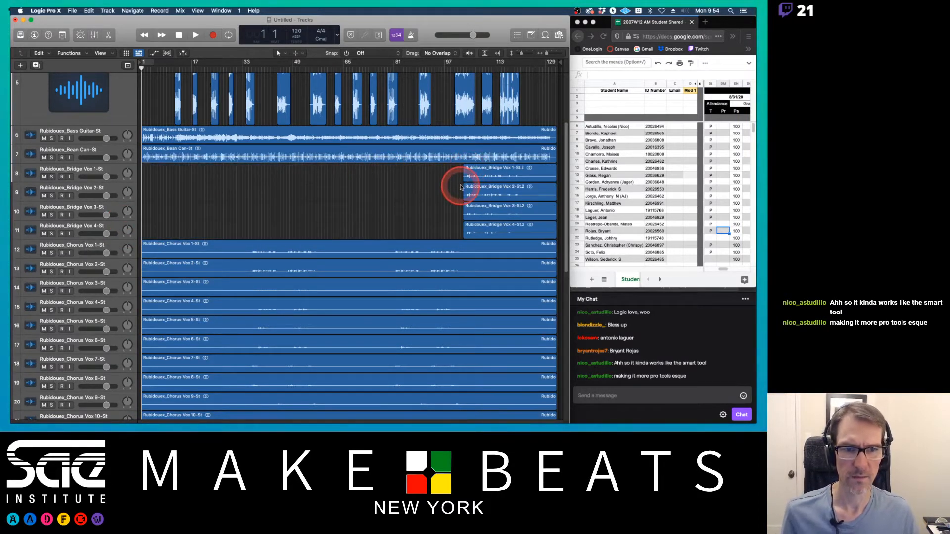
# Step: Delete the silent tails of the four Bridge Vox tracks after about bar 117
pyautogui.moveTo(524, 179); pyautogui.dragTo(555, 229)
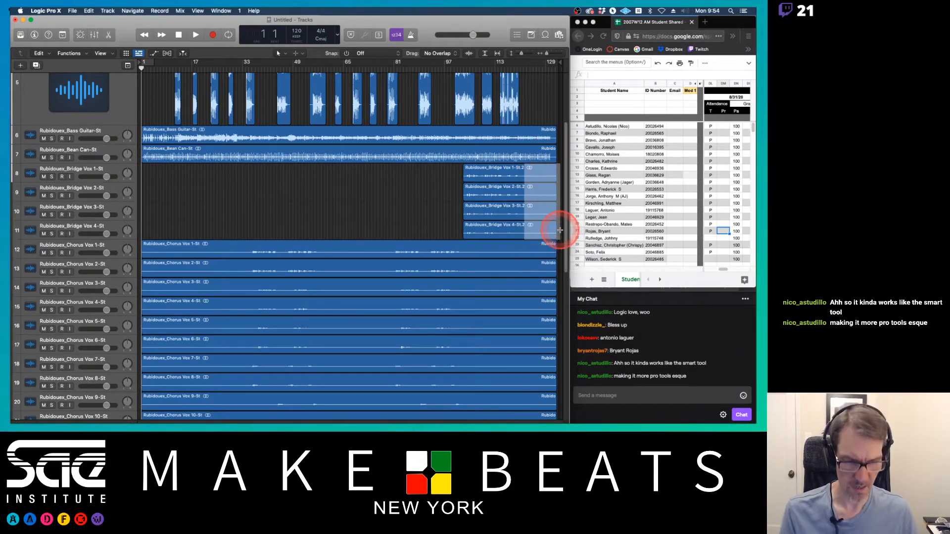
pyautogui.press('Delete')
# Step: Delete the silent opening of the Clap 1 and Clap 2 tracks up to about bar 33
pyautogui.scroll(-1, 555, 229)
pyautogui.scroll(-10, 344, 238)
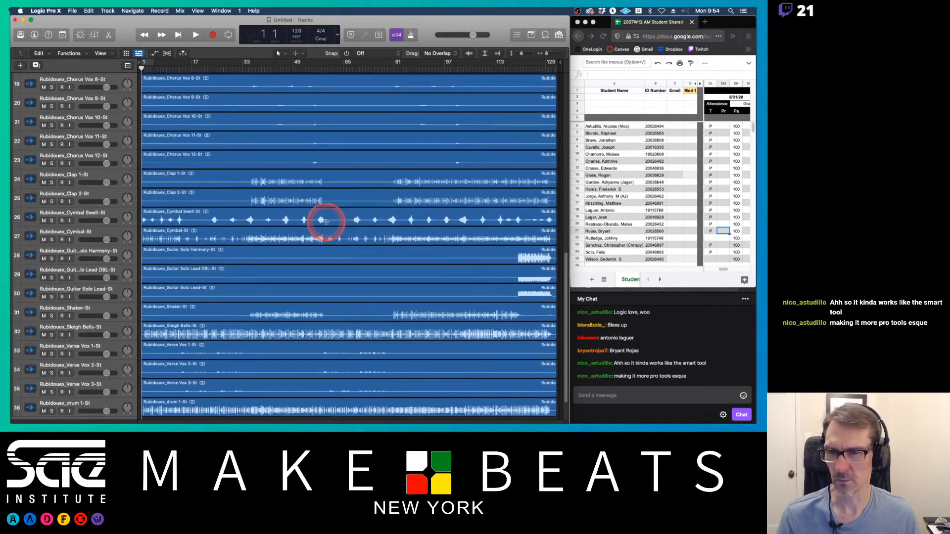
pyautogui.moveTo(247, 185); pyautogui.dragTo(114, 210)
pyautogui.click(229, 193)
pyautogui.moveTo(246, 183); pyautogui.dragTo(127, 191)
pyautogui.press('Delete')
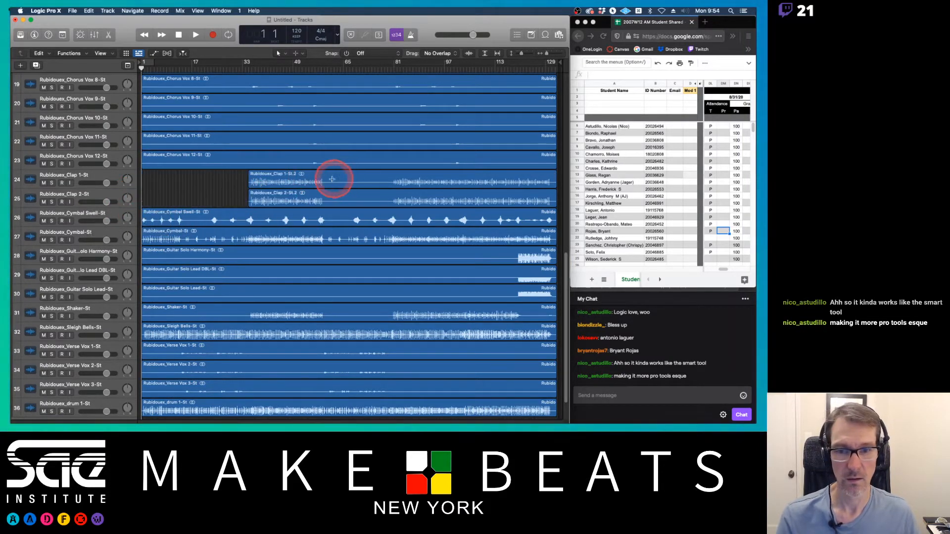
# Step: Delete the silent gap in both Clap tracks between about bars 49 and 81
pyautogui.moveTo(322, 183); pyautogui.dragTo(393, 194)
pyautogui.press('Delete')
pyautogui.click(519, 231)
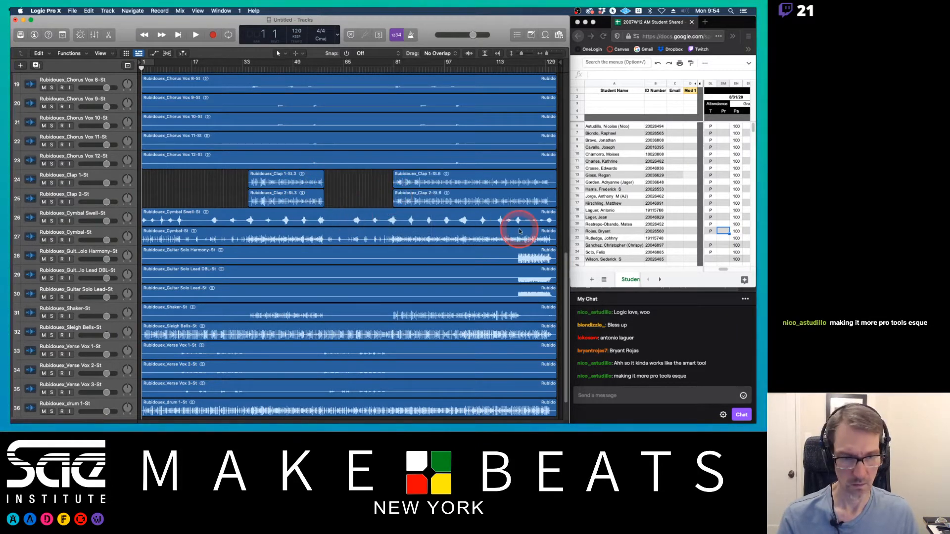
# Step: Delete the silent opening of the three Guitar Solo tracks up to about bar 113
pyautogui.moveTo(515, 262); pyautogui.dragTo(121, 284)
pyautogui.press('Delete')
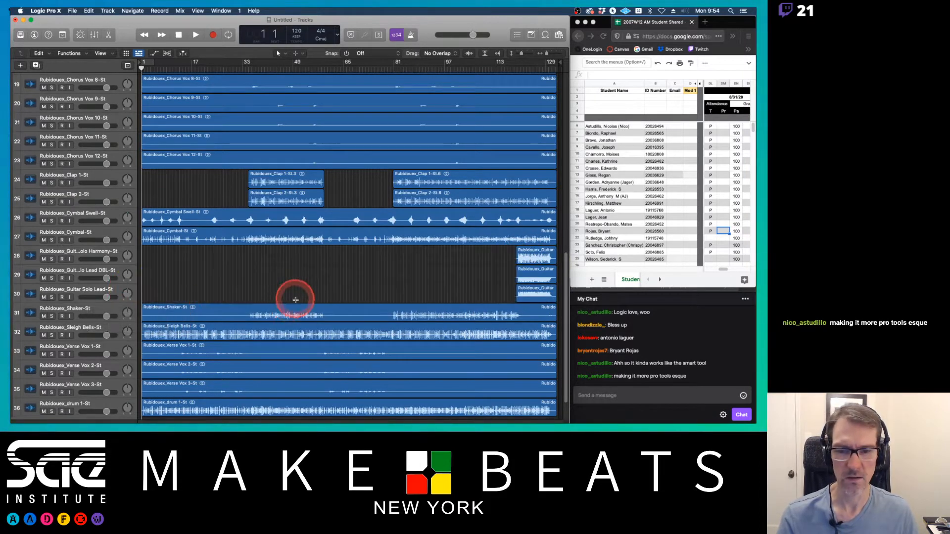
# Step: Delete the silent opening of the Shaker track up to about bar 33
pyautogui.moveTo(248, 316); pyautogui.dragTo(131, 313)
pyautogui.press('Delete')
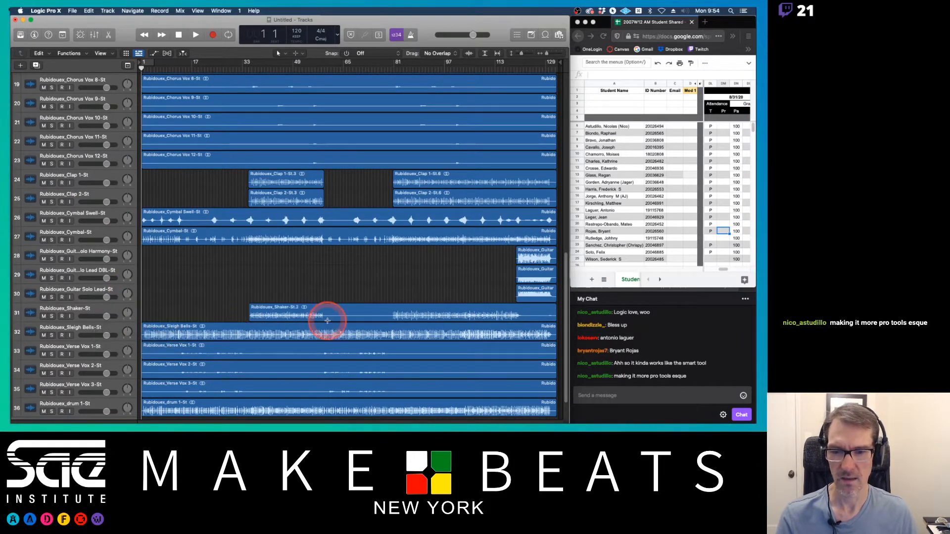
# Step: Delete the Shaker track's silent gap between about bars 49 and 81 and its tail after about bar 116
pyautogui.moveTo(326, 318); pyautogui.dragTo(391, 315)
pyautogui.press('Delete')
pyautogui.moveTo(520, 317); pyautogui.dragTo(547, 318)
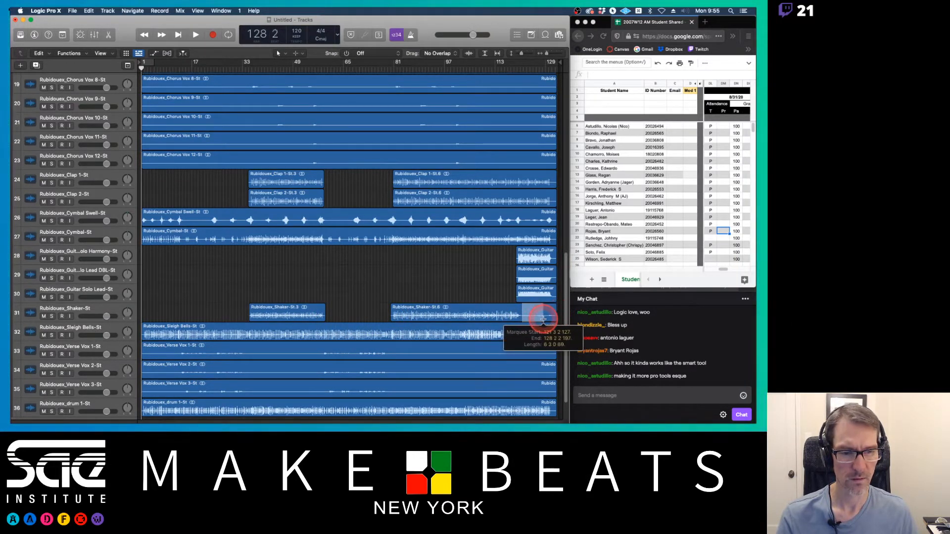
pyautogui.press('Delete')
# Step: Delete the silent tails of the three Verse Vox tracks after about bar 81
pyautogui.scroll(-2, 546, 319)
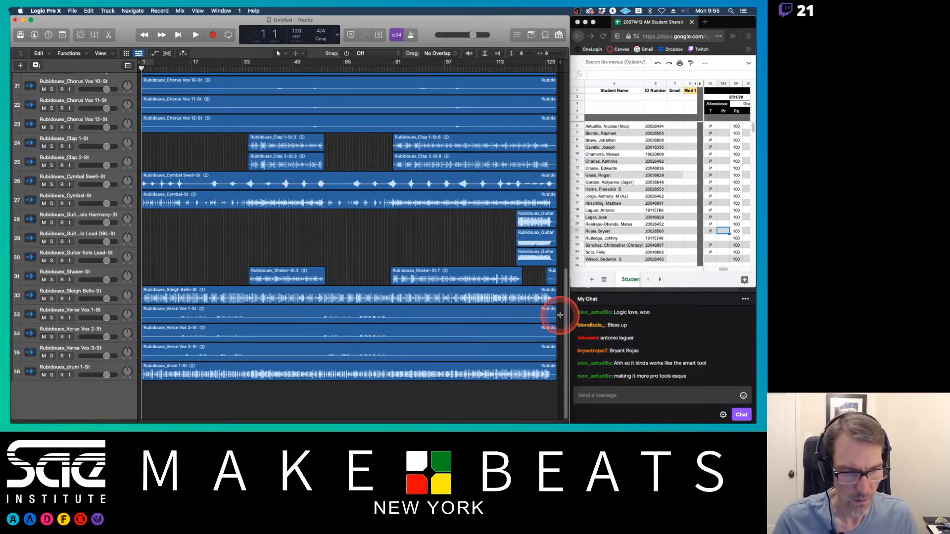
pyautogui.moveTo(559, 315); pyautogui.dragTo(388, 358)
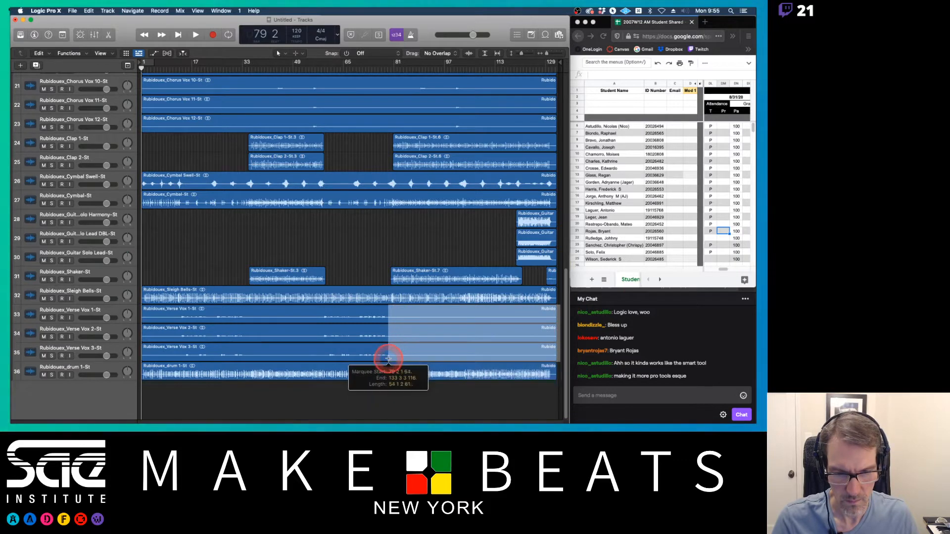
pyautogui.press('Delete')
# Step: Delete the silent gaps in the Verse Vox tracks between about bars 33 and 56 and before bar 12
pyautogui.moveTo(320, 318); pyautogui.dragTo(244, 347)
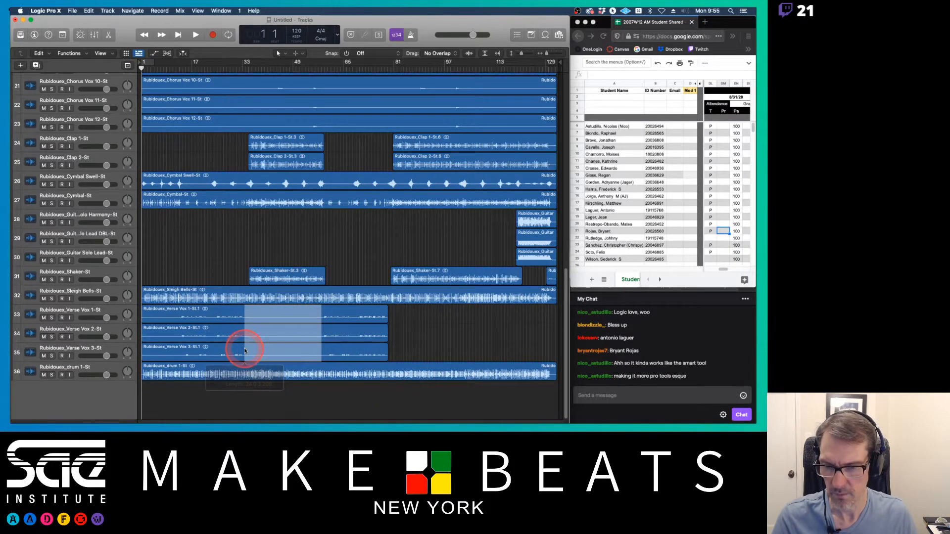
pyautogui.press('Delete')
pyautogui.moveTo(179, 319); pyautogui.dragTo(127, 346)
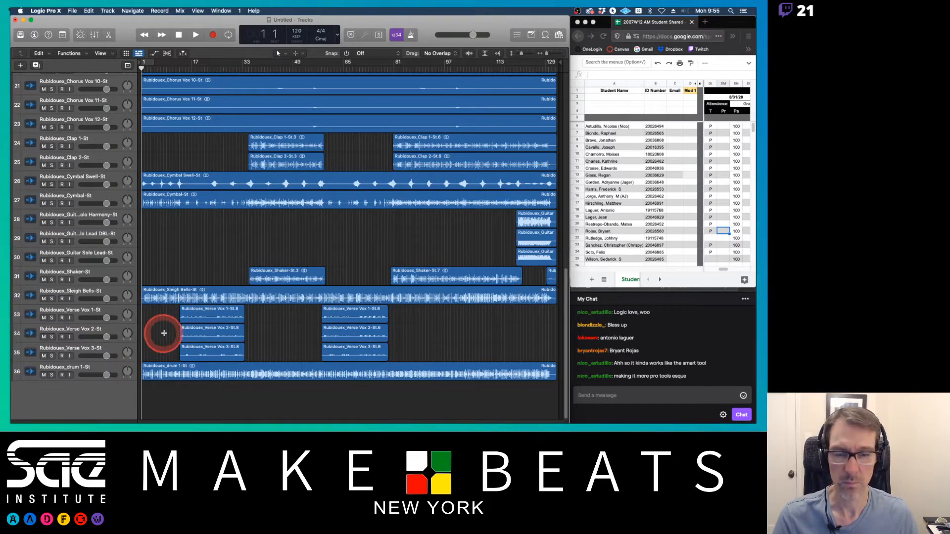
pyautogui.press('Delete')
# Step: Delete the silent sections of Chorus Vox 11 and 12 before about bar 54 and between bars 55 and 98
pyautogui.click(290, 241)
pyautogui.scroll(5, 396, 238)
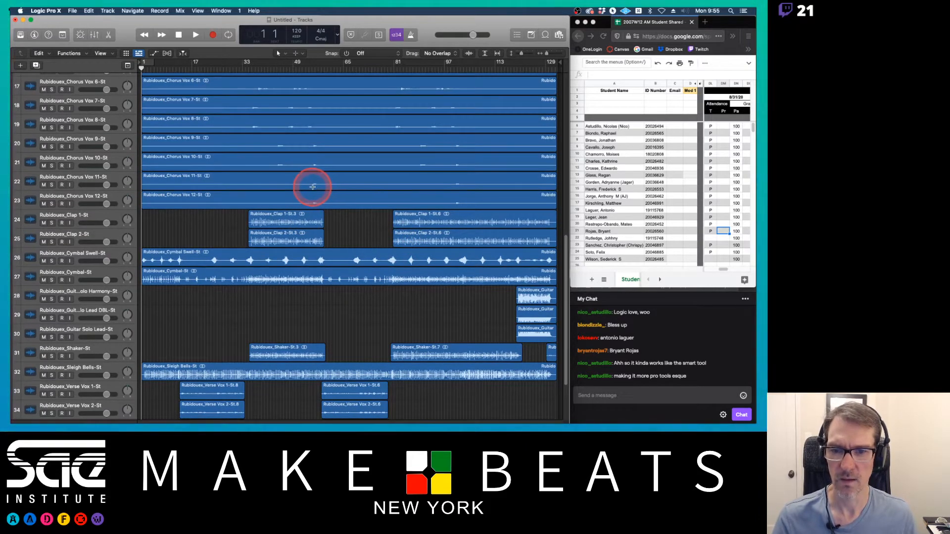
pyautogui.moveTo(310, 188); pyautogui.dragTo(124, 198)
pyautogui.press('Delete')
pyautogui.moveTo(321, 185); pyautogui.dragTo(453, 192)
pyautogui.press('Delete')
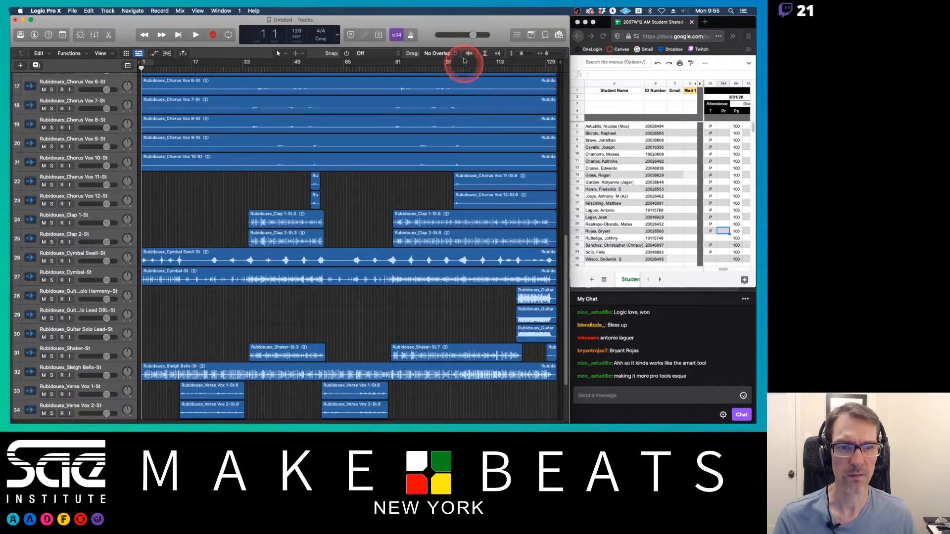
# Step: Enlarge the waveform display and delete the silent tails of all Chorus Vox tracks after about bar 98
pyautogui.click(468, 54)
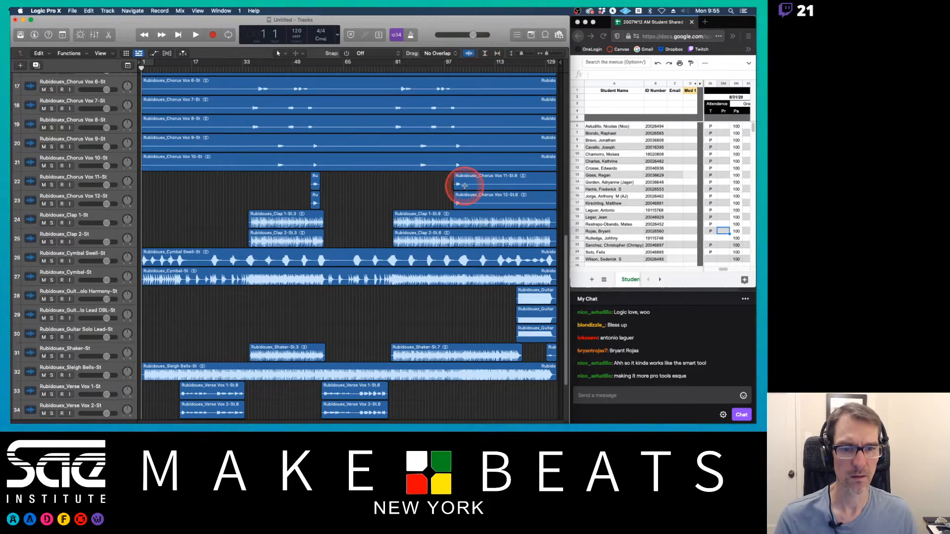
pyautogui.moveTo(463, 207); pyautogui.dragTo(555, 149)
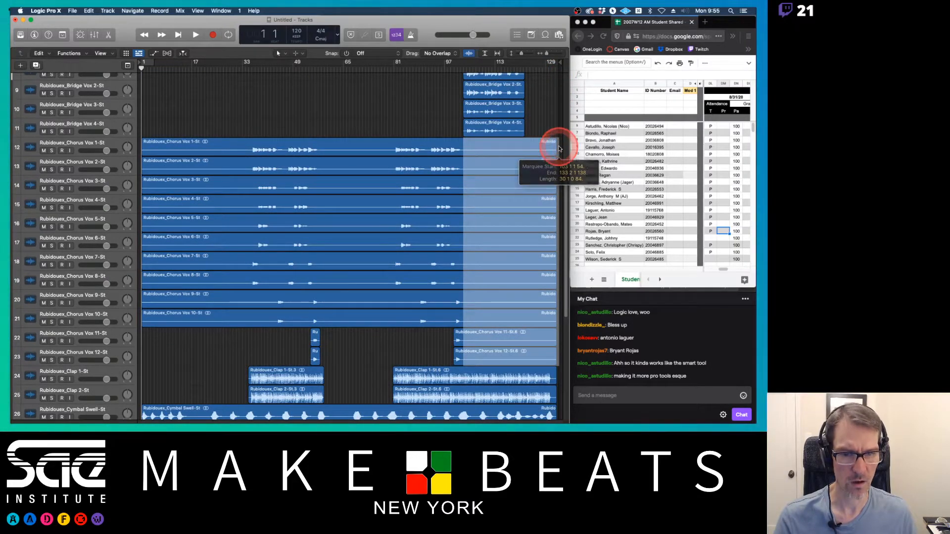
pyautogui.press('Delete')
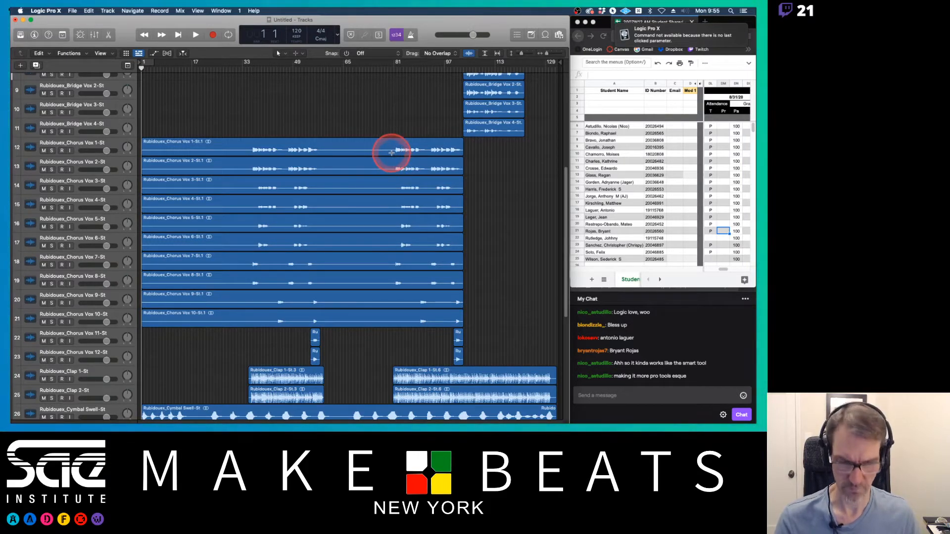
# Step: Delete the silent gap in Chorus Vox 1 to 10 between about bars 56 and 81
pyautogui.moveTo(392, 152); pyautogui.dragTo(319, 324)
pyautogui.press('Delete')
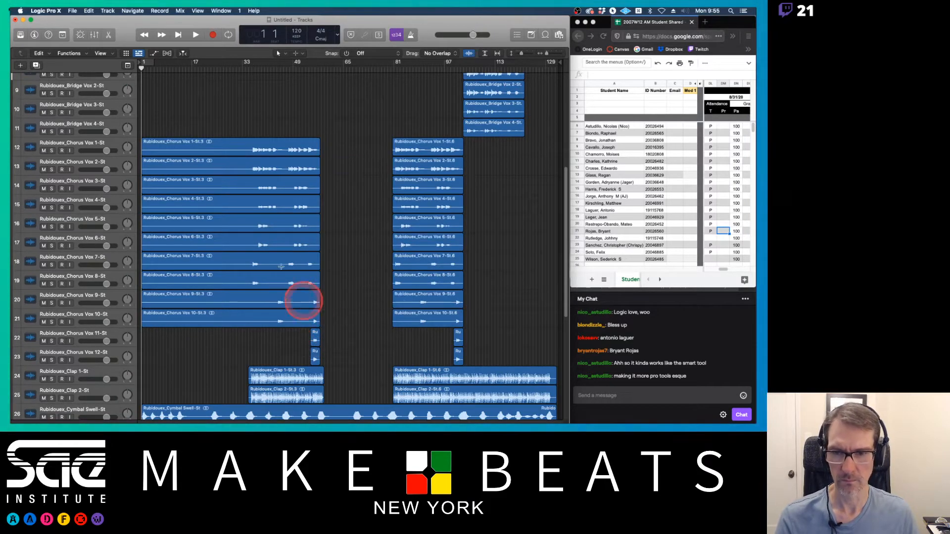
# Step: Delete the silent opening of Chorus Vox 1 to 10 up to about bar 33
pyautogui.moveTo(248, 154); pyautogui.dragTo(150, 311)
pyautogui.press('Delete')
pyautogui.click(238, 302)
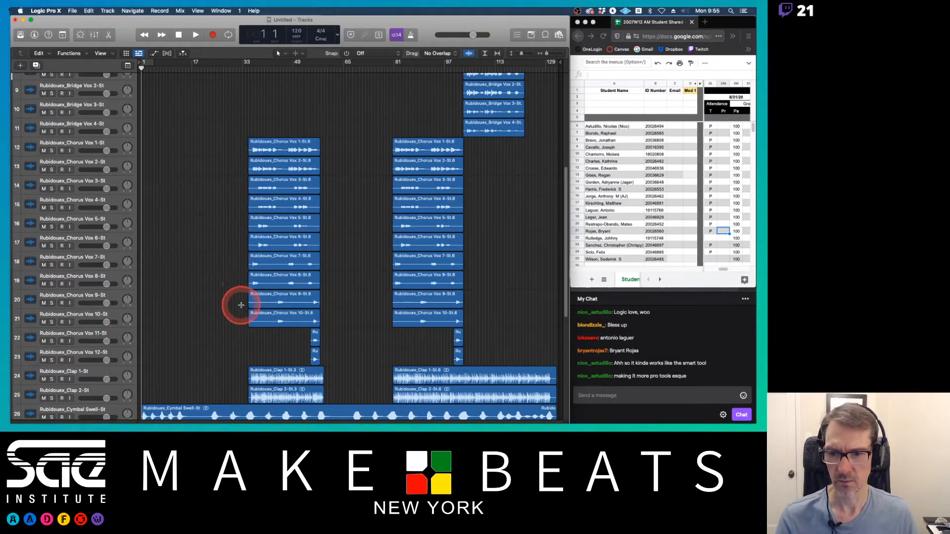
# Step: Trim the extra silence at the start of both Chorus Vox 9 and 10 sections near bars 33 and 81
pyautogui.moveTo(241, 305); pyautogui.dragTo(274, 319)
pyautogui.press('Delete')
pyautogui.click(417, 311)
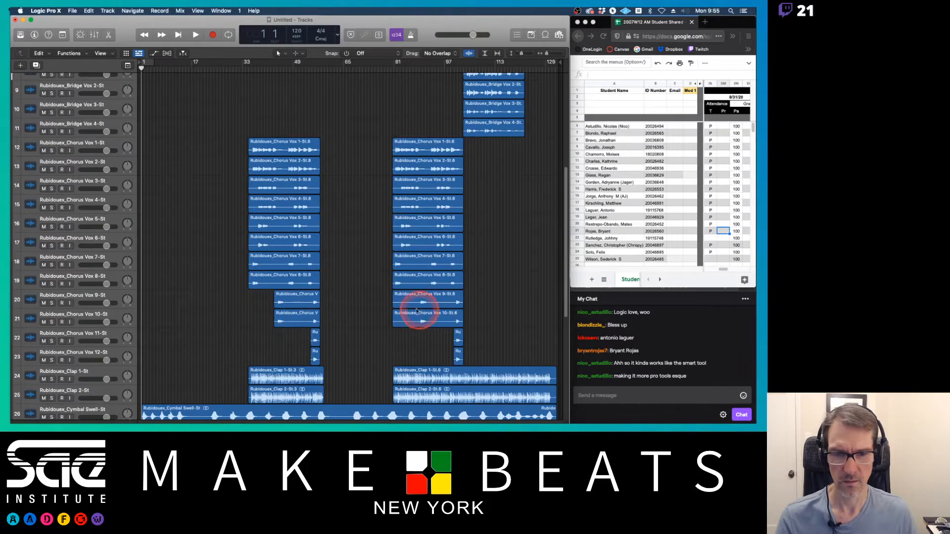
pyautogui.moveTo(387, 305); pyautogui.dragTo(418, 321)
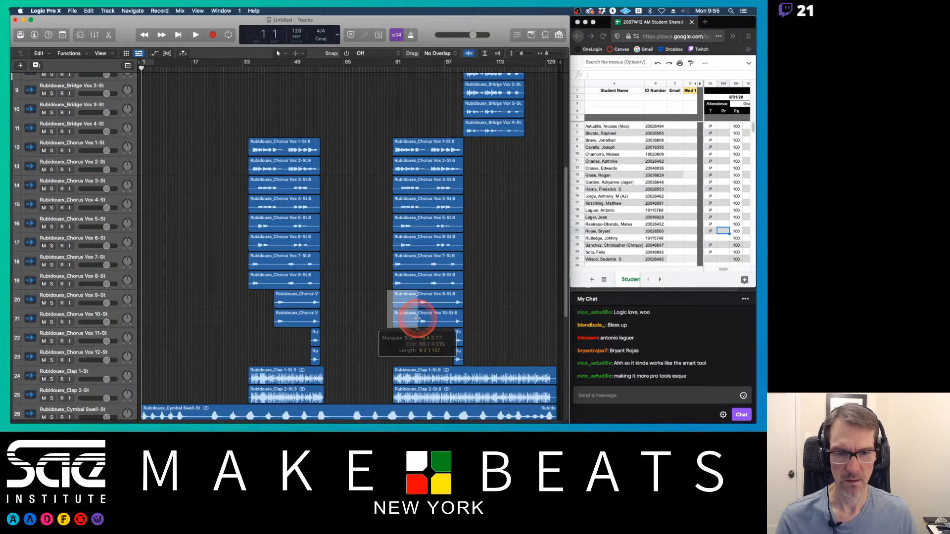
pyautogui.press('Delete')
pyautogui.click(417, 193)
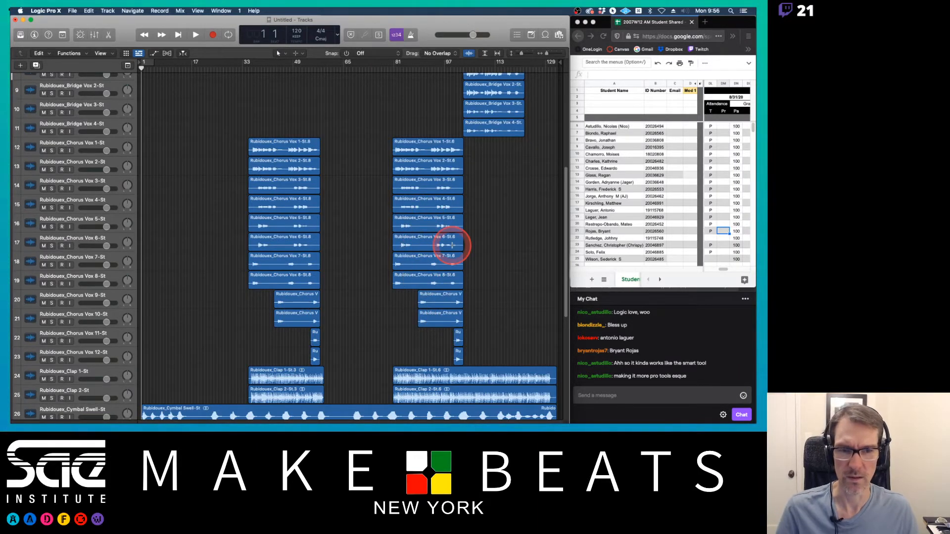
# Step: Delete the silent gap in the Acoustic Guitar Rythm track between about bars 38 and 60
pyautogui.scroll(-10, 452, 245)
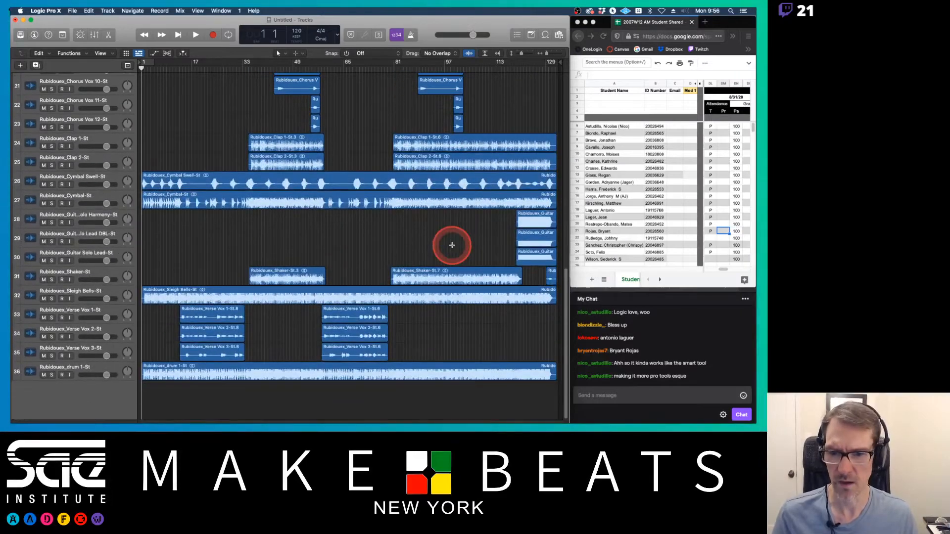
pyautogui.scroll(15, 451, 245)
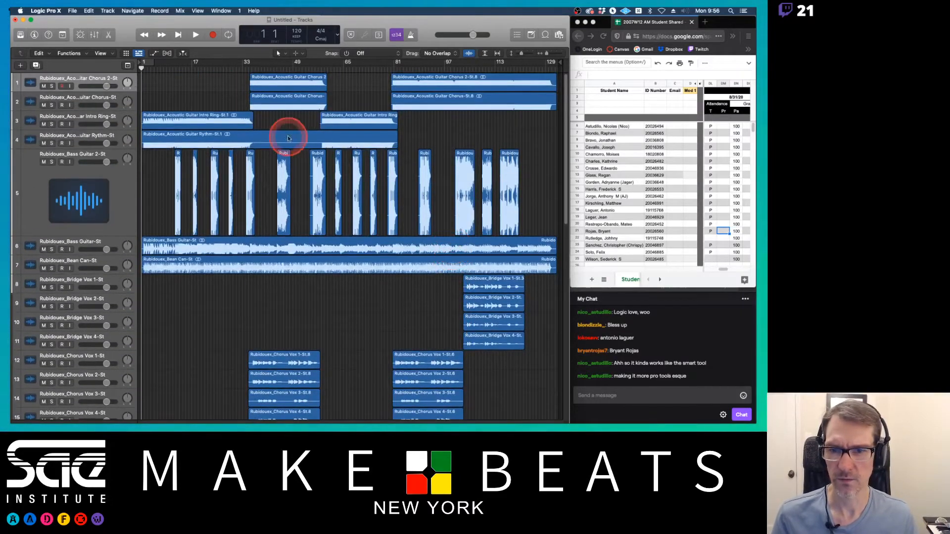
pyautogui.moveTo(255, 145); pyautogui.dragTo(320, 145)
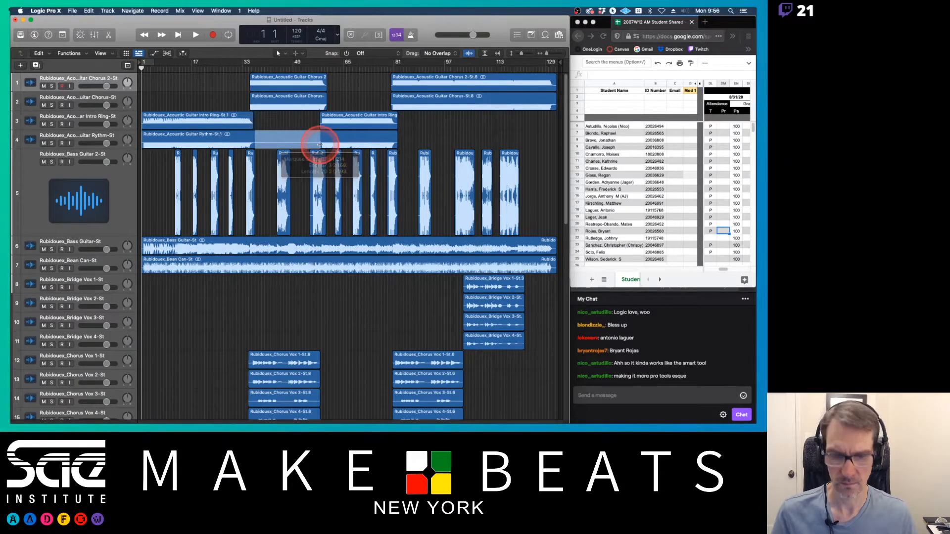
pyautogui.press('Delete')
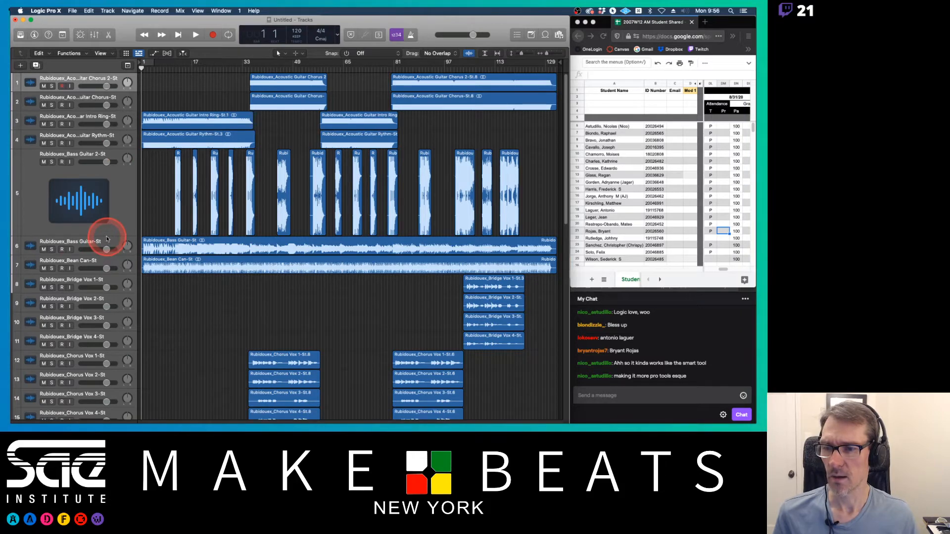
# Step: Shrink the Bass Guitar 2 track back to normal height
pyautogui.moveTo(107, 236); pyautogui.dragTo(105, 168)
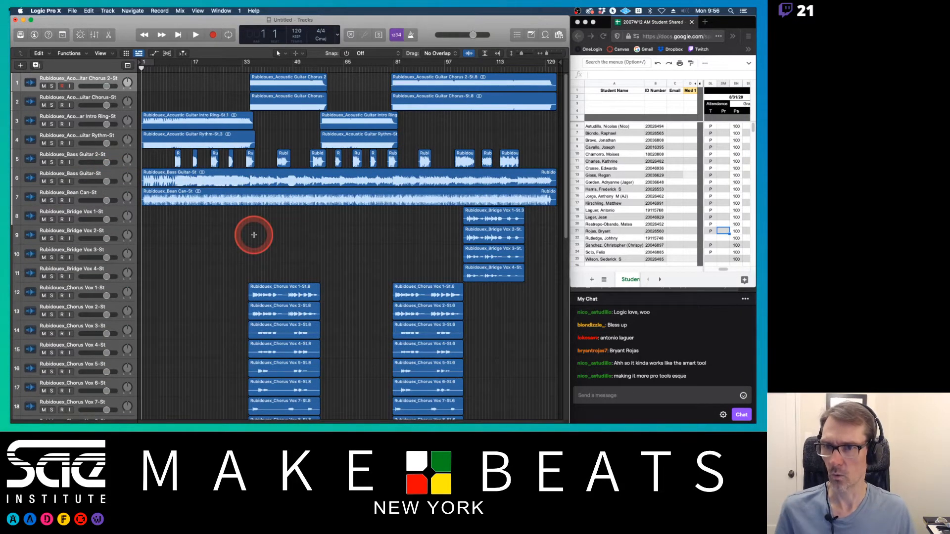
pyautogui.scroll(-10, 254, 234)
# Step: Open the Mixer window and scroll to the Stereo Out and Master channels
pyautogui.press('super+2')
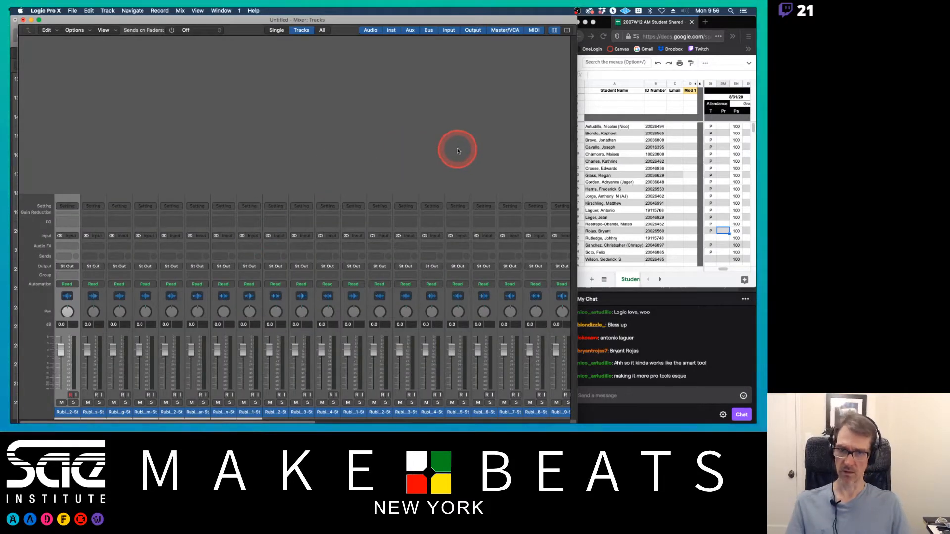
pyautogui.click(567, 423)
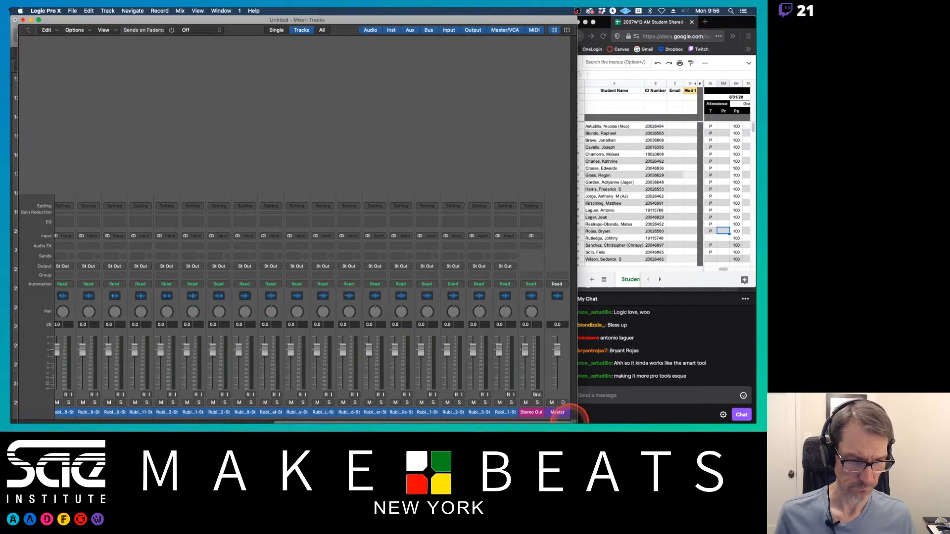
# Step: Shrink the Mixer window over the tracks area, then close the Mixer
pyautogui.moveTo(569, 422); pyautogui.dragTo(574, 277)
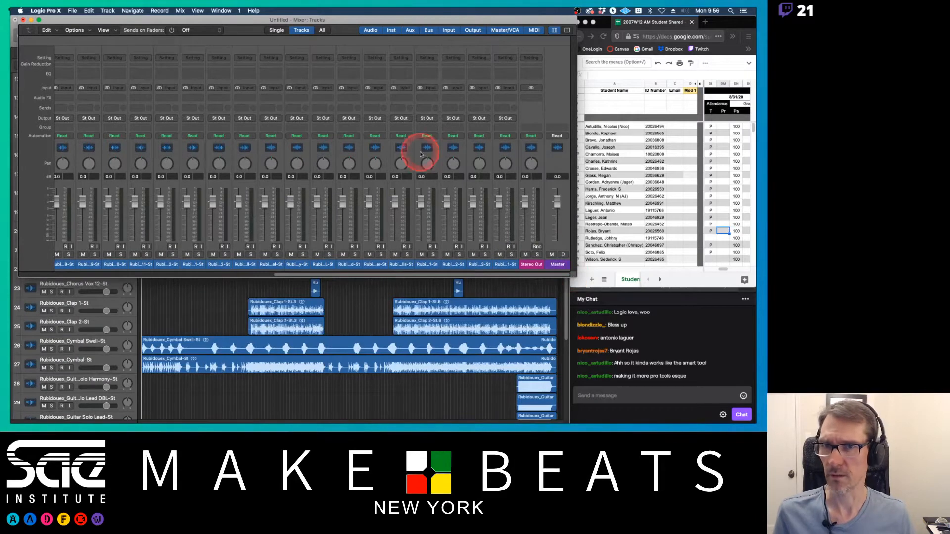
pyautogui.moveTo(240, 21); pyautogui.dragTo(232, 21)
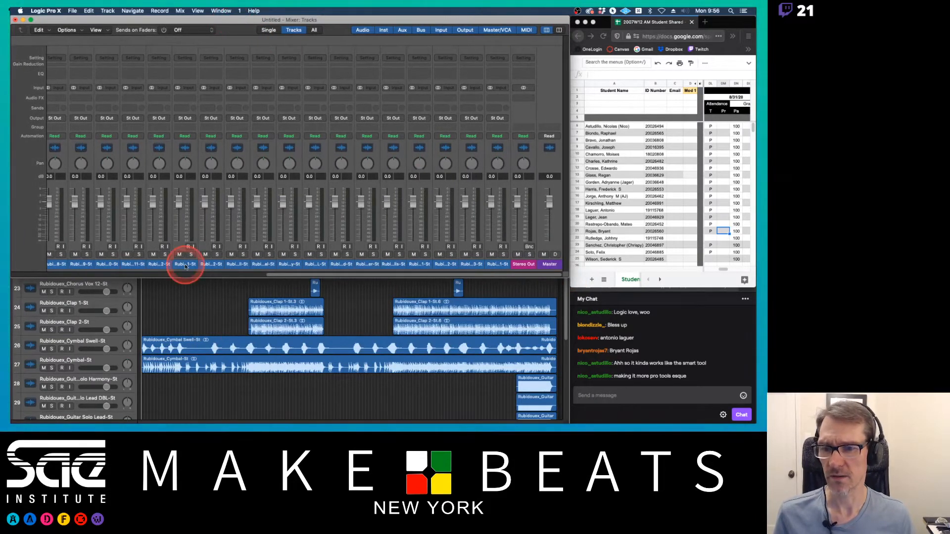
pyautogui.moveTo(185, 262)
pyautogui.mouseDown()
pyautogui.moveTo(287, 256)
pyautogui.moveTo(164, 257)
pyautogui.moveTo(198, 258)
pyautogui.moveTo(185, 259)
pyautogui.mouseUp()
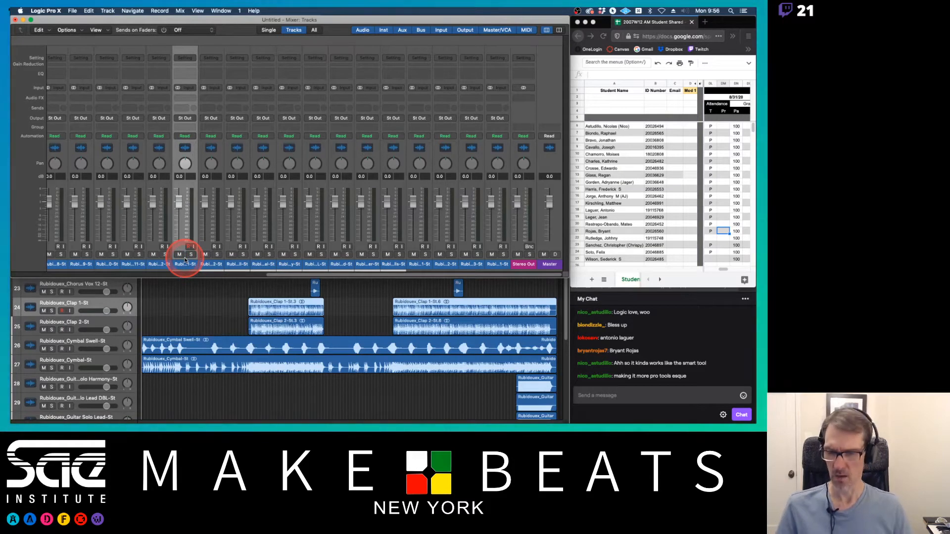
pyautogui.press('x')
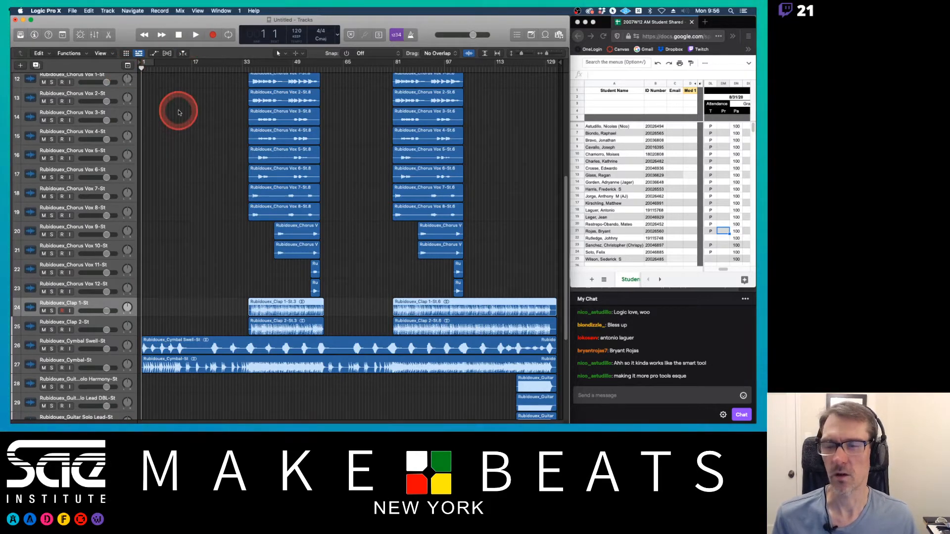
# Step: Widen the track header area so the full track names show
pyautogui.scroll(10, 225, 159)
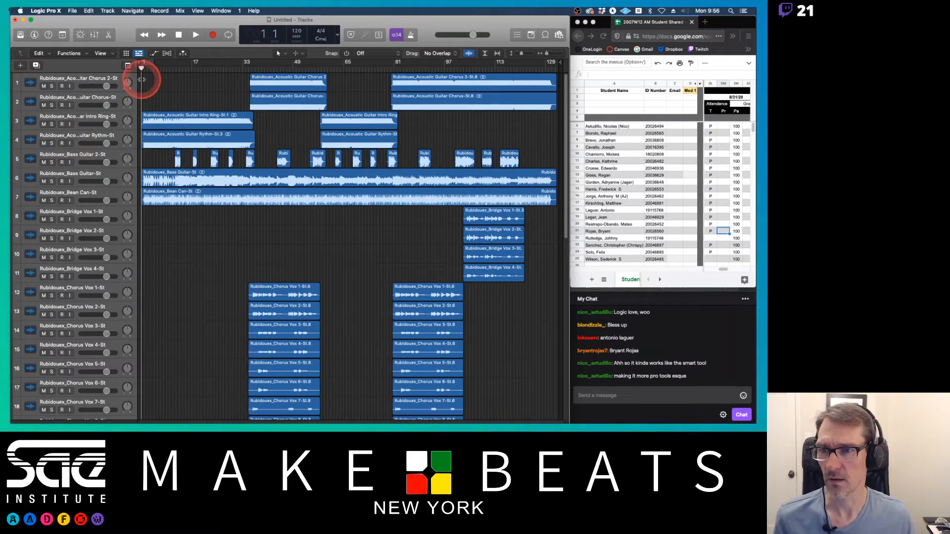
pyautogui.moveTo(138, 81); pyautogui.dragTo(197, 81)
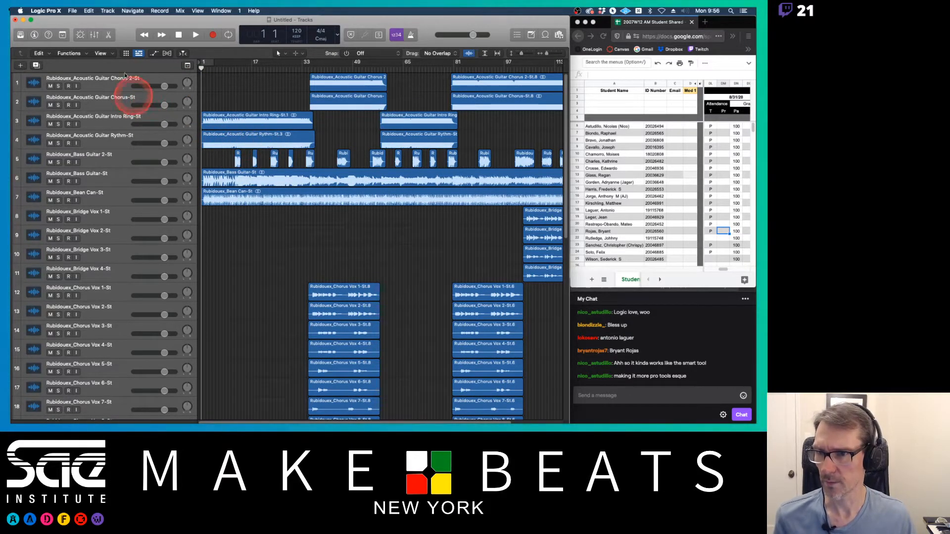
pyautogui.click(113, 85)
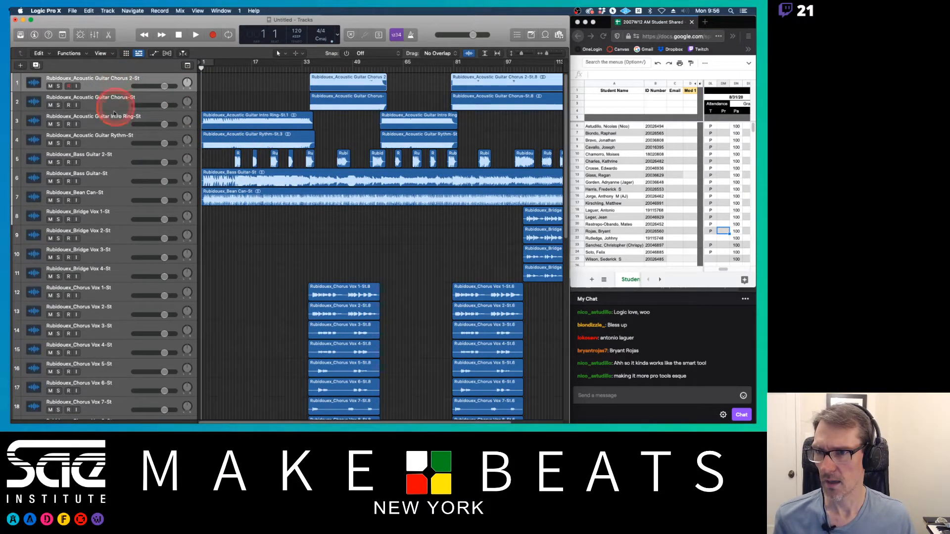
pyautogui.keyDown('shift'); pyautogui.click(113, 143); pyautogui.keyUp('shift')
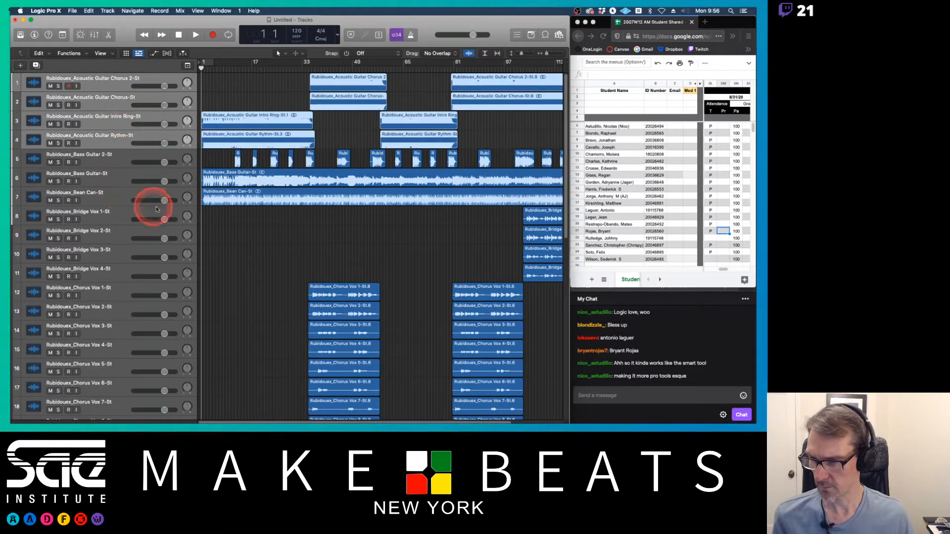
pyautogui.scroll(-6, 152, 206)
pyautogui.scroll(5, 155, 205)
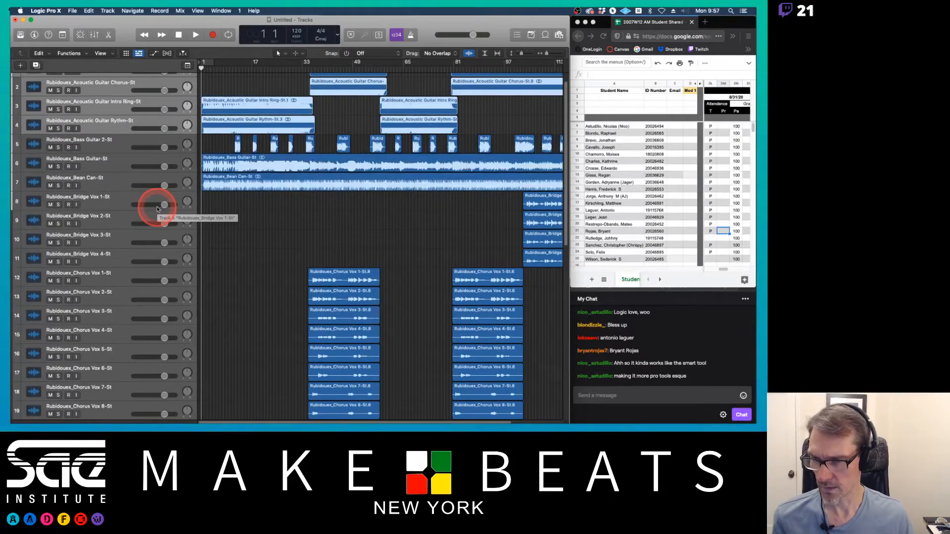
# Step: Move the Bridge Vox and Chorus Vox tracks as a group to the bottom of the track list
pyautogui.click(158, 209)
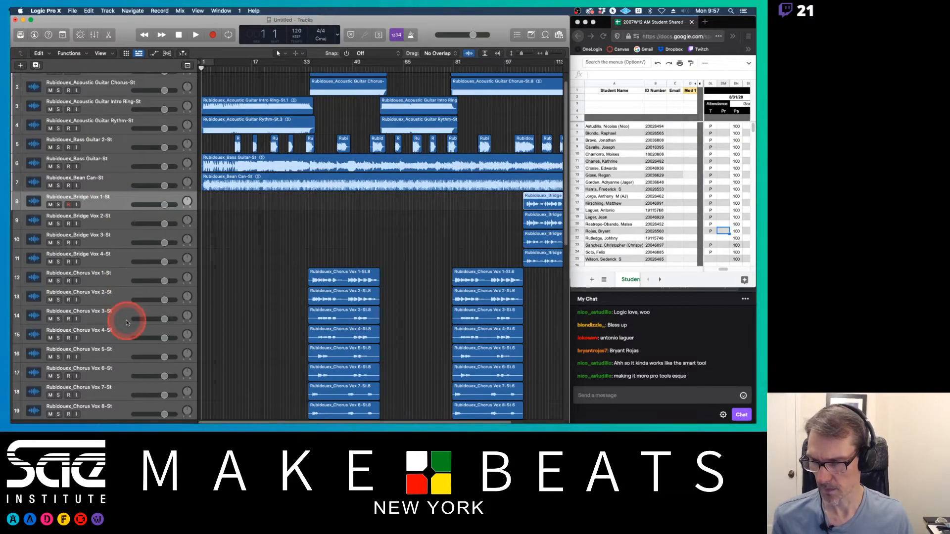
pyautogui.scroll(-8, 127, 322)
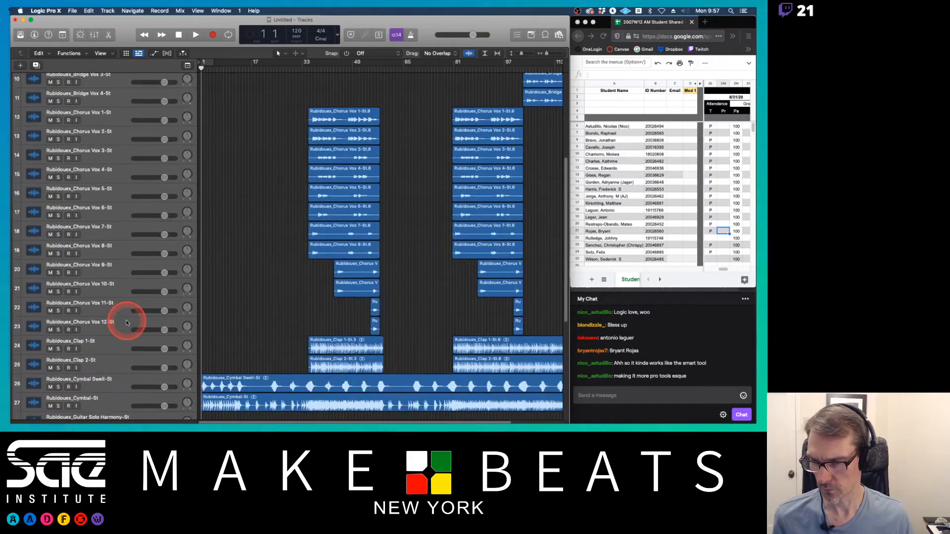
pyautogui.keyDown('shift'); pyautogui.click(120, 322); pyautogui.keyUp('shift')
pyautogui.scroll(-9, 121, 322)
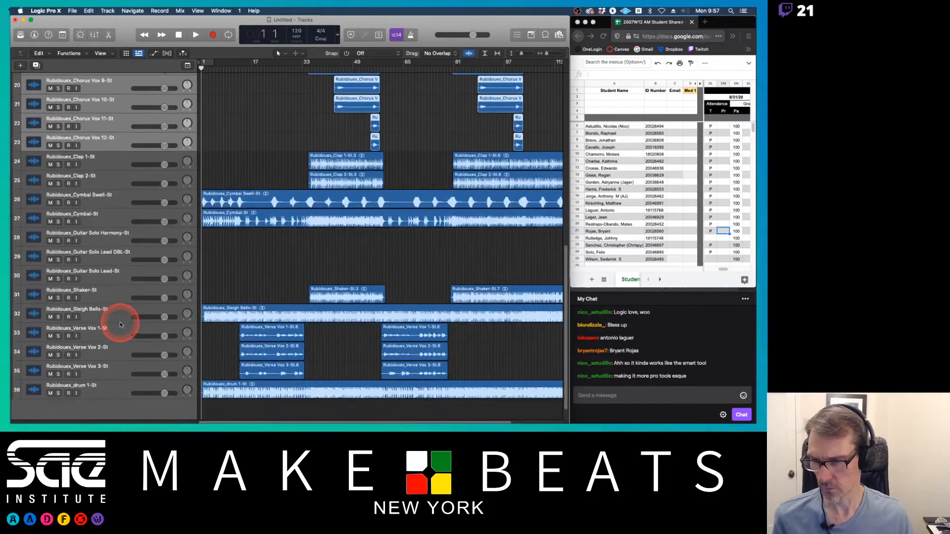
pyautogui.moveTo(106, 144); pyautogui.dragTo(94, 394)
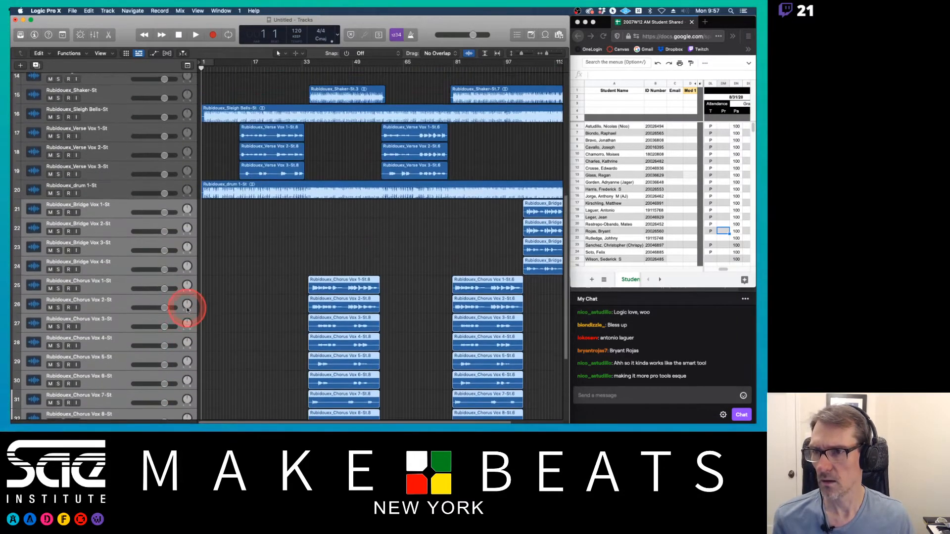
# Step: Reorder the top of the track list to drum, Bean Can, Clap 1 and Clap 2
pyautogui.scroll(5, 187, 309)
pyautogui.moveTo(106, 302); pyautogui.dragTo(107, 79)
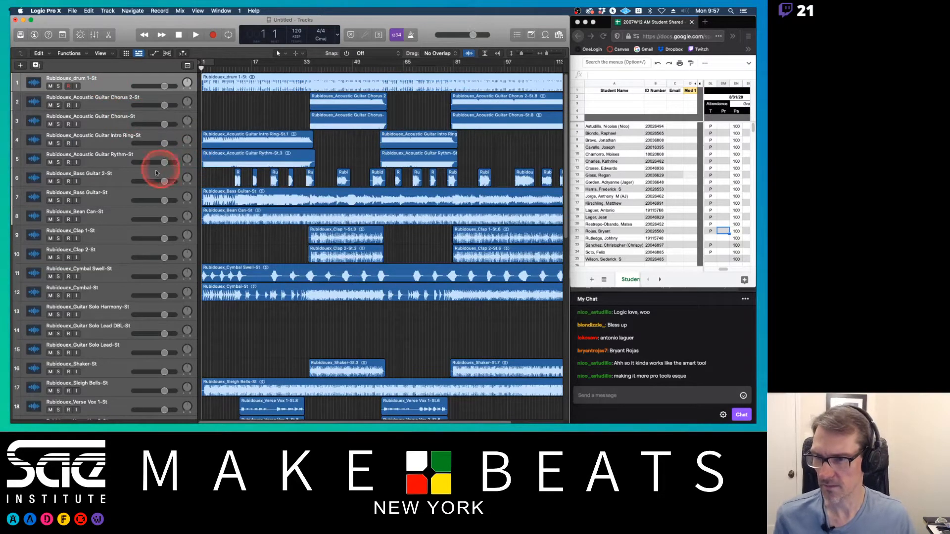
pyautogui.moveTo(102, 214); pyautogui.dragTo(88, 102)
pyautogui.click(110, 238)
pyautogui.keyDown('shift'); pyautogui.click(106, 253); pyautogui.keyUp('shift')
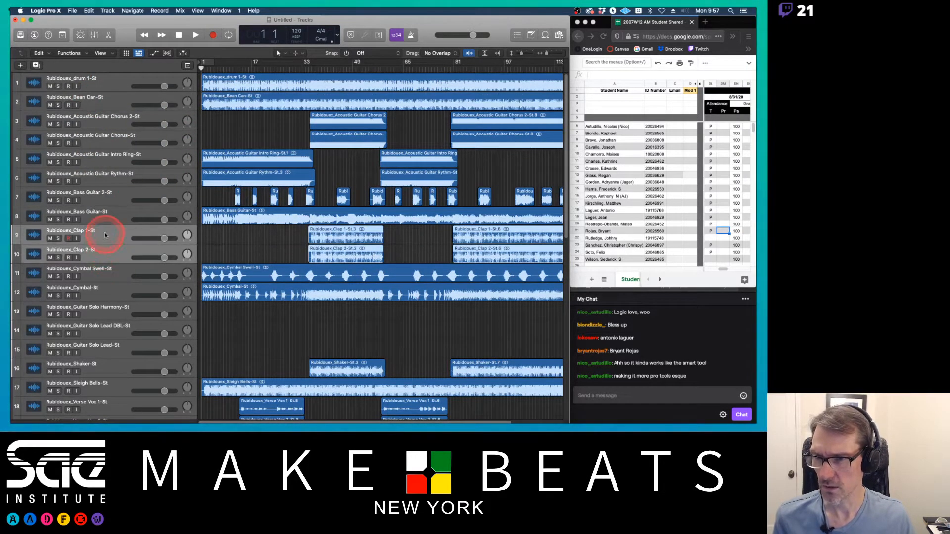
pyautogui.moveTo(105, 235); pyautogui.dragTo(99, 91)
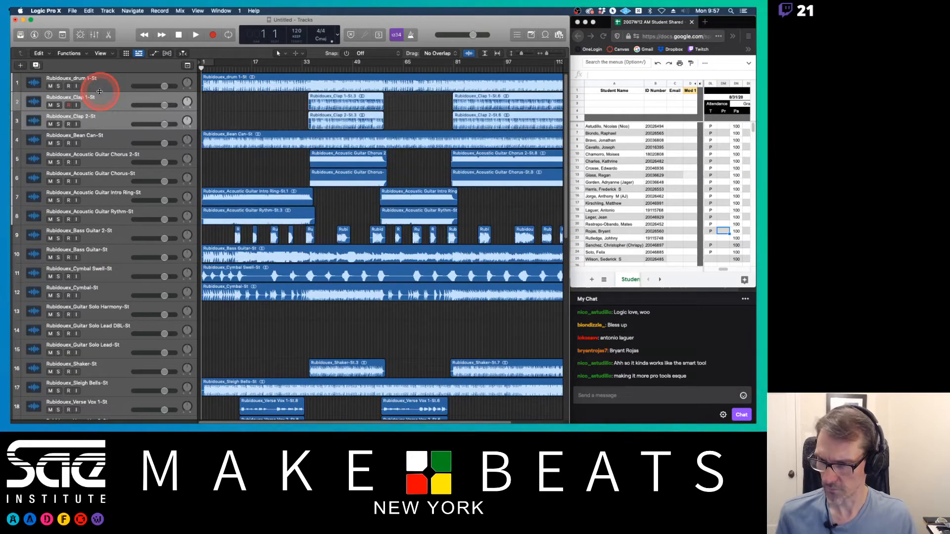
# Step: Move the Cymbal Swell, Cymbal, Shaker and Sleigh Bells tracks up beside the other percussion tracks
pyautogui.moveTo(106, 275); pyautogui.dragTo(111, 154)
pyautogui.moveTo(121, 287); pyautogui.dragTo(131, 165)
pyautogui.scroll(-2, 174, 292)
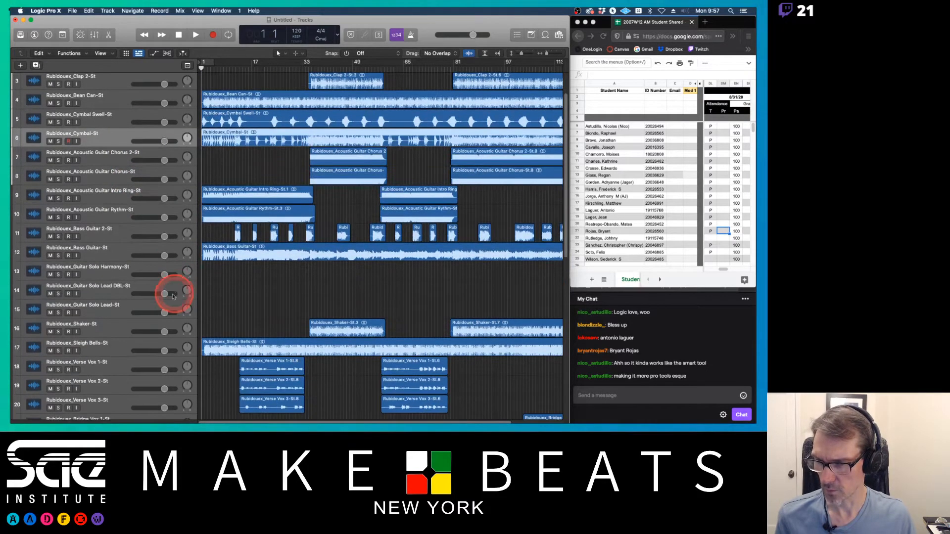
pyautogui.moveTo(93, 323); pyautogui.dragTo(121, 90)
pyautogui.moveTo(111, 345); pyautogui.dragTo(114, 174)
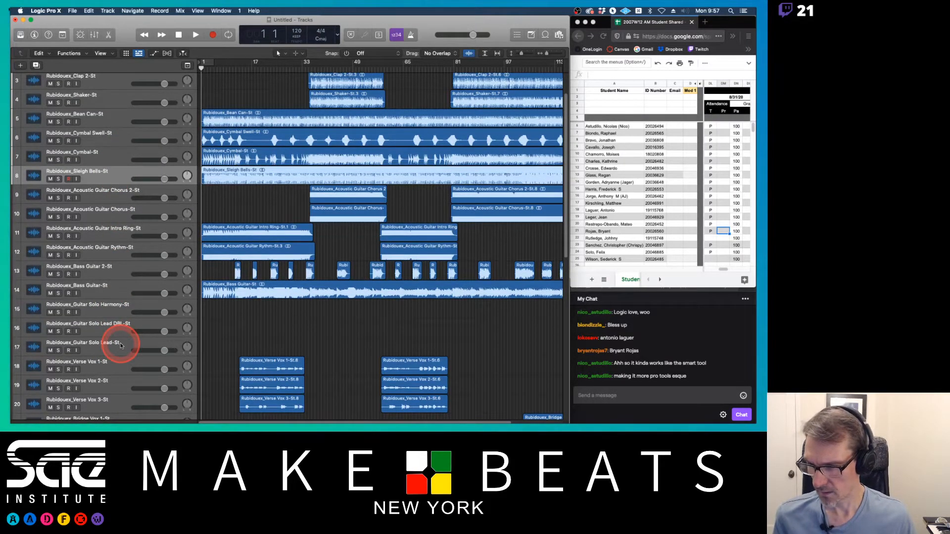
# Step: Move the two Bass Guitar tracks above the acoustic guitars, with Bass Guitar placed before Bass Guitar 2
pyautogui.hscroll(3, 429, 258)
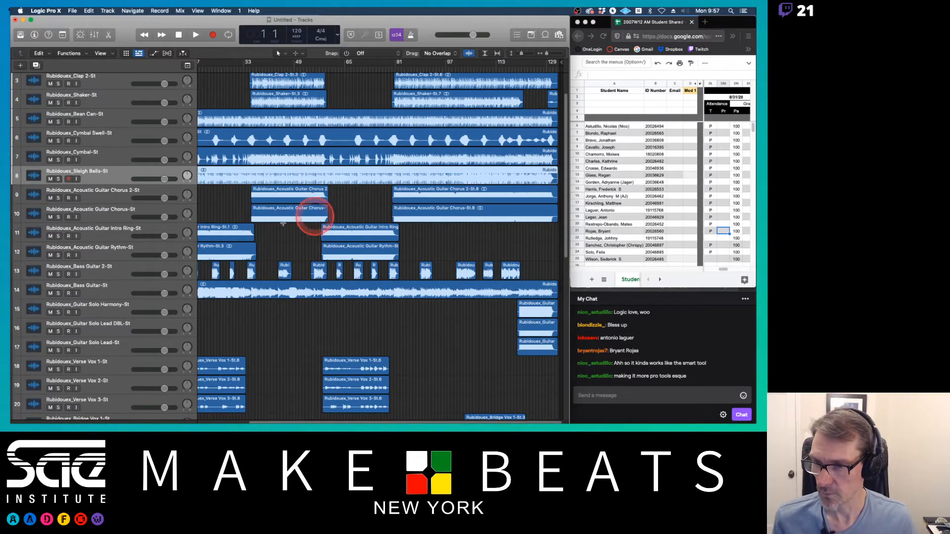
pyautogui.click(116, 275)
pyautogui.keyDown('shift'); pyautogui.click(114, 289); pyautogui.keyUp('shift')
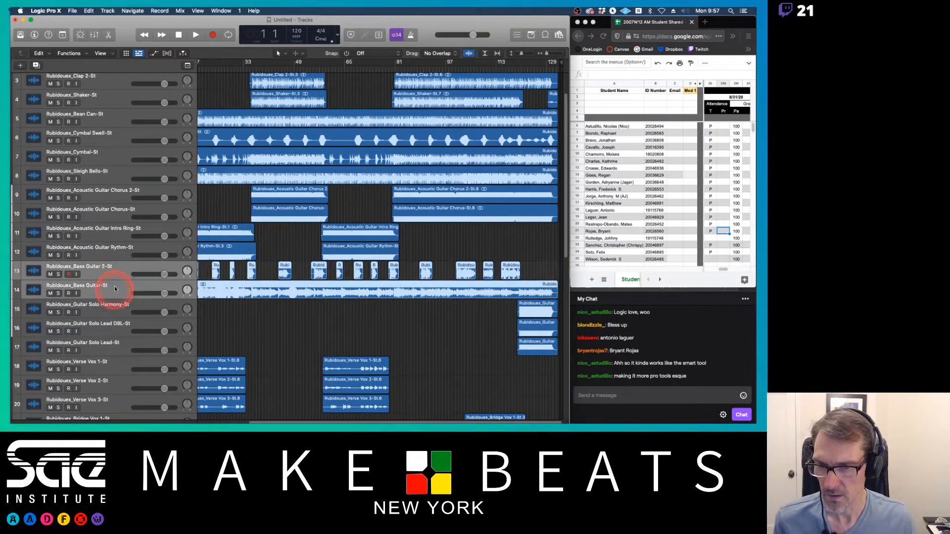
pyautogui.moveTo(115, 276); pyautogui.dragTo(142, 193)
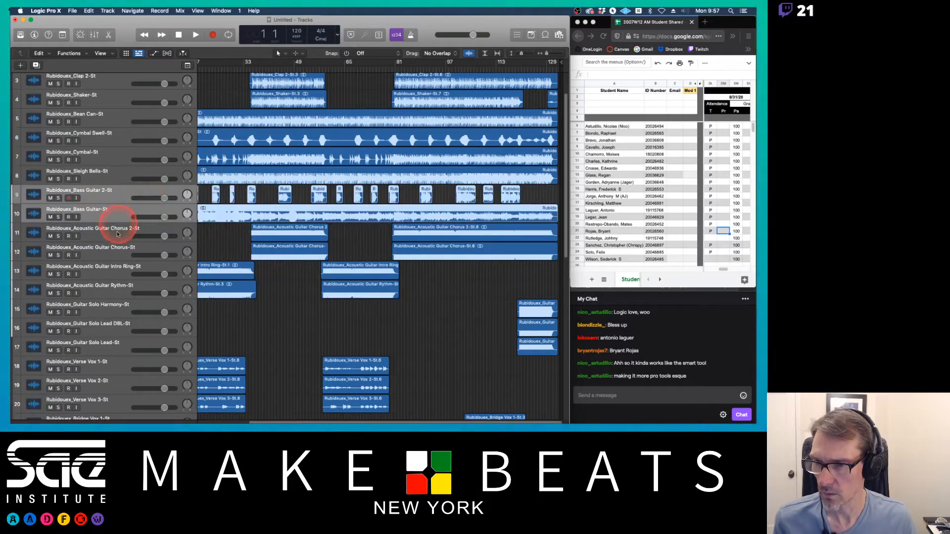
pyautogui.click(121, 215)
pyautogui.moveTo(123, 211); pyautogui.dragTo(119, 187)
pyautogui.scroll(2, 333, 208)
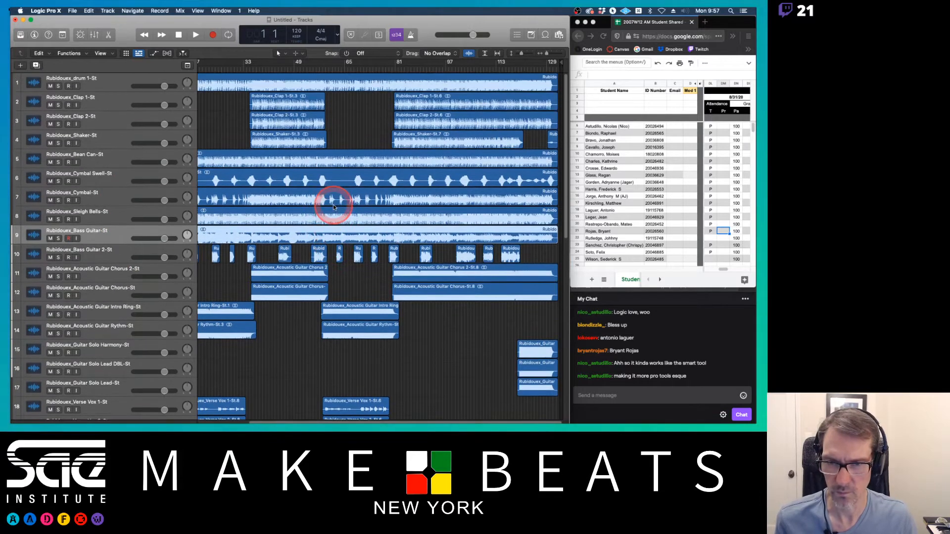
pyautogui.scroll(-10, 333, 207)
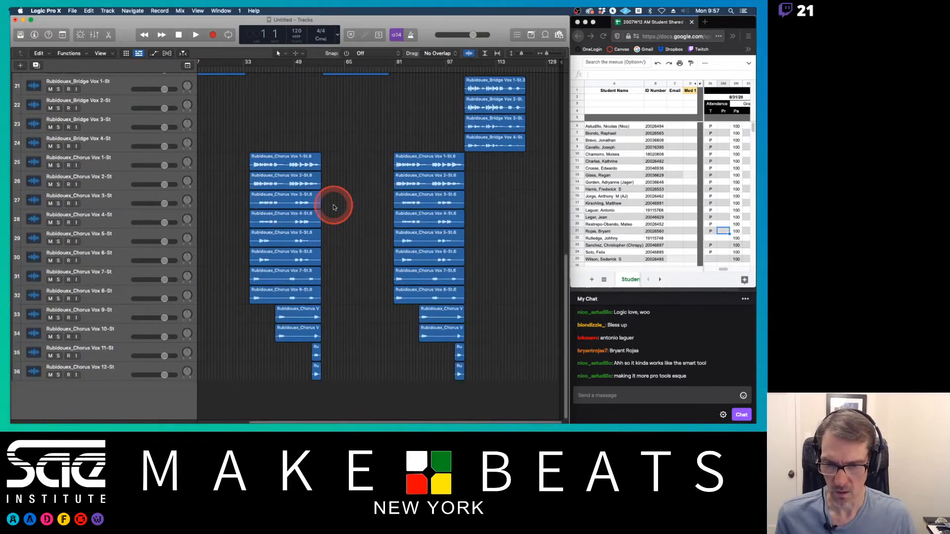
pyautogui.scroll(4, 334, 208)
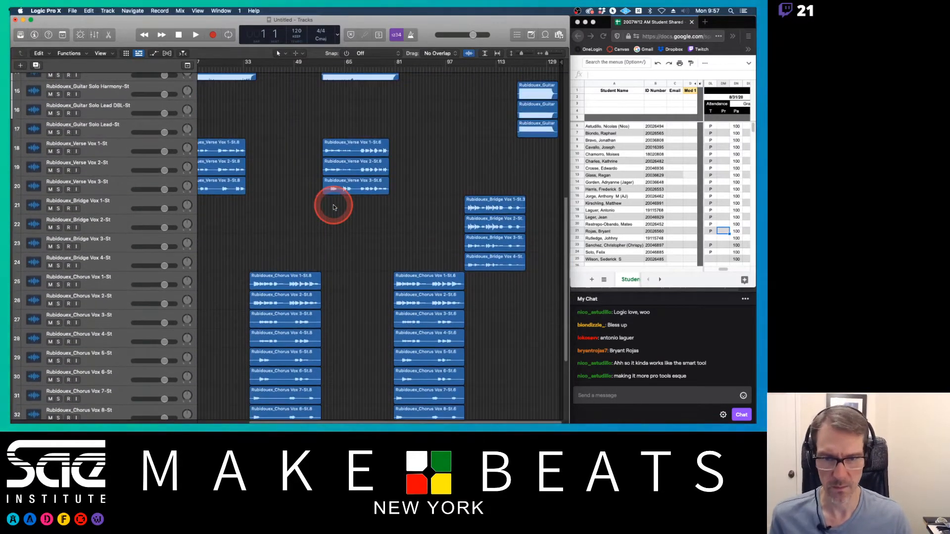
pyautogui.scroll(6, 333, 207)
pyautogui.scroll(3, 333, 207)
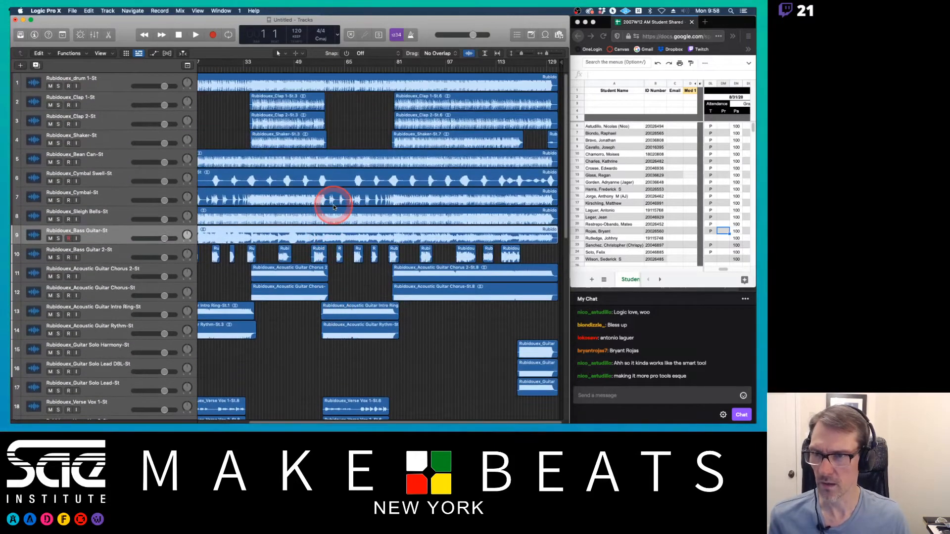
pyautogui.click(221, 11)
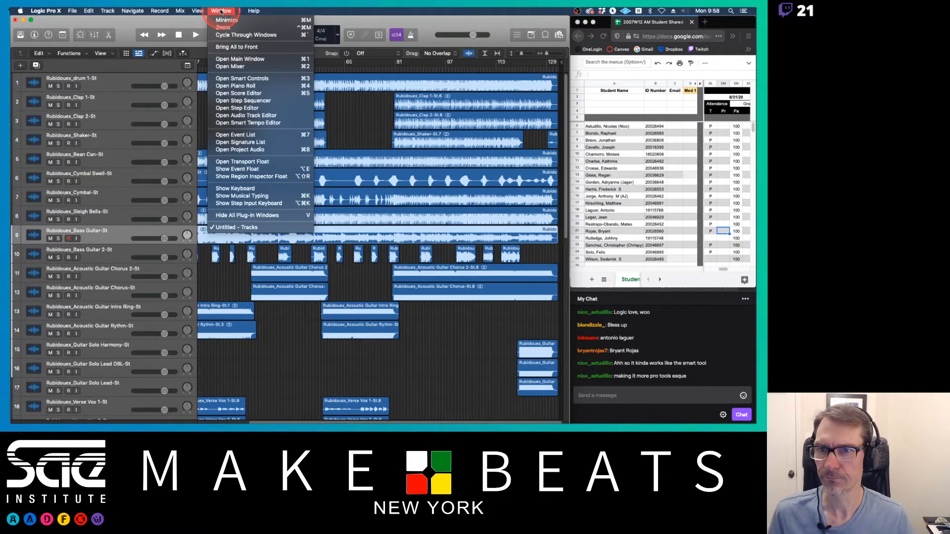
pyautogui.click(221, 11)
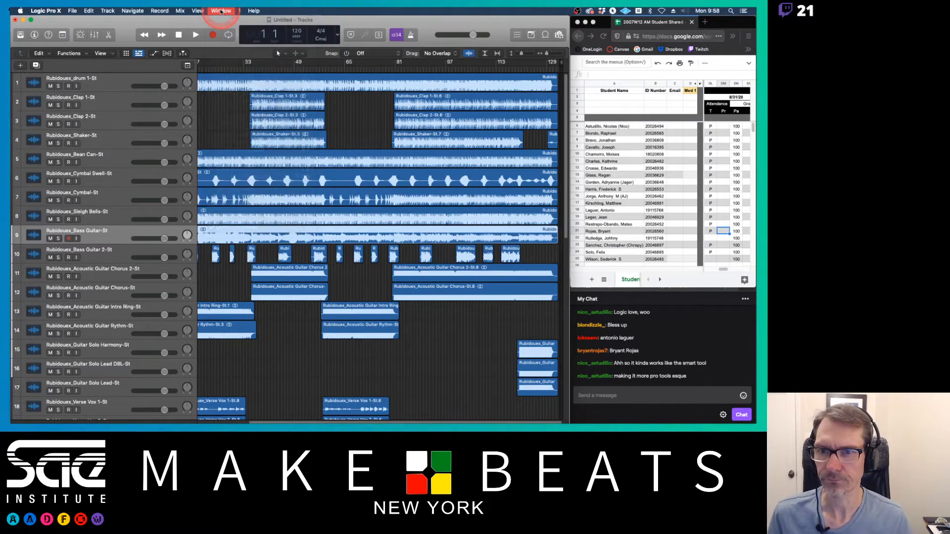
pyautogui.rightClick(129, 39)
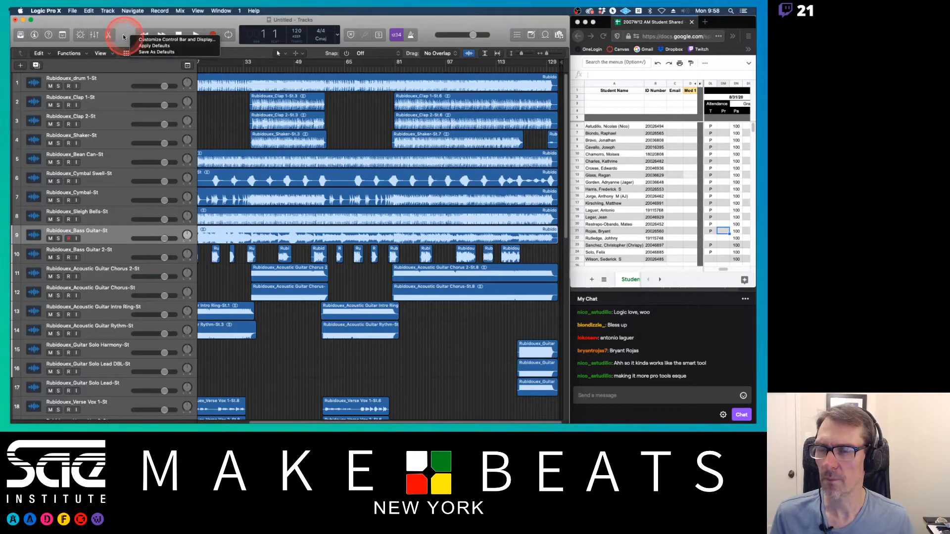
pyautogui.click(124, 36)
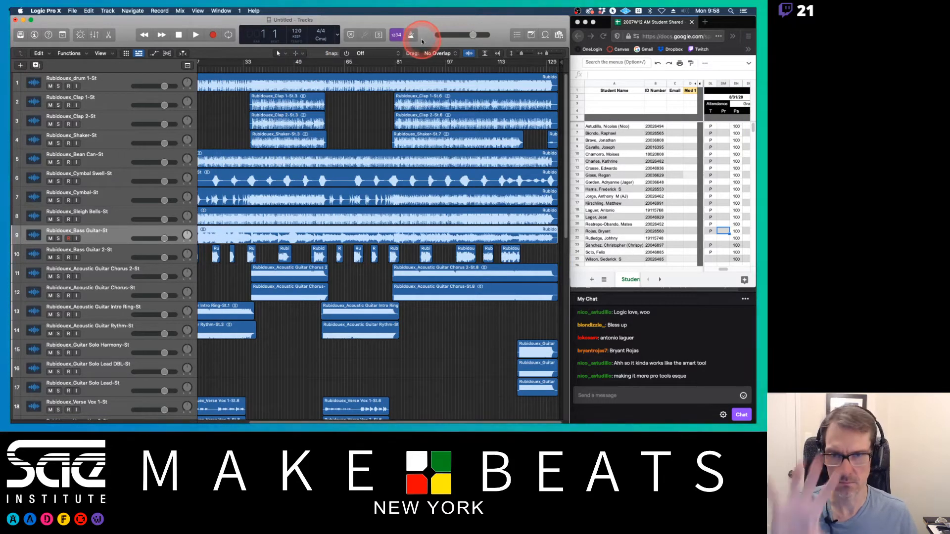
# Step: Customize the control bar and display: enable Capture Recording, turn off Replace, Tuner and Solo, and set the LCD to Custom
pyautogui.rightClick(425, 36)
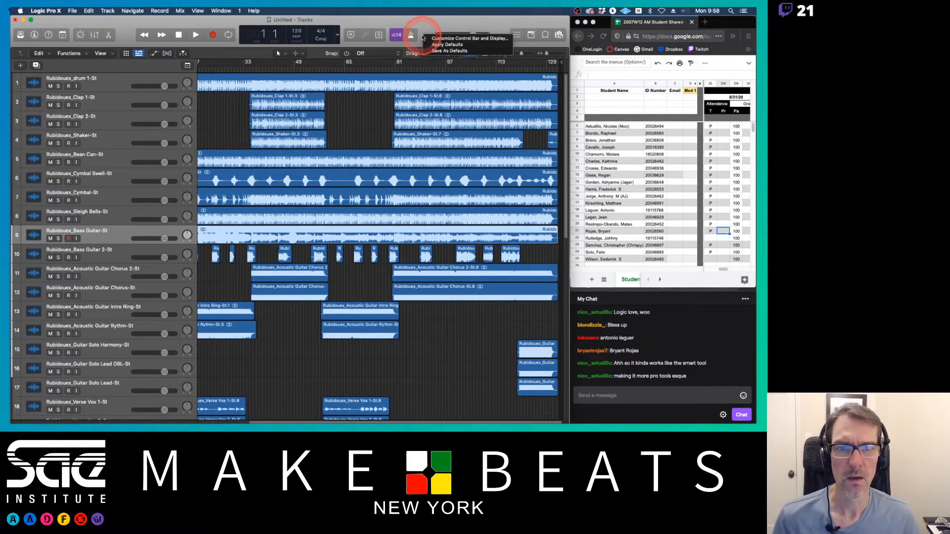
pyautogui.click(462, 40)
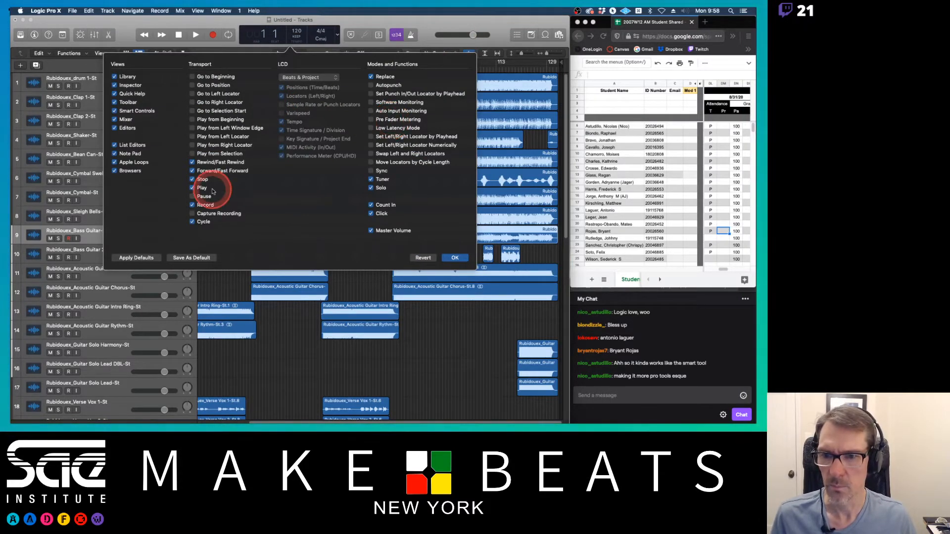
pyautogui.click(192, 214)
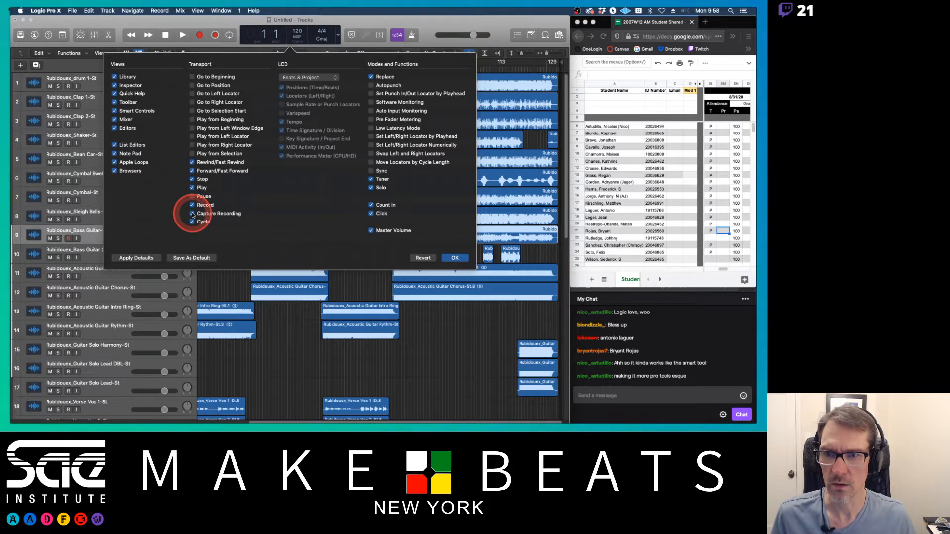
pyautogui.click(371, 77)
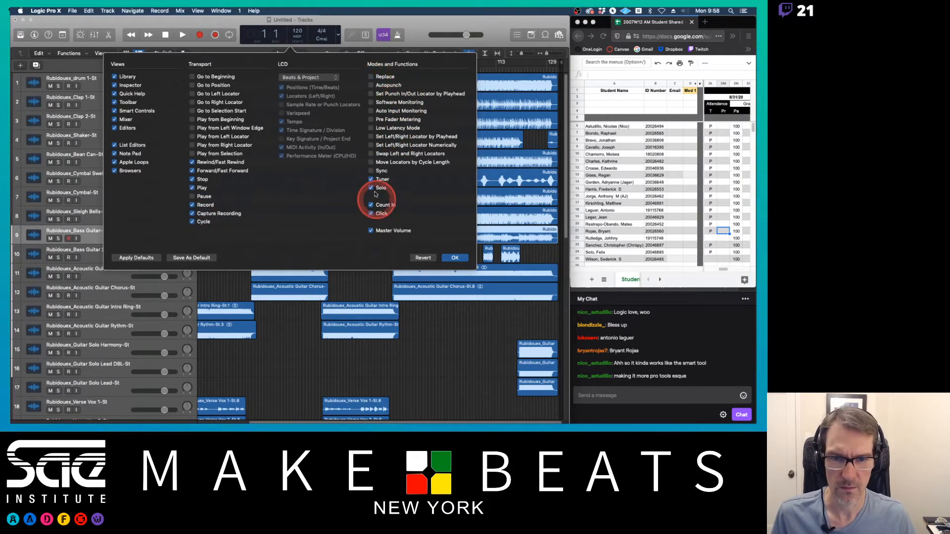
pyautogui.click(371, 179)
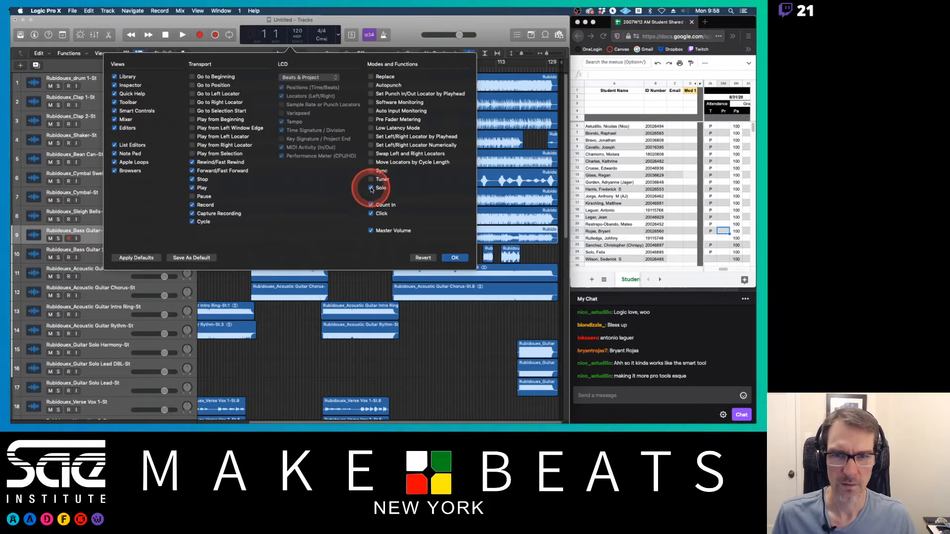
pyautogui.click(371, 189)
pyautogui.click(371, 205)
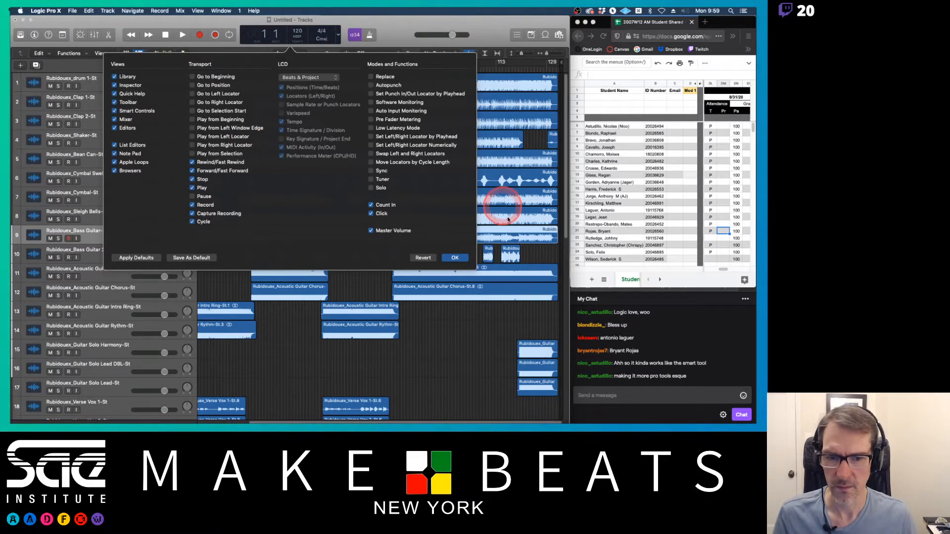
pyautogui.click(326, 78)
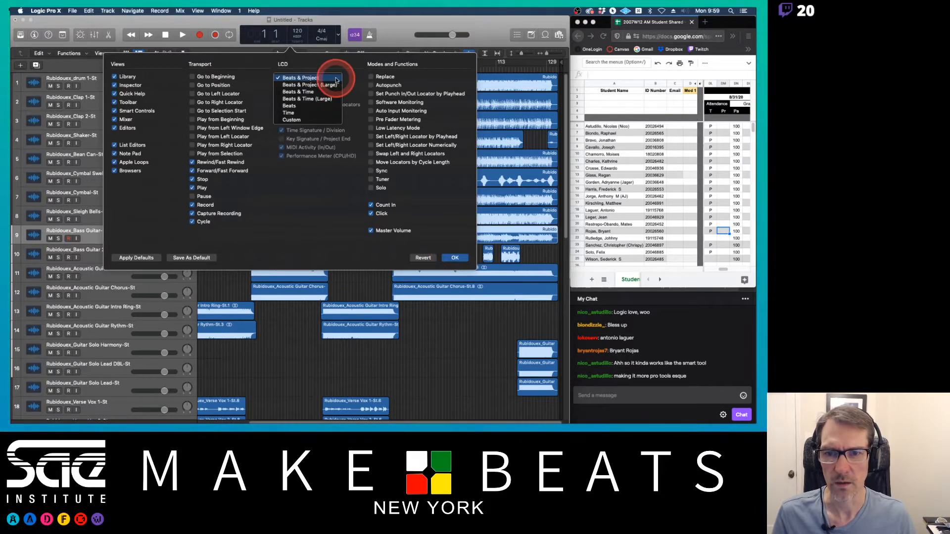
pyautogui.click(330, 119)
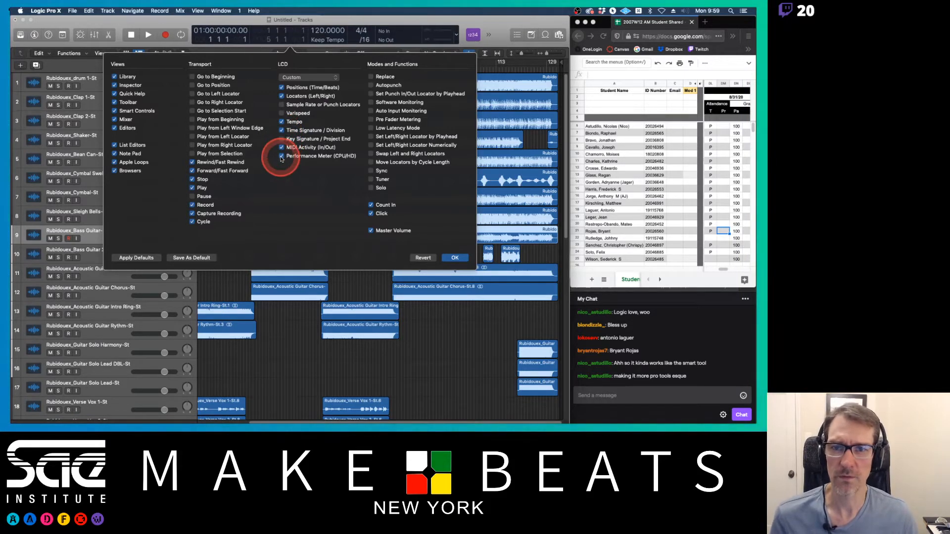
pyautogui.click(282, 97)
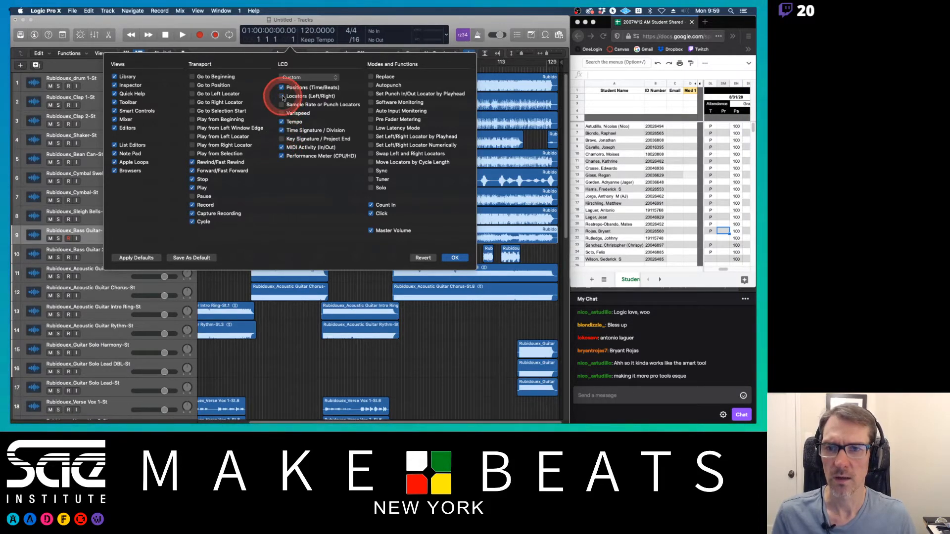
pyautogui.click(282, 96)
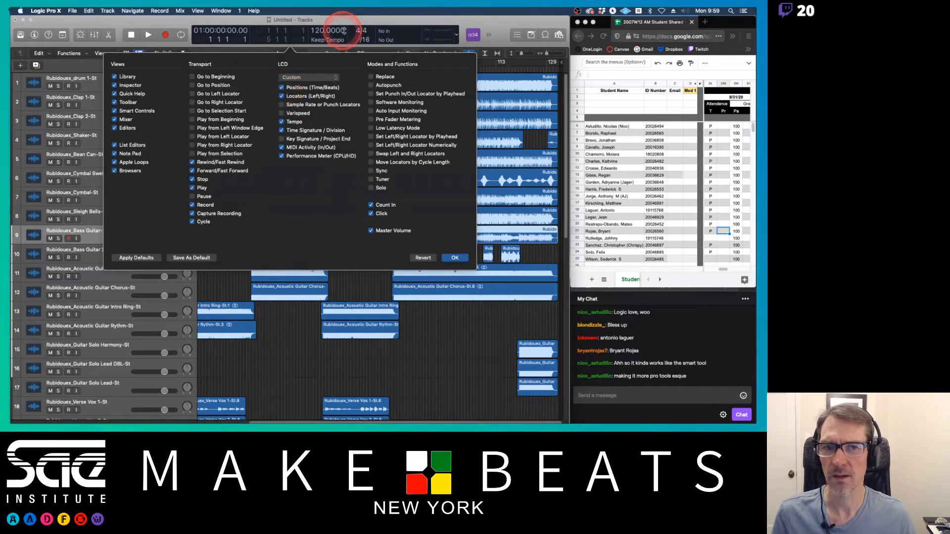
# Step: Widen the Logic window across the full screen so every control bar button fits without overflow
pyautogui.click(490, 36)
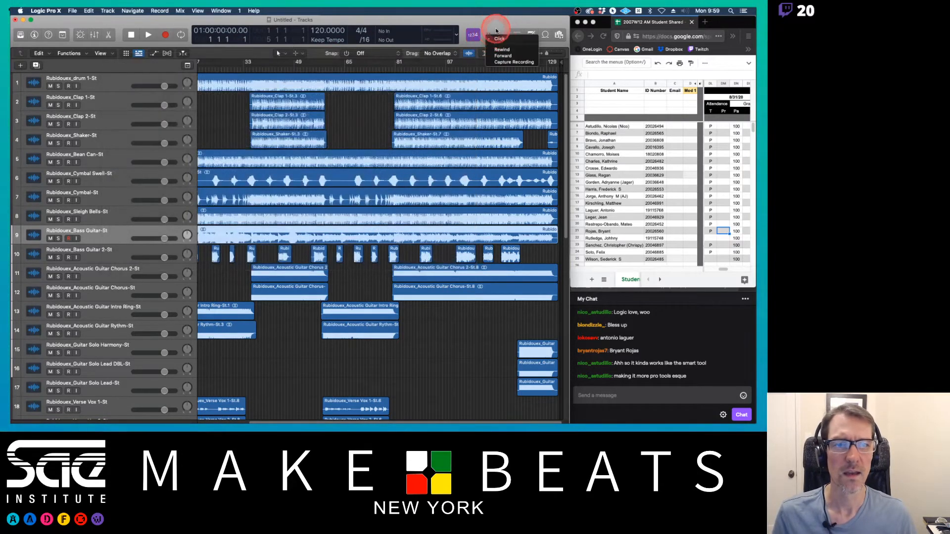
pyautogui.click(492, 37)
pyautogui.click(490, 36)
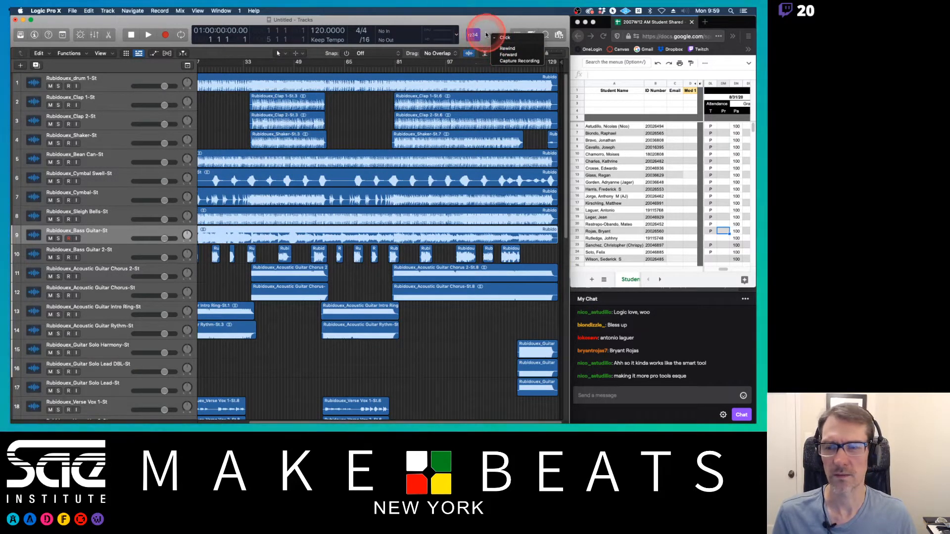
pyautogui.click(481, 25)
pyautogui.moveTo(569, 58); pyautogui.dragTo(751, 47)
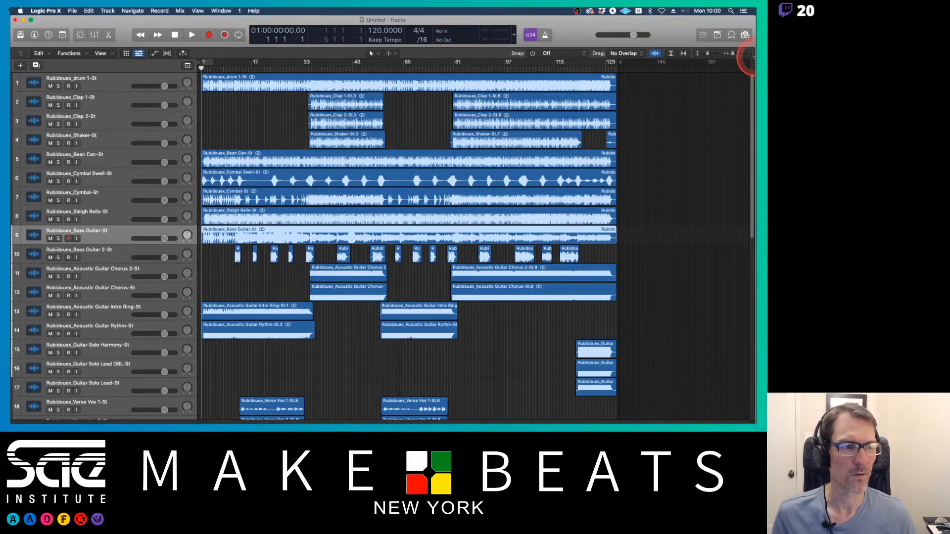
pyautogui.moveTo(751, 56); pyautogui.dragTo(627, 57)
pyautogui.moveTo(496, 53); pyautogui.dragTo(548, 48)
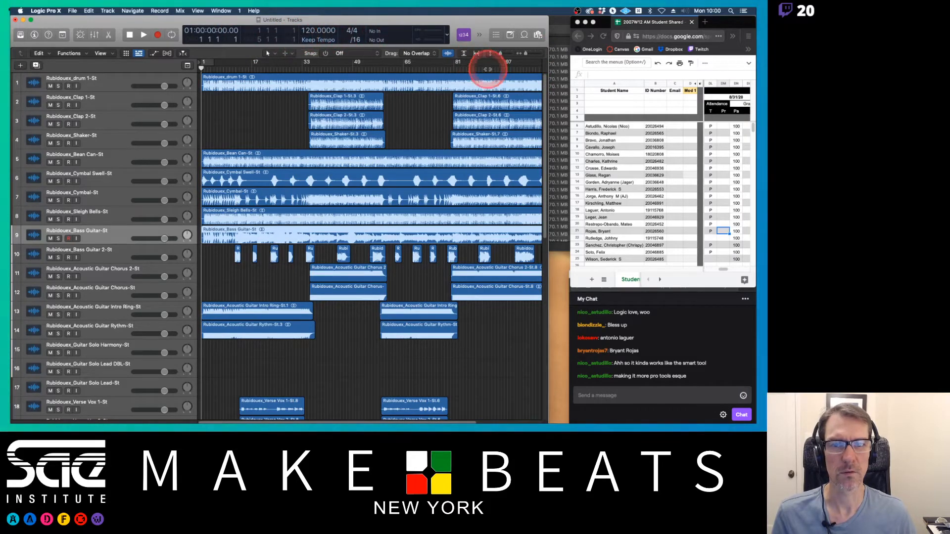
pyautogui.click(480, 35)
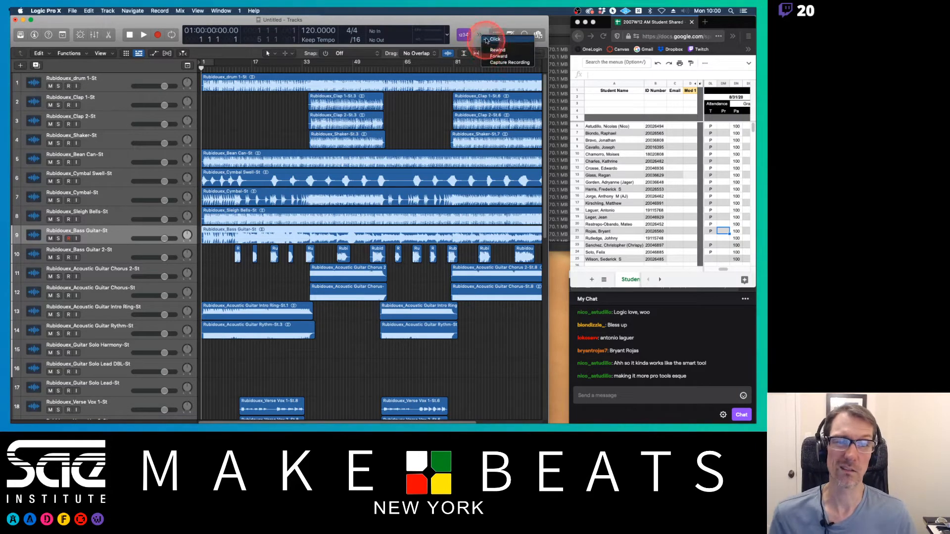
pyautogui.click(480, 34)
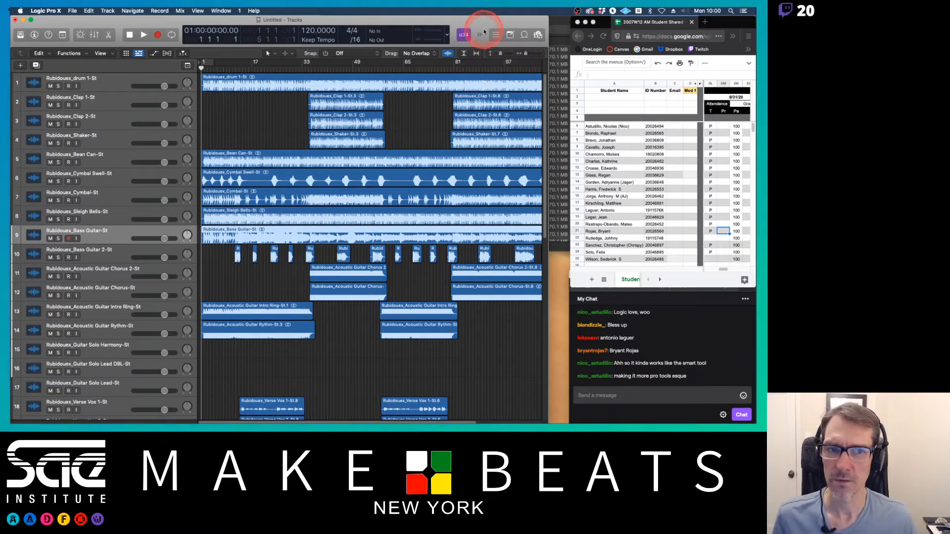
pyautogui.moveTo(549, 58); pyautogui.dragTo(755, 55)
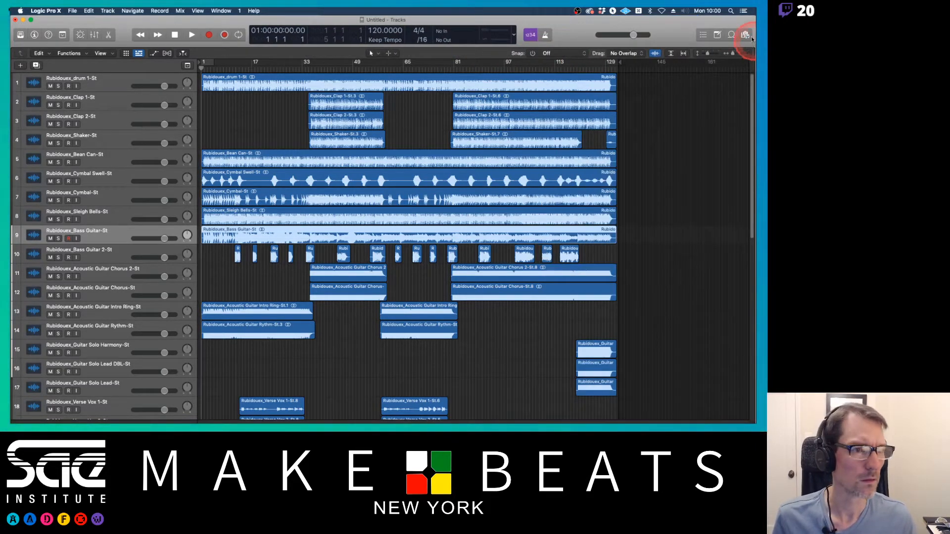
pyautogui.click(745, 34)
pyautogui.click(745, 35)
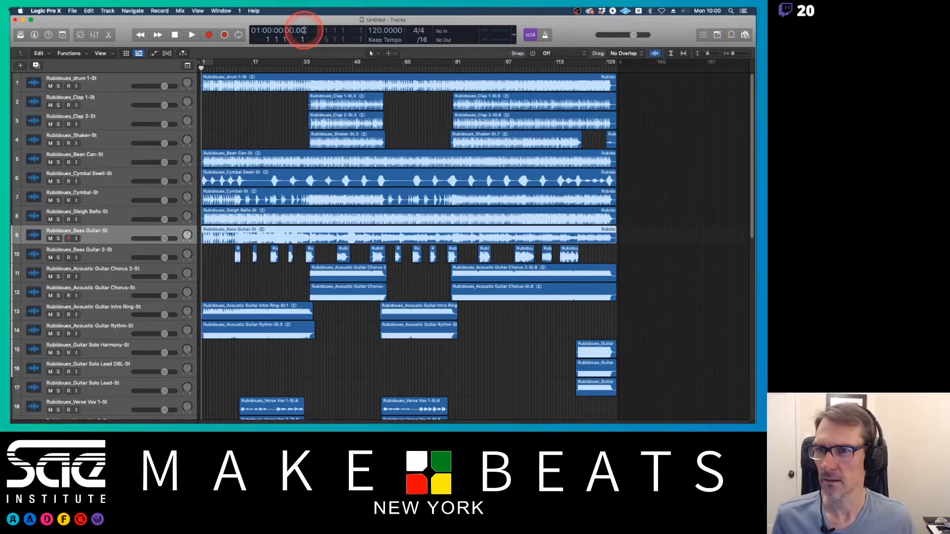
# Step: Open the track color palette and move it over the tracks area
pyautogui.click(236, 11)
pyautogui.click(226, 11)
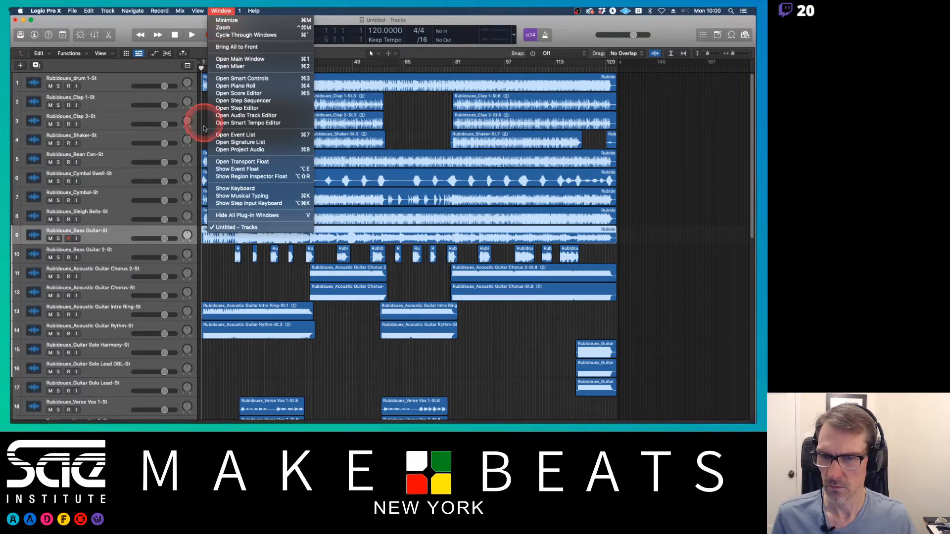
pyautogui.click(152, 11)
pyautogui.click(199, 11)
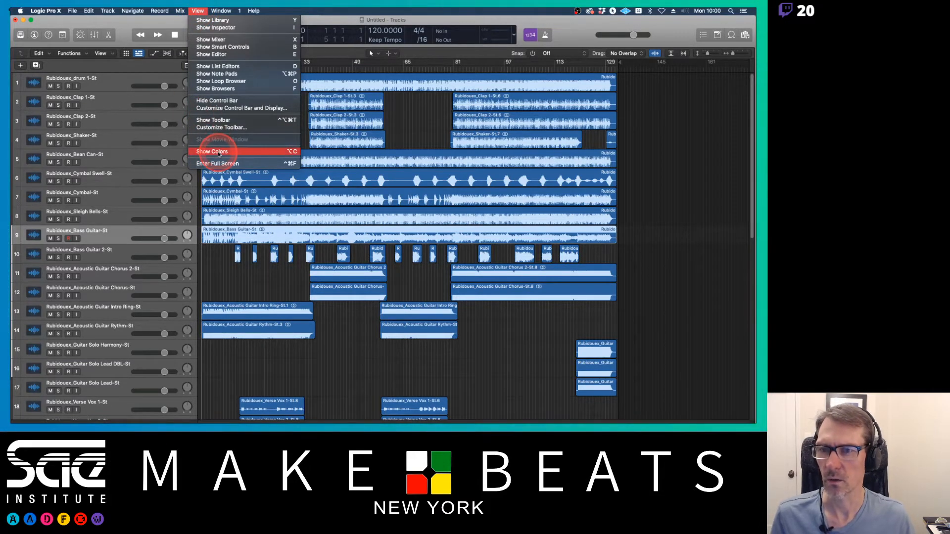
pyautogui.click(218, 152)
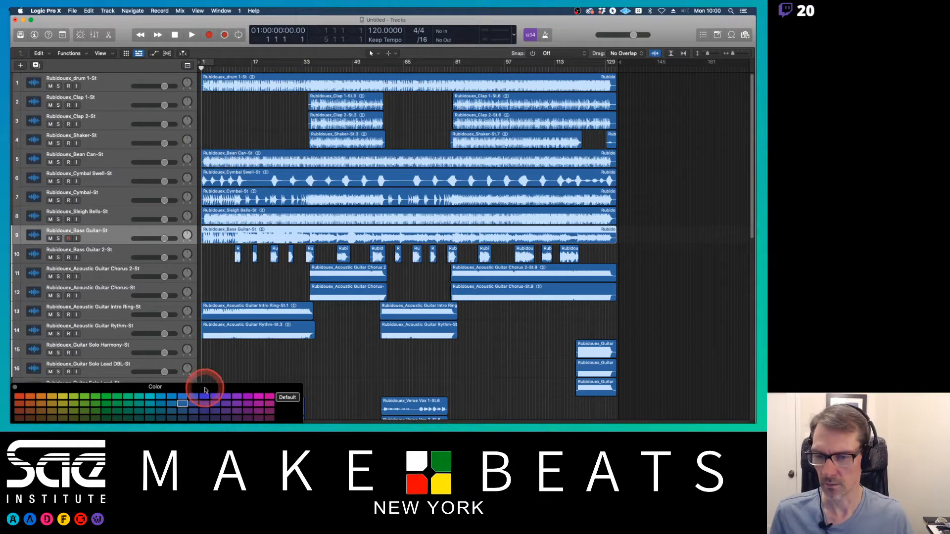
pyautogui.moveTo(203, 388); pyautogui.dragTo(442, 156)
# Step: Select the drum through Sleigh Bells tracks and color them orange
pyautogui.click(110, 81)
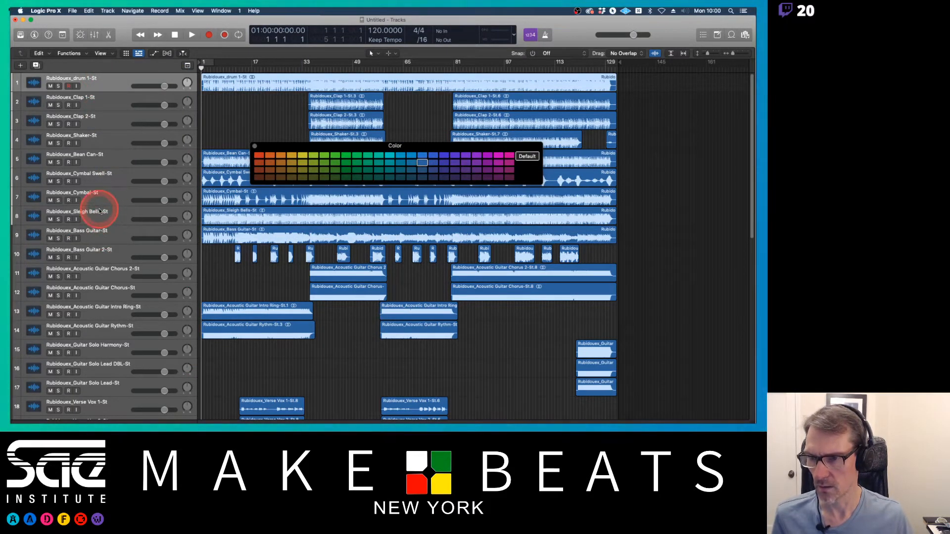
pyautogui.keyDown('shift'); pyautogui.click(133, 208); pyautogui.keyUp('shift')
pyautogui.click(270, 154)
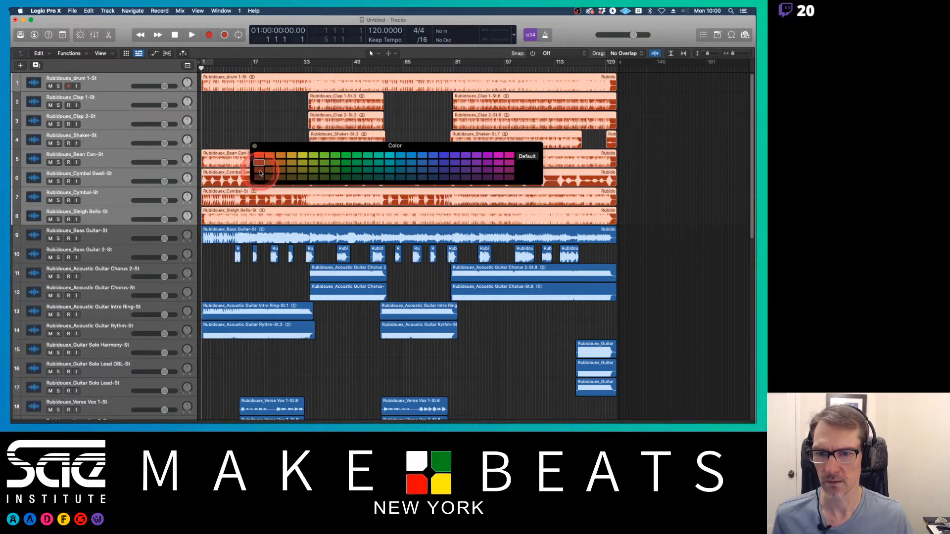
pyautogui.click(270, 170)
pyautogui.click(269, 155)
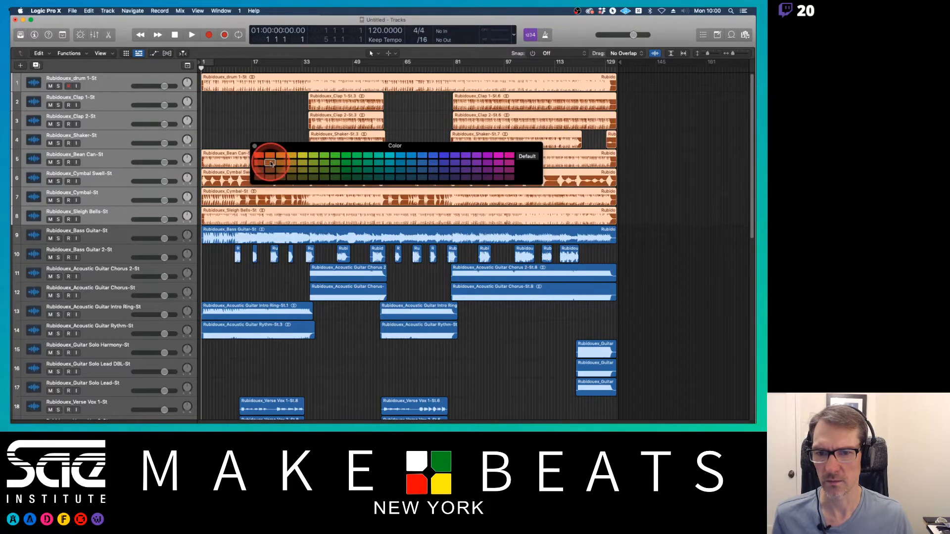
# Step: Select the Bass Guitar and Bass Guitar 2 tracks and color them red-orange
pyautogui.click(133, 224)
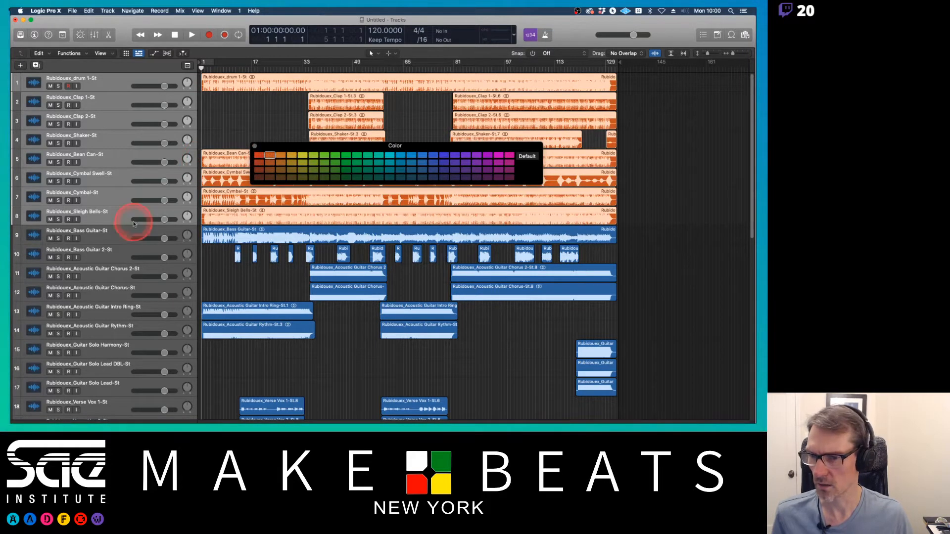
pyautogui.click(108, 240)
pyautogui.keyDown('shift'); pyautogui.click(110, 251); pyautogui.keyUp('shift')
pyautogui.click(258, 156)
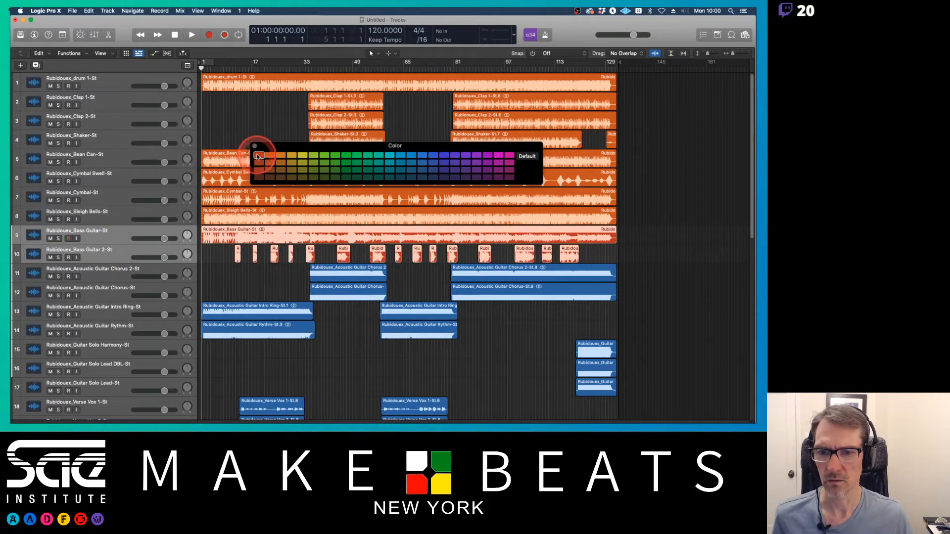
# Step: Select the Verse Vox 1 to Verse Vox 3 tracks and color them dark green
pyautogui.scroll(-3, 282, 235)
pyautogui.click(165, 249)
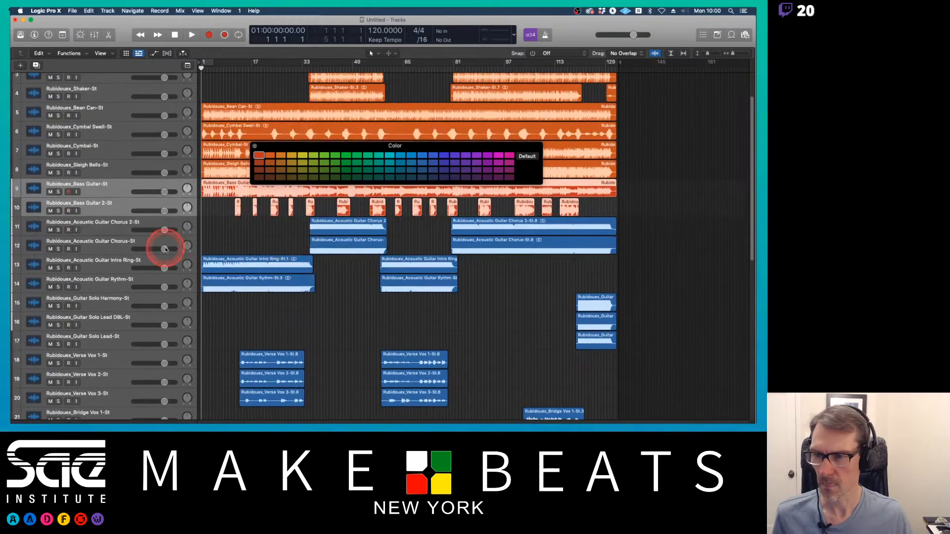
pyautogui.click(107, 233)
pyautogui.scroll(-10, 296, 255)
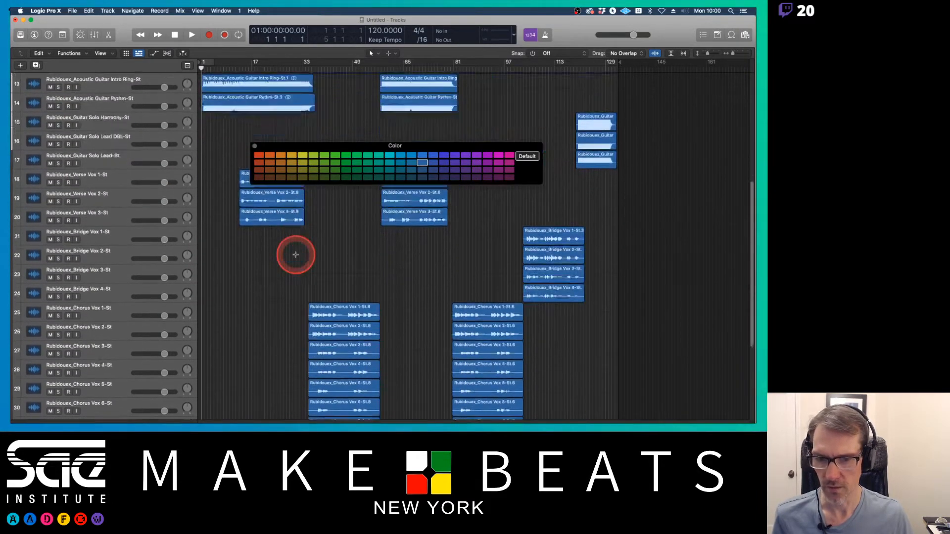
pyautogui.scroll(-3, 295, 255)
pyautogui.scroll(3, 295, 255)
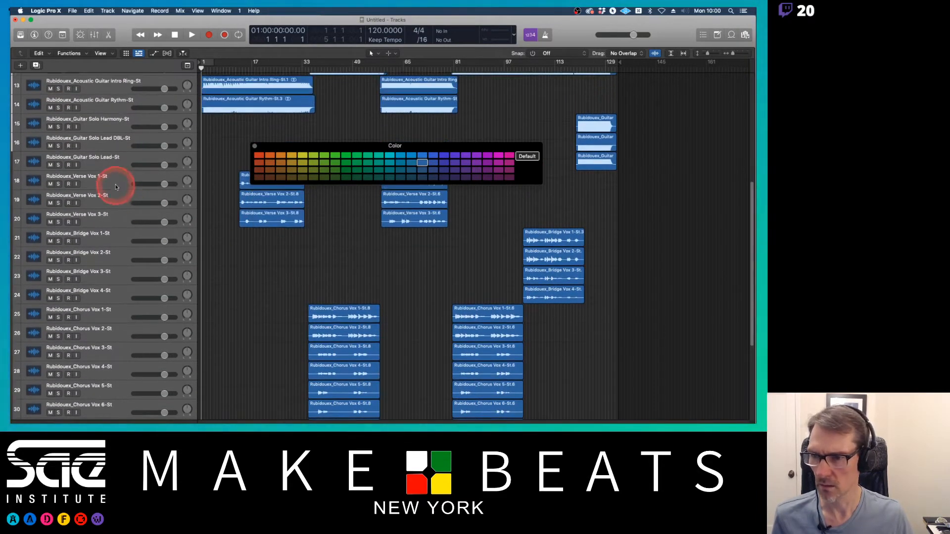
pyautogui.click(115, 186)
pyautogui.keyDown('shift'); pyautogui.click(120, 221); pyautogui.keyUp('shift')
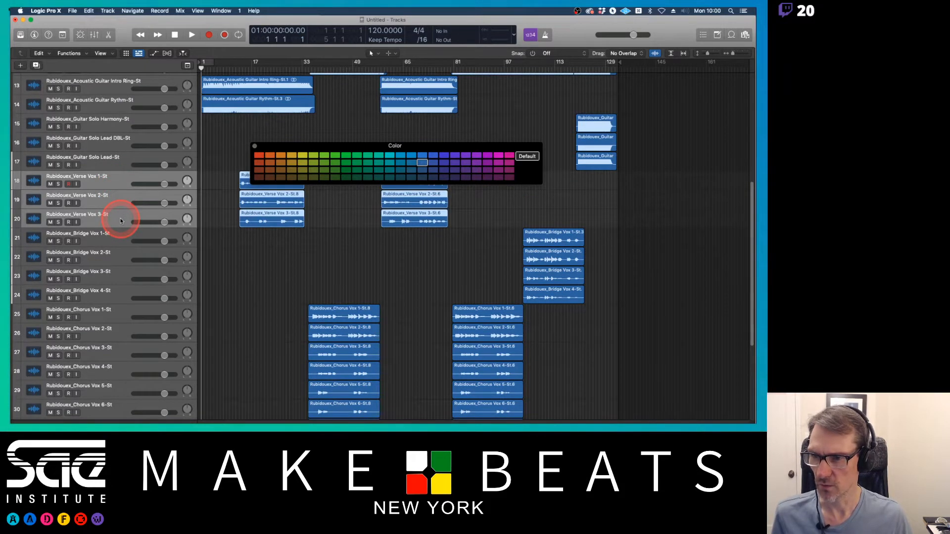
pyautogui.click(347, 165)
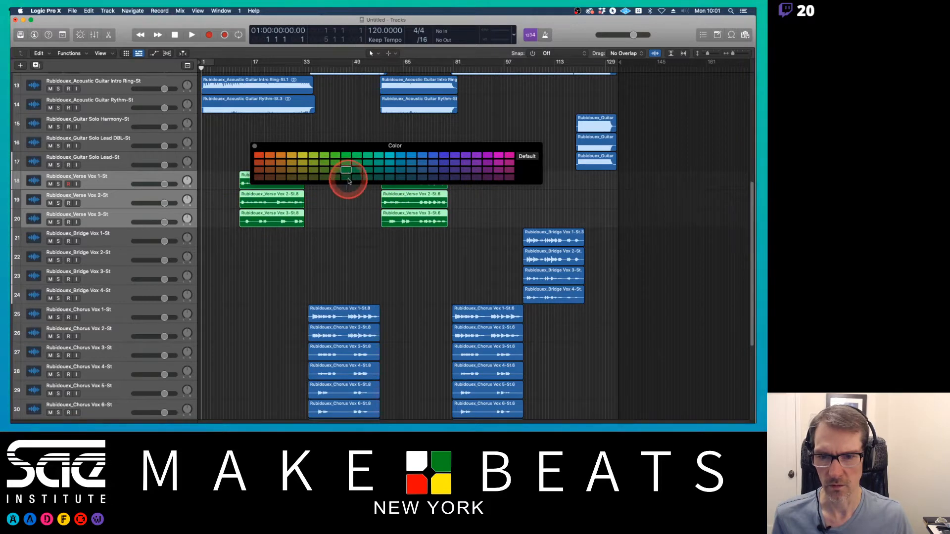
pyautogui.click(347, 178)
pyautogui.click(346, 172)
pyautogui.click(347, 178)
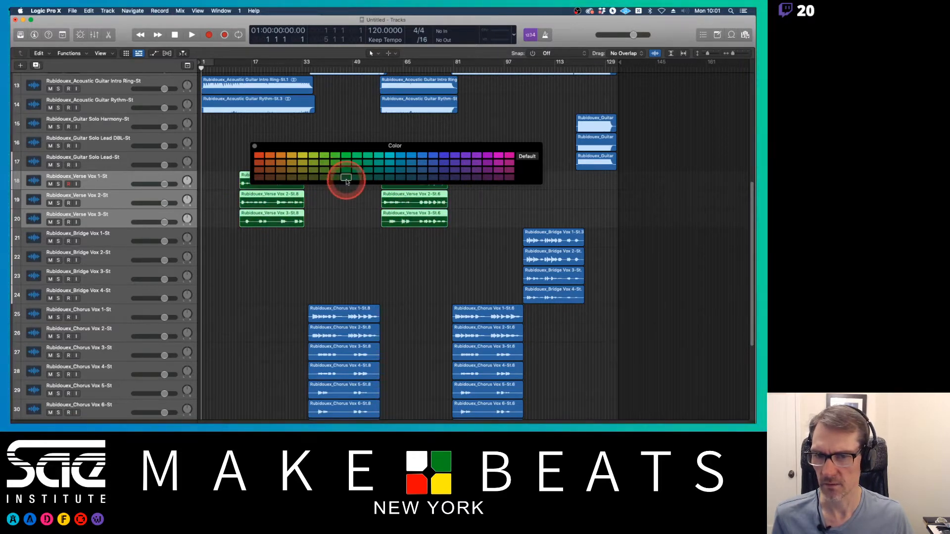
# Step: Select the Bridge Vox 1 to Bridge Vox 4 tracks and color them green
pyautogui.click(157, 222)
pyautogui.click(117, 233)
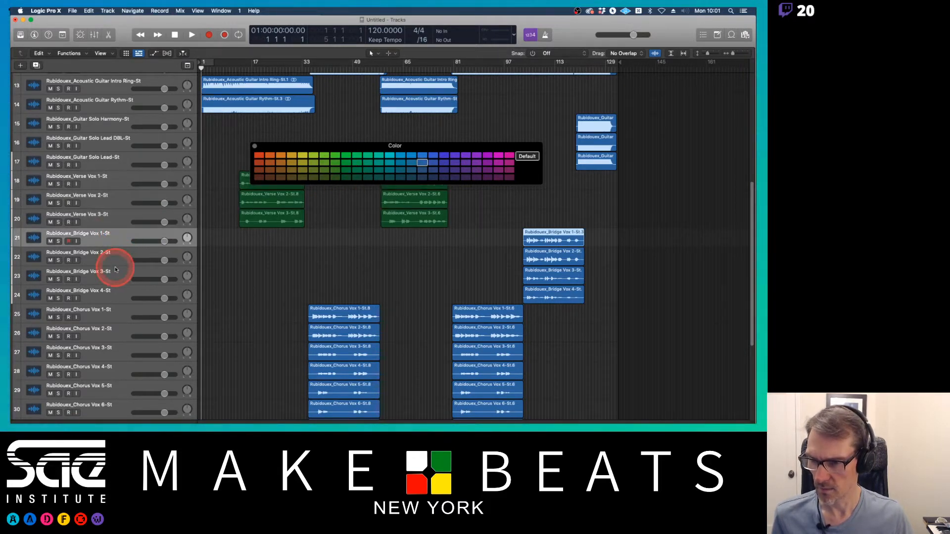
pyautogui.keyDown('shift'); pyautogui.click(115, 292); pyautogui.keyUp('shift')
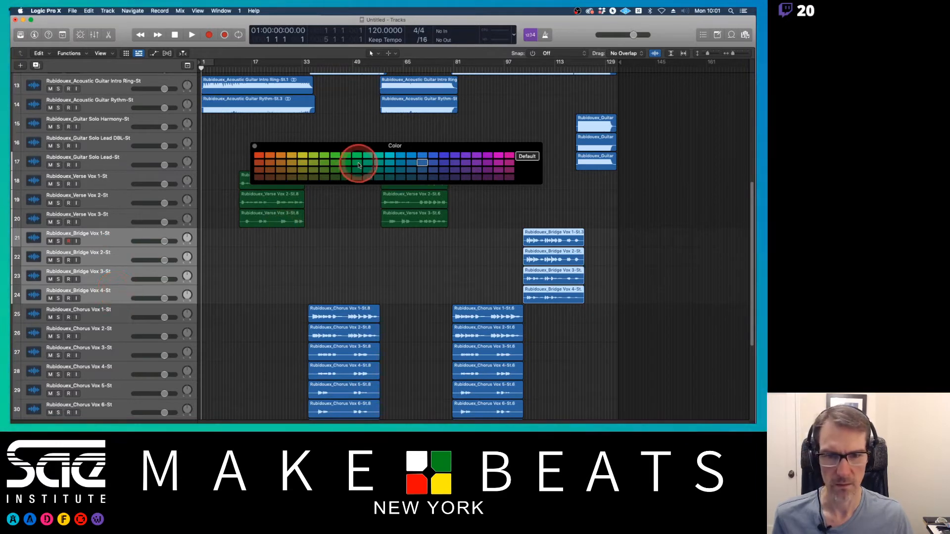
pyautogui.click(357, 163)
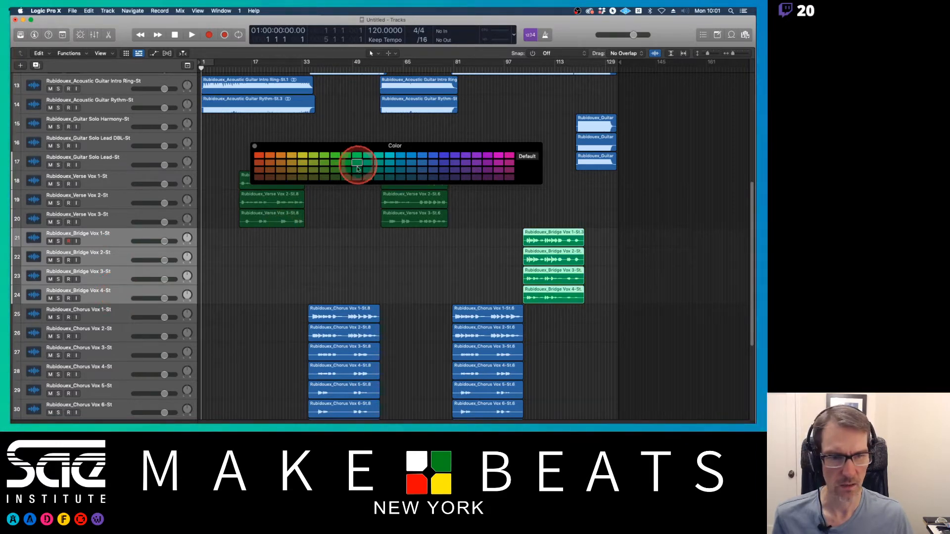
# Step: Select the Chorus Vox 1 to Chorus Vox 12 tracks and color them green
pyautogui.click(121, 314)
pyautogui.scroll(-6, 122, 315)
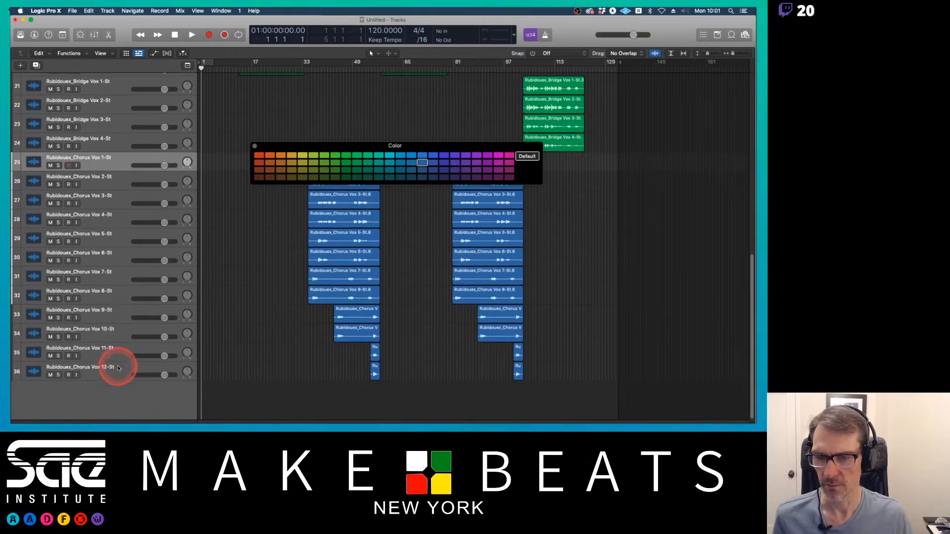
pyautogui.keyDown('shift'); pyautogui.click(118, 368); pyautogui.keyUp('shift')
pyautogui.click(334, 170)
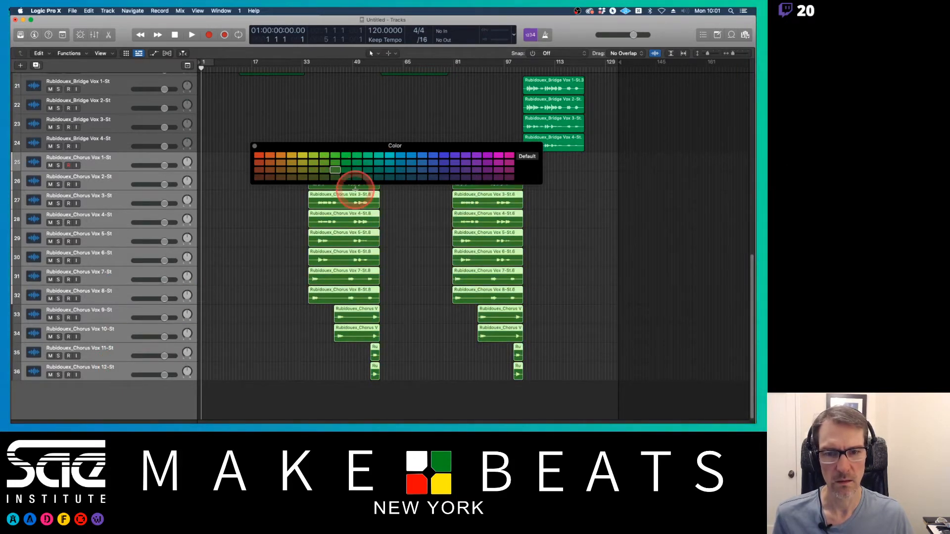
pyautogui.scroll(8, 355, 189)
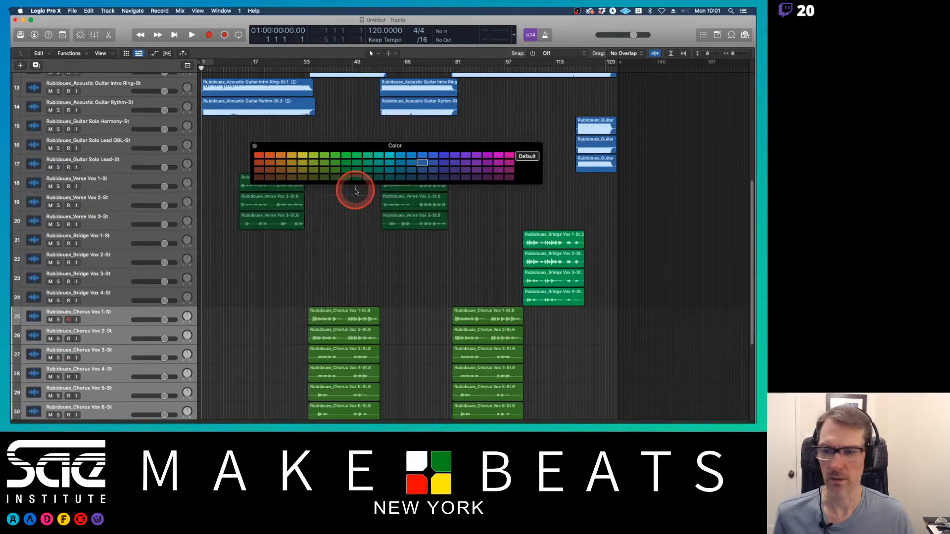
pyautogui.scroll(8, 355, 190)
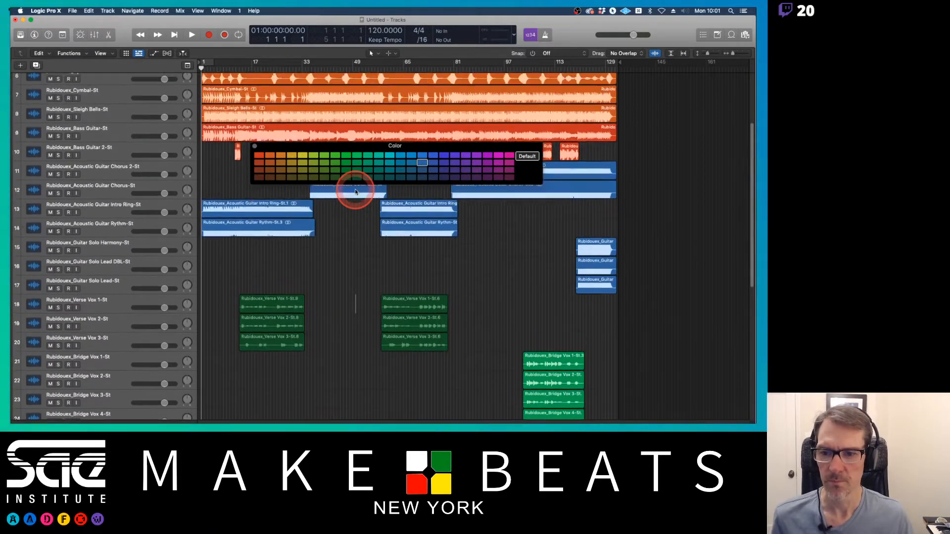
pyautogui.scroll(1, 327, 208)
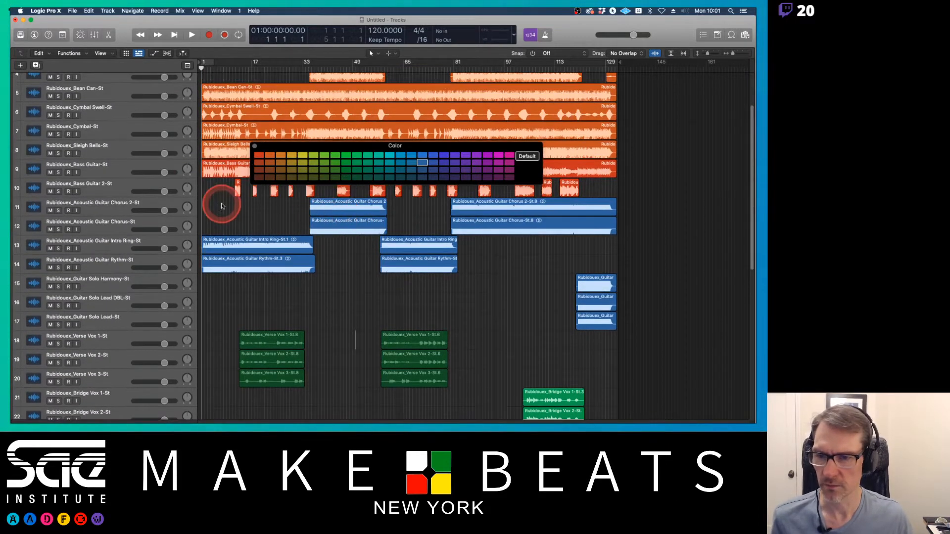
pyautogui.click(118, 211)
pyautogui.keyDown('shift'); pyautogui.click(111, 266); pyautogui.keyUp('shift')
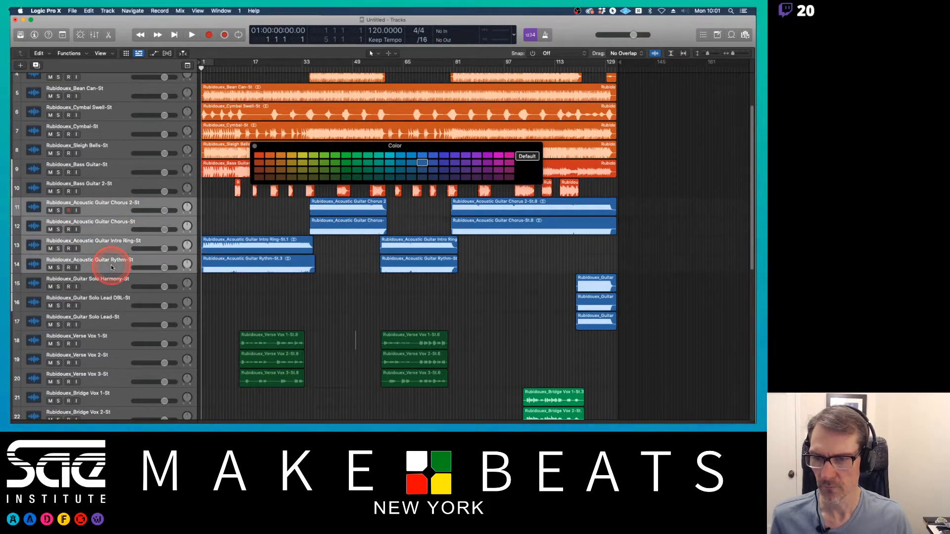
pyautogui.click(320, 192)
pyautogui.click(434, 154)
pyautogui.click(462, 158)
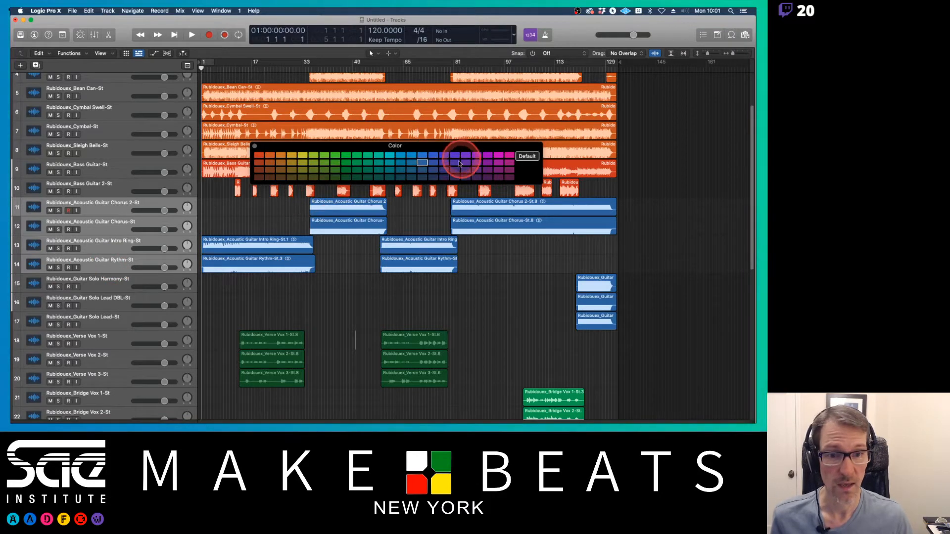
pyautogui.click(432, 163)
pyautogui.click(433, 169)
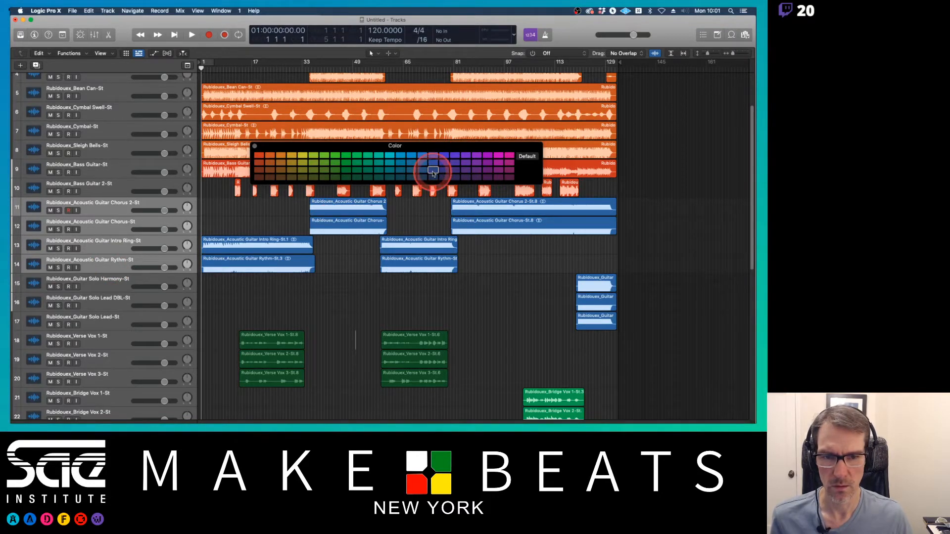
# Step: Select the Guitar Solo Harmony track and color it purple
pyautogui.click(116, 285)
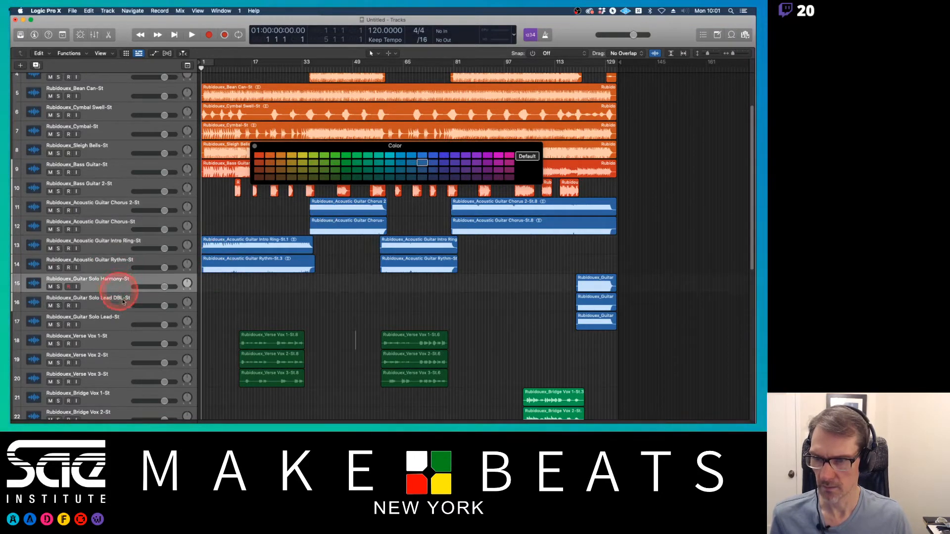
pyautogui.keyDown('shift'); pyautogui.click(123, 328); pyautogui.keyUp('shift')
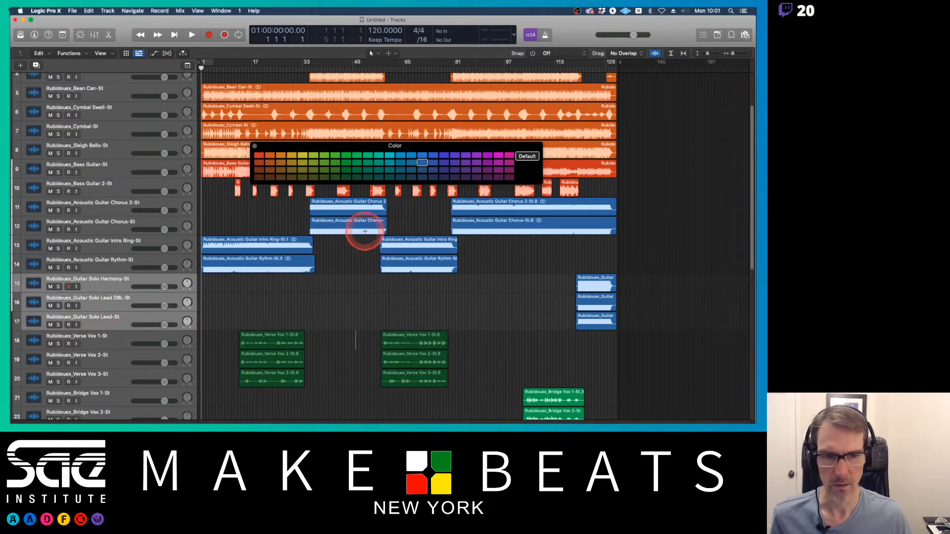
pyautogui.click(444, 177)
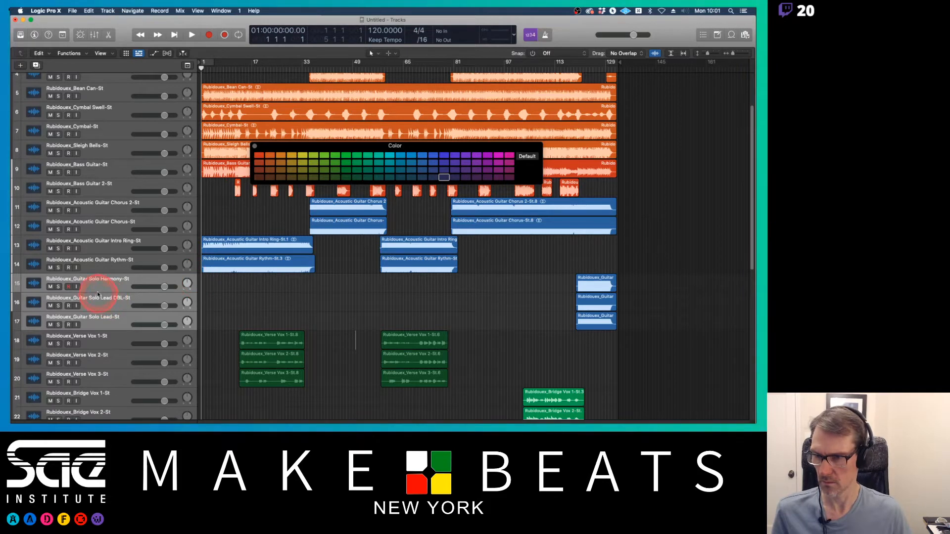
pyautogui.click(98, 290)
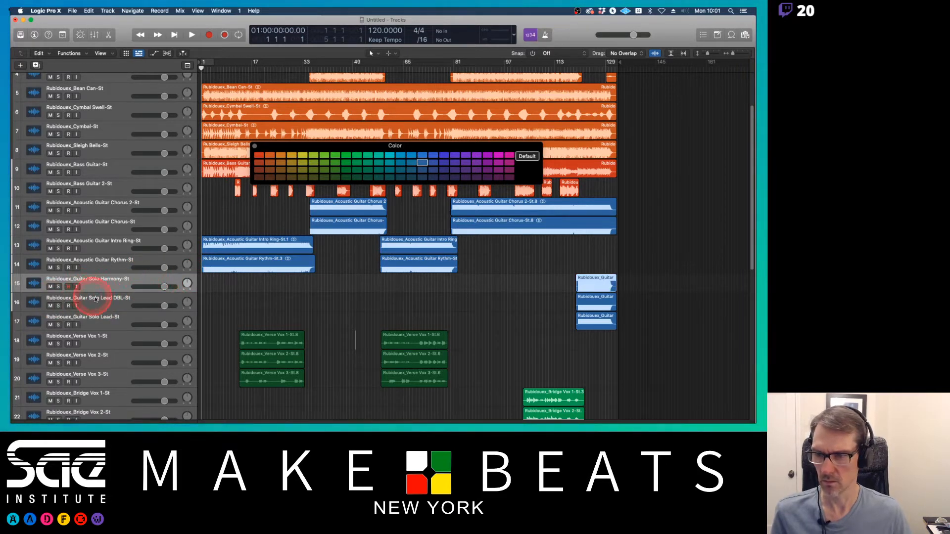
pyautogui.keyDown('shift'); pyautogui.click(96, 299); pyautogui.keyUp('shift')
pyautogui.keyDown('shift'); pyautogui.click(98, 318); pyautogui.keyUp('shift')
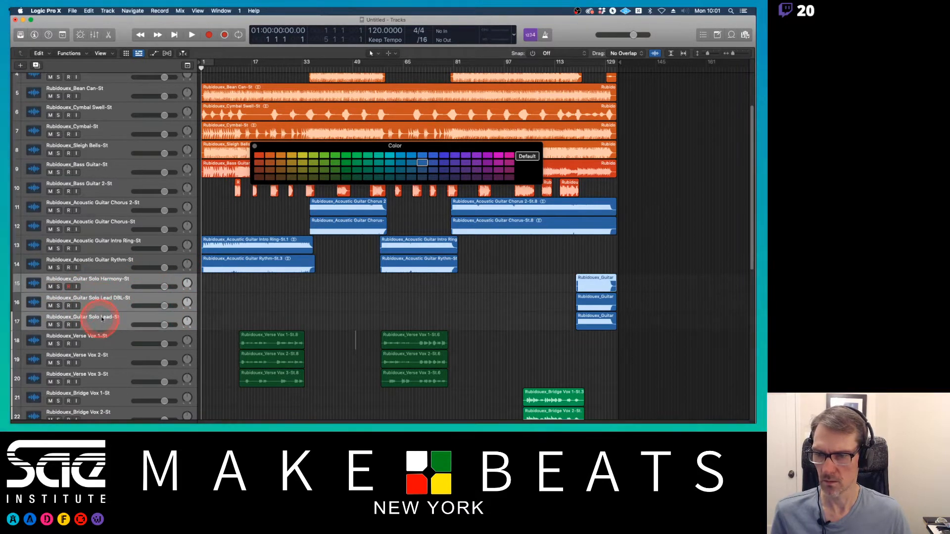
pyautogui.click(445, 170)
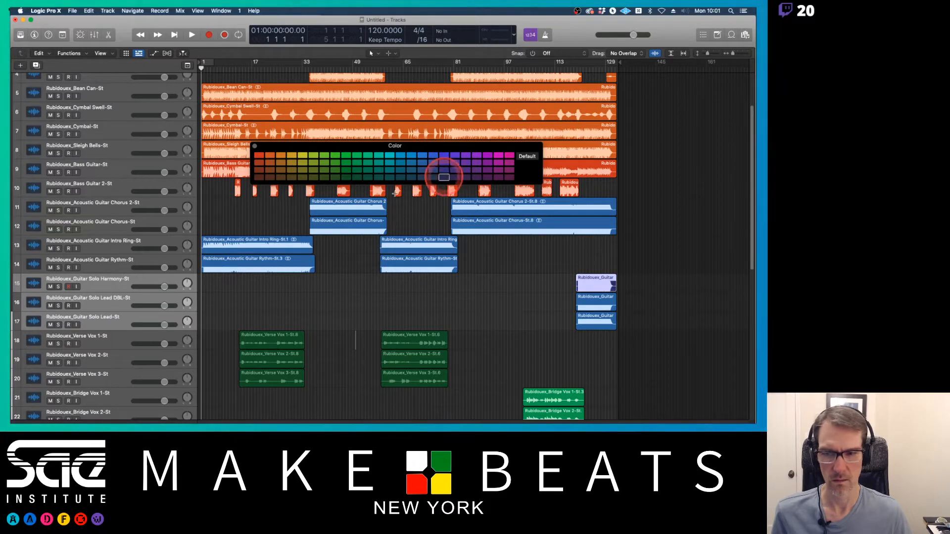
# Step: Color the Guitar Solo Lead DBL and Guitar Solo Lead tracks the same purple
pyautogui.click(108, 300)
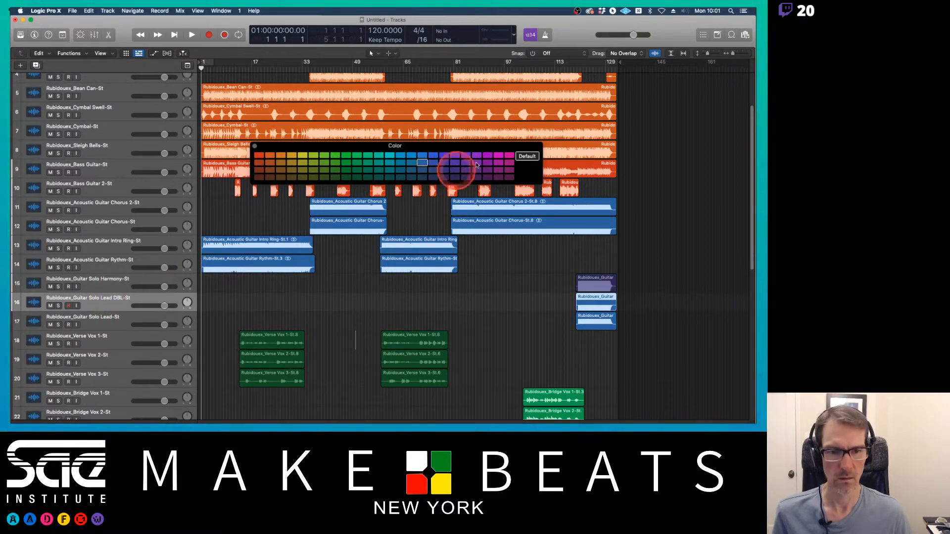
pyautogui.click(455, 170)
pyautogui.click(121, 312)
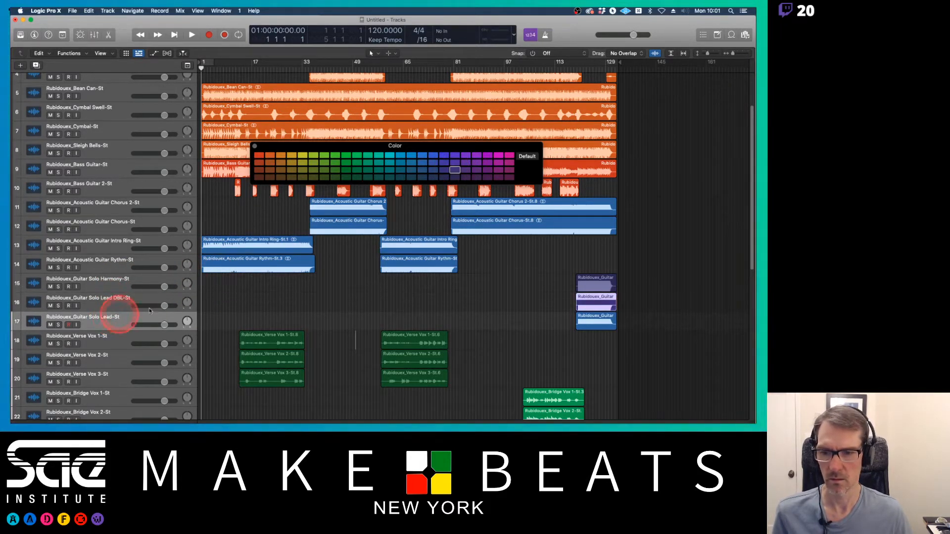
pyautogui.click(453, 175)
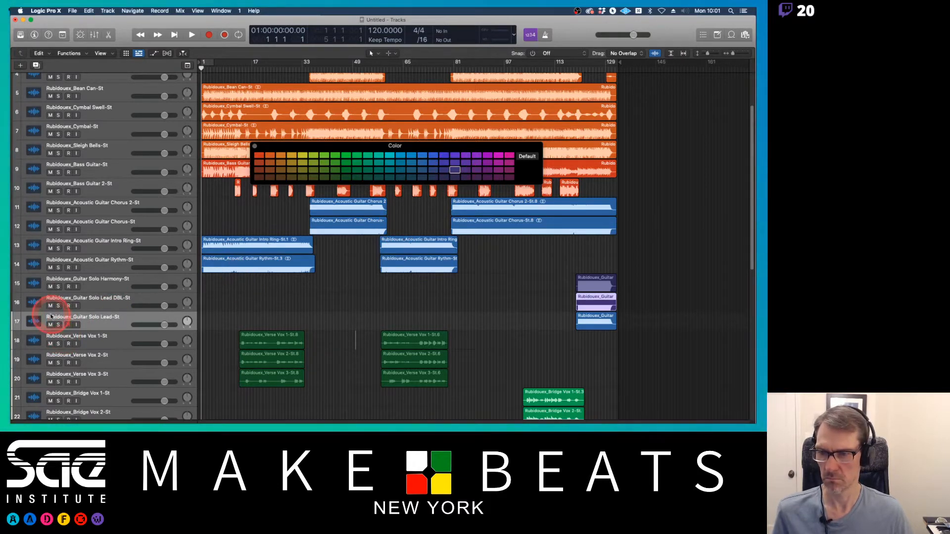
pyautogui.click(236, 321)
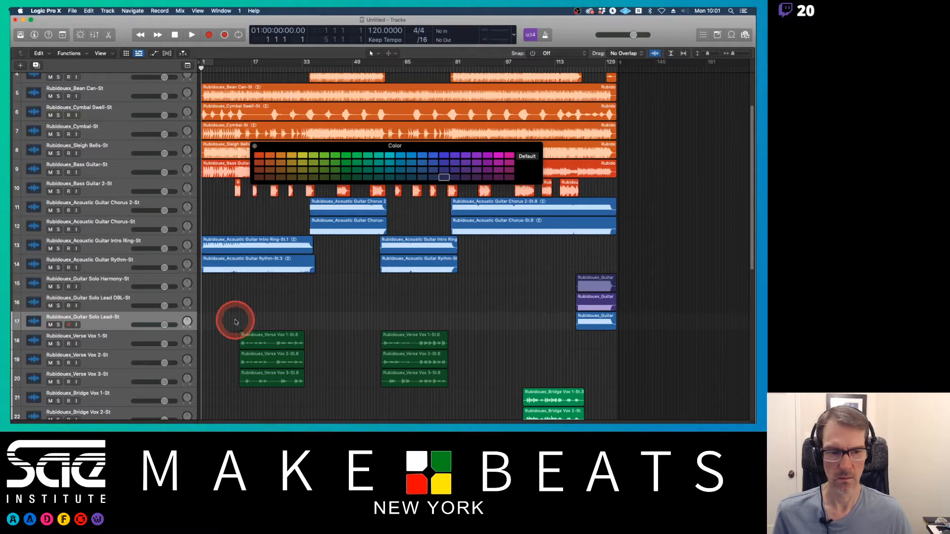
pyautogui.click(111, 324)
pyautogui.click(443, 171)
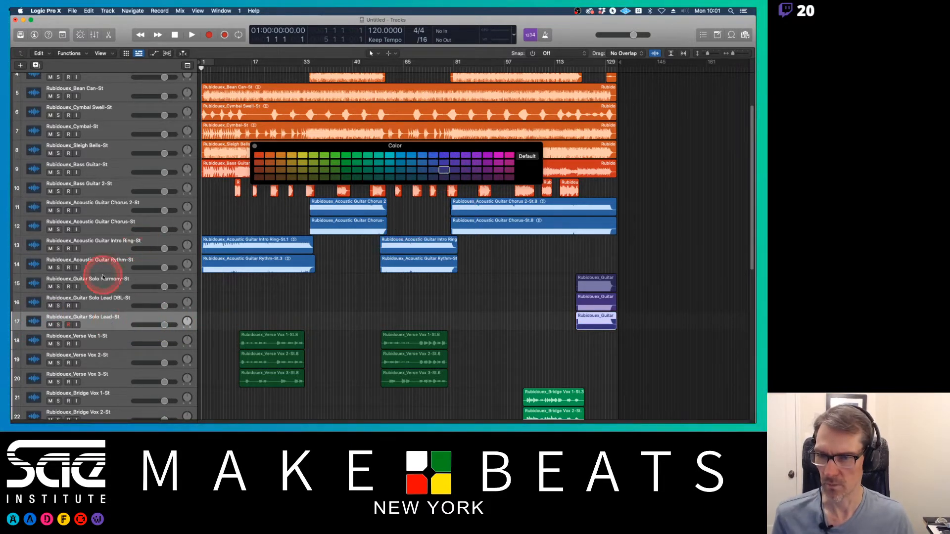
# Step: Color the Acoustic Guitar Chorus 2 track purple
pyautogui.click(97, 209)
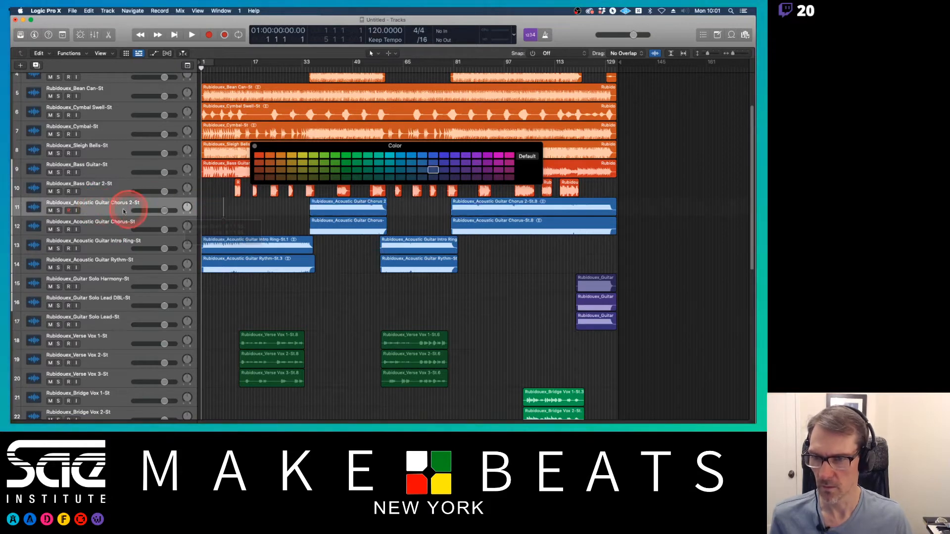
pyautogui.click(102, 213)
pyautogui.keyDown('shift'); pyautogui.click(97, 264); pyautogui.keyUp('shift')
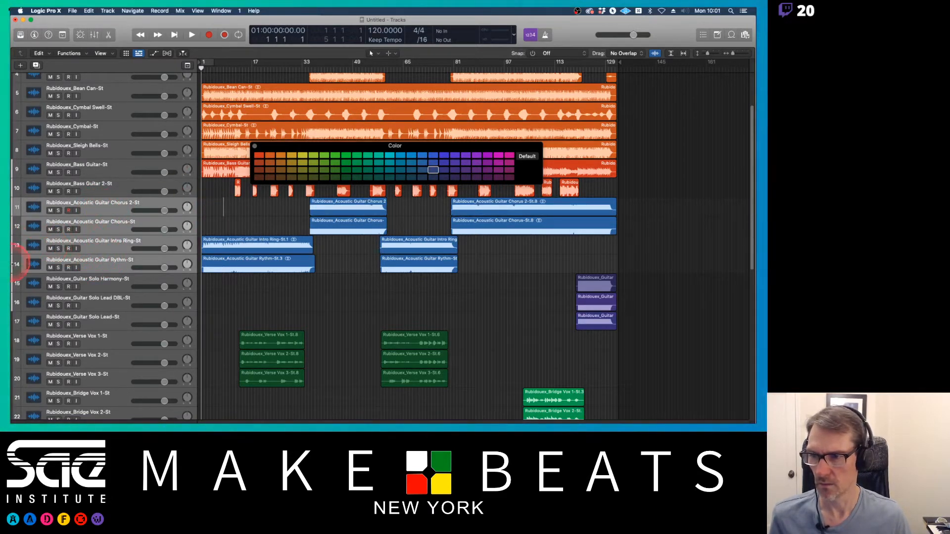
pyautogui.click(70, 212)
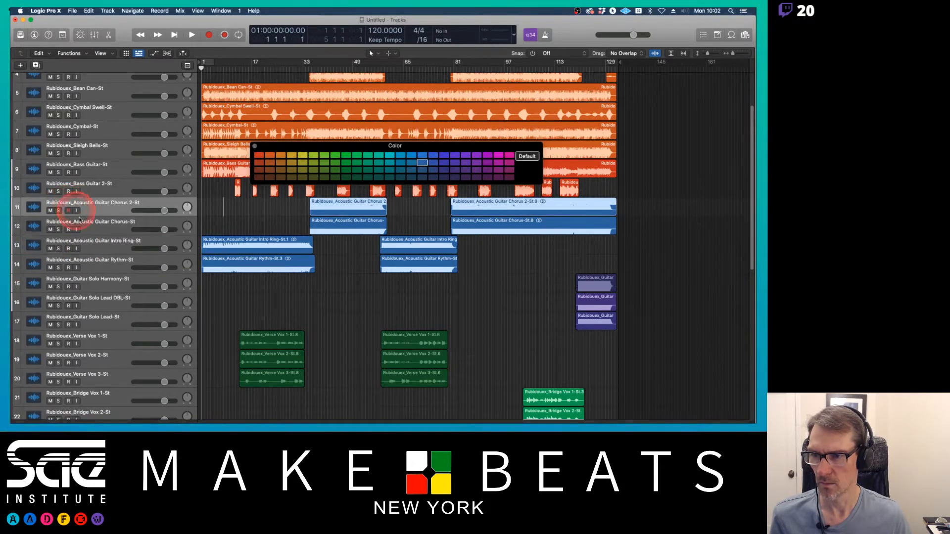
pyautogui.keyDown('shift'); pyautogui.click(83, 260); pyautogui.keyUp('shift')
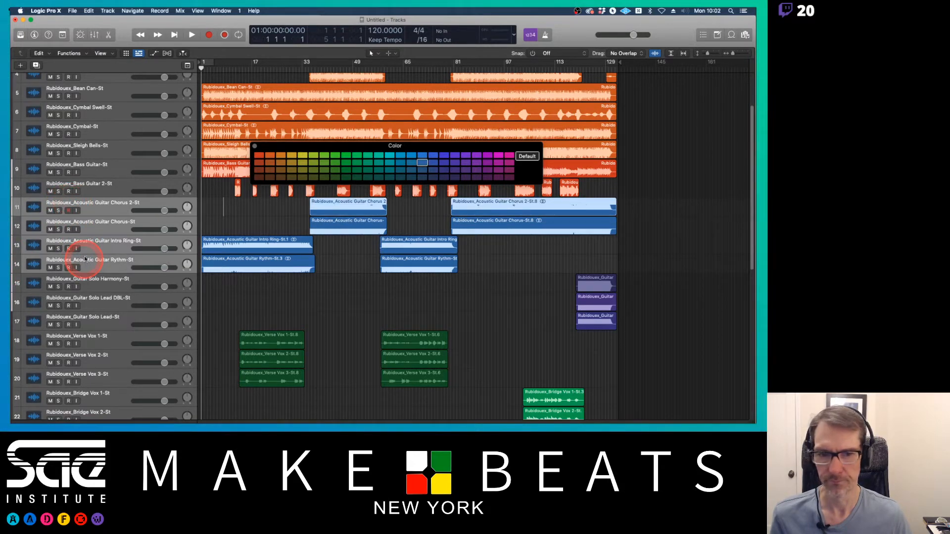
pyautogui.click(444, 171)
# Step: Color the four Acoustic Guitar tracks (Chorus, Chorus 2, Intro Ring, Rythm) violet-blue one by one
pyautogui.click(402, 221)
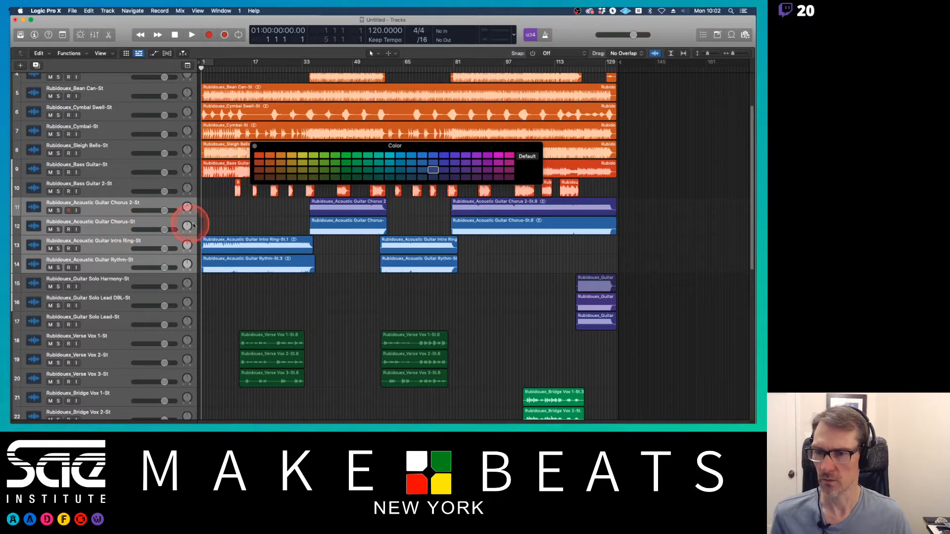
pyautogui.click(68, 226)
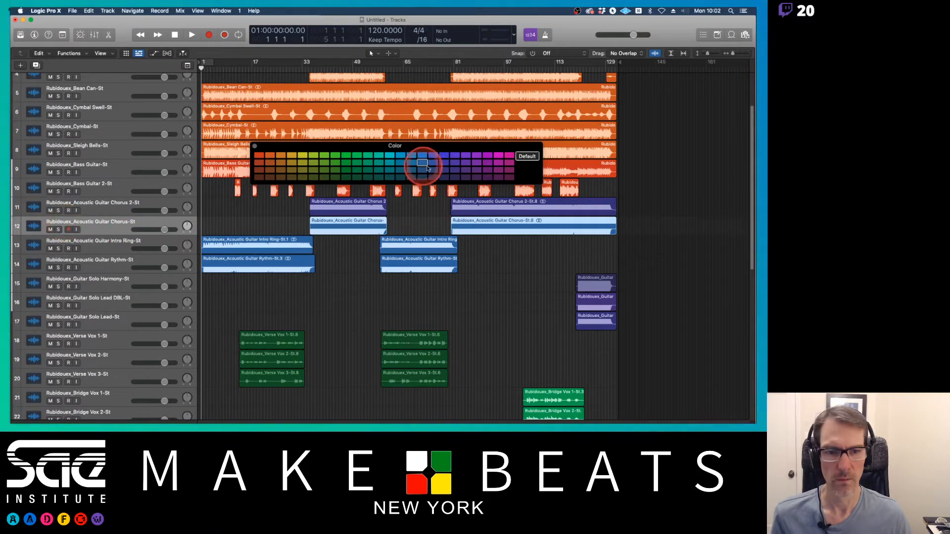
pyautogui.click(444, 155)
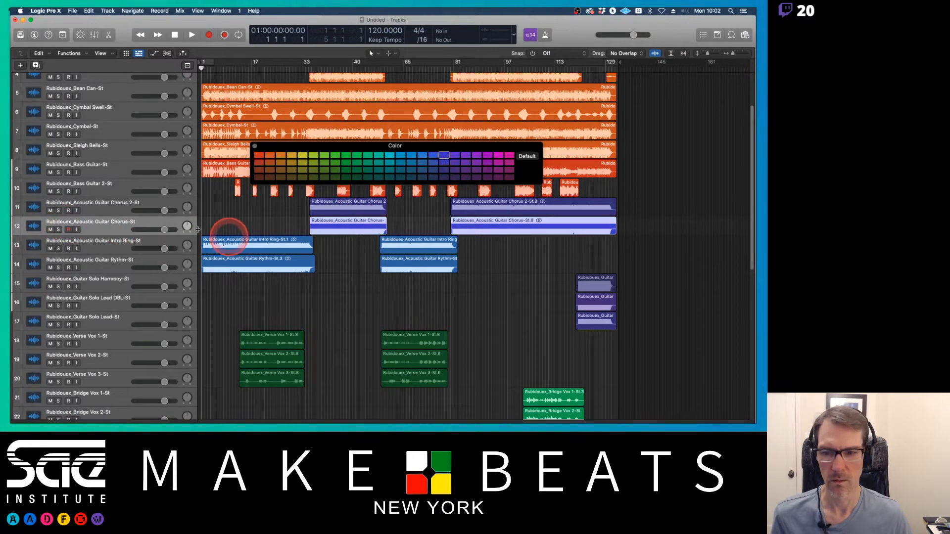
pyautogui.click(109, 202)
pyautogui.click(443, 156)
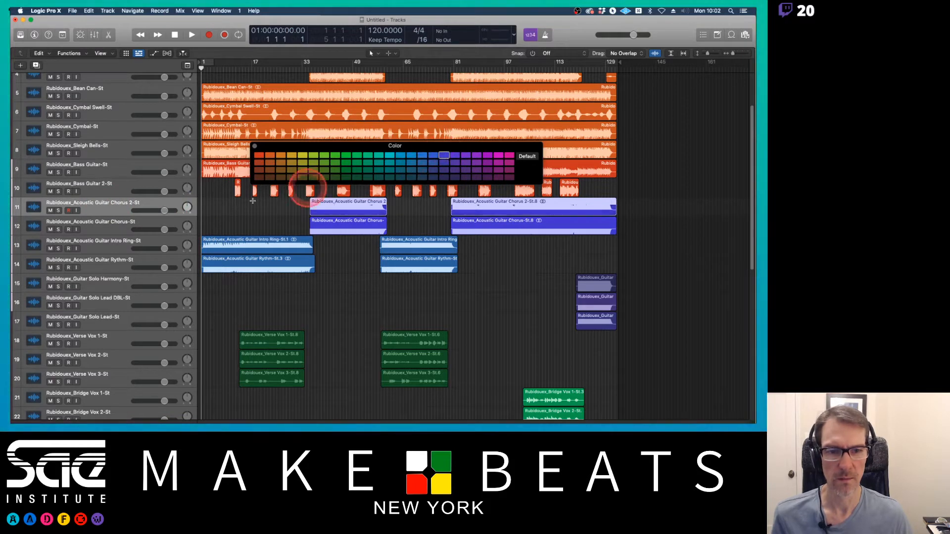
pyautogui.click(102, 246)
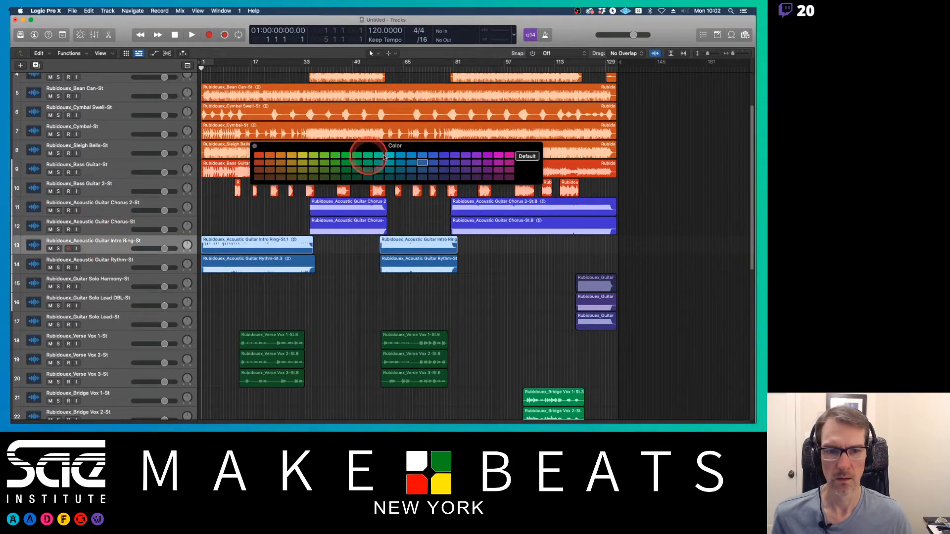
pyautogui.click(444, 155)
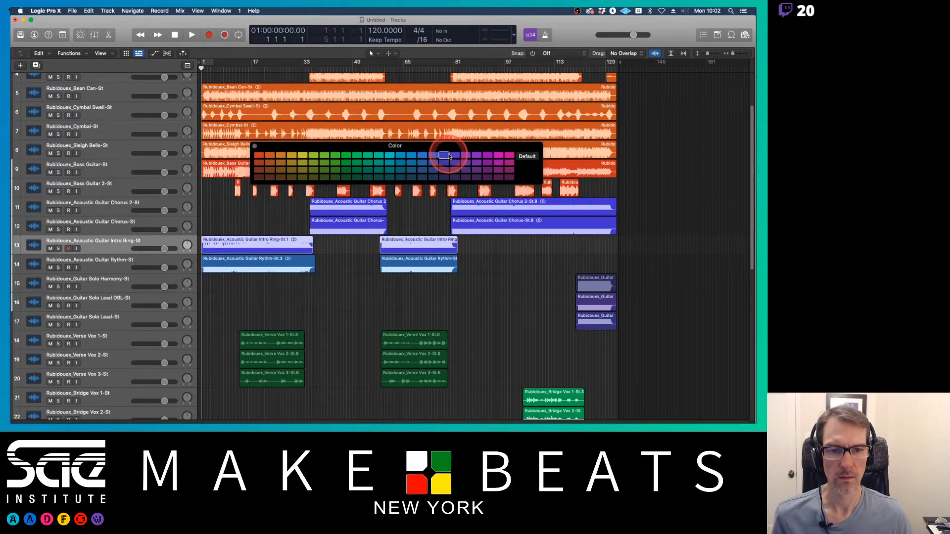
pyautogui.click(113, 262)
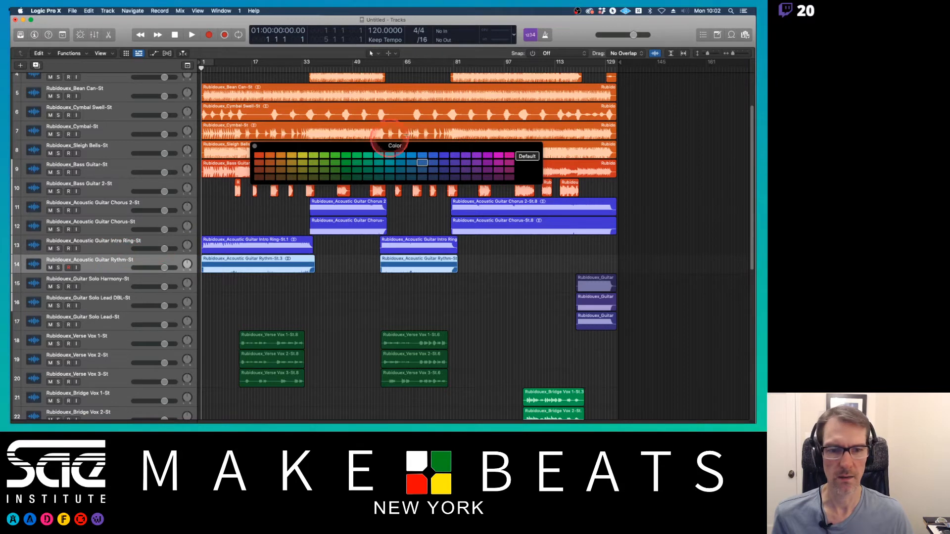
pyautogui.click(444, 155)
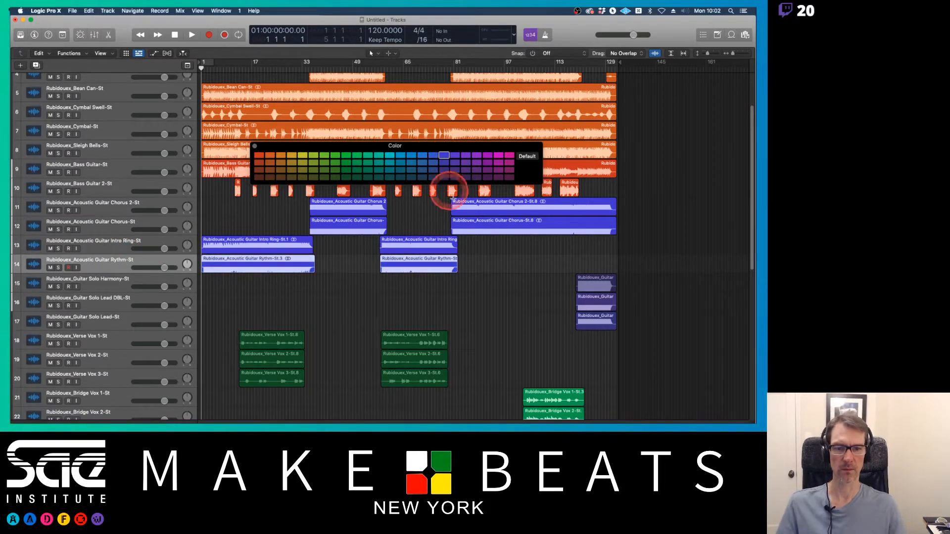
pyautogui.click(473, 243)
pyautogui.scroll(-5, 554, 292)
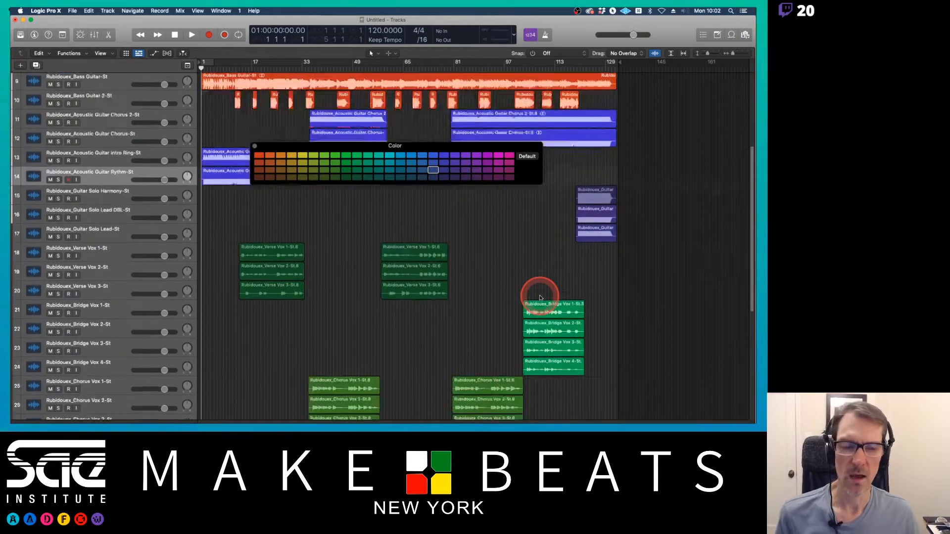
pyautogui.scroll(8, 540, 298)
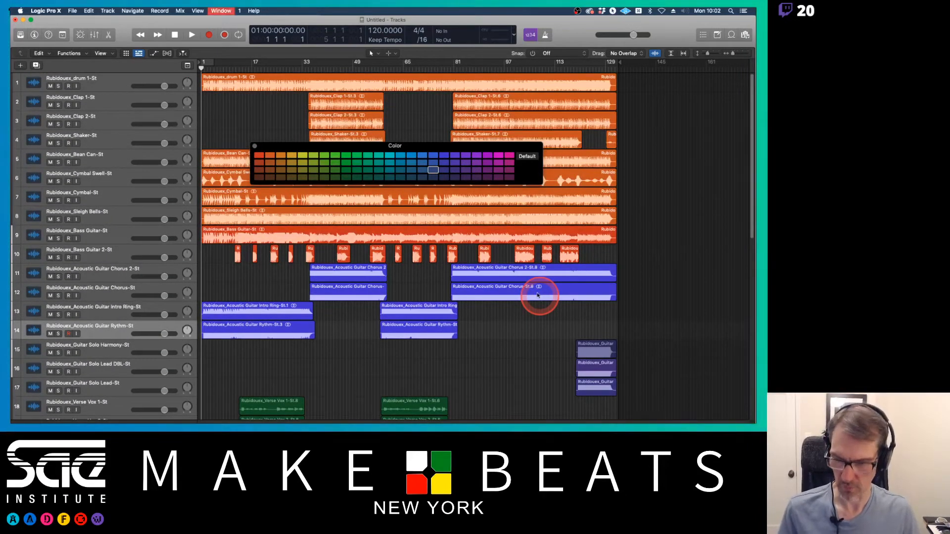
# Step: Close the color palette while briefly opening and resizing the Mixer window
pyautogui.press('x')
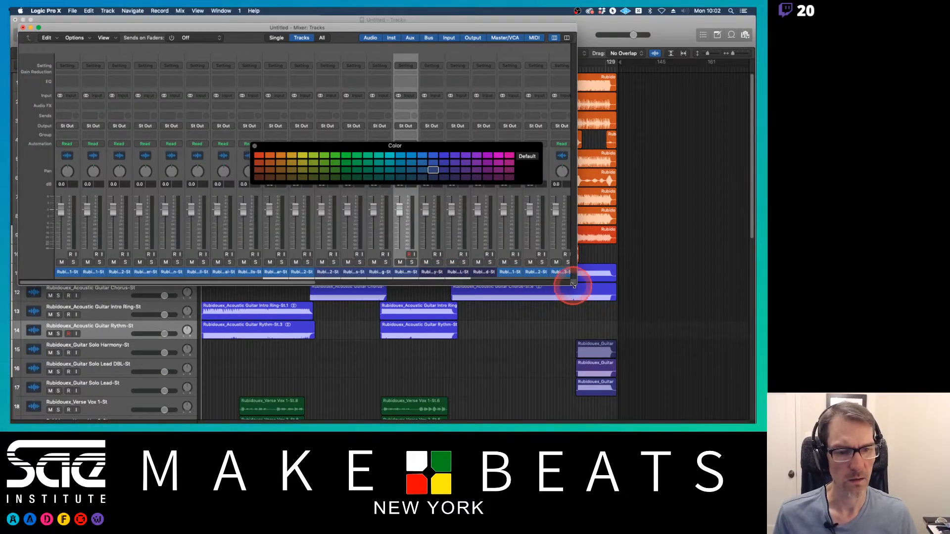
pyautogui.moveTo(573, 286); pyautogui.dragTo(623, 309)
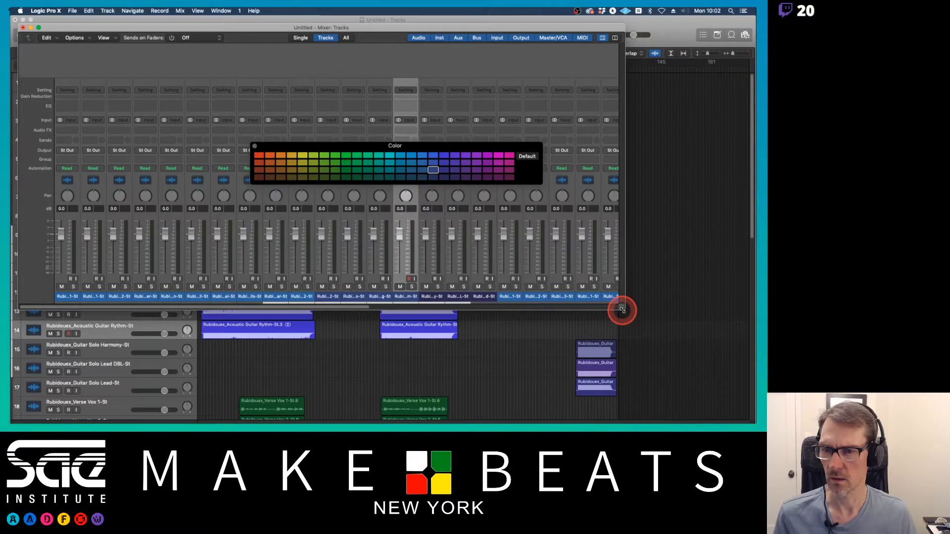
pyautogui.click(255, 147)
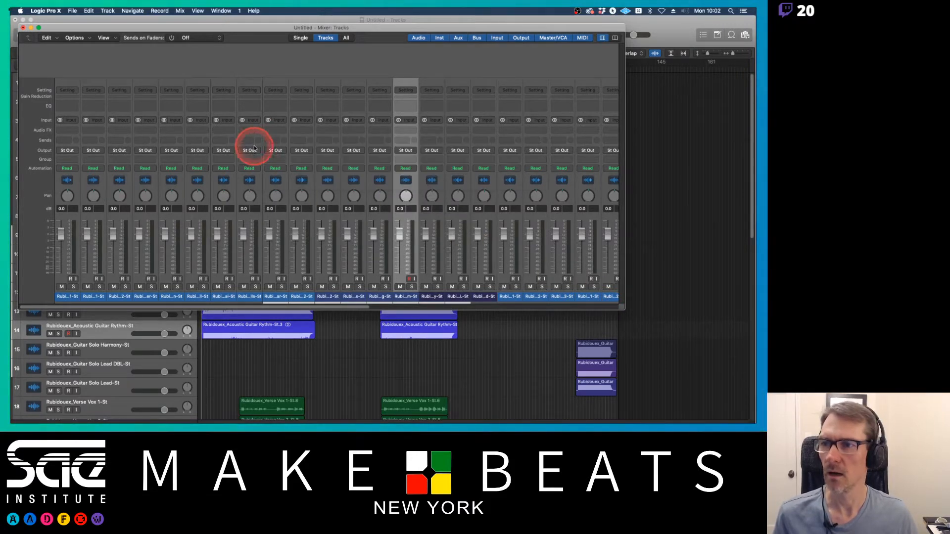
pyautogui.press('super+w')
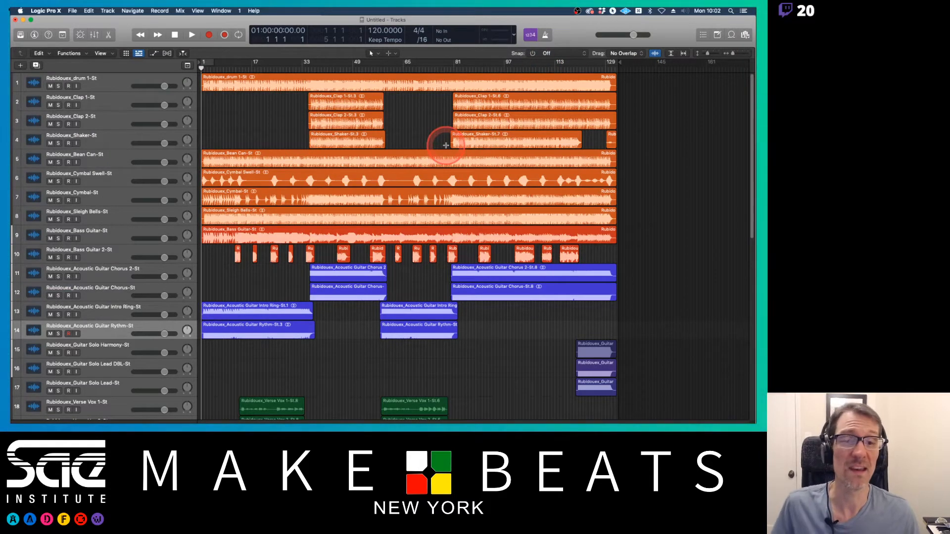
# Step: Narrow the Logic window and place the Twitch chat window beside it
pyautogui.moveTo(755, 171); pyautogui.dragTo(599, 171)
pyautogui.click(684, 318)
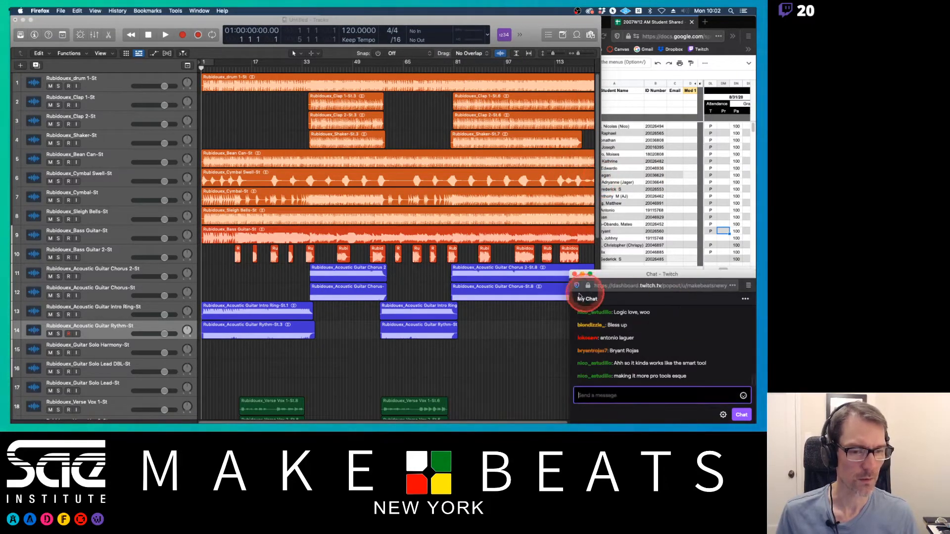
pyautogui.moveTo(567, 295); pyautogui.dragTo(641, 308)
pyautogui.scroll(-10, 597, 307)
pyautogui.scroll(10, 606, 259)
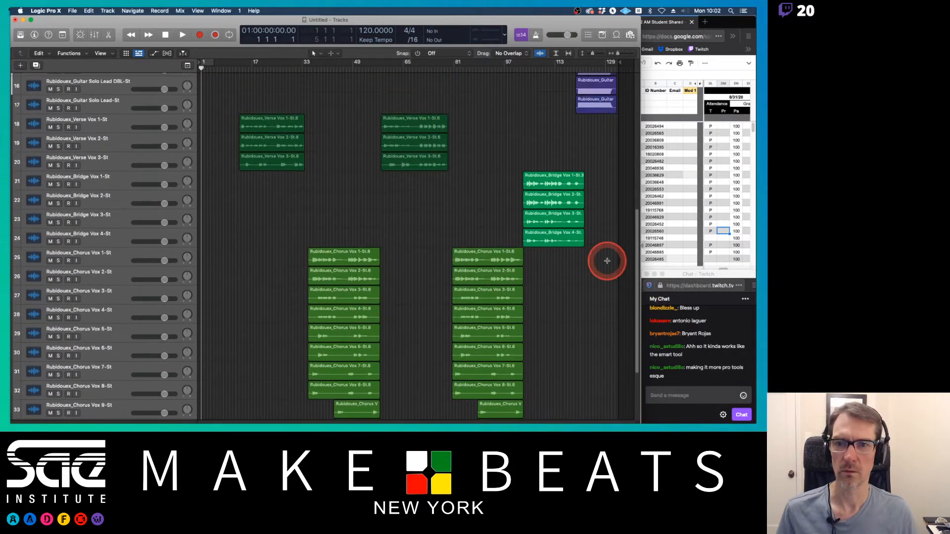
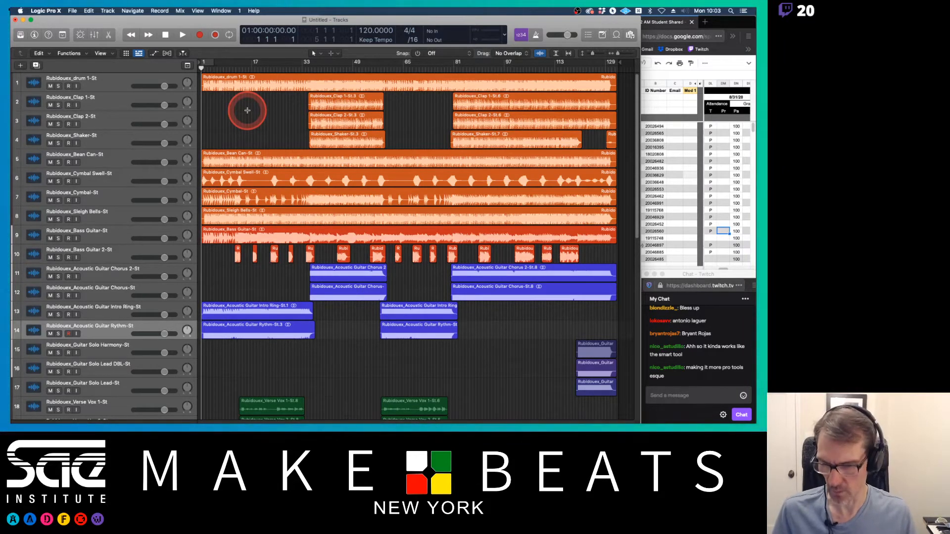
pyautogui.press('x')
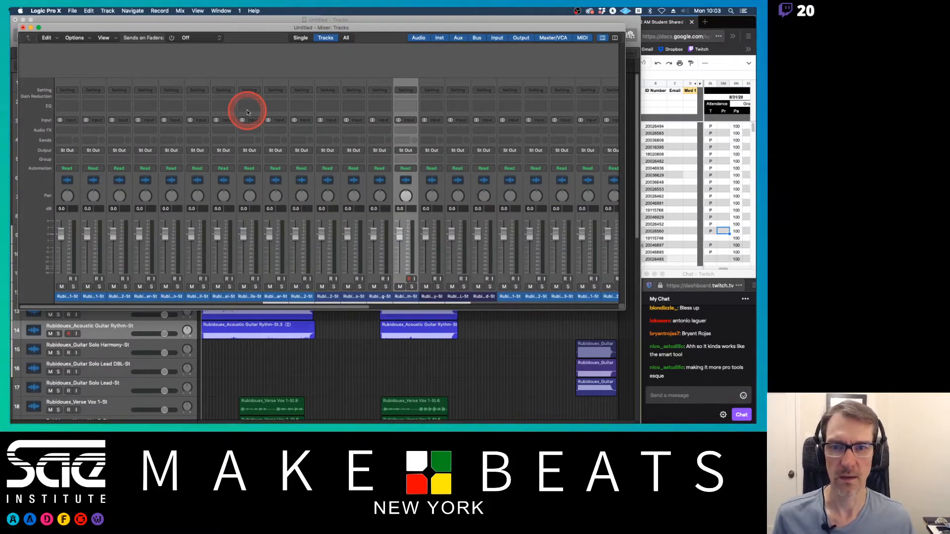
pyautogui.press('x')
pyautogui.press('x')
pyautogui.press('x')
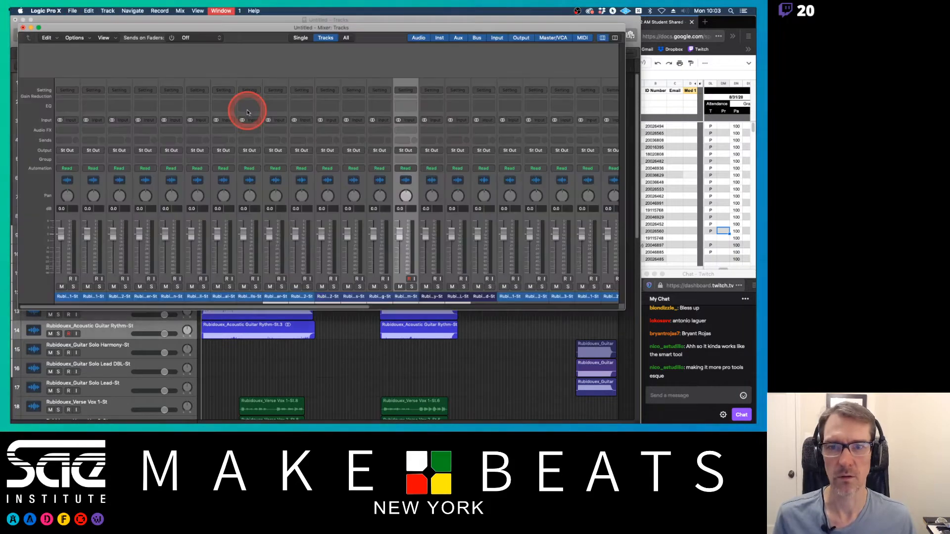
pyautogui.press('x')
pyautogui.press('x')
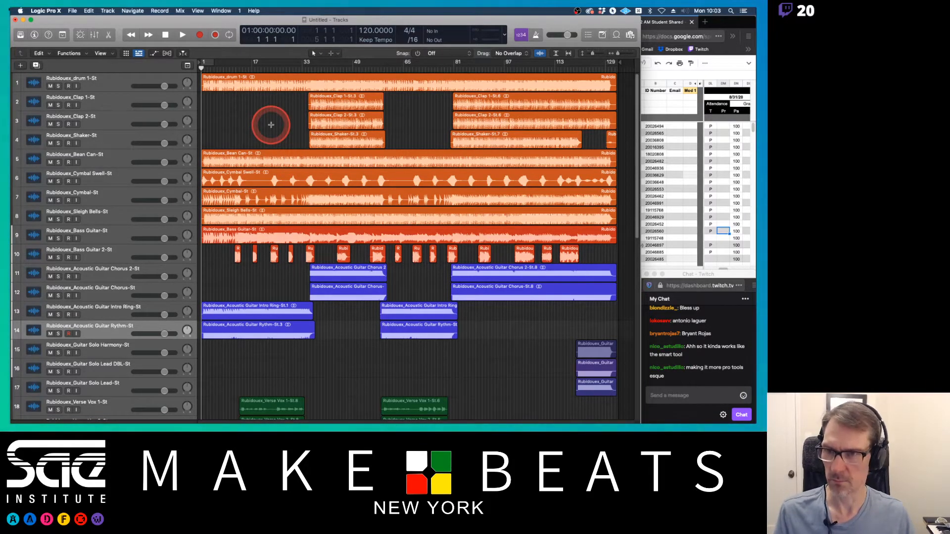
# Step: Open the Mixer and start playback of the song
pyautogui.press('x')
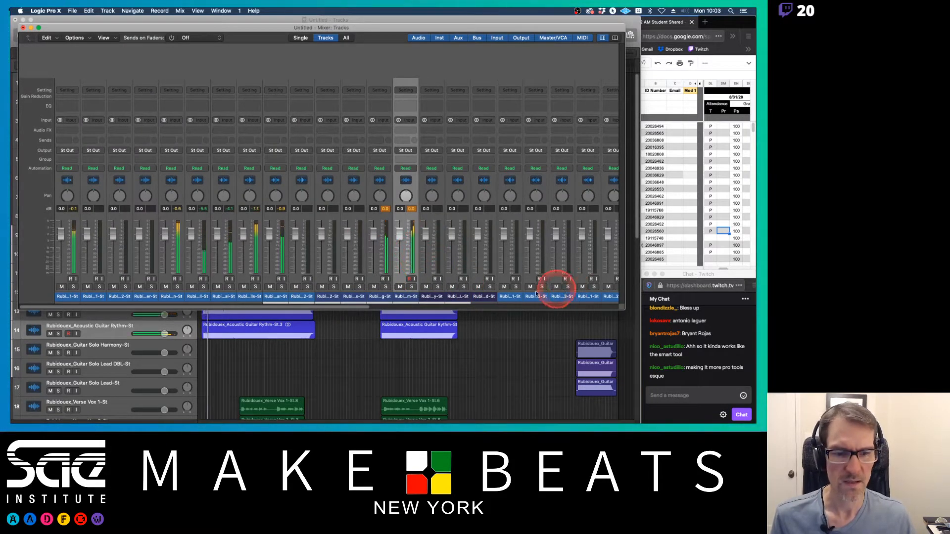
pyautogui.press('space')
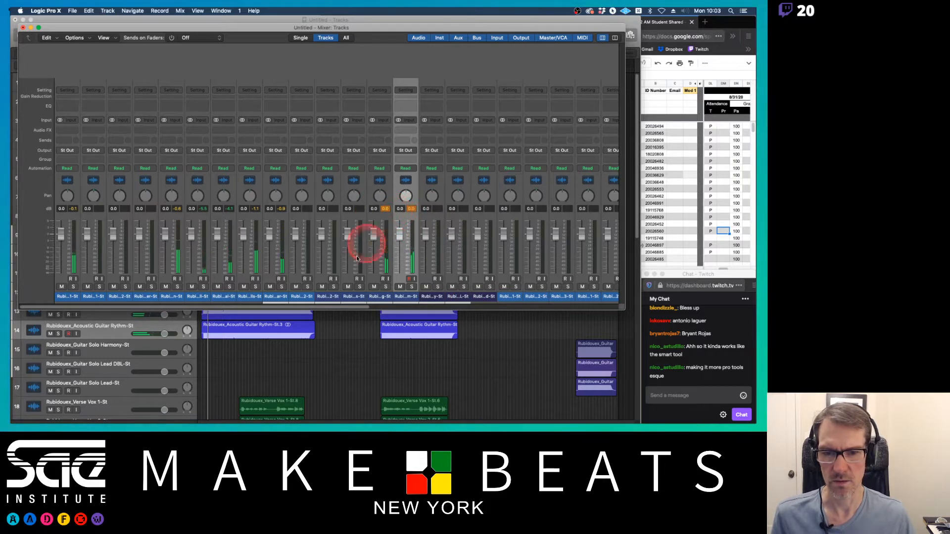
# Step: Scroll the Mixer to the Stereo Out channel strip and show its output track
pyautogui.click(449, 308)
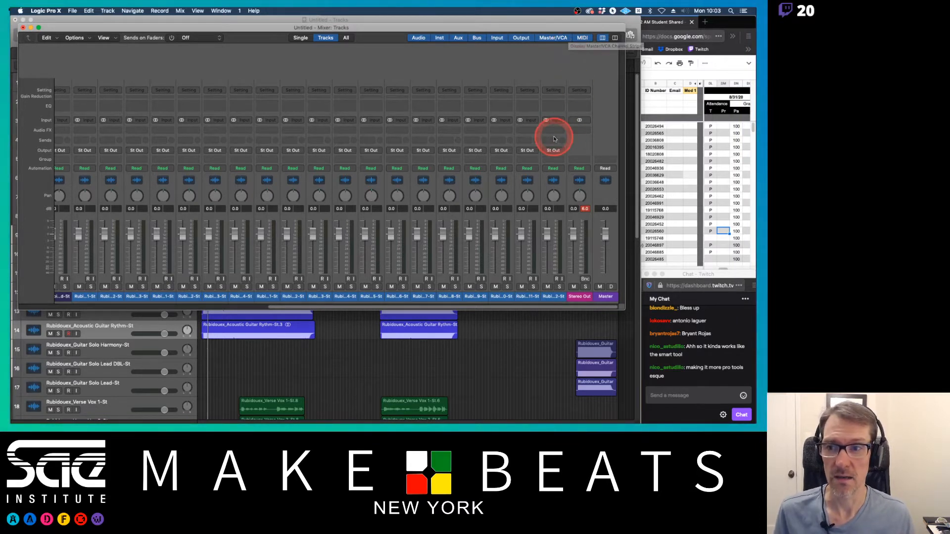
pyautogui.hscroll(-10, 554, 138)
pyautogui.hscroll(10, 554, 138)
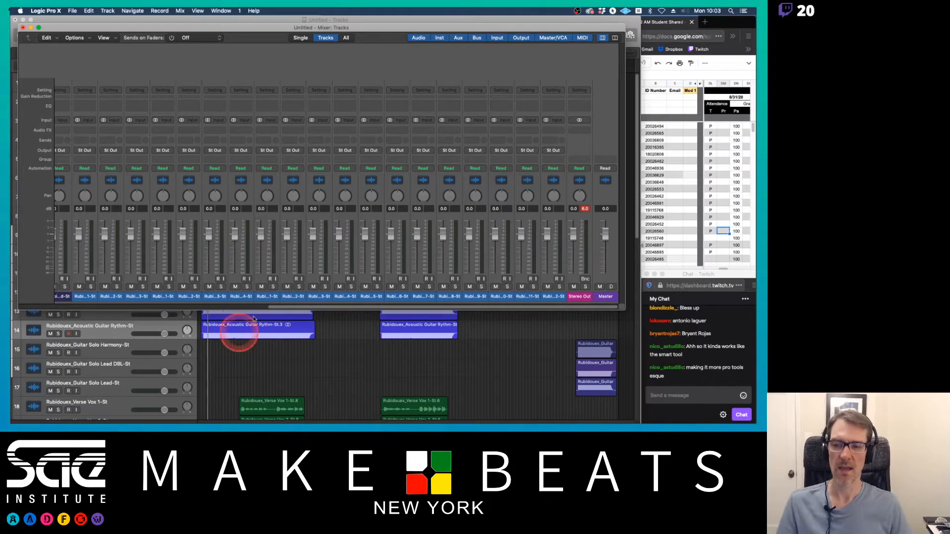
pyautogui.rightClick(580, 298)
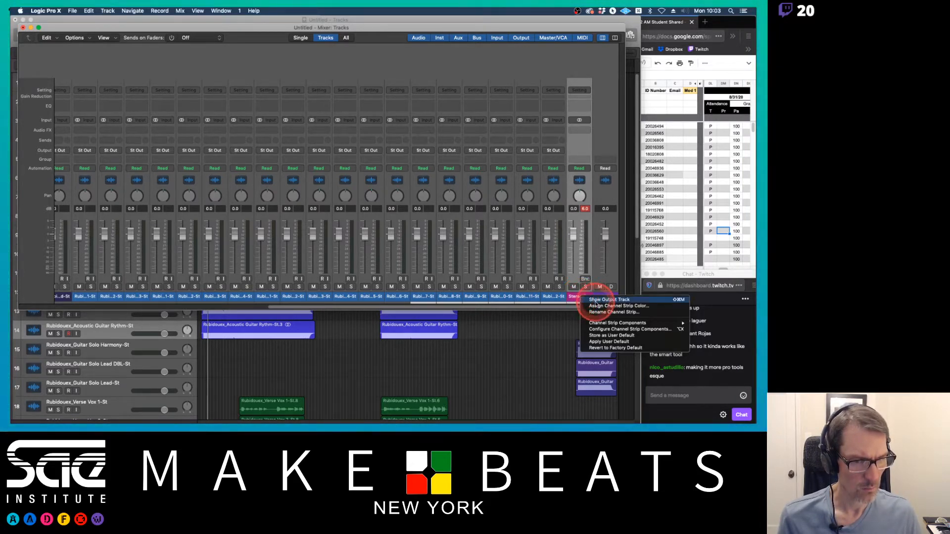
pyautogui.click(597, 301)
# Step: Close the Mixer and inspect the Stereo Out track at the bottom of the track list
pyautogui.scroll(-6, 555, 357)
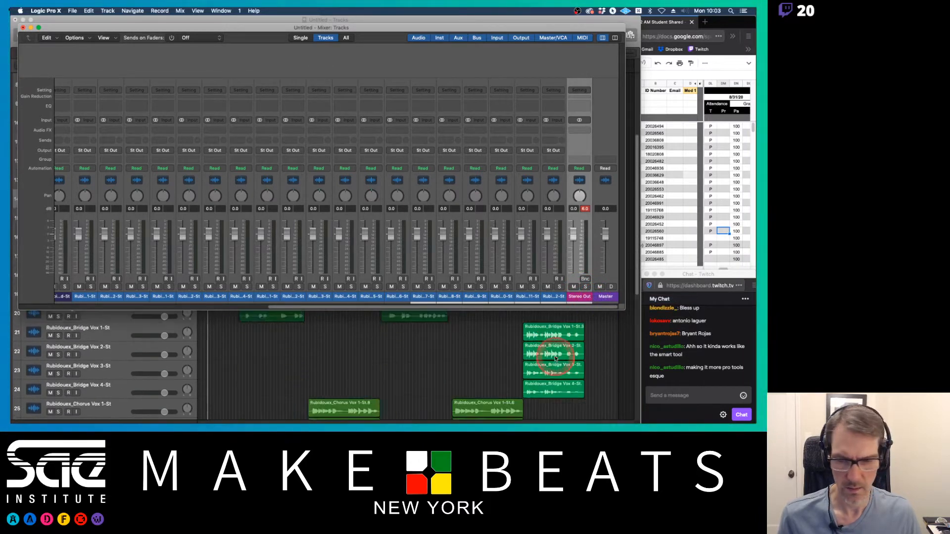
pyautogui.scroll(-8, 555, 357)
pyautogui.press('x')
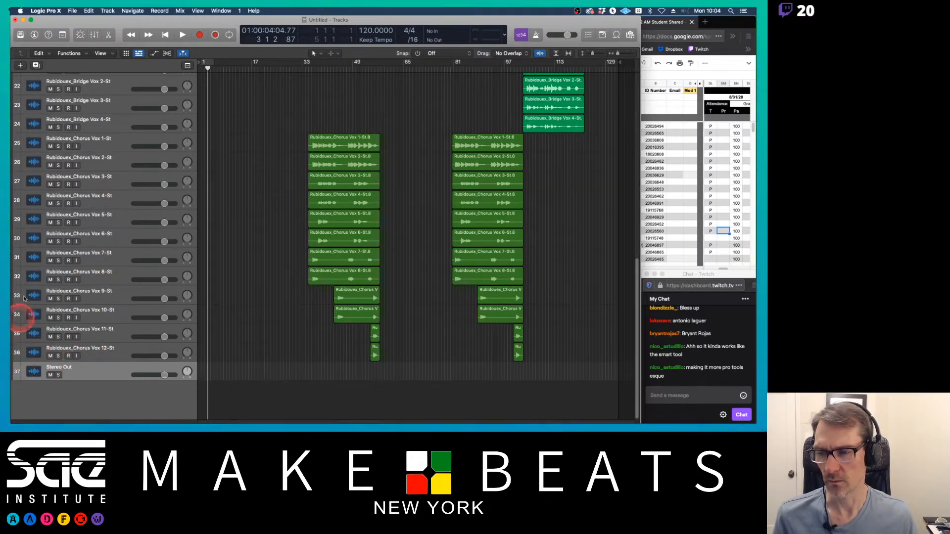
pyautogui.click(92, 330)
pyautogui.moveTo(92, 330)
pyautogui.mouseDown()
pyautogui.moveTo(91, 371)
pyautogui.moveTo(82, 332)
pyautogui.mouseUp()
pyautogui.click(89, 370)
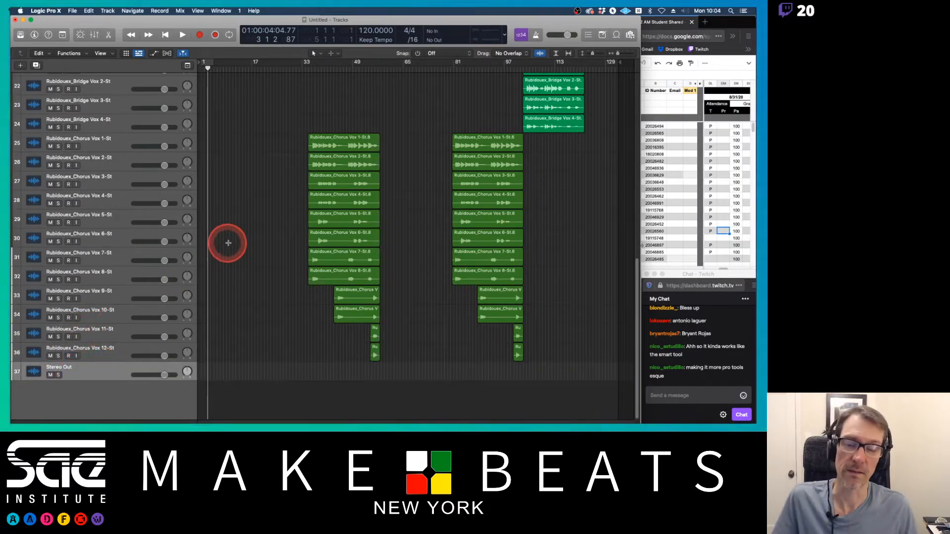
pyautogui.scroll(10, 233, 244)
pyautogui.scroll(4, 230, 246)
pyautogui.press('x')
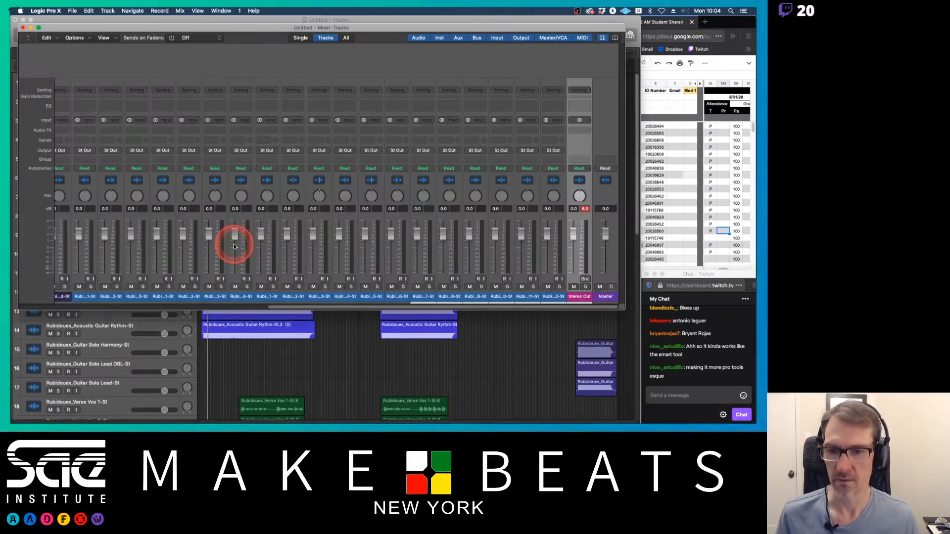
pyautogui.press('x')
pyautogui.hotkey('ctrl', 'Up')
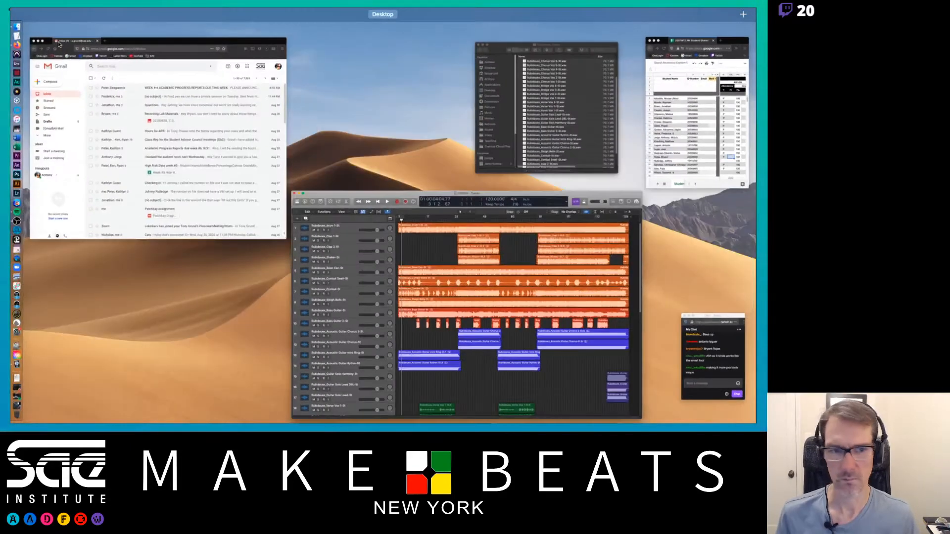
pyautogui.hotkey('ctrl', 'Up')
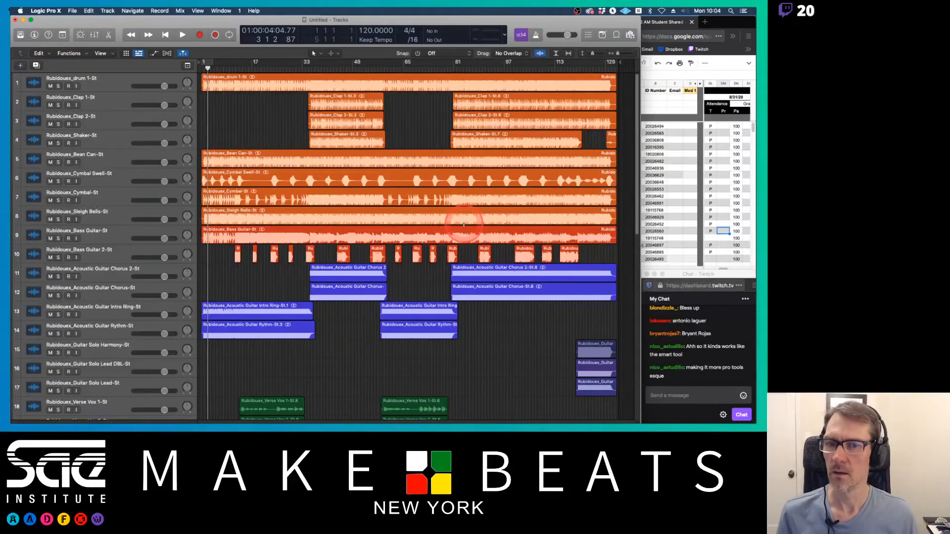
# Step: Select all tracks from the drum track through Chorus Vox 12 and lower their volume faders together by about 5 dB
pyautogui.click(96, 78)
pyautogui.scroll(-15, 99, 357)
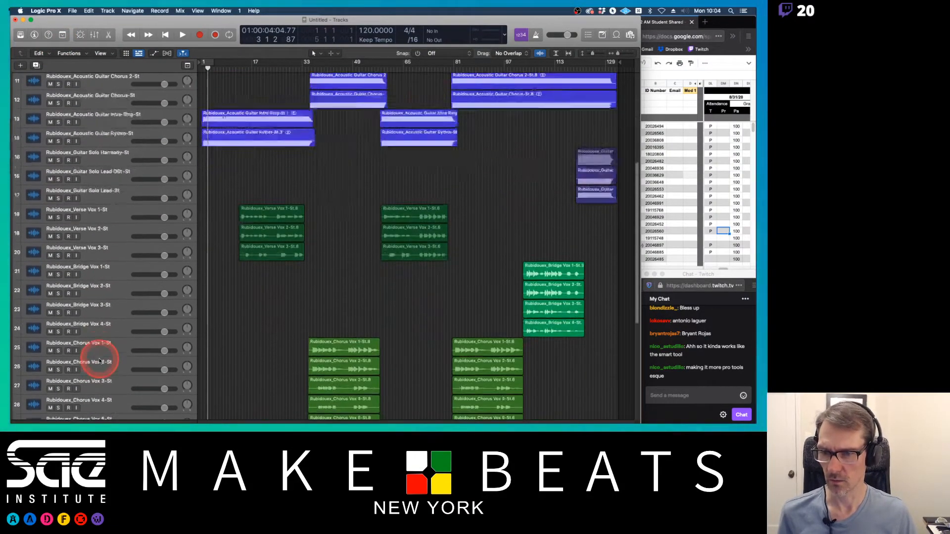
pyautogui.keyDown('shift'); pyautogui.click(96, 353); pyautogui.keyUp('shift')
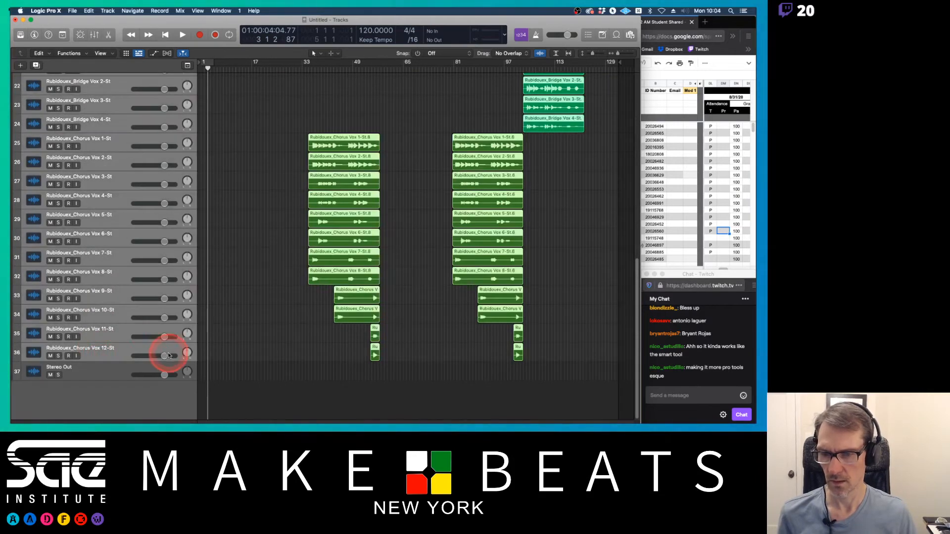
pyautogui.moveTo(164, 355); pyautogui.dragTo(155, 355)
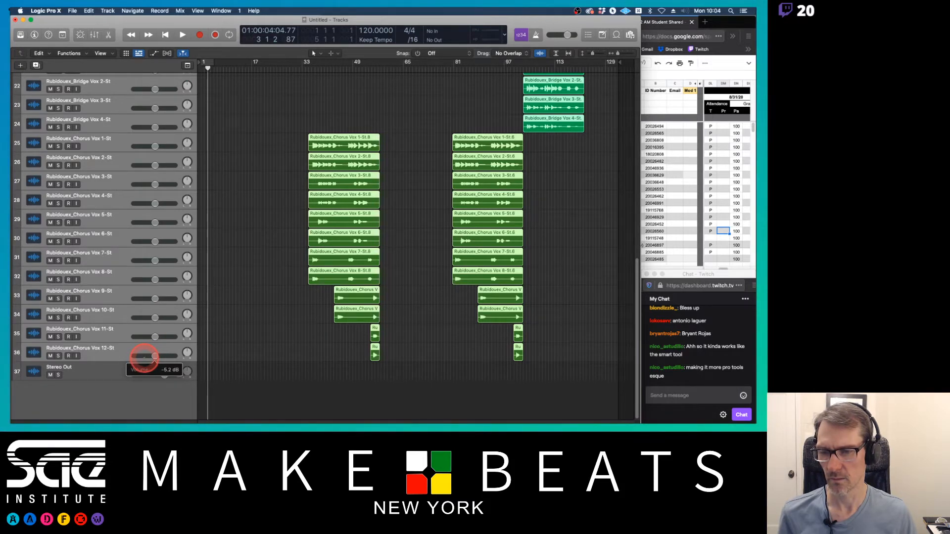
pyautogui.moveTo(144, 356); pyautogui.dragTo(146, 357)
# Step: Play the song and pull the selected channels' faders down to about -10 dB in the Mixer, resetting the Stereo Out clip indicator
pyautogui.press('space')
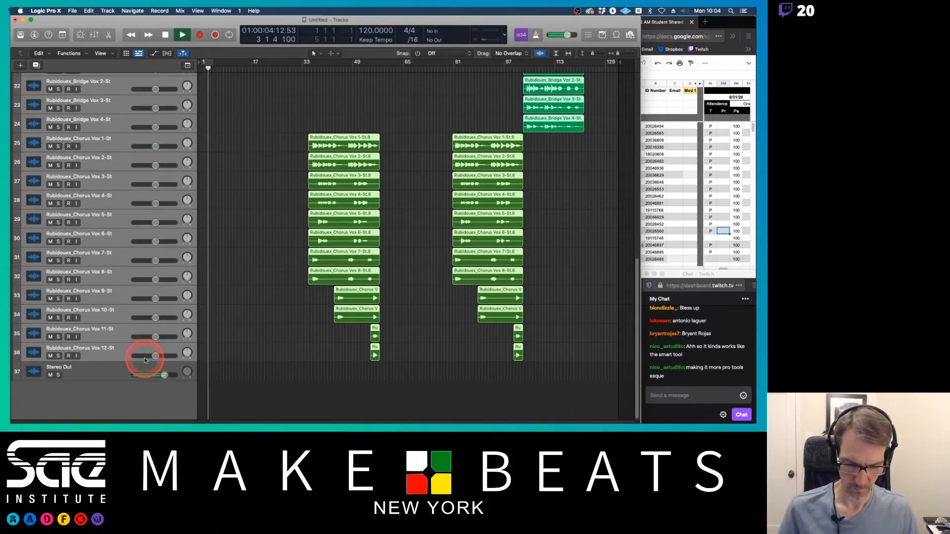
pyautogui.press('x')
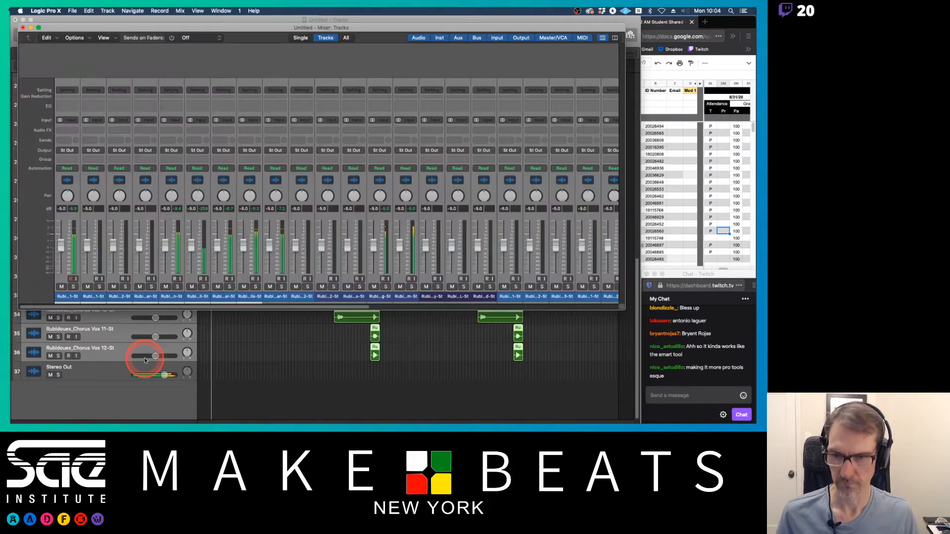
pyautogui.hscroll(10, 546, 231)
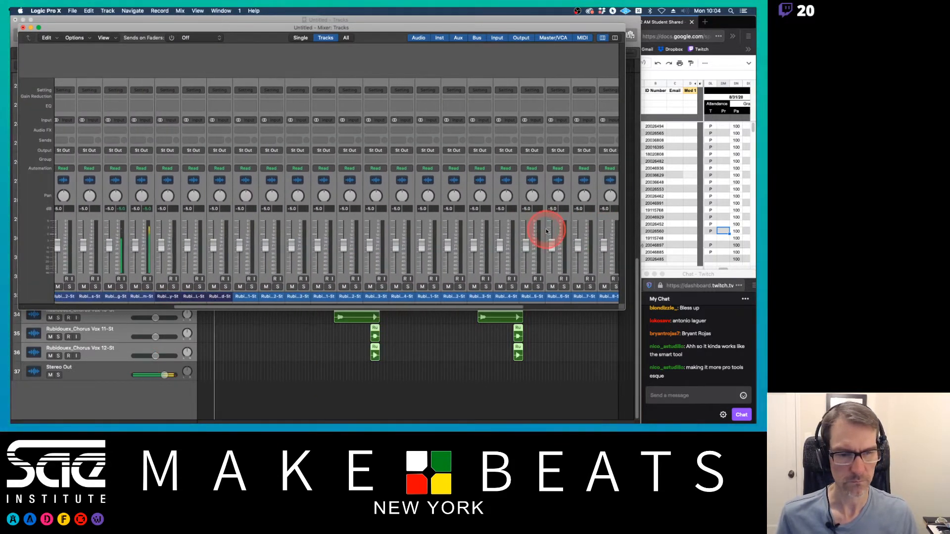
pyautogui.click(584, 210)
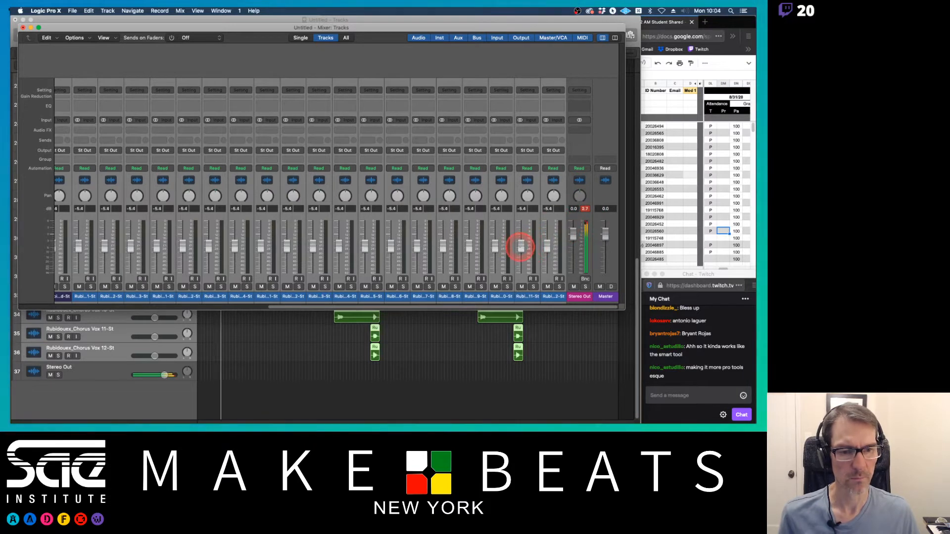
pyautogui.moveTo(521, 248); pyautogui.dragTo(520, 251)
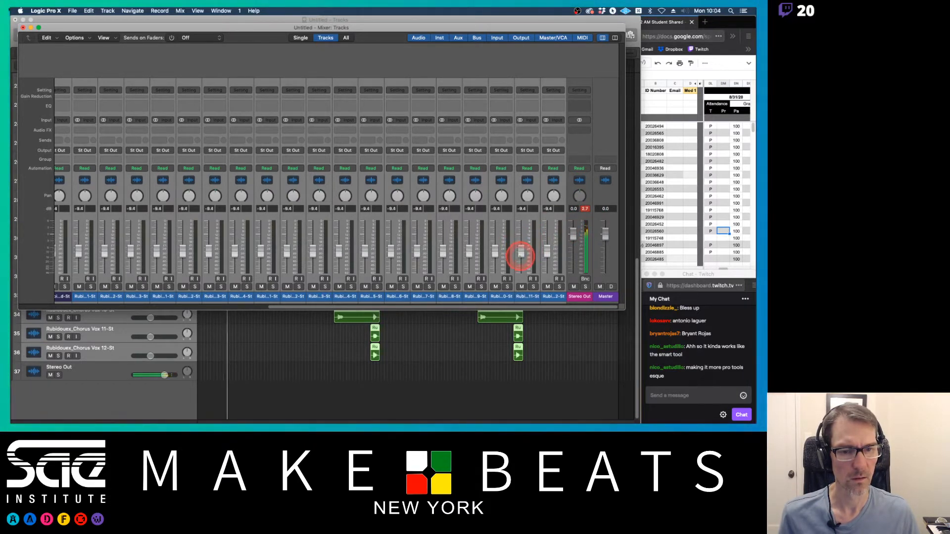
pyautogui.moveTo(520, 255); pyautogui.dragTo(521, 256)
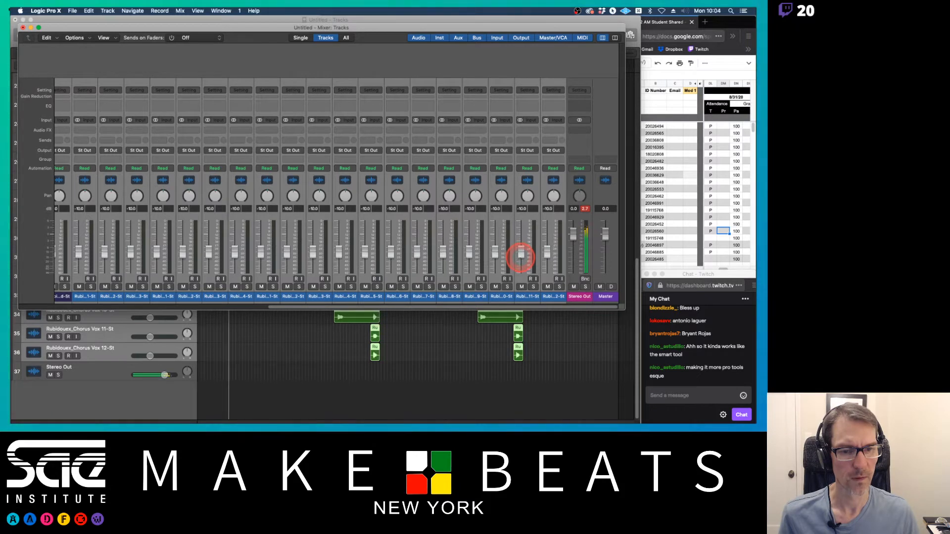
pyautogui.click(585, 208)
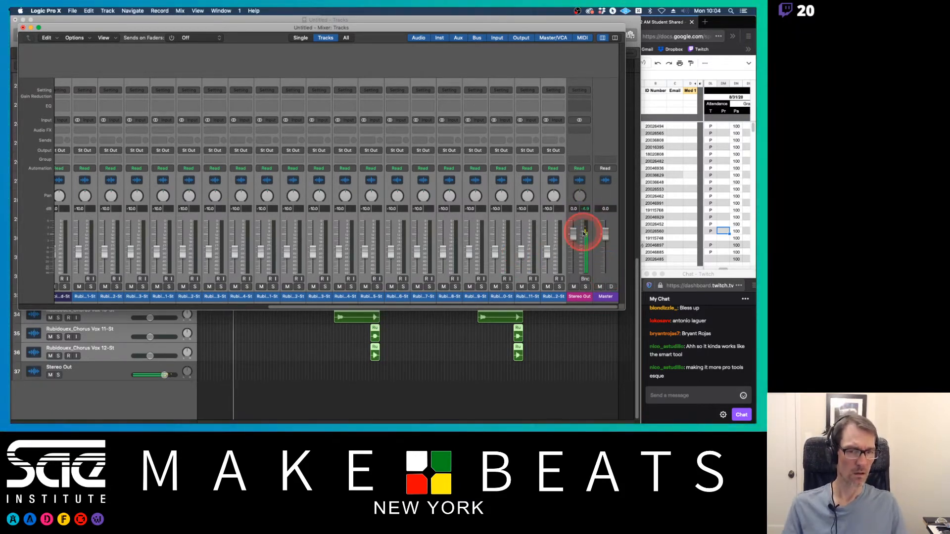
# Step: Read the latest Twitch chat message beside the Mixer
pyautogui.hscroll(-3, 361, 264)
pyautogui.hscroll(-5, 360, 264)
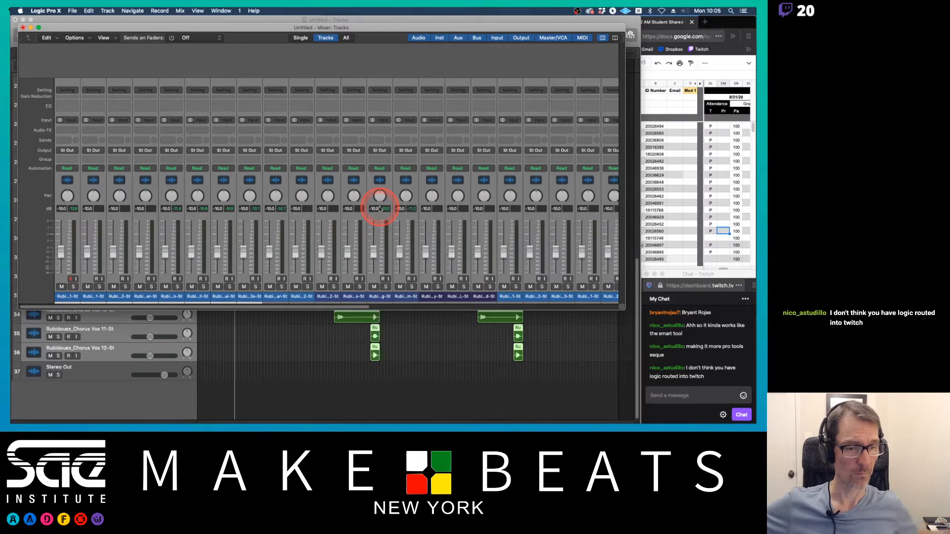
pyautogui.click(665, 273)
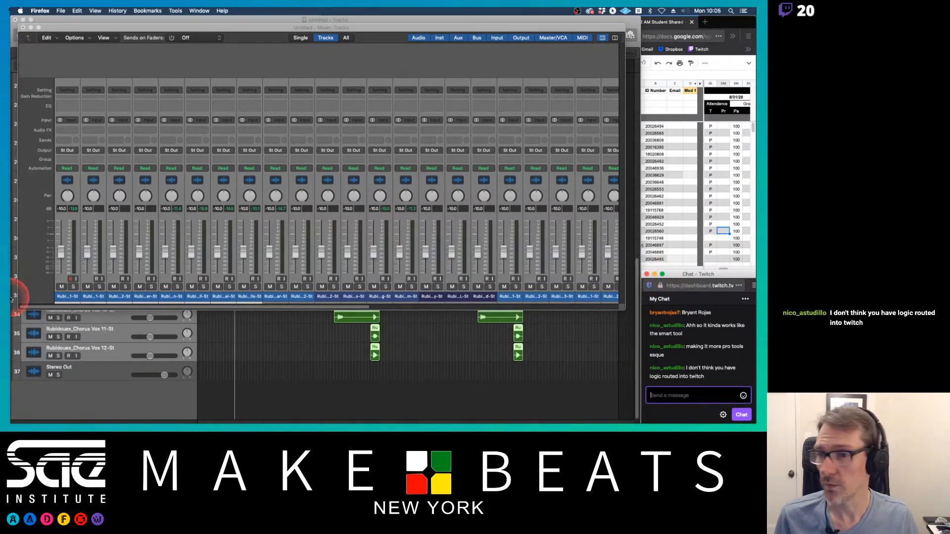
# Step: Open Loopback and add Logic Pro X as a source in the App Connect virtual device
pyautogui.moveTo(20, 317)
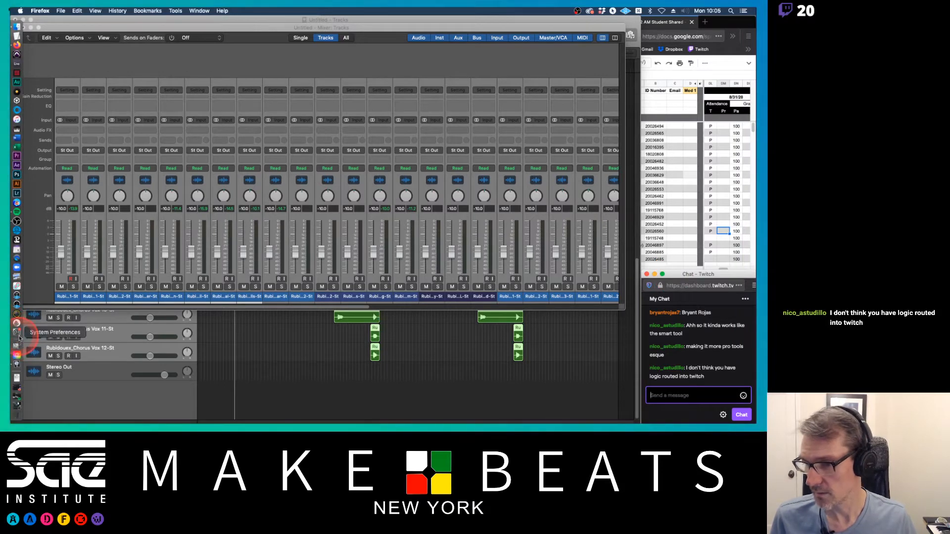
pyautogui.click(16, 286)
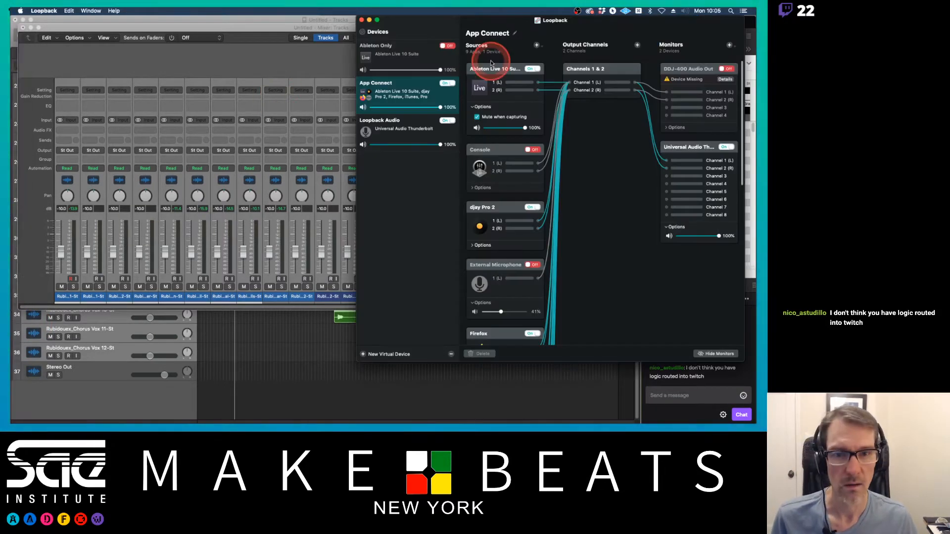
pyautogui.scroll(-10, 565, 201)
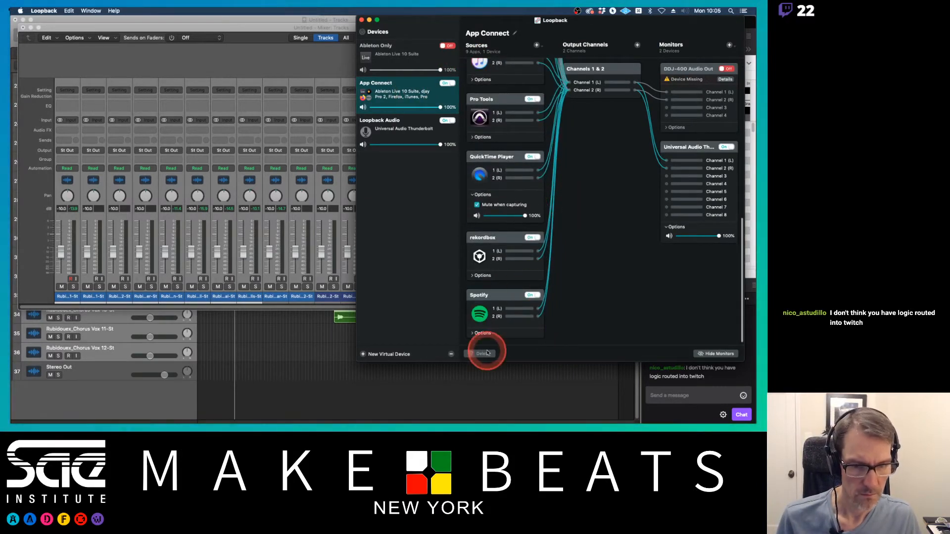
pyautogui.scroll(5, 479, 340)
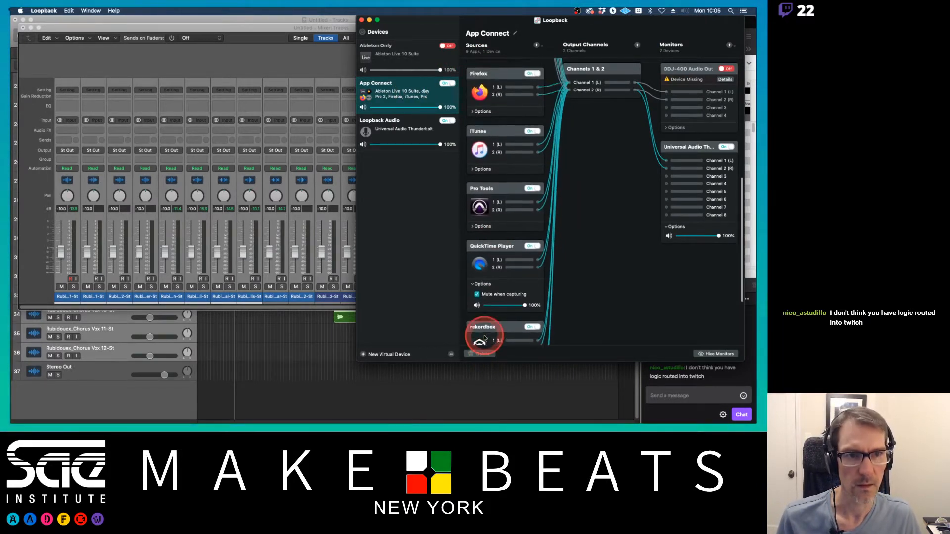
pyautogui.click(537, 45)
pyautogui.click(559, 74)
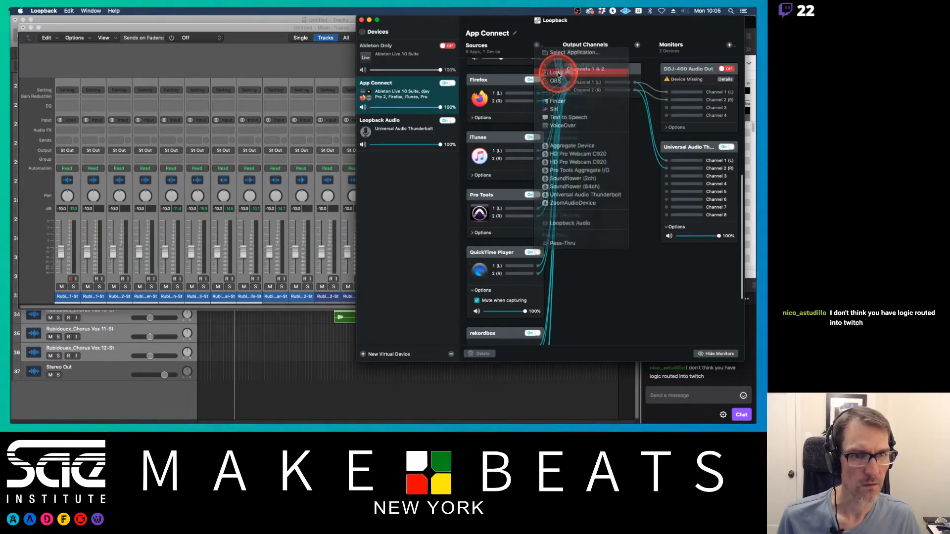
# Step: Check Loopback's Logic Pro X meters during playback, hide Loopback, and select a channel strip in the Mixer
pyautogui.click(251, 28)
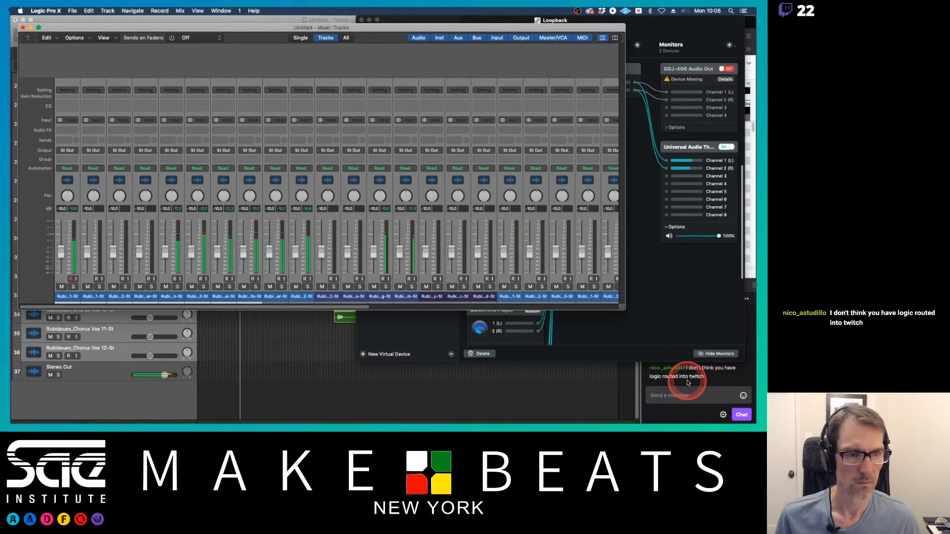
pyautogui.click(617, 332)
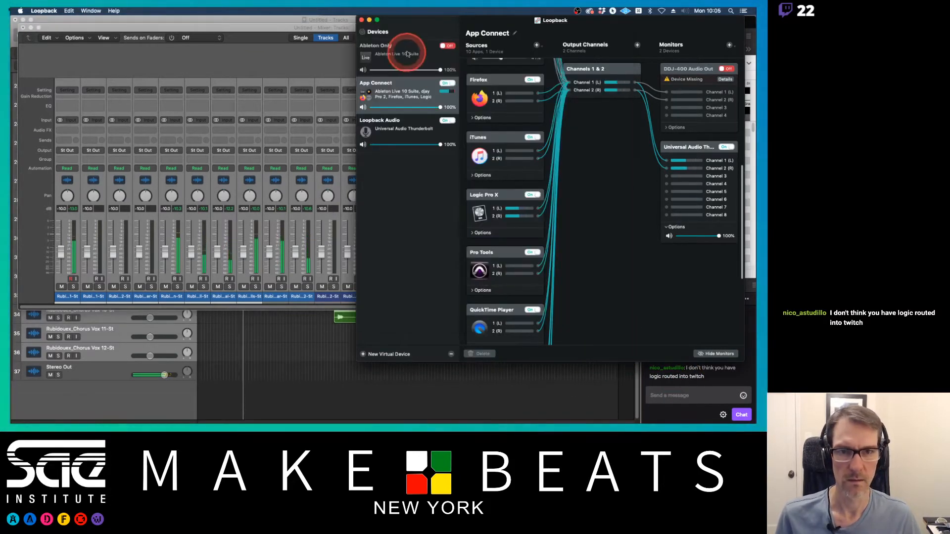
pyautogui.press('super+h')
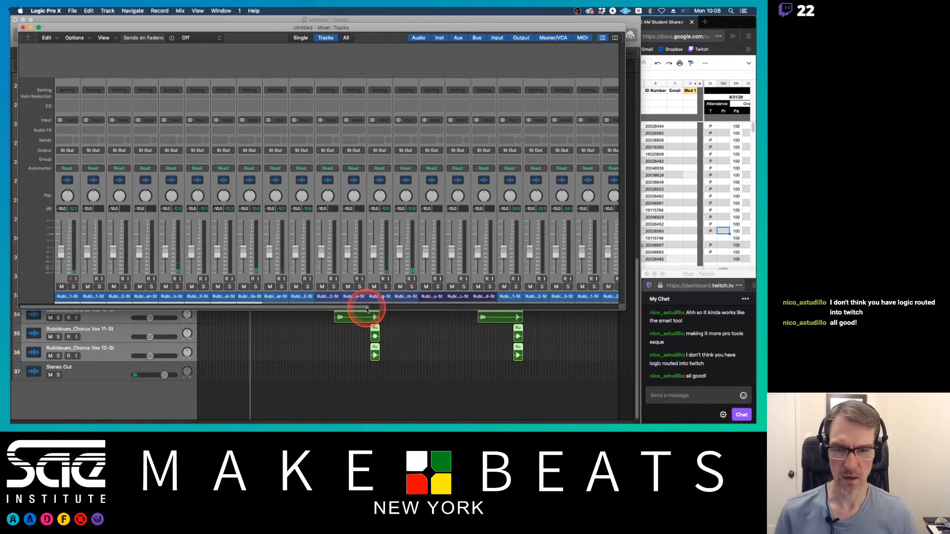
pyautogui.click(332, 297)
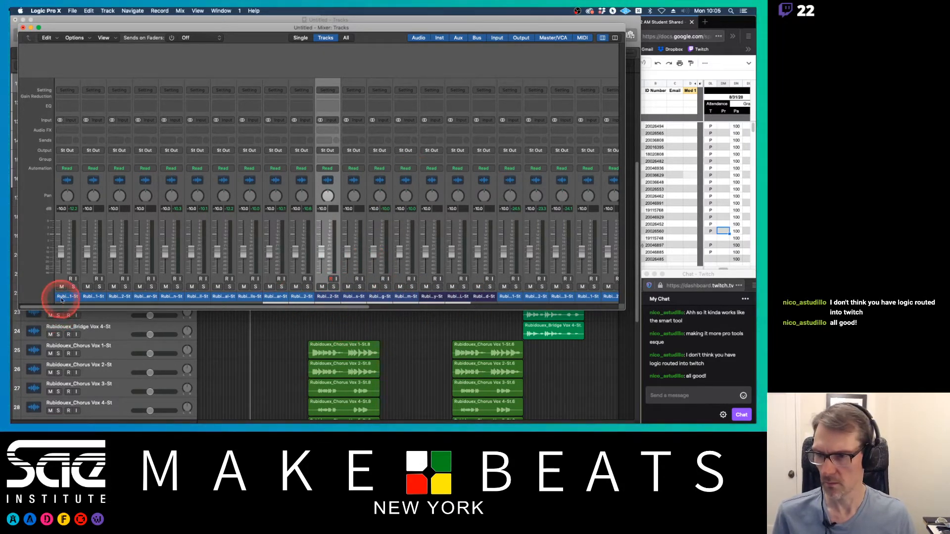
# Step: Select the drum, percussion and bass channel strips and color them orange from the Colors palette
pyautogui.moveTo(60, 296); pyautogui.dragTo(297, 294)
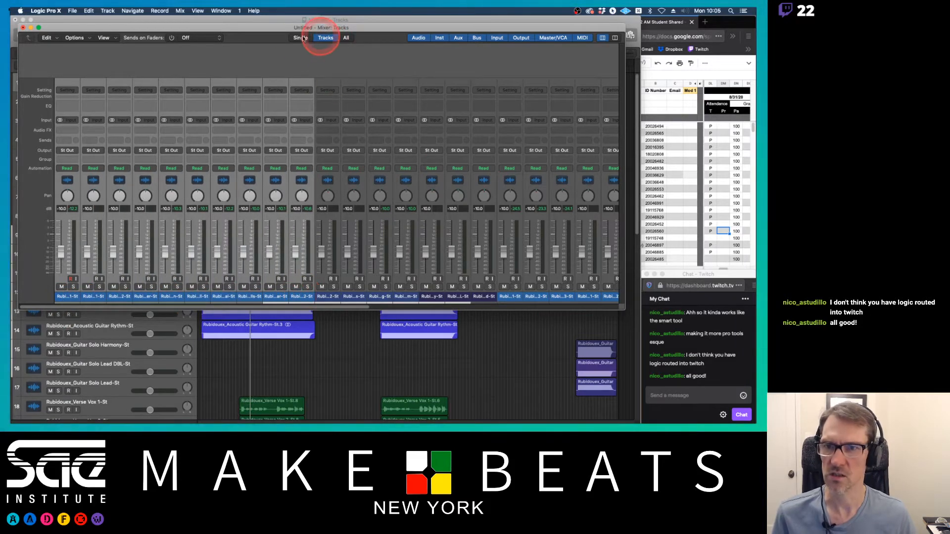
pyautogui.click(198, 11)
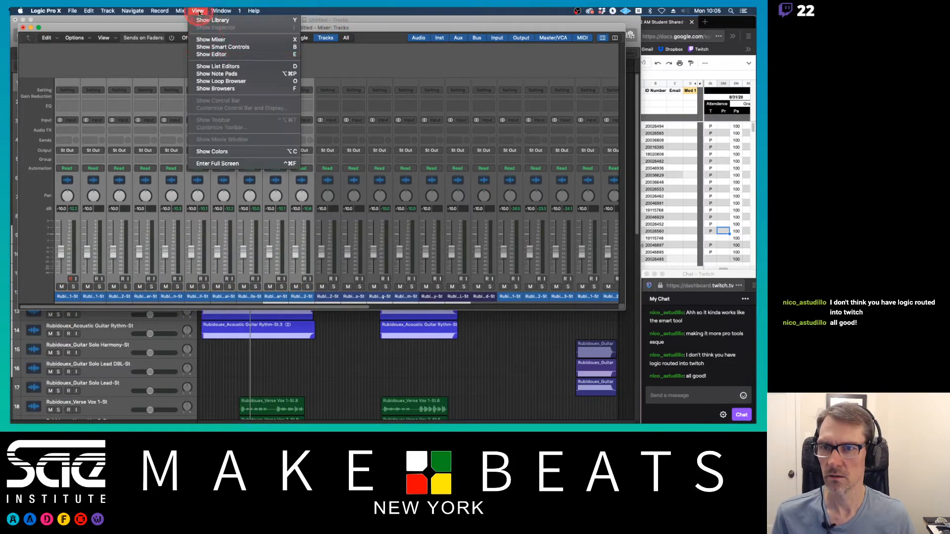
pyautogui.click(222, 151)
pyautogui.click(269, 158)
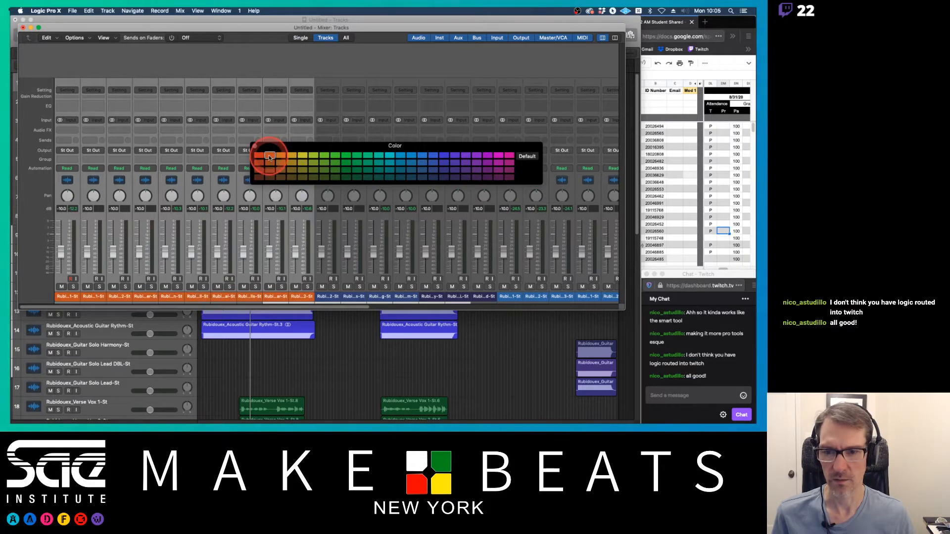
pyautogui.click(260, 156)
pyautogui.click(269, 156)
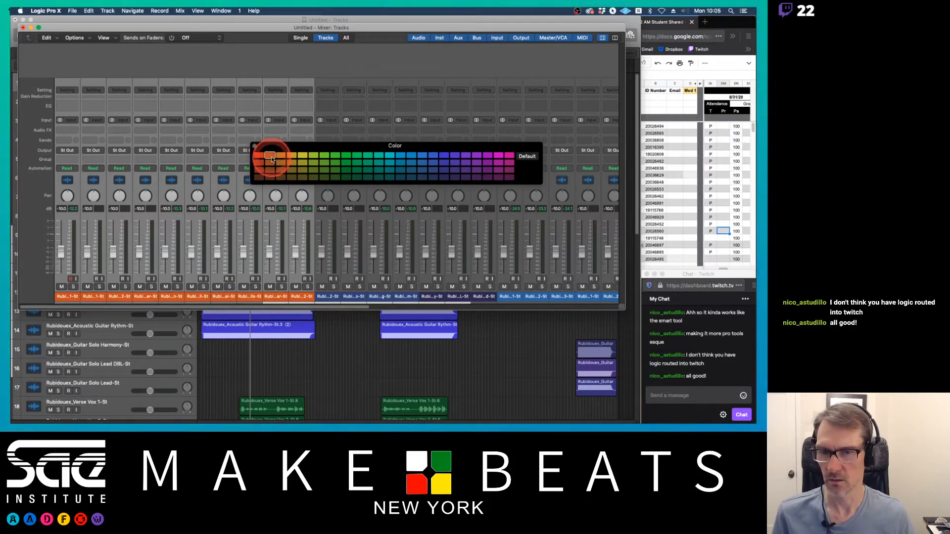
# Step: Check which tracks the next channel strips belong to in the track area, then return to the Mixer
pyautogui.click(331, 298)
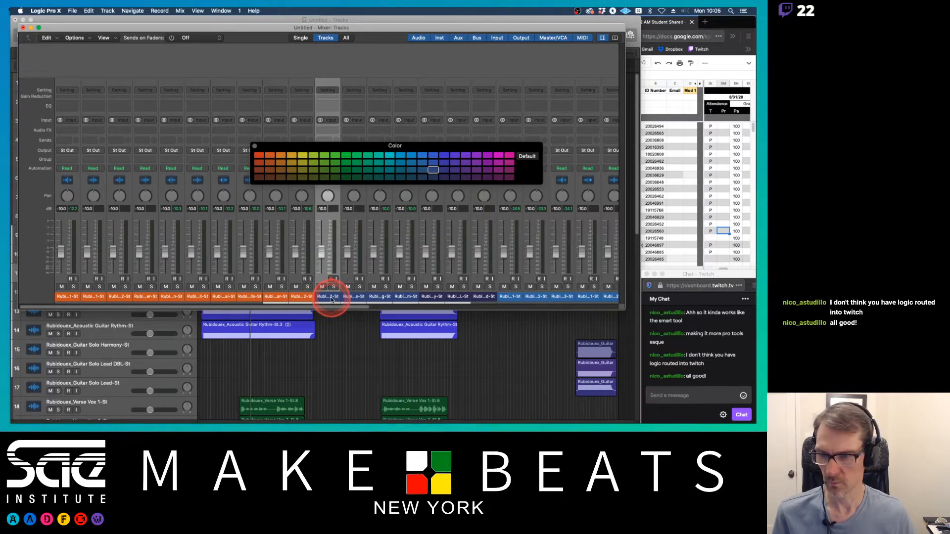
pyautogui.click(318, 378)
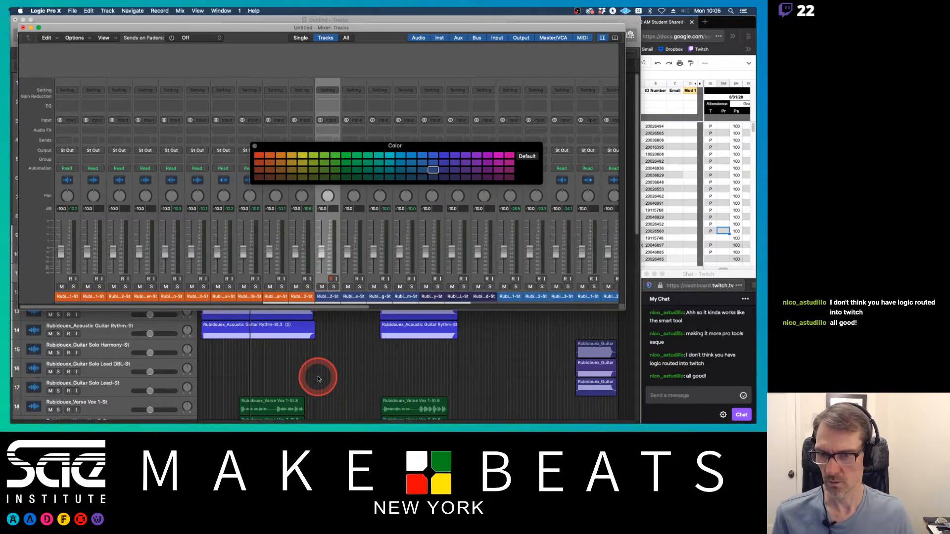
pyautogui.click(202, 379)
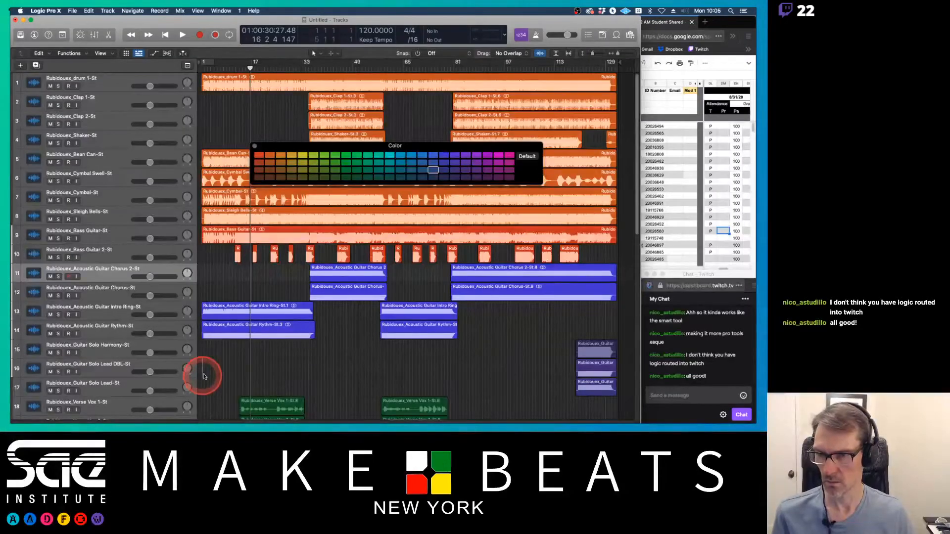
pyautogui.click(258, 331)
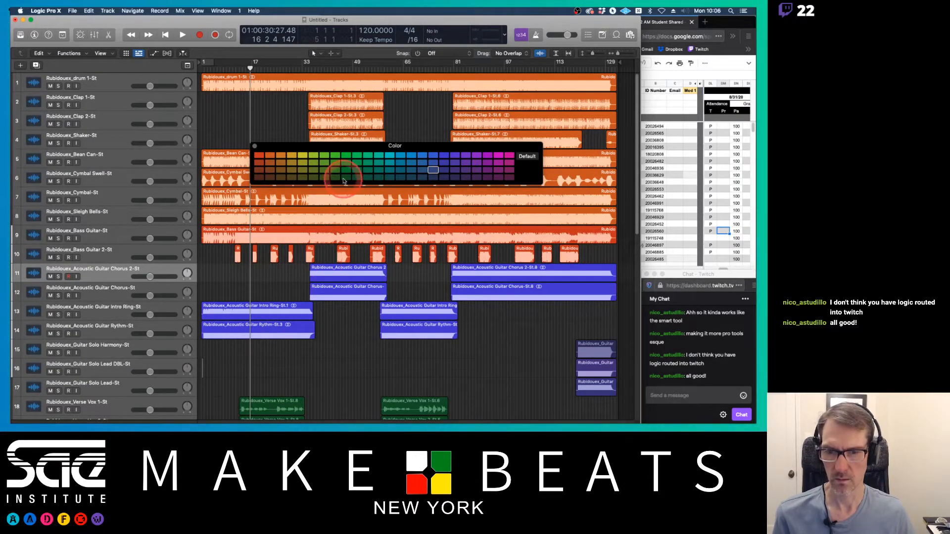
pyautogui.press('x')
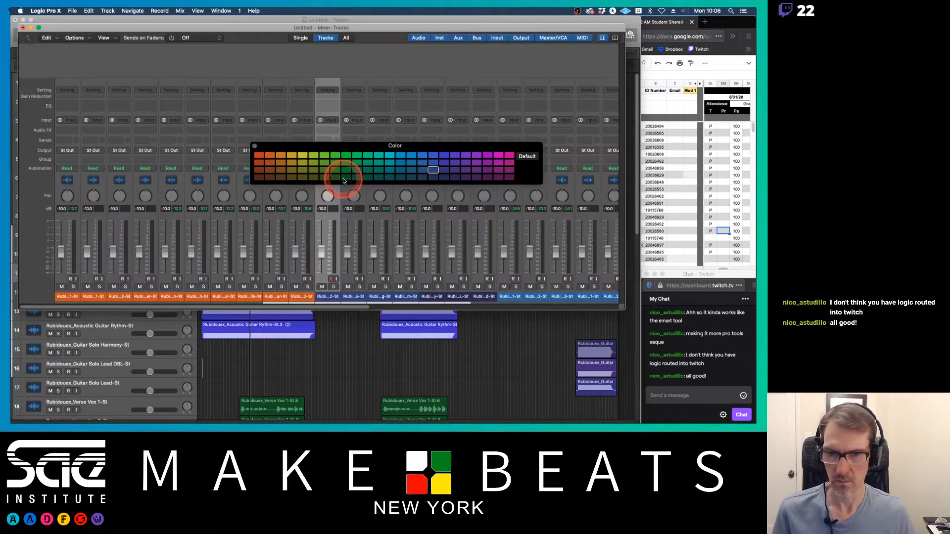
# Step: Select the remaining bass guitar channel strips and color them orange as well
pyautogui.click(275, 298)
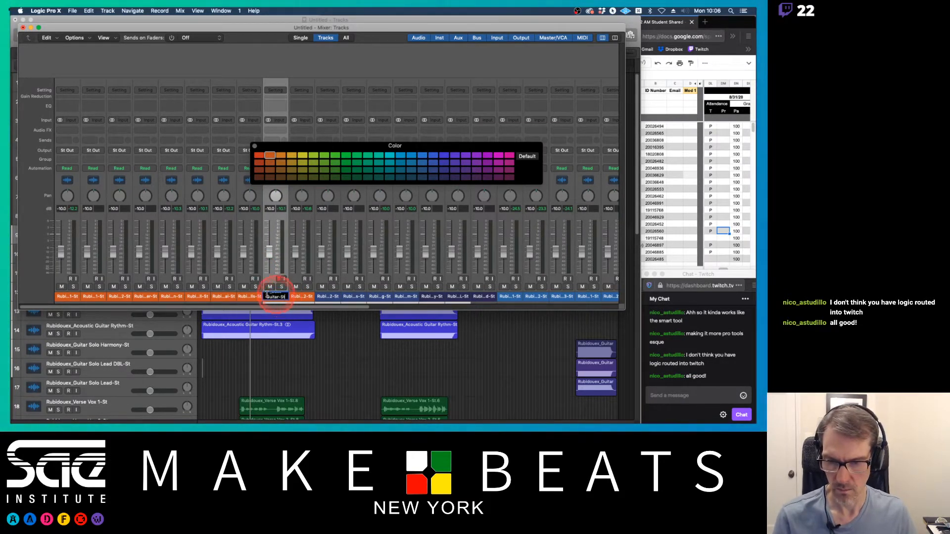
pyautogui.click(247, 296)
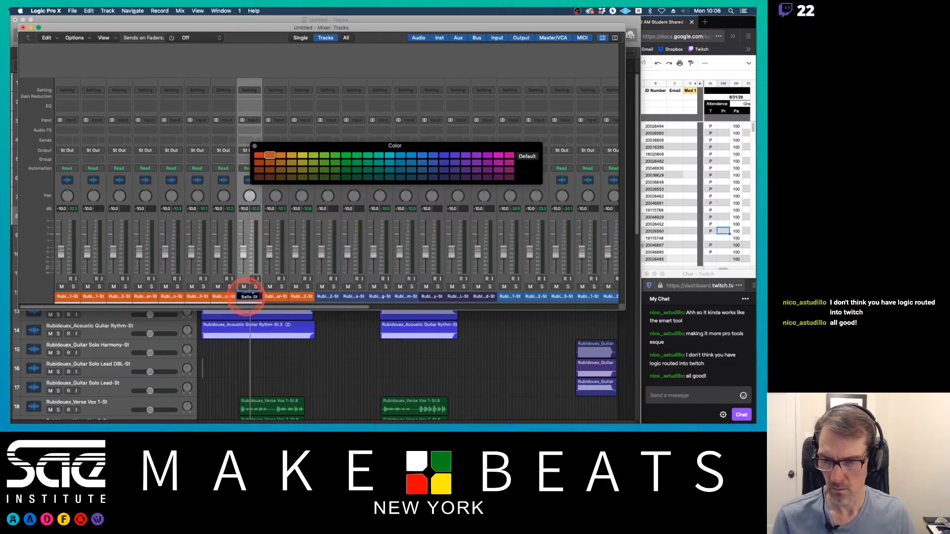
pyautogui.click(276, 296)
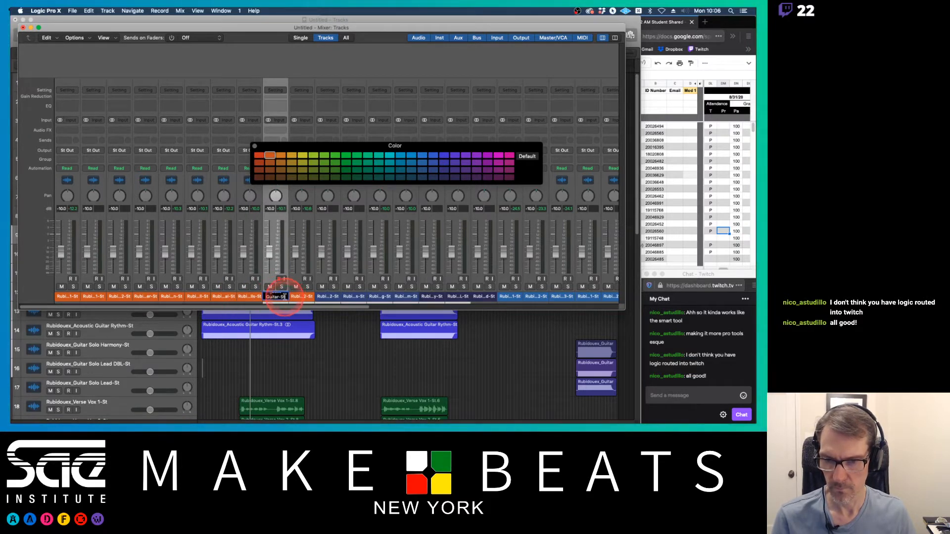
pyautogui.click(322, 286)
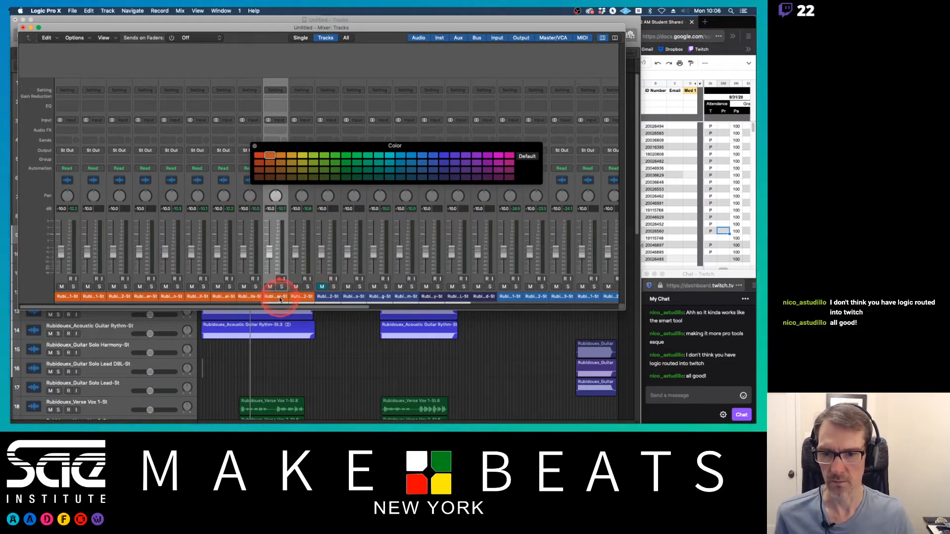
pyautogui.click(320, 287)
pyautogui.keyDown('shift'); pyautogui.click(301, 294); pyautogui.keyUp('shift')
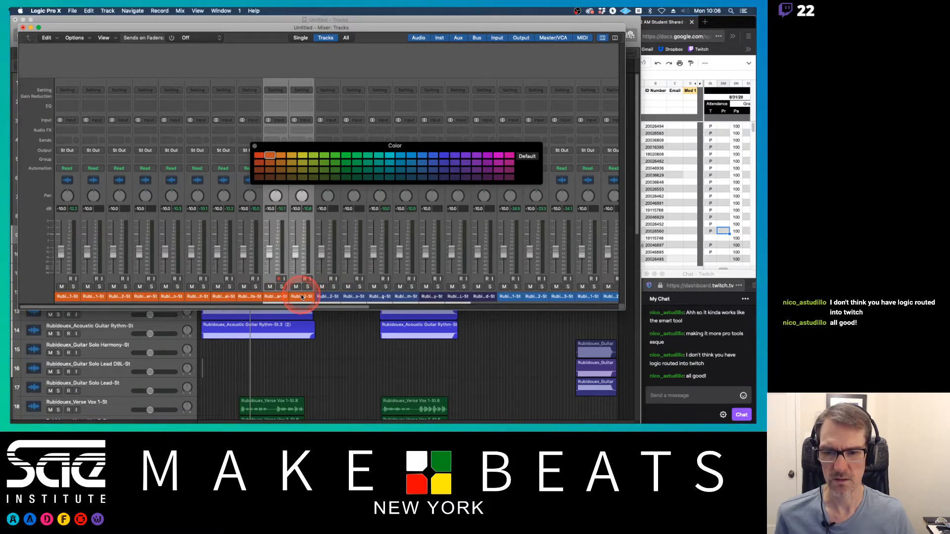
pyautogui.click(256, 299)
pyautogui.click(277, 295)
pyautogui.keyDown('shift'); pyautogui.click(300, 296); pyautogui.keyUp('shift')
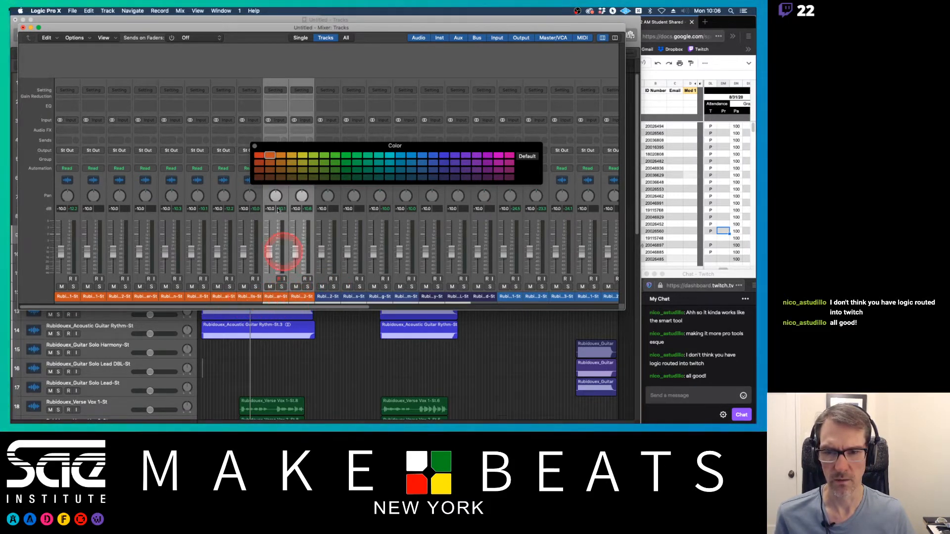
pyautogui.click(259, 157)
# Step: Select the acoustic and solo guitar channel strips and color them blue-violet
pyautogui.moveTo(328, 297); pyautogui.dragTo(487, 297)
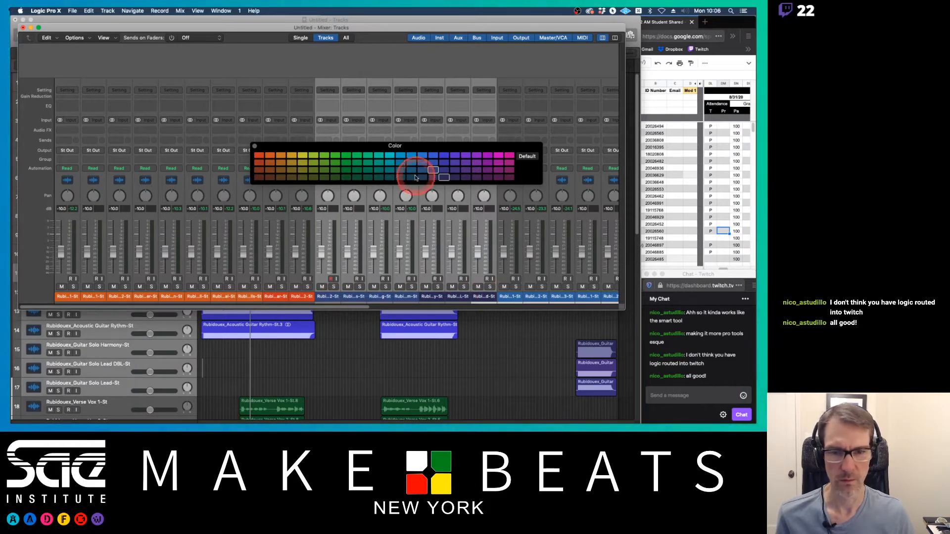
pyautogui.click(444, 156)
pyautogui.hscroll(3, 471, 260)
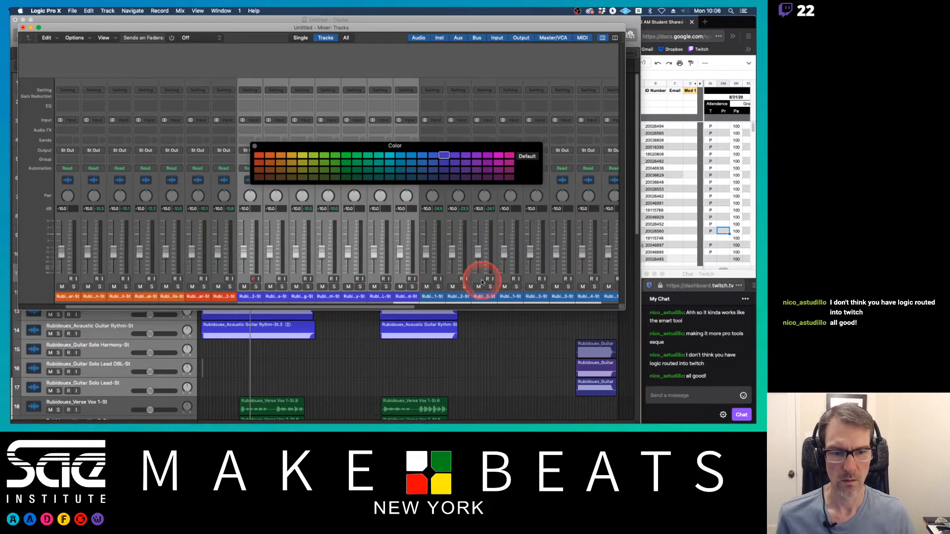
pyautogui.click(455, 155)
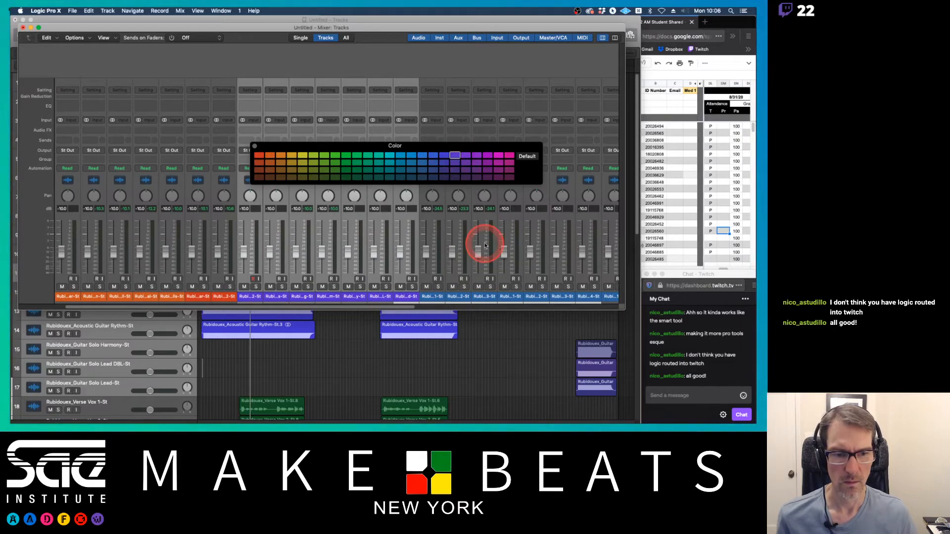
# Step: Select the vocal channel strips through the last track and color them green
pyautogui.hscroll(8, 483, 244)
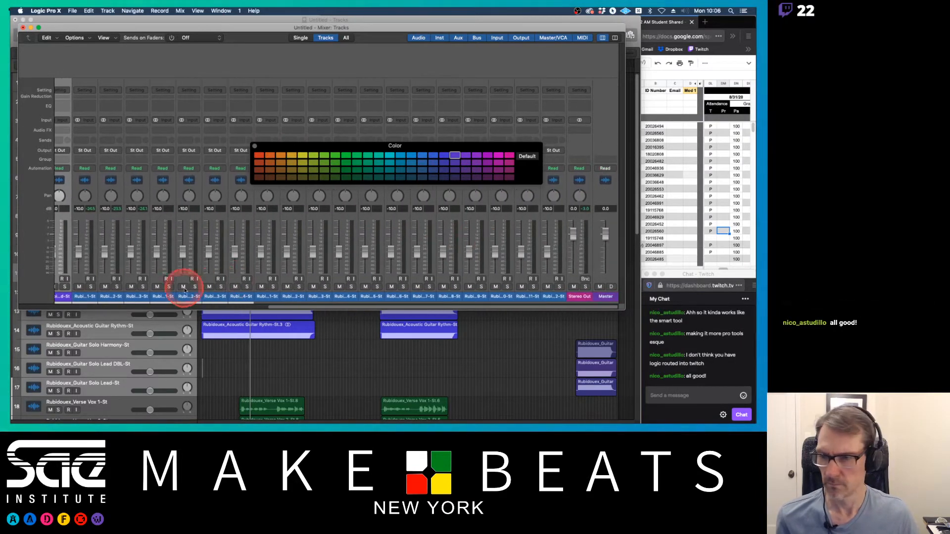
pyautogui.hscroll(4, 168, 290)
pyautogui.click(123, 296)
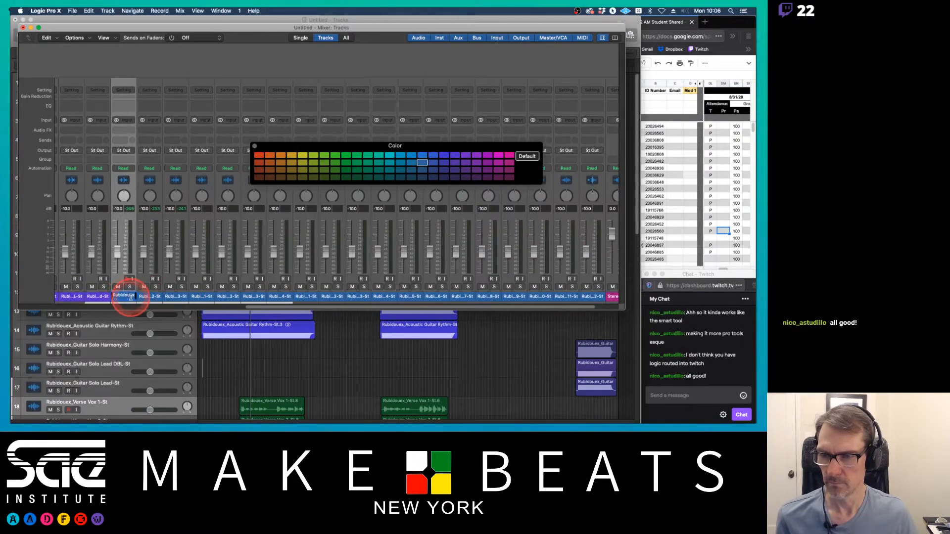
pyautogui.doubleClick(130, 297)
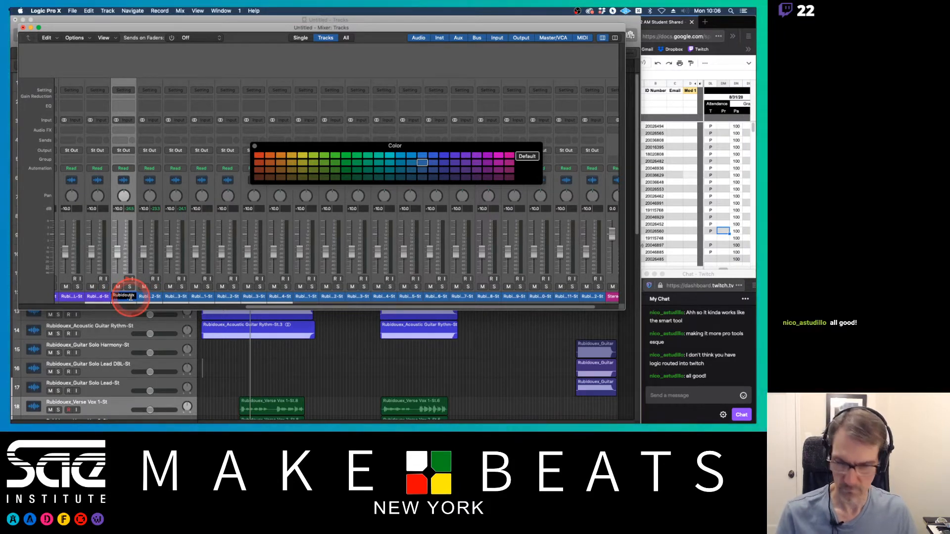
pyautogui.click(149, 297)
pyautogui.click(129, 296)
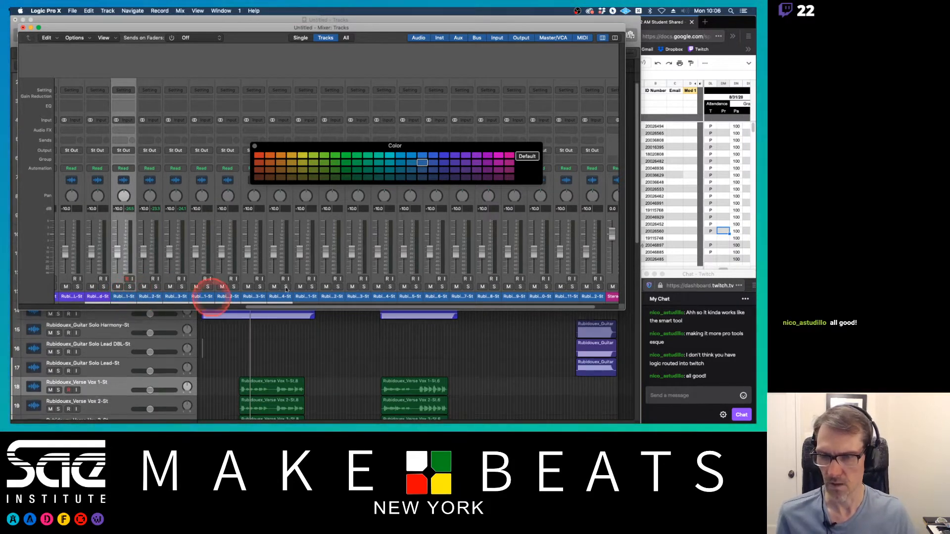
pyautogui.hscroll(3, 337, 284)
pyautogui.click(553, 297)
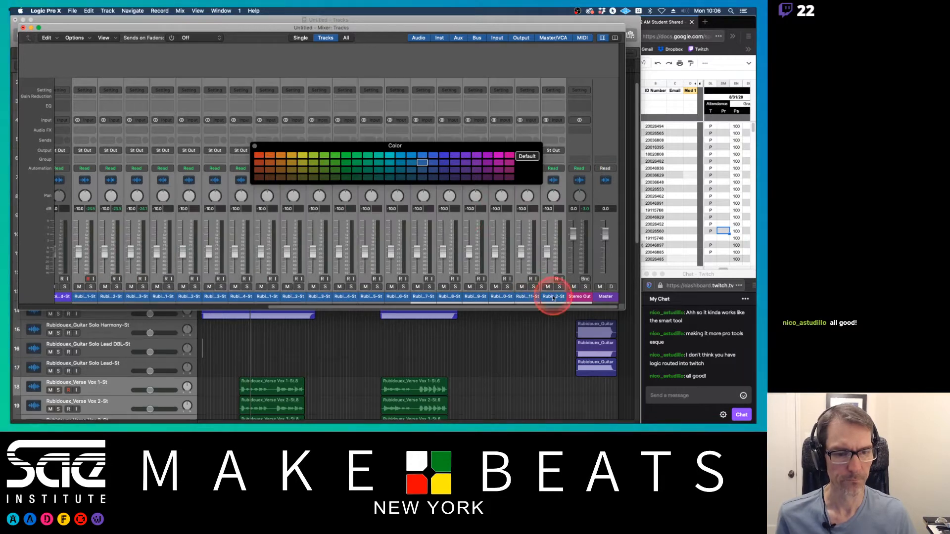
pyautogui.click(345, 172)
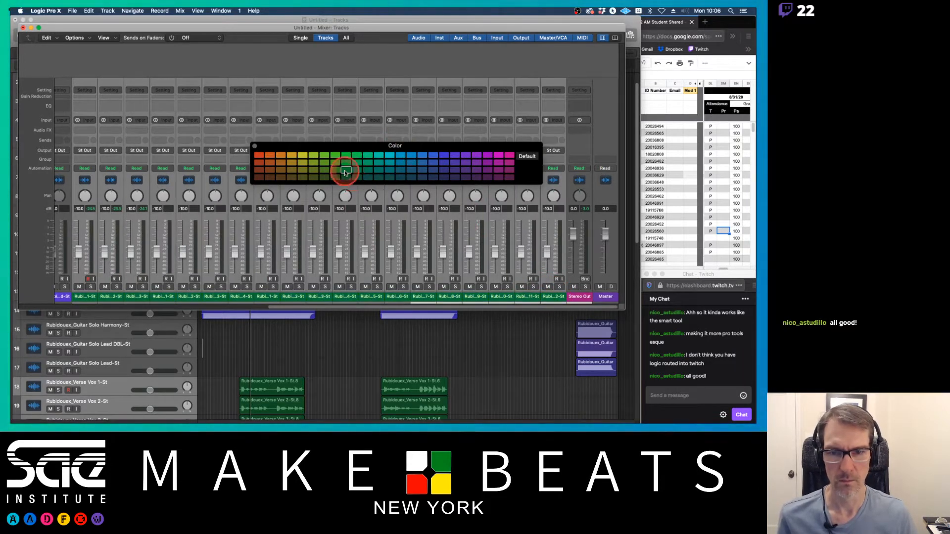
# Step: Select the three verse vocal channel strips and color them a darker green
pyautogui.click(85, 293)
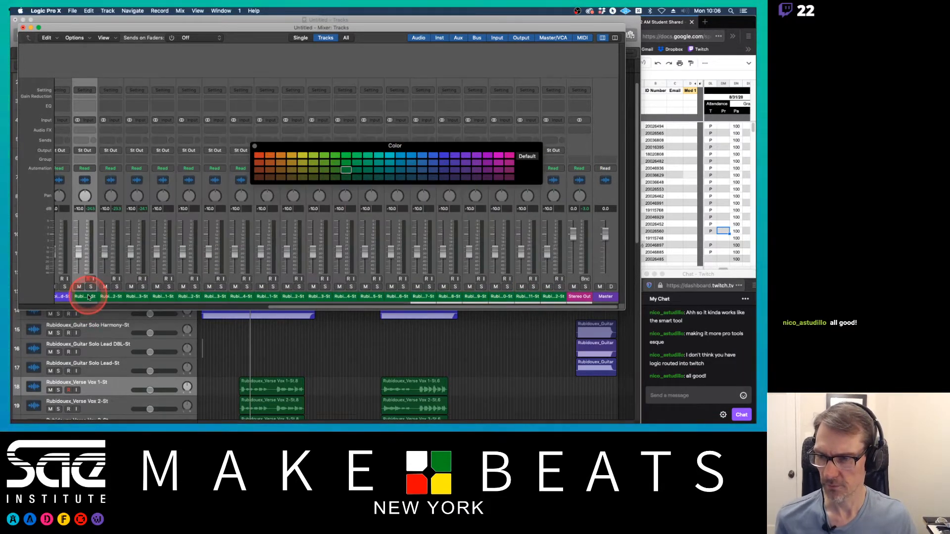
pyautogui.keyDown('shift'); pyautogui.click(135, 296); pyautogui.keyUp('shift')
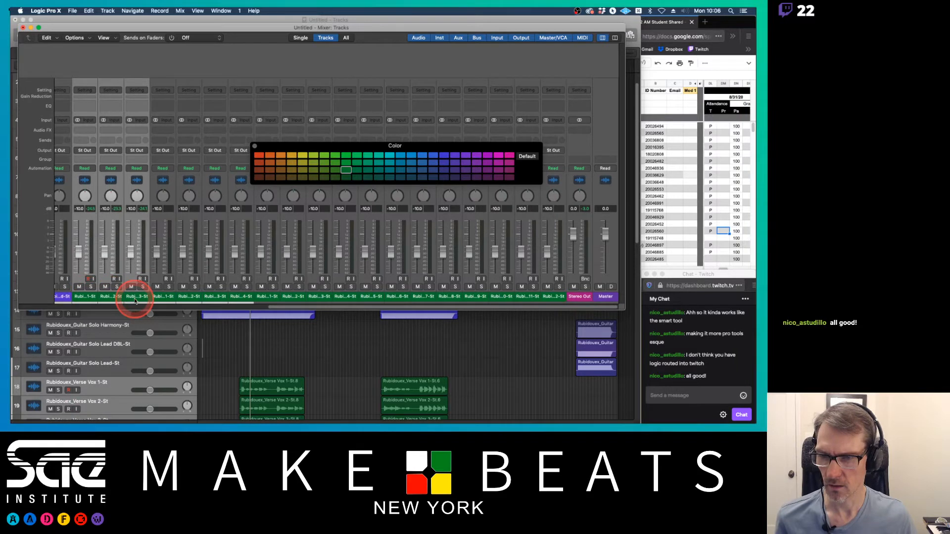
pyautogui.click(345, 177)
# Step: Select the four bridge vocal channel strips and color them a lighter green
pyautogui.click(167, 297)
pyautogui.moveTo(202, 297); pyautogui.dragTo(206, 297)
pyautogui.scroll(-3, 247, 341)
pyautogui.scroll(-3, 245, 342)
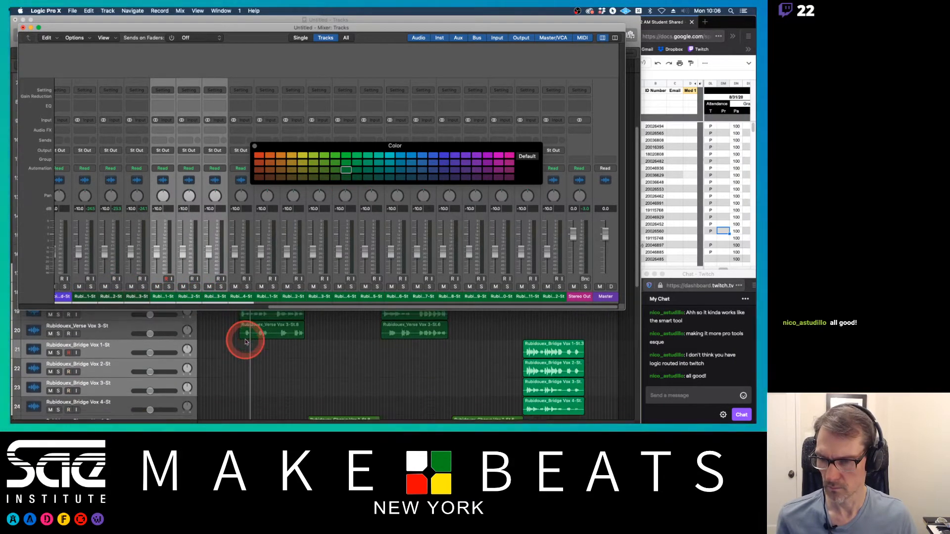
pyautogui.keyDown('shift'); pyautogui.click(240, 288); pyautogui.keyUp('shift')
pyautogui.click(346, 164)
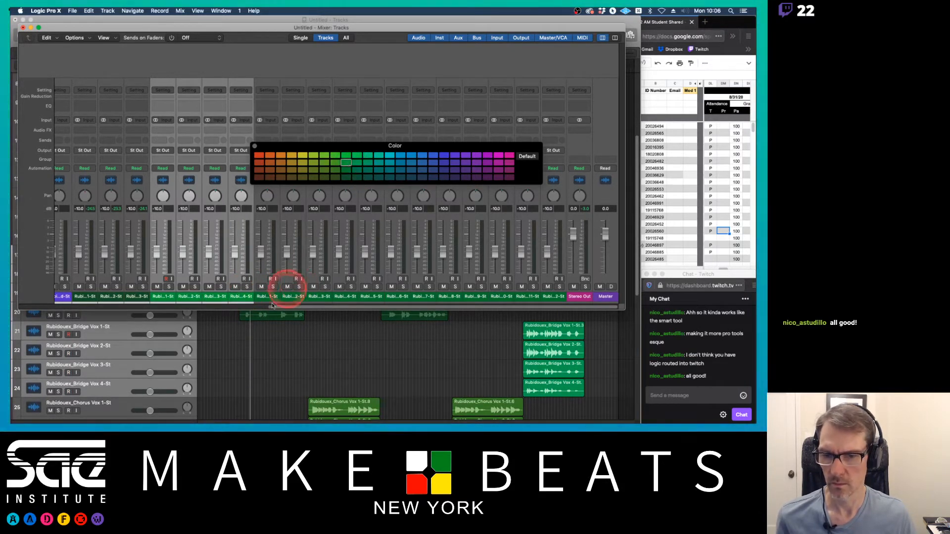
# Step: Close the Colors palette and the Mixer window
pyautogui.hscroll(-1, 340, 272)
pyautogui.hscroll(-5, 340, 272)
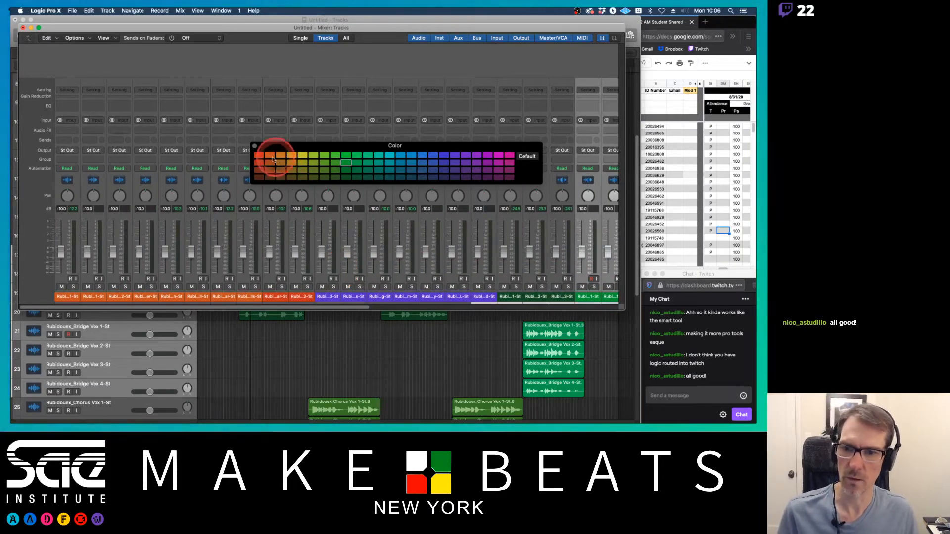
pyautogui.click(255, 147)
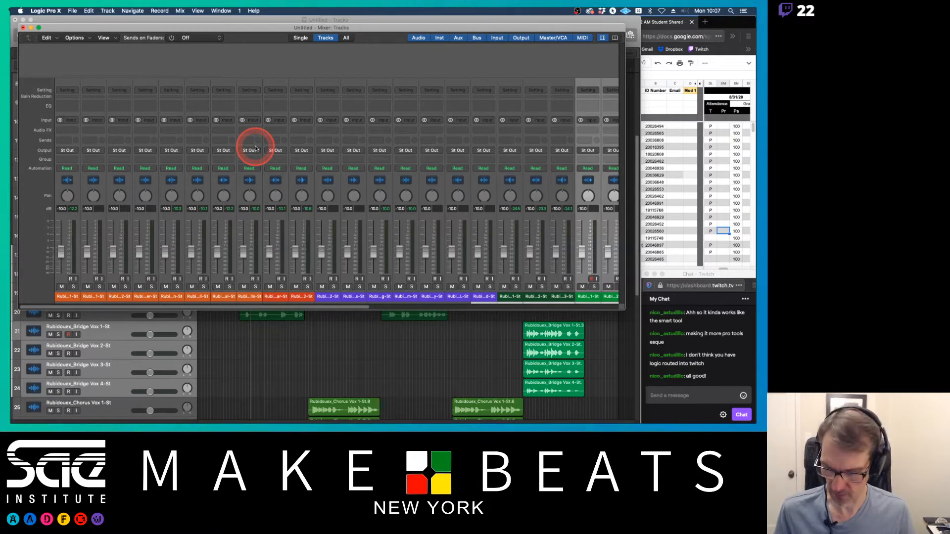
pyautogui.press('super+w')
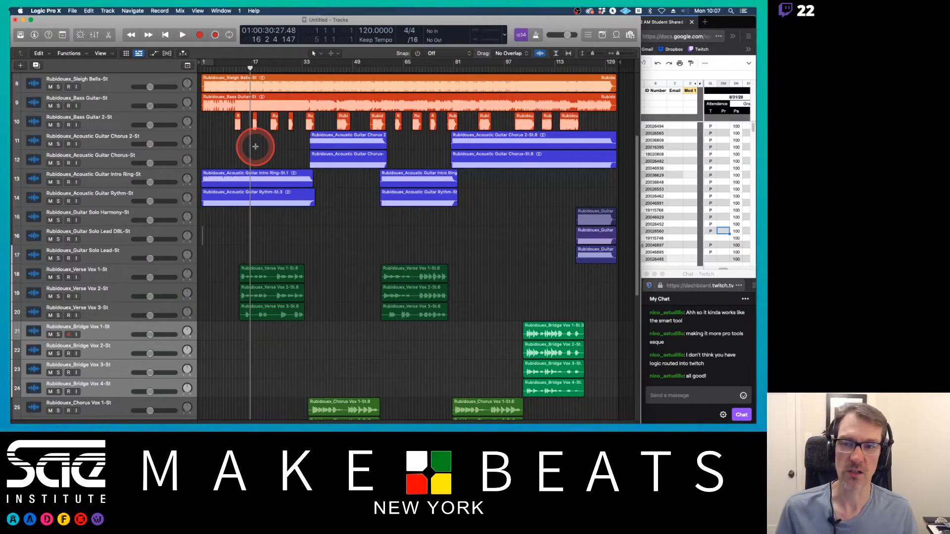
# Step: Review the color-coded regions across the track area, then reopen the Mixer
pyautogui.scroll(5, 255, 147)
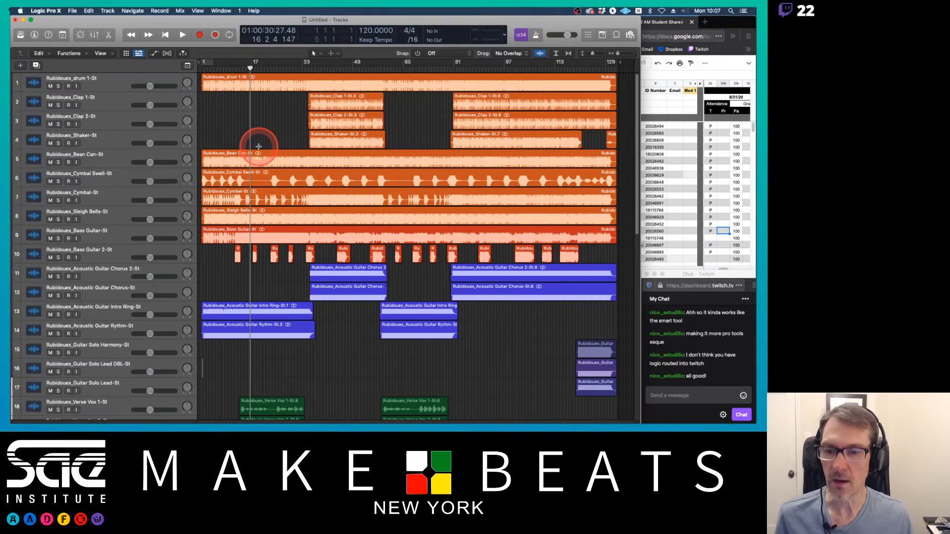
pyautogui.scroll(-10, 258, 147)
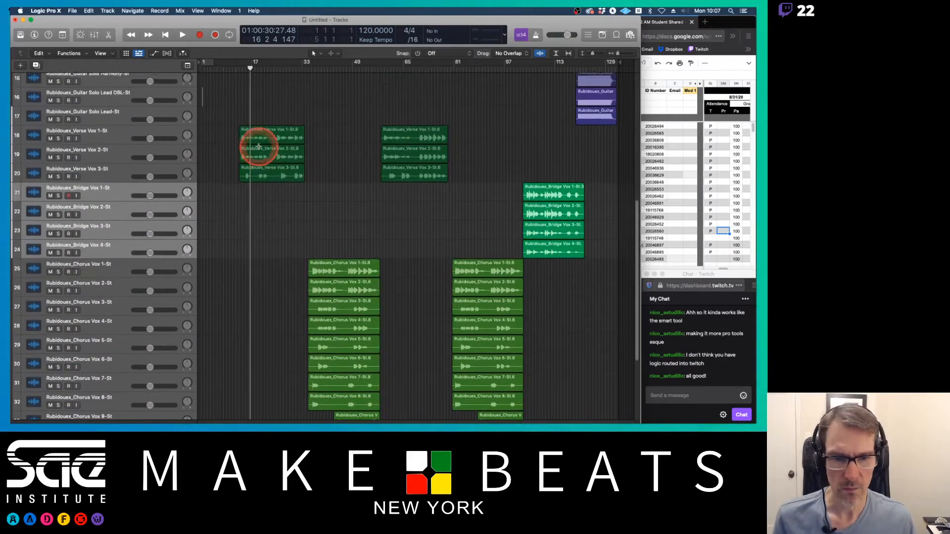
pyautogui.scroll(8, 258, 147)
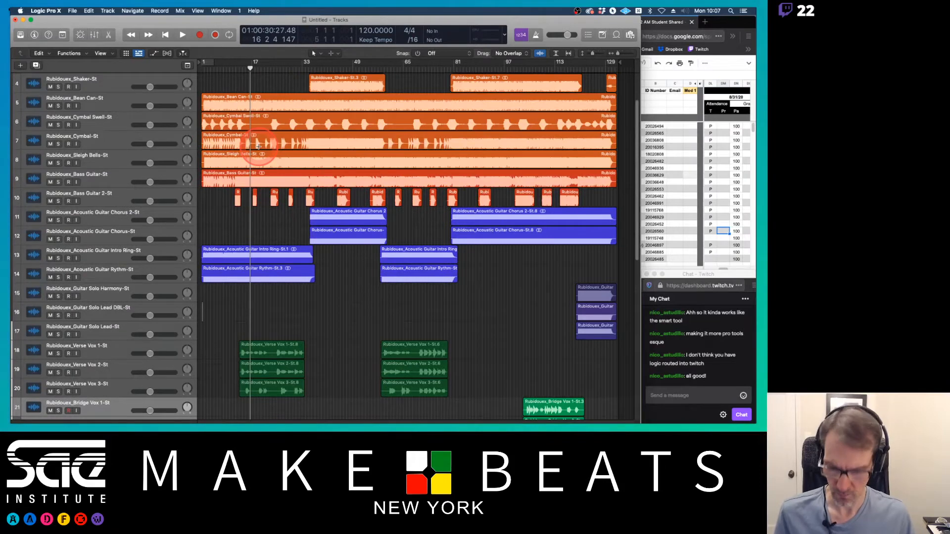
pyautogui.press('x')
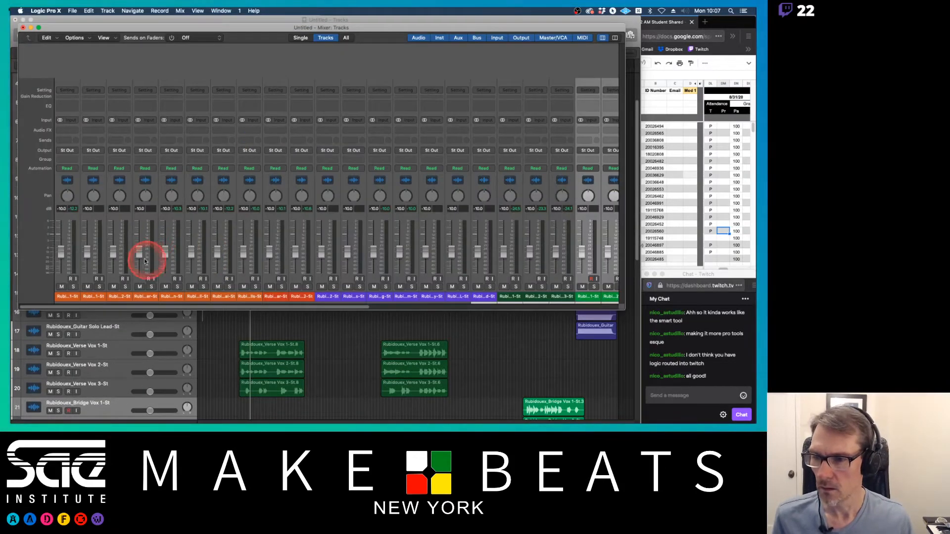
# Step: Mute the Bass Guitar channel strip in the Mixer
pyautogui.click(270, 287)
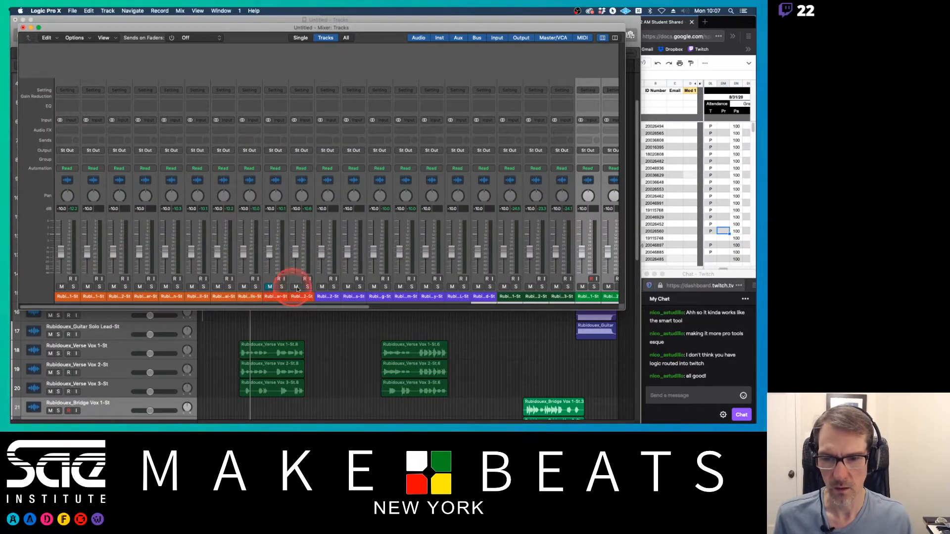
pyautogui.moveTo(276, 307); pyautogui.dragTo(634, 305)
pyautogui.keyDown('alt'); pyautogui.click(547, 287); pyautogui.keyUp('alt')
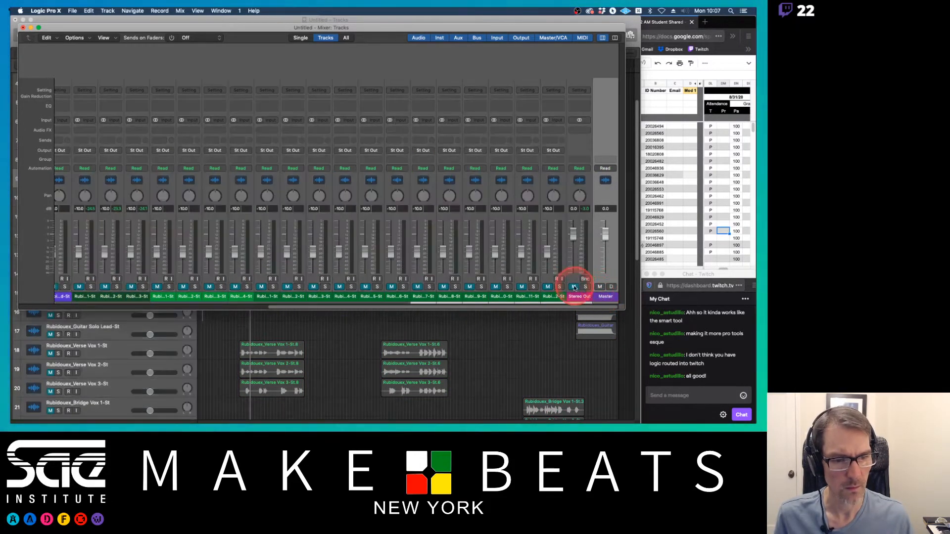
pyautogui.hscroll(-5, 568, 289)
pyautogui.hscroll(-5, 569, 292)
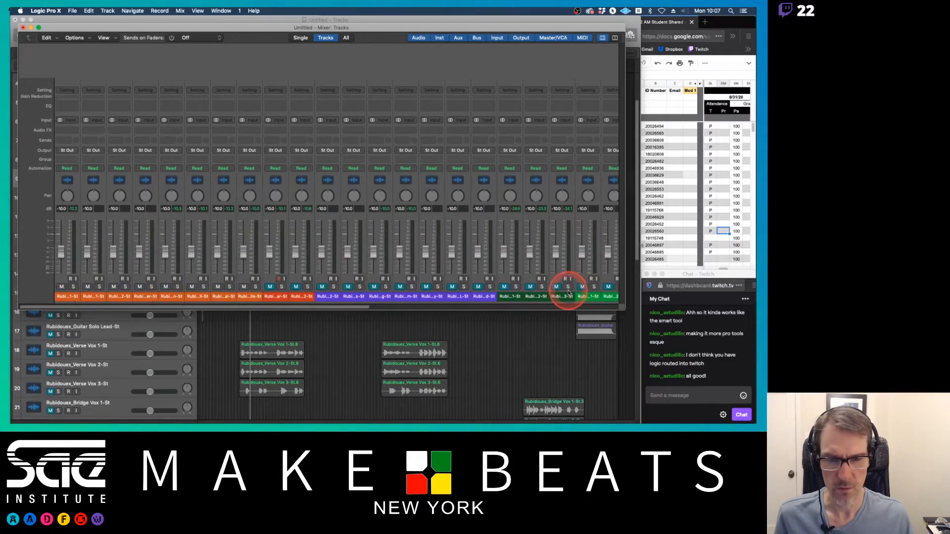
# Step: Start playback and raise the drum channel's fader while listening
pyautogui.press('space')
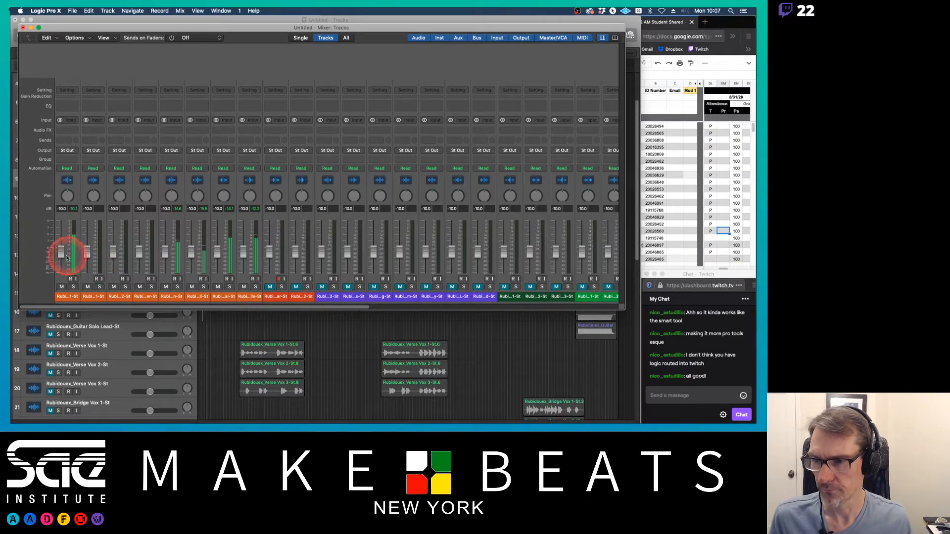
pyautogui.moveTo(61, 253); pyautogui.dragTo(60, 240)
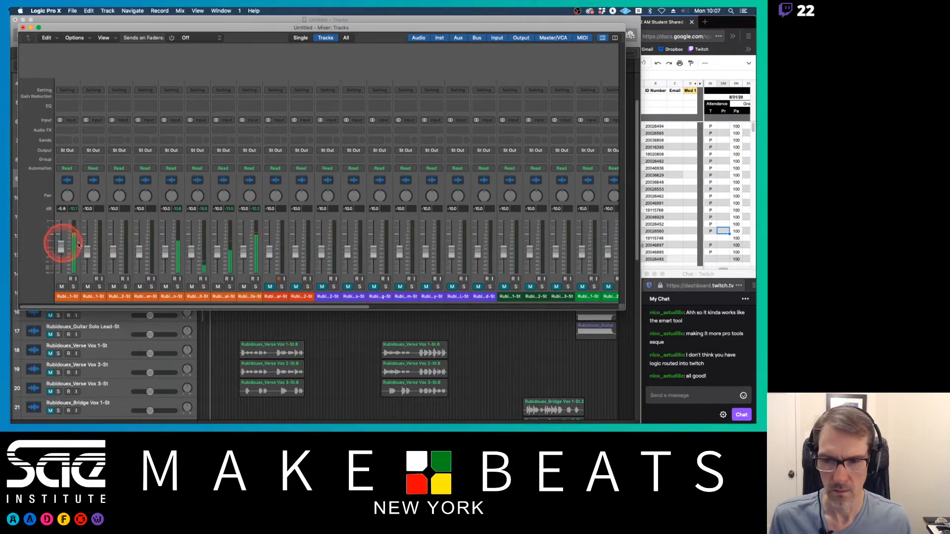
pyautogui.click(166, 254)
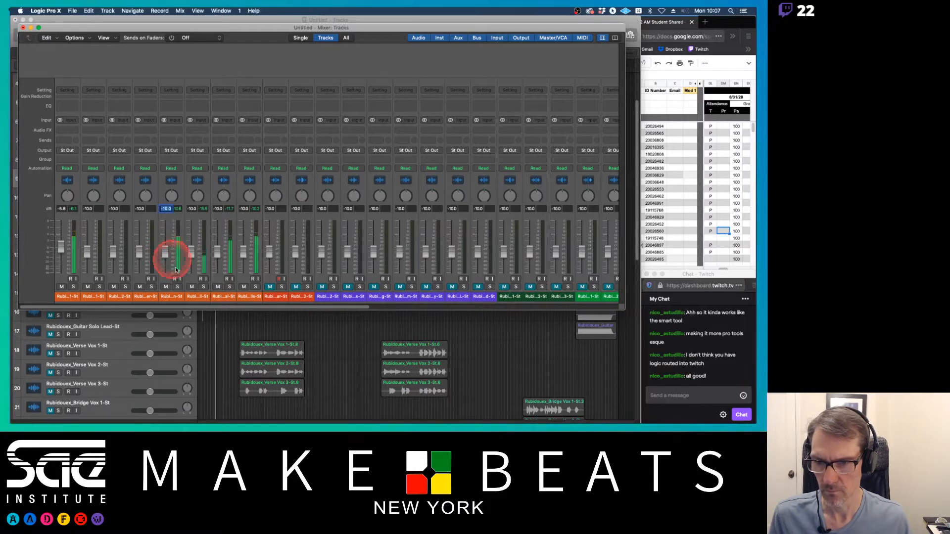
# Step: Mute the Cymbal Swell, Cymbal and Sleigh Bells channel strips
pyautogui.click(191, 286)
pyautogui.click(217, 287)
pyautogui.click(244, 286)
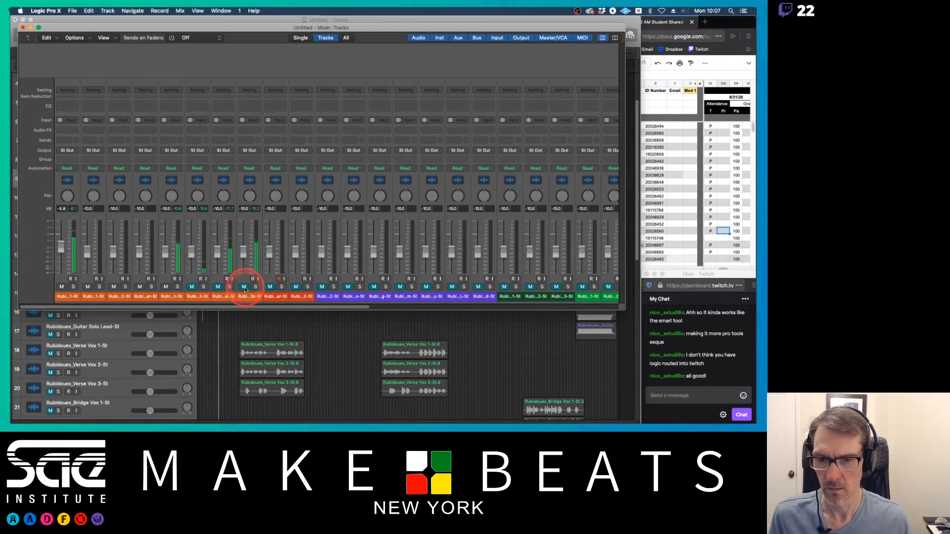
# Step: Lower the Bean Can fader, pan it to +63, and ease the drum fader down slightly
pyautogui.moveTo(164, 250); pyautogui.dragTo(165, 261)
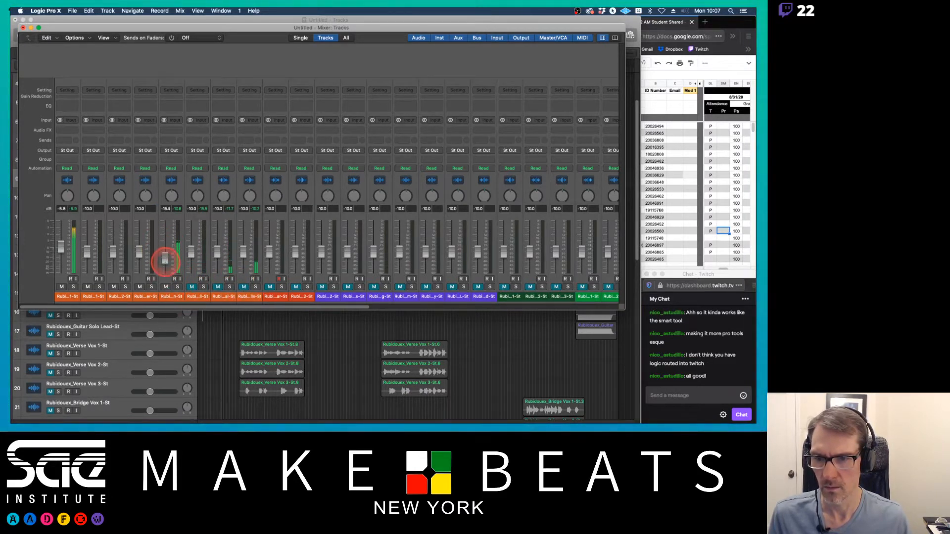
pyautogui.moveTo(170, 194); pyautogui.dragTo(148, 103)
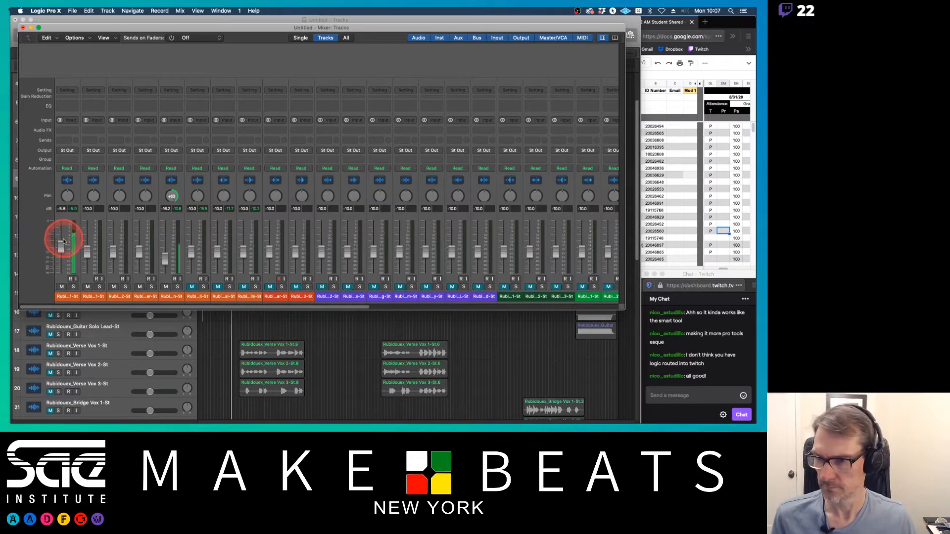
pyautogui.moveTo(58, 244); pyautogui.dragTo(60, 251)
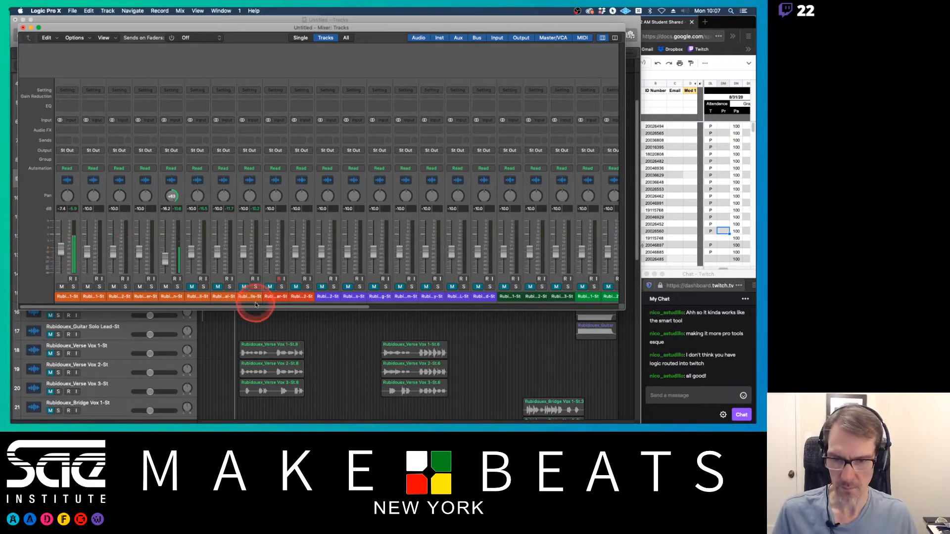
# Step: Close the Mixer window to return to the track area
pyautogui.click(281, 321)
pyautogui.press('super+2')
pyautogui.press('super+2')
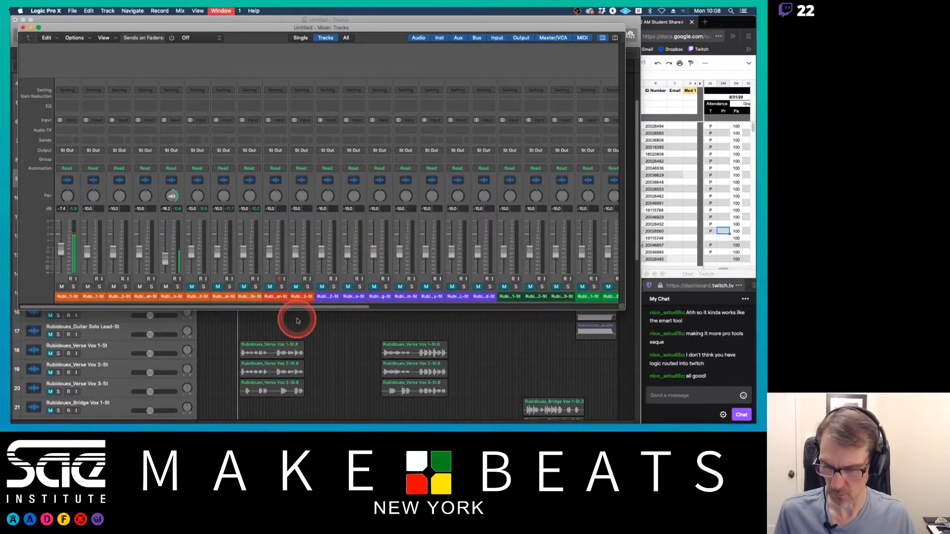
pyautogui.press('super+w')
pyautogui.click(297, 320)
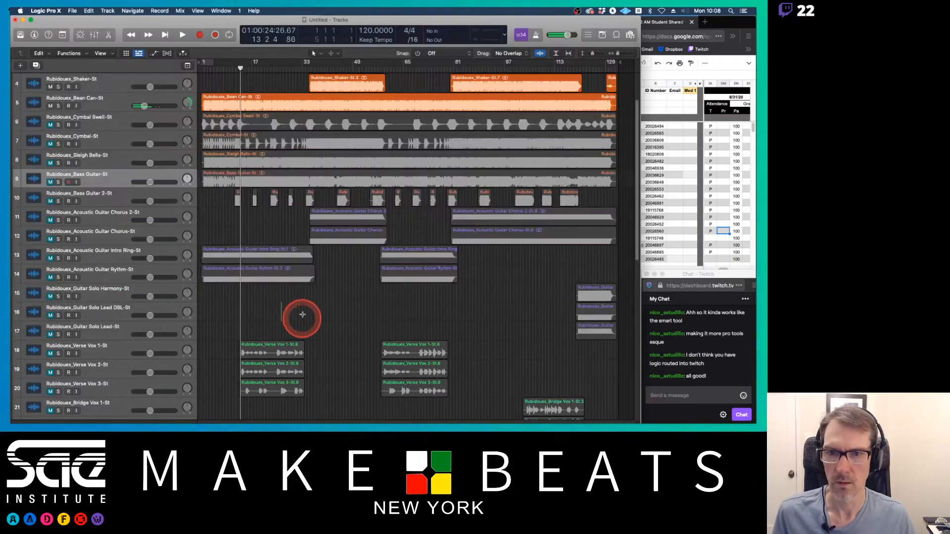
# Step: Set a cycle range from about bar 35 to bar 58 and turn Cycle on
pyautogui.click(317, 112)
pyautogui.click(310, 69)
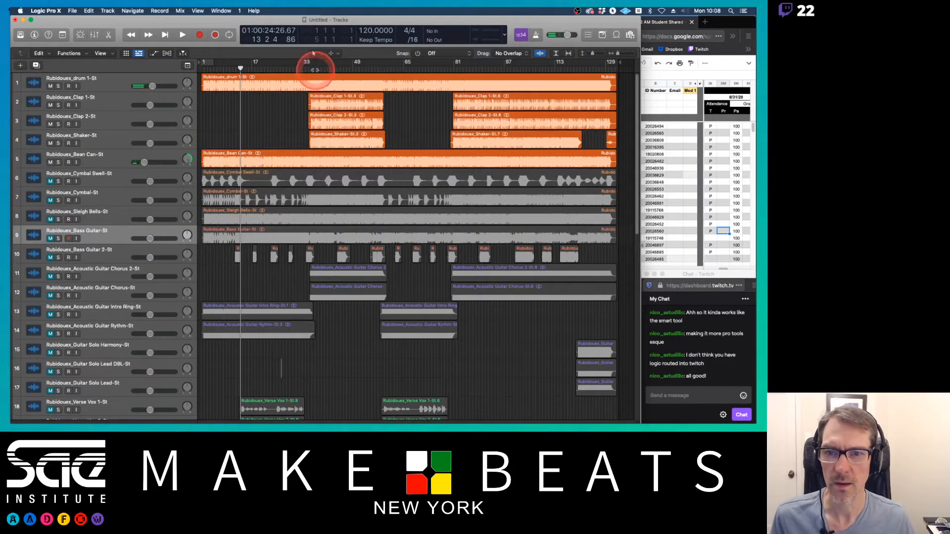
pyautogui.moveTo(310, 63); pyautogui.dragTo(383, 63)
pyautogui.click(312, 62)
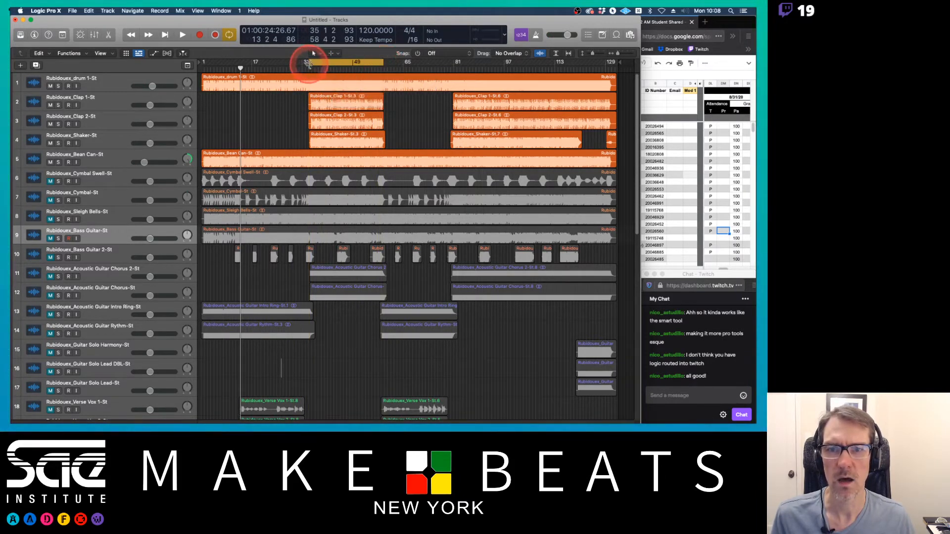
pyautogui.moveTo(308, 63); pyautogui.dragTo(310, 65)
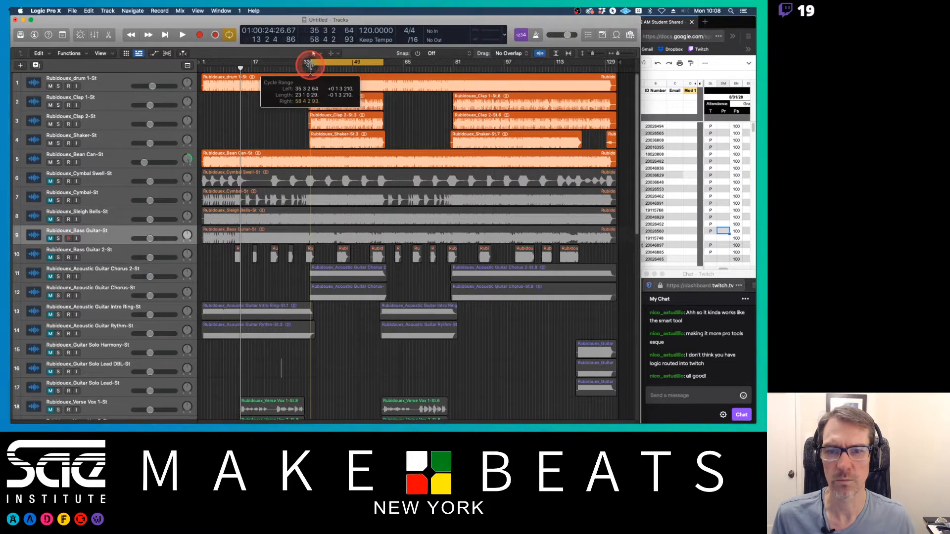
pyautogui.click(229, 35)
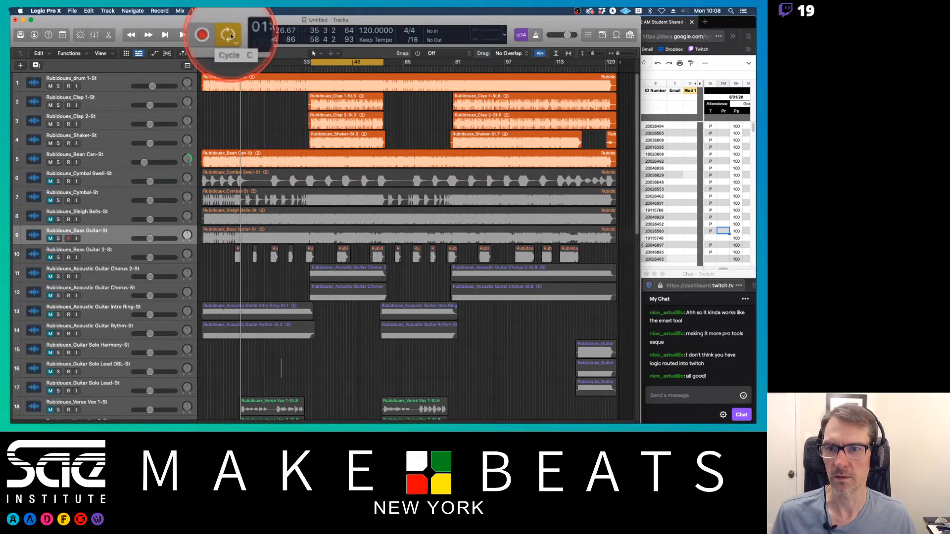
# Step: Play back the cycled section starting from around bar 35
pyautogui.press('space')
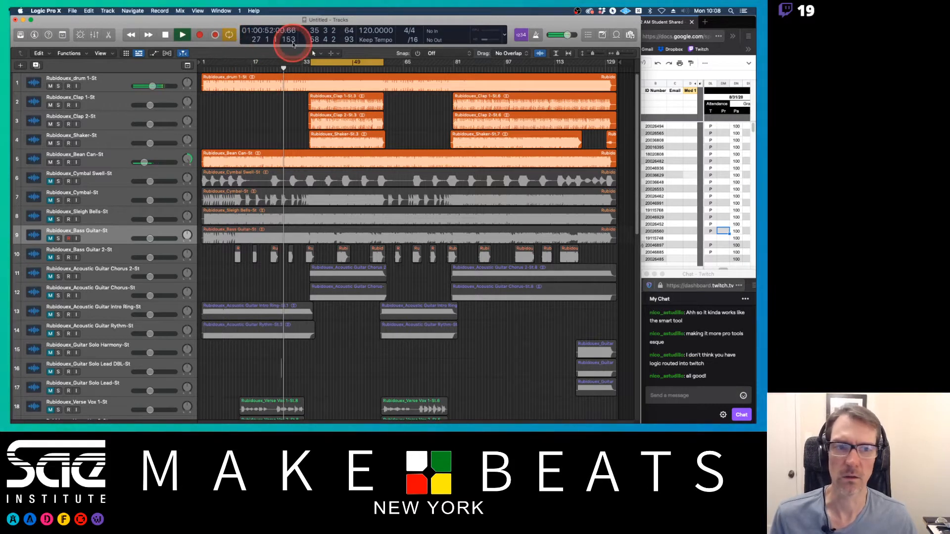
pyautogui.press('space')
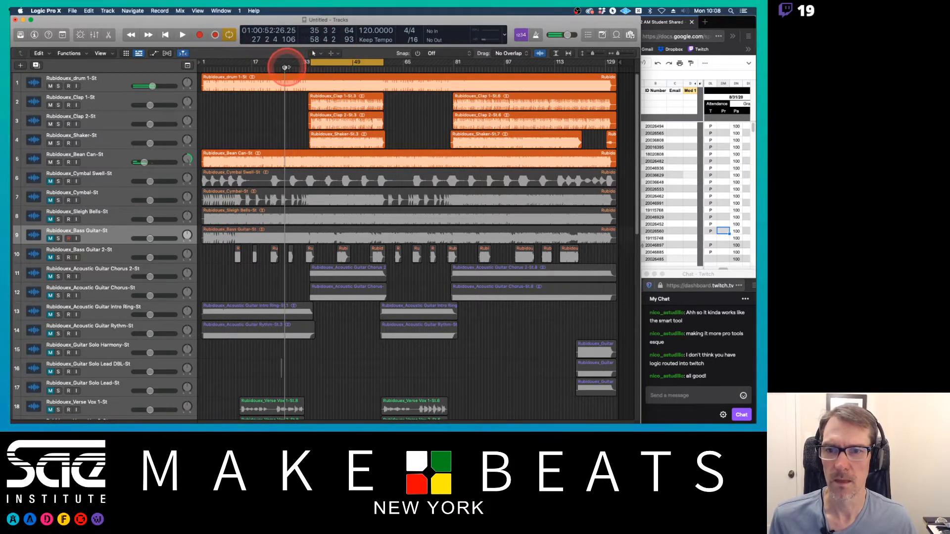
pyautogui.click(308, 67)
pyautogui.press('space')
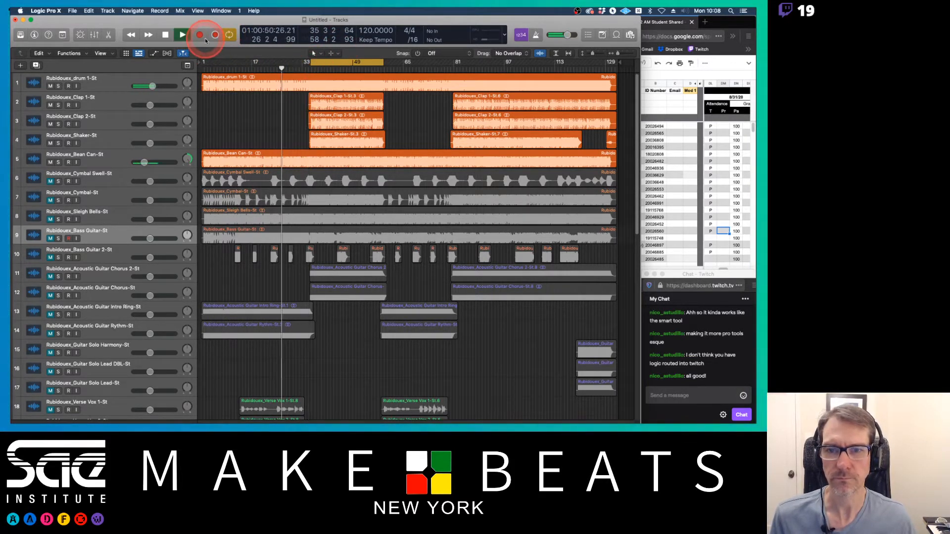
pyautogui.click(309, 70)
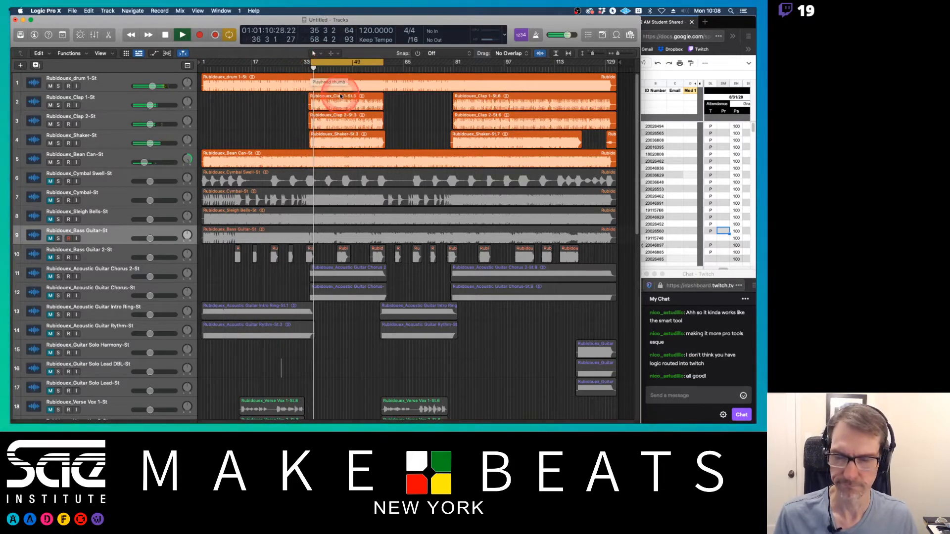
# Step: Reopen the Mixer and pan the Shaker channel left to -64
pyautogui.press('x')
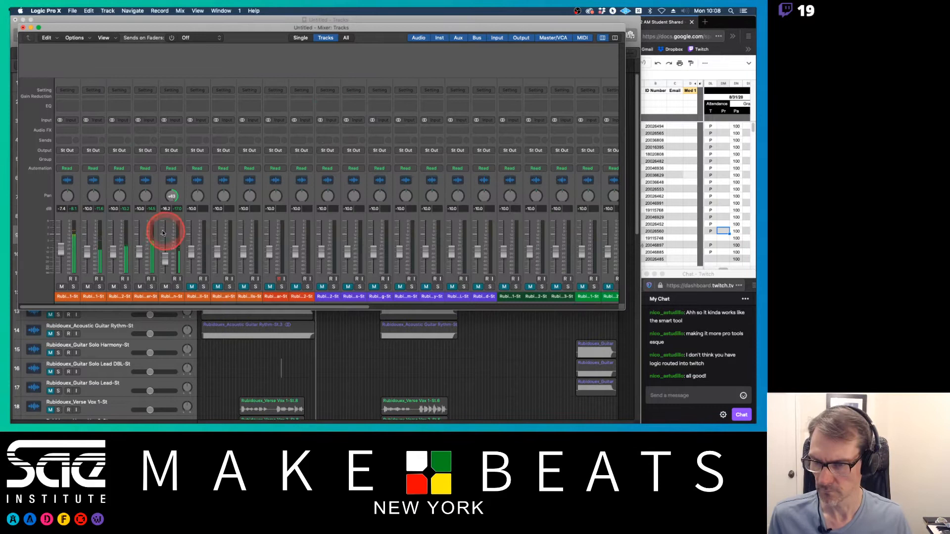
pyautogui.moveTo(146, 195); pyautogui.dragTo(142, 252)
pyautogui.click(141, 255)
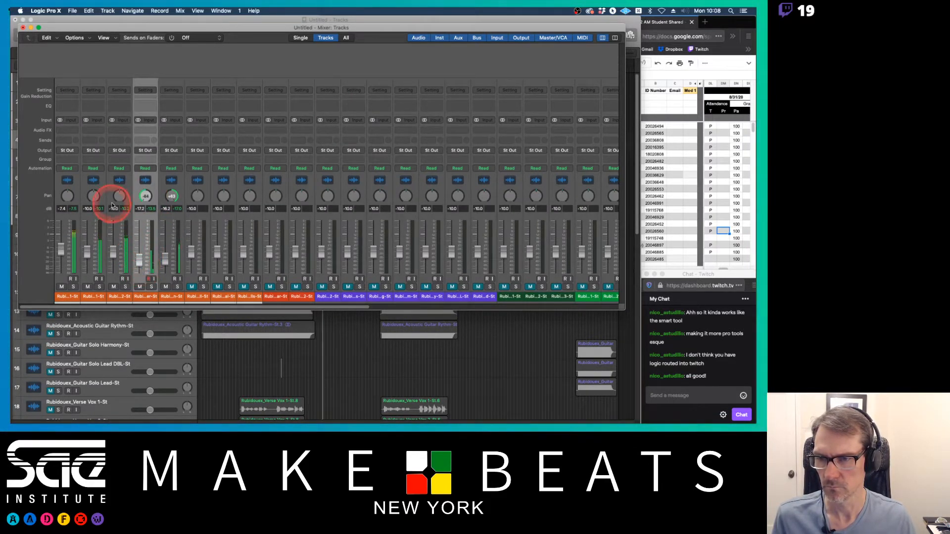
# Step: Pan Clap 2 to +41 and Clap 1 to -37, nudging Clap 1's fader down
pyautogui.moveTo(118, 197); pyautogui.dragTo(118, 179)
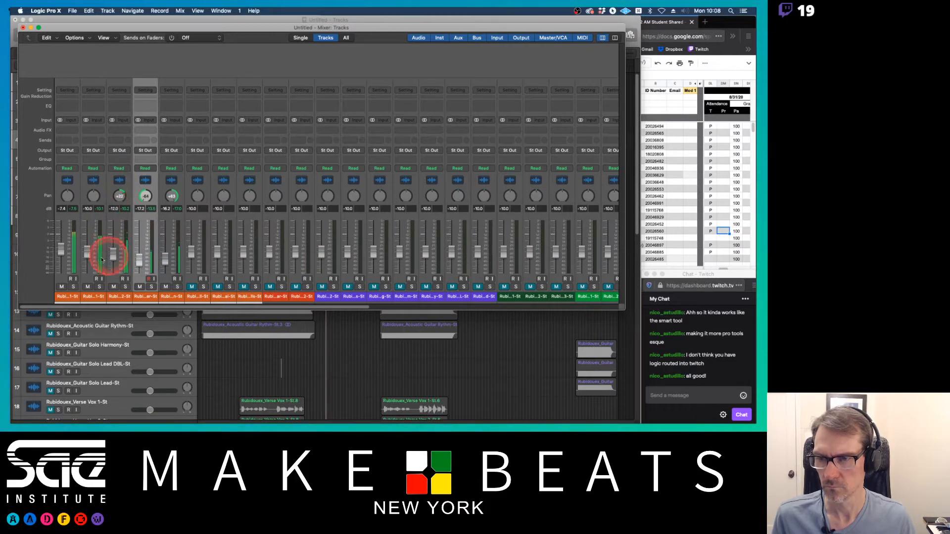
pyautogui.moveTo(87, 252); pyautogui.dragTo(84, 254)
pyautogui.moveTo(93, 196)
pyautogui.mouseDown()
pyautogui.moveTo(96, 208)
pyautogui.moveTo(119, 184)
pyautogui.moveTo(89, 195)
pyautogui.moveTo(91, 203)
pyautogui.mouseUp()
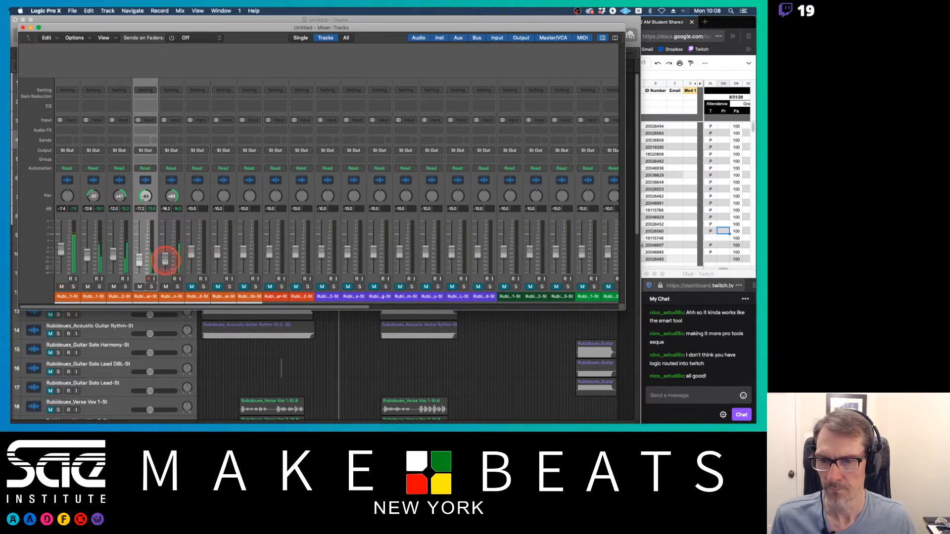
# Step: Pan the Bean Can channel to +18 and lower the Cymbal Swell fader
pyautogui.moveTo(166, 263); pyautogui.dragTo(167, 265)
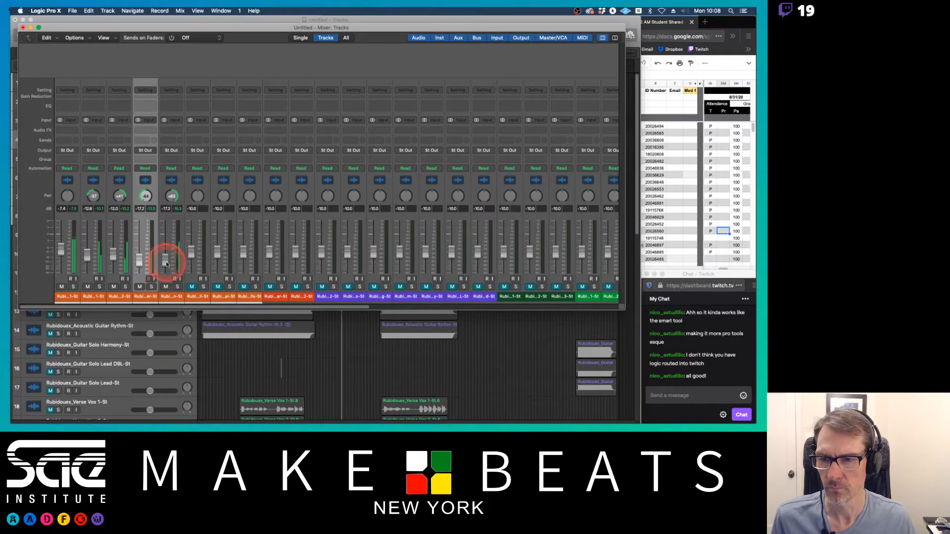
pyautogui.moveTo(173, 196); pyautogui.dragTo(188, 284)
pyautogui.moveTo(191, 252); pyautogui.dragTo(191, 256)
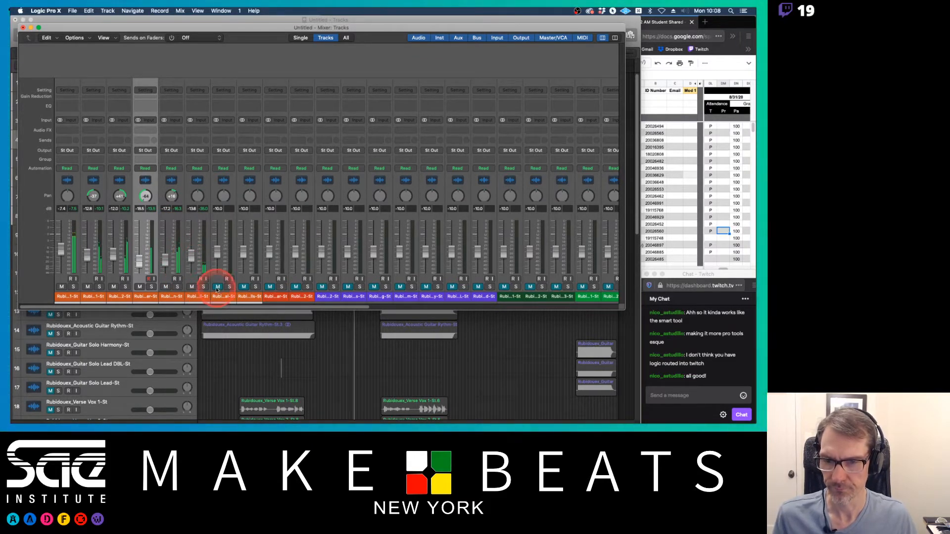
# Step: Lower the Cymbal and Cymbal Swell faders further
pyautogui.moveTo(218, 251); pyautogui.dragTo(243, 260)
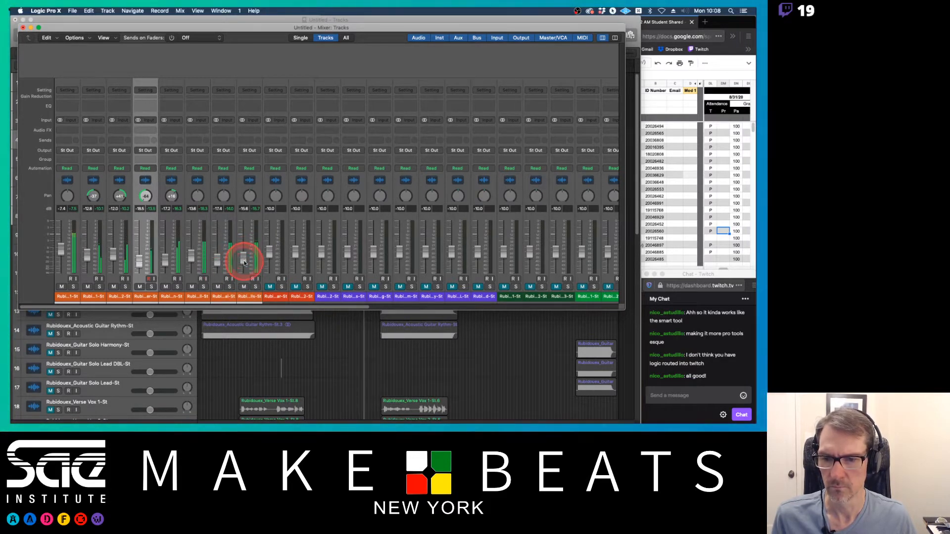
pyautogui.click(191, 259)
pyautogui.moveTo(191, 261); pyautogui.dragTo(192, 266)
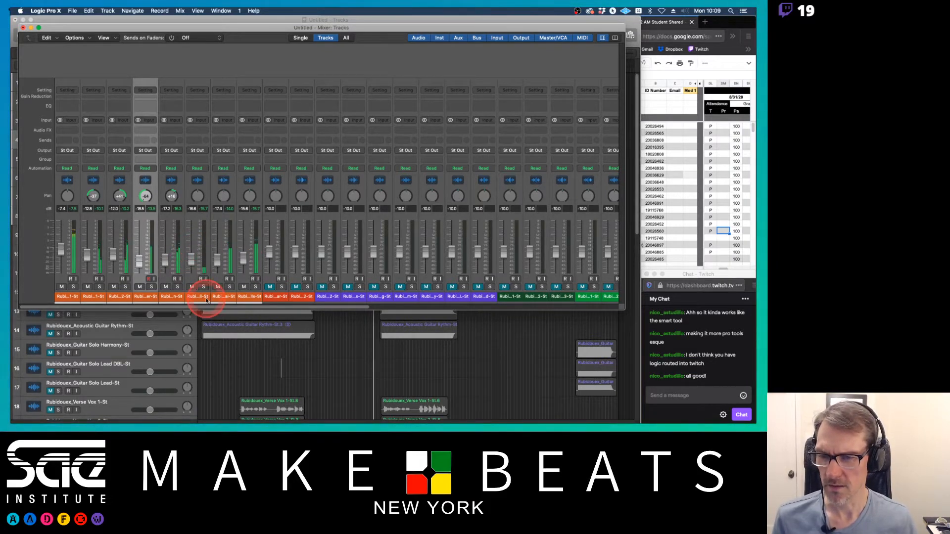
# Step: Unmute and solo the Cymbal Swell channel and insert a Single Band EQ plugin on it
pyautogui.click(192, 288)
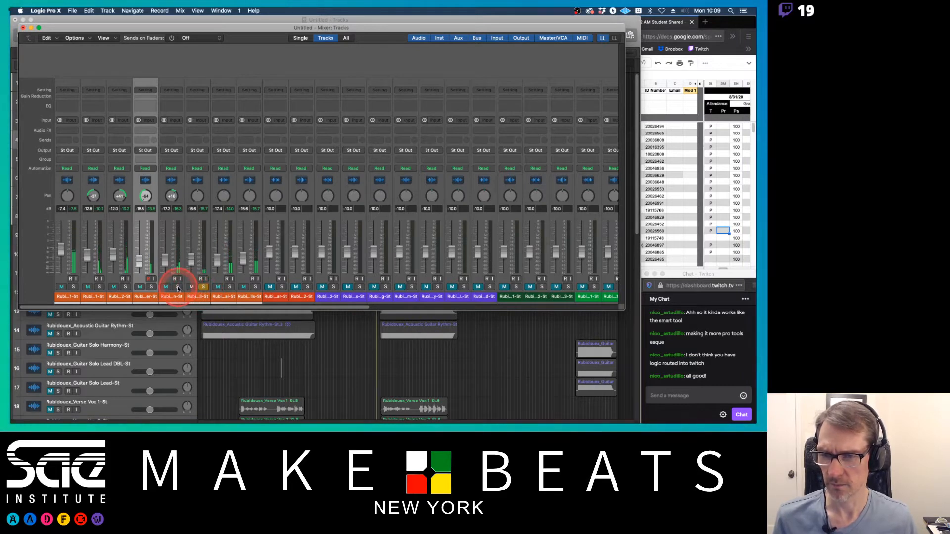
pyautogui.click(207, 288)
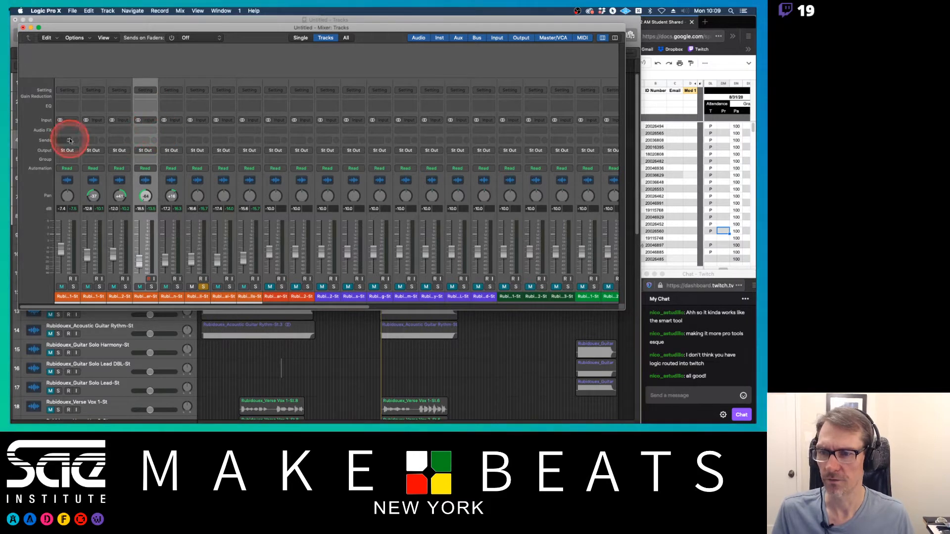
pyautogui.click(203, 130)
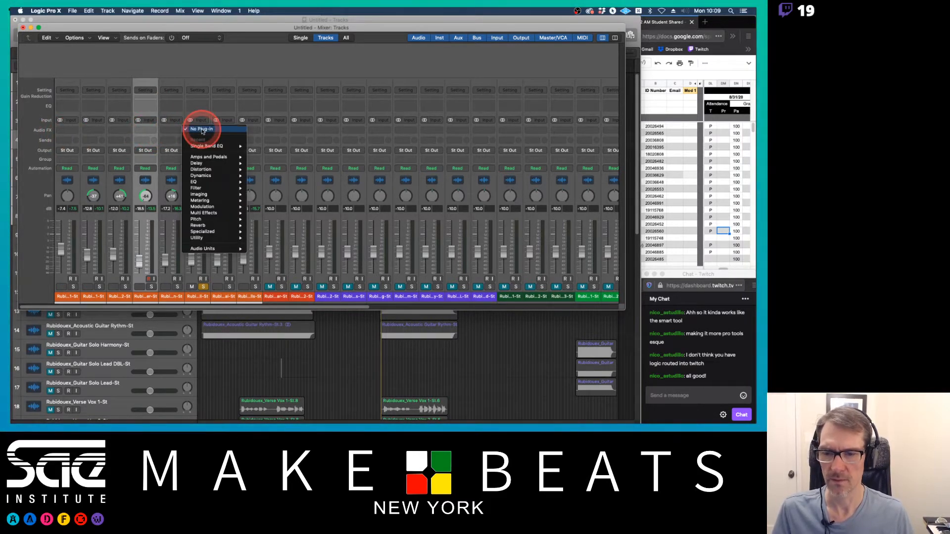
pyautogui.moveTo(217, 182)
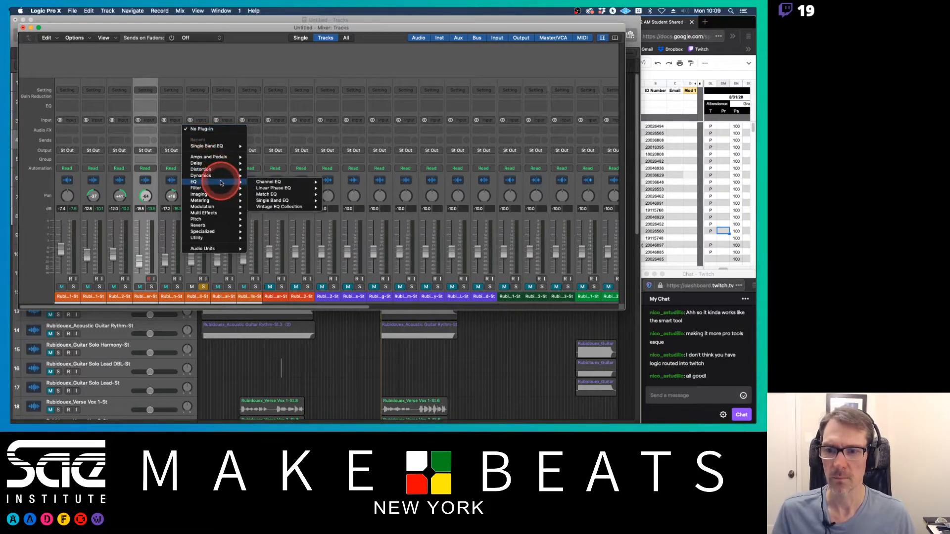
pyautogui.moveTo(272, 182)
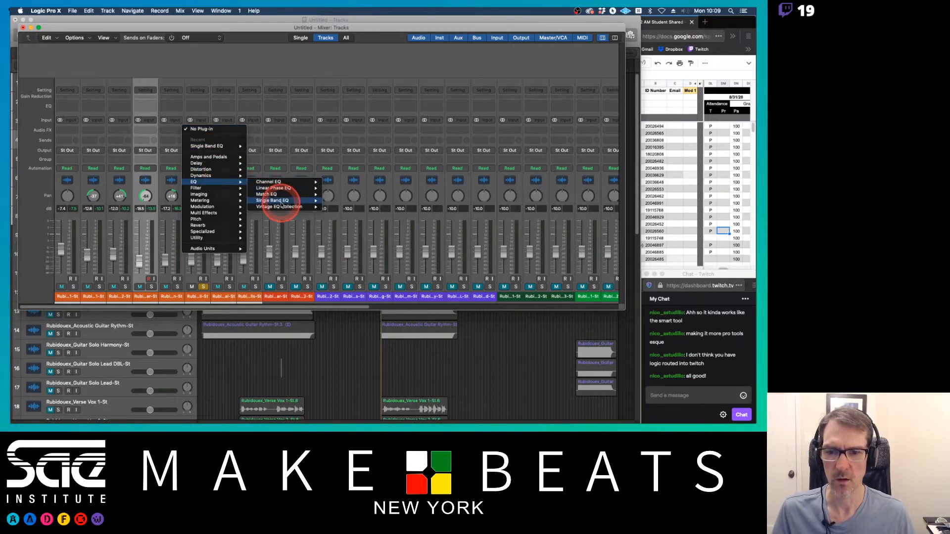
pyautogui.click(278, 201)
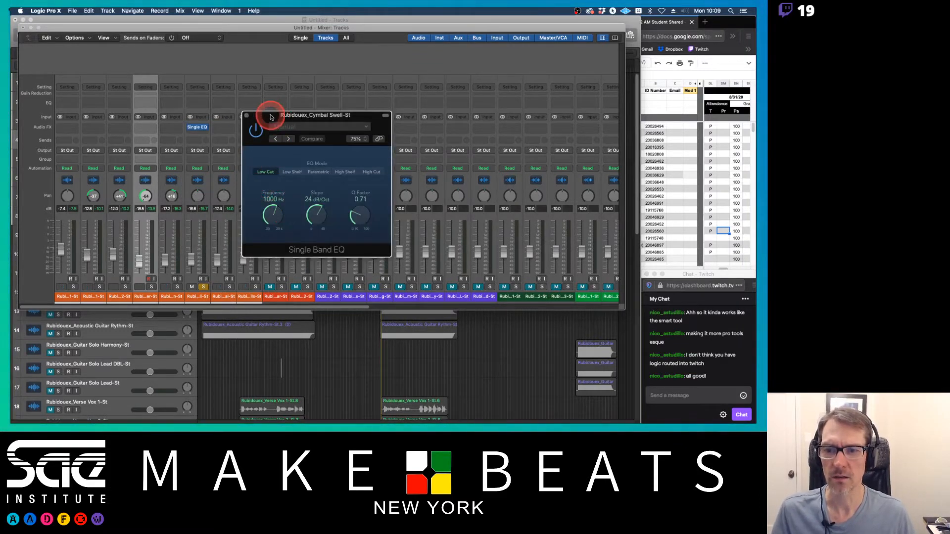
pyautogui.moveTo(269, 115); pyautogui.dragTo(331, 105)
pyautogui.click(207, 132)
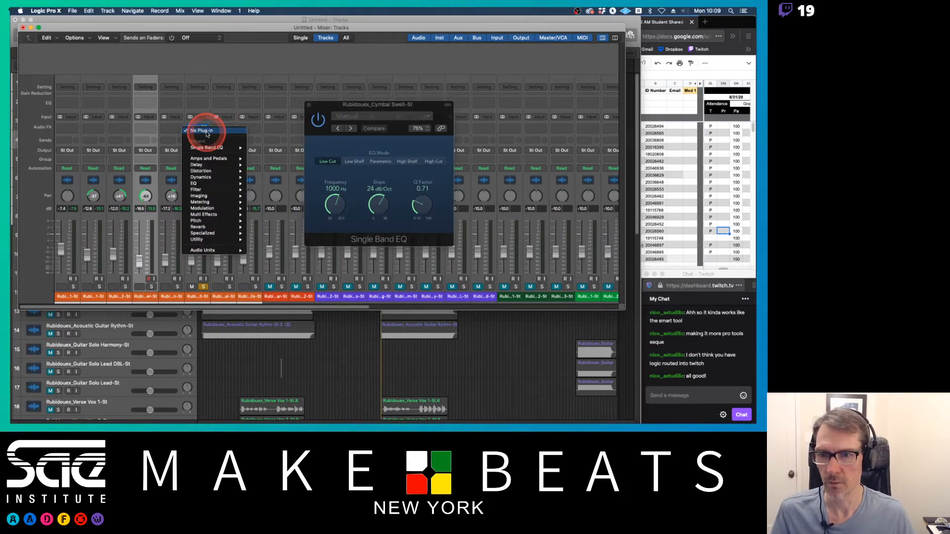
pyautogui.moveTo(223, 183)
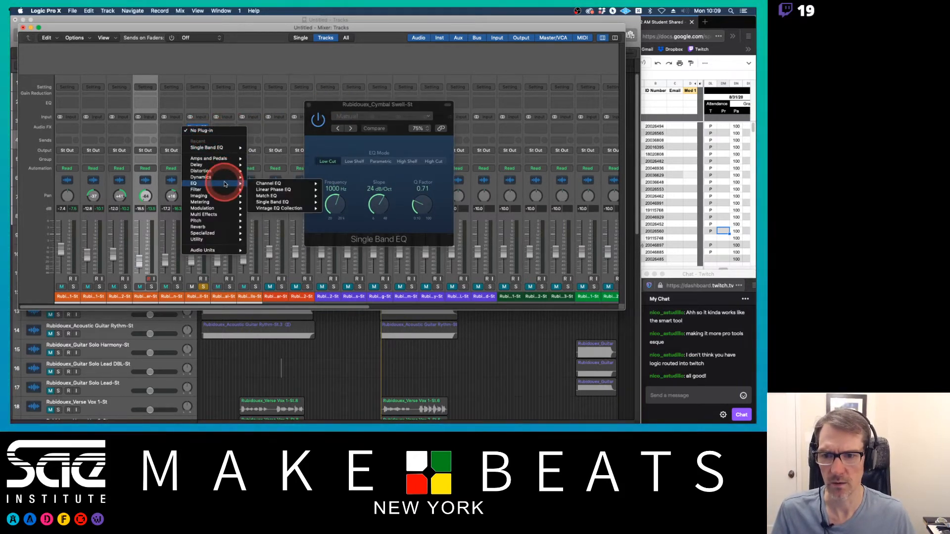
pyautogui.moveTo(282, 183)
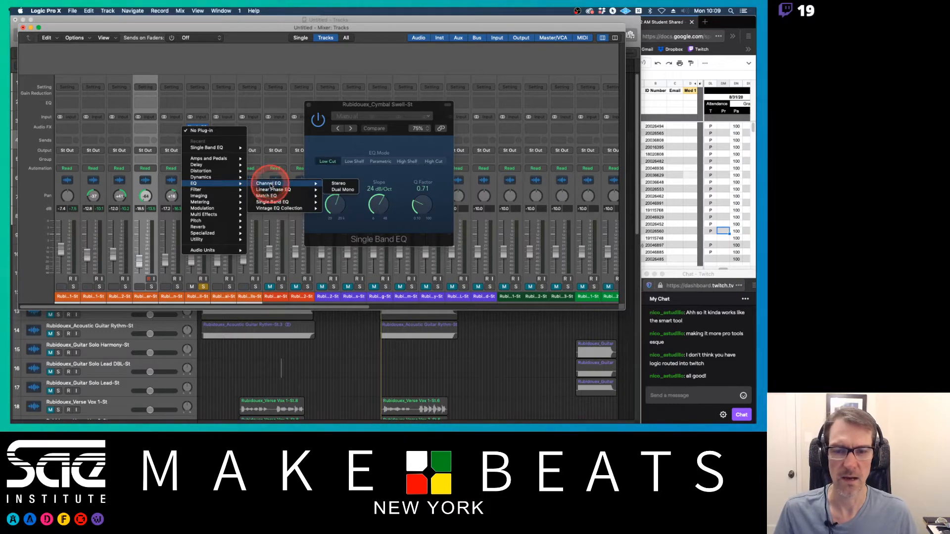
pyautogui.click(355, 151)
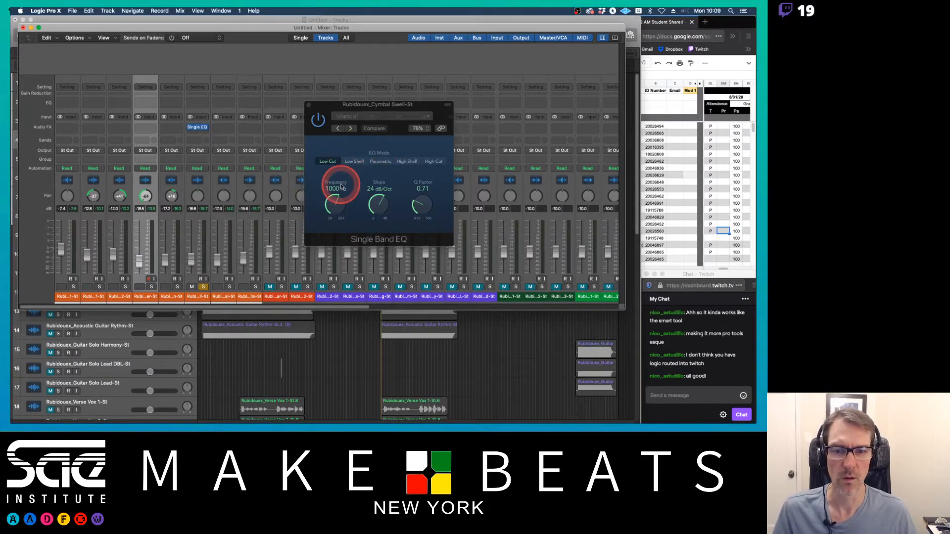
# Step: Set the Cymbal Swell Single Band EQ low cut to 290 Hz with a 12 dB/Oct slope, then close the plugin and mixer
pyautogui.moveTo(341, 187)
pyautogui.mouseDown()
pyautogui.moveTo(335, 211)
pyautogui.moveTo(331, 173)
pyautogui.mouseUp()
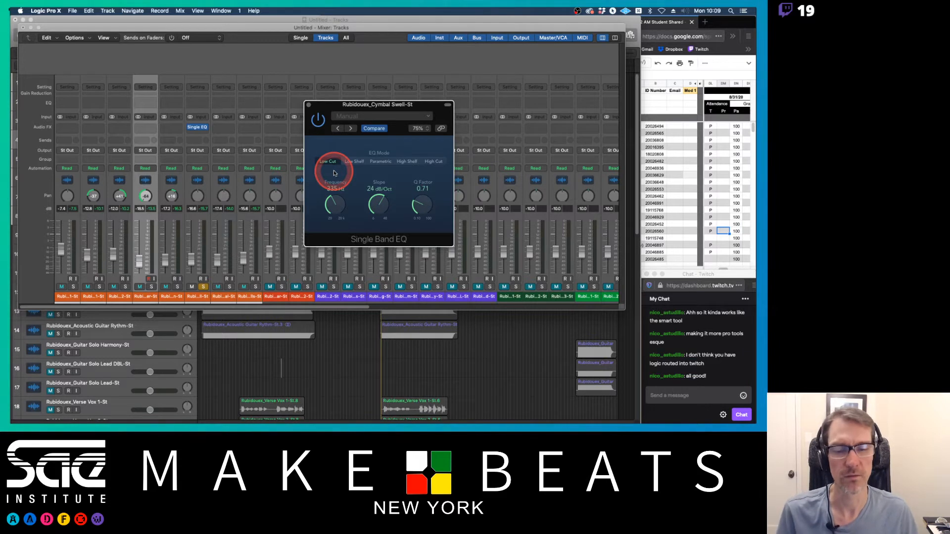
pyautogui.moveTo(334, 173); pyautogui.dragTo(336, 210)
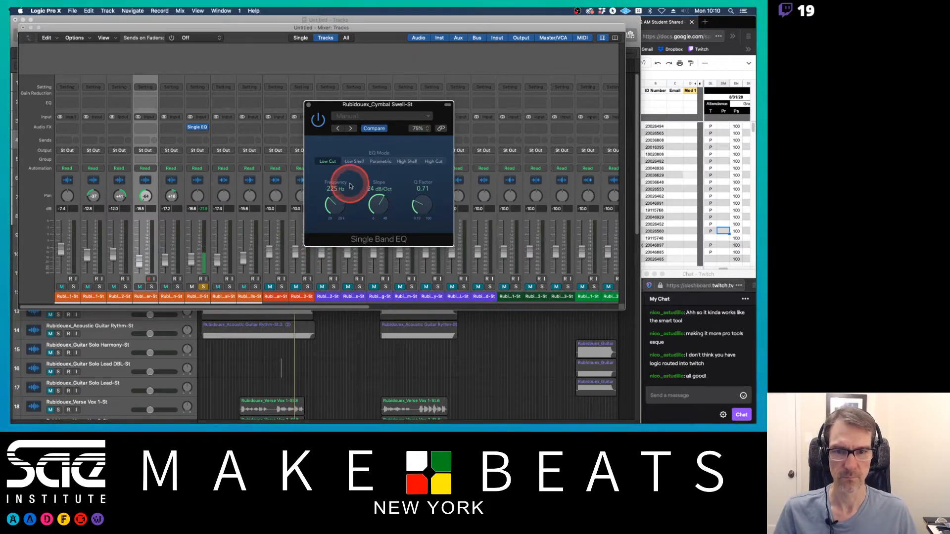
pyautogui.moveTo(374, 206)
pyautogui.mouseDown()
pyautogui.moveTo(377, 226)
pyautogui.moveTo(361, 208)
pyautogui.mouseUp()
pyautogui.moveTo(341, 210); pyautogui.dragTo(342, 206)
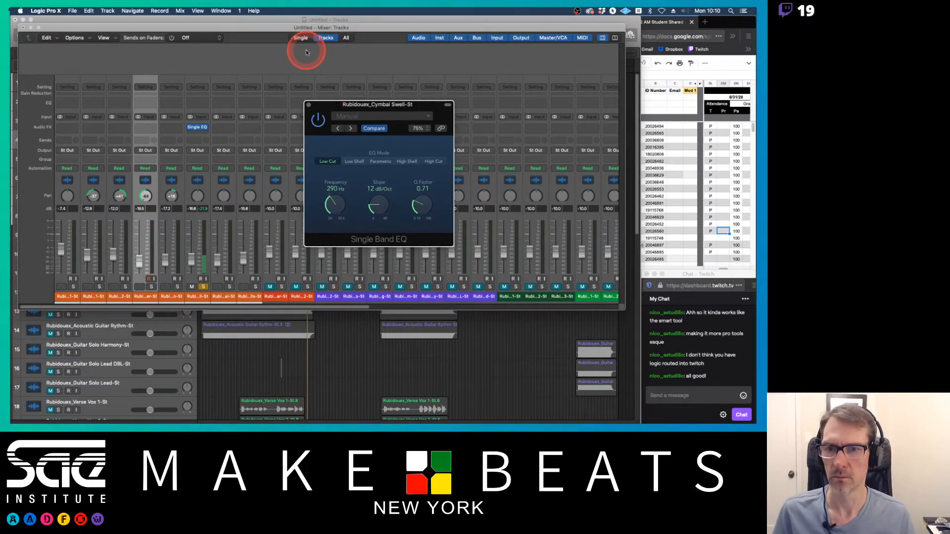
pyautogui.click(309, 104)
pyautogui.press('cmd+w')
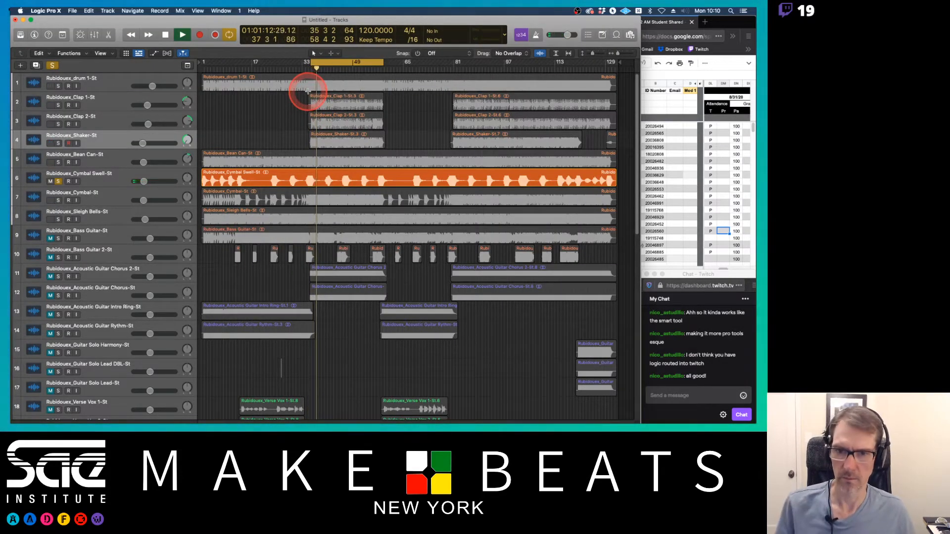
# Step: Play the song from bar 33, unsolo the Cymbal Swell track, and stop playback
pyautogui.press('space')
pyautogui.press('space')
pyautogui.press('space')
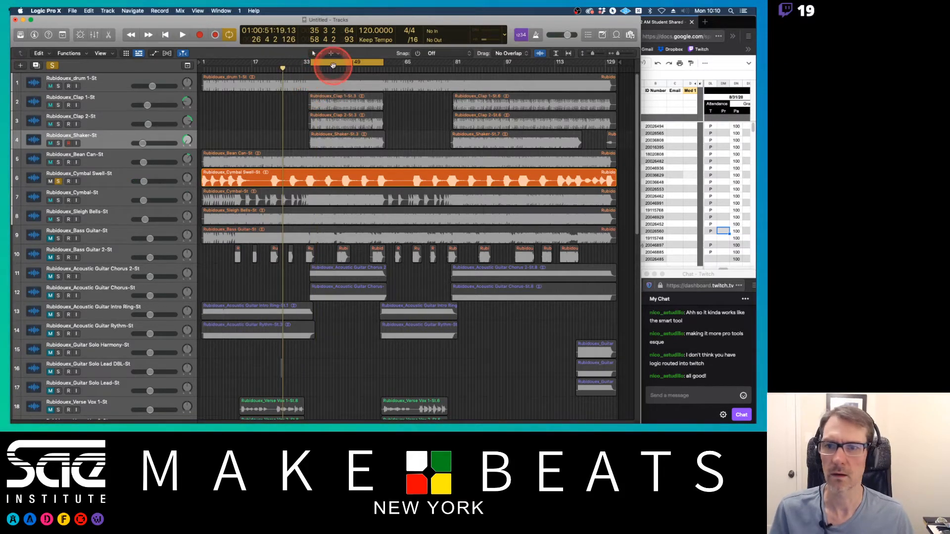
pyautogui.click(520, 35)
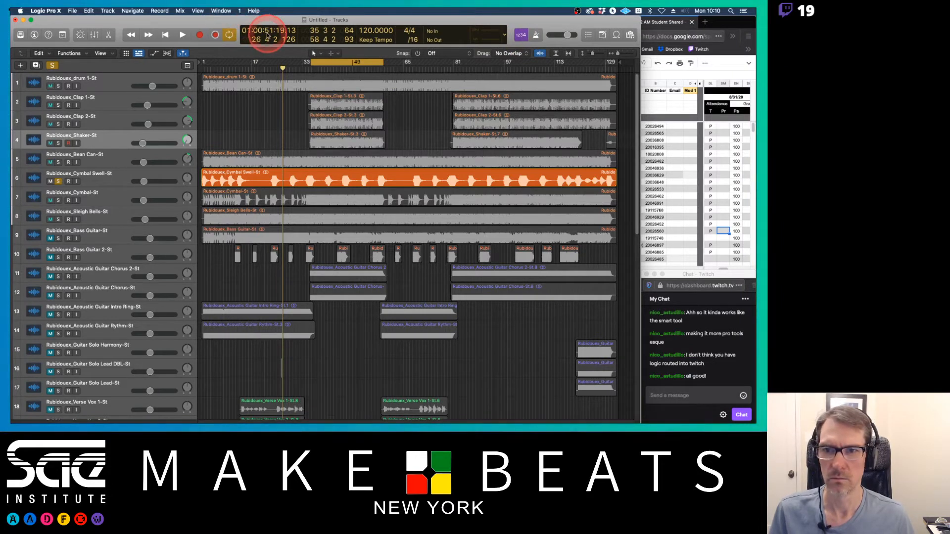
pyautogui.press('space')
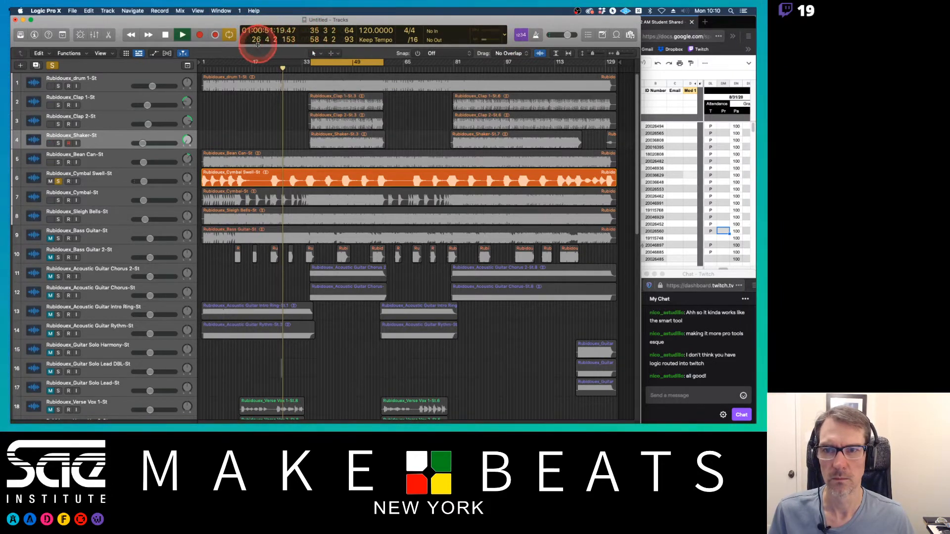
pyautogui.press('space')
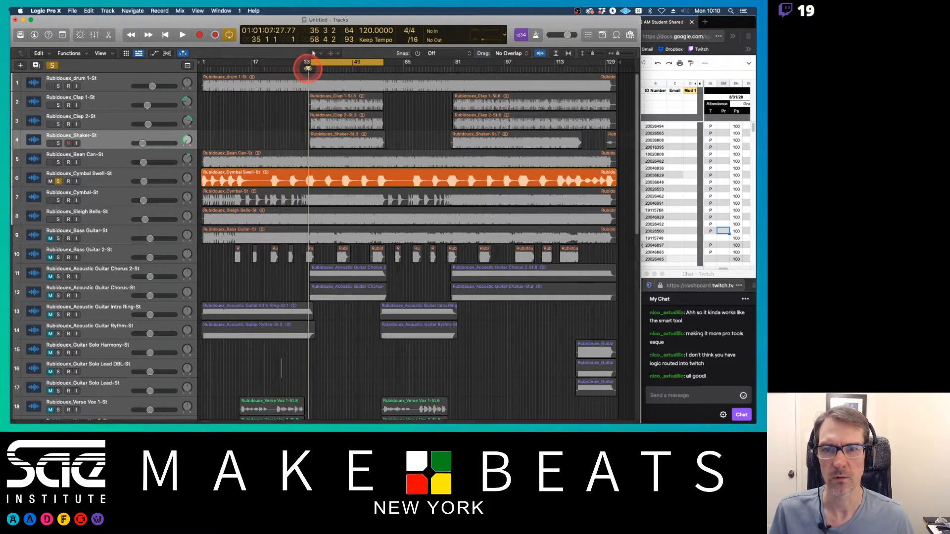
pyautogui.press('space')
pyautogui.click(315, 68)
pyautogui.click(309, 67)
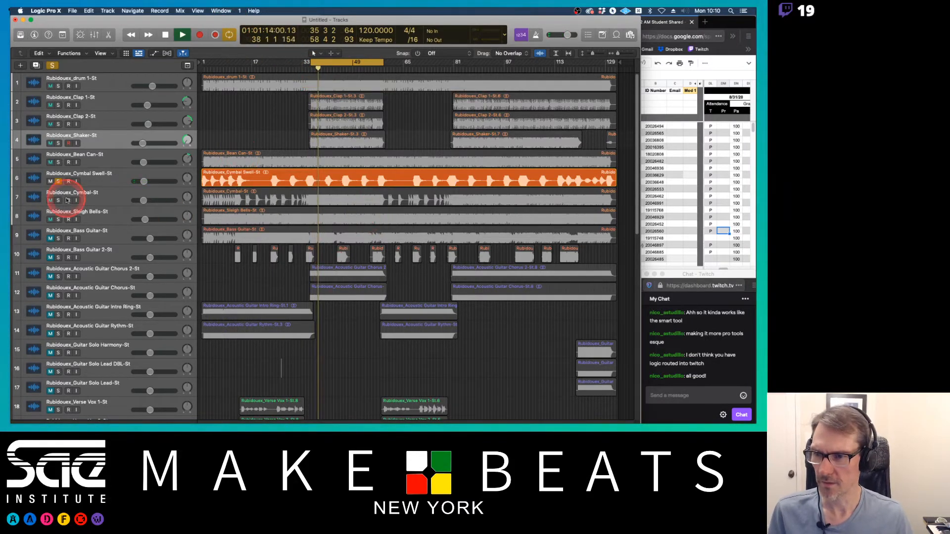
pyautogui.click(58, 181)
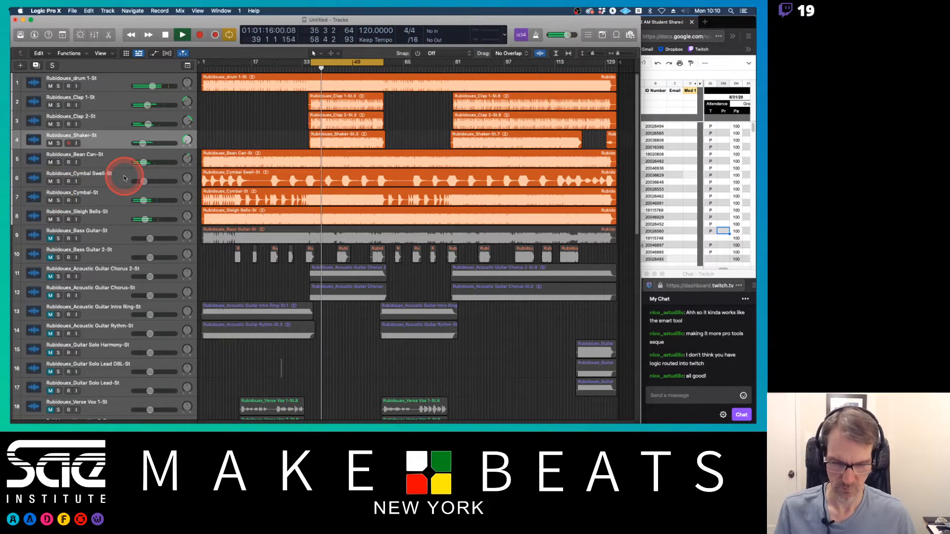
pyautogui.press('space')
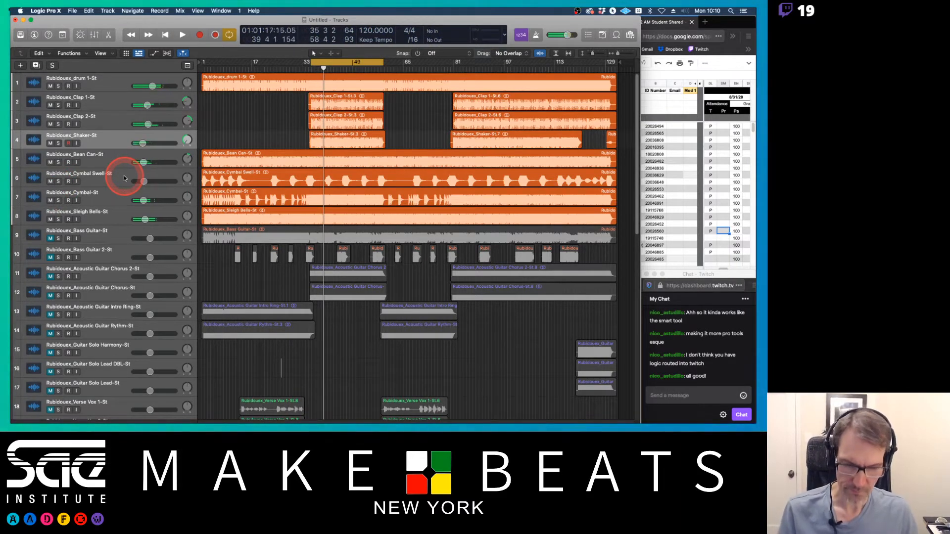
# Step: Route the outputs of the first eight drum and percussion channels to Bus 1 in the mixer
pyautogui.press('x')
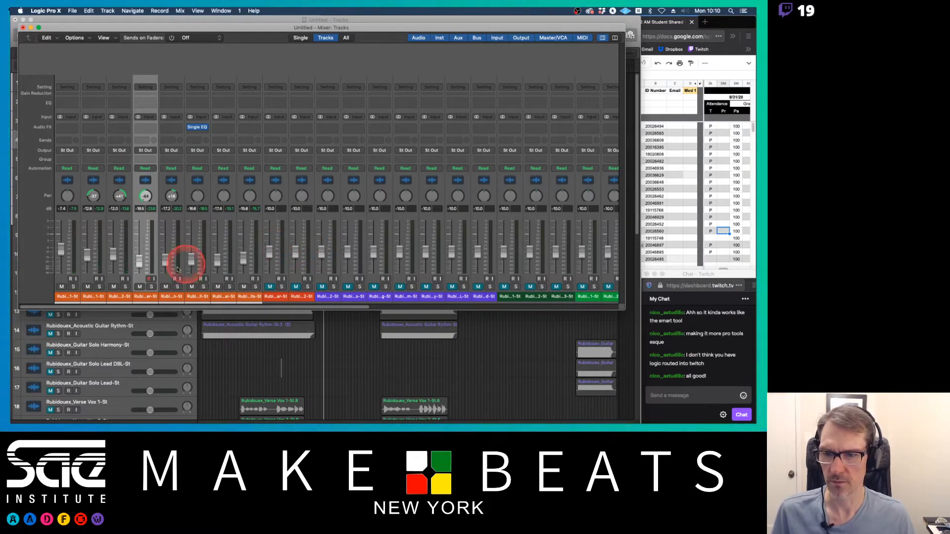
pyautogui.moveTo(69, 289); pyautogui.dragTo(244, 298)
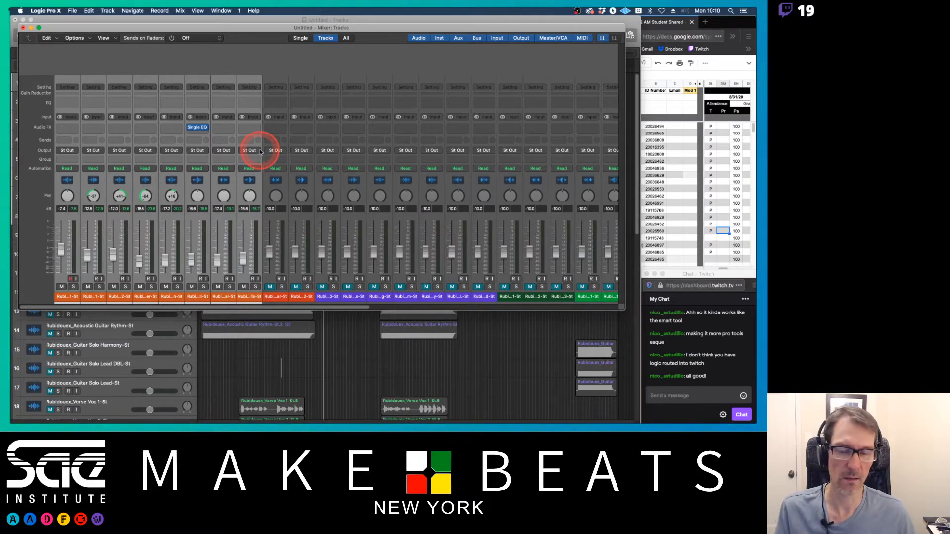
pyautogui.click(259, 151)
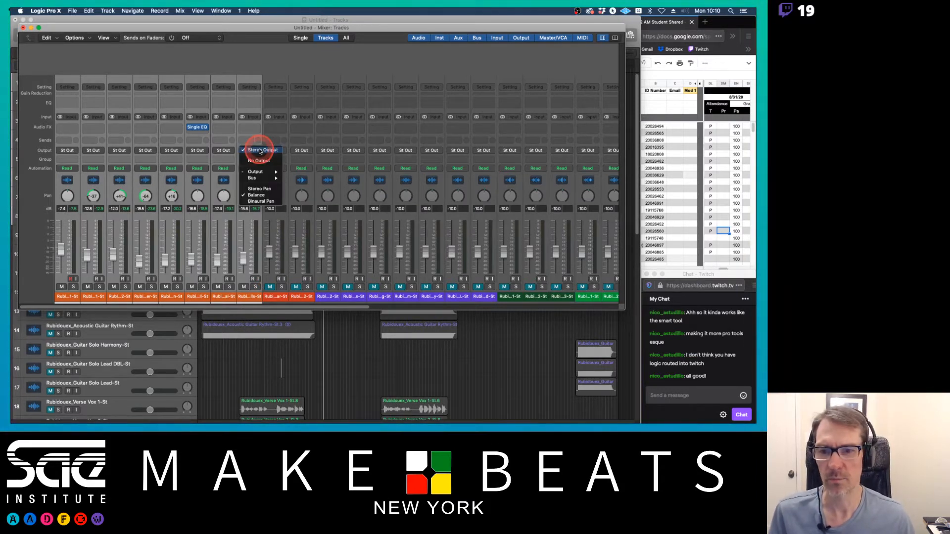
pyautogui.moveTo(261, 178)
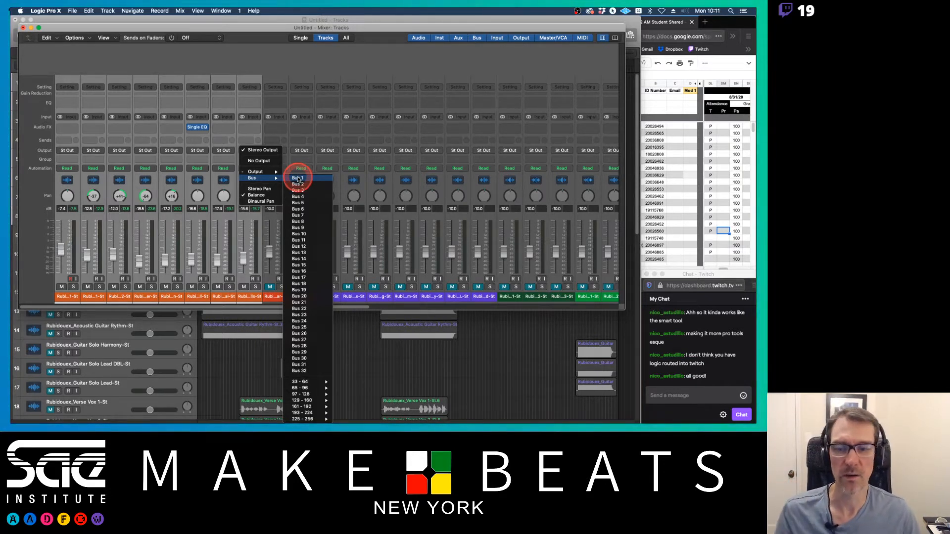
pyautogui.click(297, 179)
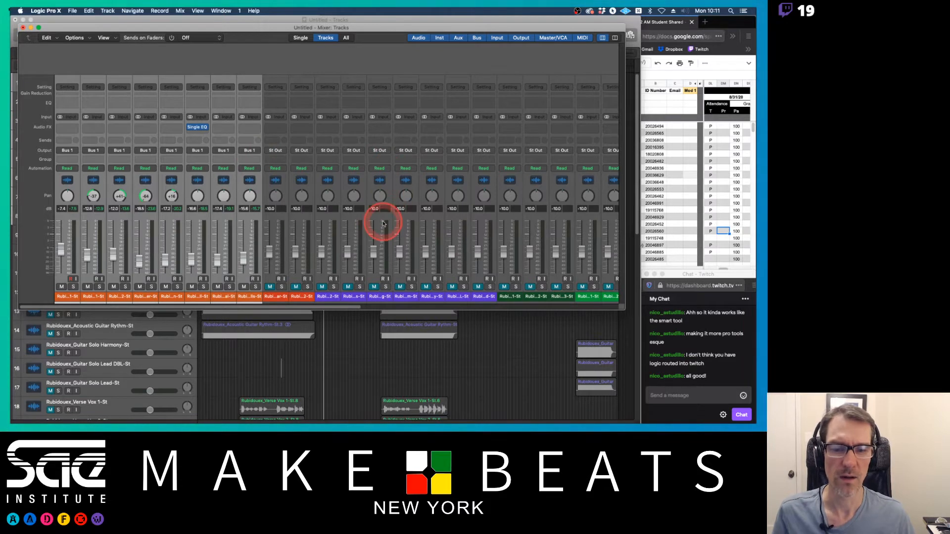
# Step: Rename the Bus 1 aux channel to Dr Grp and create a track for it
pyautogui.hscroll(10, 383, 221)
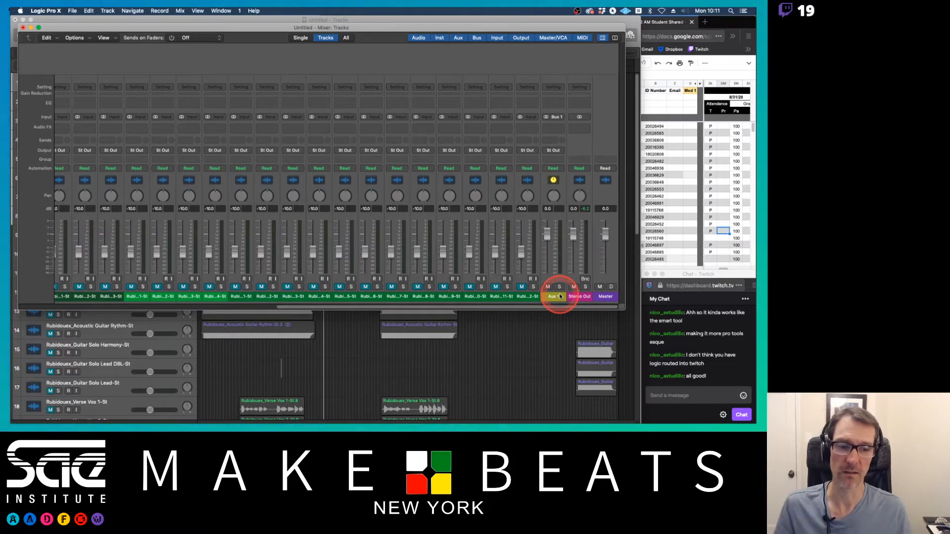
pyautogui.moveTo(559, 297)
pyautogui.mouseDown()
pyautogui.moveTo(452, 285)
pyautogui.moveTo(503, 278)
pyautogui.moveTo(558, 289)
pyautogui.moveTo(547, 303)
pyautogui.mouseUp()
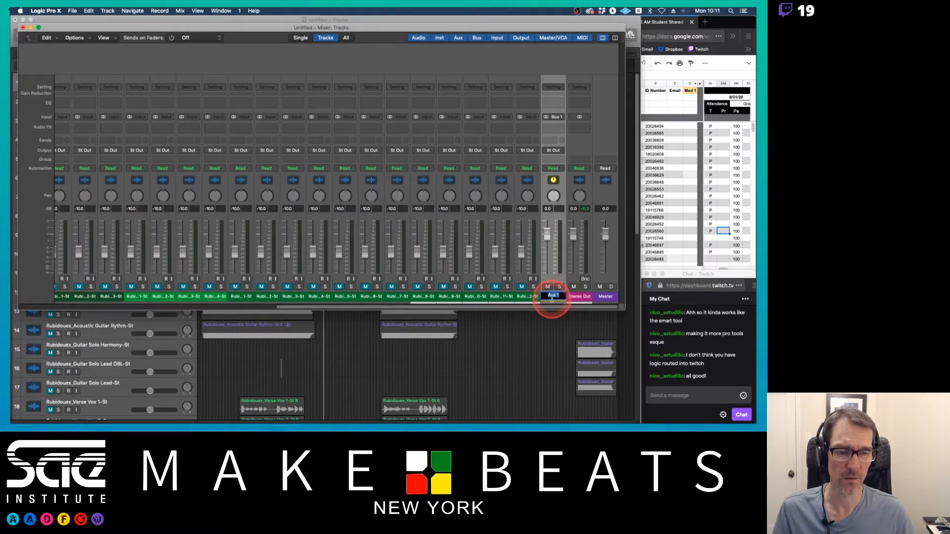
pyautogui.write('r B')
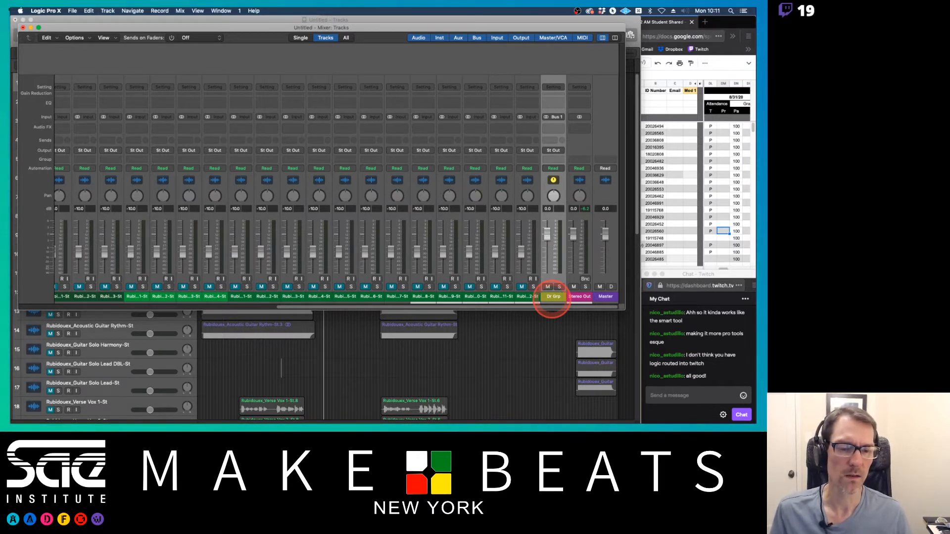
pyautogui.rightClick(554, 297)
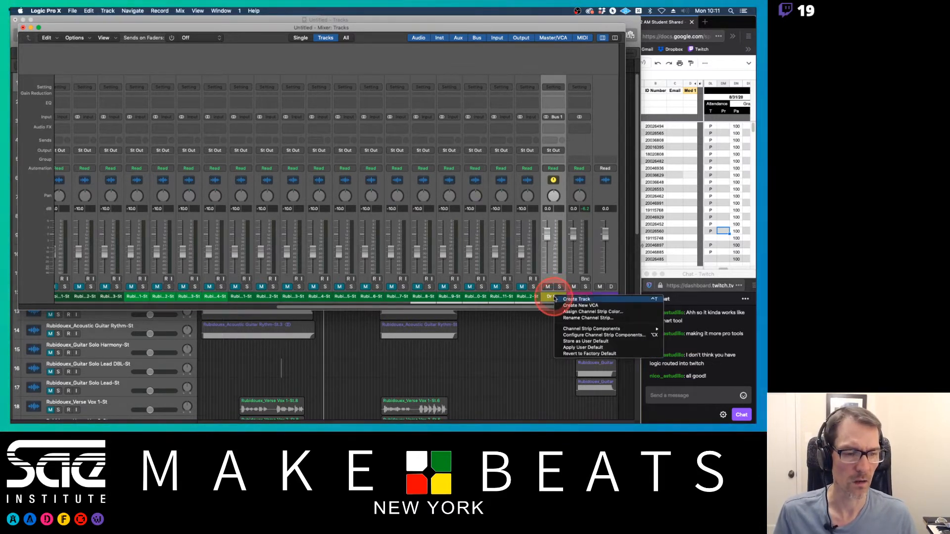
pyautogui.click(584, 299)
# Step: Move the Dr Grp track down to sit just below the Sleigh Bells track
pyautogui.hscroll(-10, 302, 264)
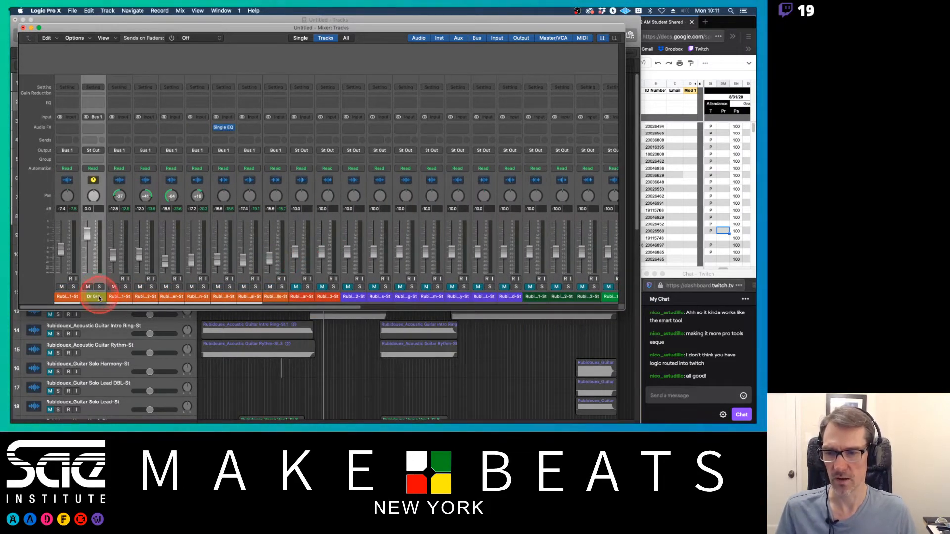
pyautogui.click(215, 365)
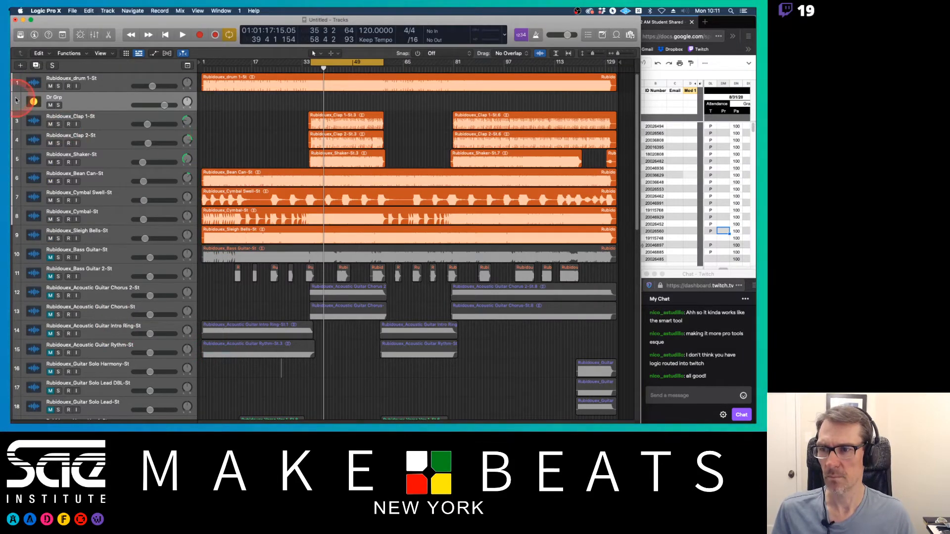
pyautogui.moveTo(16, 100); pyautogui.dragTo(23, 242)
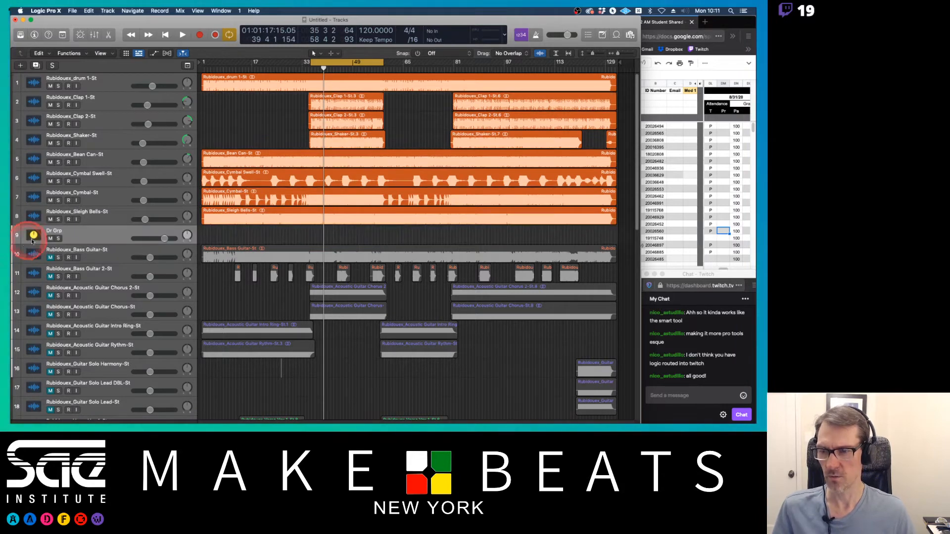
# Step: Route the two Bass Guitar channels' outputs to Bus 2 in the mixer while playing back
pyautogui.press('x')
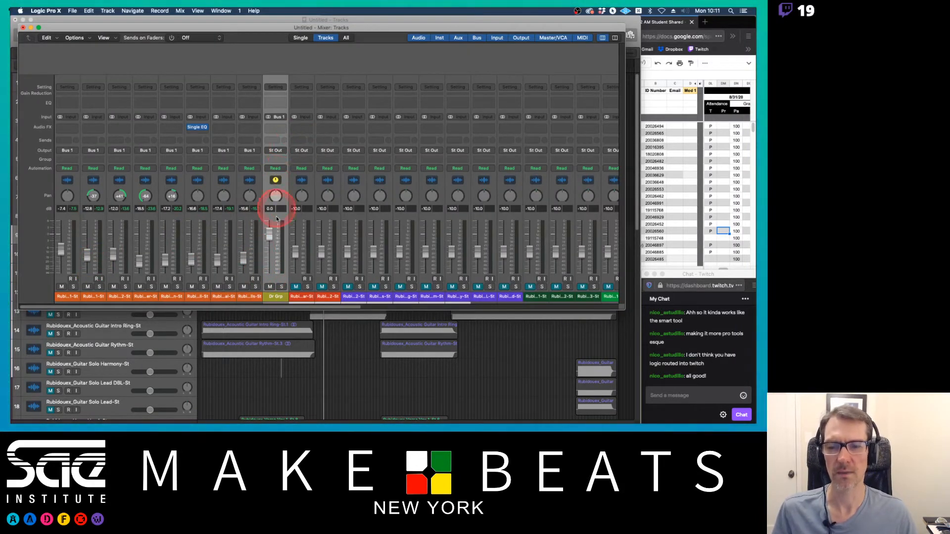
pyautogui.press('space')
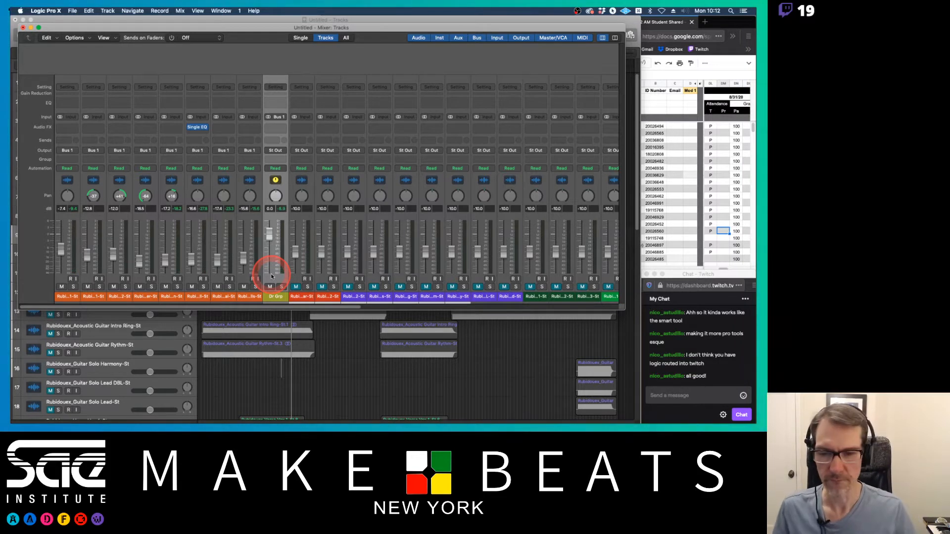
pyautogui.click(303, 295)
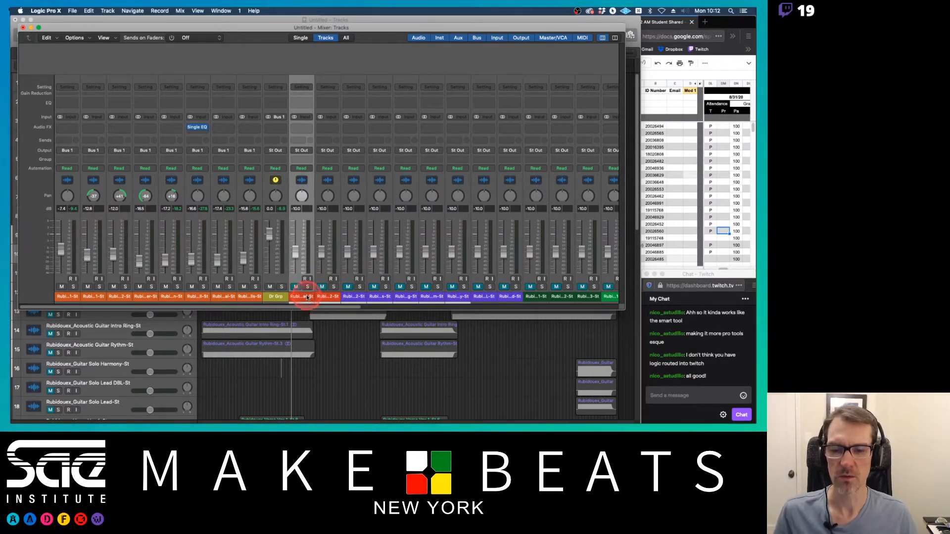
pyautogui.keyDown('shift'); pyautogui.click(325, 296); pyautogui.keyUp('shift')
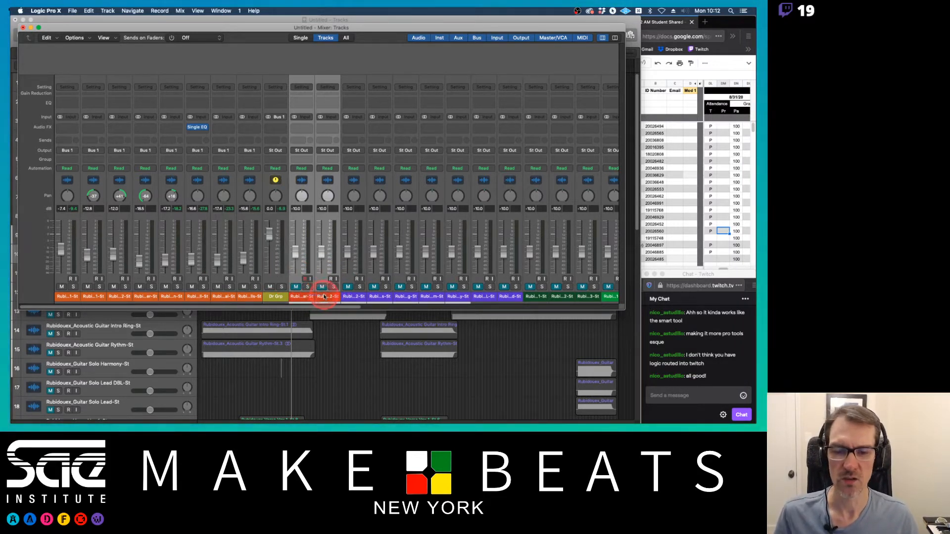
pyautogui.click(328, 152)
pyautogui.click(328, 163)
pyautogui.click(328, 158)
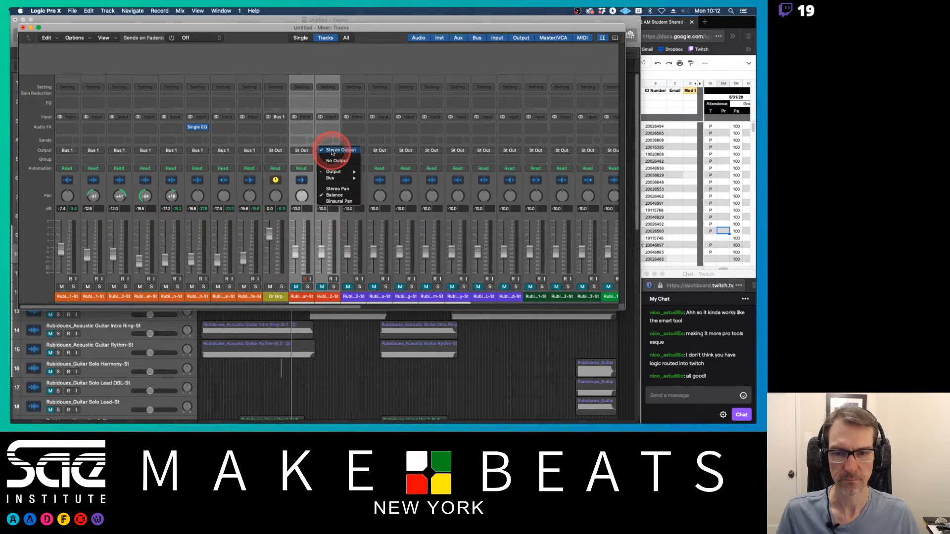
pyautogui.moveTo(337, 182)
pyautogui.click(377, 184)
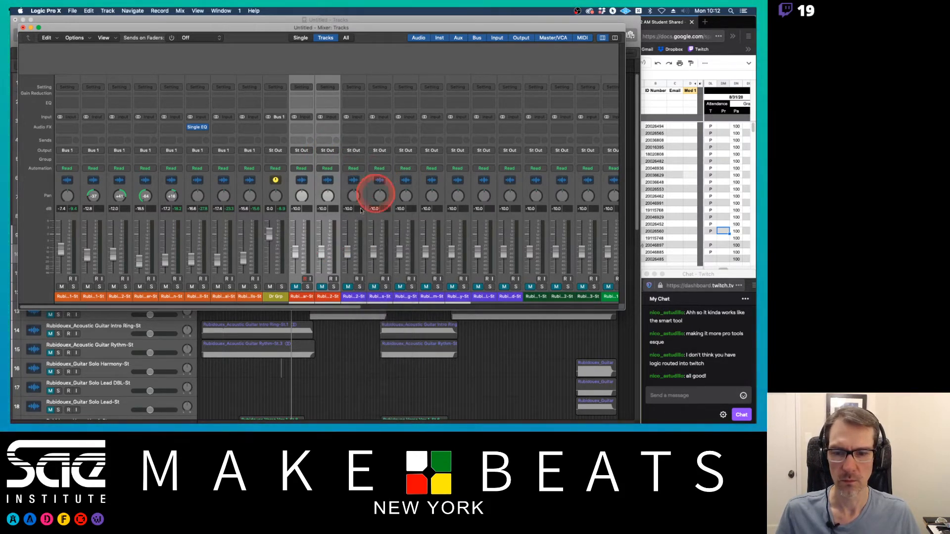
# Step: Route the outputs of the four Acoustic Guitar channels to Bus 3 in the mixer
pyautogui.click(360, 298)
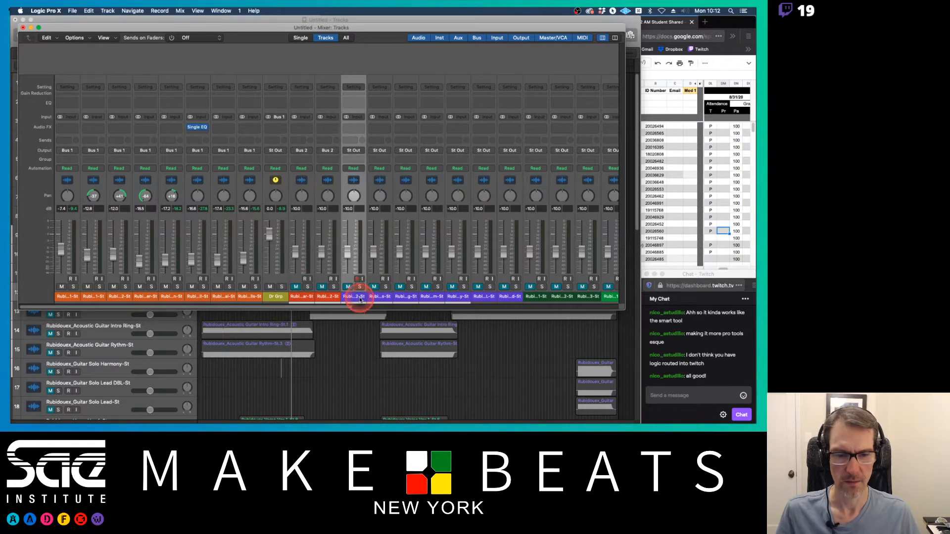
pyautogui.moveTo(360, 301); pyautogui.dragTo(511, 296)
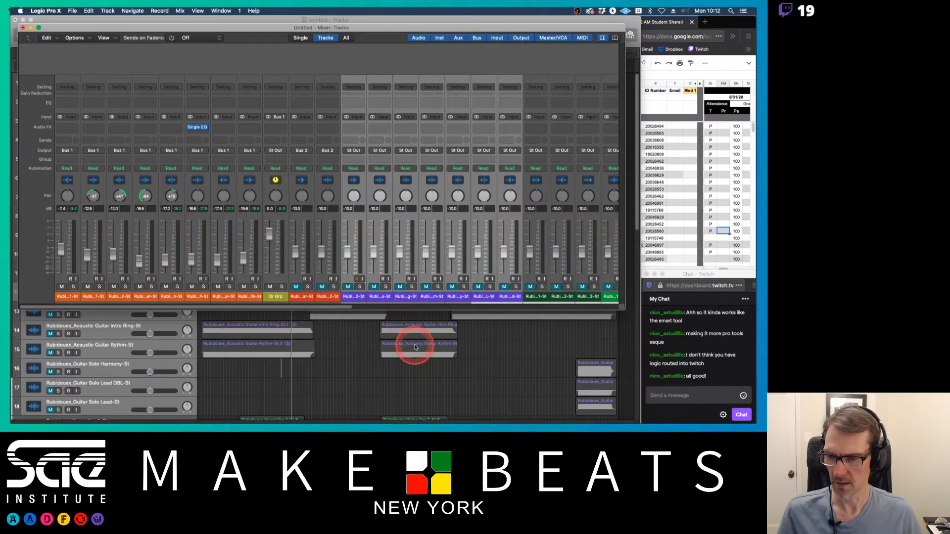
pyautogui.click(467, 297)
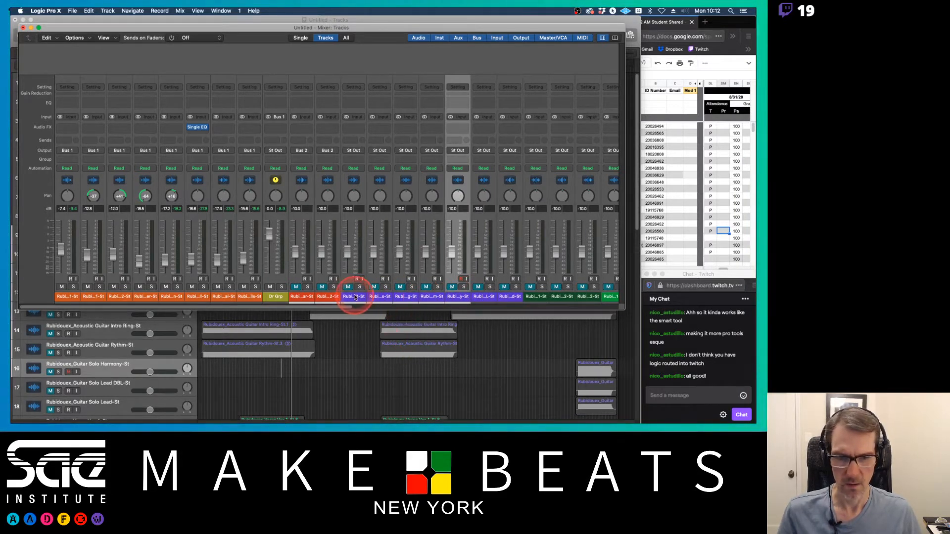
pyautogui.moveTo(351, 297); pyautogui.dragTo(429, 300)
pyautogui.click(438, 150)
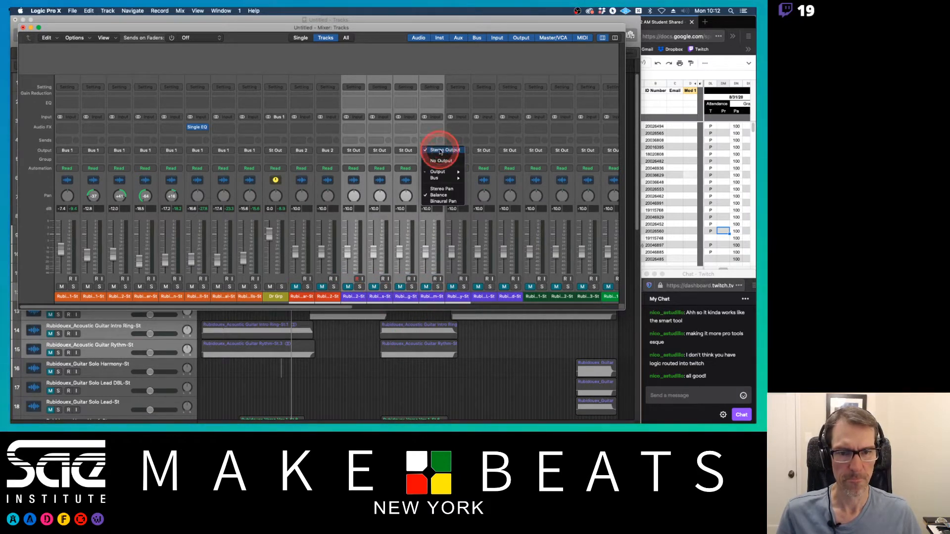
pyautogui.moveTo(444, 179)
pyautogui.click(485, 190)
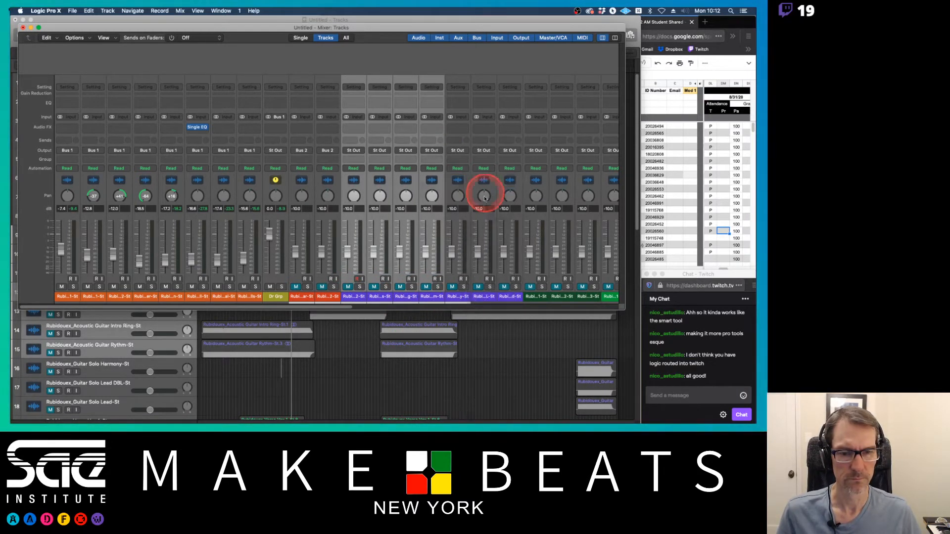
# Step: Route the outputs of the three Guitar Solo channels to Bus 4
pyautogui.moveTo(460, 299); pyautogui.dragTo(509, 297)
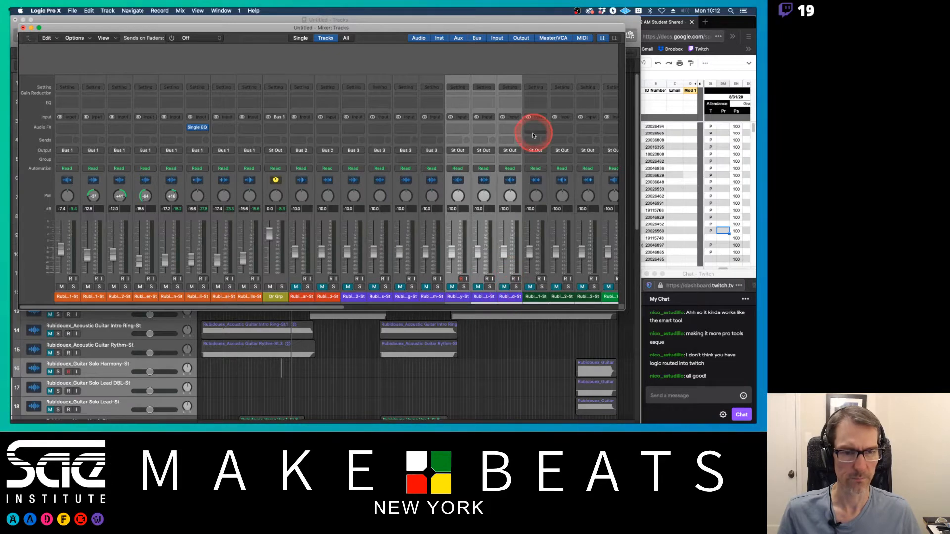
pyautogui.click(517, 152)
pyautogui.moveTo(517, 178)
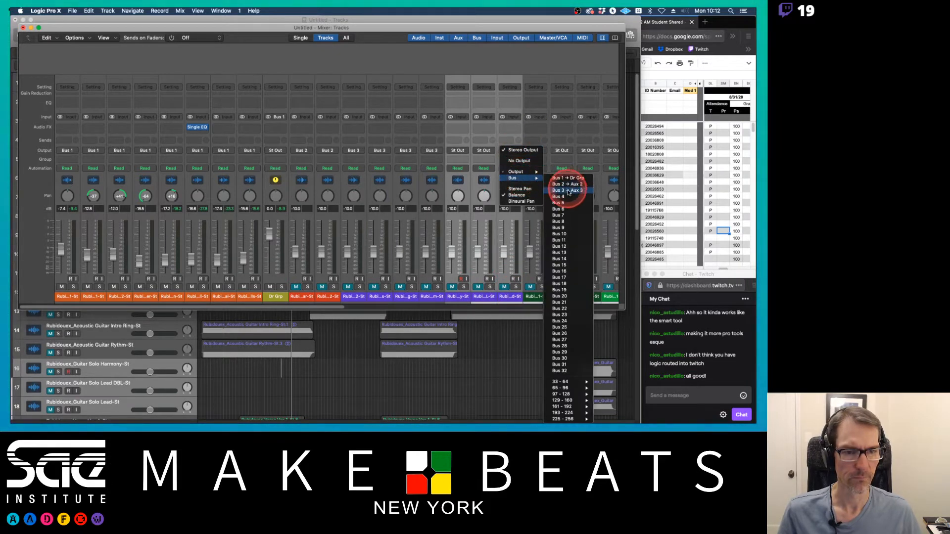
pyautogui.click(566, 198)
# Step: Rename the Bus 2, Bus 3 and Bus 4 aux channels to Bass Grp, Gtr Rthm Grp and Gtr Solo Grp
pyautogui.hscroll(10, 526, 237)
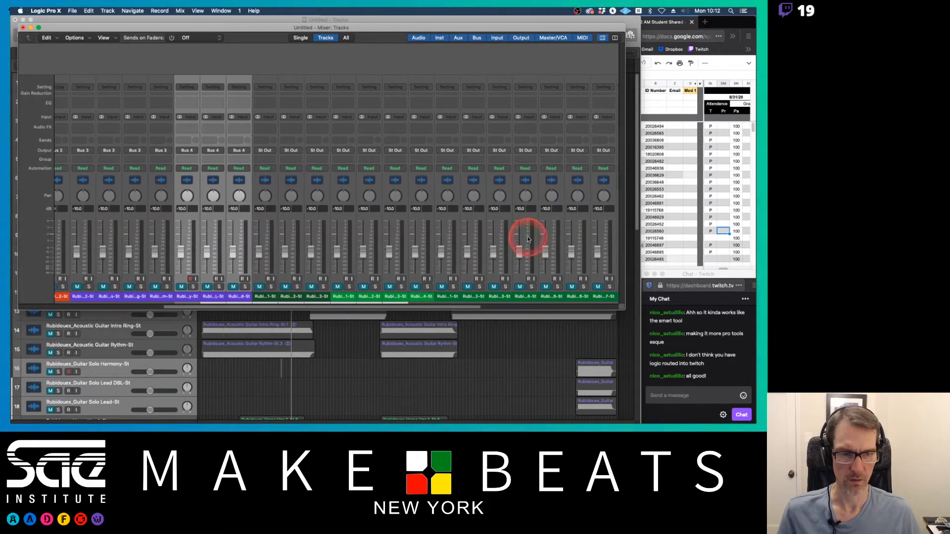
pyautogui.doubleClick(501, 296)
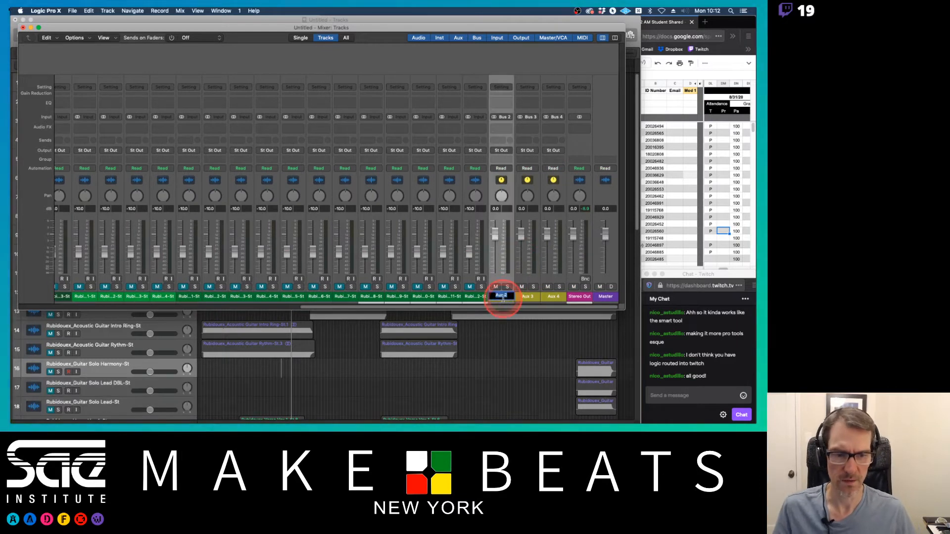
pyautogui.write('Bass Grp')
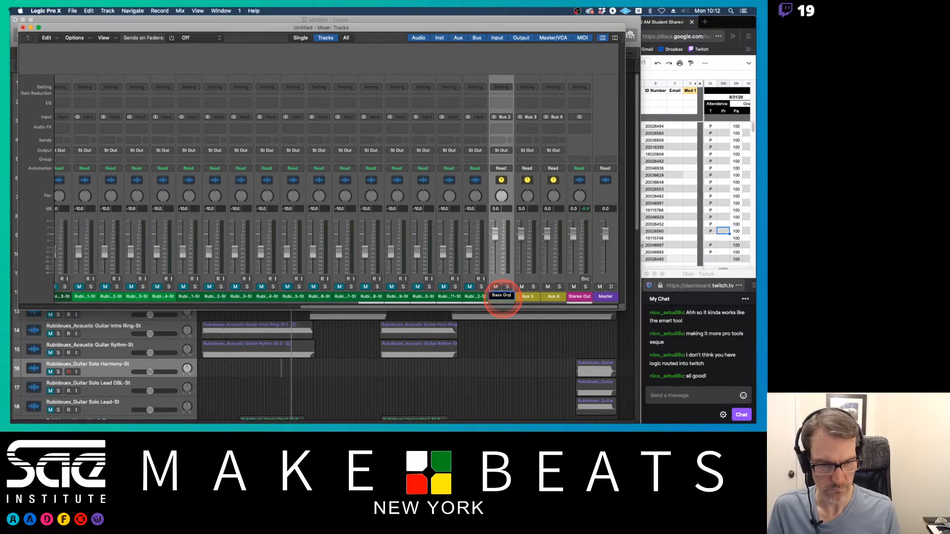
pyautogui.press('Tab')
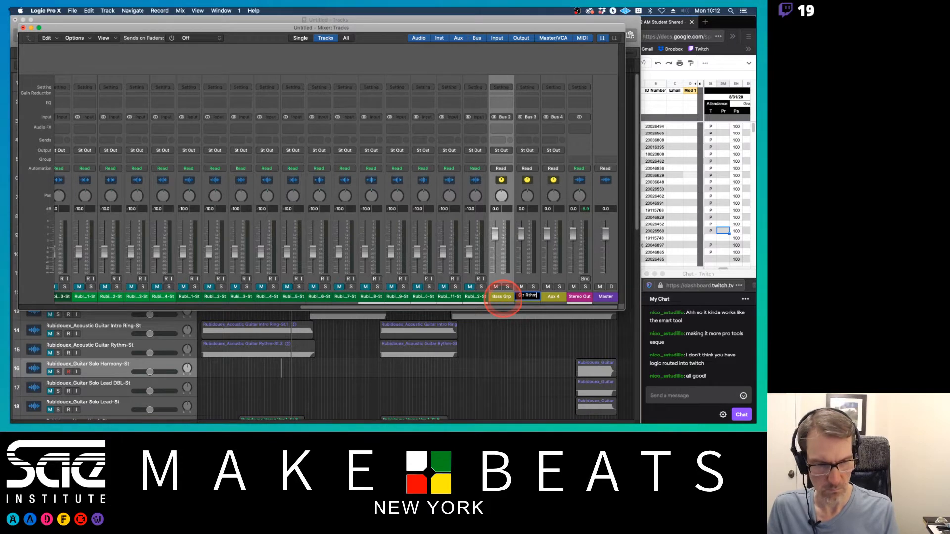
pyautogui.press('Tab')
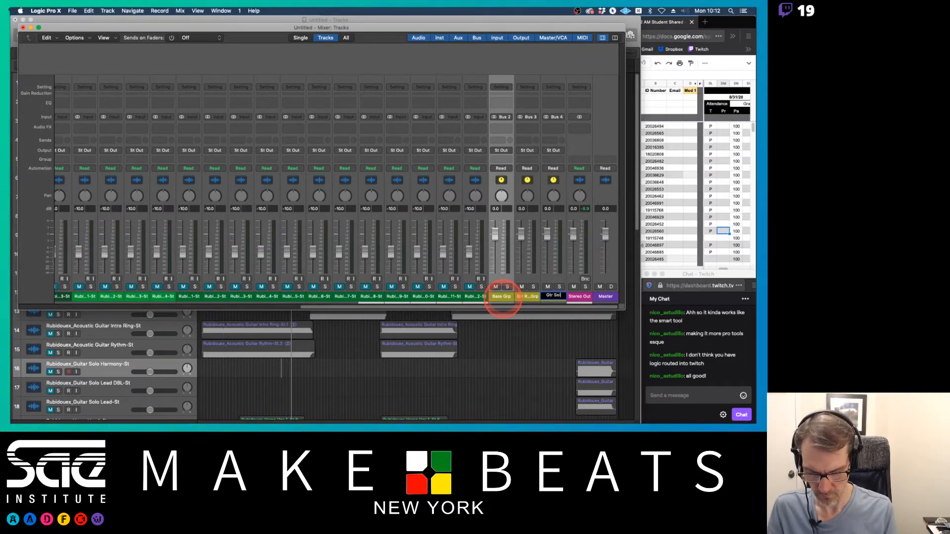
pyautogui.write('Gtr Solo Grp')
pyautogui.press('Tab')
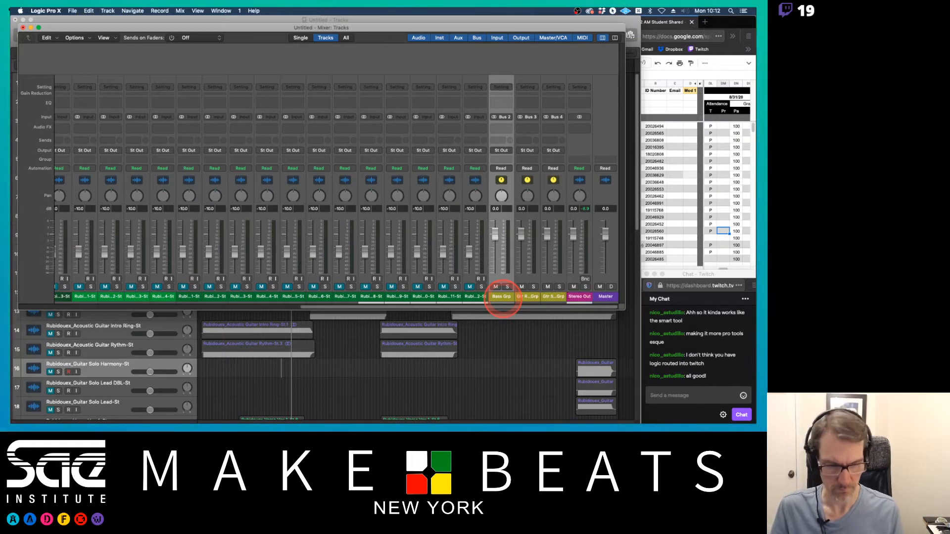
# Step: Select the Bass Grp, Gtr Rthm Grp and Gtr Solo Grp aux channels and create tracks for them
pyautogui.keyDown('shift'); pyautogui.click(552, 298); pyautogui.keyUp('shift')
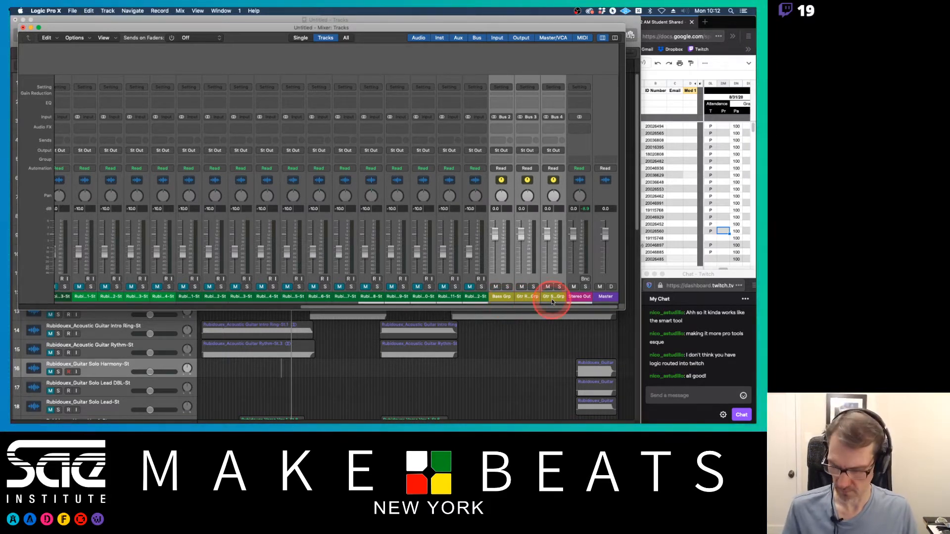
pyautogui.click(494, 295)
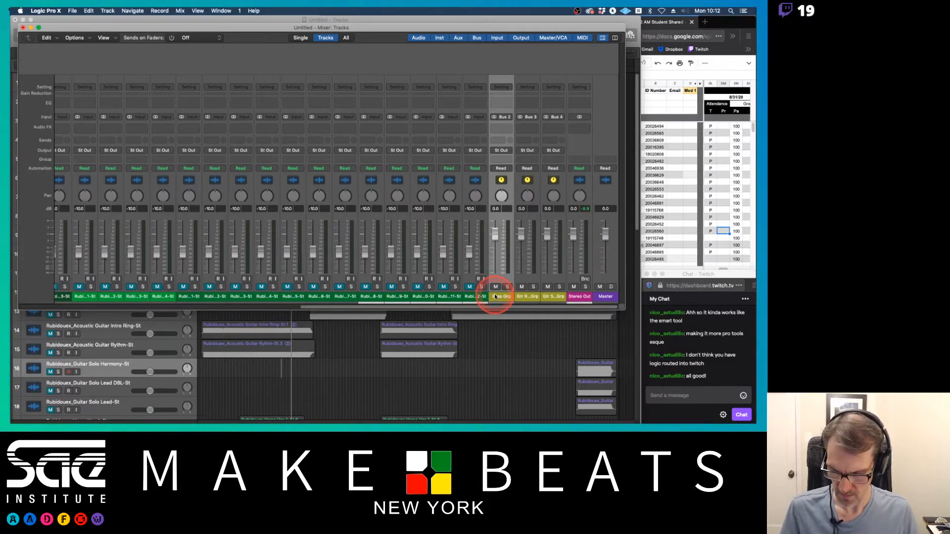
pyautogui.keyDown('shift'); pyautogui.click(552, 298); pyautogui.keyUp('shift')
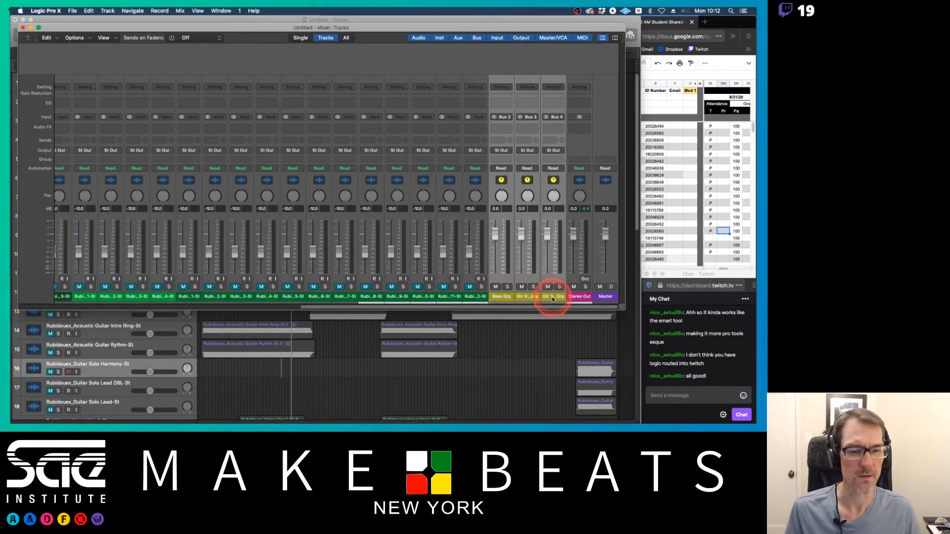
pyautogui.hotkey('ctrl', 't')
# Step: Move the Bass Grp, Gtr Rthm Grp and Gtr Solo Grp tracks to sit below their matching bass and guitar tracks
pyautogui.click(389, 381)
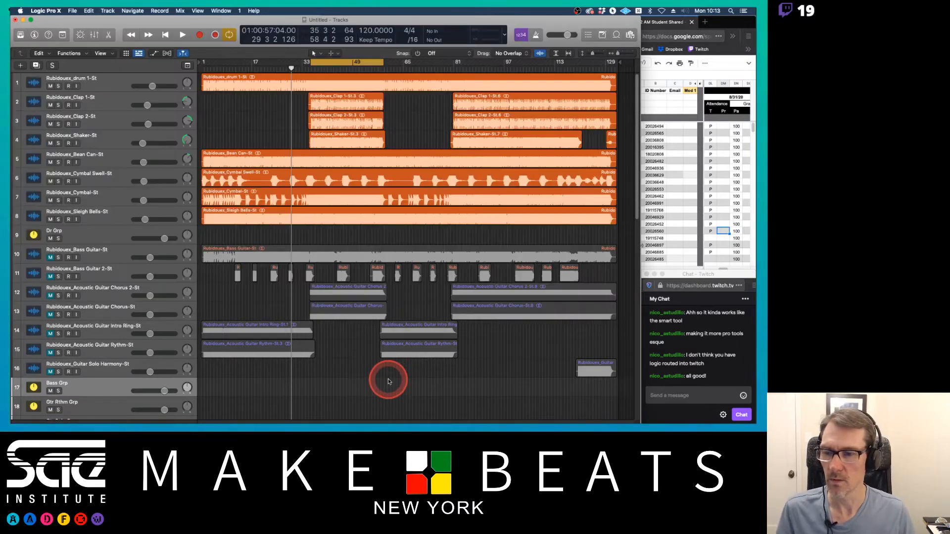
pyautogui.scroll(-5, 229, 272)
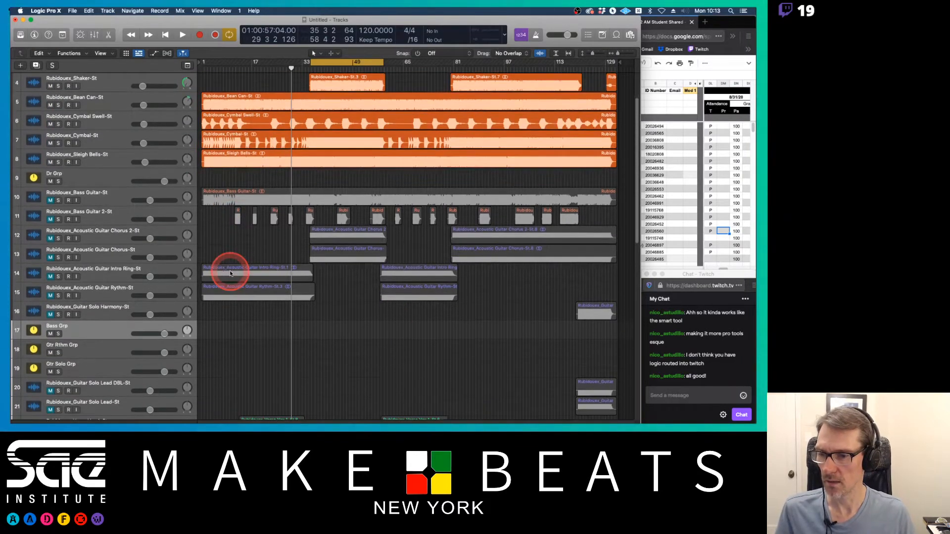
pyautogui.click(82, 270)
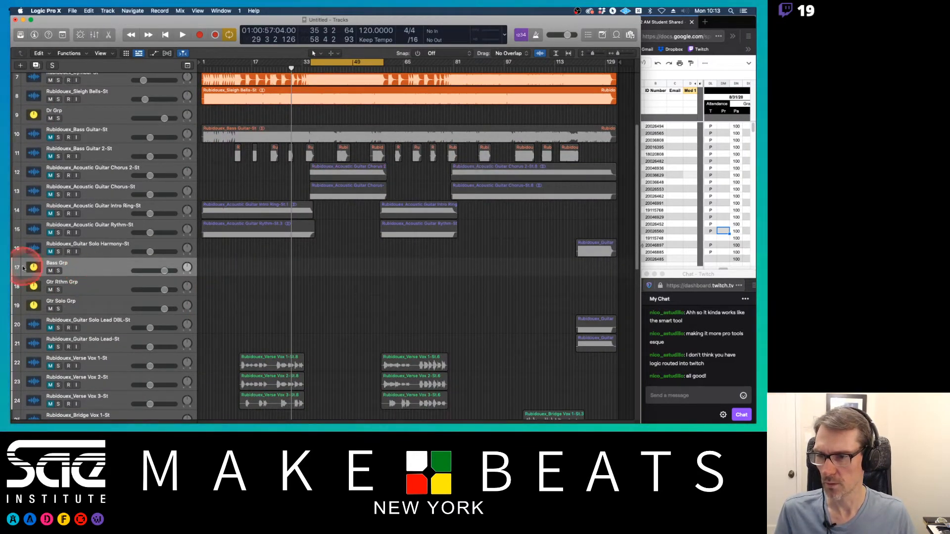
pyautogui.moveTo(14, 267); pyautogui.dragTo(14, 170)
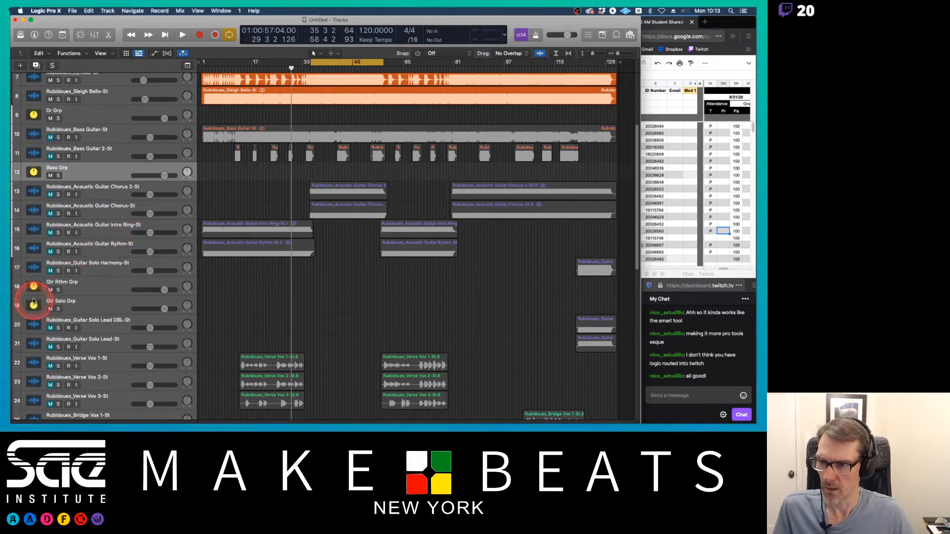
pyautogui.moveTo(19, 289); pyautogui.dragTo(14, 262)
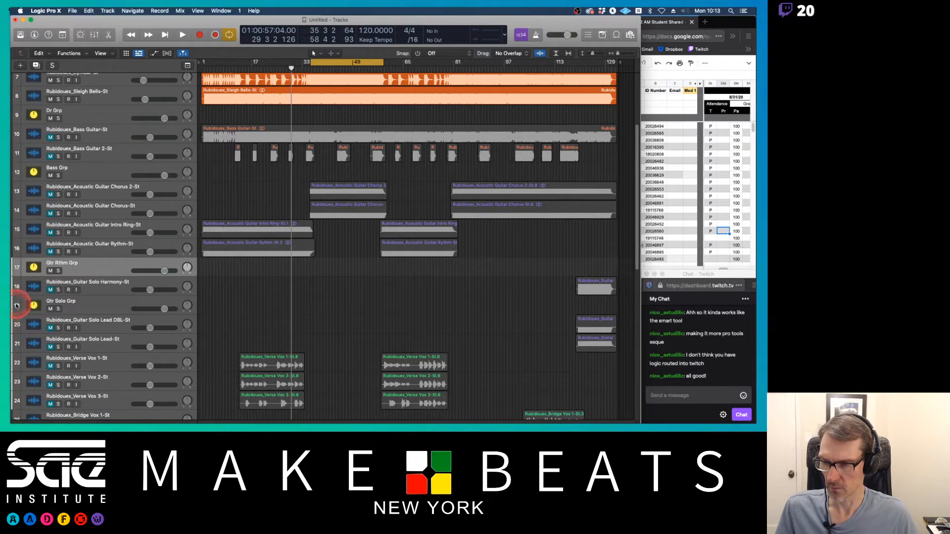
pyautogui.moveTo(18, 307); pyautogui.dragTo(20, 348)
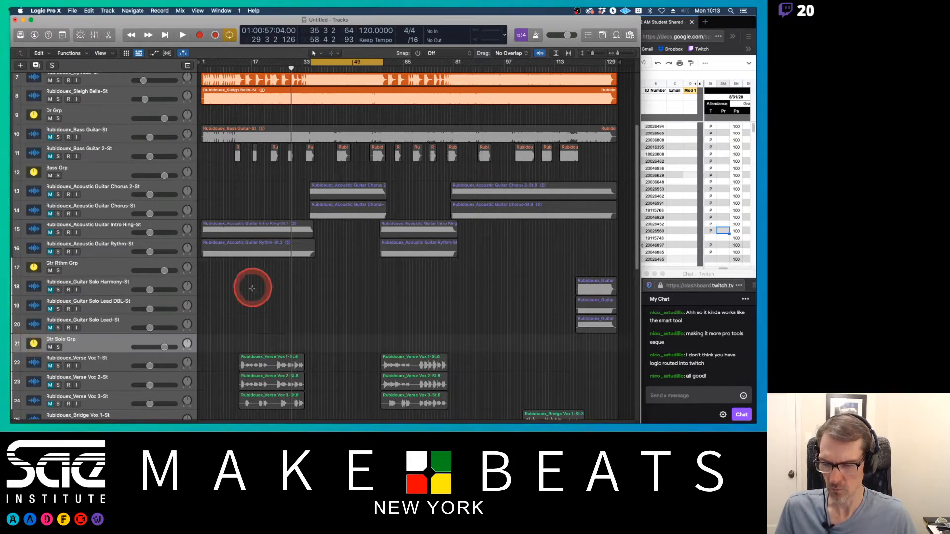
# Step: Select the three Verse Vox tracks and route their output to Bus 5 from the inspector channel strip
pyautogui.scroll(-4, 251, 284)
pyautogui.scroll(-3, 251, 289)
pyautogui.scroll(-6, 252, 288)
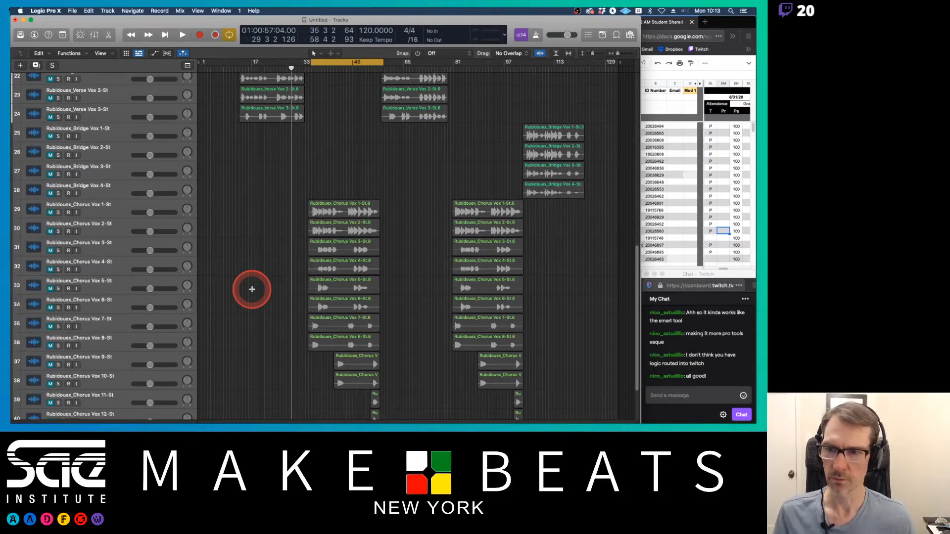
pyautogui.click(86, 109)
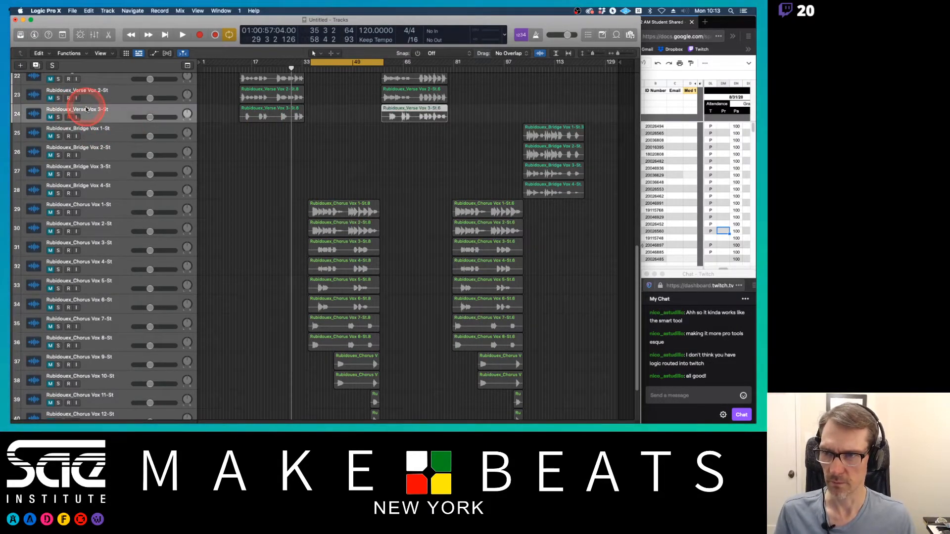
pyautogui.scroll(3, 150, 99)
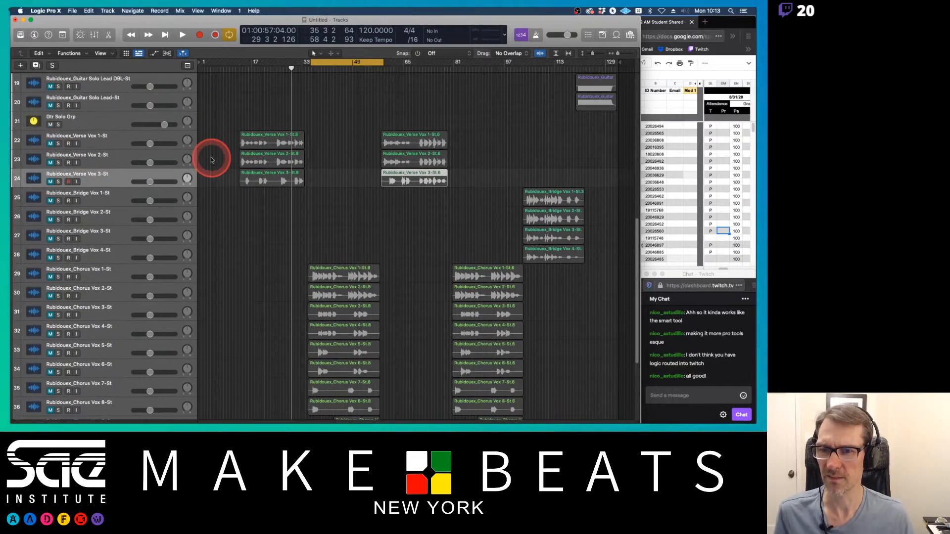
pyautogui.keyDown('shift'); pyautogui.click(96, 143); pyautogui.keyUp('shift')
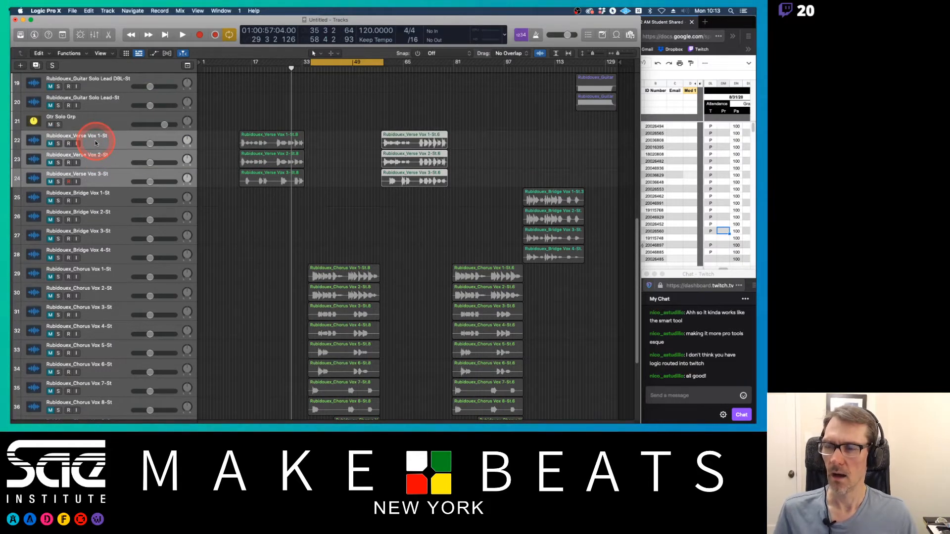
pyautogui.click(31, 36)
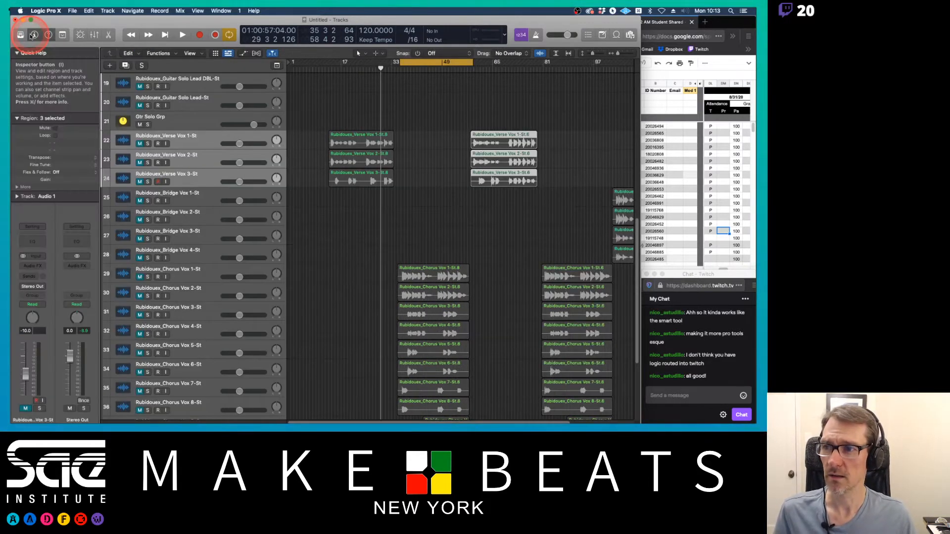
pyautogui.click(16, 53)
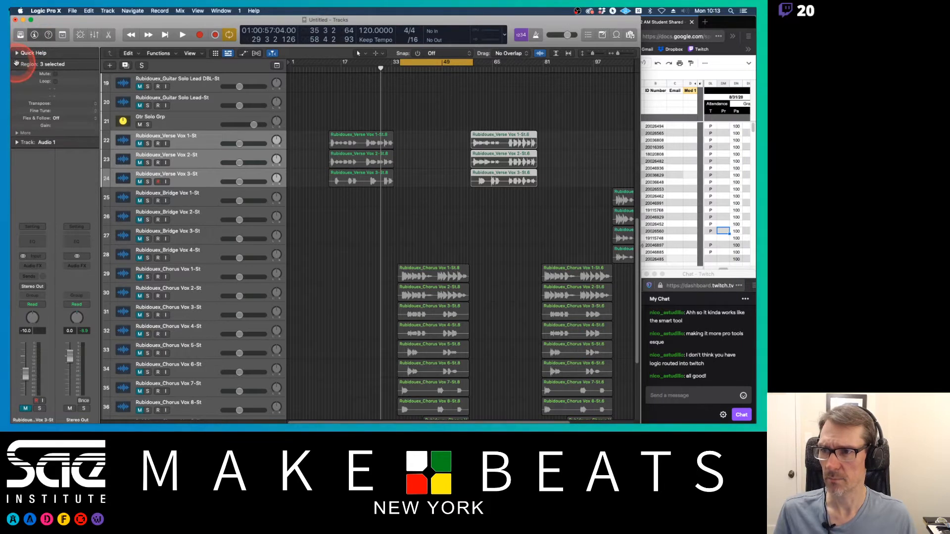
pyautogui.click(16, 64)
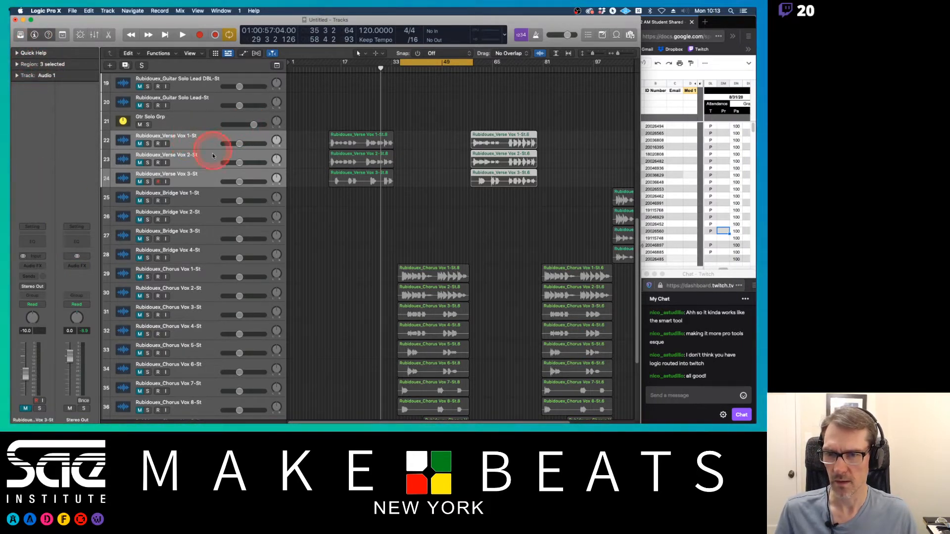
pyautogui.click(42, 289)
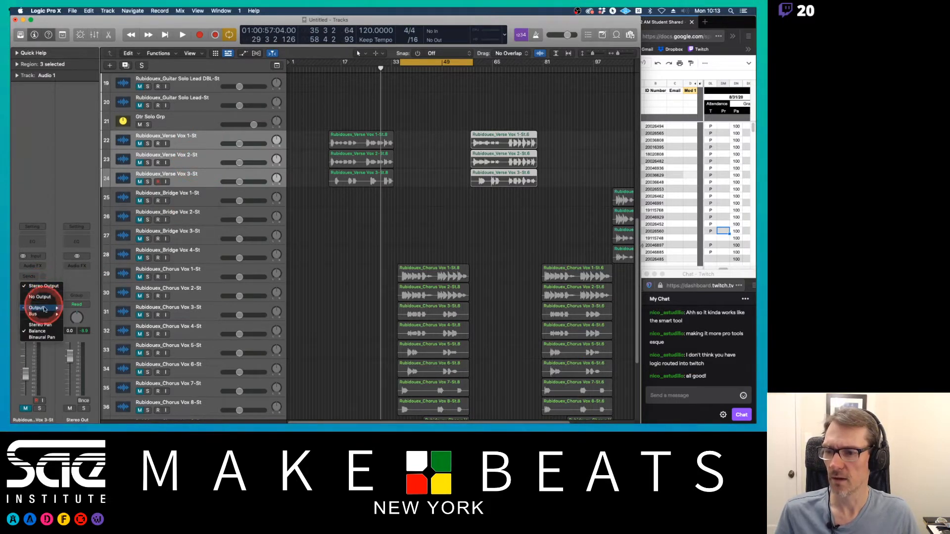
pyautogui.moveTo(44, 314)
pyautogui.click(79, 203)
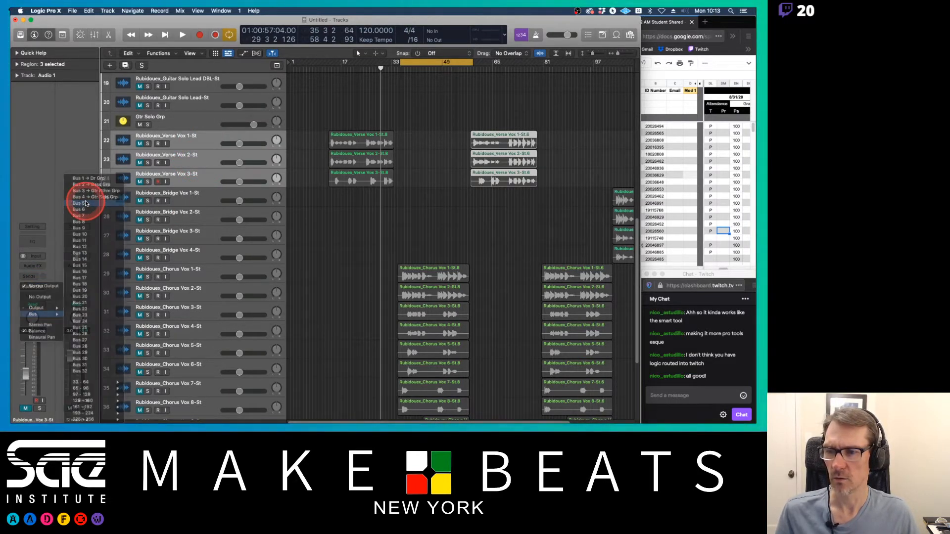
# Step: Rename the new Bus 5 aux channel to Verse Grp in the mixer
pyautogui.scroll(-1, 311, 229)
pyautogui.scroll(-5, 311, 229)
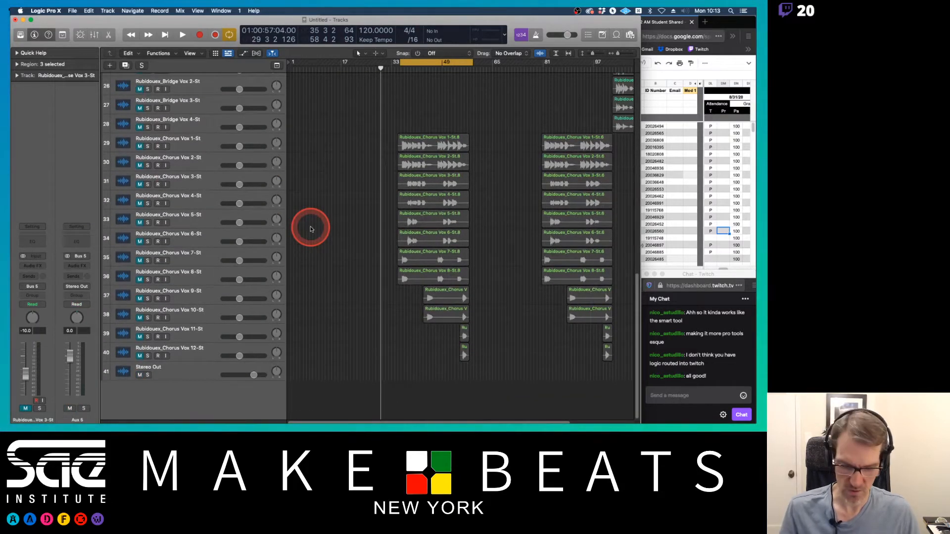
pyautogui.press('x')
pyautogui.hscroll(1, 381, 218)
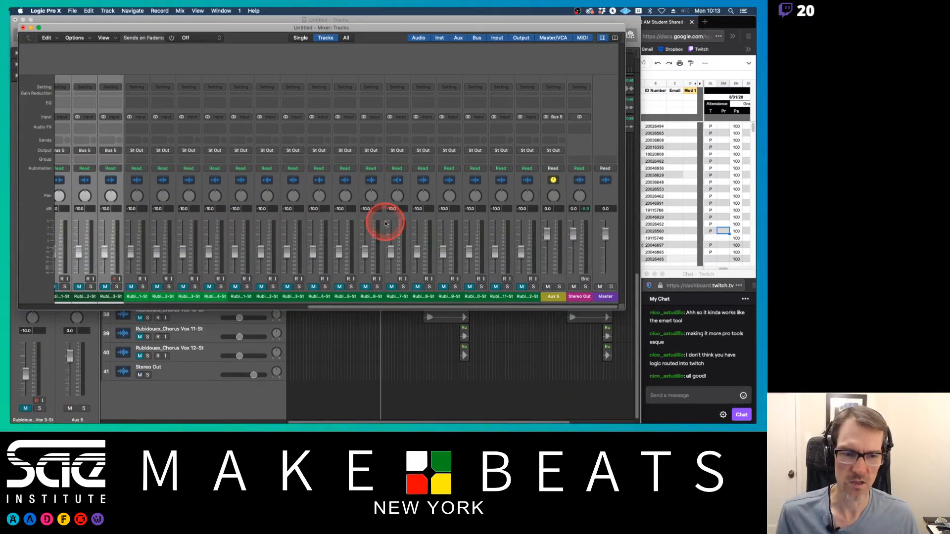
pyautogui.doubleClick(553, 296)
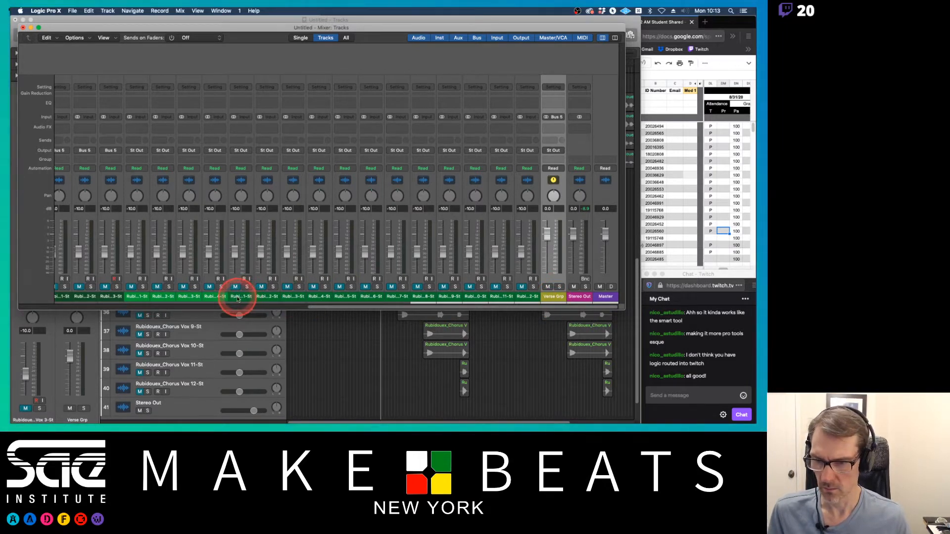
# Step: Route the four Bridge Vox channels to a new Bus 6 and rename its aux channel Br Grp
pyautogui.hscroll(-5, 238, 298)
pyautogui.moveTo(250, 297); pyautogui.dragTo(329, 298)
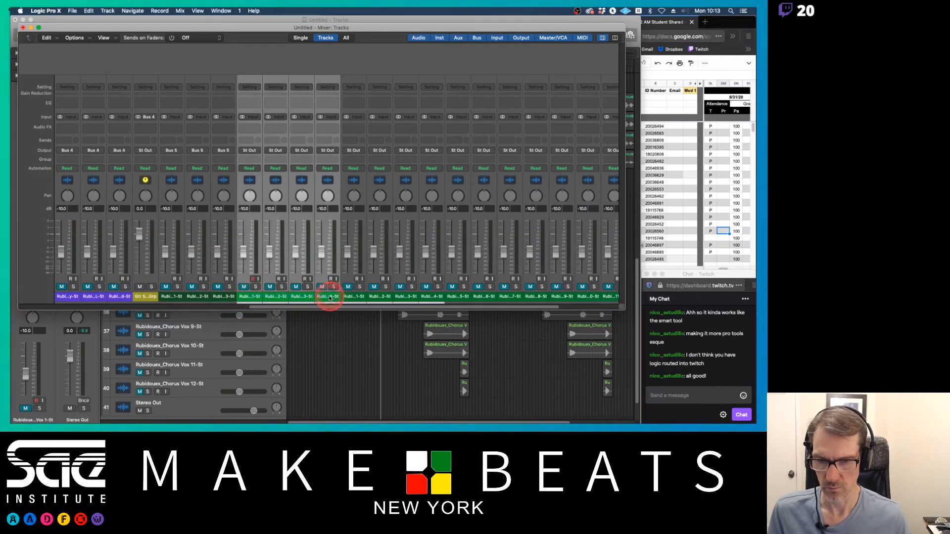
pyautogui.click(327, 163)
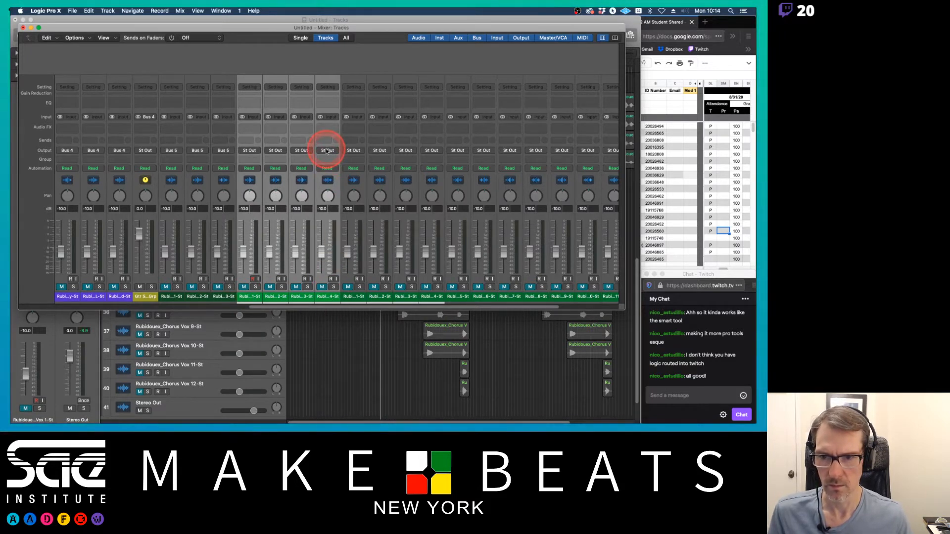
pyautogui.click(327, 150)
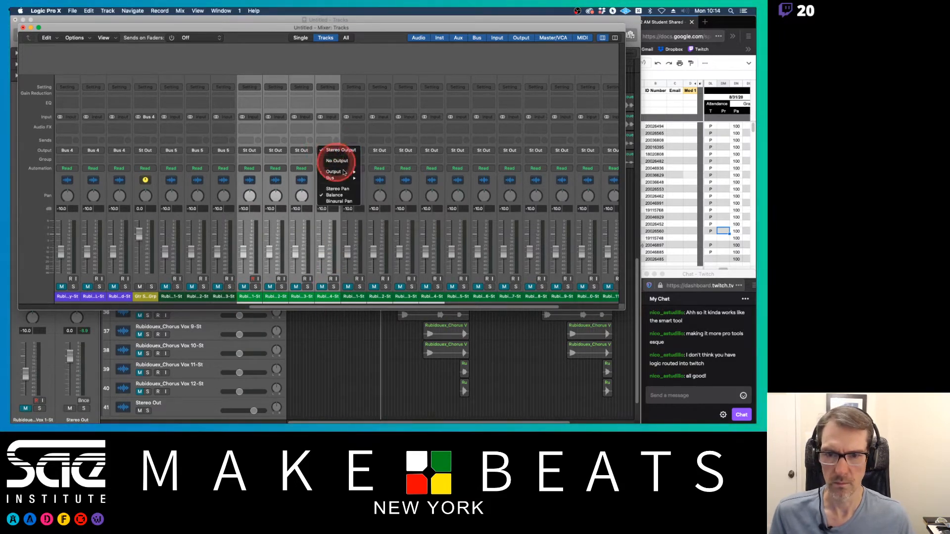
pyautogui.moveTo(342, 178)
pyautogui.click(394, 209)
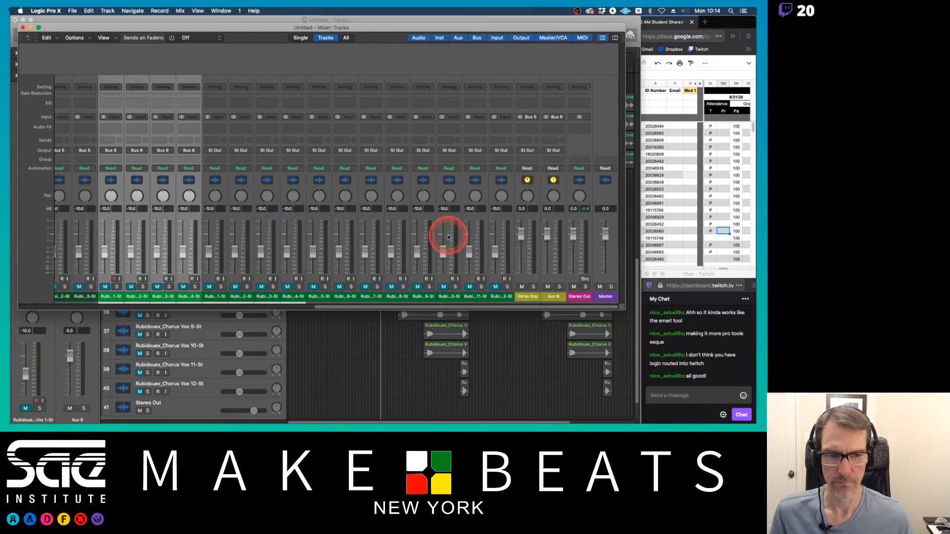
pyautogui.doubleClick(552, 296)
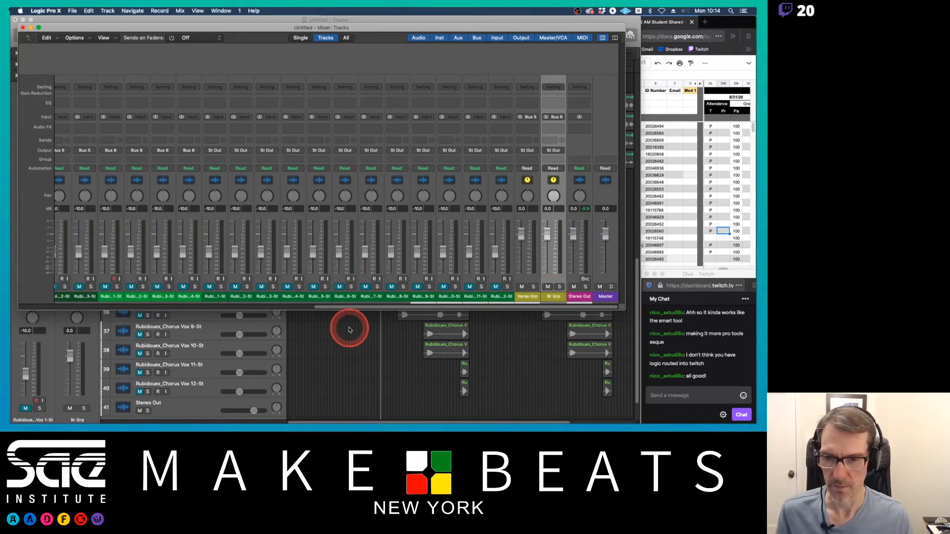
# Step: Route the Chorus Vox channels to a new Bus 7 and rename its aux channel Chor Grp
pyautogui.click(213, 286)
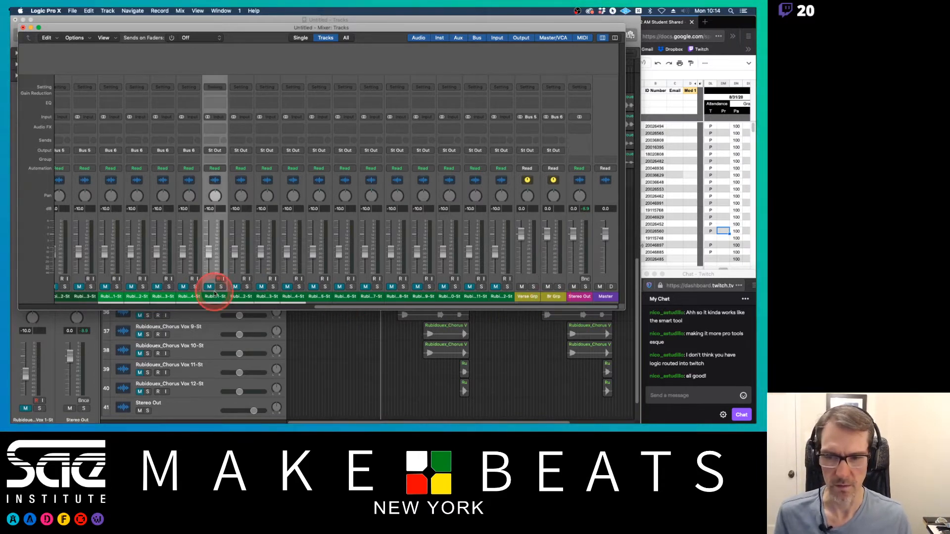
pyautogui.keyDown('shift'); pyautogui.click(496, 291); pyautogui.keyUp('shift')
pyautogui.click(502, 151)
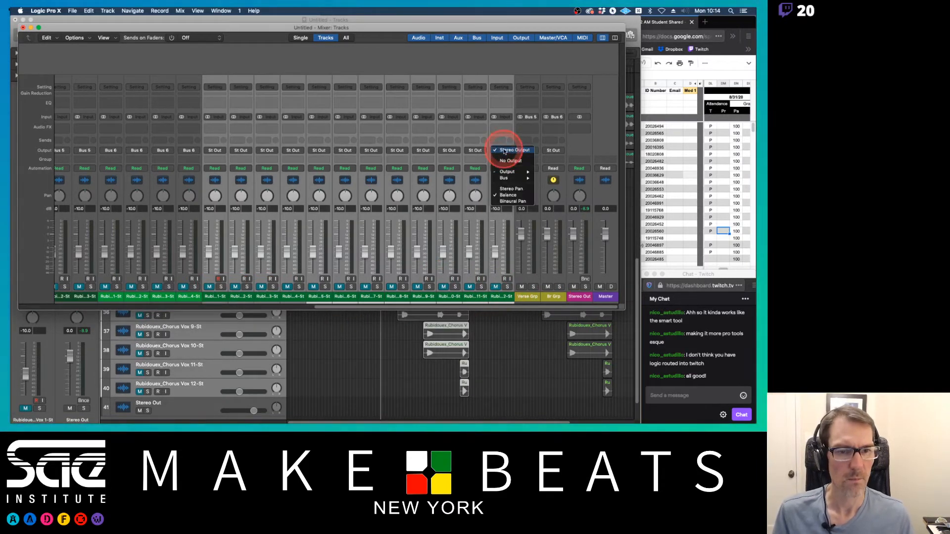
pyautogui.moveTo(509, 180)
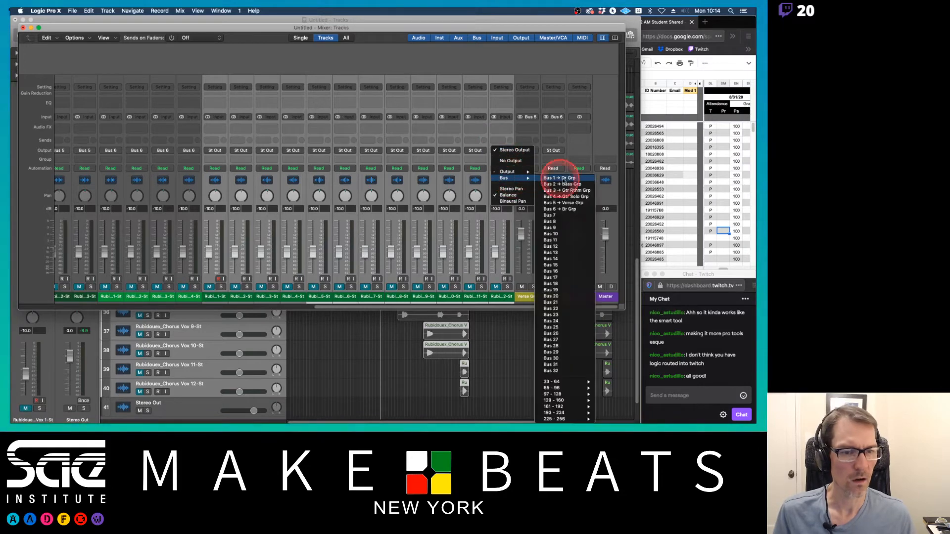
pyautogui.click(553, 218)
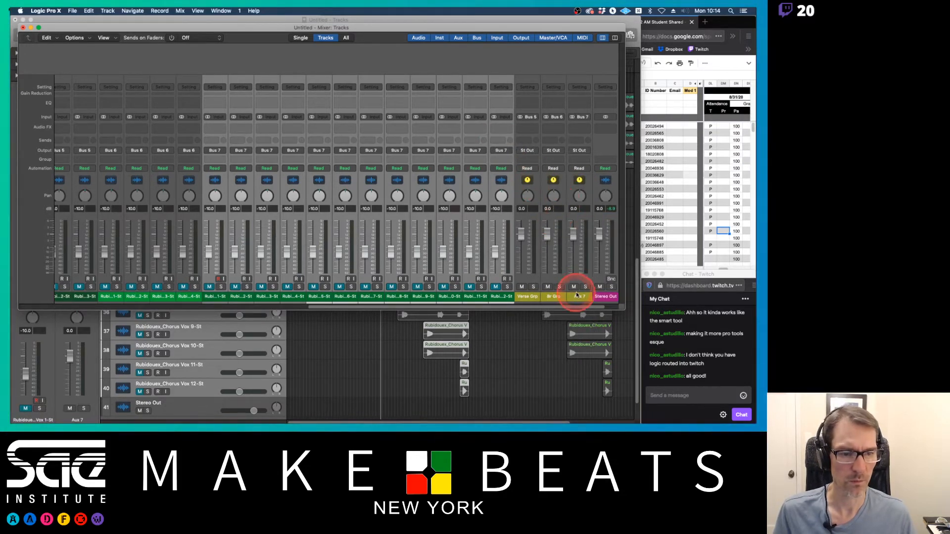
pyautogui.click(577, 297)
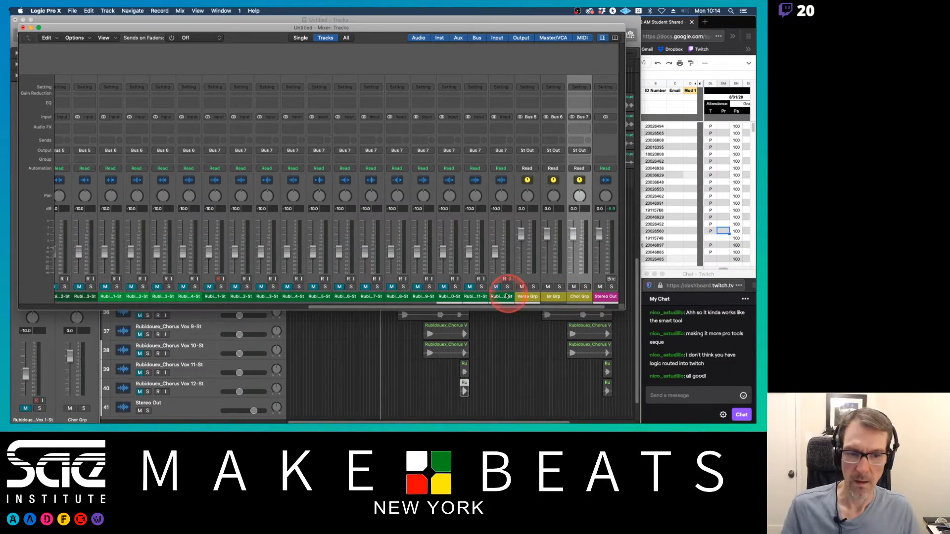
# Step: Select the Verse Grp, Br Grp and Chor Grp aux channels and create tracks for them
pyautogui.click(527, 296)
pyautogui.keyDown('shift'); pyautogui.click(577, 298); pyautogui.keyUp('shift')
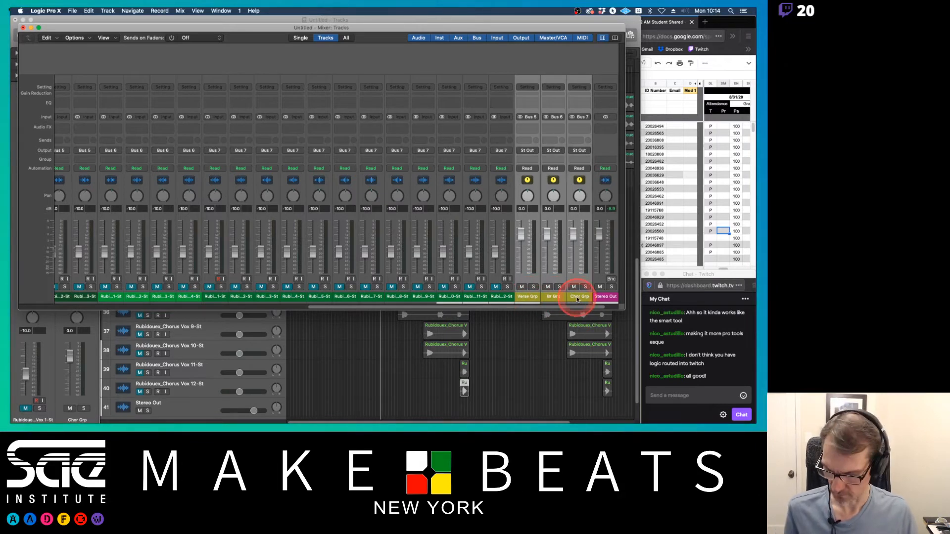
pyautogui.hotkey('ctrl', 't')
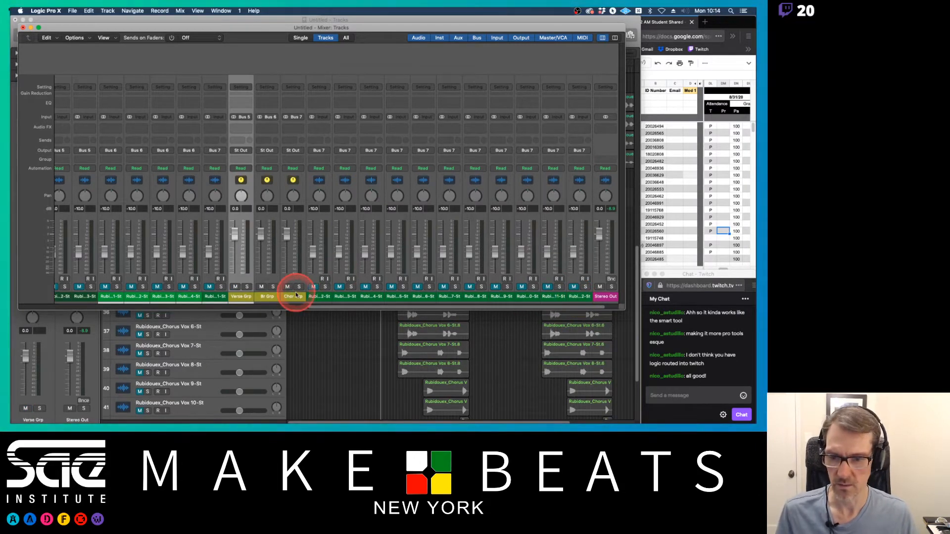
pyautogui.press('x')
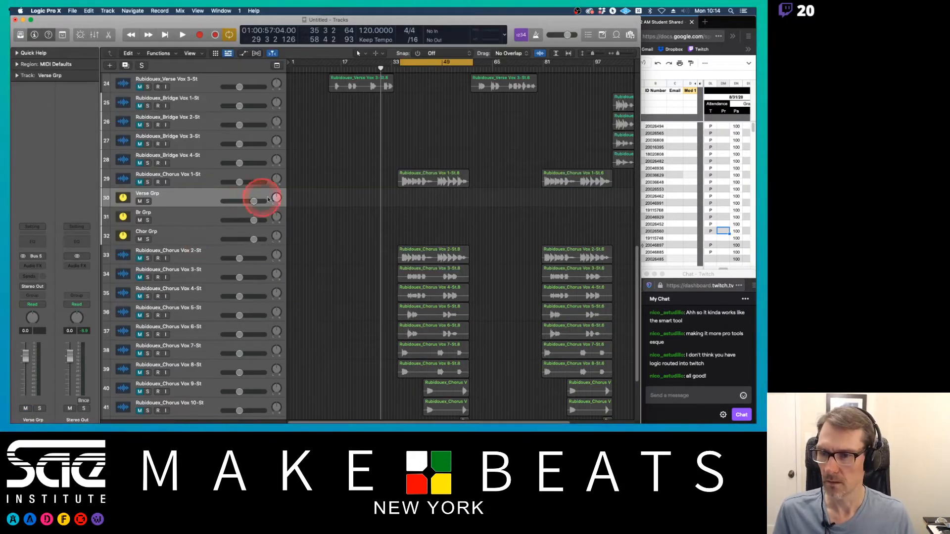
# Step: Move the Verse Grp, Br Grp and Chor Grp tracks below their matching vocal tracks
pyautogui.scroll(4, 244, 202)
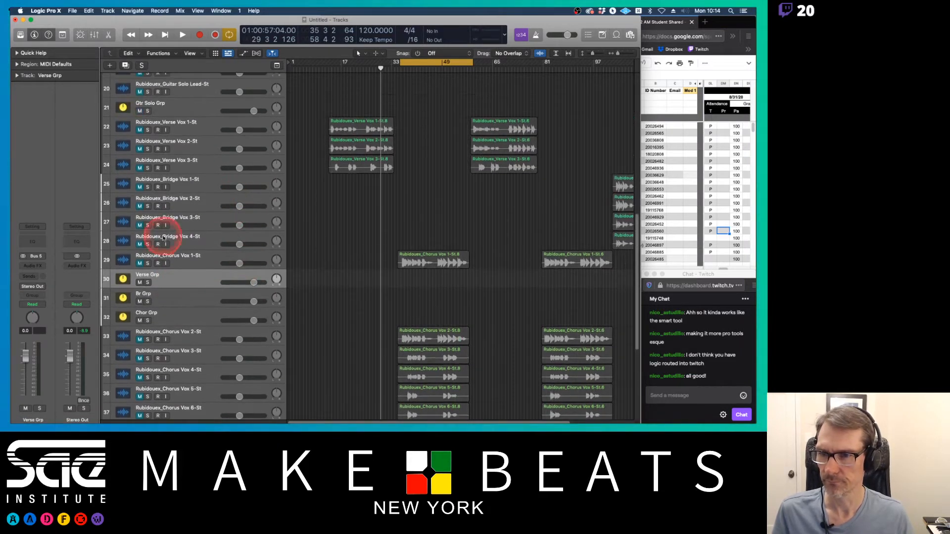
pyautogui.moveTo(105, 282); pyautogui.dragTo(114, 184)
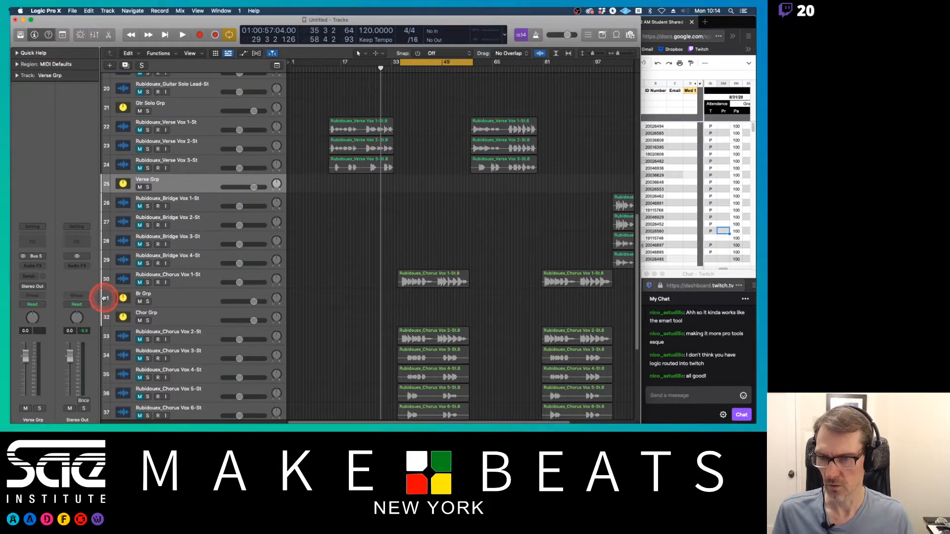
pyautogui.moveTo(105, 298); pyautogui.dragTo(102, 277)
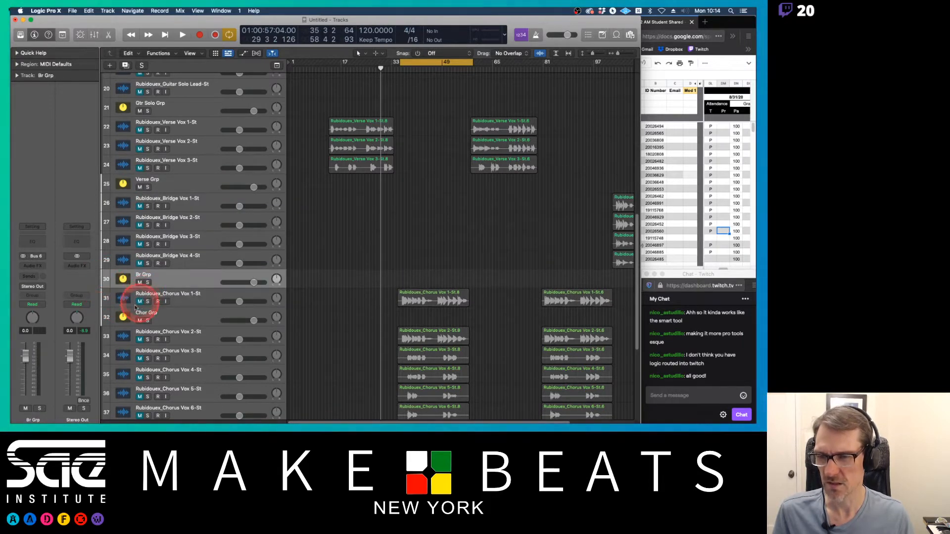
pyautogui.moveTo(107, 317); pyautogui.dragTo(163, 349)
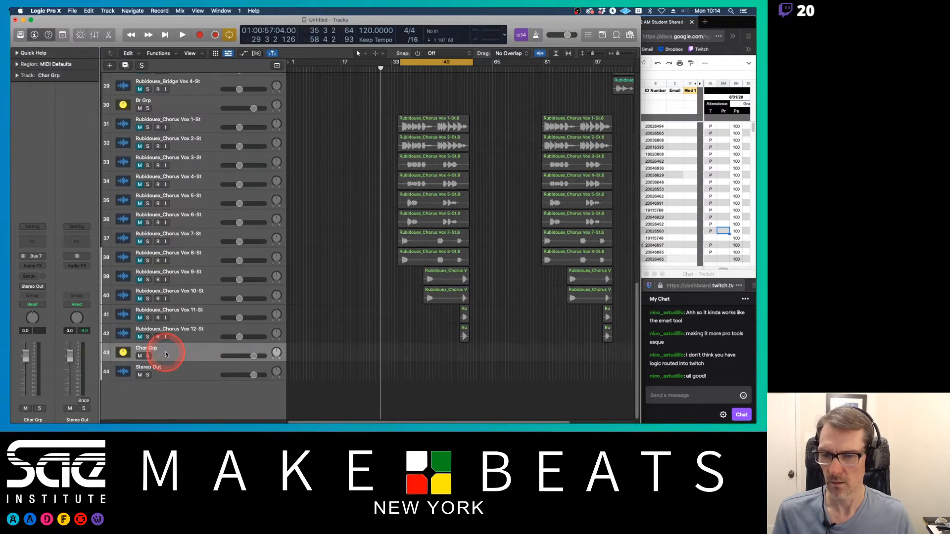
pyautogui.click(346, 299)
pyautogui.scroll(15, 346, 299)
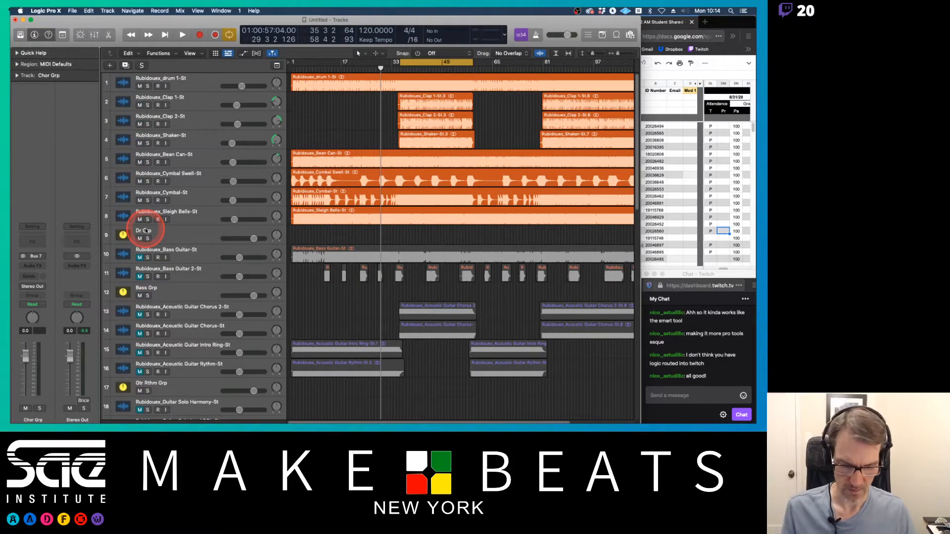
# Step: Audition the mix in the mixer, toggling mutes on the group aux channels to check the bus routing
pyautogui.press('super+2')
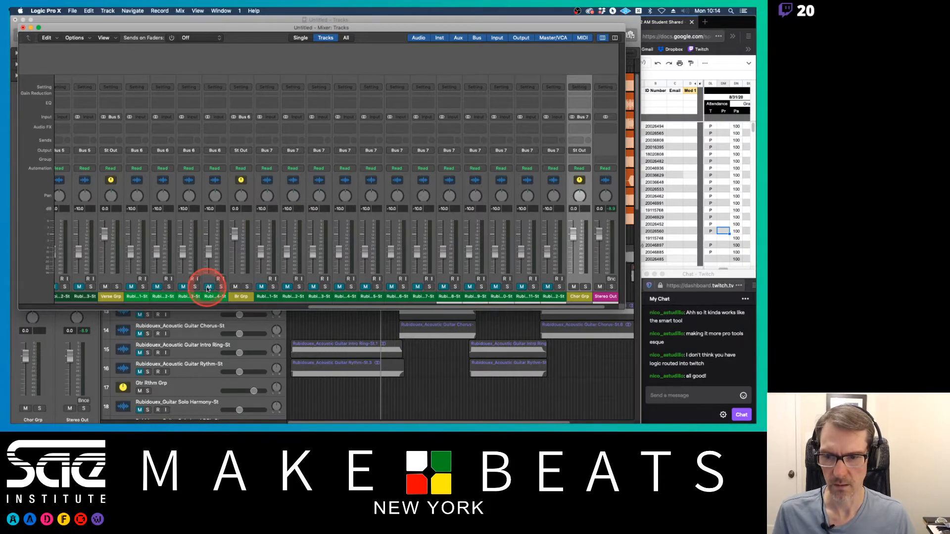
pyautogui.click(208, 287)
pyautogui.hscroll(-15, 208, 286)
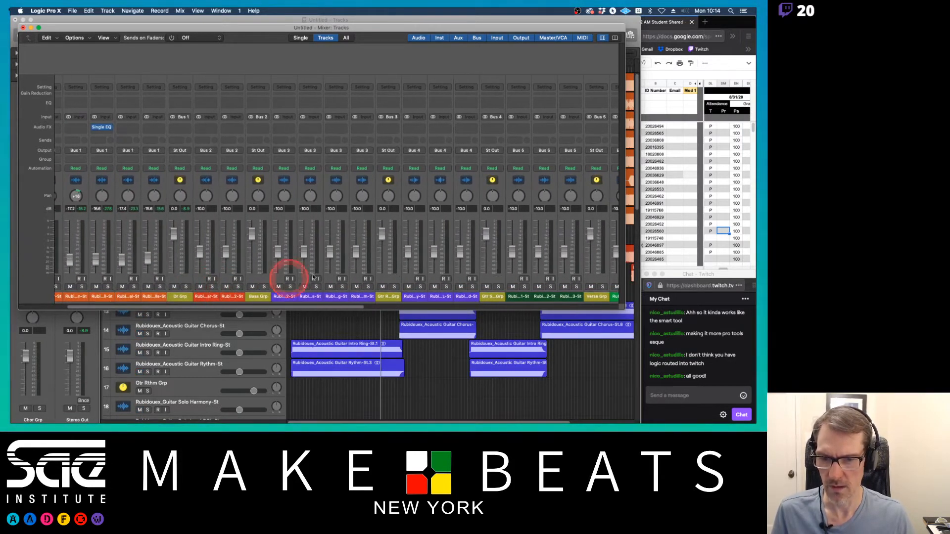
pyautogui.click(253, 286)
pyautogui.click(486, 287)
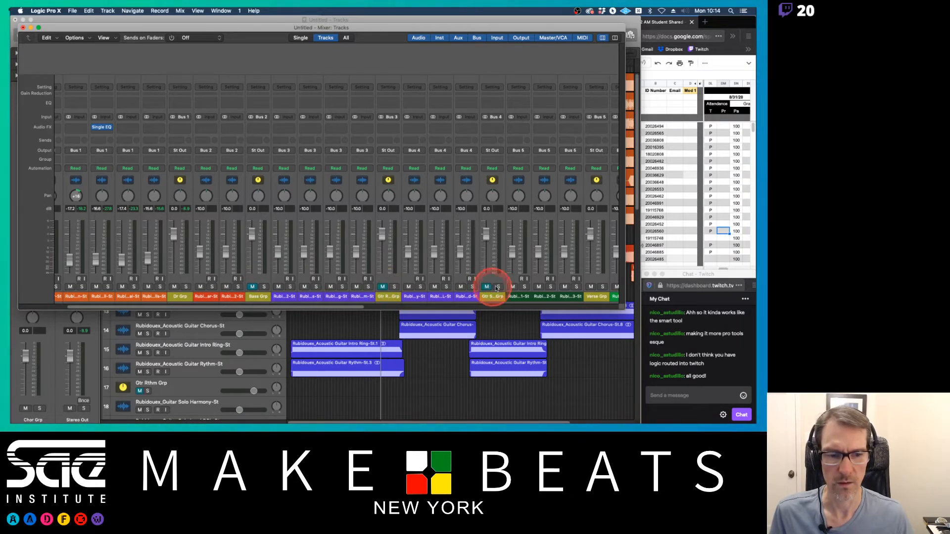
pyautogui.hscroll(2, 492, 287)
pyautogui.hscroll(11, 533, 290)
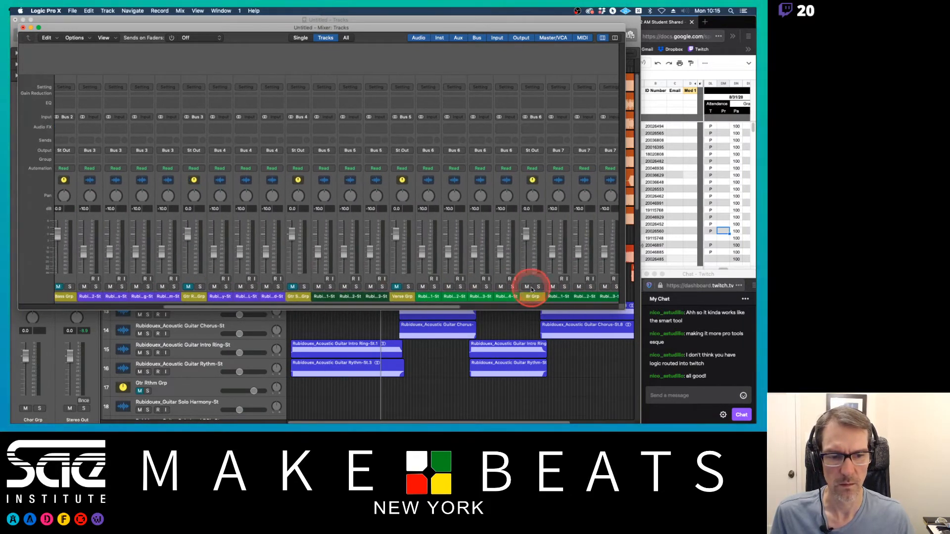
pyautogui.click(371, 287)
pyautogui.hscroll(6, 478, 295)
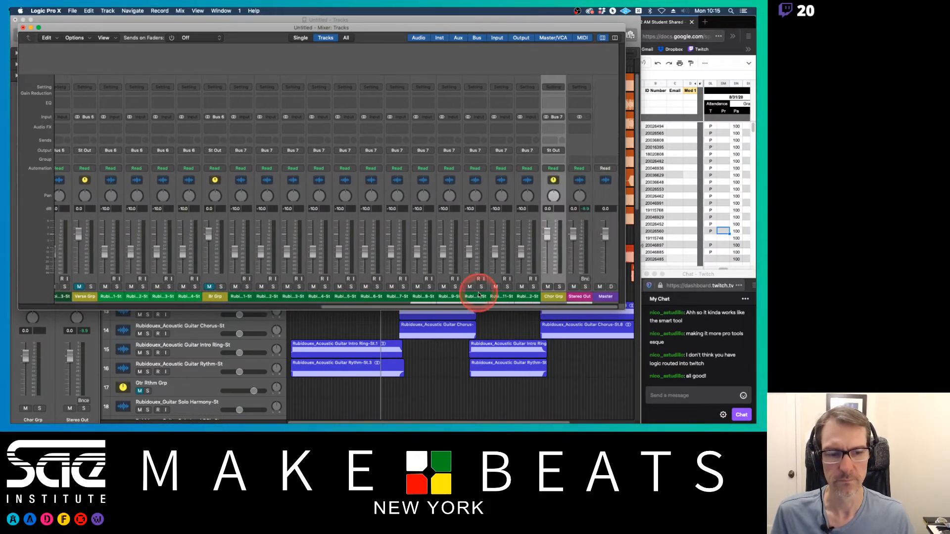
pyautogui.click(549, 287)
pyautogui.hscroll(-20, 549, 288)
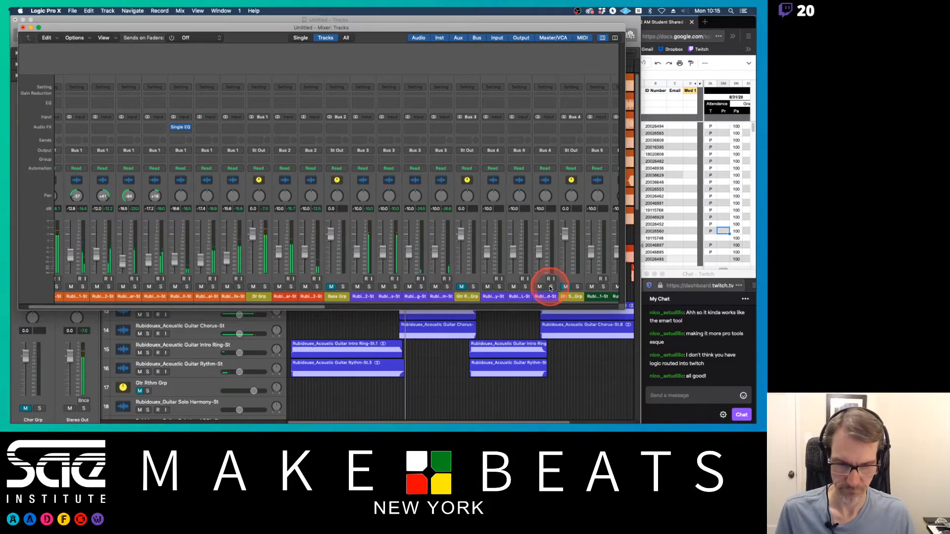
pyautogui.hscroll(20, 549, 288)
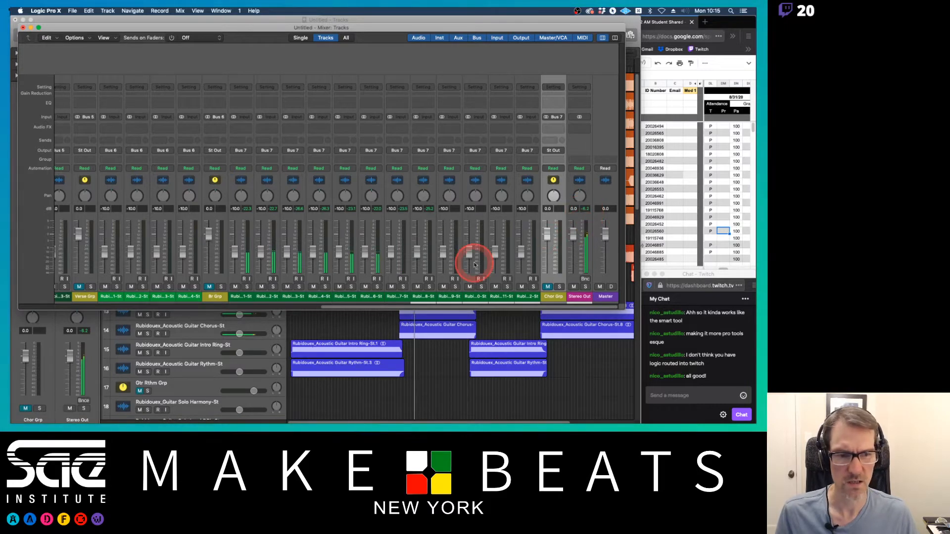
pyautogui.hscroll(-6, 473, 265)
pyautogui.hscroll(-17, 474, 265)
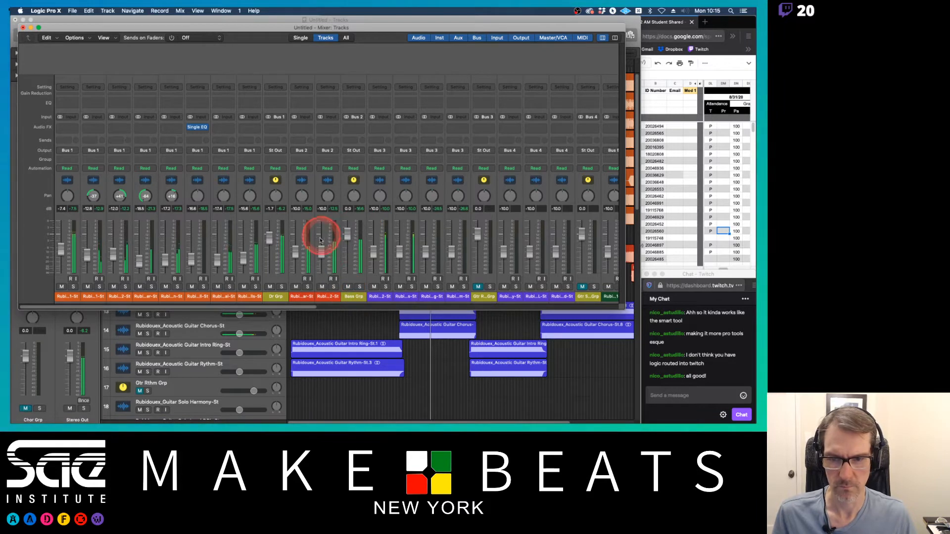
# Step: Insert a Single Band EQ on the Bass Guitar channel and set its low cut frequency to 40 Hz
pyautogui.click(322, 287)
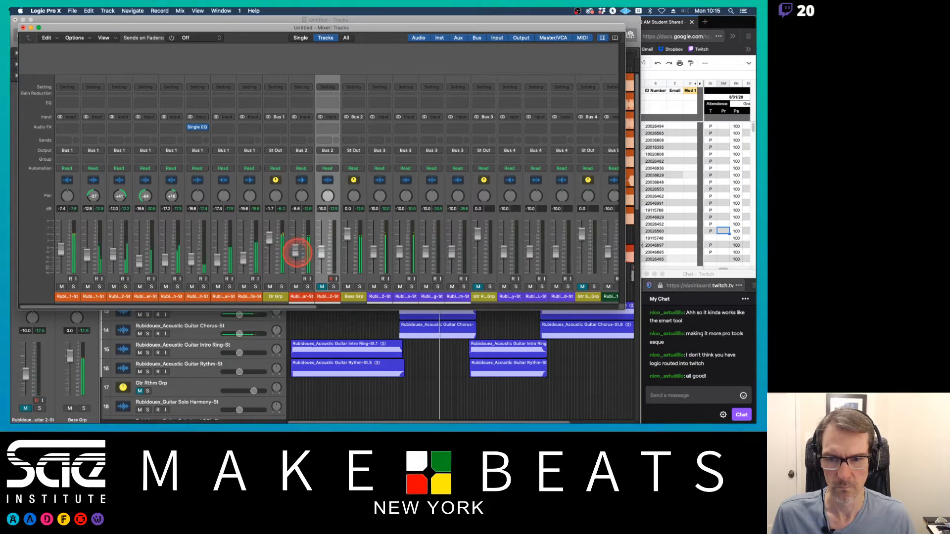
pyautogui.click(305, 129)
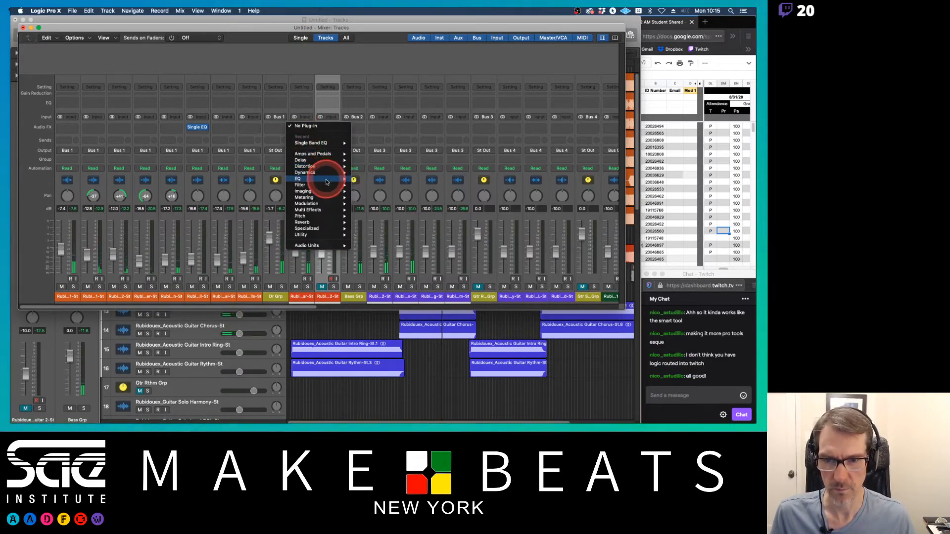
pyautogui.moveTo(326, 182)
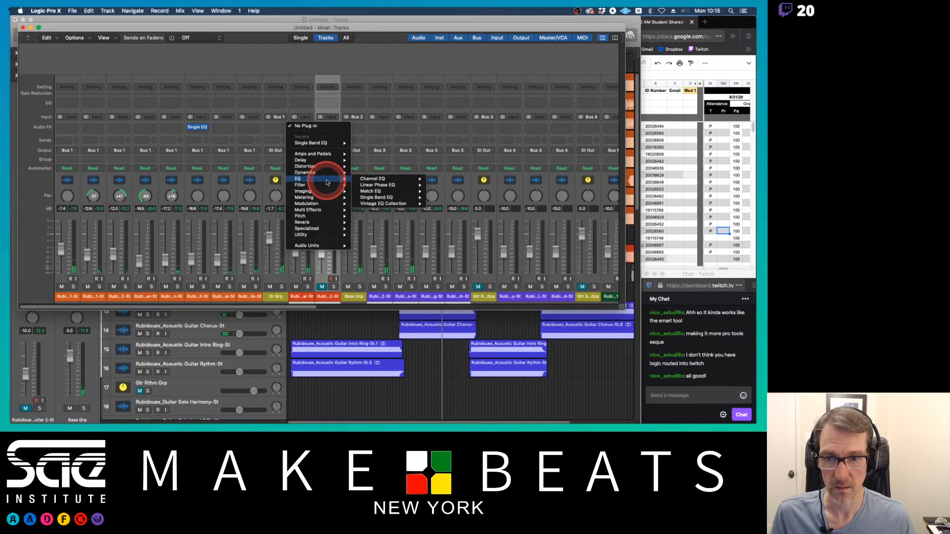
pyautogui.click(377, 197)
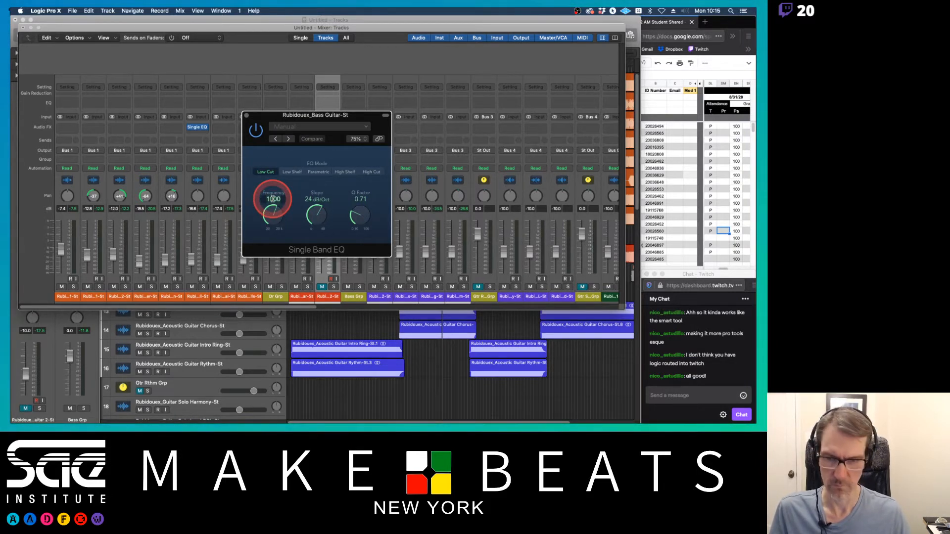
pyautogui.press('Return')
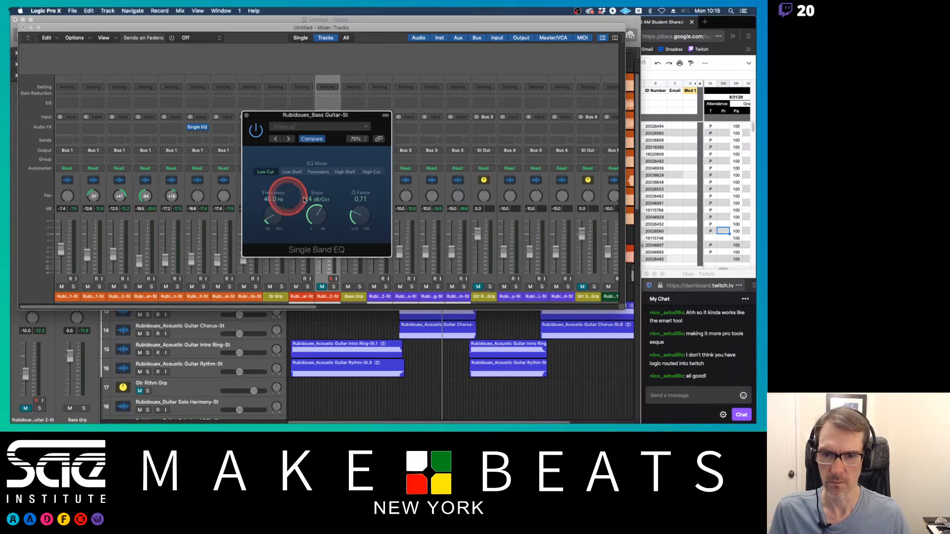
pyautogui.press('space')
pyautogui.click(247, 116)
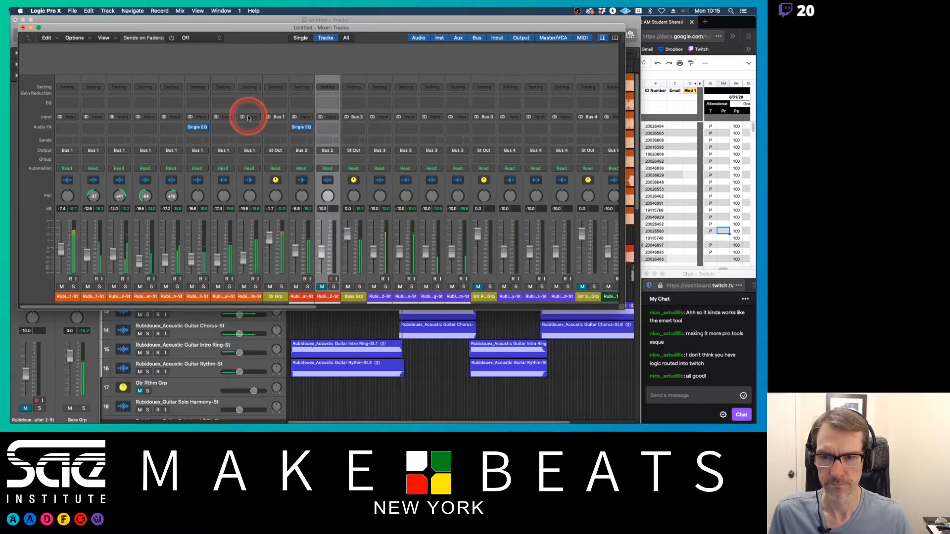
# Step: Add a Compressor plug-in after the EQ on the Bass Guitar channel
pyautogui.click(311, 130)
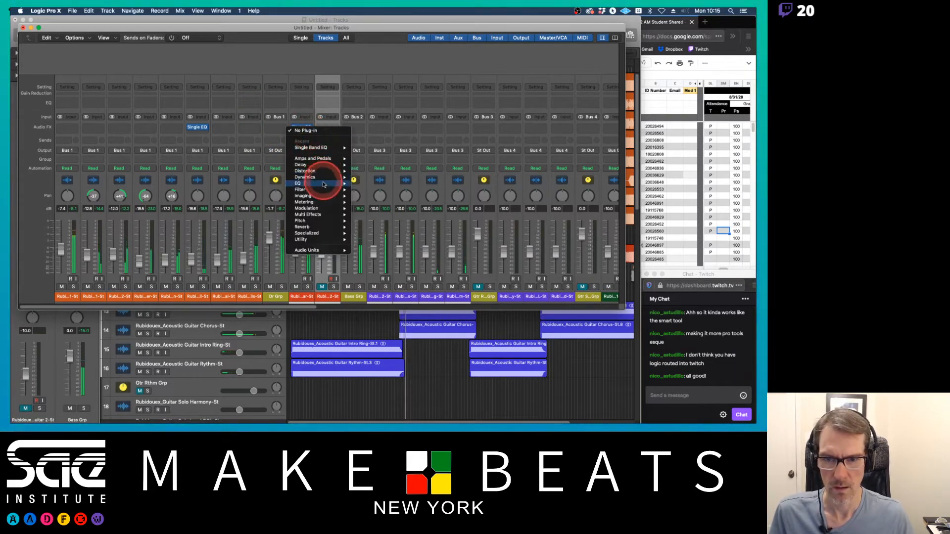
pyautogui.moveTo(317, 177)
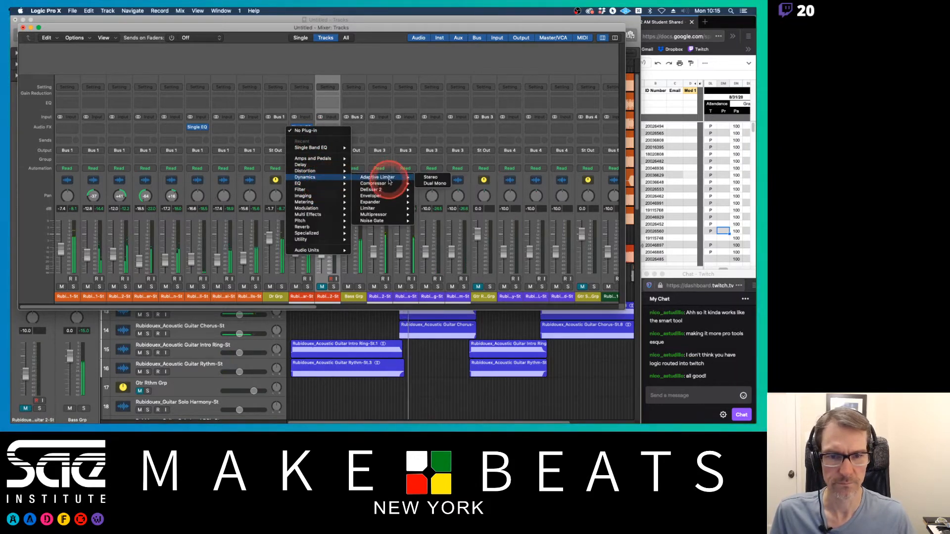
pyautogui.click(388, 183)
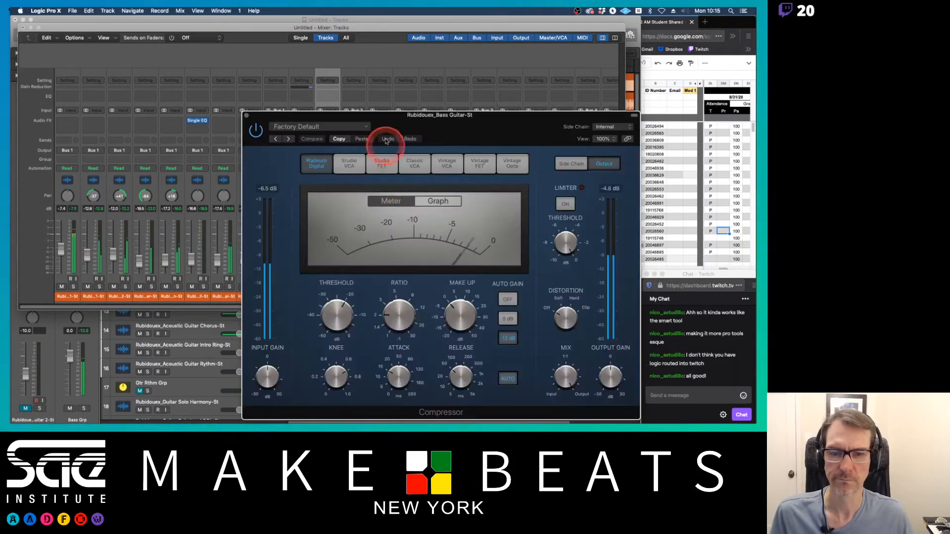
# Step: Load the Bass Heavy preset from the 03 Guitars presets on the Bass Guitar compressor
pyautogui.moveTo(386, 116); pyautogui.dragTo(337, 59)
pyautogui.click(303, 74)
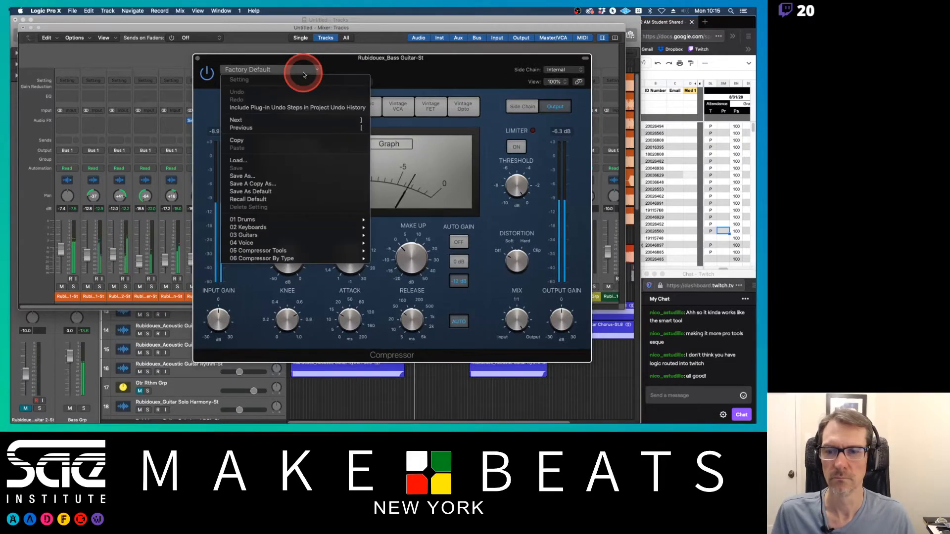
pyautogui.click(351, 64)
pyautogui.click(317, 73)
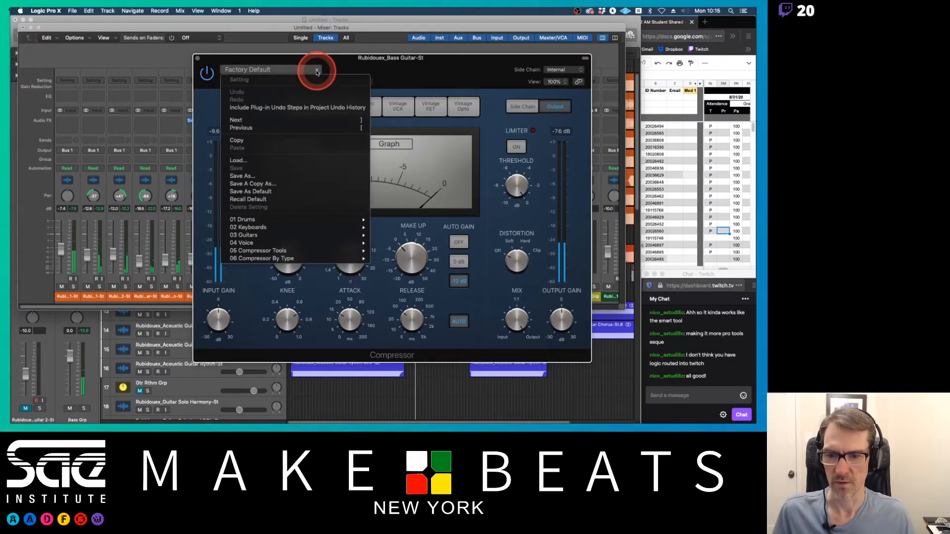
pyautogui.moveTo(285, 236)
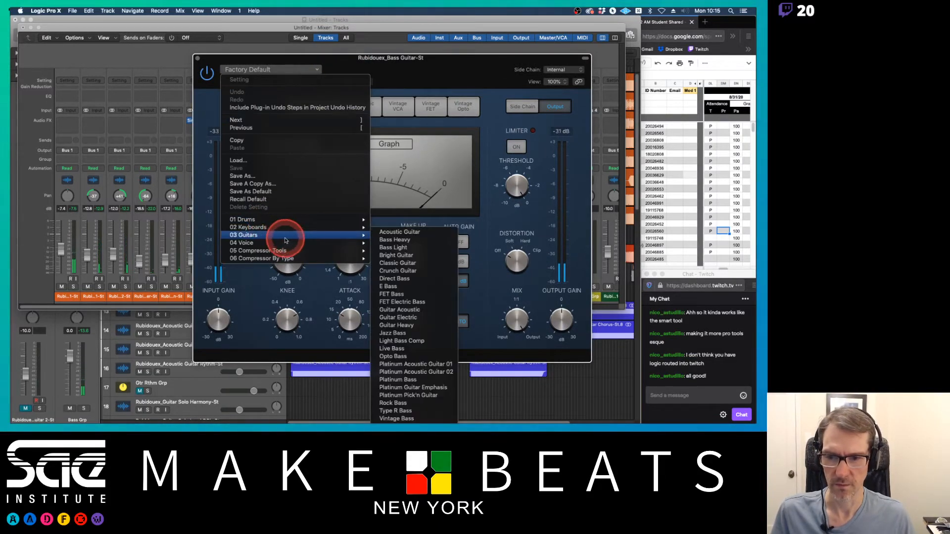
pyautogui.click(407, 241)
pyautogui.moveTo(408, 242); pyautogui.dragTo(396, 238)
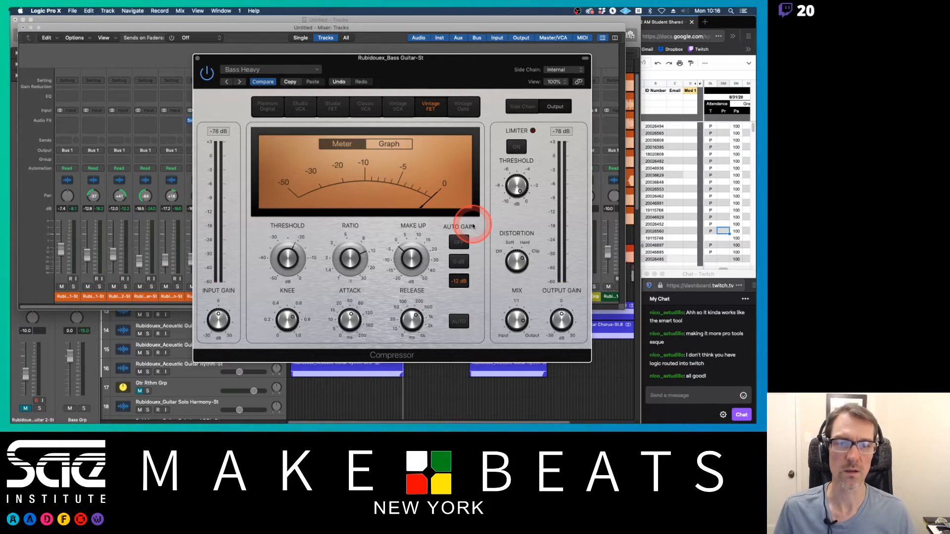
# Step: Start playback and raise the compressor threshold while listening to the bass
pyautogui.click(288, 258)
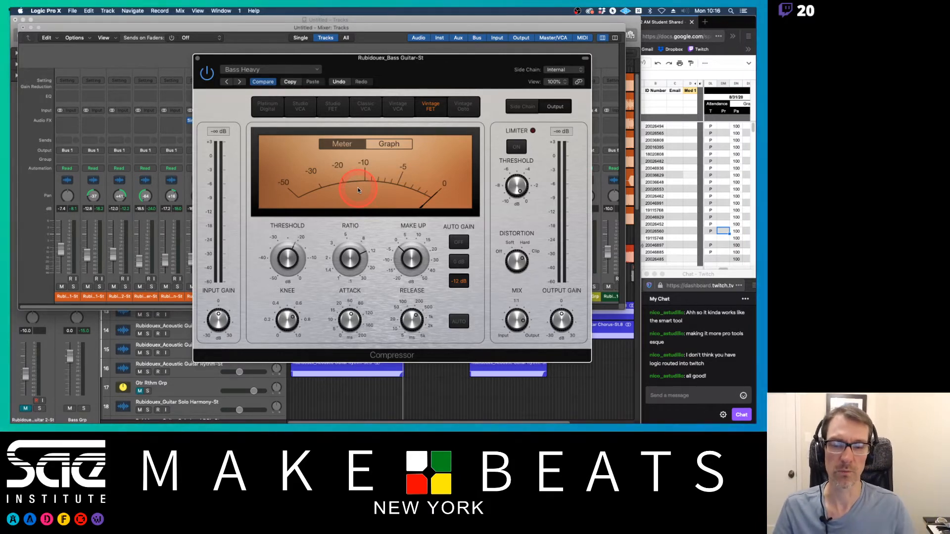
pyautogui.moveTo(311, 249)
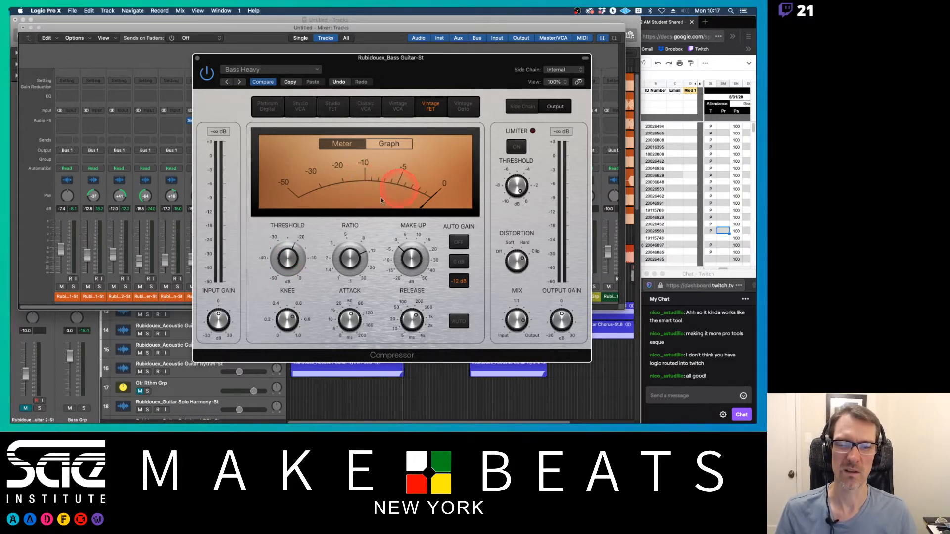
pyautogui.press('space')
pyautogui.moveTo(288, 263)
pyautogui.mouseDown()
pyautogui.moveTo(285, 228)
pyautogui.moveTo(288, 249)
pyautogui.mouseUp()
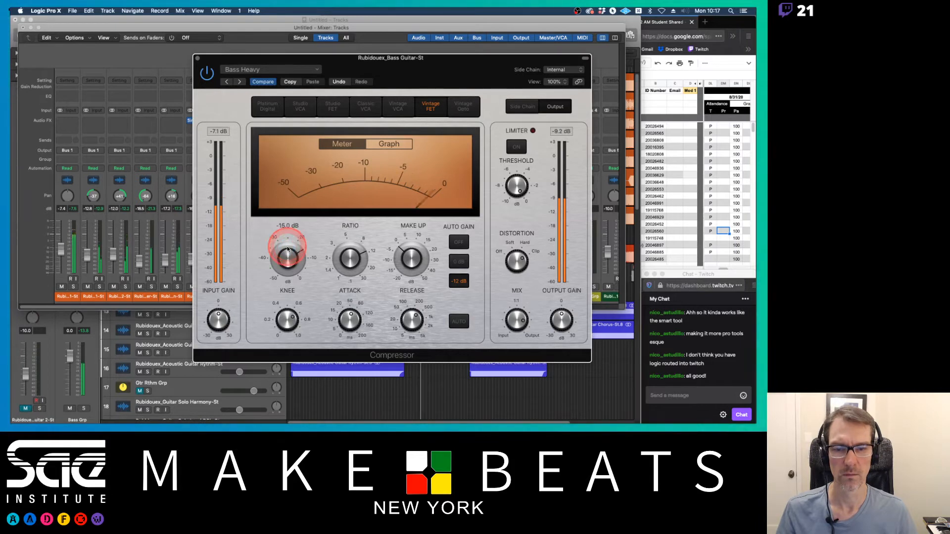
# Step: Switch the compressor to the Bass Light preset and set its threshold to about -19.5 dB
pyautogui.click(238, 82)
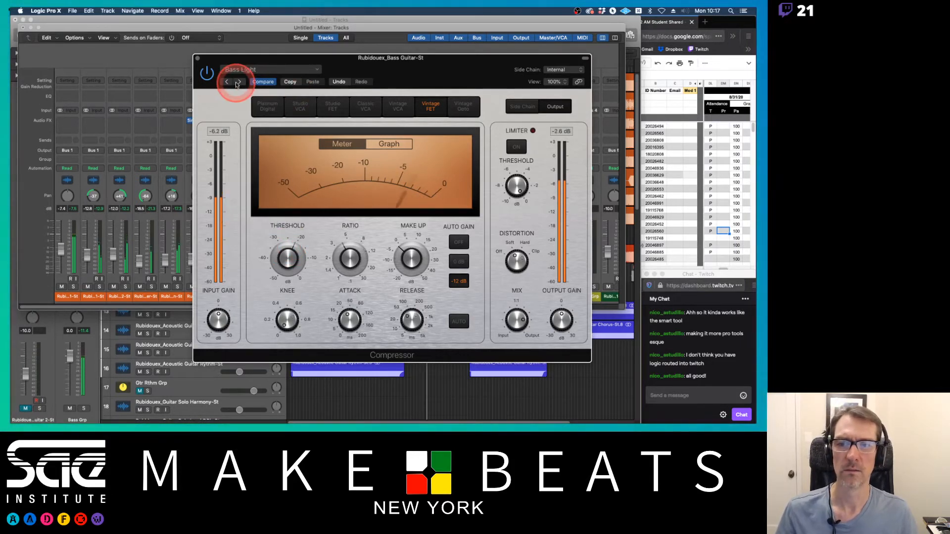
pyautogui.moveTo(286, 258); pyautogui.dragTo(285, 258)
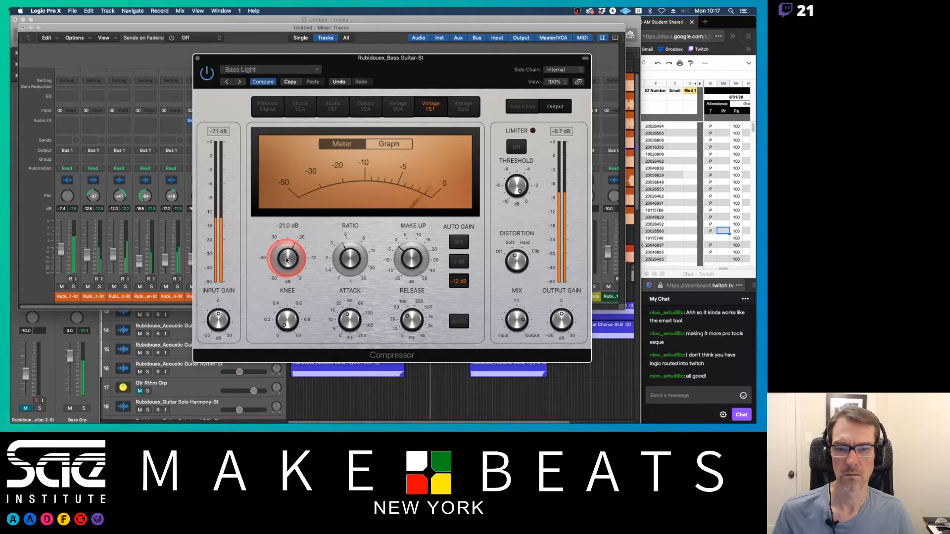
pyautogui.click(237, 83)
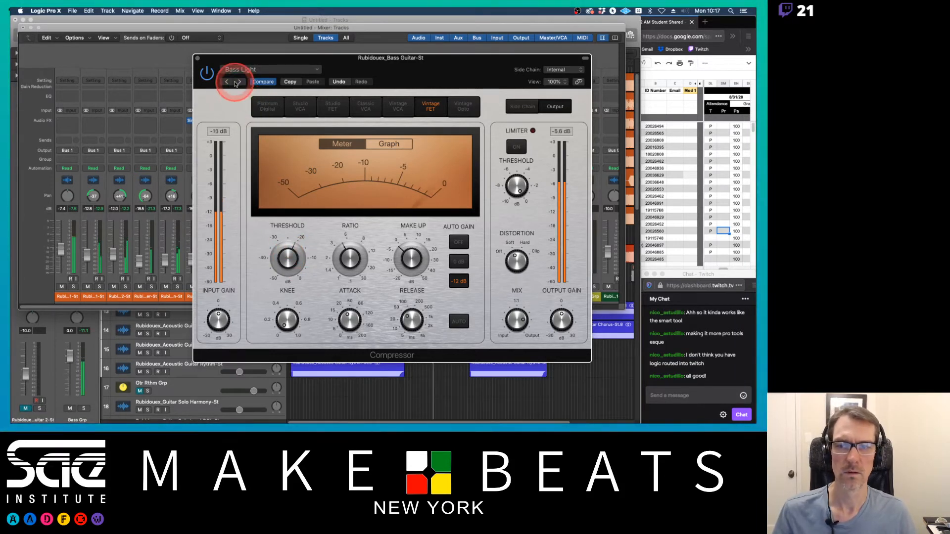
pyautogui.click(265, 244)
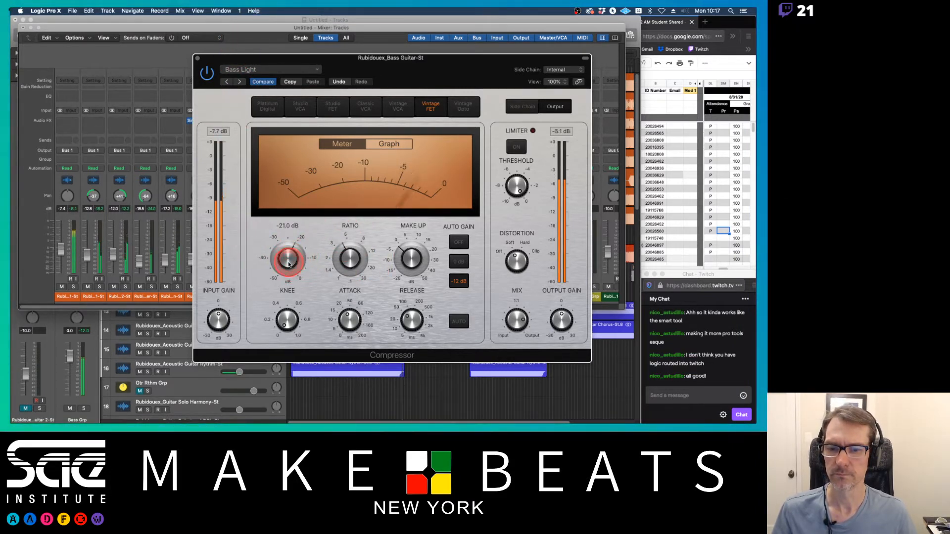
pyautogui.moveTo(288, 260); pyautogui.dragTo(288, 259)
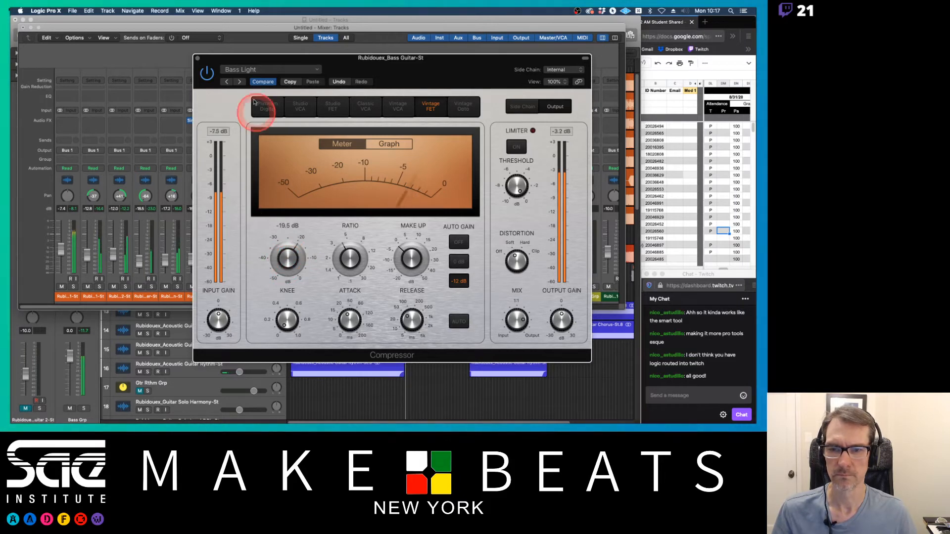
# Step: Return the compressor to the Bass Heavy preset, adjust its threshold, and close the plug-in window
pyautogui.click(228, 81)
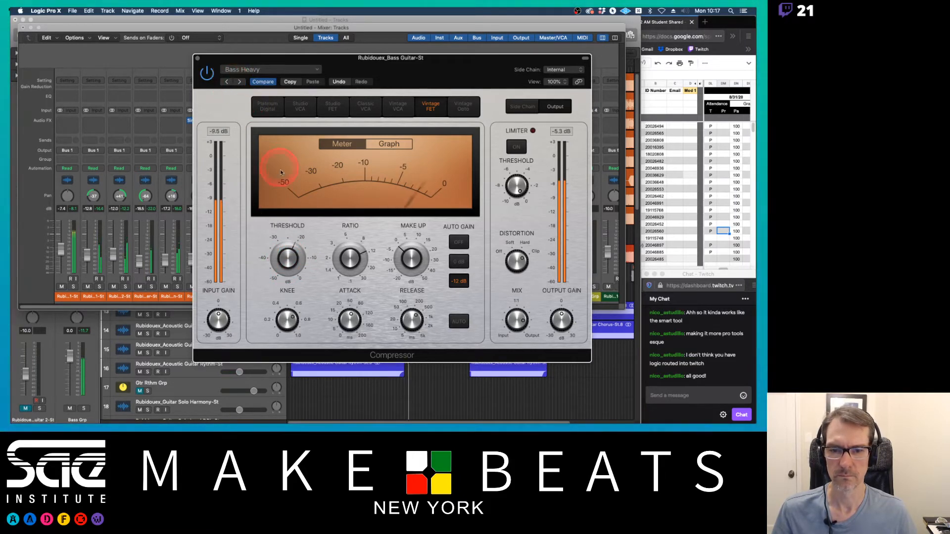
pyautogui.moveTo(289, 260); pyautogui.dragTo(291, 250)
pyautogui.click(323, 83)
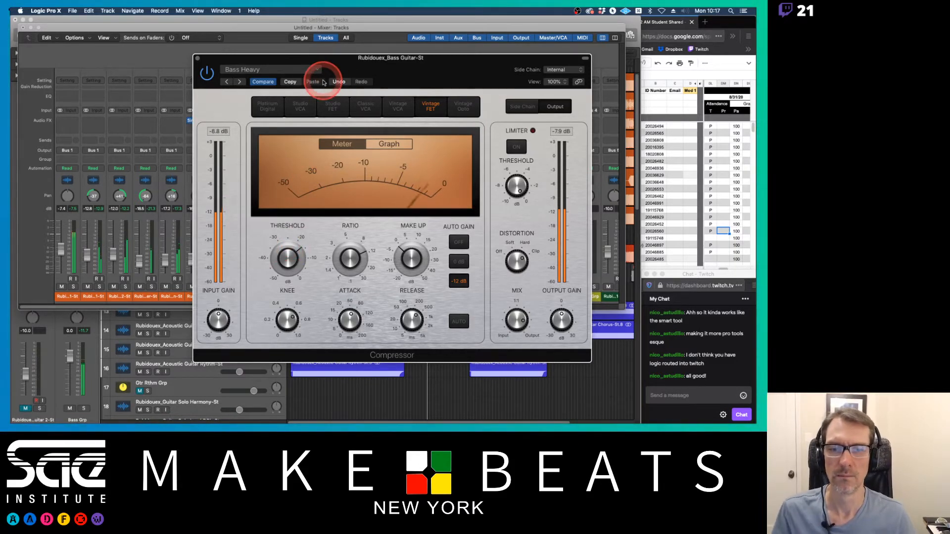
pyautogui.click(198, 58)
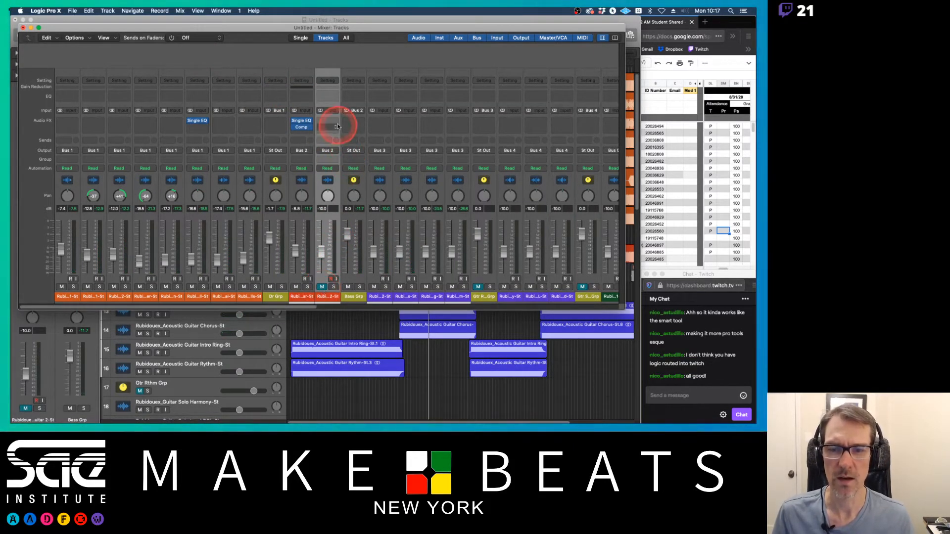
# Step: Copy the Single Band EQ to the Bass Guitar 2 channel and set its low cut to 380 Hz at 12 dB/Oct
pyautogui.moveTo(301, 121); pyautogui.dragTo(325, 122)
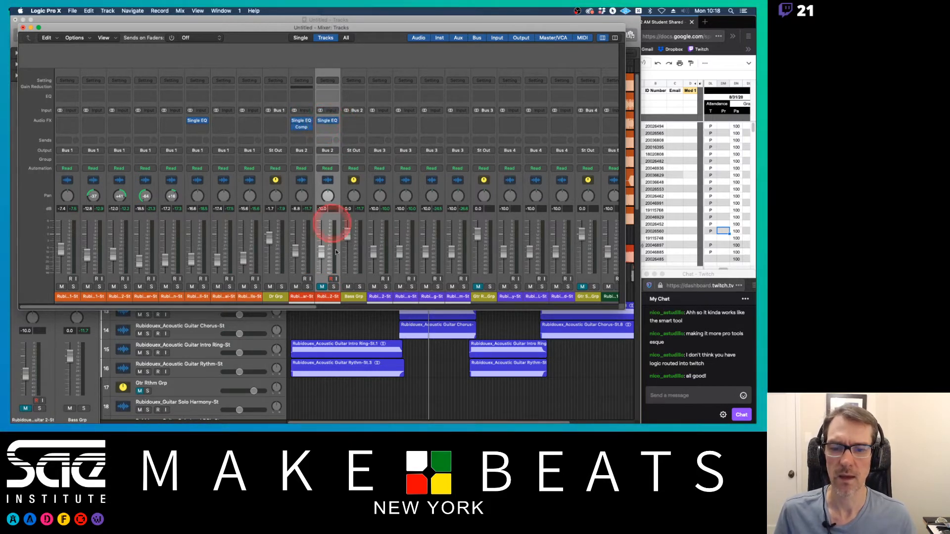
pyautogui.click(329, 122)
pyautogui.click(274, 214)
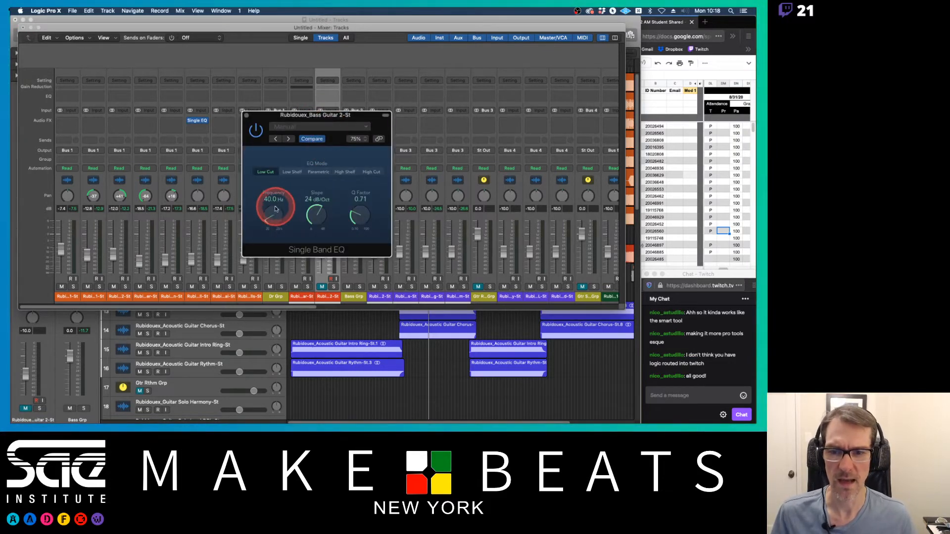
pyautogui.moveTo(315, 214); pyautogui.dragTo(318, 276)
pyautogui.moveTo(273, 231); pyautogui.dragTo(278, 179)
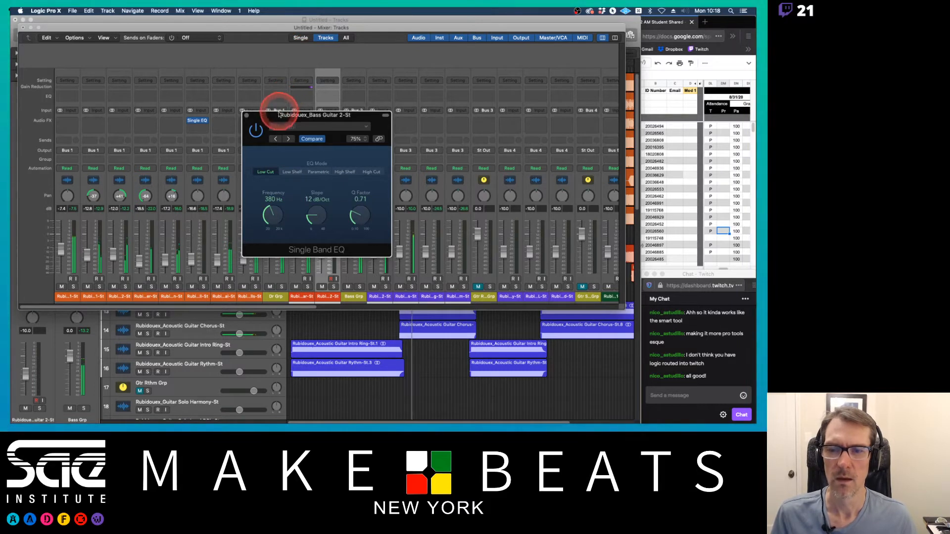
# Step: Copy the Bass Guitar compressor onto the Bass Guitar 2 channel after its Single Band EQ
pyautogui.moveTo(278, 115); pyautogui.dragTo(409, 113)
pyautogui.click(336, 126)
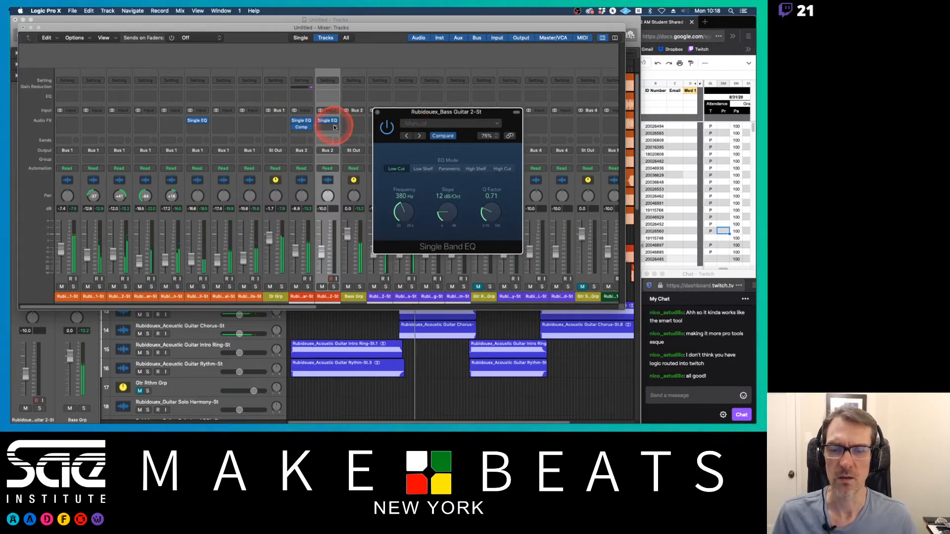
pyautogui.click(310, 130)
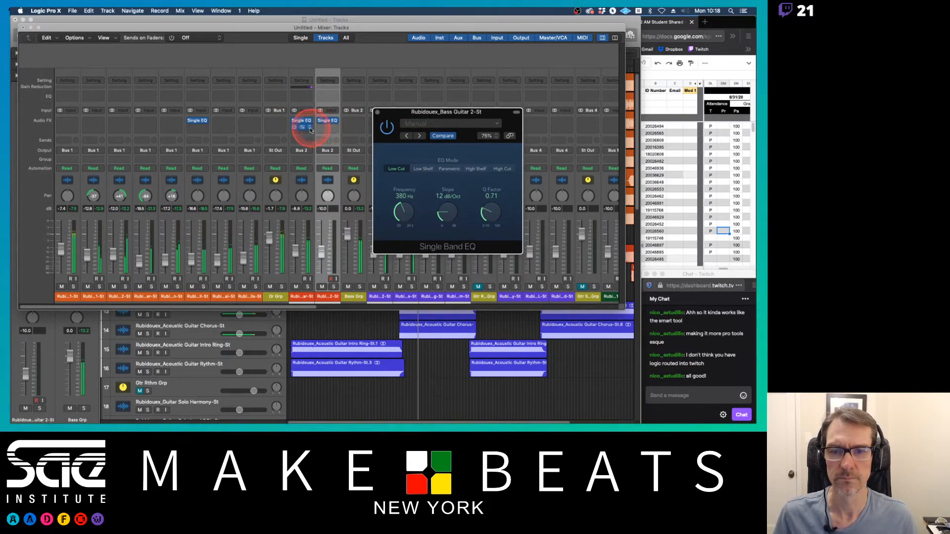
pyautogui.moveTo(305, 130); pyautogui.dragTo(335, 137)
pyautogui.click(336, 135)
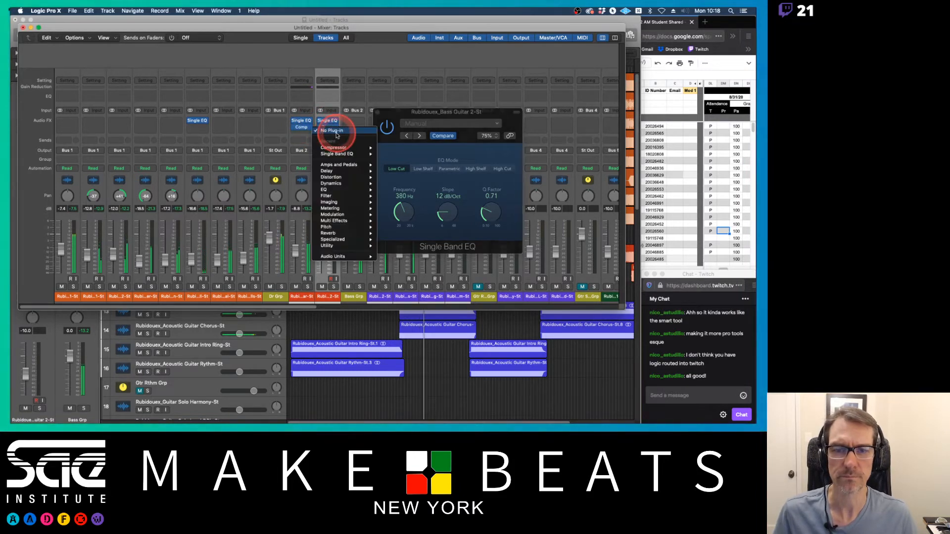
pyautogui.click(353, 115)
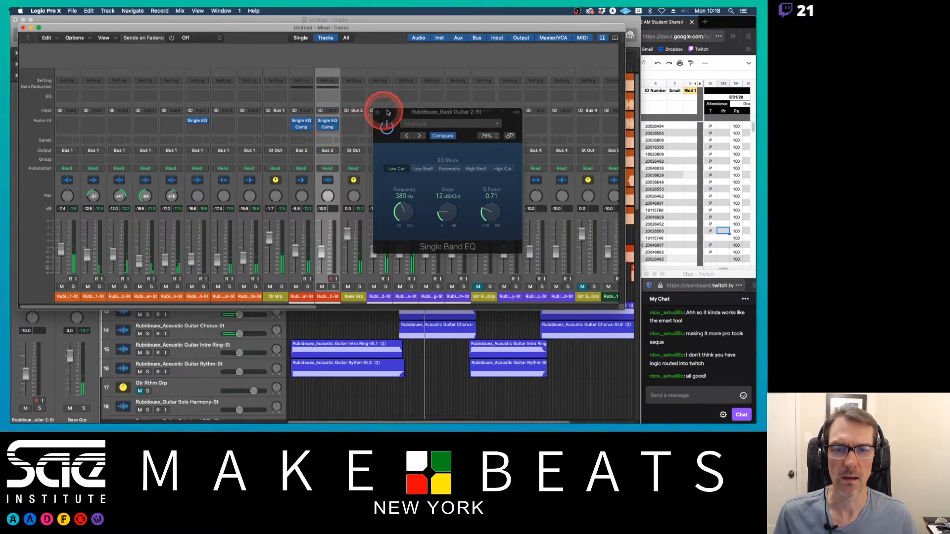
# Step: Insert a stereo Channel EQ after the compressor on the Bass Guitar 2 channel
pyautogui.moveTo(381, 112); pyautogui.dragTo(417, 108)
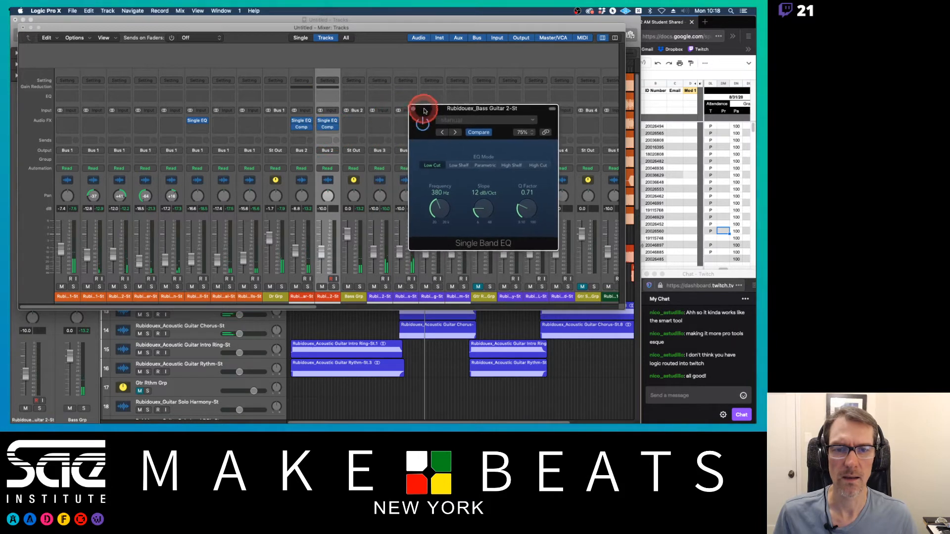
pyautogui.click(329, 134)
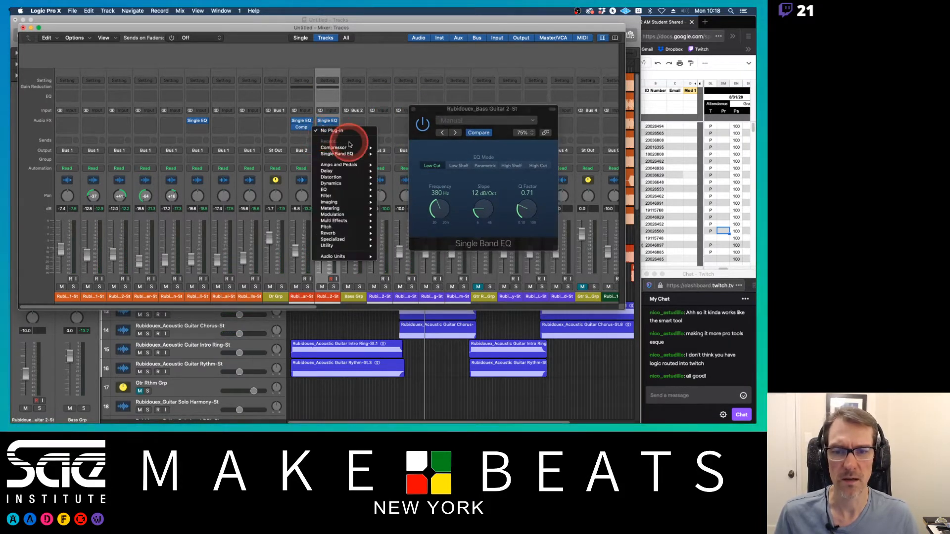
pyautogui.moveTo(341, 193)
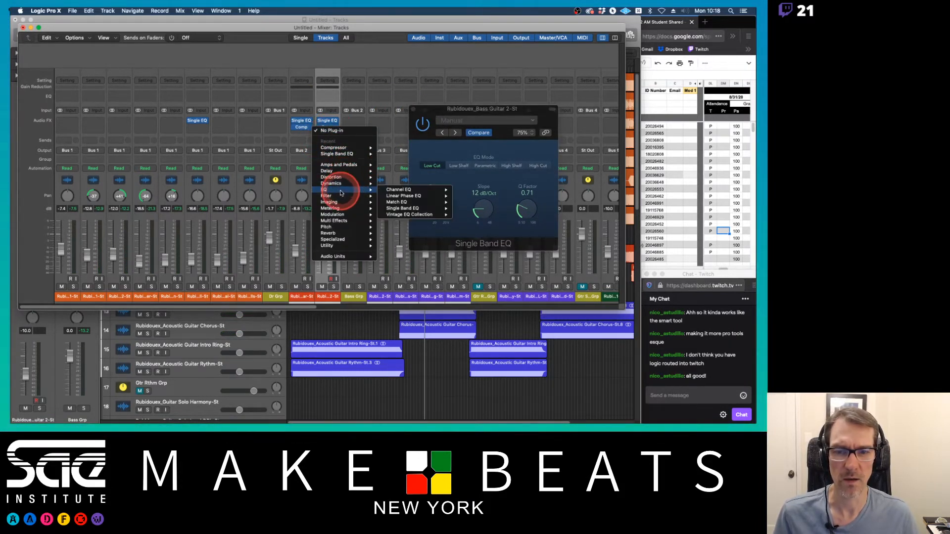
pyautogui.click(404, 191)
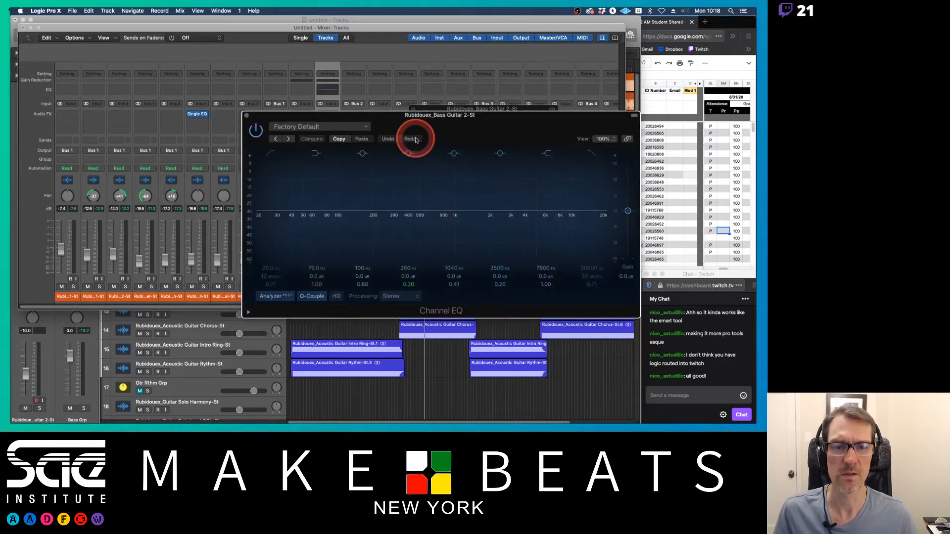
# Step: In the Bass Guitar 2 Channel EQ, boost the low-mid band to about 442 Hz by about 2.2 dB
pyautogui.moveTo(397, 120); pyautogui.dragTo(161, 123)
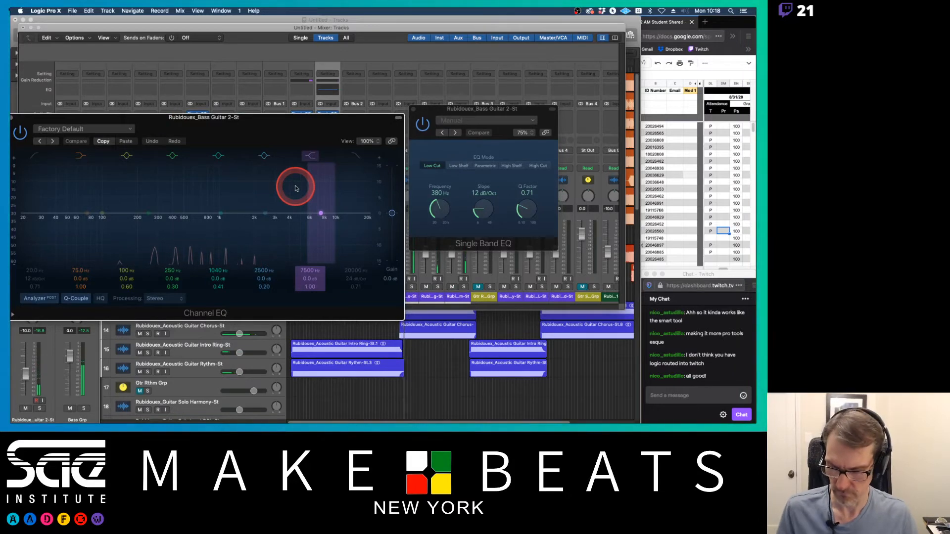
pyautogui.press('super+w')
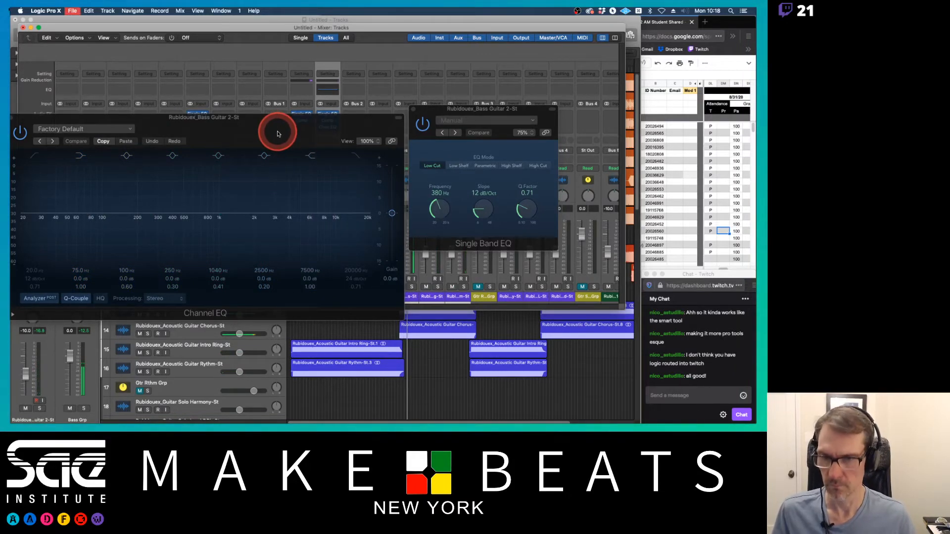
pyautogui.press('super+w')
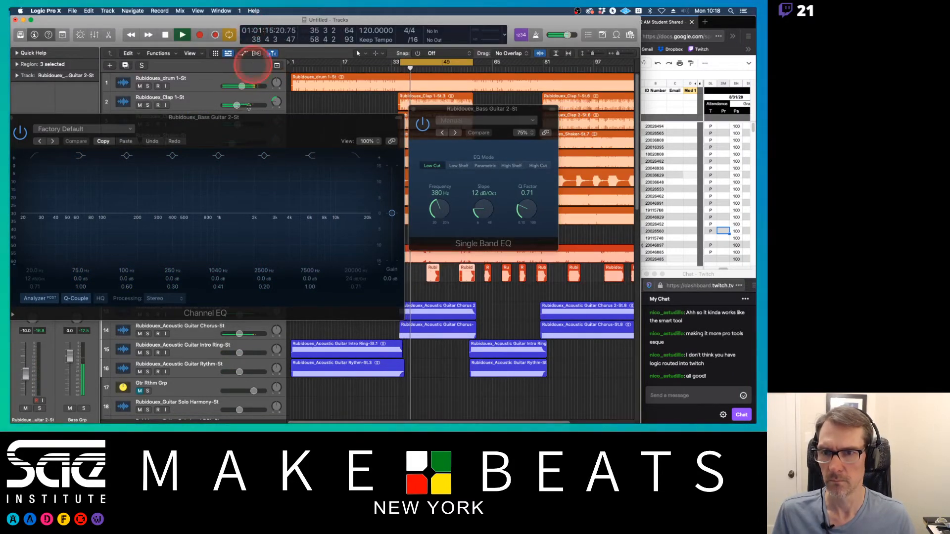
pyautogui.moveTo(258, 118); pyautogui.dragTo(579, 246)
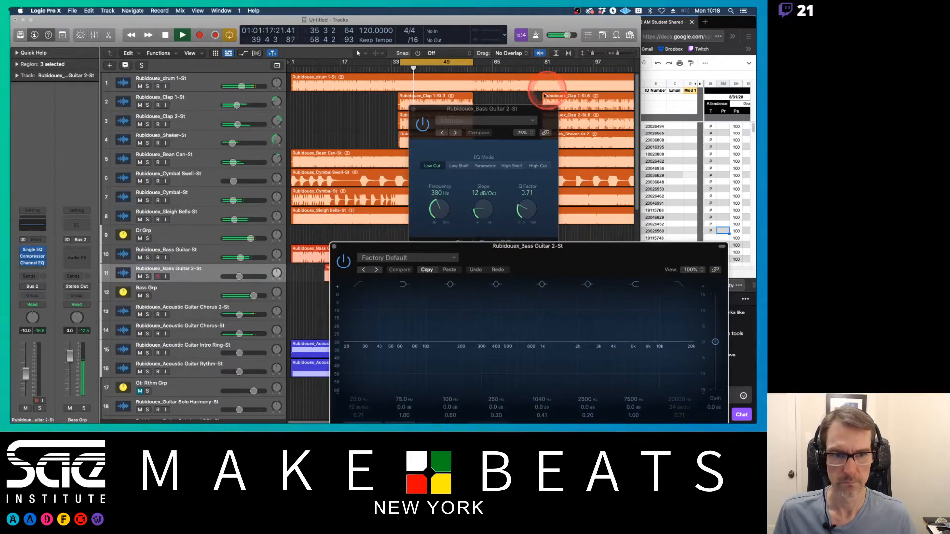
pyautogui.moveTo(531, 111); pyautogui.dragTo(622, 108)
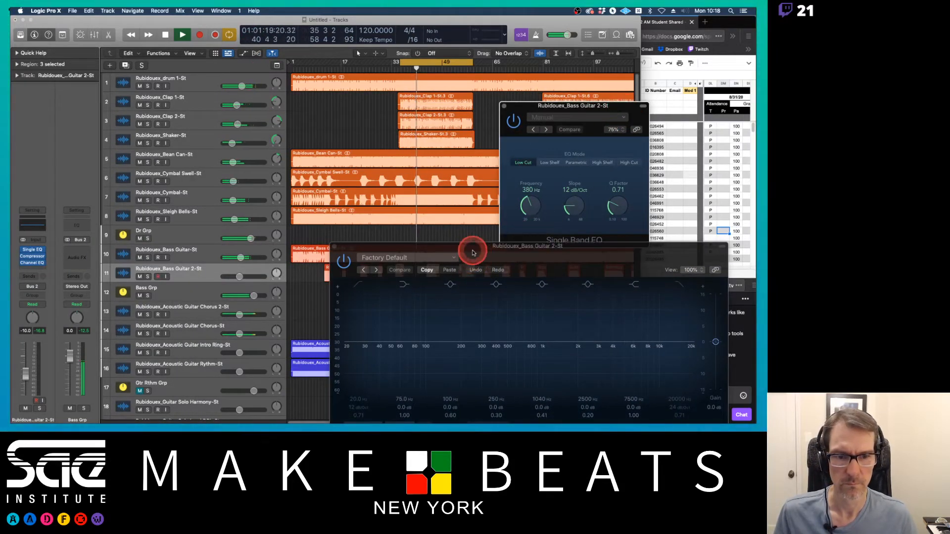
pyautogui.moveTo(473, 253); pyautogui.dragTo(463, 321)
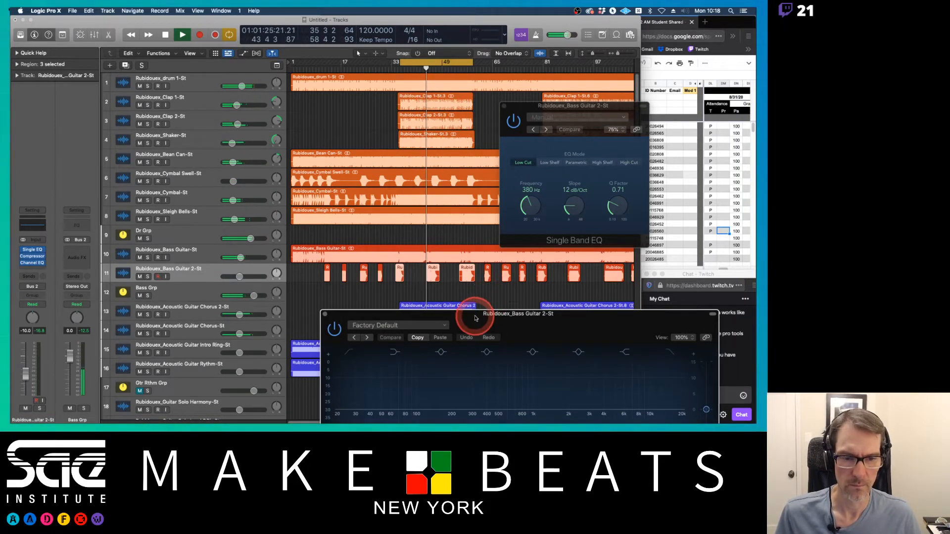
pyautogui.moveTo(475, 319); pyautogui.dragTo(237, 141)
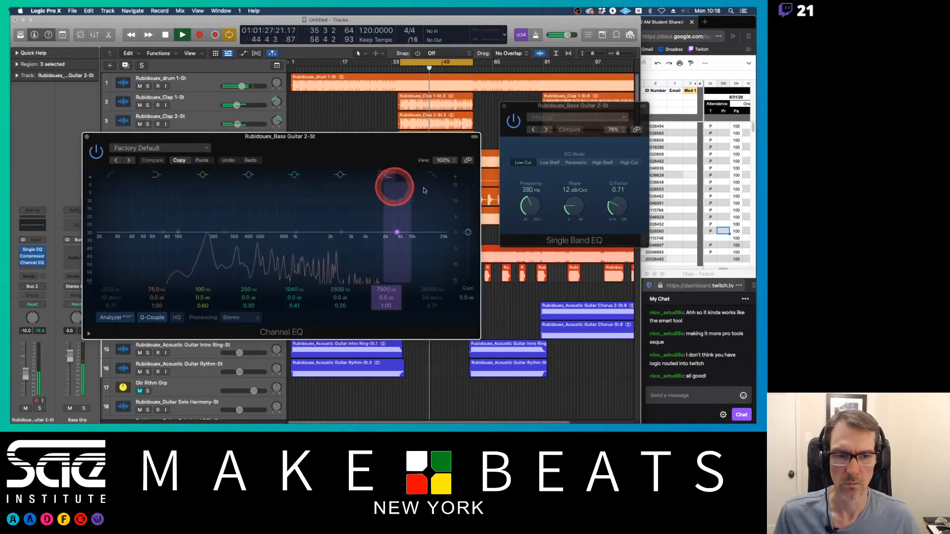
pyautogui.moveTo(292, 231)
pyautogui.mouseDown()
pyautogui.moveTo(294, 218)
pyautogui.moveTo(257, 219)
pyautogui.moveTo(294, 231)
pyautogui.mouseUp()
pyautogui.moveTo(225, 231); pyautogui.dragTo(254, 226)
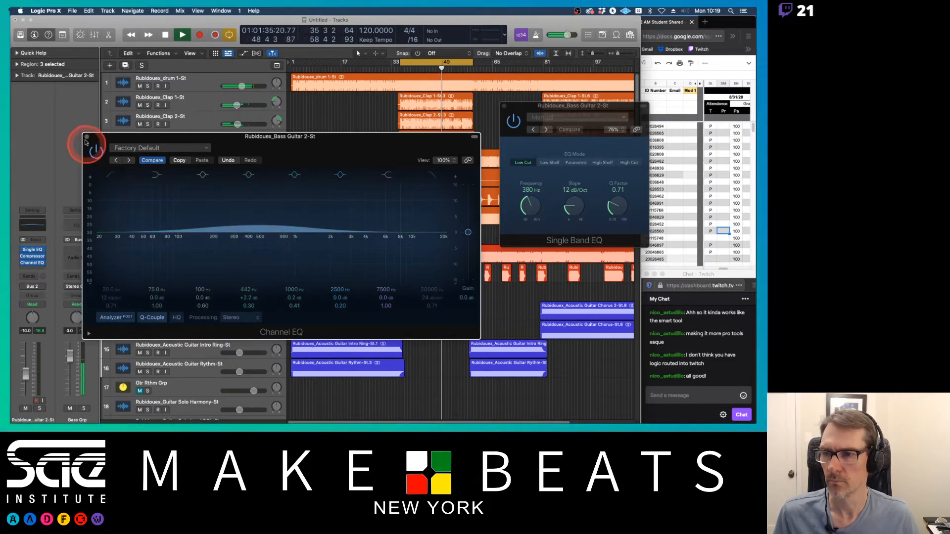
pyautogui.click(88, 138)
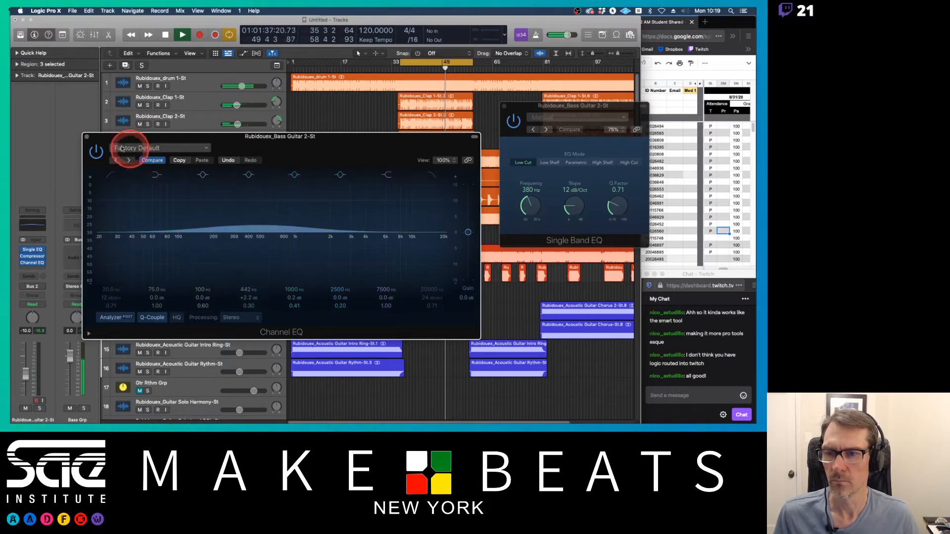
# Step: Insert the Soundtoys MicroShift plug-in in stereo after the Channel EQ on the Bass Guitar 2 channel
pyautogui.click(87, 139)
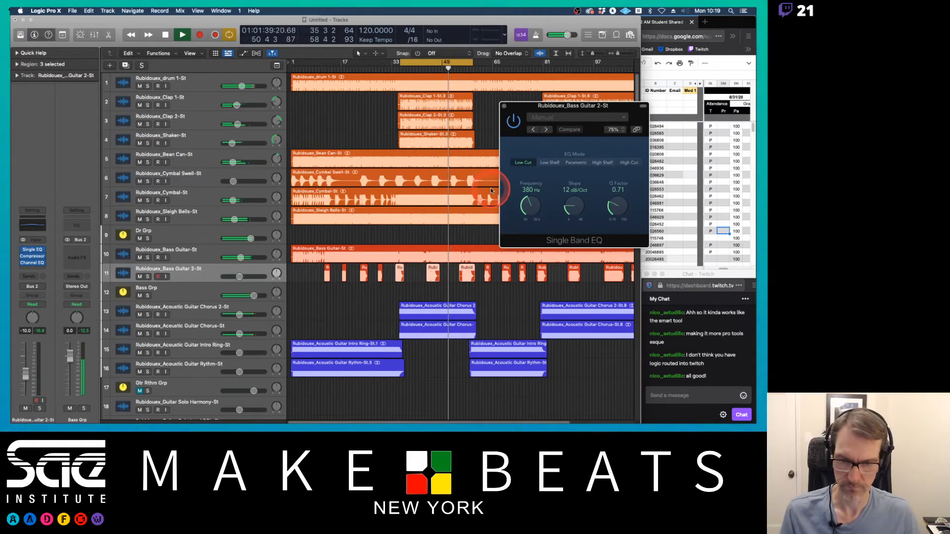
pyautogui.press('x')
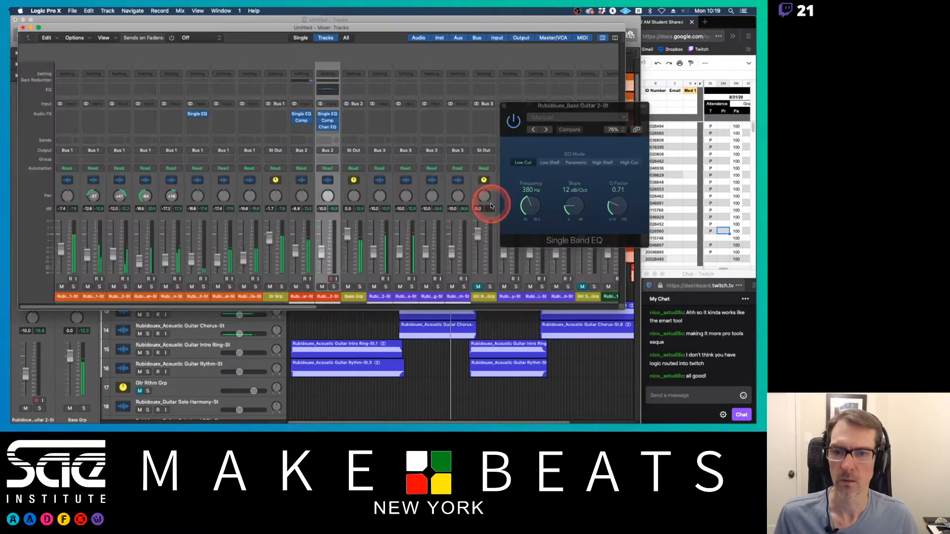
pyautogui.click(336, 134)
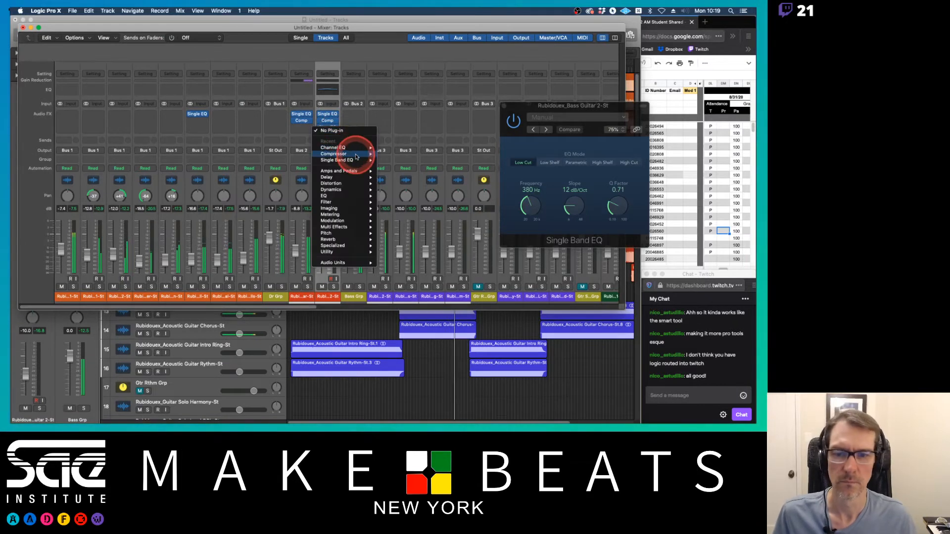
pyautogui.click(350, 109)
pyautogui.click(342, 133)
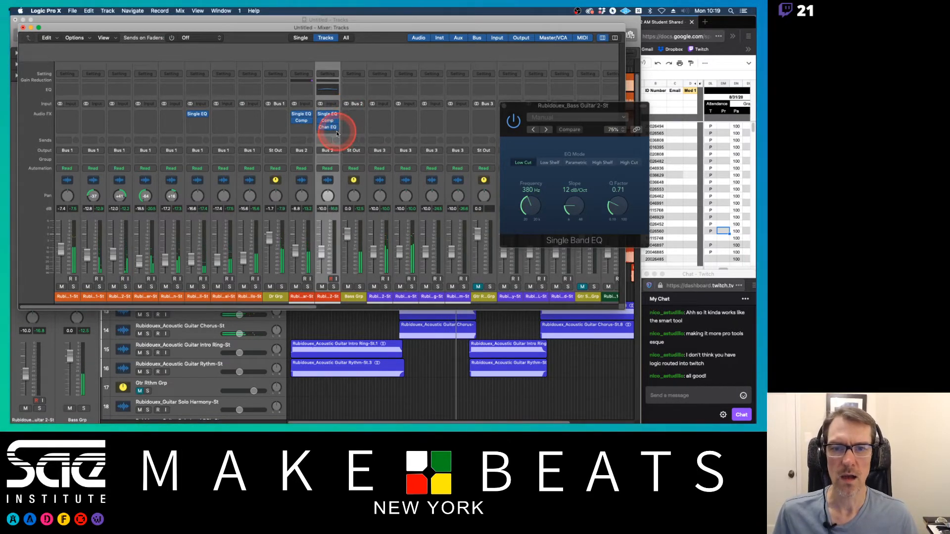
pyautogui.click(337, 133)
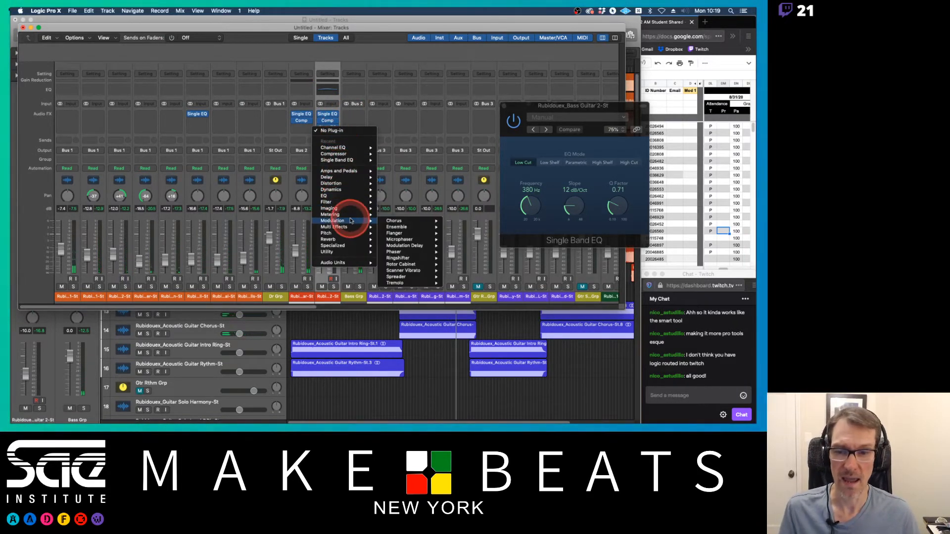
pyautogui.moveTo(371, 262)
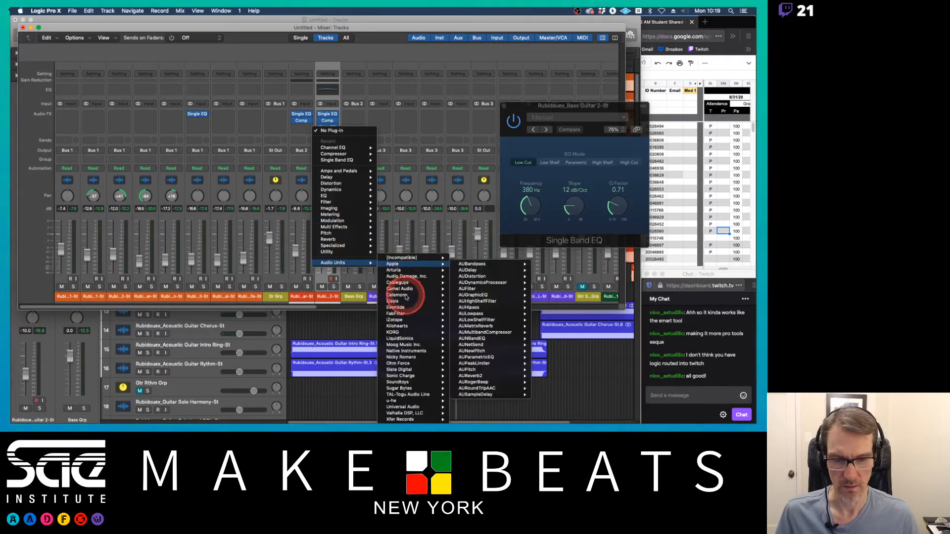
pyautogui.moveTo(398, 382)
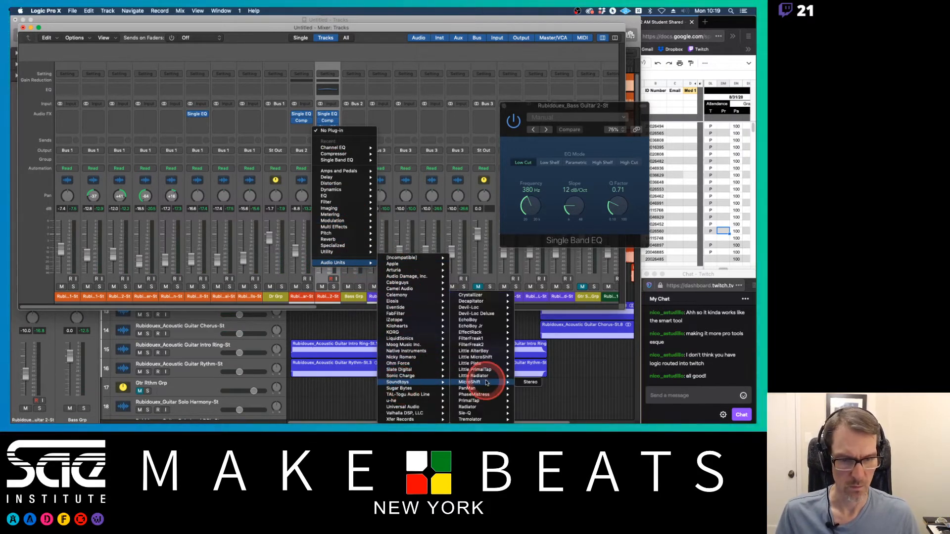
pyautogui.click(486, 382)
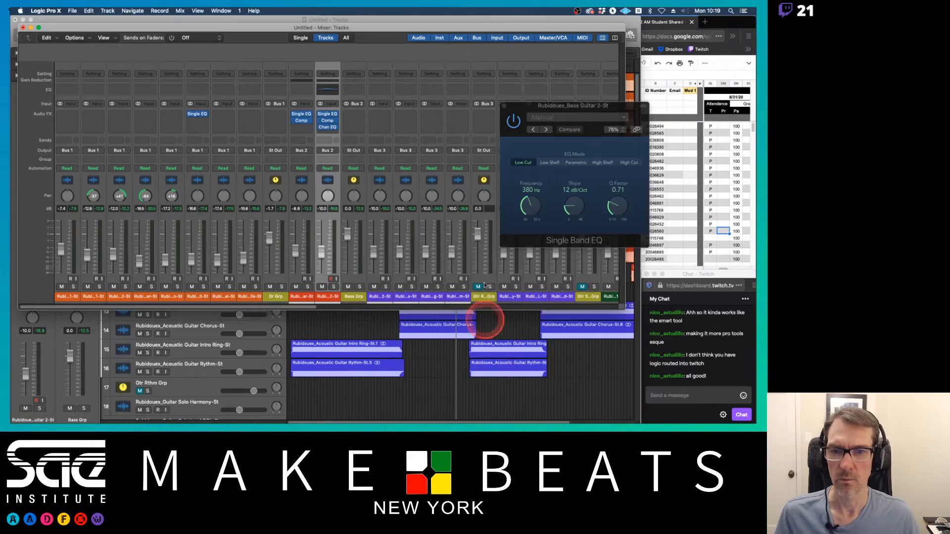
# Step: Browse MicroShift's presets, select style I and adjust its Focus control, starting playback to listen
pyautogui.moveTo(480, 114); pyautogui.dragTo(322, 77)
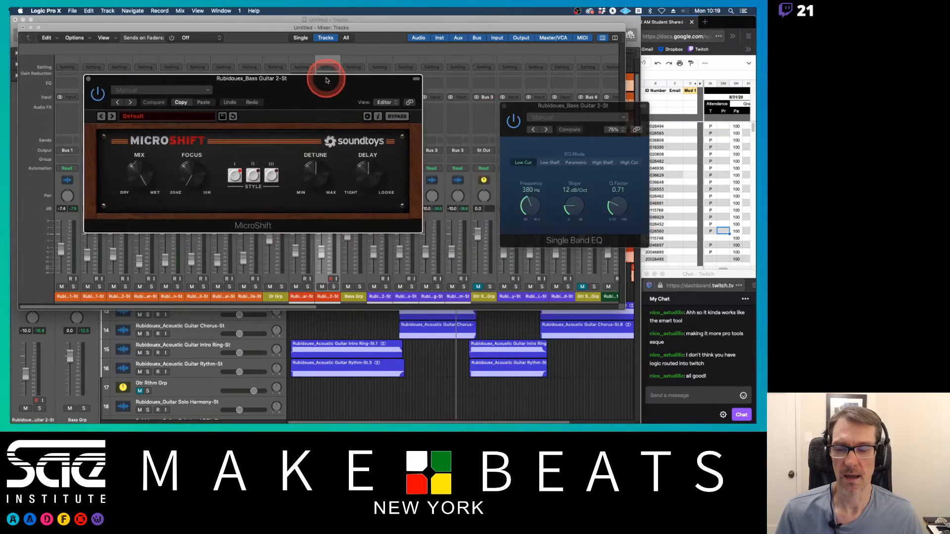
pyautogui.click(177, 119)
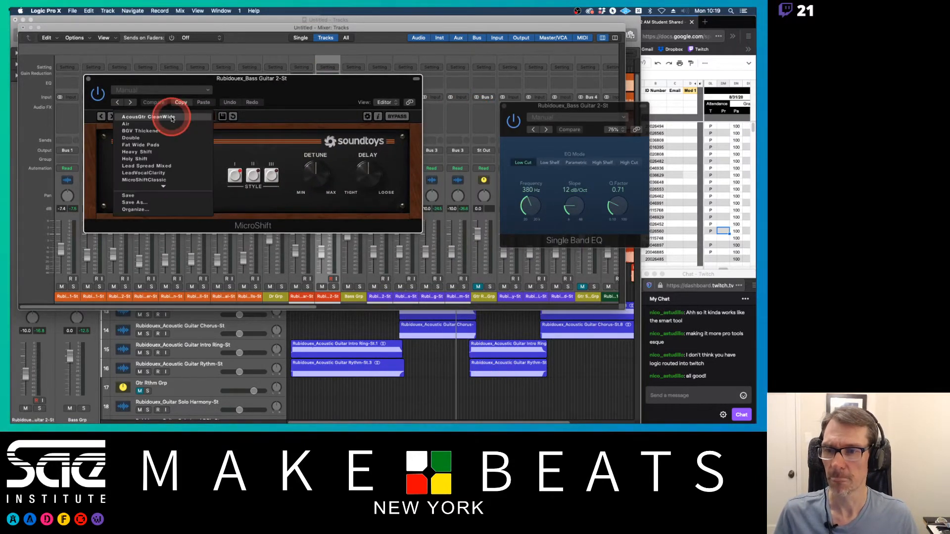
pyautogui.click(321, 105)
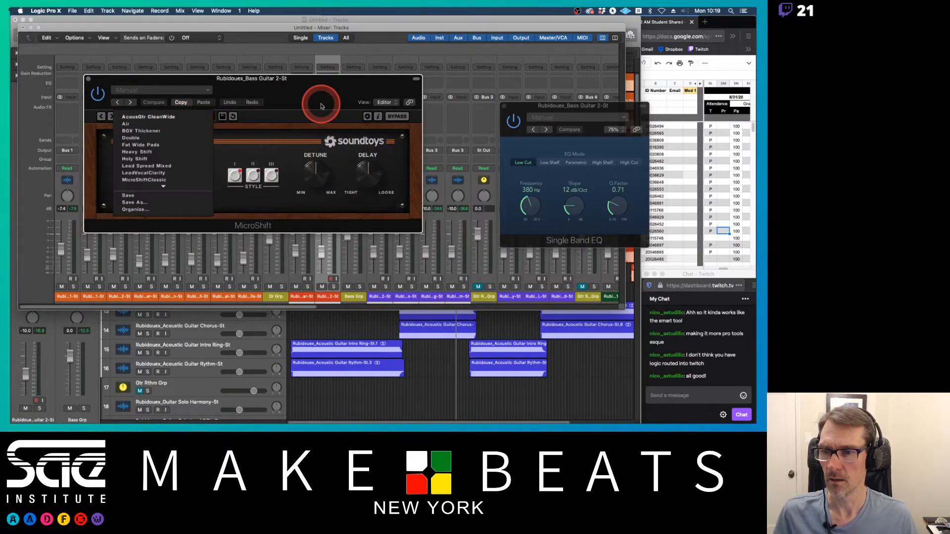
pyautogui.click(264, 121)
pyautogui.moveTo(184, 177); pyautogui.dragTo(193, 139)
pyautogui.press('space')
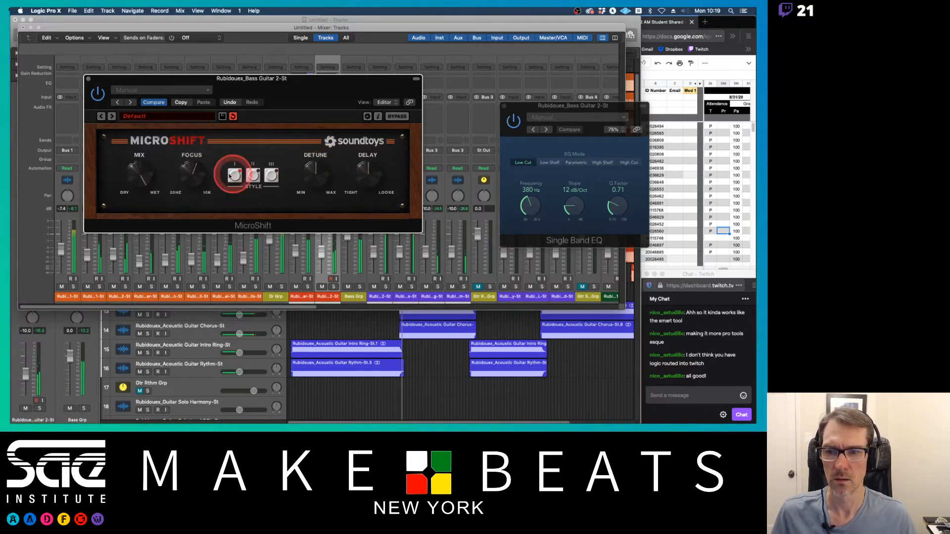
# Step: Adjust MicroShift's Detune while listening, then close the MicroShift and Single Band EQ windows
pyautogui.moveTo(392, 85); pyautogui.dragTo(317, 63)
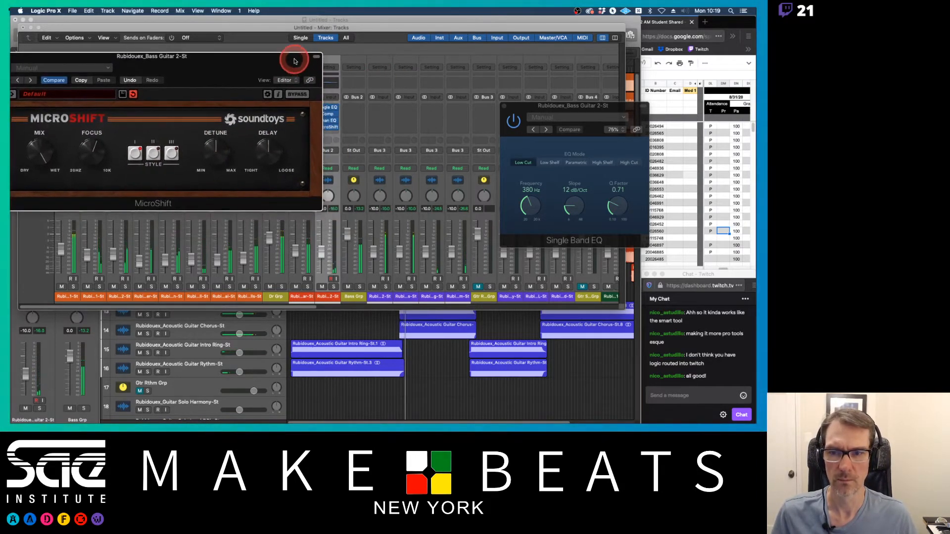
pyautogui.moveTo(224, 150); pyautogui.dragTo(262, 148)
pyautogui.moveTo(322, 233); pyautogui.dragTo(320, 255)
pyautogui.click(265, 78)
pyautogui.moveTo(260, 56); pyautogui.dragTo(401, 46)
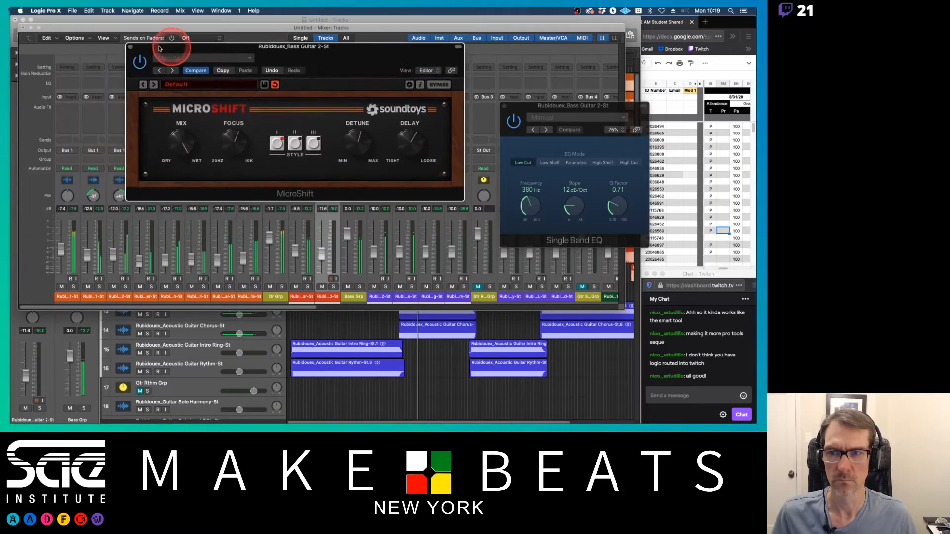
pyautogui.click(129, 46)
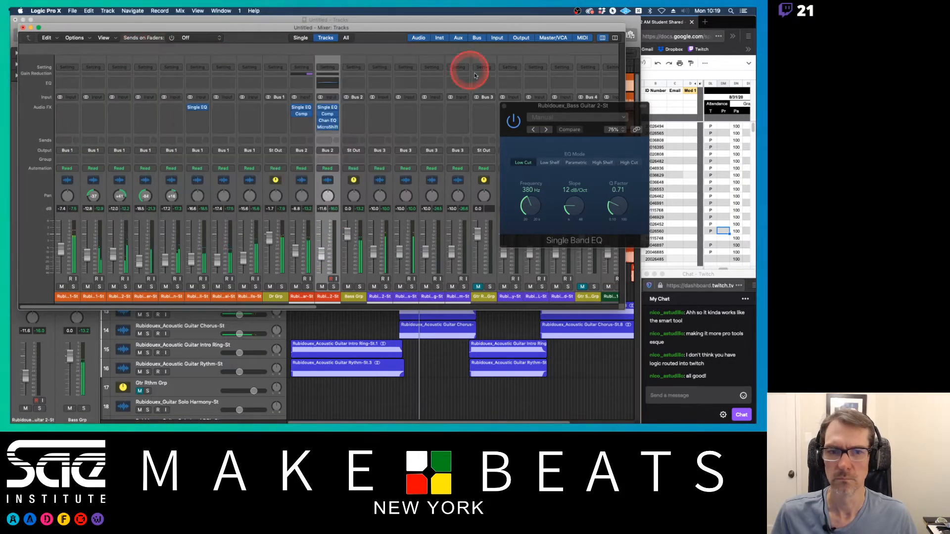
pyautogui.click(504, 105)
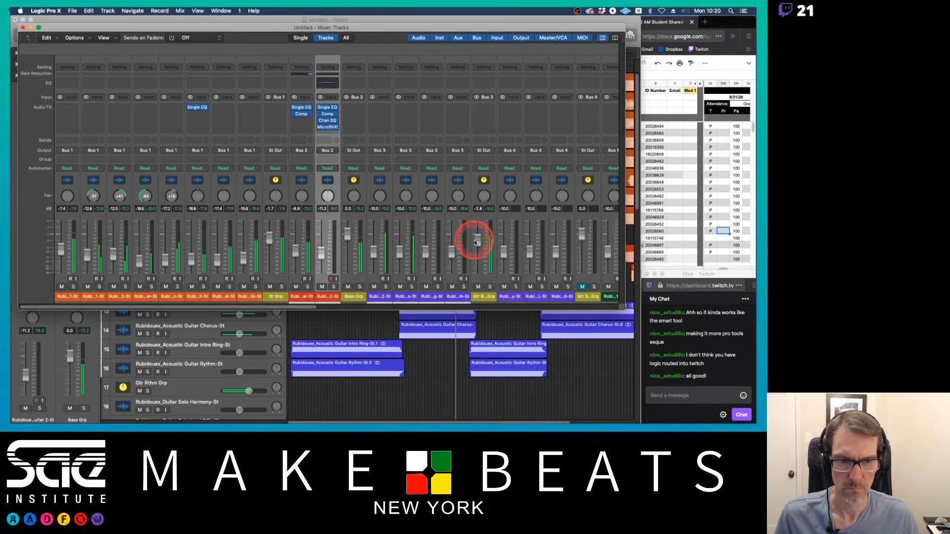
# Step: Pan the four acoustic guitar channels alternately left and right to about -64 and +63, then stop playback
pyautogui.moveTo(478, 240); pyautogui.dragTo(480, 245)
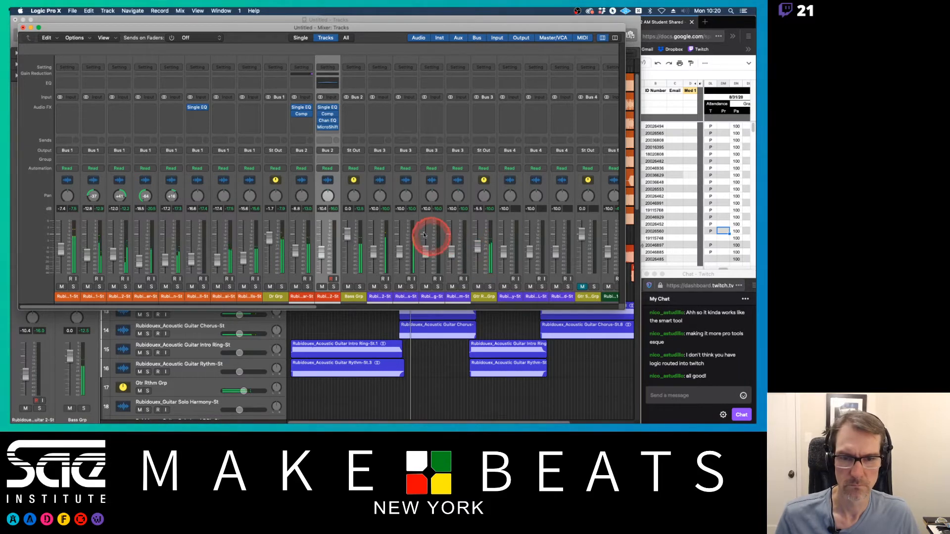
pyautogui.moveTo(381, 196); pyautogui.dragTo(385, 247)
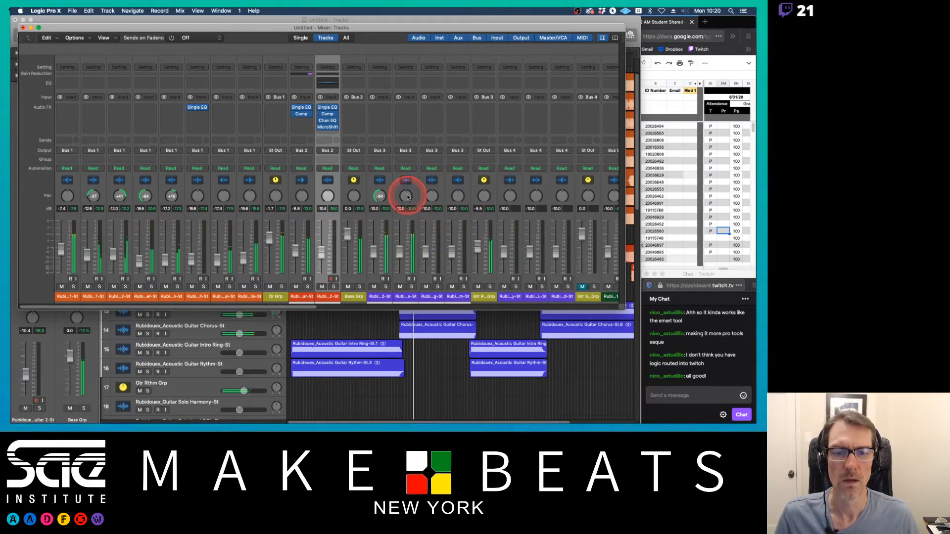
pyautogui.moveTo(406, 195); pyautogui.dragTo(388, 106)
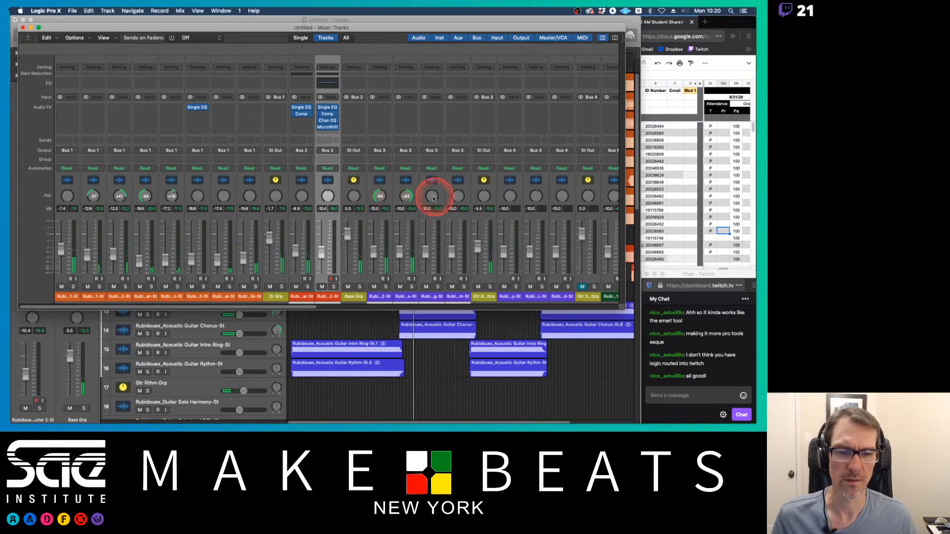
pyautogui.moveTo(434, 197); pyautogui.dragTo(434, 269)
pyautogui.moveTo(459, 197); pyautogui.dragTo(399, 246)
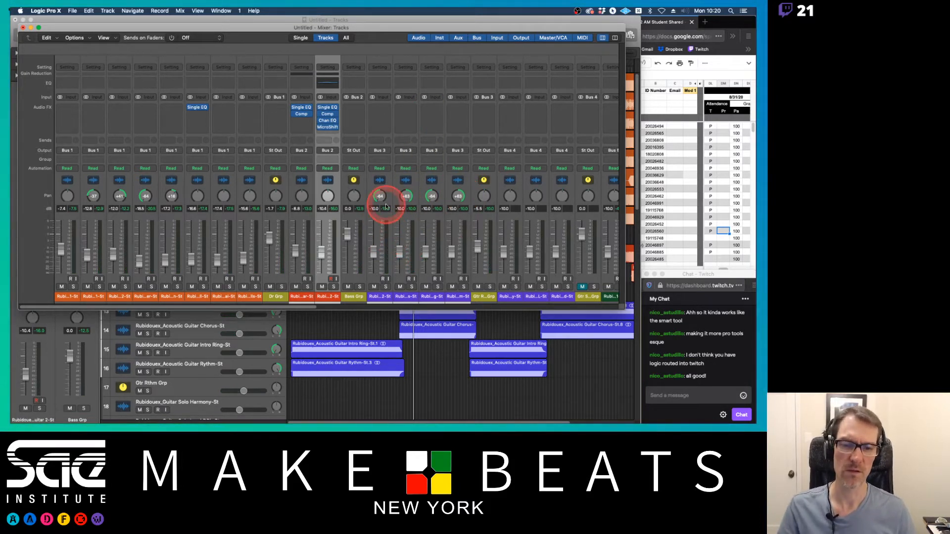
pyautogui.press('space')
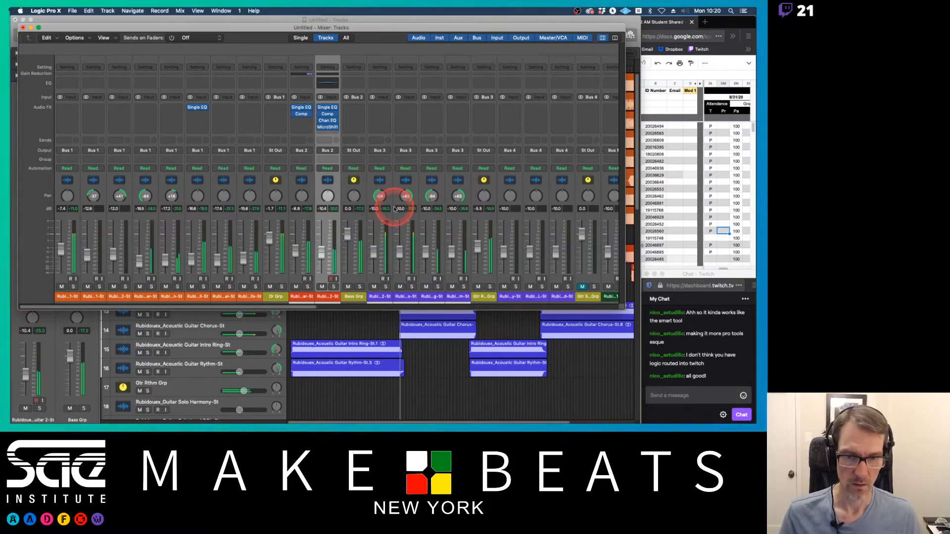
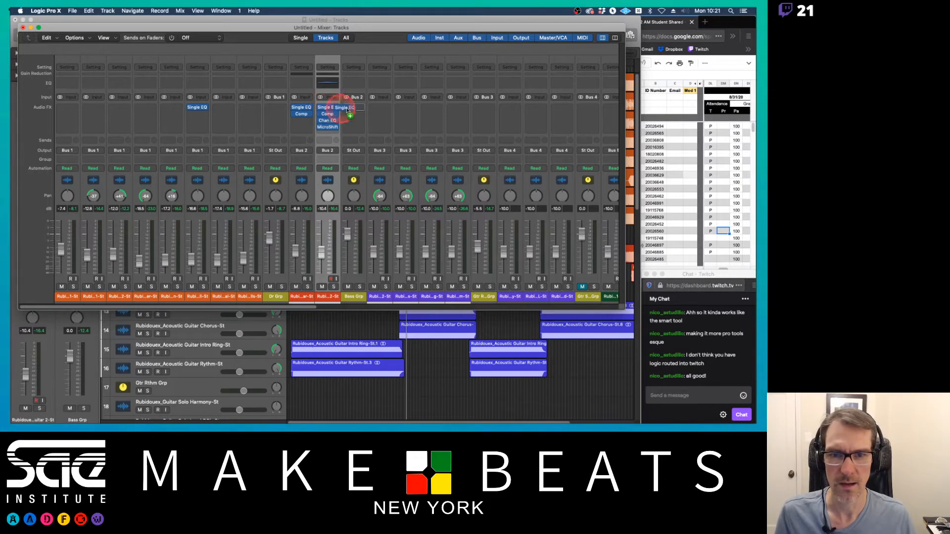
# Step: Copy the Single Band EQ onto all four acoustic guitar channels
pyautogui.click(379, 110)
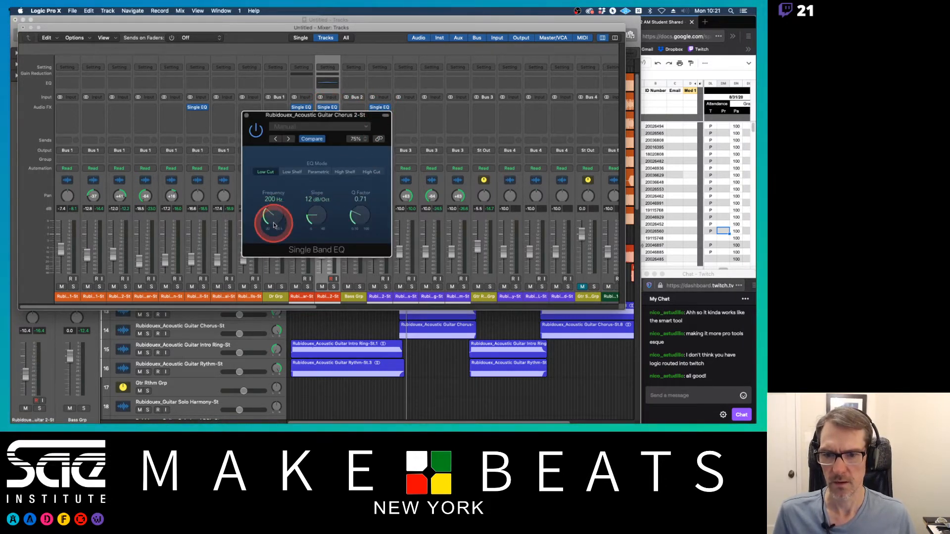
pyautogui.click(247, 114)
pyautogui.click(426, 106)
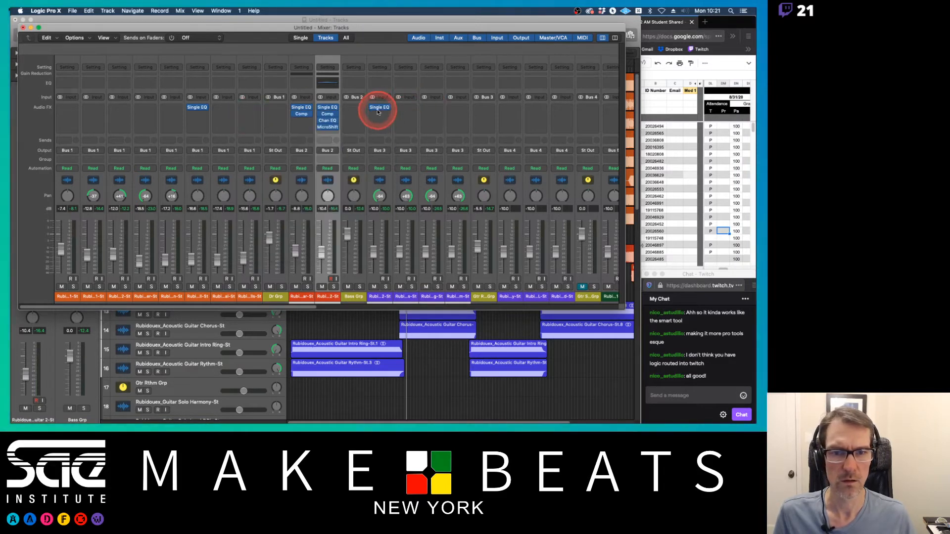
pyautogui.moveTo(378, 107); pyautogui.dragTo(460, 111)
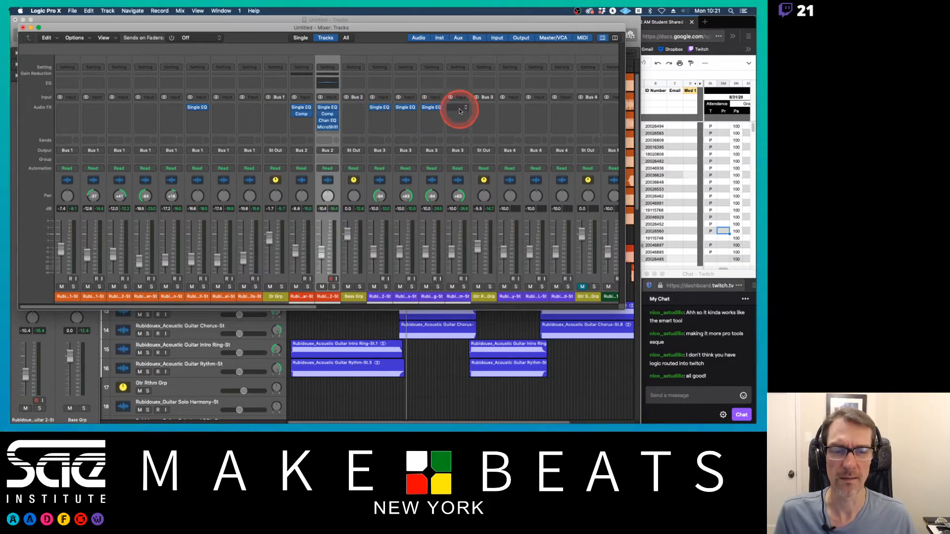
pyautogui.click(458, 109)
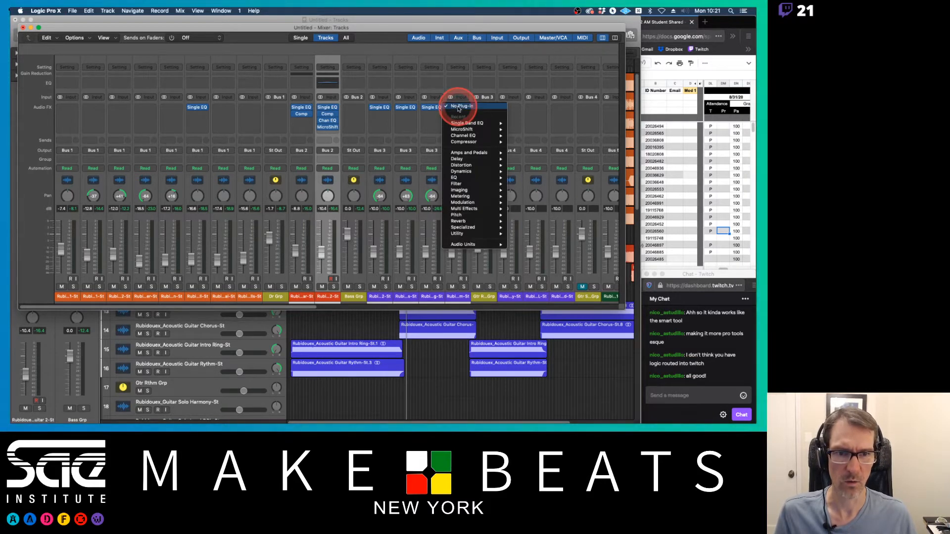
pyautogui.click(409, 120)
pyautogui.moveTo(431, 108); pyautogui.dragTo(460, 109)
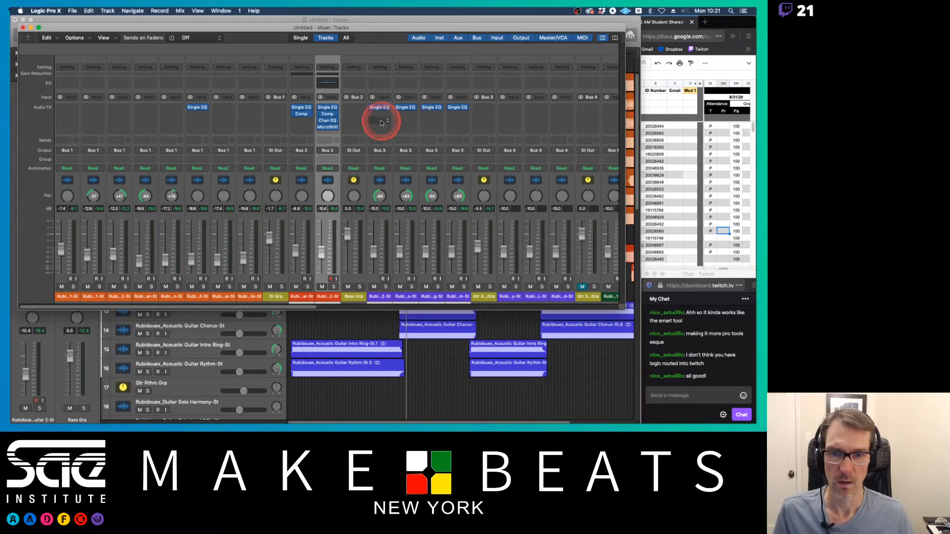
# Step: Copy the Bass Guitar 2 compressor onto the Acoustic Guitar Chorus 2 channel and lower its threshold to about -16.5 dB
pyautogui.moveTo(330, 114); pyautogui.dragTo(382, 118)
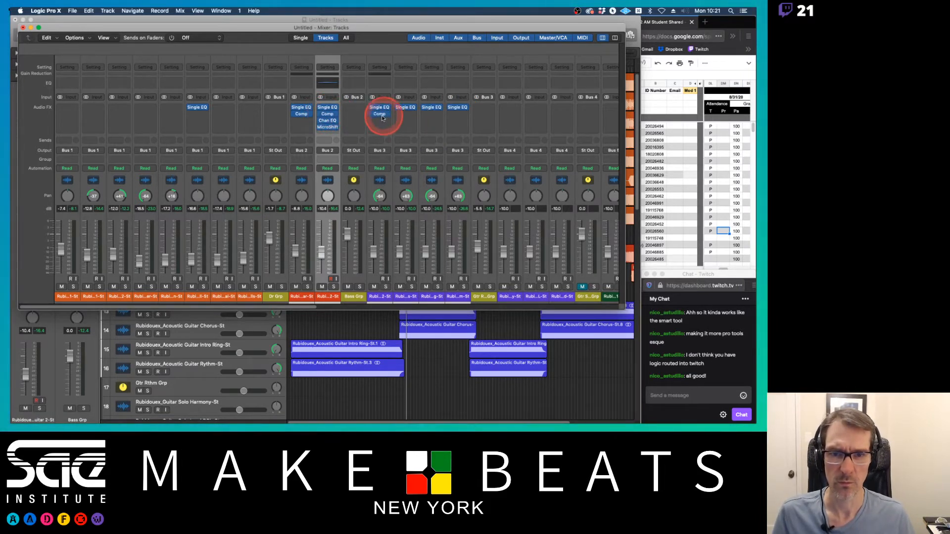
pyautogui.click(381, 117)
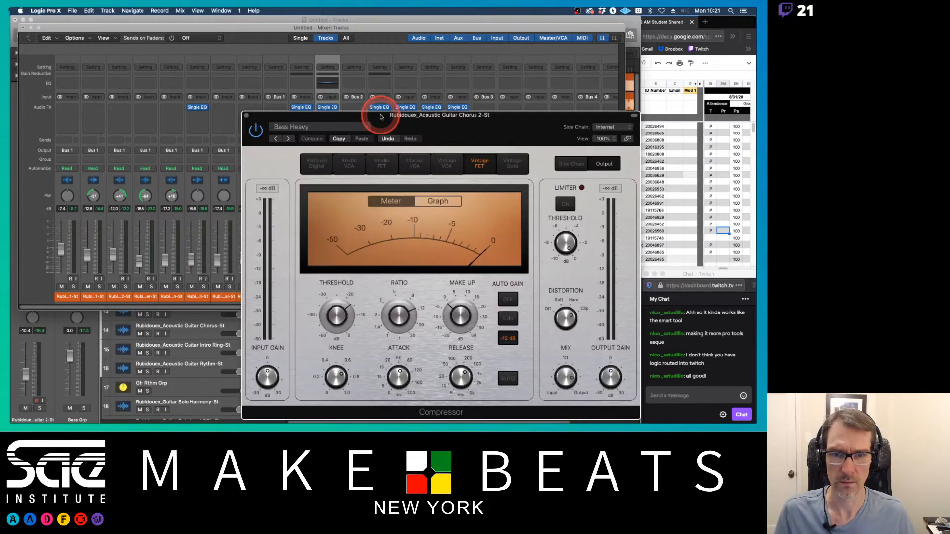
pyautogui.moveTo(336, 324); pyautogui.dragTo(336, 329)
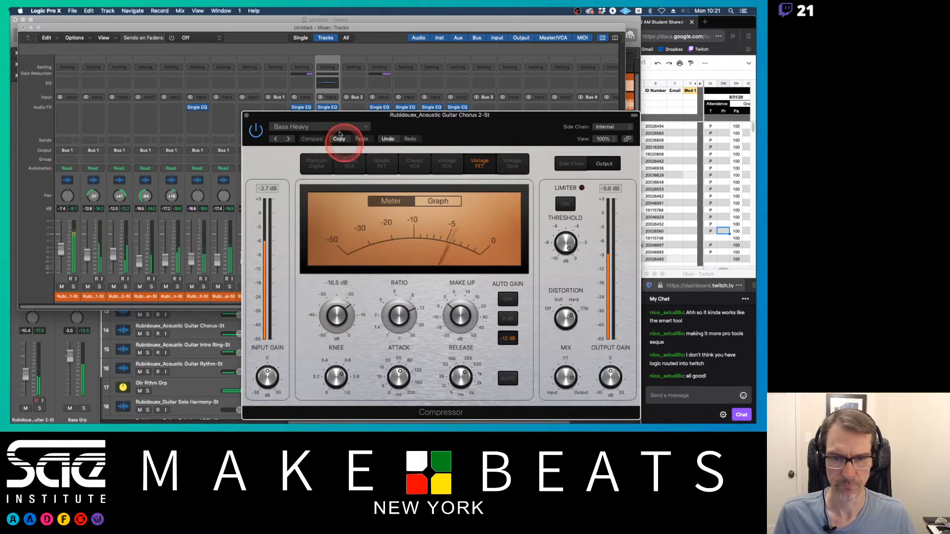
# Step: Load the compressor's Acoustic Guitar preset from the Guitars presets, adjust its threshold, and close the window
pyautogui.click(297, 125)
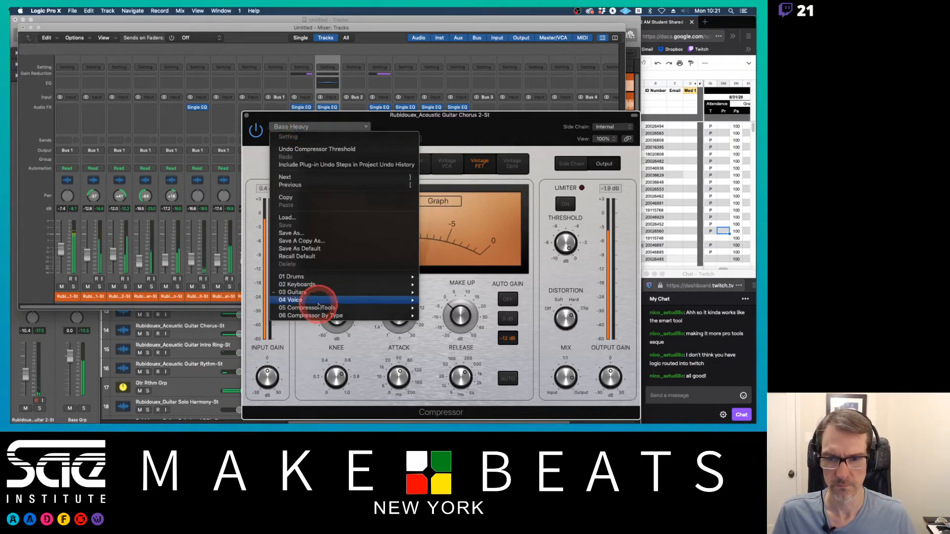
pyautogui.moveTo(318, 292)
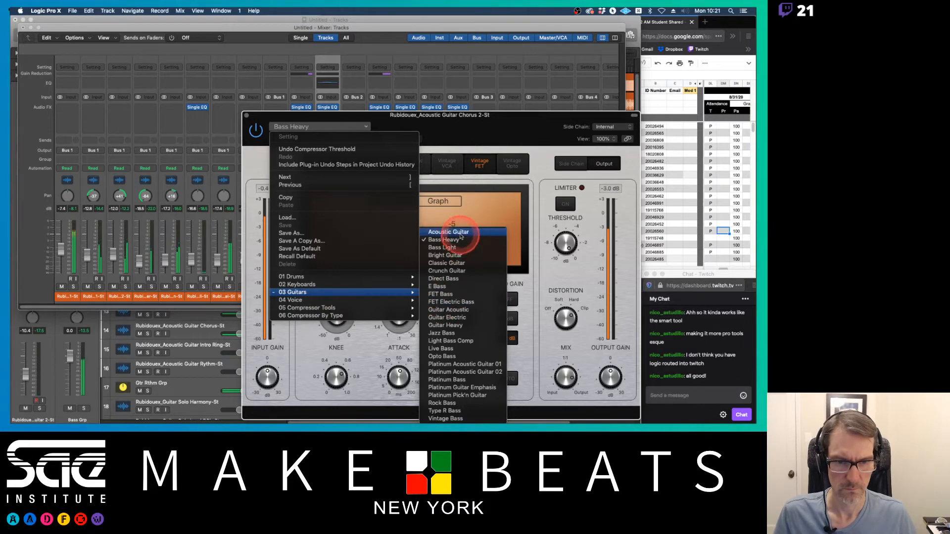
pyautogui.click(452, 232)
pyautogui.moveTo(352, 307); pyautogui.dragTo(339, 310)
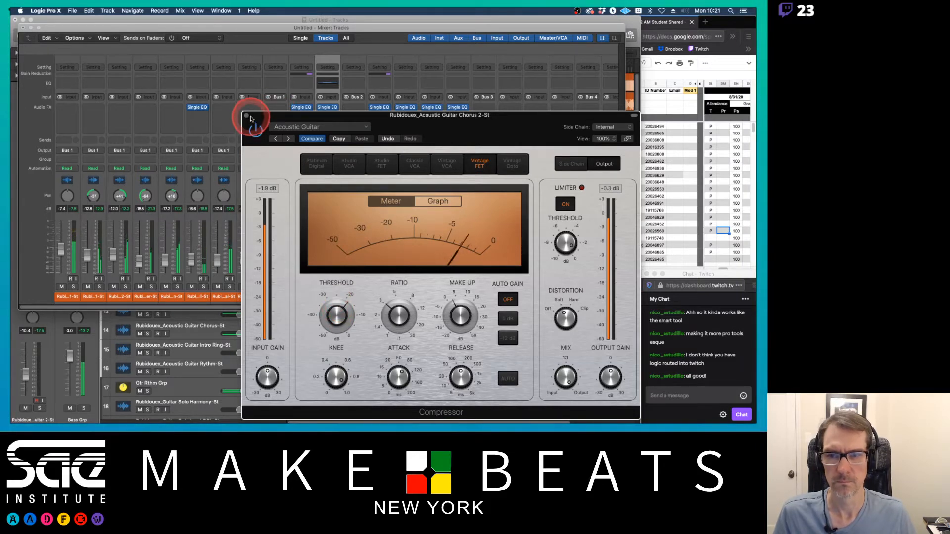
pyautogui.click(247, 115)
# Step: Copy the compressor onto the other three acoustic guitar channels and nudge the Bass Guitar 2 fader up slightly
pyautogui.moveTo(383, 116); pyautogui.dragTo(451, 115)
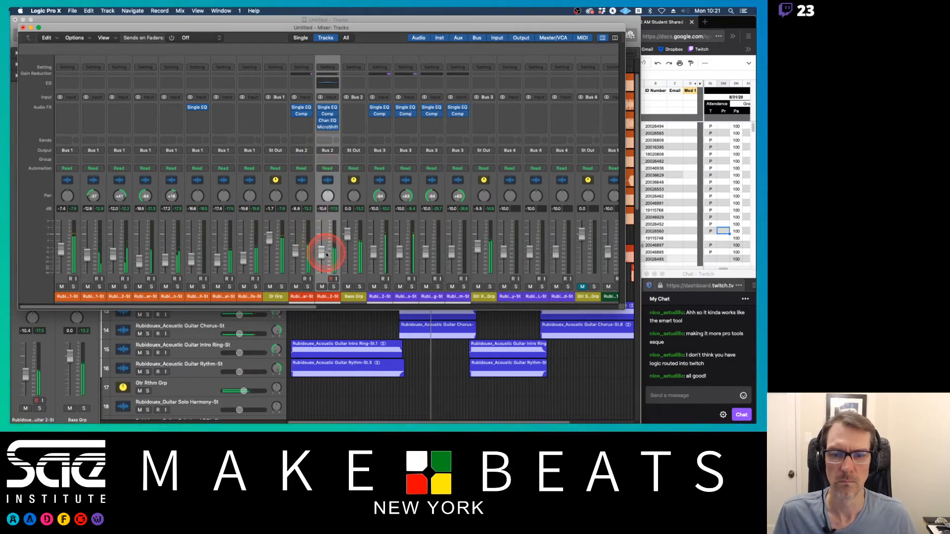
pyautogui.moveTo(322, 254); pyautogui.dragTo(321, 251)
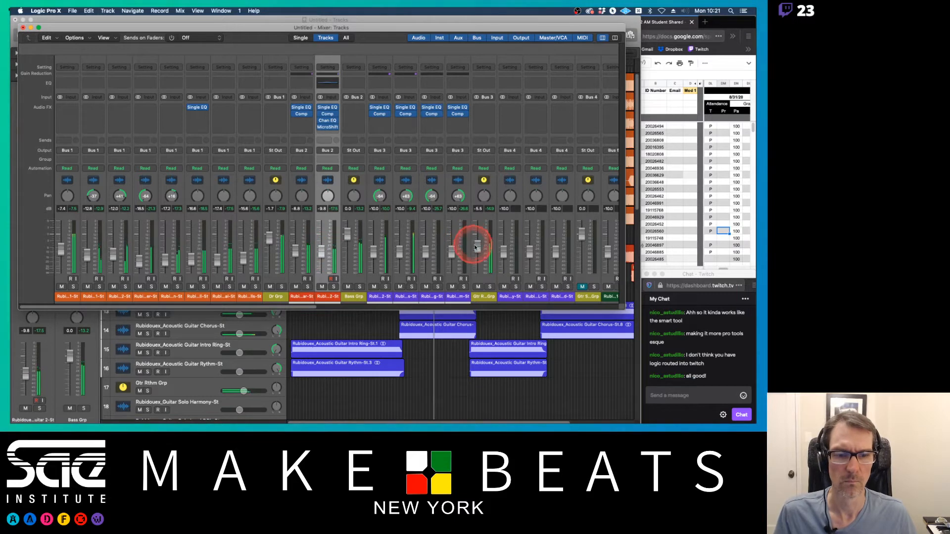
pyautogui.click(386, 121)
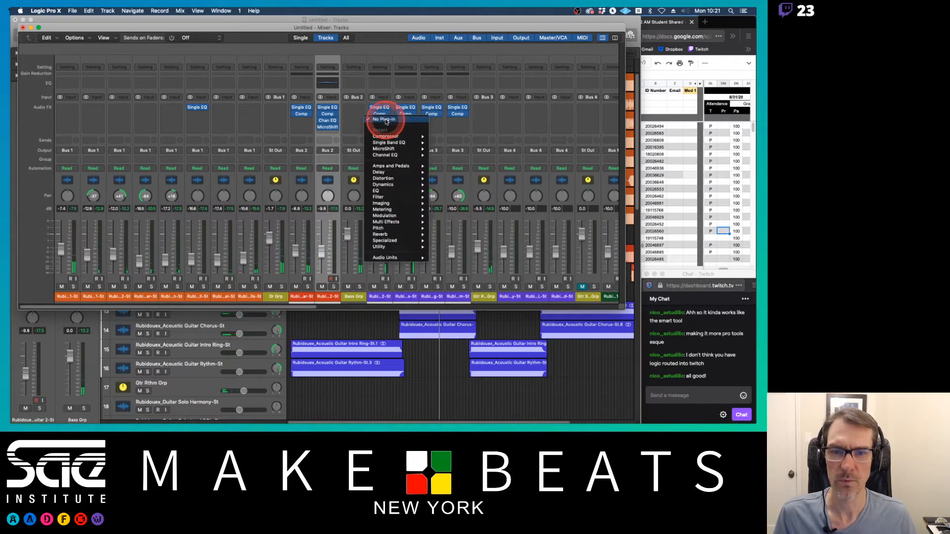
pyautogui.moveTo(394, 259)
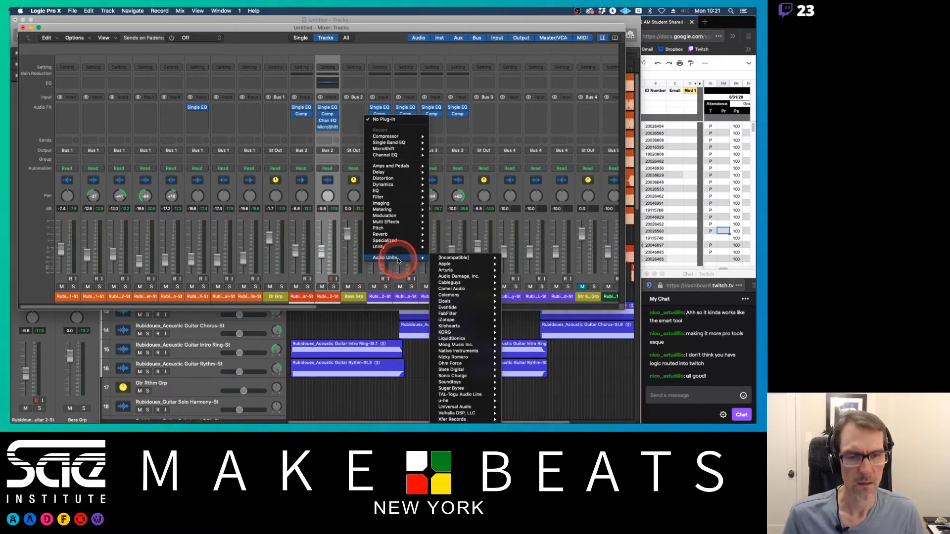
pyautogui.click(473, 78)
# Step: Open the UAD Meter & Control Panel and move it aside beside the mixer
pyautogui.click(613, 11)
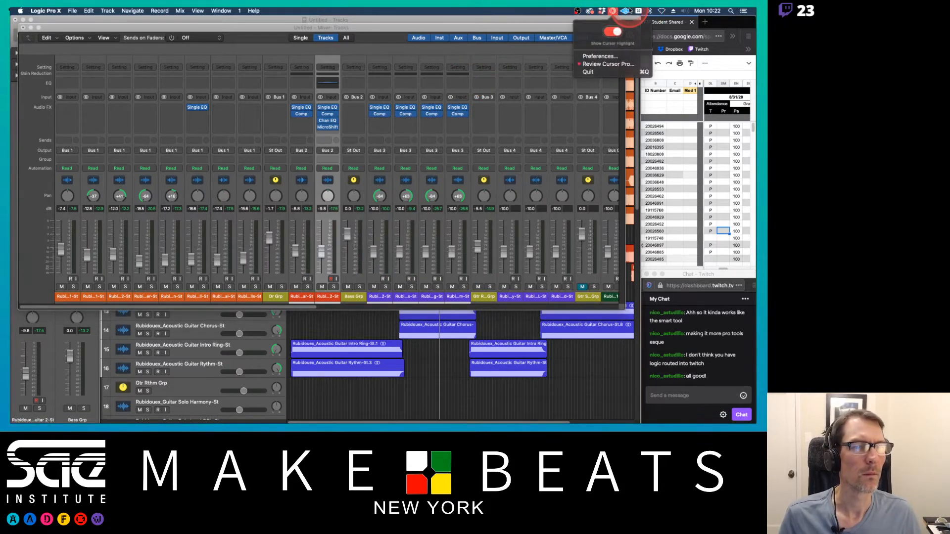
pyautogui.click(626, 10)
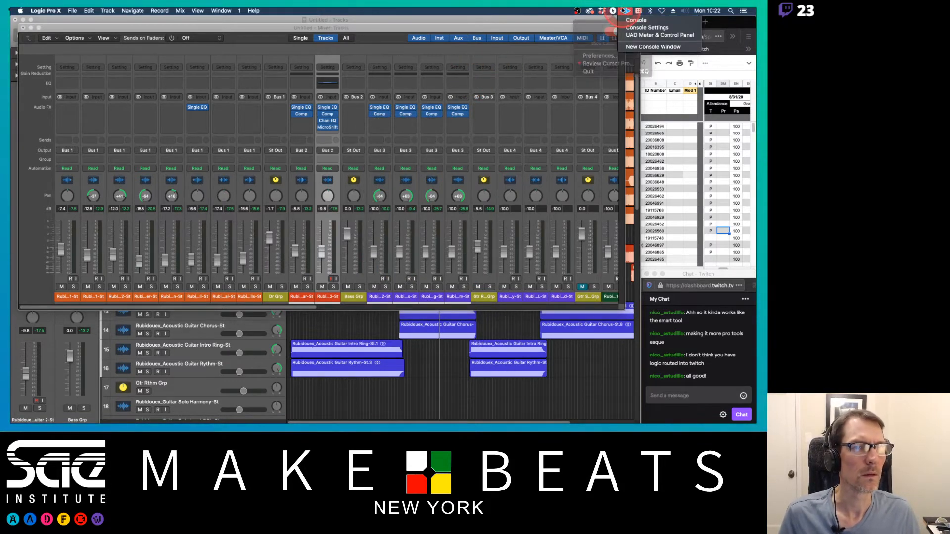
pyautogui.click(643, 35)
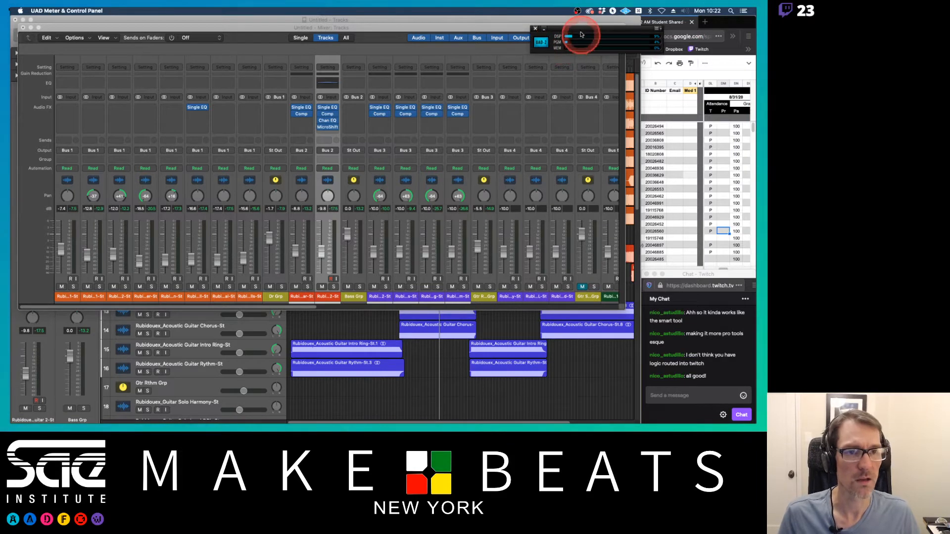
pyautogui.moveTo(581, 34); pyautogui.dragTo(671, 20)
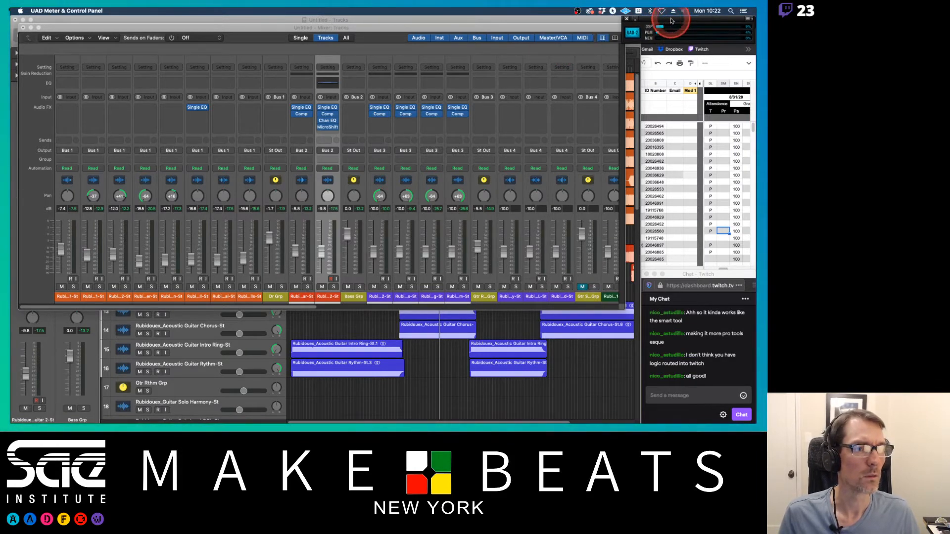
# Step: Insert the Native Instruments Solid EQ after the compressor on the Acoustic Guitar Chorus 2 channel
pyautogui.click(388, 123)
pyautogui.click(386, 133)
pyautogui.click(382, 122)
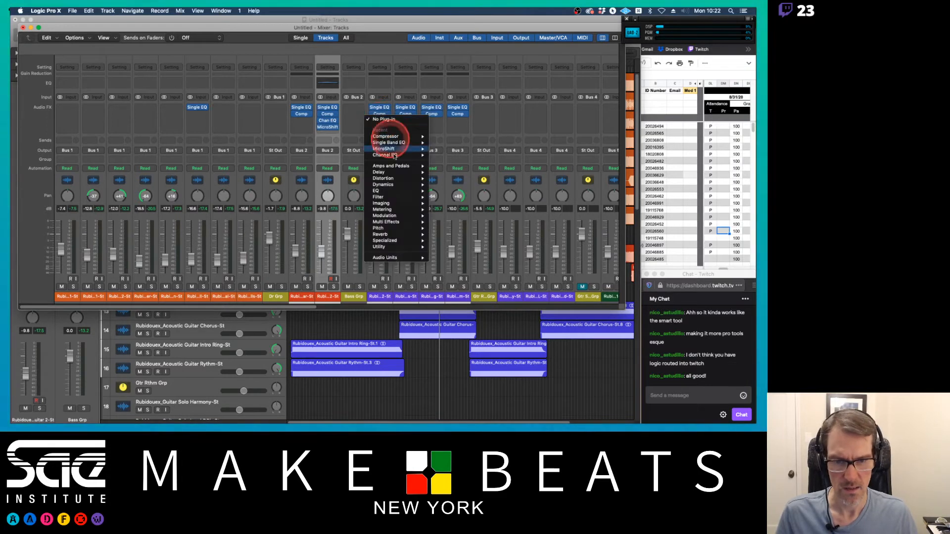
pyautogui.moveTo(395, 226)
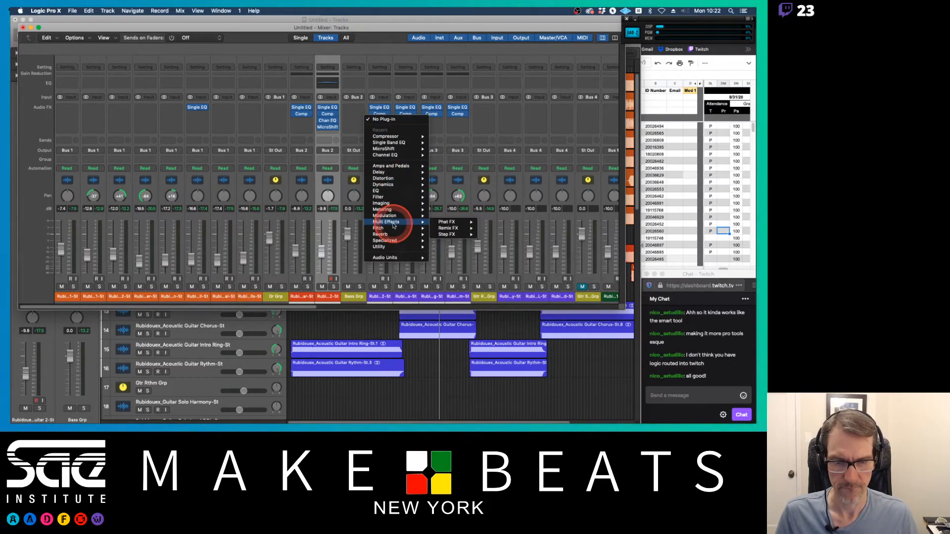
pyautogui.moveTo(394, 258)
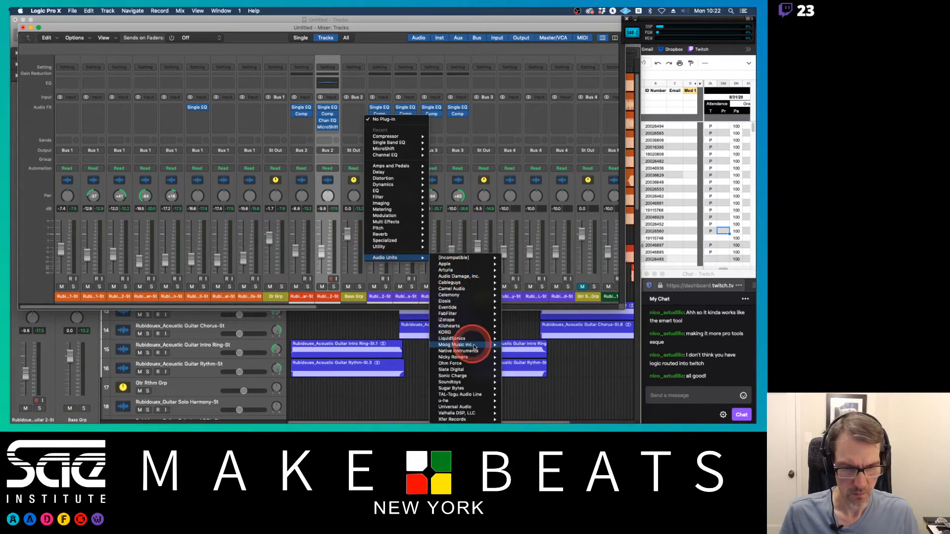
pyautogui.moveTo(466, 340)
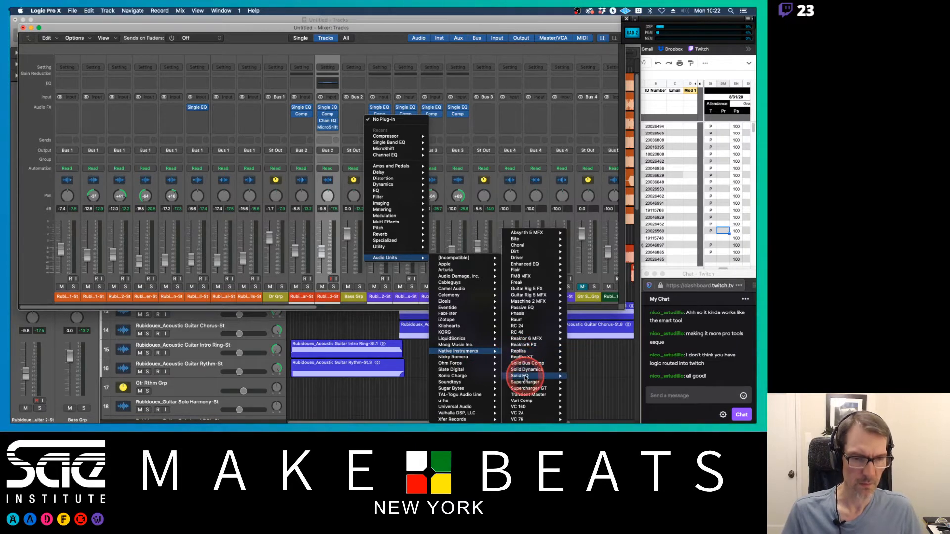
pyautogui.click(526, 378)
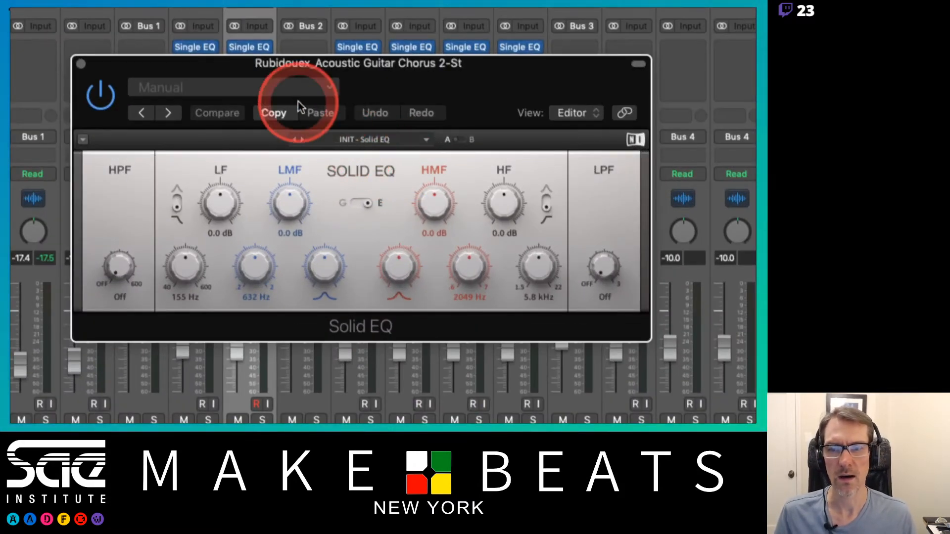
# Step: Load the Solid EQ's Acoustic Guitar factory preset and move the plug-in window aside
pyautogui.click(211, 90)
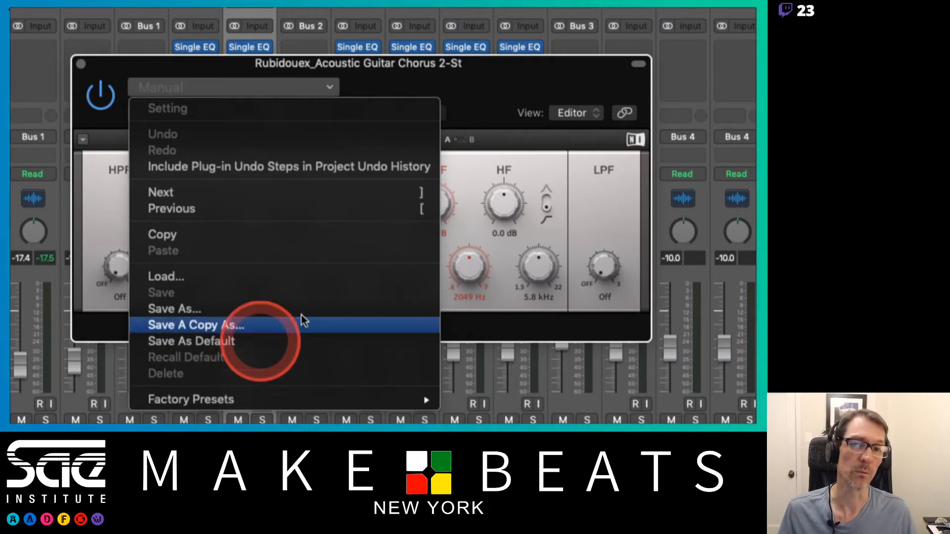
pyautogui.click(447, 110)
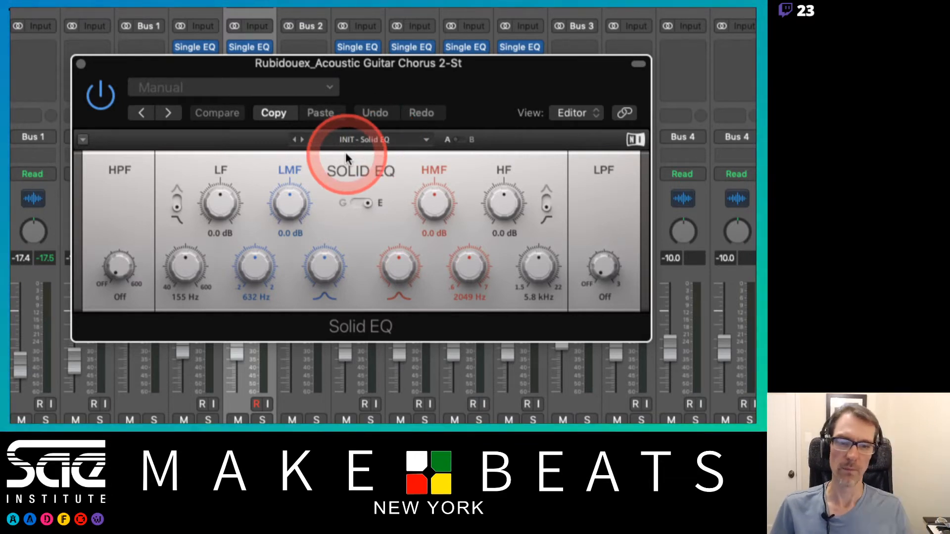
pyautogui.click(381, 139)
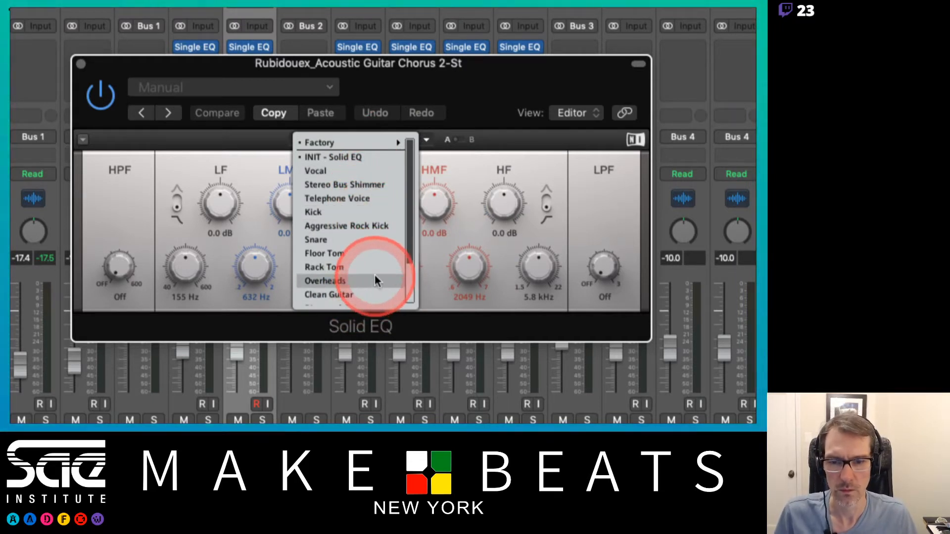
pyautogui.scroll(-3, 374, 276)
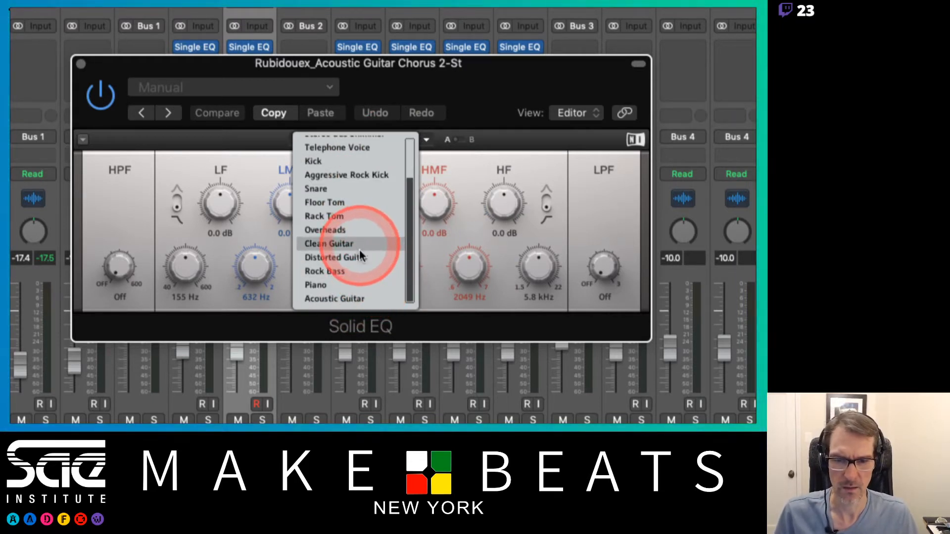
pyautogui.click(347, 299)
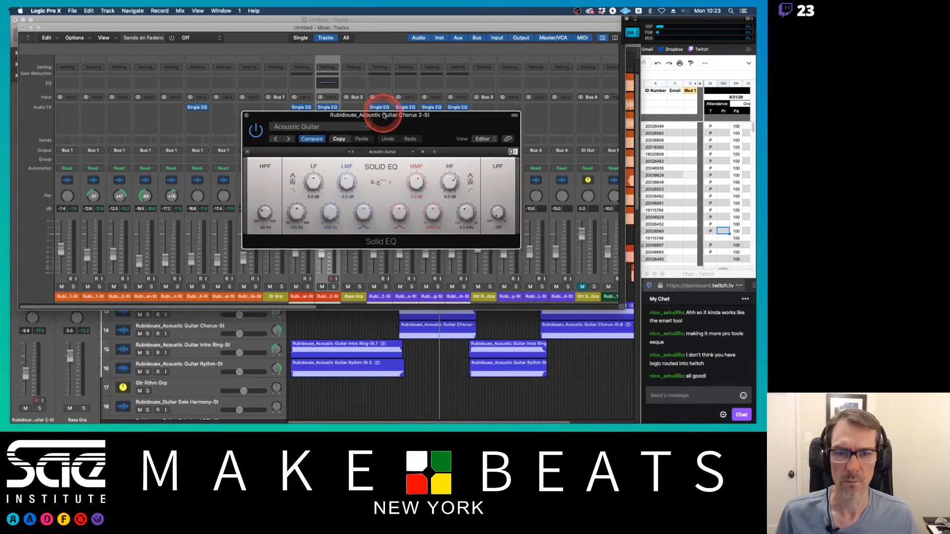
pyautogui.moveTo(384, 110); pyautogui.dragTo(183, 74)
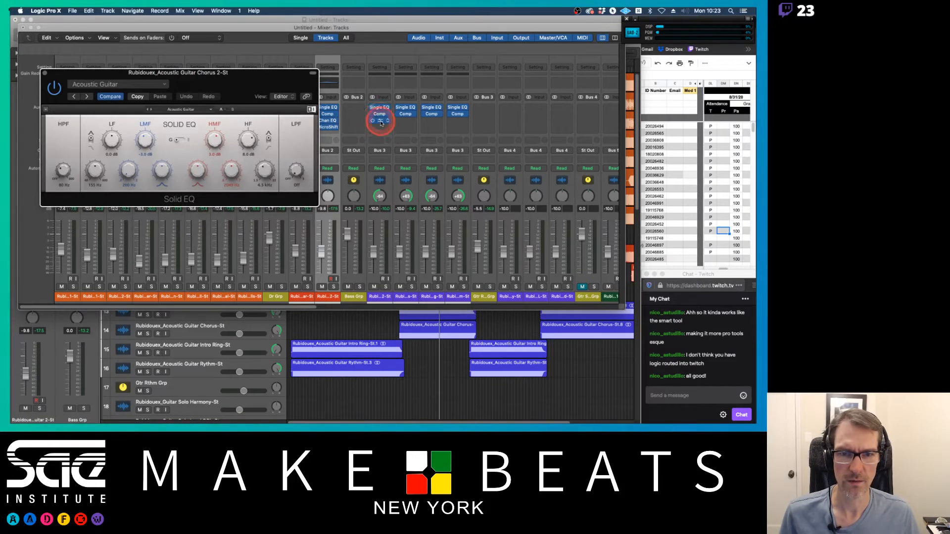
# Step: Copy the Solid EQ onto the second acoustic guitar channel and solo the Gtr Rthm Grp bus
pyautogui.moveTo(381, 123); pyautogui.dragTo(405, 121)
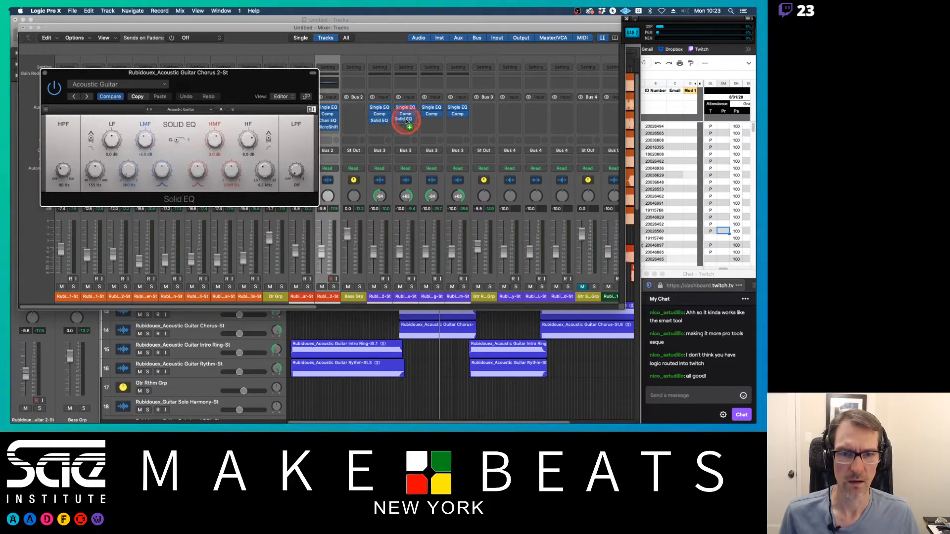
pyautogui.click(490, 287)
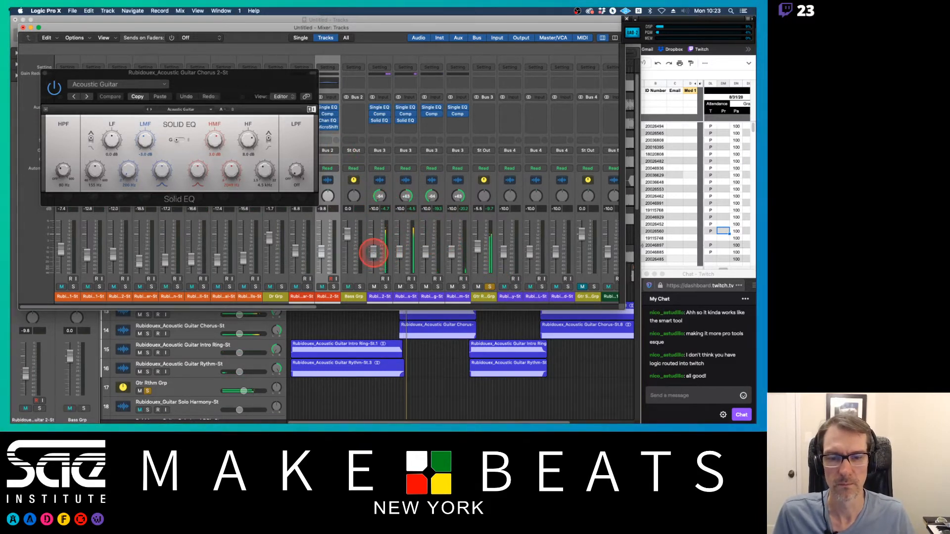
# Step: Drag the Acoustic Guitar Chorus 2 fader, then undo the last three changes
pyautogui.moveTo(374, 255); pyautogui.dragTo(402, 256)
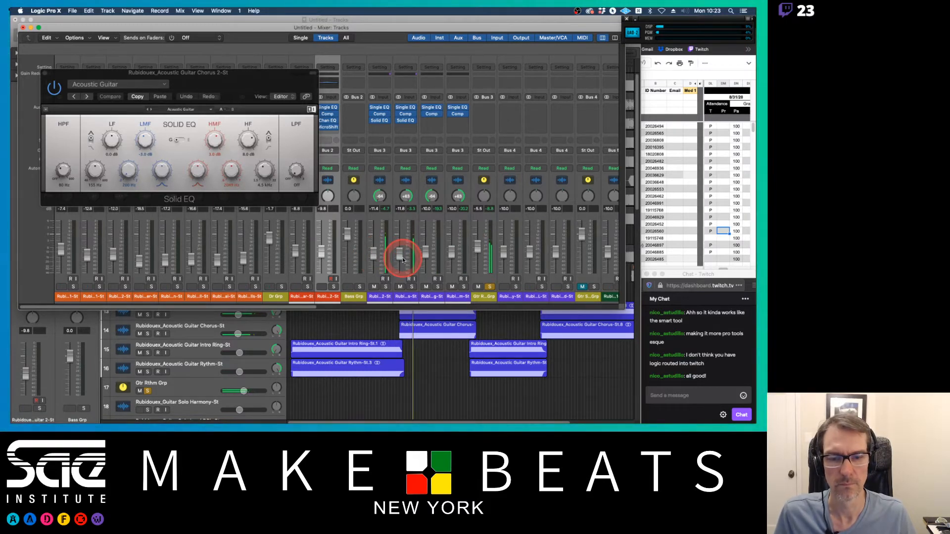
pyautogui.press('super+z')
pyautogui.press('super+z')
pyautogui.press('super+z')
pyautogui.press('super+z')
# Step: Nudge the Gtr Rthm Grp fader down slightly and unsolo the group
pyautogui.moveTo(476, 250); pyautogui.dragTo(476, 252)
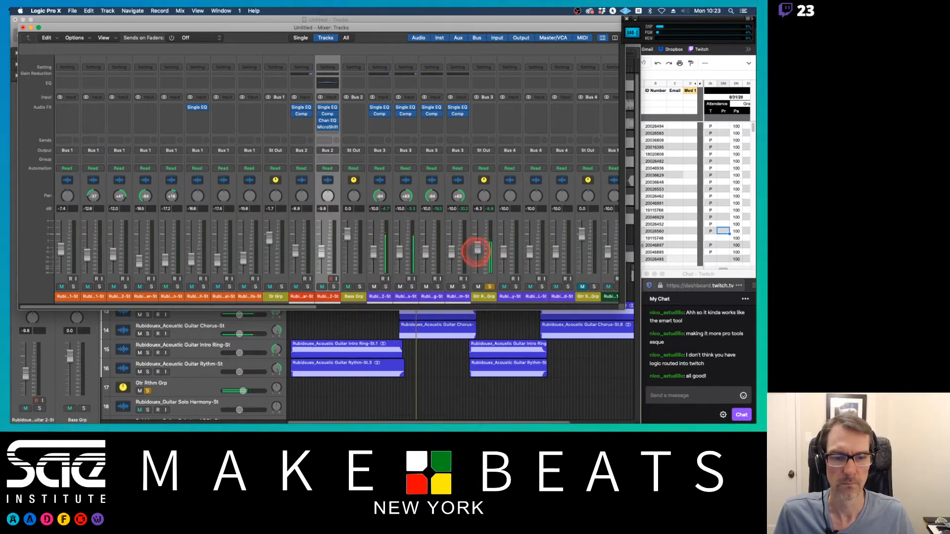
pyautogui.click(489, 286)
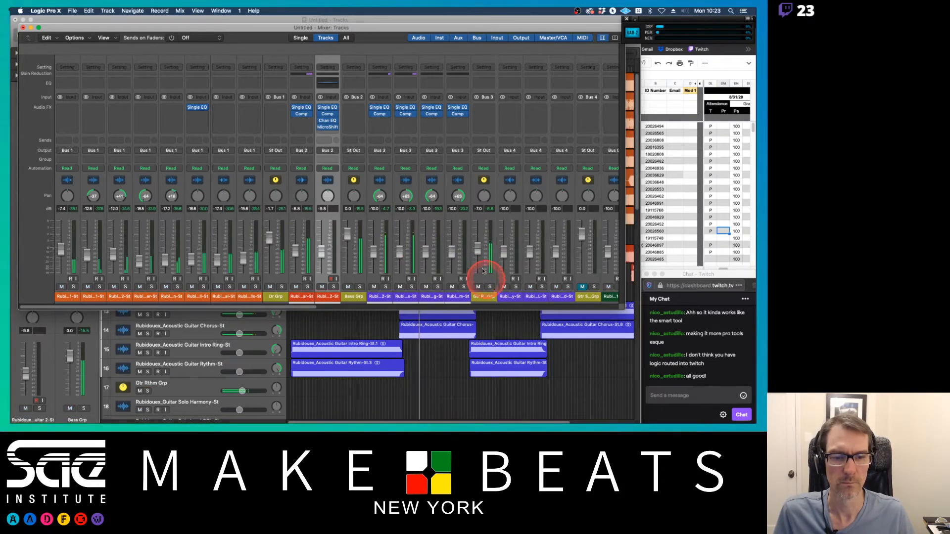
# Step: Reposition the mixer window and scroll across the channel strips to review the bus routing and inserts
pyautogui.moveTo(477, 250); pyautogui.dragTo(477, 249)
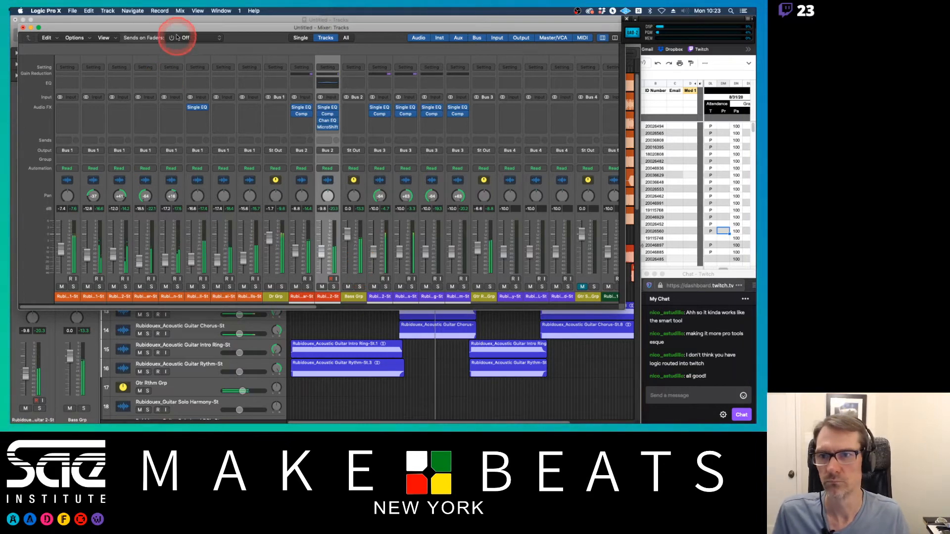
pyautogui.moveTo(175, 31)
pyautogui.mouseDown()
pyautogui.moveTo(238, 135)
pyautogui.moveTo(205, 179)
pyautogui.moveTo(243, 23)
pyautogui.moveTo(168, 13)
pyautogui.mouseUp()
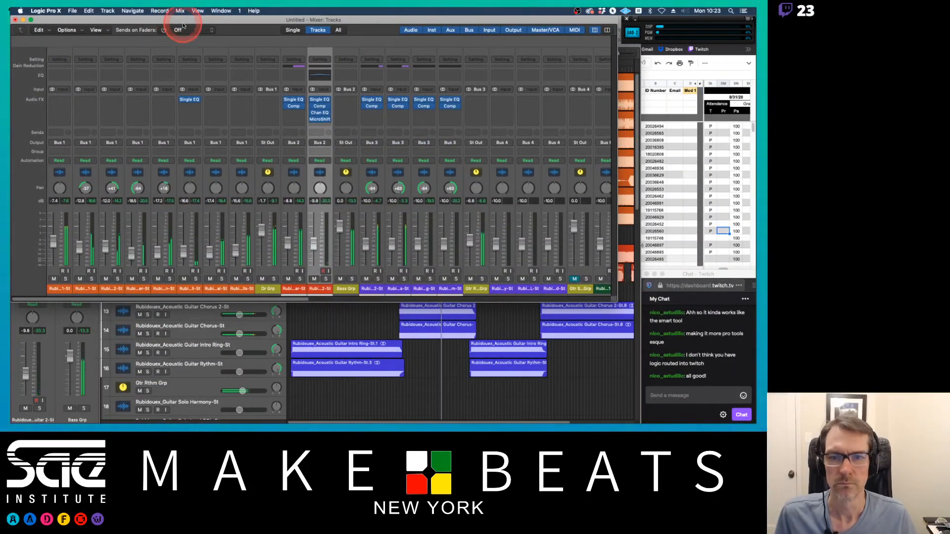
pyautogui.click(346, 113)
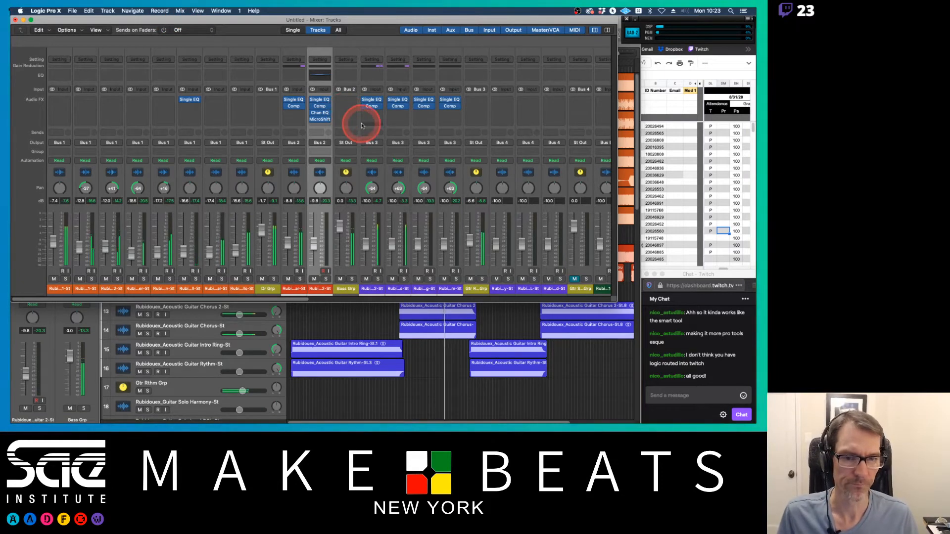
pyautogui.hscroll(10, 356, 118)
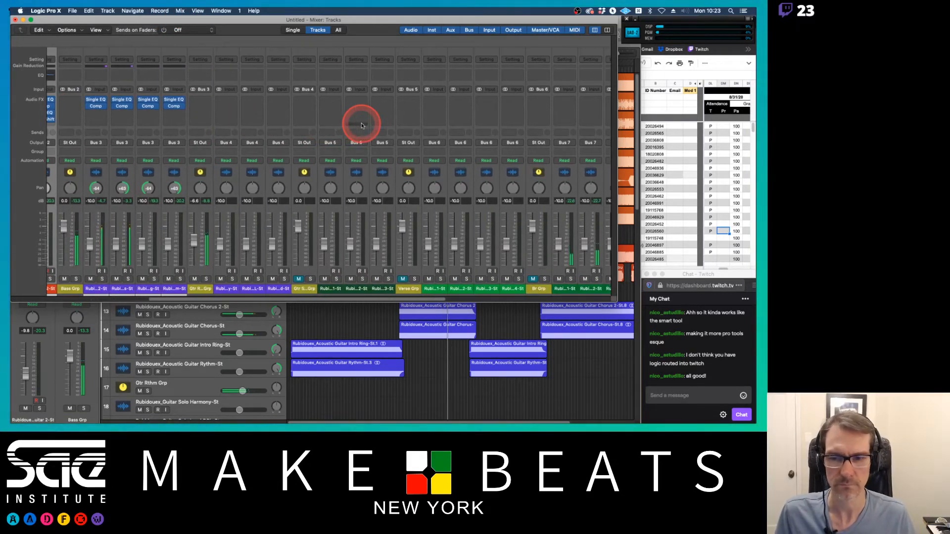
pyautogui.hscroll(12, 361, 125)
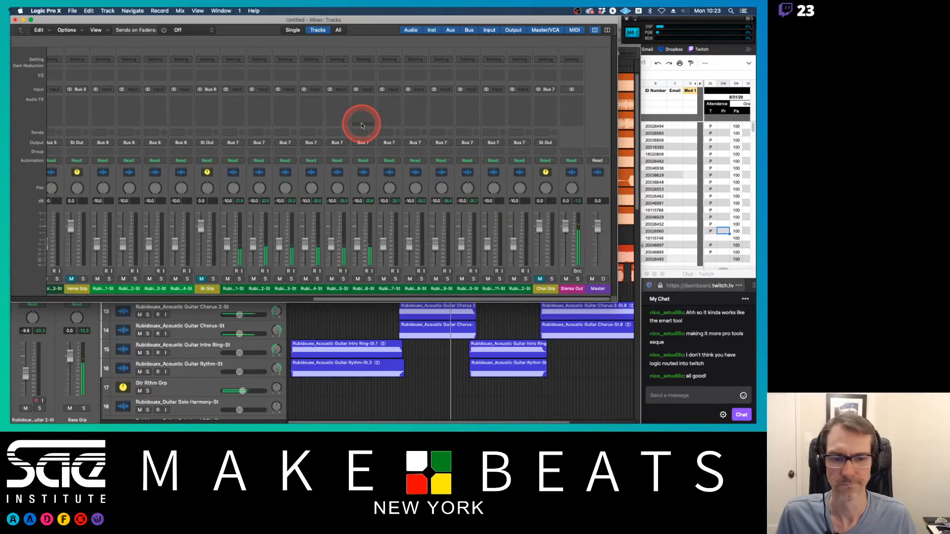
pyautogui.hscroll(-12, 361, 125)
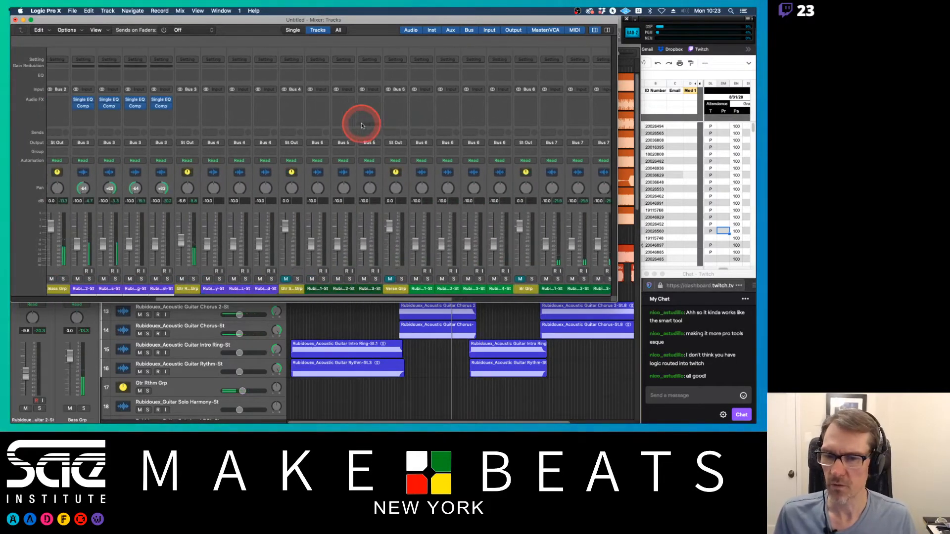
pyautogui.hscroll(-3, 361, 126)
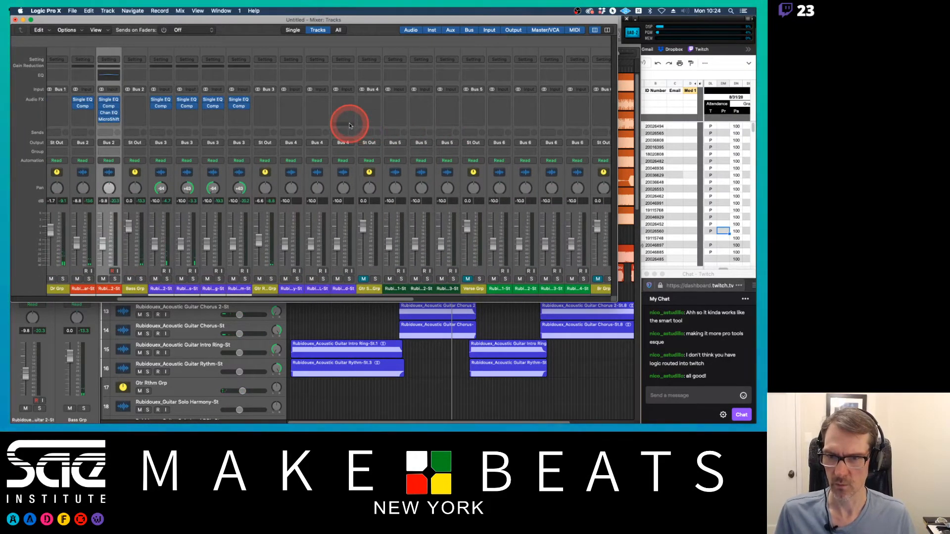
pyautogui.hscroll(-4, 349, 125)
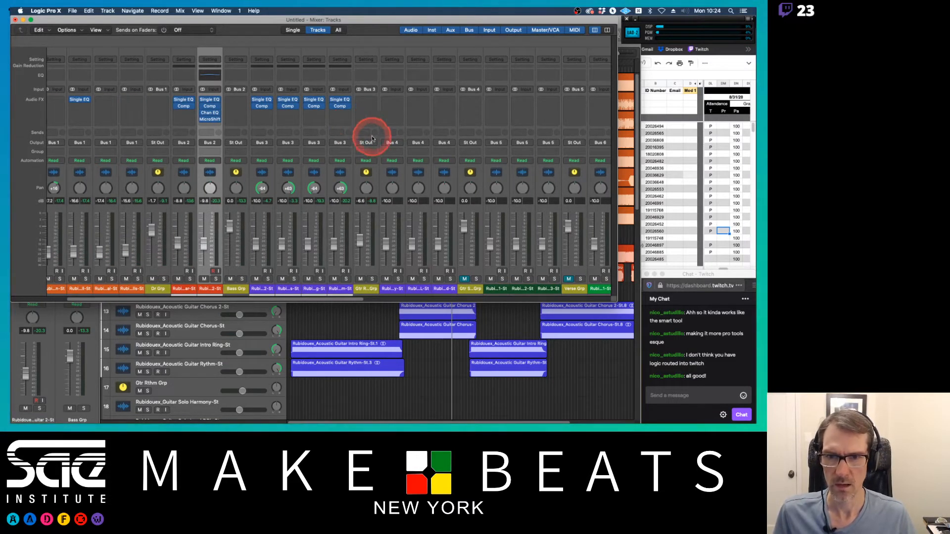
pyautogui.click(269, 115)
pyautogui.moveTo(289, 255)
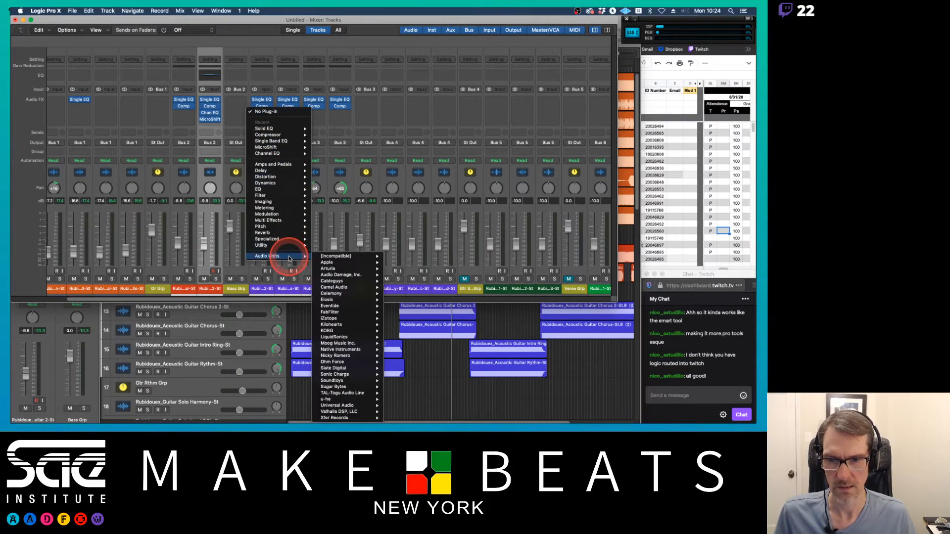
pyautogui.click(332, 211)
pyautogui.hotkey('ctrl', 'Up')
pyautogui.click(332, 211)
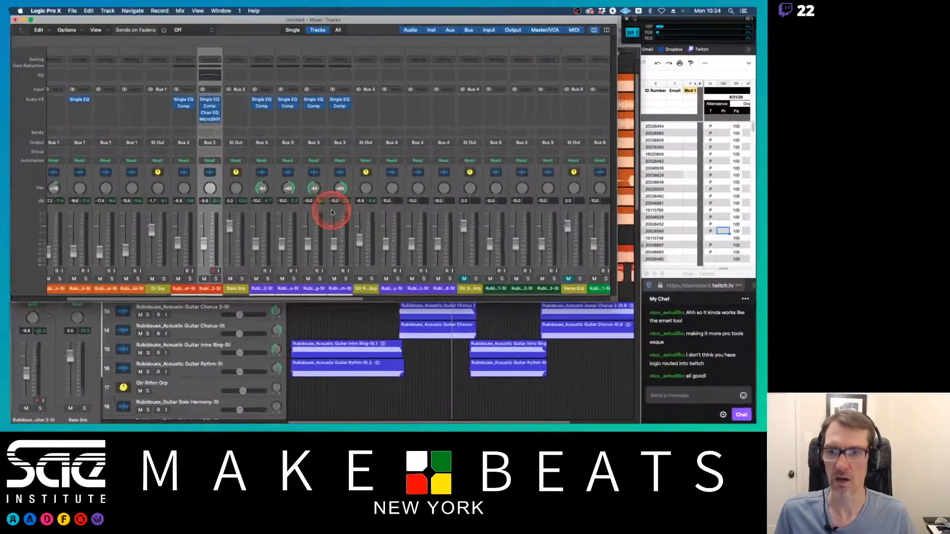
# Step: Insert the Native Instruments Solid EQ after the compressor on the Acoustic Guitar Chorus 2 channel and load its Acoustic Guitar preset
pyautogui.click(270, 113)
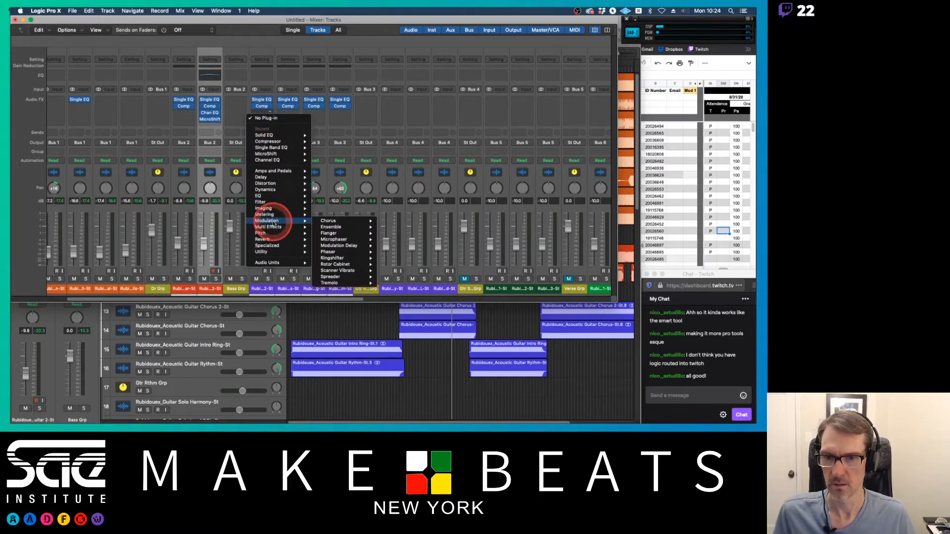
pyautogui.moveTo(283, 192)
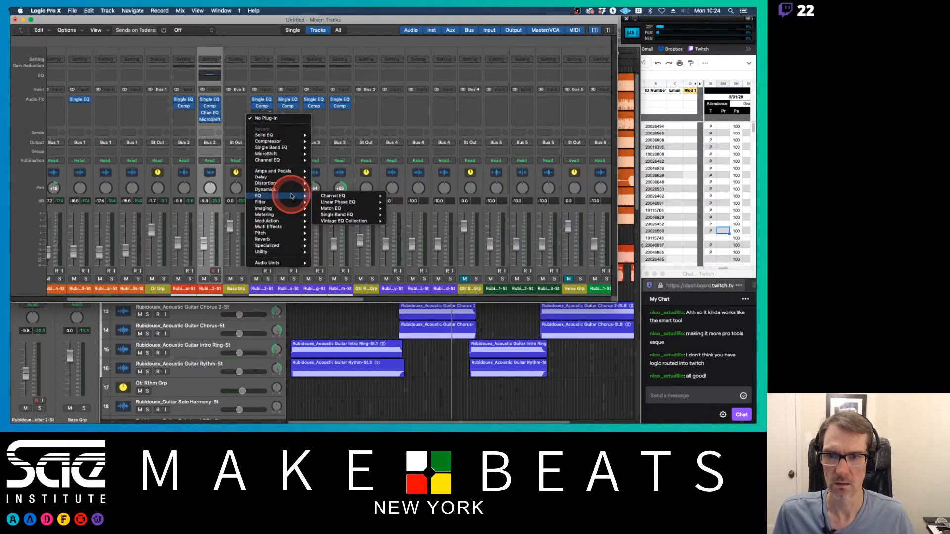
pyautogui.moveTo(269, 263)
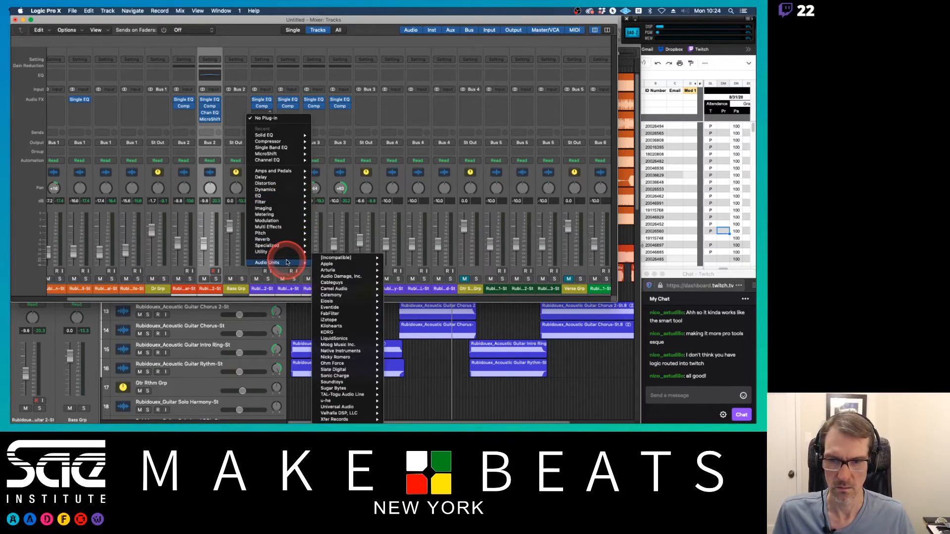
pyautogui.moveTo(361, 262)
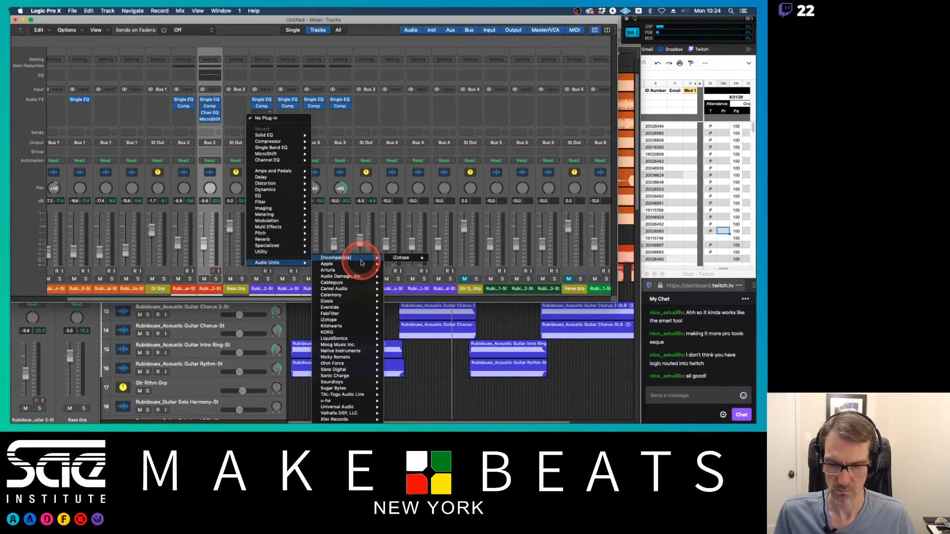
pyautogui.moveTo(365, 318)
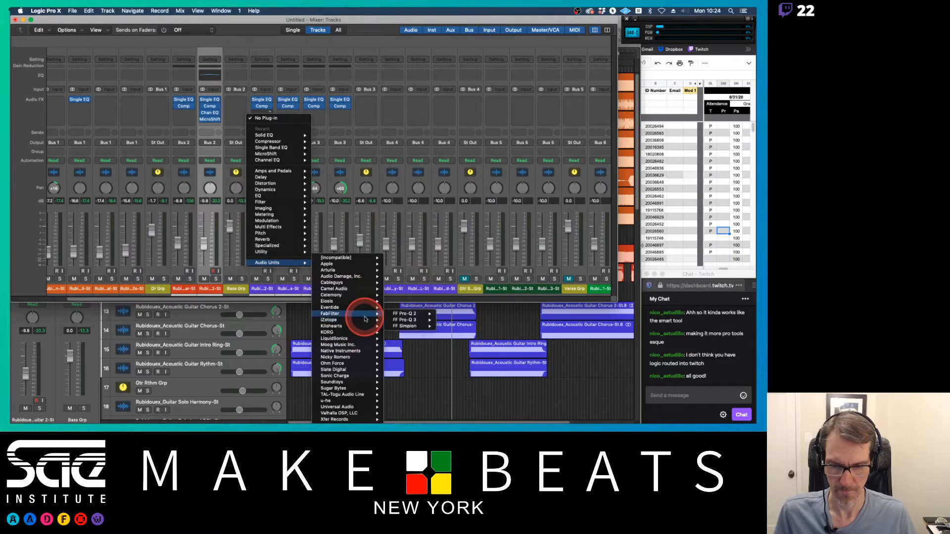
pyautogui.moveTo(364, 351)
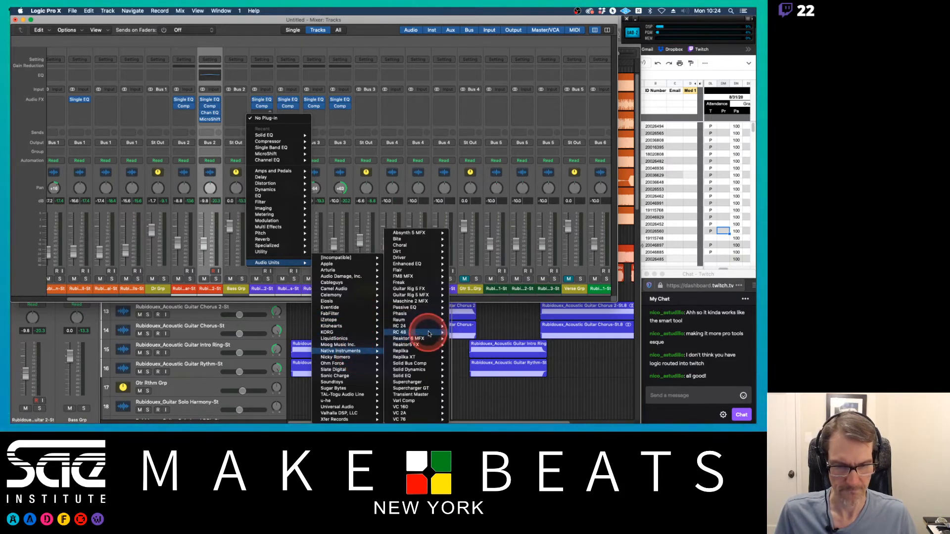
pyautogui.click(413, 376)
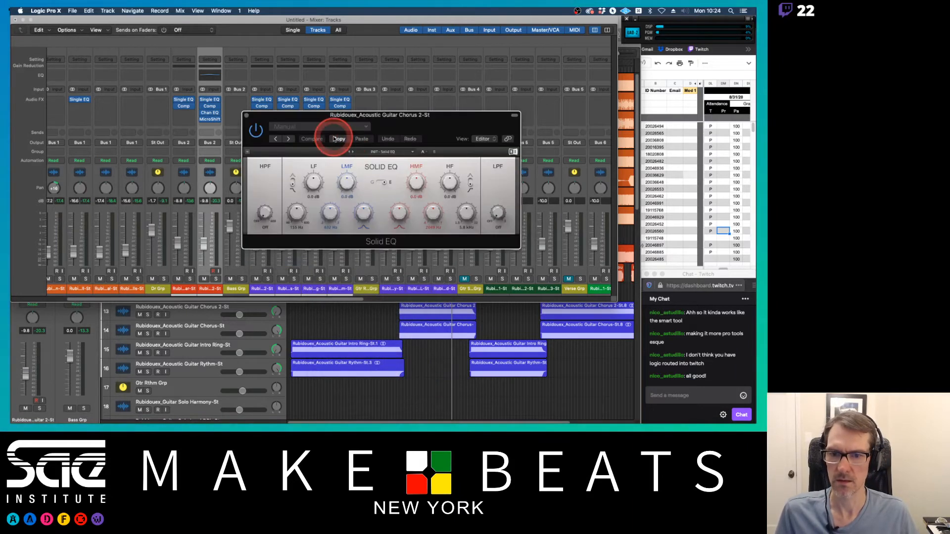
pyautogui.click(393, 151)
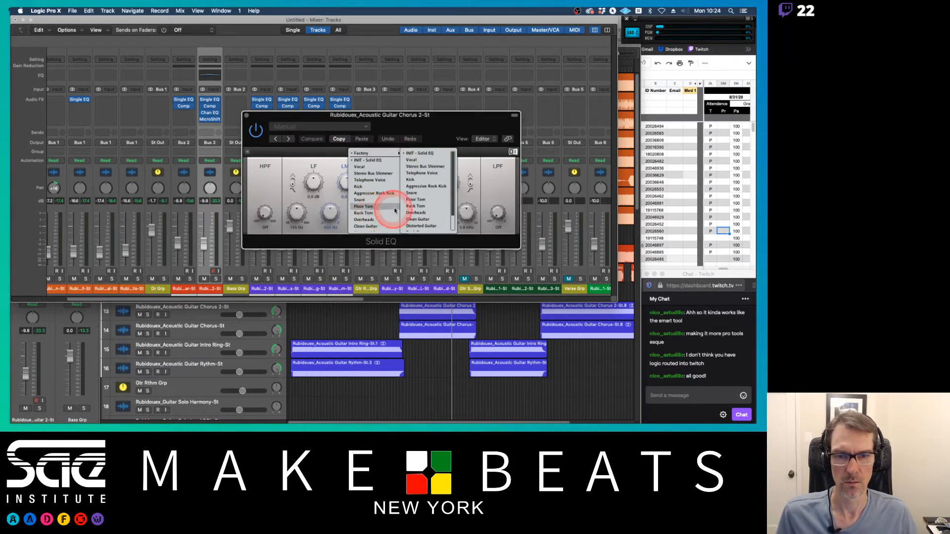
pyautogui.click(378, 229)
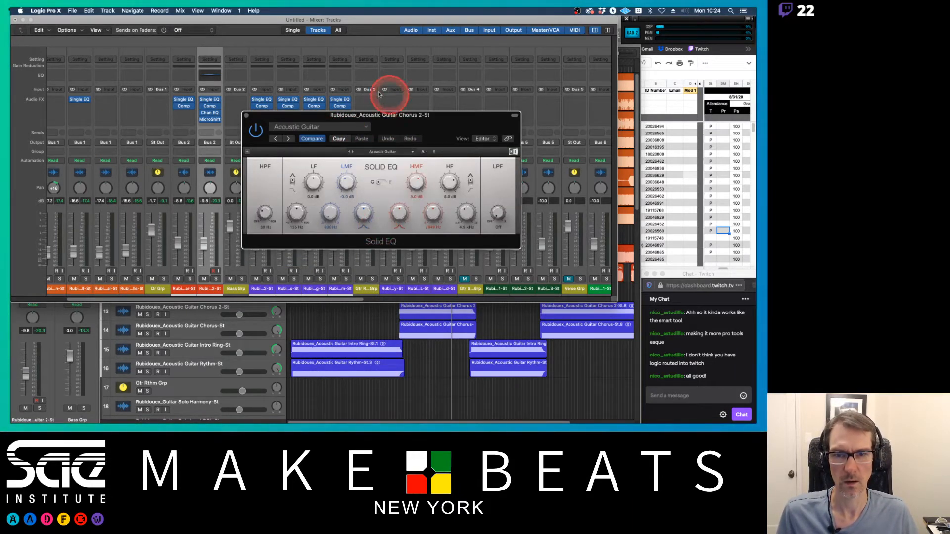
# Step: Close the plug-in window and copy the Solid EQ onto the three neighbouring rhythm guitar channels
pyautogui.click(246, 115)
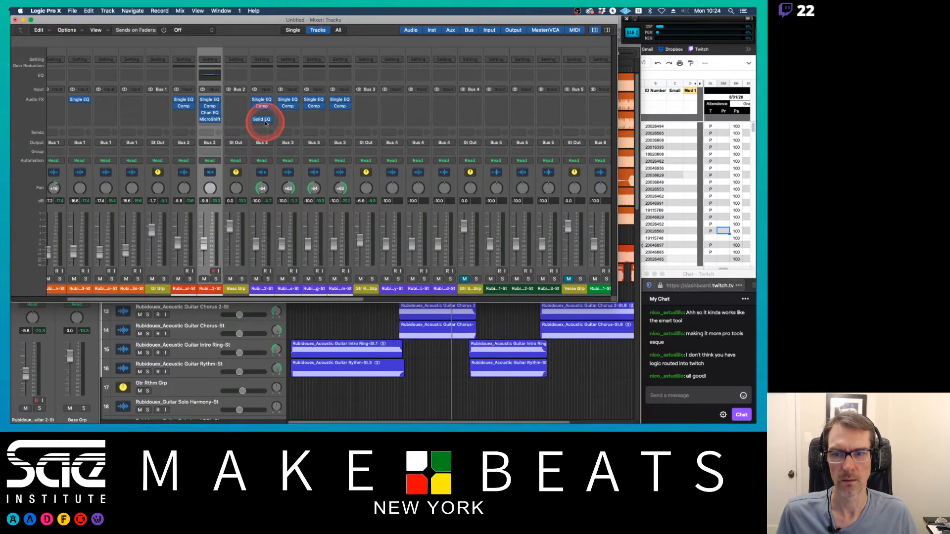
pyautogui.moveTo(265, 124); pyautogui.dragTo(337, 112)
# Step: Play back the mix, mute the Bass Grp and Gtr Rthm Grp buses, and stop playback
pyautogui.press('space')
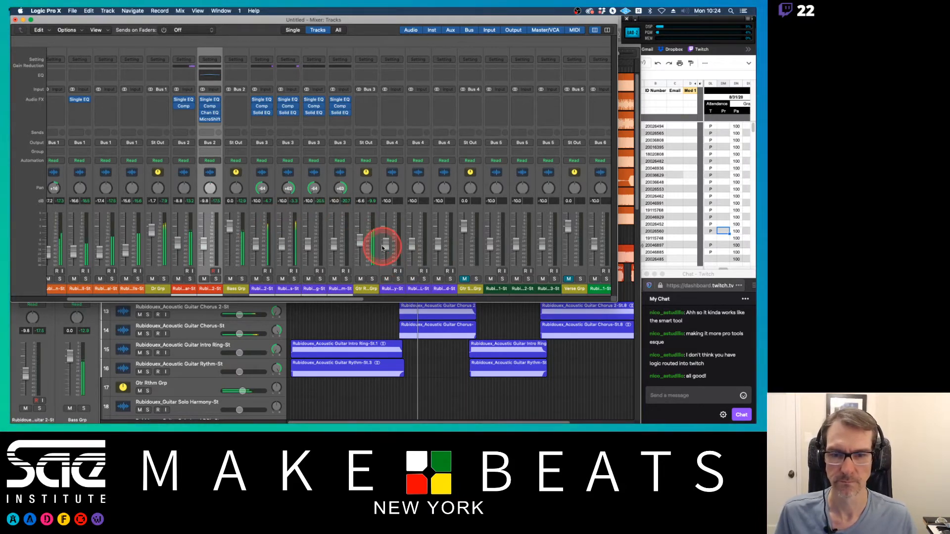
pyautogui.hscroll(-5, 336, 233)
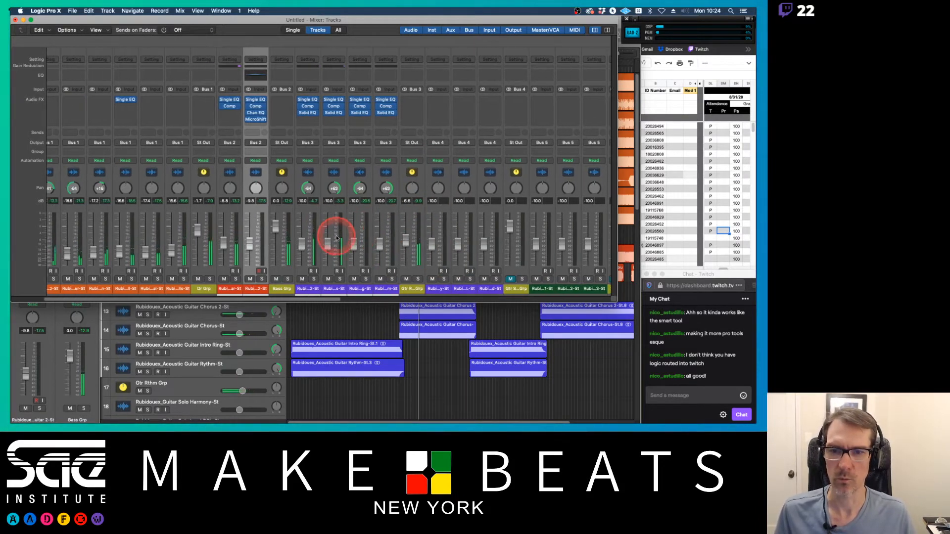
pyautogui.hscroll(8, 336, 238)
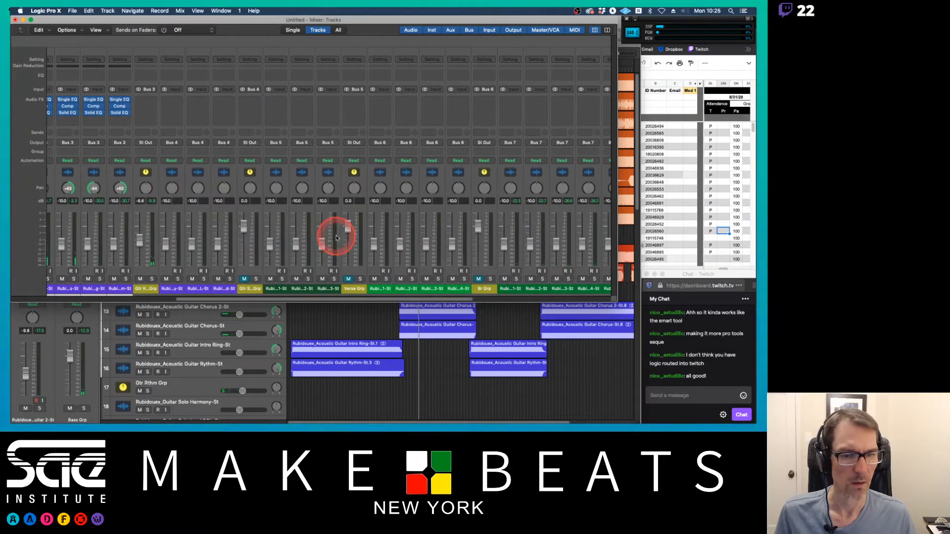
pyautogui.hscroll(-8, 336, 238)
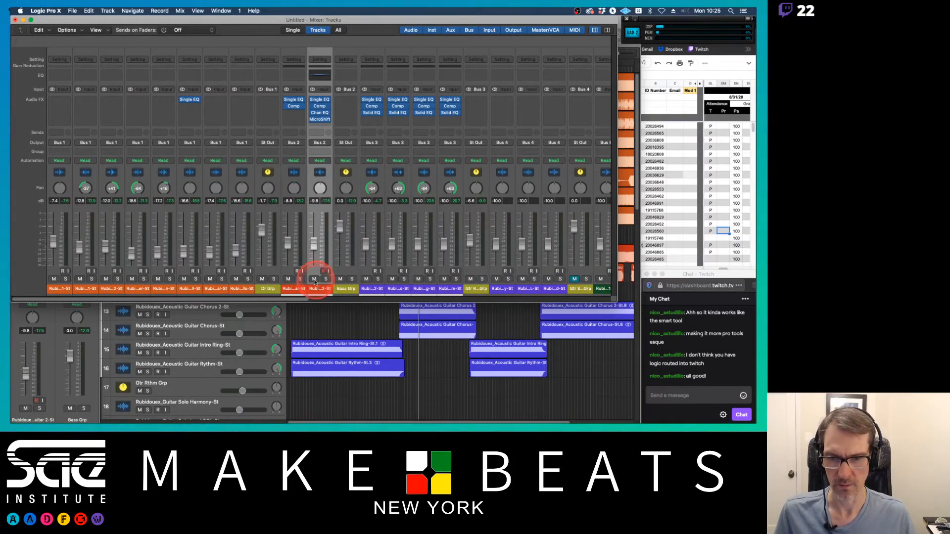
pyautogui.click(340, 279)
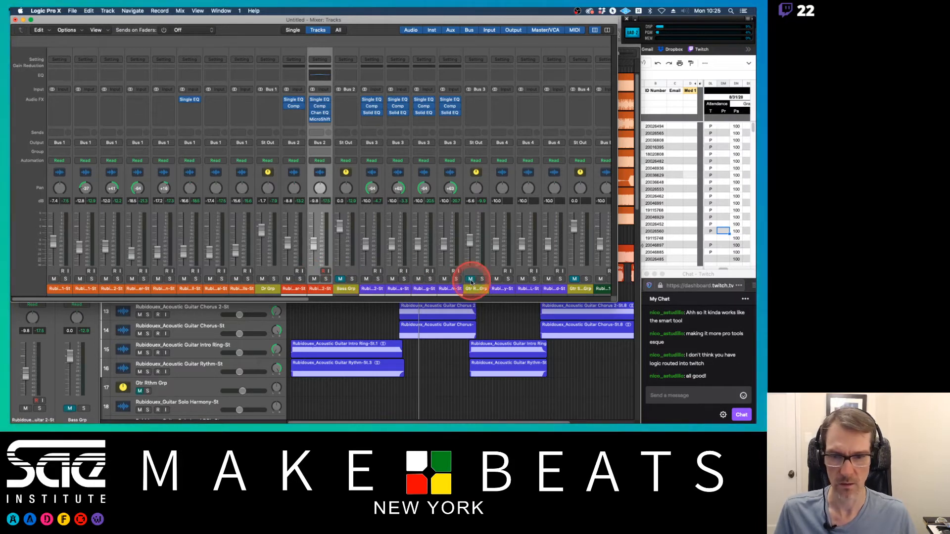
pyautogui.press('space')
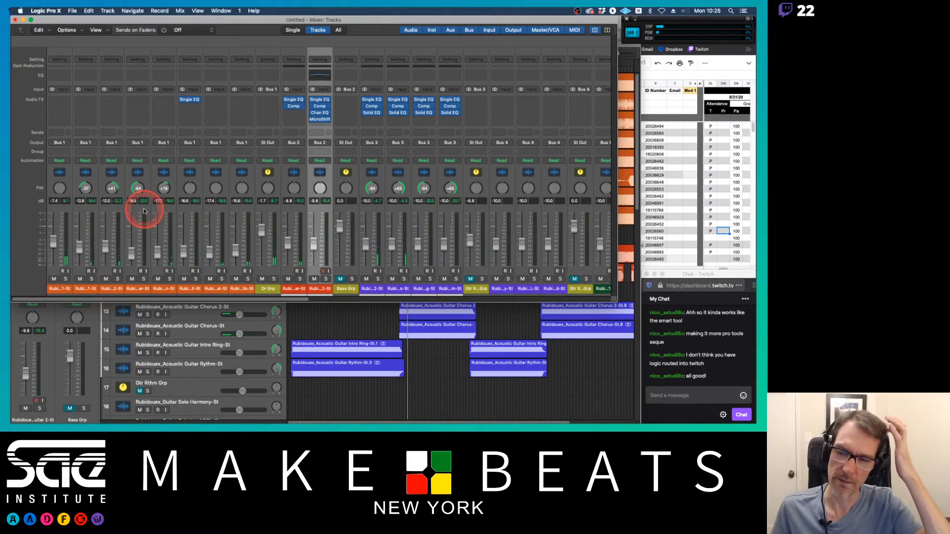
# Step: Add a send from the Rubidouex drum 1 channel to Bus 11, adjust its level, and scroll to the new aux
pyautogui.click(62, 291)
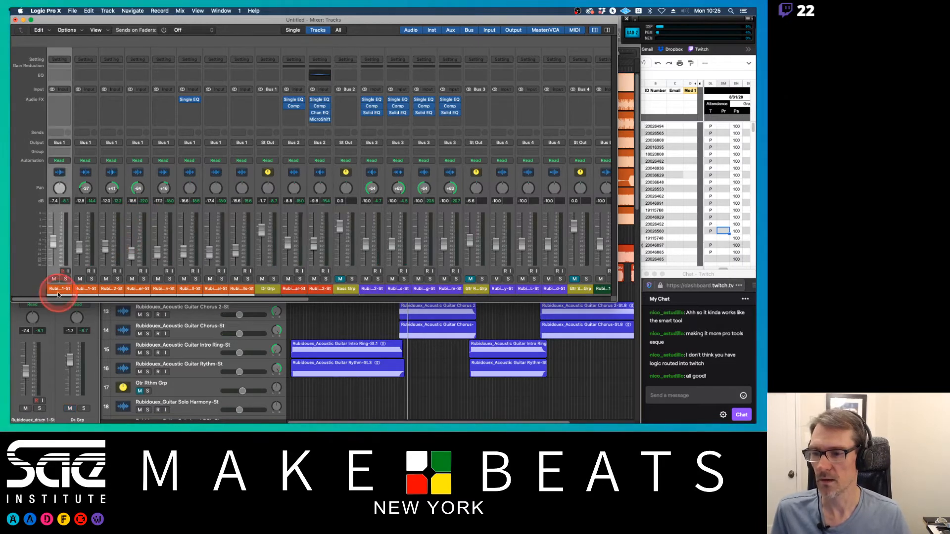
pyautogui.click(58, 134)
pyautogui.moveTo(59, 143)
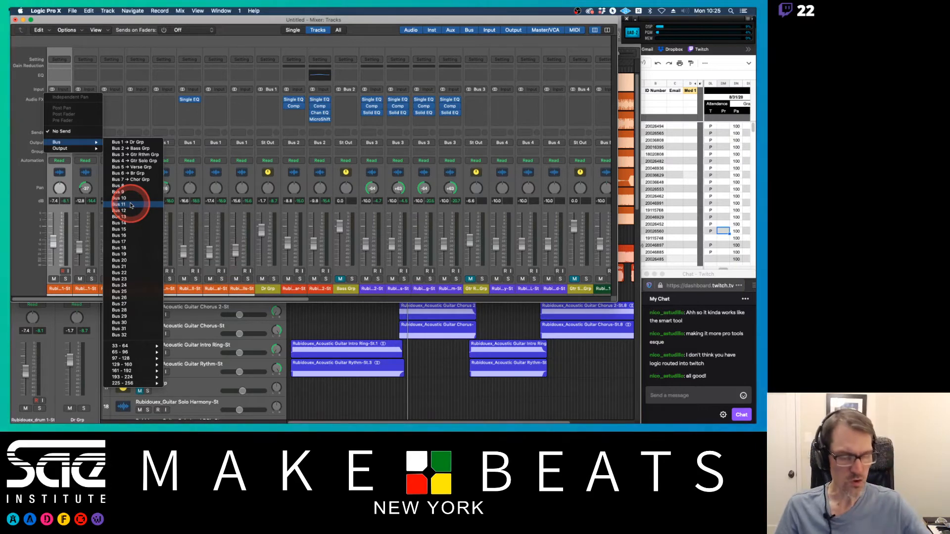
pyautogui.click(137, 118)
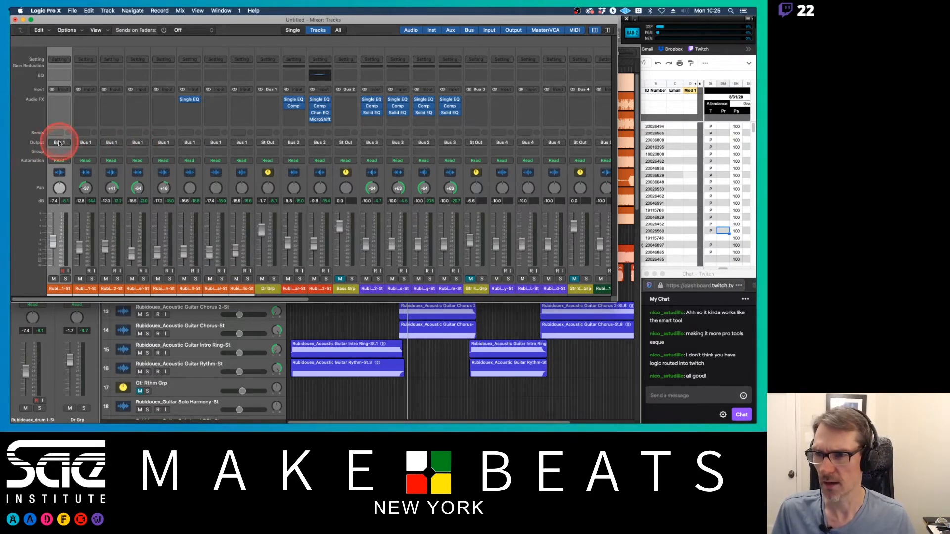
pyautogui.click(60, 143)
pyautogui.click(60, 144)
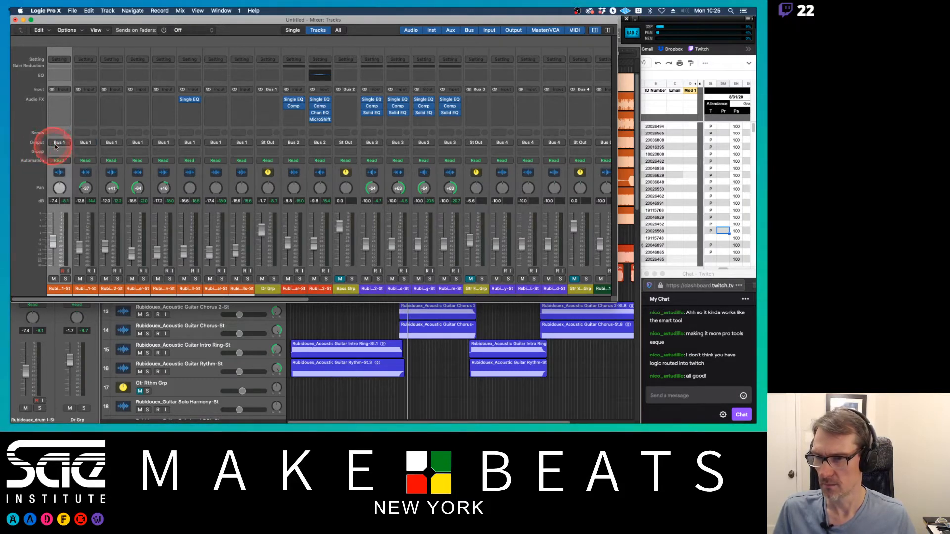
pyautogui.click(59, 143)
pyautogui.click(60, 144)
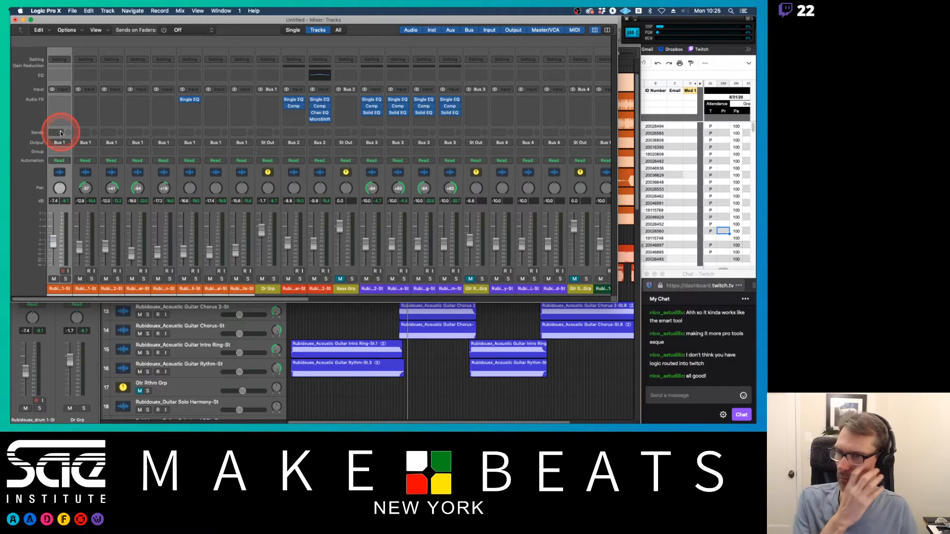
pyautogui.click(61, 134)
pyautogui.moveTo(60, 143)
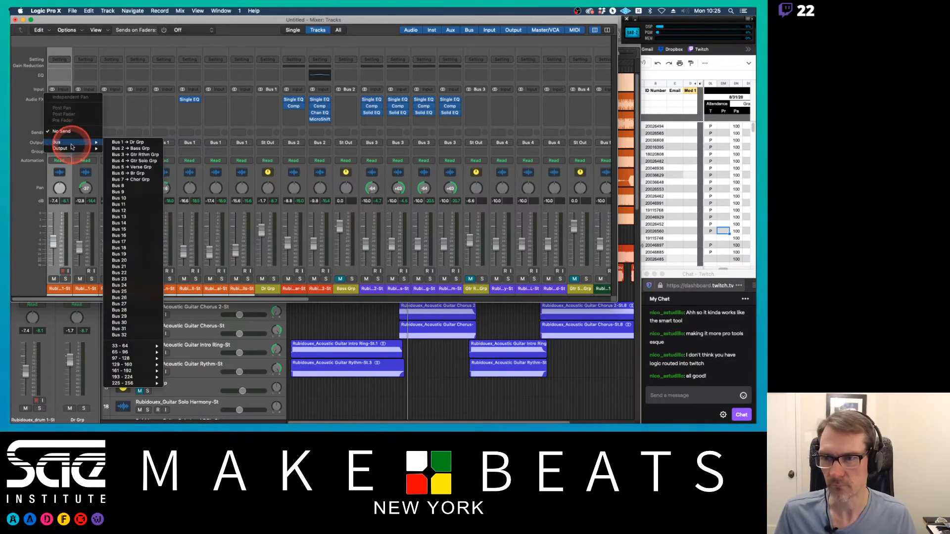
pyautogui.click(132, 205)
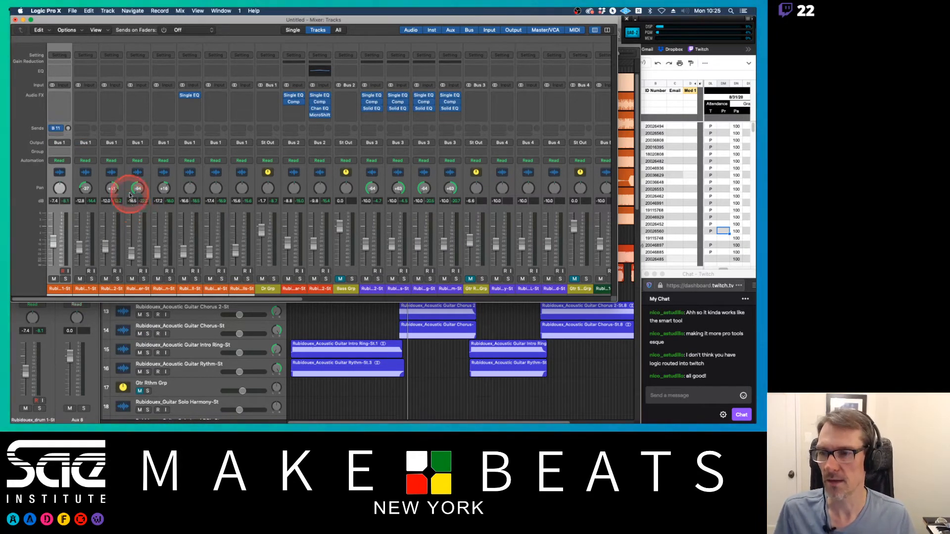
pyautogui.click(65, 129)
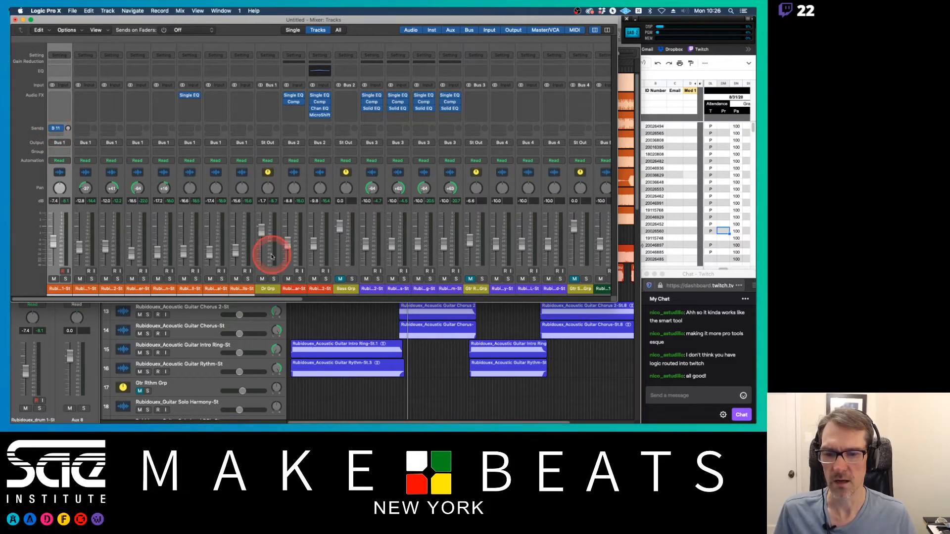
pyautogui.hscroll(10, 357, 215)
pyautogui.hscroll(10, 359, 216)
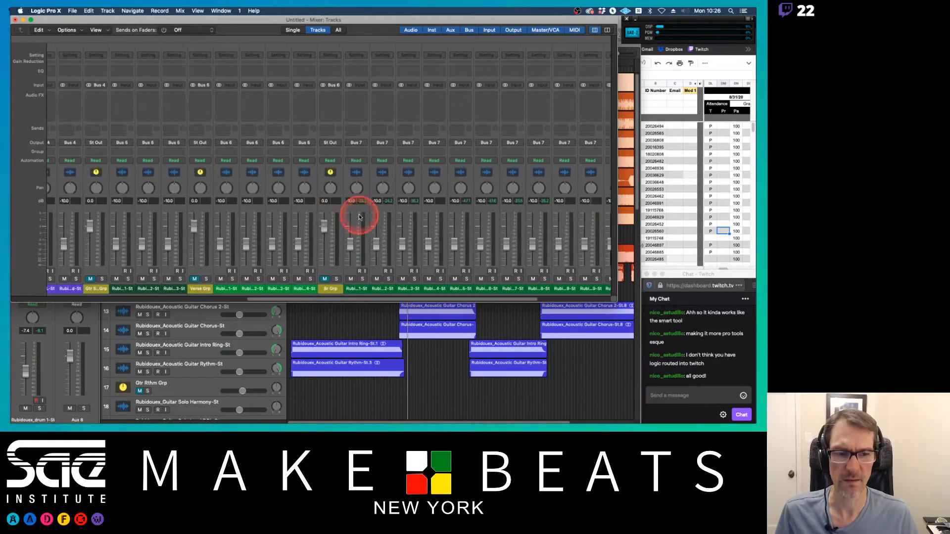
# Step: Name the new aux Rvb Dr and insert a Space Designer reverb on it
pyautogui.doubleClick(544, 288)
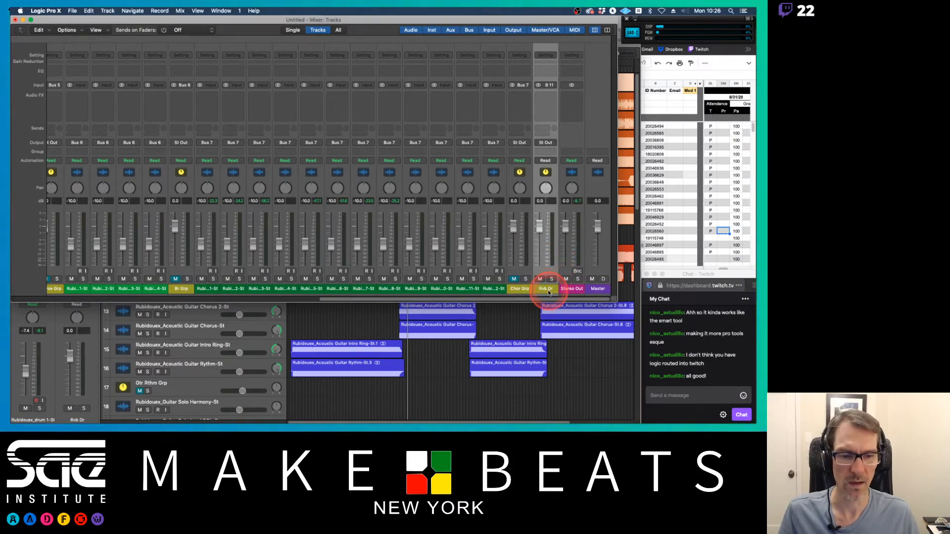
pyautogui.click(553, 96)
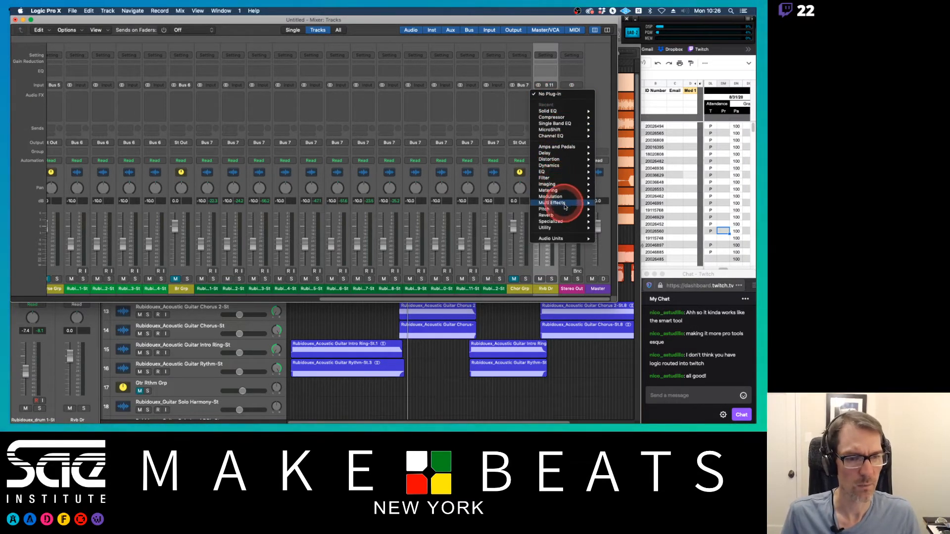
pyautogui.moveTo(567, 218)
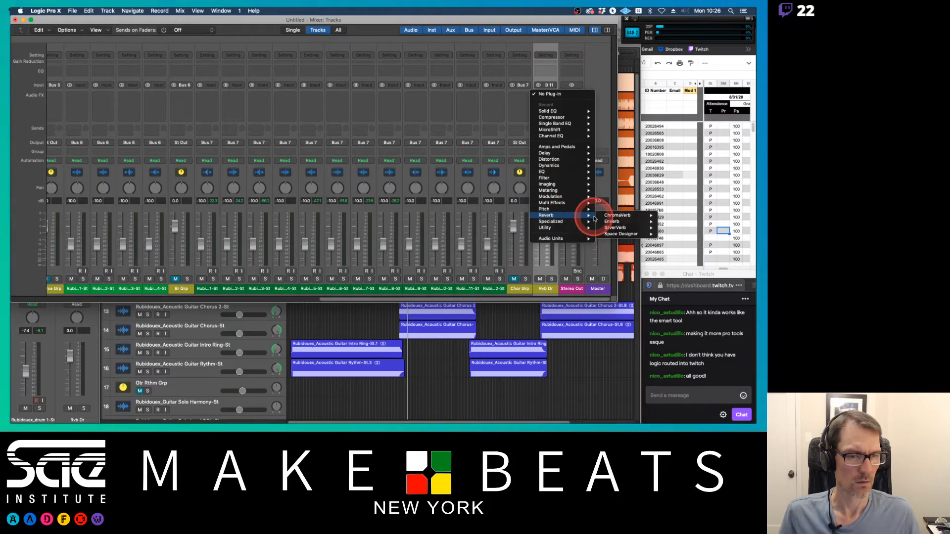
pyautogui.moveTo(609, 219)
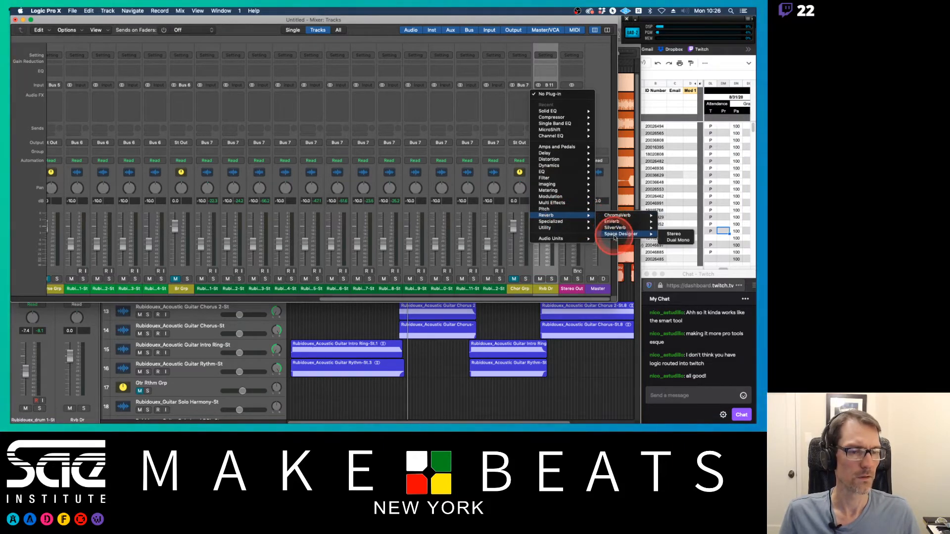
pyautogui.click(614, 237)
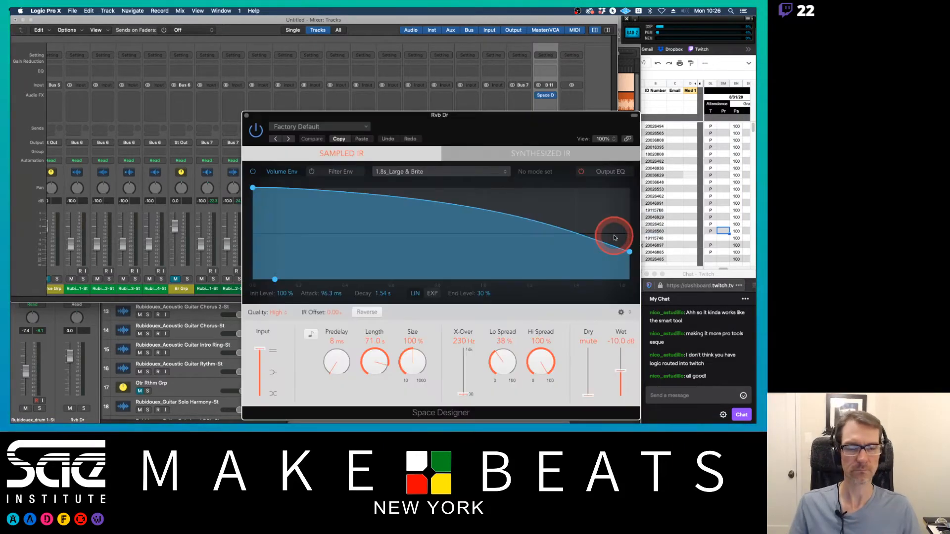
# Step: Load the 1.0s Live Stage room preset in Space Designer and close the plug-in window
pyautogui.moveTo(526, 118); pyautogui.dragTo(455, 45)
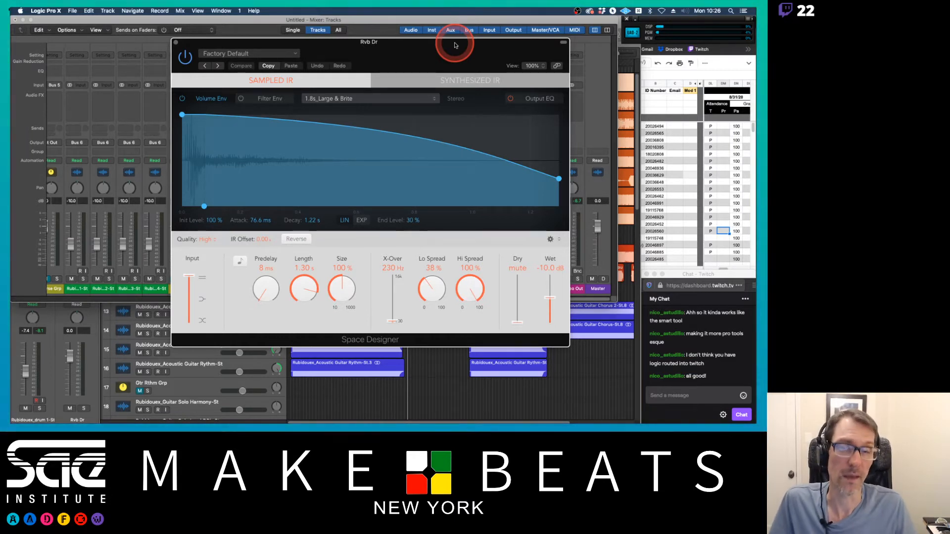
pyautogui.click(251, 67)
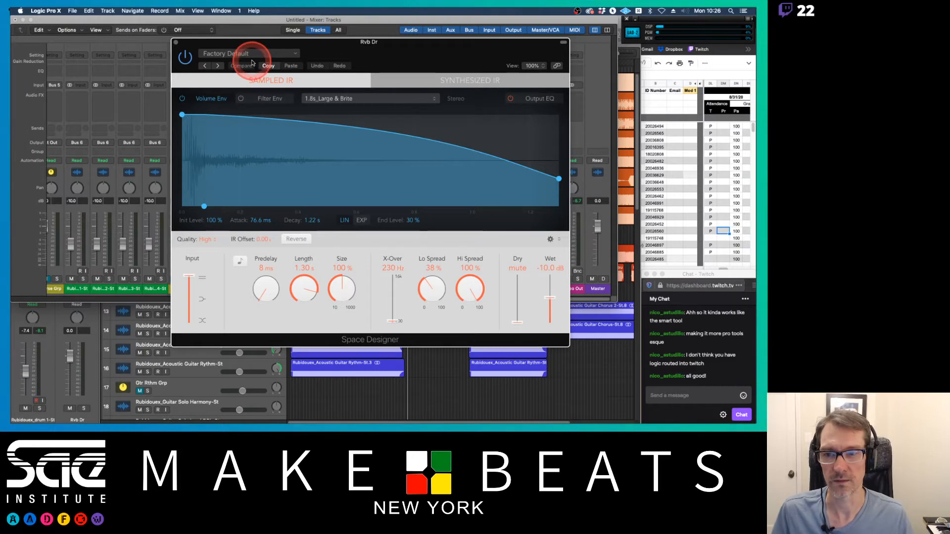
pyautogui.click(256, 56)
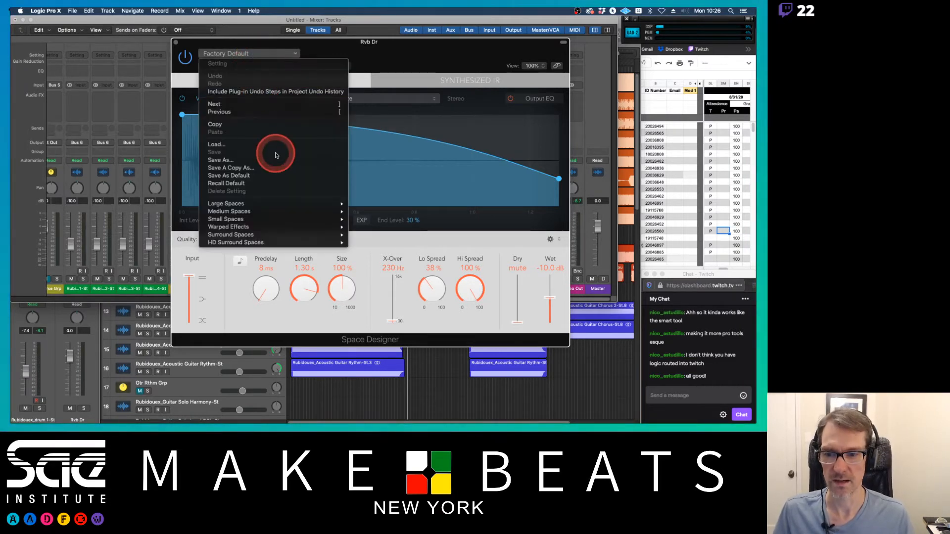
pyautogui.moveTo(281, 220)
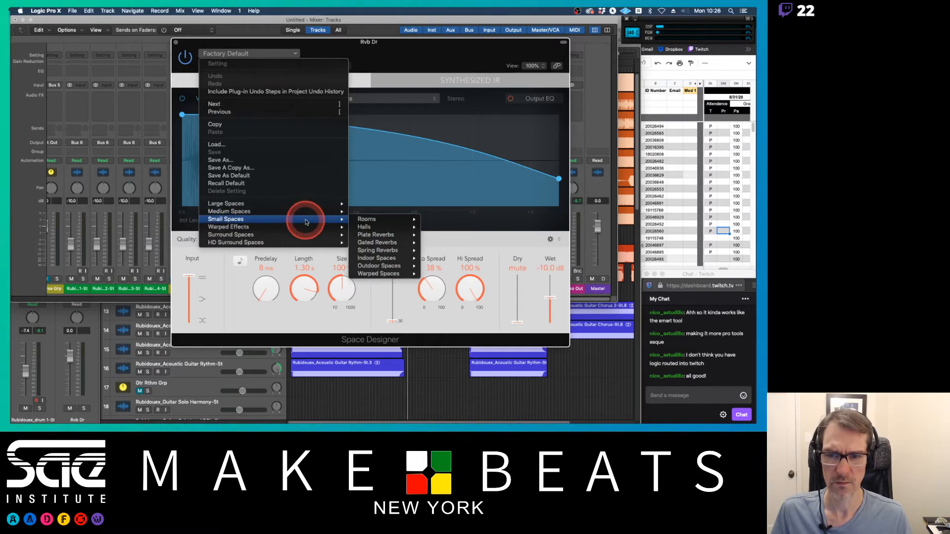
pyautogui.moveTo(388, 222)
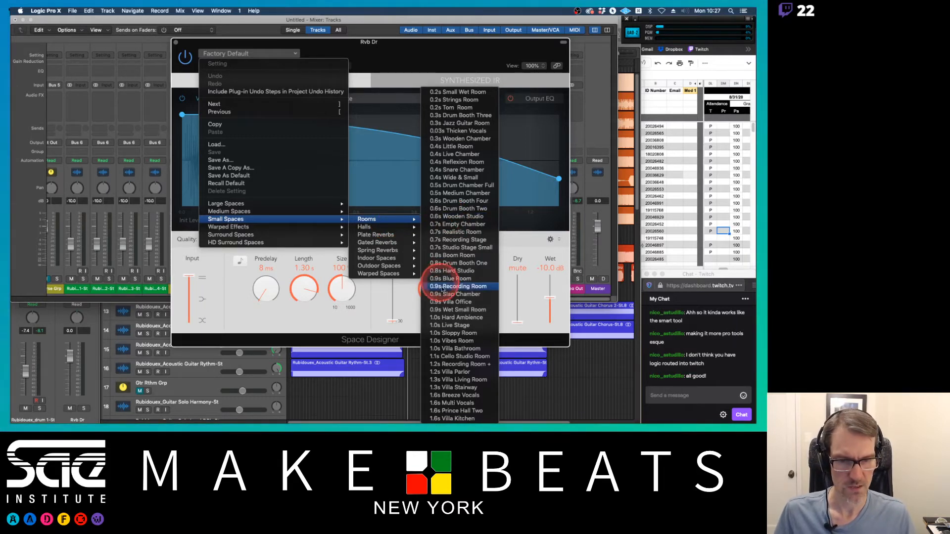
pyautogui.click(450, 325)
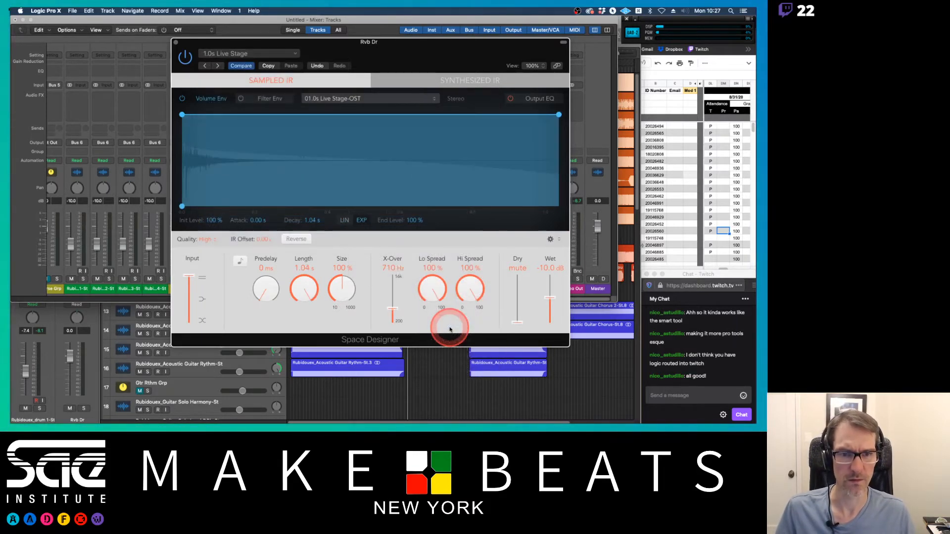
pyautogui.moveTo(202, 42); pyautogui.dragTo(254, 43)
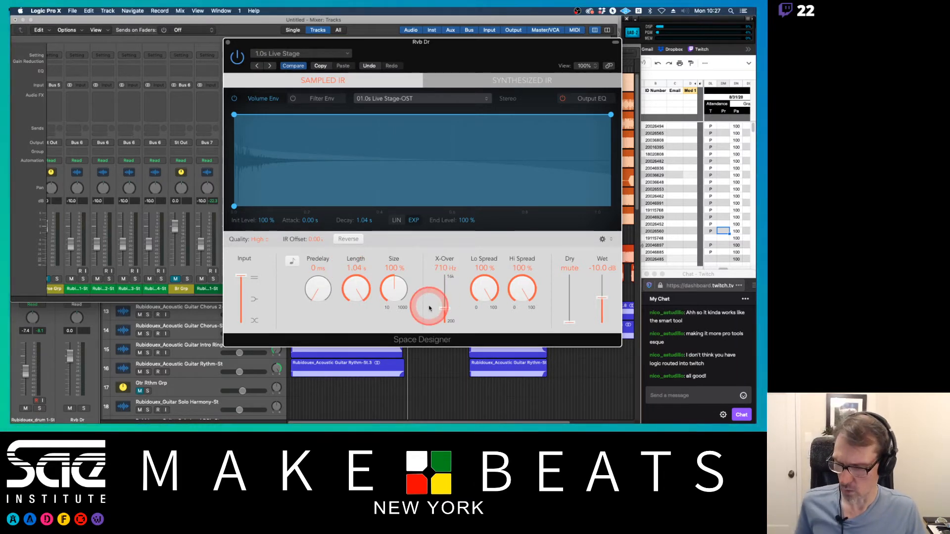
pyautogui.click(228, 43)
# Step: Mute the other drum channels and start playback
pyautogui.hscroll(-15, 262, 136)
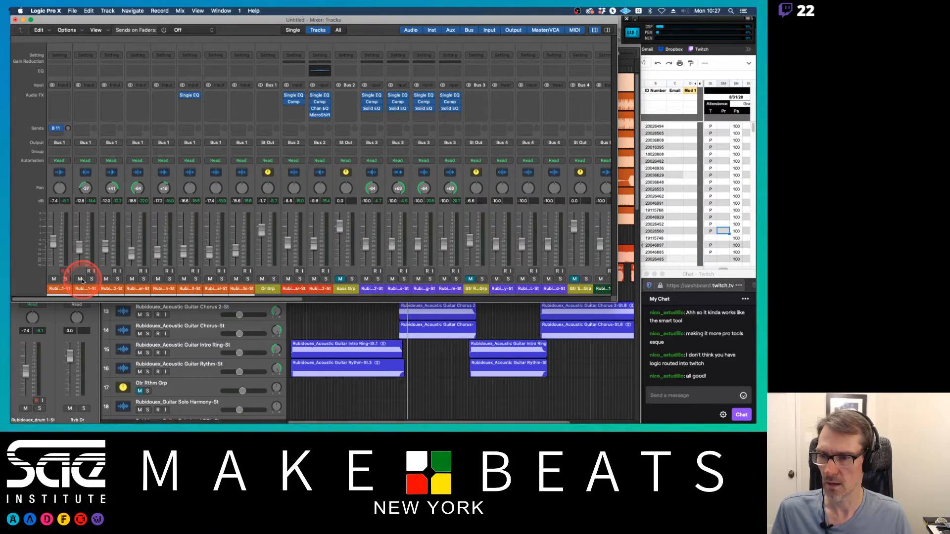
pyautogui.moveTo(82, 281); pyautogui.dragTo(236, 281)
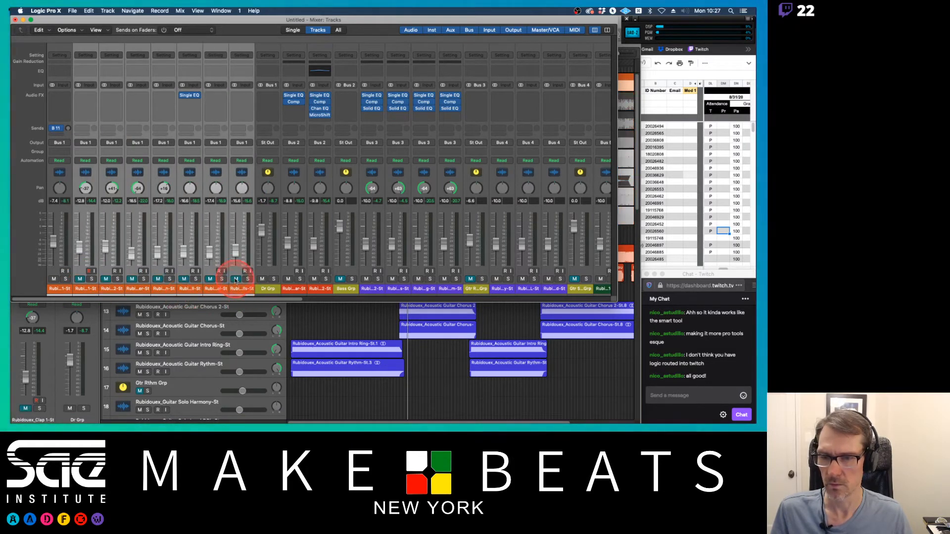
pyautogui.press('space')
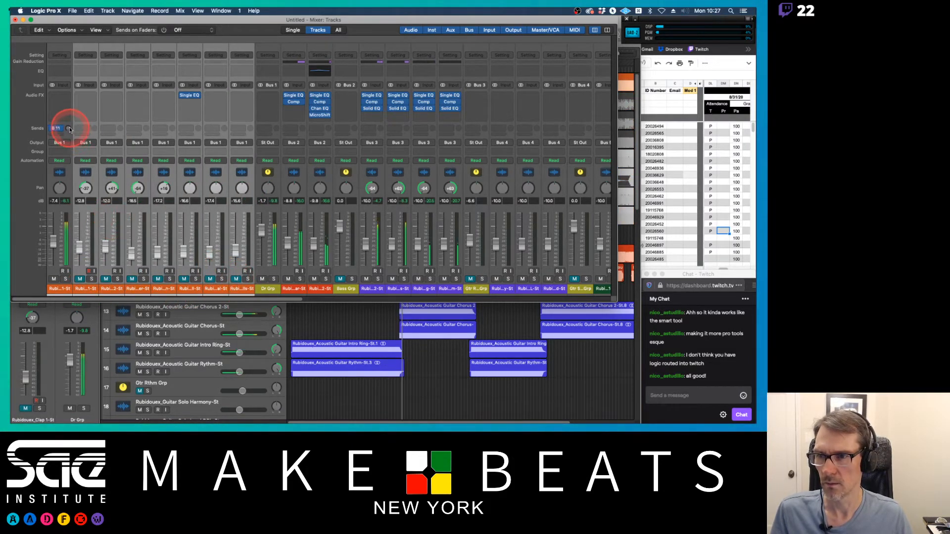
# Step: Adjust the Rubidouex drum 1 channel's send level to Bus 11
pyautogui.moveTo(70, 130); pyautogui.dragTo(66, 87)
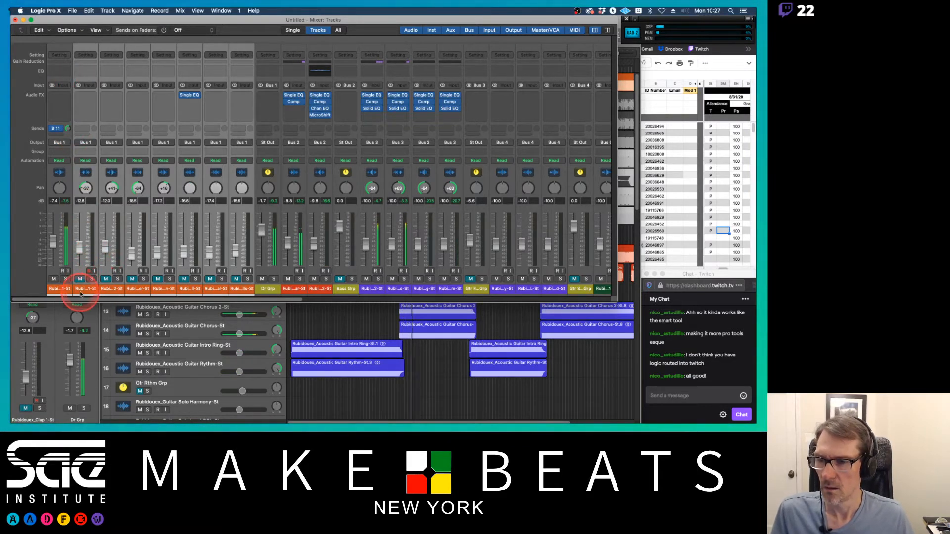
pyautogui.click(90, 278)
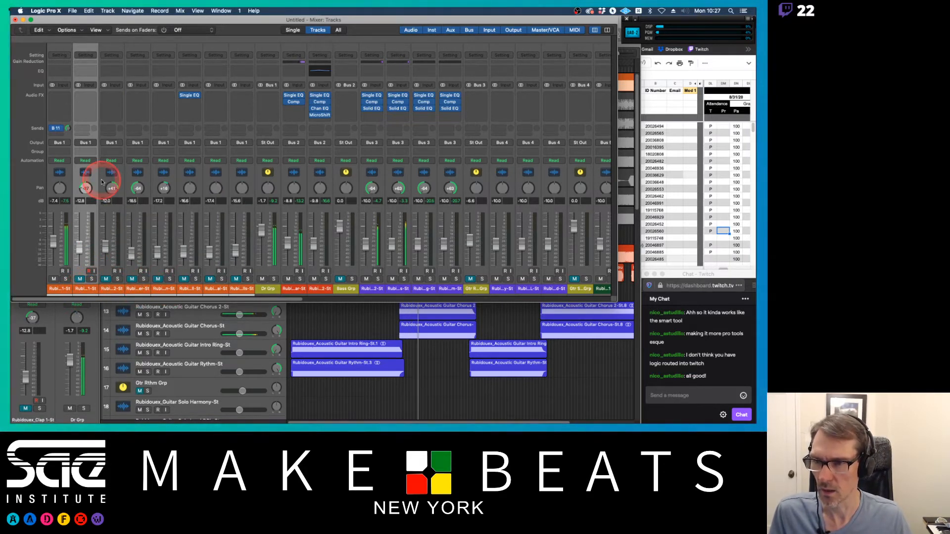
# Step: Select the remaining drum channels and add a send to Bus 11 → Rvb Dr on all of them
pyautogui.click(55, 127)
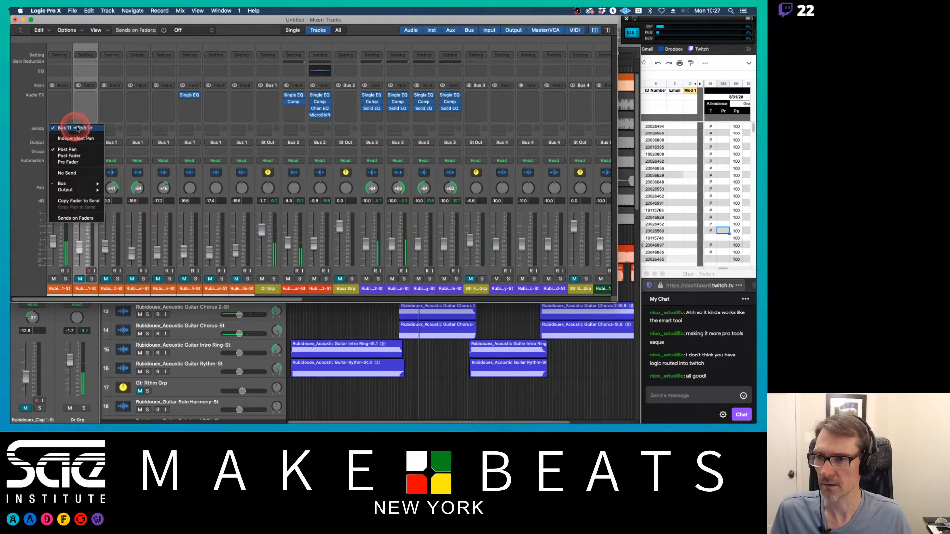
pyautogui.click(76, 128)
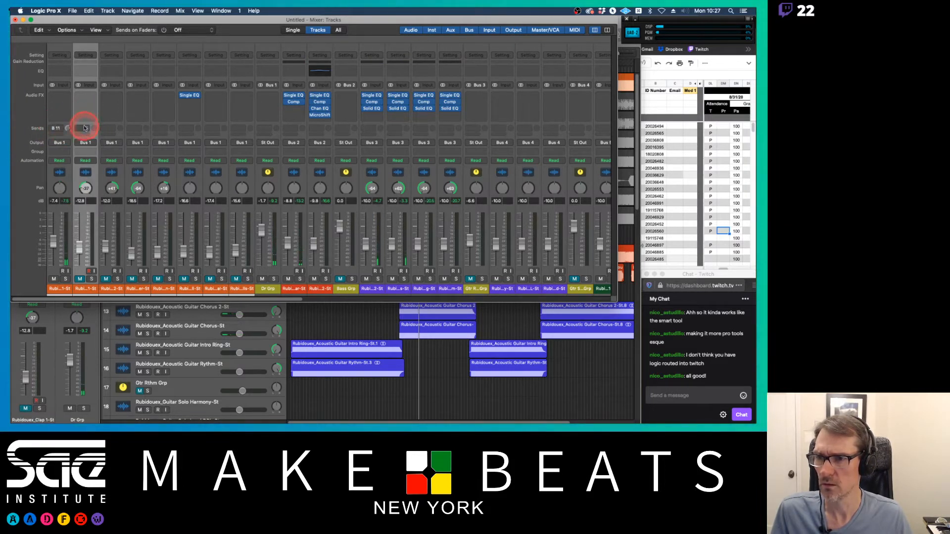
pyautogui.click(84, 128)
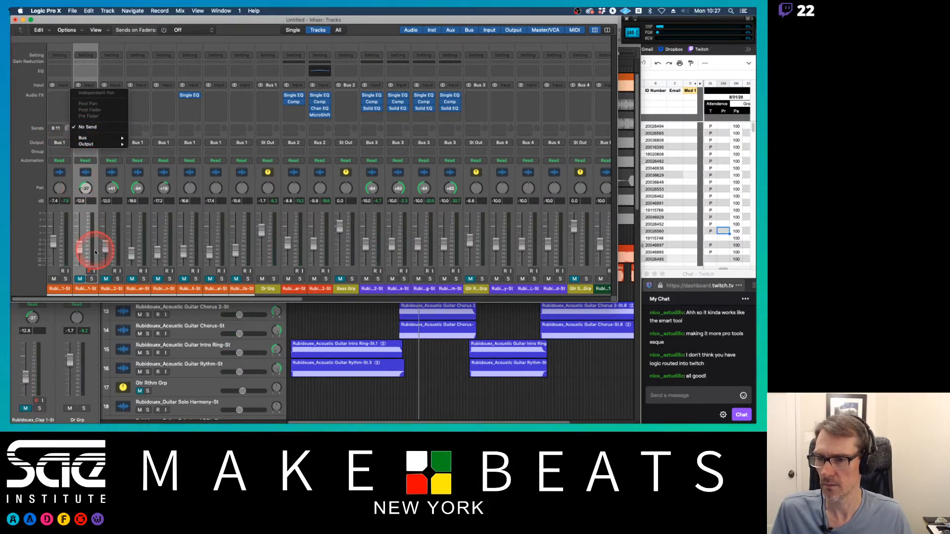
pyautogui.click(90, 290)
pyautogui.keyDown('shift'); pyautogui.click(237, 290); pyautogui.keyUp('shift')
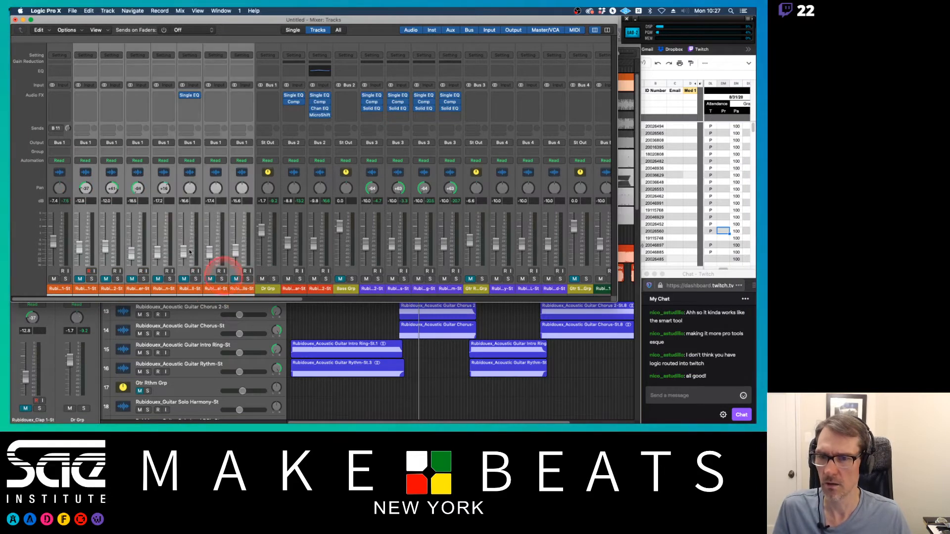
pyautogui.click(87, 116)
pyautogui.click(87, 130)
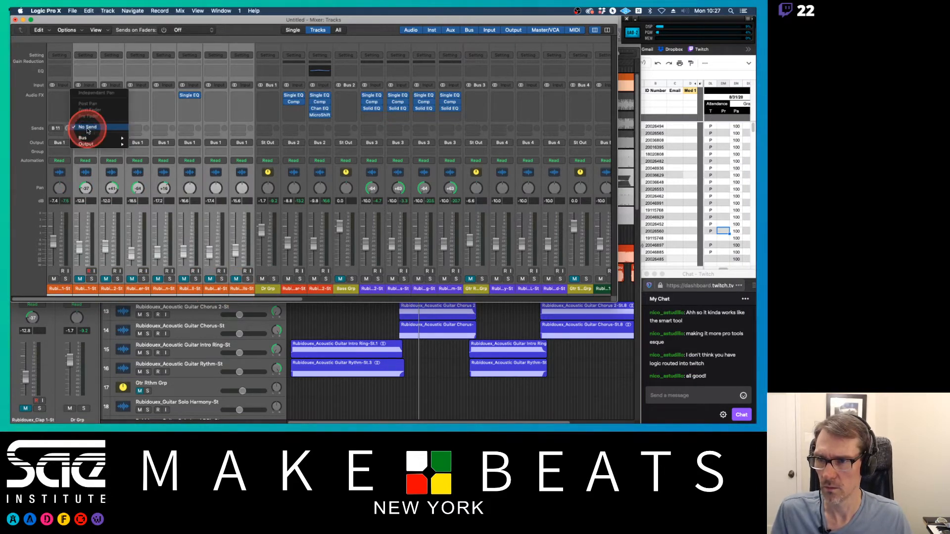
pyautogui.moveTo(99, 138)
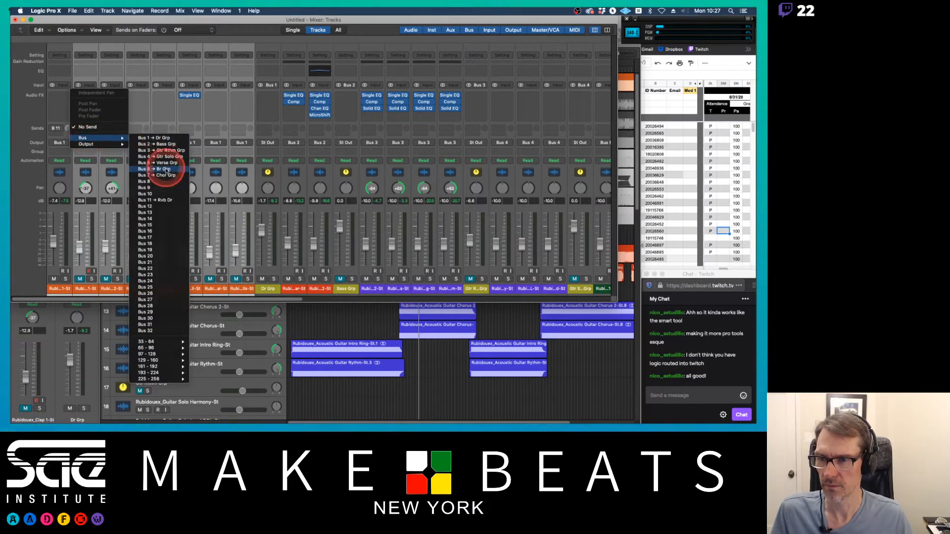
pyautogui.click(159, 200)
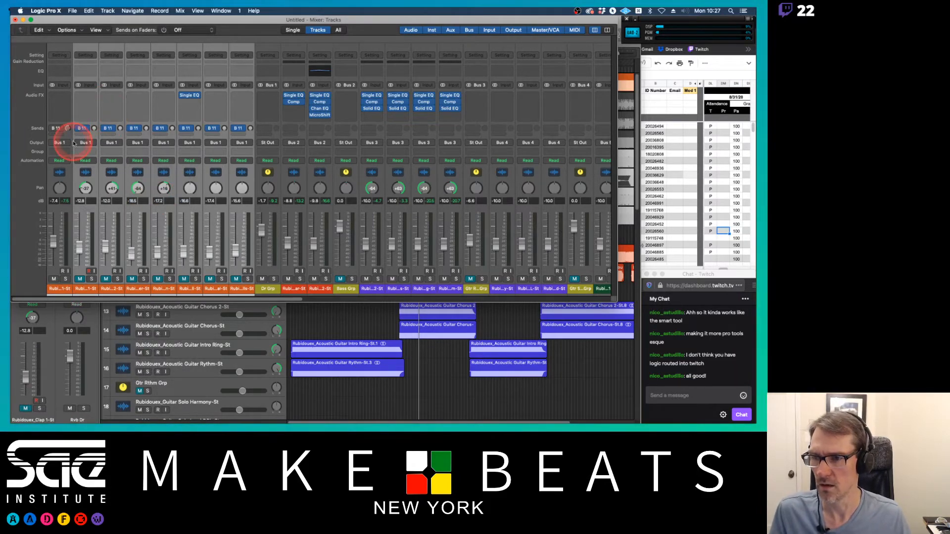
# Step: Unmute the drum channels, stop playback, and select the two clap channels
pyautogui.click(79, 279)
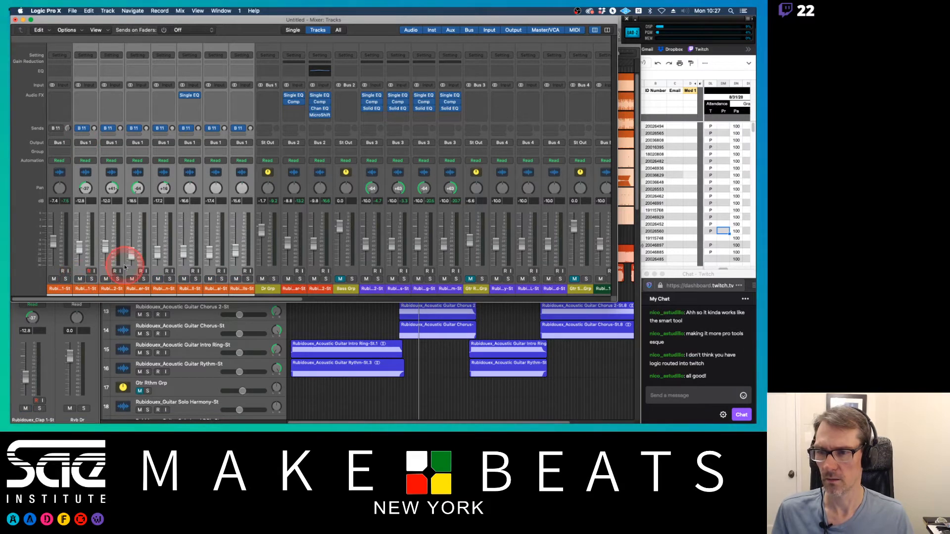
pyautogui.press('space')
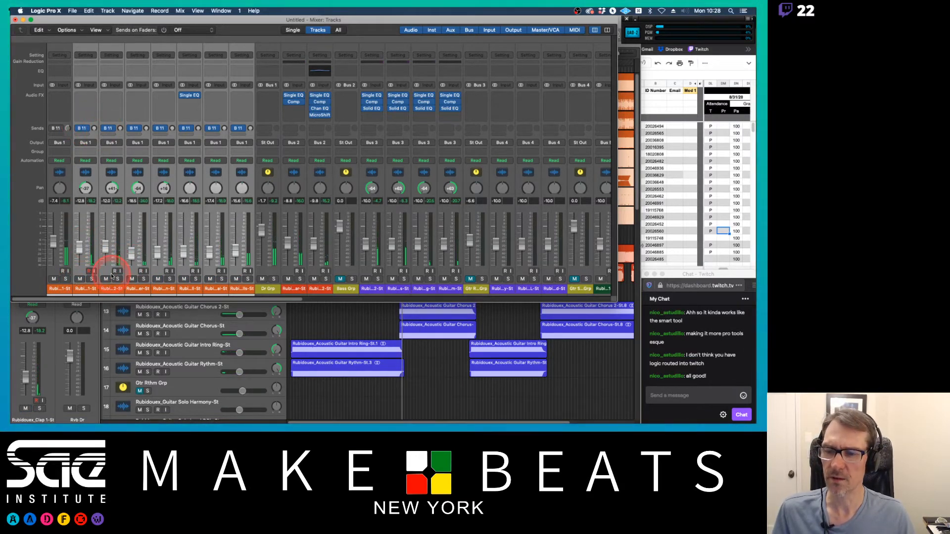
pyautogui.click(97, 288)
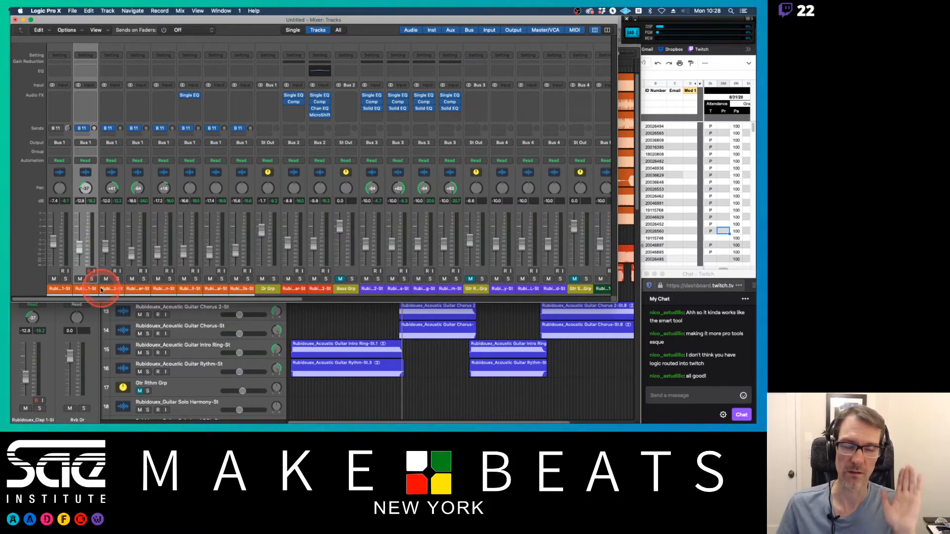
pyautogui.keyDown('shift'); pyautogui.click(109, 289); pyautogui.keyUp('shift')
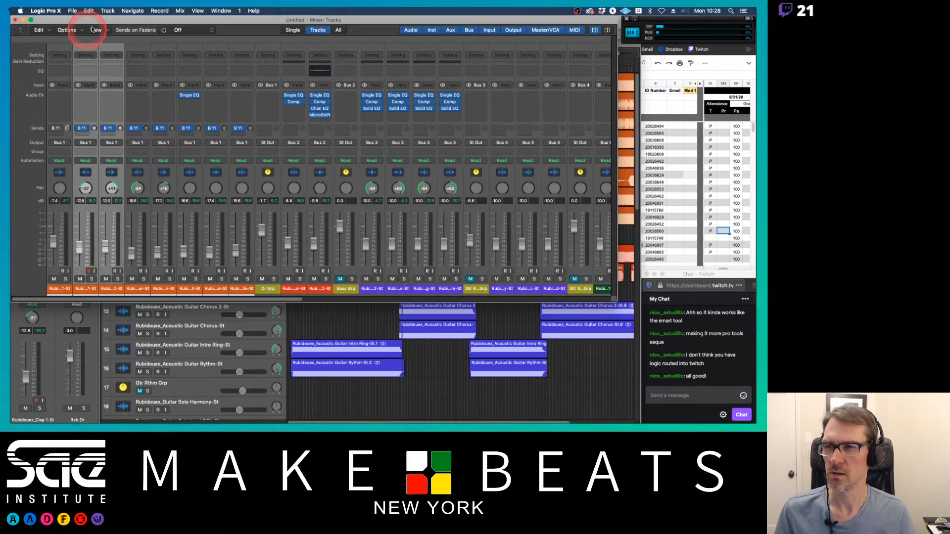
pyautogui.click(104, 11)
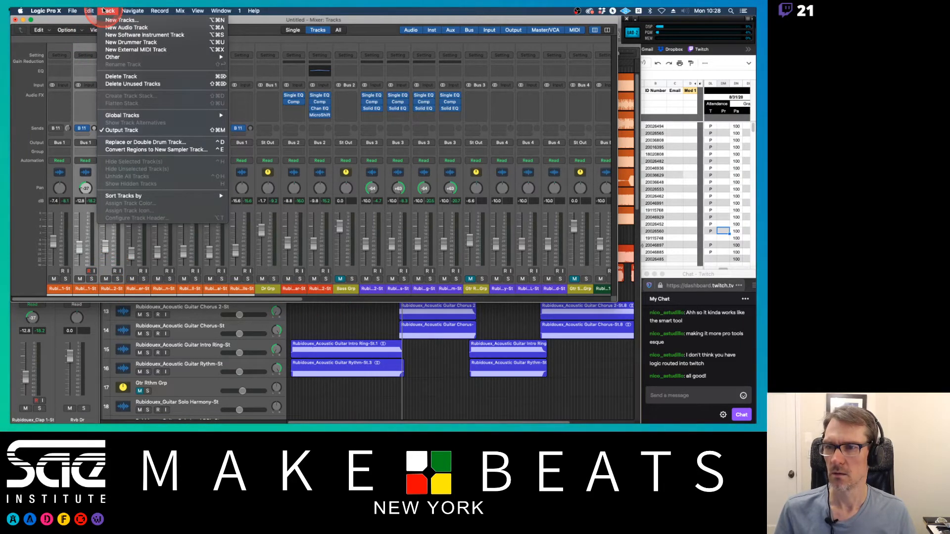
pyautogui.click(104, 11)
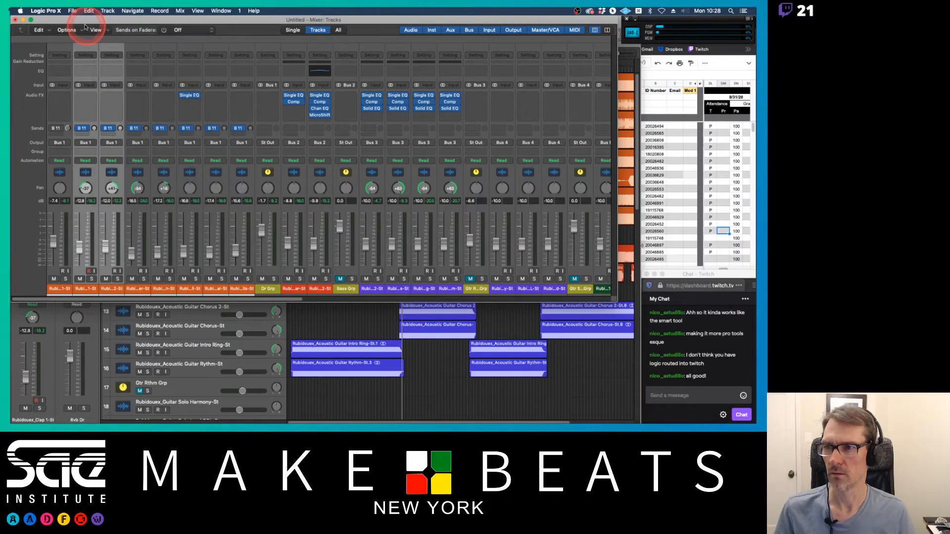
pyautogui.click(51, 31)
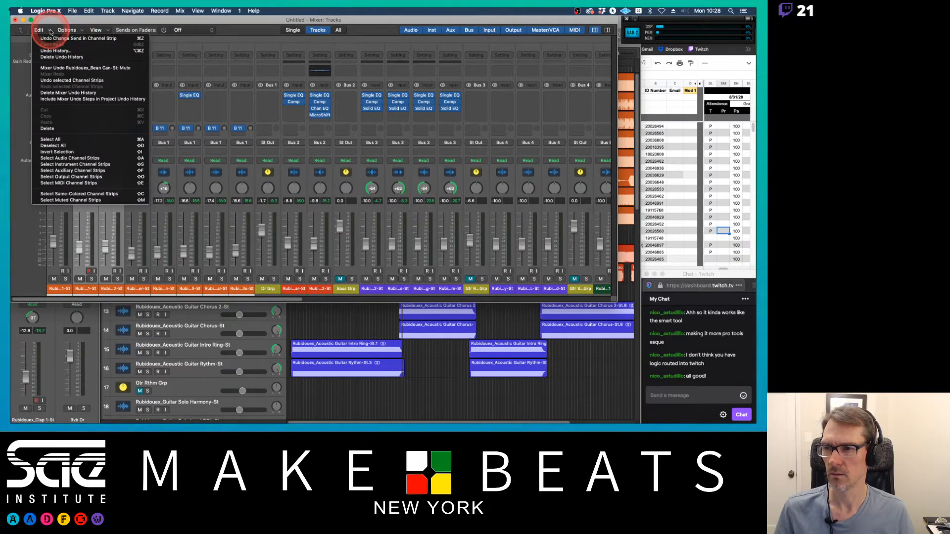
pyautogui.click(68, 30)
pyautogui.click(83, 32)
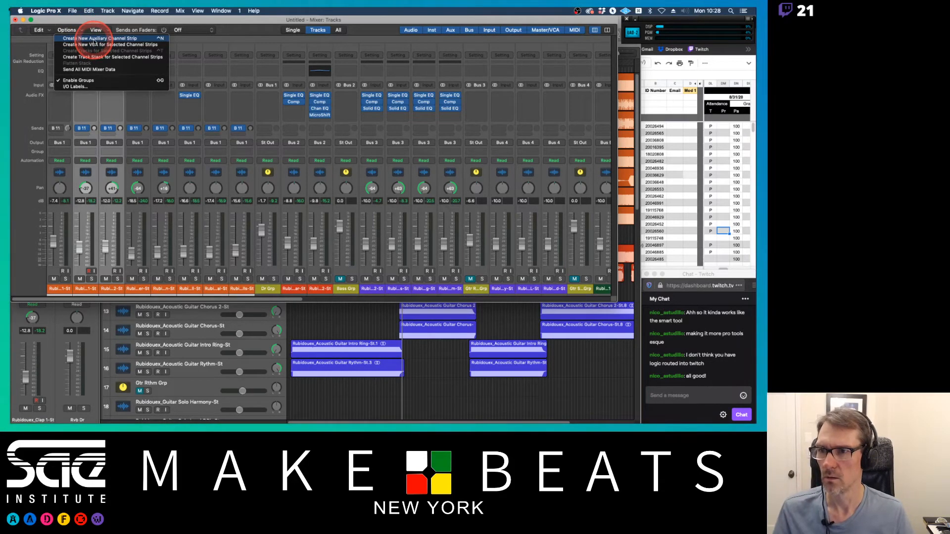
pyautogui.click(74, 21)
pyautogui.press('super+w')
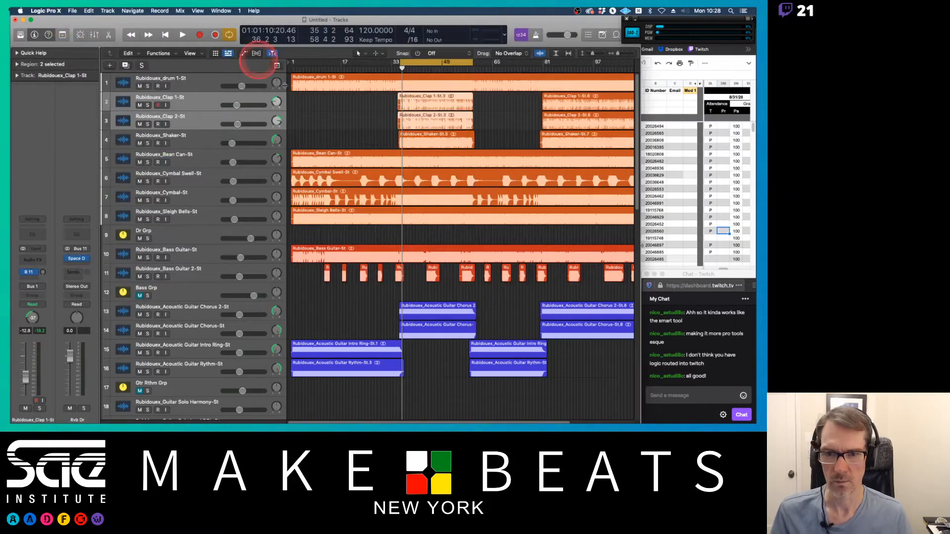
pyautogui.rightClick(193, 100)
pyautogui.moveTo(220, 101)
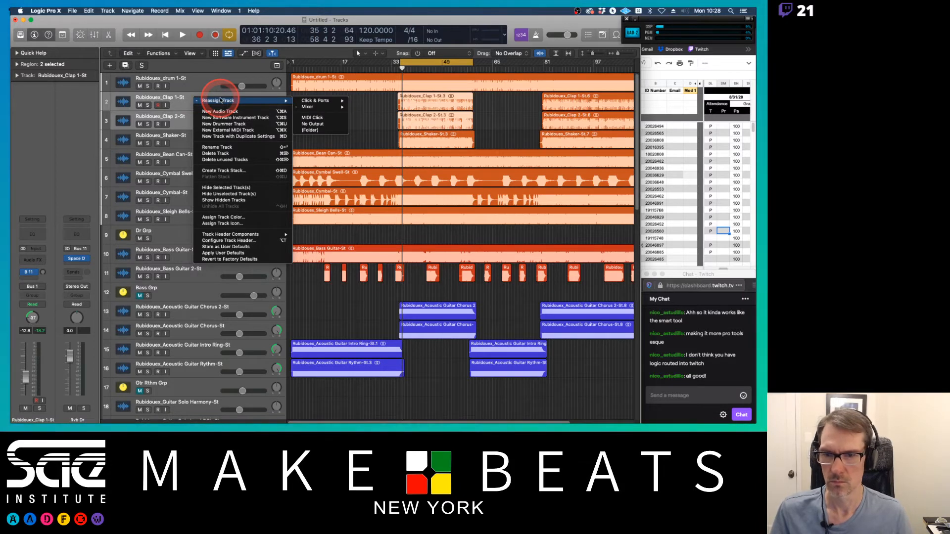
pyautogui.click(178, 57)
pyautogui.click(177, 54)
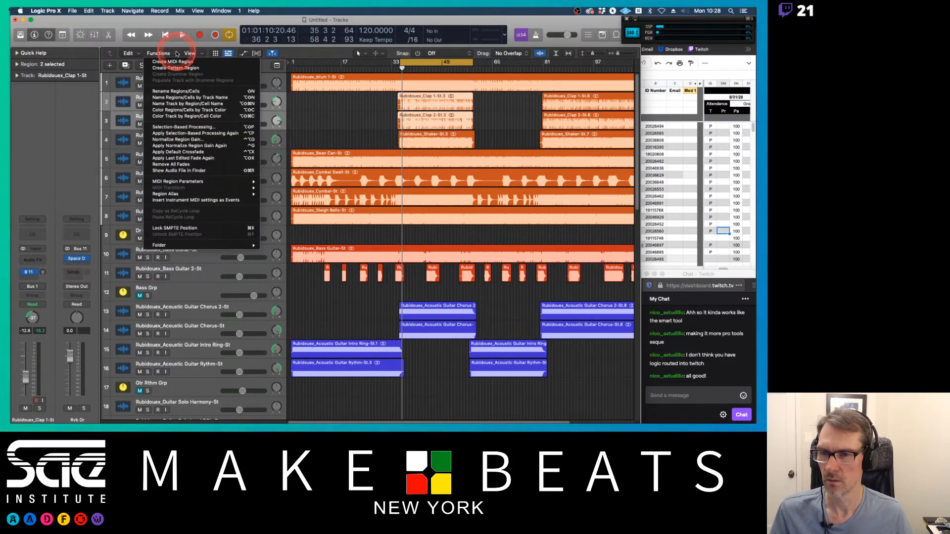
pyautogui.click(144, 53)
pyautogui.click(139, 53)
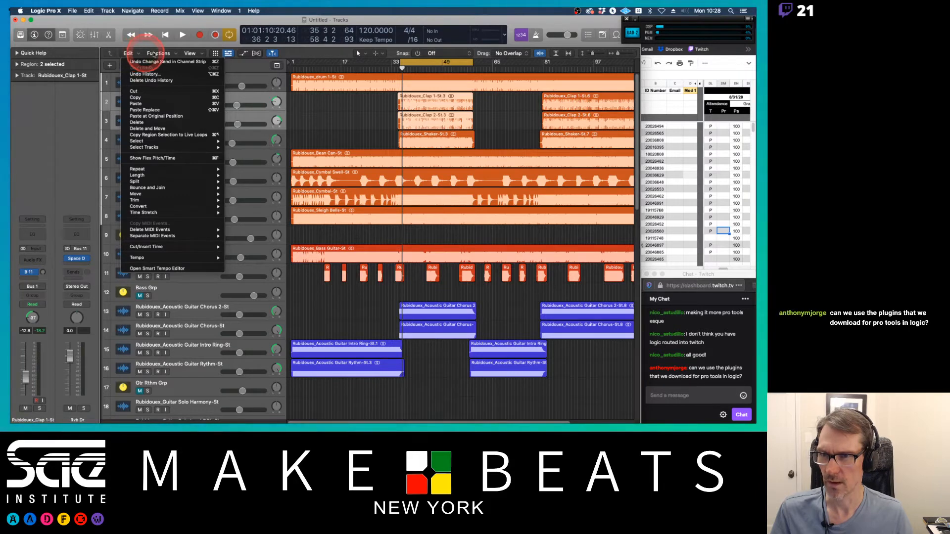
pyautogui.click(190, 53)
pyautogui.click(108, 11)
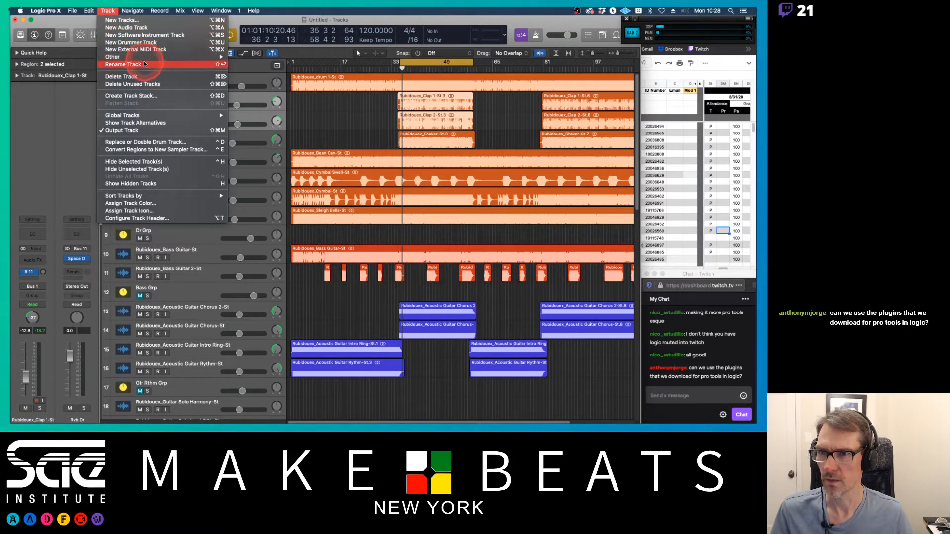
pyautogui.moveTo(147, 57)
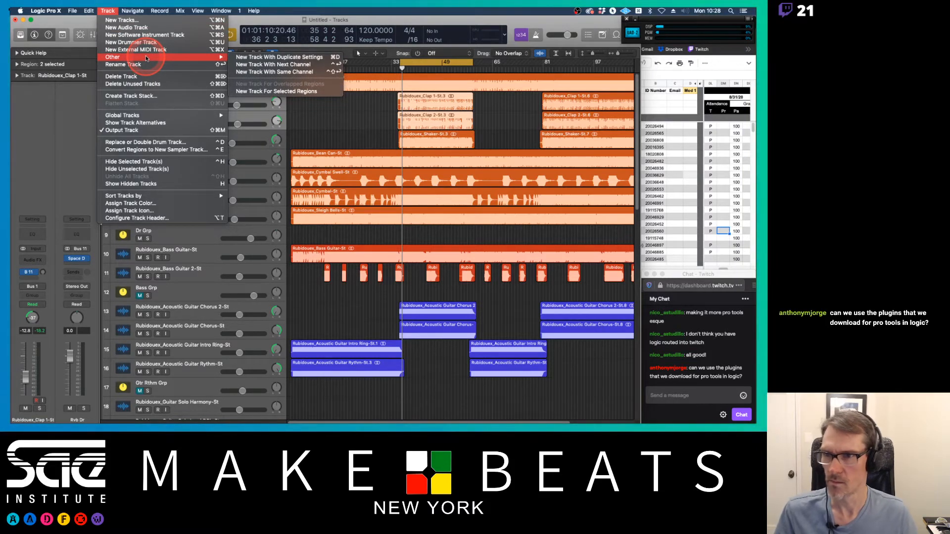
pyautogui.moveTo(154, 118)
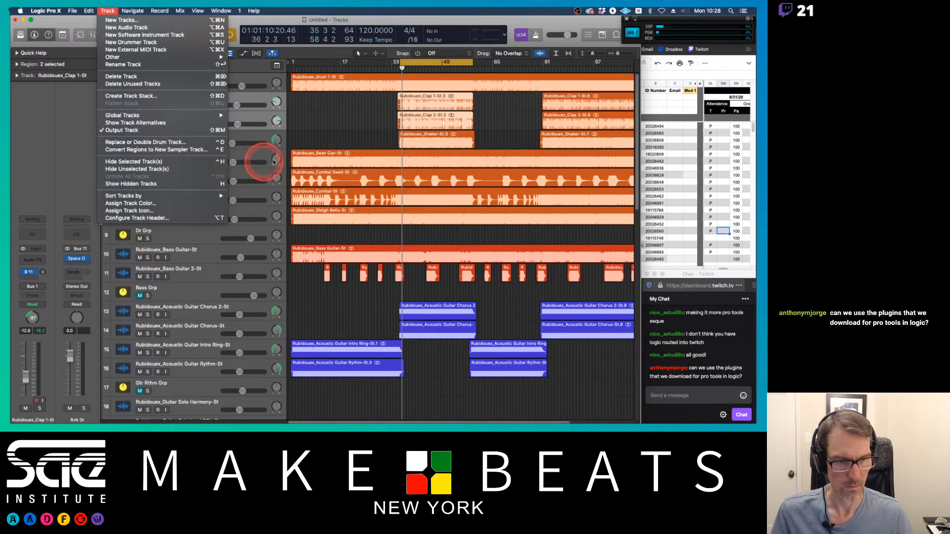
pyautogui.click(320, 130)
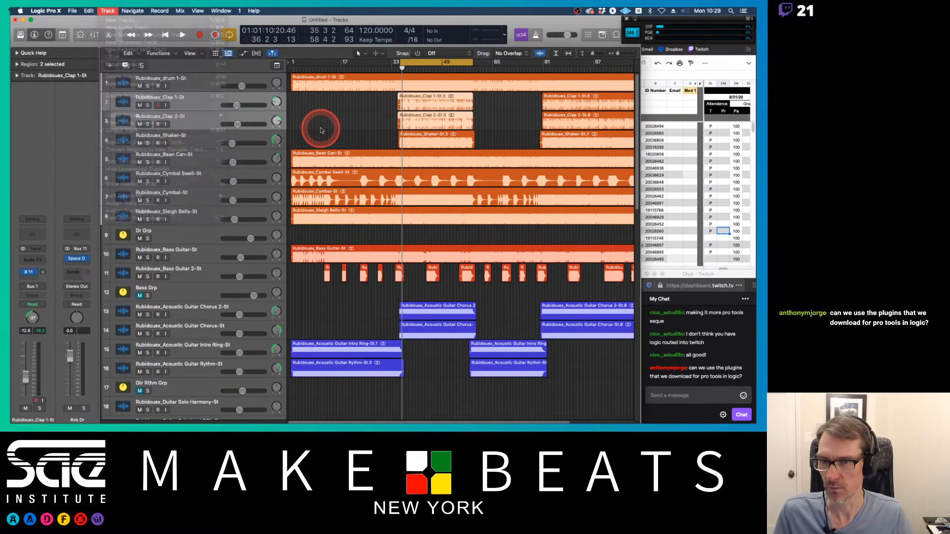
# Step: Pack the two selected clap tracks into a folder, then undo the packing
pyautogui.rightClick(196, 100)
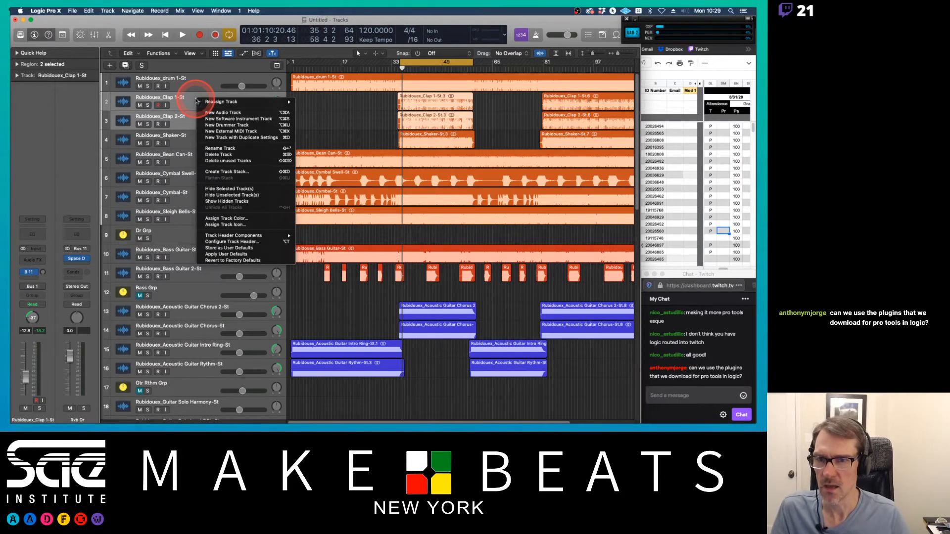
pyautogui.moveTo(210, 102)
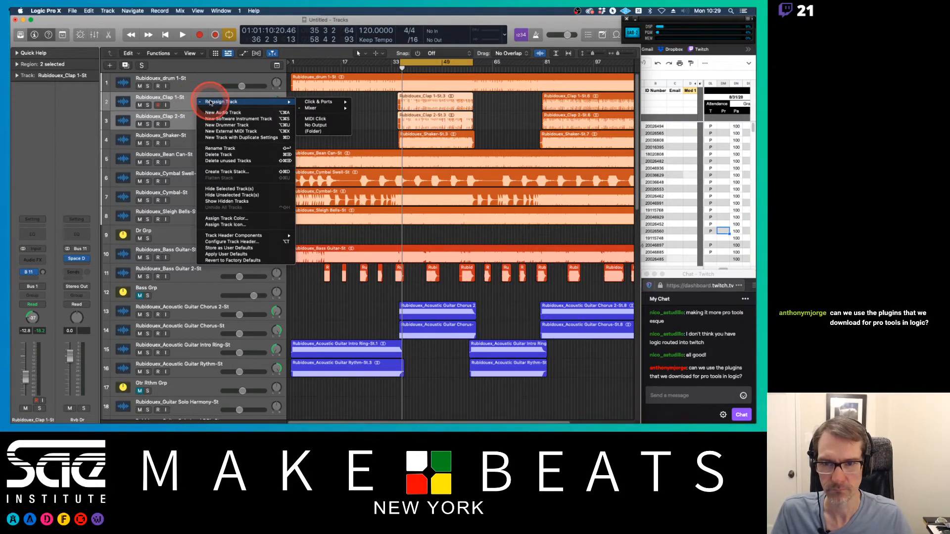
pyautogui.click(200, 80)
pyautogui.click(159, 54)
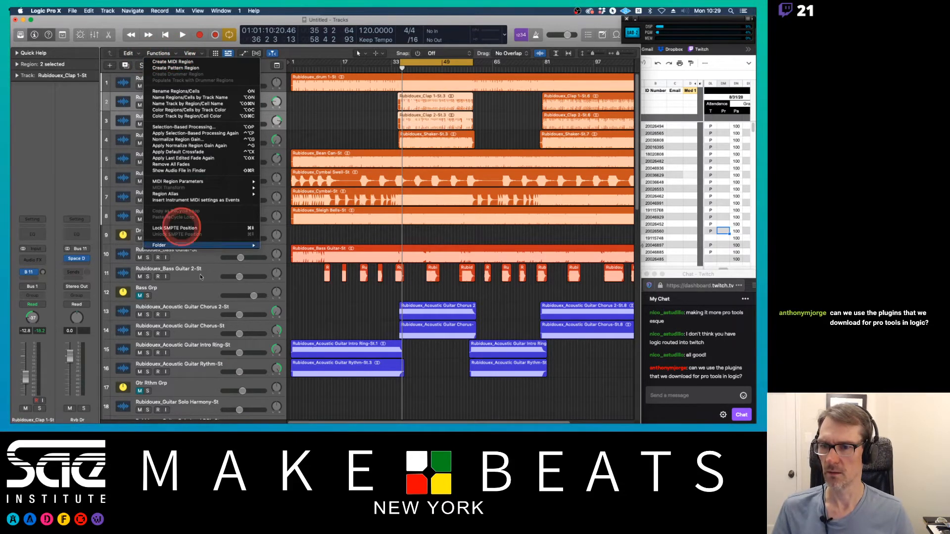
pyautogui.moveTo(212, 246)
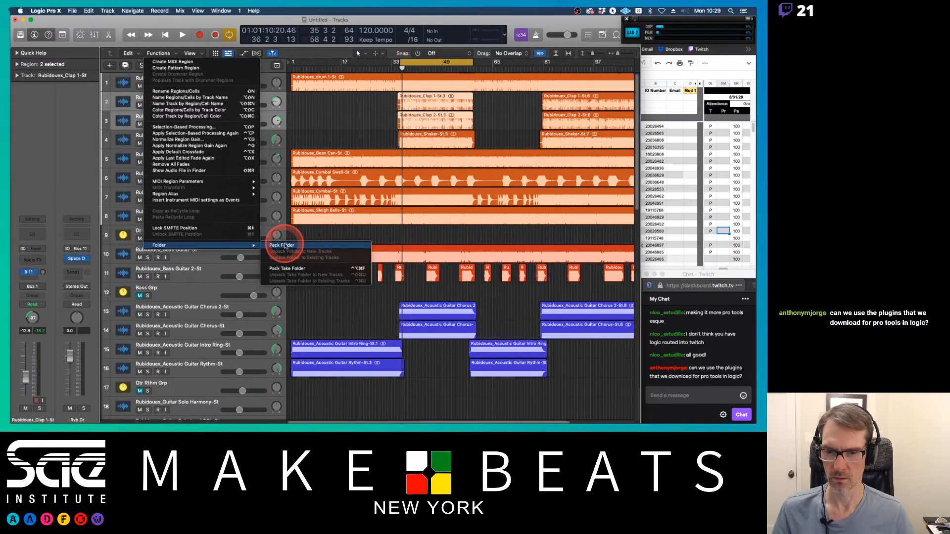
pyautogui.click(283, 246)
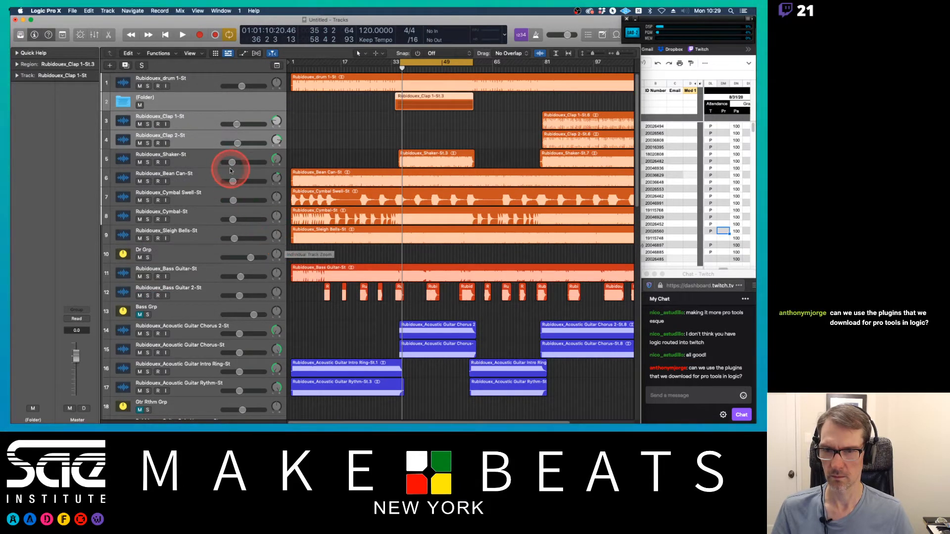
pyautogui.press('super+z')
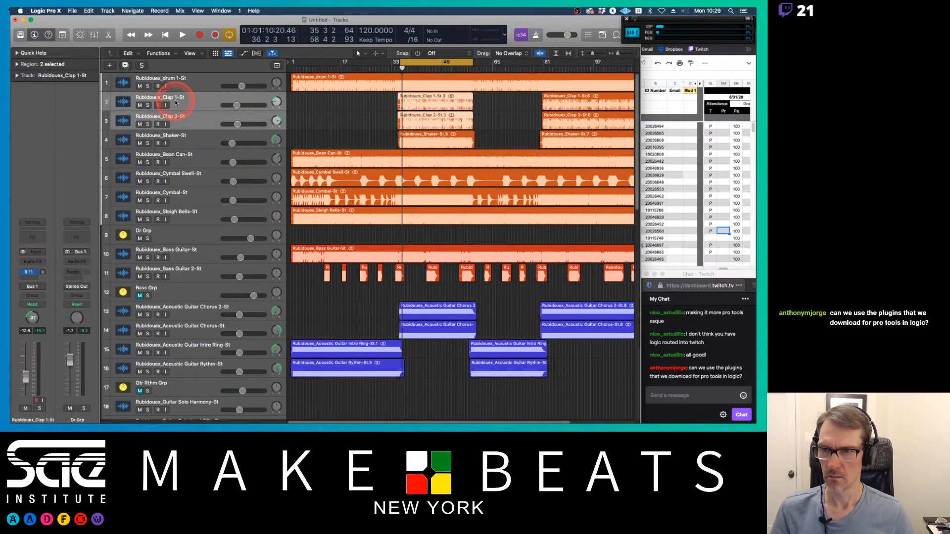
pyautogui.click(130, 53)
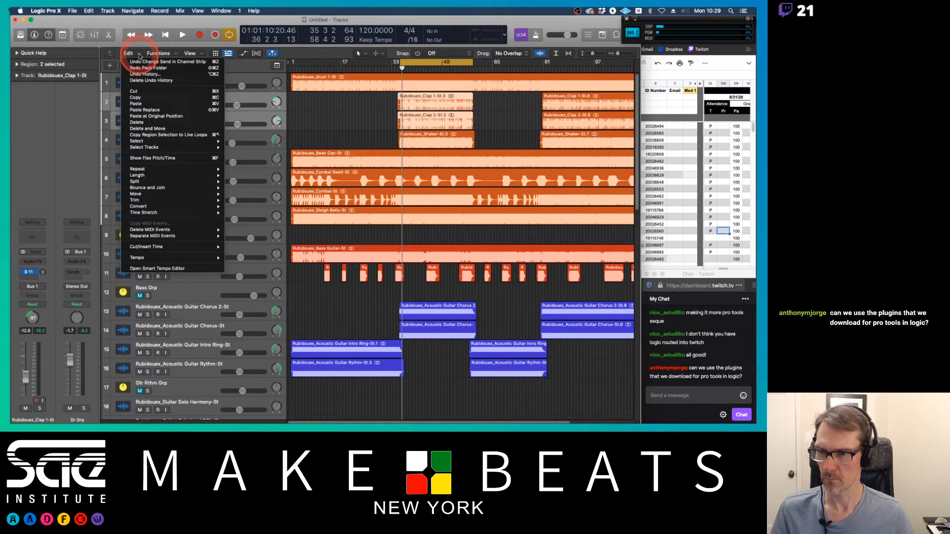
pyautogui.click(136, 54)
pyautogui.click(200, 53)
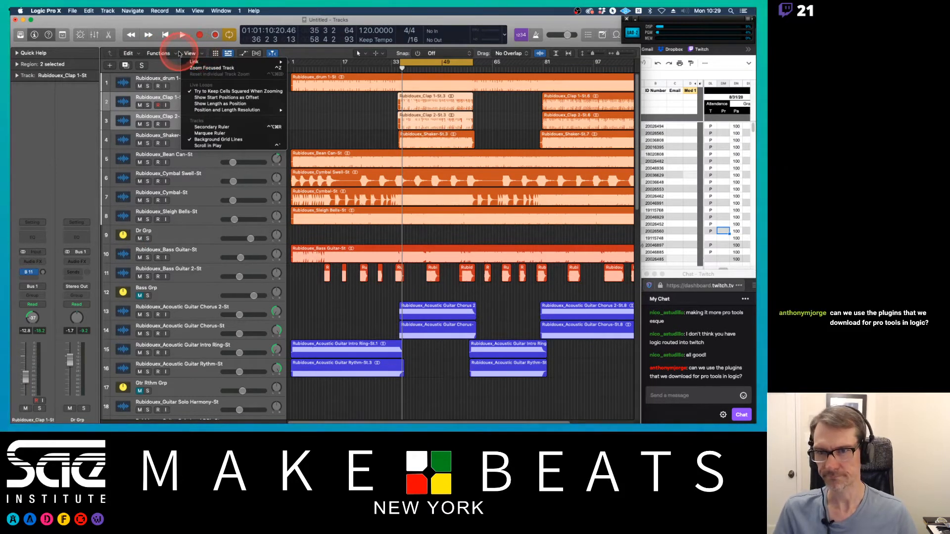
pyautogui.click(179, 55)
pyautogui.click(178, 55)
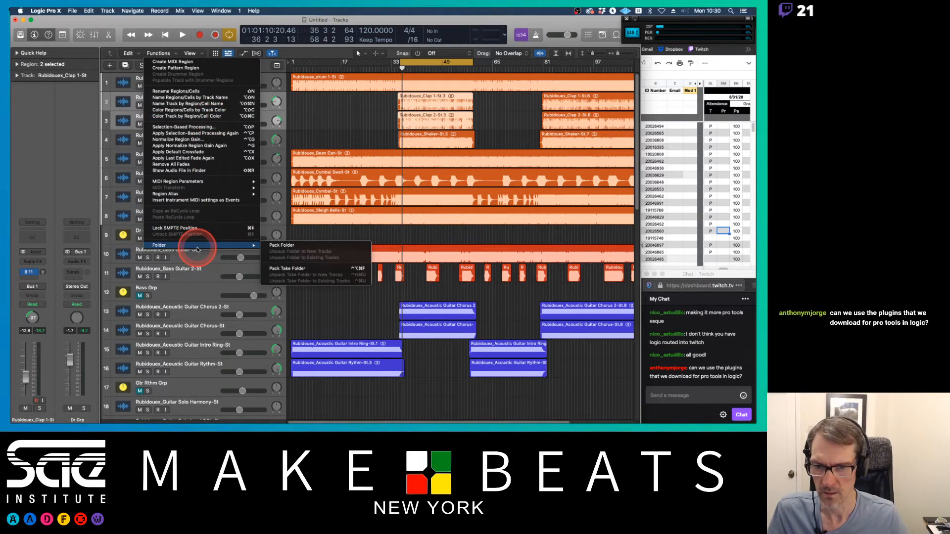
pyautogui.click(137, 17)
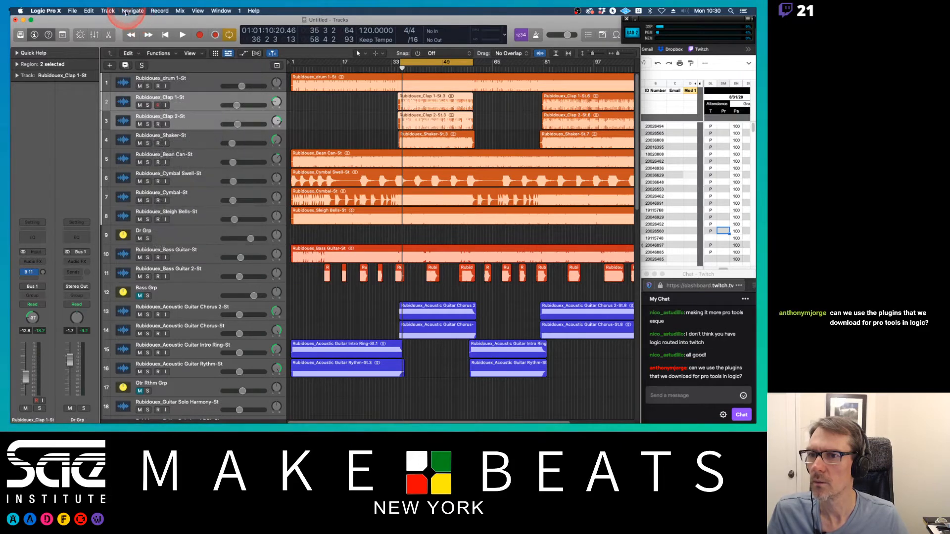
# Step: Create a Summing Stack track stack from the two selected clap tracks
pyautogui.click(108, 11)
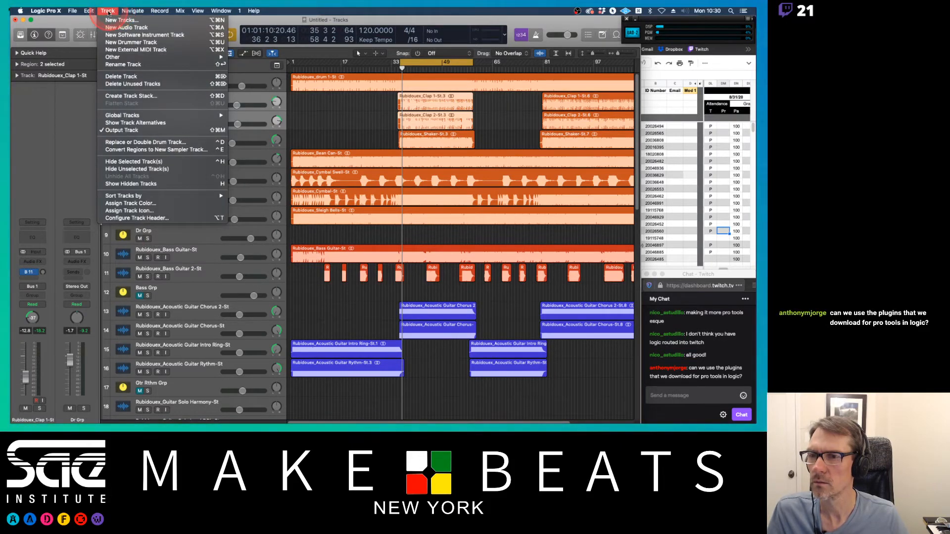
pyautogui.click(125, 97)
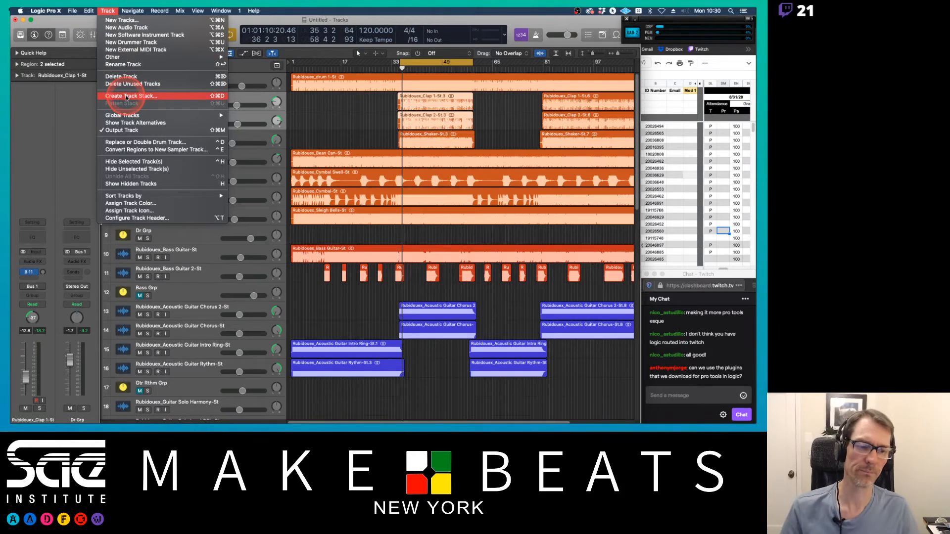
pyautogui.click(126, 98)
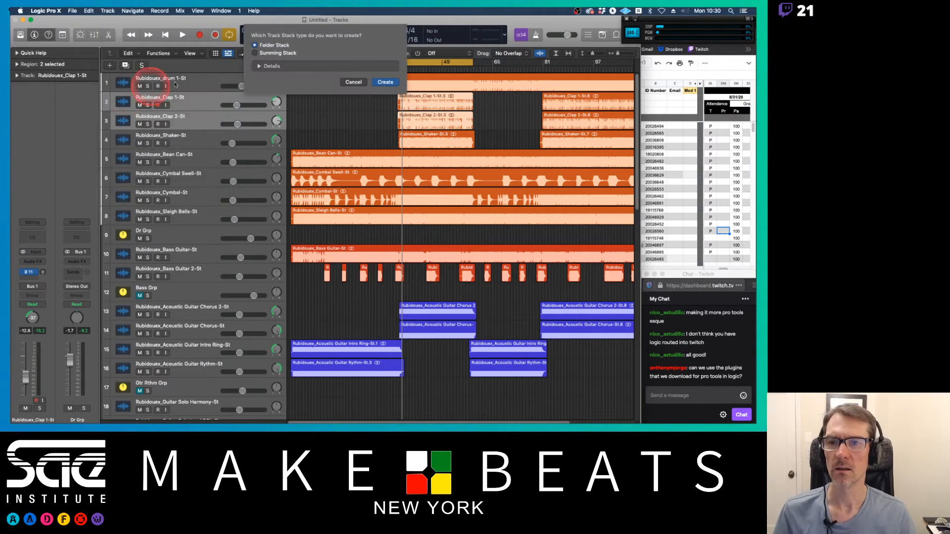
pyautogui.click(255, 53)
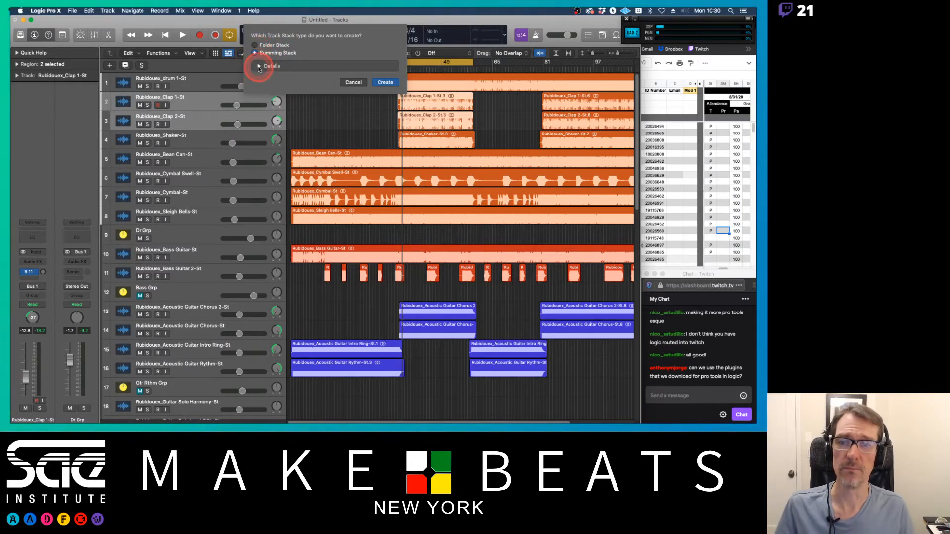
pyautogui.click(258, 68)
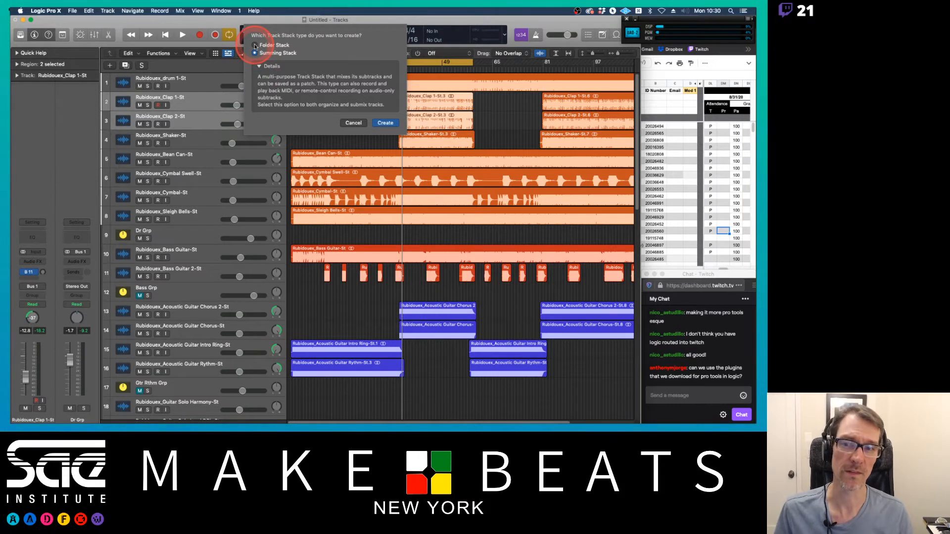
pyautogui.click(256, 45)
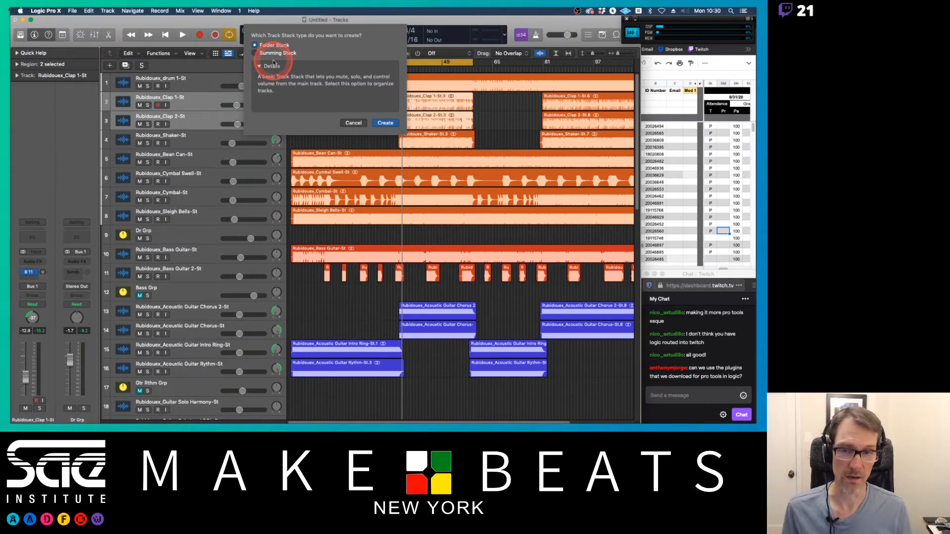
pyautogui.click(255, 53)
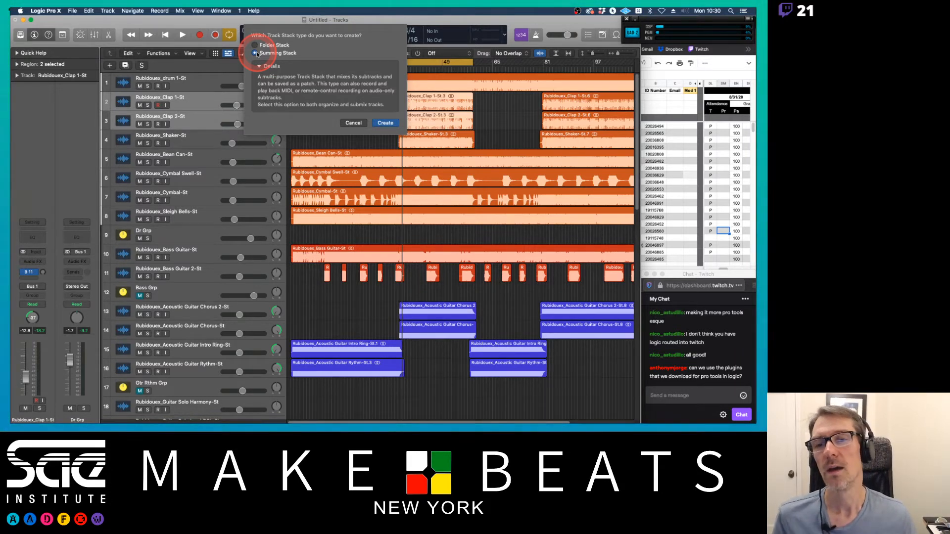
pyautogui.click(258, 66)
pyautogui.click(259, 67)
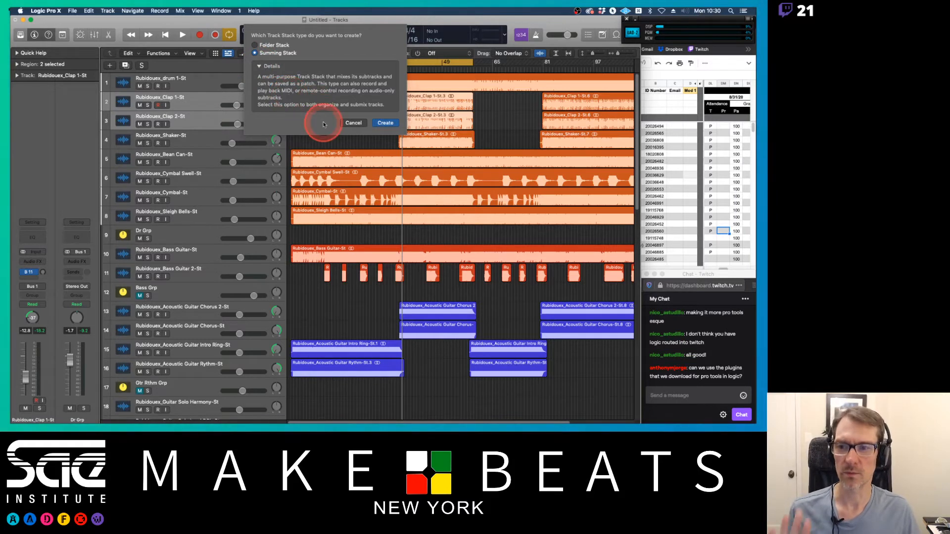
pyautogui.click(379, 122)
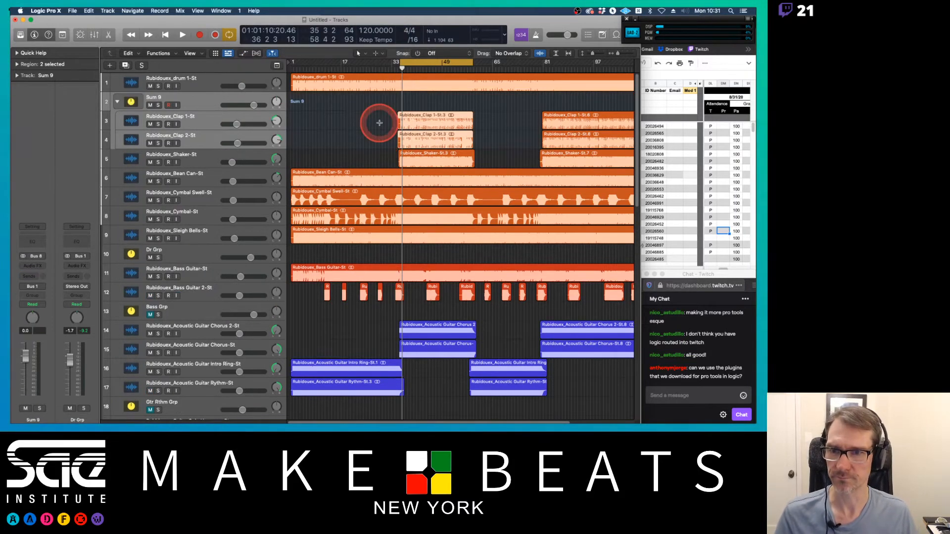
# Step: Rename the new track stack's main track to Clap Grp
pyautogui.doubleClick(152, 97)
pyautogui.write('Cl')
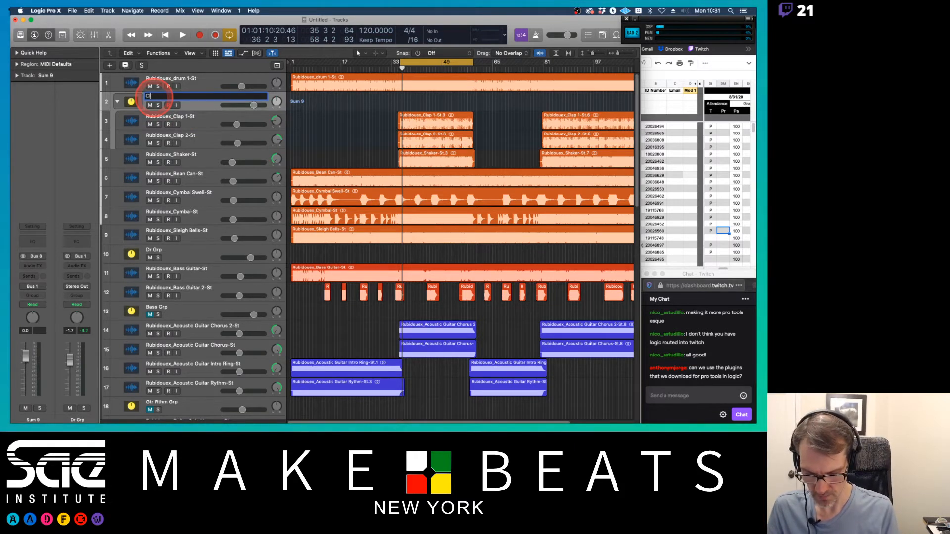
pyautogui.write('ap Grp')
pyautogui.press('Return')
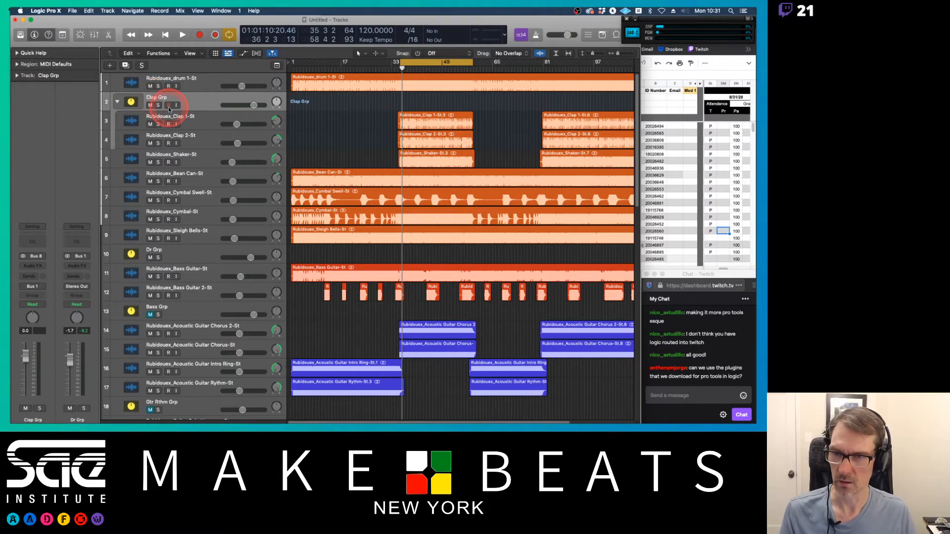
# Step: Open the mixer to inspect the clap channels' output routing to the stack bus, then close it
pyautogui.press('super+2')
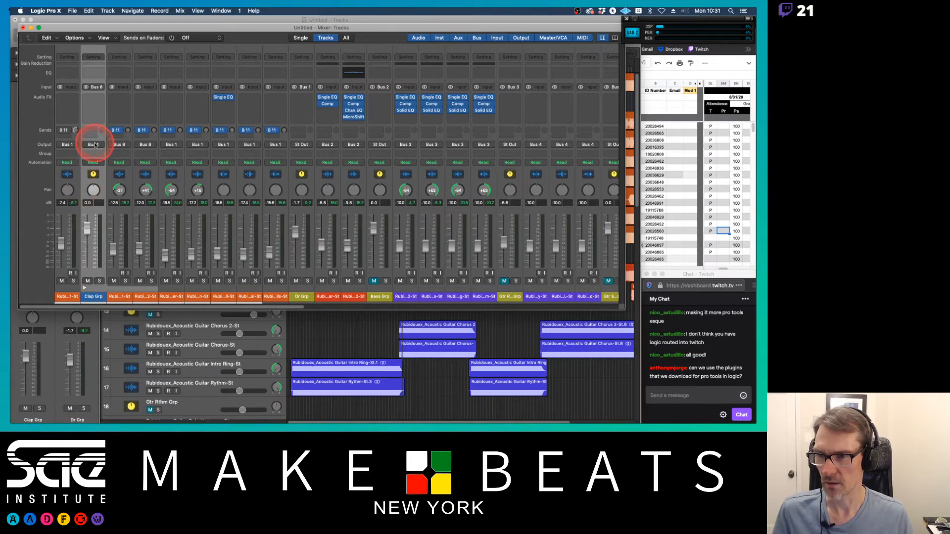
pyautogui.click(127, 145)
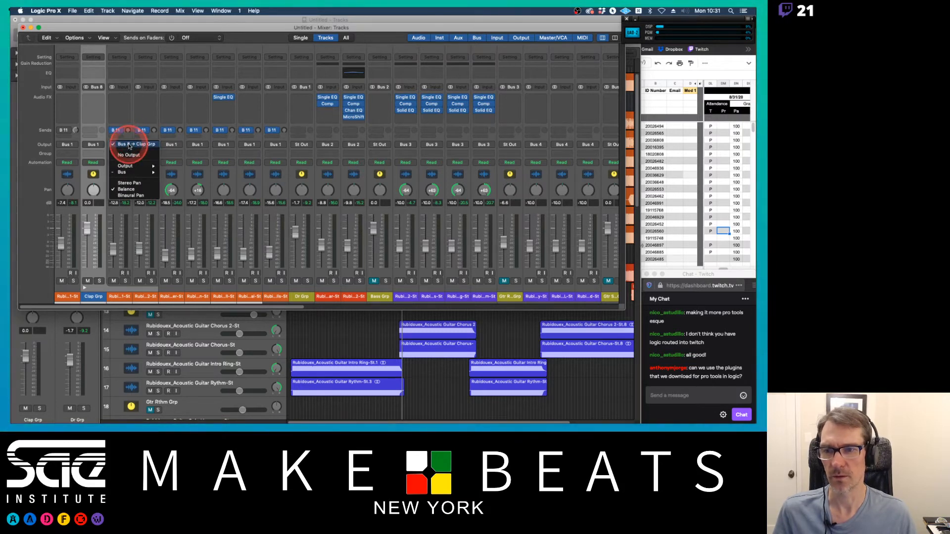
pyautogui.click(137, 129)
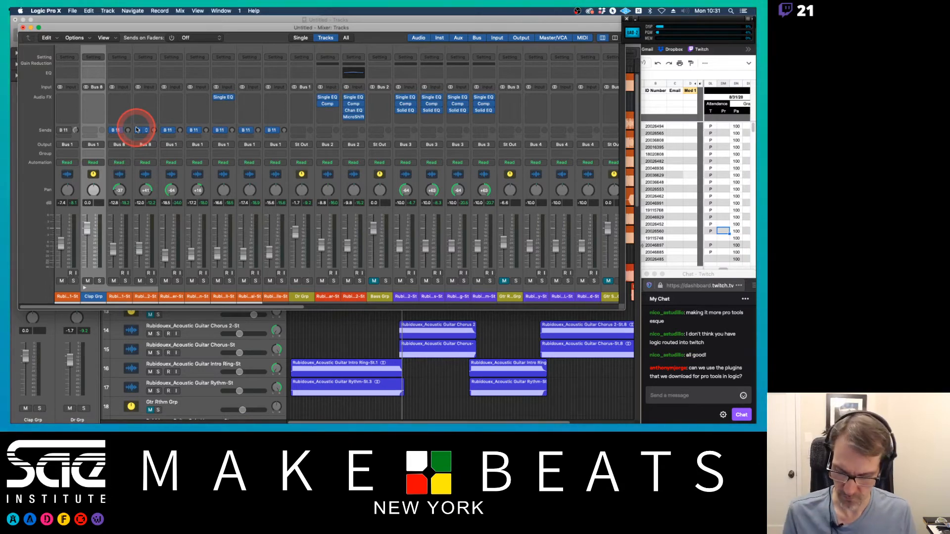
pyautogui.press('x')
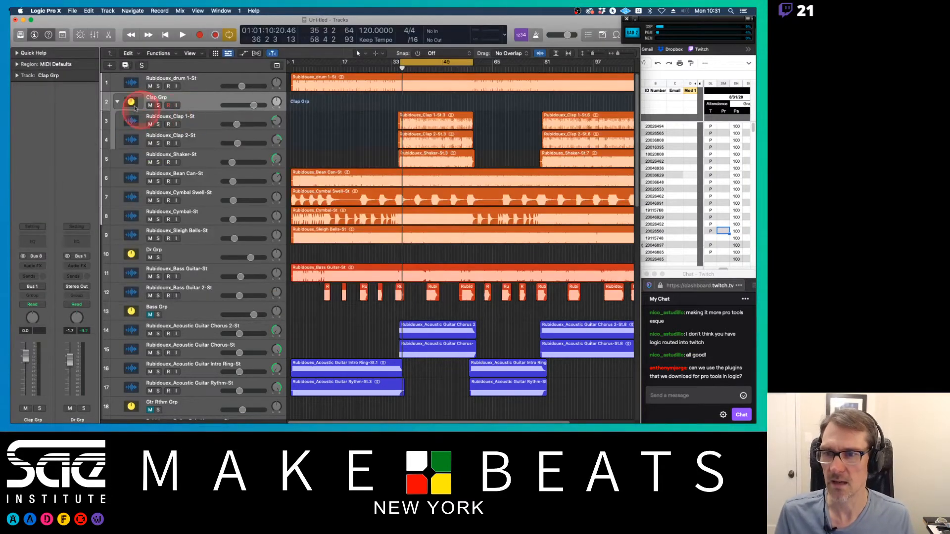
# Step: Collapse the Clap Grp track stack and select its main track
pyautogui.click(117, 102)
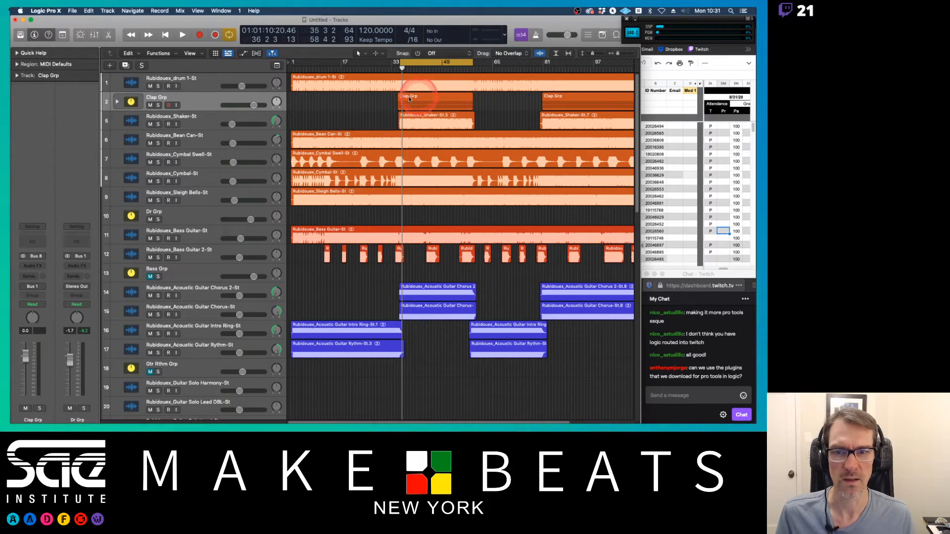
pyautogui.click(197, 98)
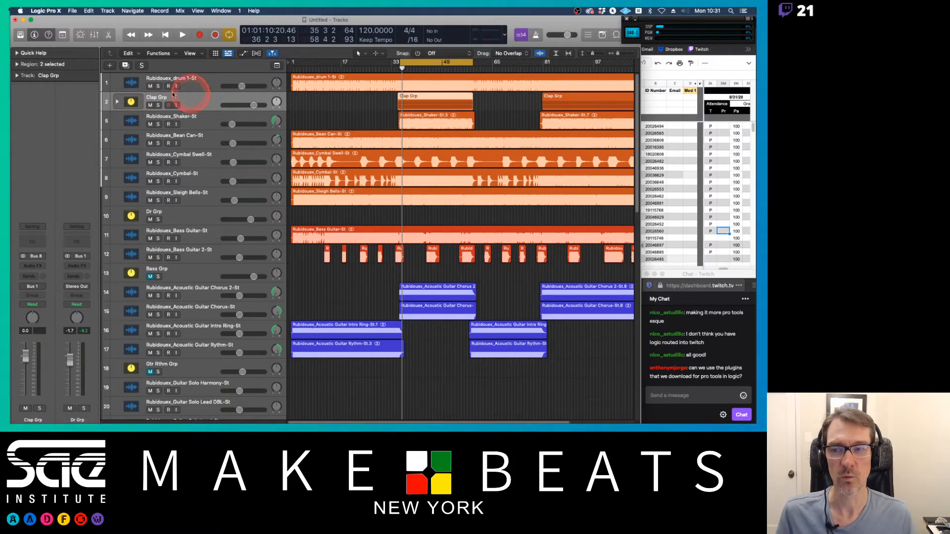
# Step: Expand the Clap Grp track stack and open the mixer
pyautogui.click(116, 102)
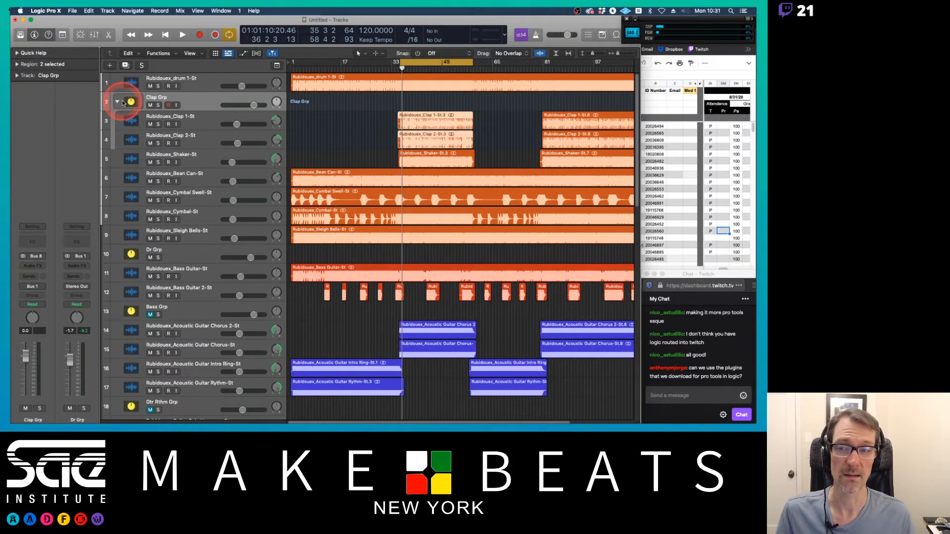
pyautogui.click(118, 103)
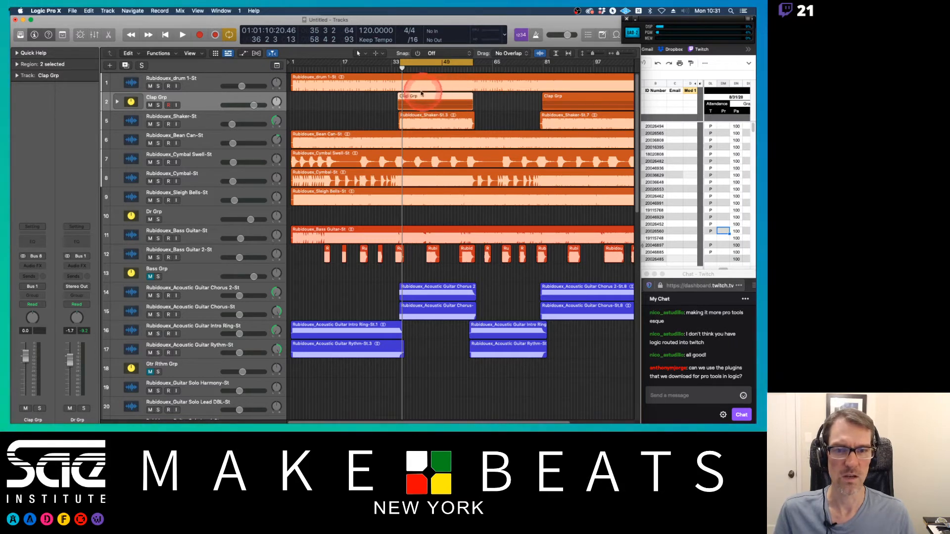
pyautogui.click(117, 103)
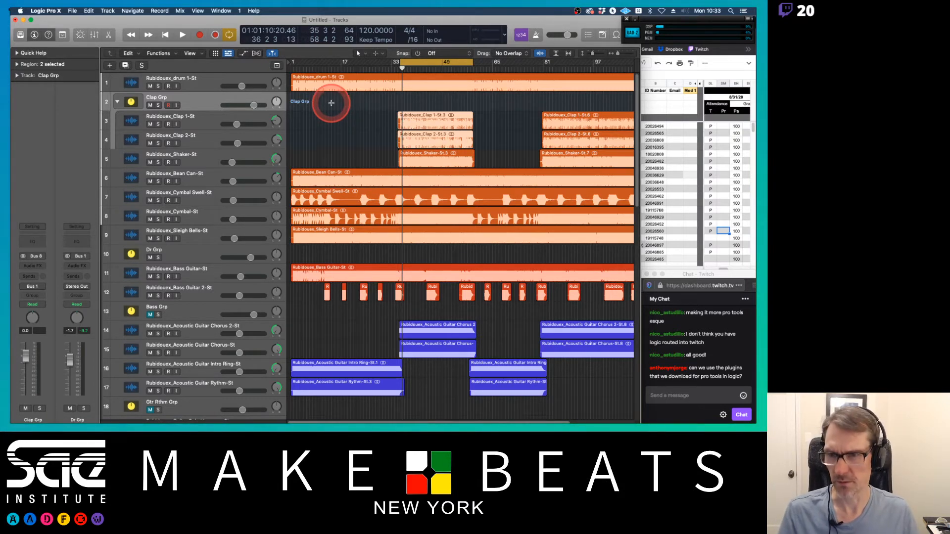
pyautogui.press('x')
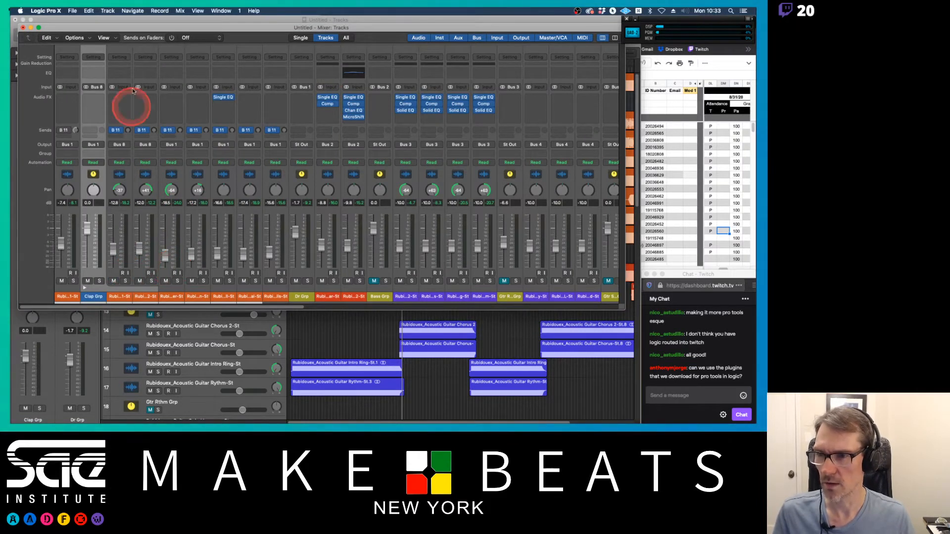
# Step: Remove the Bus 11 reverb sends from the two individual clap channels
pyautogui.click(117, 131)
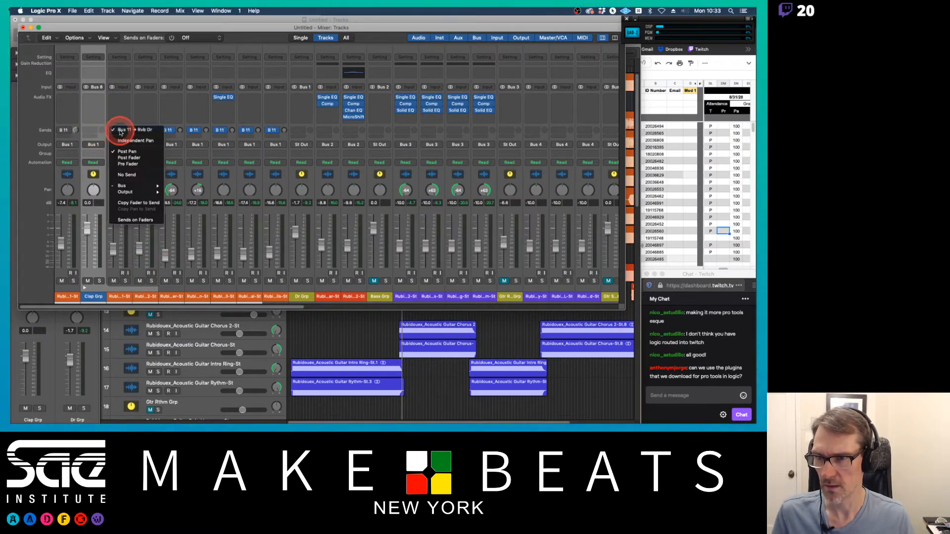
pyautogui.click(128, 96)
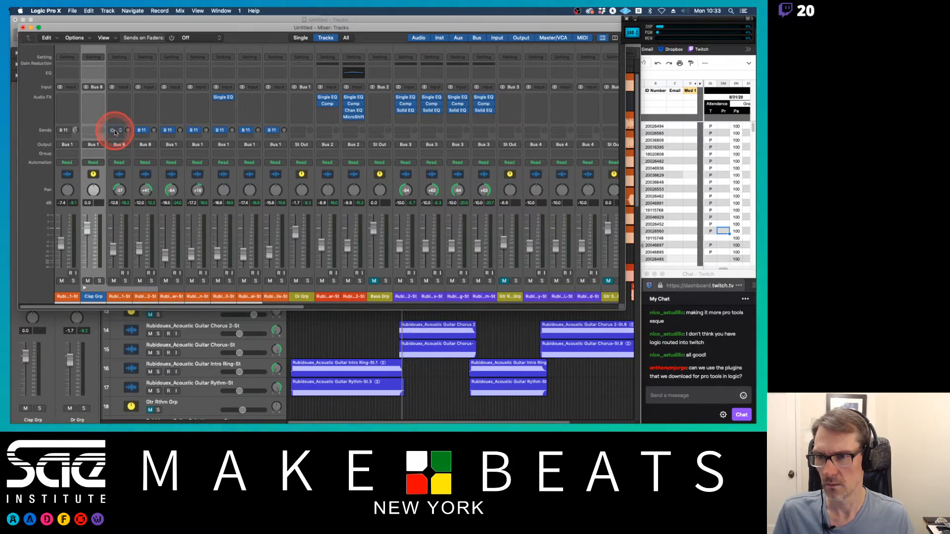
pyautogui.click(119, 132)
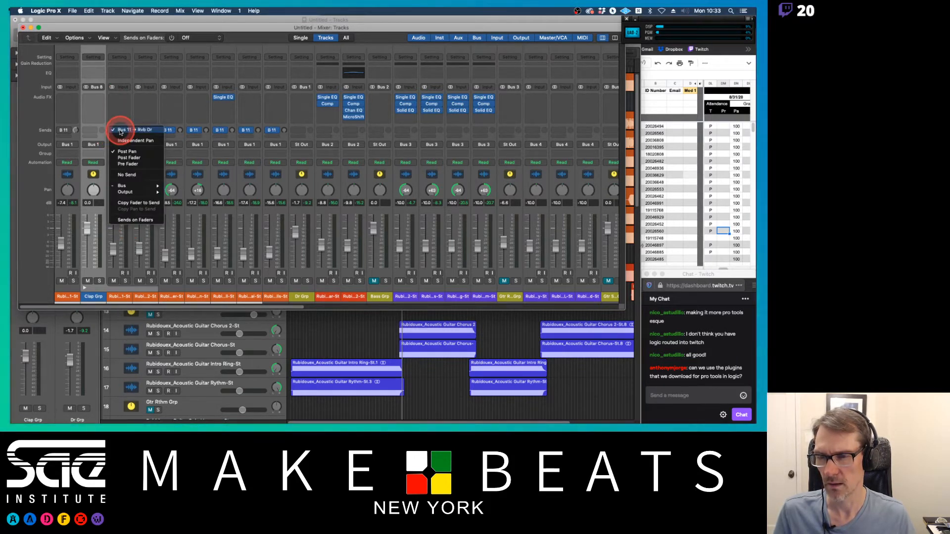
pyautogui.click(127, 174)
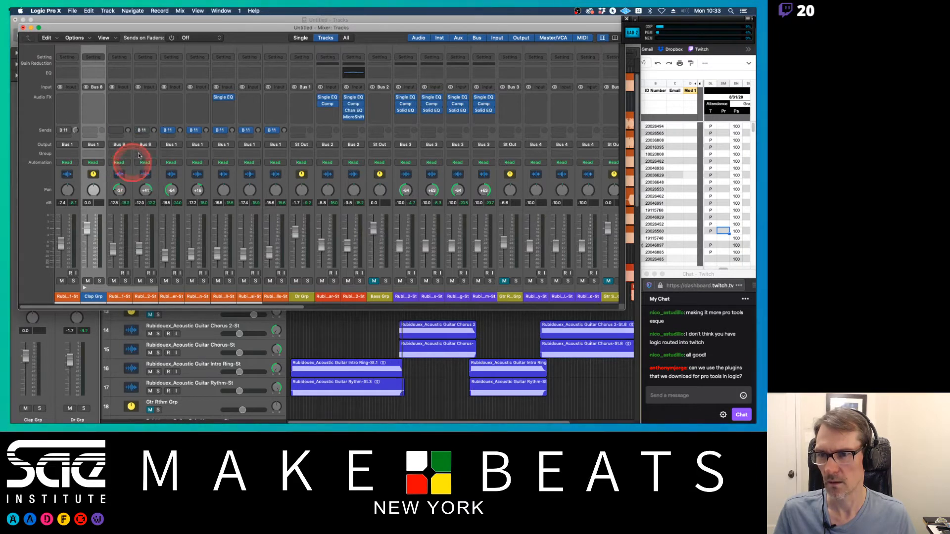
pyautogui.click(142, 131)
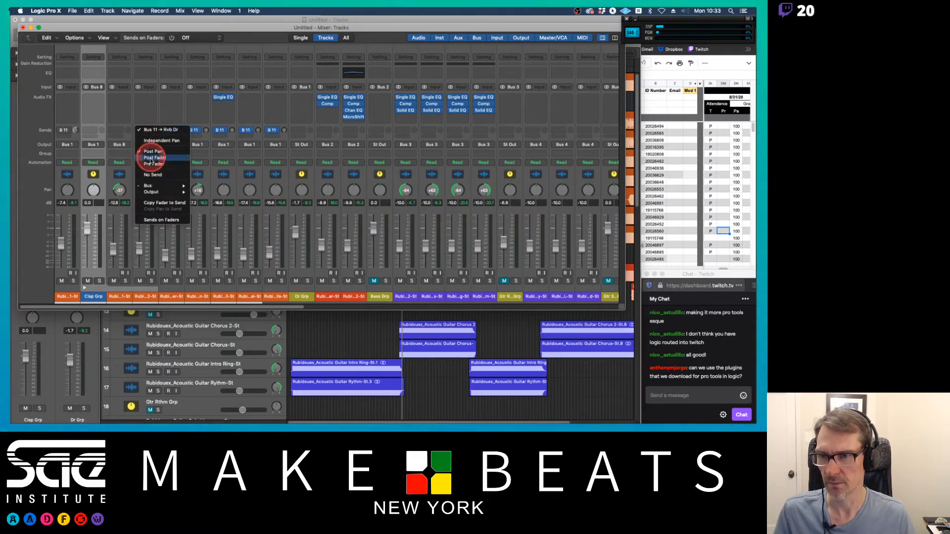
pyautogui.click(152, 175)
# Step: Add a send from the Clap Grp channel to Bus 11 → Rvb Dr
pyautogui.click(95, 131)
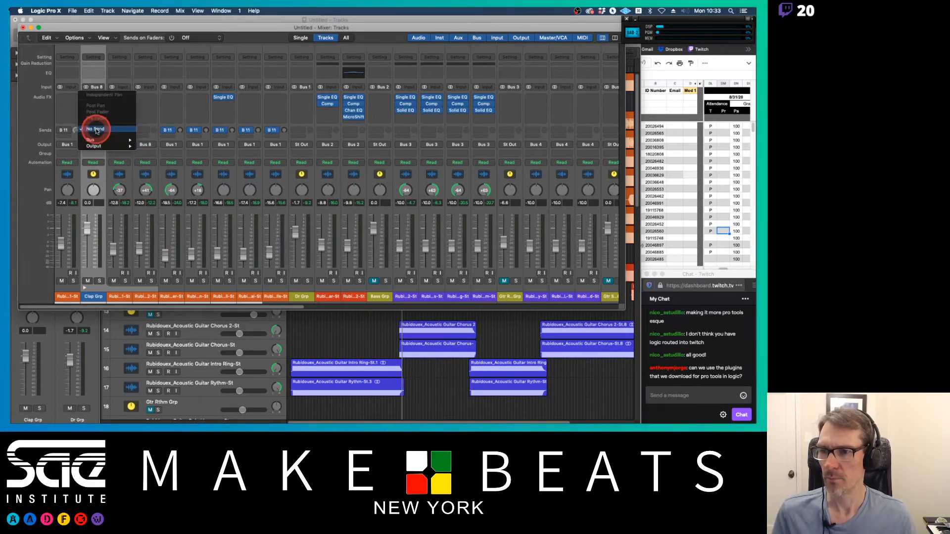
pyautogui.moveTo(97, 140)
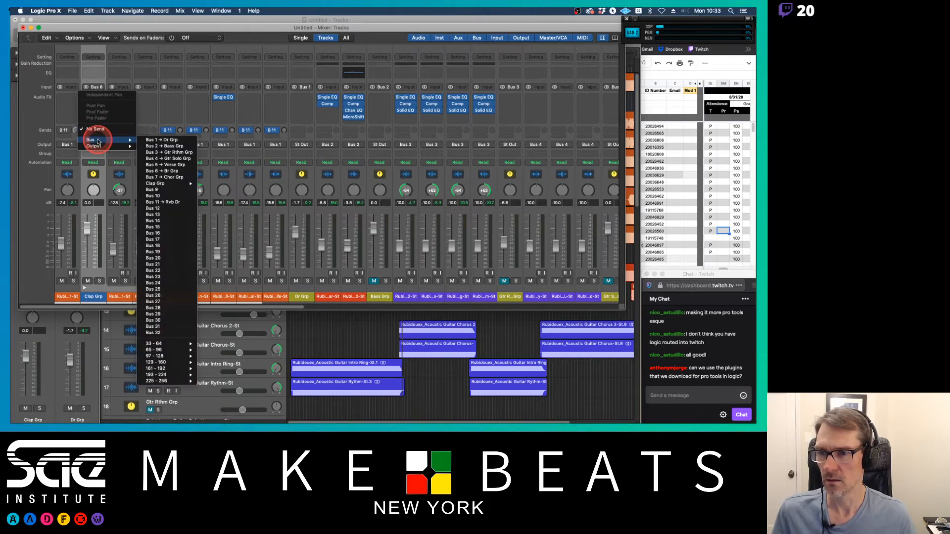
pyautogui.click(169, 202)
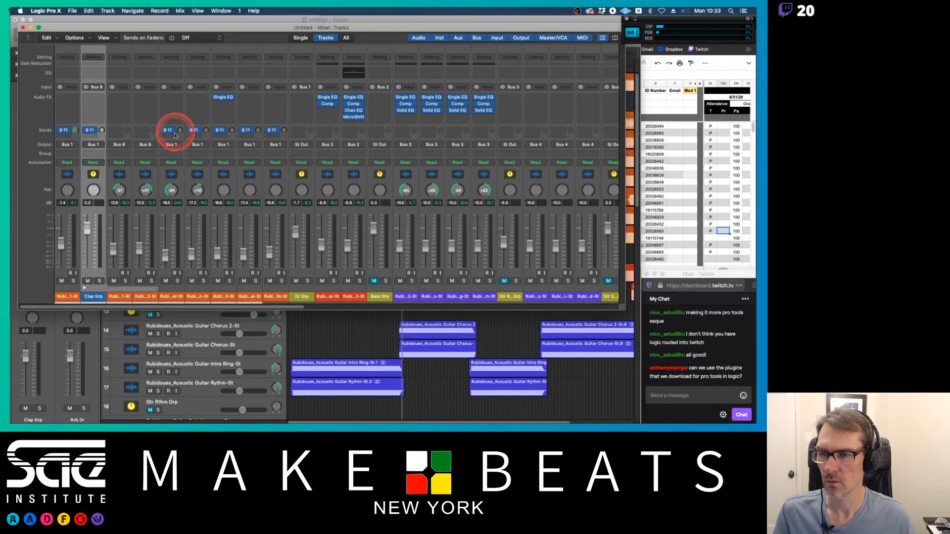
# Step: During playback, adjust the Rvb Dr send levels on Clap Grp and several percussion channels, and nudge the Clap Grp fader to about -0.9 dB
pyautogui.press('space')
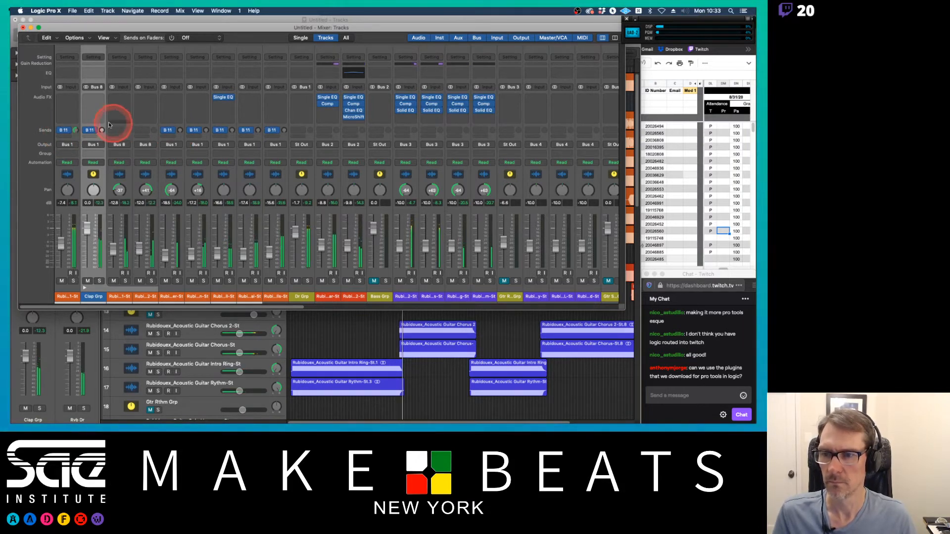
pyautogui.moveTo(102, 131); pyautogui.dragTo(108, 79)
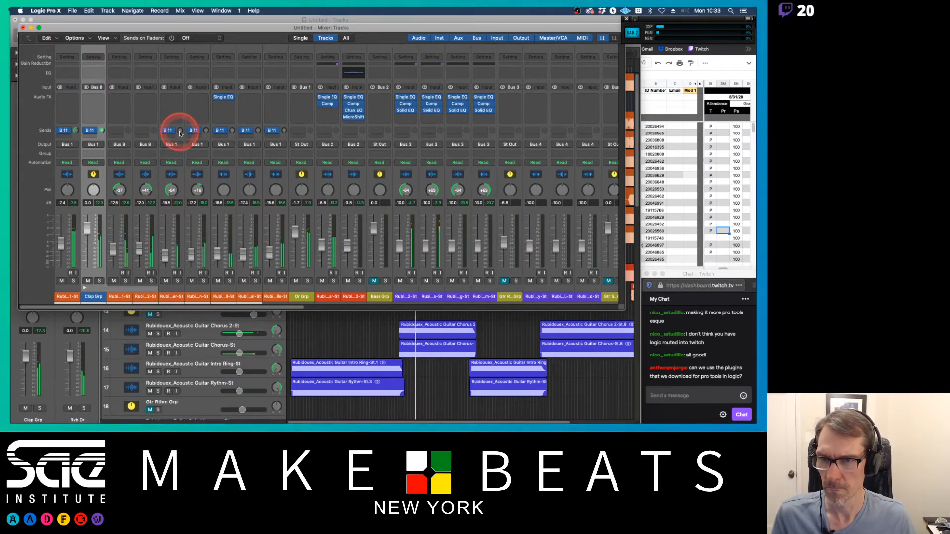
pyautogui.moveTo(180, 134); pyautogui.dragTo(178, 85)
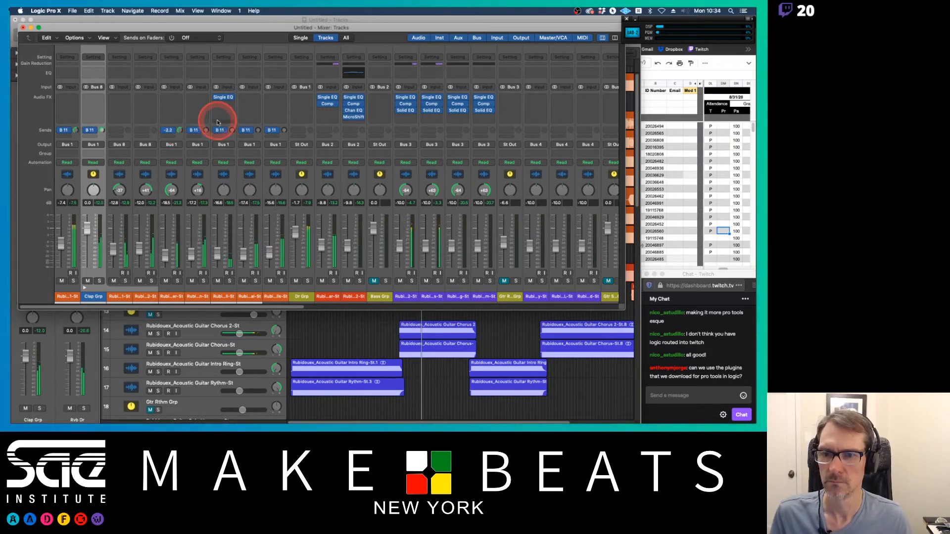
pyautogui.moveTo(206, 130); pyautogui.dragTo(213, 81)
pyautogui.moveTo(221, 130); pyautogui.dragTo(241, 75)
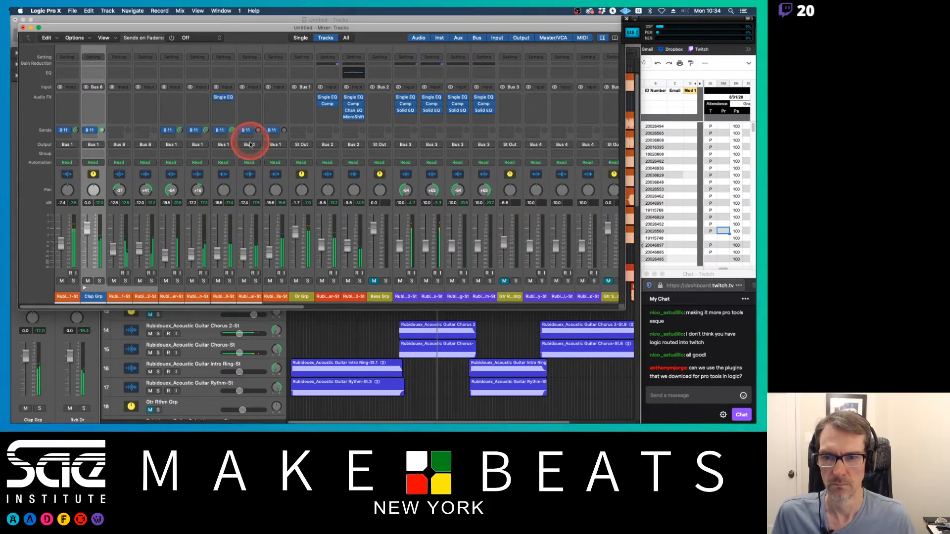
pyautogui.moveTo(254, 131); pyautogui.dragTo(267, 77)
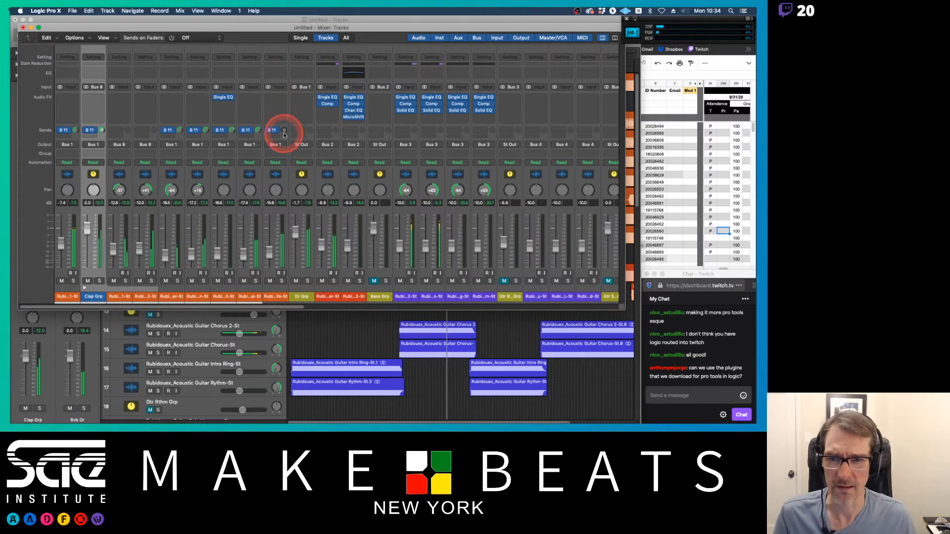
pyautogui.moveTo(284, 134); pyautogui.dragTo(283, 87)
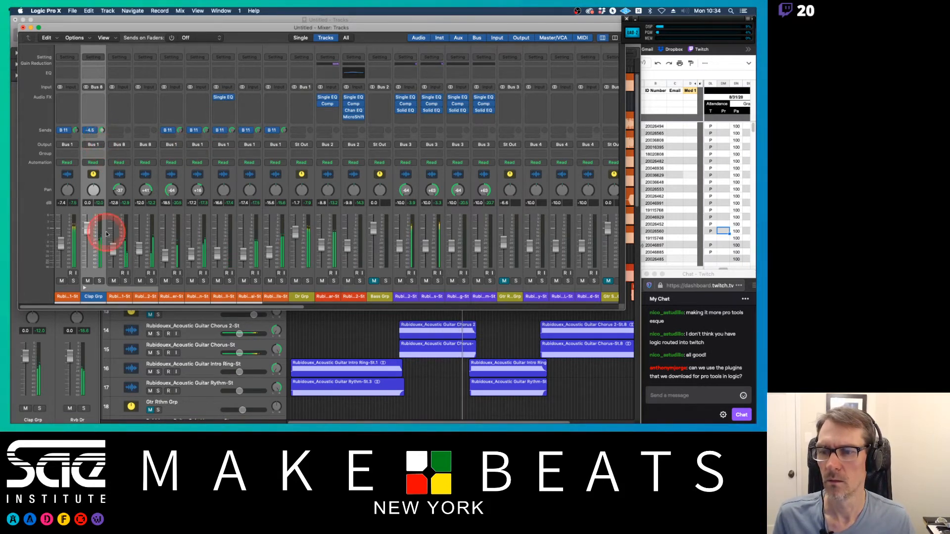
pyautogui.moveTo(85, 232); pyautogui.dragTo(87, 236)
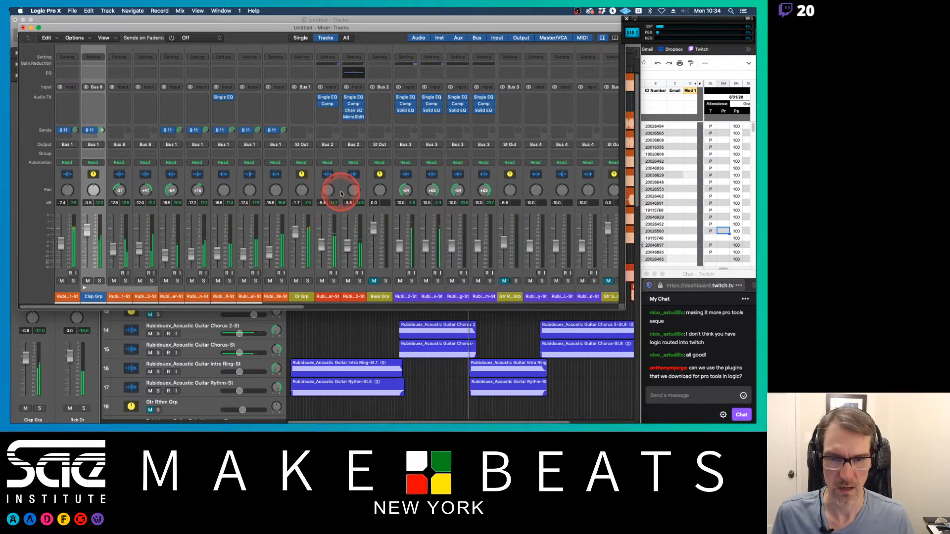
# Step: Unmute Bass Grp and add a Bus 11 → Rvb Dr send on the Bass Guitar 2 channel, setting its level
pyautogui.click(374, 281)
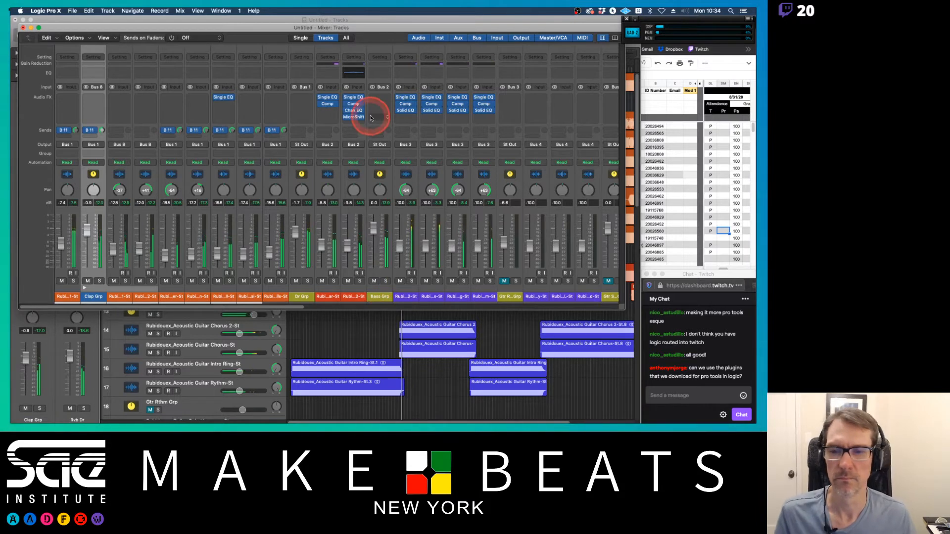
pyautogui.click(356, 131)
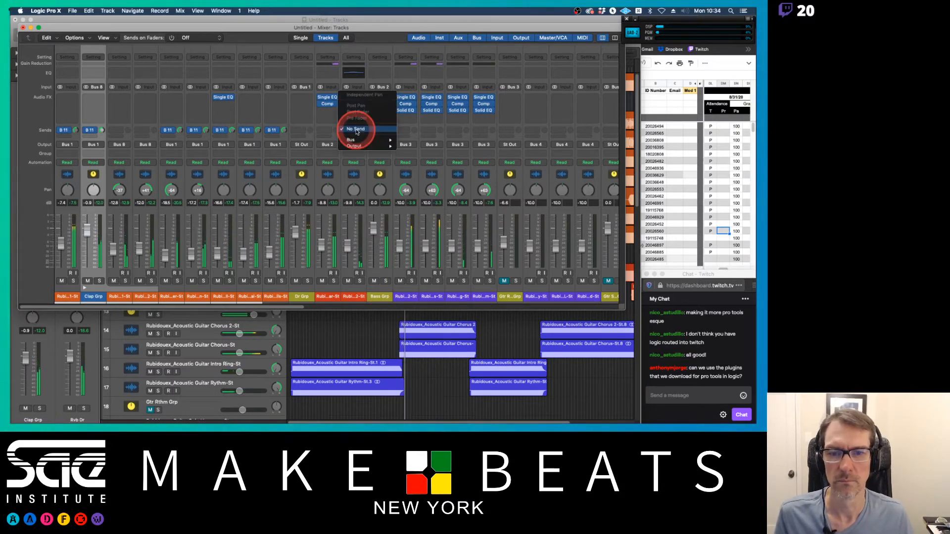
pyautogui.moveTo(359, 140)
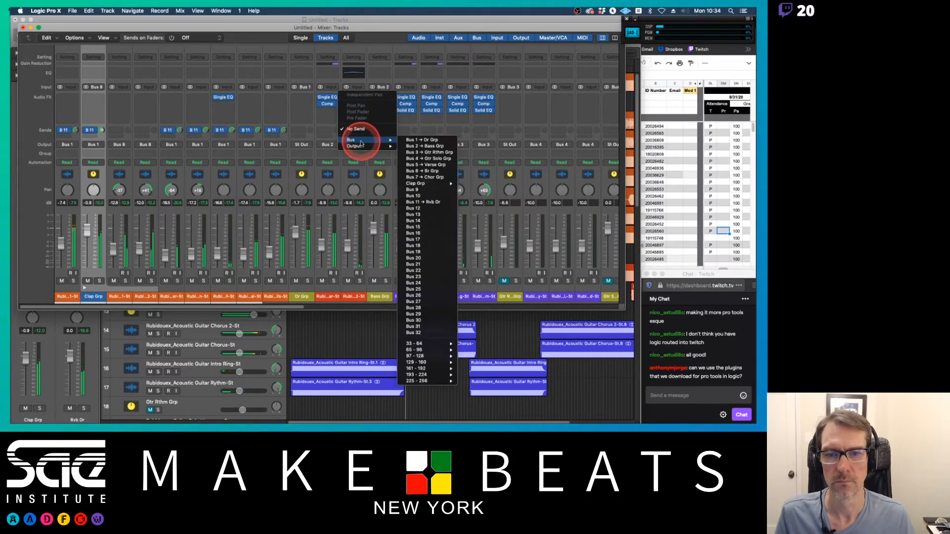
pyautogui.click(424, 202)
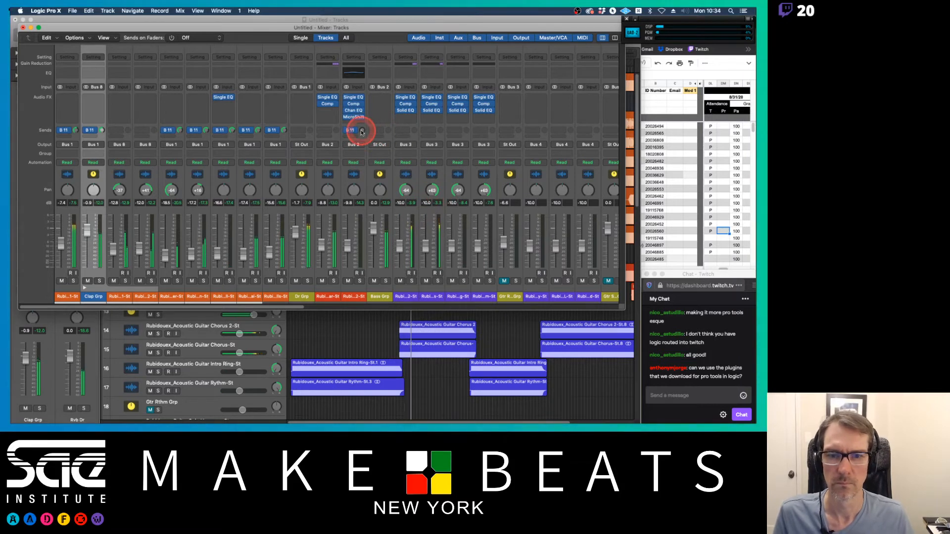
pyautogui.moveTo(361, 131); pyautogui.dragTo(368, 85)
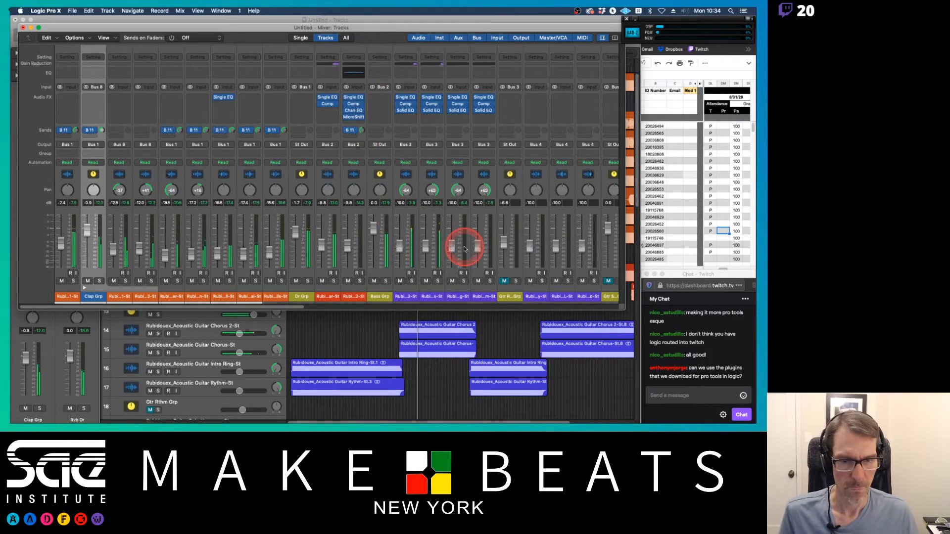
# Step: Unmute Gtr Rthm Grp and give it a Bus 11 → Rvb Dr send, lowering the send level slightly
pyautogui.click(504, 281)
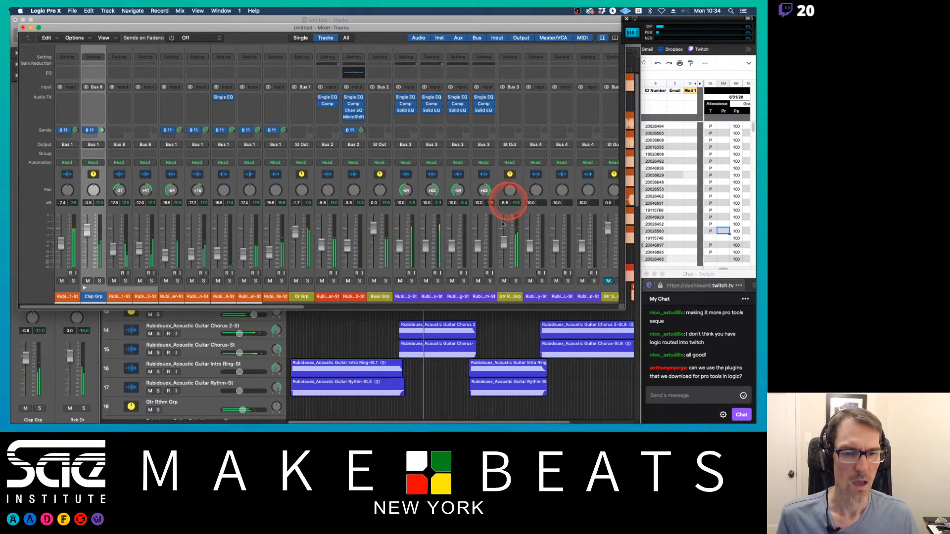
pyautogui.click(510, 131)
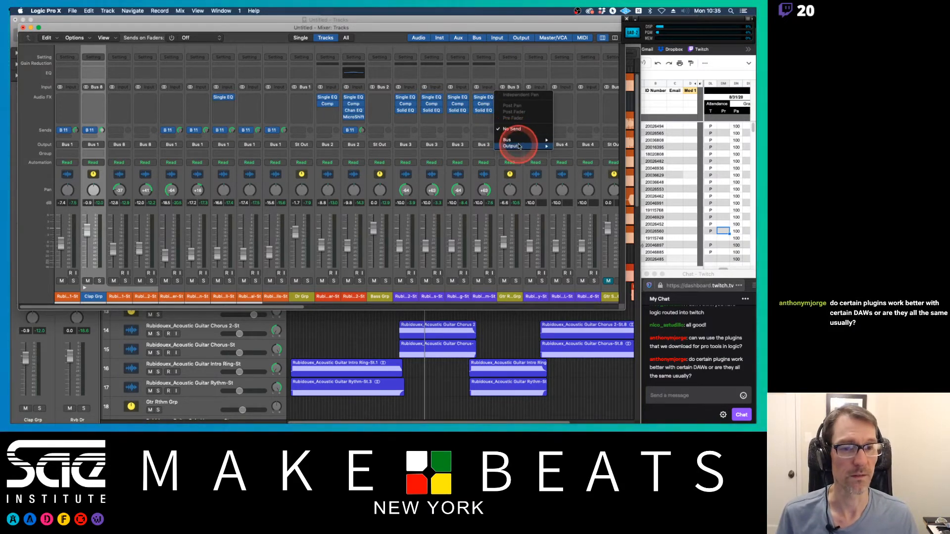
pyautogui.moveTo(555, 142)
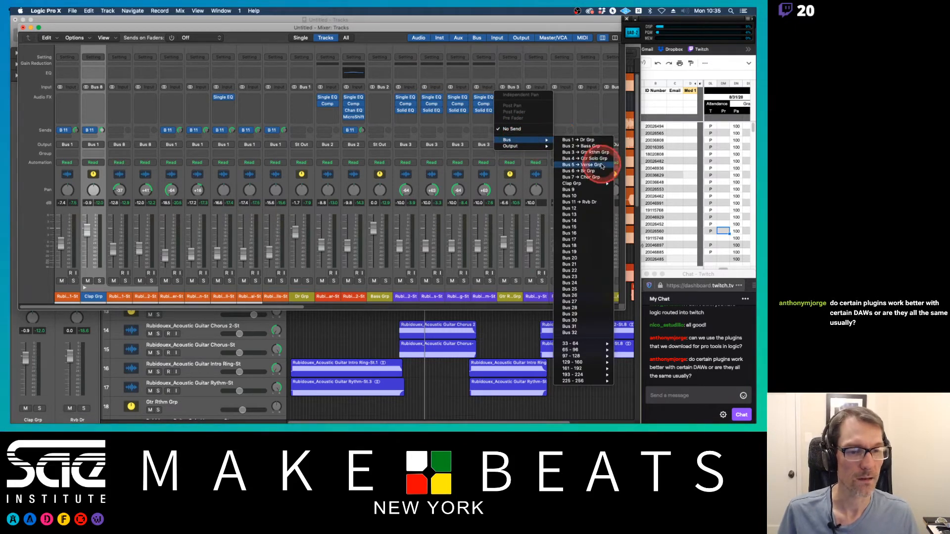
pyautogui.click(586, 203)
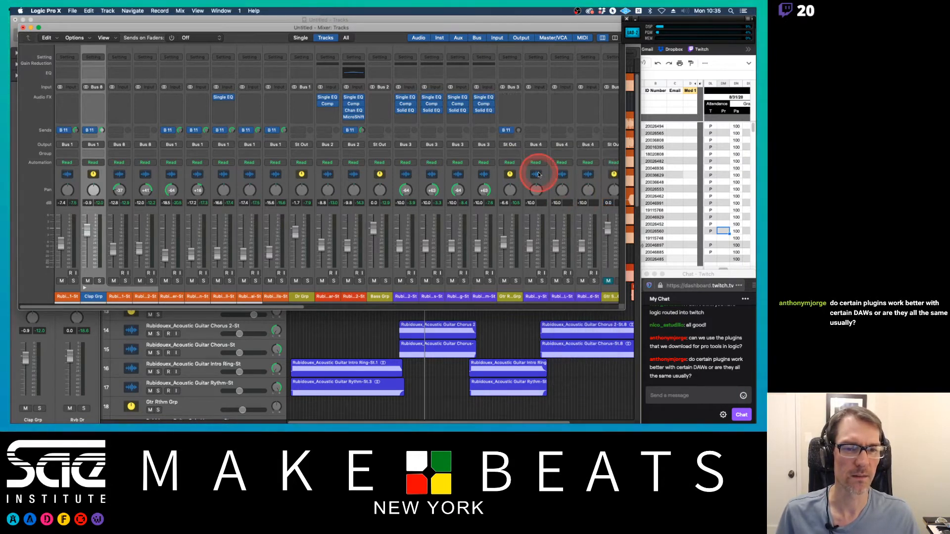
pyautogui.moveTo(519, 131)
pyautogui.mouseDown()
pyautogui.moveTo(510, 80)
pyautogui.moveTo(509, 137)
pyautogui.moveTo(519, 138)
pyautogui.mouseUp()
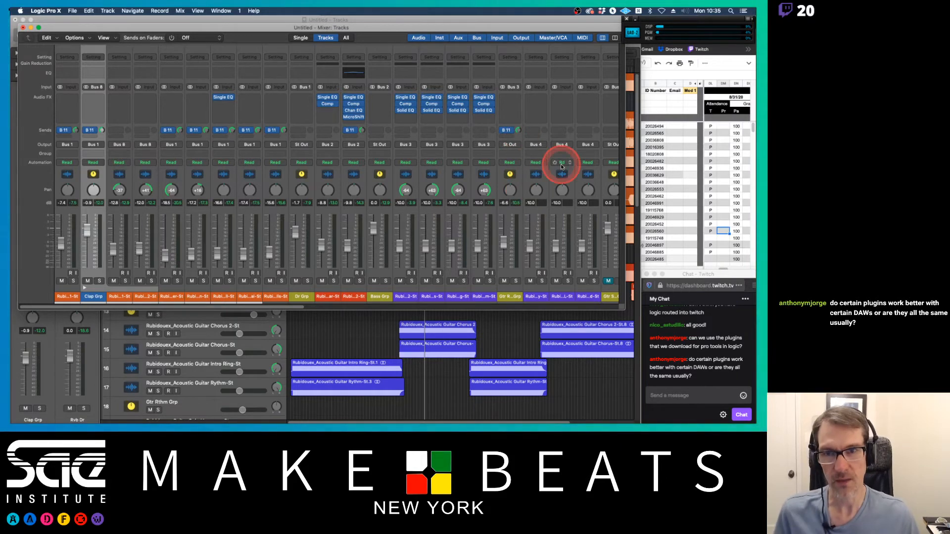
# Step: Open Save As, name the project Rubidouex Logic and choose the Tony G - Rubidouex folder as the location
pyautogui.press('super+s')
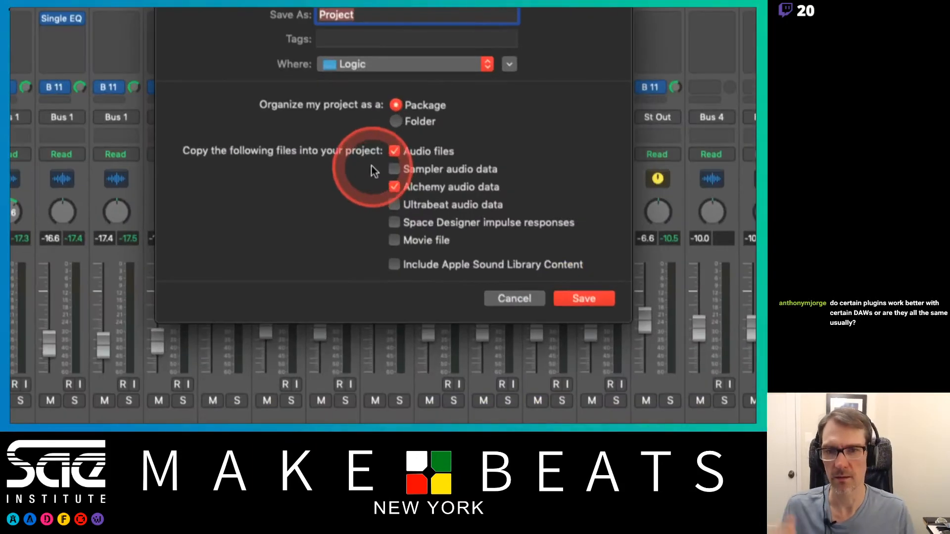
pyautogui.click(486, 64)
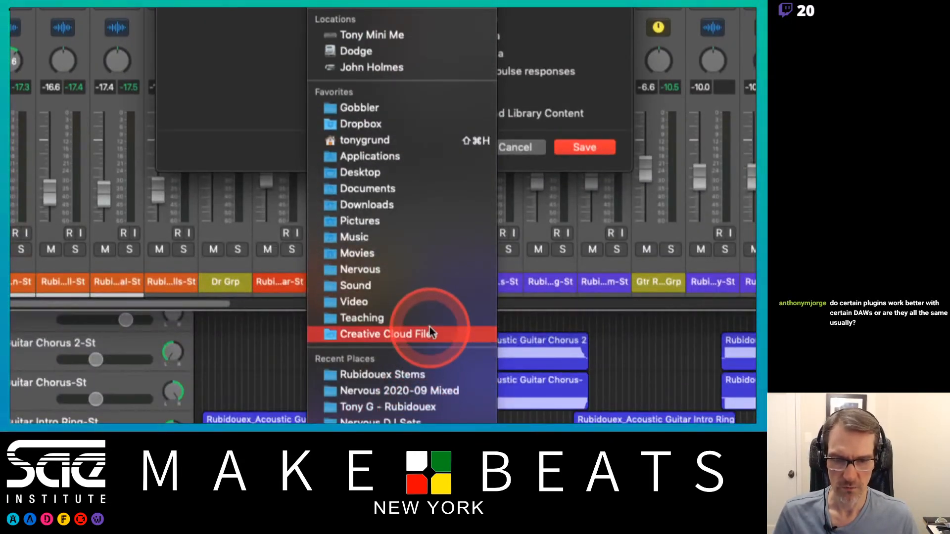
pyautogui.click(432, 376)
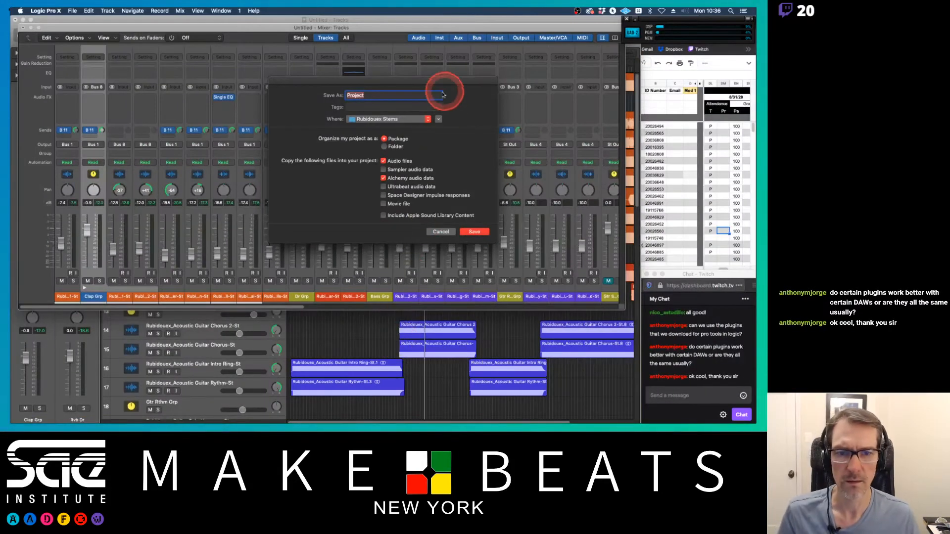
pyautogui.click(438, 119)
pyautogui.click(427, 123)
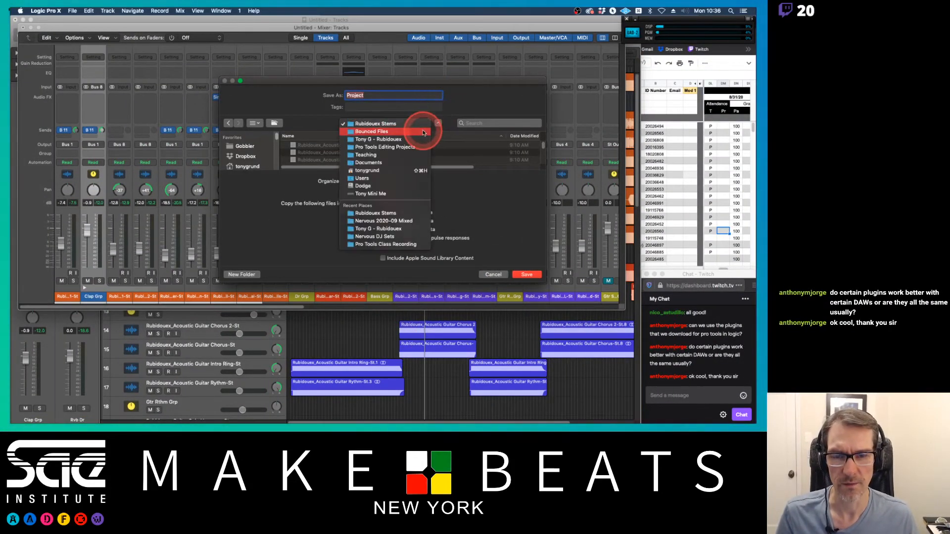
pyautogui.click(416, 139)
pyautogui.click(361, 96)
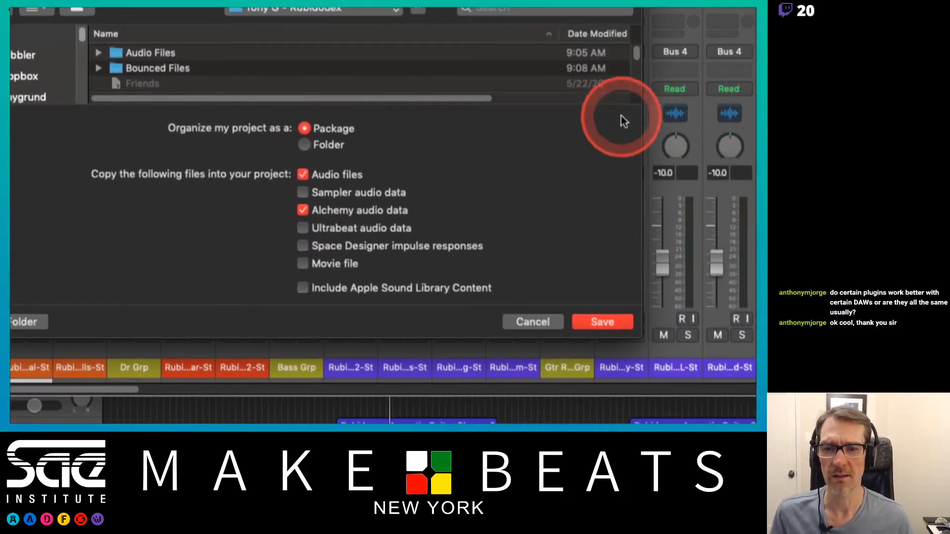
# Step: Organize the project as a Folder, stop copying audio files into it, and save
pyautogui.click(306, 146)
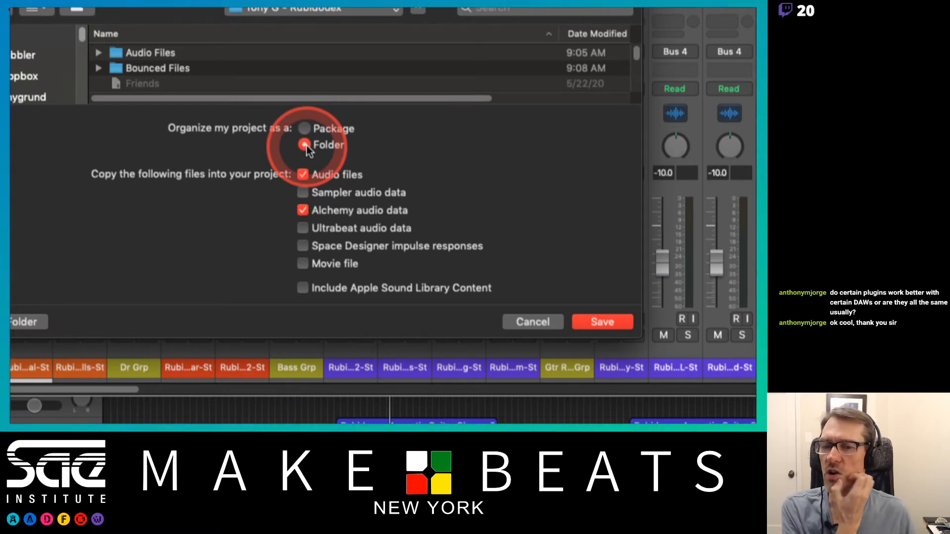
pyautogui.click(303, 174)
pyautogui.click(312, 204)
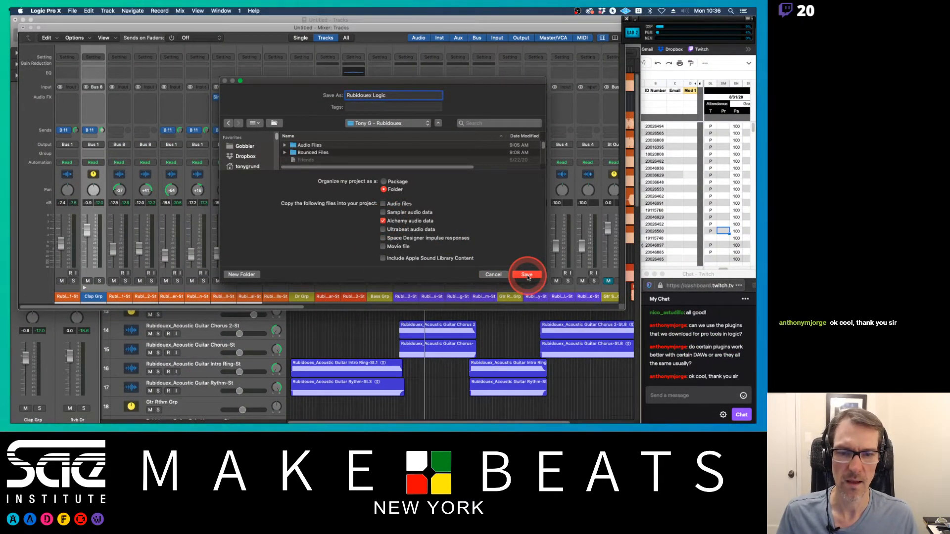
pyautogui.click(526, 276)
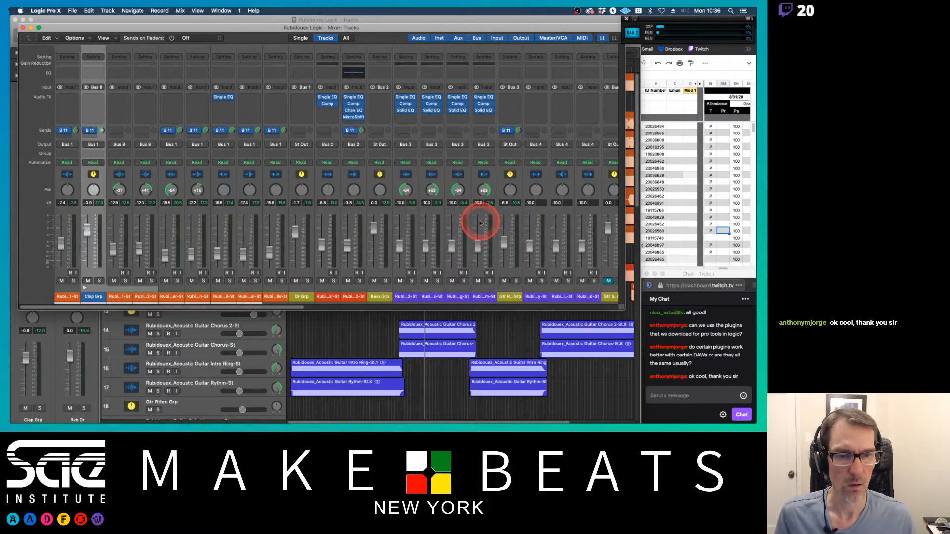
# Step: During playback, adjust the Bus 11 reverb send level on the Gtr Rthm Grp channel
pyautogui.hscroll(5, 477, 218)
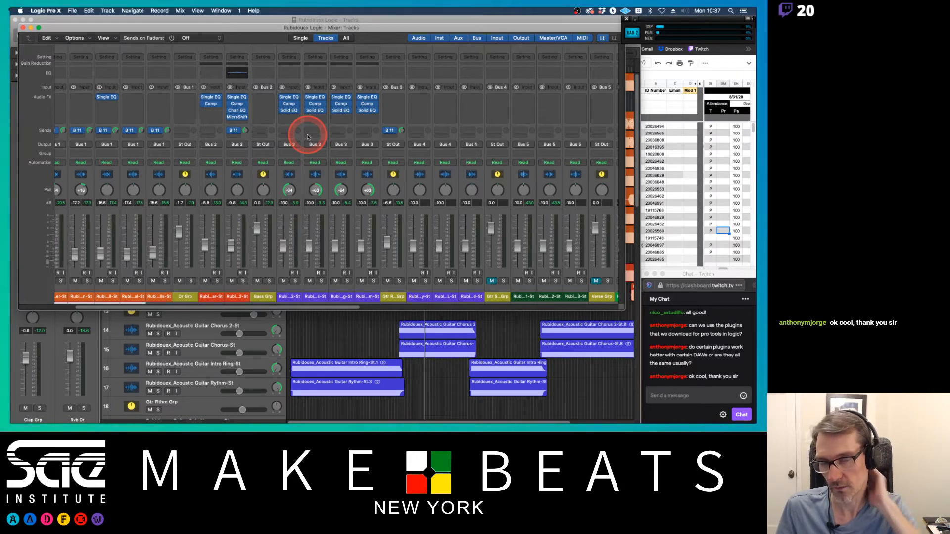
pyautogui.press('space')
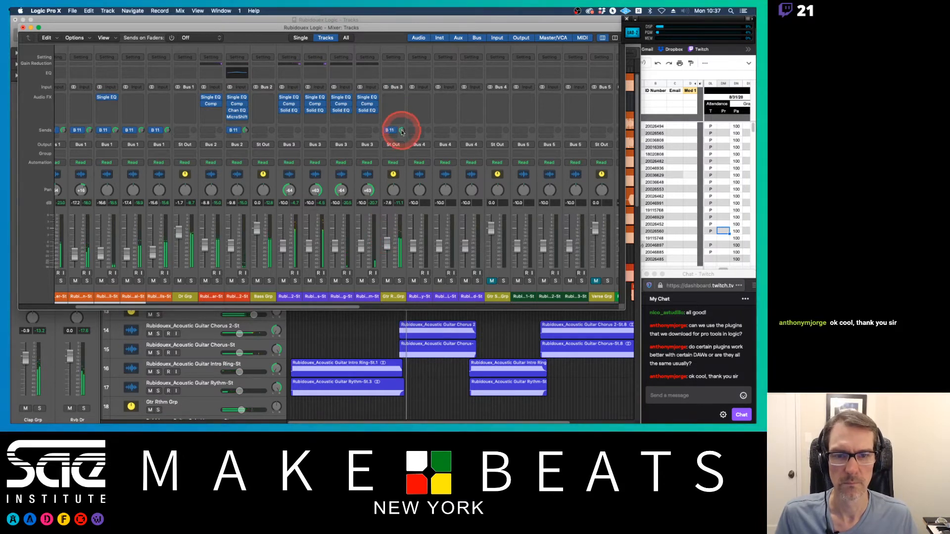
pyautogui.moveTo(401, 130); pyautogui.dragTo(402, 98)
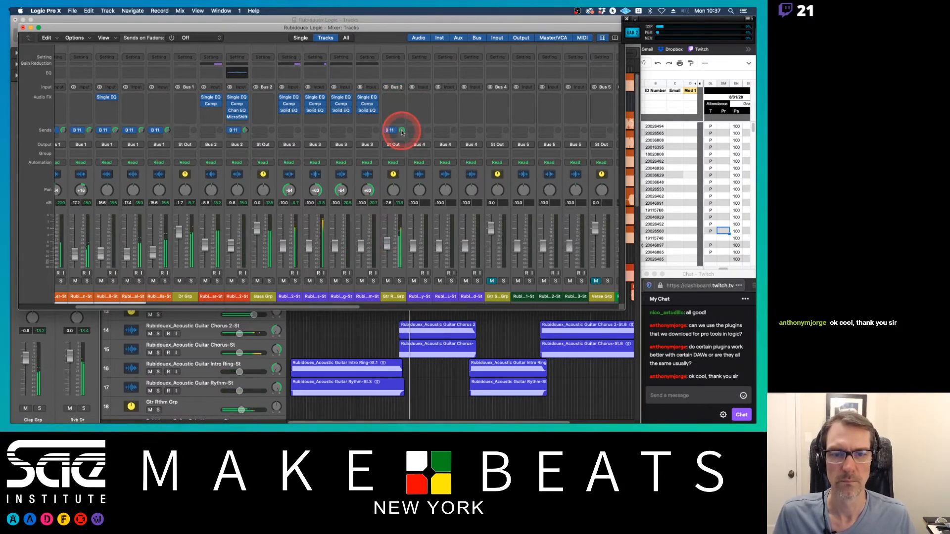
pyautogui.moveTo(402, 132); pyautogui.dragTo(402, 151)
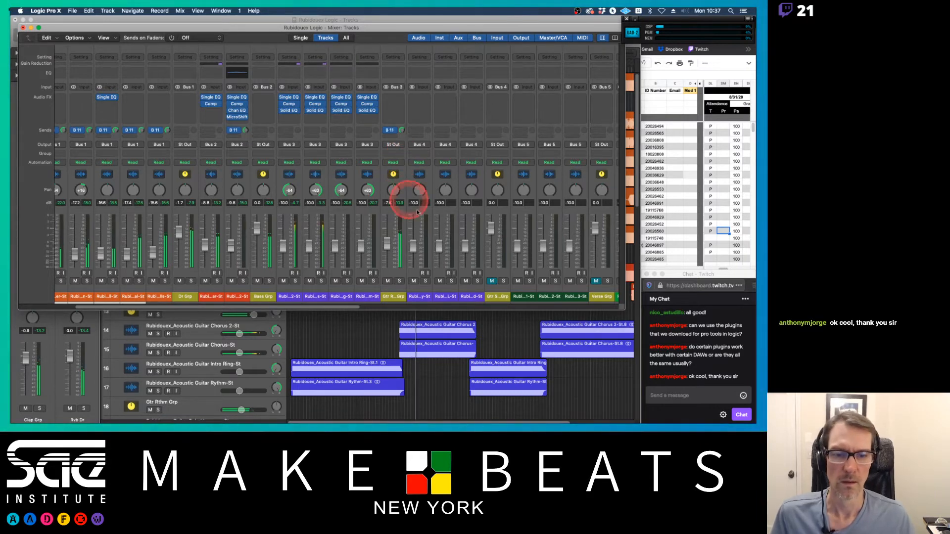
# Step: Open the Space Designer reverb on the Rvb Dr aux and set its Wet level to -7.0 dB
pyautogui.hscroll(10, 435, 223)
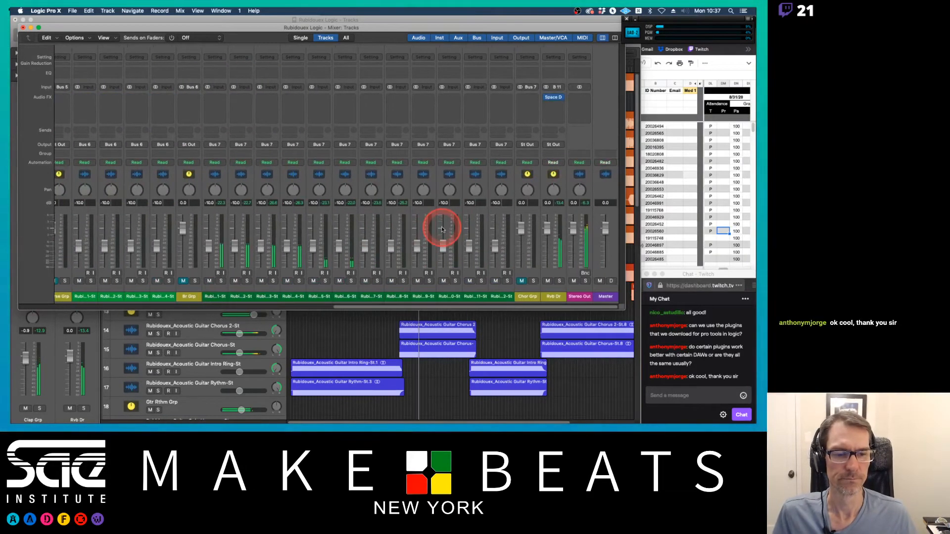
pyautogui.click(555, 97)
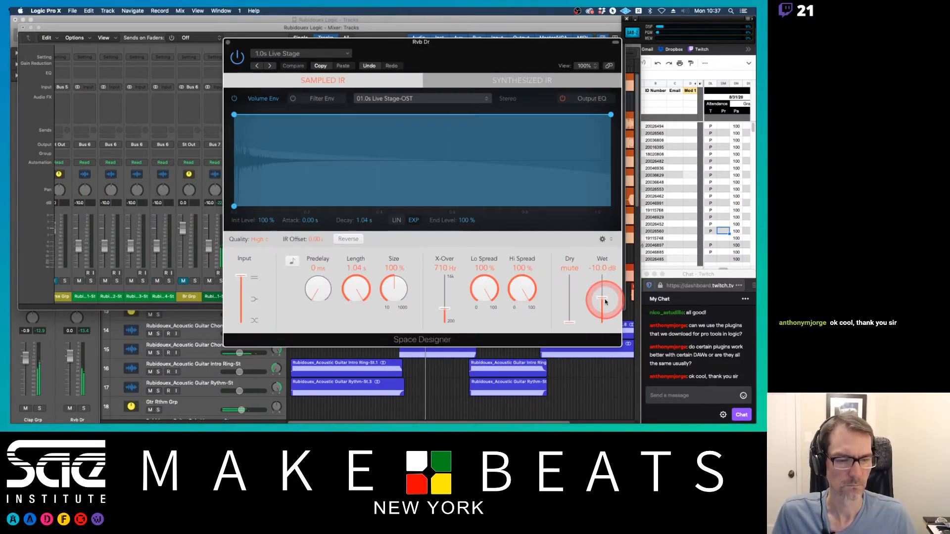
pyautogui.moveTo(603, 299); pyautogui.dragTo(603, 297)
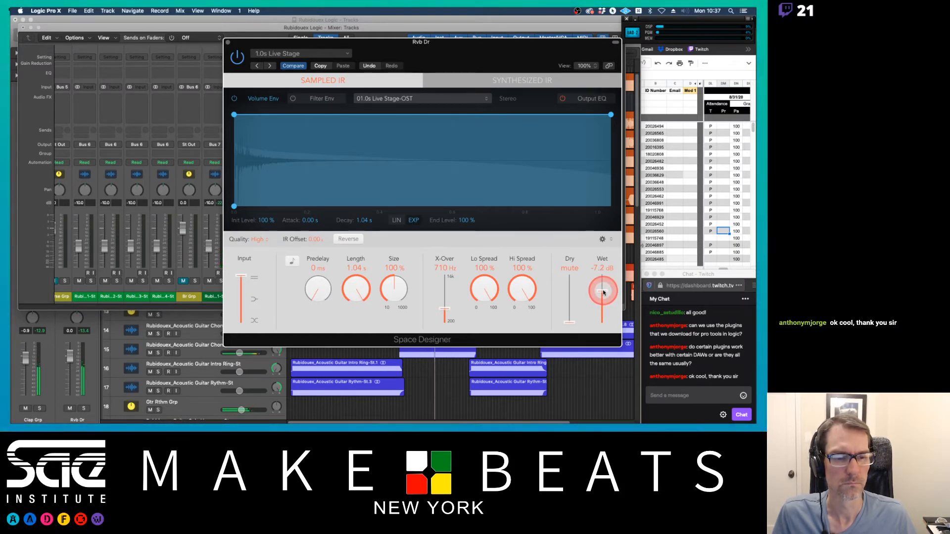
pyautogui.click(227, 42)
# Step: Unmute the Verse Grp track stack in the mixer
pyautogui.hscroll(-15, 354, 166)
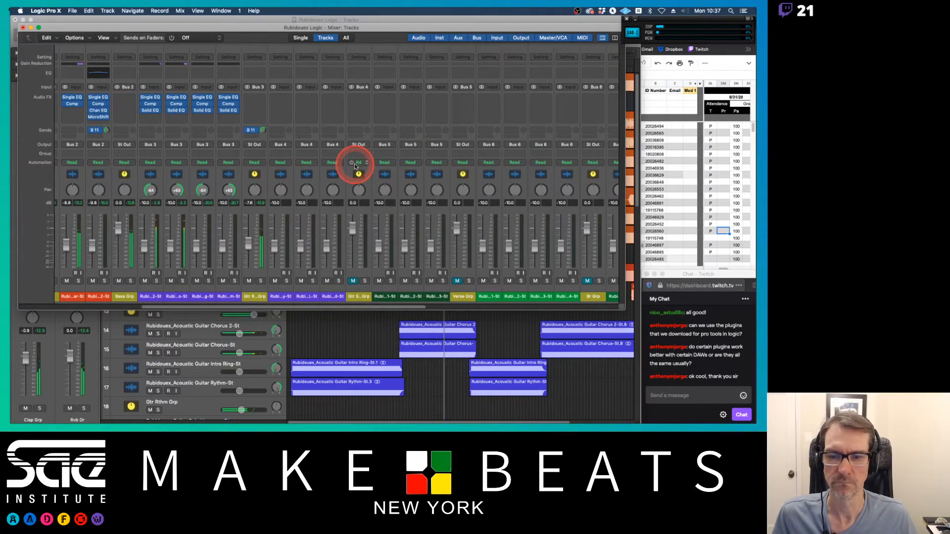
pyautogui.hscroll(5, 354, 166)
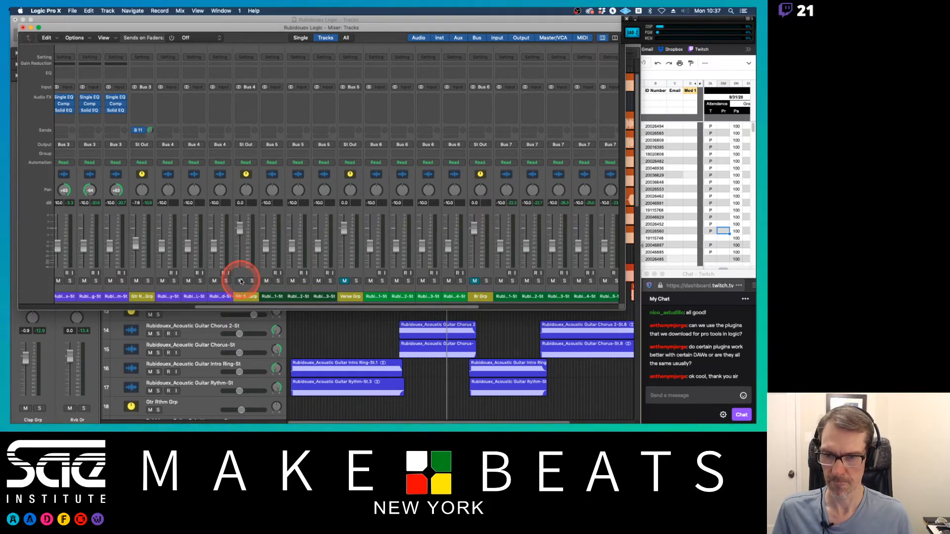
pyautogui.hscroll(3, 241, 281)
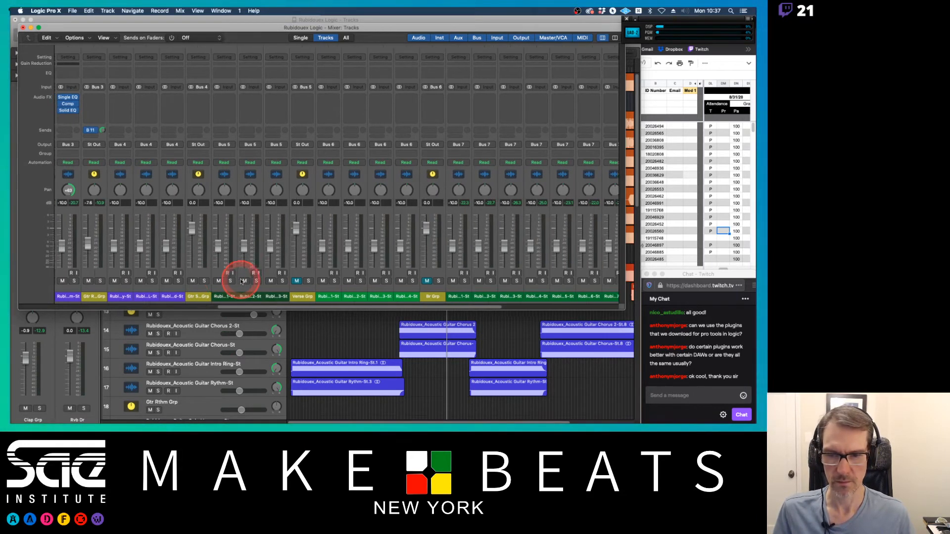
pyautogui.click(259, 281)
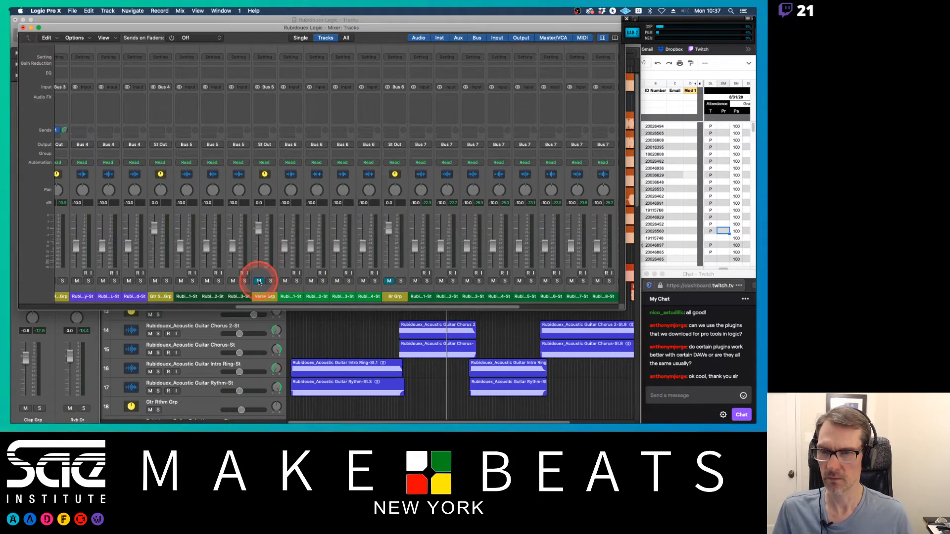
pyautogui.click(183, 110)
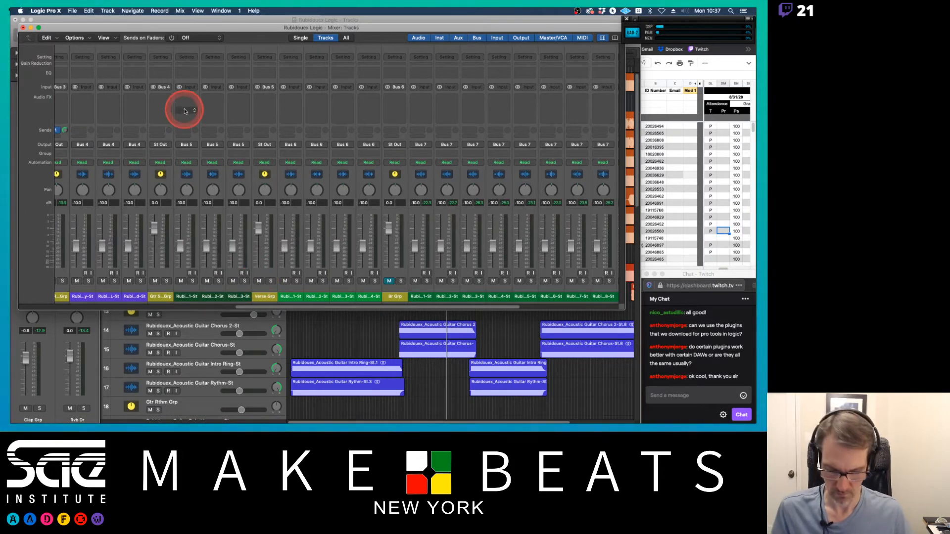
pyautogui.press('super+2')
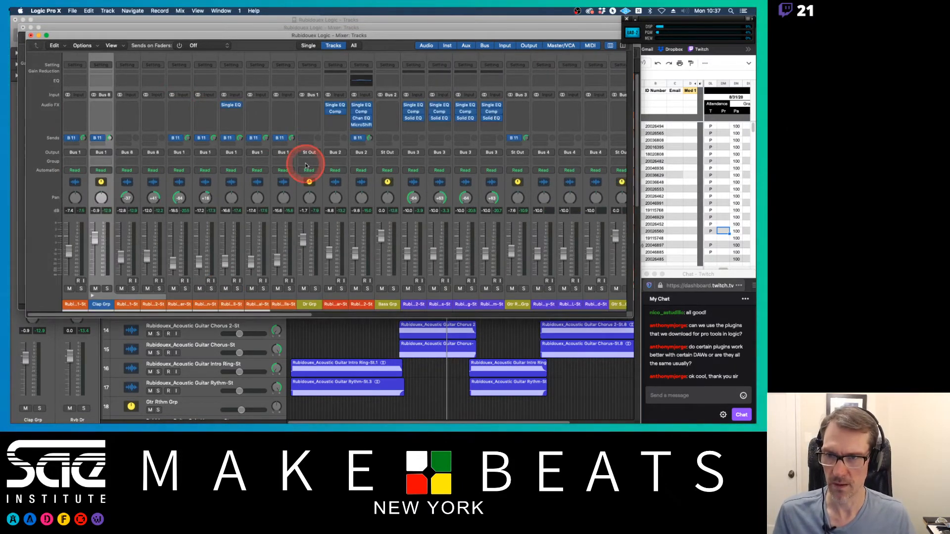
pyautogui.press('super+w')
pyautogui.press('super+w')
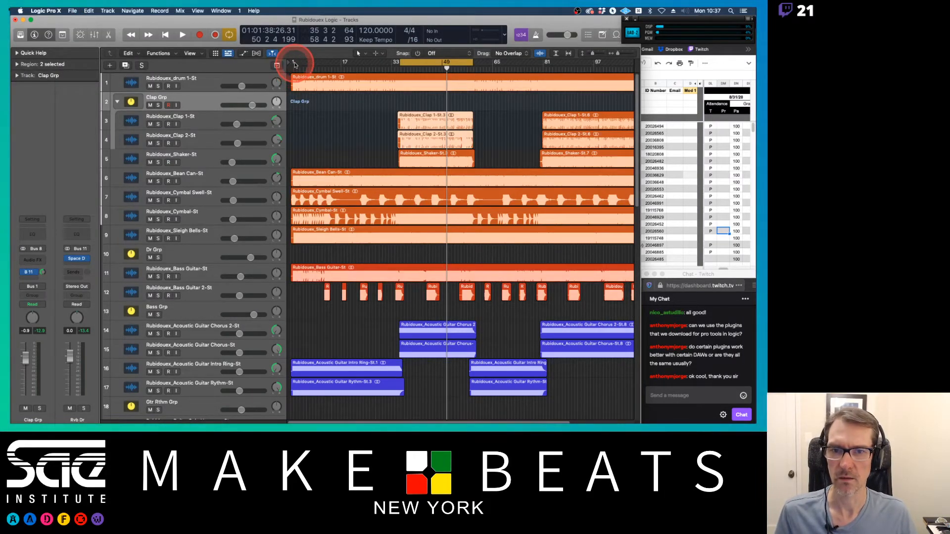
# Step: Return the playhead to the start of the project and play it back
pyautogui.click(409, 62)
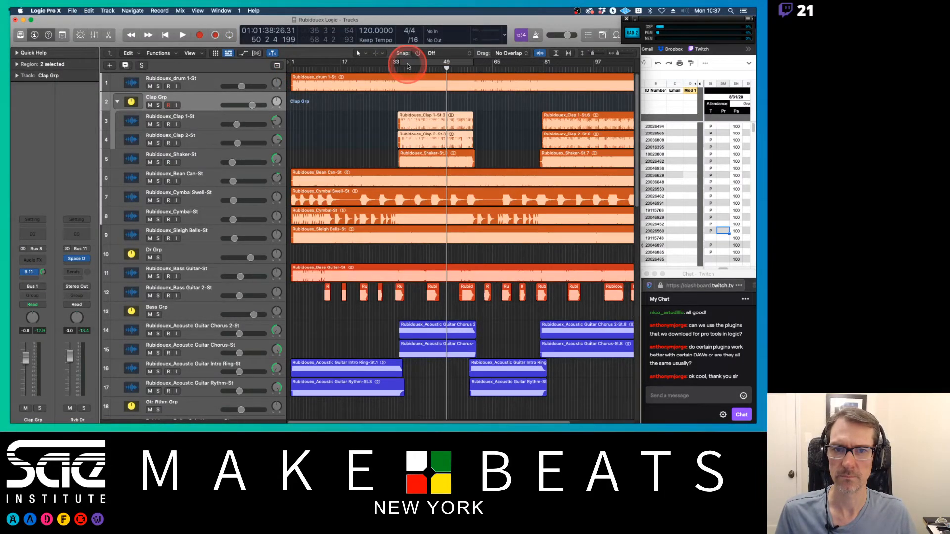
pyautogui.click(293, 65)
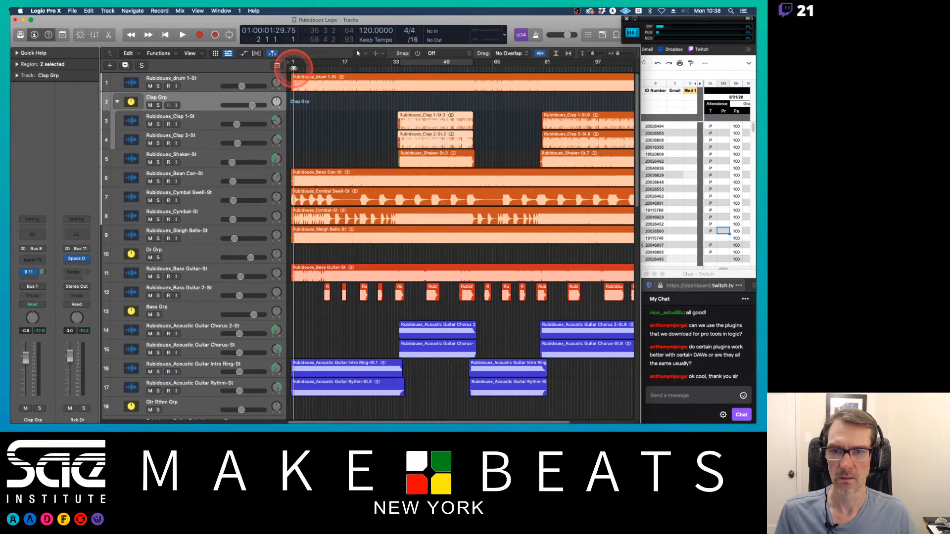
pyautogui.press('space')
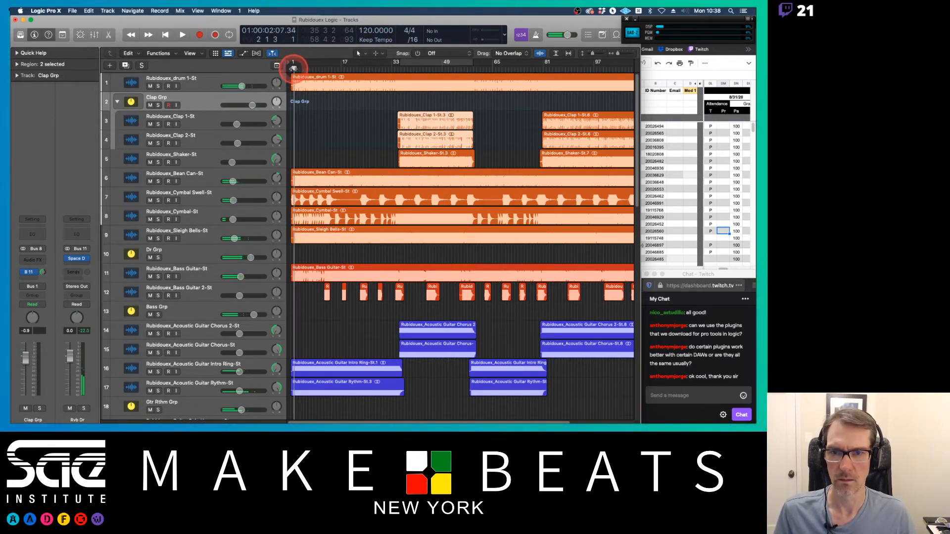
pyautogui.press('space')
# Step: Add a Single EQ plugin to the three Verse Vox channels by copying it from another channel
pyautogui.scroll(-8, 359, 141)
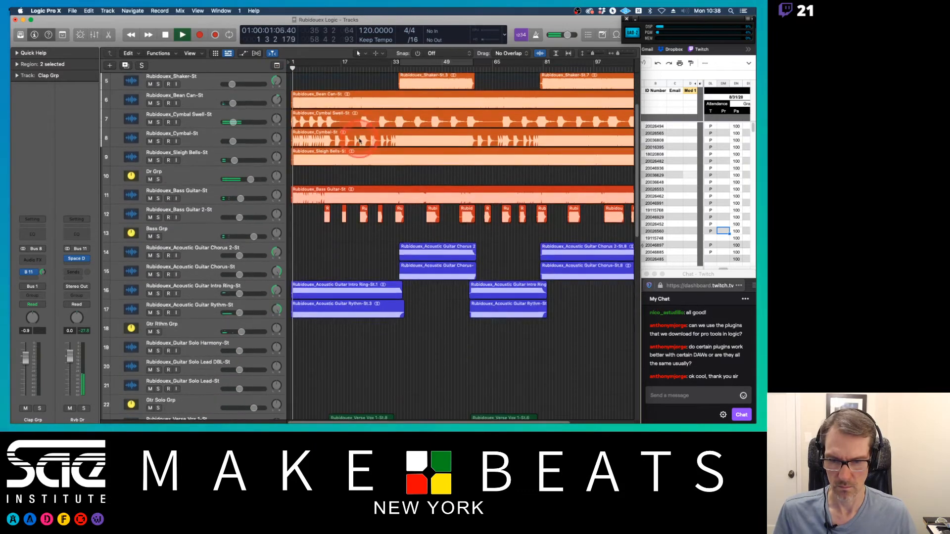
pyautogui.scroll(-9, 359, 141)
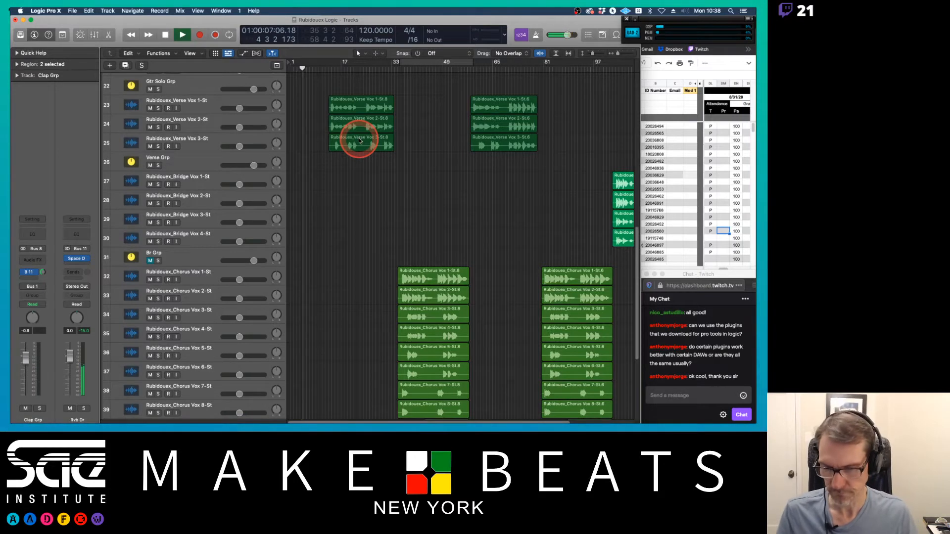
pyautogui.press('x')
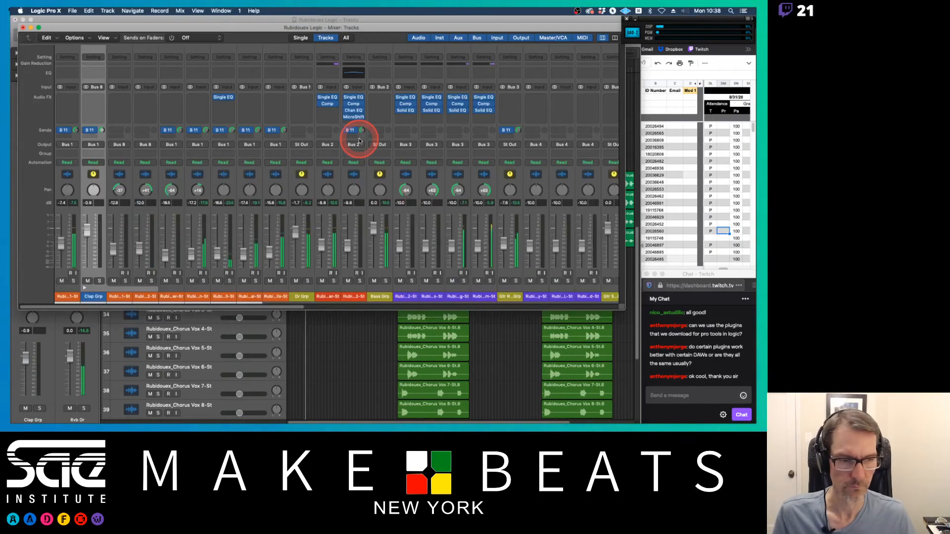
pyautogui.hscroll(3, 327, 210)
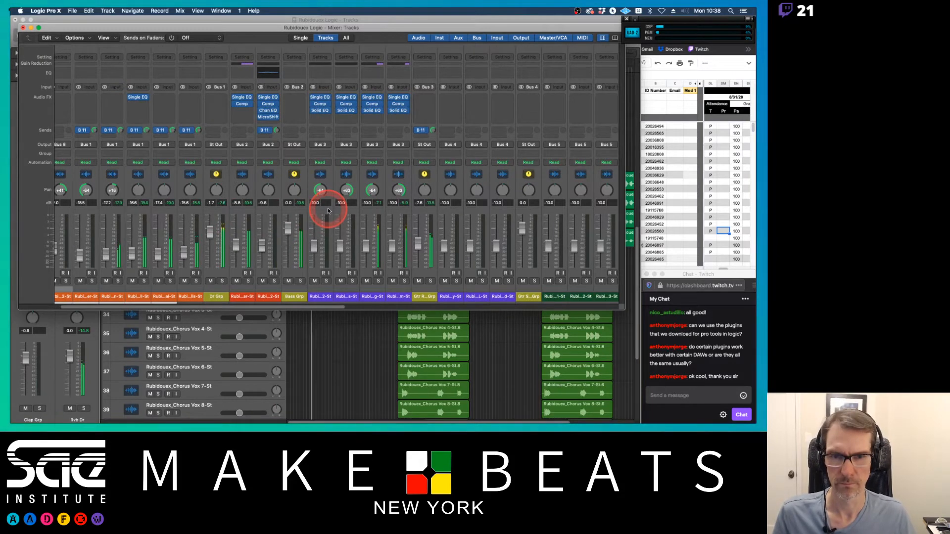
pyautogui.hscroll(6, 327, 210)
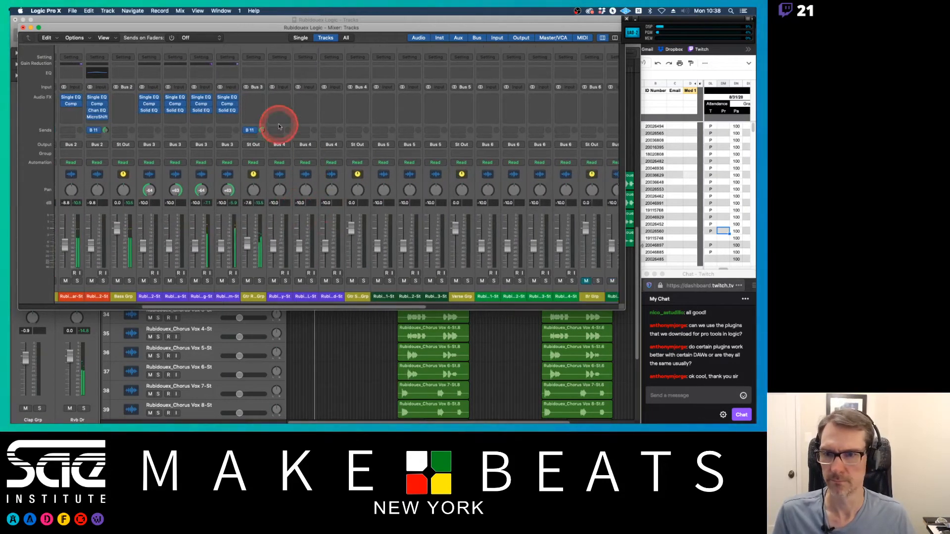
pyautogui.moveTo(228, 98); pyautogui.dragTo(278, 97)
pyautogui.click(280, 98)
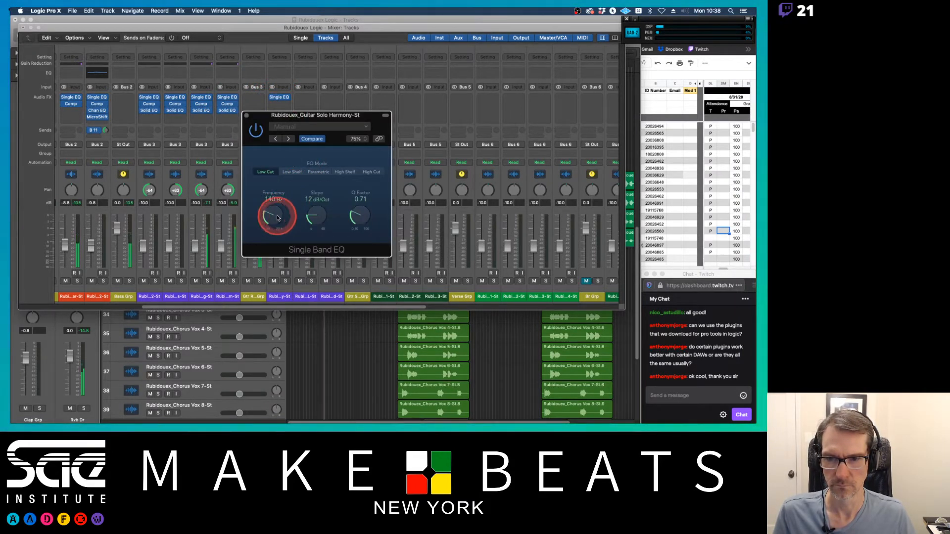
pyautogui.click(246, 115)
pyautogui.moveTo(283, 97); pyautogui.dragTo(329, 99)
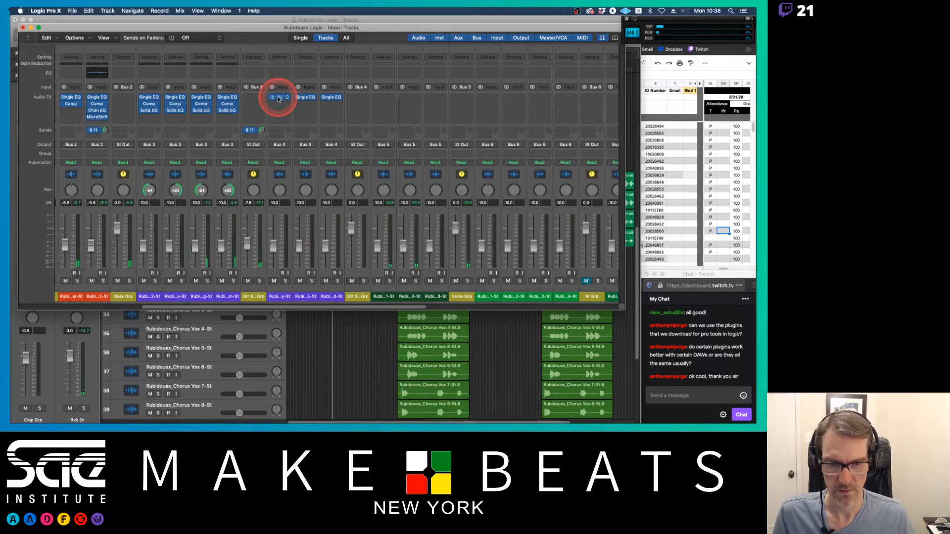
pyautogui.moveTo(305, 97); pyautogui.dragTo(435, 97)
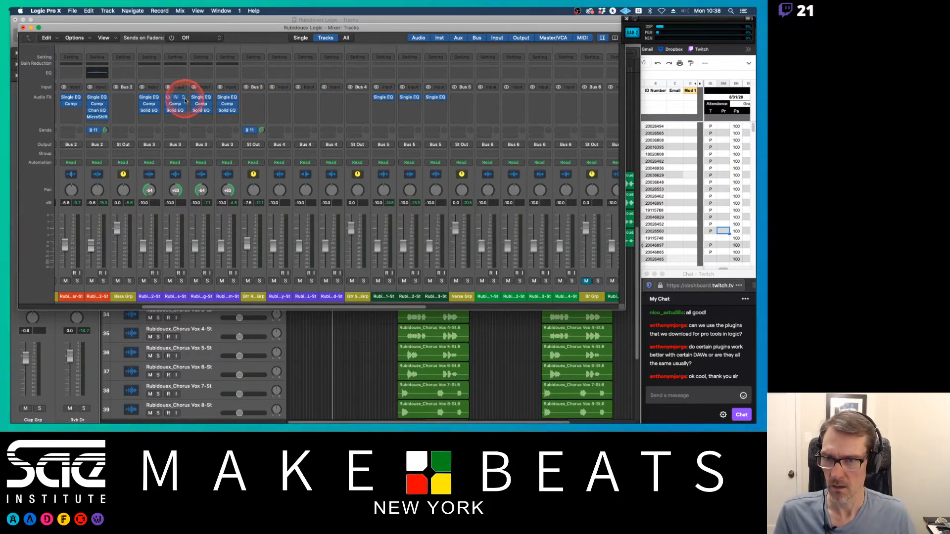
# Step: Open and close the Single EQ on the Acoustic Guitar Chorus 2 channel to check its settings
pyautogui.click(149, 97)
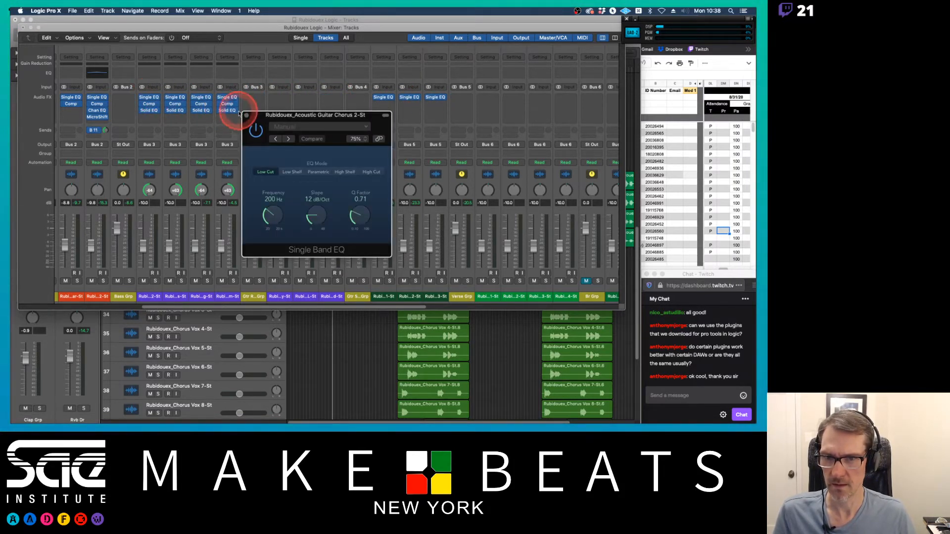
pyautogui.click(247, 115)
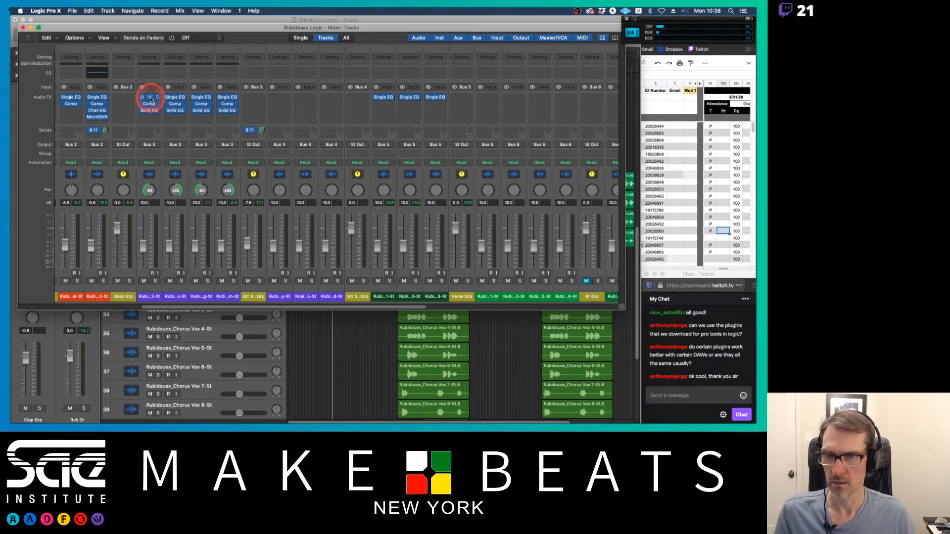
# Step: Copy the Single EQ, Comp and Solid EQ plugin chain onto another channel in the mixer
pyautogui.moveTo(151, 99); pyautogui.dragTo(355, 110)
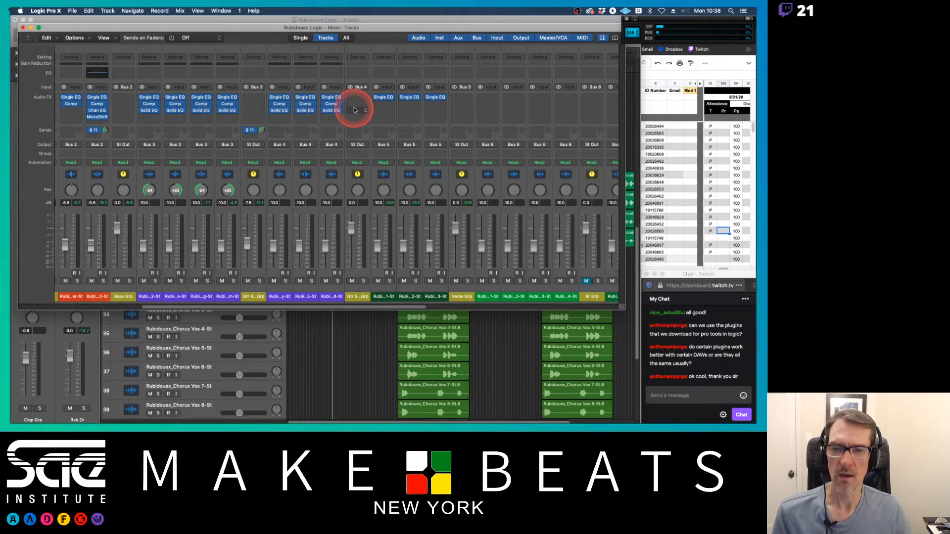
pyautogui.hscroll(10, 354, 110)
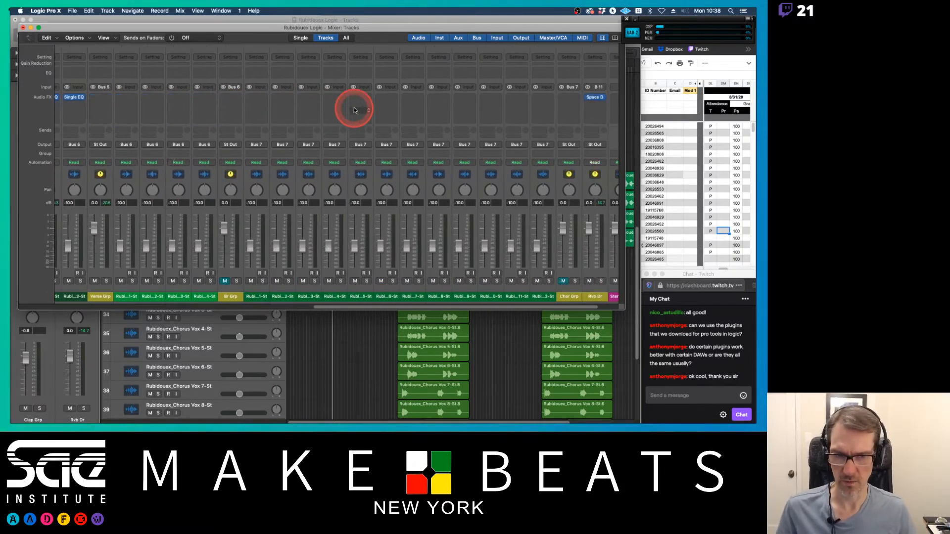
pyautogui.hscroll(-10, 362, 123)
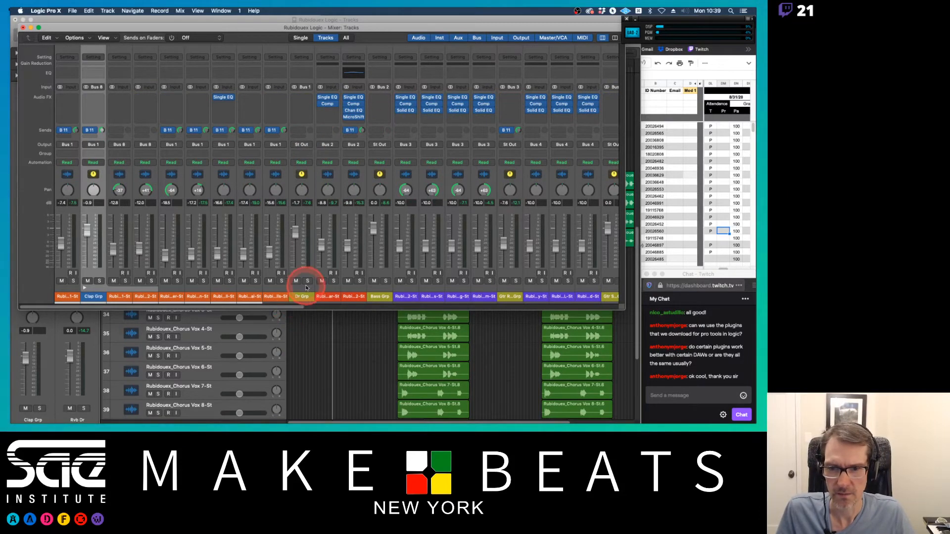
# Step: Route the Dr Grp, Bass Grp and both guitar group stacks to Bus 9 and name its aux Inst Grp
pyautogui.click(302, 295)
pyautogui.keyDown('super'); pyautogui.click(379, 296); pyautogui.keyUp('super')
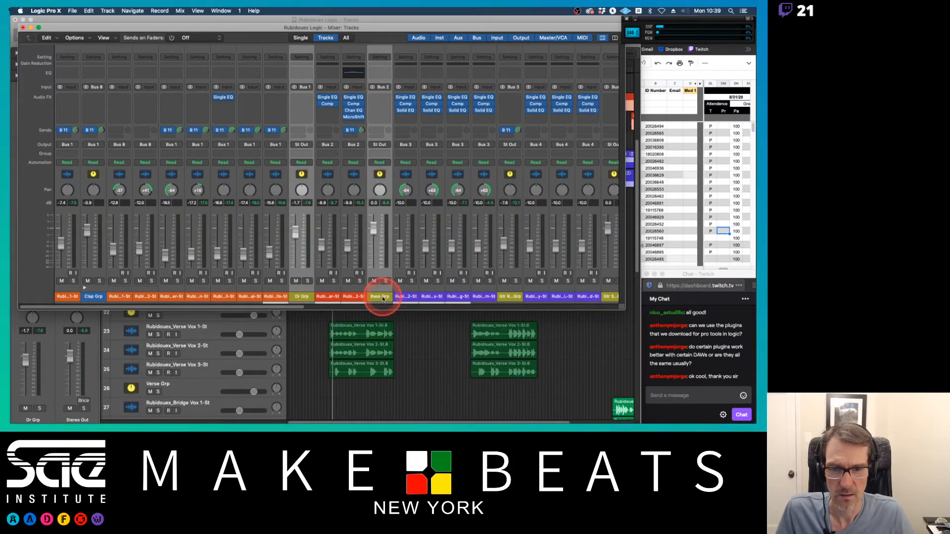
pyautogui.keyDown('super'); pyautogui.click(524, 295); pyautogui.keyUp('super')
pyautogui.keyDown('super'); pyautogui.click(611, 295); pyautogui.keyUp('super')
pyautogui.hscroll(2, 594, 275)
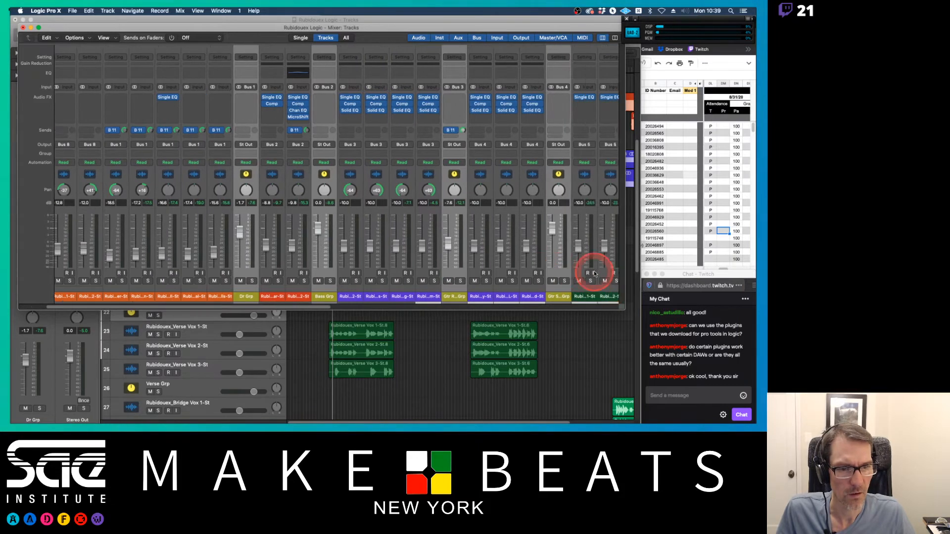
pyautogui.hscroll(-3, 594, 275)
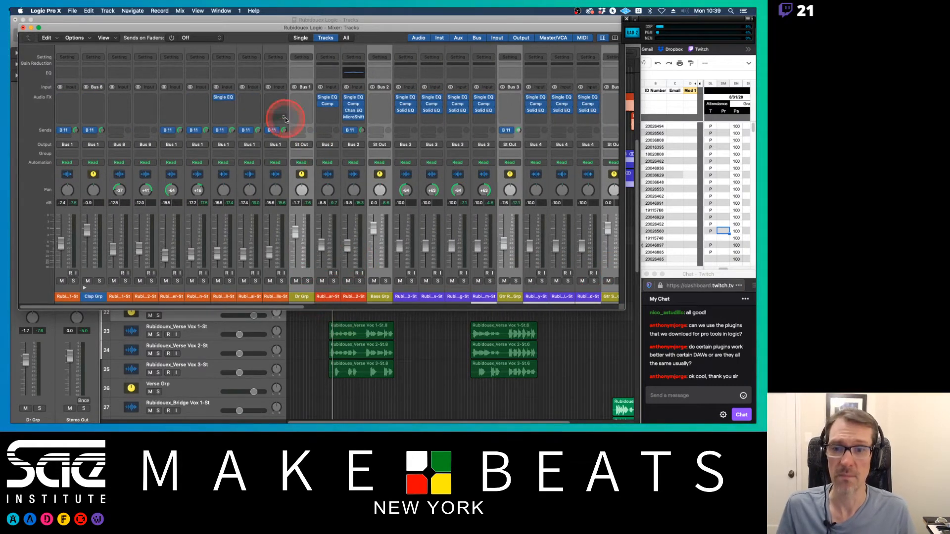
pyautogui.moveTo(308, 147); pyautogui.dragTo(370, 224)
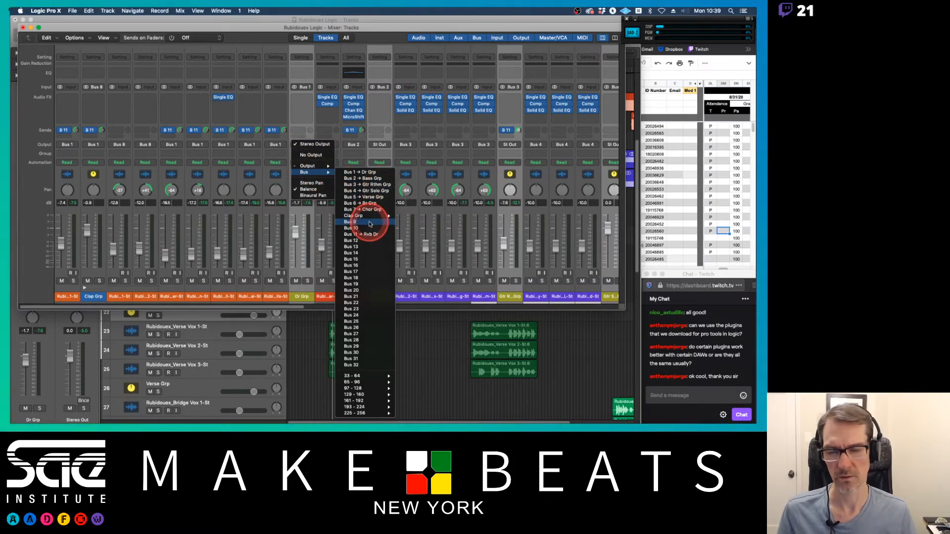
pyautogui.click(369, 224)
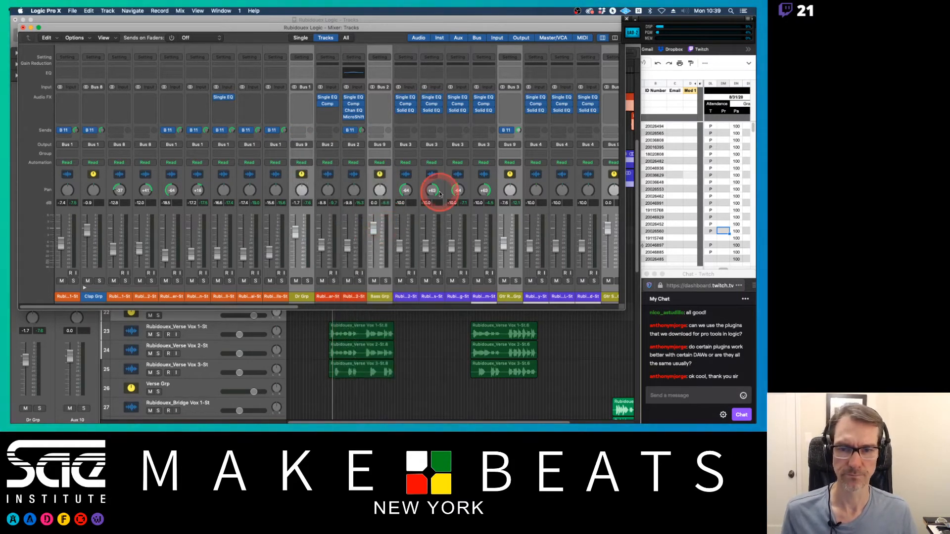
pyautogui.hscroll(3, 446, 193)
pyautogui.hscroll(10, 445, 192)
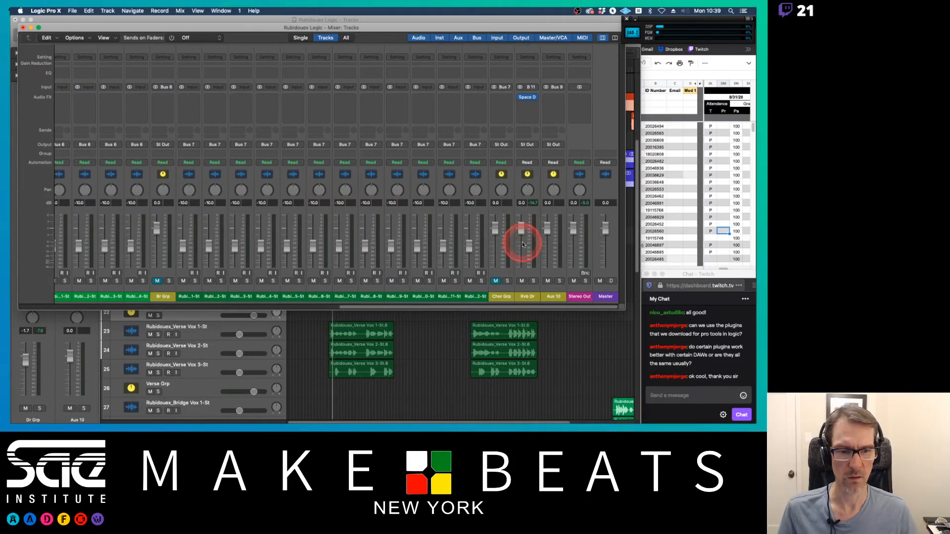
pyautogui.doubleClick(552, 296)
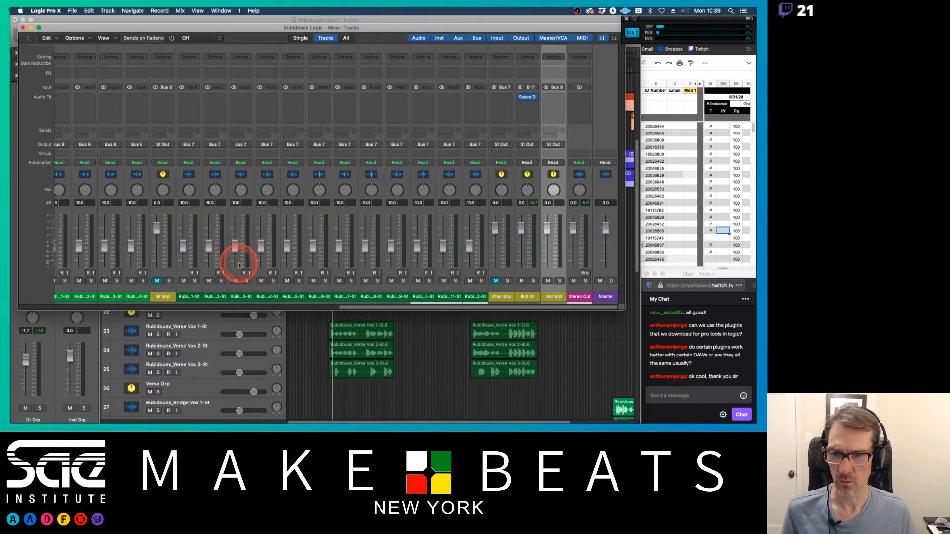
# Step: Route the Verse Grp, Br Grp and Chor Grp stacks to Bus 10 and name its aux Voc Grp
pyautogui.hscroll(-4, 237, 264)
pyautogui.hscroll(-4, 238, 265)
pyautogui.click(227, 294)
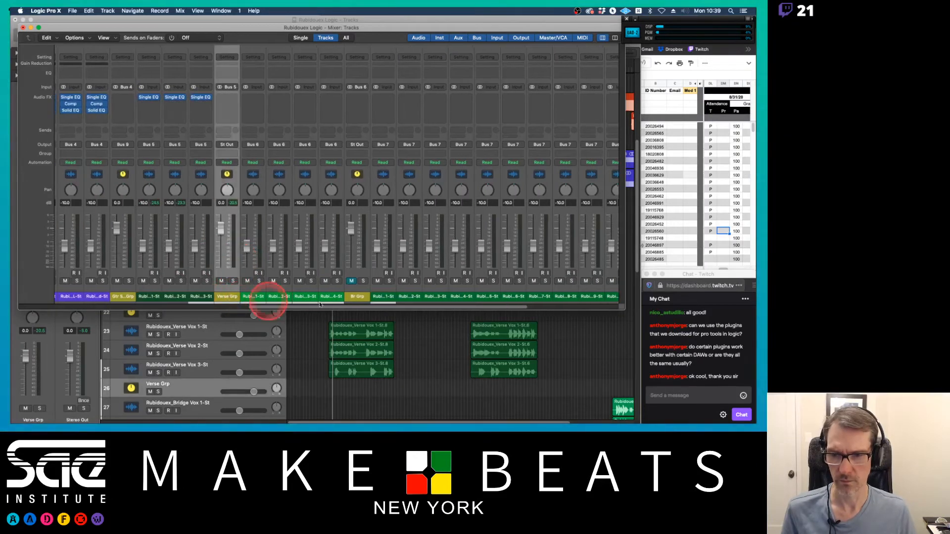
pyautogui.click(360, 296)
pyautogui.hscroll(7, 431, 269)
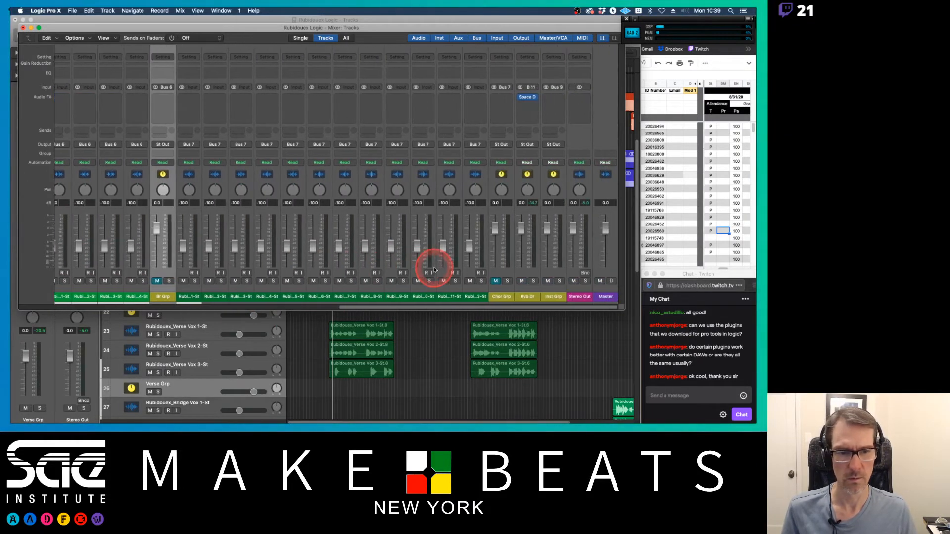
pyautogui.click(495, 297)
pyautogui.click(524, 173)
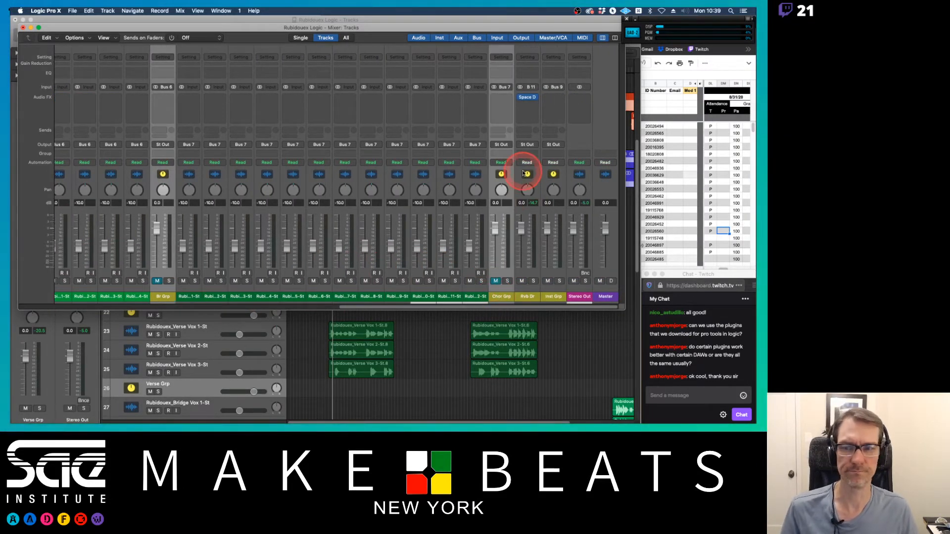
pyautogui.click(502, 146)
pyautogui.moveTo(518, 172)
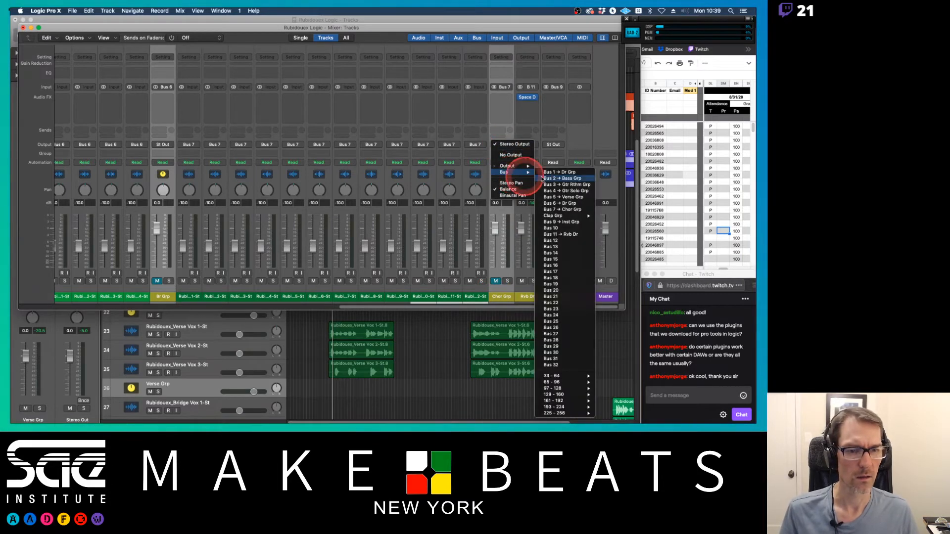
pyautogui.click(562, 228)
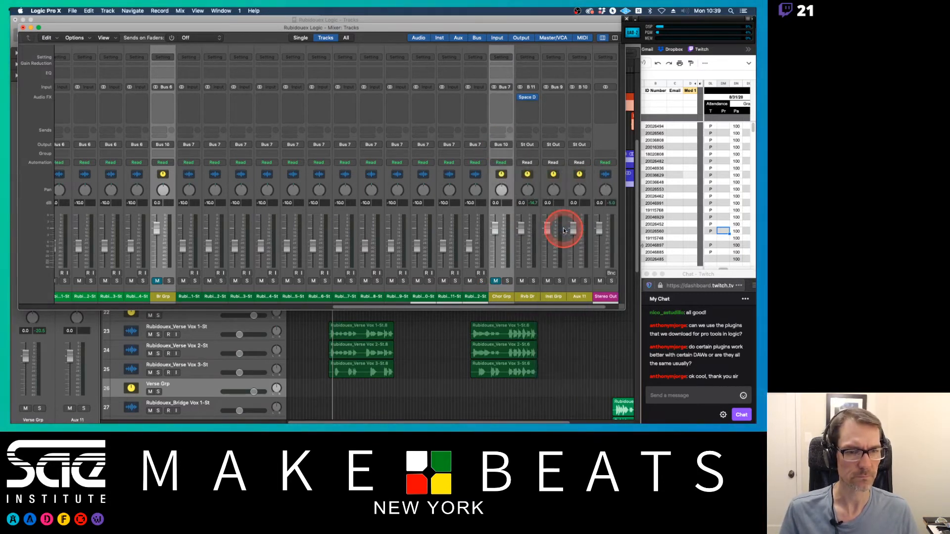
pyautogui.doubleClick(578, 297)
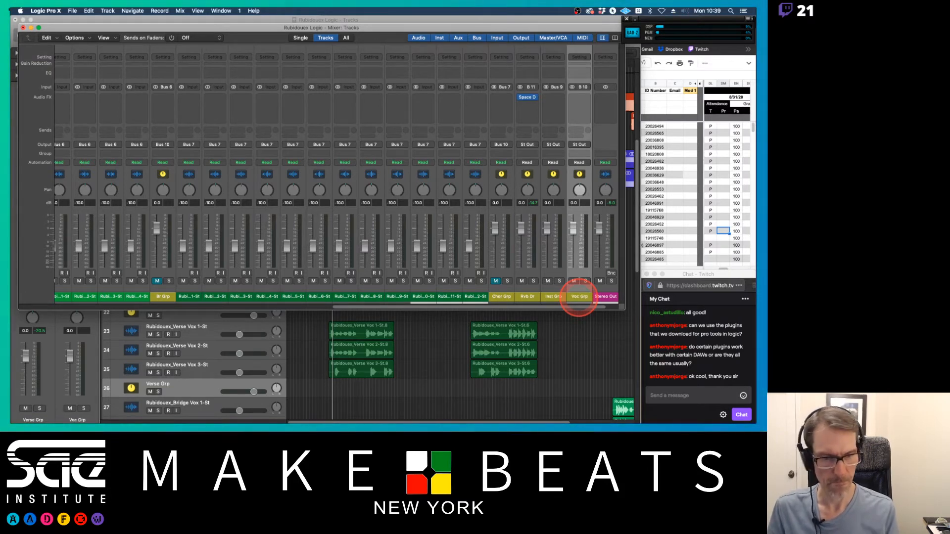
# Step: Close the mixer and play back the project from around bar 13
pyautogui.click(528, 298)
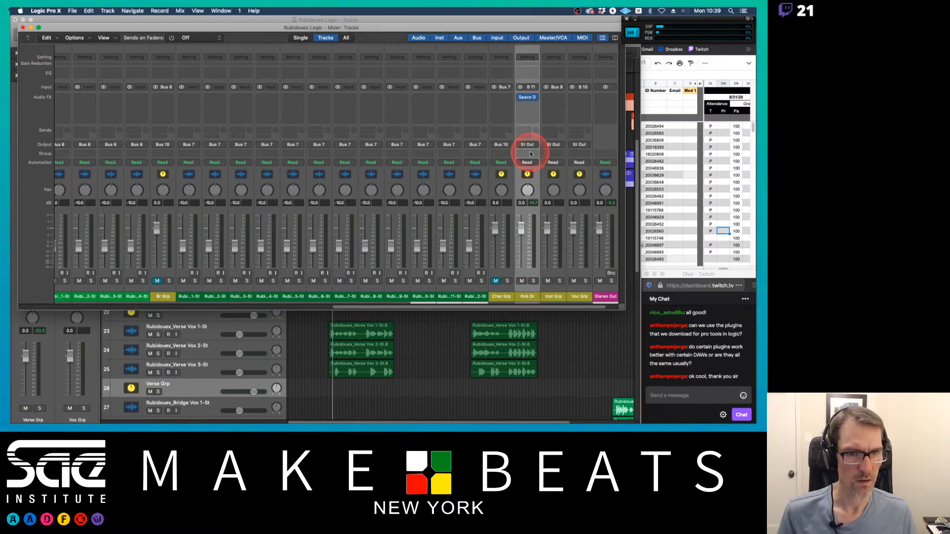
pyautogui.click(531, 97)
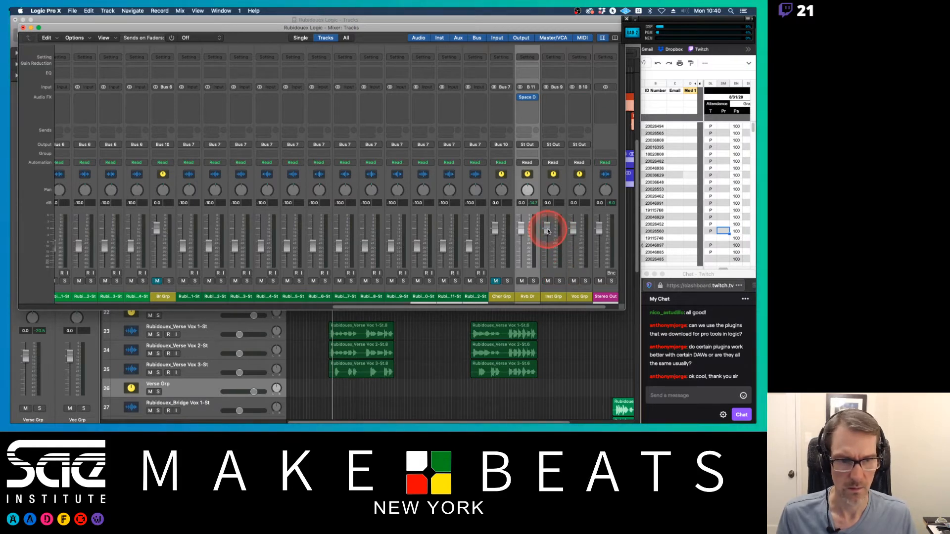
pyautogui.hscroll(-7, 497, 233)
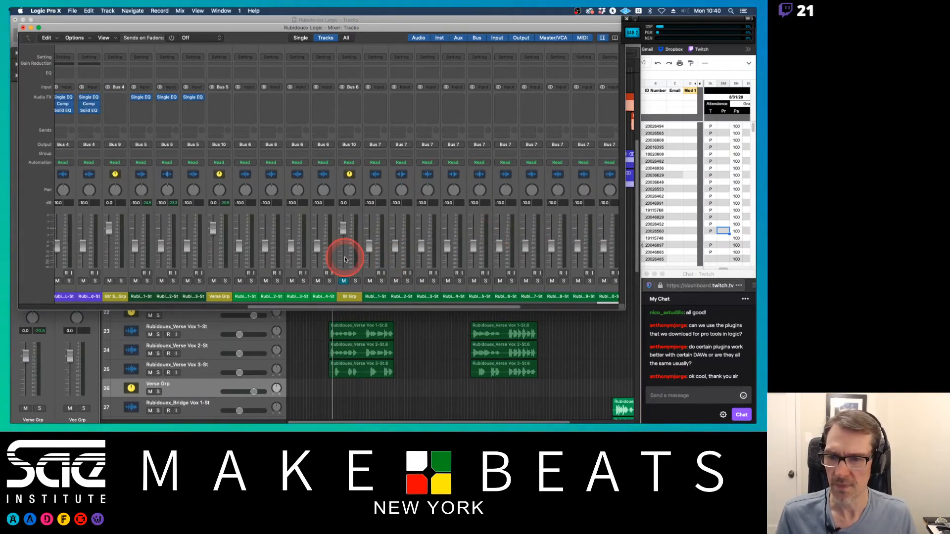
pyautogui.moveTo(147, 300); pyautogui.dragTo(220, 303)
pyautogui.press('super+w')
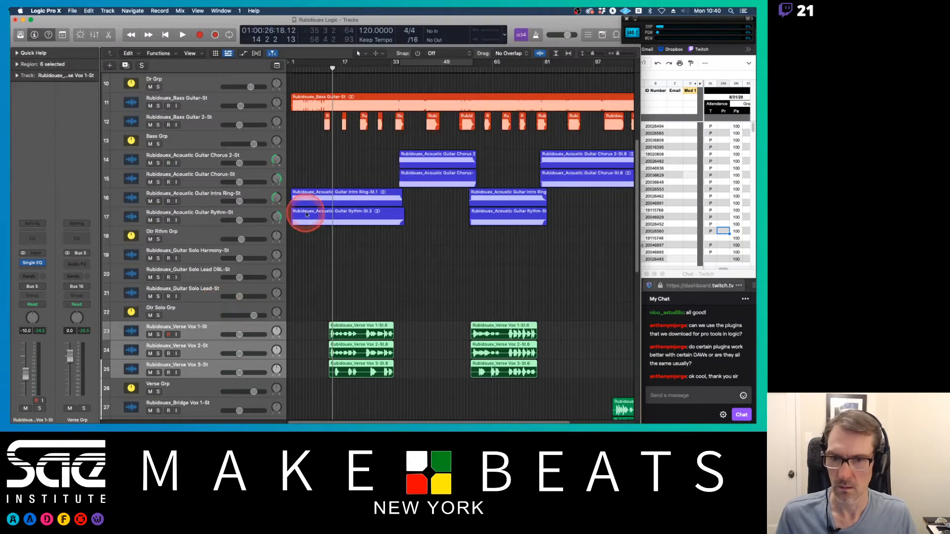
pyautogui.click(328, 66)
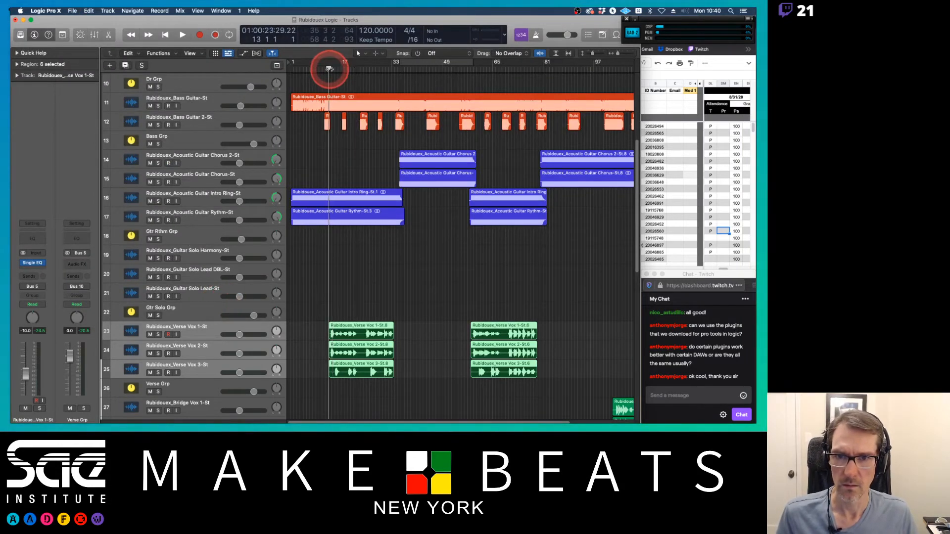
pyautogui.press('space')
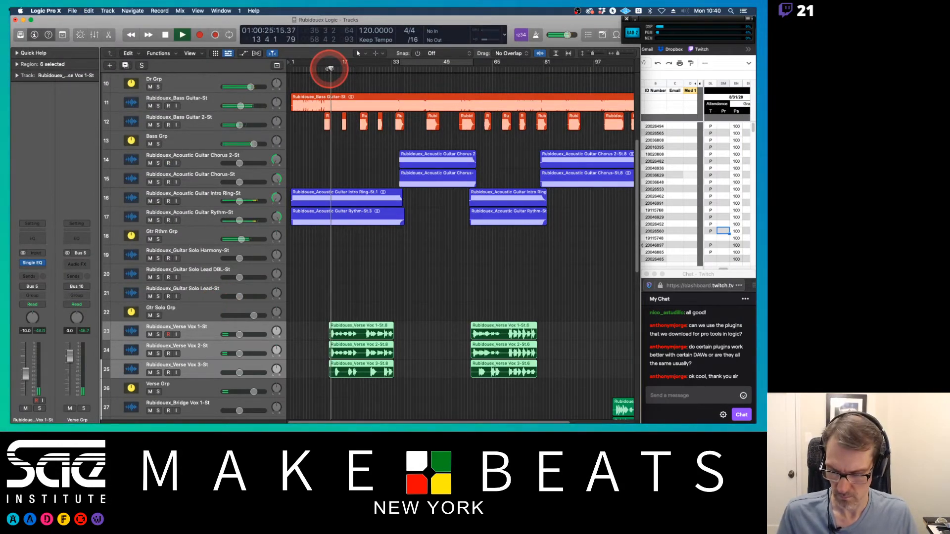
# Step: Reopen the mixer and raise the three Verse Vox faders to -4.6 dB
pyautogui.press('super+2')
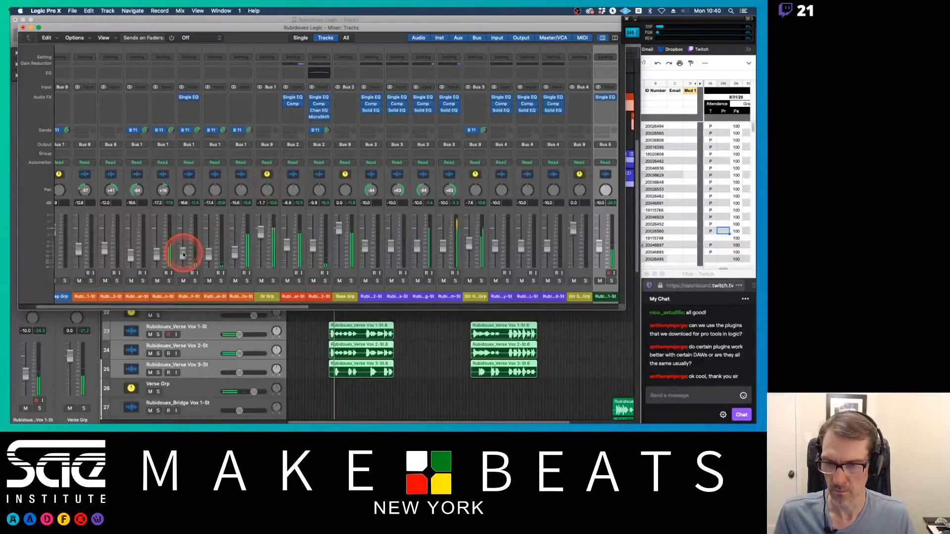
pyautogui.hscroll(15, 183, 254)
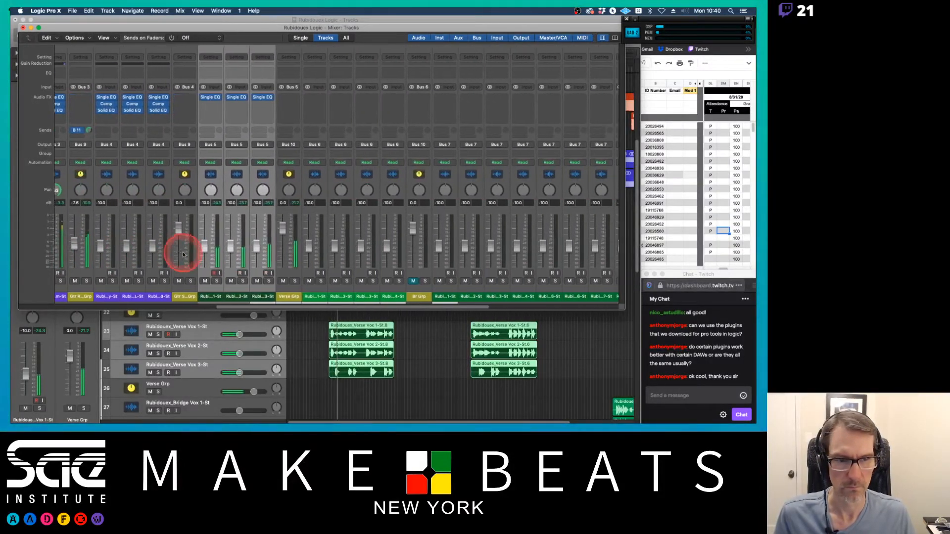
pyautogui.hscroll(2, 183, 255)
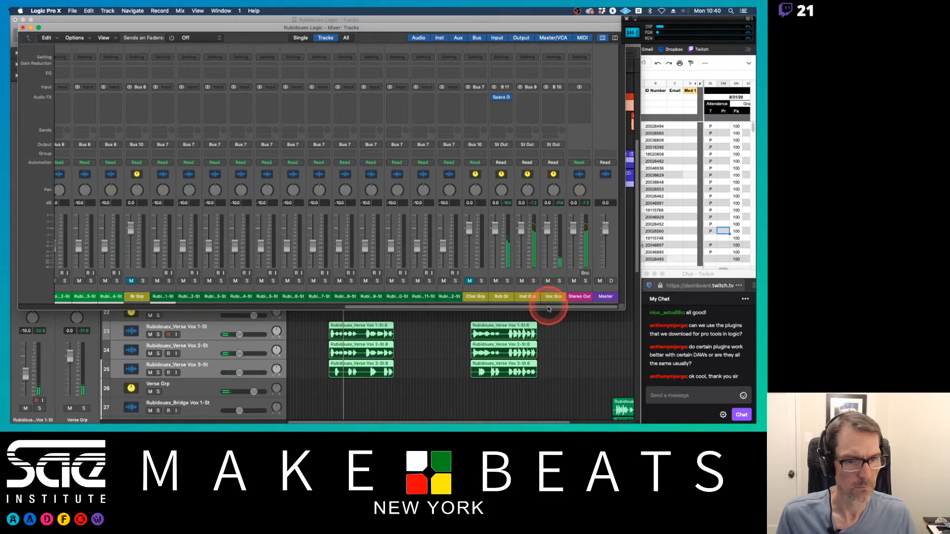
pyautogui.moveTo(547, 305); pyautogui.dragTo(360, 308)
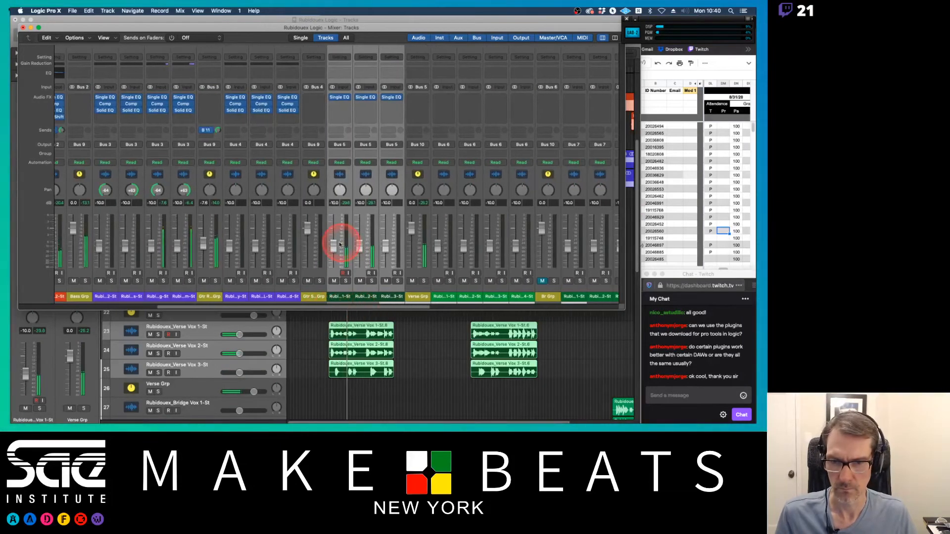
pyautogui.moveTo(340, 244)
pyautogui.mouseDown()
pyautogui.moveTo(330, 238)
pyautogui.moveTo(337, 234)
pyautogui.mouseUp()
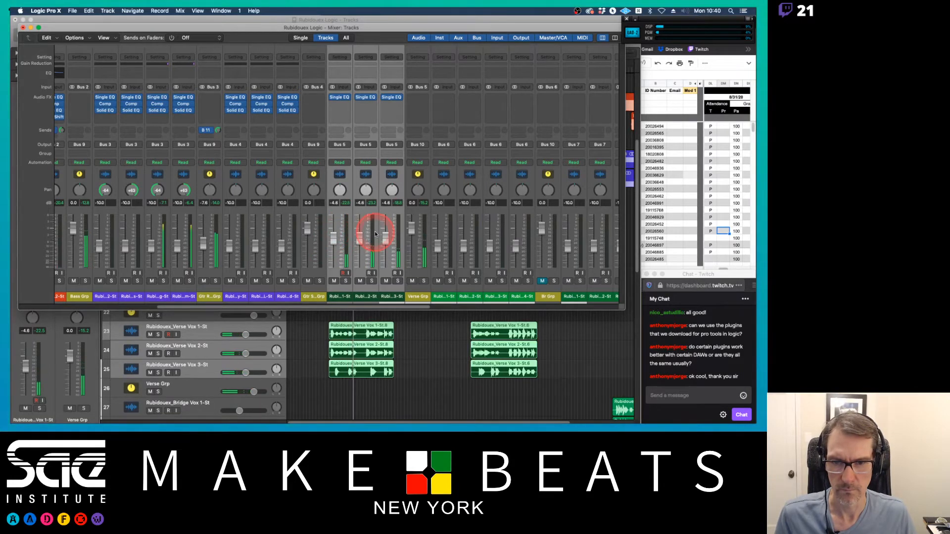
# Step: Lower the Inst Grp aux fader well down
pyautogui.hscroll(15, 375, 233)
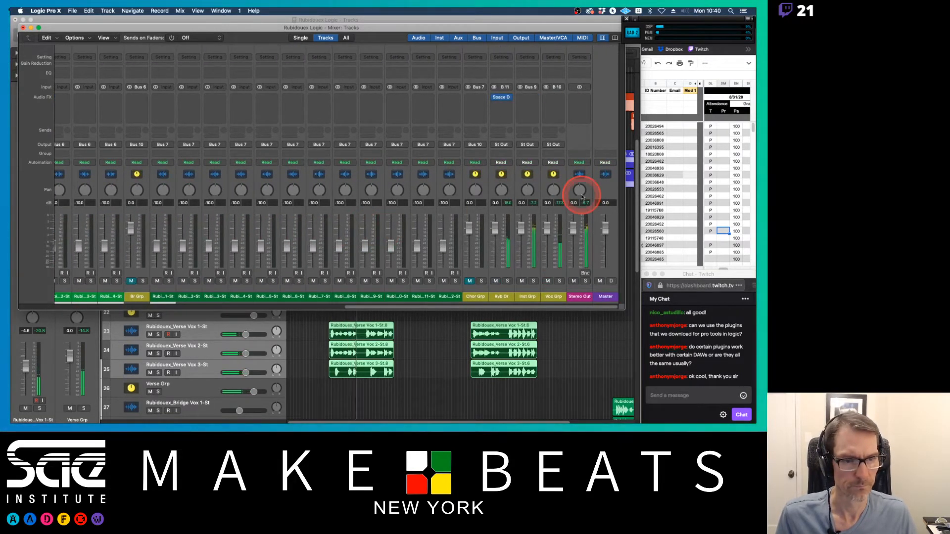
pyautogui.click(585, 201)
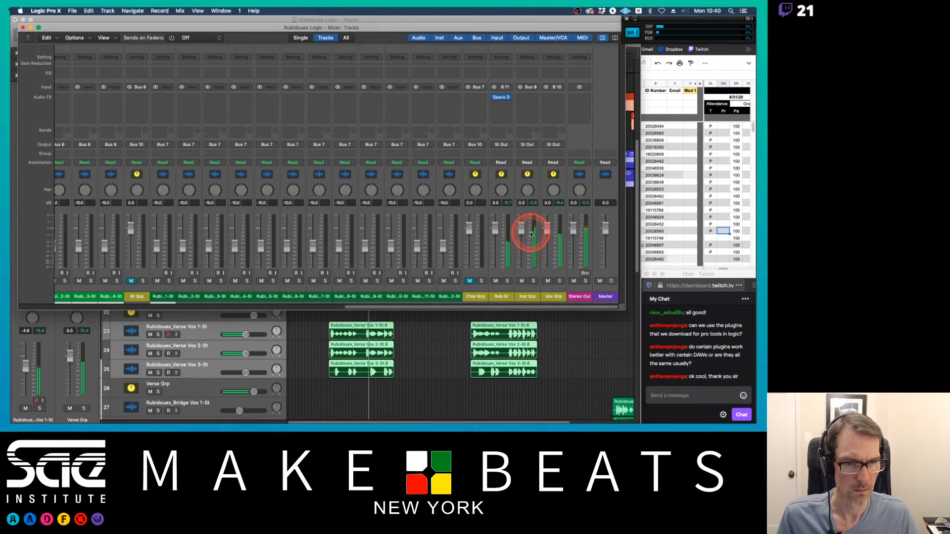
pyautogui.moveTo(523, 233); pyautogui.dragTo(521, 233)
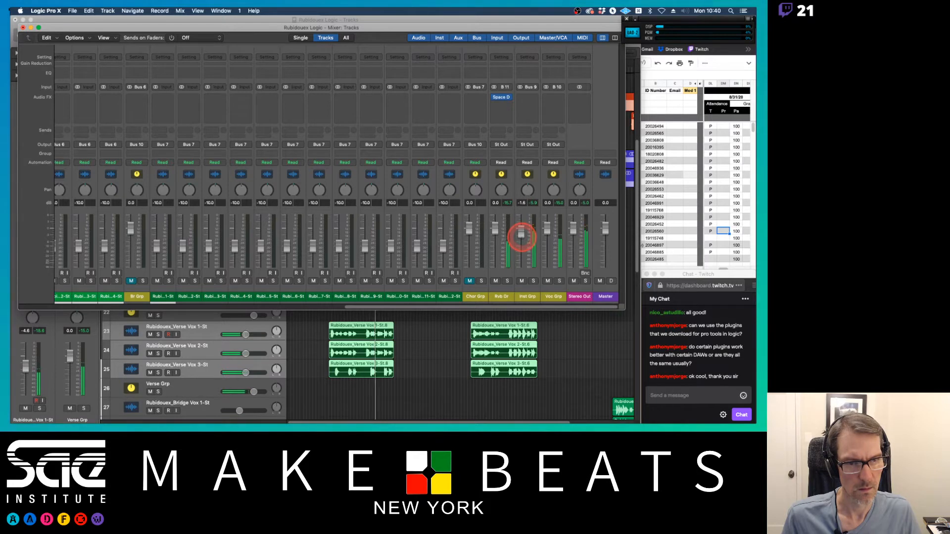
pyautogui.moveTo(522, 260); pyautogui.dragTo(524, 319)
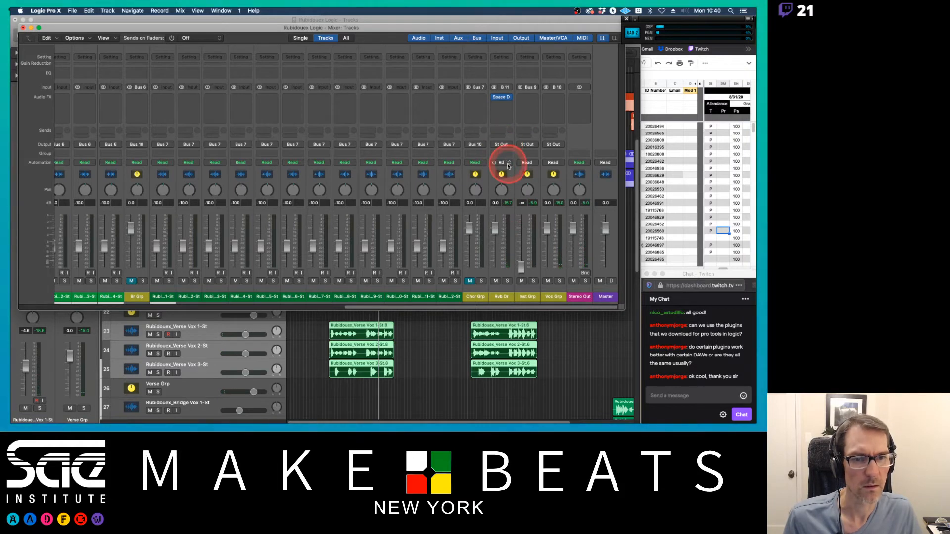
# Step: Route the Rvb Dr aux output to Bus 9 Inst Grp and stop playback
pyautogui.click(504, 145)
pyautogui.moveTo(509, 172)
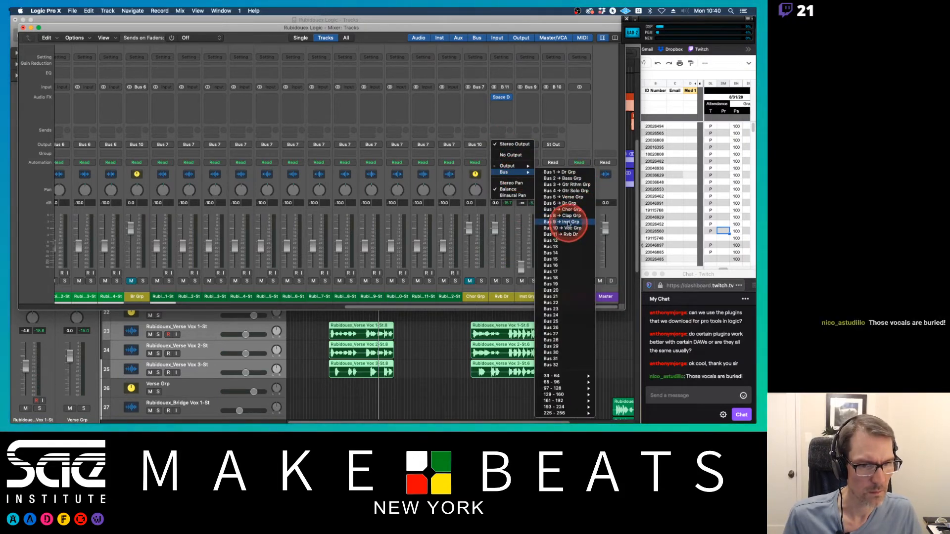
pyautogui.click(570, 222)
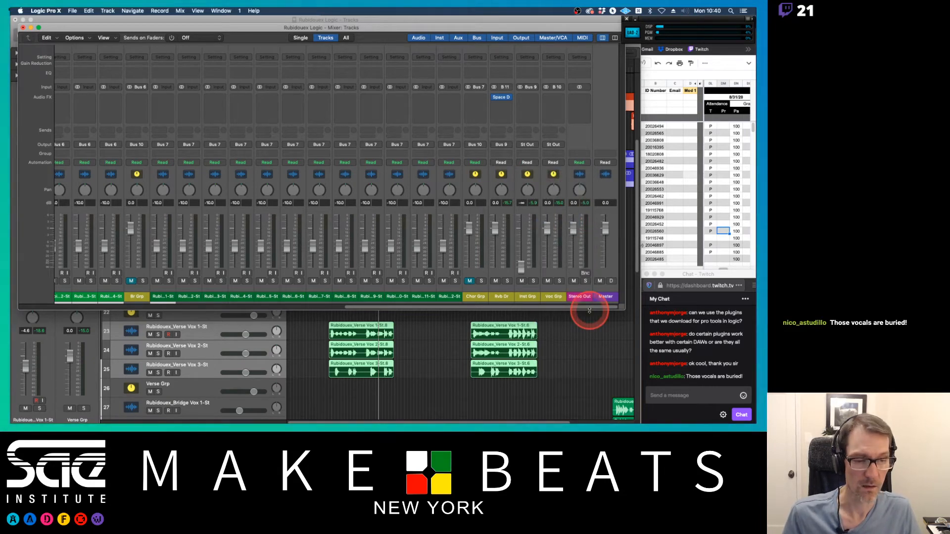
pyautogui.press('space')
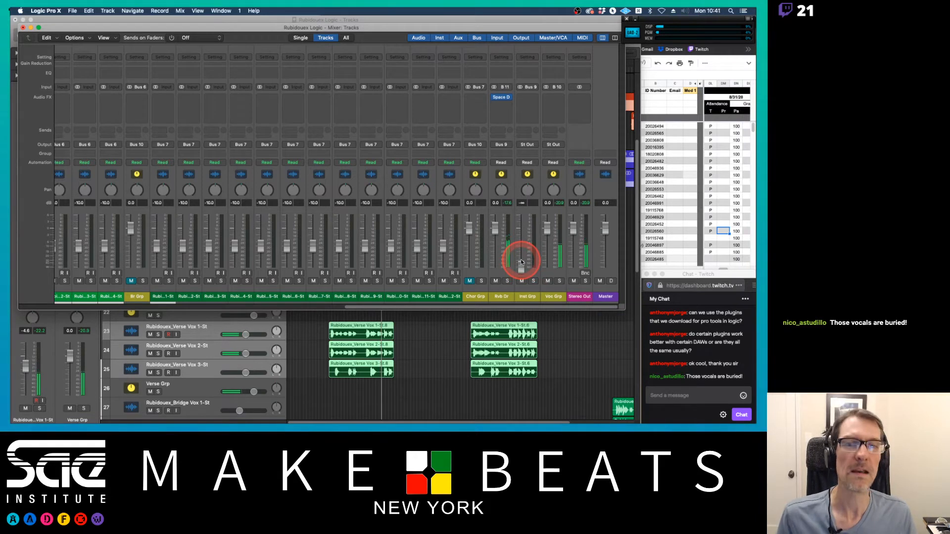
pyautogui.hscroll(-10, 479, 218)
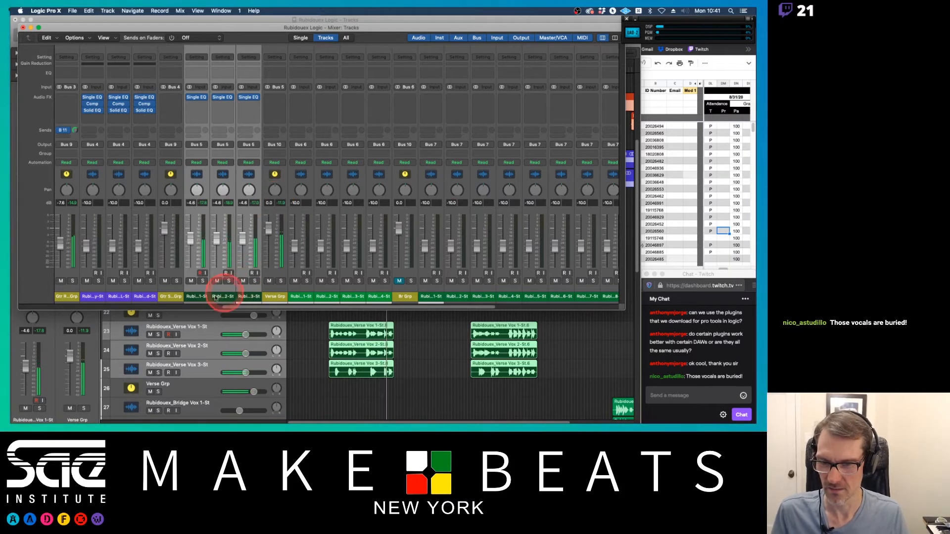
pyautogui.doubleClick(197, 296)
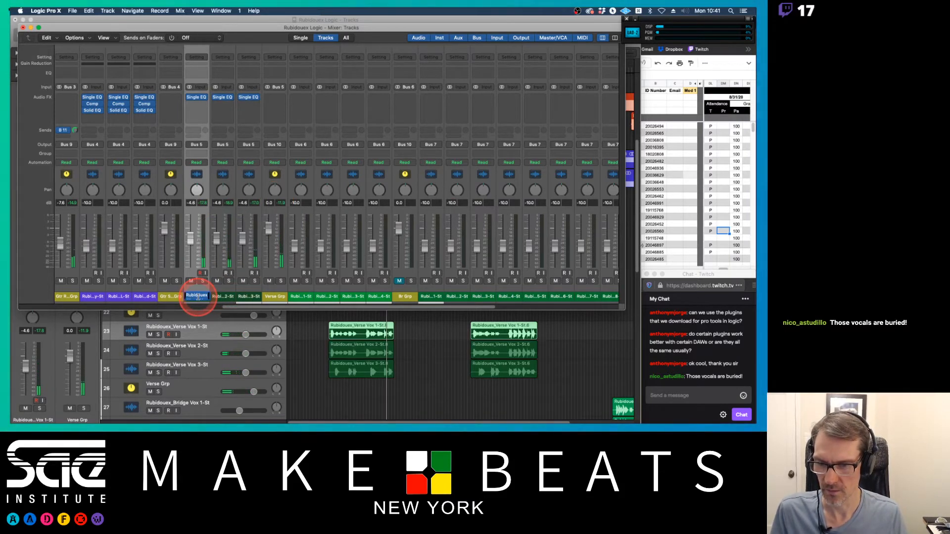
pyautogui.moveTo(265, 310)
pyautogui.mouseDown()
pyautogui.moveTo(263, 343)
pyautogui.moveTo(263, 314)
pyautogui.mouseUp()
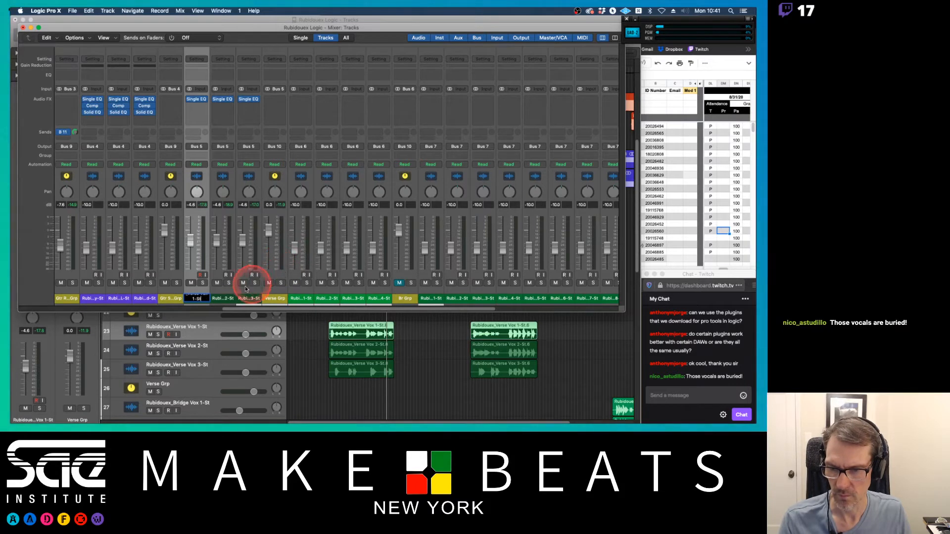
pyautogui.click(227, 299)
pyautogui.click(241, 247)
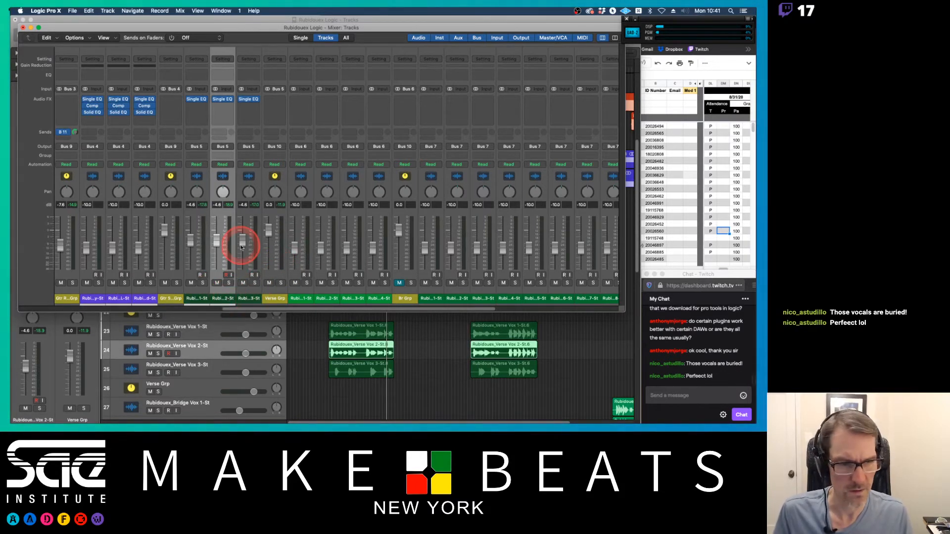
# Step: Start playback, pan Verse Vox 2 to about +61 and mute the Verse Vox 3 channel
pyautogui.press('space')
pyautogui.moveTo(223, 192); pyautogui.dragTo(242, 271)
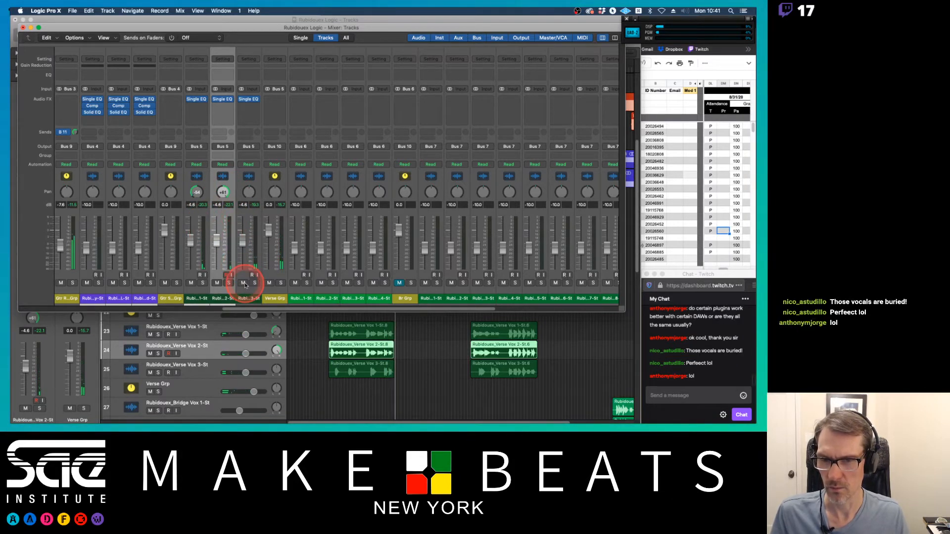
pyautogui.click(243, 283)
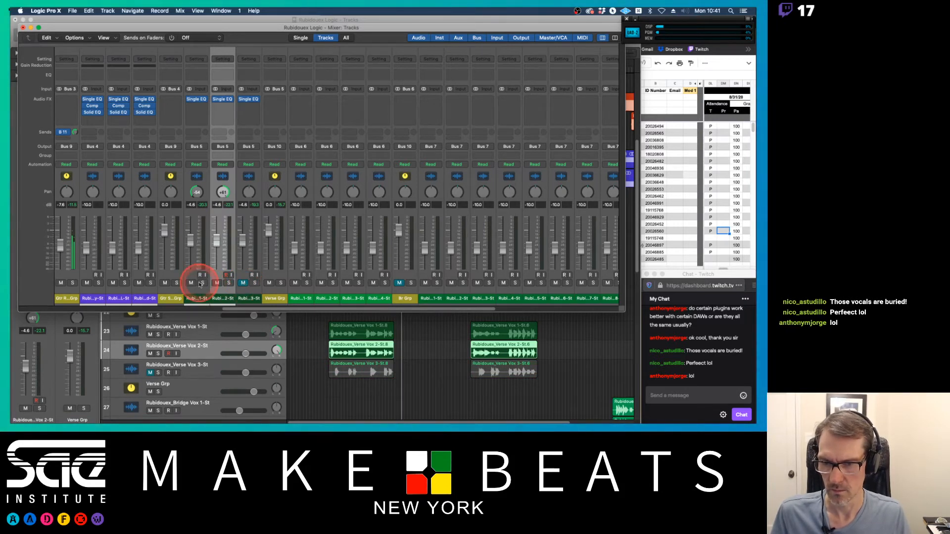
# Step: Set a cycle range from bar 17 to bar 33 in the arrange window and play it back
pyautogui.click(356, 328)
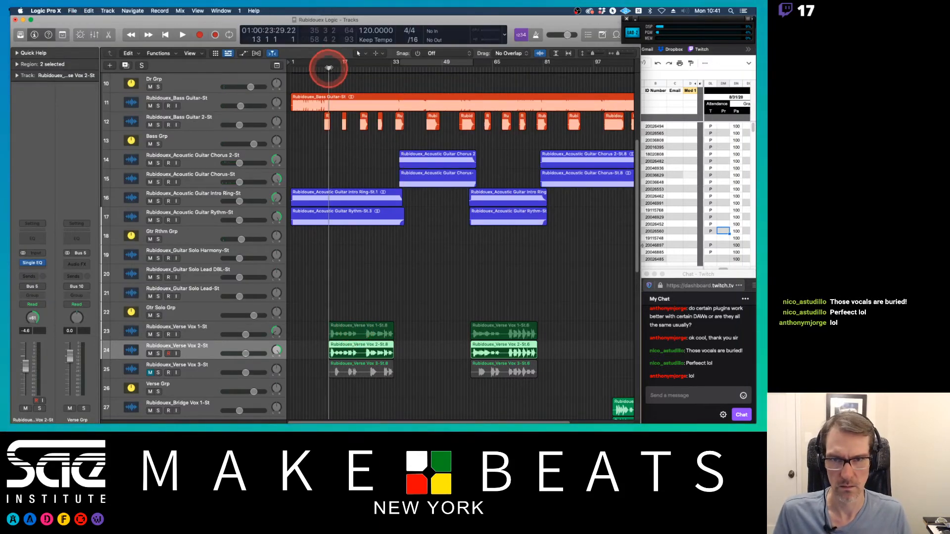
pyautogui.moveTo(327, 64); pyautogui.dragTo(394, 62)
pyautogui.press('space')
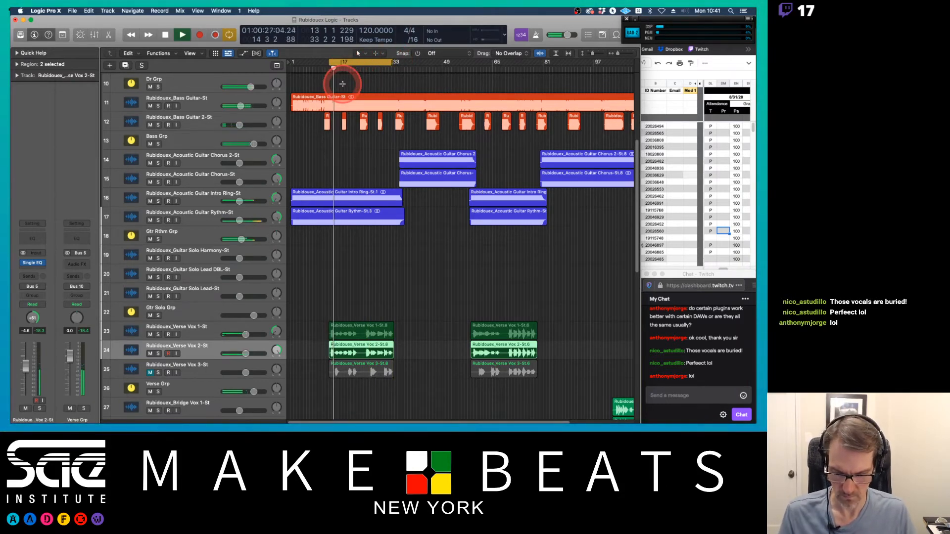
# Step: Reopen the mixer and pan Verse Vox 1 to -37 and Verse Vox 2 to +37
pyautogui.press('super+2')
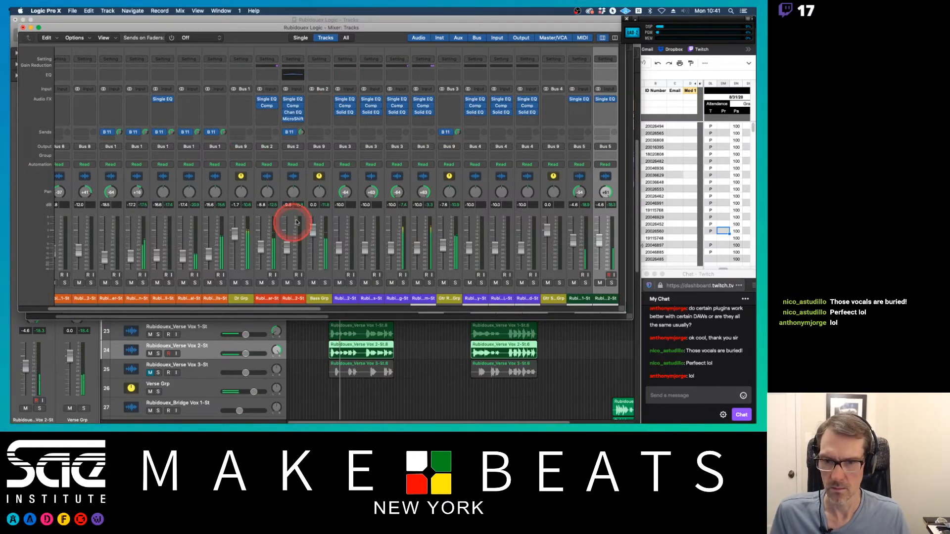
pyautogui.hscroll(5, 434, 201)
pyautogui.hscroll(5, 435, 202)
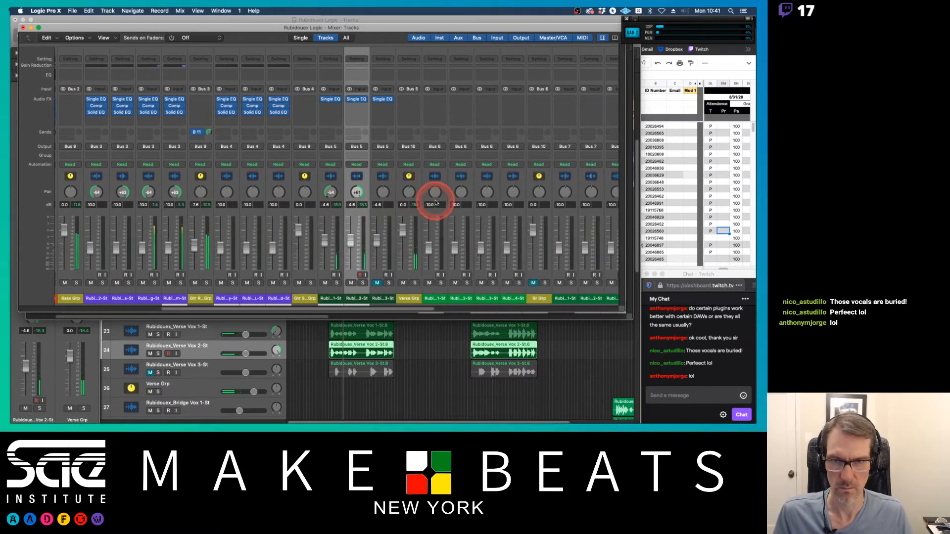
pyautogui.press('super+w')
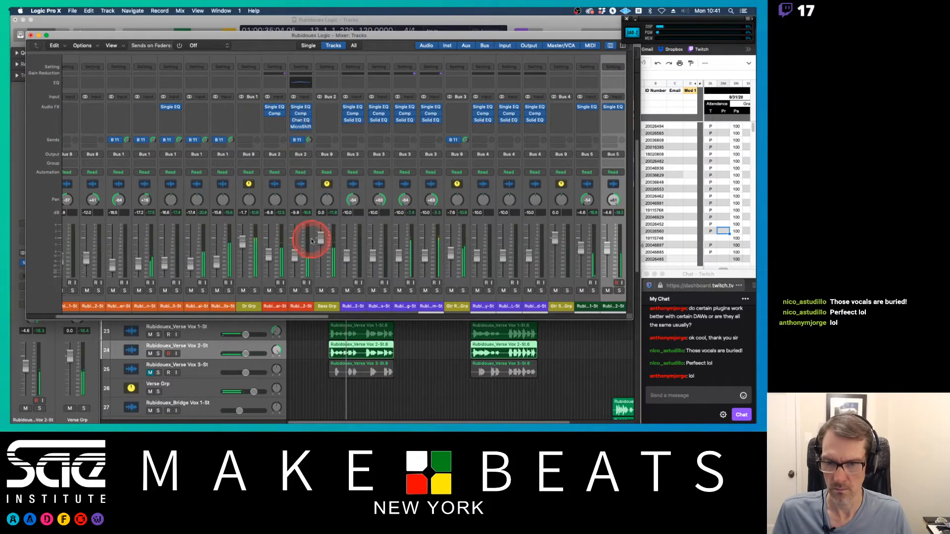
pyautogui.hscroll(10, 312, 242)
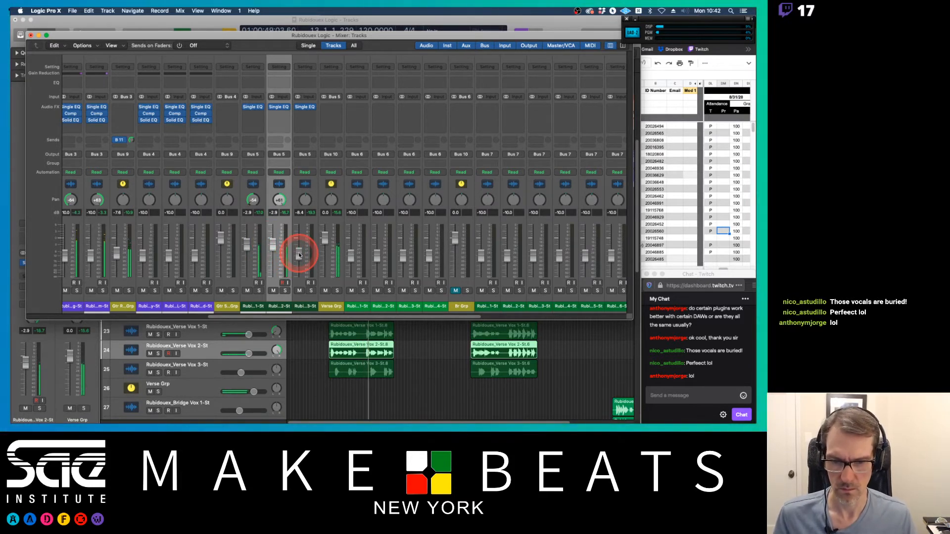
pyautogui.moveTo(299, 253); pyautogui.dragTo(299, 253)
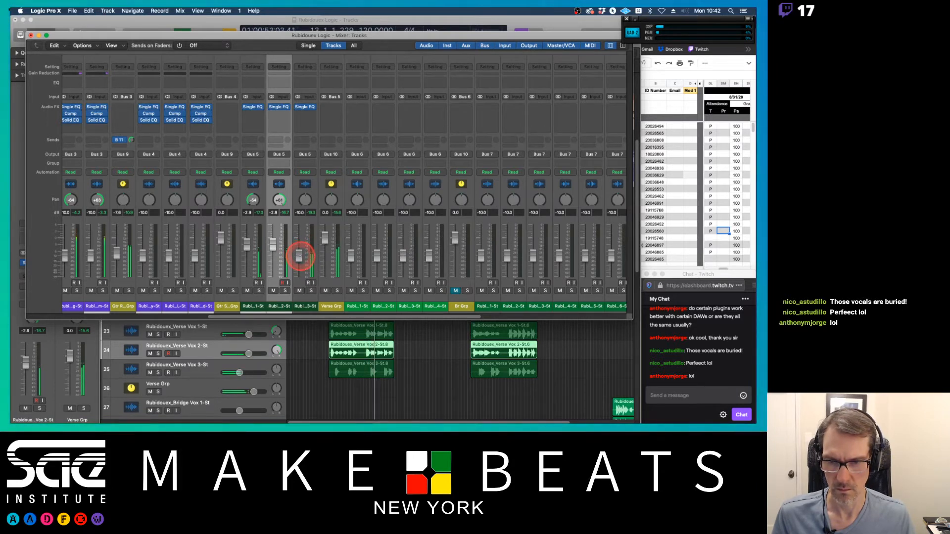
pyautogui.click(279, 199)
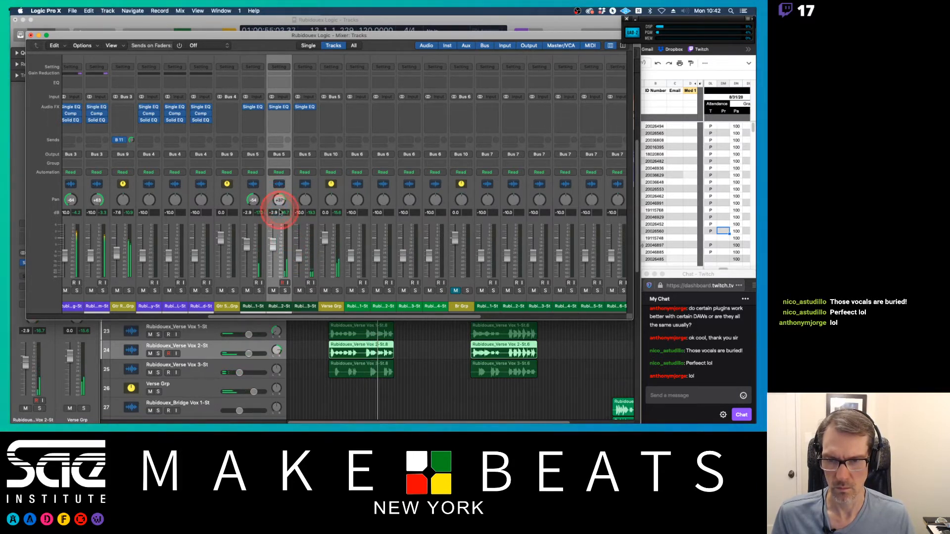
pyautogui.moveTo(253, 200); pyautogui.dragTo(253, 195)
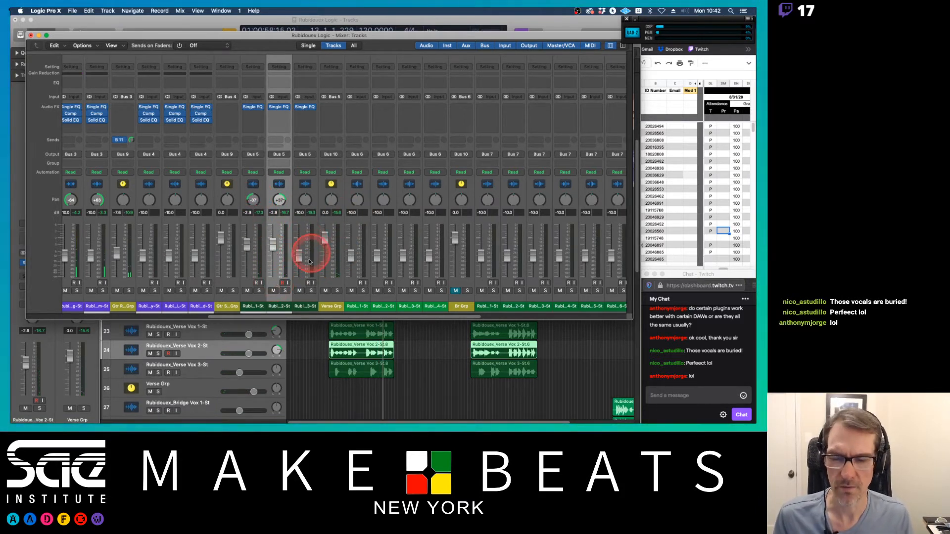
# Step: Add a Compressor to the Verse Vox 1 channel, load its Classic Rock preset and lower the threshold
pyautogui.click(255, 117)
pyautogui.click(227, 121)
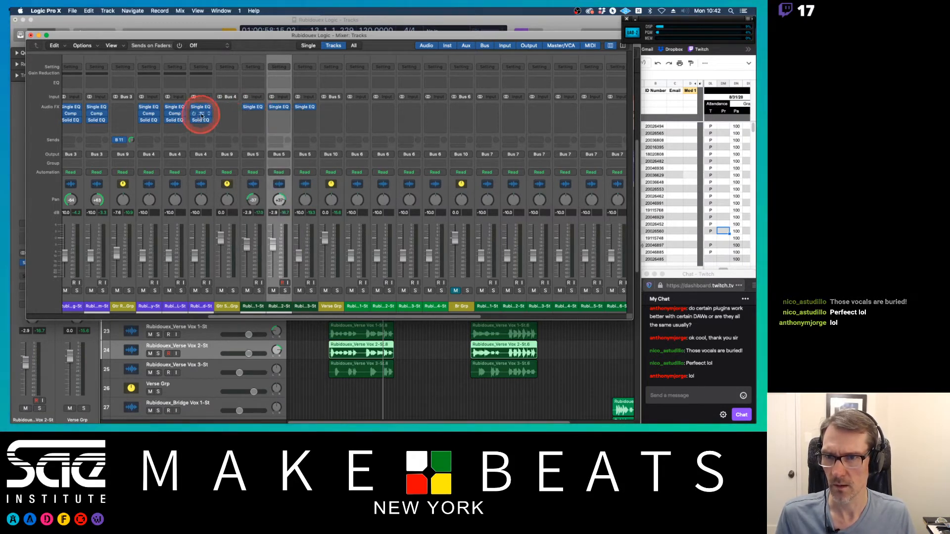
pyautogui.click(252, 114)
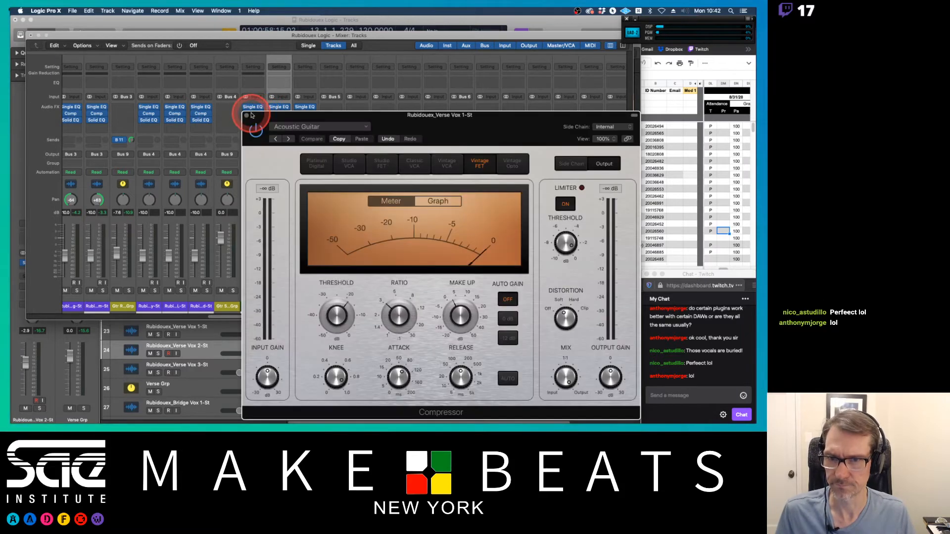
pyautogui.moveTo(302, 120); pyautogui.dragTo(286, 73)
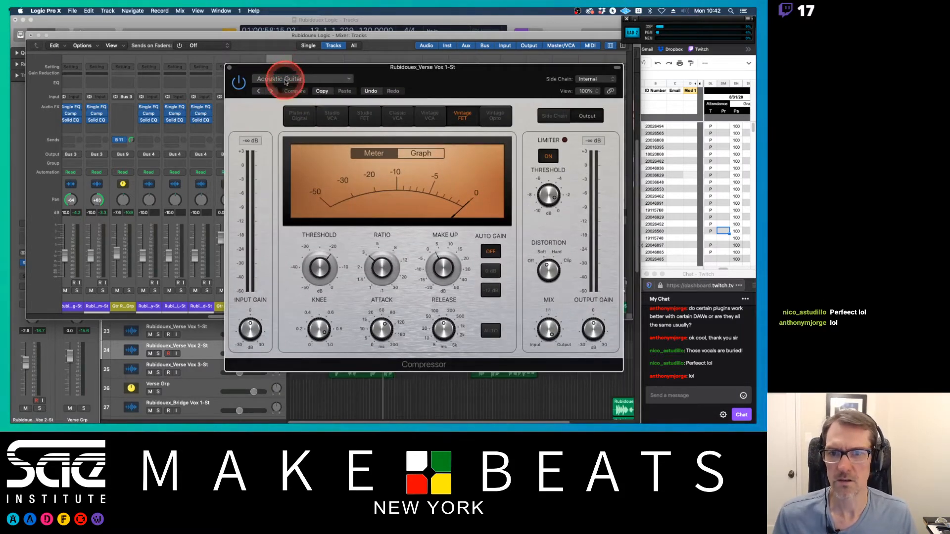
pyautogui.click(277, 79)
pyautogui.moveTo(361, 251)
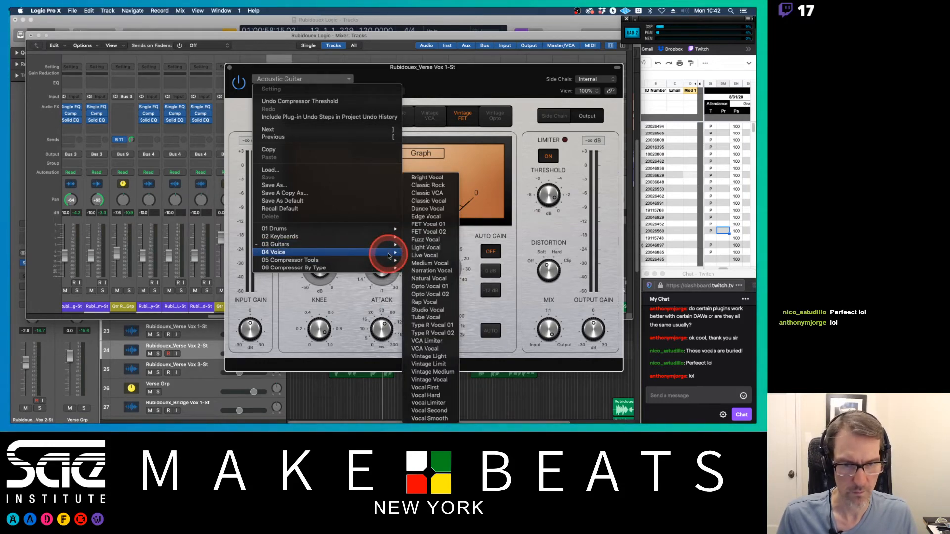
pyautogui.click(441, 186)
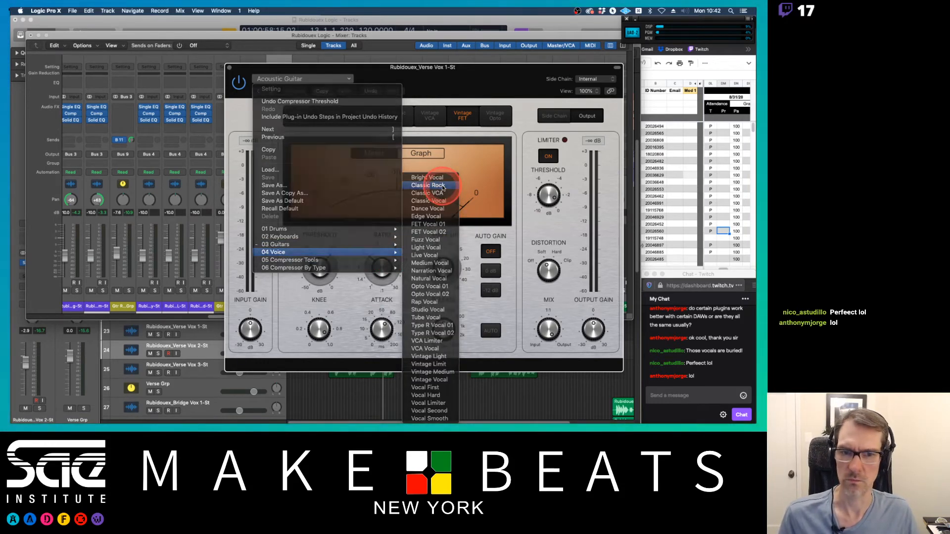
pyautogui.press('space')
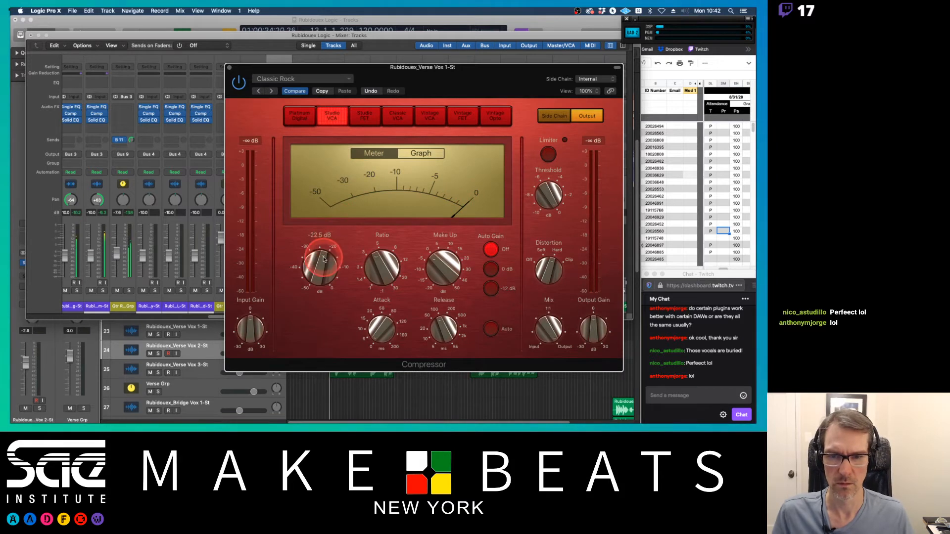
pyautogui.moveTo(319, 265); pyautogui.dragTo(320, 276)
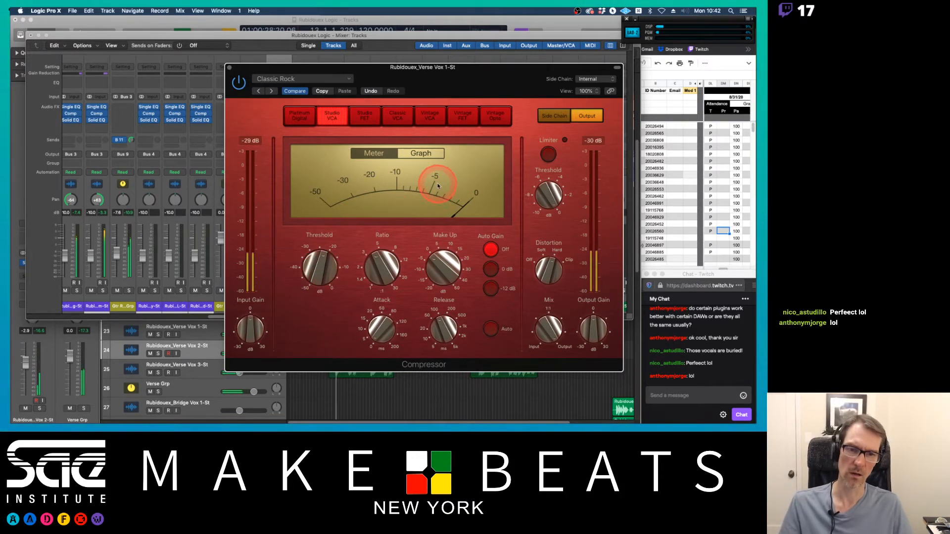
pyautogui.click(230, 69)
# Step: Copy the compressor insert from Verse Vox 1 onto the Verse Vox 3 channel
pyautogui.moveTo(258, 117); pyautogui.dragTo(303, 114)
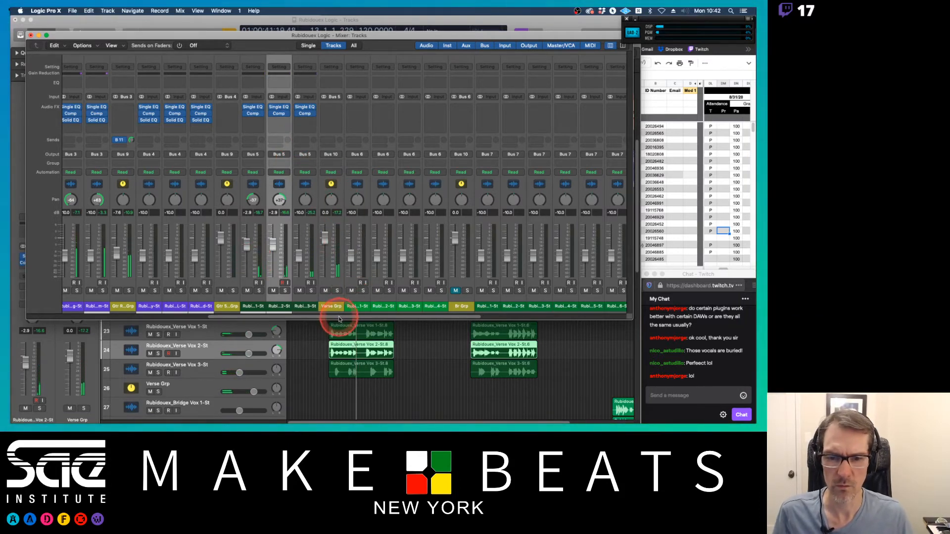
pyautogui.moveTo(340, 317); pyautogui.dragTo(505, 309)
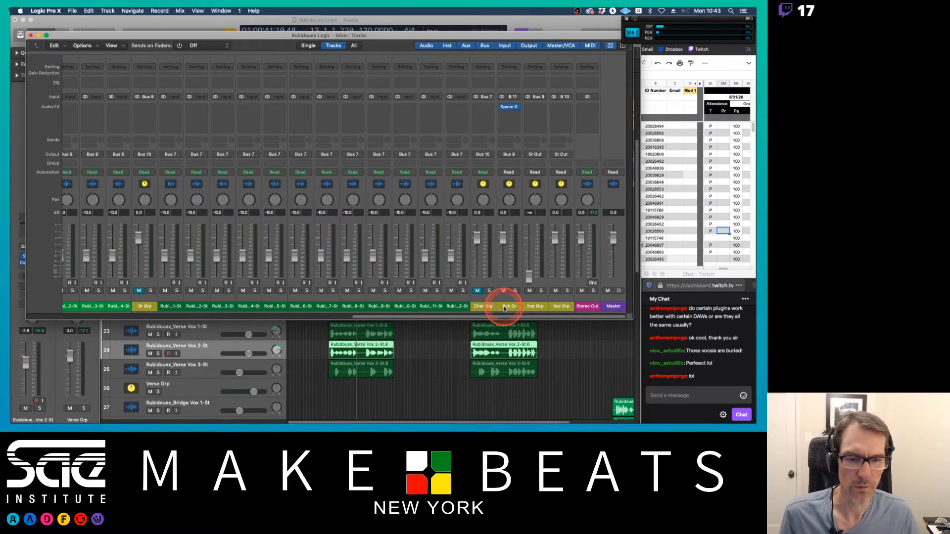
pyautogui.hscroll(-10, 331, 297)
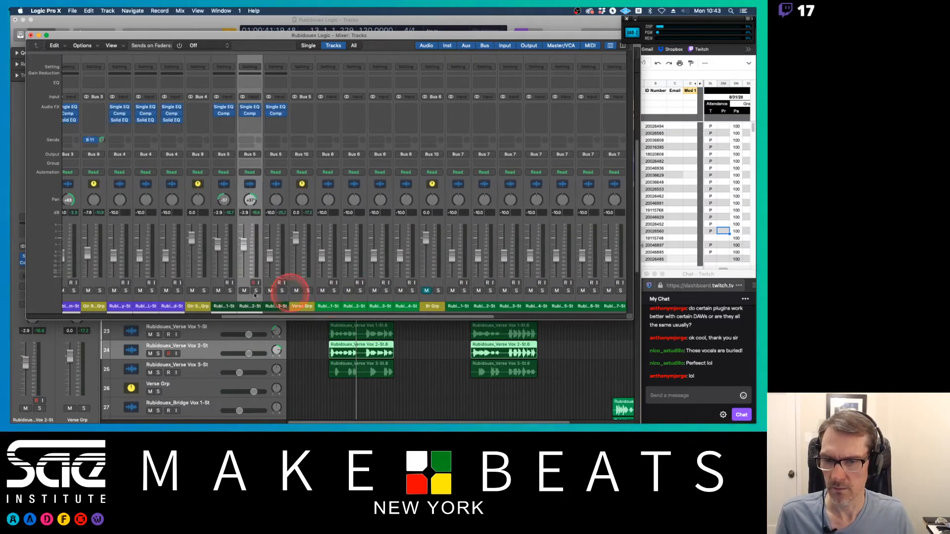
# Step: Select the Verse Grp aux and add a send from it to Bus 12
pyautogui.moveTo(226, 306); pyautogui.dragTo(305, 308)
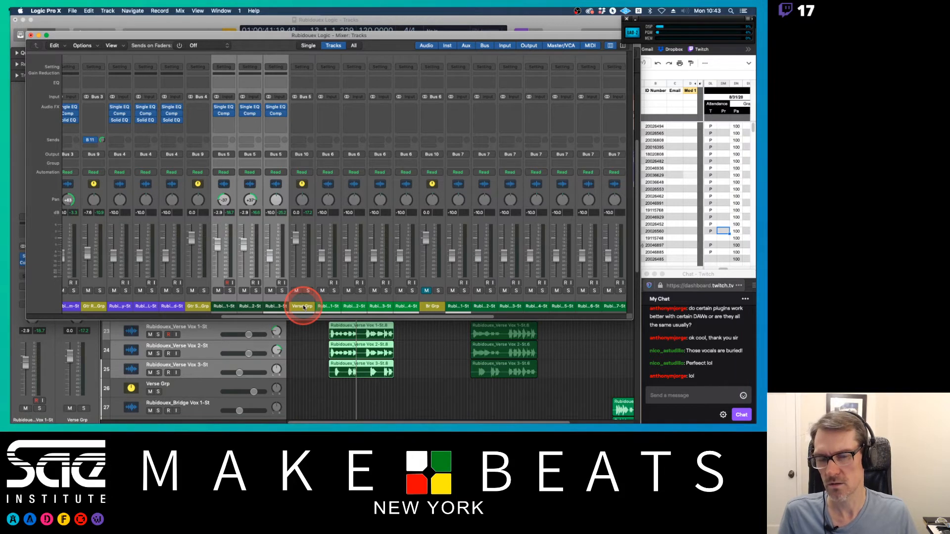
pyautogui.click(303, 306)
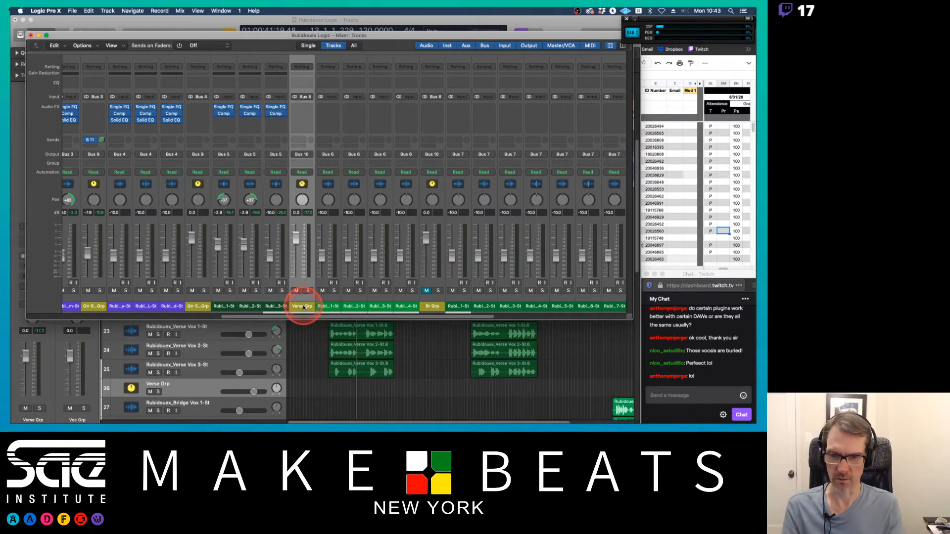
pyautogui.click(303, 141)
pyautogui.moveTo(303, 149)
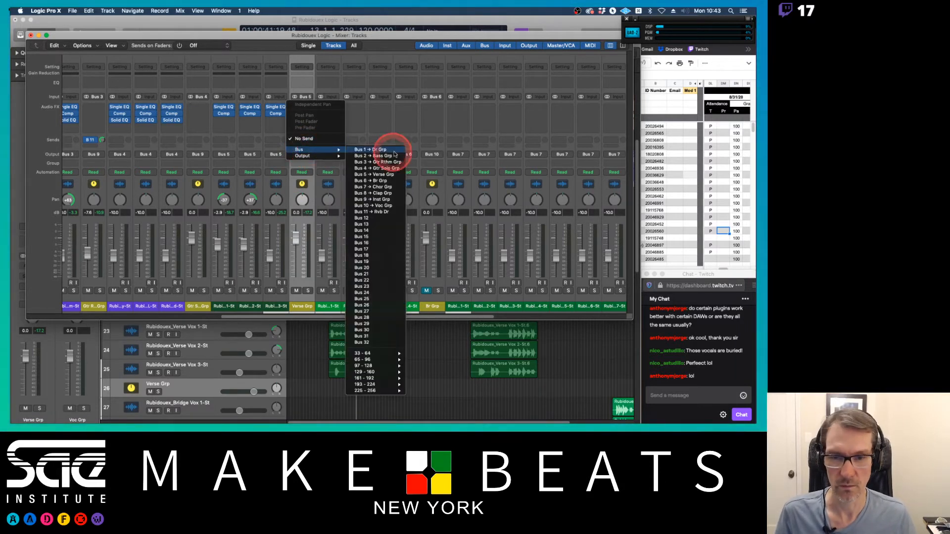
pyautogui.click(378, 217)
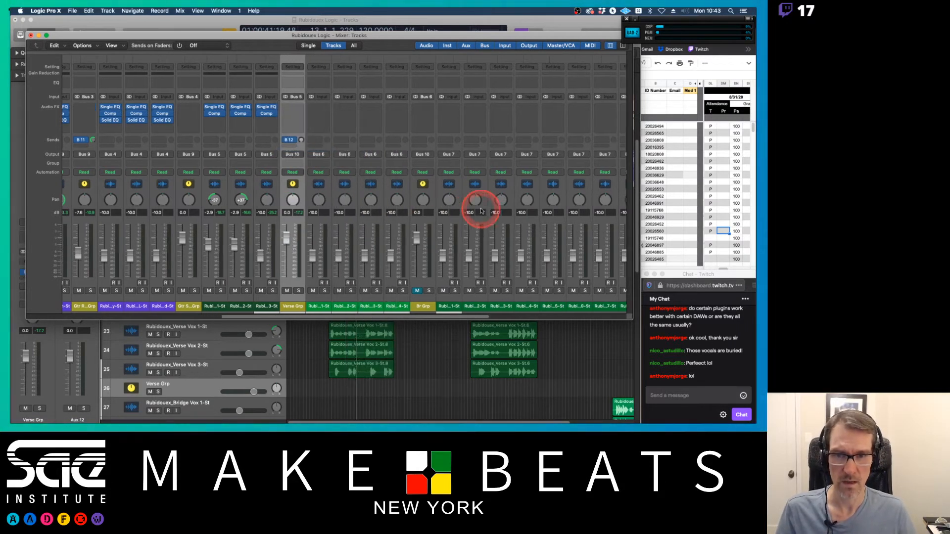
# Step: Rename the new Aux 12 channel as Rvb Voc
pyautogui.hscroll(15, 468, 199)
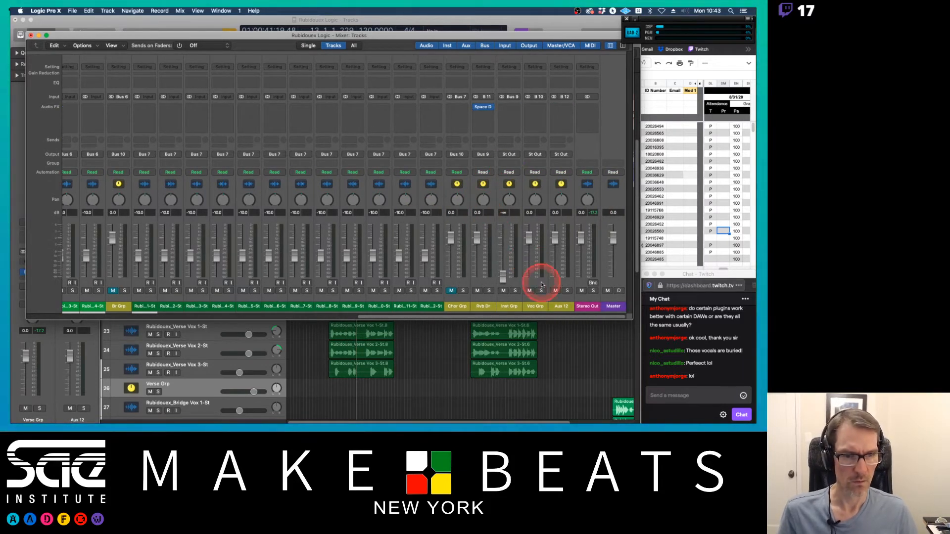
pyautogui.doubleClick(560, 306)
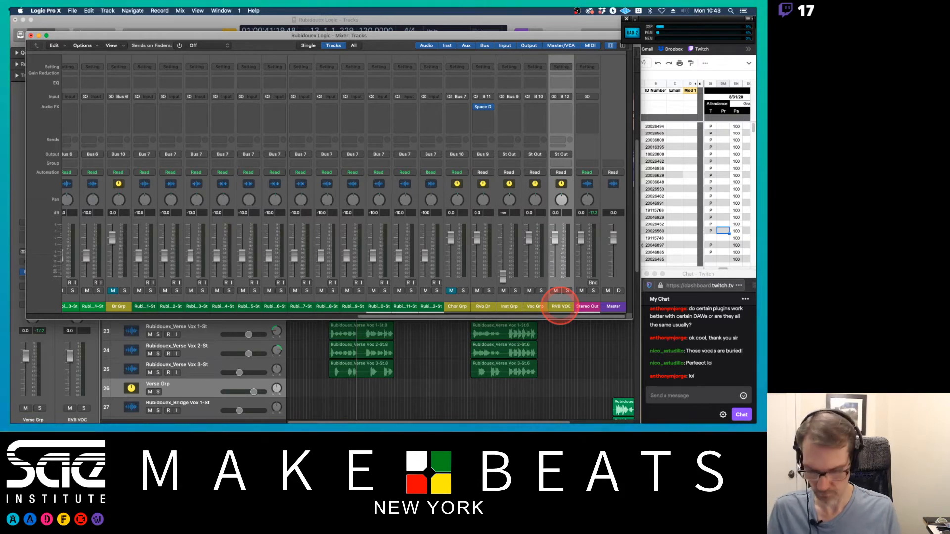
pyautogui.doubleClick(561, 307)
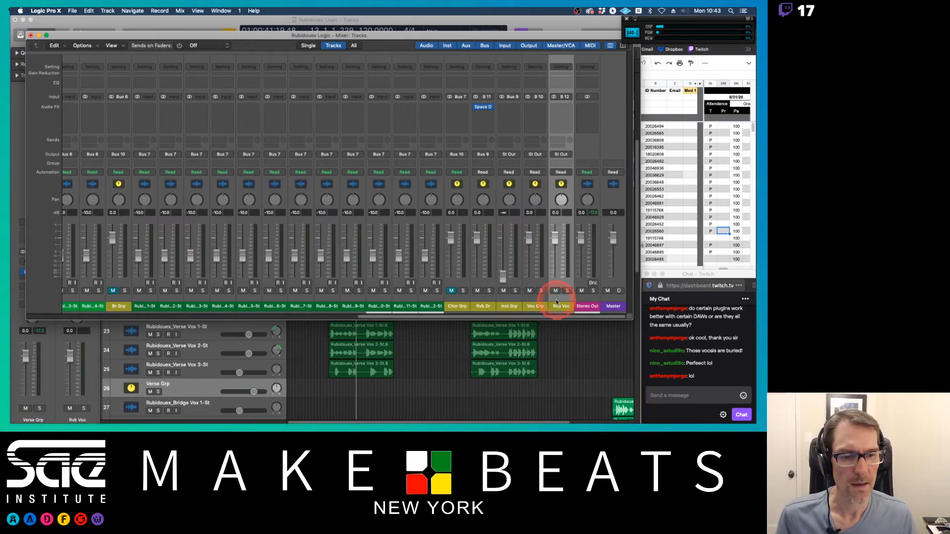
# Step: Move the Rvb Dr, Inst Grp, Voc Grp and Rvb Voc aux tracks to the bottom of the track list
pyautogui.moveTo(562, 306); pyautogui.dragTo(317, 346)
pyautogui.click(316, 346)
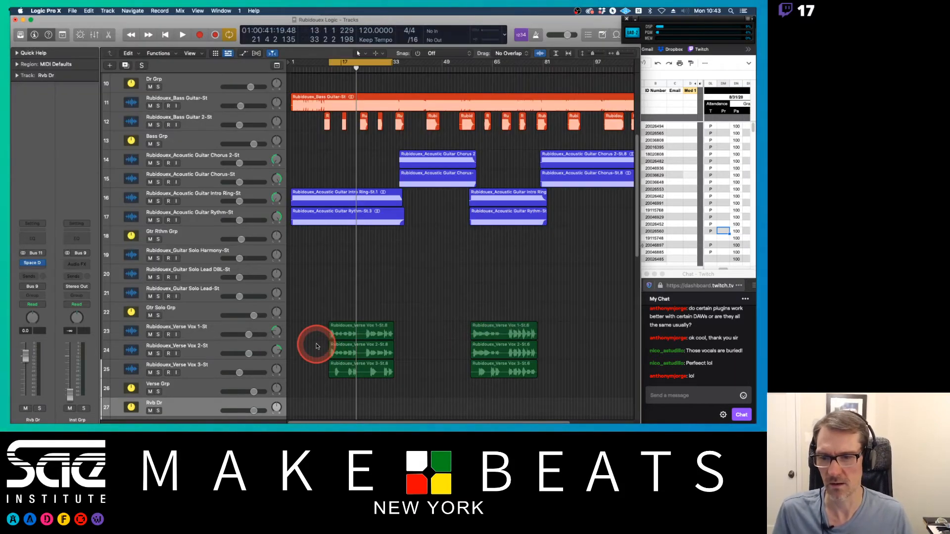
pyautogui.scroll(7, 316, 346)
pyautogui.scroll(-3, 317, 346)
pyautogui.scroll(-10, 316, 346)
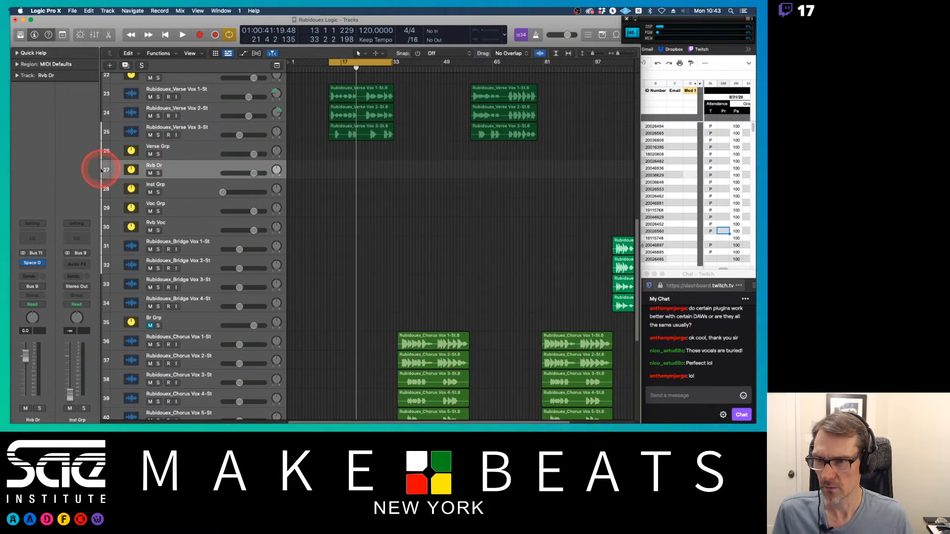
pyautogui.moveTo(106, 170)
pyautogui.mouseDown()
pyautogui.moveTo(106, 200)
pyautogui.moveTo(108, 176)
pyautogui.mouseUp()
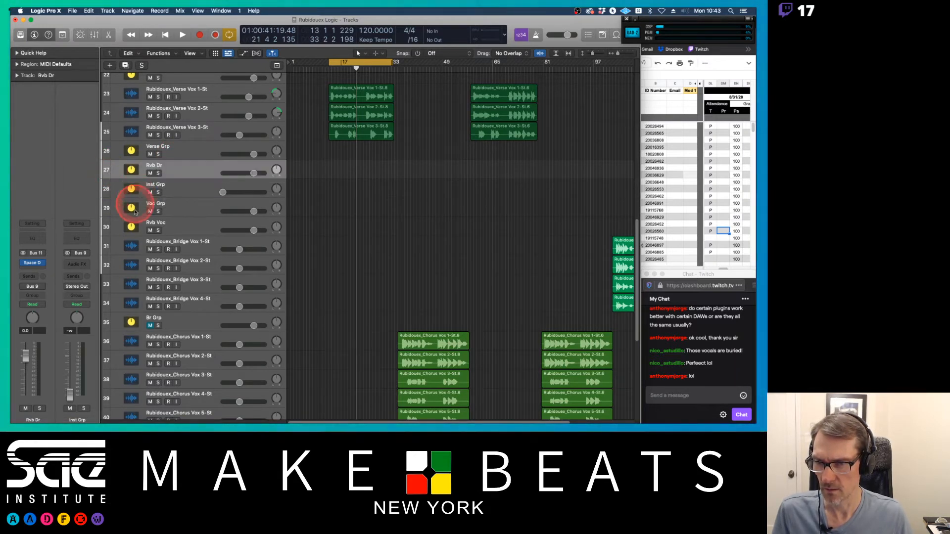
pyautogui.keyDown('shift'); pyautogui.click(105, 226); pyautogui.keyUp('shift')
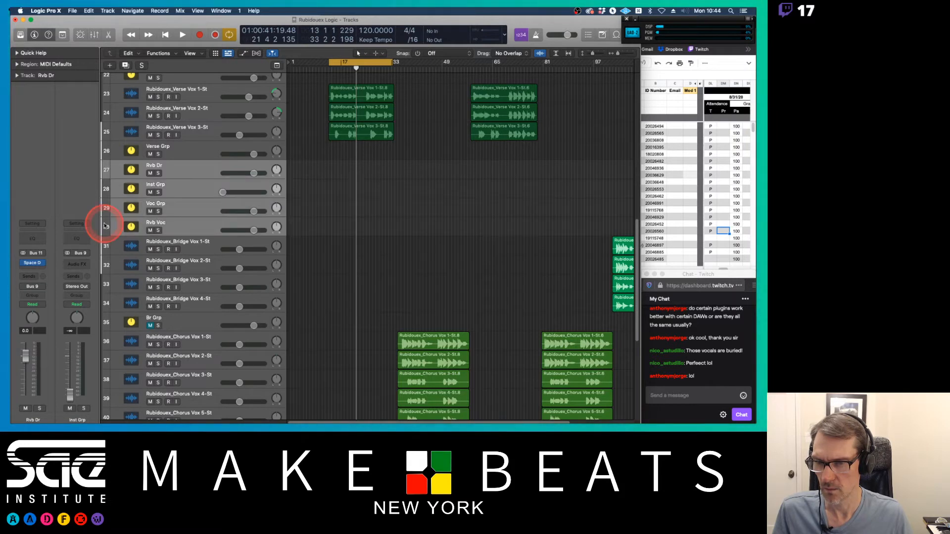
pyautogui.scroll(-2, 336, 187)
pyautogui.moveTo(106, 140); pyautogui.dragTo(116, 365)
pyautogui.click(164, 354)
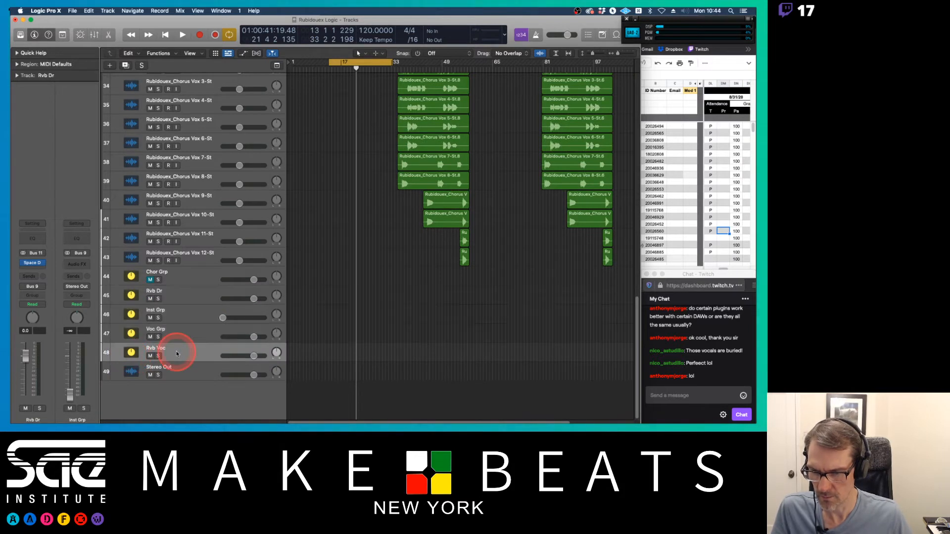
pyautogui.moveTo(105, 355); pyautogui.dragTo(107, 313)
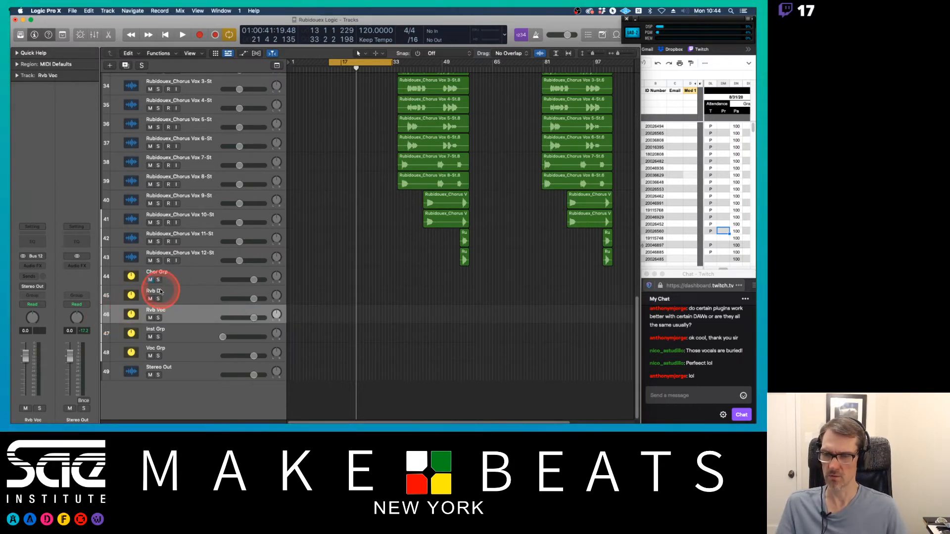
# Step: Rename the Rvb Dr aux track as Rvb Inst
pyautogui.doubleClick(160, 291)
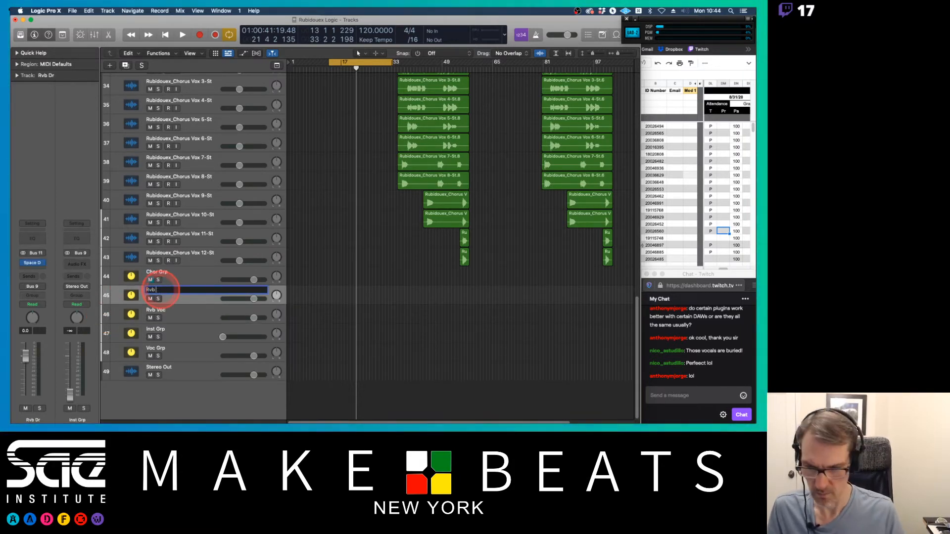
pyautogui.press('Return')
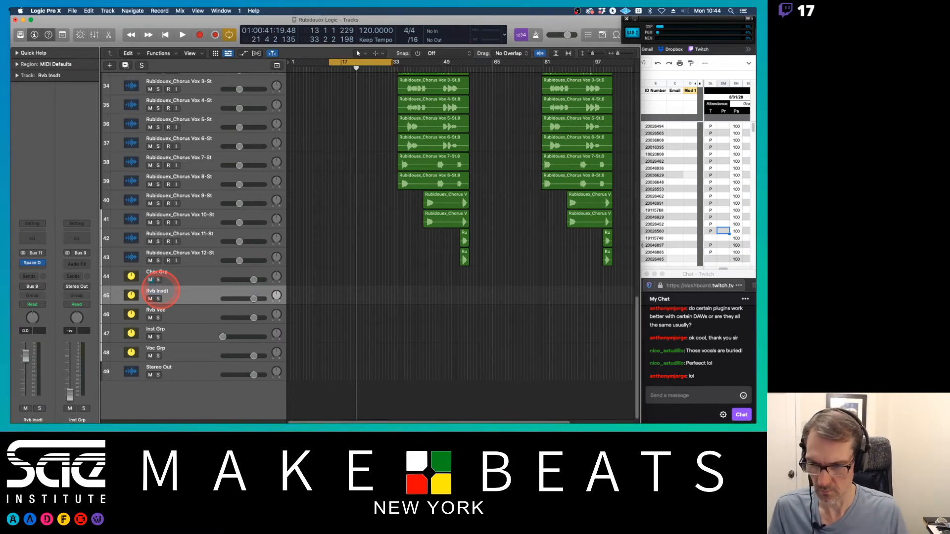
pyautogui.doubleClick(162, 291)
pyautogui.press('Return')
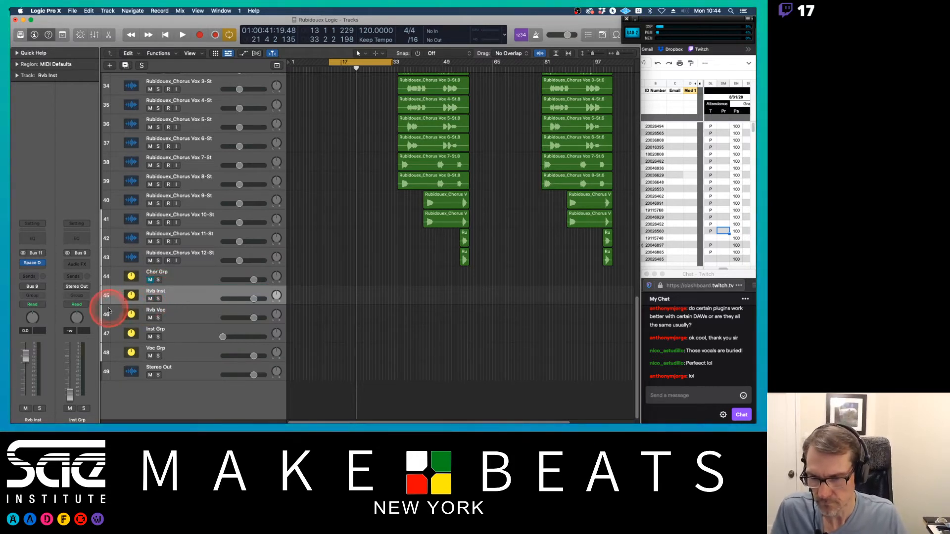
# Step: Reorder the bottom aux tracks as Chor Grp, Rvb Voc, Voc Grp, Rvb Inst, Inst Grp
pyautogui.moveTo(107, 313); pyautogui.dragTo(110, 340)
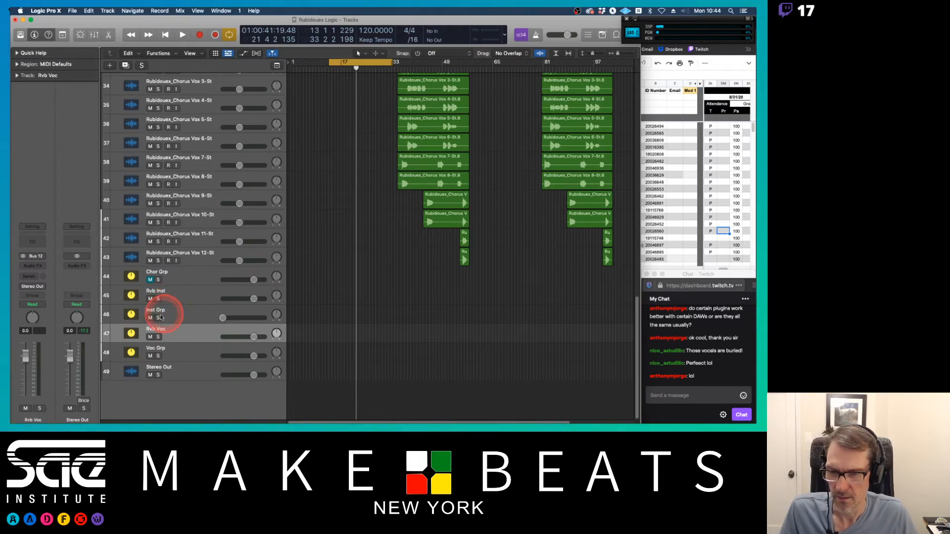
pyautogui.keyDown('shift'); pyautogui.click(103, 351); pyautogui.keyUp('shift')
pyautogui.moveTo(111, 334); pyautogui.dragTo(113, 274)
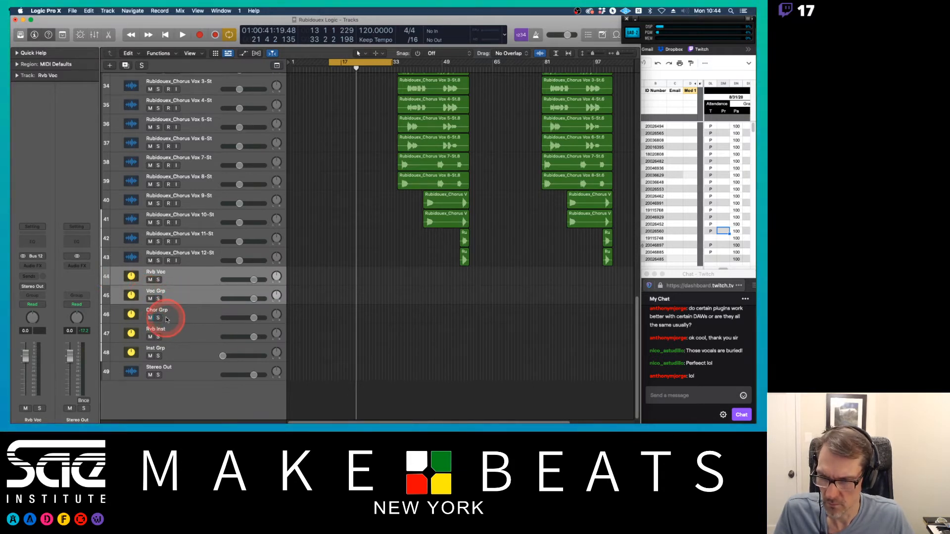
pyautogui.moveTo(165, 320); pyautogui.dragTo(106, 273)
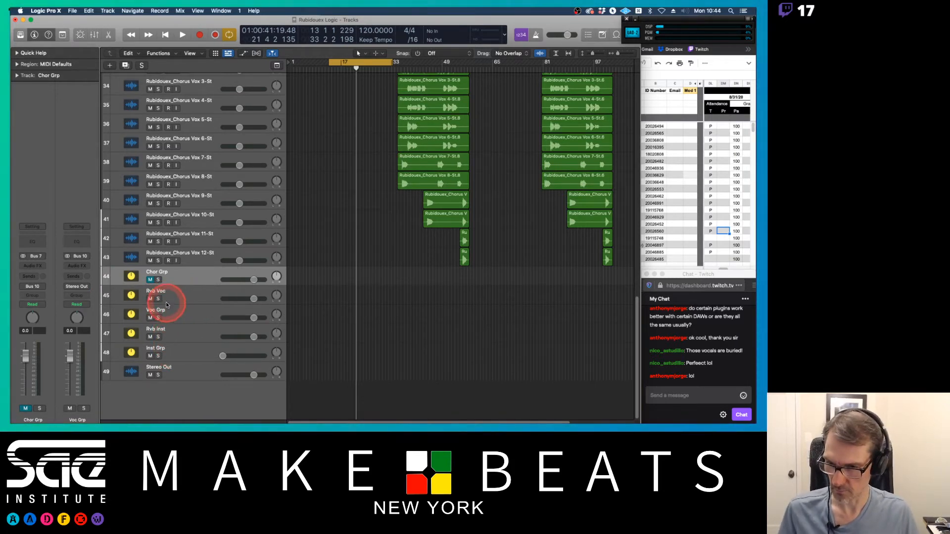
# Step: Open the mixer and route the Rvb Voc aux's output to Bus 10 (Voc Grp)
pyautogui.press('x')
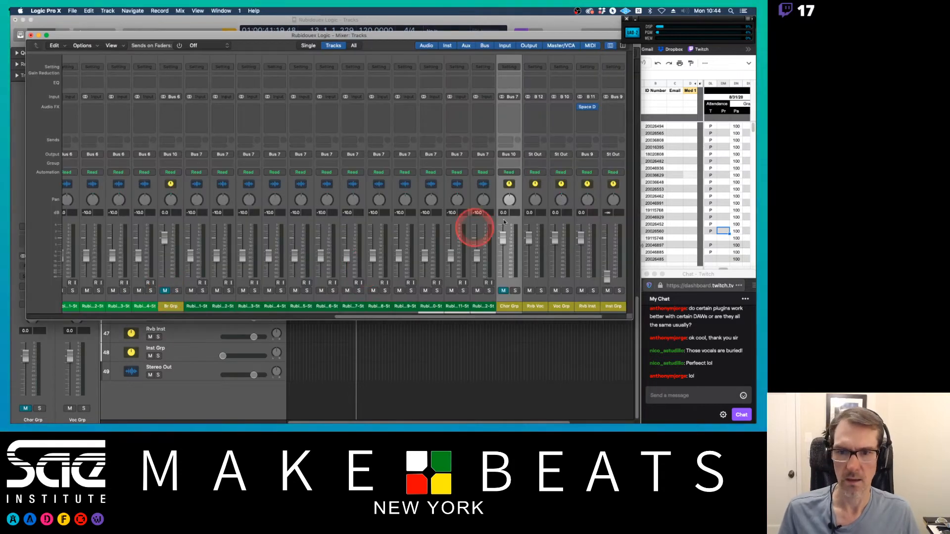
pyautogui.hscroll(2, 504, 218)
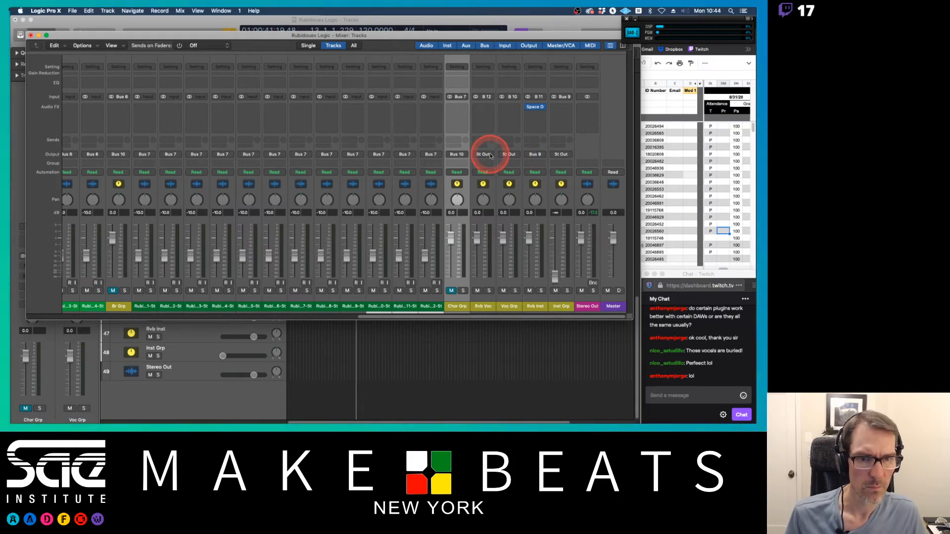
pyautogui.click(487, 157)
pyautogui.click(492, 131)
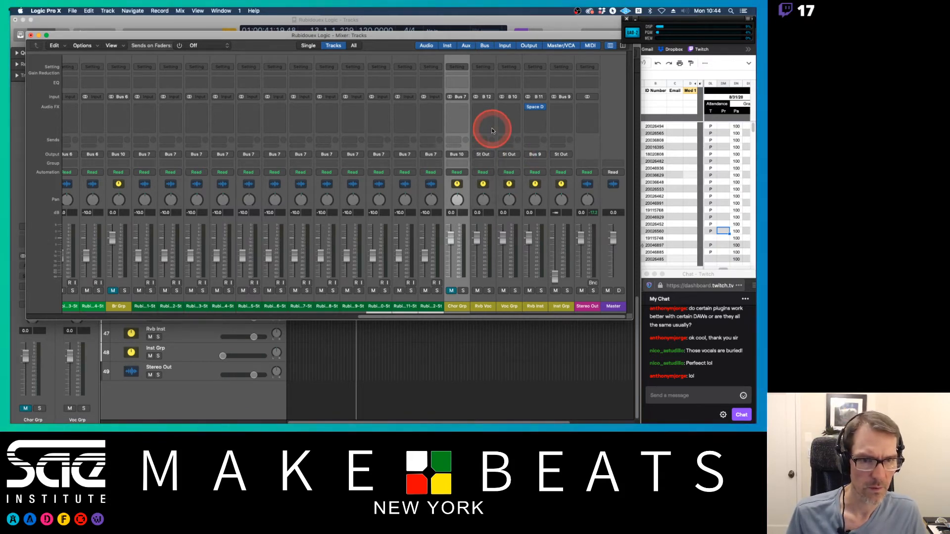
pyautogui.click(492, 156)
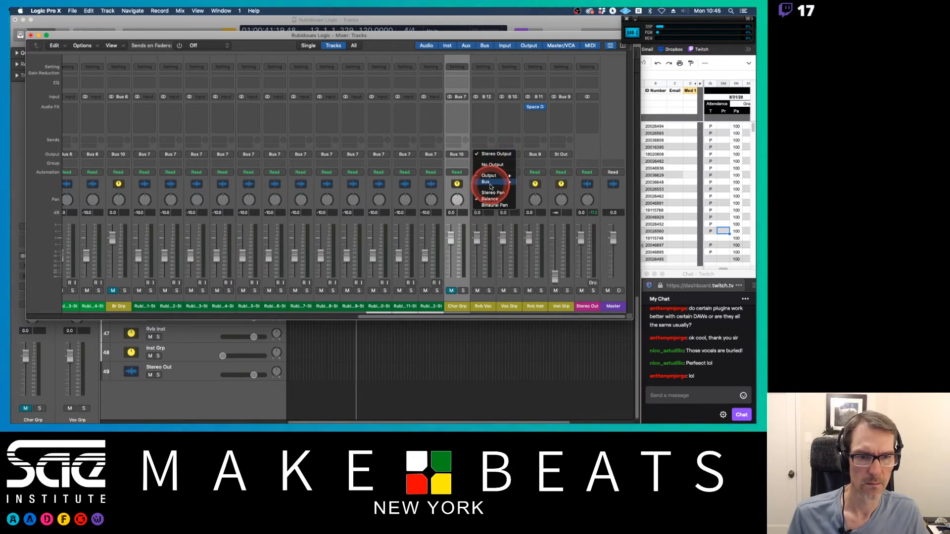
pyautogui.moveTo(501, 186)
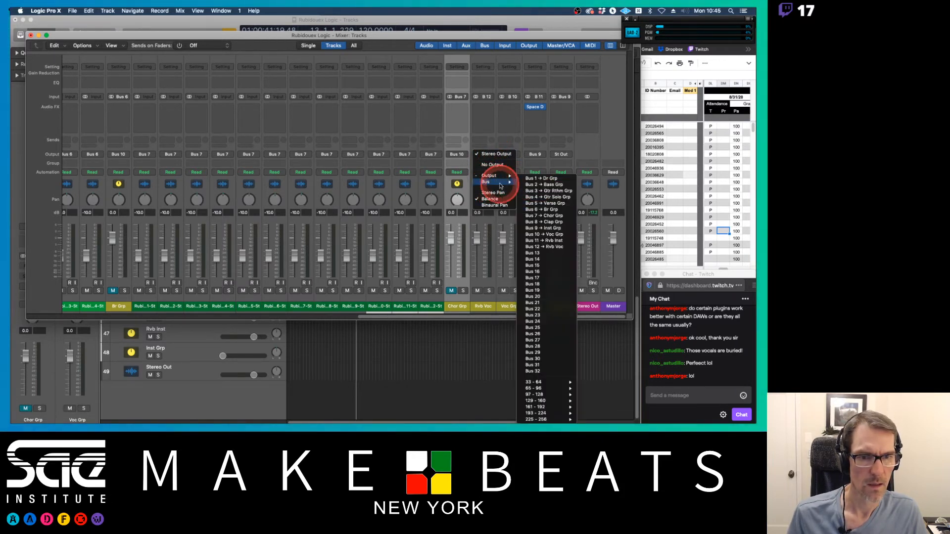
pyautogui.click(546, 235)
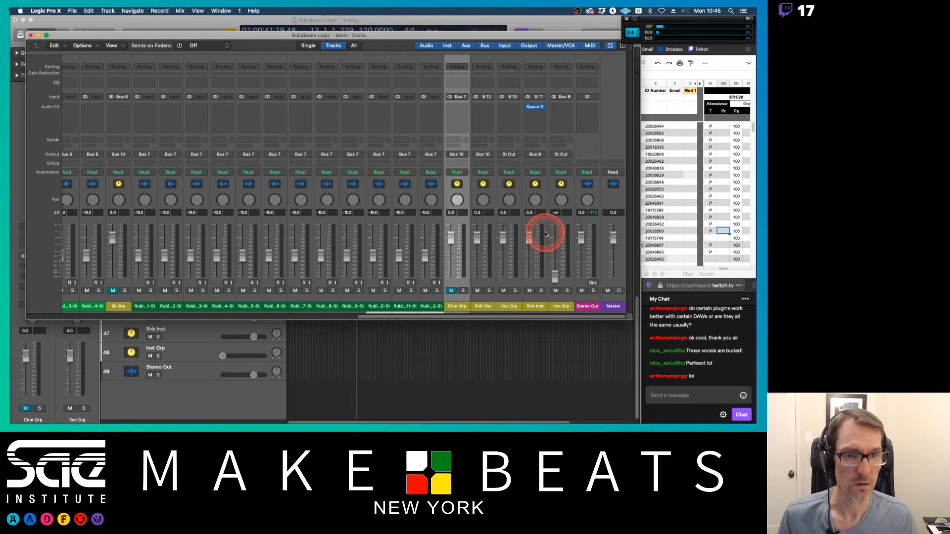
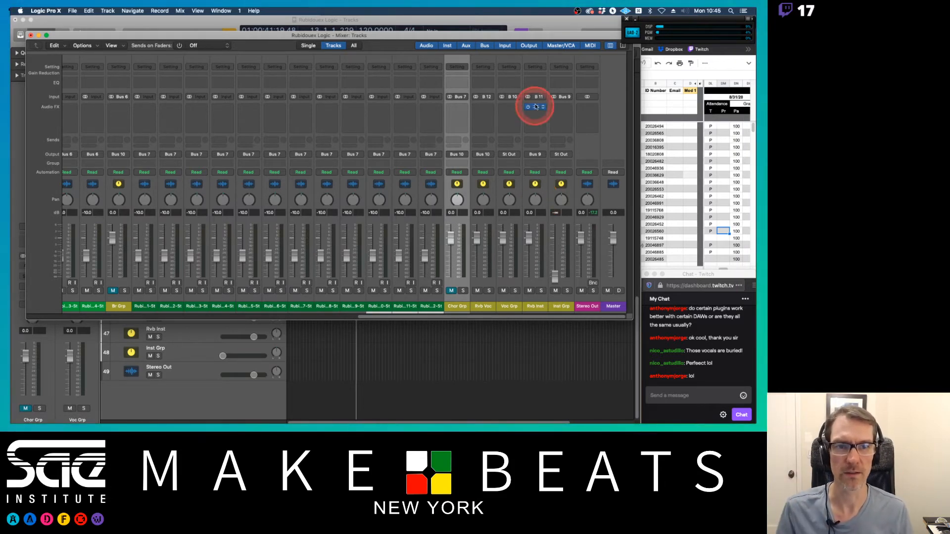
# Step: Start playback and copy the Space Designer reverb from the Rvb Inst channel onto the Rvb Voc channel
pyautogui.moveTo(514, 33); pyautogui.dragTo(496, 18)
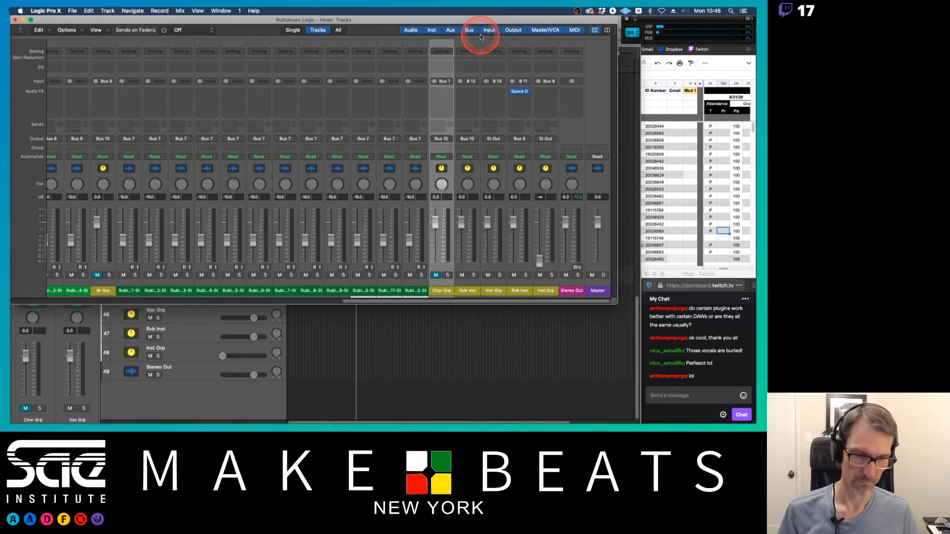
pyautogui.press('space')
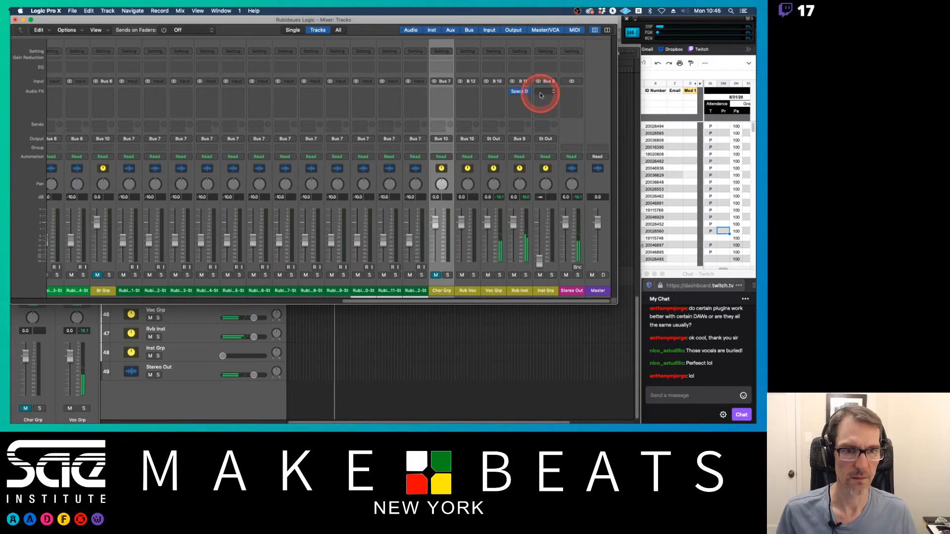
pyautogui.moveTo(521, 91); pyautogui.dragTo(381, 72)
# Step: Load the 0.7s Short Clear Vocals preset in the Rvb Voc channel's Space Designer and close its window
pyautogui.click(469, 93)
pyautogui.click(264, 78)
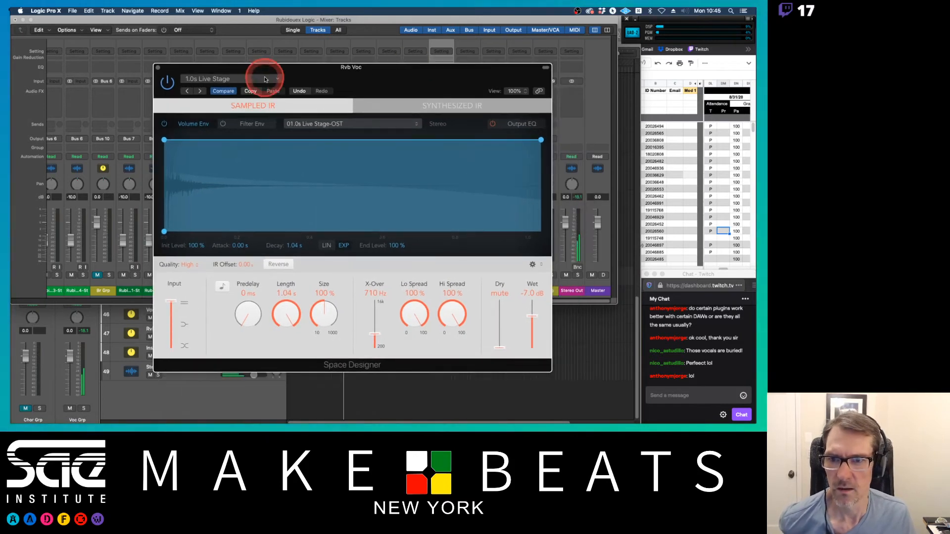
pyautogui.moveTo(273, 244)
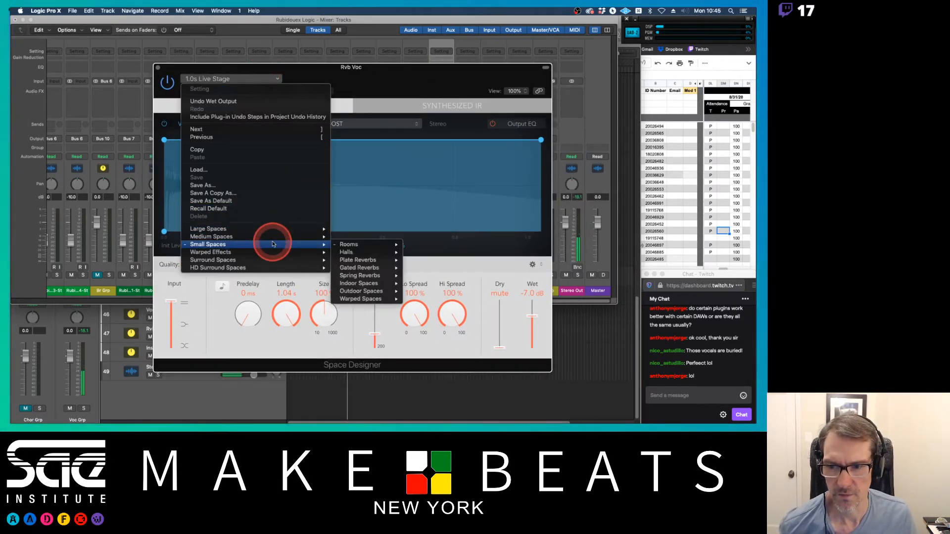
pyautogui.moveTo(366, 259)
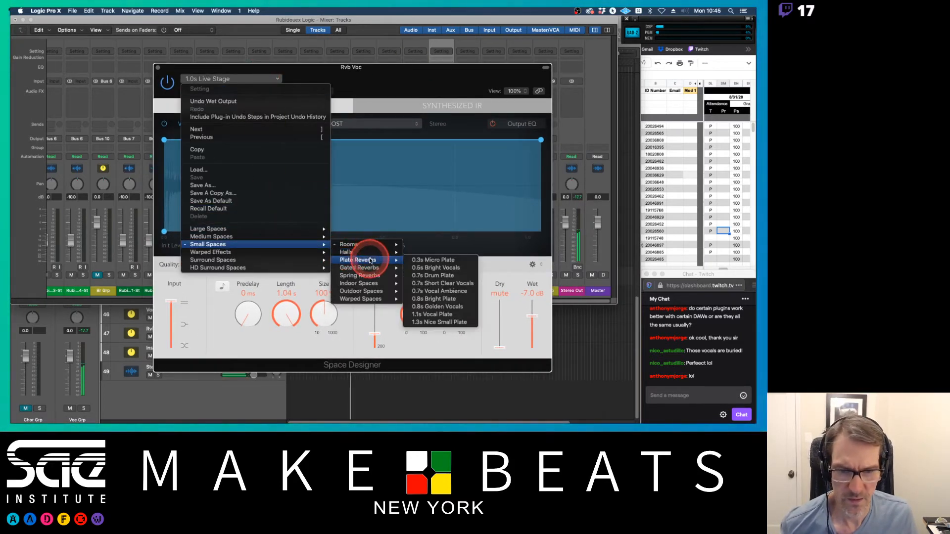
pyautogui.click(437, 283)
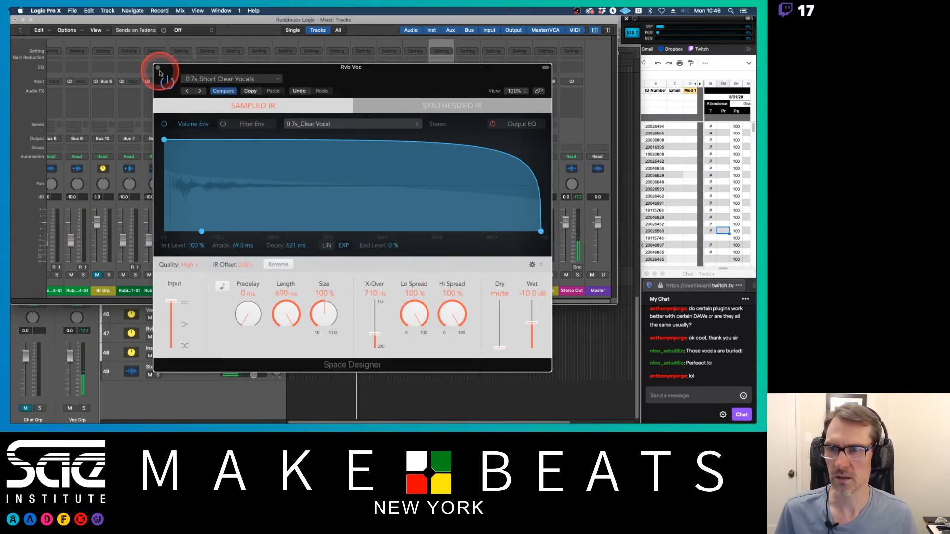
pyautogui.click(157, 68)
# Step: Adjust the Verse Grp channel's B 12 reverb send level
pyautogui.hscroll(-10, 298, 203)
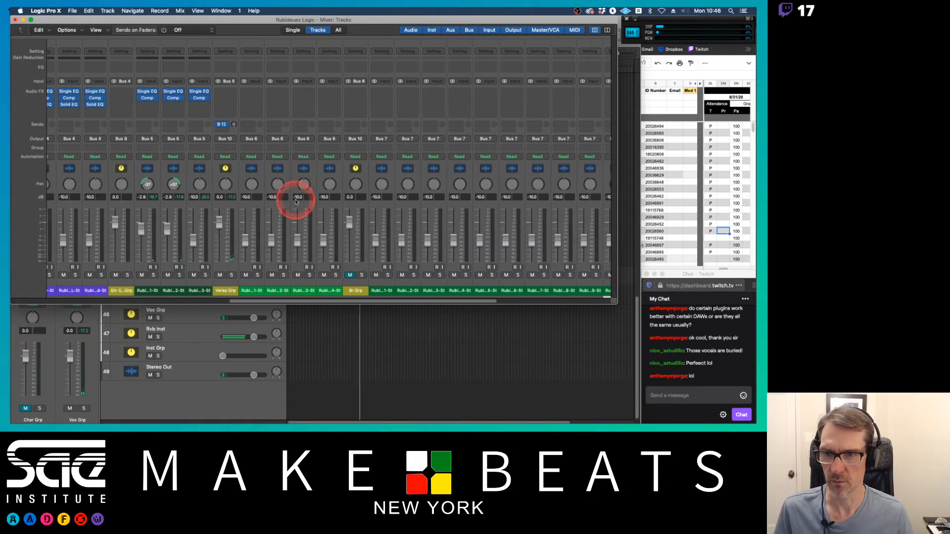
pyautogui.moveTo(237, 127)
pyautogui.mouseDown()
pyautogui.moveTo(229, 106)
pyautogui.moveTo(234, 137)
pyautogui.mouseUp()
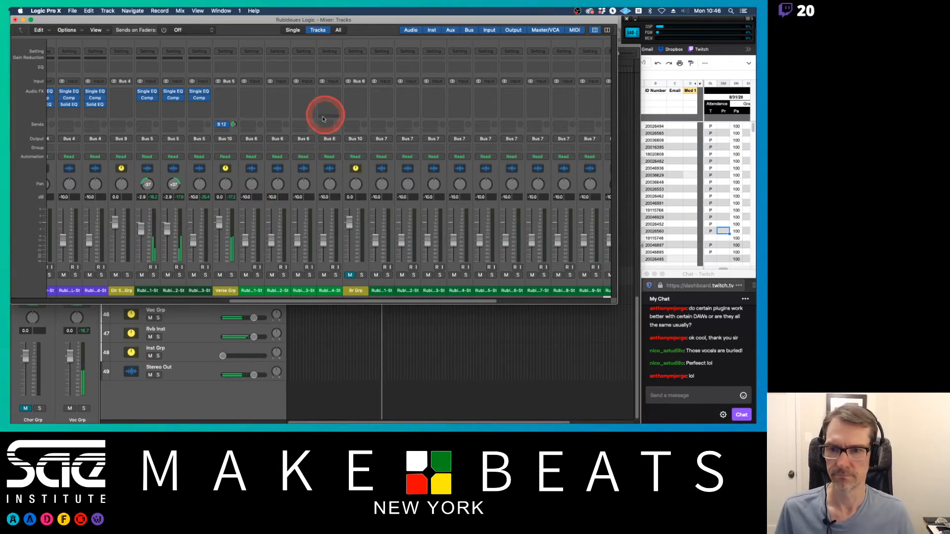
pyautogui.press('space')
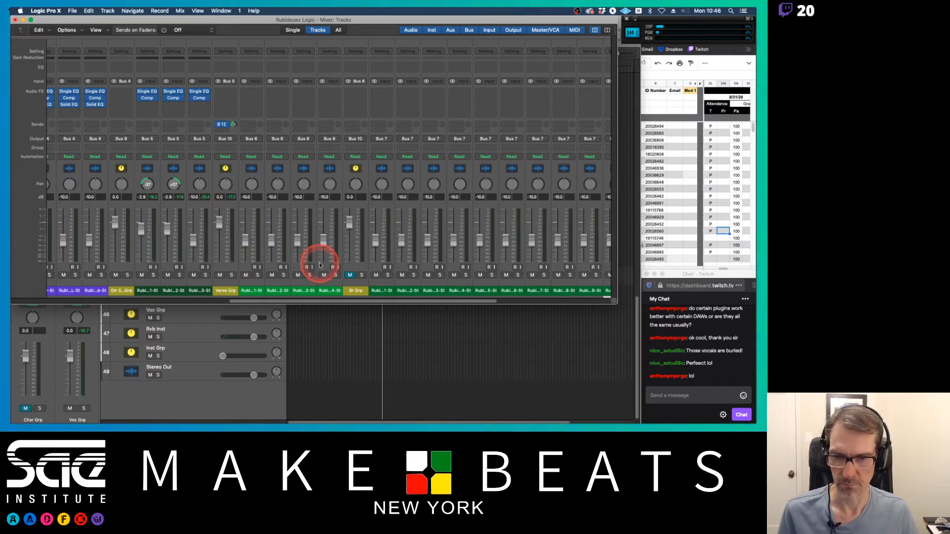
# Step: Raise the Rvb Inst channel's fader
pyautogui.hscroll(10, 318, 265)
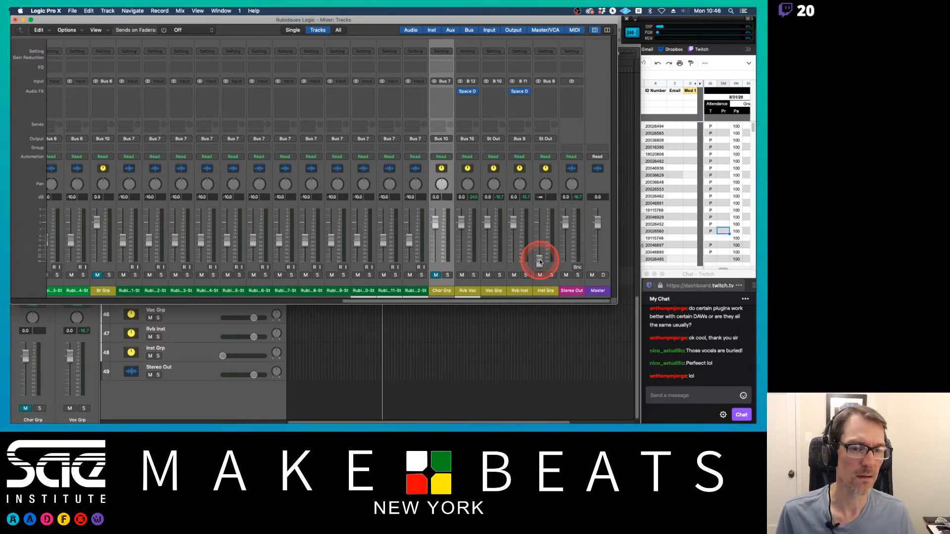
pyautogui.moveTo(539, 262); pyautogui.dragTo(540, 232)
# Step: Select the three verse vocal channels and raise their faders together
pyautogui.hscroll(-1, 471, 248)
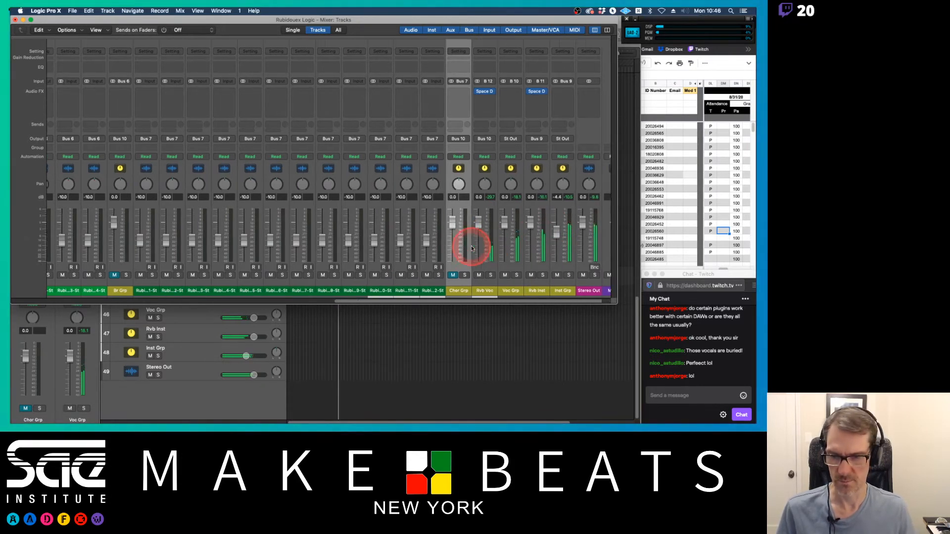
pyautogui.hscroll(-10, 472, 248)
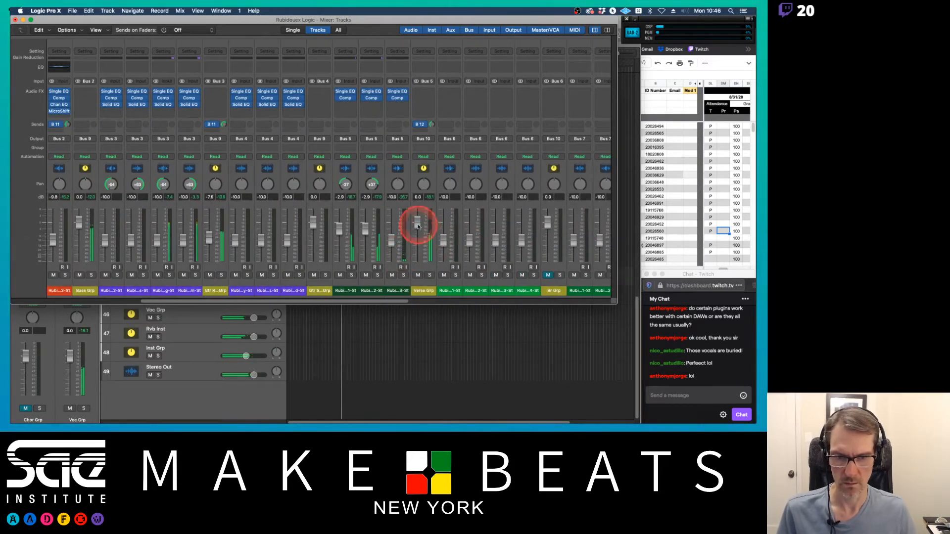
pyautogui.moveTo(351, 290); pyautogui.dragTo(387, 288)
pyautogui.click(343, 230)
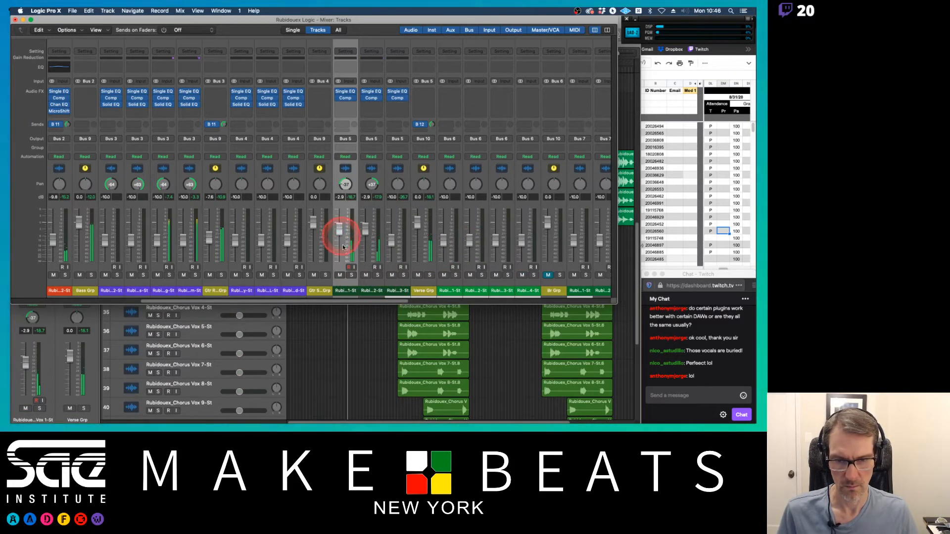
pyautogui.moveTo(354, 290); pyautogui.dragTo(394, 293)
pyautogui.moveTo(350, 237); pyautogui.dragTo(339, 220)
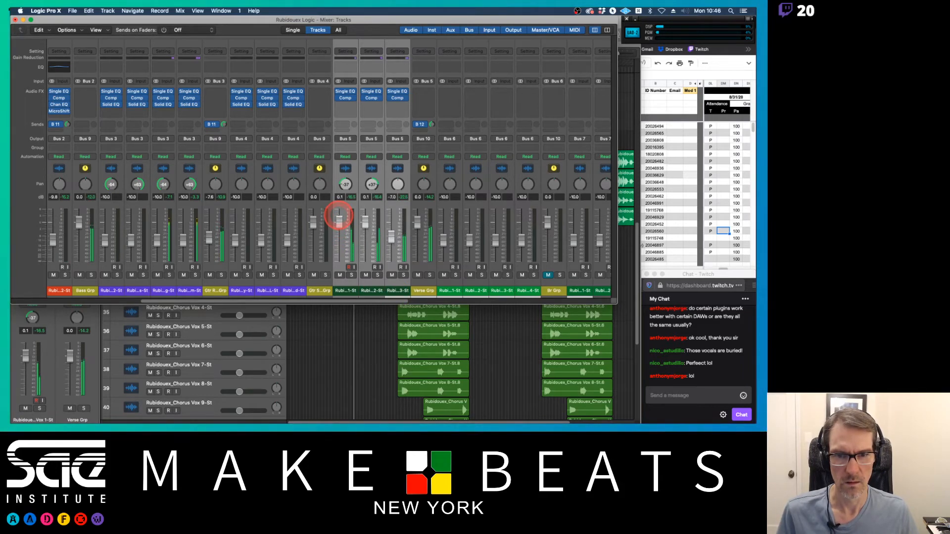
# Step: Lower the Rvb Inst fader slightly
pyautogui.hscroll(10, 399, 220)
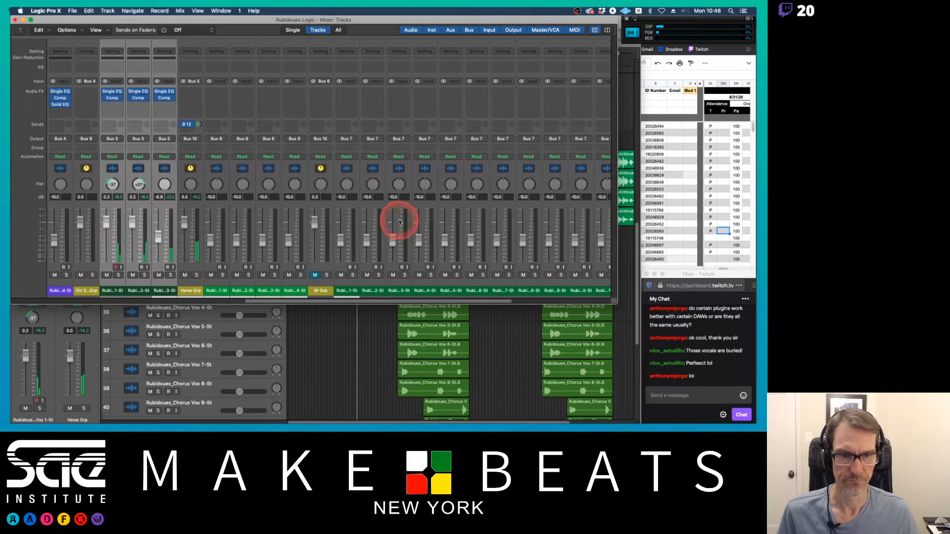
pyautogui.hscroll(2, 399, 222)
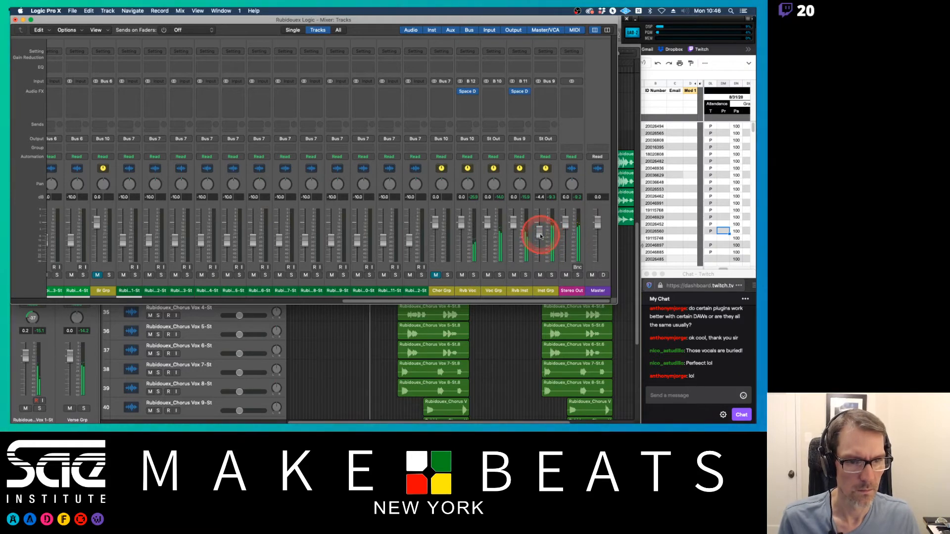
pyautogui.moveTo(540, 236); pyautogui.dragTo(540, 239)
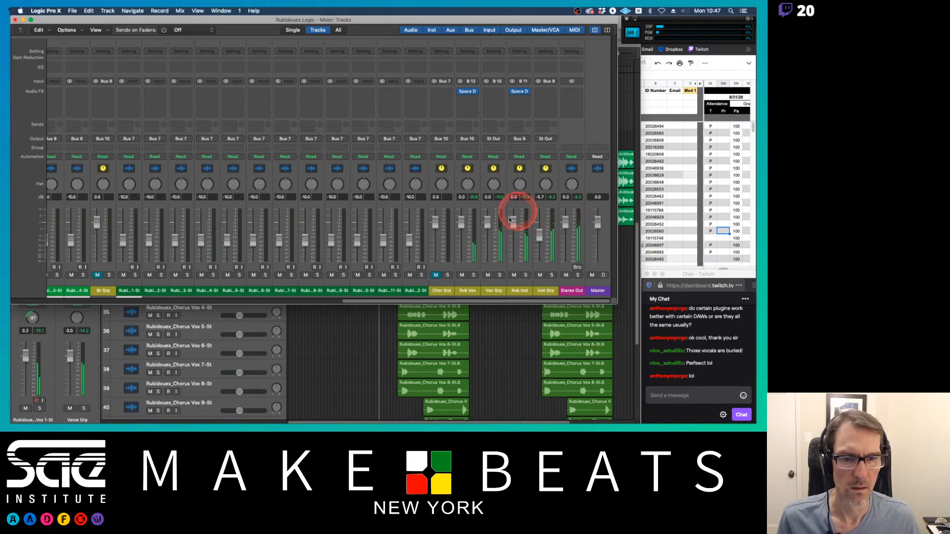
# Step: Set the Verse Grp fader to about 1.7 dB
pyautogui.hscroll(-2, 494, 230)
pyautogui.hscroll(-10, 489, 236)
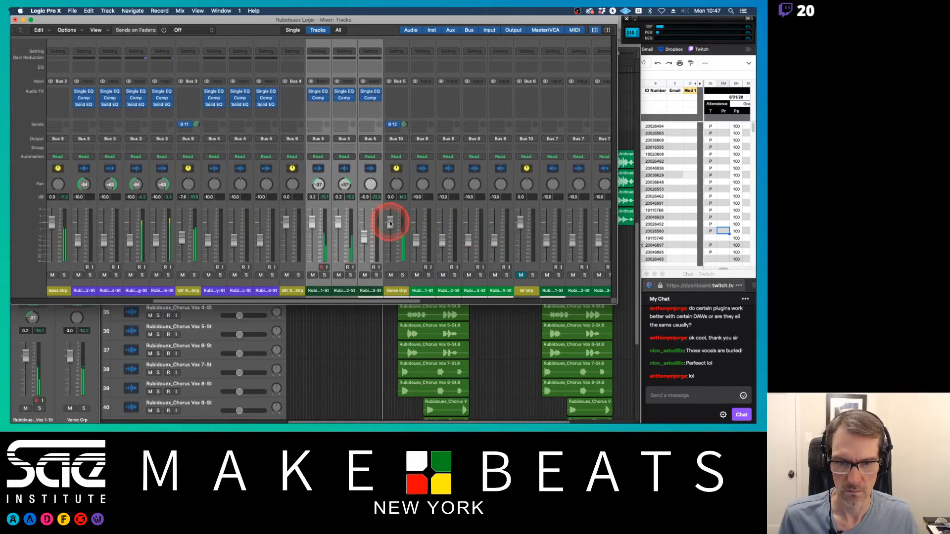
pyautogui.moveTo(390, 224); pyautogui.dragTo(390, 220)
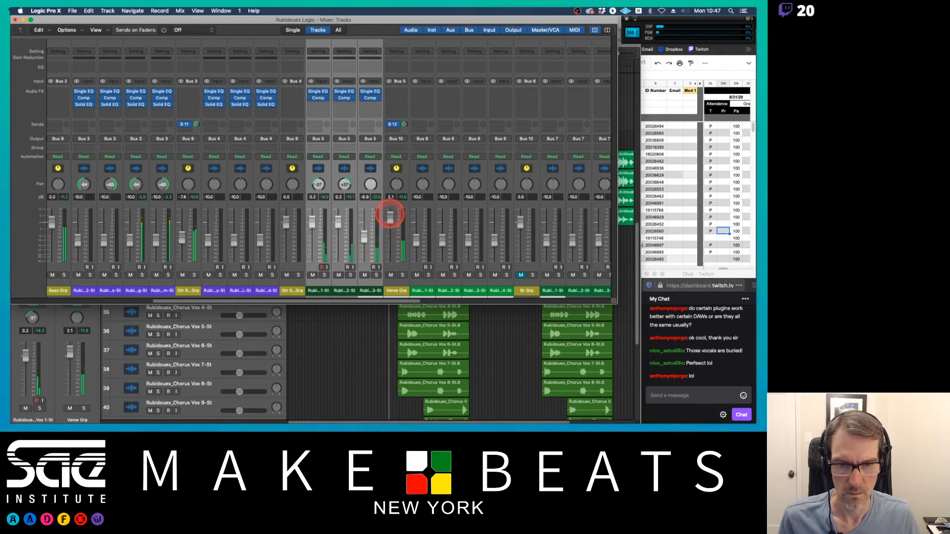
pyautogui.moveTo(390, 214); pyautogui.dragTo(391, 222)
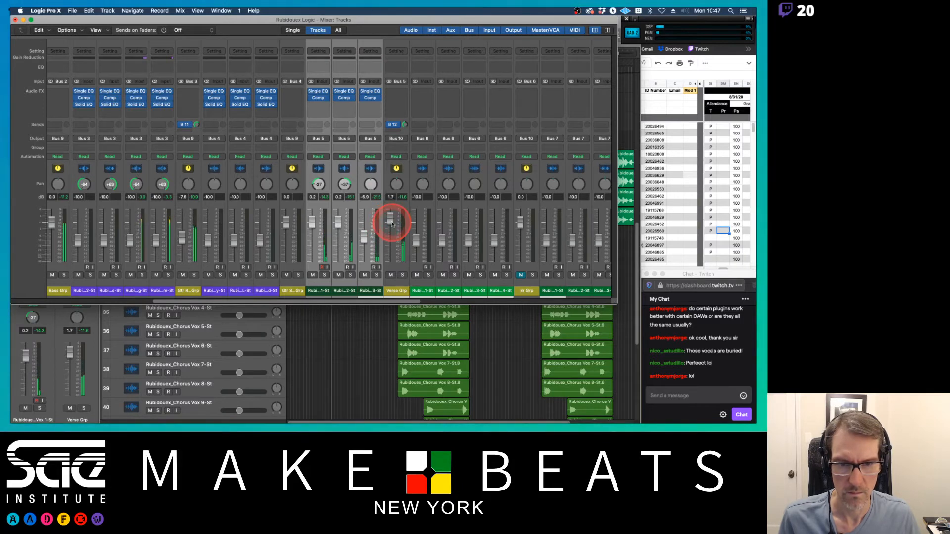
# Step: Move the cycle region over the first chorus section and start playback
pyautogui.hscroll(10, 443, 247)
pyautogui.hscroll(5, 445, 254)
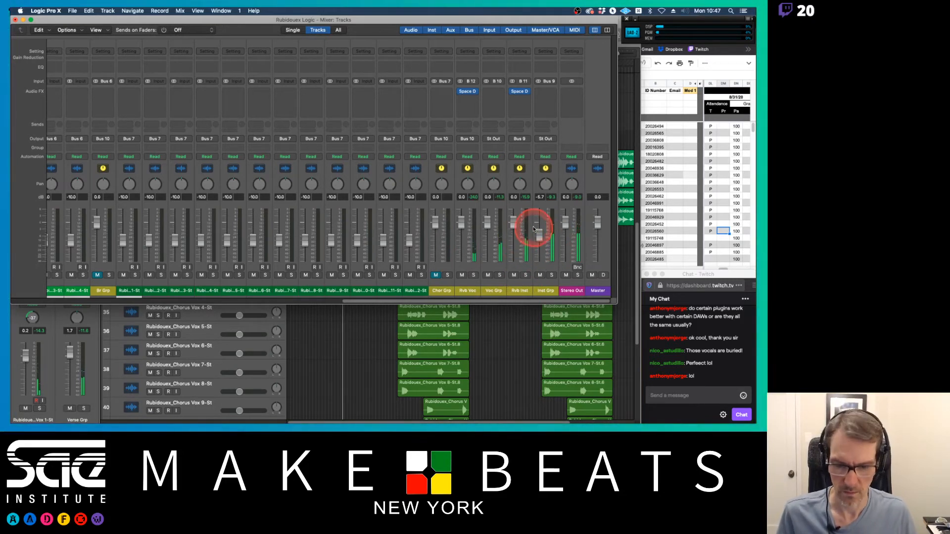
pyautogui.click(511, 332)
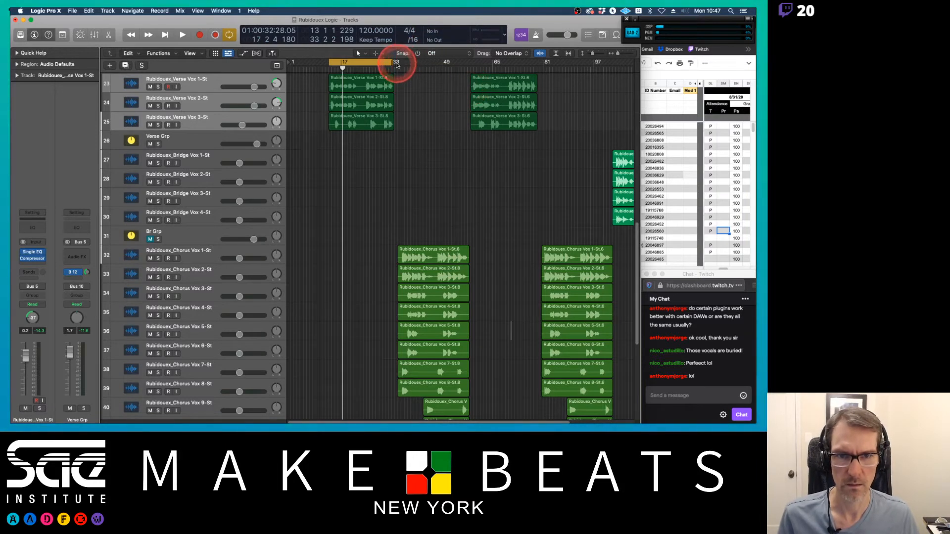
pyautogui.moveTo(396, 65); pyautogui.dragTo(469, 62)
pyautogui.moveTo(397, 62); pyautogui.dragTo(401, 63)
pyautogui.press('space')
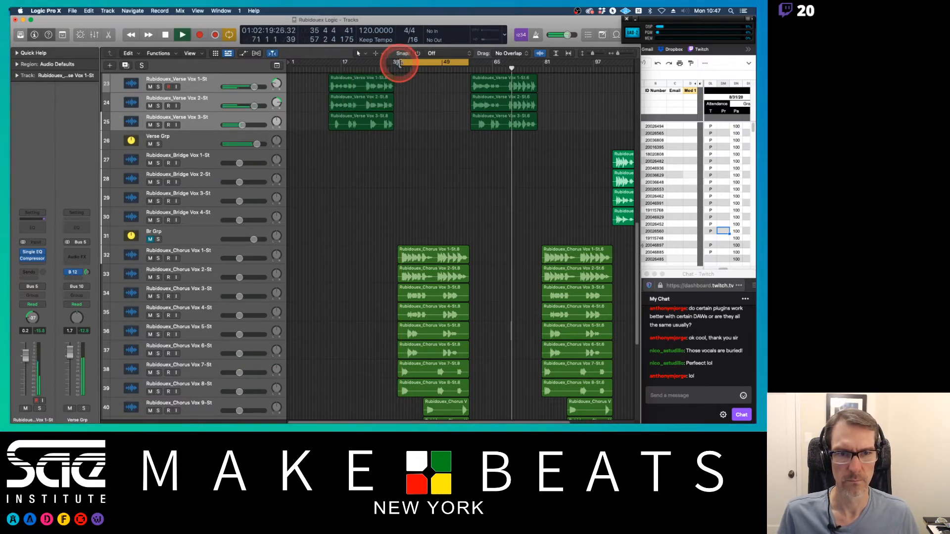
# Step: Restart playback from the beginning of the chorus cycle region
pyautogui.press('space')
pyautogui.click(400, 65)
pyautogui.press('space')
pyautogui.press('space')
pyautogui.press('space')
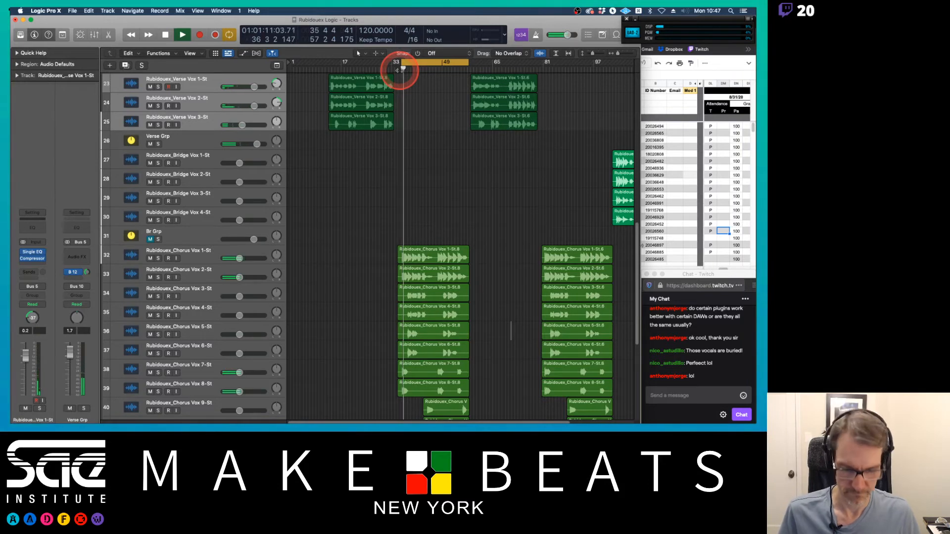
# Step: Open the mixer and unmute the Chor Grp channel
pyautogui.press('x')
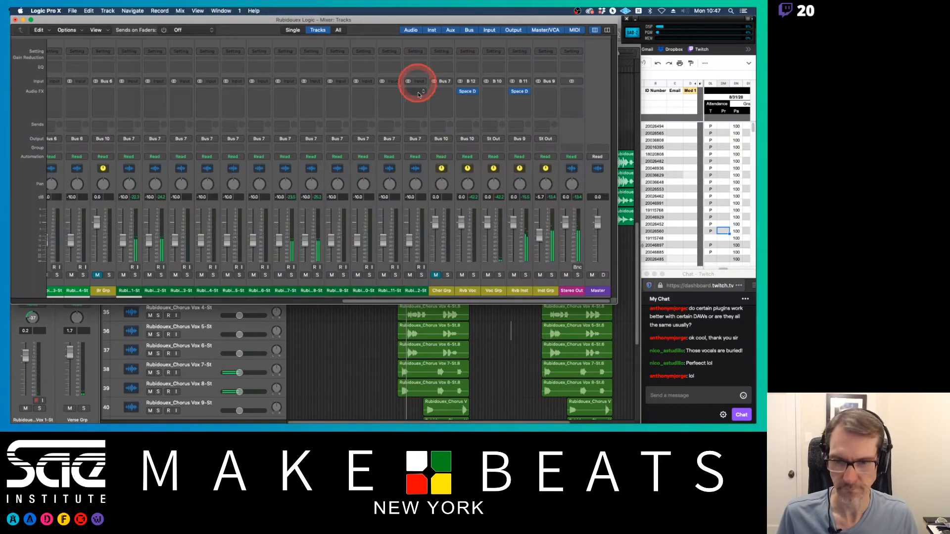
pyautogui.click(436, 275)
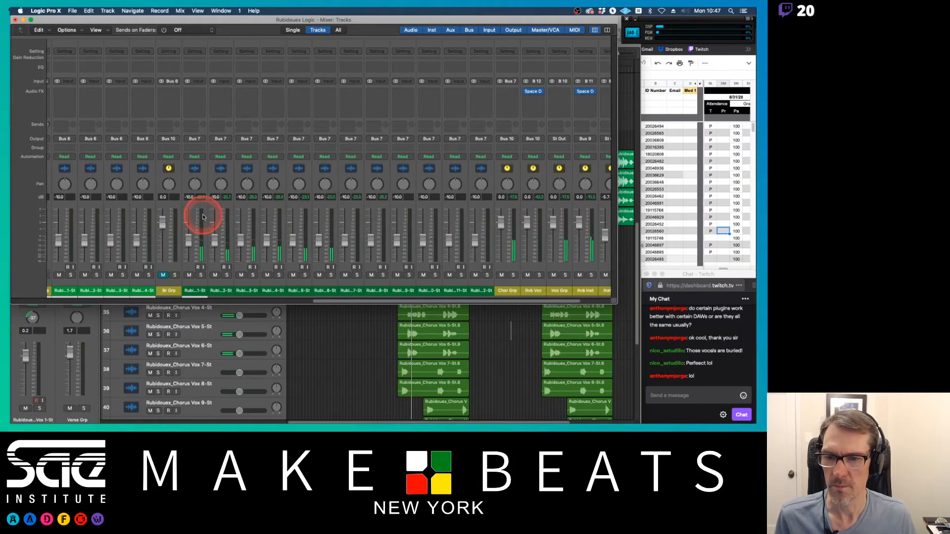
pyautogui.hscroll(-10, 203, 212)
pyautogui.hscroll(3, 215, 154)
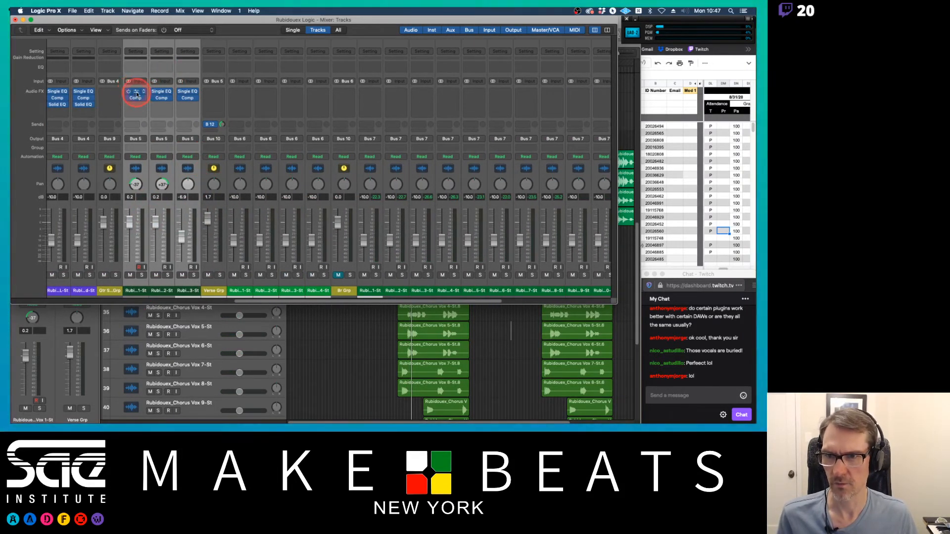
# Step: Copy the Single EQ and Comp plugins onto all the chorus vocal channels
pyautogui.moveTo(136, 94); pyautogui.dragTo(315, 92)
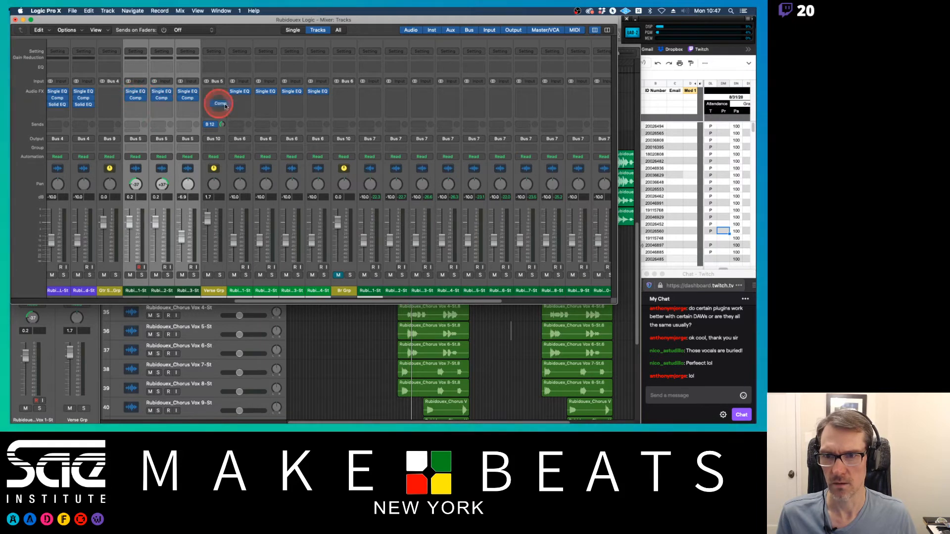
pyautogui.moveTo(225, 106); pyautogui.dragTo(447, 93)
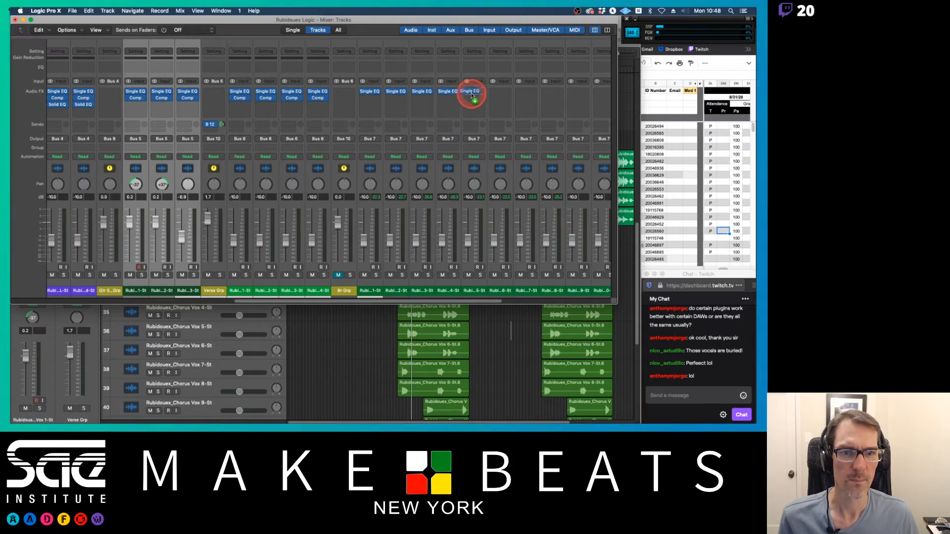
pyautogui.hscroll(6, 472, 91)
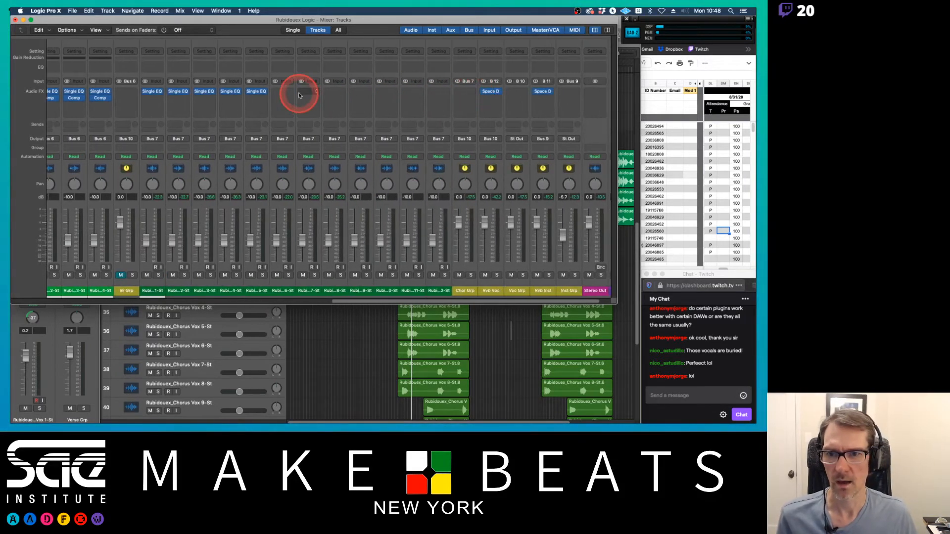
pyautogui.moveTo(257, 92); pyautogui.dragTo(413, 92)
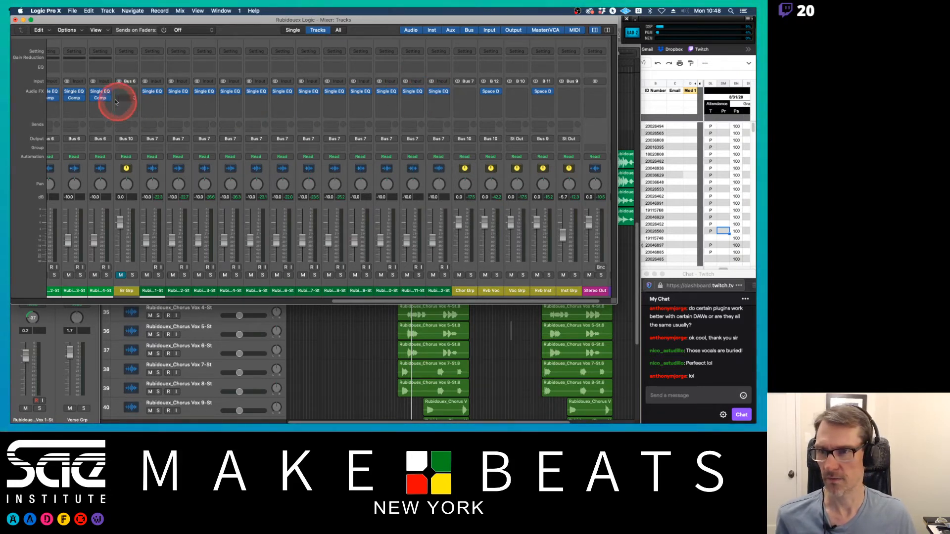
pyautogui.moveTo(101, 96); pyautogui.dragTo(432, 101)
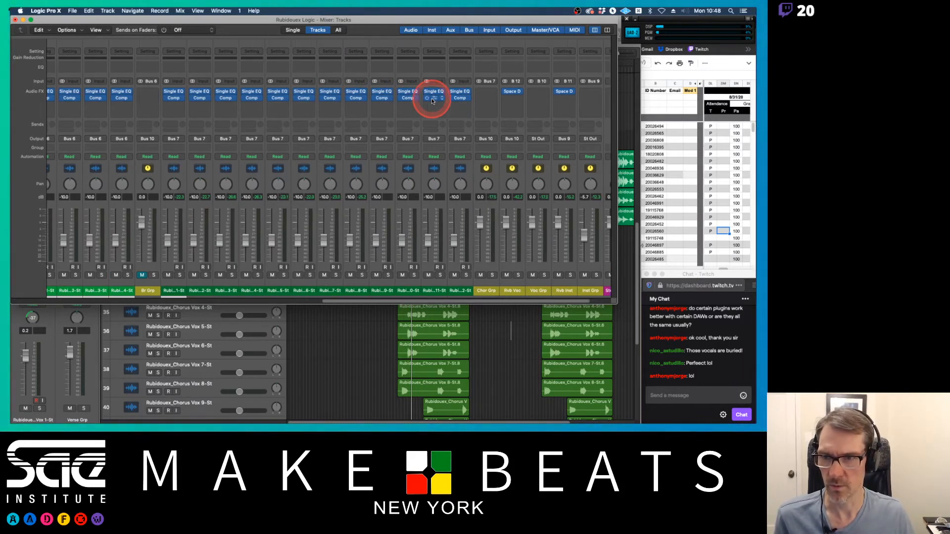
# Step: Add a send from the Br Grp channel to Bus 12 → Rvb Voc
pyautogui.hscroll(-5, 431, 101)
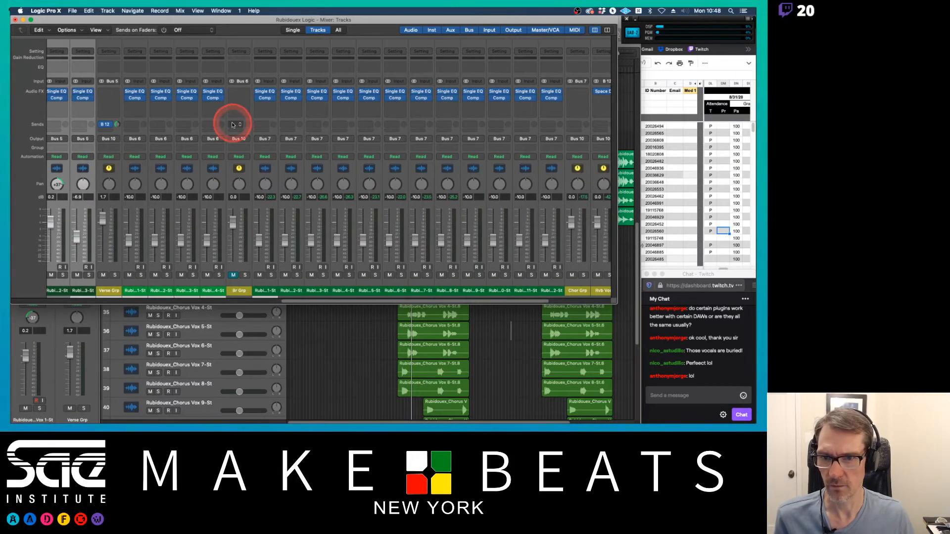
pyautogui.click(234, 125)
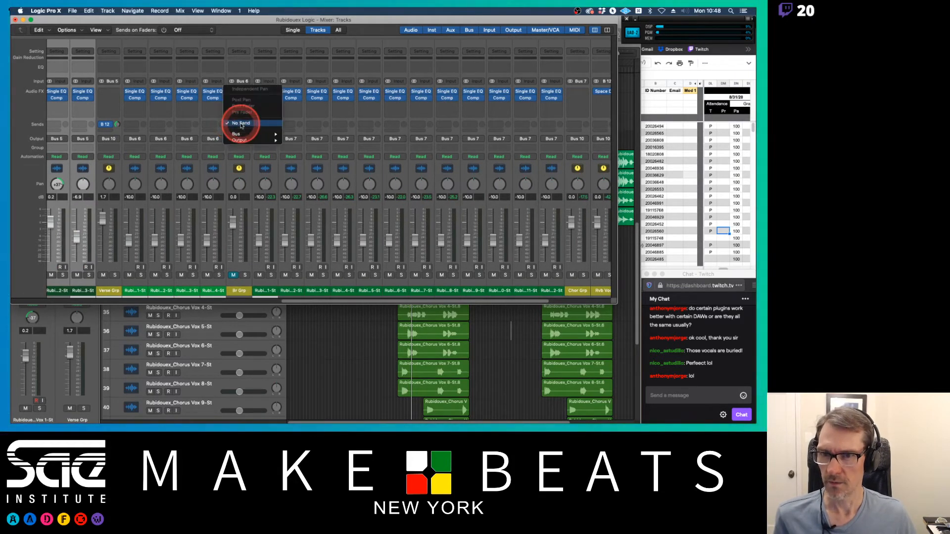
pyautogui.moveTo(237, 134)
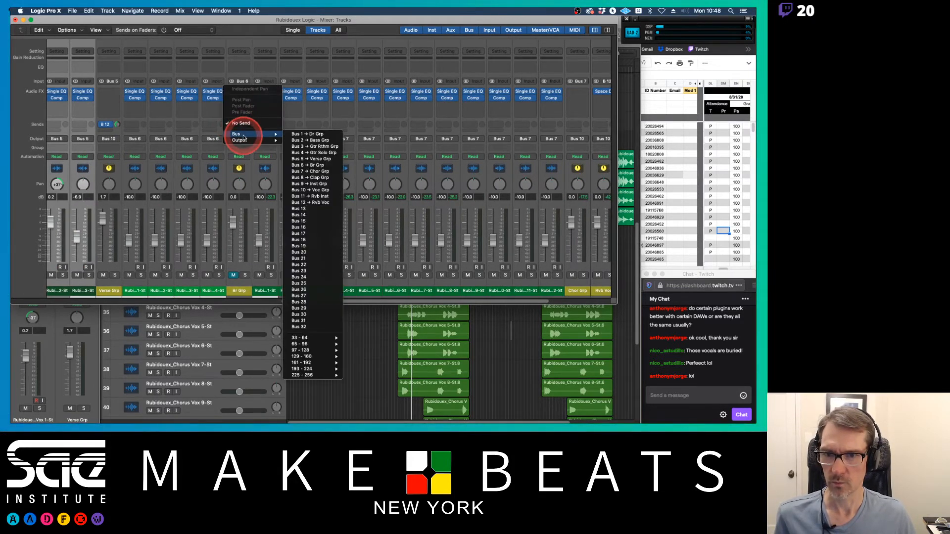
pyautogui.click(306, 202)
# Step: Add a send from the Chor Grp channel to Bus 12 → Rvb Voc
pyautogui.hscroll(5, 327, 170)
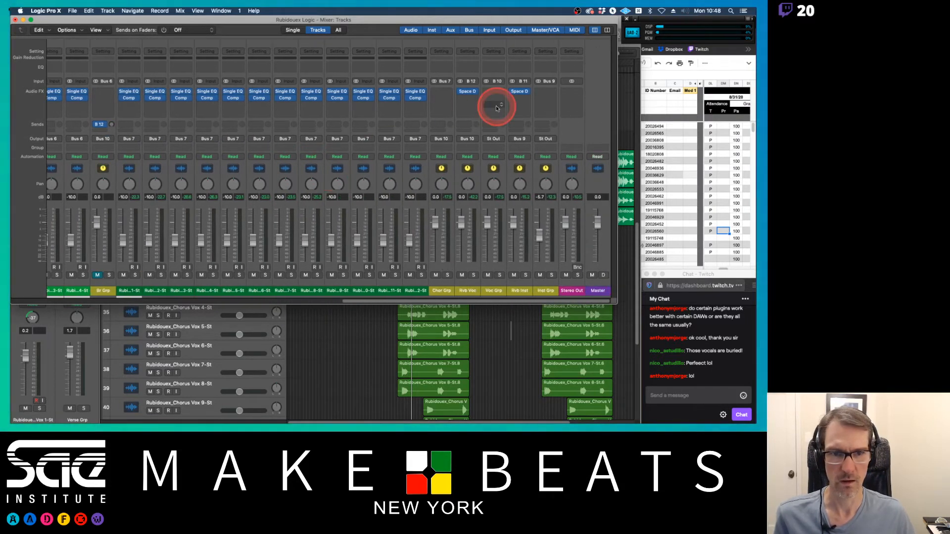
pyautogui.click(442, 126)
pyautogui.moveTo(438, 134)
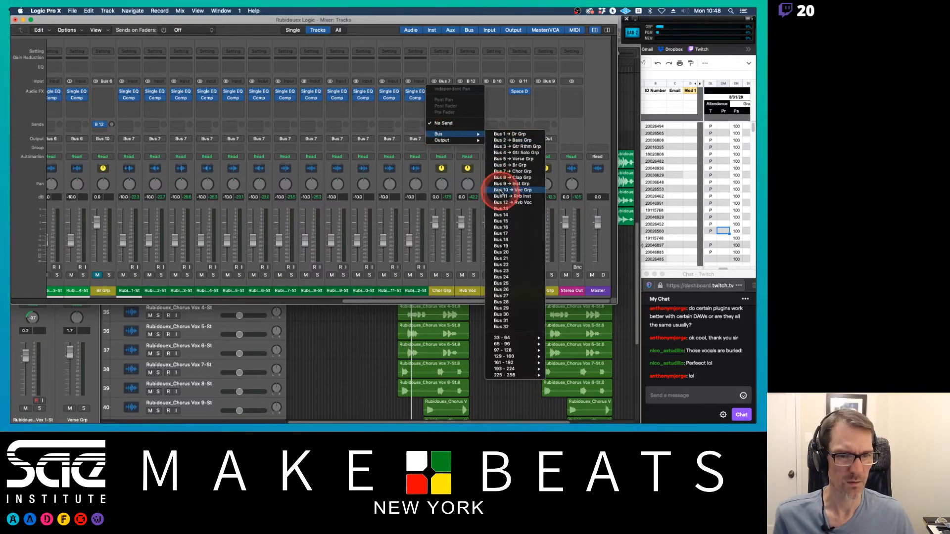
pyautogui.click(501, 191)
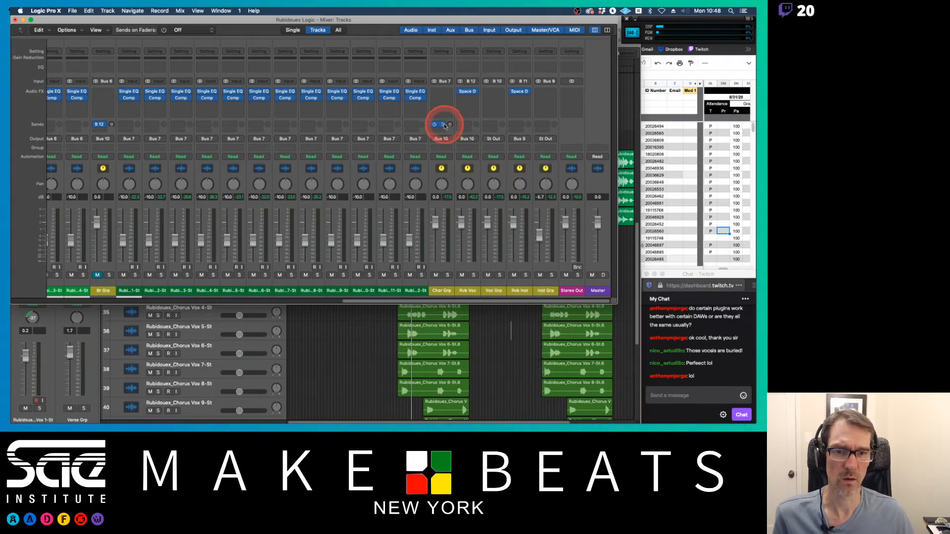
pyautogui.click(443, 126)
pyautogui.moveTo(448, 180)
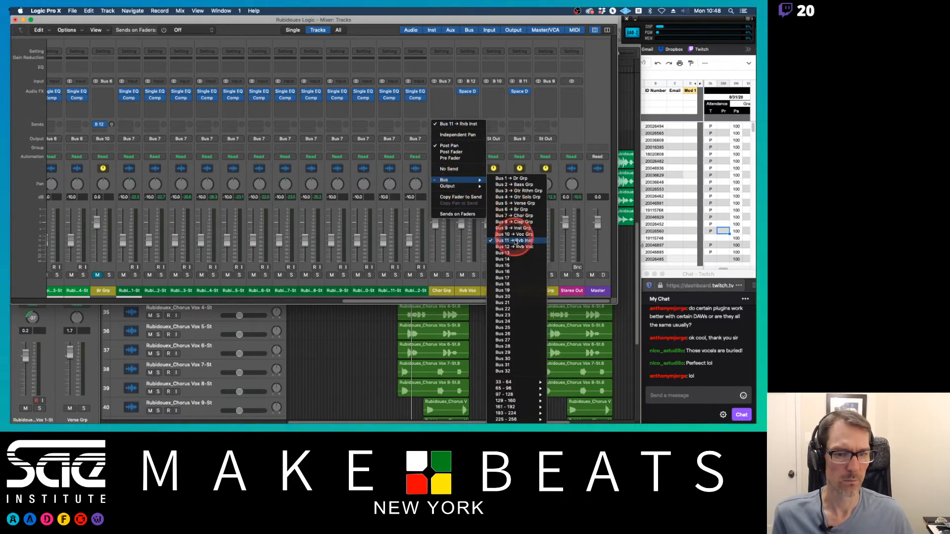
pyautogui.click(514, 246)
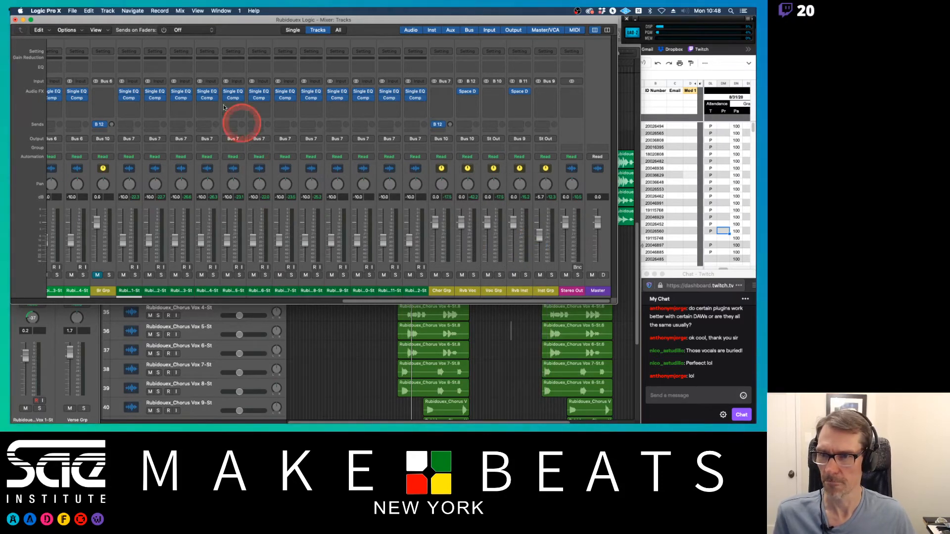
# Step: Start playback at the beginning of the first chorus and reopen the mixer
pyautogui.hscroll(-8, 89, 264)
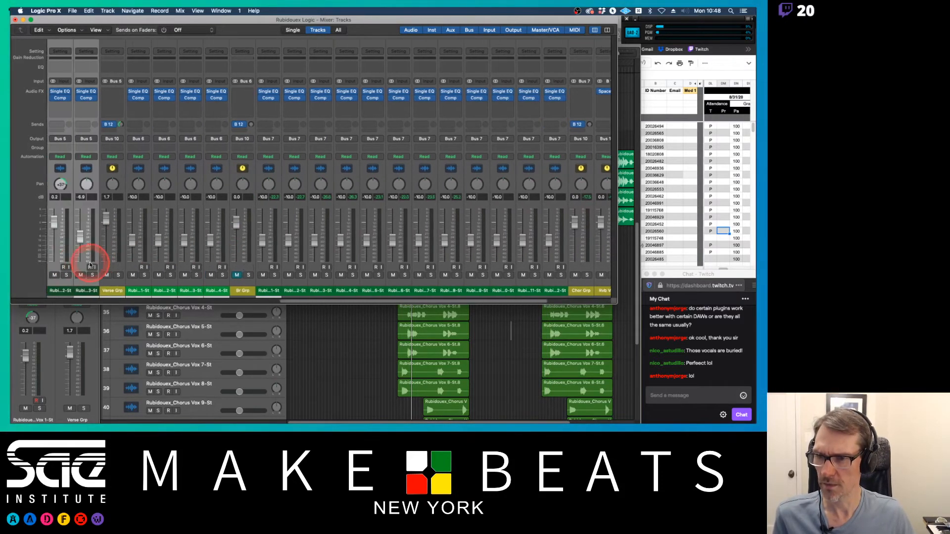
pyautogui.hscroll(8, 139, 262)
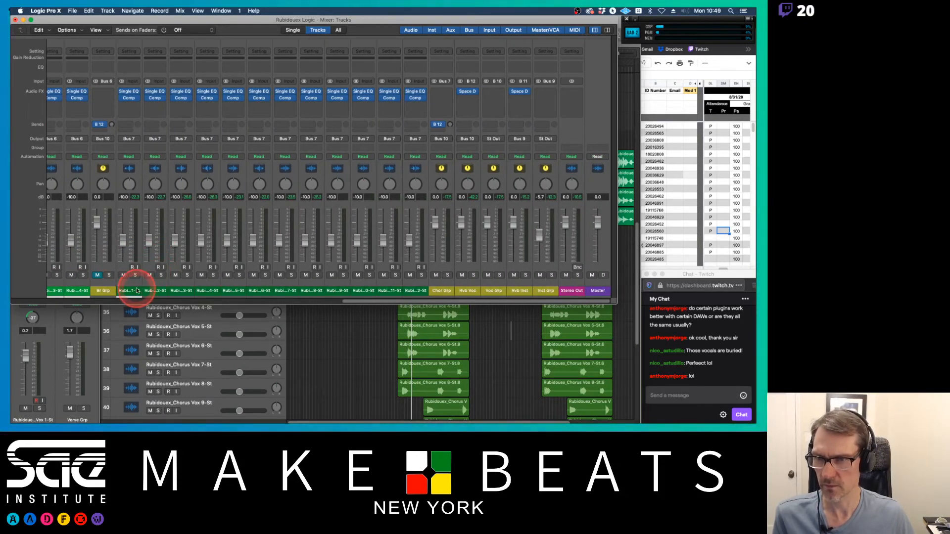
pyautogui.press('space')
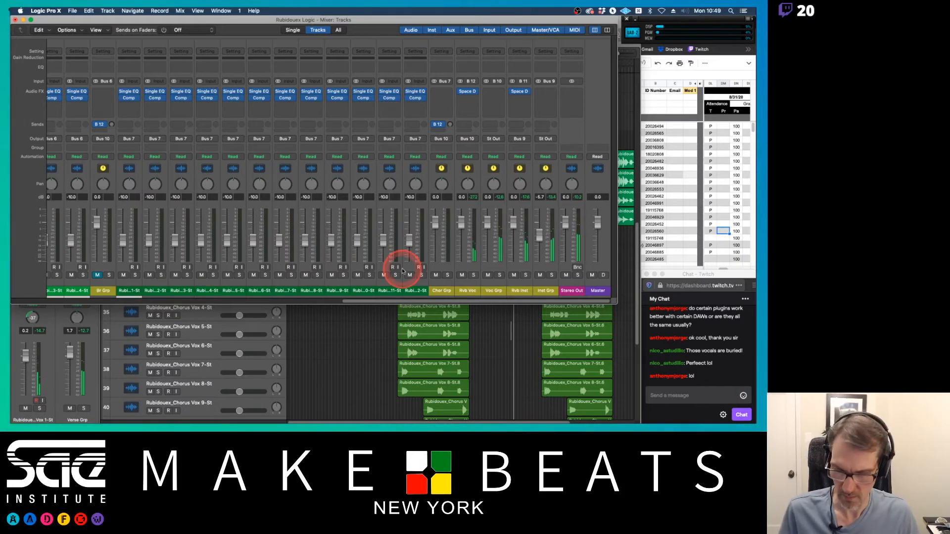
pyautogui.press('space')
pyautogui.press('super+2')
pyautogui.press('super+2')
pyautogui.press('super+2')
pyautogui.press('super+2')
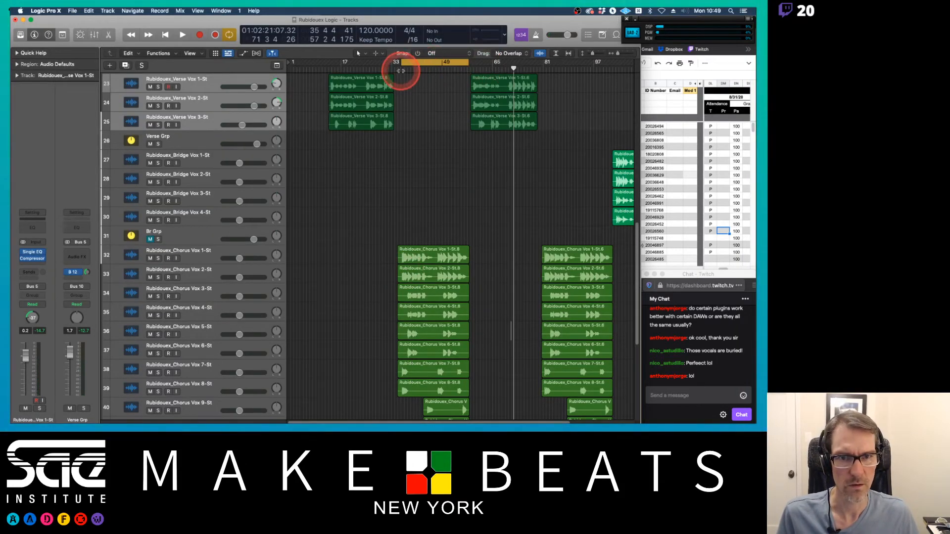
pyautogui.click(400, 70)
pyautogui.press('space')
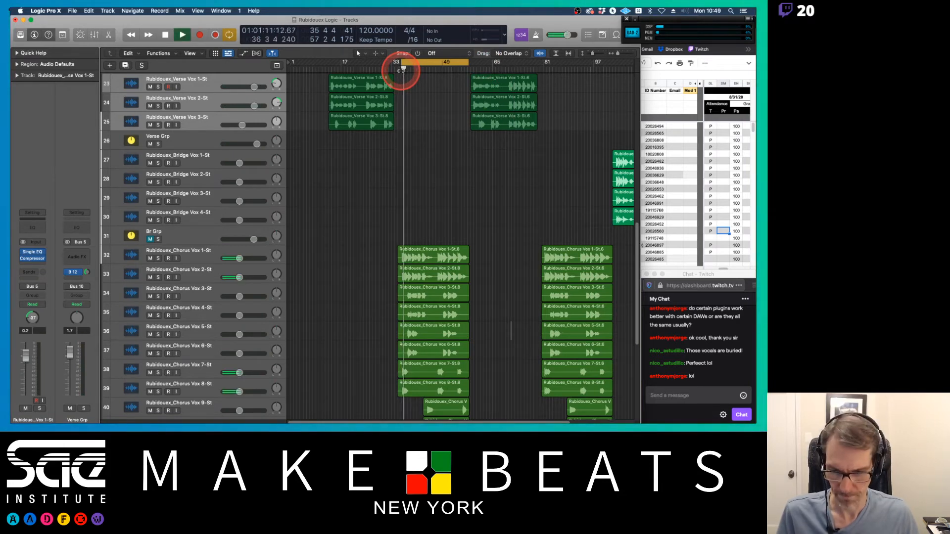
pyautogui.press('super+2')
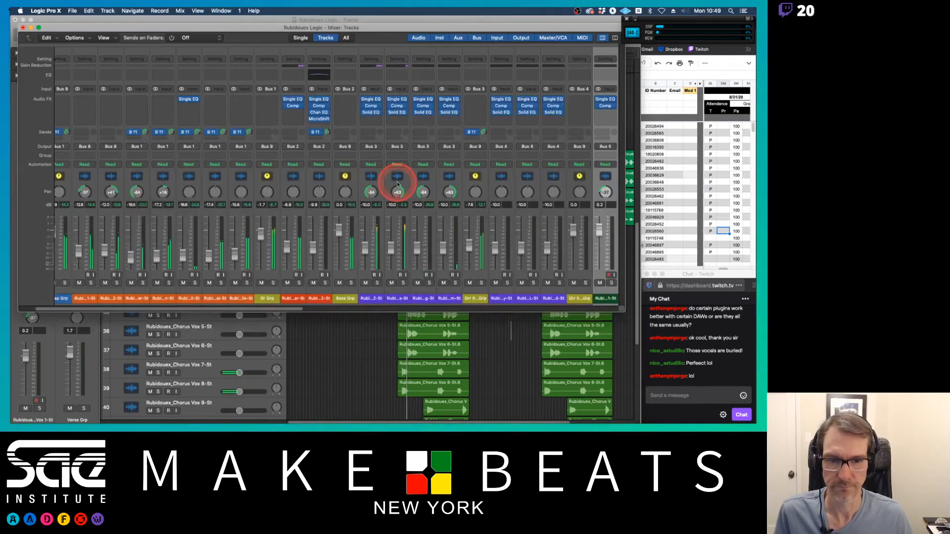
# Step: Pan the chorus vocal channels 1–4 and 9–10 alternately left and right, around -44 and +63
pyautogui.hscroll(15, 398, 184)
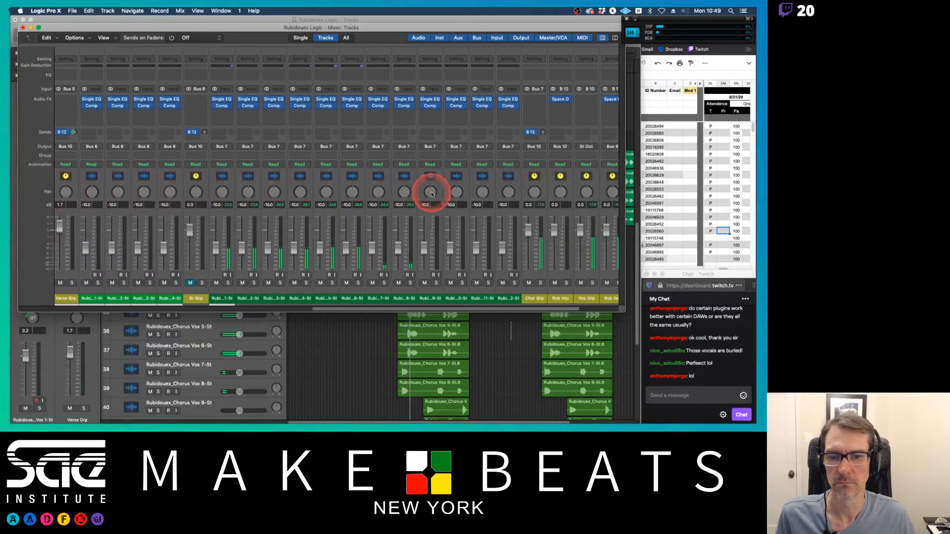
pyautogui.hscroll(5, 430, 193)
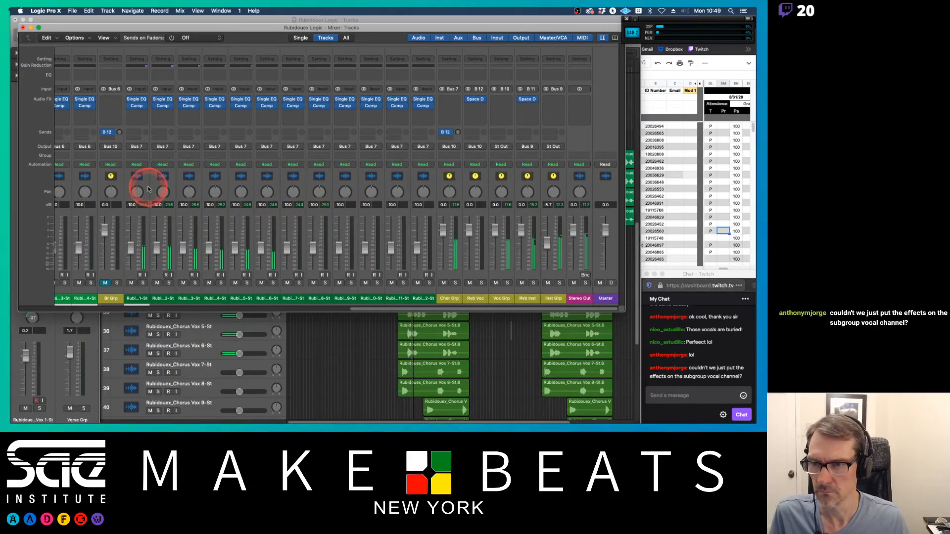
pyautogui.moveTo(137, 191); pyautogui.dragTo(199, 312)
pyautogui.moveTo(211, 193); pyautogui.dragTo(202, 39)
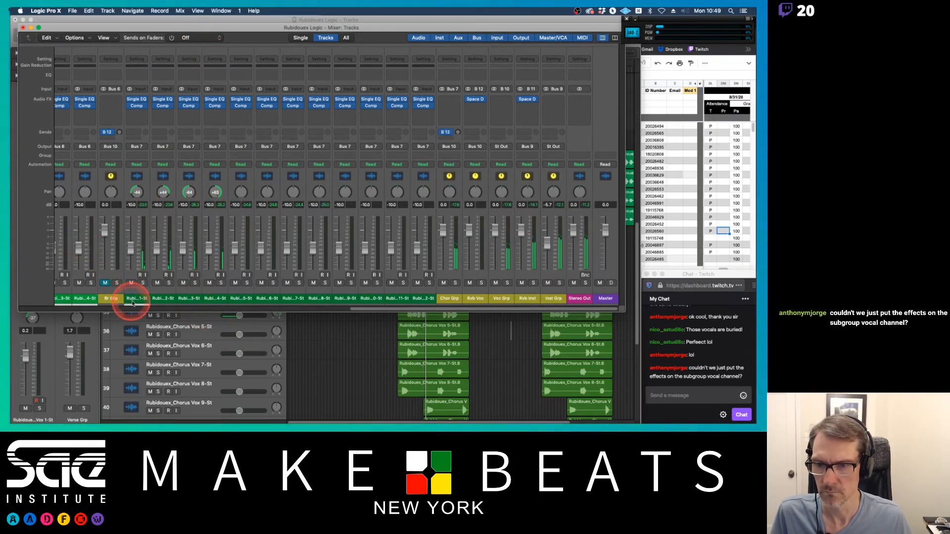
pyautogui.moveTo(131, 298); pyautogui.dragTo(213, 304)
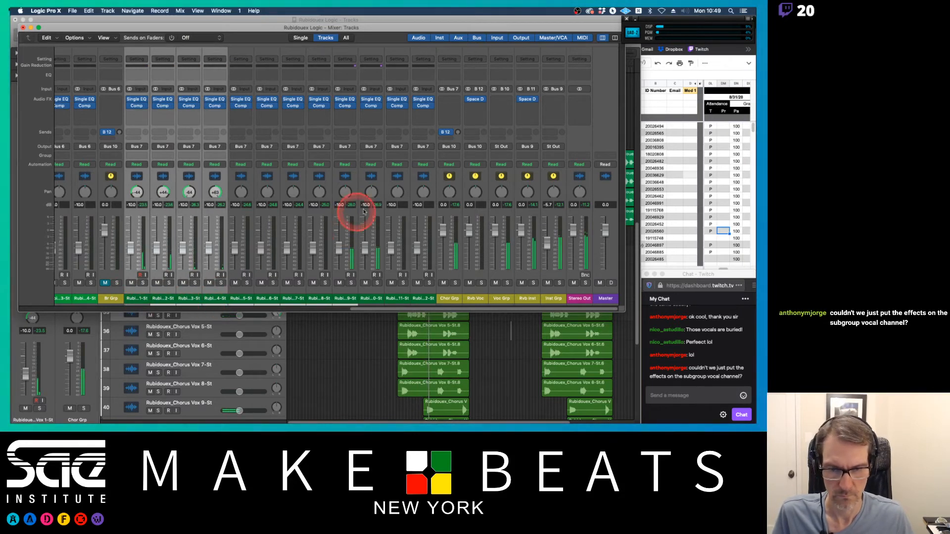
pyautogui.moveTo(344, 191); pyautogui.dragTo(333, 266)
pyautogui.moveTo(371, 191); pyautogui.dragTo(370, 99)
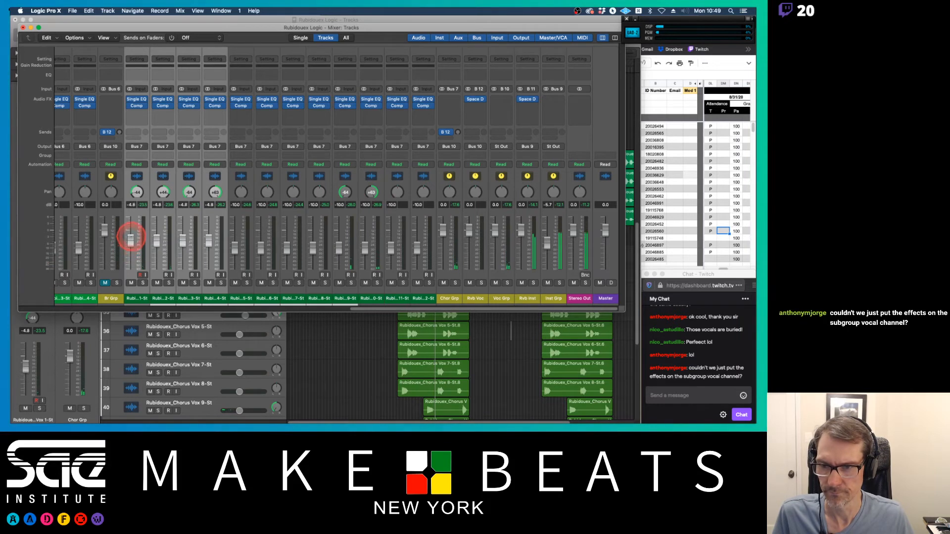
# Step: Rebalance the faders of Chorus Vox 1–4, lowering Vox 3 and 4 slightly
pyautogui.moveTo(132, 235); pyautogui.dragTo(136, 222)
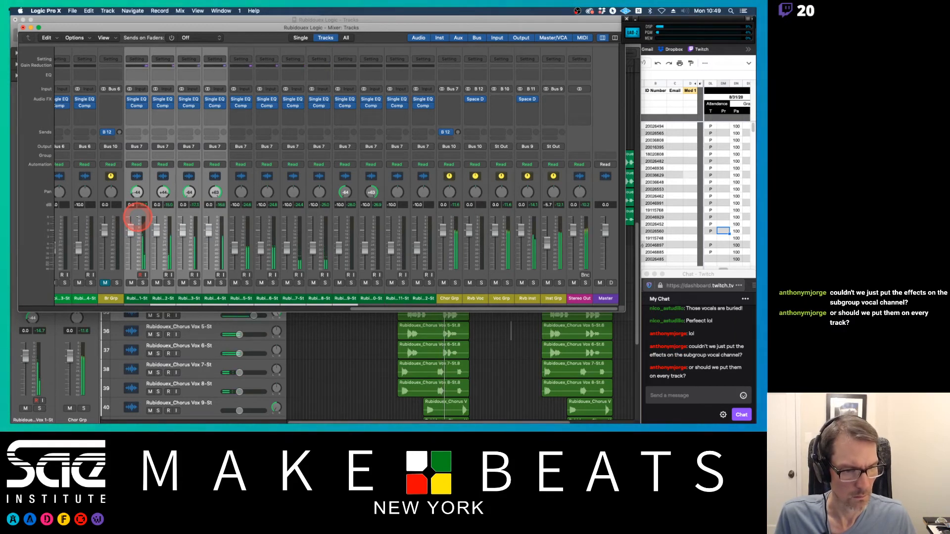
pyautogui.moveTo(136, 217); pyautogui.dragTo(133, 232)
pyautogui.moveTo(190, 299); pyautogui.dragTo(216, 300)
pyautogui.moveTo(183, 231); pyautogui.dragTo(182, 239)
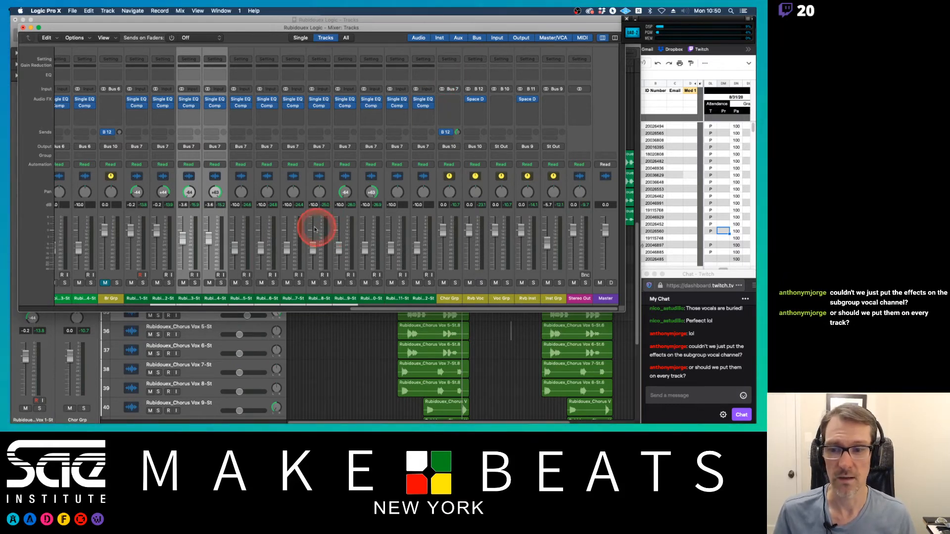
# Step: Select Chorus Vox 5 and 6 and pan chorus vocals 5–7 apart, around -34 and +39
pyautogui.click(355, 346)
pyautogui.scroll(-3, 366, 346)
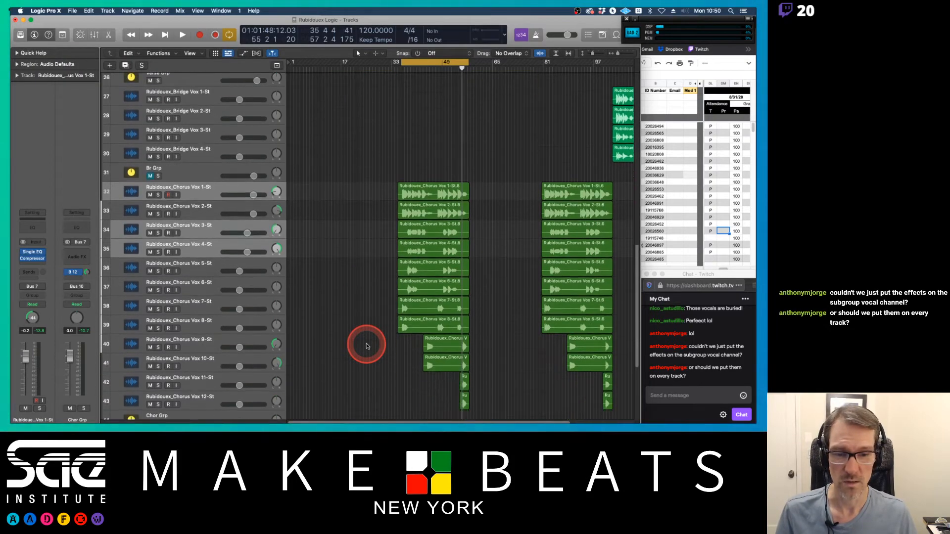
pyautogui.click(191, 272)
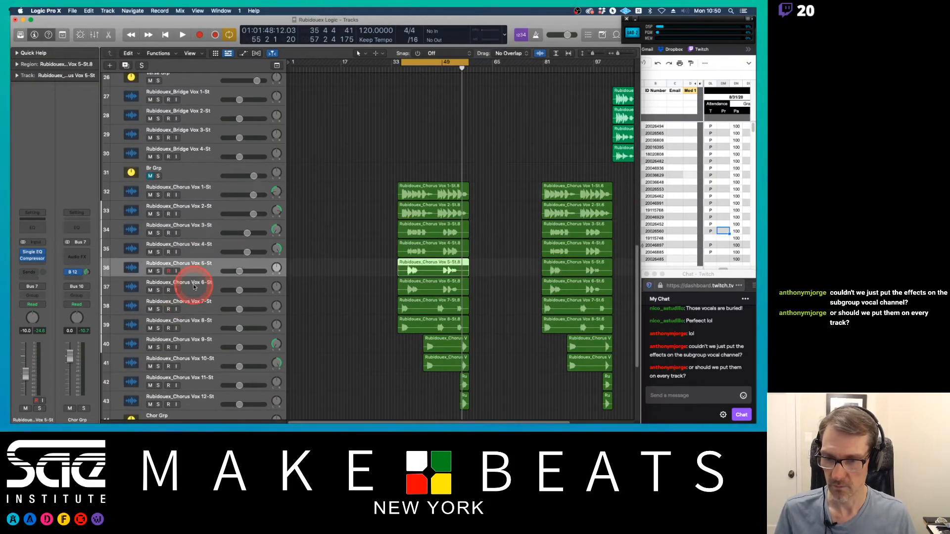
pyautogui.keyDown('shift'); pyautogui.click(119, 286); pyautogui.keyUp('shift')
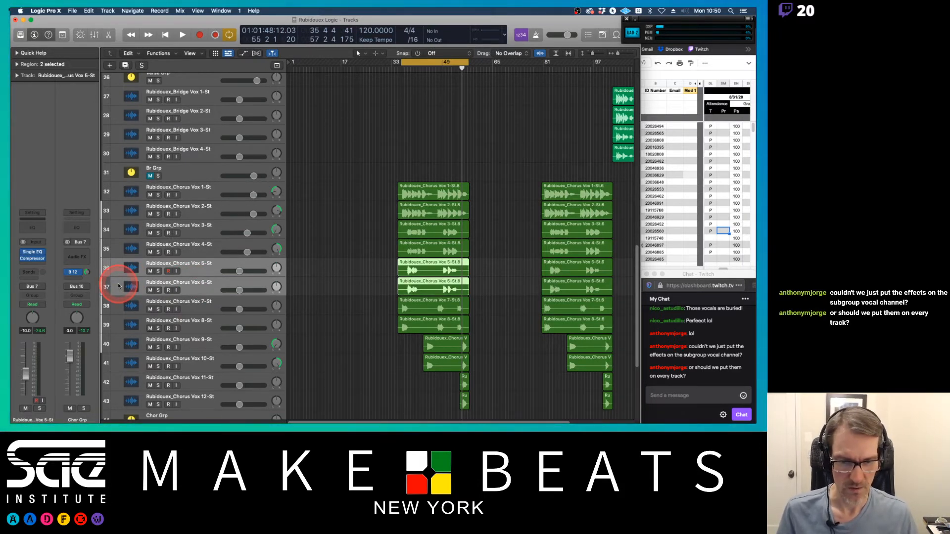
pyautogui.press('x')
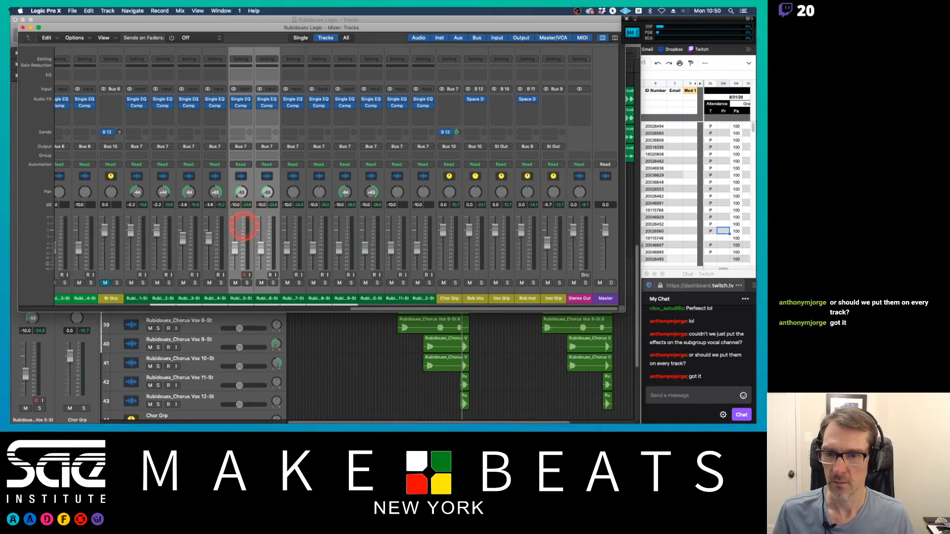
pyautogui.click(258, 218)
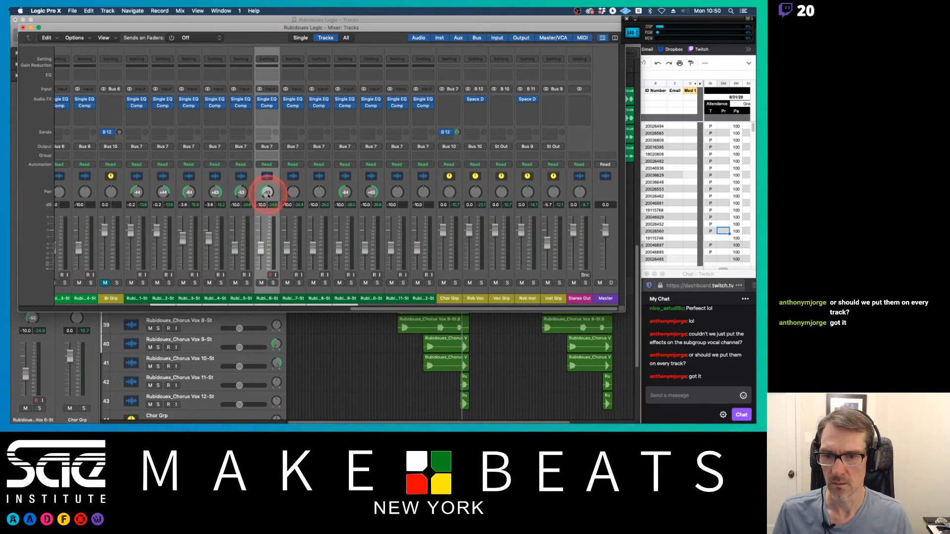
pyautogui.moveTo(233, 197); pyautogui.dragTo(242, 179)
pyautogui.moveTo(292, 192); pyautogui.dragTo(318, 161)
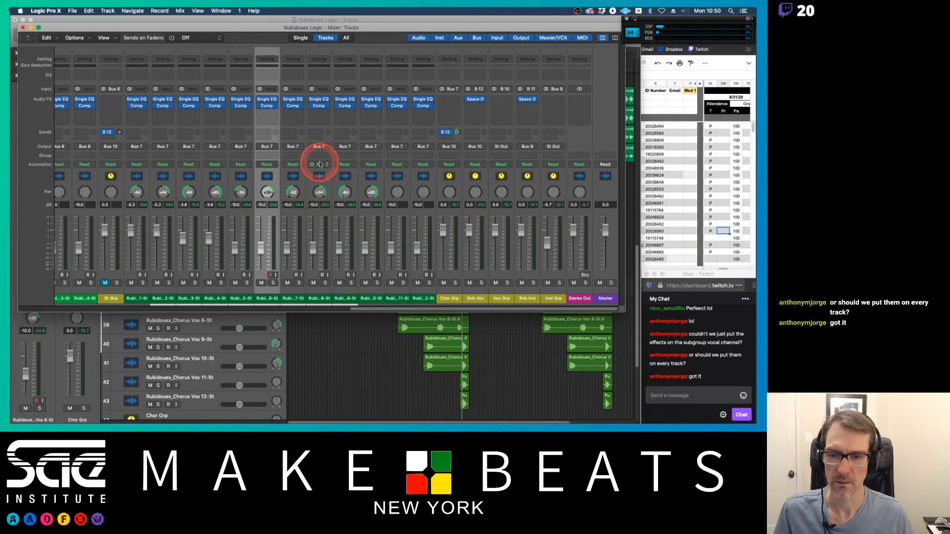
# Step: Play the chorus and raise the faders of Chorus Vox 7 and Chorus Vox 5–6
pyautogui.press('space')
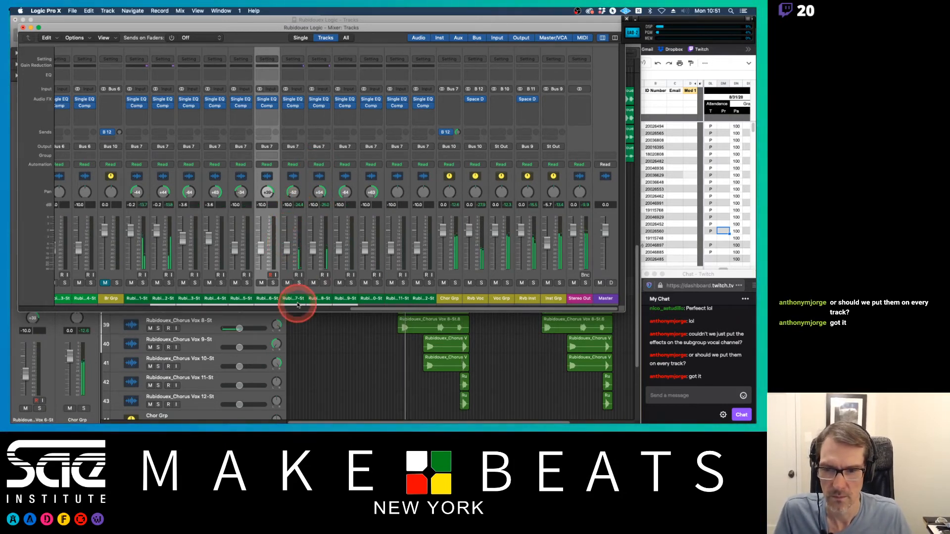
pyautogui.moveTo(297, 303); pyautogui.dragTo(313, 297)
pyautogui.moveTo(288, 248); pyautogui.dragTo(287, 234)
pyautogui.moveTo(244, 298); pyautogui.dragTo(264, 299)
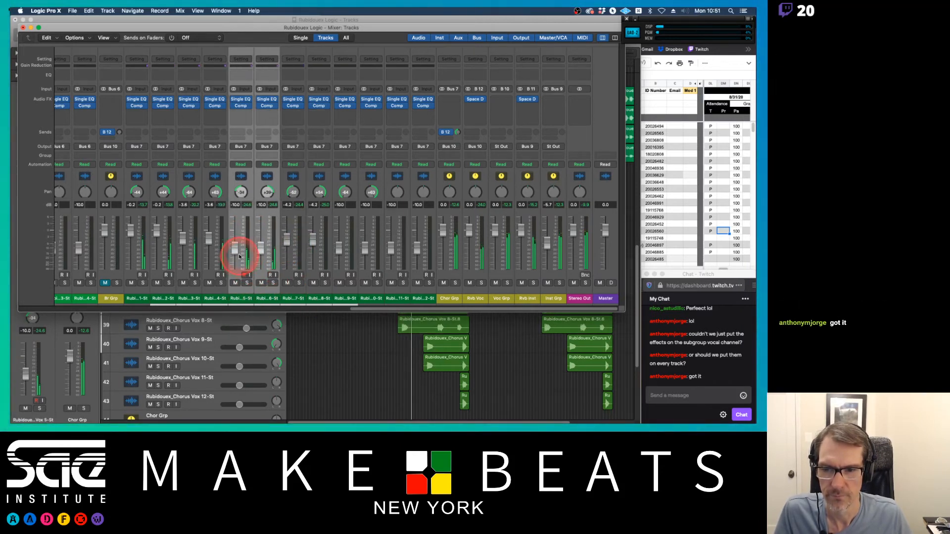
pyautogui.moveTo(239, 256); pyautogui.dragTo(237, 233)
# Step: Pan Chorus Vox 11 to about -37
pyautogui.click(372, 241)
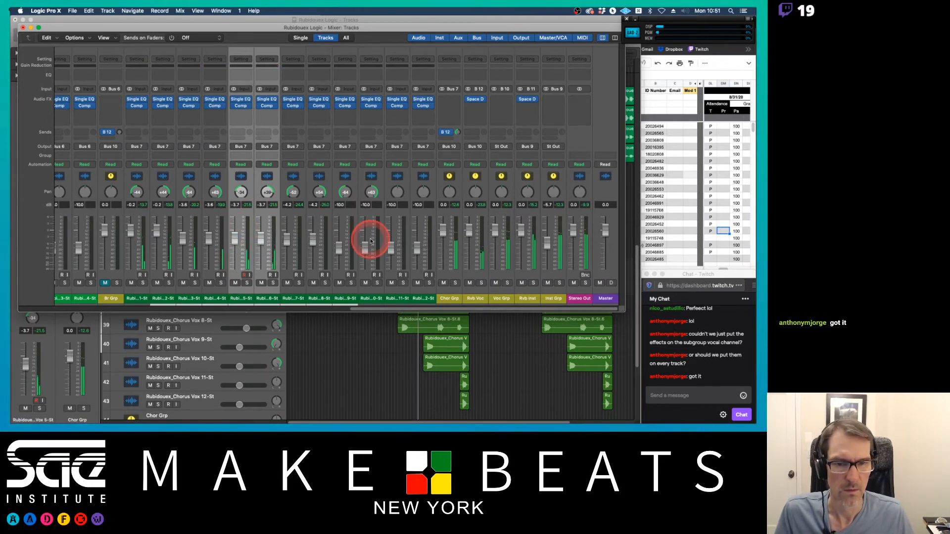
pyautogui.click(354, 340)
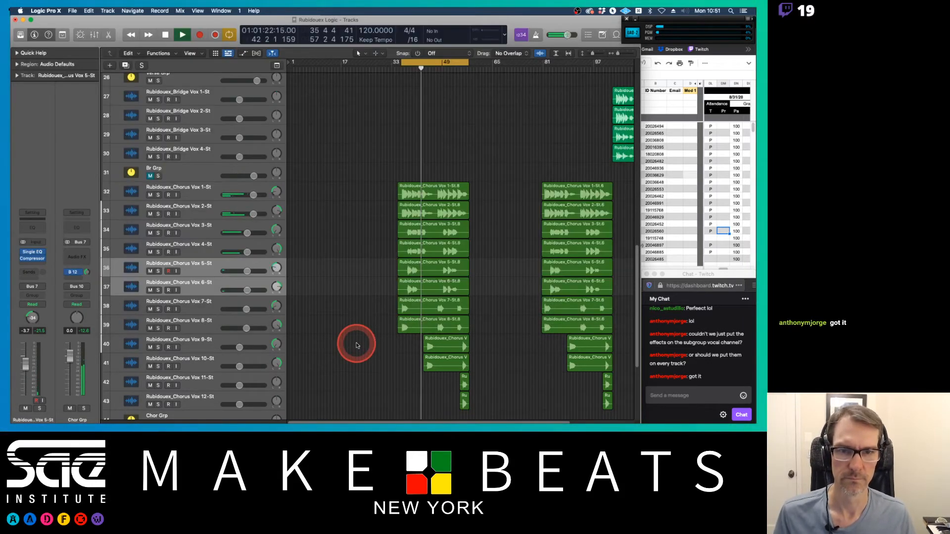
pyautogui.scroll(7, 420, 233)
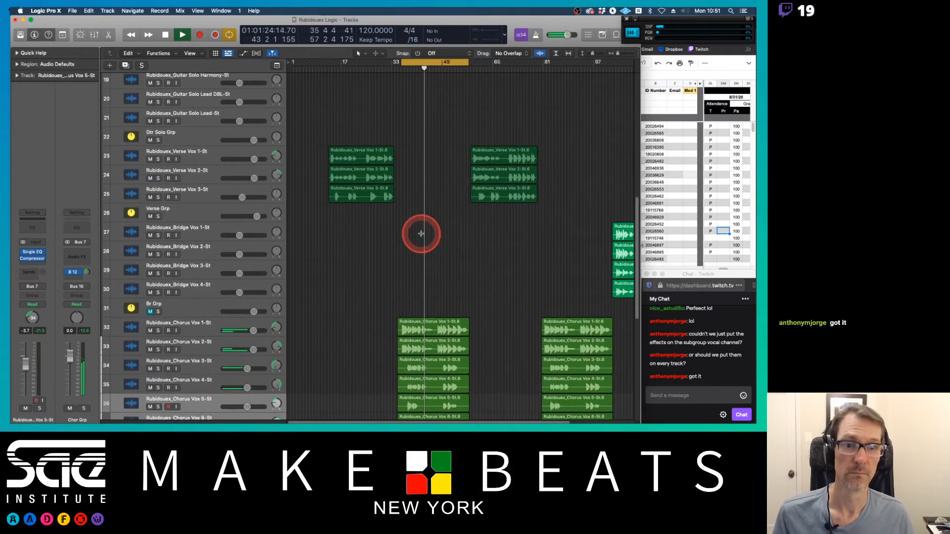
pyautogui.scroll(-7, 421, 234)
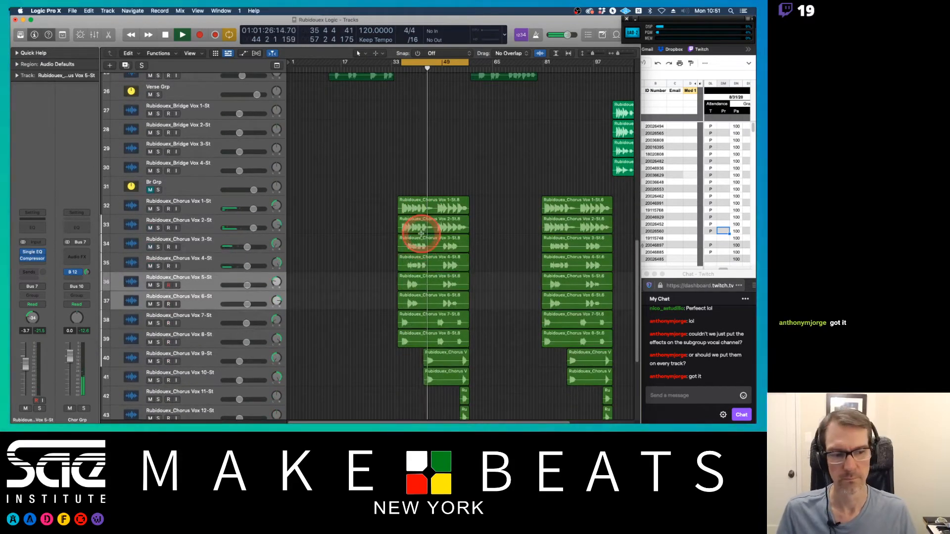
pyautogui.scroll(-2, 421, 234)
pyautogui.press('super+2')
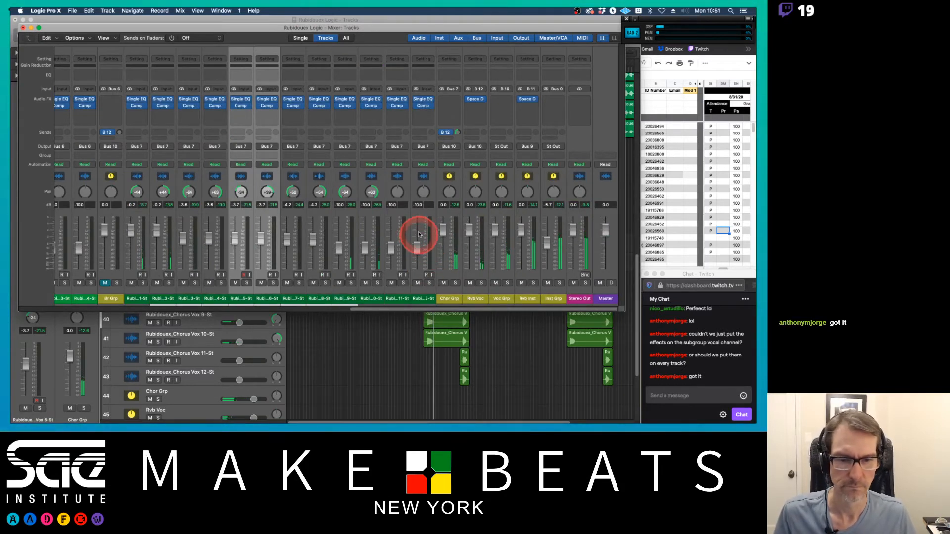
pyautogui.moveTo(398, 191); pyautogui.dragTo(423, 173)
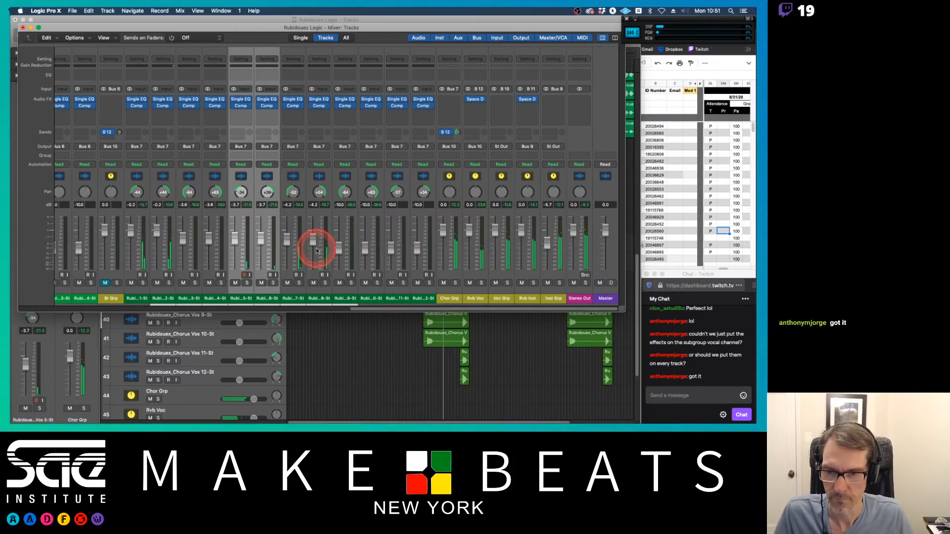
# Step: Nudge up the faders of Chorus Vox 7–8 and raise the faders of Chorus Vox 11–12
pyautogui.click(290, 299)
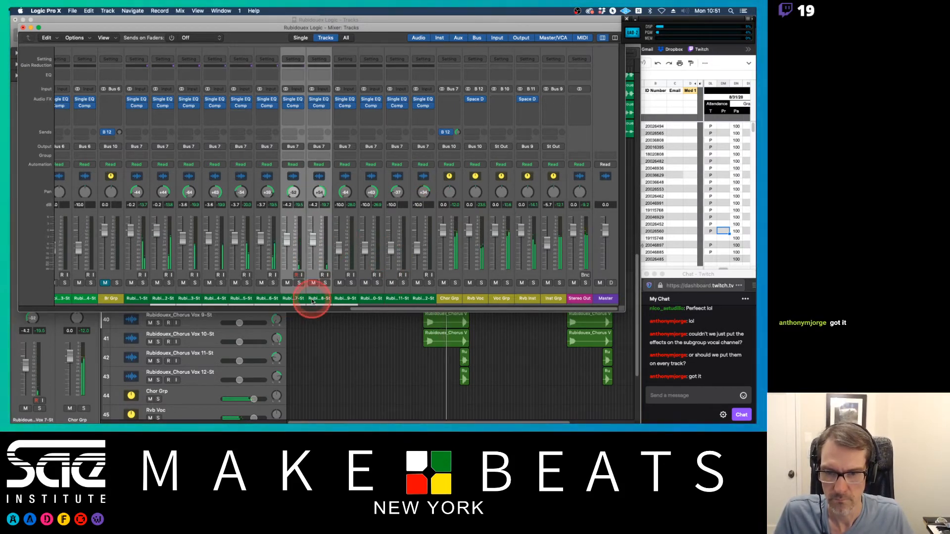
pyautogui.moveTo(286, 239); pyautogui.dragTo(286, 237)
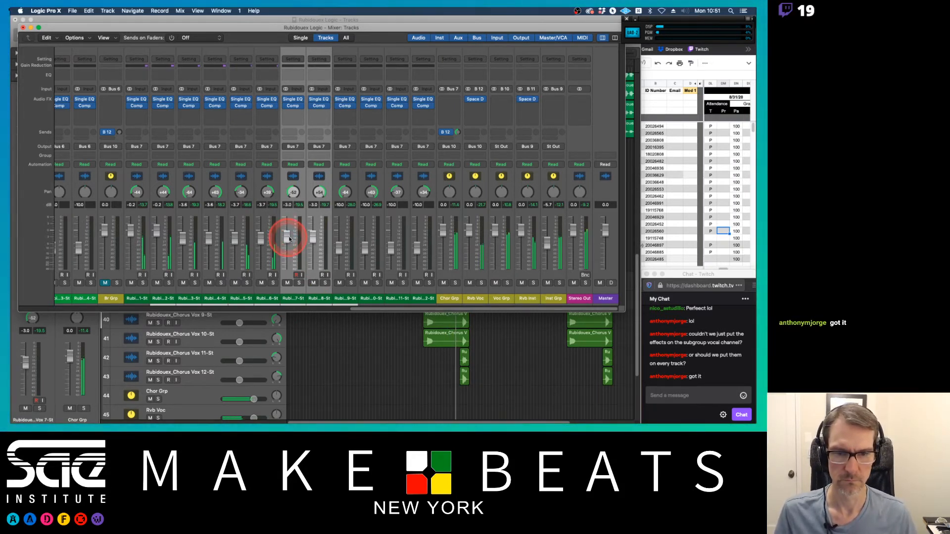
pyautogui.moveTo(403, 300); pyautogui.dragTo(419, 300)
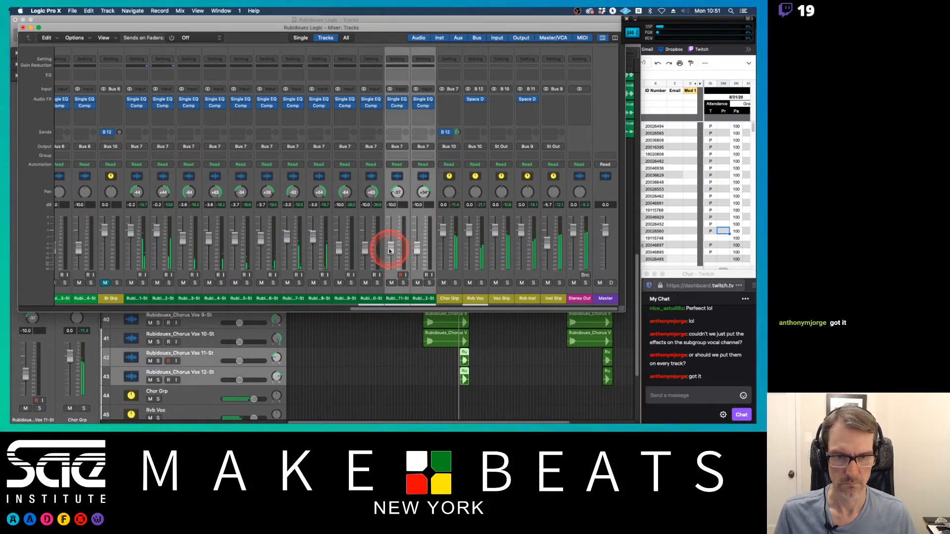
pyautogui.moveTo(392, 251); pyautogui.dragTo(391, 229)
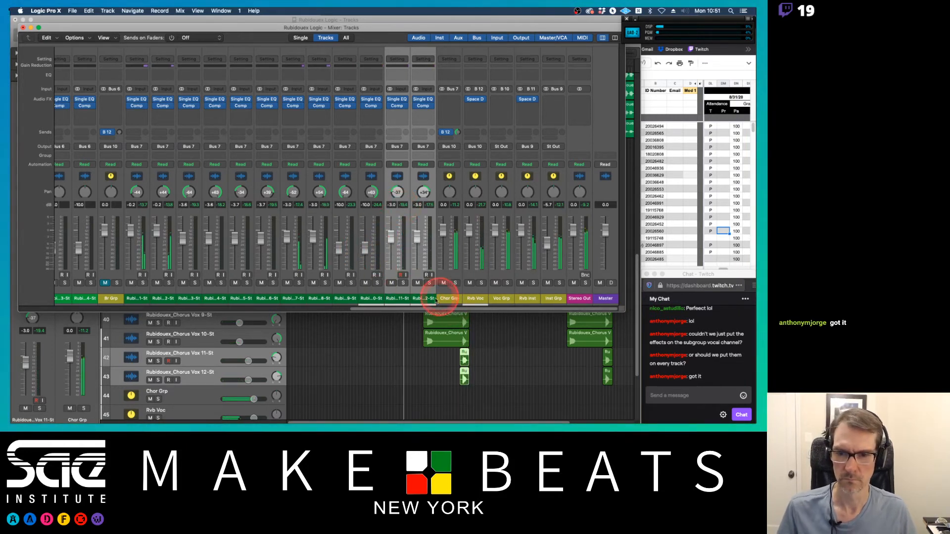
# Step: Raise the Chorus Vox 7–8 faders together to about -0.3 dB
pyautogui.moveTo(290, 246); pyautogui.dragTo(290, 238)
pyautogui.press('super+z')
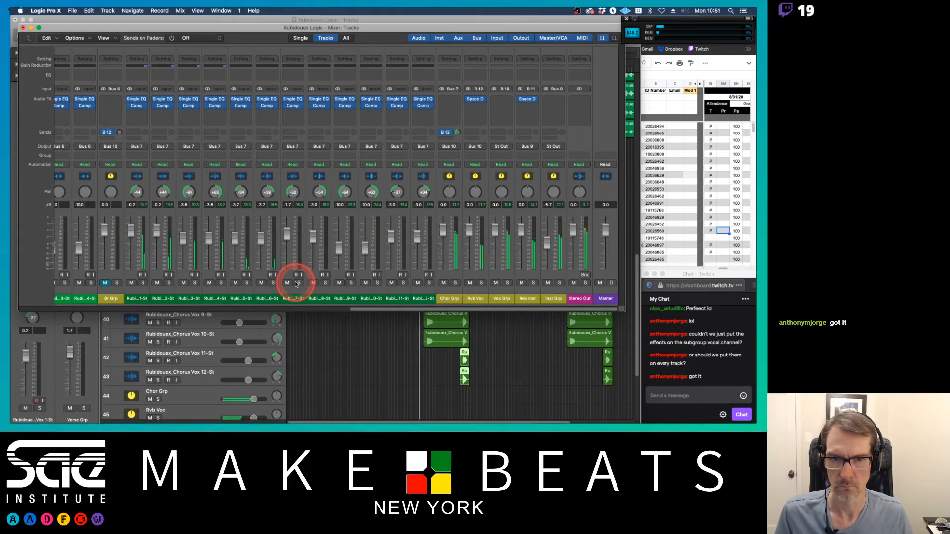
pyautogui.press('shift+super+z')
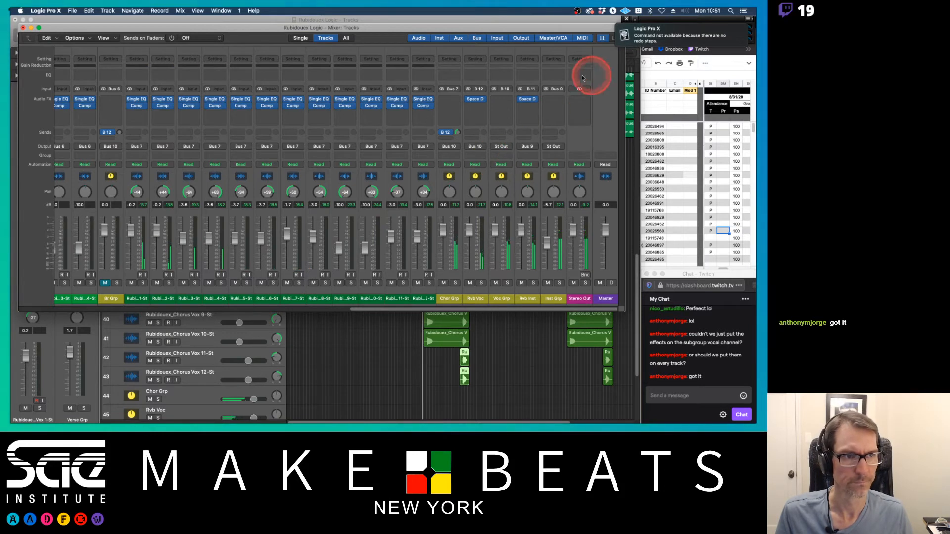
pyautogui.moveTo(289, 239); pyautogui.dragTo(290, 241)
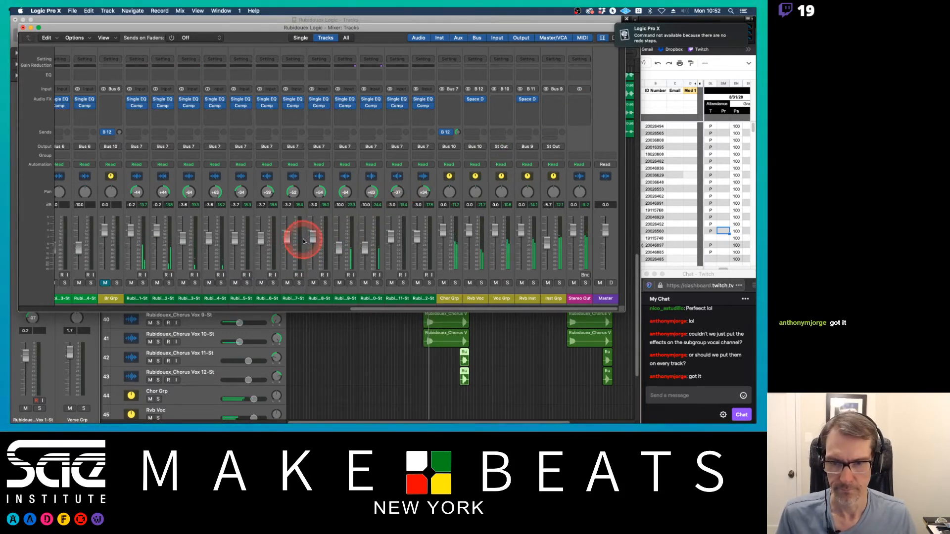
pyautogui.click(285, 239)
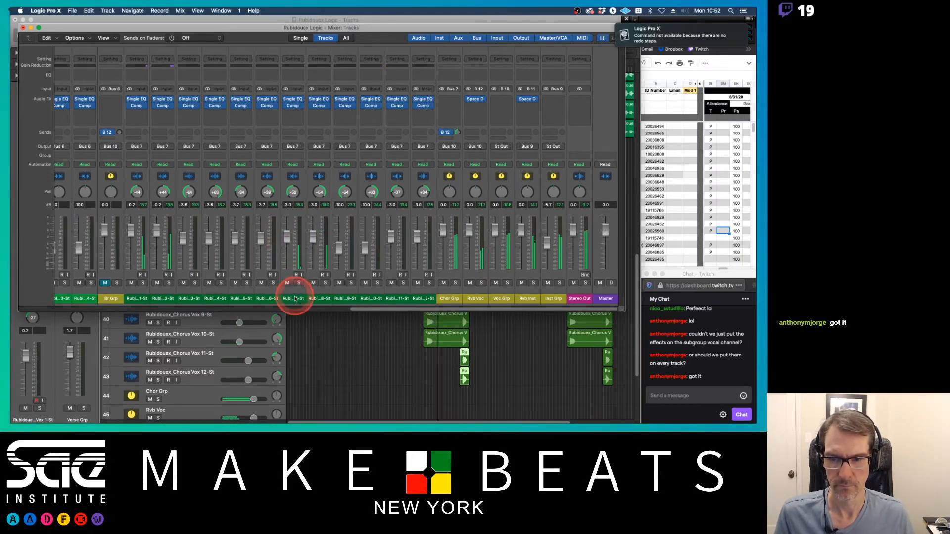
pyautogui.moveTo(295, 299); pyautogui.dragTo(321, 299)
pyautogui.moveTo(290, 238); pyautogui.dragTo(288, 219)
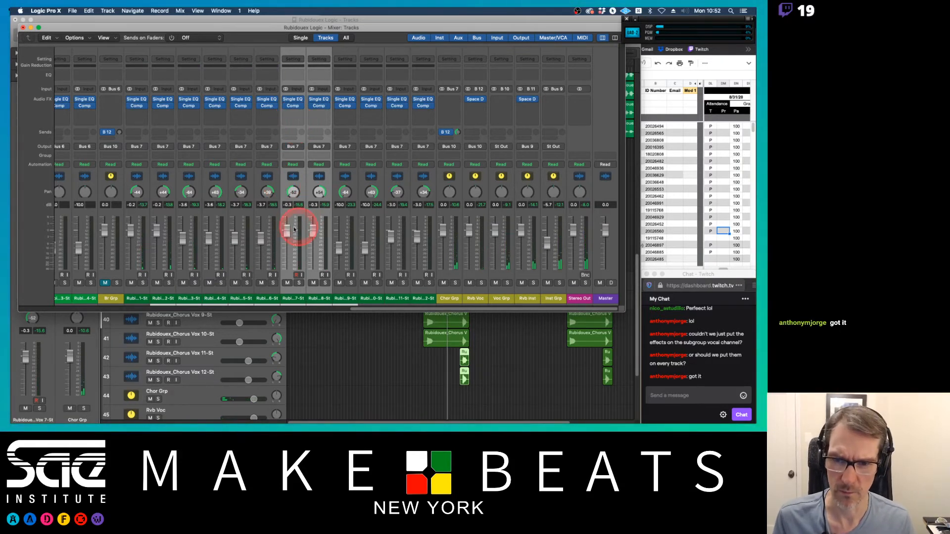
# Step: Solo Chorus Vox 7 and play the chorus section starting around bar 33
pyautogui.click(299, 283)
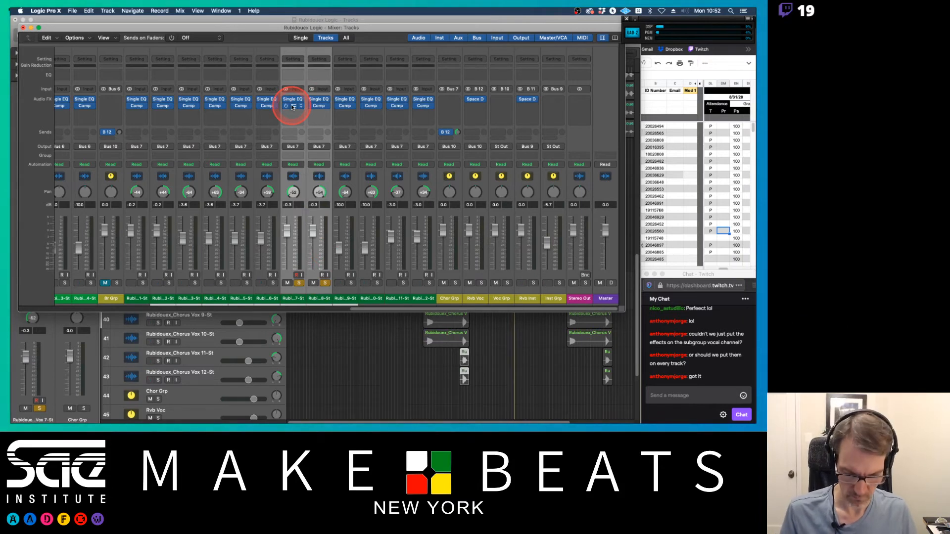
pyautogui.press('super+2')
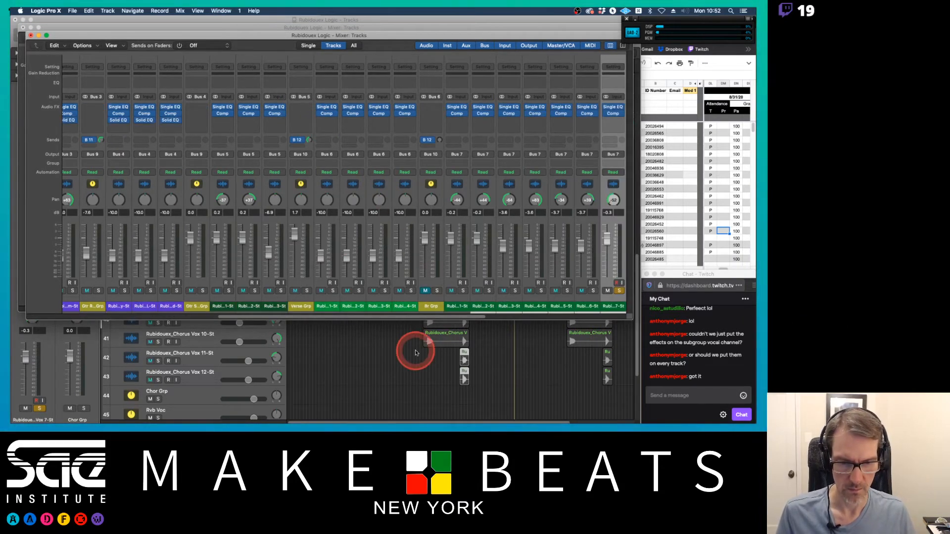
pyautogui.press('super+w')
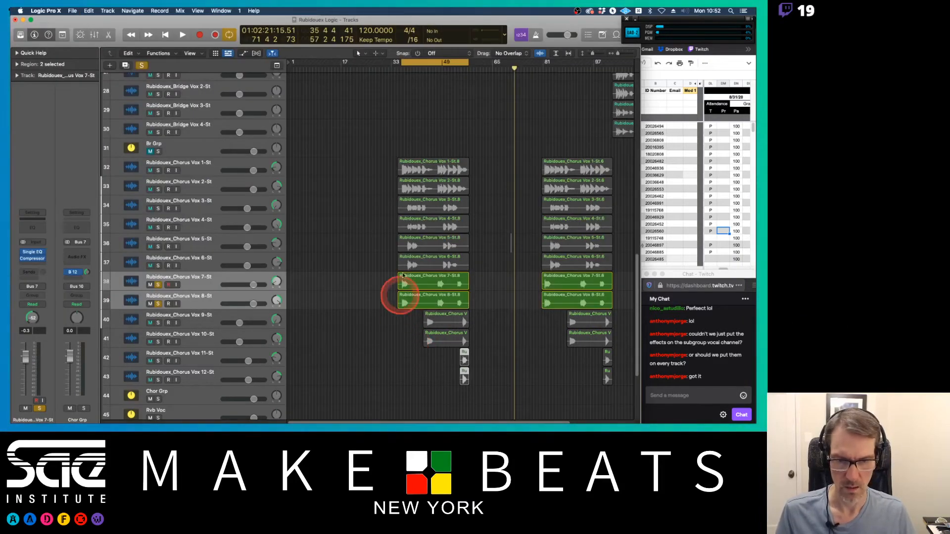
pyautogui.click(404, 69)
pyautogui.press('space')
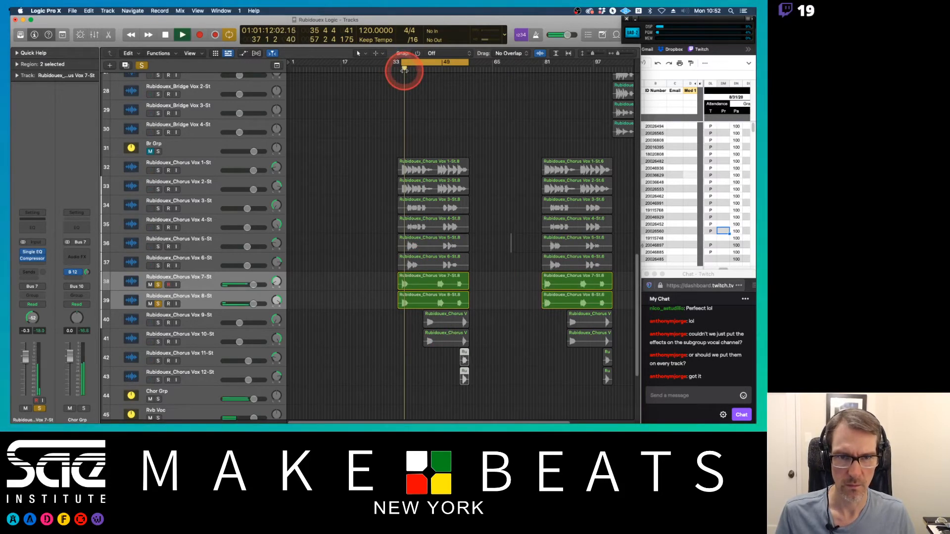
pyautogui.click(401, 69)
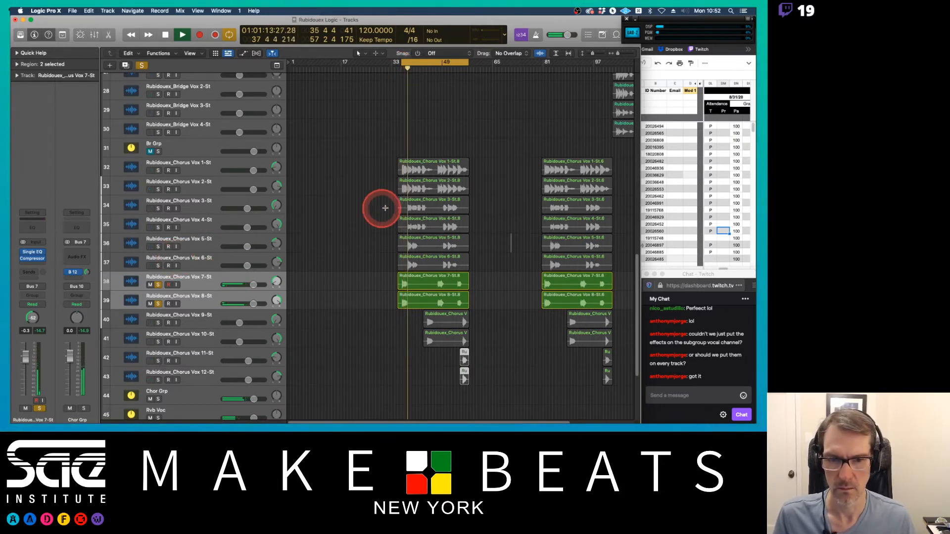
pyautogui.press('space')
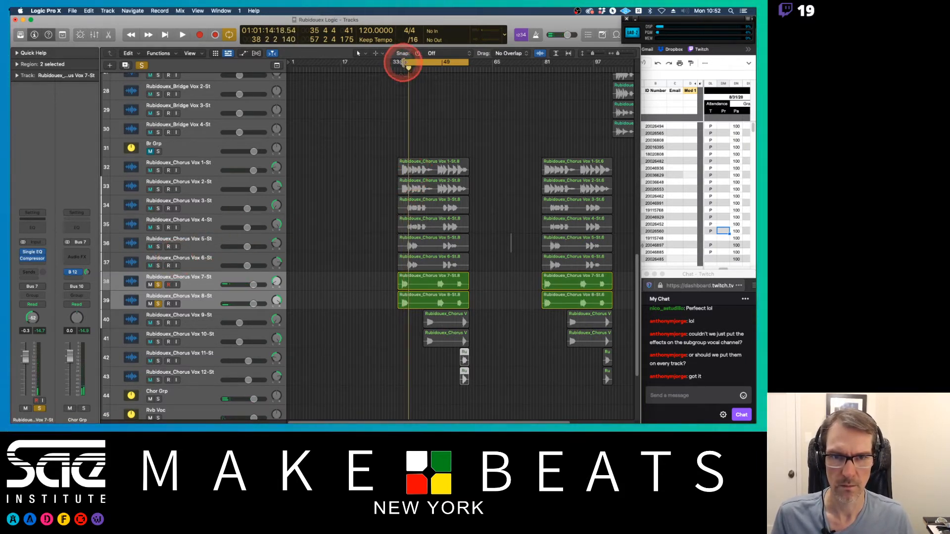
pyautogui.click(404, 63)
pyautogui.moveTo(406, 63)
pyautogui.mouseDown()
pyautogui.moveTo(415, 65)
pyautogui.moveTo(404, 62)
pyautogui.mouseUp()
pyautogui.press('space')
pyautogui.press('space')
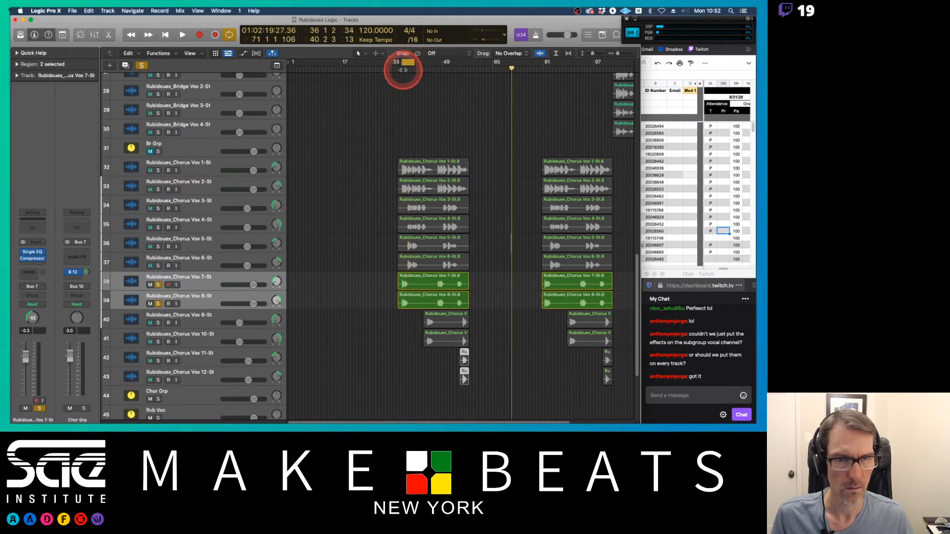
pyautogui.doubleClick(401, 69)
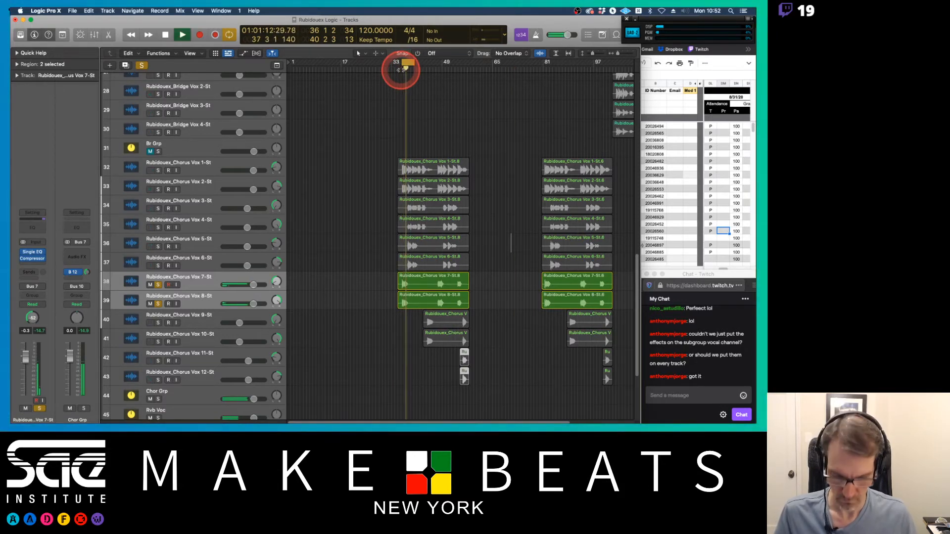
# Step: Open the compressor on Chorus Vox 7 and adjust its threshold and make-up gain
pyautogui.press('x')
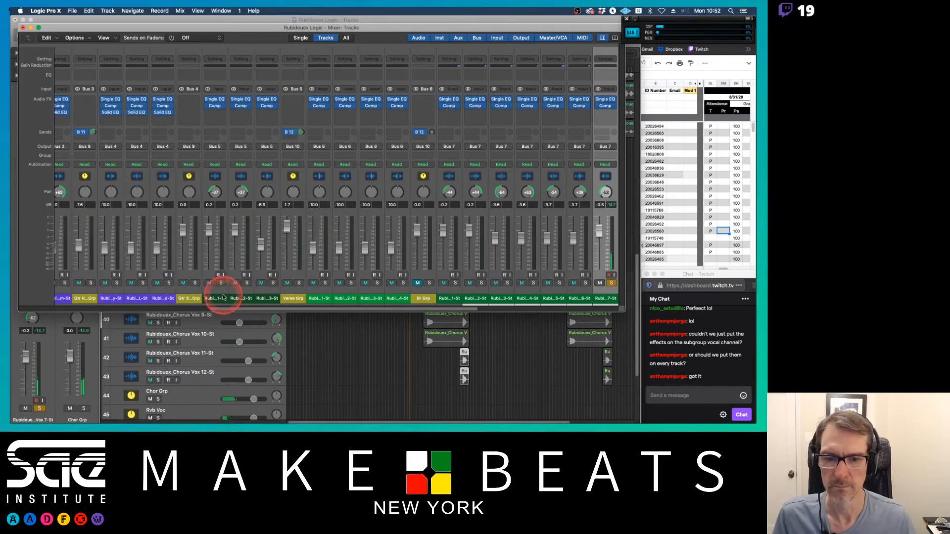
pyautogui.hscroll(5, 392, 229)
pyautogui.hscroll(3, 394, 232)
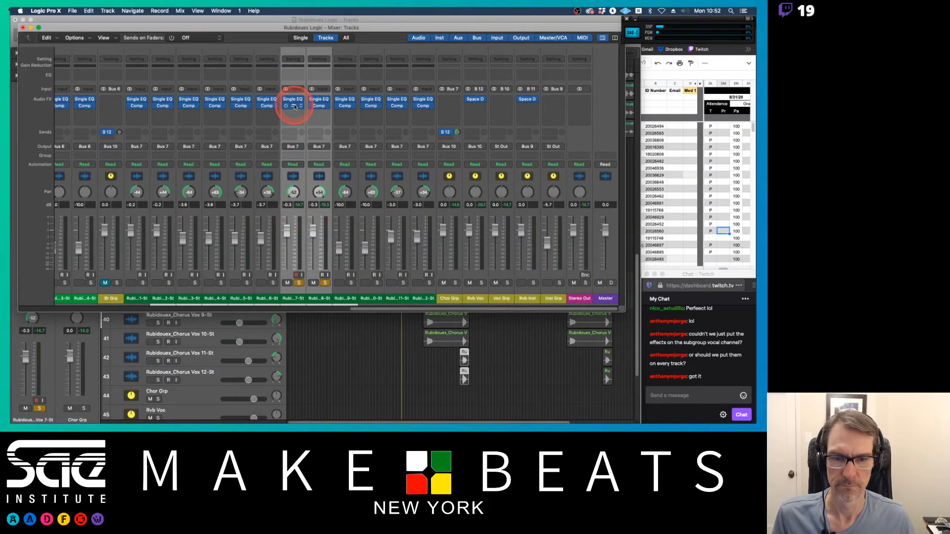
pyautogui.click(294, 106)
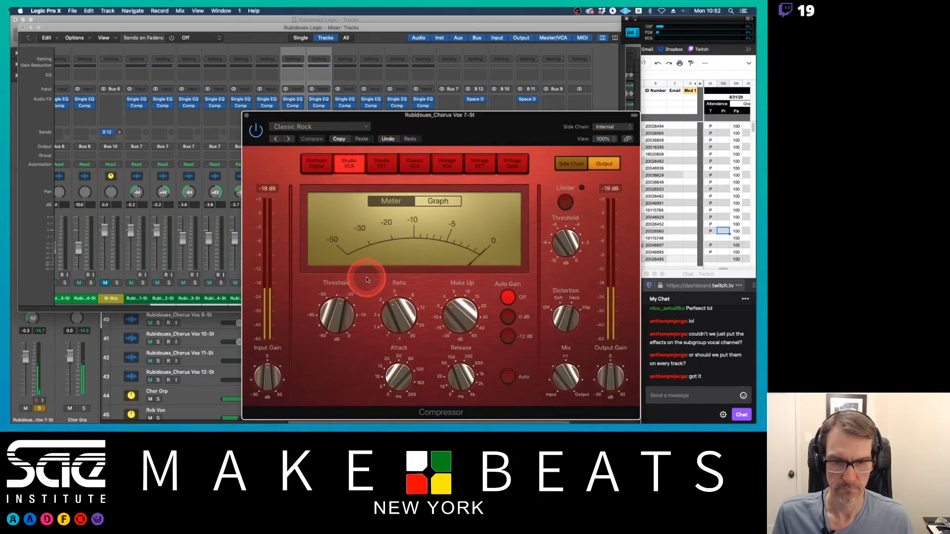
pyautogui.moveTo(340, 313); pyautogui.dragTo(341, 317)
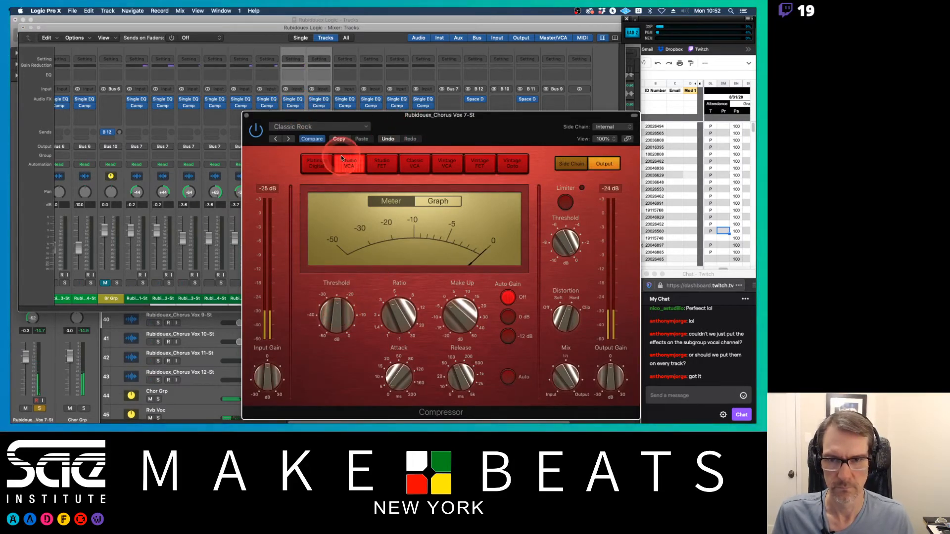
pyautogui.moveTo(317, 115); pyautogui.dragTo(263, 73)
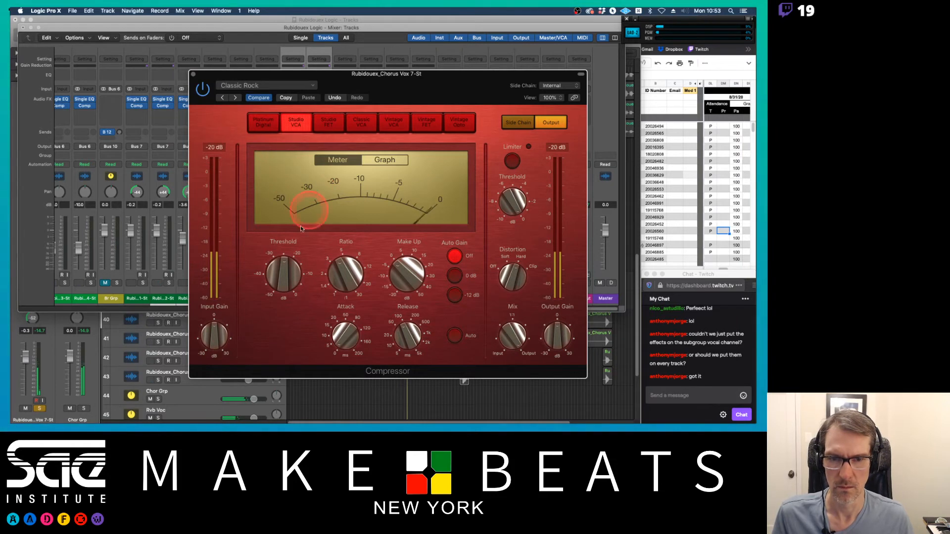
pyautogui.moveTo(283, 270); pyautogui.dragTo(283, 275)
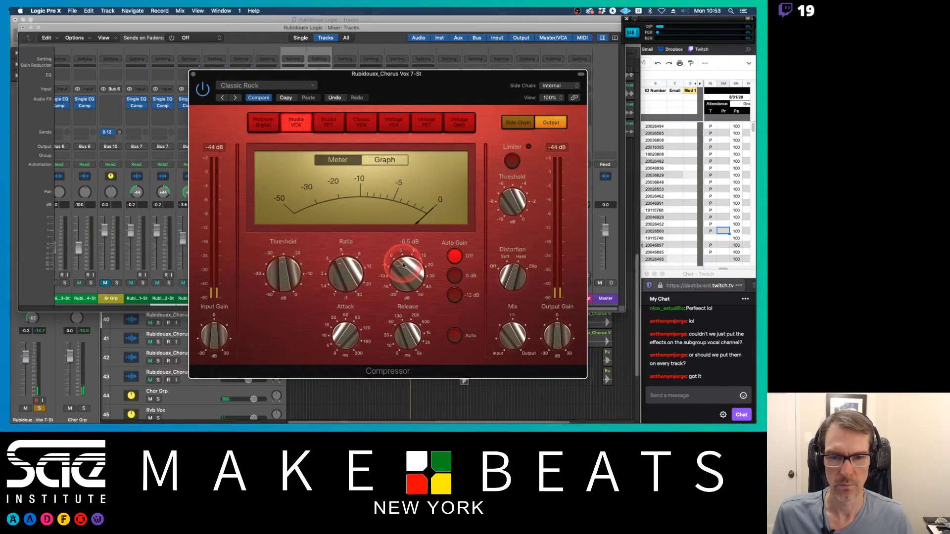
pyautogui.moveTo(403, 263); pyautogui.dragTo(401, 257)
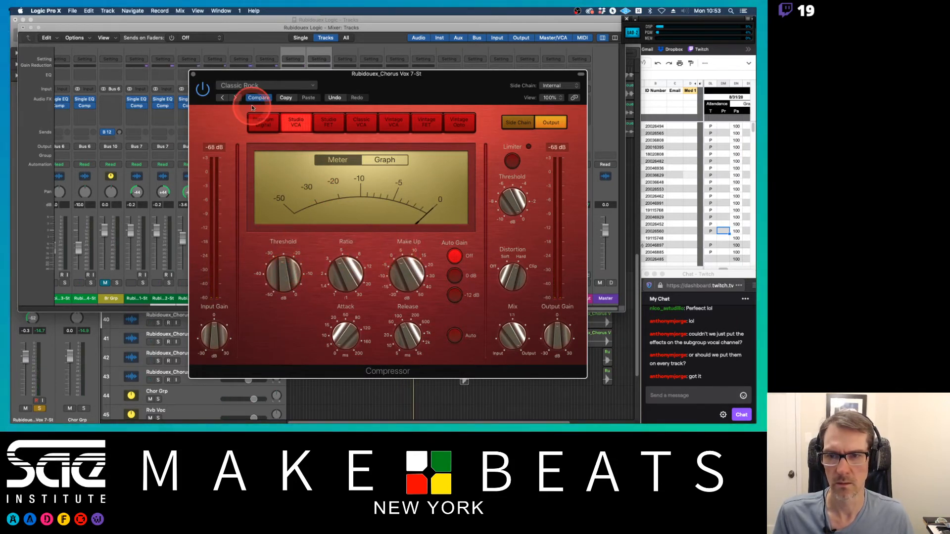
pyautogui.click(193, 74)
# Step: Unsolo Chorus Vox 7, set a cycle range over the first chorus, and play it
pyautogui.click(300, 283)
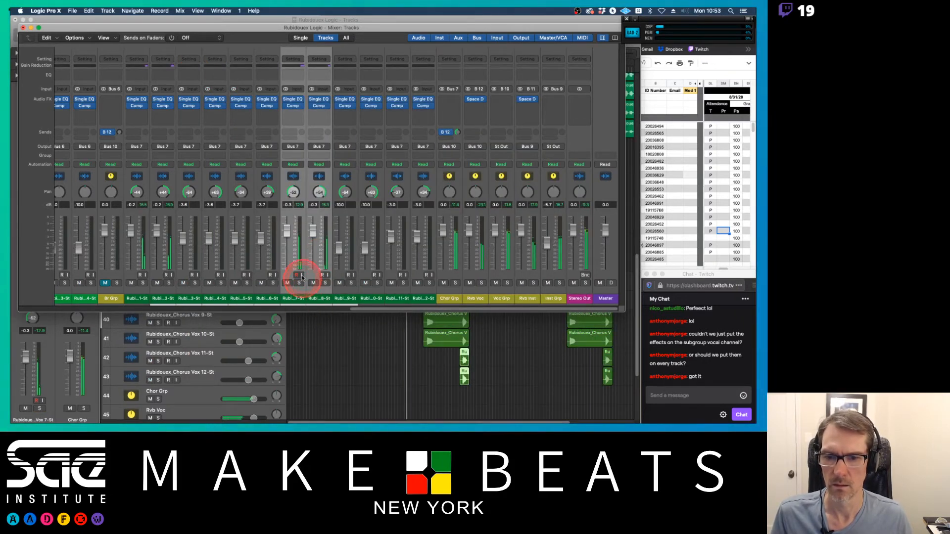
pyautogui.click(287, 233)
pyautogui.click(409, 346)
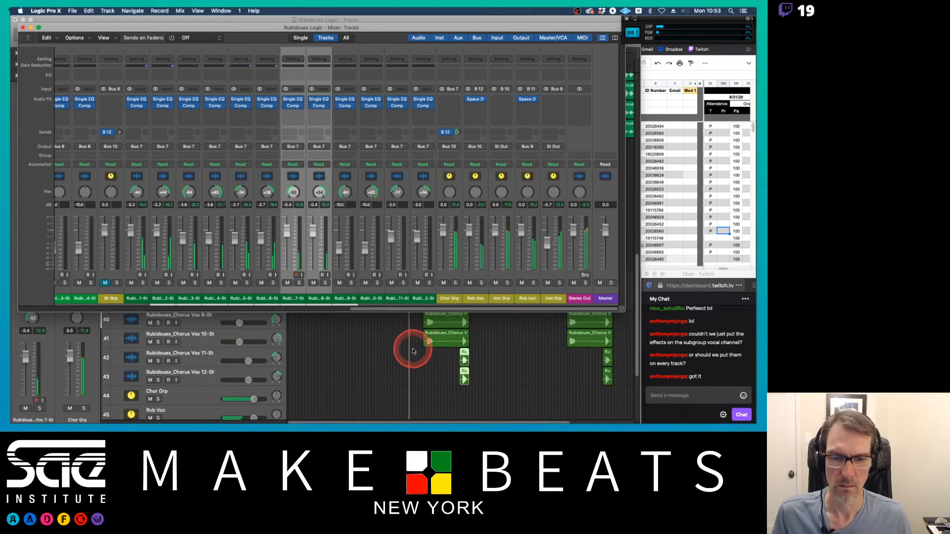
pyautogui.click(403, 142)
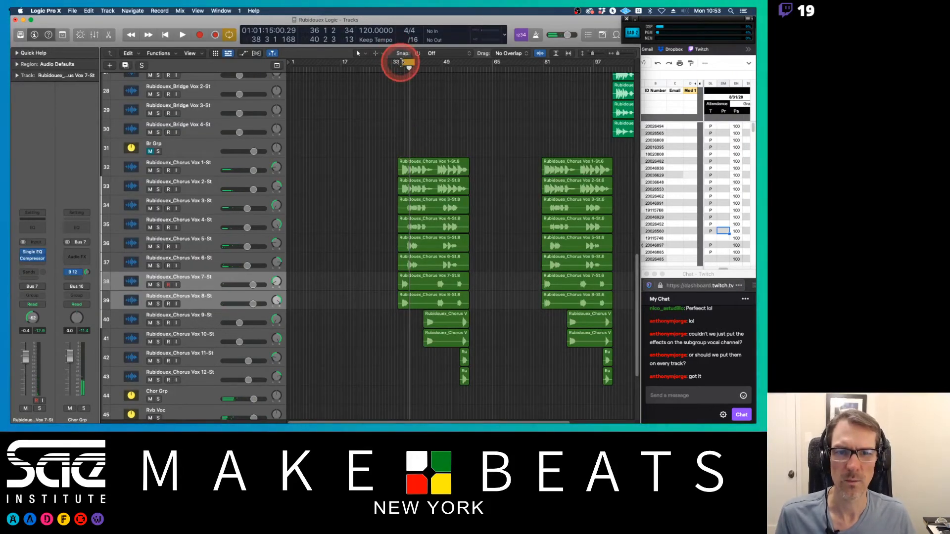
pyautogui.click(401, 62)
pyautogui.click(415, 61)
pyautogui.moveTo(416, 61); pyautogui.dragTo(468, 60)
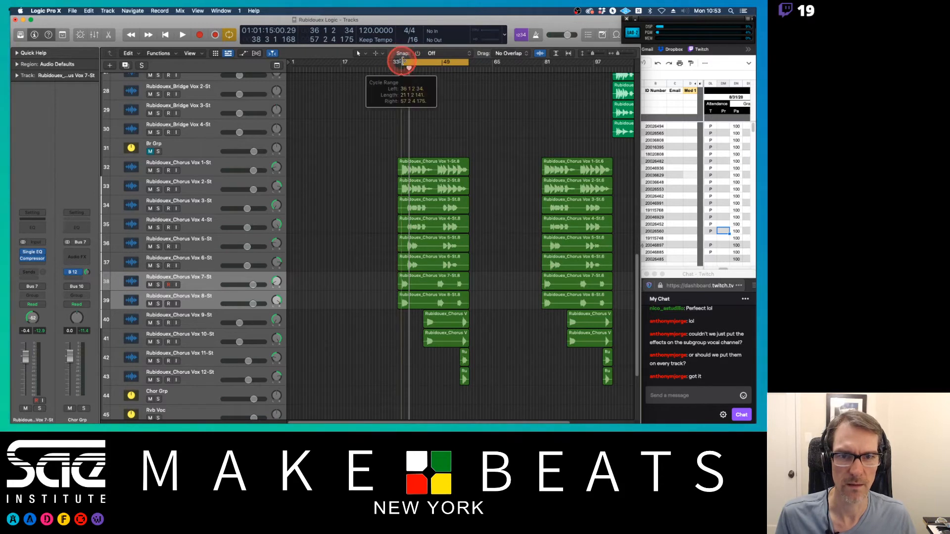
pyautogui.moveTo(403, 62); pyautogui.dragTo(401, 66)
pyautogui.press('space')
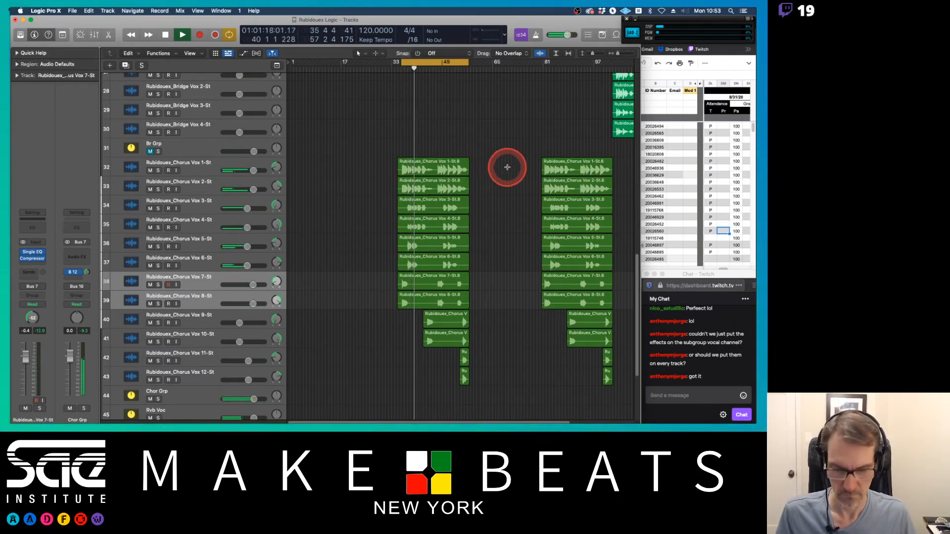
# Step: Select Chorus Vox 9 and 10 and set their faders to about -3.8 dB
pyautogui.press('x')
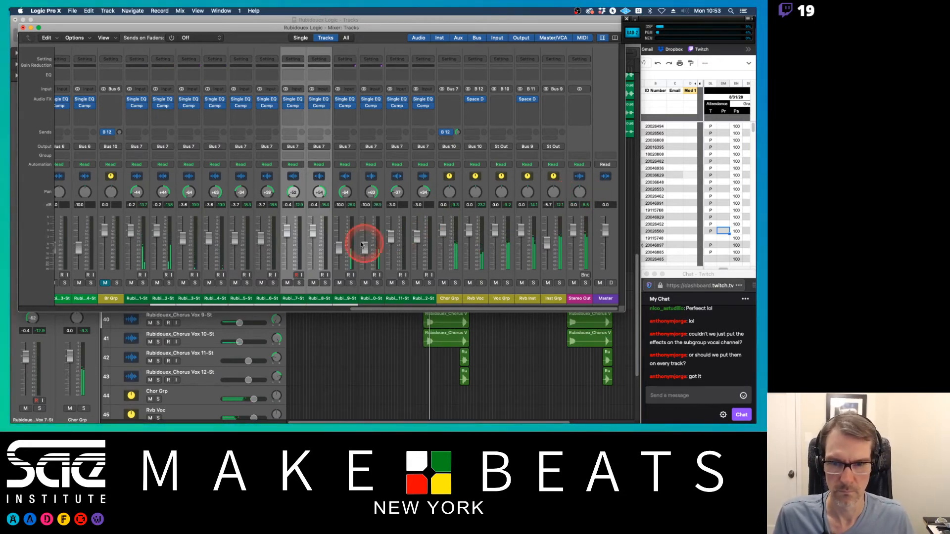
pyautogui.moveTo(344, 298); pyautogui.dragTo(365, 301)
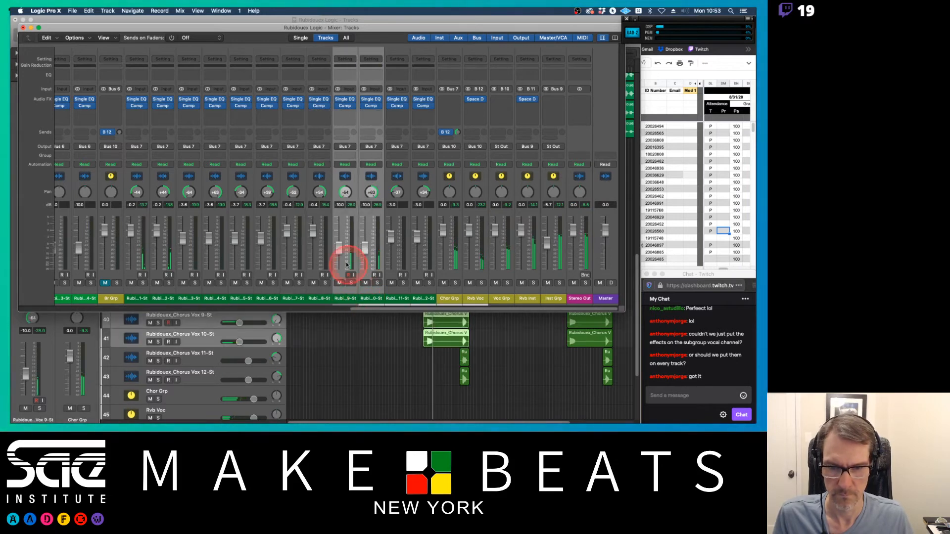
pyautogui.moveTo(339, 249); pyautogui.dragTo(338, 240)
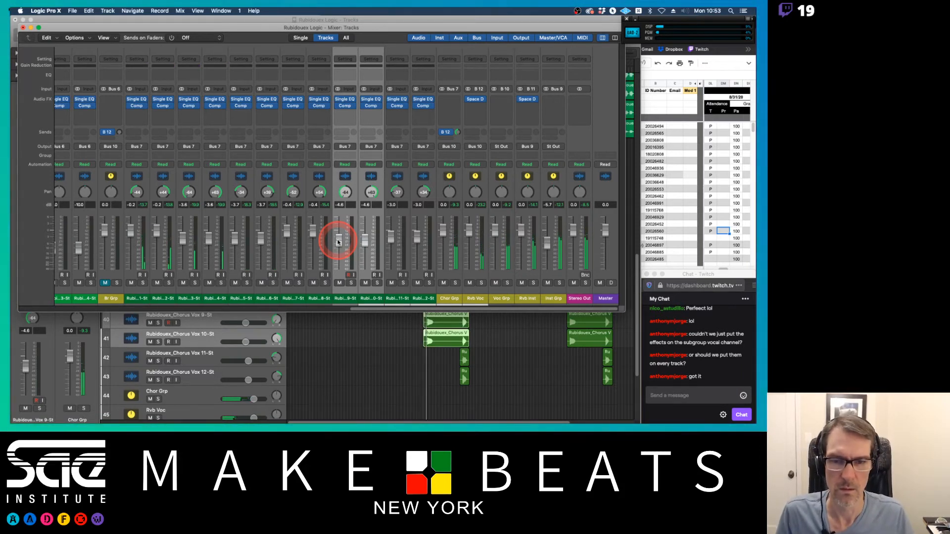
pyautogui.moveTo(338, 241); pyautogui.dragTo(349, 255)
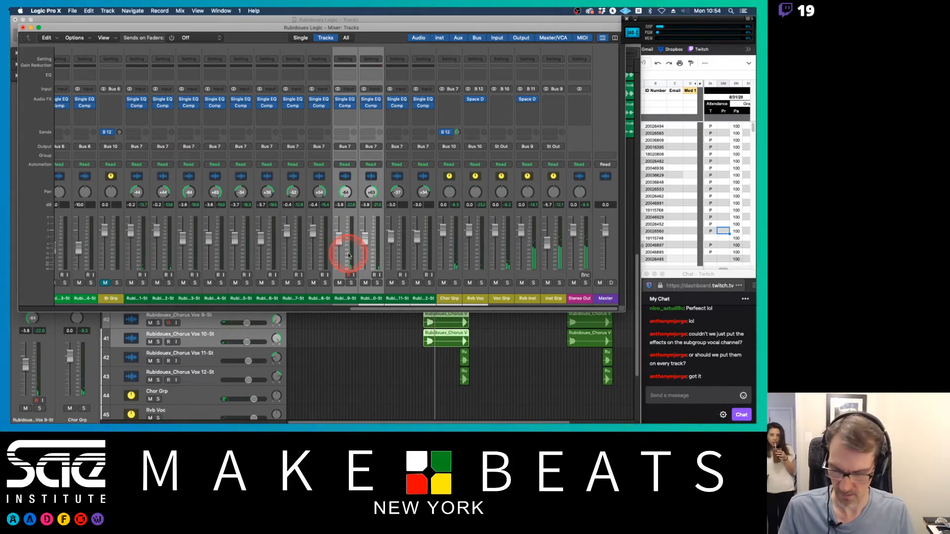
pyautogui.press('super+w')
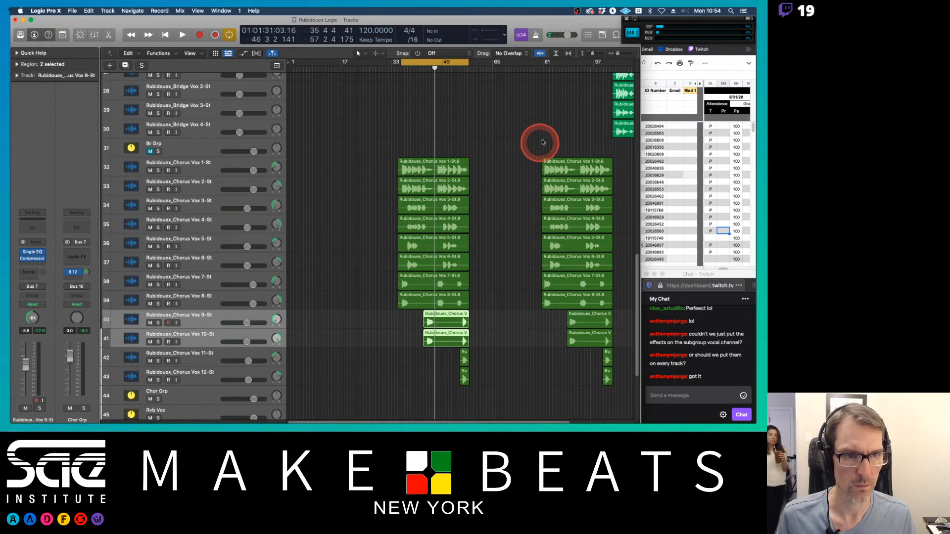
pyautogui.hscroll(4, 543, 142)
pyautogui.scroll(4, 543, 142)
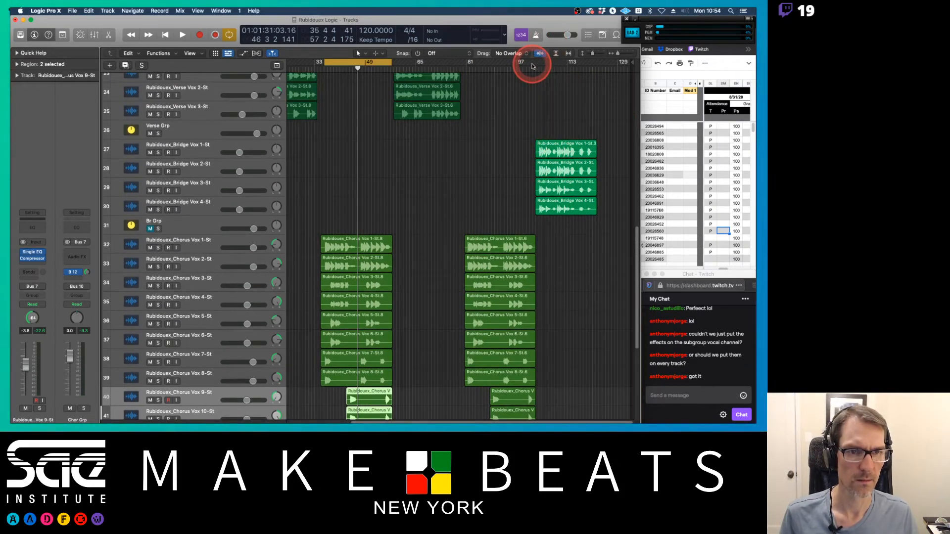
# Step: Set a cycle range over the bridge section around bars 97 to 113 and start playback
pyautogui.click(376, 62)
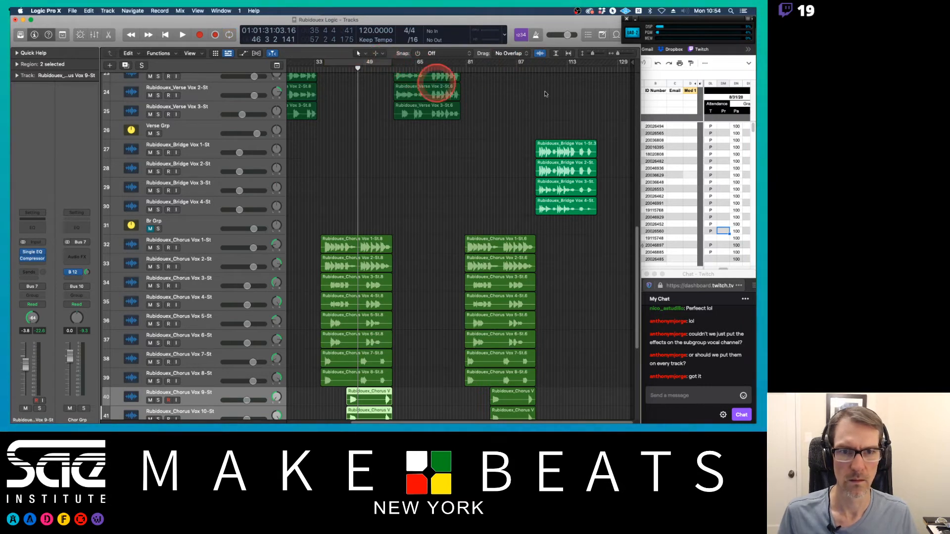
pyautogui.moveTo(536, 63)
pyautogui.mouseDown()
pyautogui.moveTo(597, 64)
pyautogui.moveTo(538, 64)
pyautogui.mouseUp()
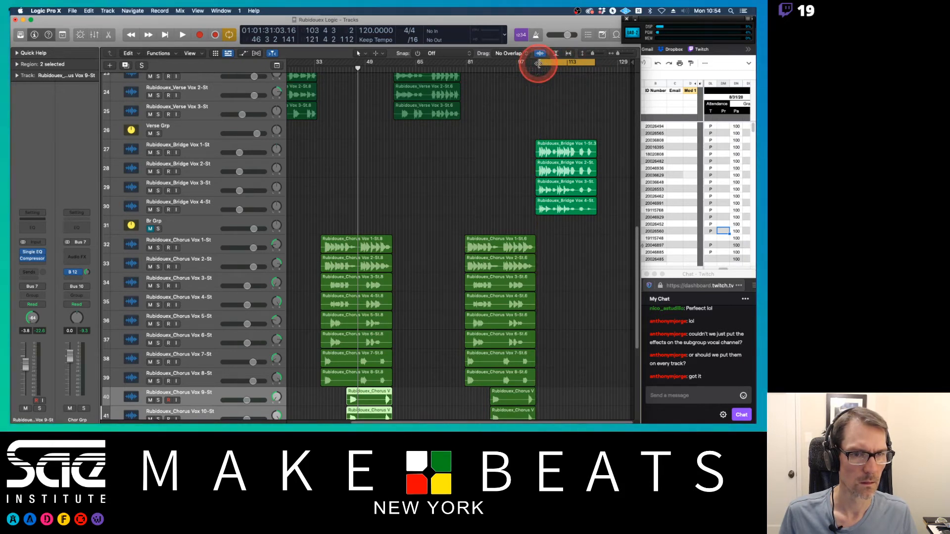
pyautogui.press('space')
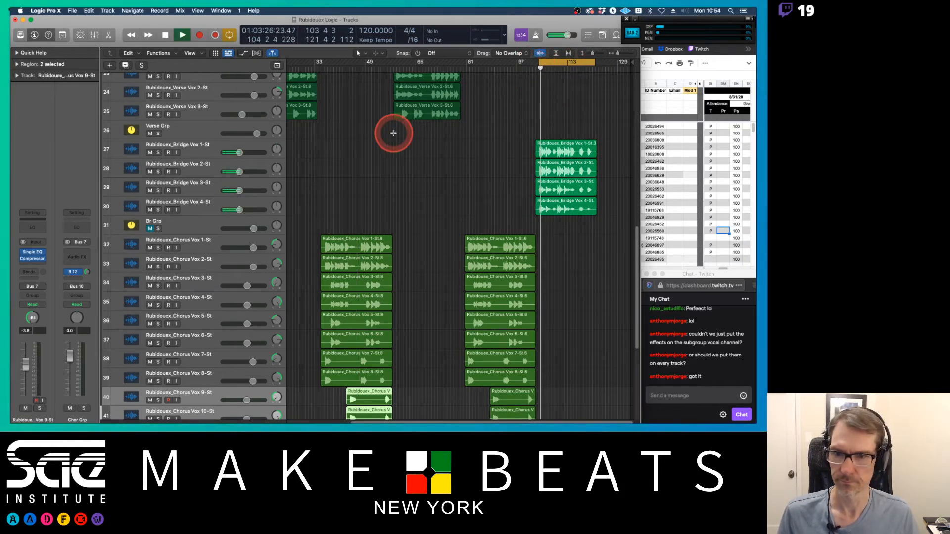
# Step: Open the mixer, select the four Bridge Vox channels together and raise their faders
pyautogui.click(146, 229)
pyautogui.click(148, 229)
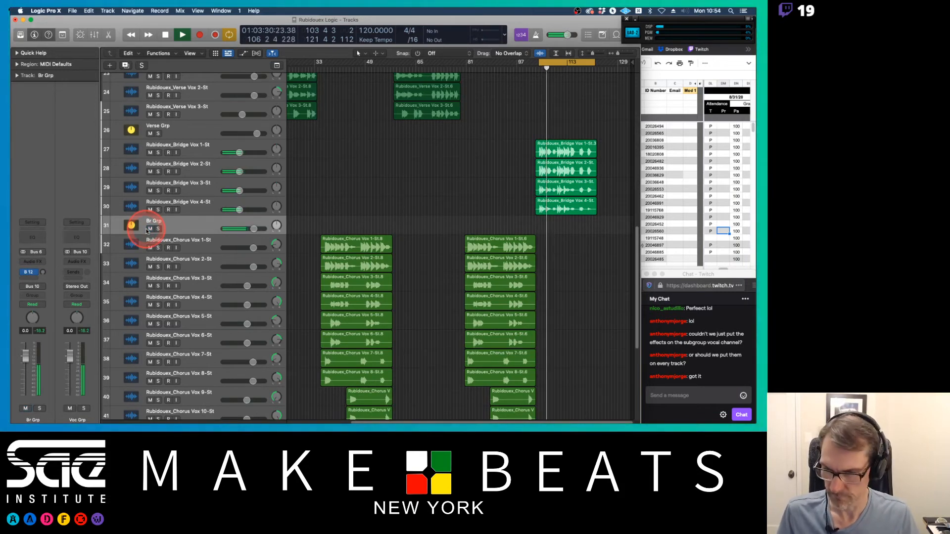
pyautogui.press('super+2')
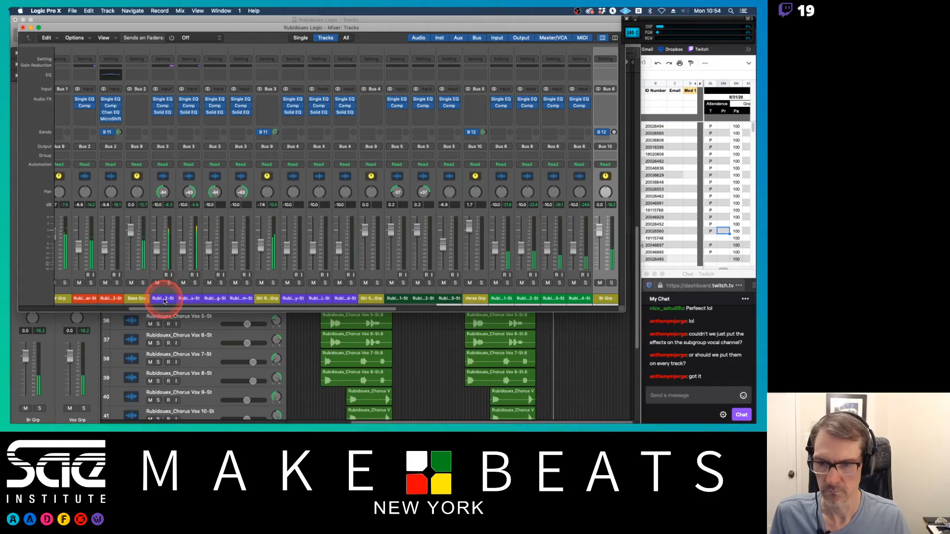
pyautogui.moveTo(165, 301); pyautogui.dragTo(238, 301)
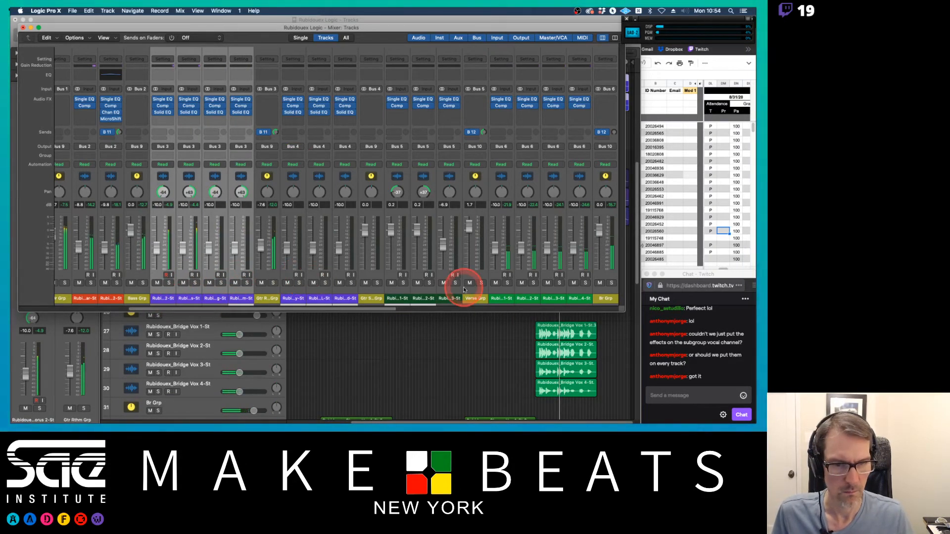
pyautogui.hscroll(5, 462, 285)
pyautogui.moveTo(290, 297); pyautogui.dragTo(358, 299)
pyautogui.moveTo(281, 247); pyautogui.dragTo(280, 224)
# Step: Pan the individual Bridge Vox channels apart to left and right positions
pyautogui.moveTo(287, 192); pyautogui.dragTo(283, 211)
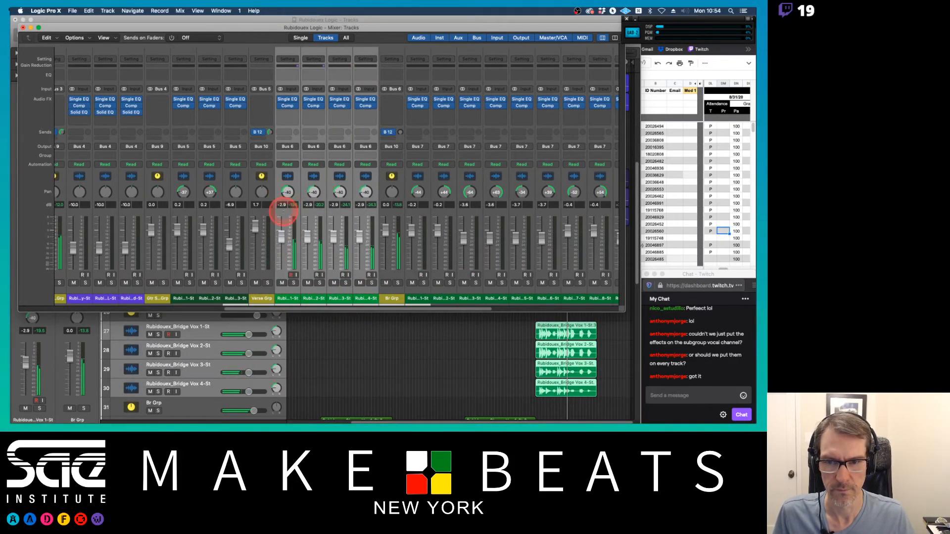
pyautogui.click(316, 297)
pyautogui.moveTo(313, 192); pyautogui.dragTo(313, 148)
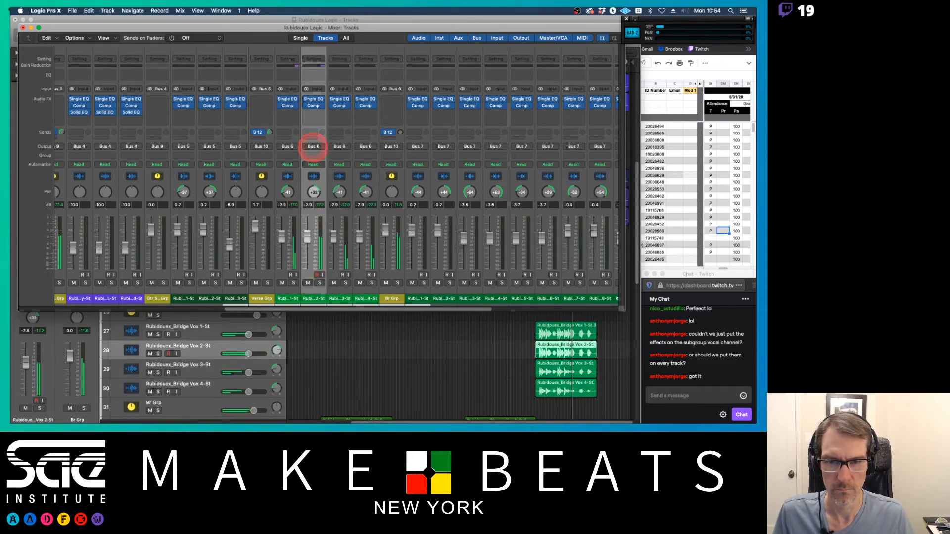
pyautogui.moveTo(287, 192); pyautogui.dragTo(288, 193)
pyautogui.moveTo(361, 194); pyautogui.dragTo(343, 225)
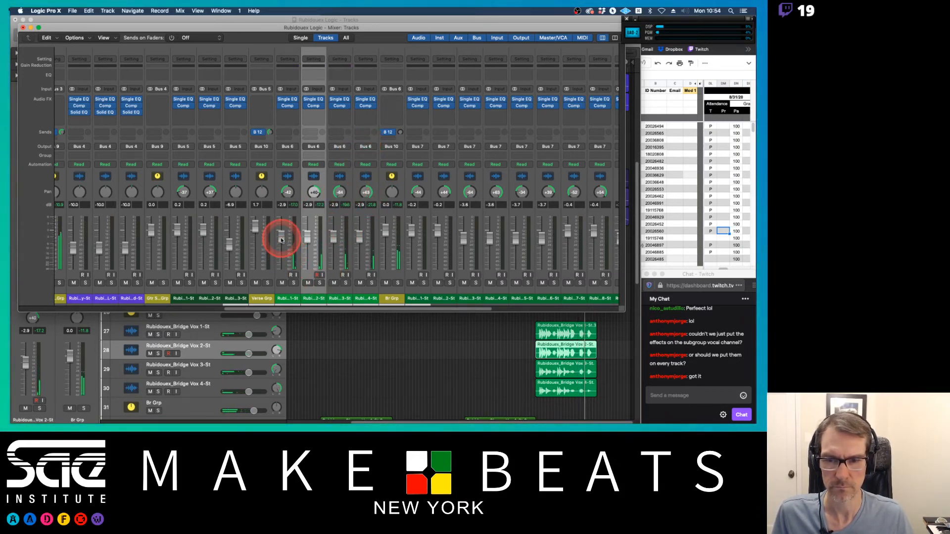
# Step: Select Bridge Vox 1 and 2 and raise their faders slightly
pyautogui.click(285, 299)
pyautogui.keyDown('shift'); pyautogui.click(315, 298); pyautogui.keyUp('shift')
pyautogui.moveTo(282, 238); pyautogui.dragTo(283, 228)
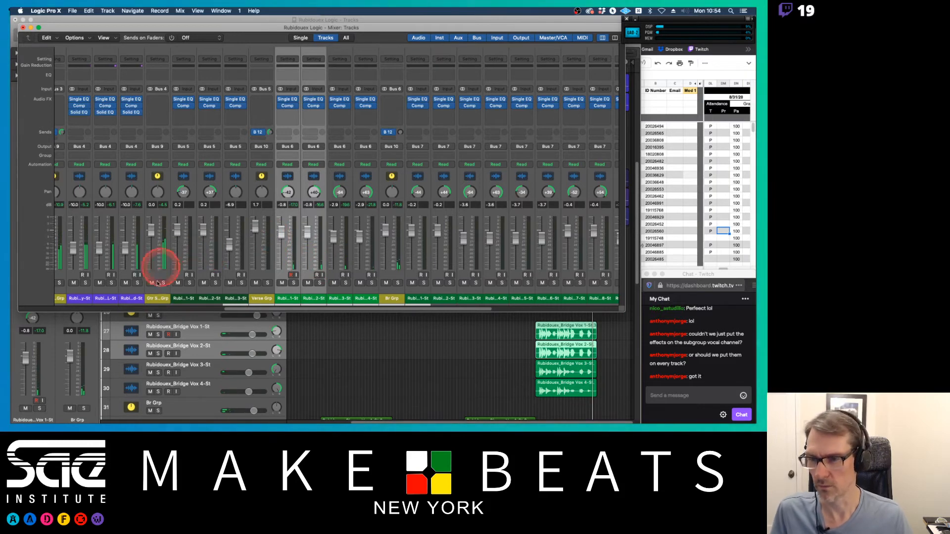
# Step: Select the three guitar solo channels and adjust their faders together
pyautogui.hscroll(-5, 127, 276)
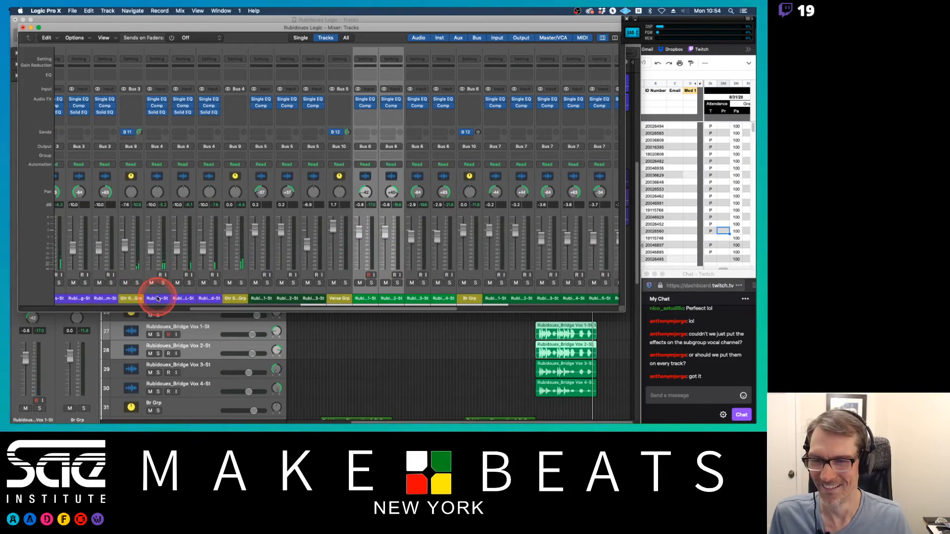
pyautogui.moveTo(157, 298); pyautogui.dragTo(208, 298)
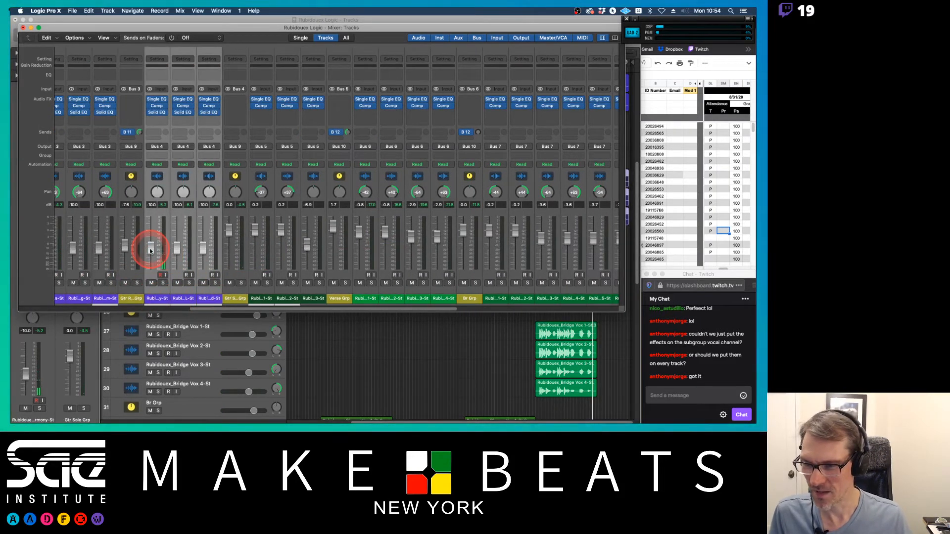
pyautogui.moveTo(232, 235); pyautogui.dragTo(227, 258)
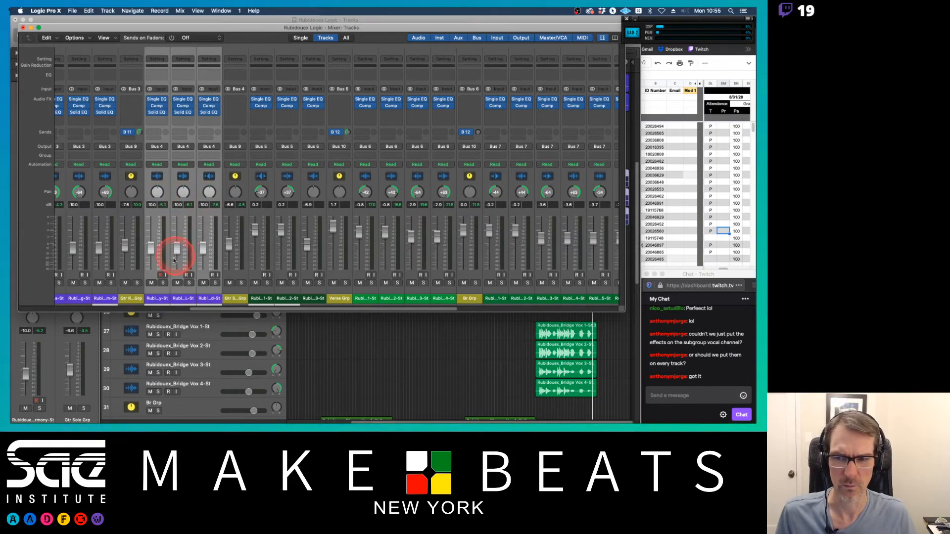
# Step: Rename the two guitar solo lead channels to include Solo Lead and Solo Lead-St
pyautogui.doubleClick(152, 299)
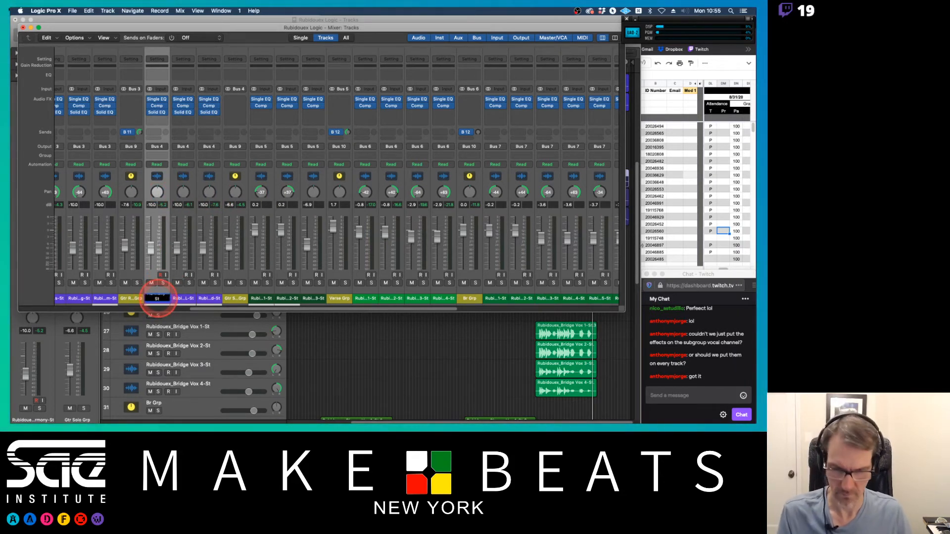
pyautogui.press('Up')
pyautogui.click(180, 300)
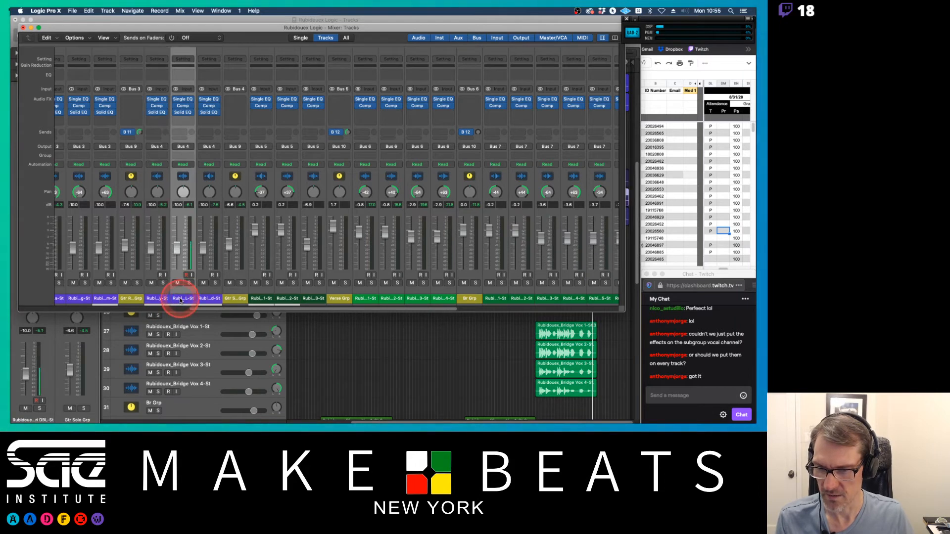
pyautogui.write('Solo Lead')
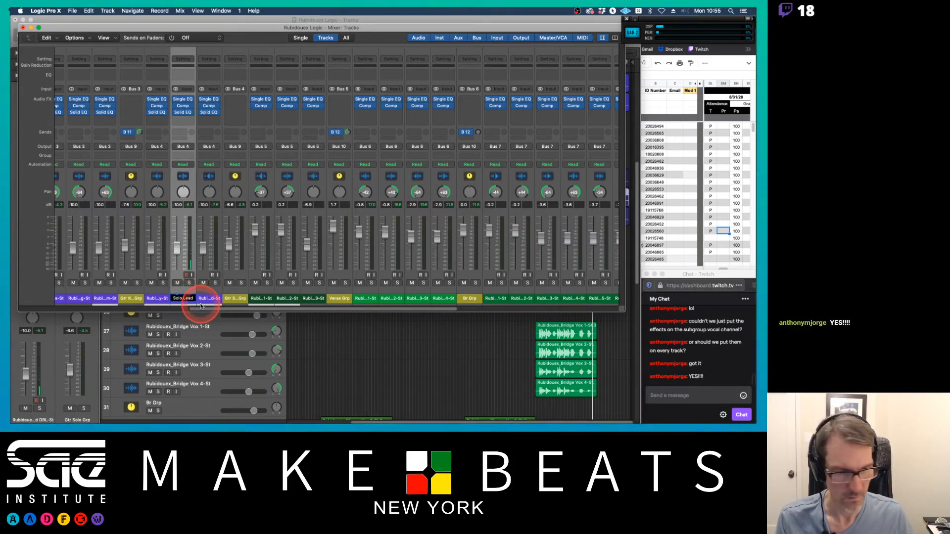
pyautogui.doubleClick(202, 298)
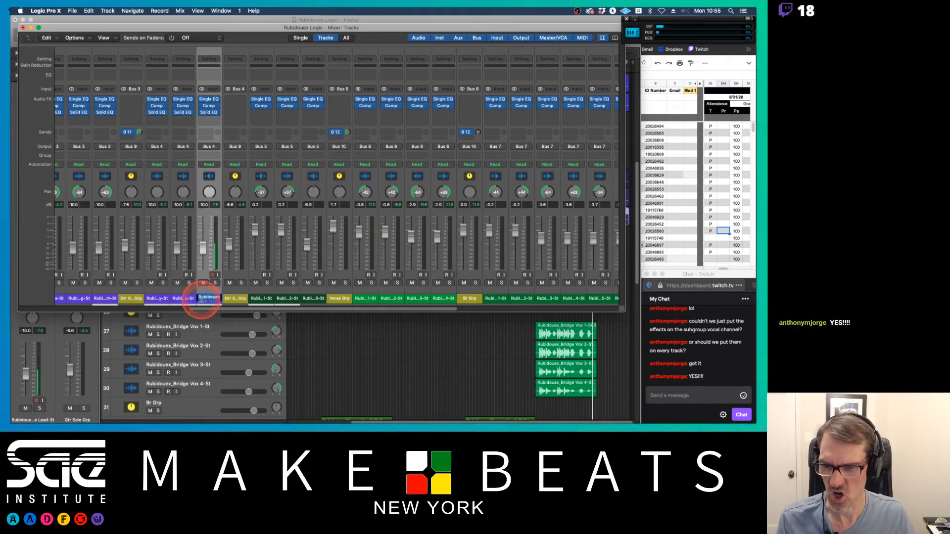
pyautogui.write('Solo Lead-')
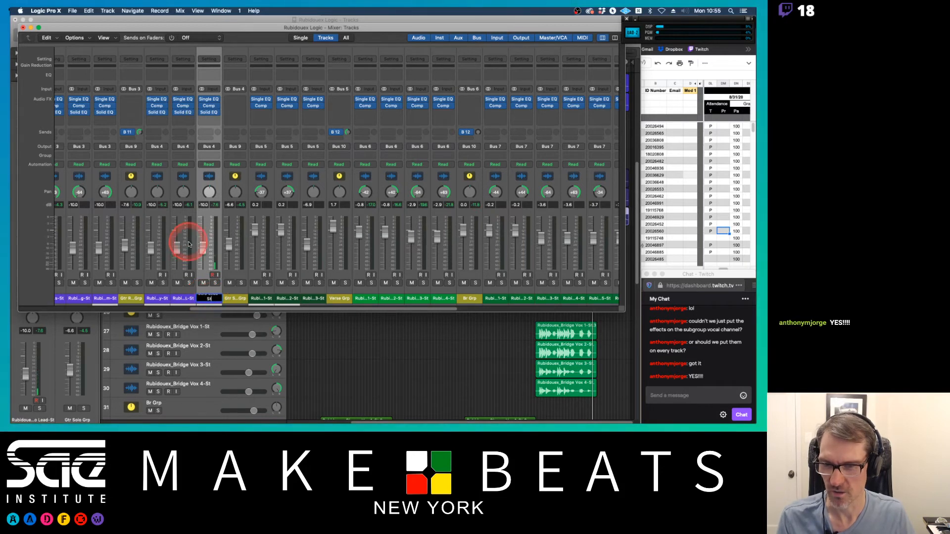
pyautogui.write('St')
# Step: Reorder the guitar solo tracks so Solo Lead comes first, followed by Solo Lead DBL and Solo Harmony
pyautogui.click(183, 298)
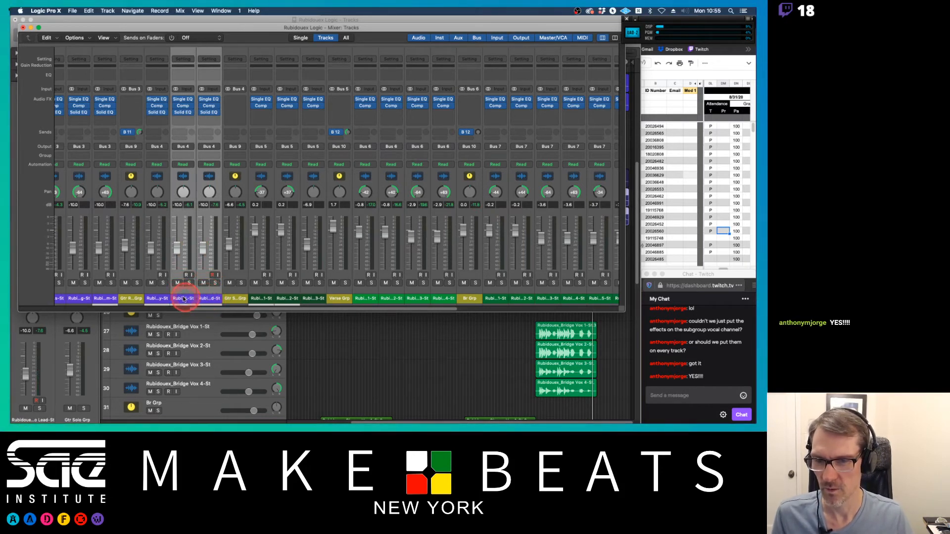
pyautogui.click(202, 300)
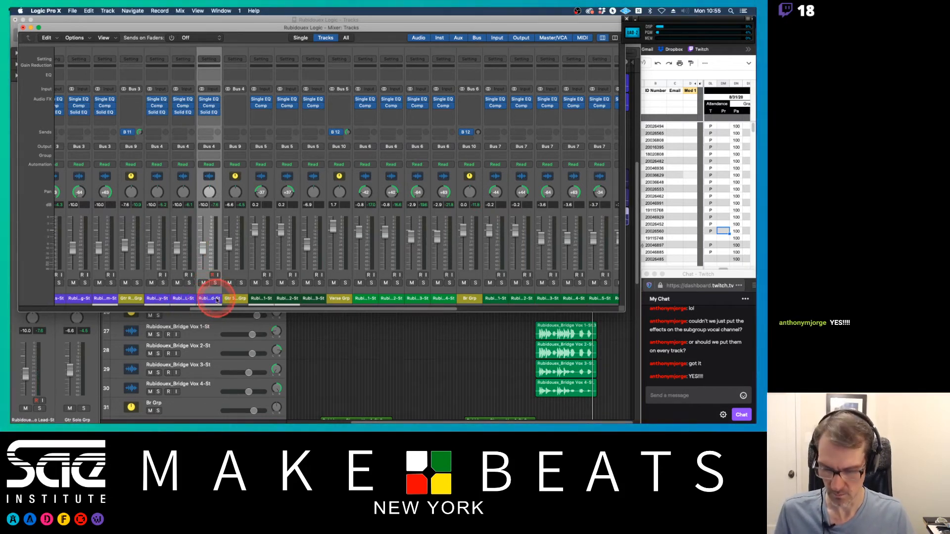
pyautogui.press('x')
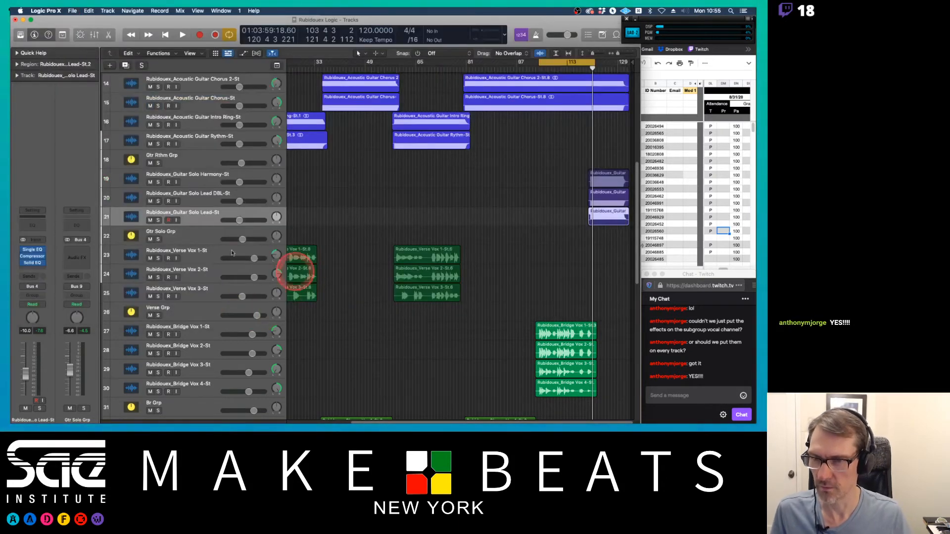
pyautogui.moveTo(102, 214); pyautogui.dragTo(105, 174)
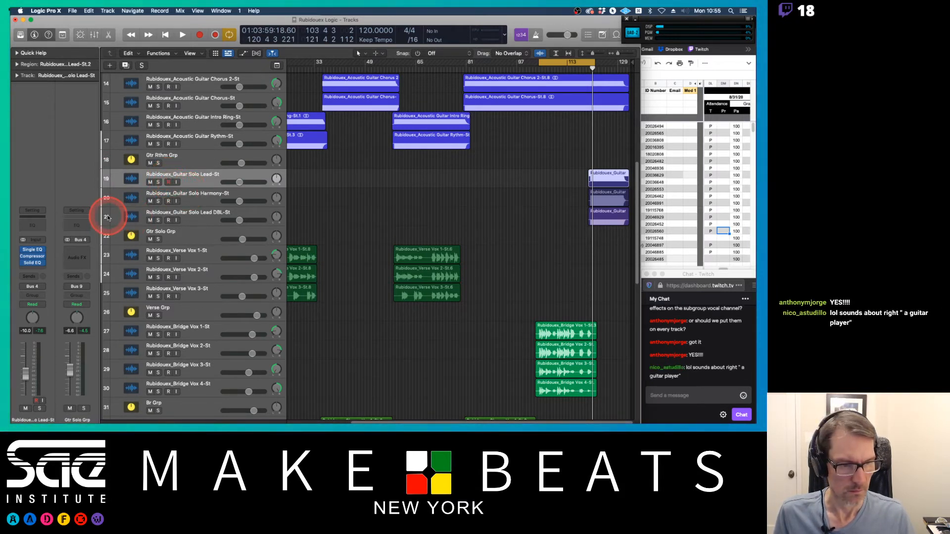
pyautogui.moveTo(107, 218); pyautogui.dragTo(200, 184)
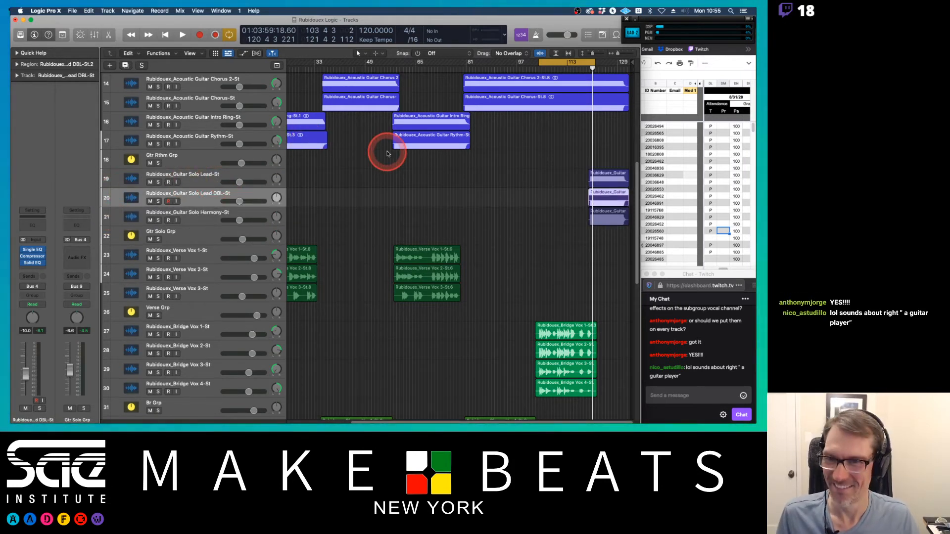
# Step: Reopen the mixer, pan a guitar solo channel, and toggle playback
pyautogui.press('x')
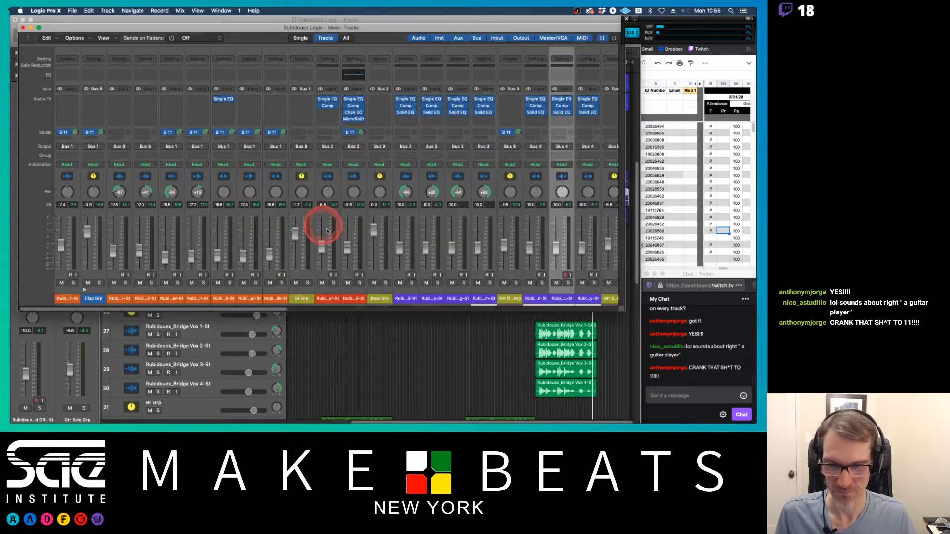
pyautogui.hscroll(8, 514, 239)
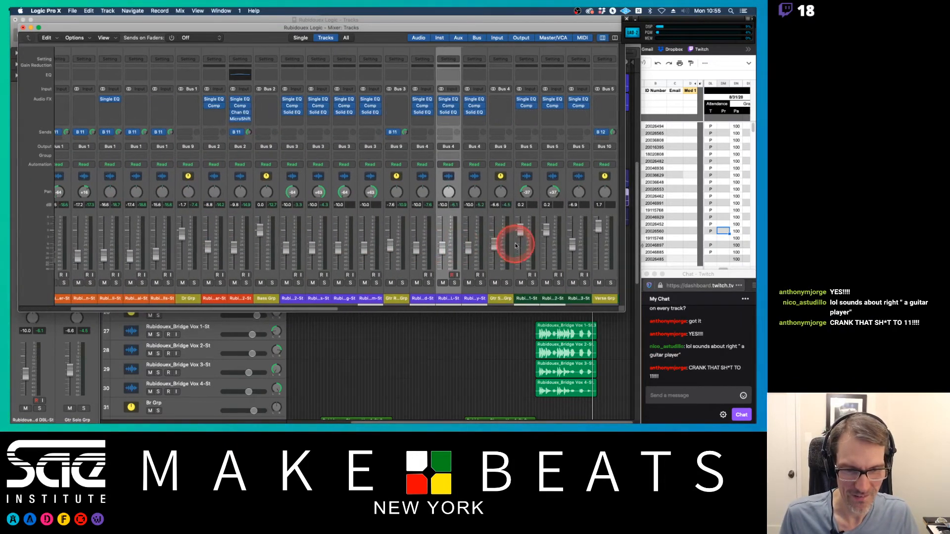
pyautogui.click(352, 297)
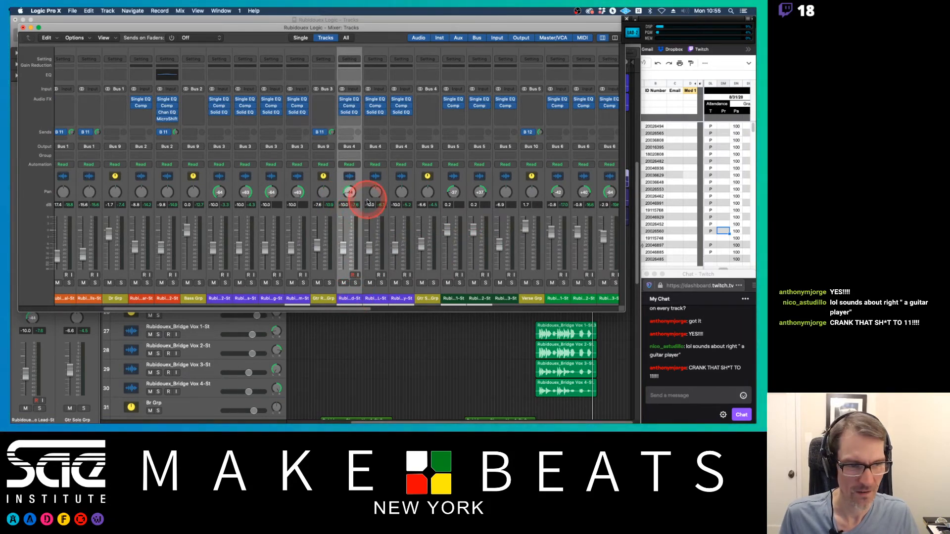
pyautogui.moveTo(372, 192); pyautogui.dragTo(371, 148)
pyautogui.press('space')
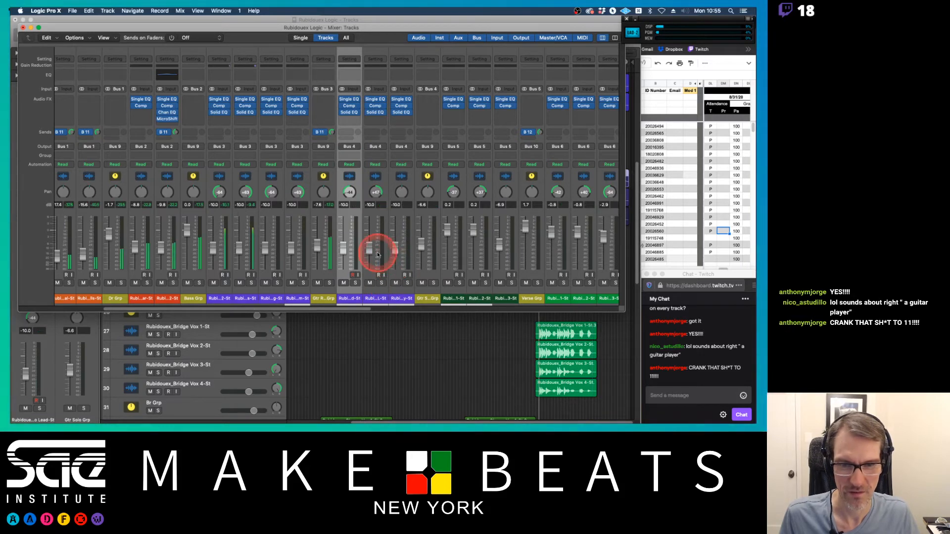
# Step: Adjust the Bridge group's fader level and its Bus 12 reverb send amount
pyautogui.hscroll(1, 399, 259)
pyautogui.hscroll(10, 399, 256)
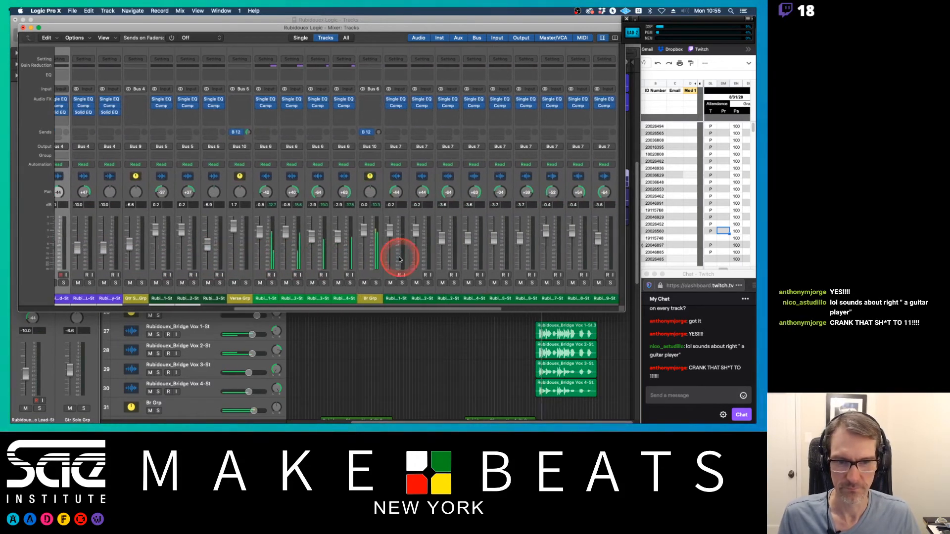
pyautogui.moveTo(354, 229); pyautogui.dragTo(352, 232)
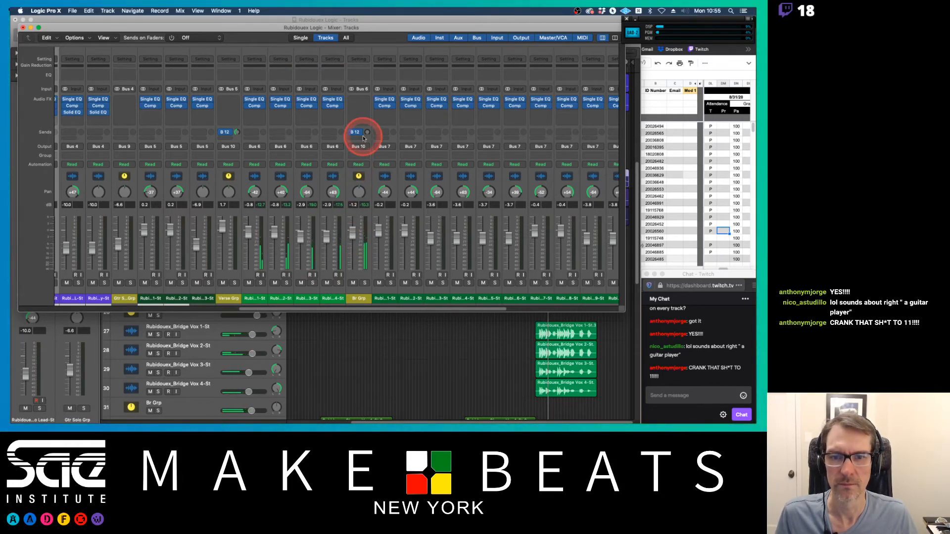
pyautogui.moveTo(367, 131); pyautogui.dragTo(363, 94)
pyautogui.moveTo(365, 237); pyautogui.dragTo(354, 240)
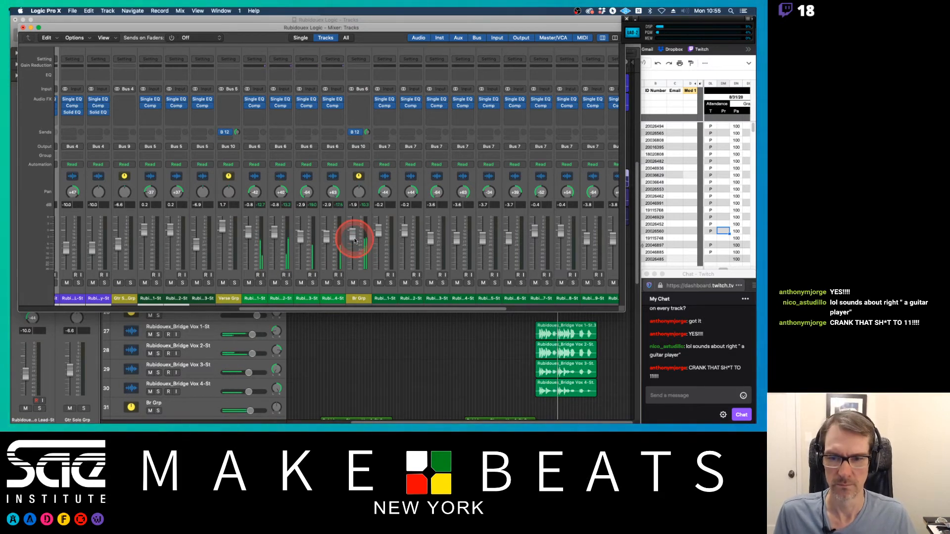
pyautogui.moveTo(353, 240); pyautogui.dragTo(351, 237)
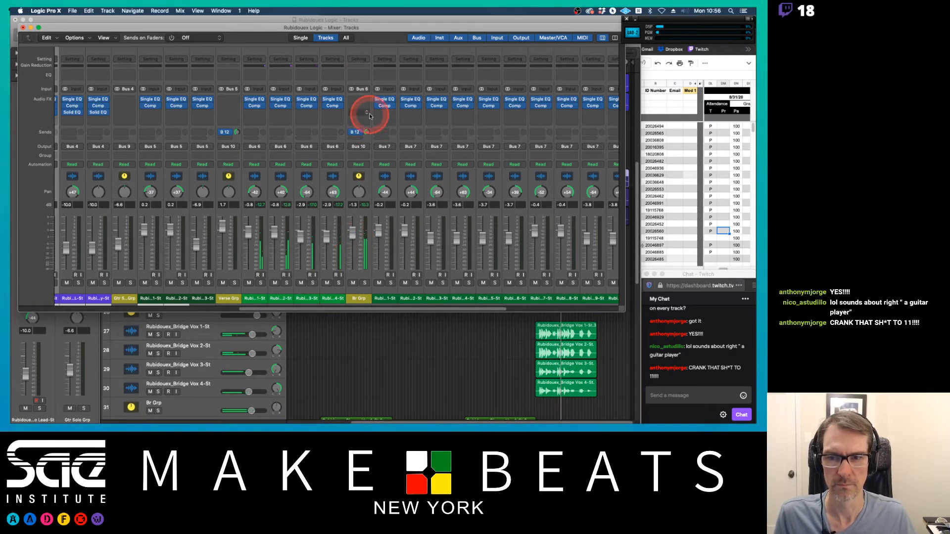
# Step: Review the mixer channel strips and close the mixer window
pyautogui.hscroll(-6, 364, 148)
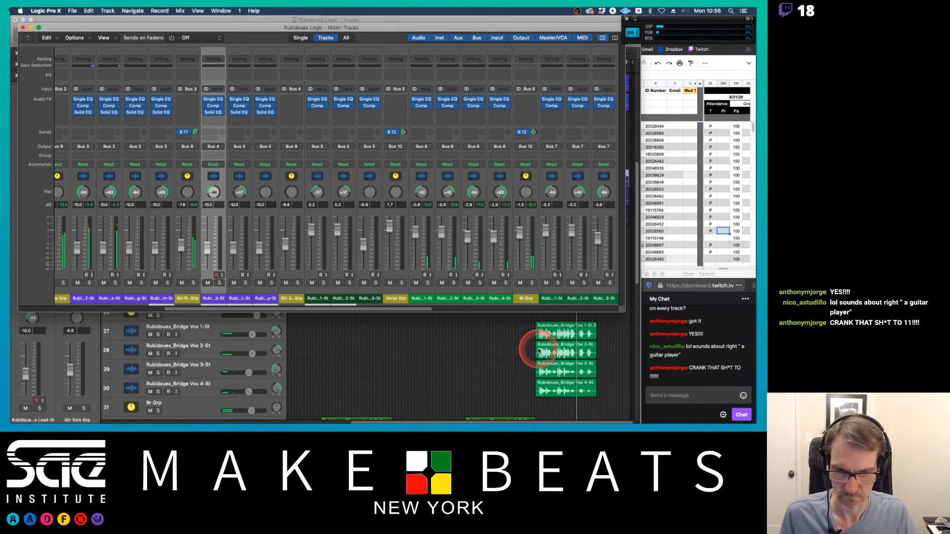
pyautogui.hscroll(-6, 182, 297)
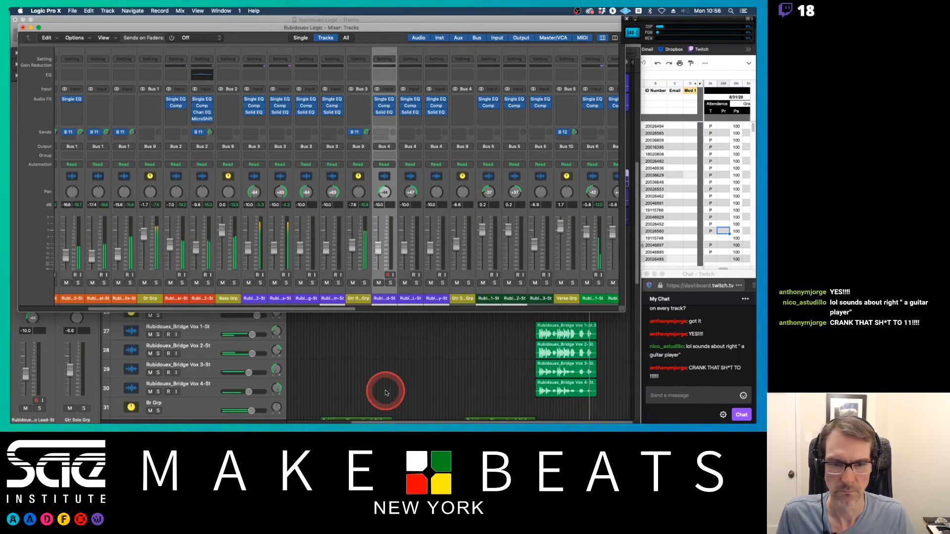
pyautogui.hscroll(8, 402, 269)
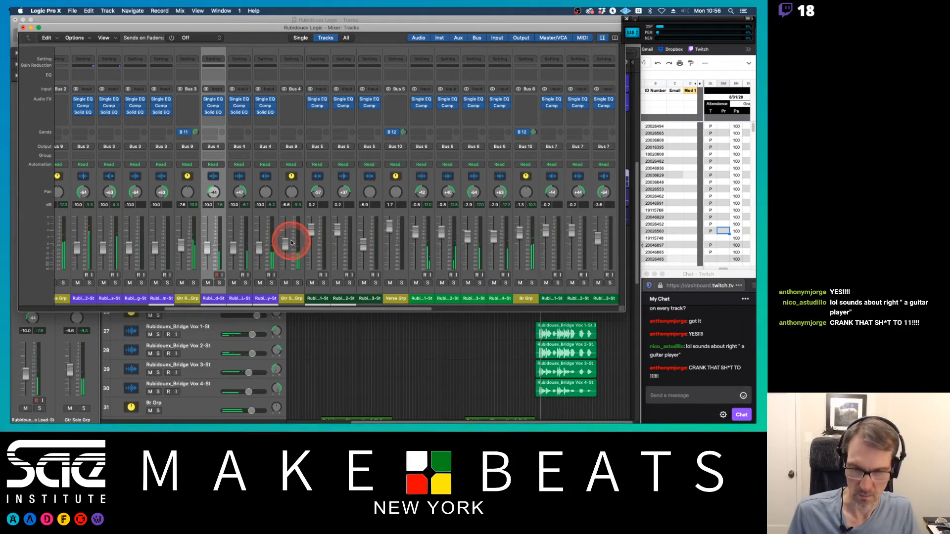
pyautogui.press('super+2')
pyautogui.press('super+w')
pyautogui.press('super+w')
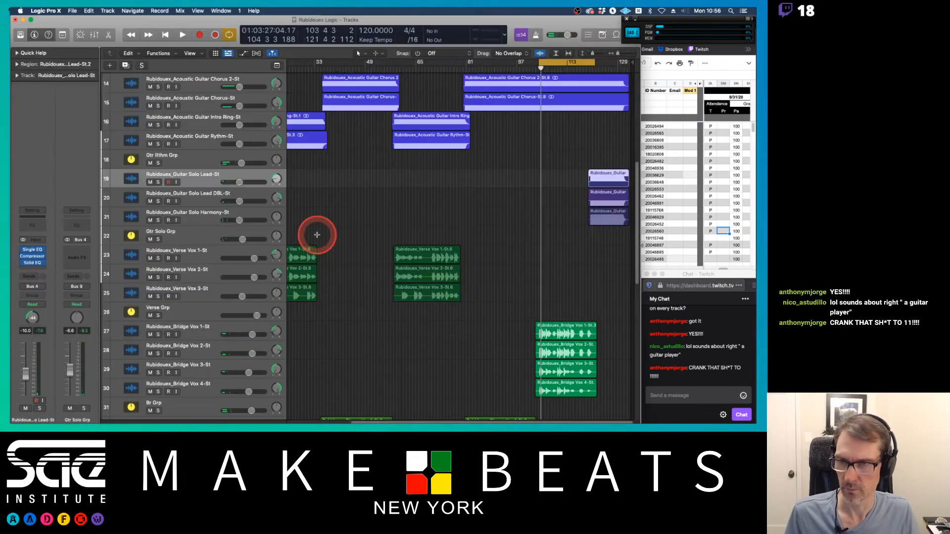
# Step: Enlarge the Bass Guitar 2-St track's height in the track list
pyautogui.scroll(6, 465, 199)
pyautogui.scroll(4, 466, 199)
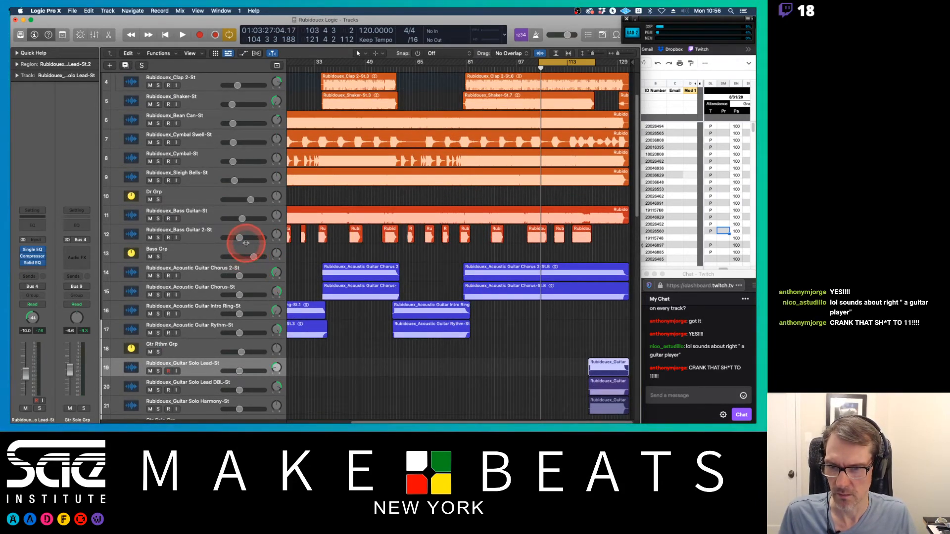
pyautogui.moveTo(245, 244); pyautogui.dragTo(244, 292)
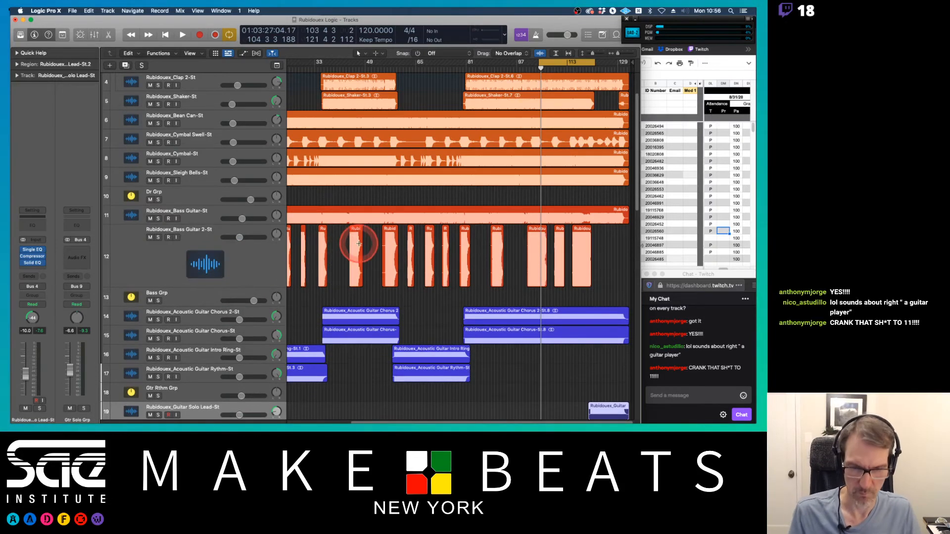
# Step: Solo the Bass Guitar 2-St track
pyautogui.scroll(-2, 359, 244)
pyautogui.scroll(10, 359, 244)
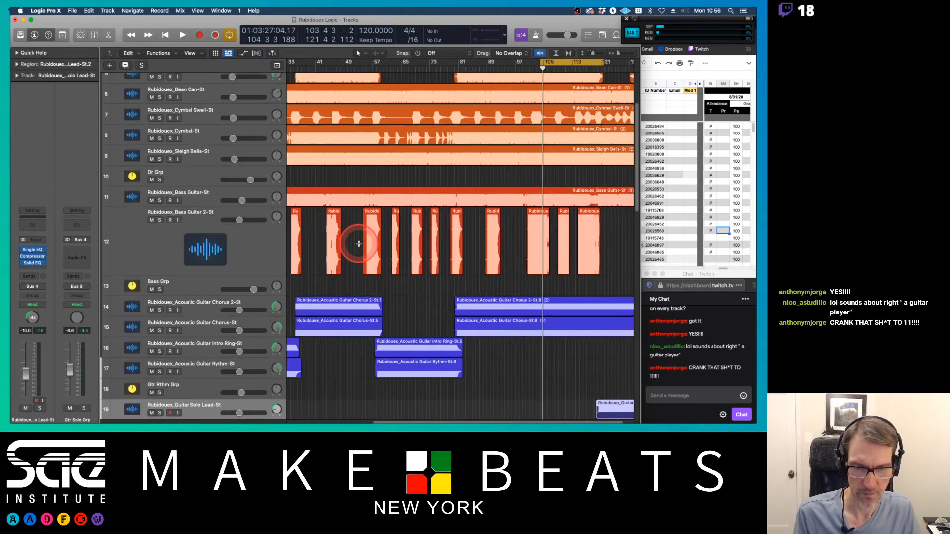
pyautogui.scroll(4, 359, 244)
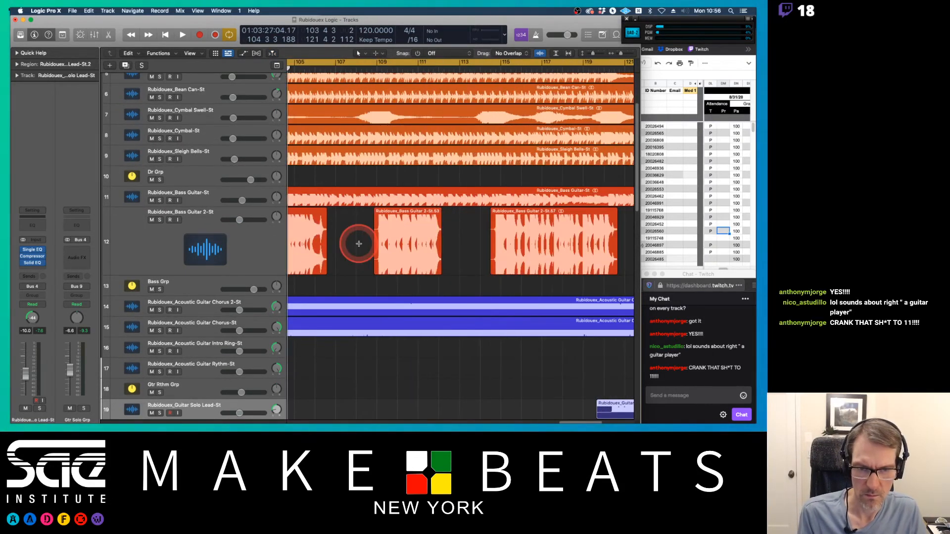
pyautogui.scroll(-4, 359, 244)
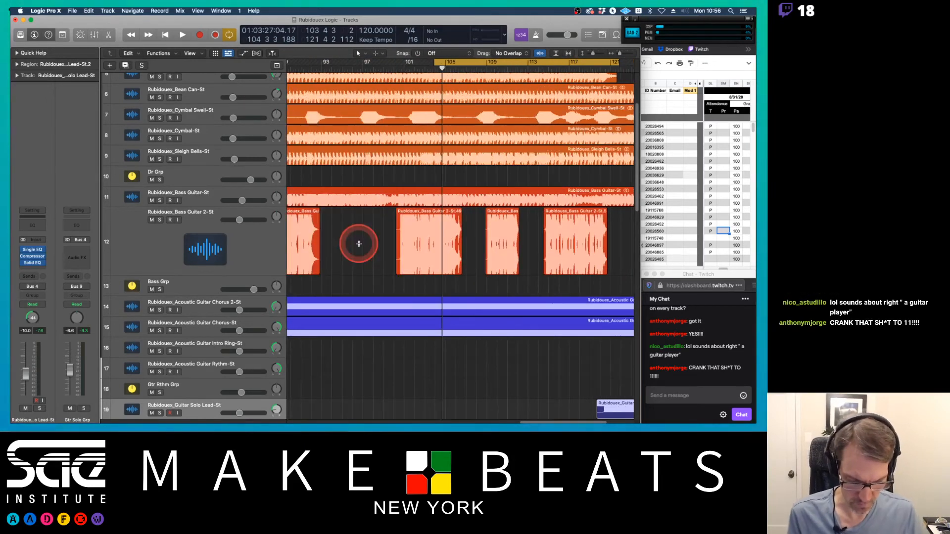
pyautogui.scroll(3, 359, 244)
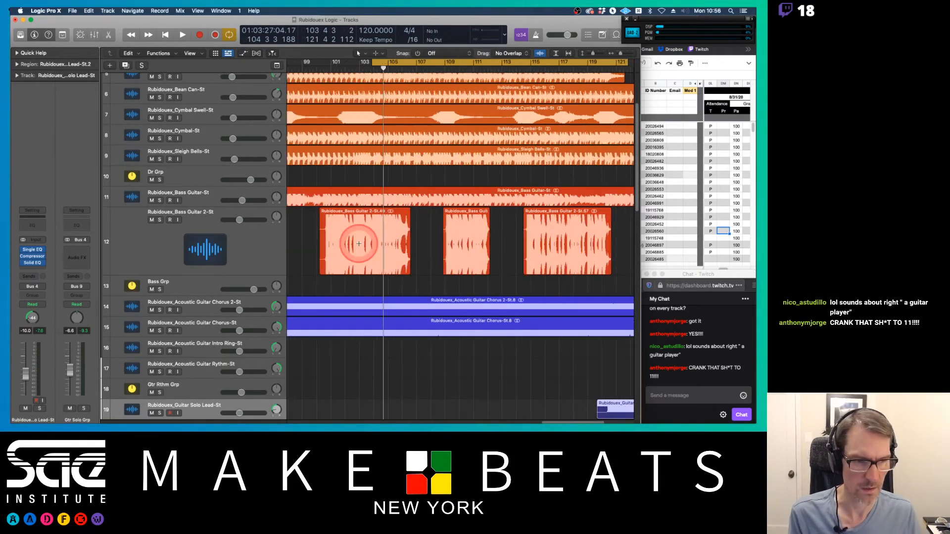
pyautogui.scroll(-3, 358, 241)
pyautogui.scroll(1, 364, 240)
pyautogui.press('super+Left')
pyautogui.press('super+Left')
pyautogui.press('super+Left')
pyautogui.press('super+Left')
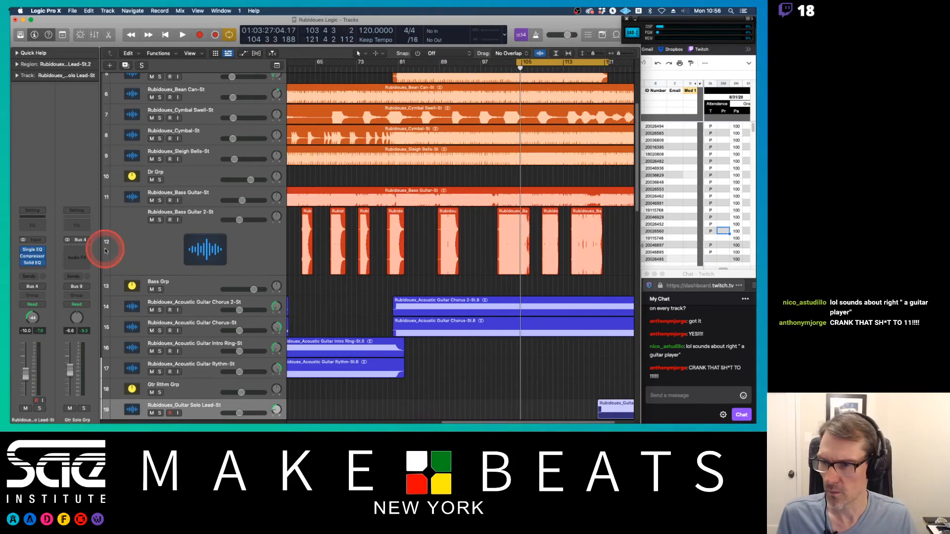
pyautogui.click(162, 220)
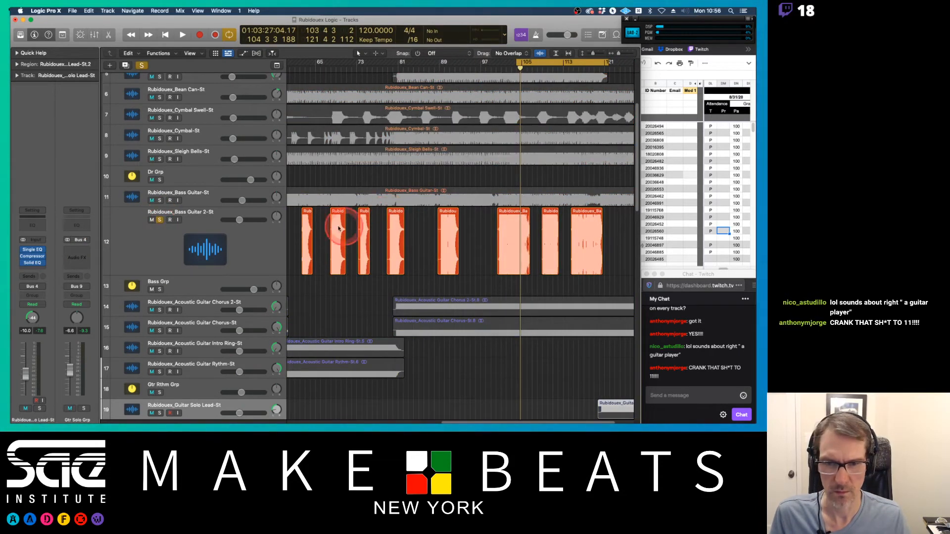
# Step: Turn off cycle mode and play the soloed bass from several points across the song
pyautogui.click(325, 68)
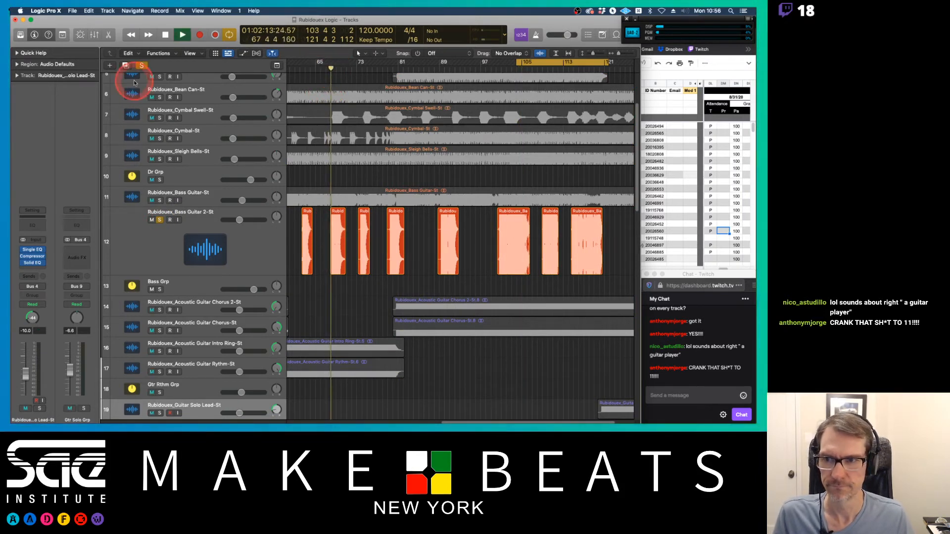
pyautogui.click(229, 34)
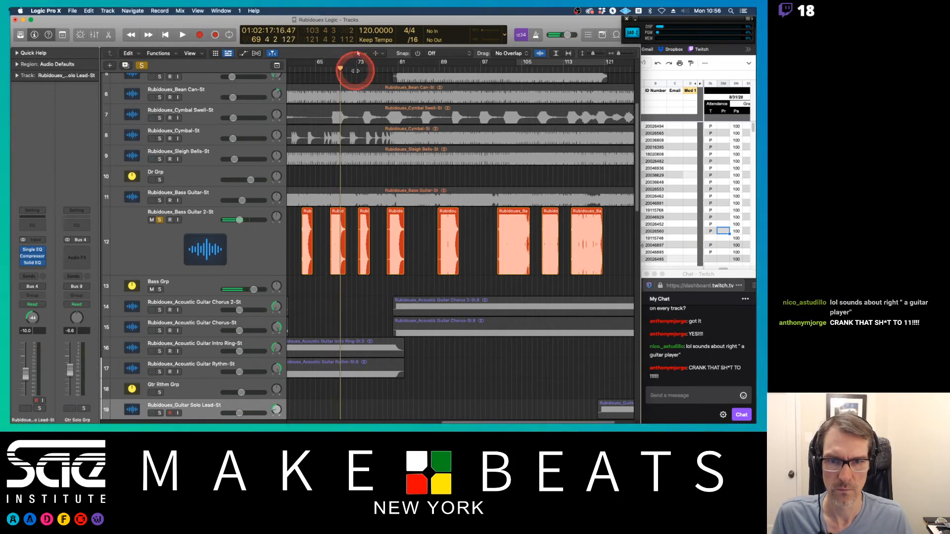
pyautogui.click(357, 68)
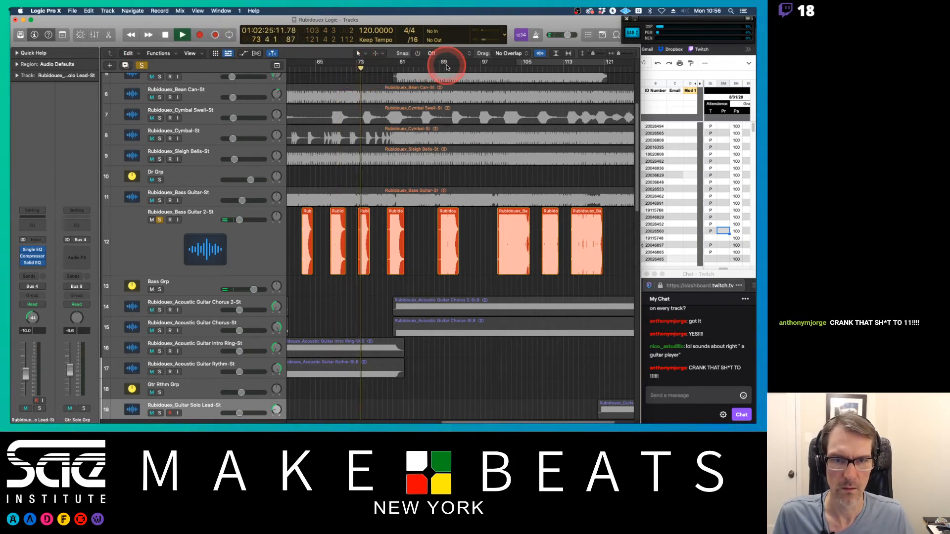
pyautogui.click(388, 69)
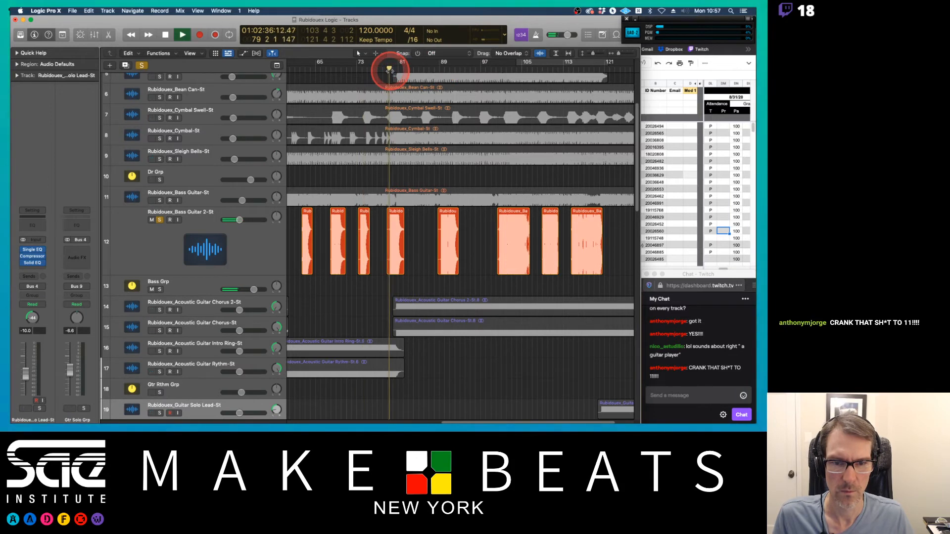
pyautogui.click(444, 69)
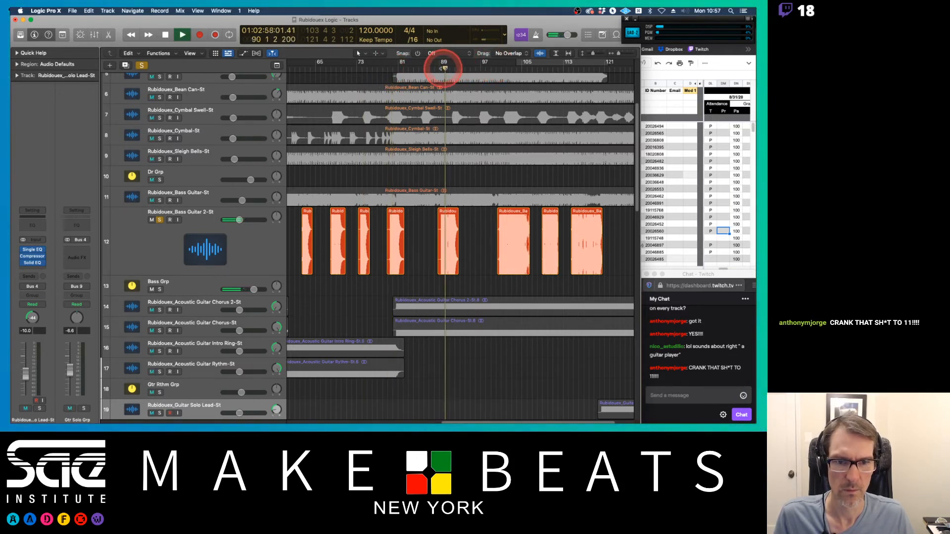
pyautogui.click(500, 69)
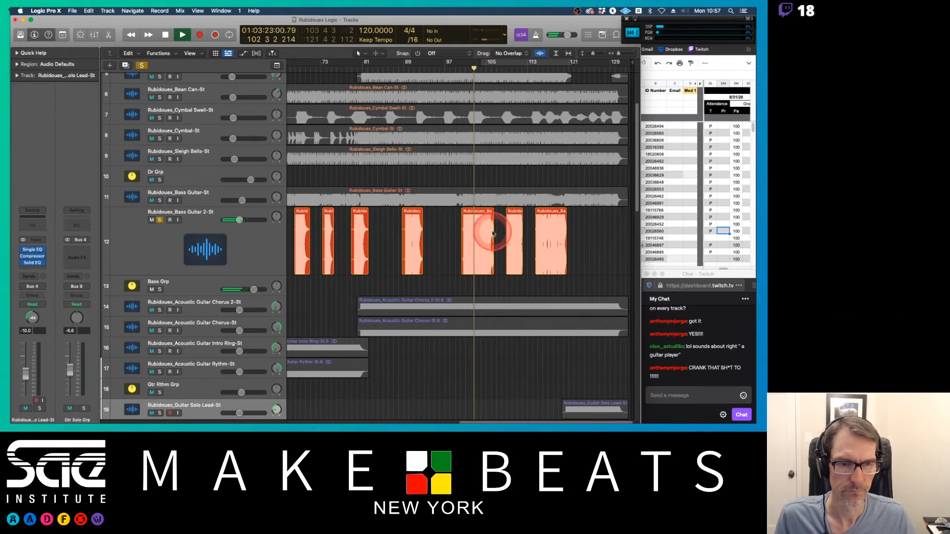
# Step: Listen to the soloed bass guitar part around bar 103, zooming in on its region
pyautogui.scroll(-4, 495, 232)
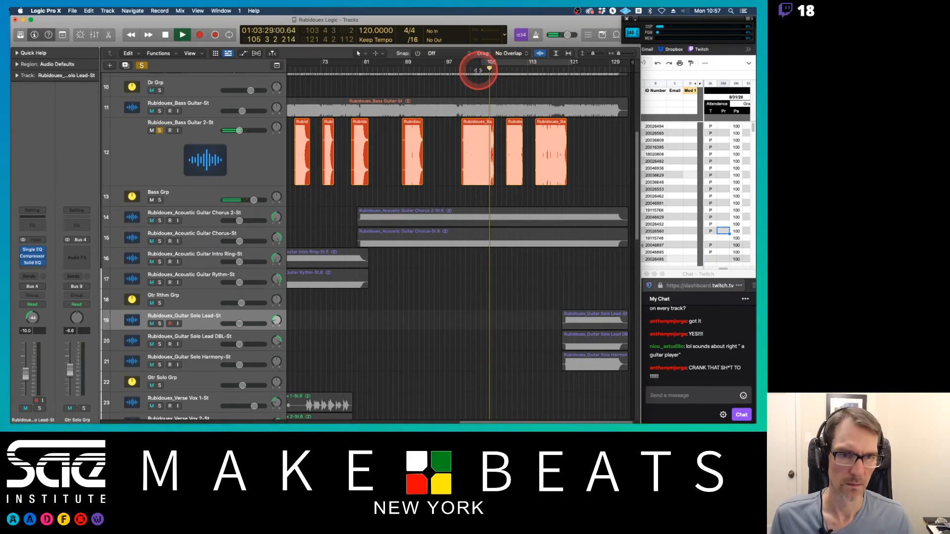
pyautogui.doubleClick(507, 70)
pyautogui.click(539, 69)
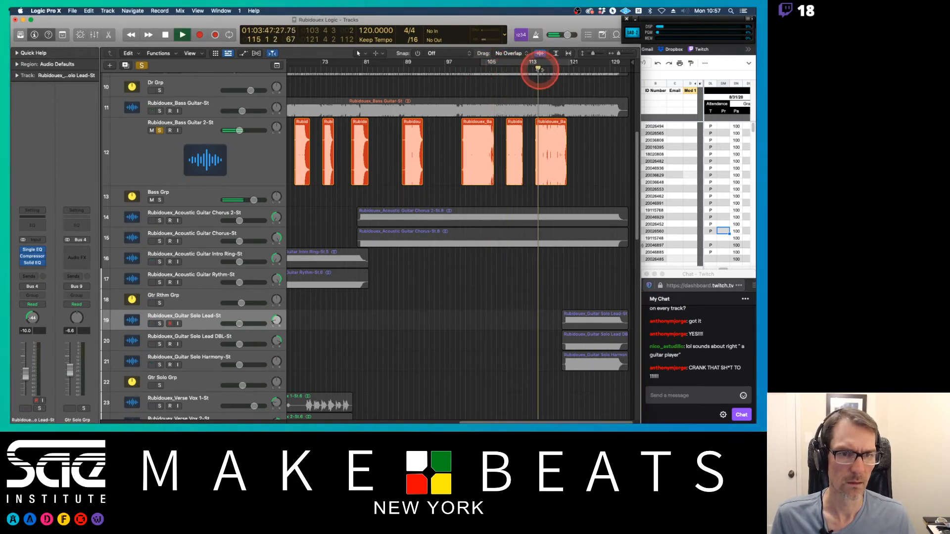
pyautogui.press('space')
pyautogui.click(470, 69)
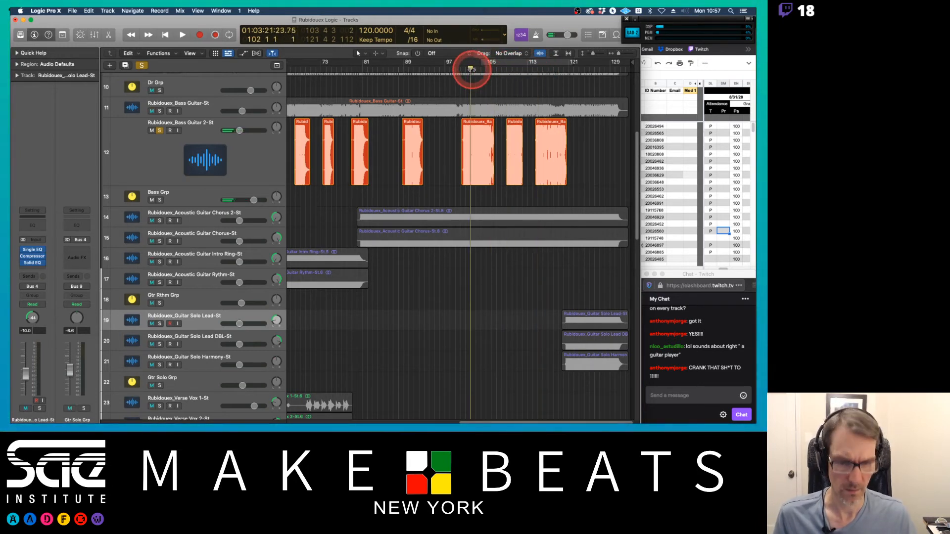
pyautogui.press('super+Right')
pyautogui.press('super+Right')
pyautogui.press('super+Right')
pyautogui.press('super+Right')
pyautogui.press('super+Right')
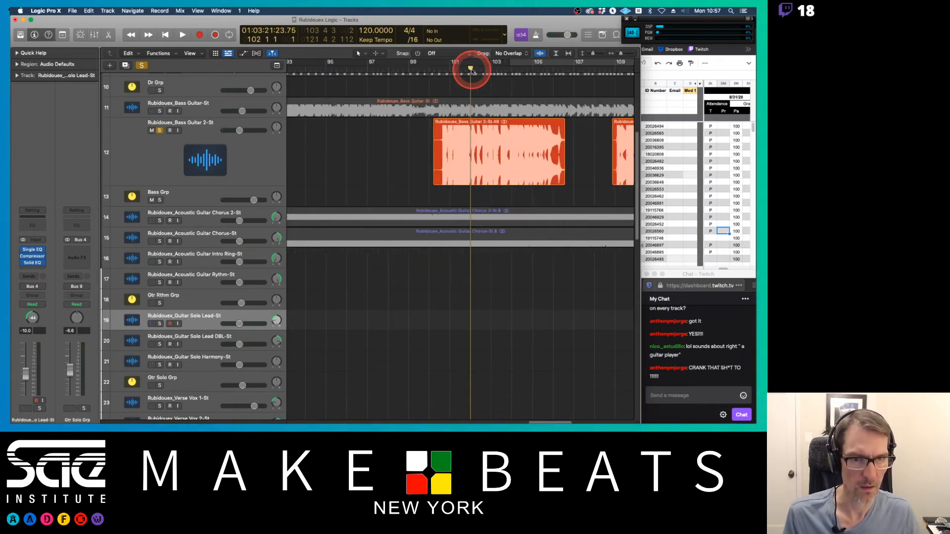
pyautogui.press('super+Right')
pyautogui.press('super+Right')
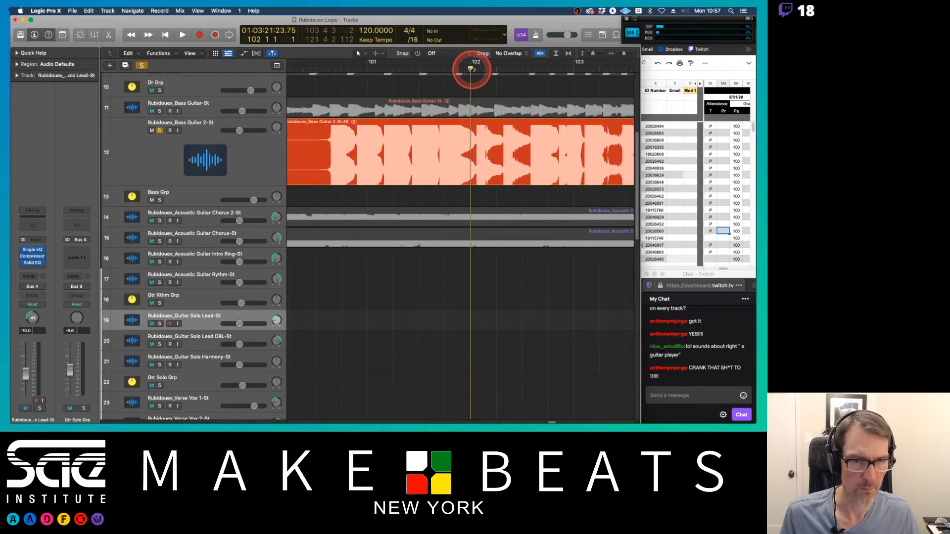
pyautogui.press('space')
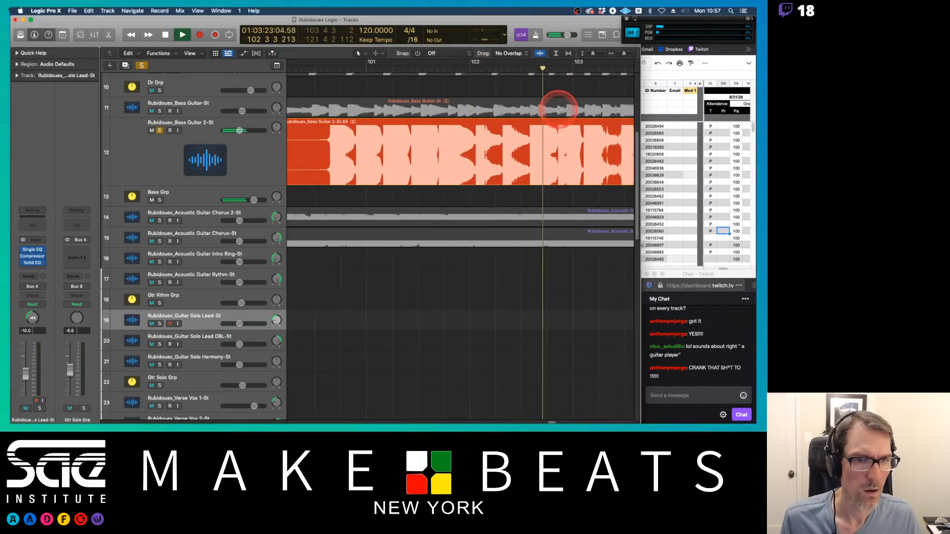
pyautogui.press('space')
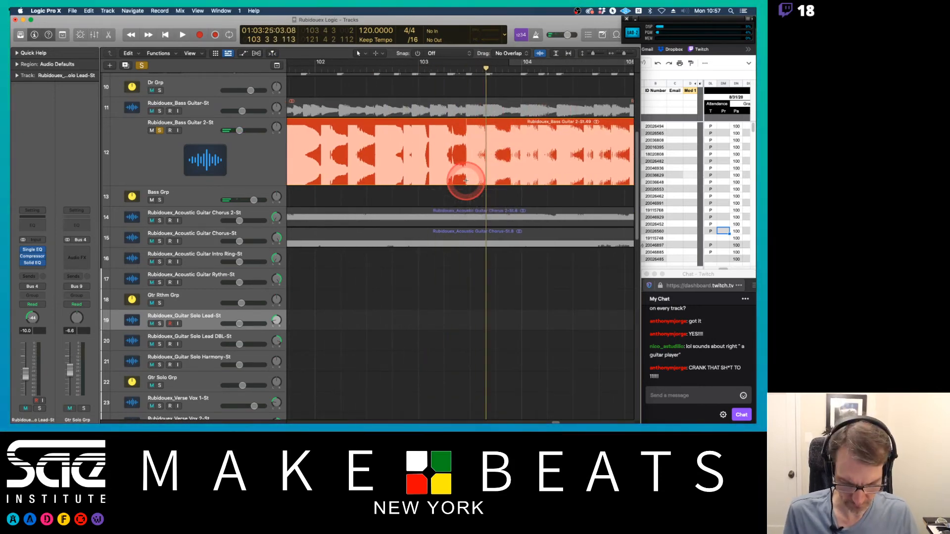
# Step: Replay the bass passage near bar 103 repeatedly at closer zoom to examine it
pyautogui.scroll(10, 466, 180)
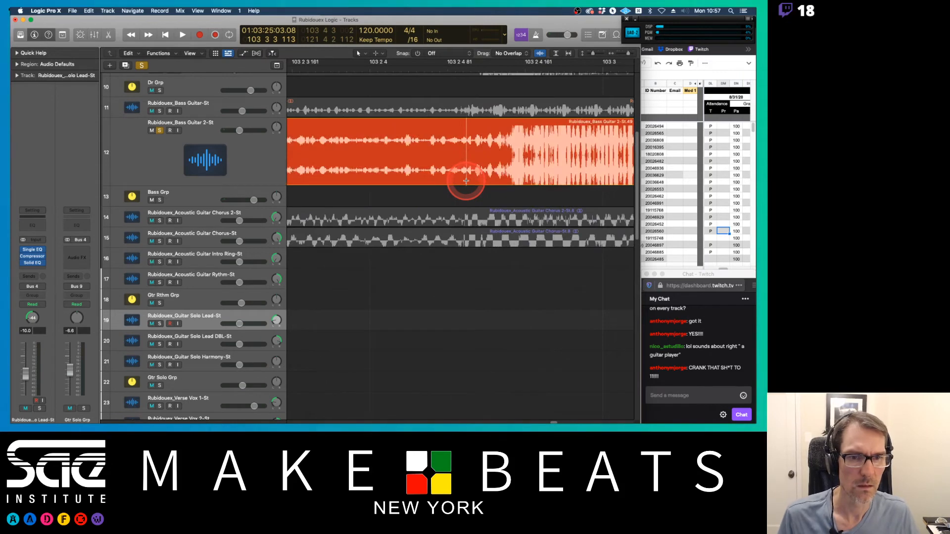
pyautogui.press('space')
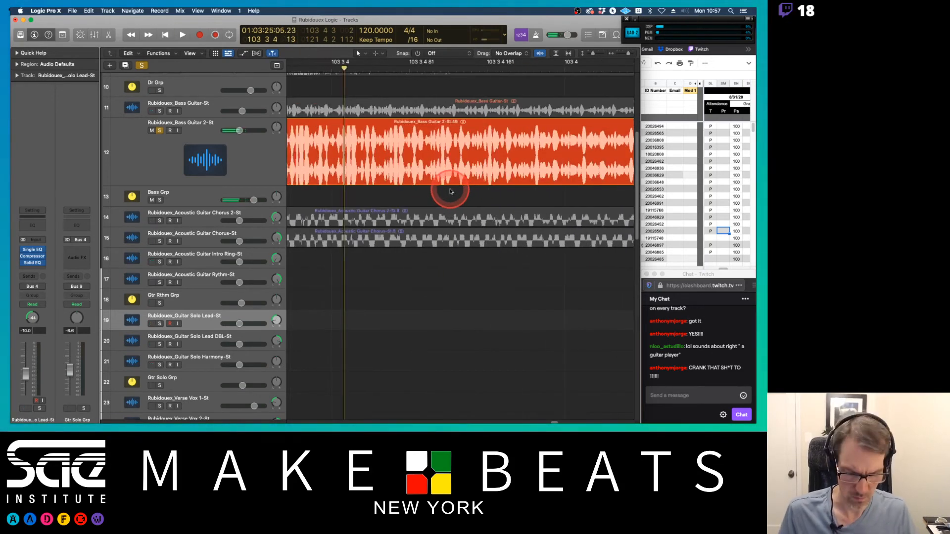
pyautogui.press('space')
pyautogui.press('space')
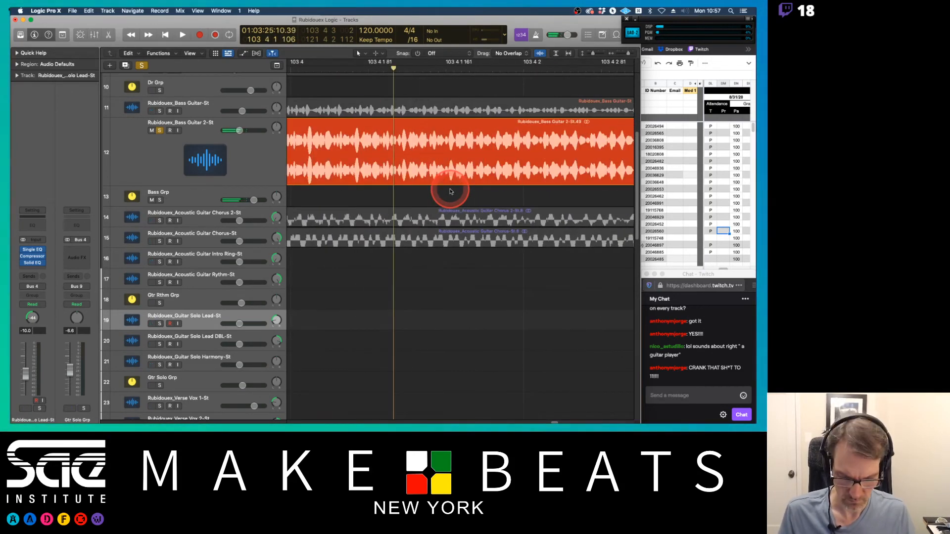
pyautogui.press('super+Left')
pyautogui.press('super+Left')
pyautogui.press('super+Left')
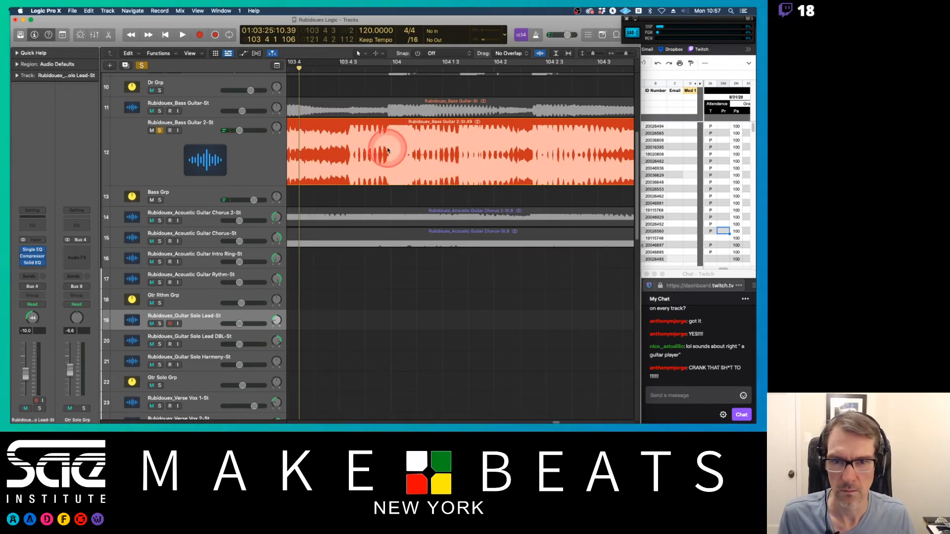
pyautogui.hscroll(-3, 388, 150)
pyautogui.hscroll(-5, 387, 150)
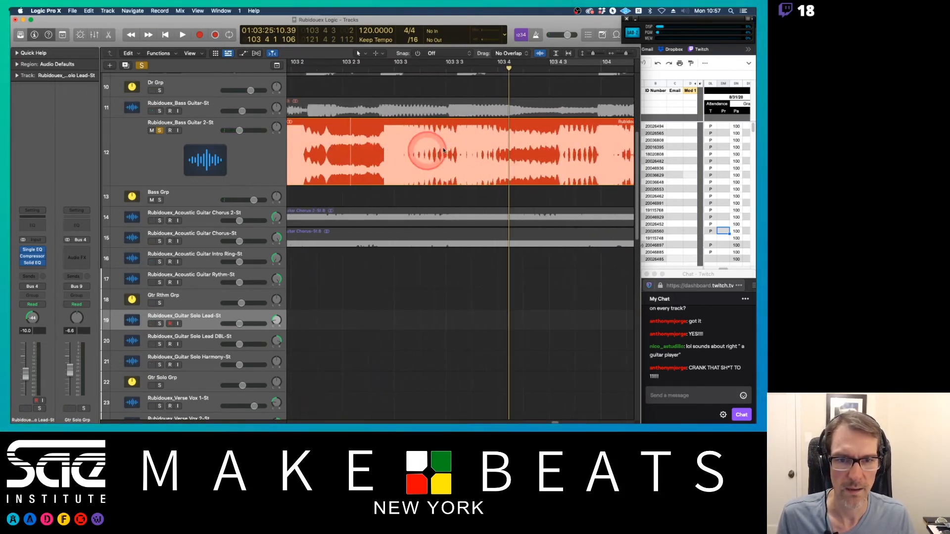
pyautogui.click(382, 68)
pyautogui.press('space')
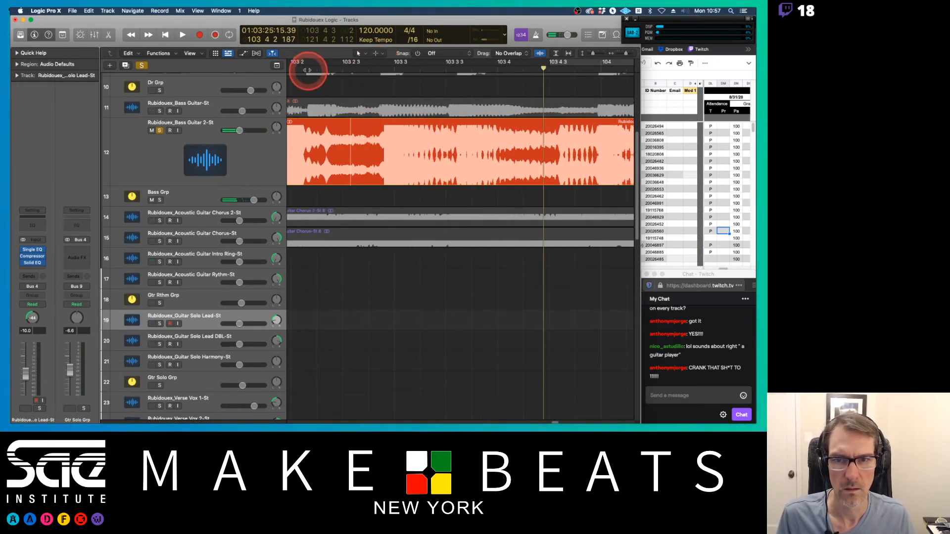
pyautogui.click(303, 66)
pyautogui.press('space')
pyautogui.click(382, 68)
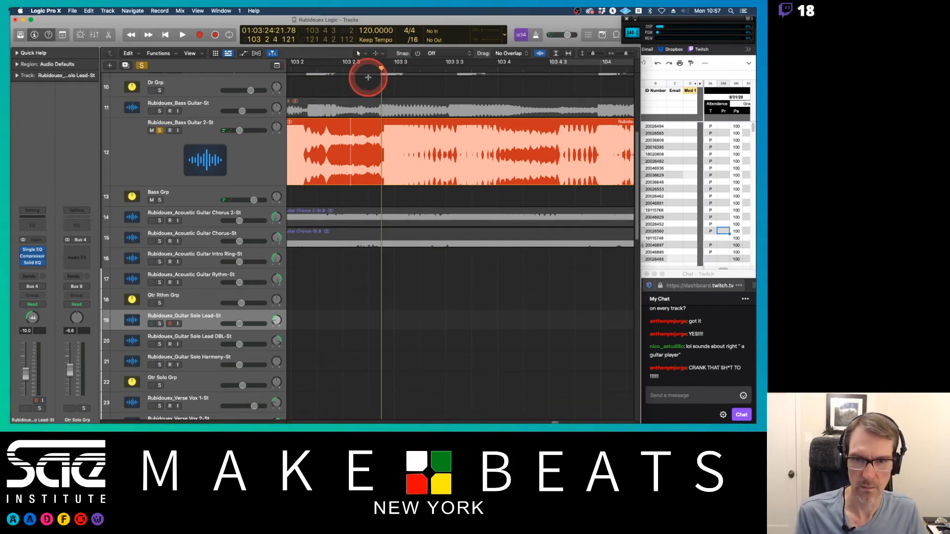
pyautogui.click(369, 69)
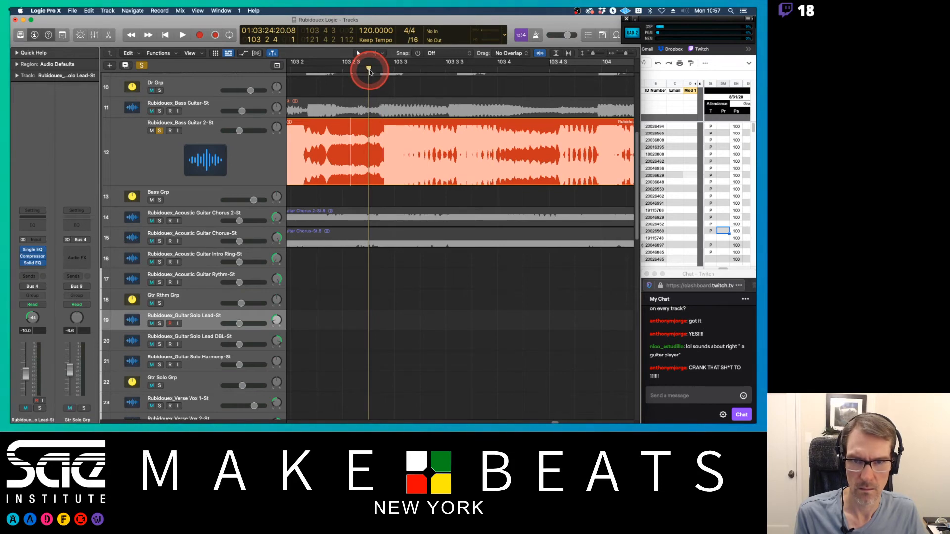
pyautogui.press('super+Right')
pyautogui.press('super+Right')
pyautogui.press('super+Right')
pyautogui.press('super+Right')
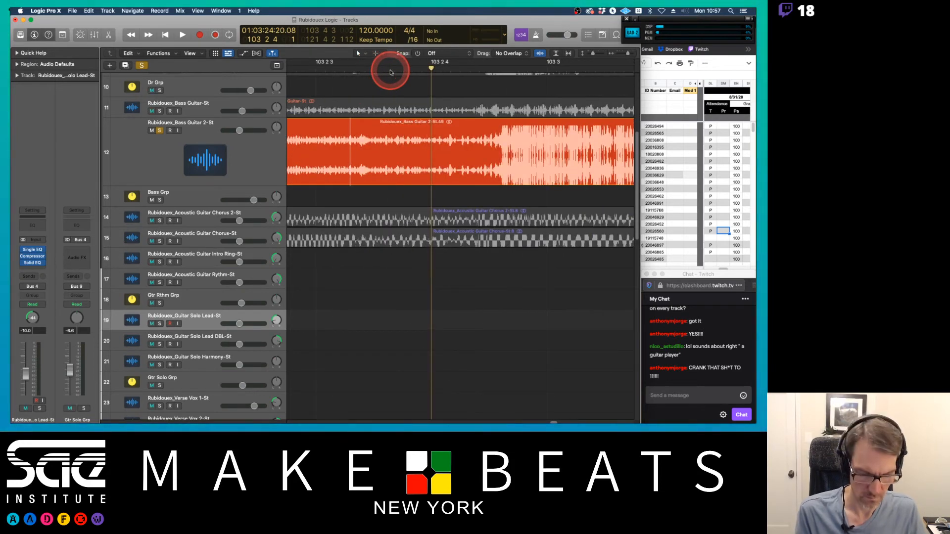
pyautogui.press('super+Left')
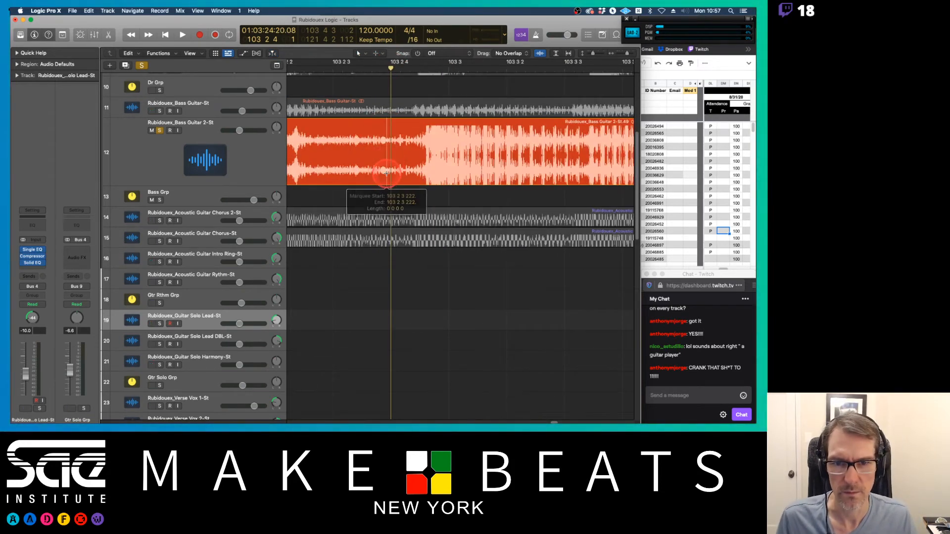
# Step: Split the Bass Guitar 2 region at about bar 103 2 3
pyautogui.click(386, 172)
pyautogui.click(358, 171)
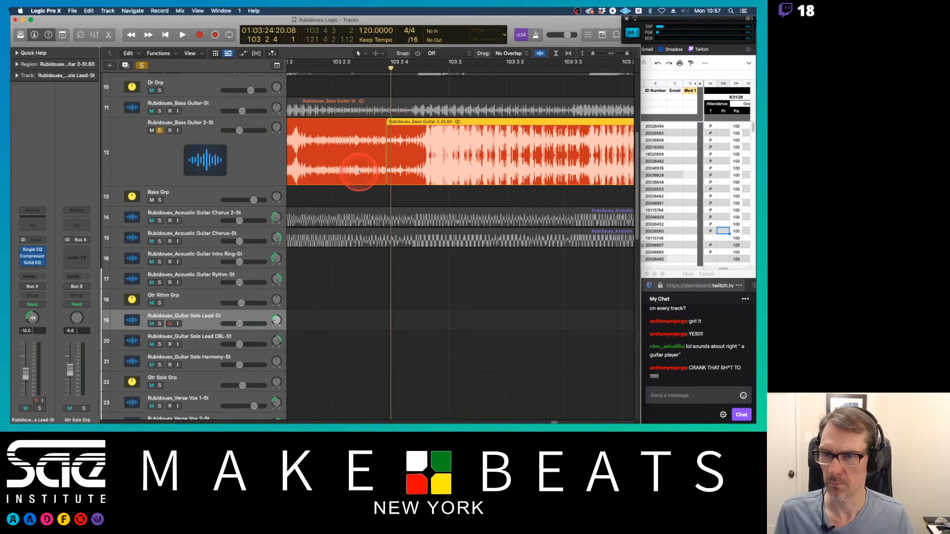
# Step: Create a new track with duplicate settings from the Bass Guitar 2-St track
pyautogui.click(132, 130)
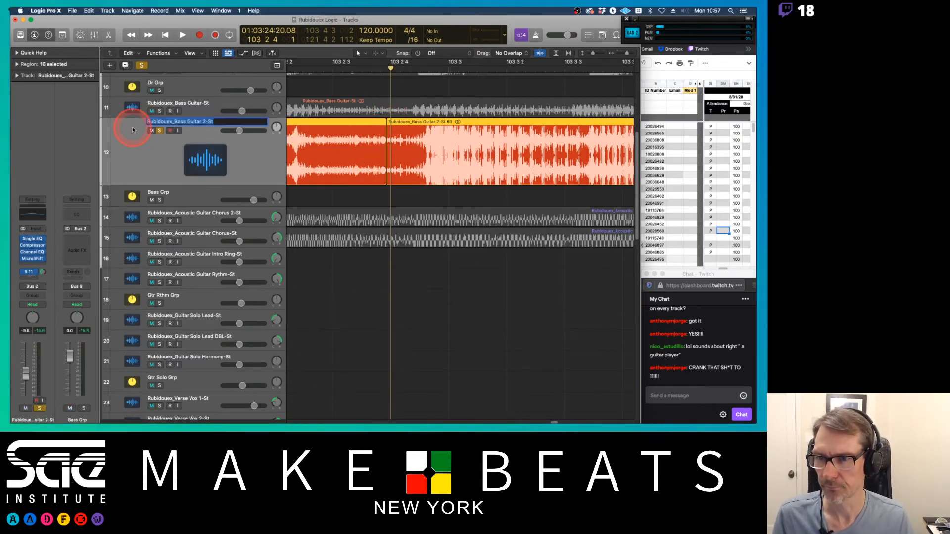
pyautogui.click(105, 135)
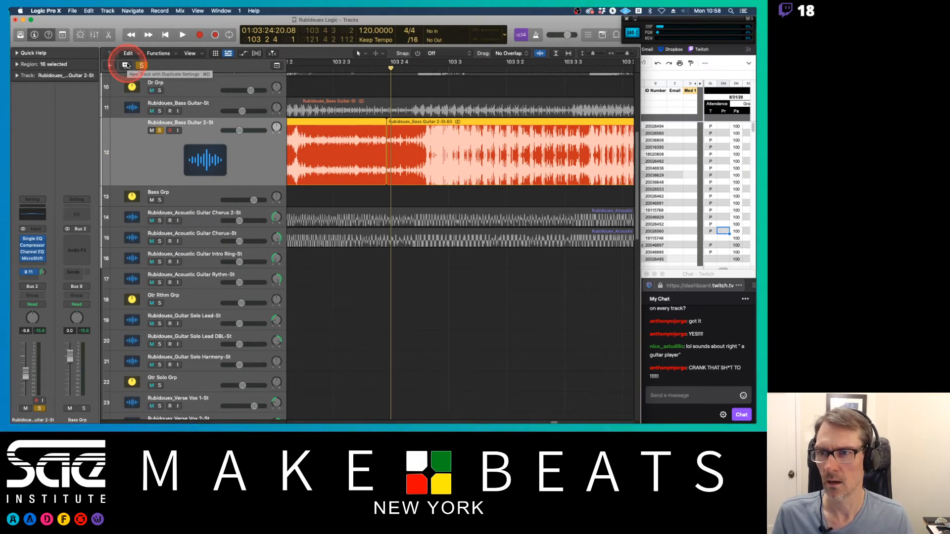
pyautogui.click(108, 11)
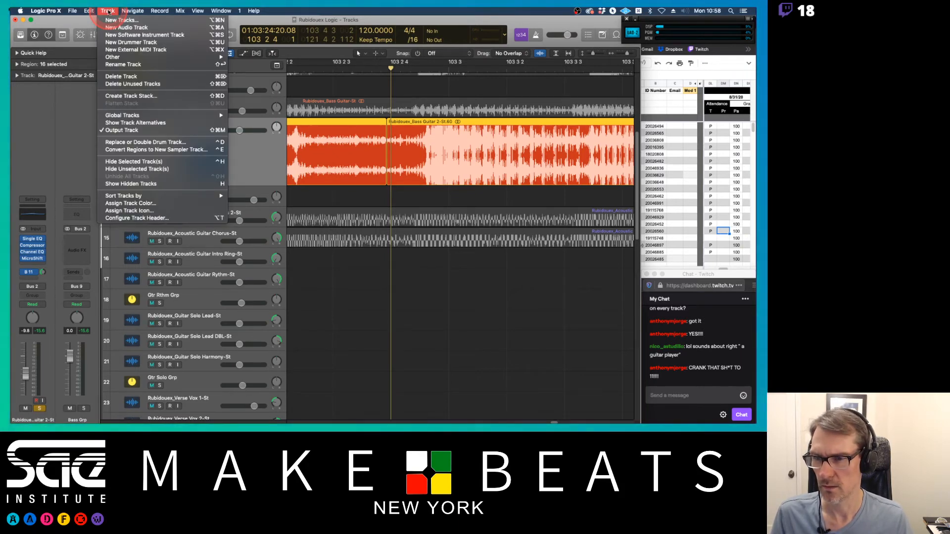
pyautogui.click(107, 11)
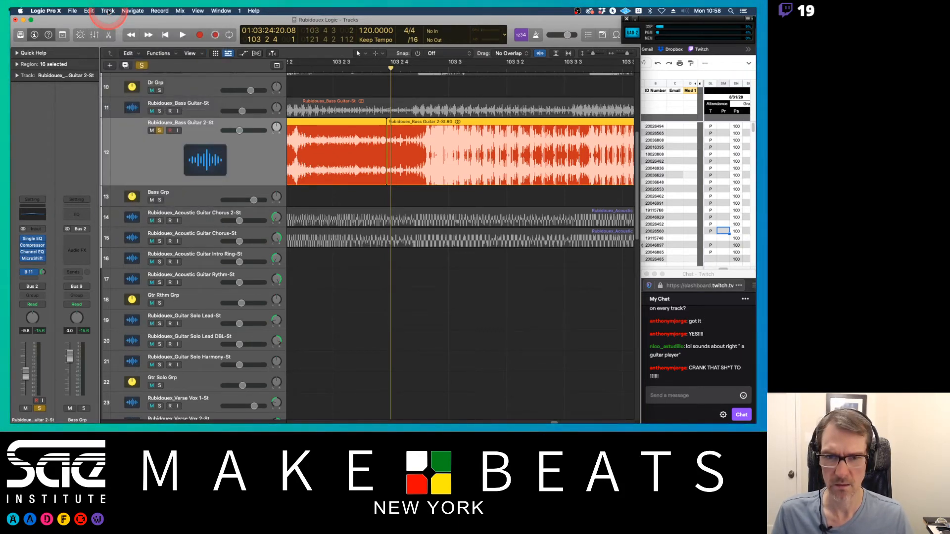
pyautogui.press('super+d')
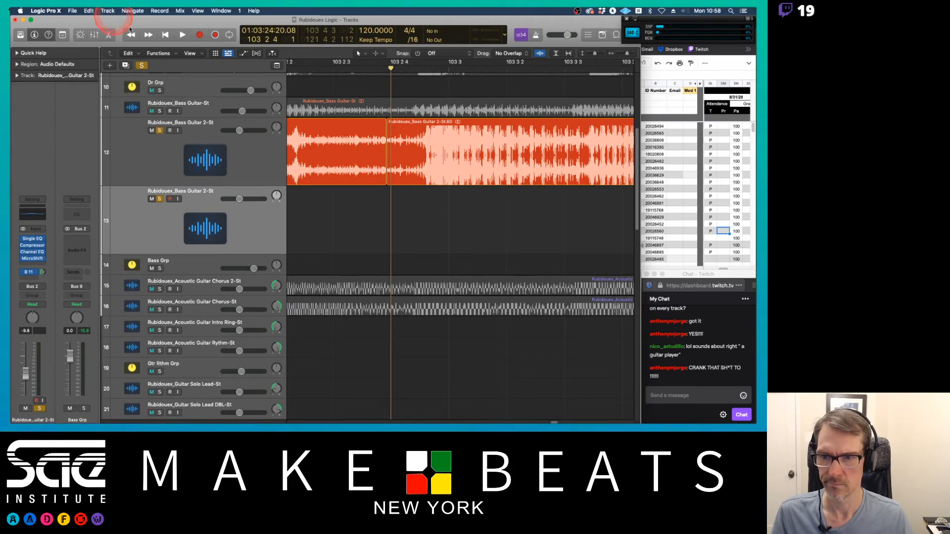
# Step: Set snap to Smart and move the region after the split down onto the new bass track at the same position
pyautogui.moveTo(425, 125); pyautogui.dragTo(424, 219)
pyautogui.press('super+z')
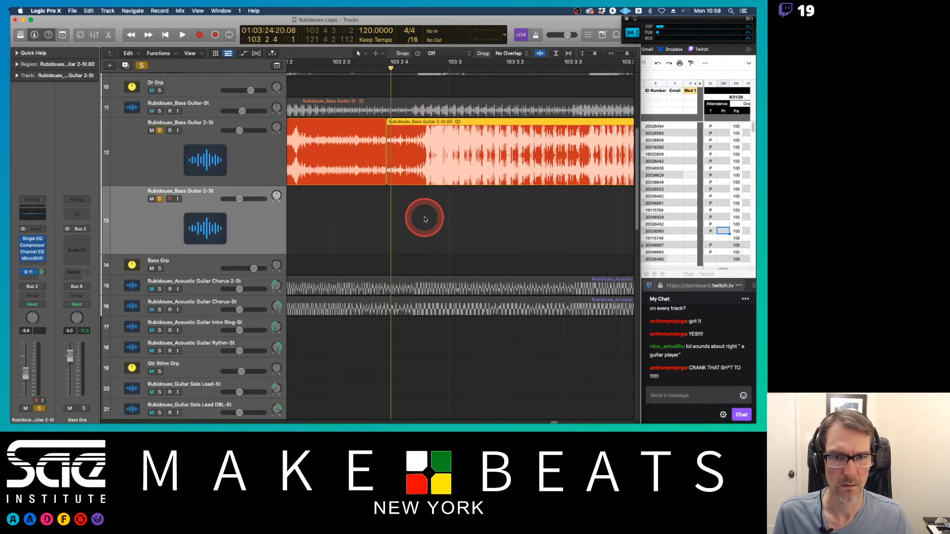
pyautogui.click(418, 54)
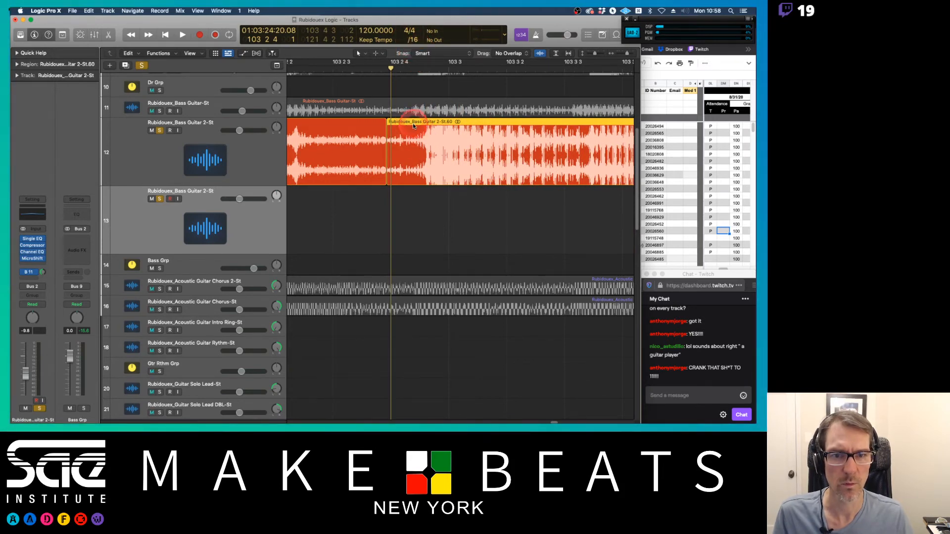
pyautogui.moveTo(414, 126); pyautogui.dragTo(412, 191)
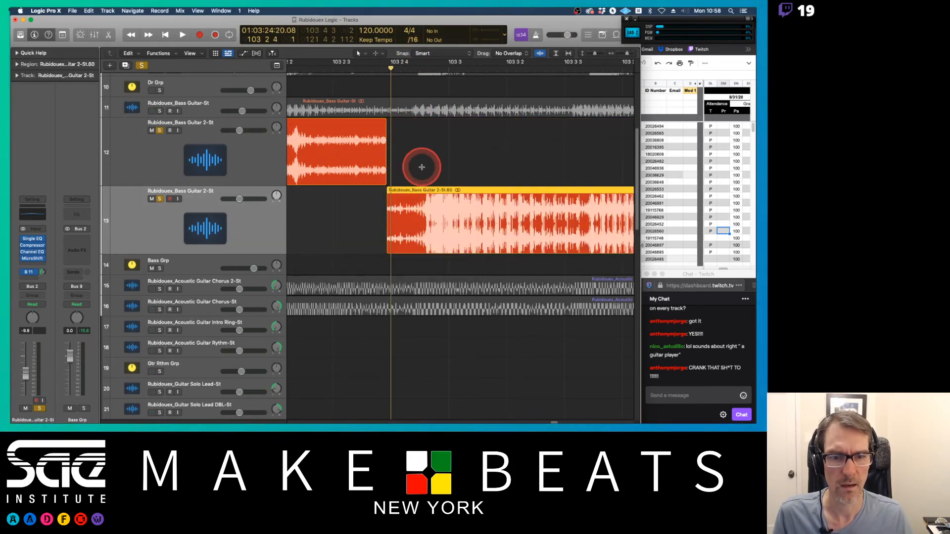
# Step: Move the Bass Guitar 2 region near bar 109 down onto the new bass track
pyautogui.press('super+Down')
pyautogui.press('super+Left')
pyautogui.press('super+Left')
pyautogui.press('super+Left')
pyautogui.press('super+Left')
pyautogui.press('super+Left')
pyautogui.press('super+Left')
pyautogui.press('super+Left')
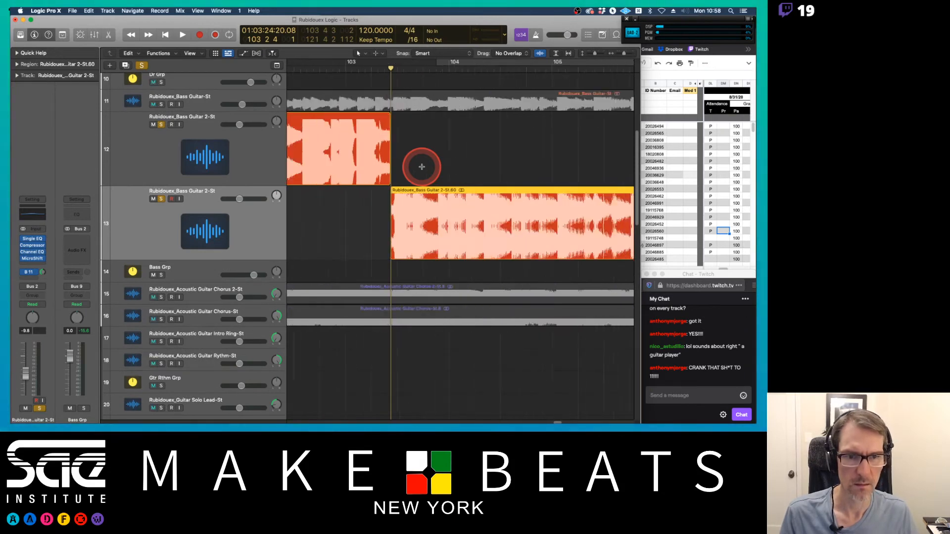
pyautogui.press('super+Up')
pyautogui.press('super+Up')
pyautogui.press('super+Left')
pyautogui.press('super+Left')
pyautogui.press('super+Left')
pyautogui.press('super+Left')
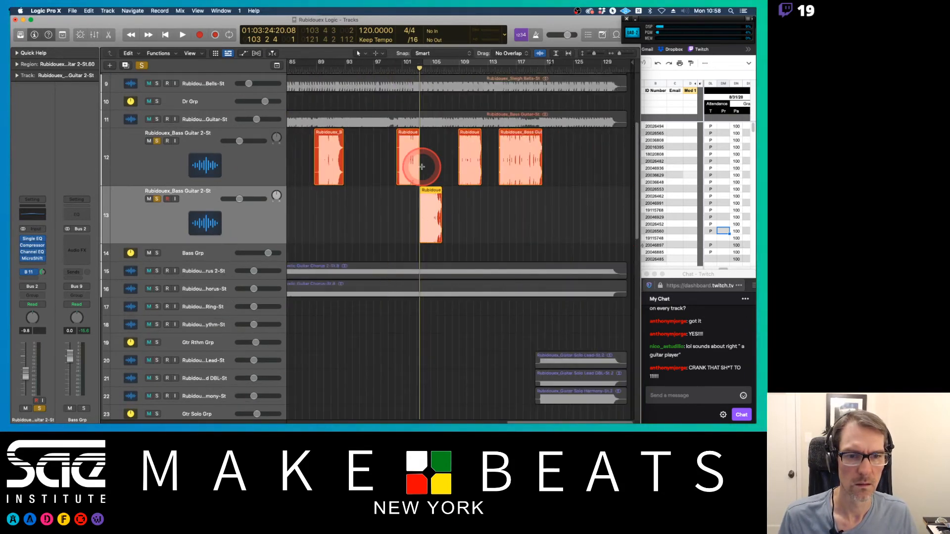
pyautogui.moveTo(468, 143); pyautogui.dragTo(470, 203)
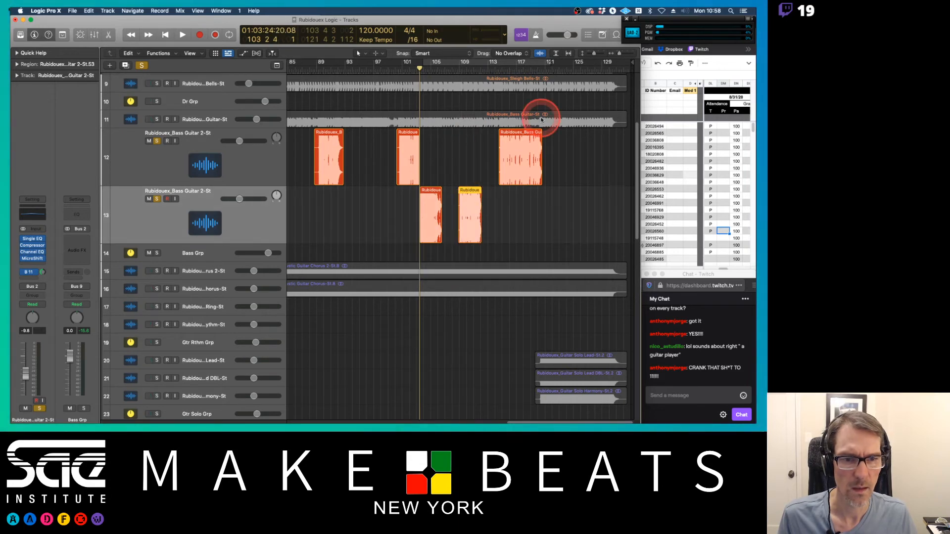
# Step: Open the Single EQ on the new bass track and lower its low-cut frequency to 152 Hz
pyautogui.hscroll(-10, 406, 174)
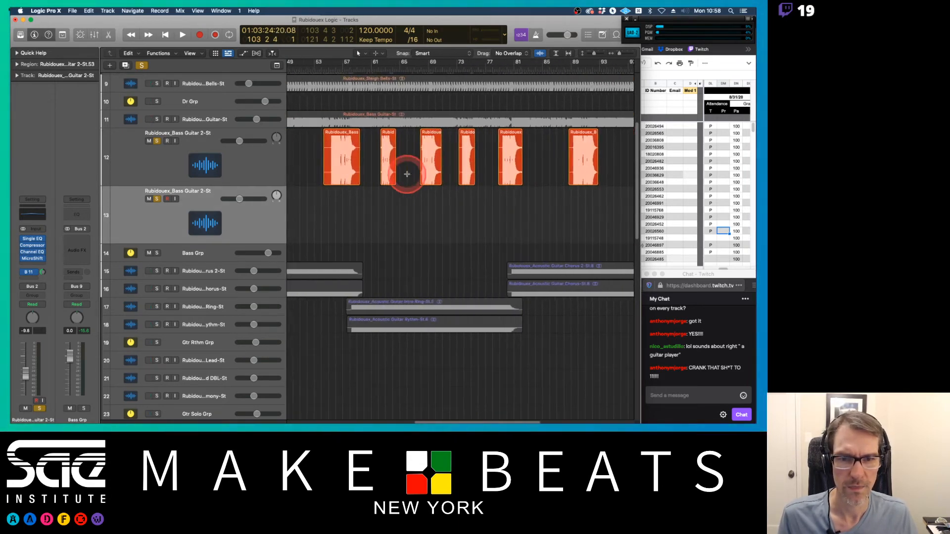
pyautogui.hscroll(8, 407, 174)
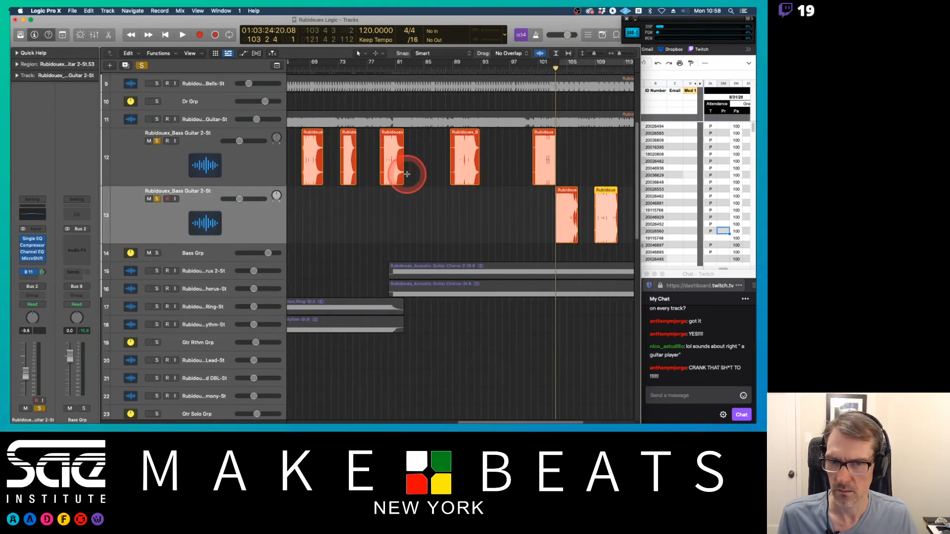
pyautogui.click(125, 199)
pyautogui.click(33, 240)
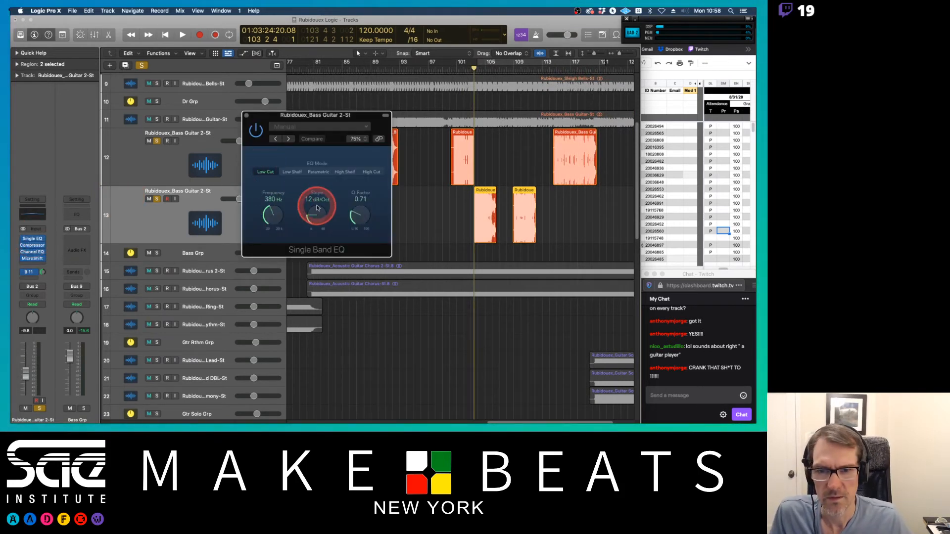
pyautogui.click(279, 219)
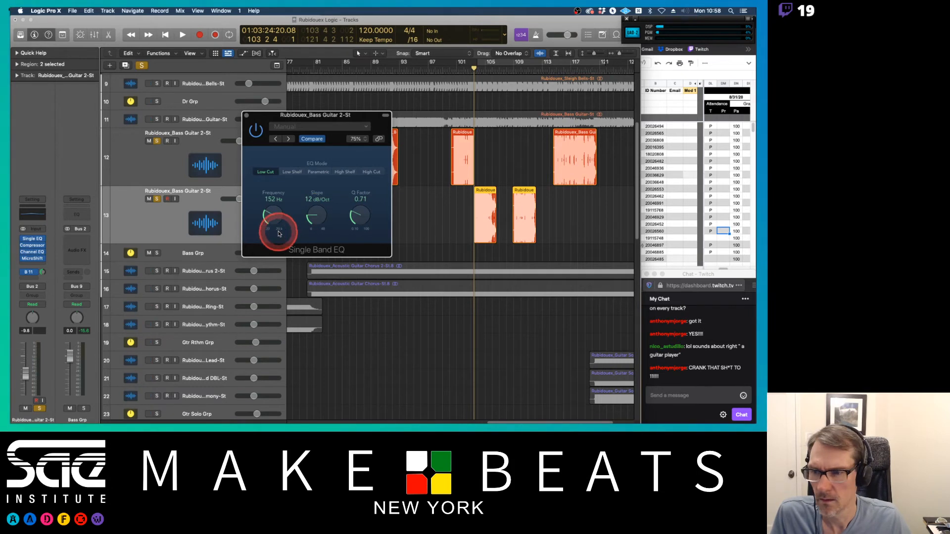
# Step: Open and inspect the new bass track's Channel EQ, then close it
pyautogui.click(22, 261)
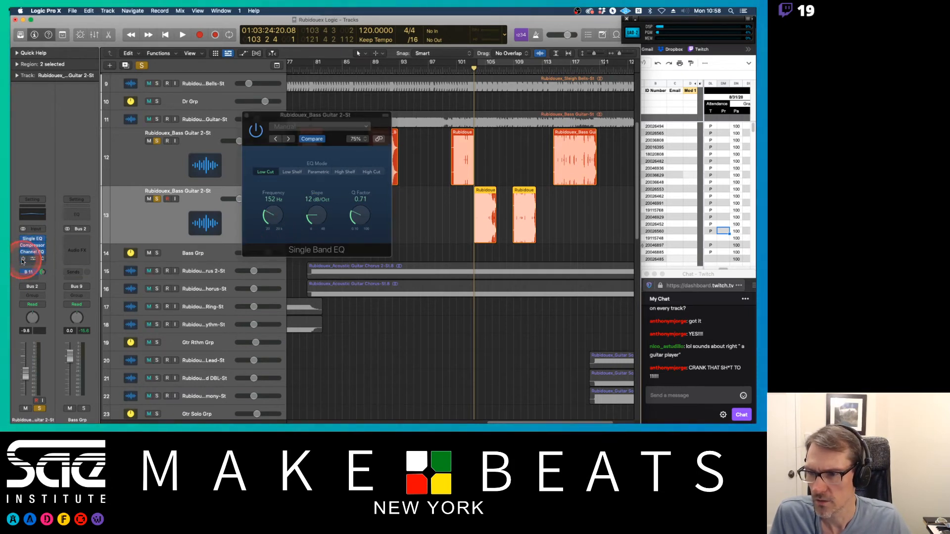
pyautogui.click(33, 254)
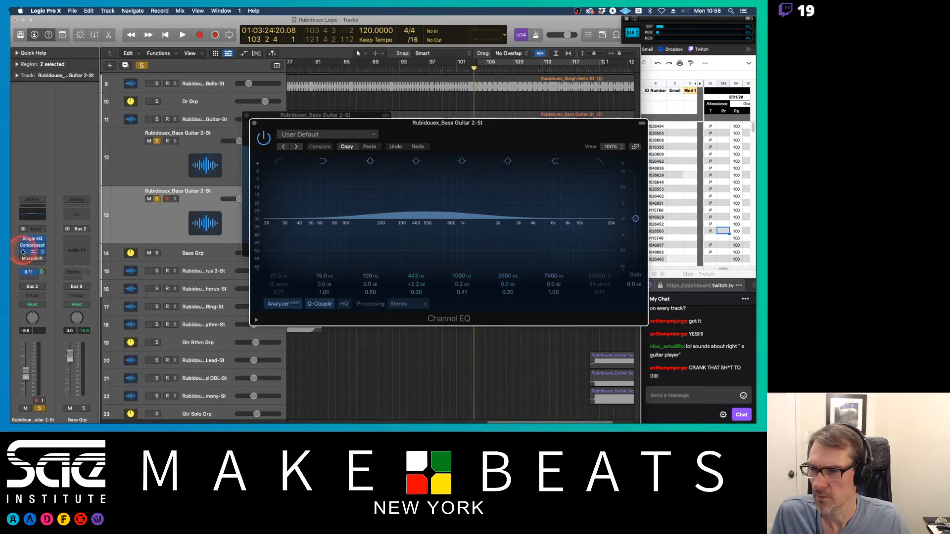
pyautogui.click(219, 120)
pyautogui.click(250, 122)
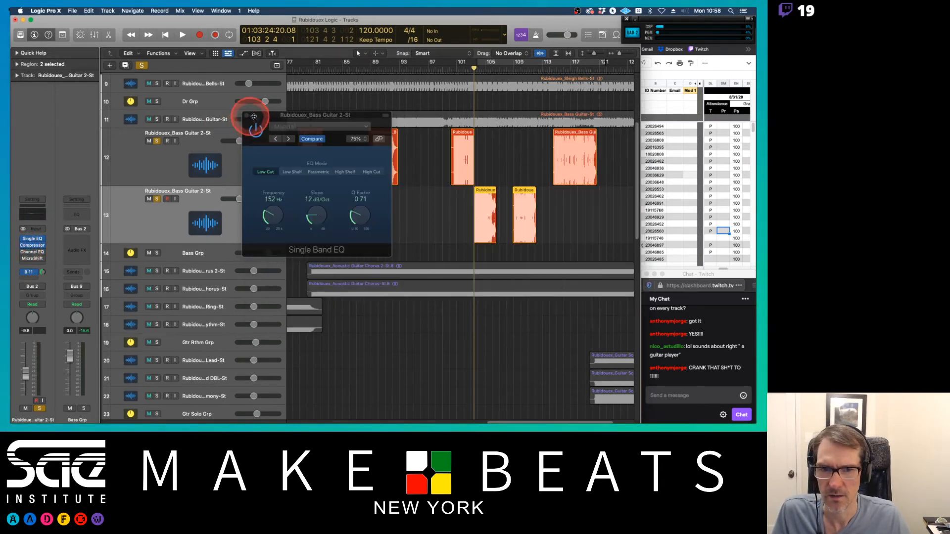
# Step: Start playback and lower the Single EQ low-cut frequency to 64 Hz, then close the plugin
pyautogui.click(437, 208)
pyautogui.press('space')
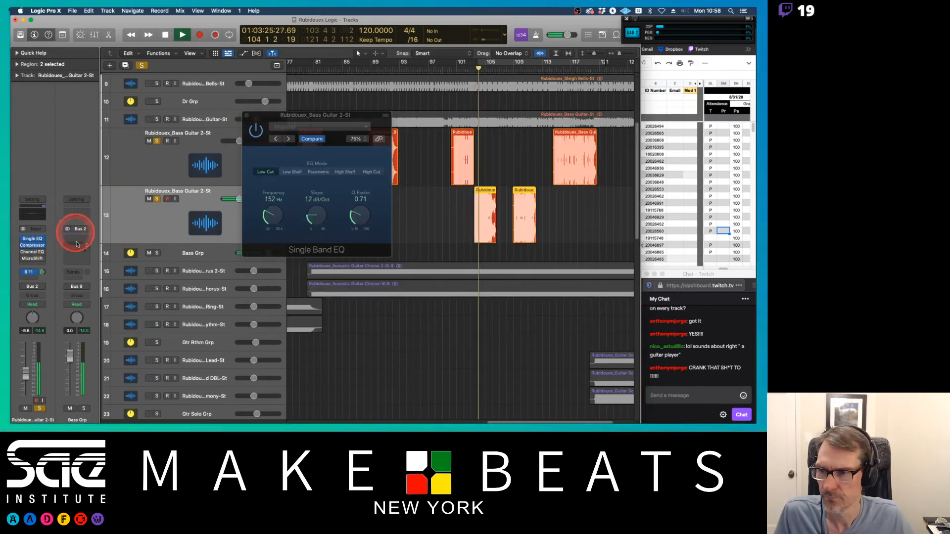
pyautogui.moveTo(266, 217); pyautogui.dragTo(275, 232)
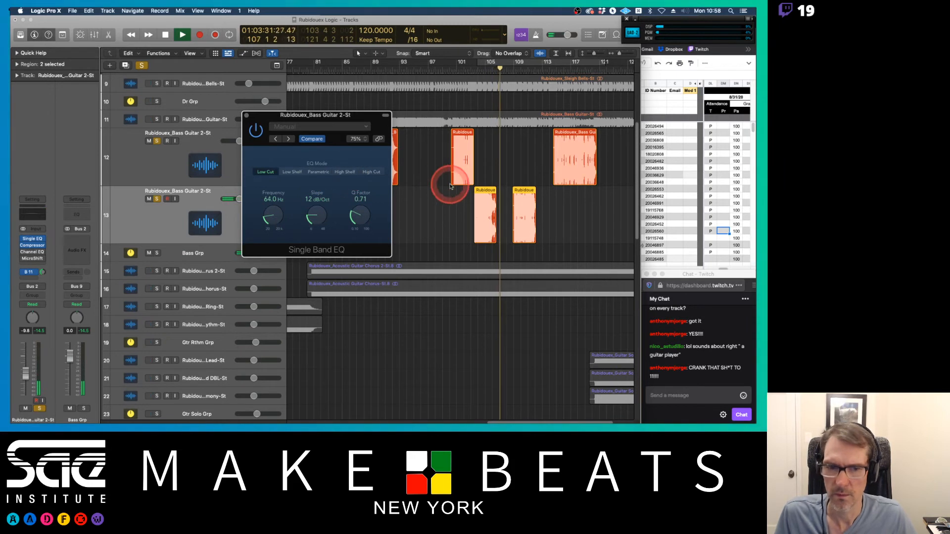
pyautogui.click(247, 116)
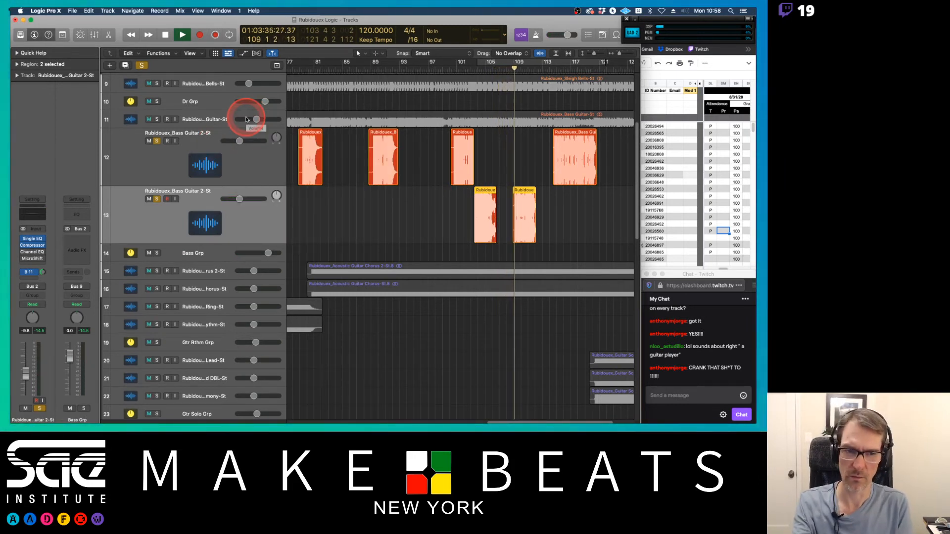
# Step: Unsolo both Bass Guitar 2 tracks while the song plays
pyautogui.press('super+z')
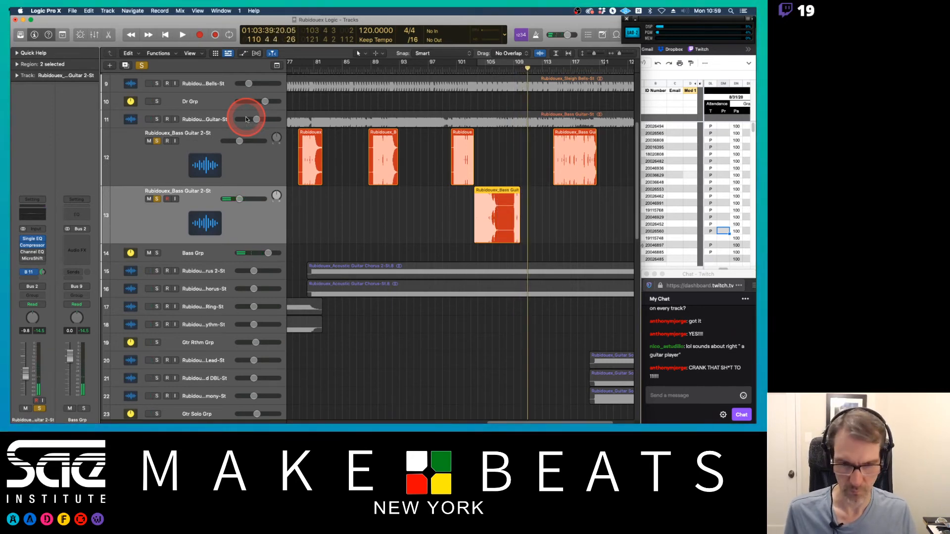
pyautogui.press('super+shift+z')
pyautogui.press('super+Right')
pyautogui.press('super+Right')
pyautogui.press('super+Right')
pyautogui.press('super+Right')
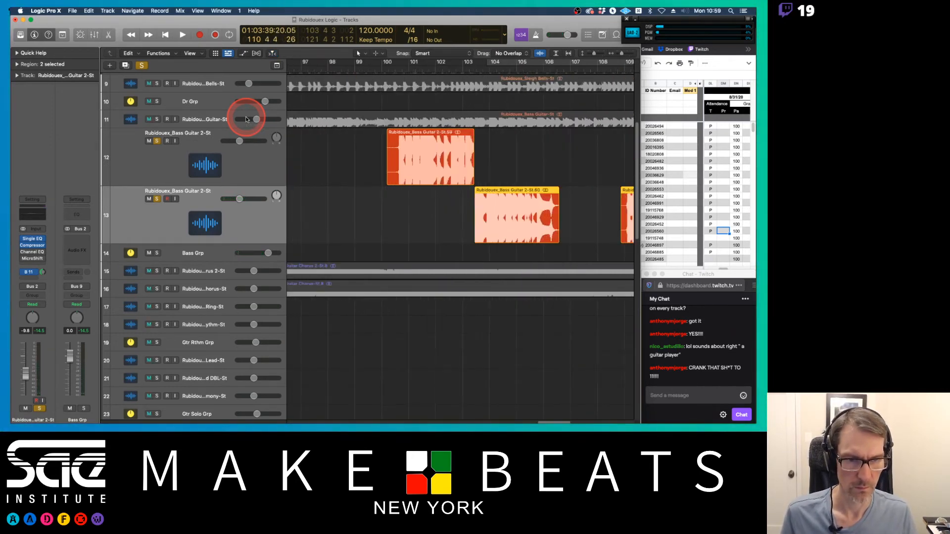
pyautogui.click(458, 214)
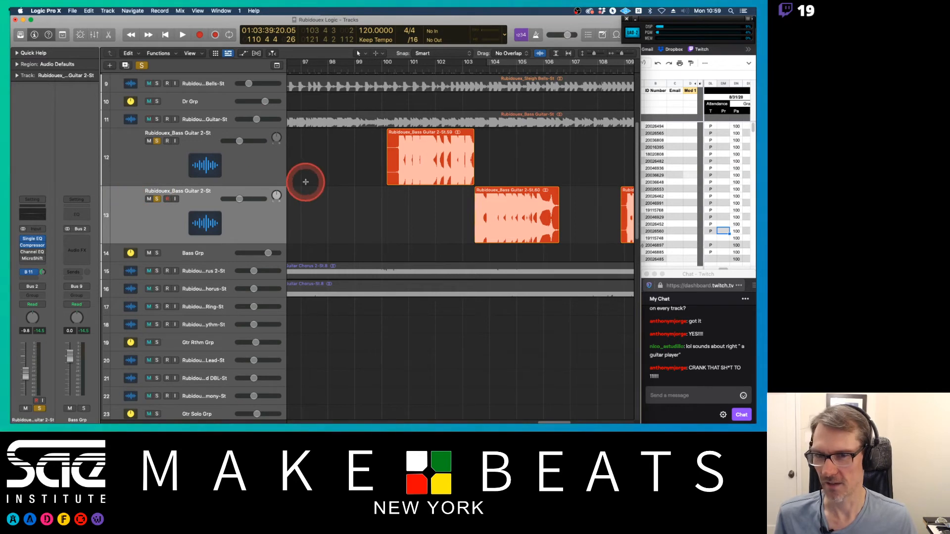
pyautogui.moveTo(287, 212); pyautogui.dragTo(239, 208)
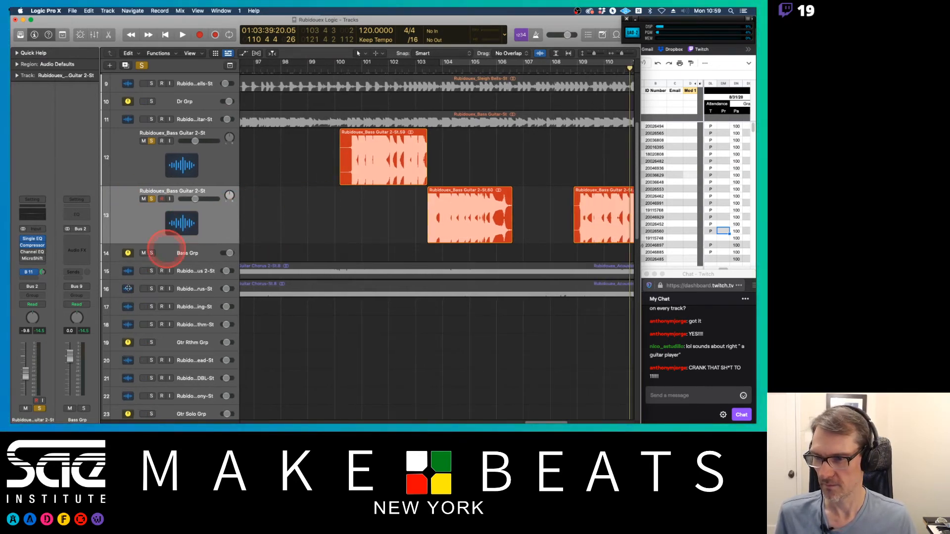
pyautogui.click(38, 409)
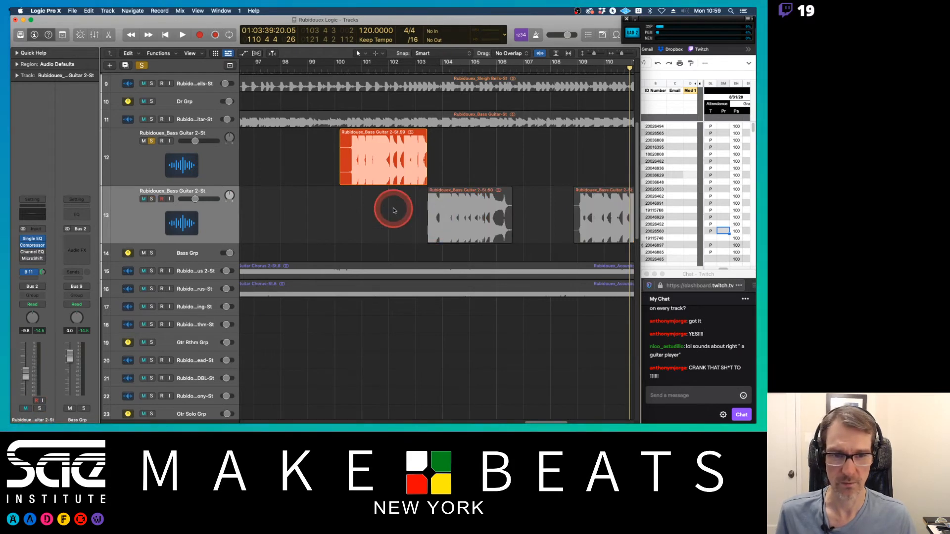
pyautogui.click(150, 141)
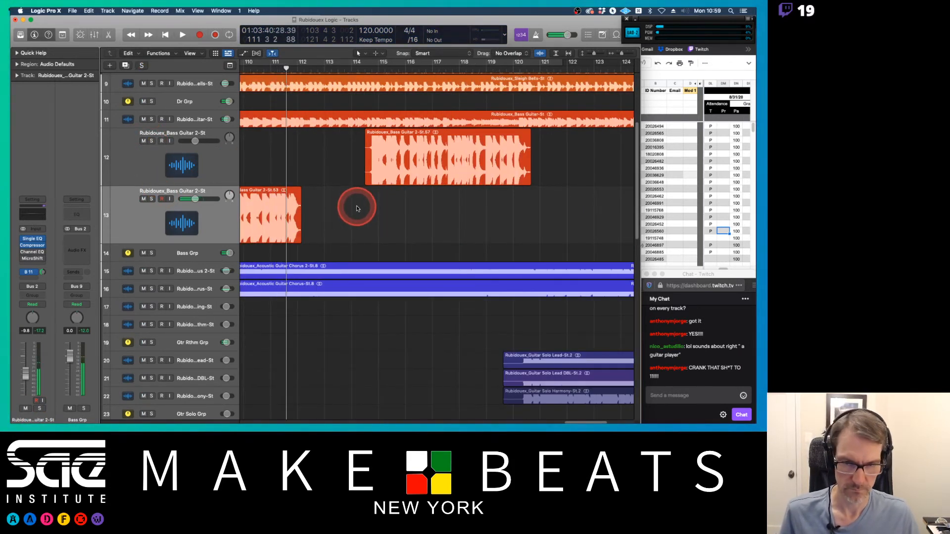
# Step: Play from bar 100 and nudge the volume faders of both Bass Guitar 2 tracks
pyautogui.hscroll(-10, 356, 209)
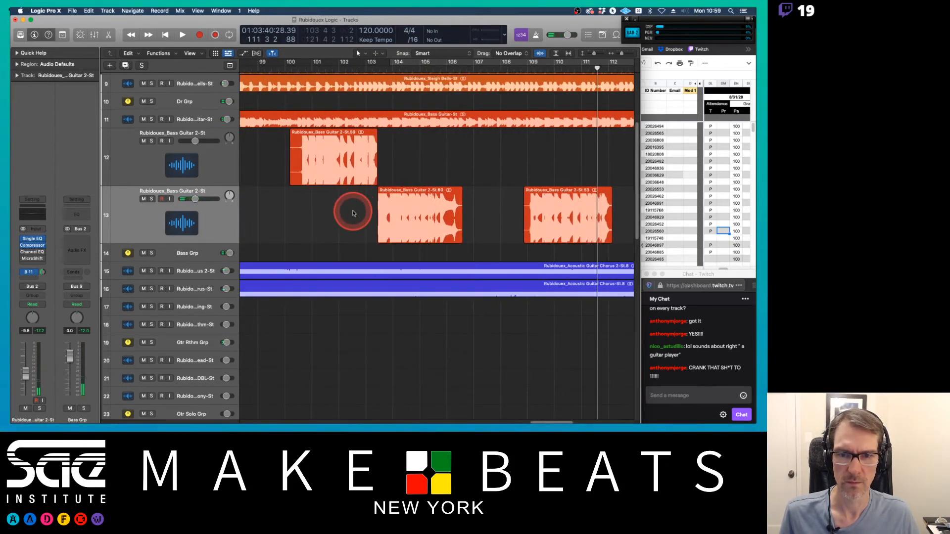
pyautogui.doubleClick(298, 68)
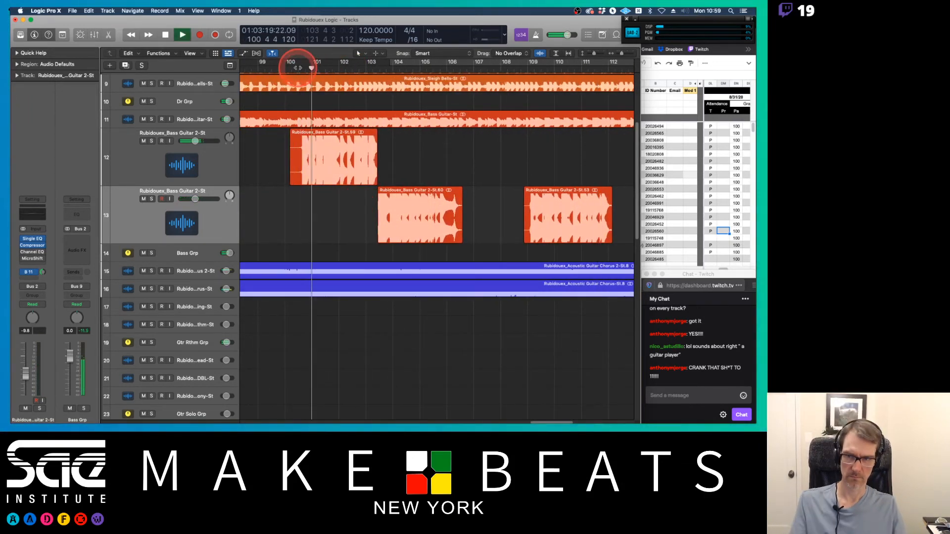
pyautogui.moveTo(195, 141); pyautogui.dragTo(200, 143)
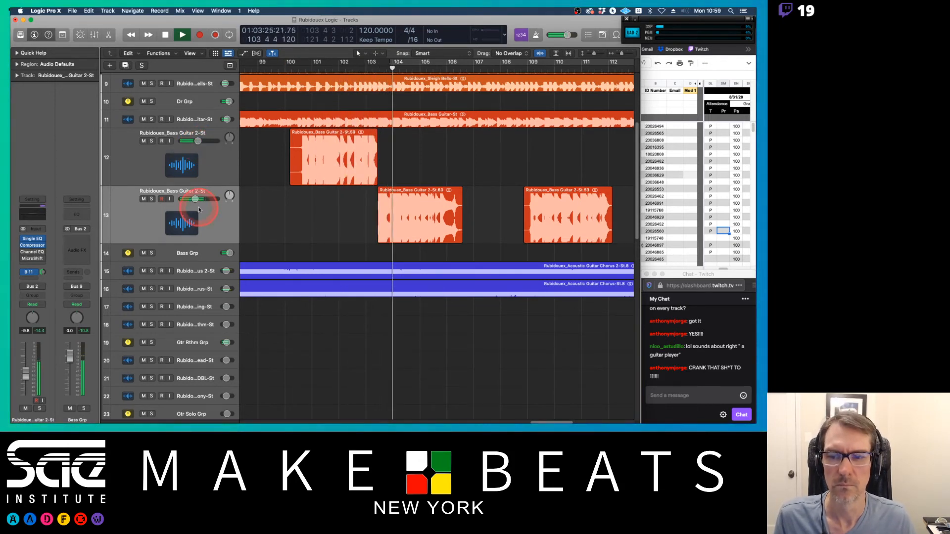
pyautogui.moveTo(195, 199); pyautogui.dragTo(199, 199)
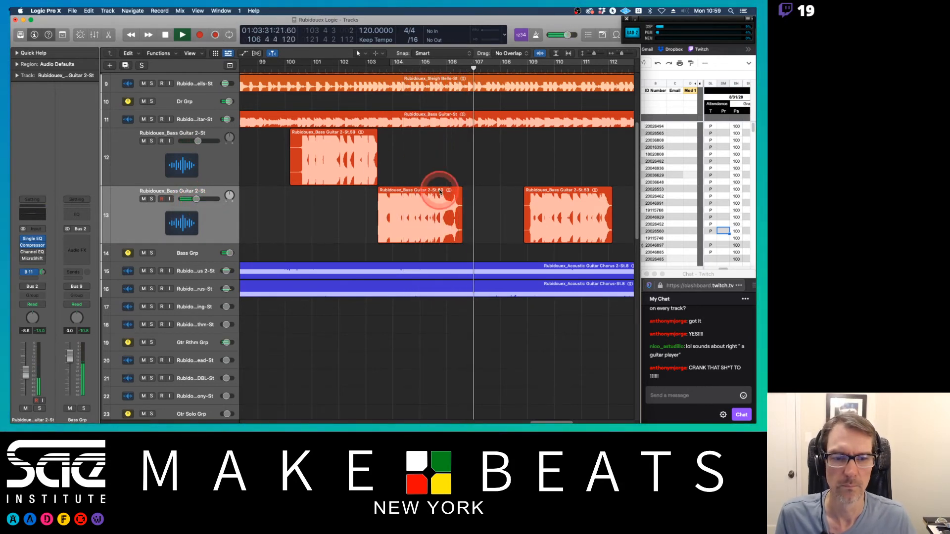
# Step: Trim the edges of the Bass Guitar 2 region around bars 109–112 on the lower Bass Guitar 2 track
pyautogui.moveTo(461, 189); pyautogui.dragTo(453, 189)
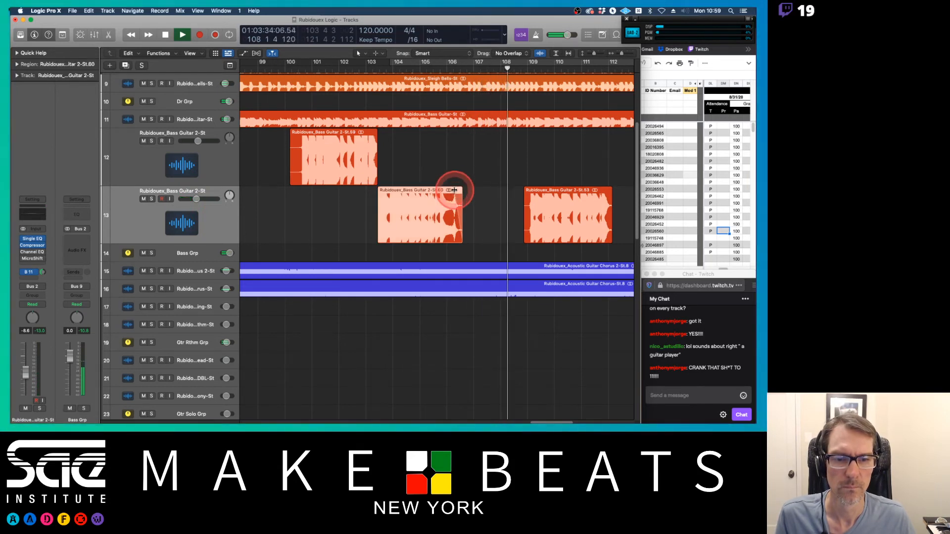
pyautogui.click(613, 192)
pyautogui.click(525, 201)
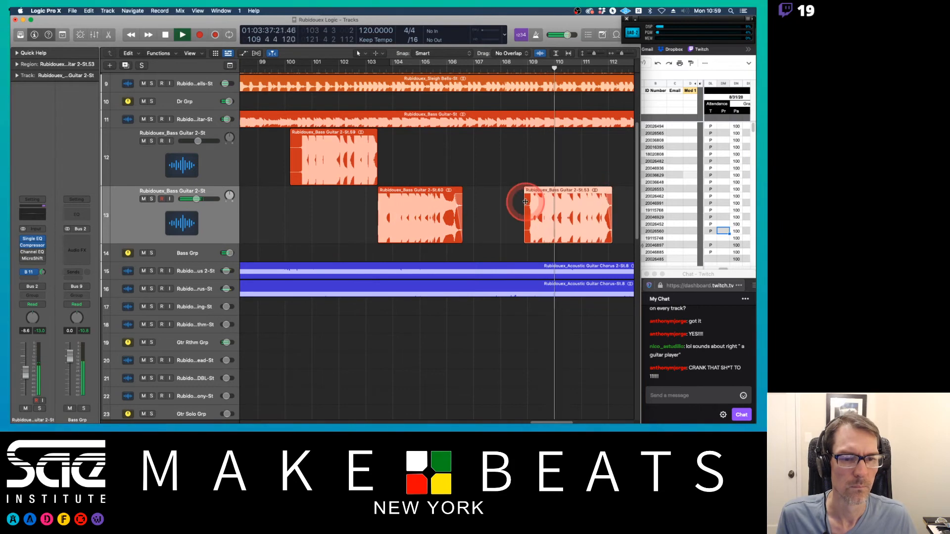
pyautogui.hscroll(10, 562, 200)
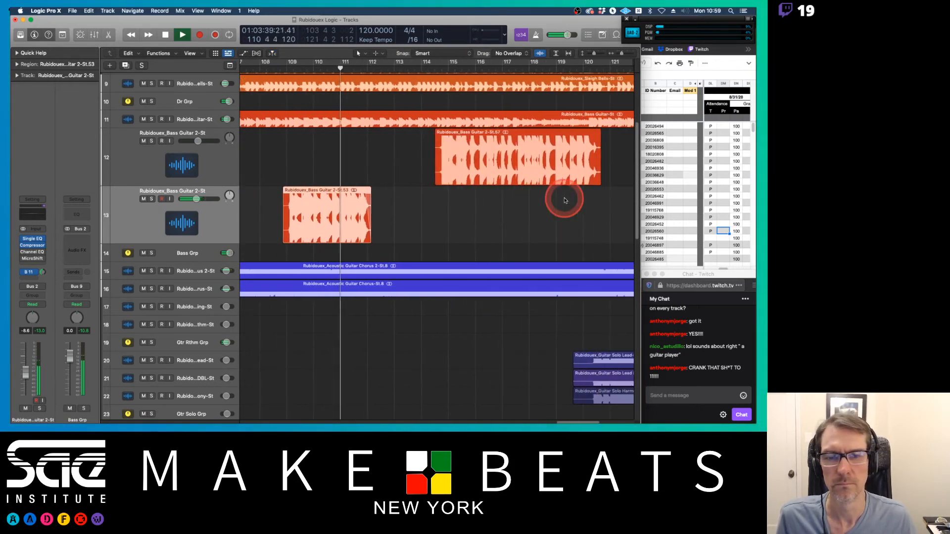
# Step: Open the mixer and add a Bus 11 (Rvb Inst) send to the Gtr Solo Grp aux channel
pyautogui.press('super+2')
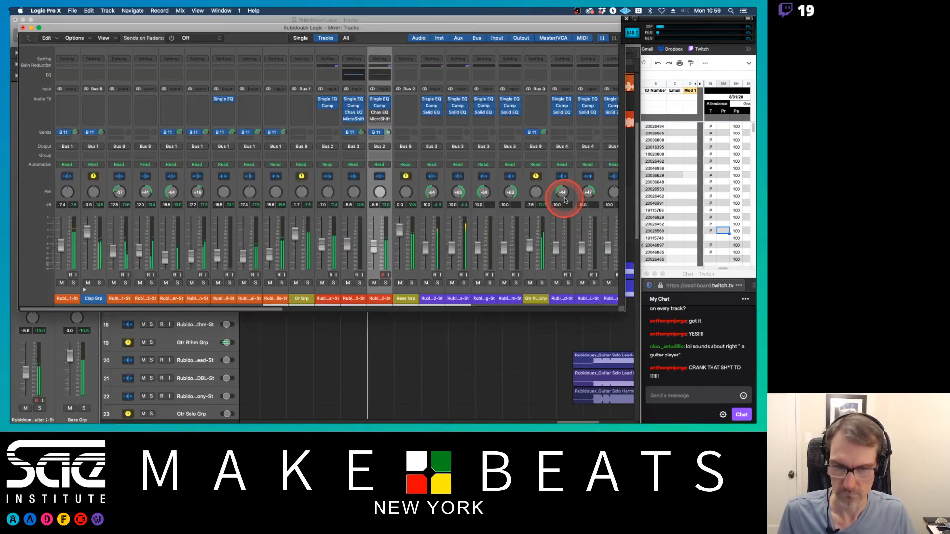
pyautogui.hscroll(15, 565, 200)
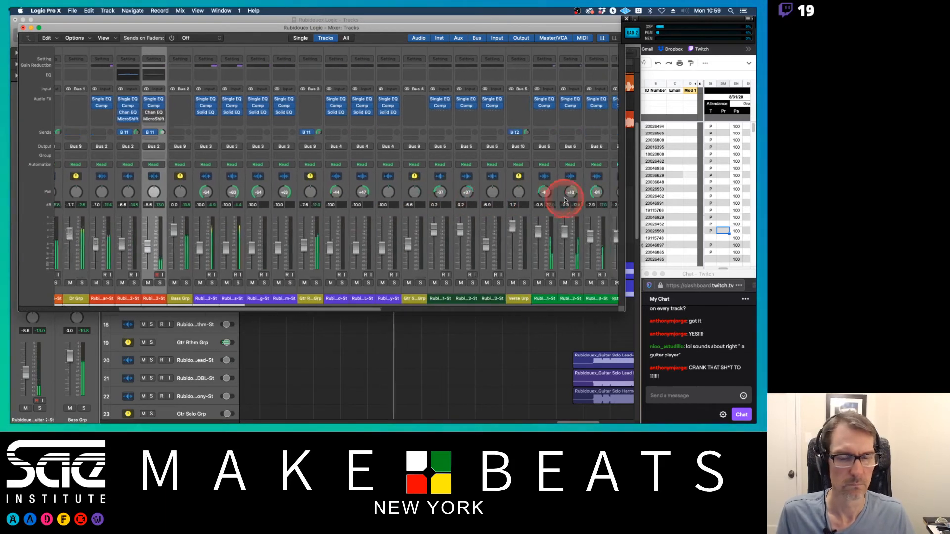
pyautogui.hscroll(14, 564, 200)
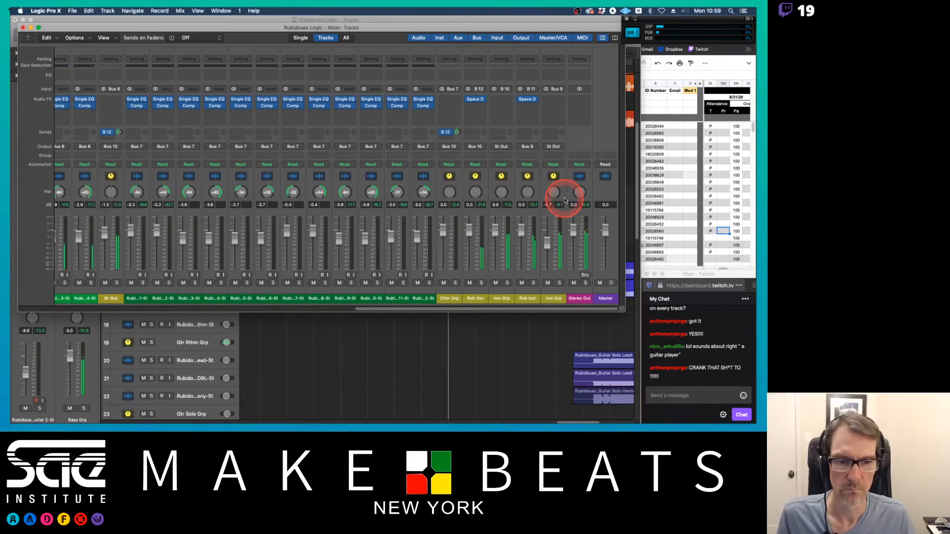
pyautogui.hscroll(-11, 564, 199)
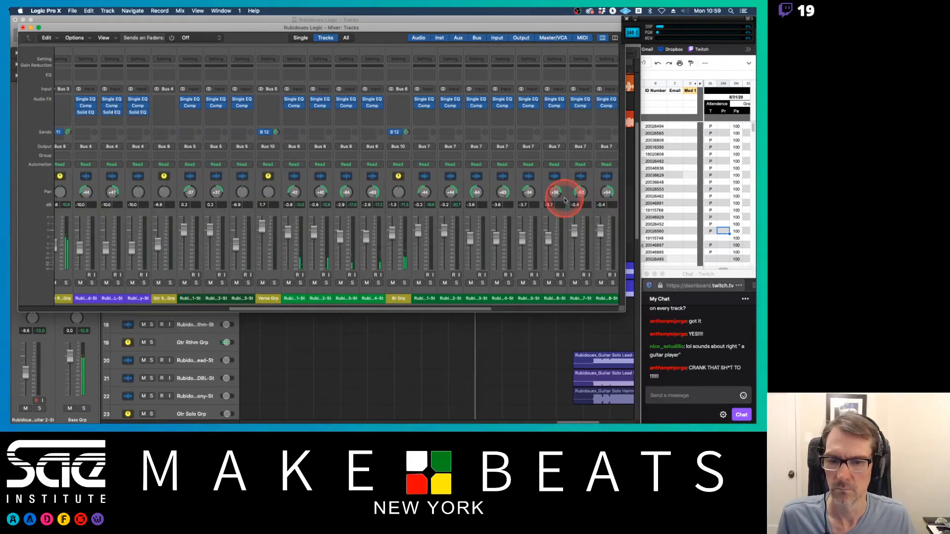
pyautogui.hscroll(-7, 565, 200)
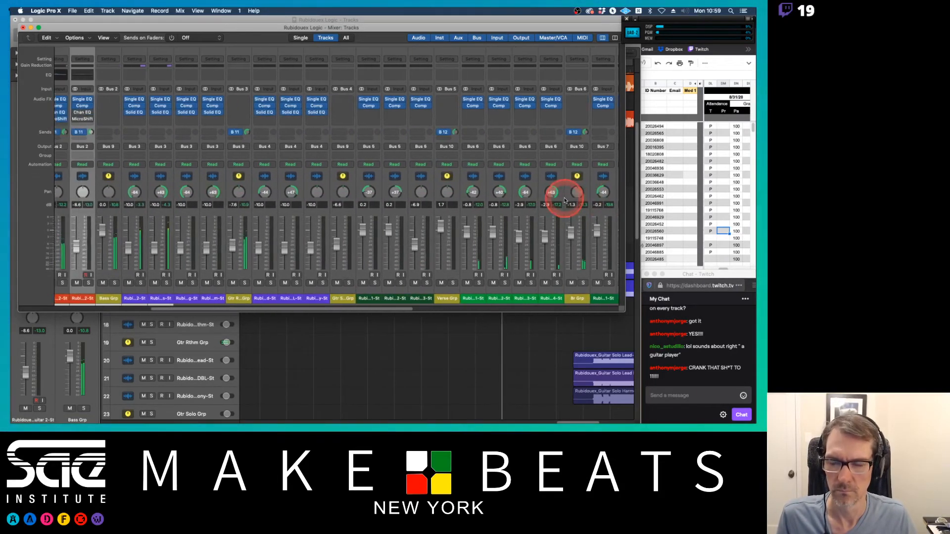
pyautogui.hscroll(3, 565, 200)
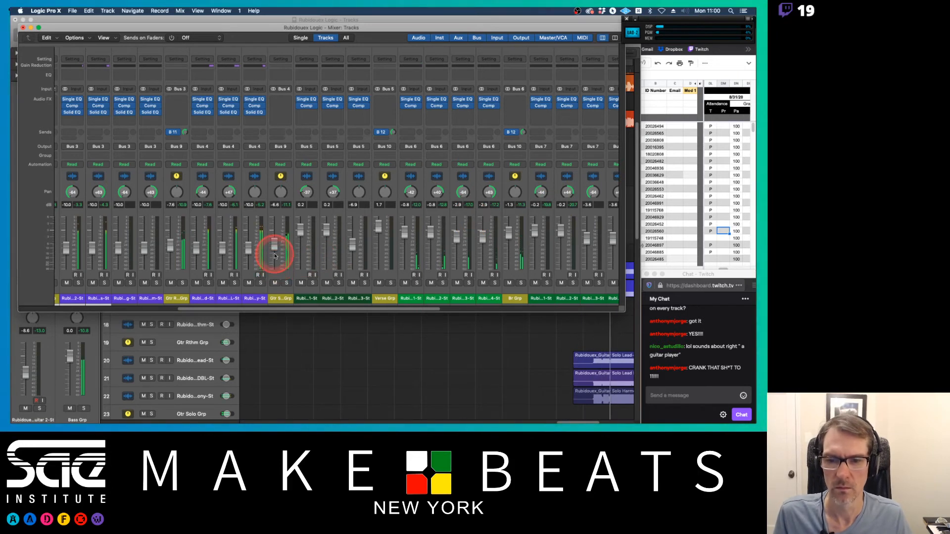
pyautogui.click(280, 138)
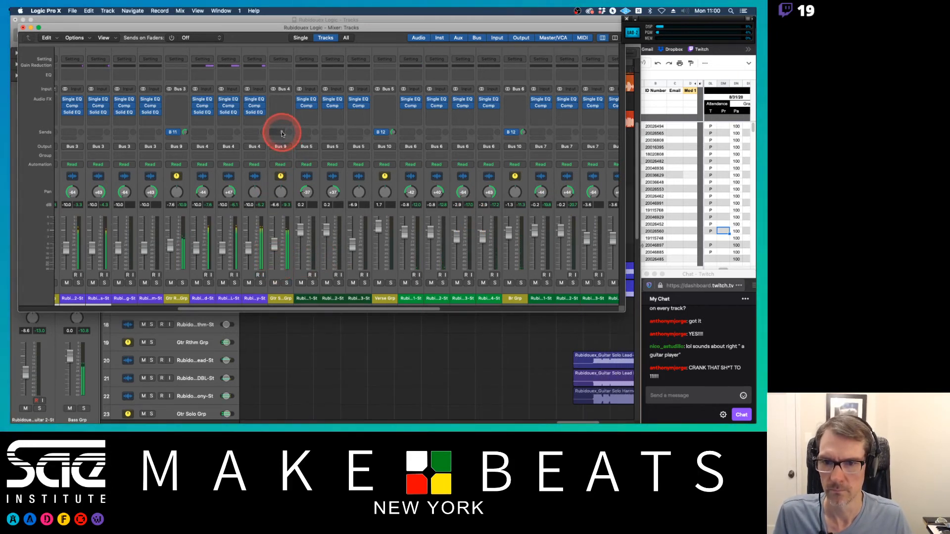
pyautogui.click(283, 133)
pyautogui.moveTo(286, 142)
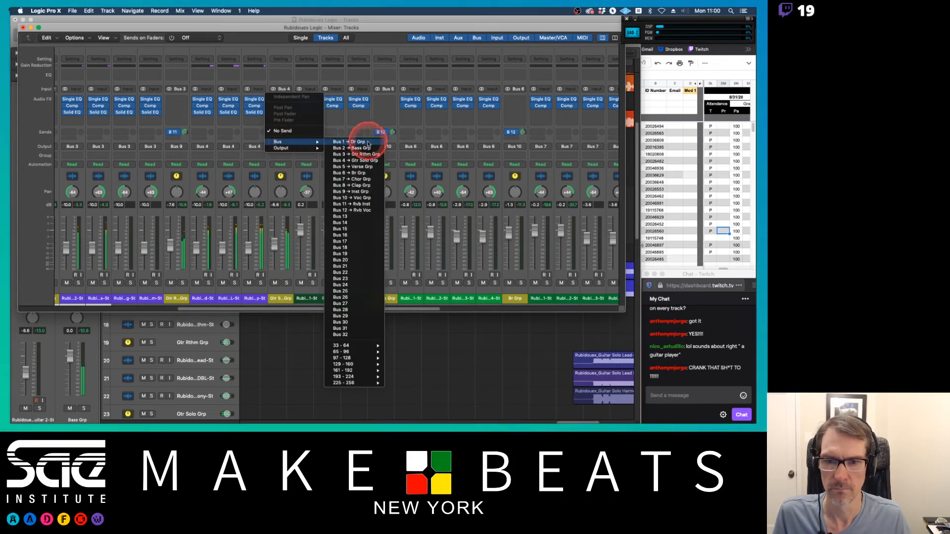
pyautogui.click(346, 204)
# Step: Adjust the Gtr Solo Grp channel's reverb send level and lower its volume fader slightly
pyautogui.moveTo(290, 133)
pyautogui.mouseDown()
pyautogui.moveTo(290, 76)
pyautogui.moveTo(289, 142)
pyautogui.mouseUp()
pyautogui.moveTo(274, 245); pyautogui.dragTo(275, 250)
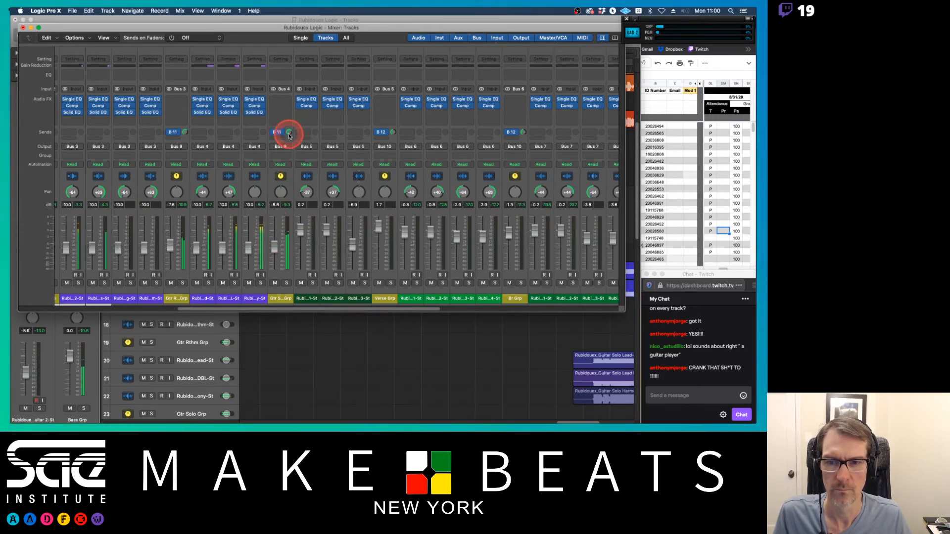
pyautogui.moveTo(289, 137); pyautogui.dragTo(288, 138)
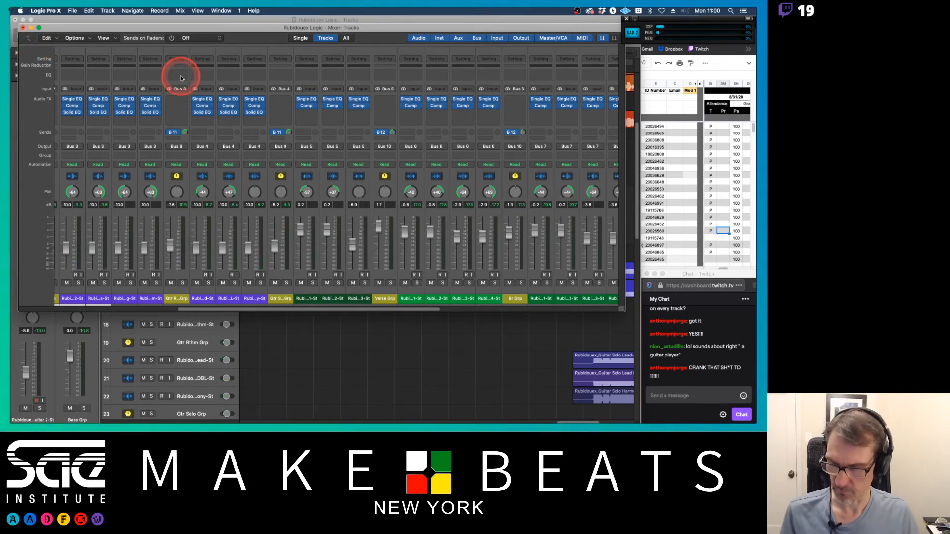
# Step: Close the mixer and shrink both Bass Guitar 2 tracks back to normal track height
pyautogui.press('super+w')
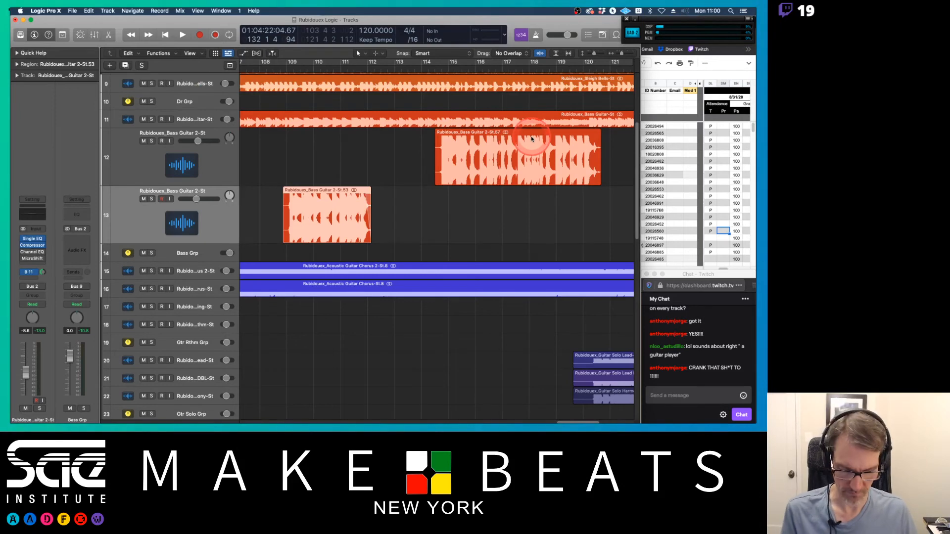
pyautogui.press('super+Left')
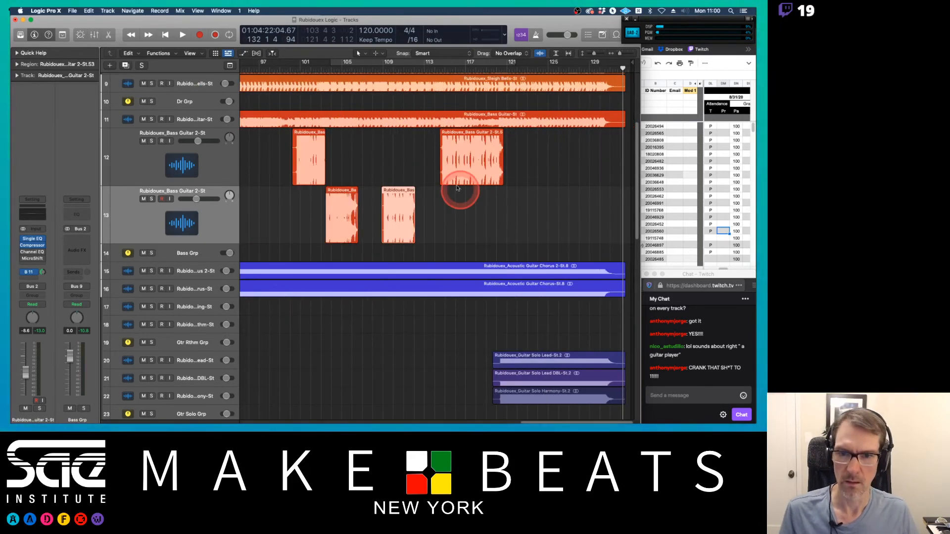
pyautogui.click(222, 169)
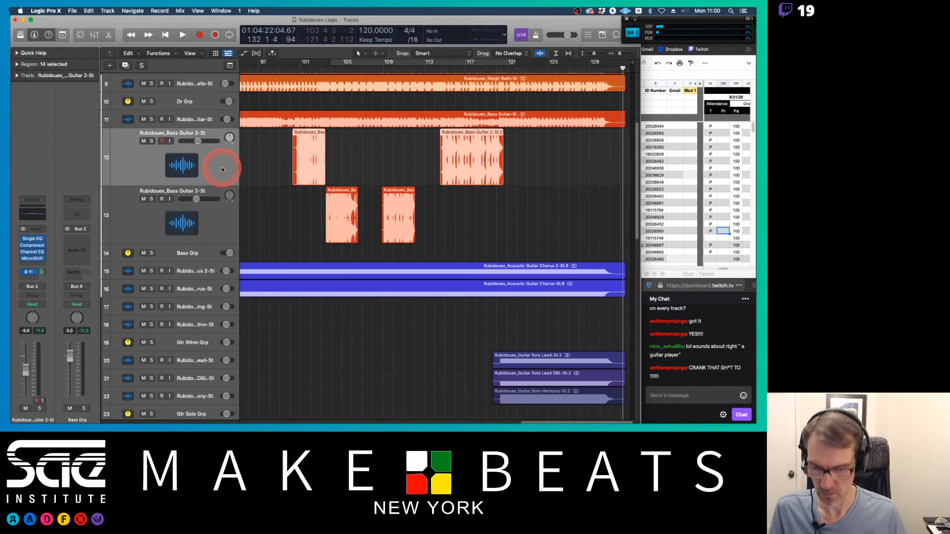
pyautogui.press('super+Up')
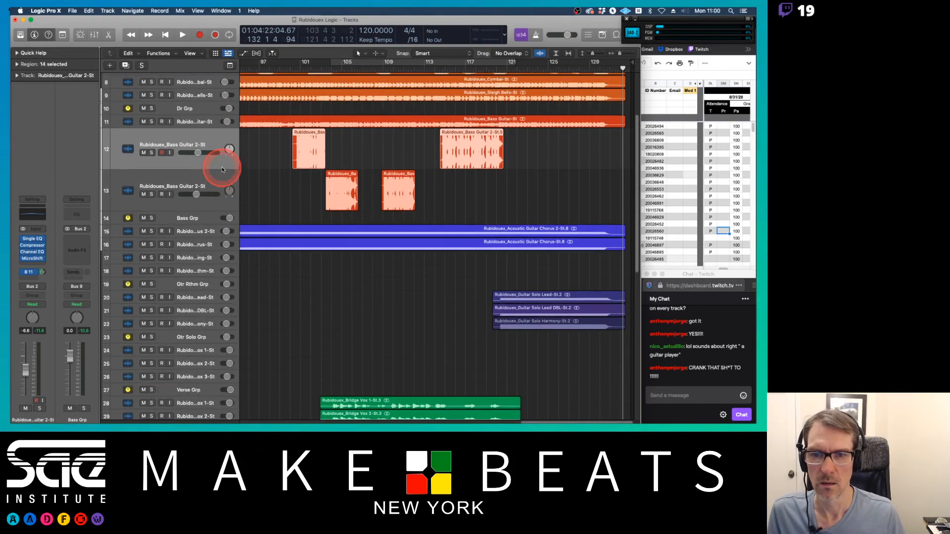
pyautogui.press('super+Down')
pyautogui.press('super+Down')
pyautogui.moveTo(219, 176); pyautogui.dragTo(216, 142)
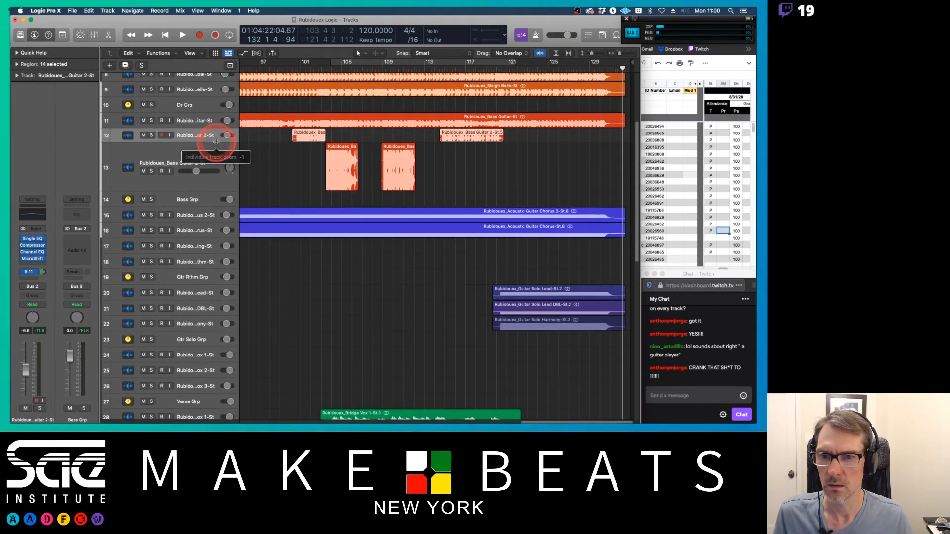
pyautogui.moveTo(217, 187); pyautogui.dragTo(220, 143)
pyautogui.click(216, 126)
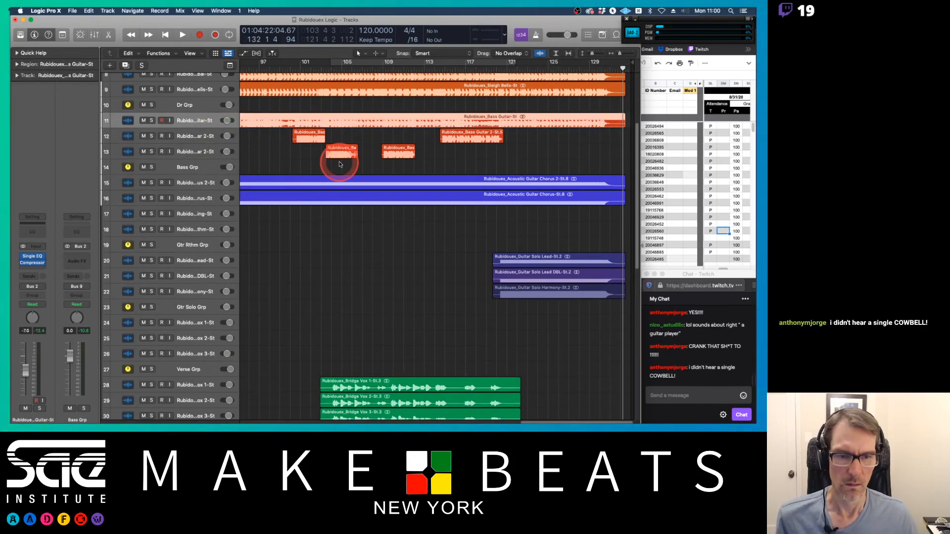
# Step: Zoom out to the whole arrangement and play the song from around bar 17 to check the mix
pyautogui.scroll(5, 339, 164)
pyautogui.scroll(-10, 339, 164)
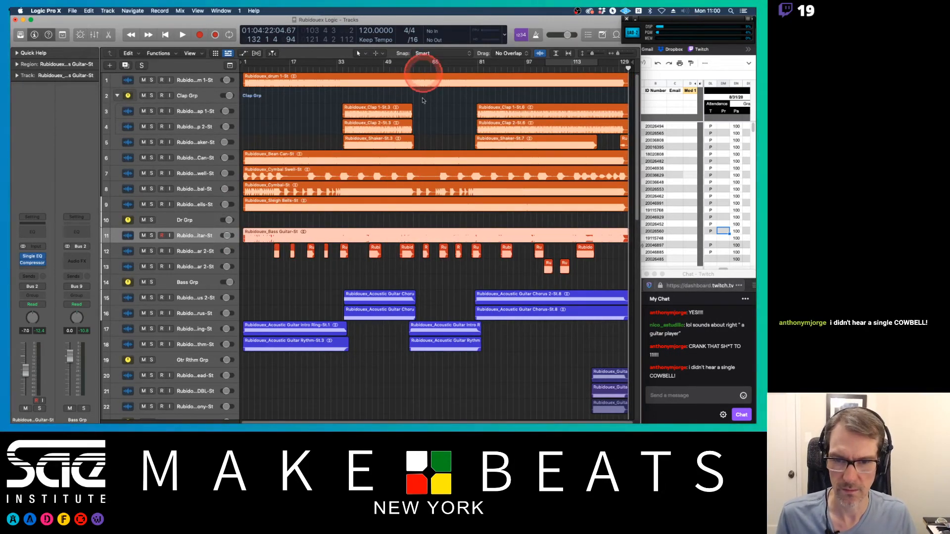
pyautogui.scroll(-10, 404, 194)
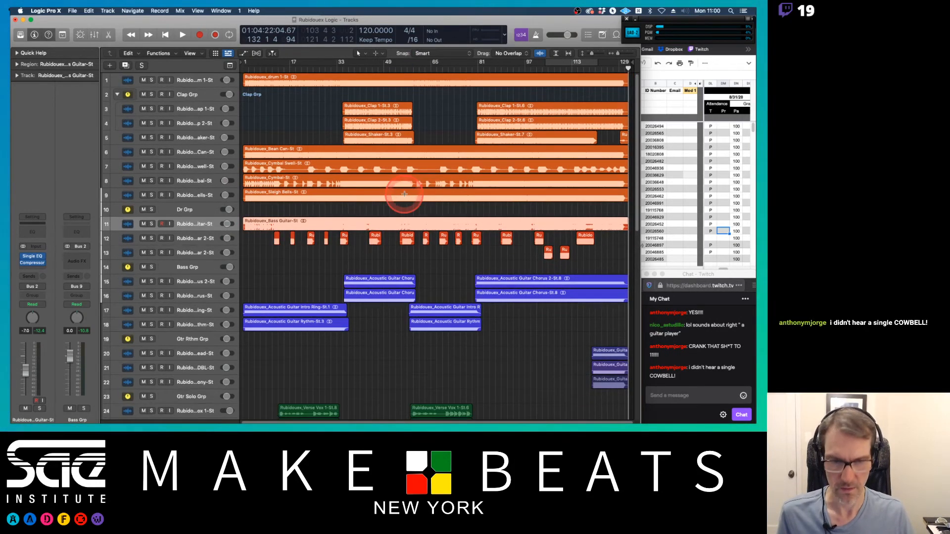
pyautogui.scroll(-1, 404, 194)
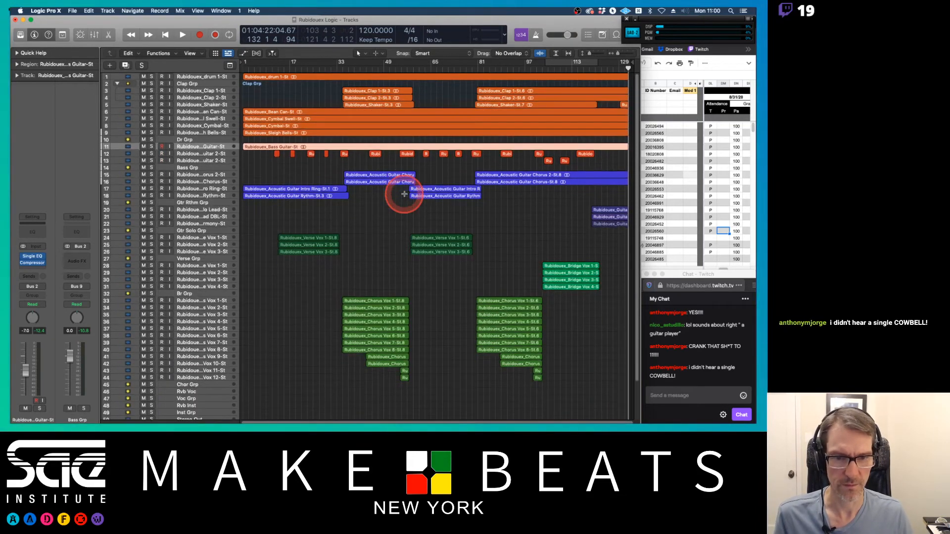
pyautogui.doubleClick(285, 69)
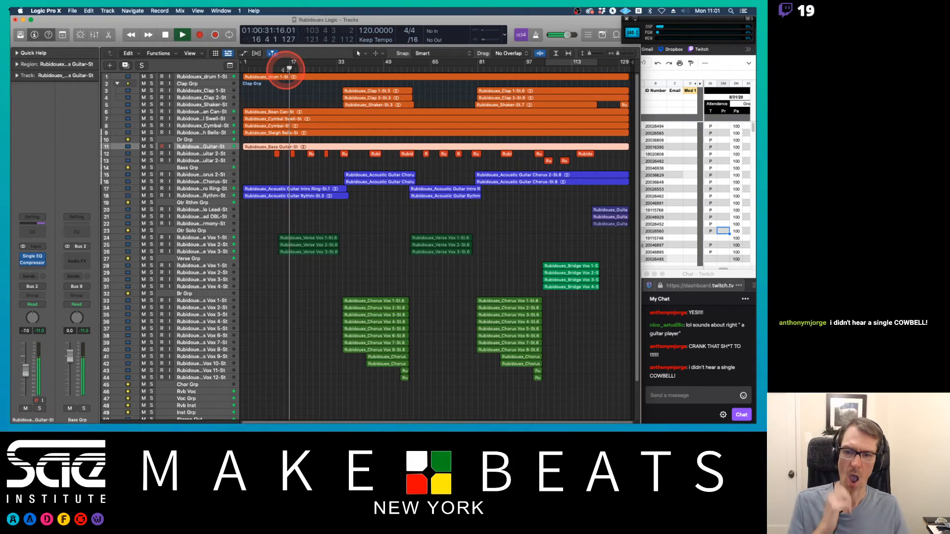
pyautogui.scroll(-3, 353, 193)
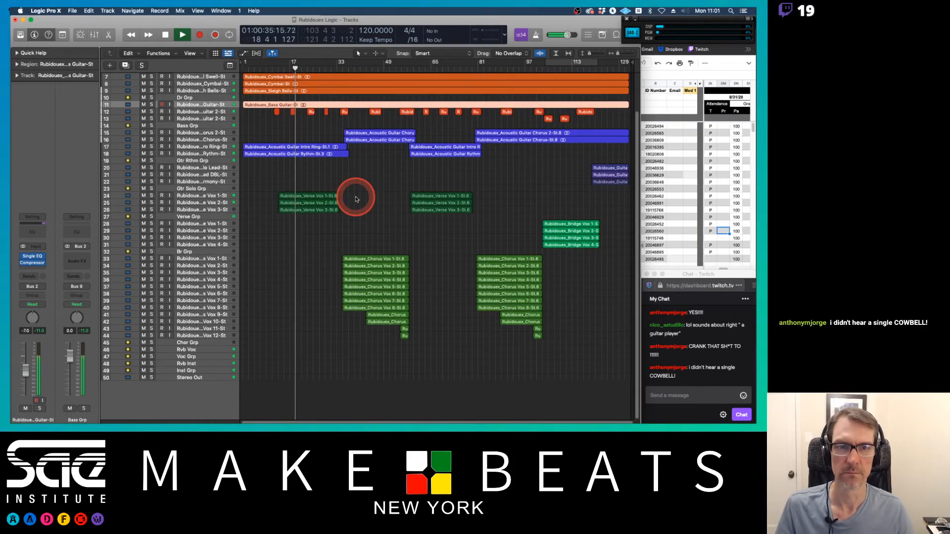
pyautogui.scroll(3, 356, 199)
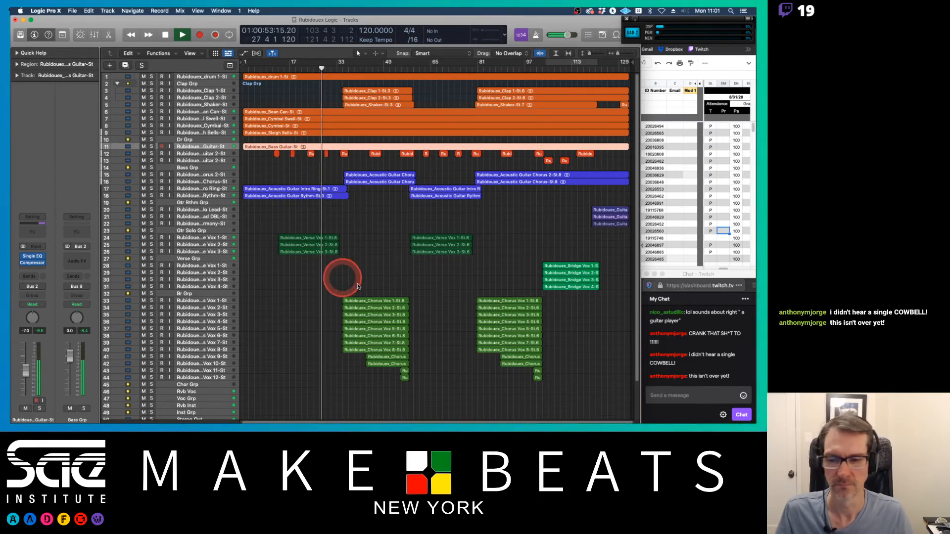
pyautogui.scroll(-3, 383, 269)
pyautogui.scroll(3, 387, 272)
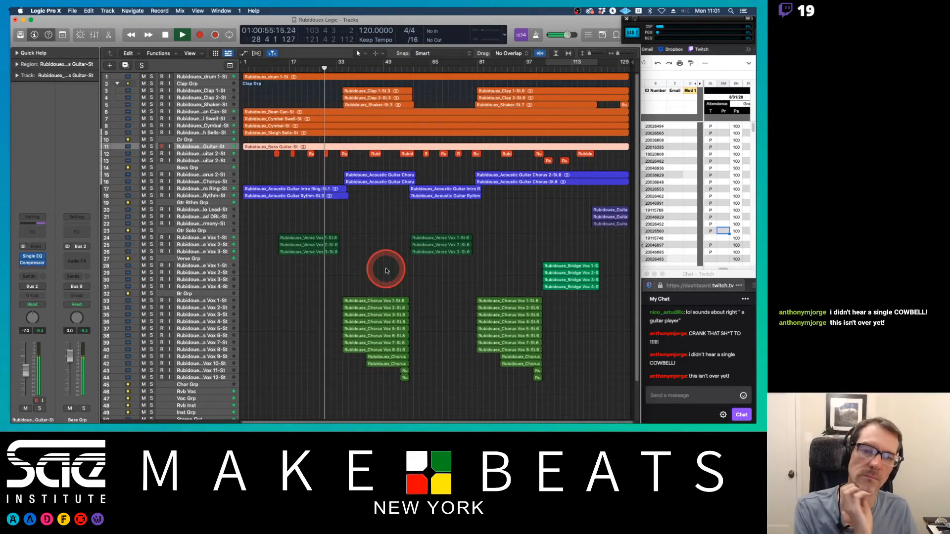
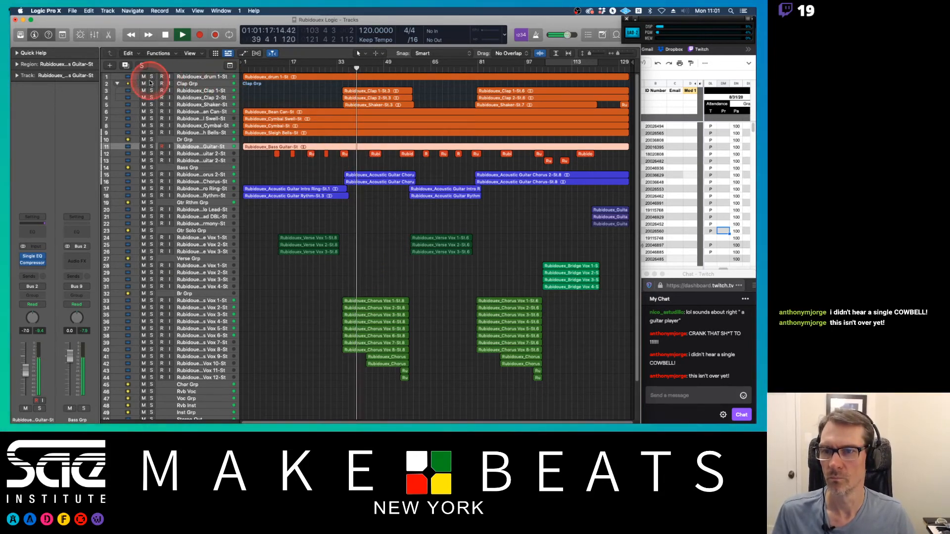
# Step: Select the Clap Grp track and raise its volume fader to 0.0 dB
pyautogui.click(188, 83)
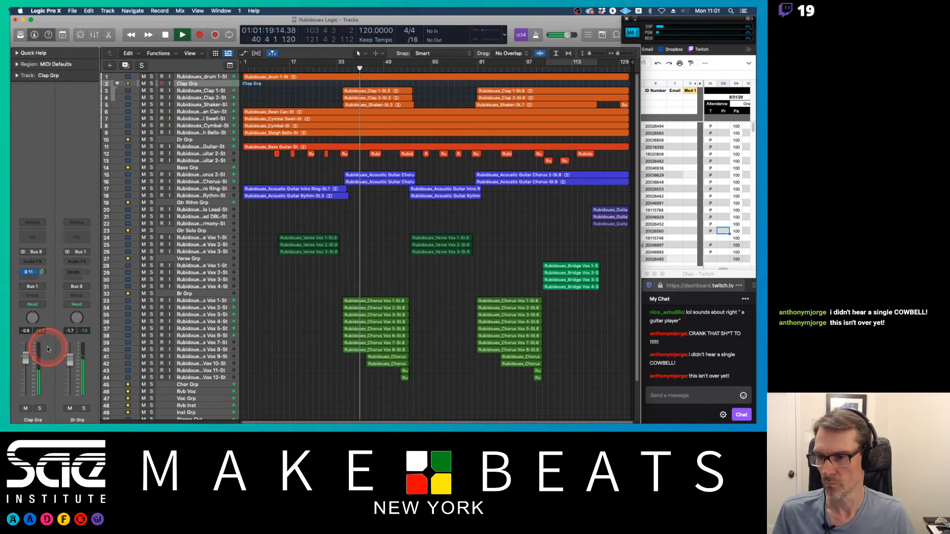
pyautogui.moveTo(26, 358); pyautogui.dragTo(27, 355)
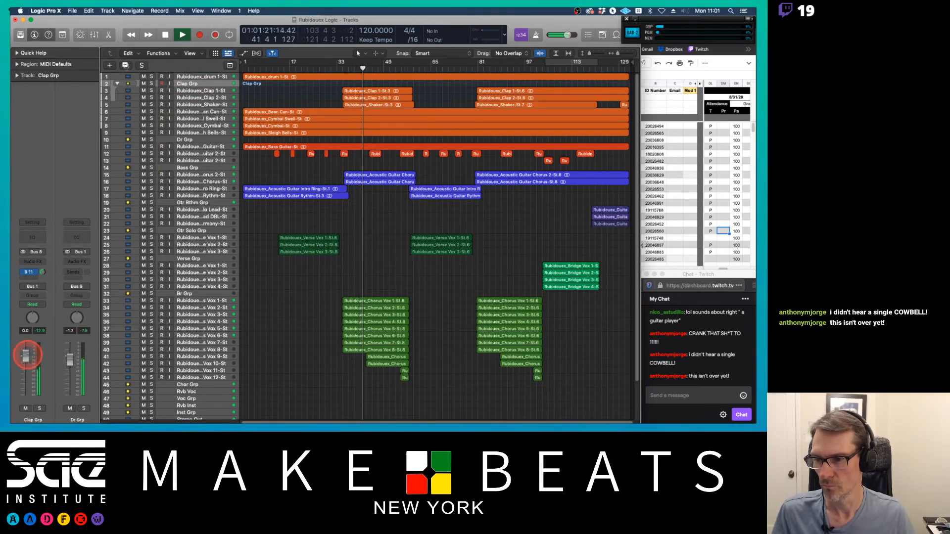
# Step: Select the Clap 1 and Clap 2 tracks and raise their volume fader to about -4.4 dB
pyautogui.click(211, 90)
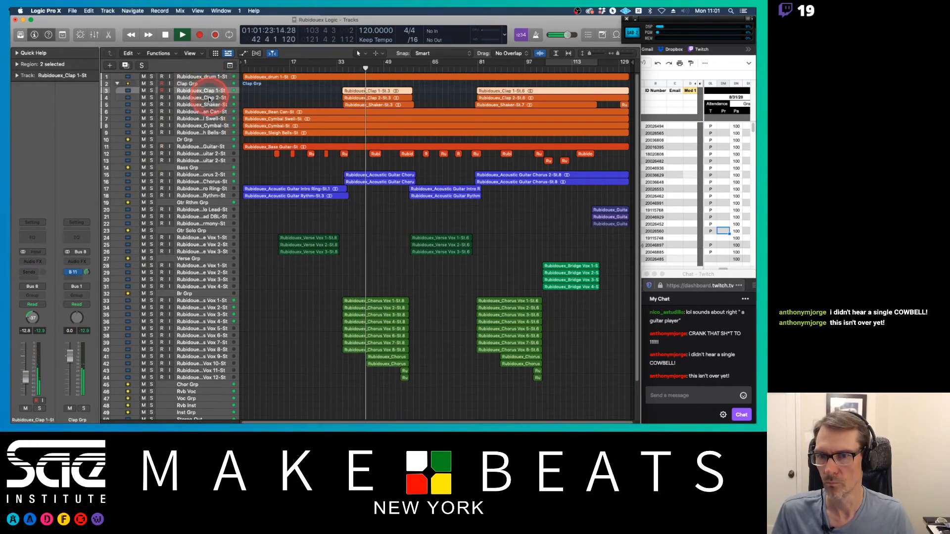
pyautogui.keyDown('shift'); pyautogui.click(210, 97); pyautogui.keyUp('shift')
pyautogui.click(25, 374)
pyautogui.moveTo(25, 375); pyautogui.dragTo(25, 374)
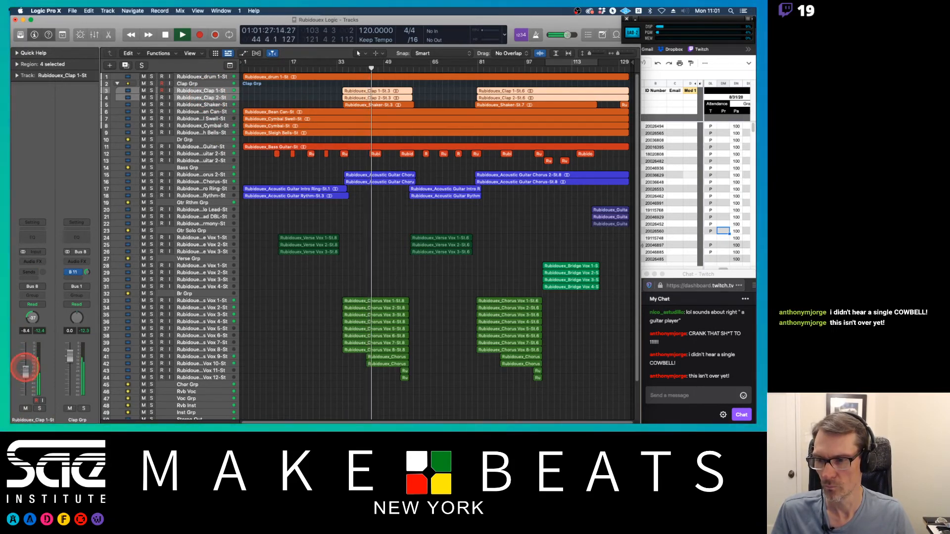
pyautogui.moveTo(25, 370); pyautogui.dragTo(26, 369)
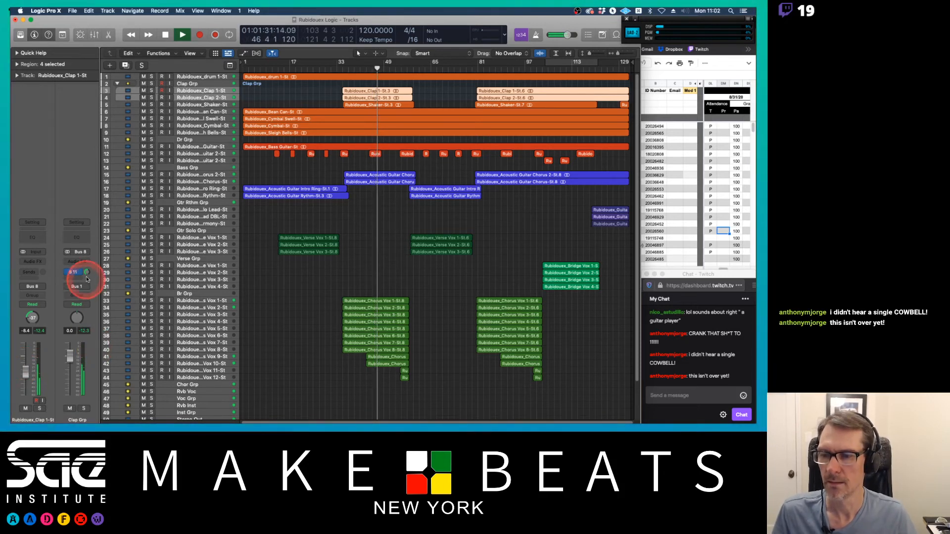
# Step: Adjust the Clap Grp channel's Bus 11 reverb send level and stop playback
pyautogui.moveTo(88, 276); pyautogui.dragTo(86, 286)
pyautogui.press('space')
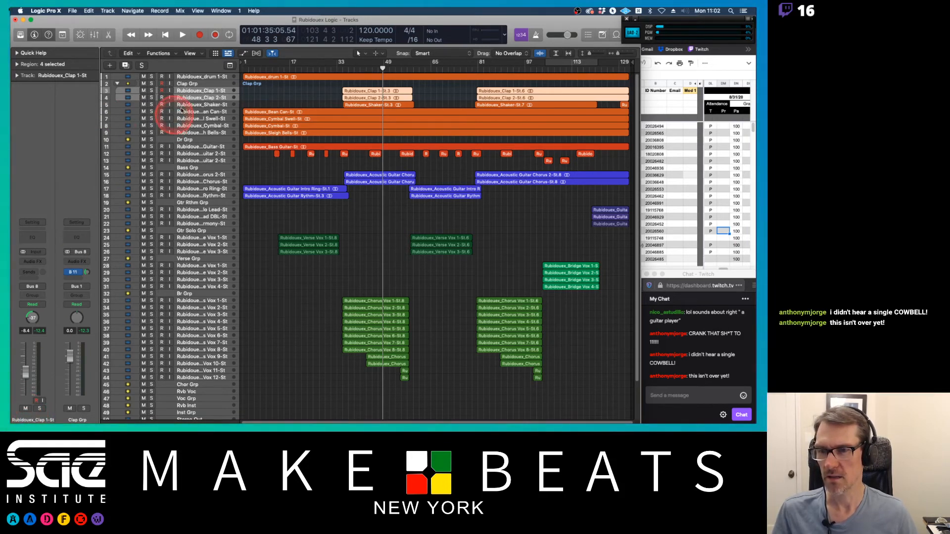
# Step: Compare the Clap 1 and Clap 2 channel settings in the inspector and the mixer
pyautogui.click(198, 91)
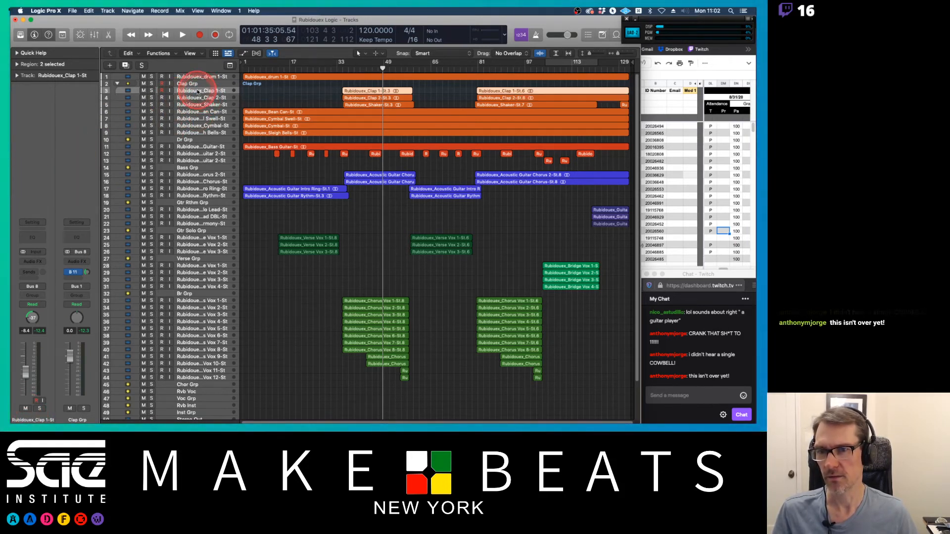
pyautogui.click(189, 98)
pyautogui.click(187, 91)
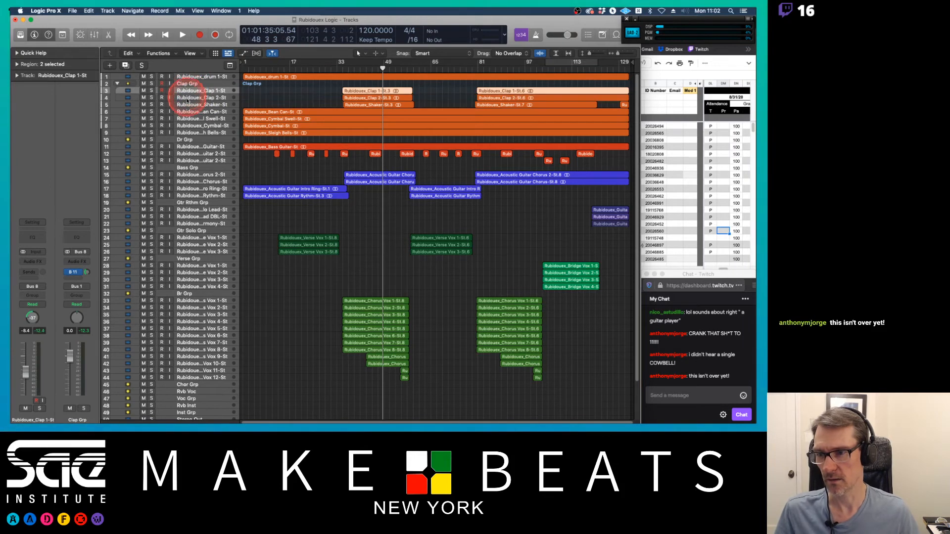
pyautogui.click(184, 99)
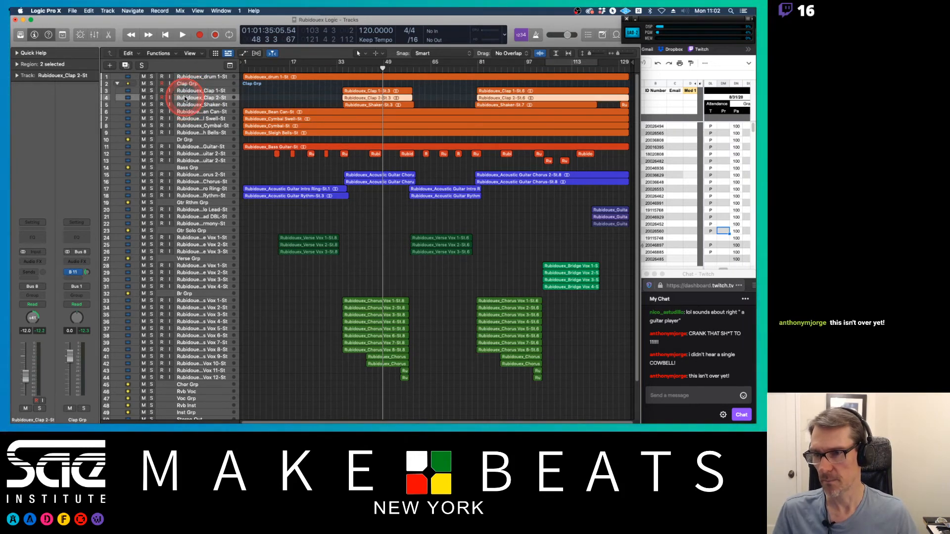
pyautogui.click(186, 91)
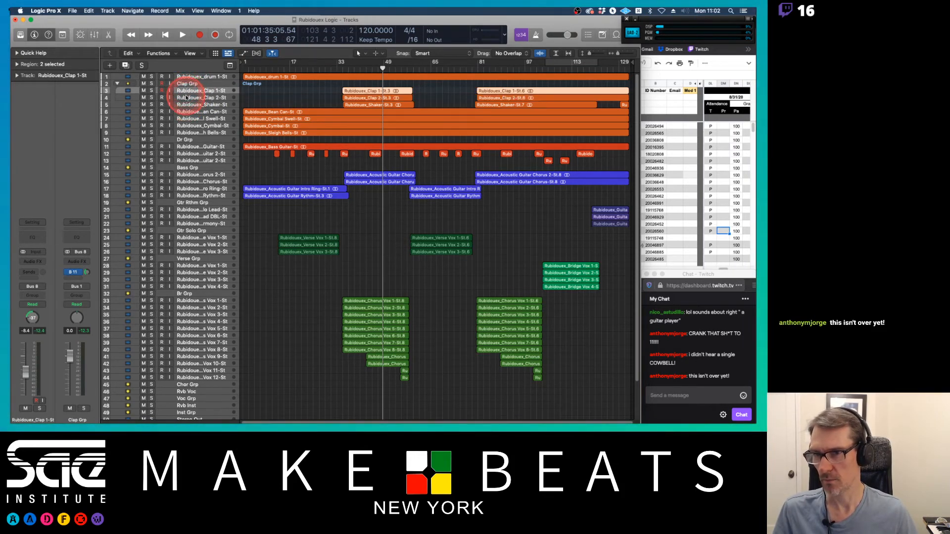
pyautogui.click(186, 98)
pyautogui.press('x')
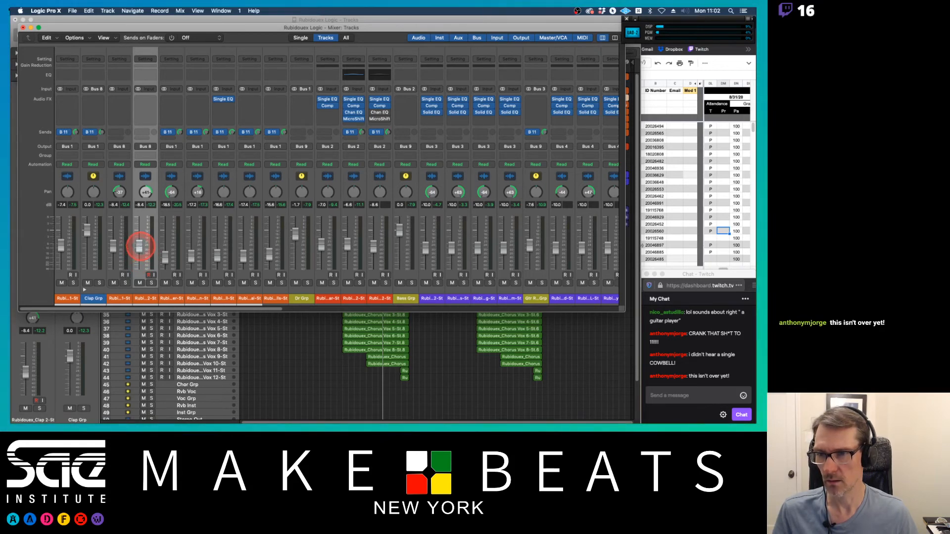
pyautogui.press('super+w')
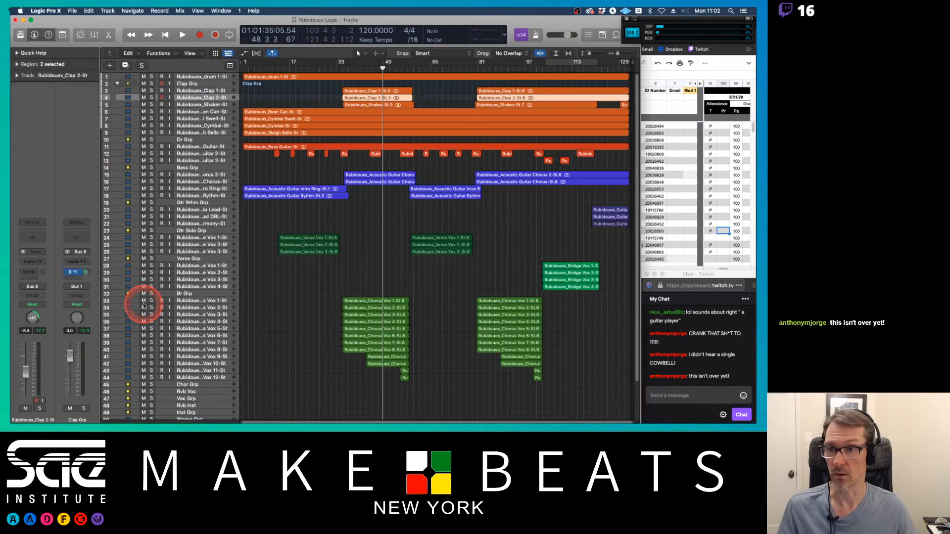
# Step: Inspect the channel routing of the Clap Grp, Dr Grp and Inst Grp tracks
pyautogui.click(188, 91)
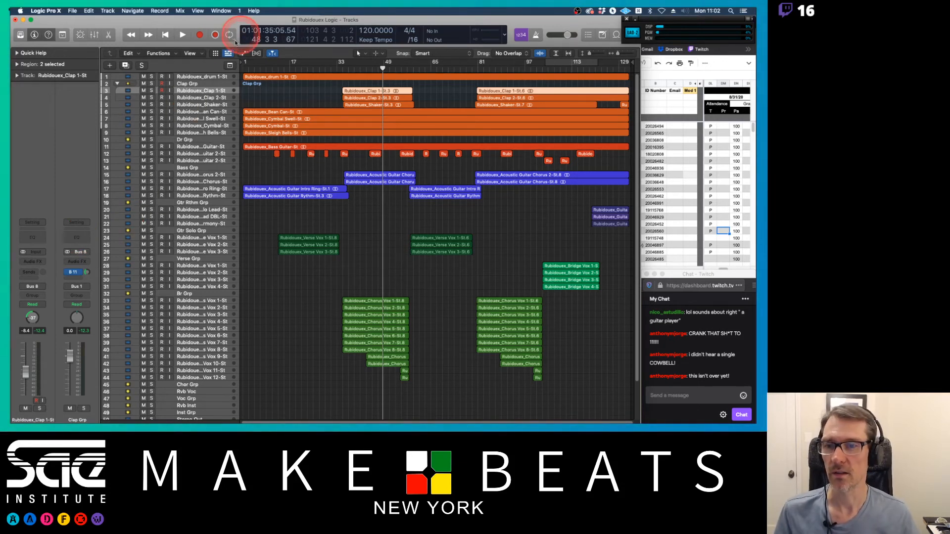
pyautogui.click(190, 84)
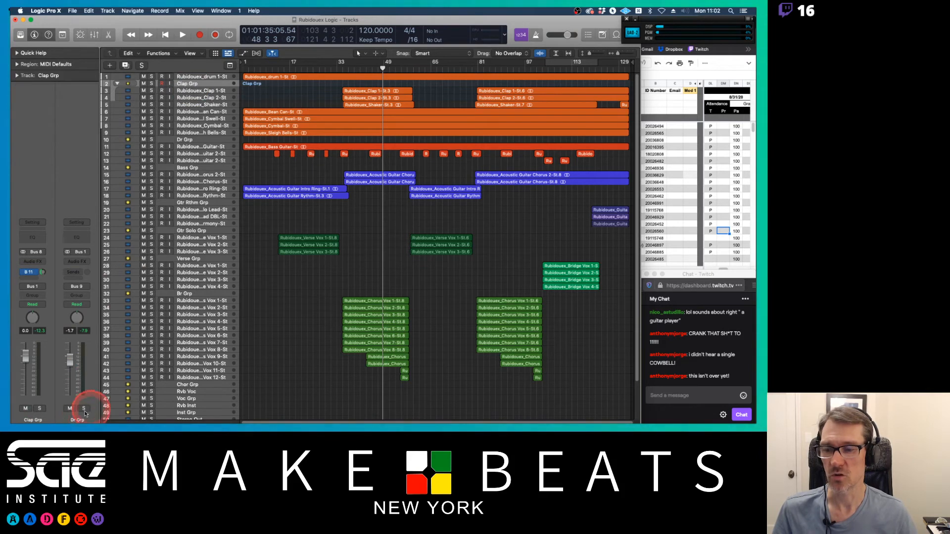
pyautogui.click(184, 139)
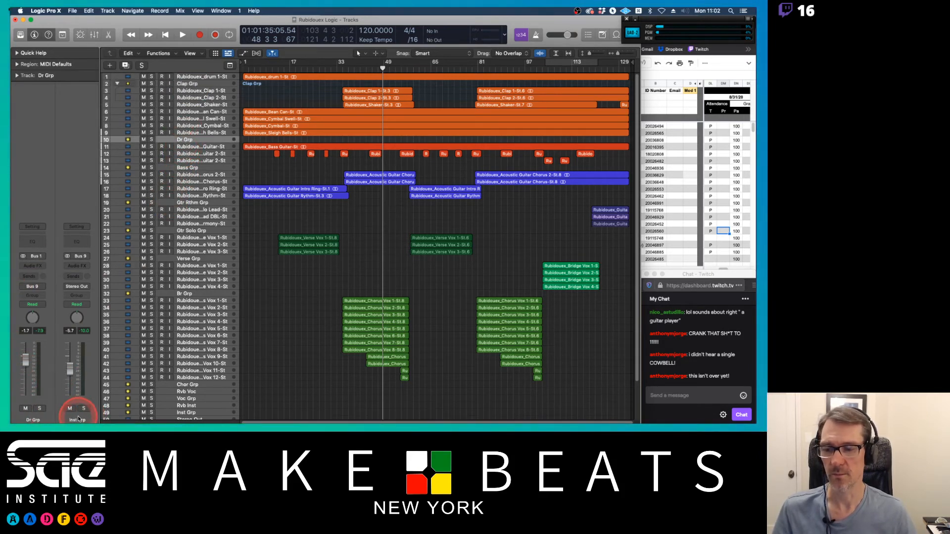
pyautogui.scroll(-3, 233, 255)
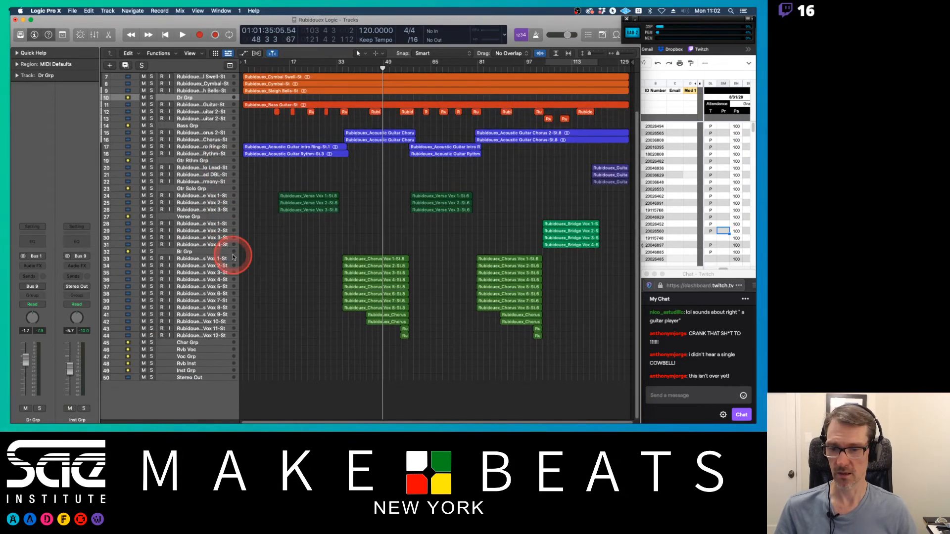
pyautogui.click(185, 371)
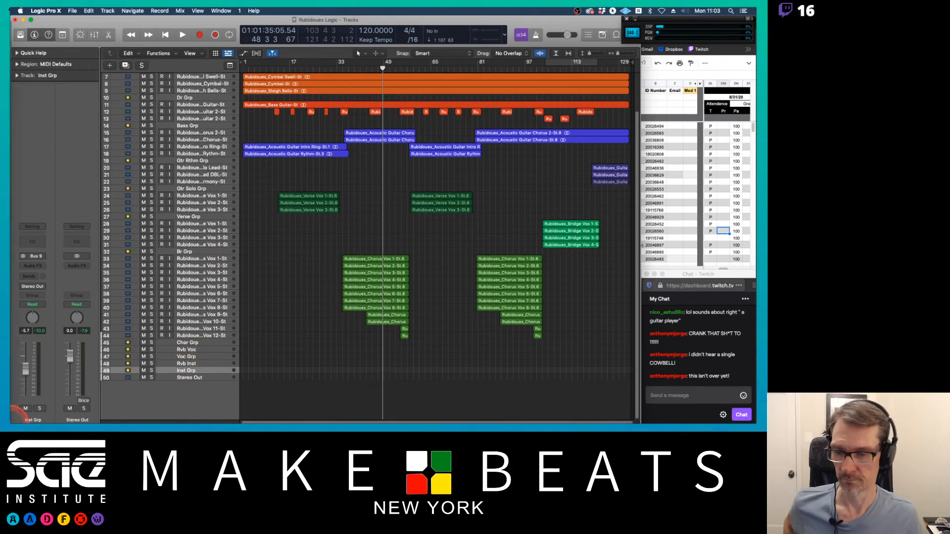
pyautogui.moveTo(21, 414)
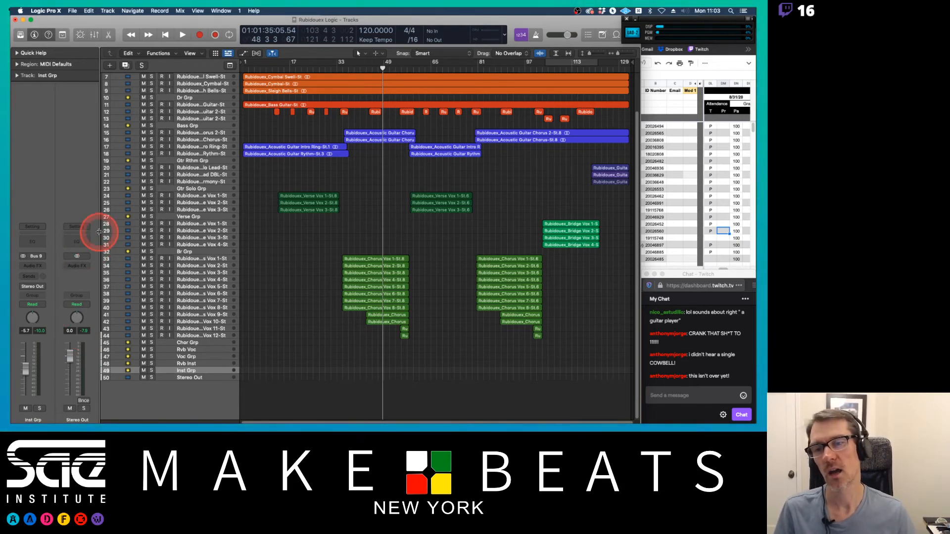
pyautogui.scroll(3, 195, 109)
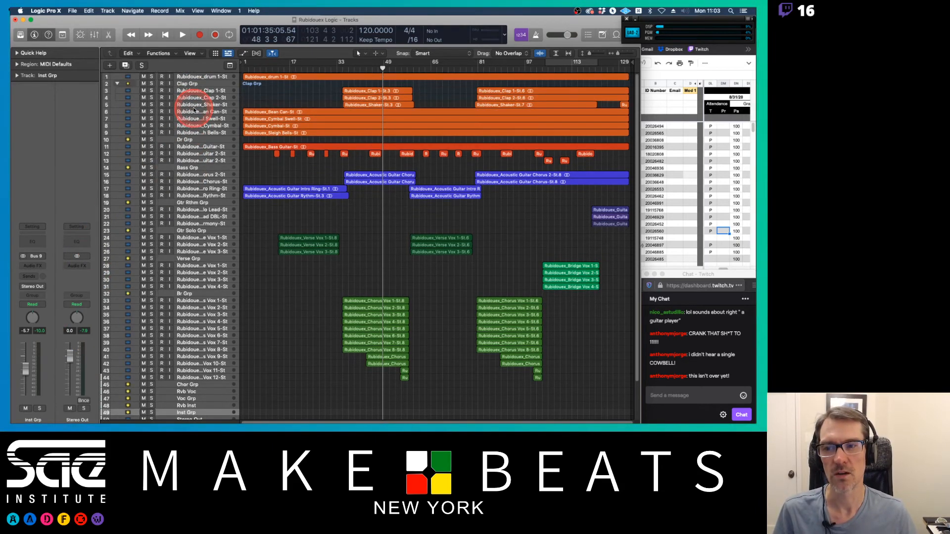
# Step: Check the Bean Can track's reverb send routing to Bus 11 (Rvb Inst)
pyautogui.click(193, 111)
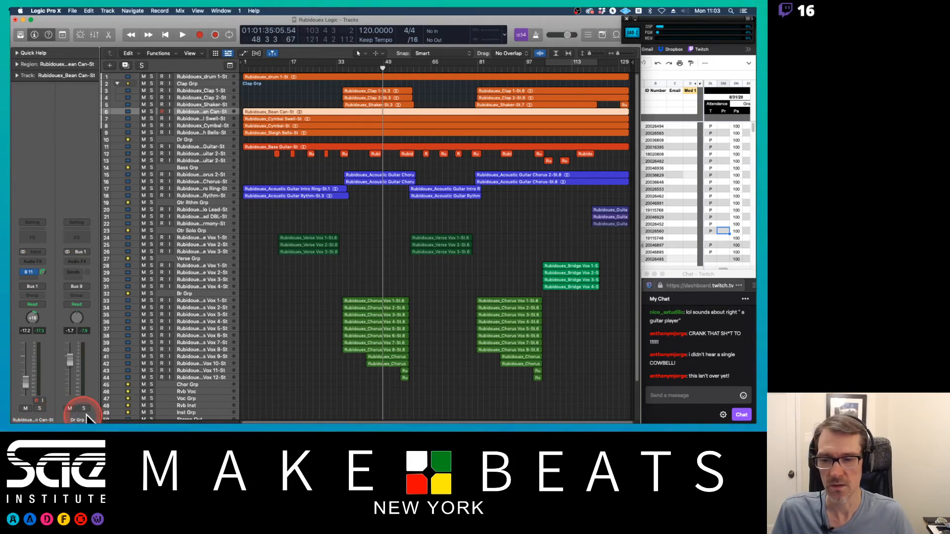
pyautogui.click(32, 275)
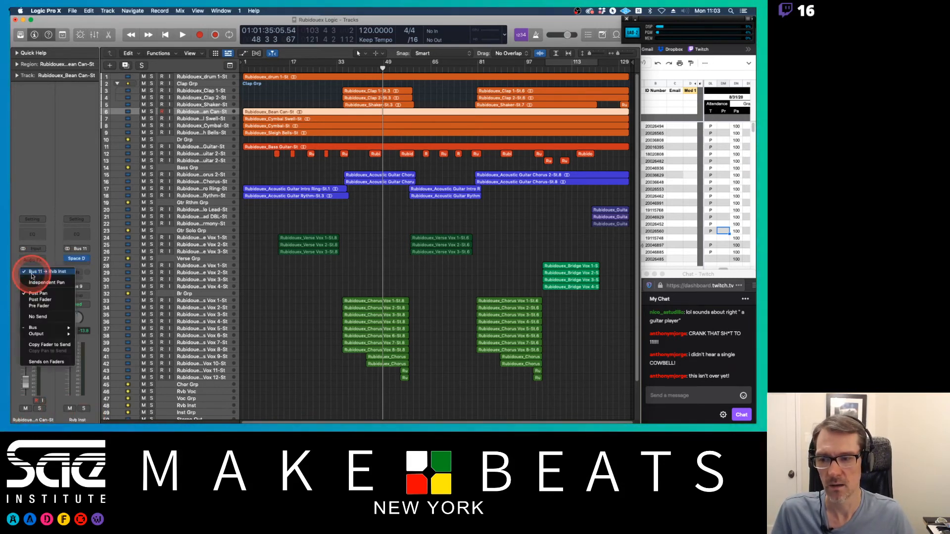
pyautogui.click(20, 274)
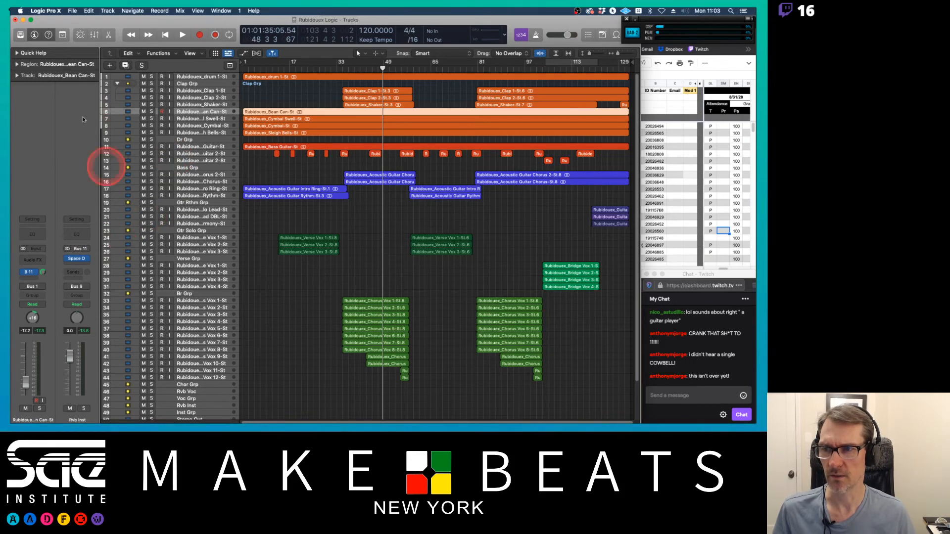
# Step: Hide the track inspector
pyautogui.press('i')
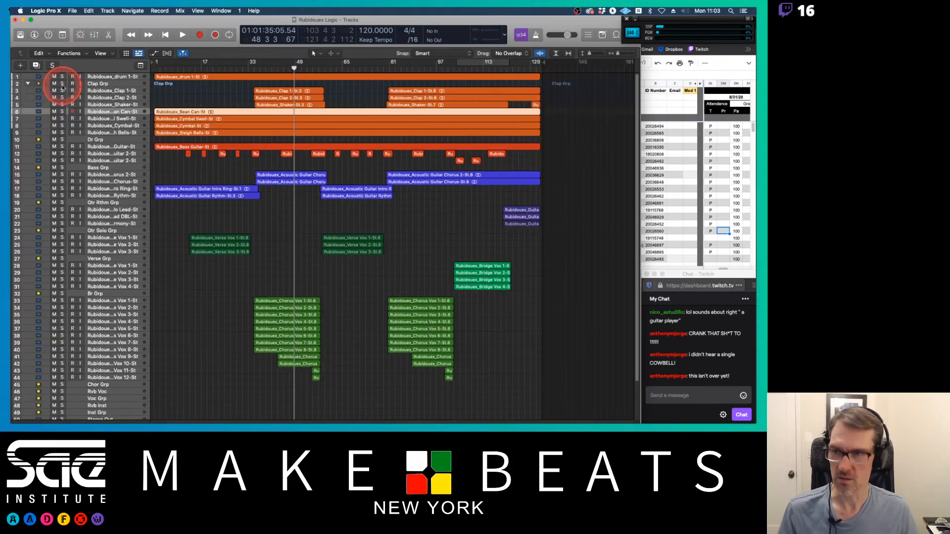
pyautogui.press('i')
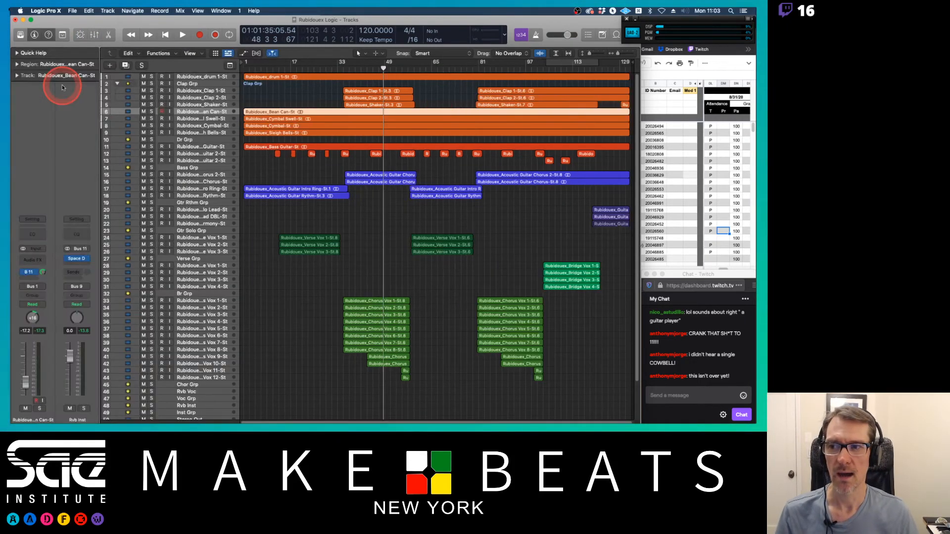
pyautogui.press('i')
# Step: Open the mixer to review the channel strips, then close it
pyautogui.press('super+2')
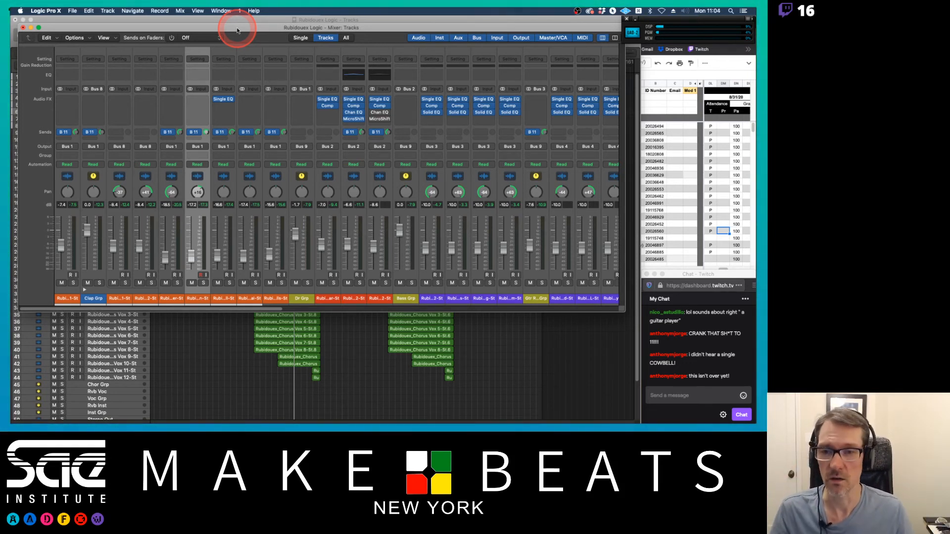
pyautogui.moveTo(237, 31); pyautogui.dragTo(230, 21)
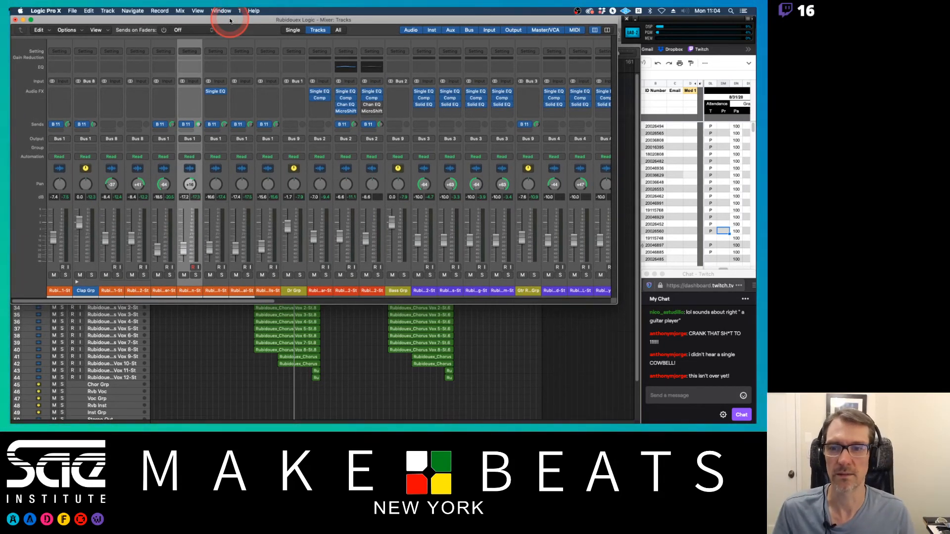
pyautogui.click(211, 103)
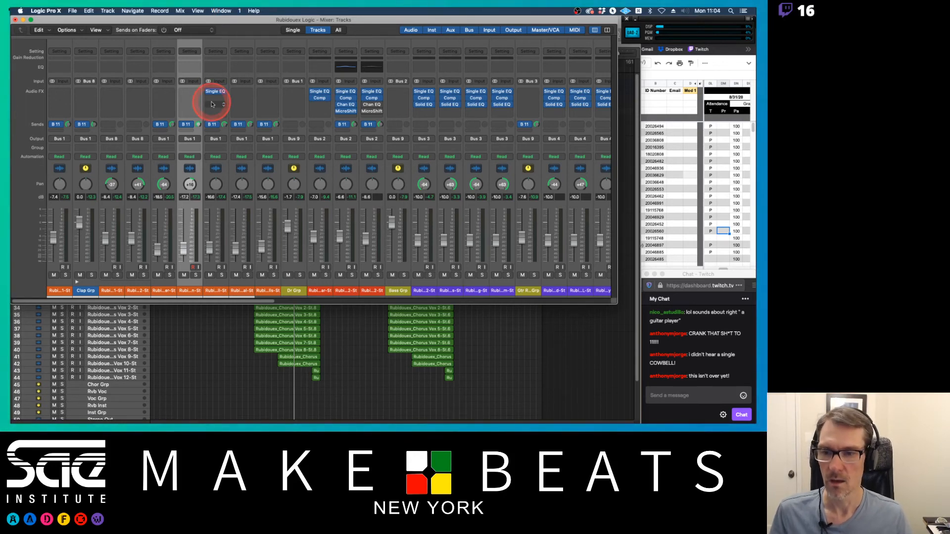
pyautogui.click(15, 20)
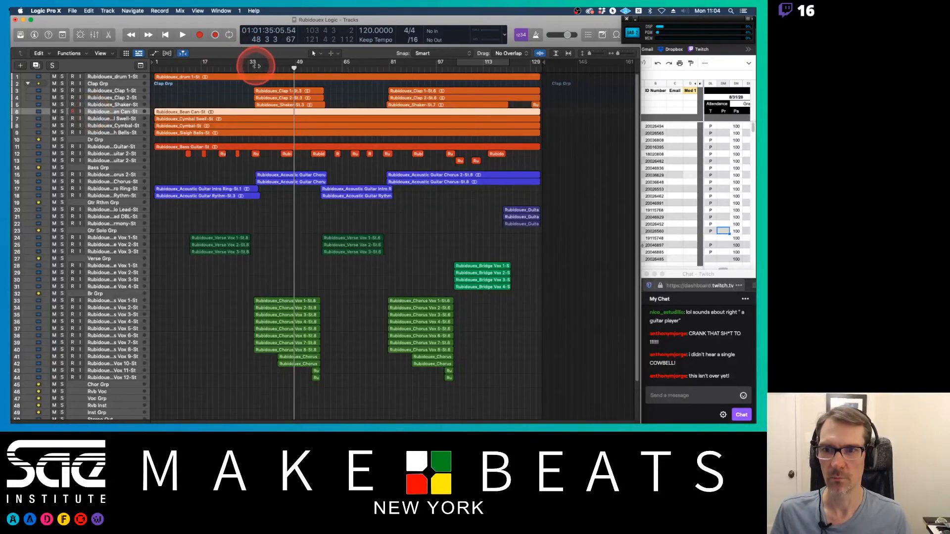
# Step: Below the Sleigh Bells track, create a Software Instrument track with an empty channel strip routed to Bus 1 (Dr Grp)
pyautogui.click(256, 69)
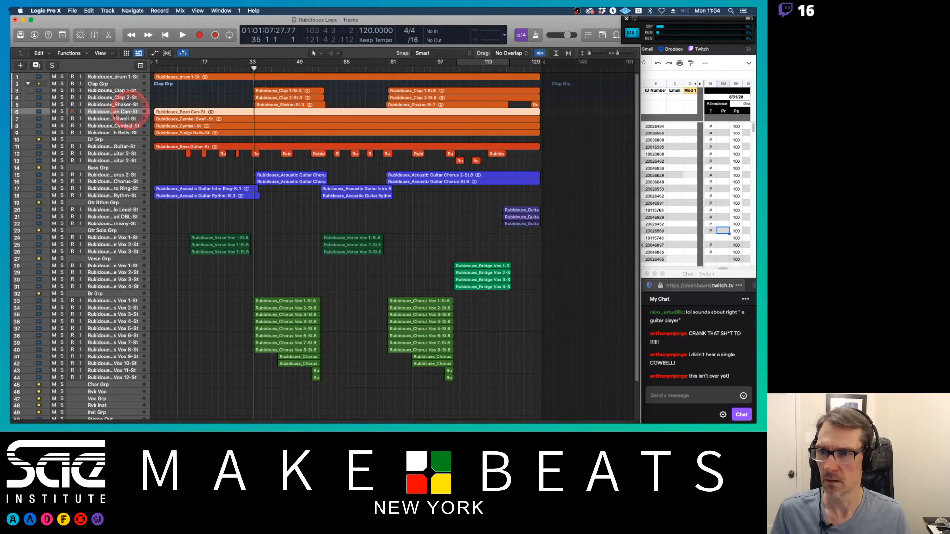
pyautogui.click(98, 132)
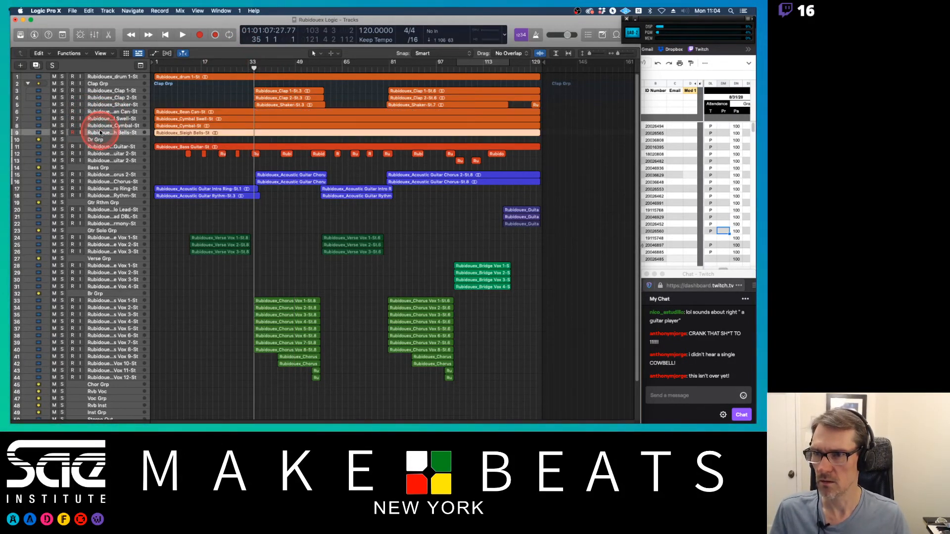
pyautogui.click(22, 65)
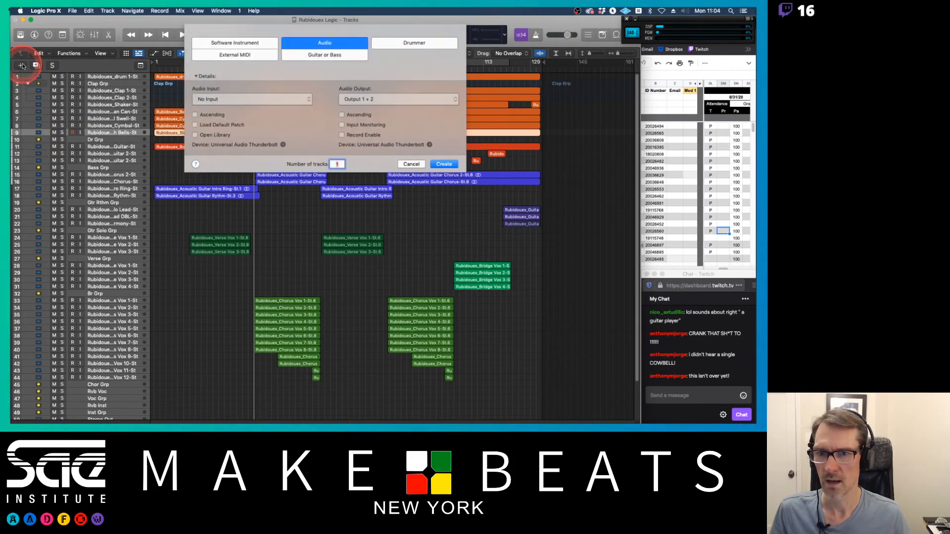
pyautogui.click(247, 43)
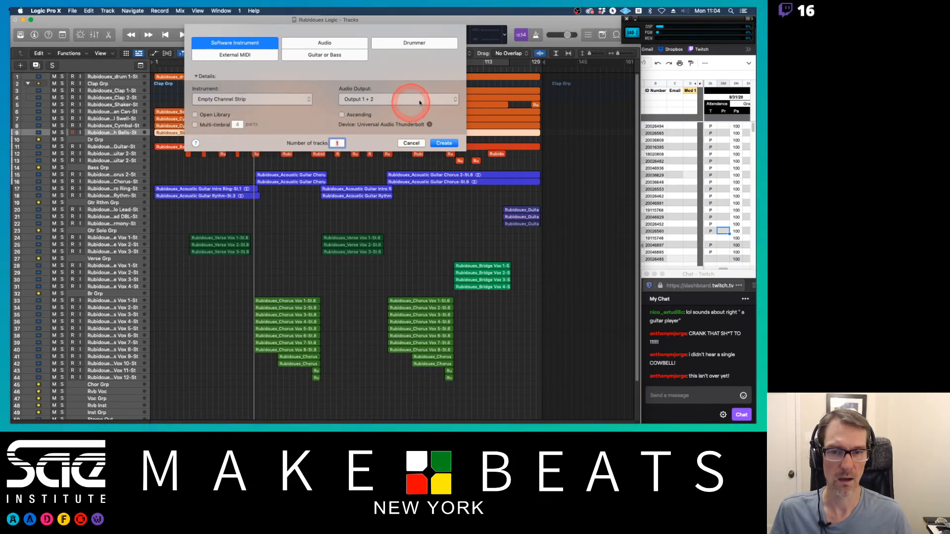
pyautogui.click(437, 98)
pyautogui.moveTo(439, 130)
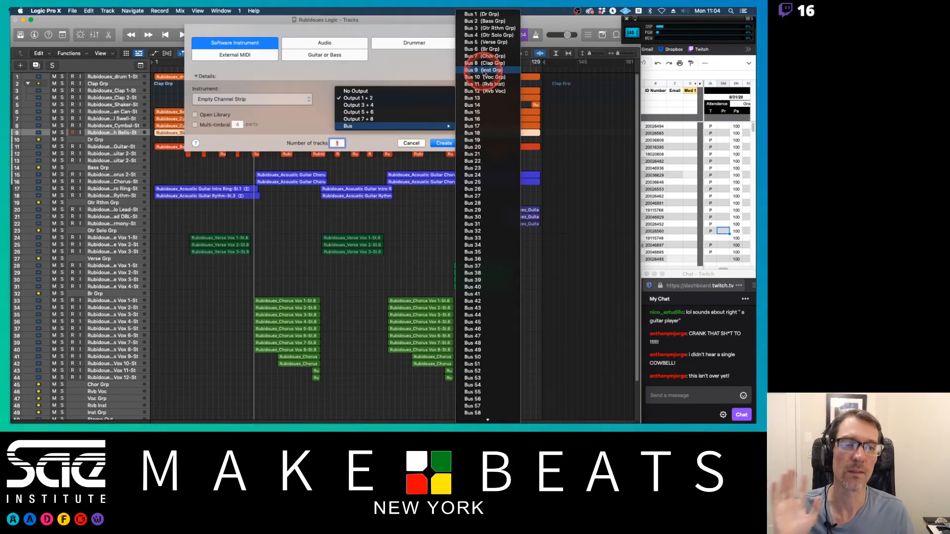
pyautogui.click(487, 14)
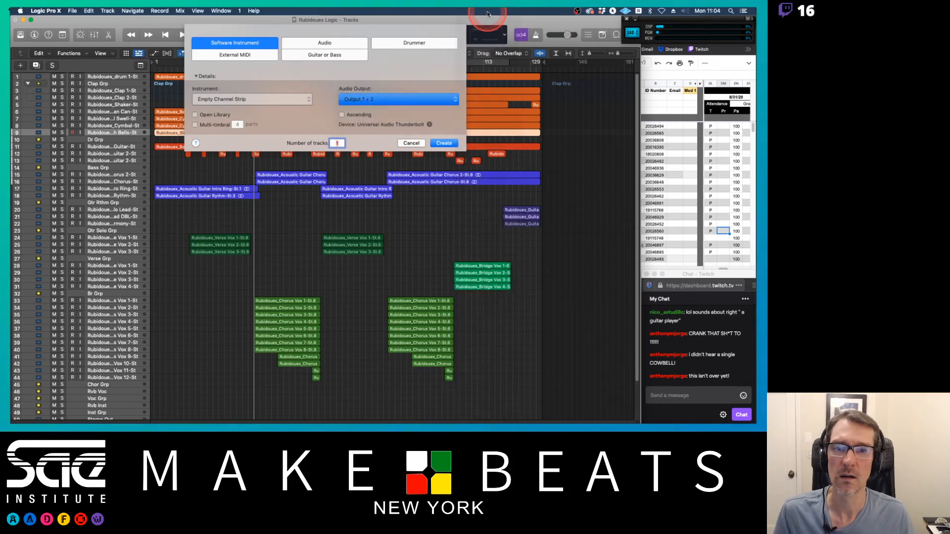
pyautogui.click(445, 143)
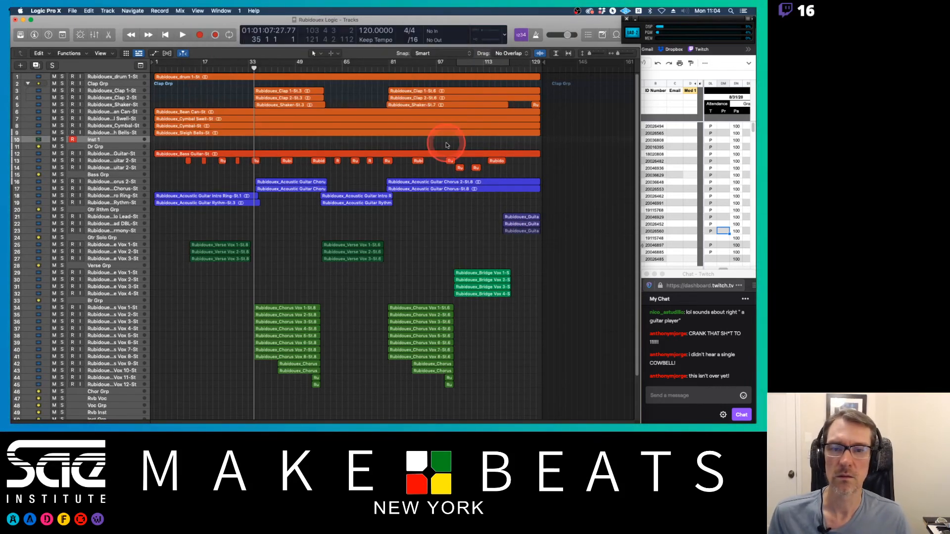
# Step: Load the Battery 4 instrument plug-in on the new Inst 1 track
pyautogui.click(227, 181)
pyautogui.click(116, 141)
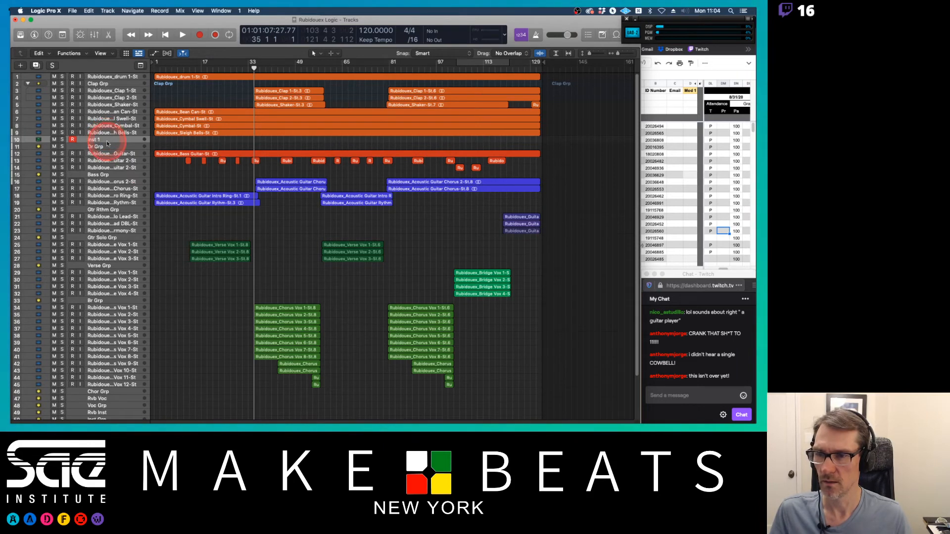
pyautogui.click(130, 143)
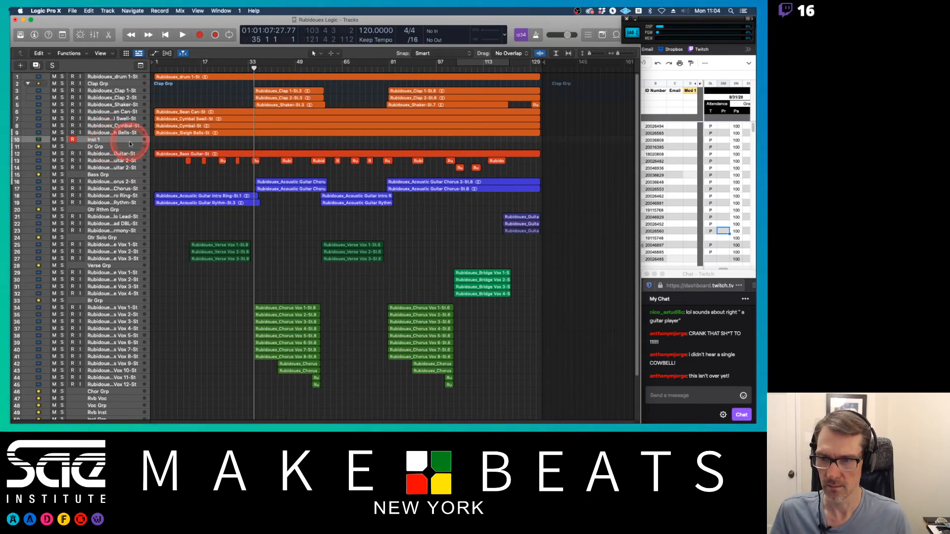
pyautogui.press('super+Down')
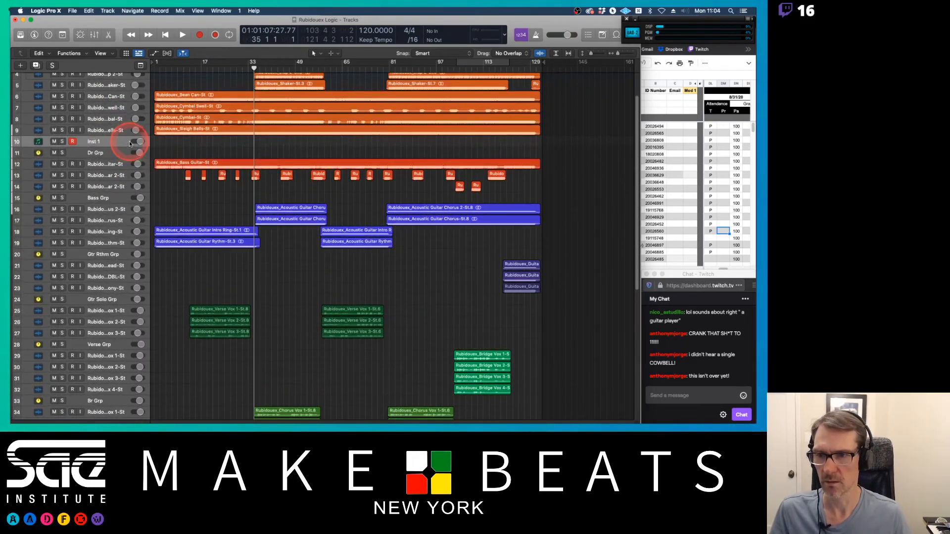
pyautogui.moveTo(122, 146); pyautogui.dragTo(123, 174)
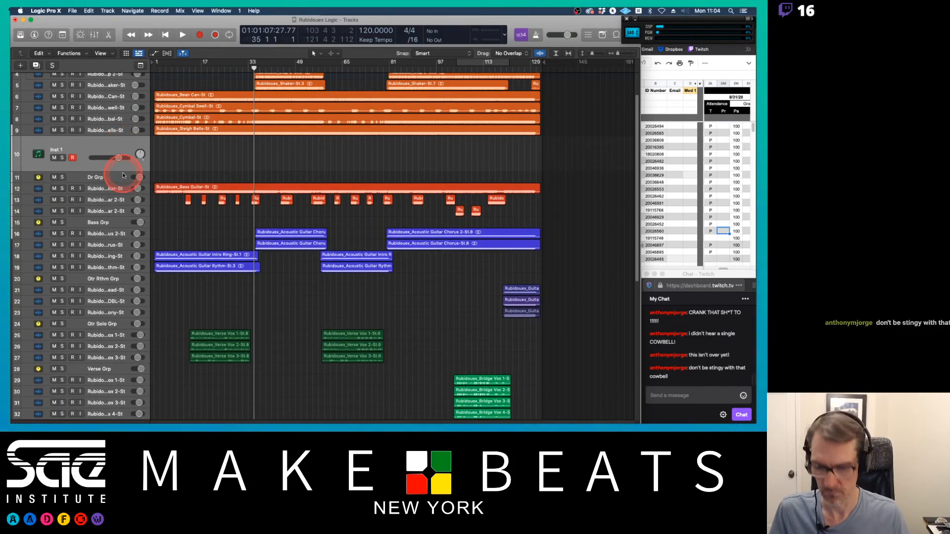
pyautogui.press('i')
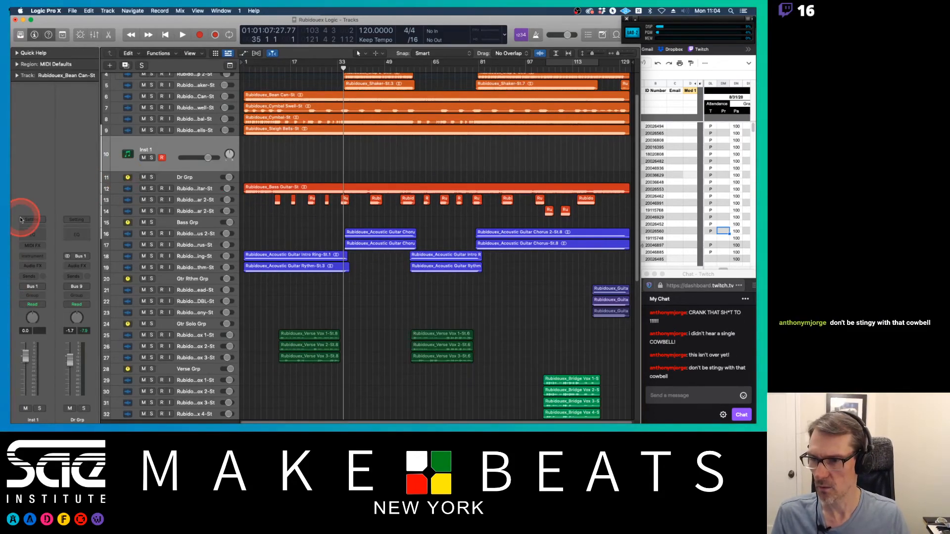
pyautogui.click(43, 257)
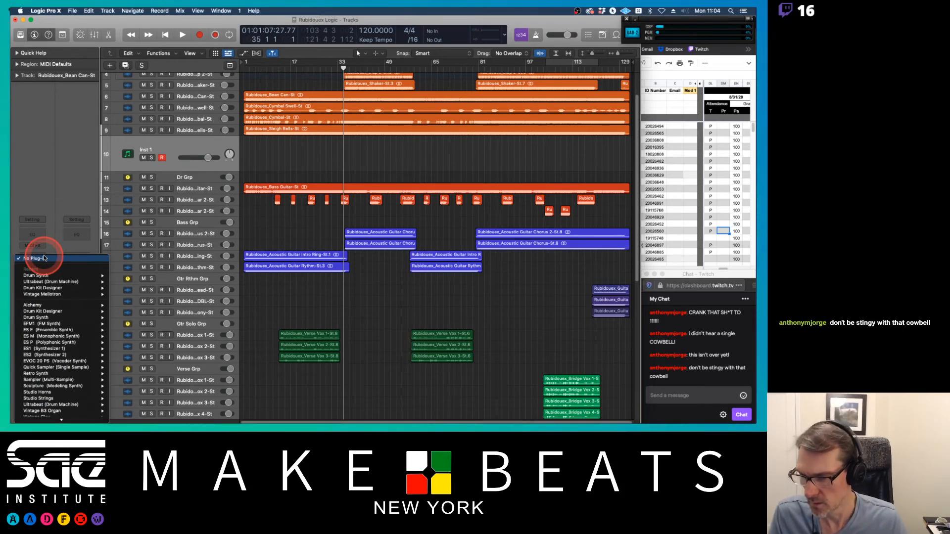
pyautogui.moveTo(63, 295)
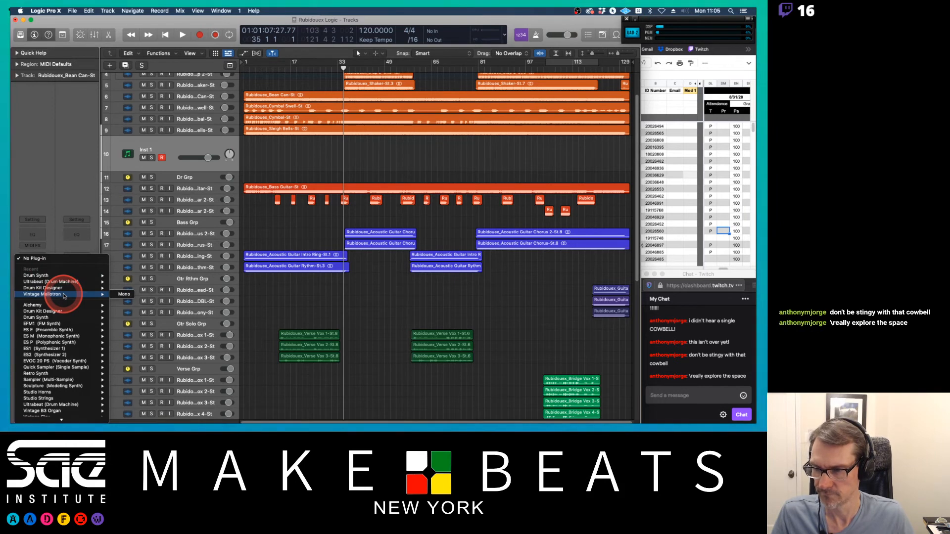
pyautogui.moveTo(77, 422)
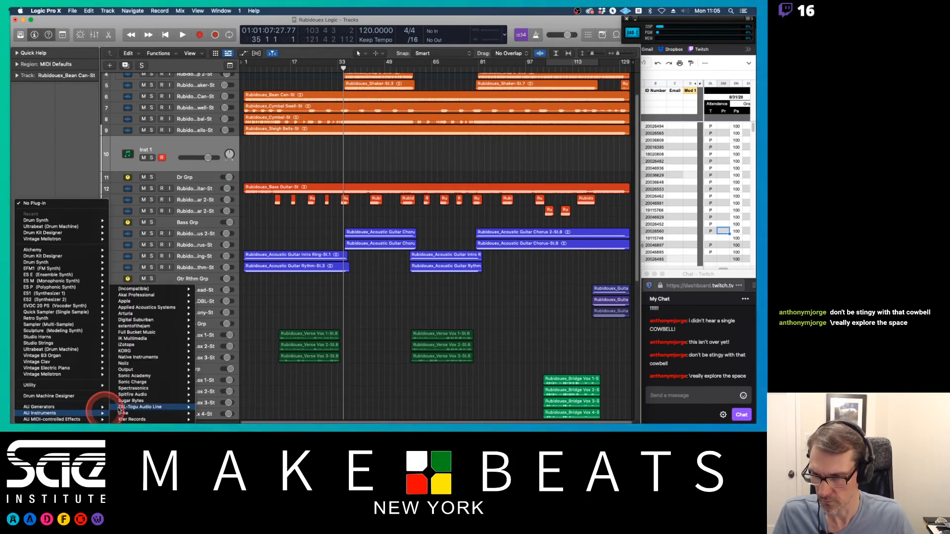
pyautogui.moveTo(158, 357)
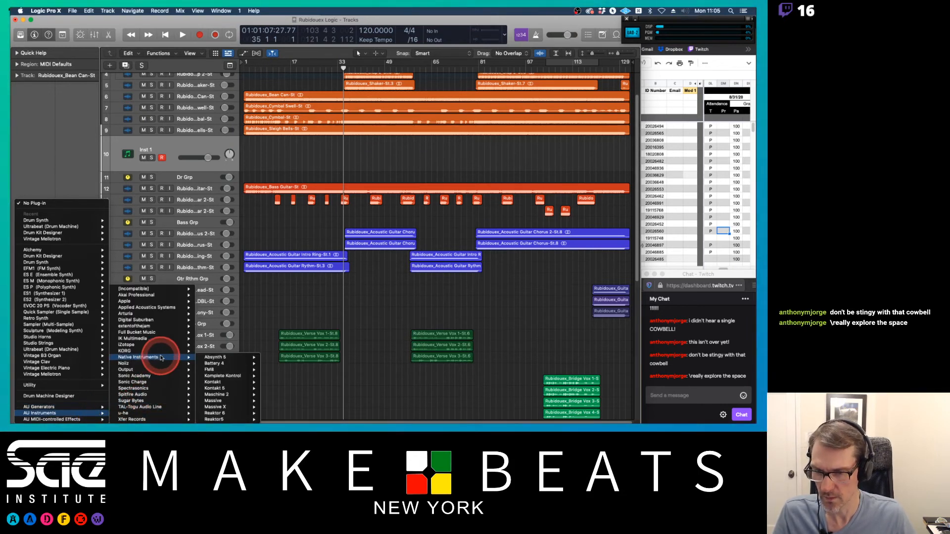
pyautogui.click(223, 363)
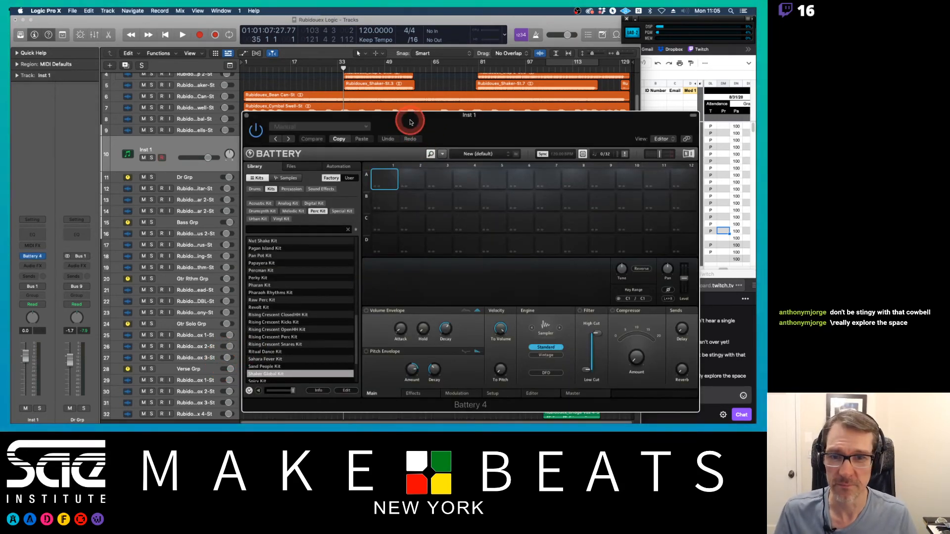
# Step: Search Battery's library for cowbell kits, then search its samples for cowbell
pyautogui.moveTo(410, 122); pyautogui.dragTo(303, 97)
pyautogui.click(158, 205)
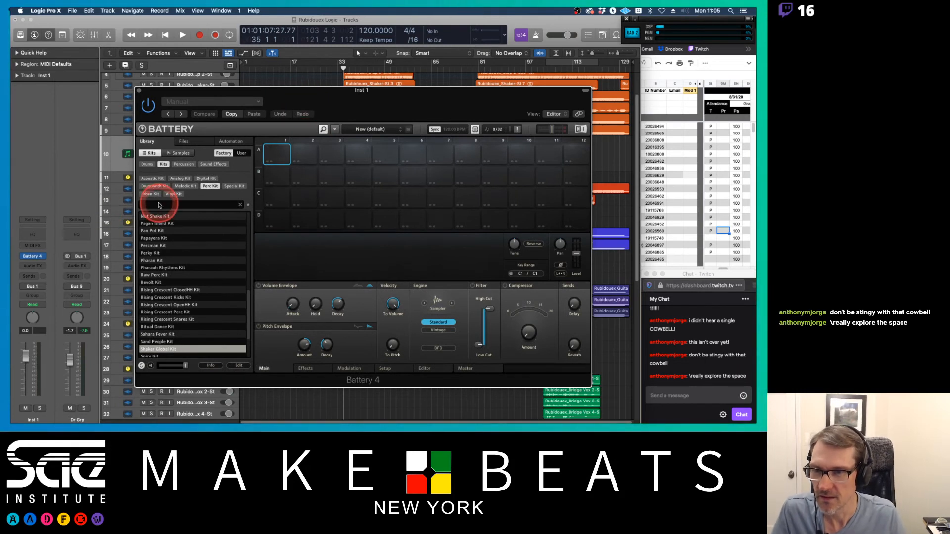
pyautogui.write('cowb')
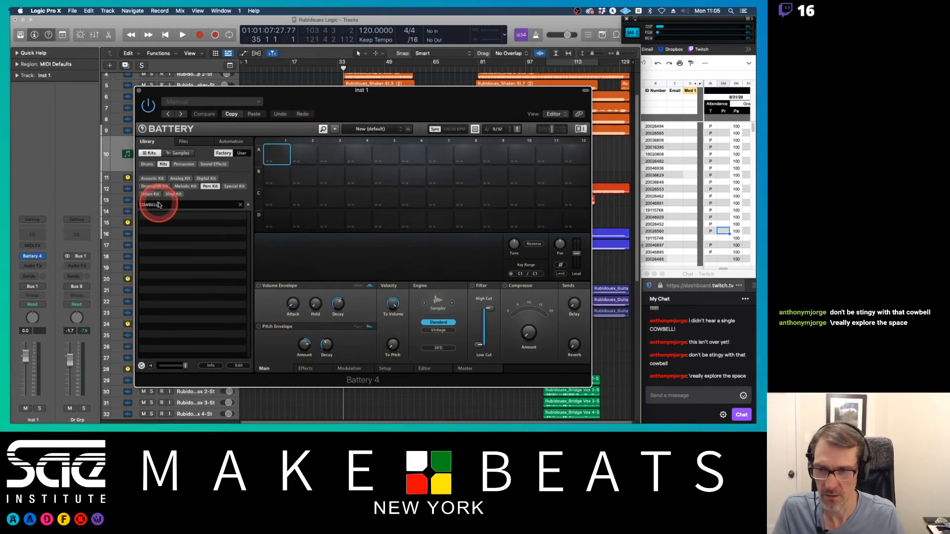
pyautogui.click(177, 153)
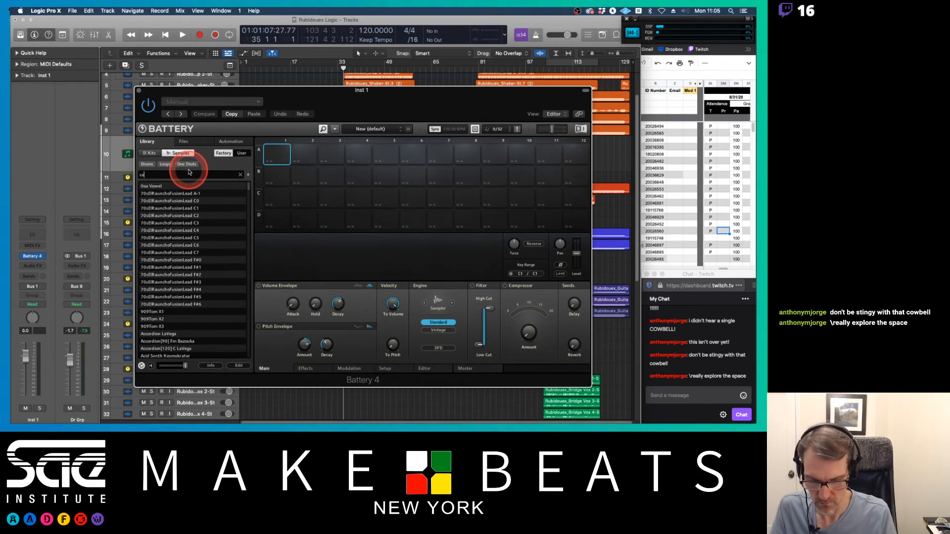
pyautogui.click(188, 172)
pyautogui.write('cowbell')
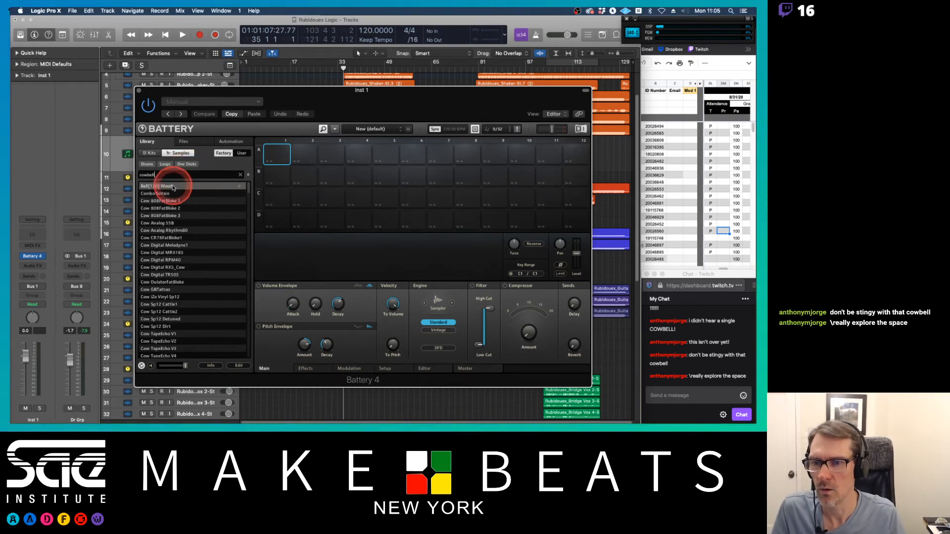
# Step: Audition cowbell samples in the first cell and place Cowbell GarageX 2 V15 on cell A1
pyautogui.scroll(-10, 170, 228)
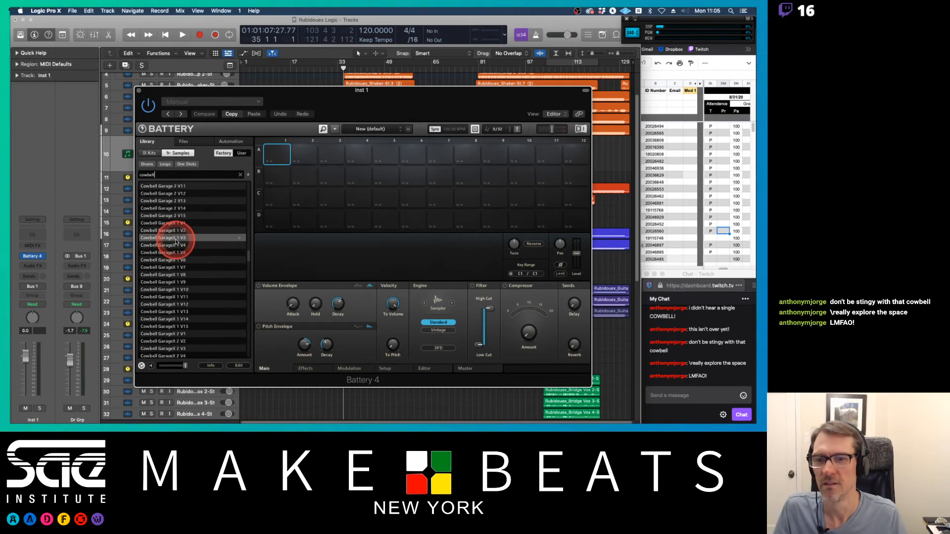
pyautogui.scroll(-10, 177, 242)
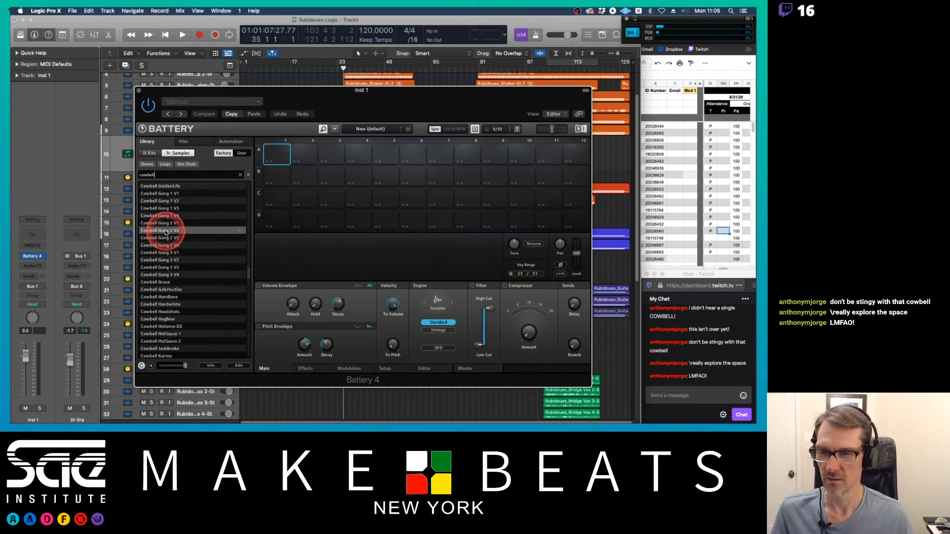
pyautogui.doubleClick(165, 229)
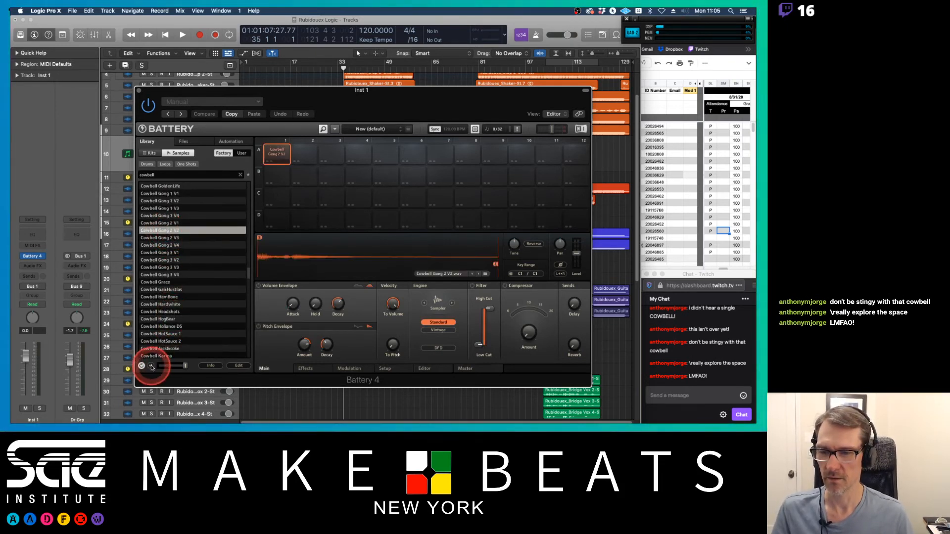
pyautogui.click(151, 366)
pyautogui.moveTo(185, 366); pyautogui.dragTo(179, 365)
pyautogui.doubleClick(149, 237)
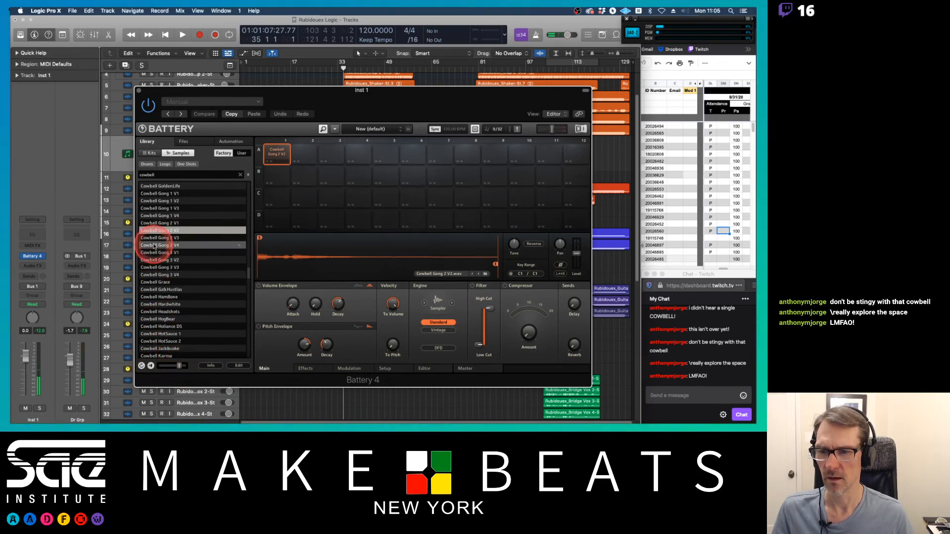
pyautogui.doubleClick(155, 246)
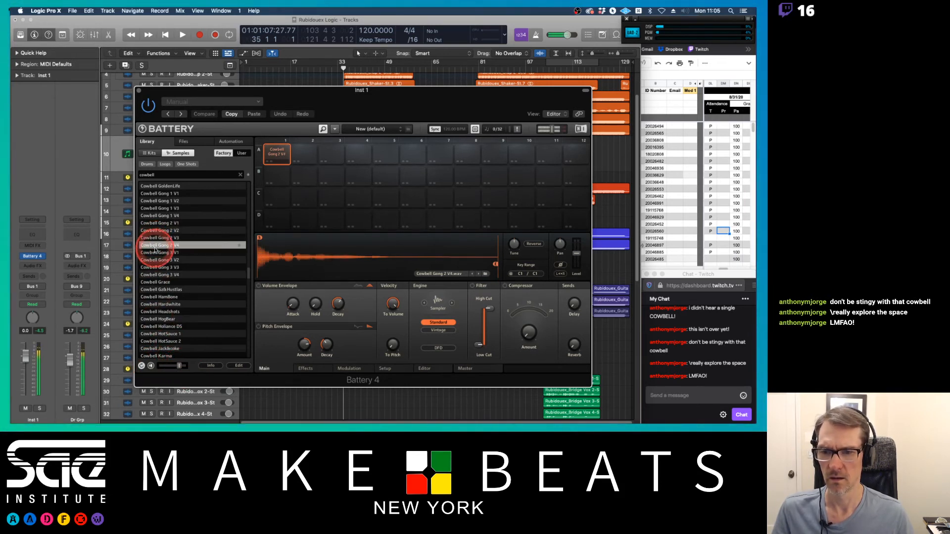
pyautogui.press('Down')
pyautogui.press('Down')
pyautogui.press('Down')
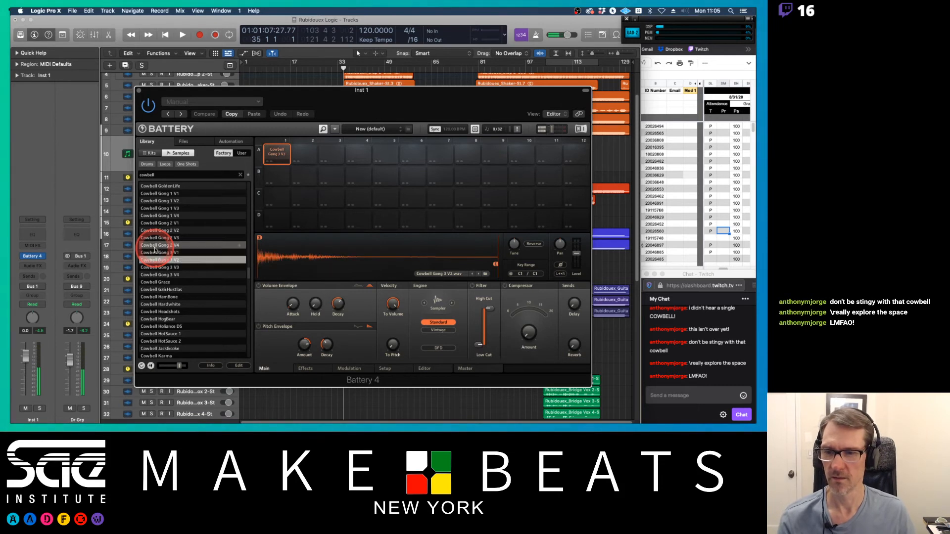
pyautogui.doubleClick(159, 188)
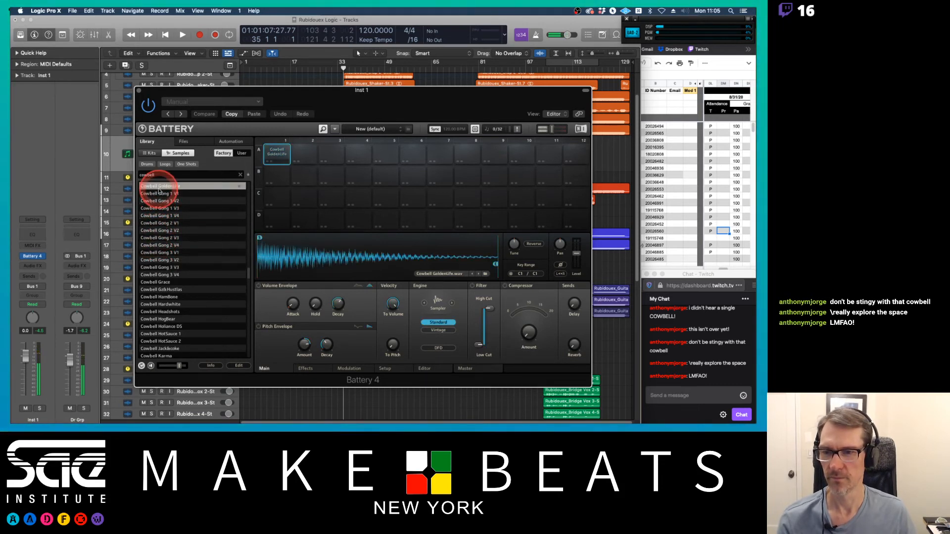
pyautogui.scroll(3, 195, 224)
pyautogui.doubleClick(163, 224)
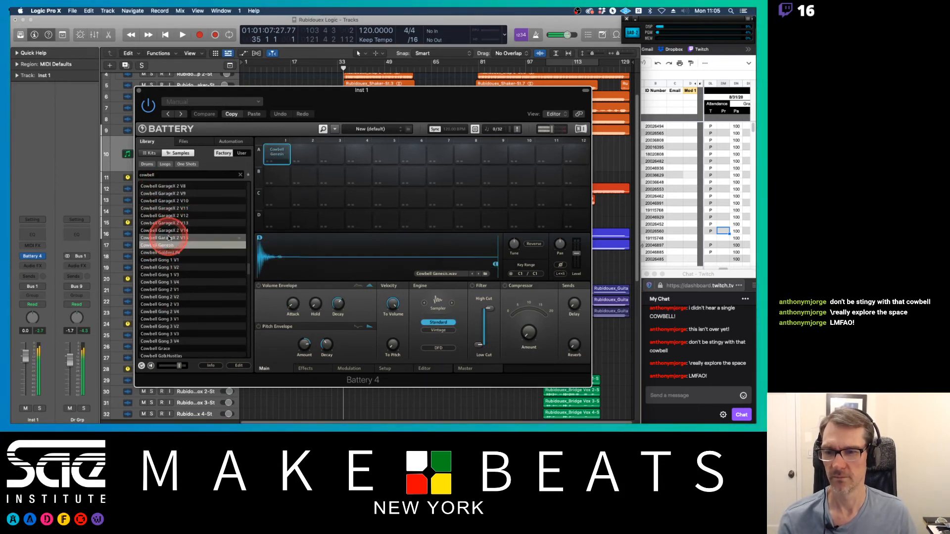
pyautogui.doubleClick(168, 237)
pyautogui.press('Up')
pyautogui.press('Up')
pyautogui.press('Up')
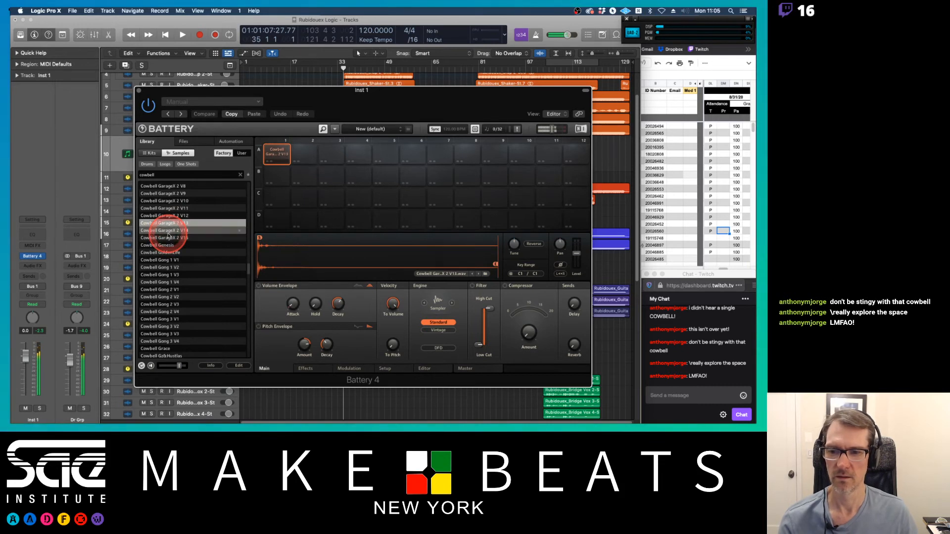
pyautogui.press('Up')
pyautogui.press('Up')
pyautogui.press('Up')
pyautogui.press('Up')
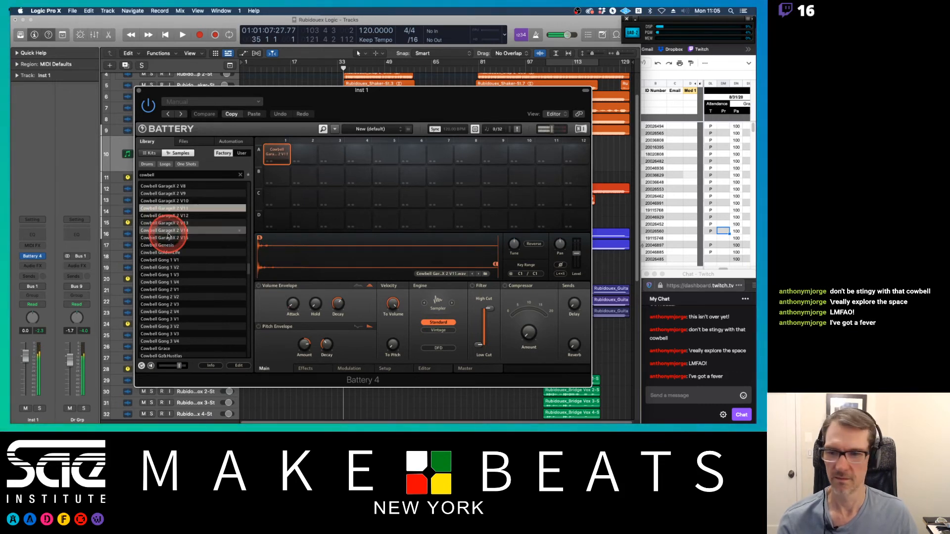
pyautogui.press('Down')
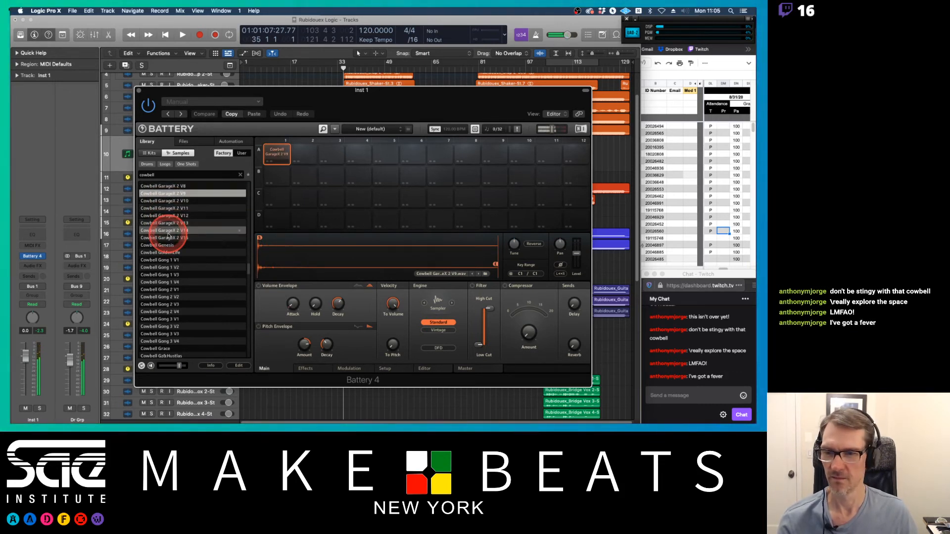
pyautogui.moveTo(168, 238); pyautogui.dragTo(272, 154)
pyautogui.click(273, 154)
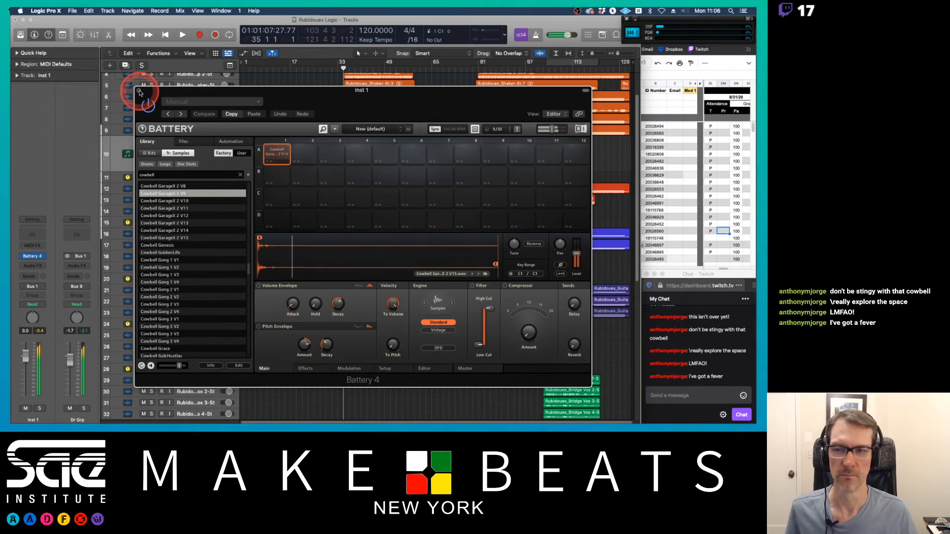
# Step: Audition more cowbell samples and drop Cowbell Headshots onto cell A2
pyautogui.scroll(-10, 208, 227)
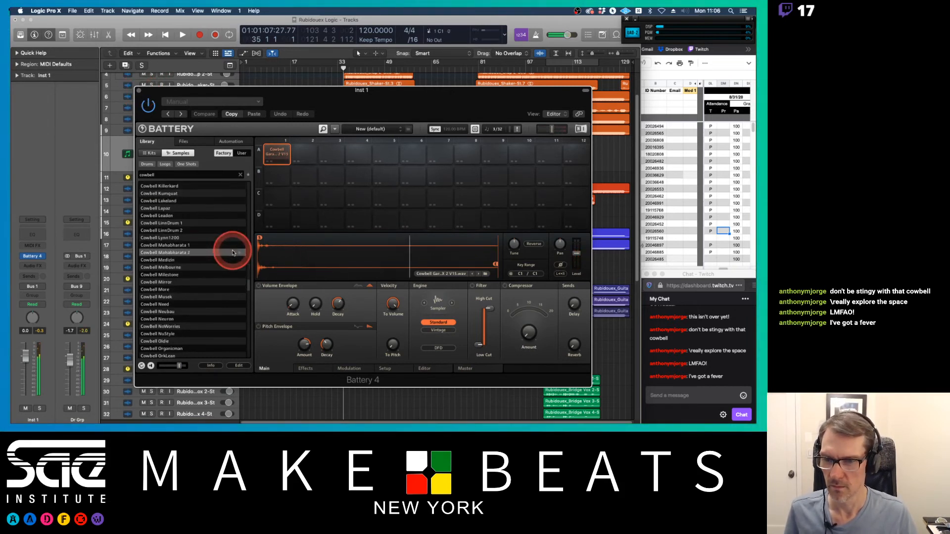
pyautogui.scroll(5, 179, 230)
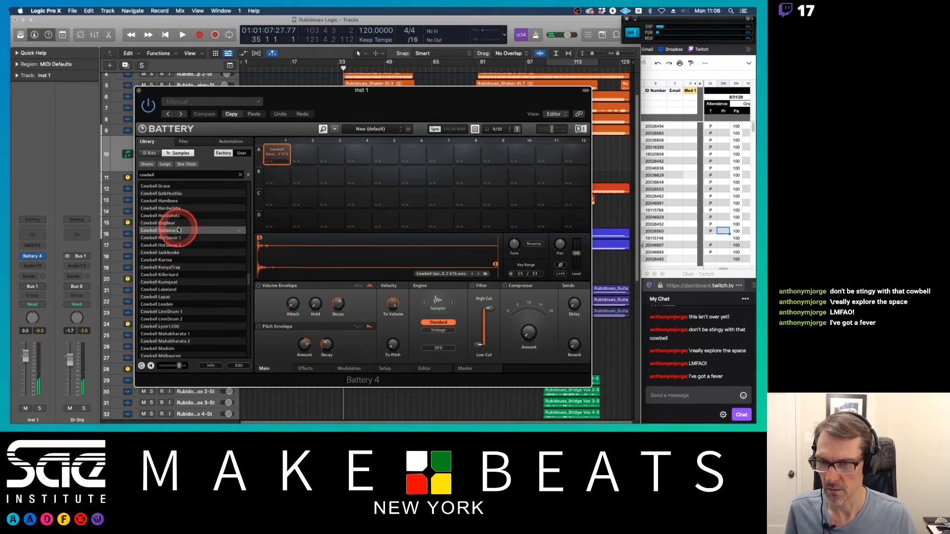
pyautogui.doubleClick(171, 194)
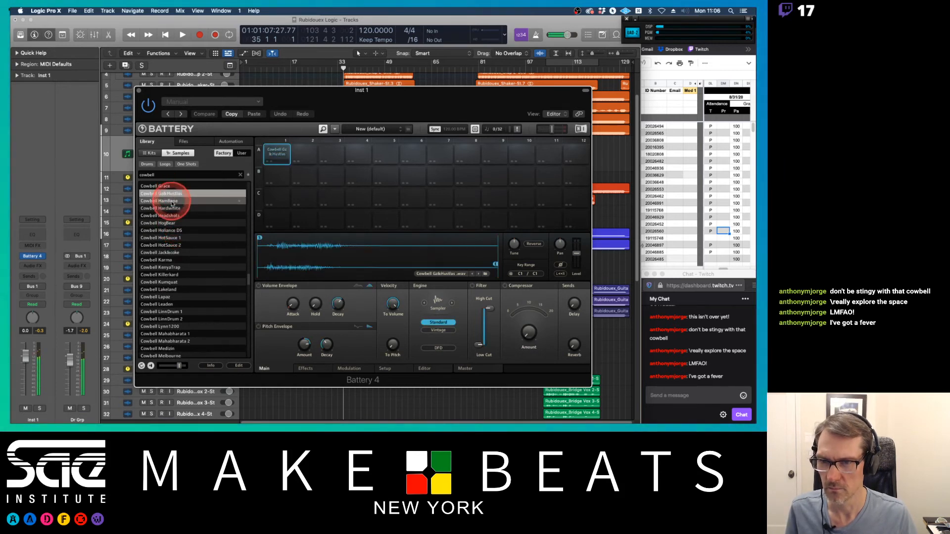
pyautogui.doubleClick(171, 201)
pyautogui.doubleClick(172, 208)
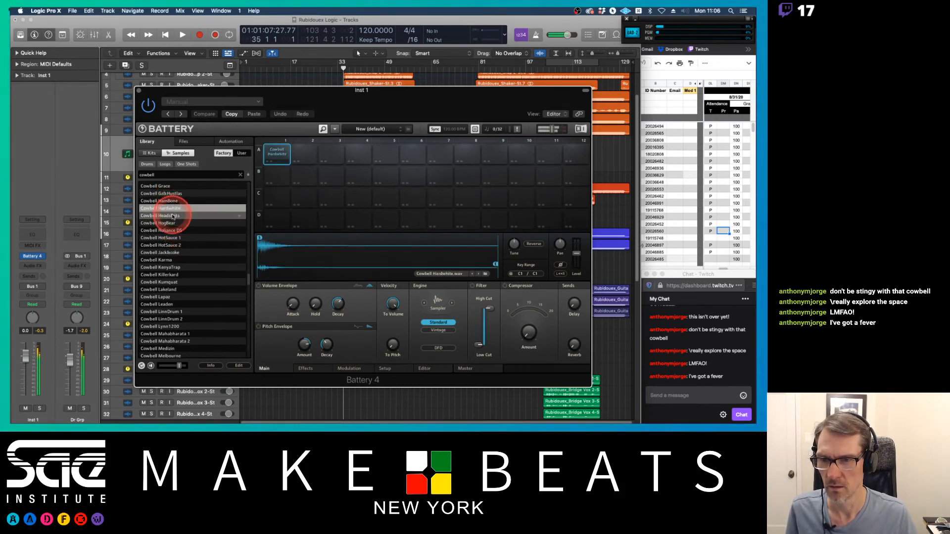
pyautogui.doubleClick(172, 216)
pyautogui.moveTo(172, 216); pyautogui.dragTo(306, 159)
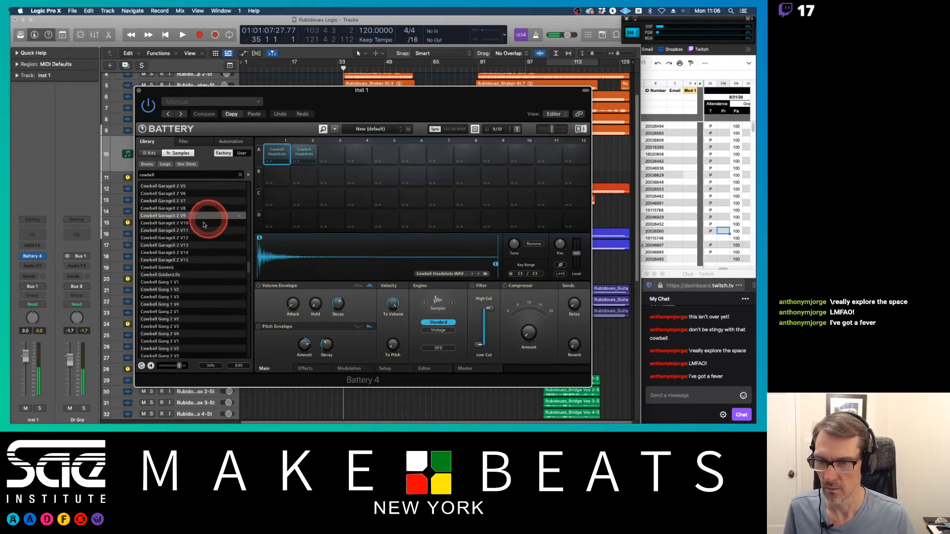
# Step: Drop another Cowbell GarageX 2 sample onto cell A1 and select the empty cell A3
pyautogui.scroll(5, 198, 237)
pyautogui.moveTo(213, 223); pyautogui.dragTo(275, 151)
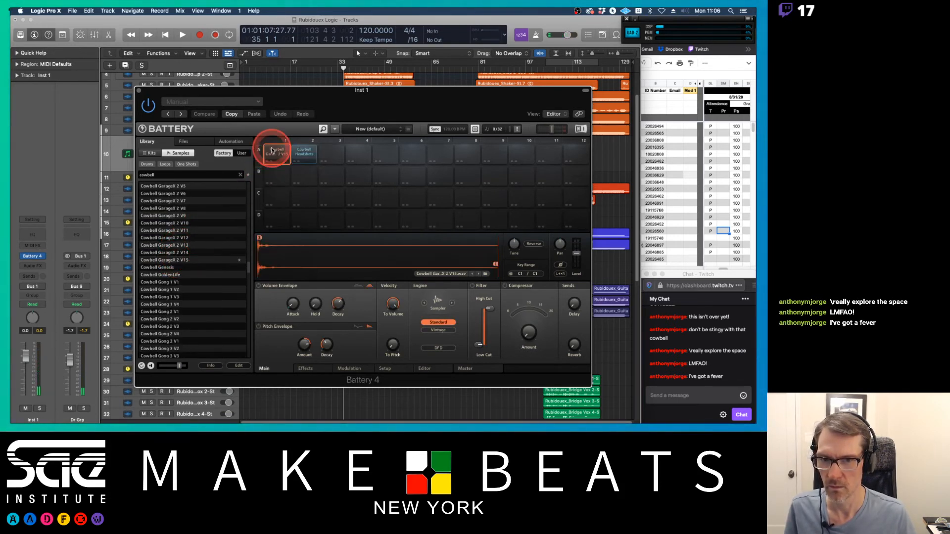
pyautogui.click(307, 152)
pyautogui.click(331, 151)
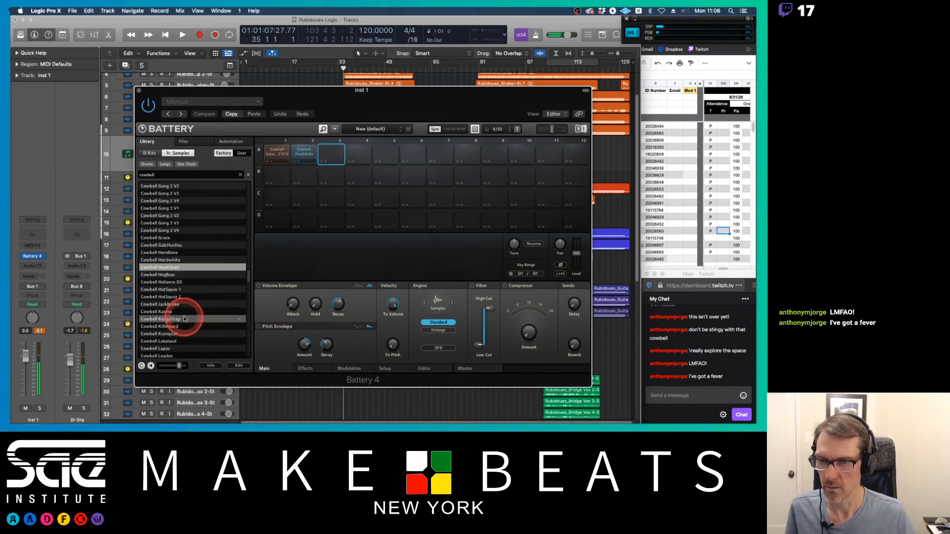
# Step: Audition more cowbell samples further down the library list on the empty cell A3
pyautogui.scroll(-5, 182, 318)
pyautogui.click(175, 306)
pyautogui.click(175, 319)
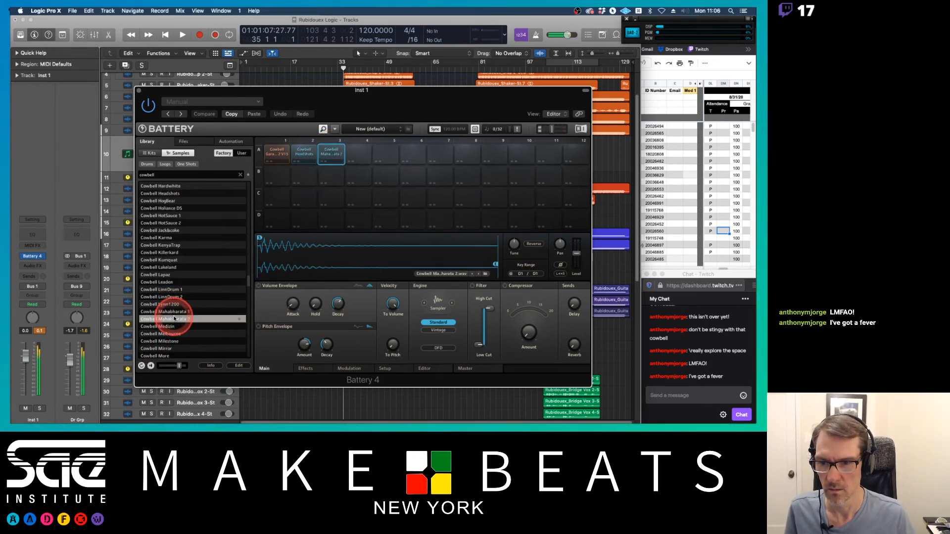
pyautogui.click(176, 326)
pyautogui.scroll(-2, 181, 334)
pyautogui.scroll(-10, 181, 335)
# Step: Audition Cowbell Pumper, Cowbell Ratas and neighbouring samples on cell A3
pyautogui.click(178, 304)
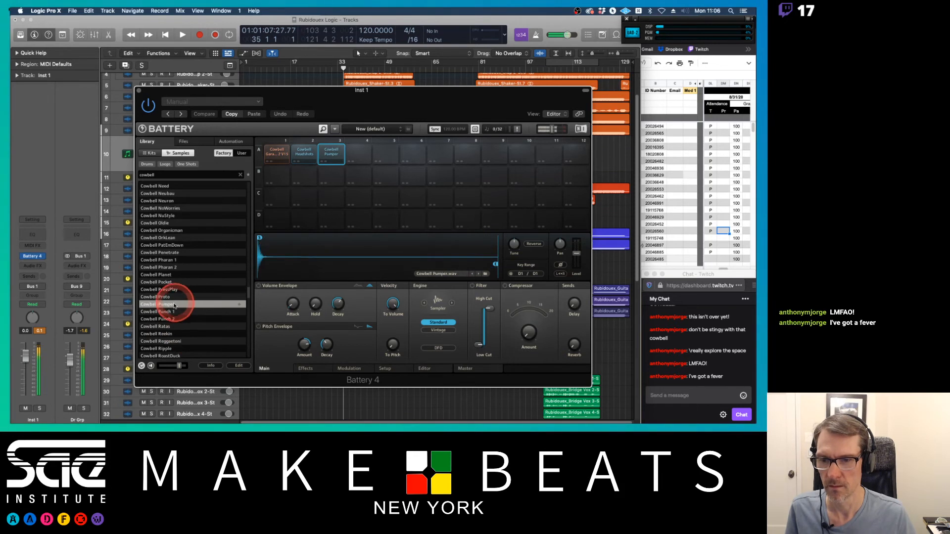
pyautogui.click(171, 312)
pyautogui.click(169, 320)
pyautogui.click(171, 327)
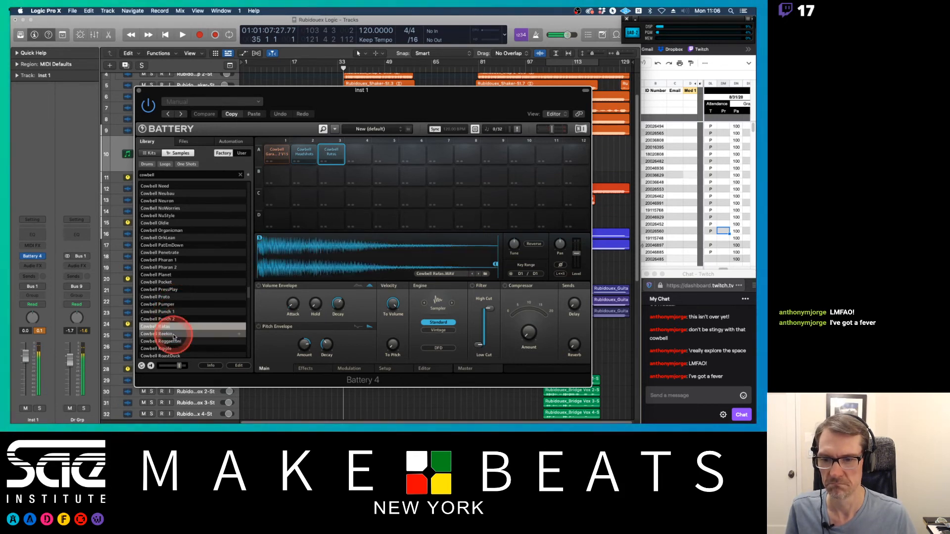
pyautogui.click(174, 335)
pyautogui.click(168, 327)
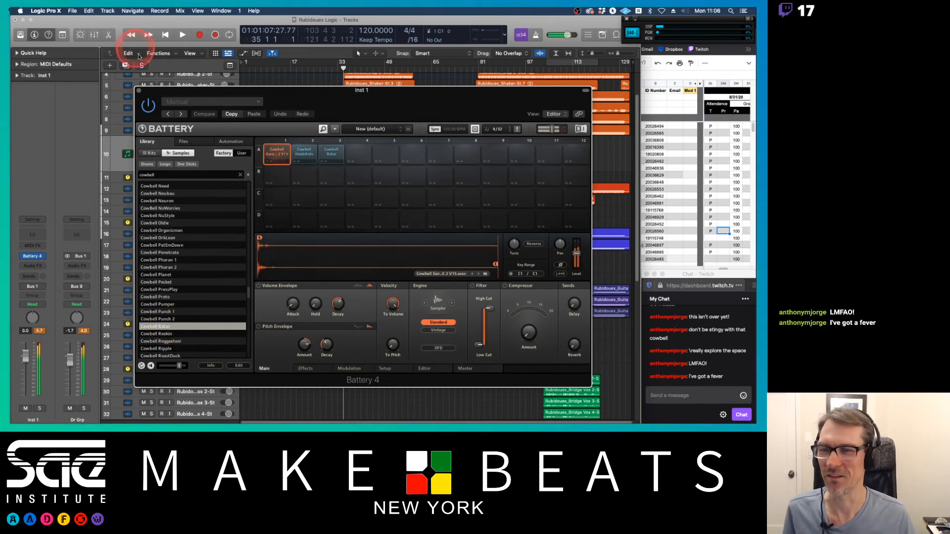
# Step: Delete cells A2 and A3 from the Battery kit, keeping only the cowbell in A1
pyautogui.click(298, 153)
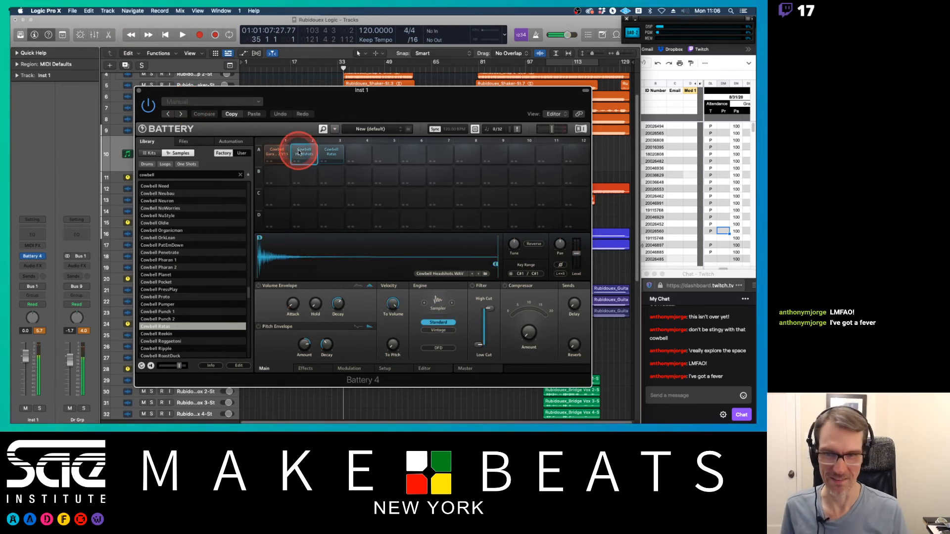
pyautogui.rightClick(300, 152)
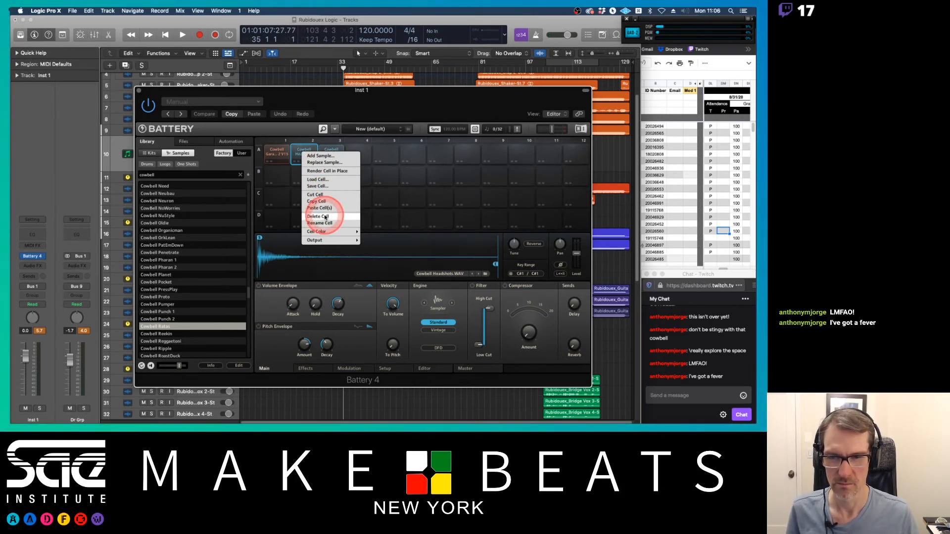
pyautogui.click(325, 218)
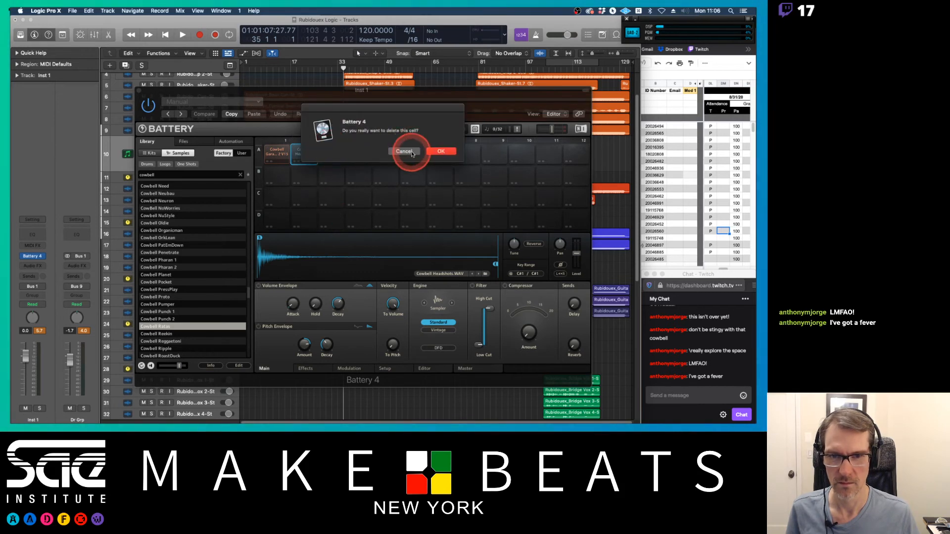
pyautogui.click(440, 151)
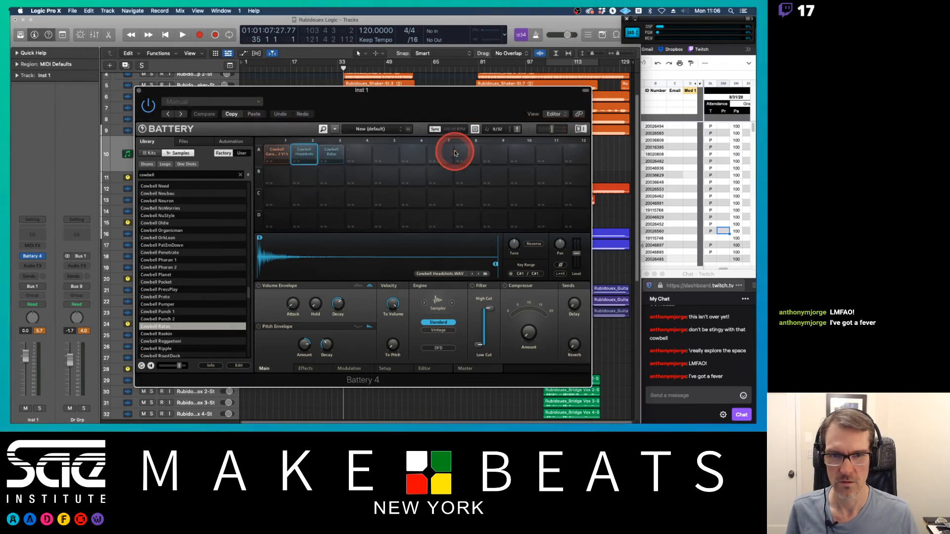
pyautogui.rightClick(332, 152)
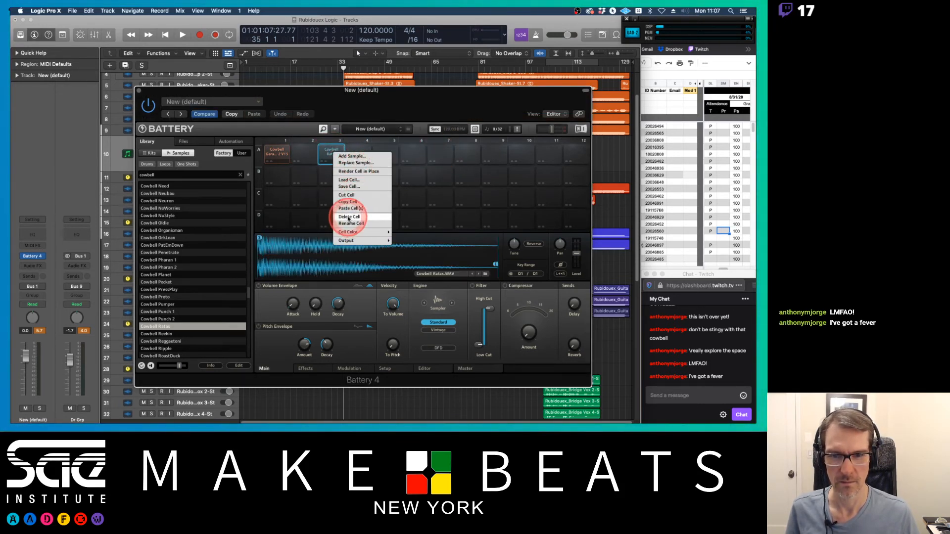
pyautogui.click(349, 216)
pyautogui.click(442, 153)
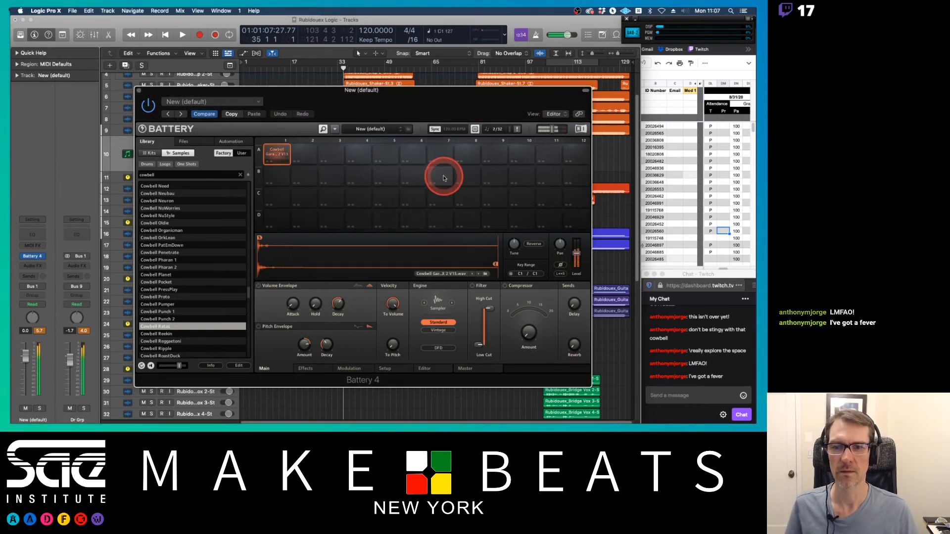
# Step: Close the Battery window and briefly start and stop recording
pyautogui.click(139, 94)
pyautogui.click(139, 91)
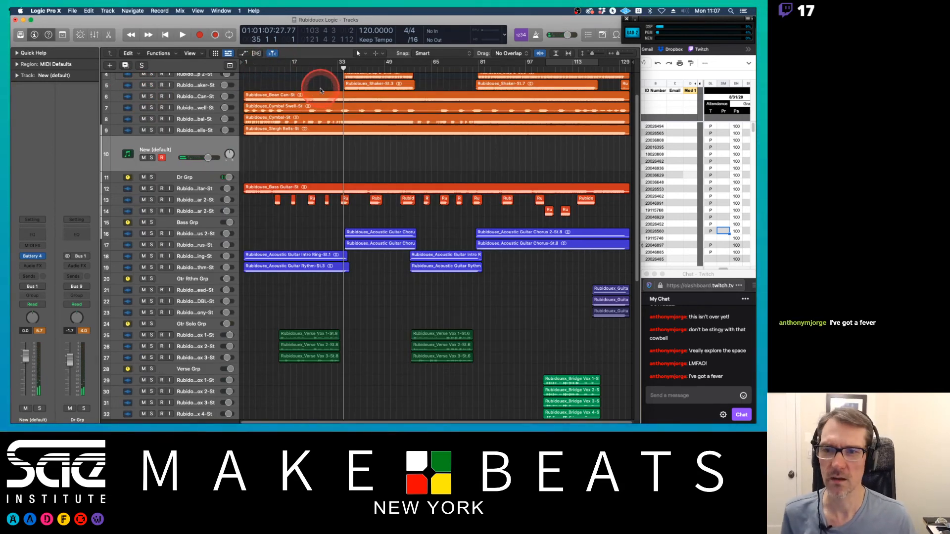
pyautogui.click(197, 36)
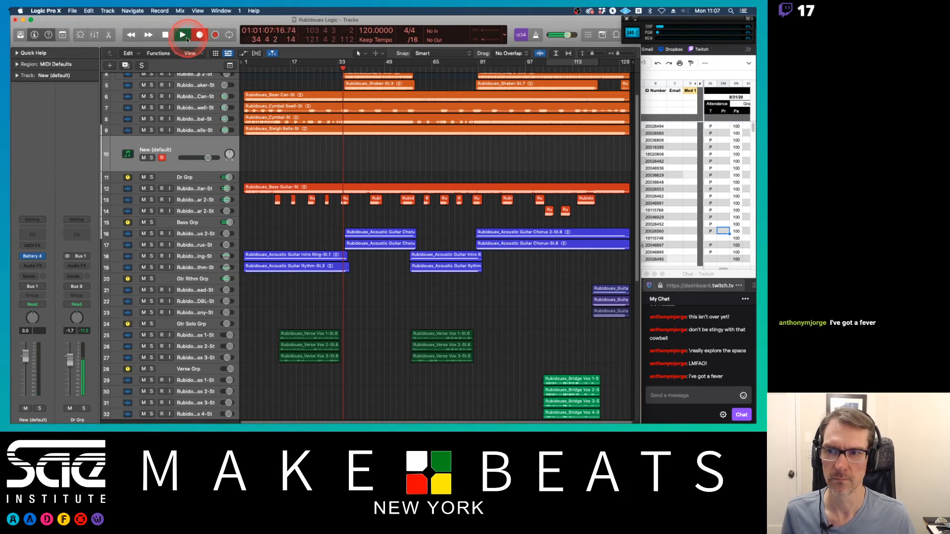
pyautogui.click(165, 35)
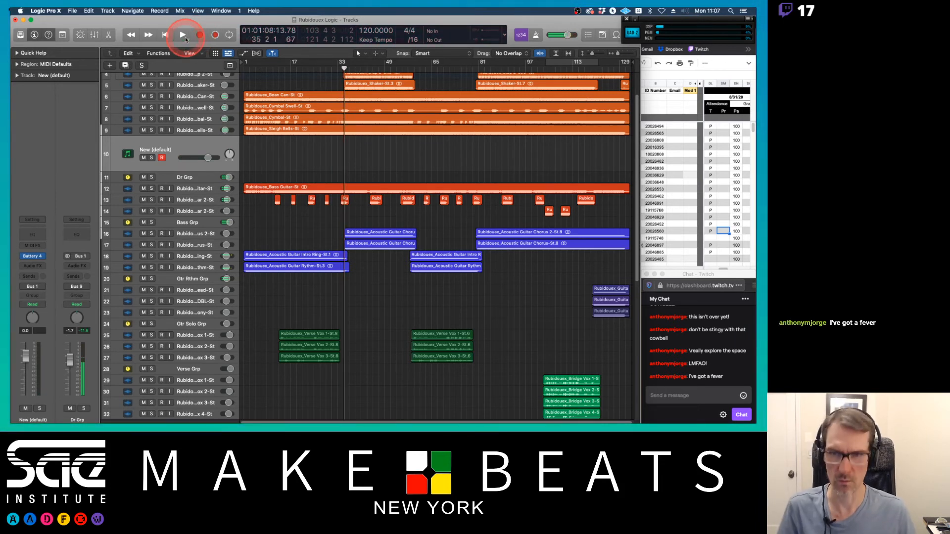
# Step: Open the metronome settings and close them again
pyautogui.rightClick(535, 36)
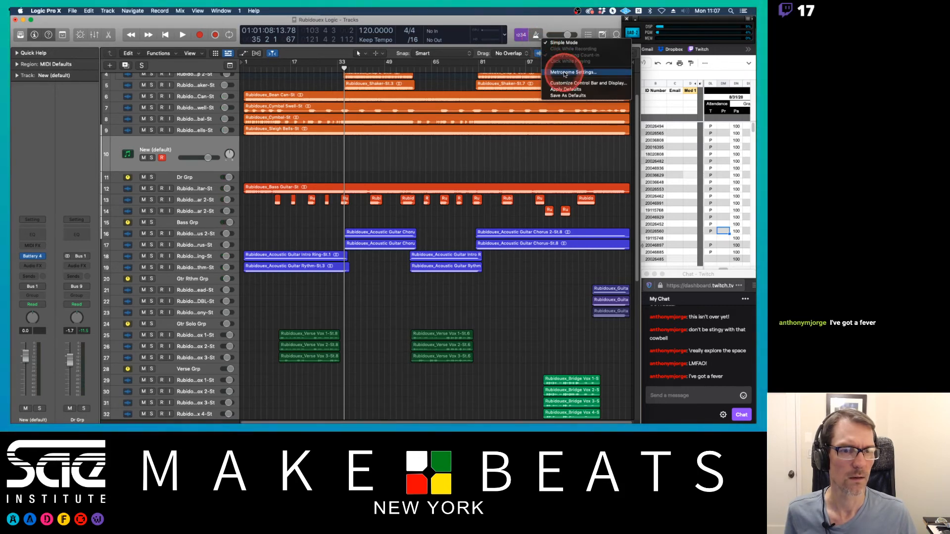
pyautogui.click(565, 73)
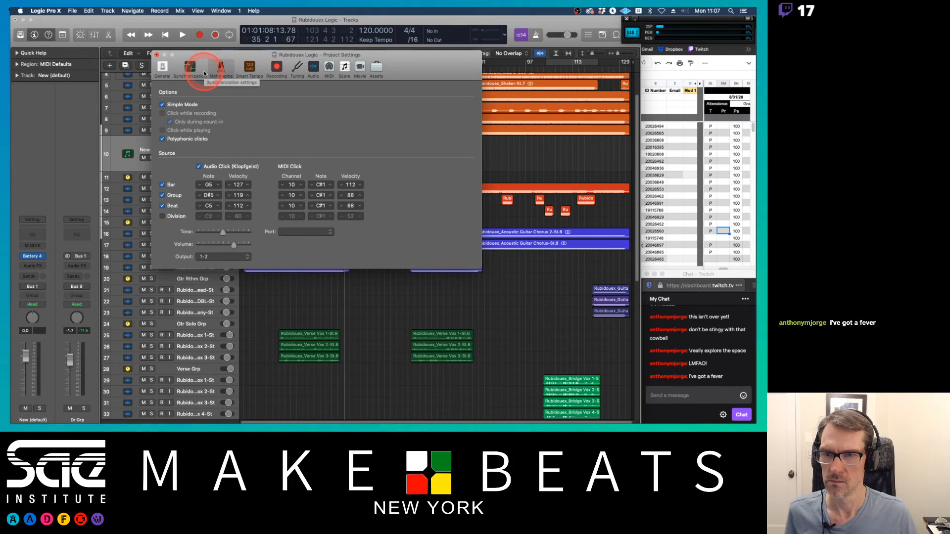
pyautogui.click(156, 54)
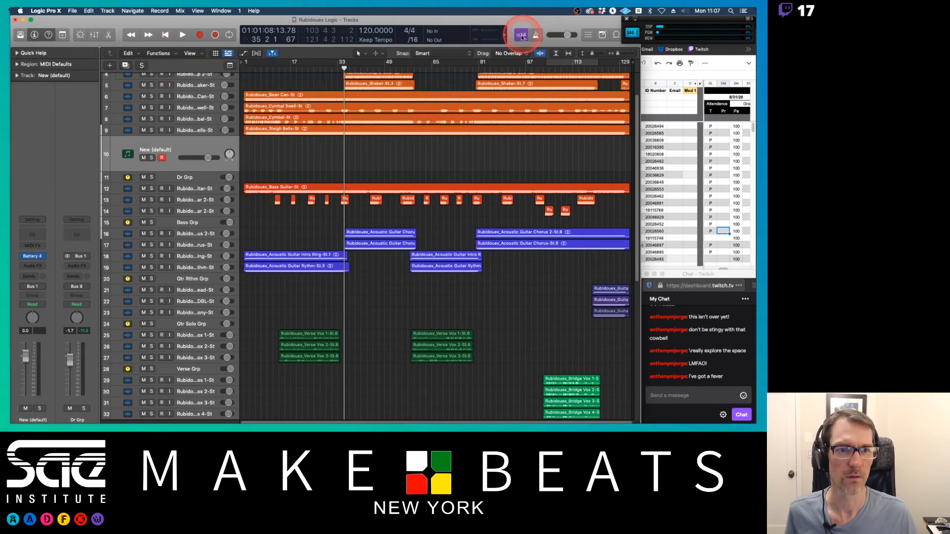
# Step: Record a cowbell MIDI region on the new instrument track from around bar 33, switching the metronome off
pyautogui.click(523, 37)
pyautogui.click(199, 35)
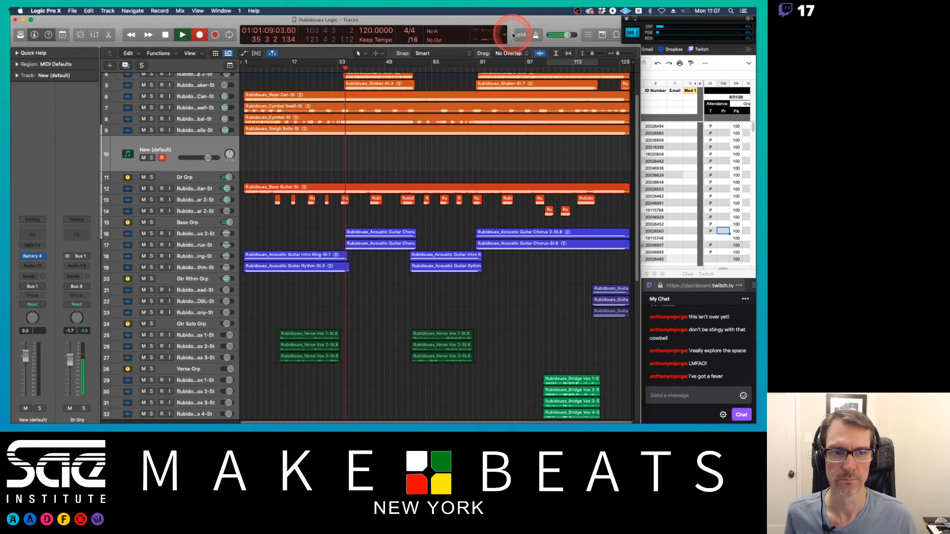
pyautogui.click(538, 35)
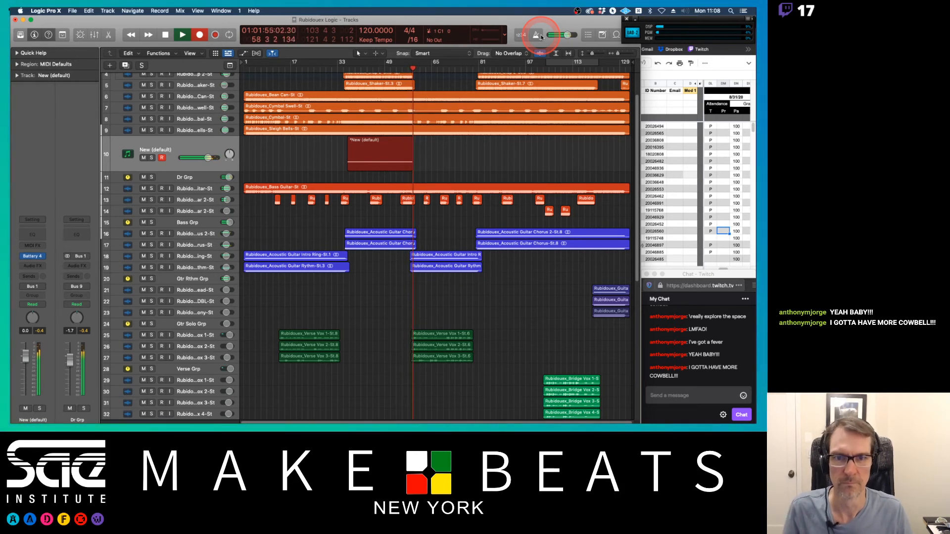
pyautogui.press('space')
# Step: Record another cowbell take on the instrument track starting at bar 33
pyautogui.click(340, 68)
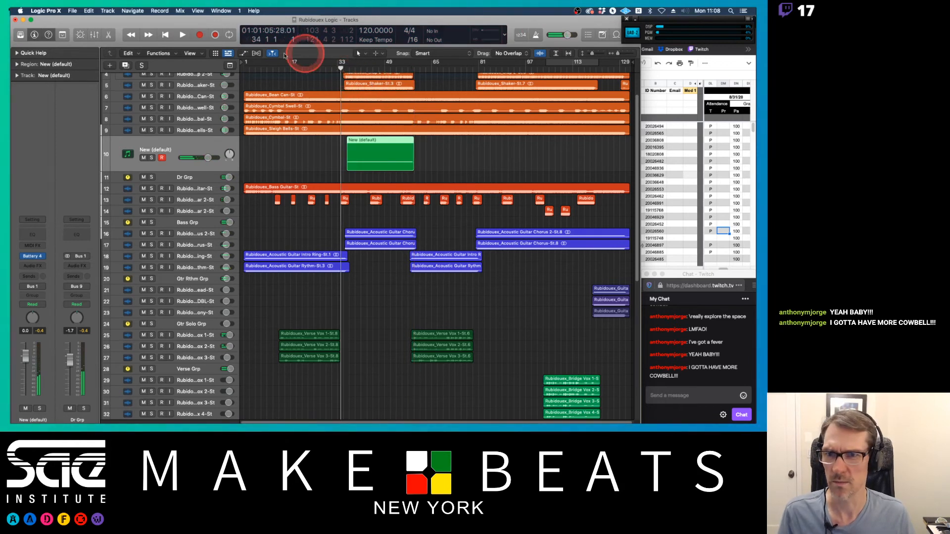
pyautogui.click(200, 35)
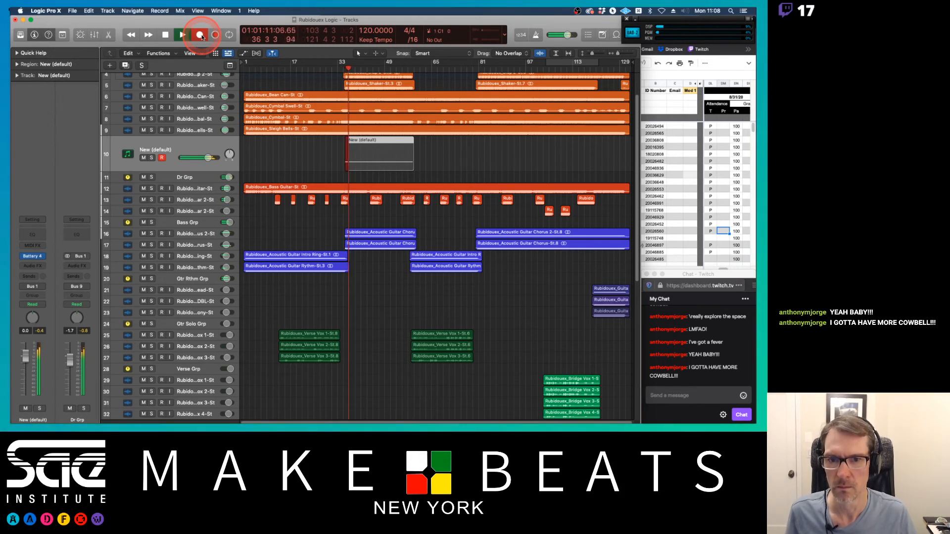
pyautogui.click(201, 34)
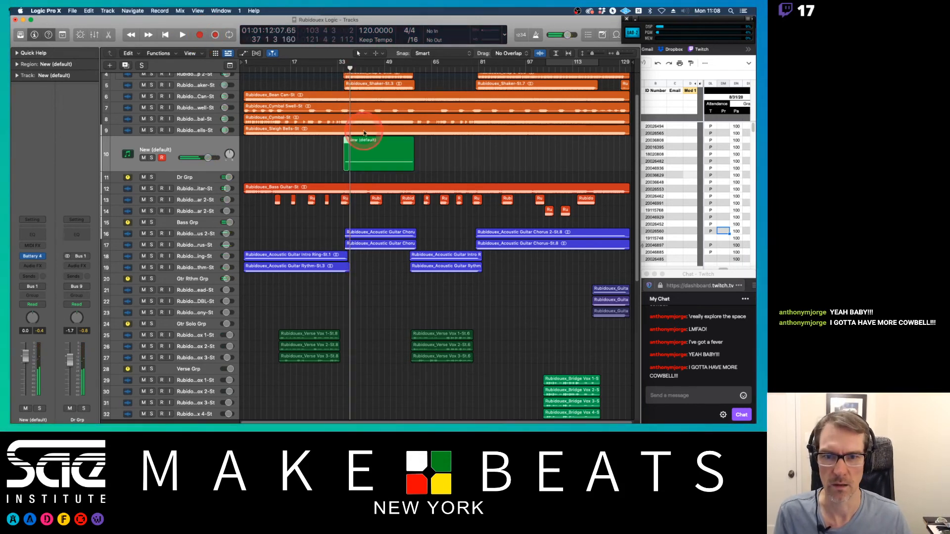
# Step: Select the recorded cowbell region and apply tools chosen from the tool menu to it
pyautogui.click(343, 143)
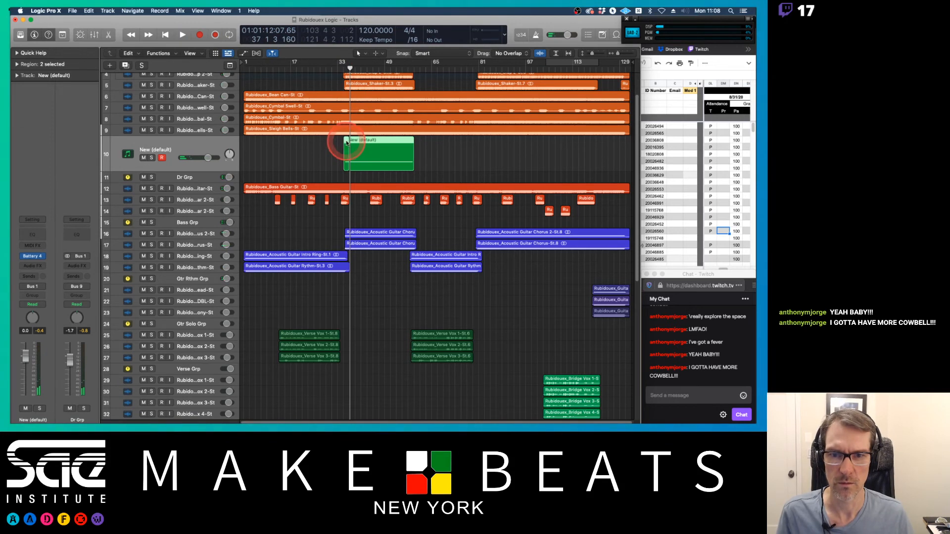
pyautogui.rightClick(358, 143)
pyautogui.press('Escape')
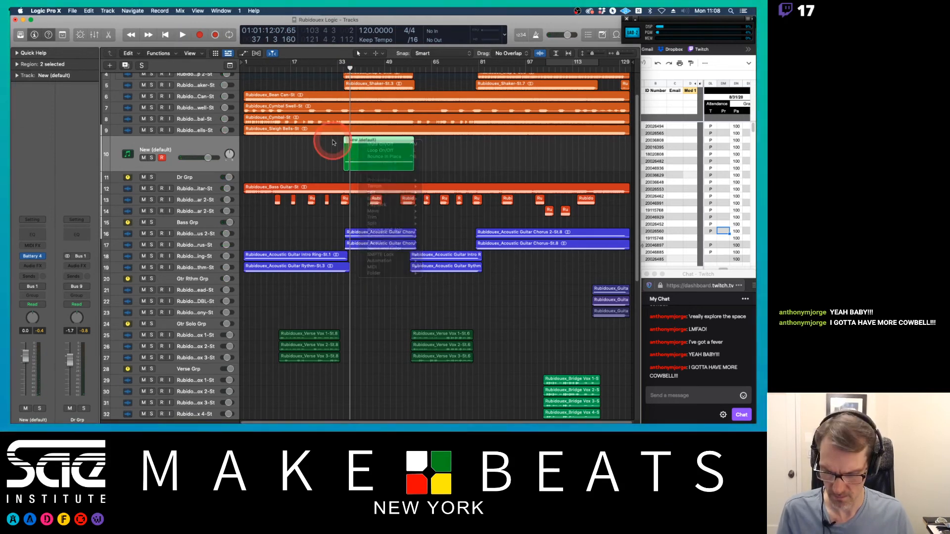
pyautogui.press('t')
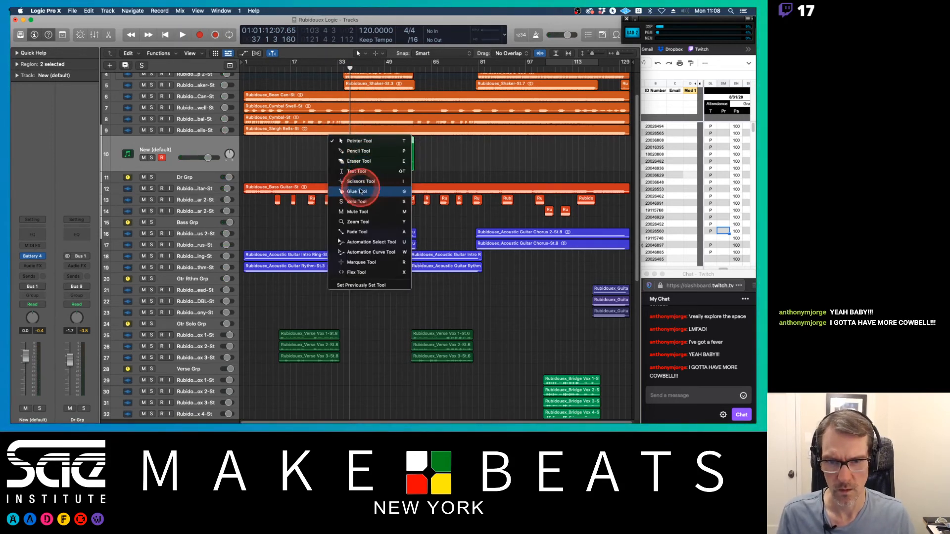
pyautogui.click(360, 182)
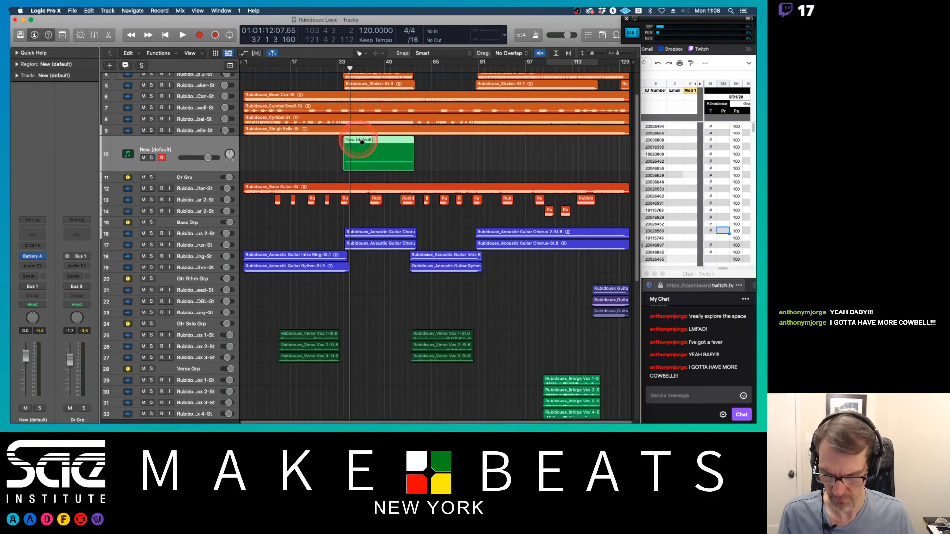
pyautogui.press('t')
pyautogui.click(364, 154)
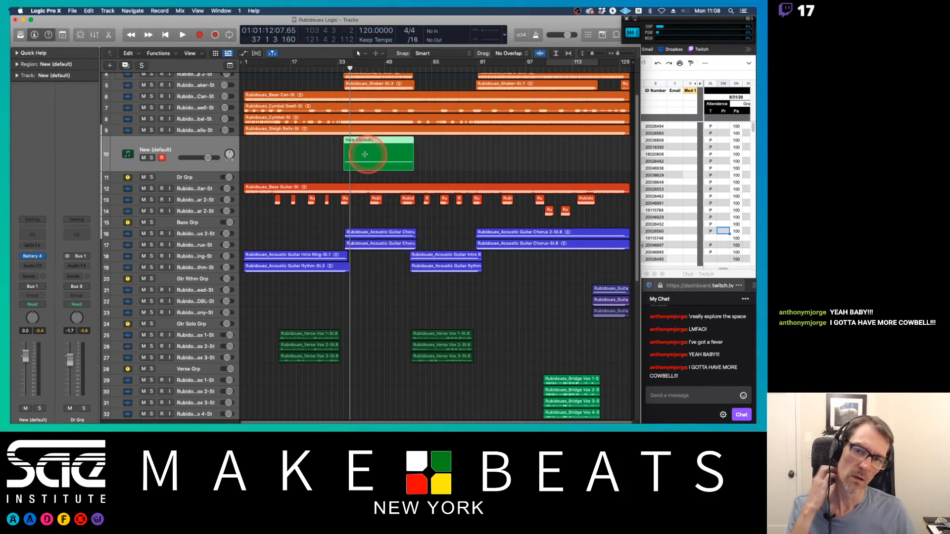
# Step: Play back from bar 33 and lower the cowbell track's volume to about -7.8 dB
pyautogui.click(340, 68)
pyautogui.press('space')
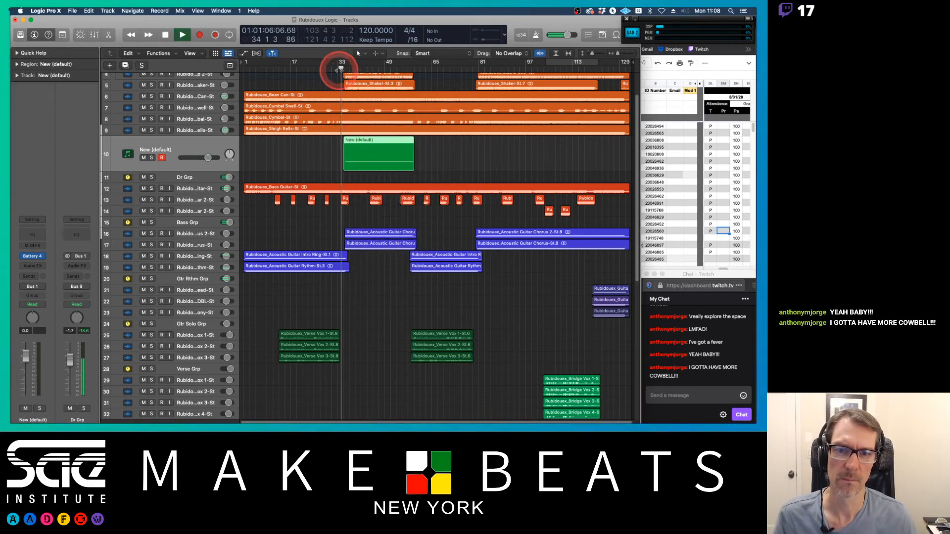
pyautogui.click(207, 157)
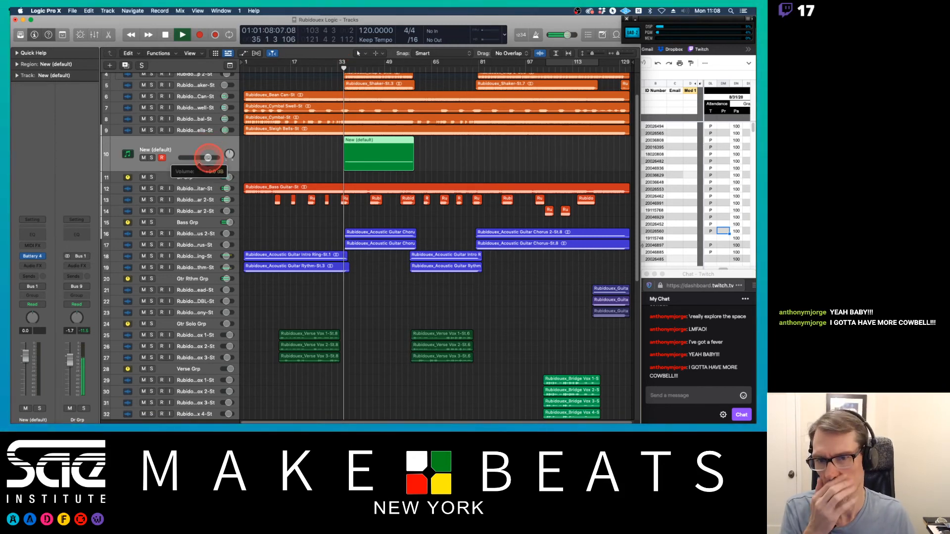
pyautogui.moveTo(208, 156); pyautogui.dragTo(183, 160)
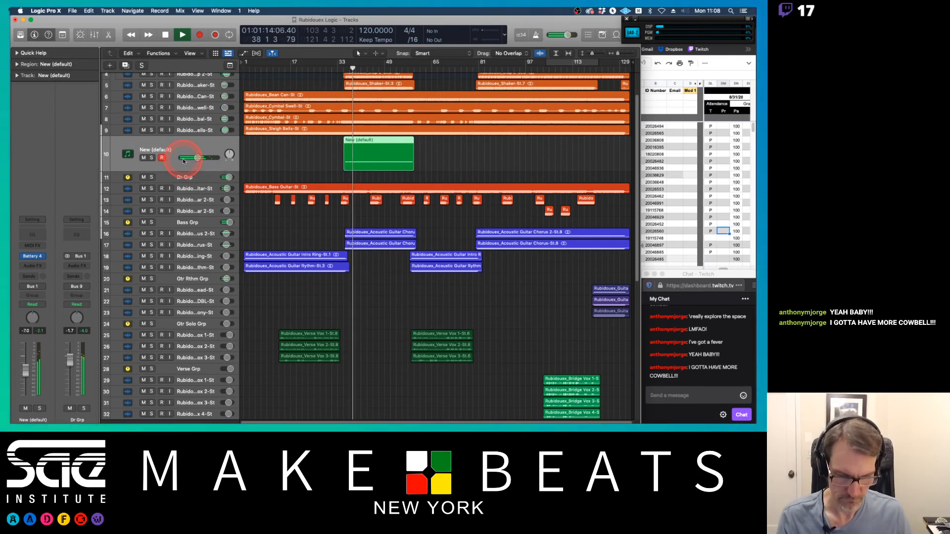
pyautogui.moveTo(196, 159); pyautogui.dragTo(195, 159)
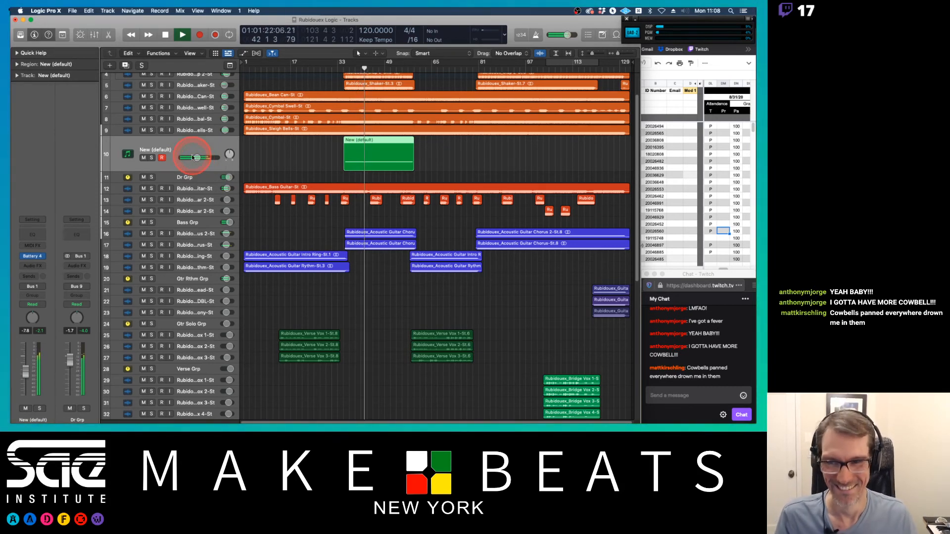
pyautogui.press('space')
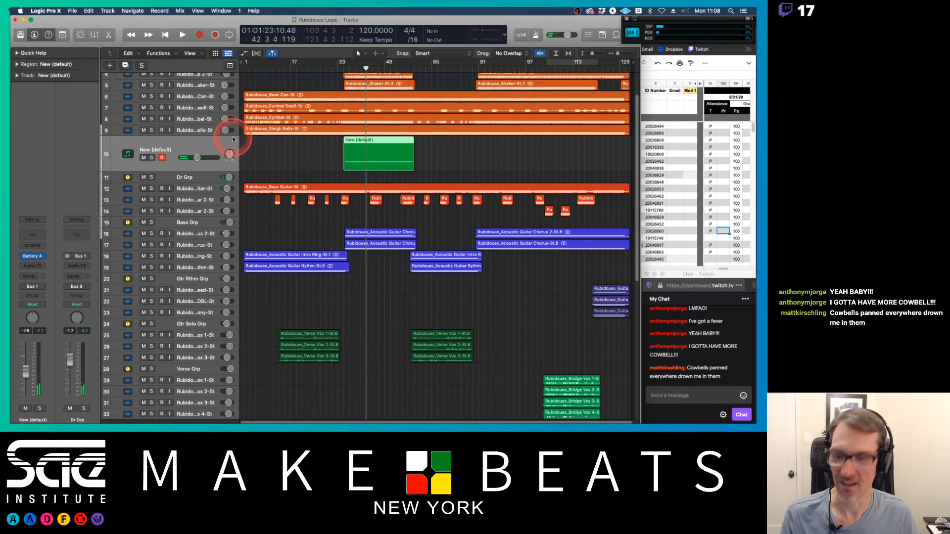
# Step: Open the mixer and rename the Battery instrument channel to Cowbell
pyautogui.press('x')
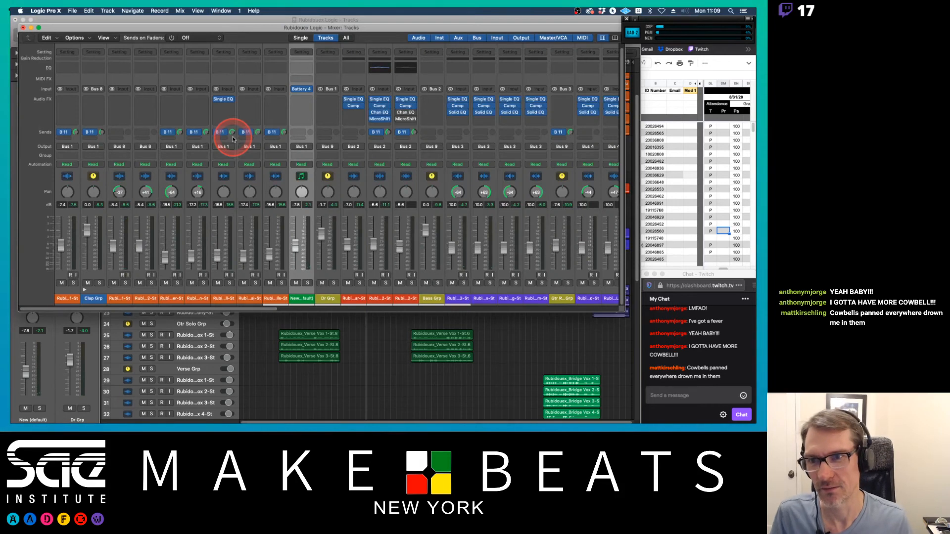
pyautogui.doubleClick(299, 298)
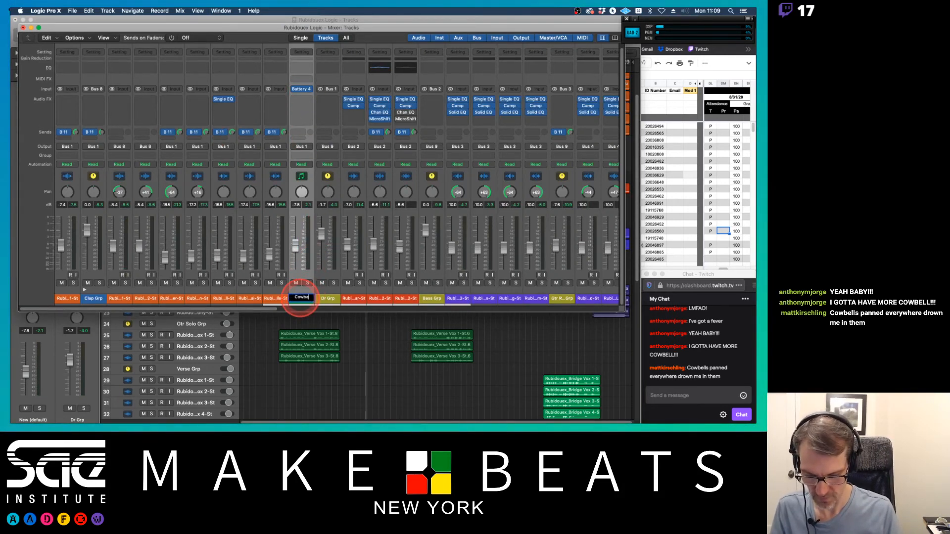
pyautogui.write('Cowbell')
pyautogui.press('Return')
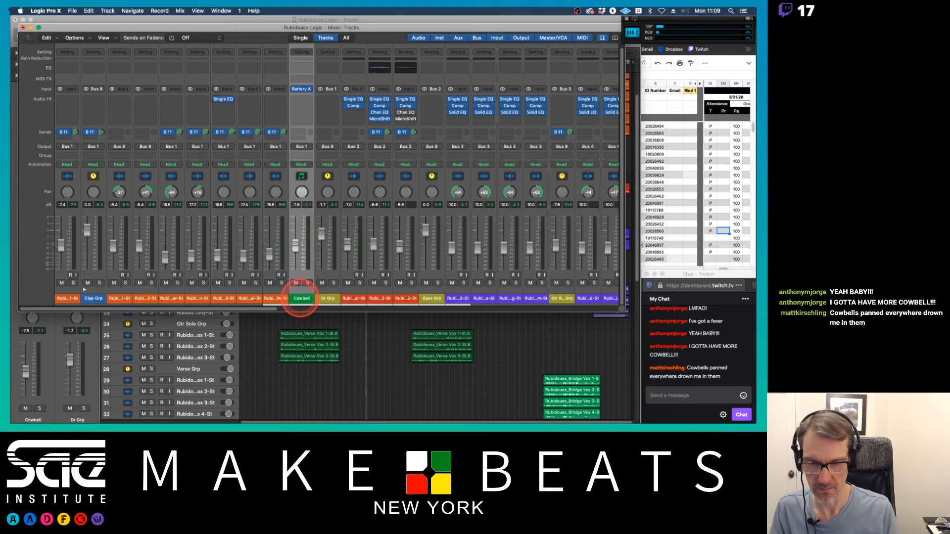
# Step: Add a send from the Cowbell channel to Bus 11, the Rvb Inst reverb bus
pyautogui.click(302, 133)
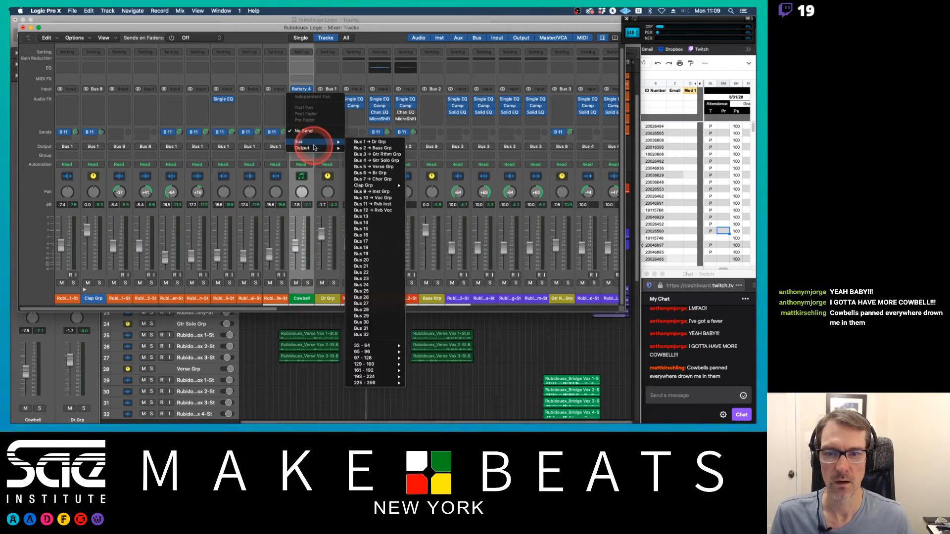
pyautogui.moveTo(337, 143)
pyautogui.moveTo(377, 186)
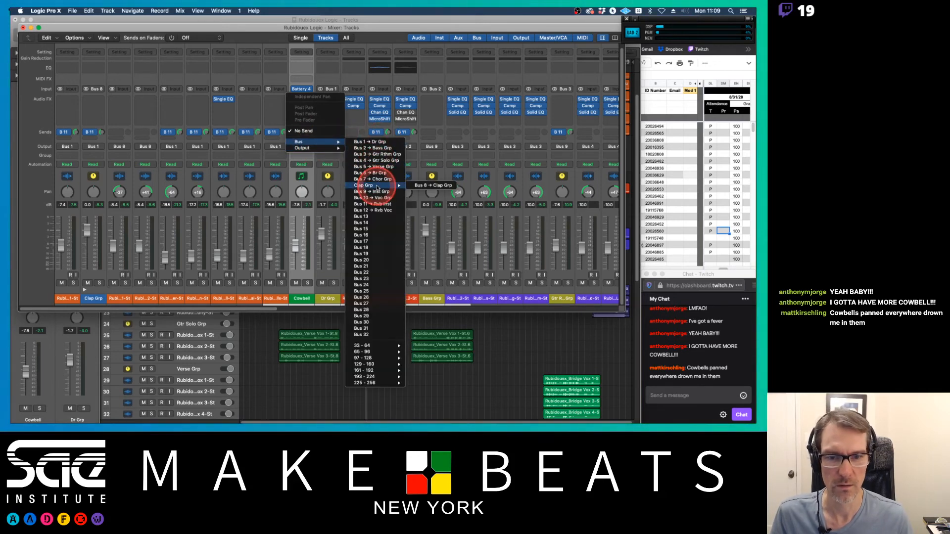
pyautogui.click(376, 204)
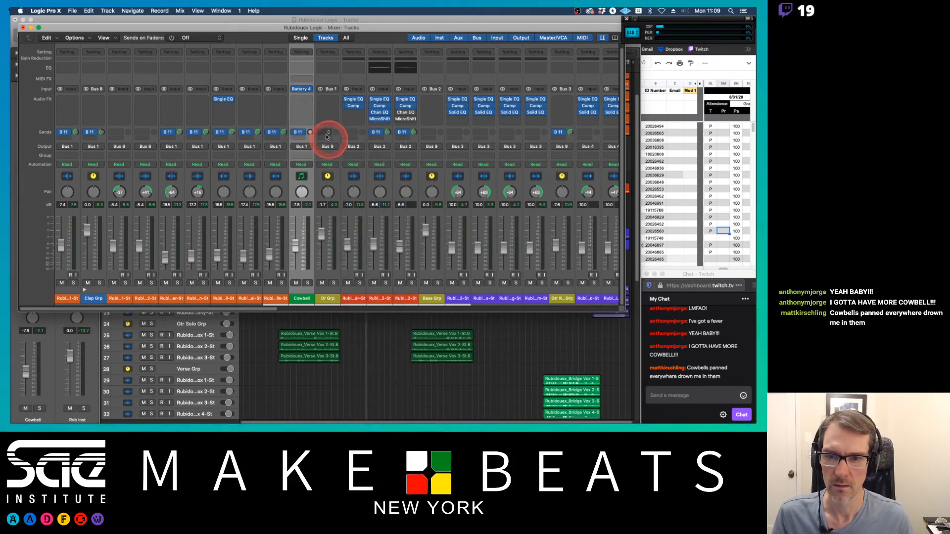
# Step: Insert the Soundtoys PanMan plug-in on the Cowbell channel and load its Pendulum Pan preset
pyautogui.click(305, 100)
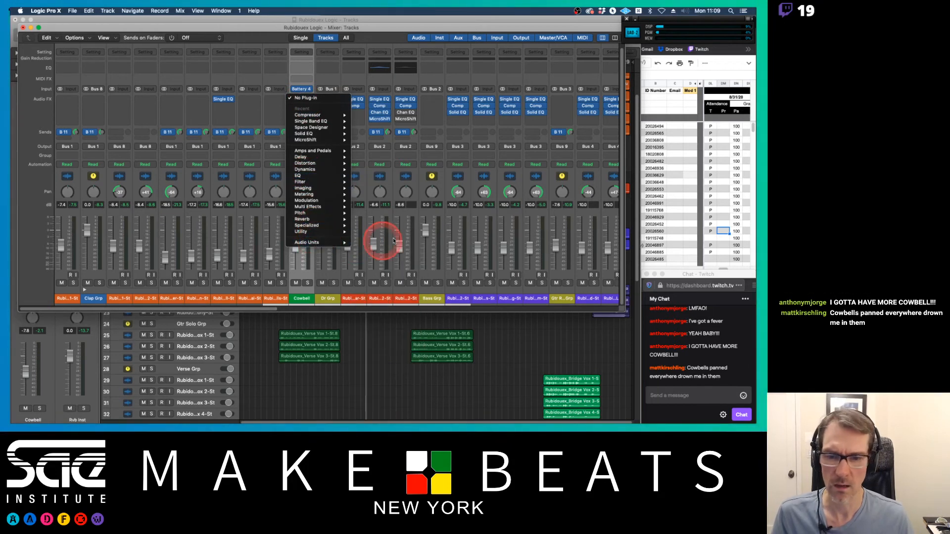
pyautogui.moveTo(336, 244)
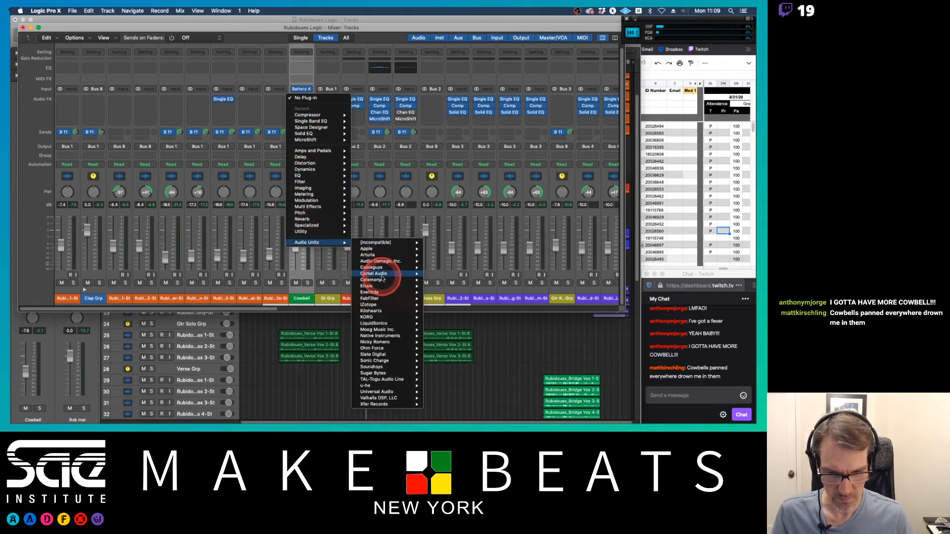
pyautogui.moveTo(380, 274)
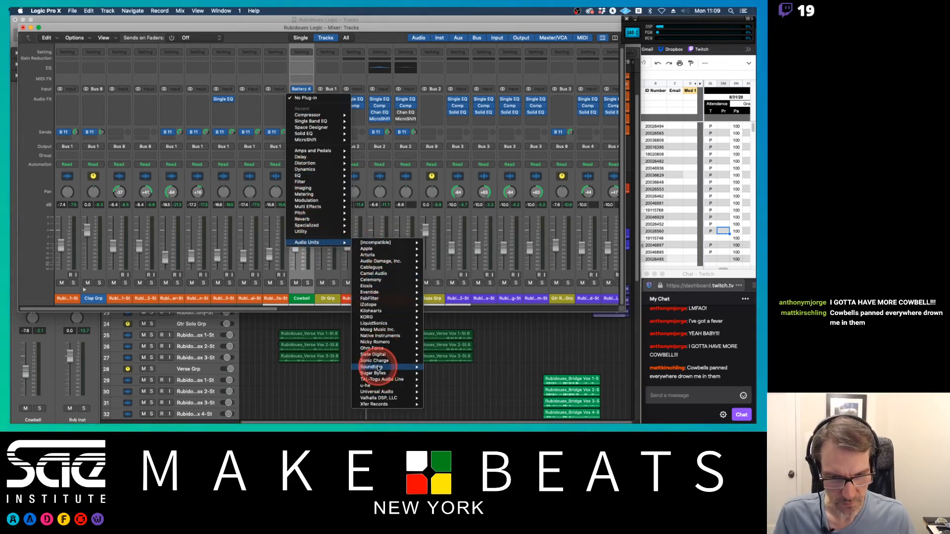
pyautogui.moveTo(391, 366)
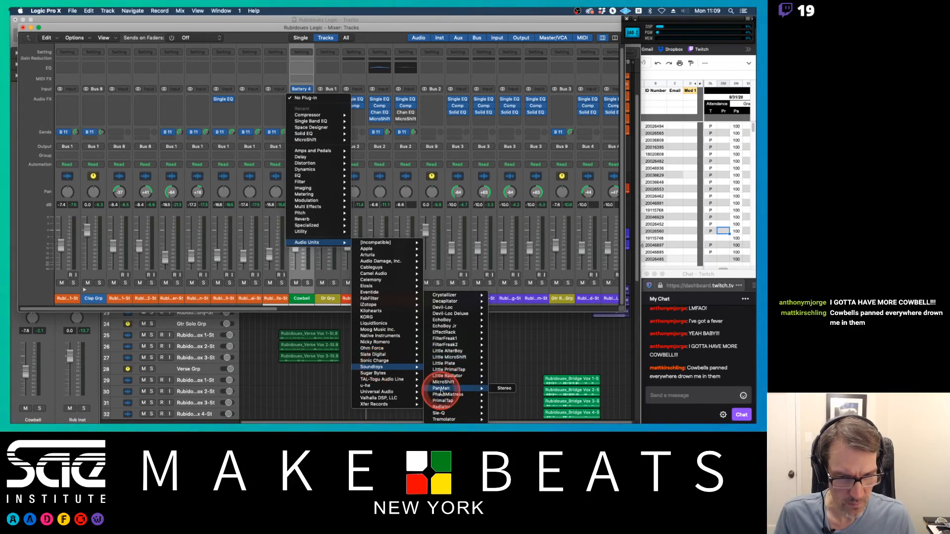
pyautogui.click(440, 389)
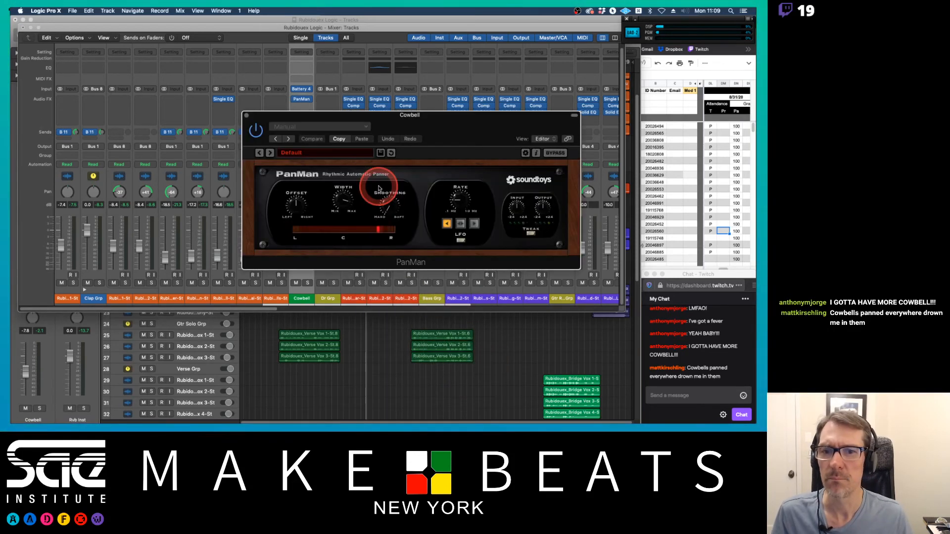
pyautogui.click(302, 153)
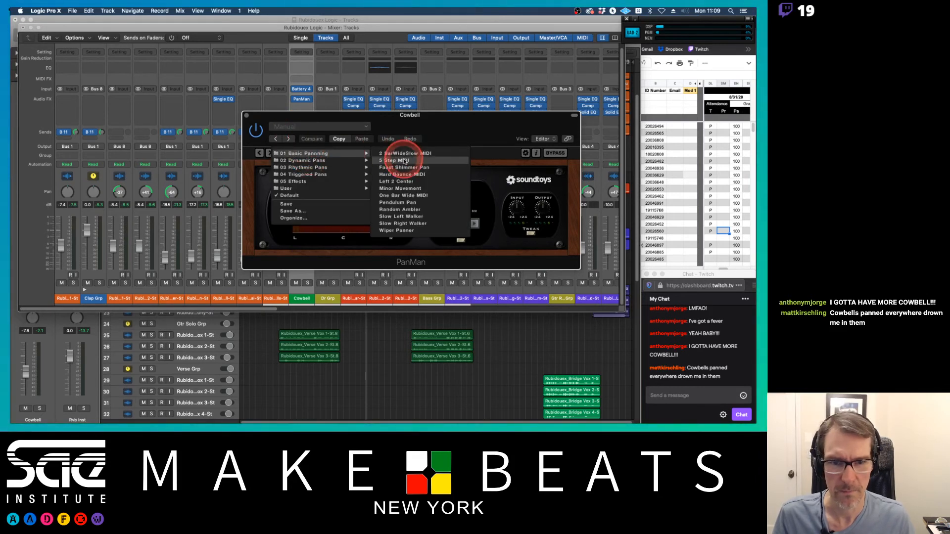
pyautogui.click(398, 202)
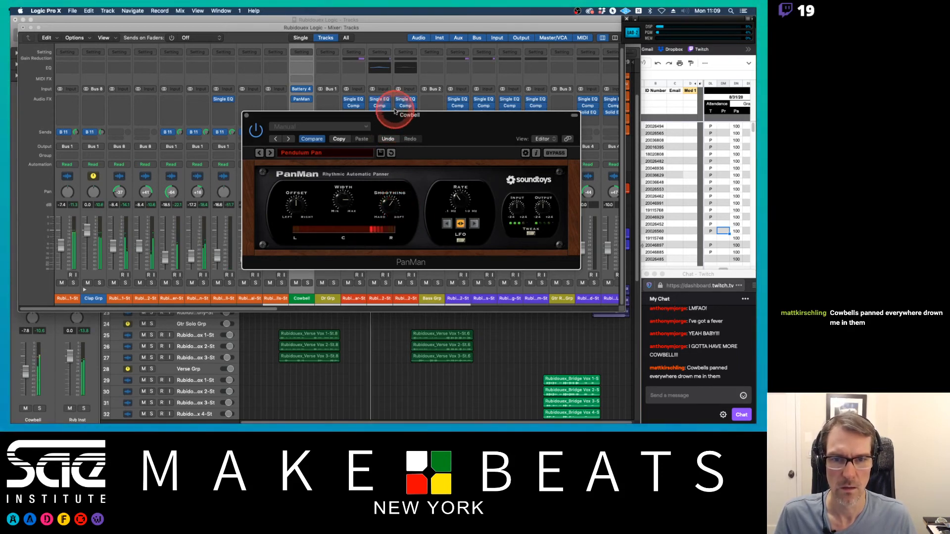
# Step: Set the Cowbell fader to about -6.4 dB and adjust the level of its reverb send
pyautogui.moveTo(391, 117); pyautogui.dragTo(460, 131)
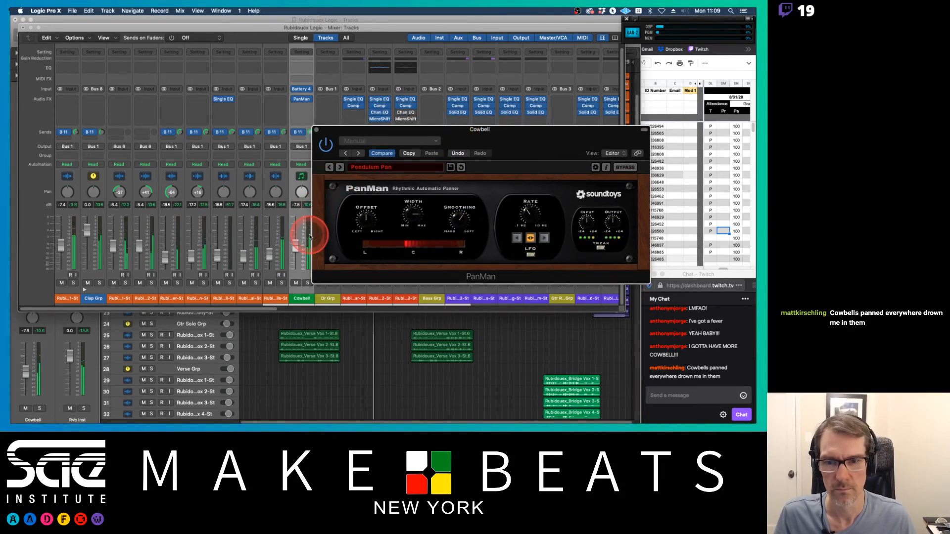
pyautogui.click(293, 247)
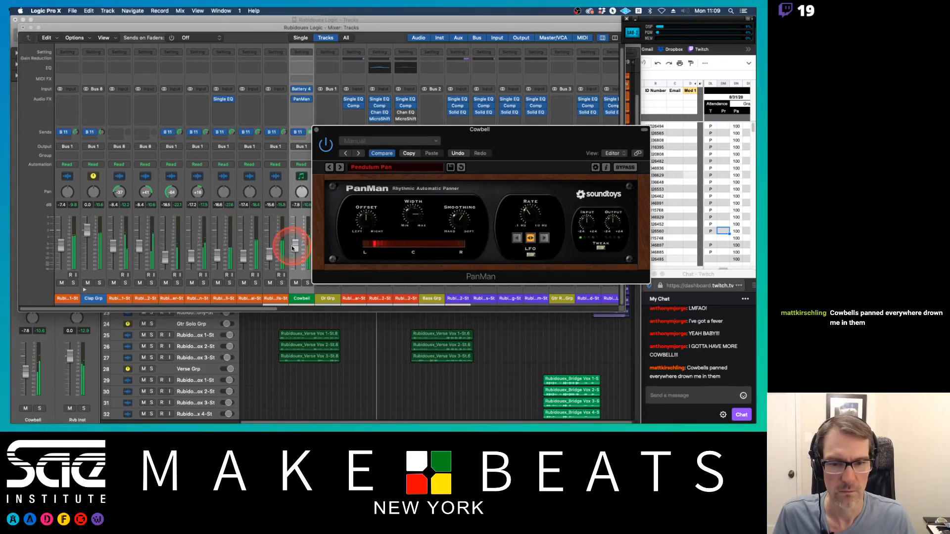
pyautogui.moveTo(292, 249); pyautogui.dragTo(295, 247)
pyautogui.click(315, 130)
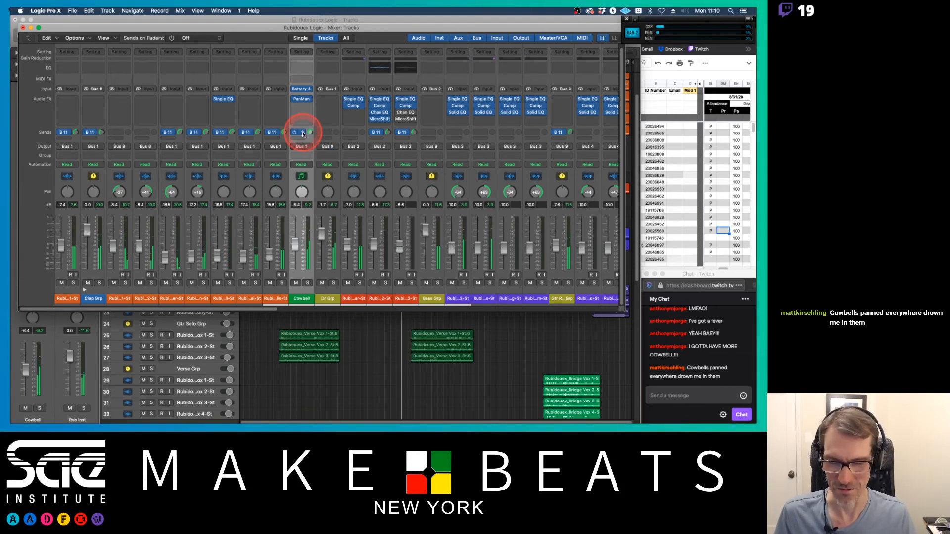
pyautogui.moveTo(304, 134); pyautogui.dragTo(309, 141)
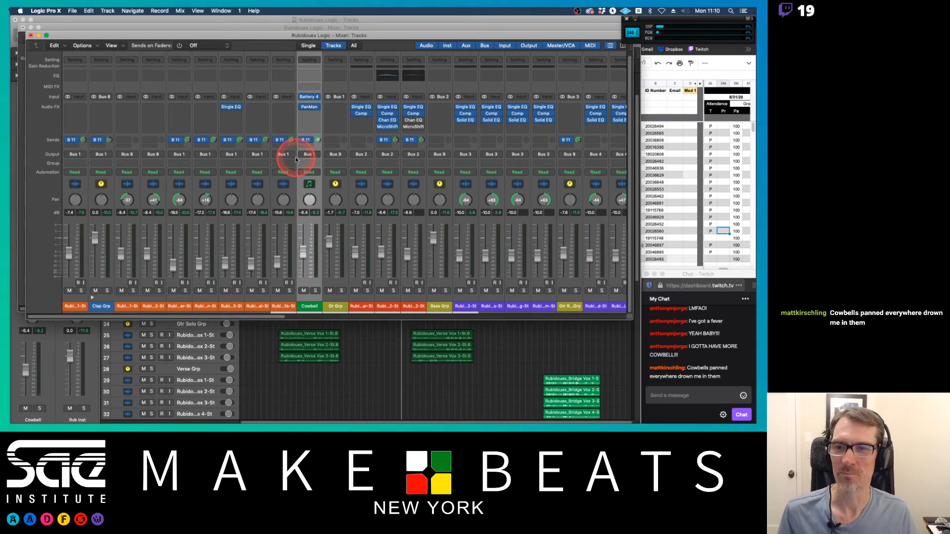
pyautogui.press('x')
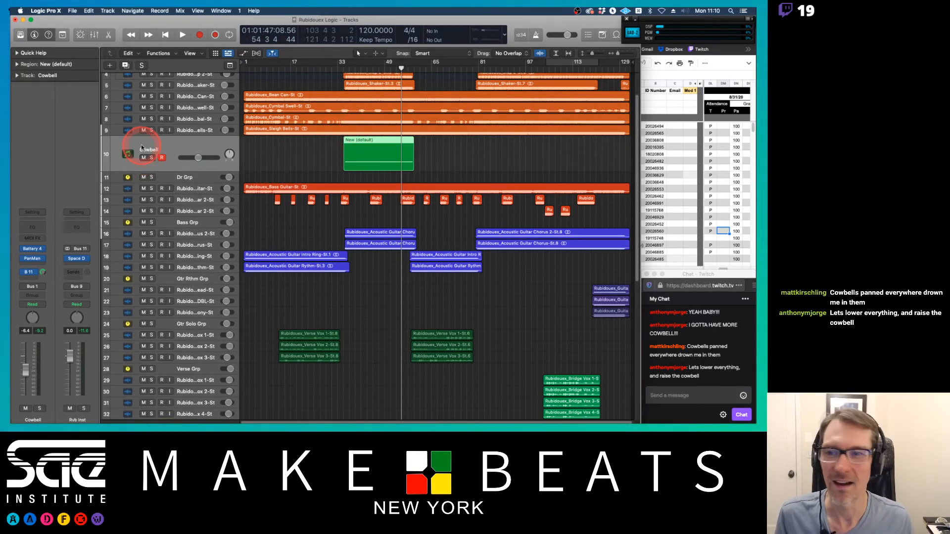
# Step: Colour the Cowbell track orange to match the other drum tracks
pyautogui.click(197, 11)
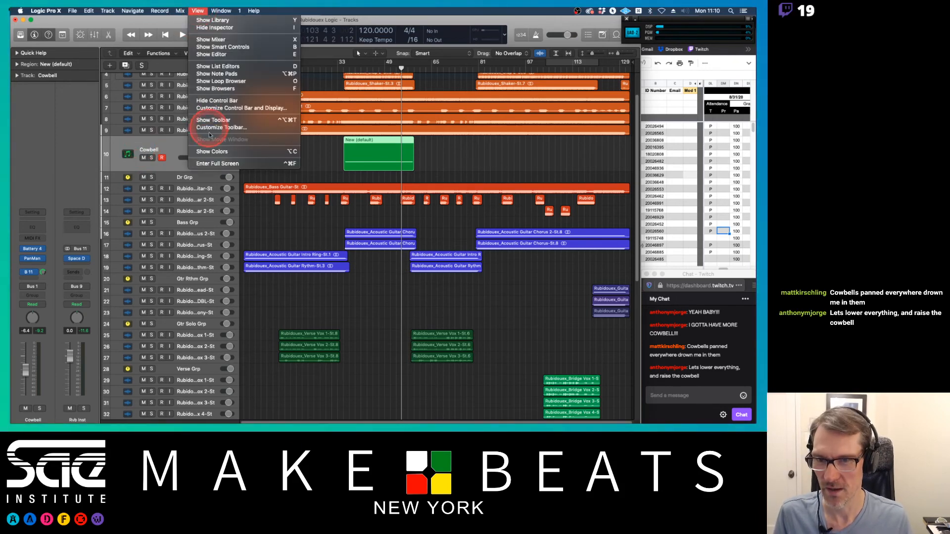
pyautogui.click(210, 152)
pyautogui.click(270, 155)
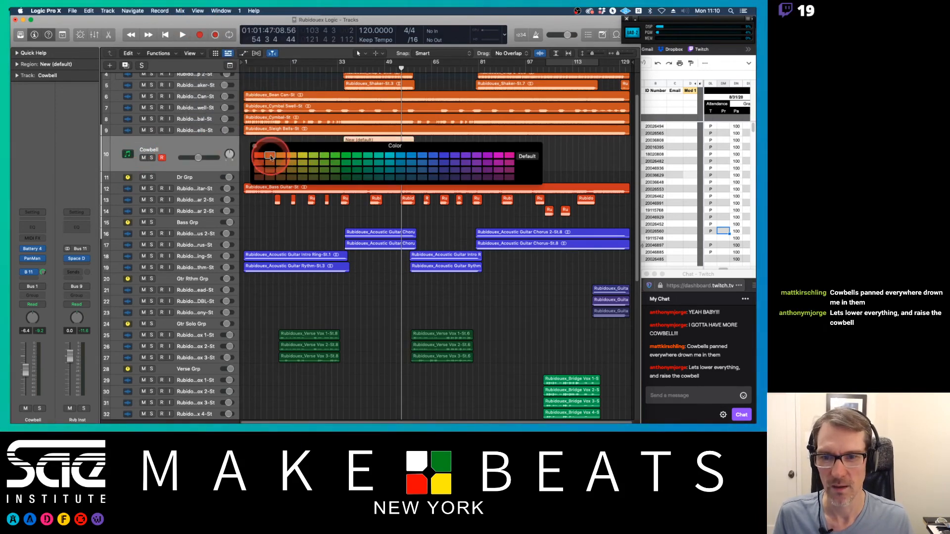
pyautogui.moveTo(294, 149); pyautogui.dragTo(297, 214)
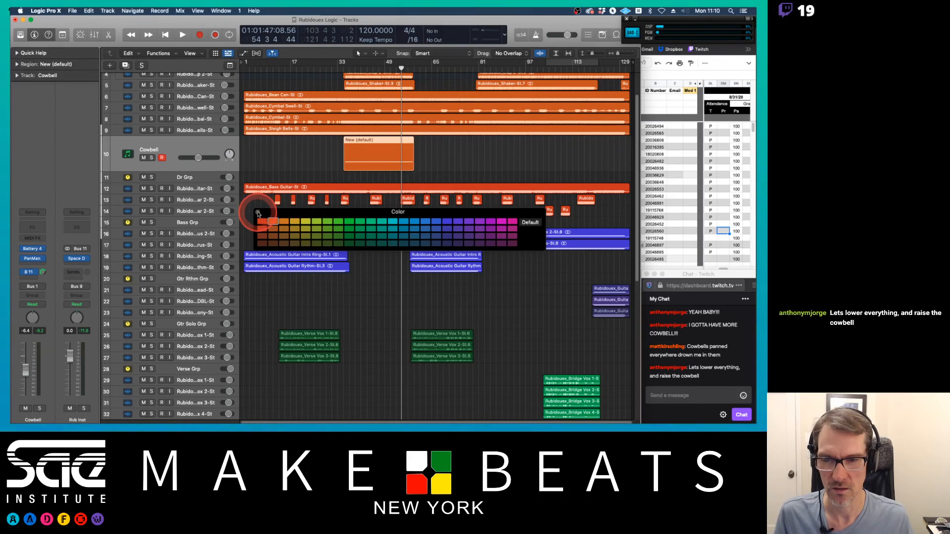
pyautogui.press('super+2')
pyautogui.click(348, 228)
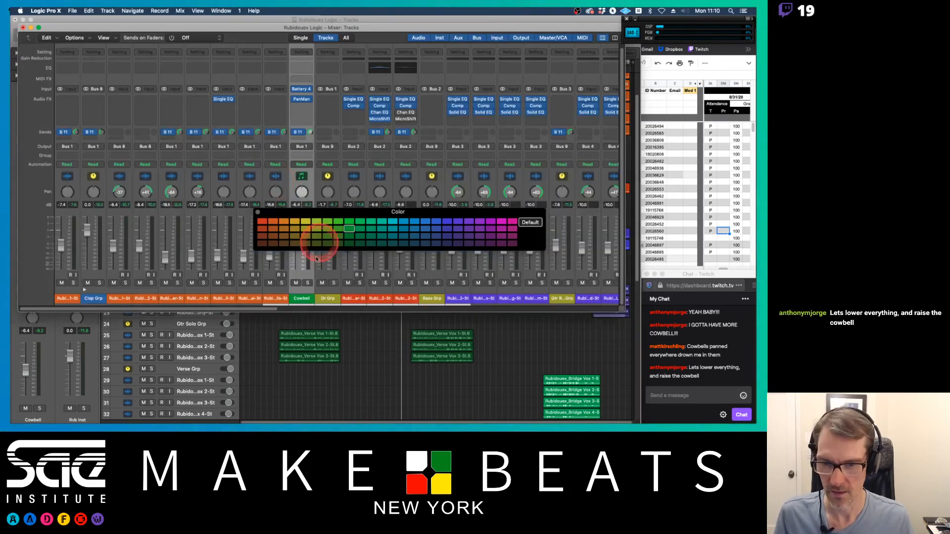
pyautogui.click(303, 298)
pyautogui.click(273, 221)
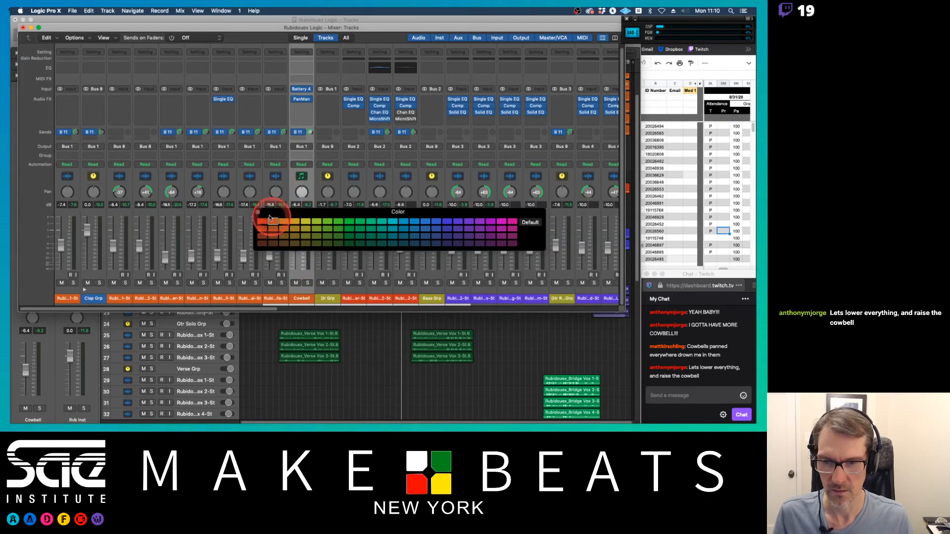
pyautogui.click(257, 213)
pyautogui.press('super+2')
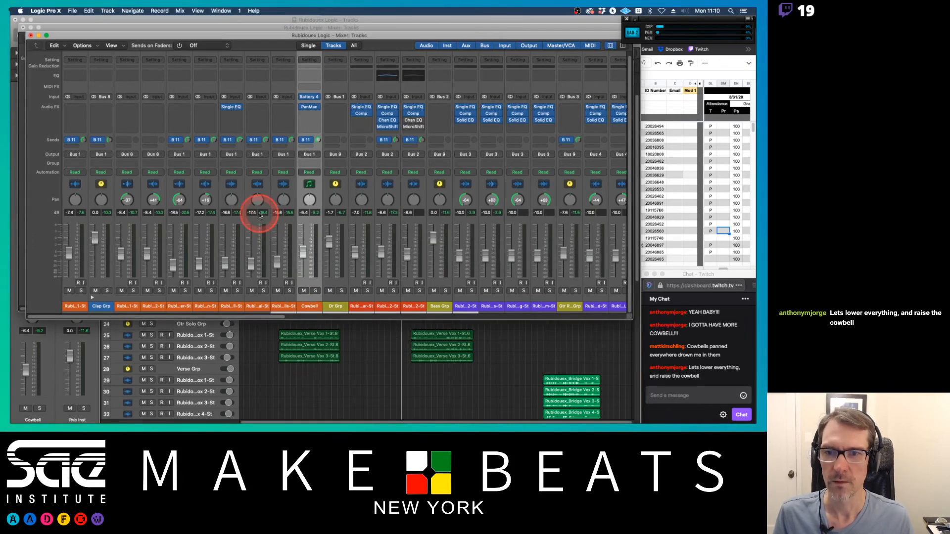
pyautogui.press('super+w')
pyautogui.press('super+w')
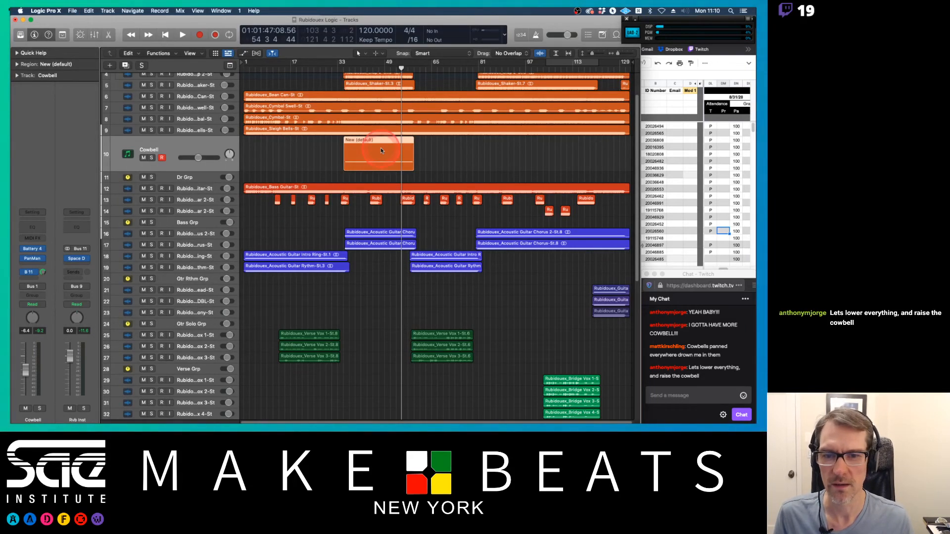
pyautogui.doubleClick(360, 141)
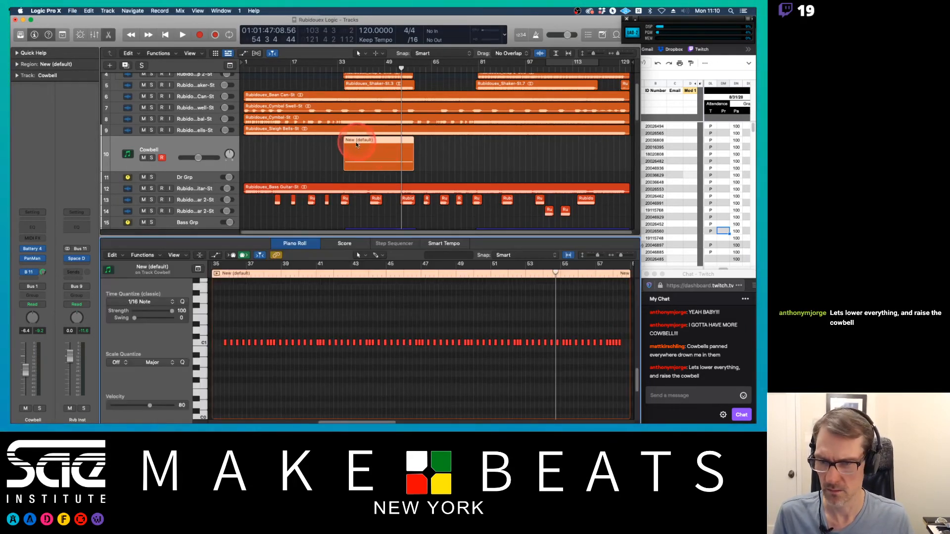
pyautogui.doubleClick(366, 142)
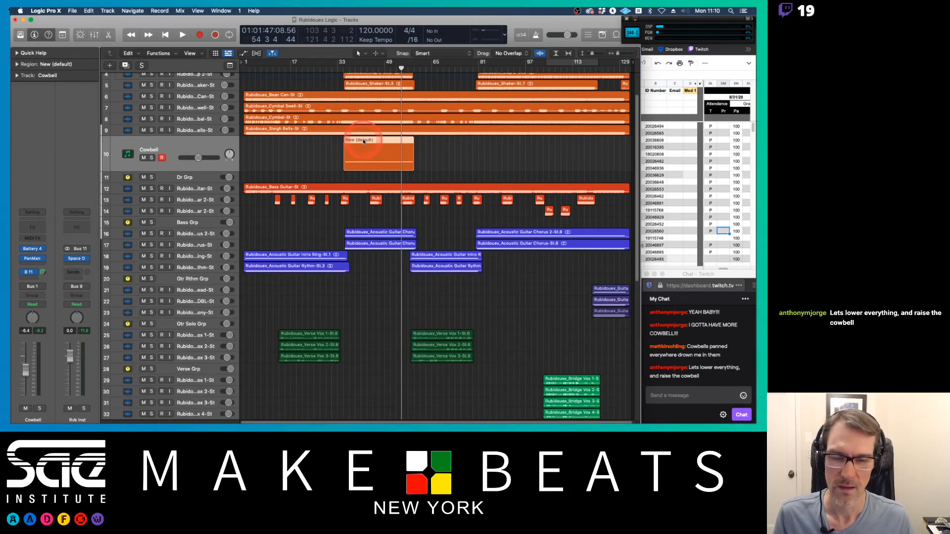
pyautogui.rightClick(365, 141)
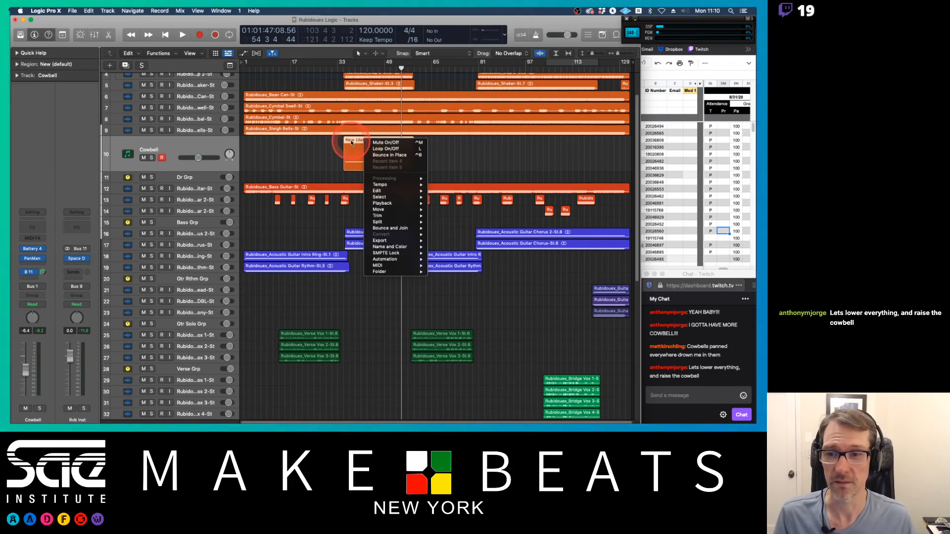
pyautogui.click(351, 142)
pyautogui.press('t')
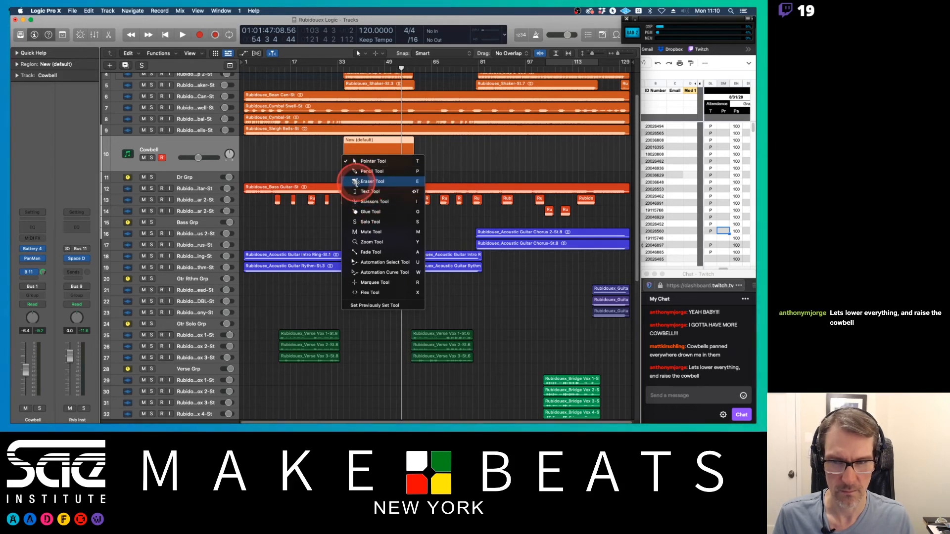
pyautogui.click(311, 161)
# Step: Name the recorded cowbell region after its track name, Cowbell
pyautogui.click(150, 151)
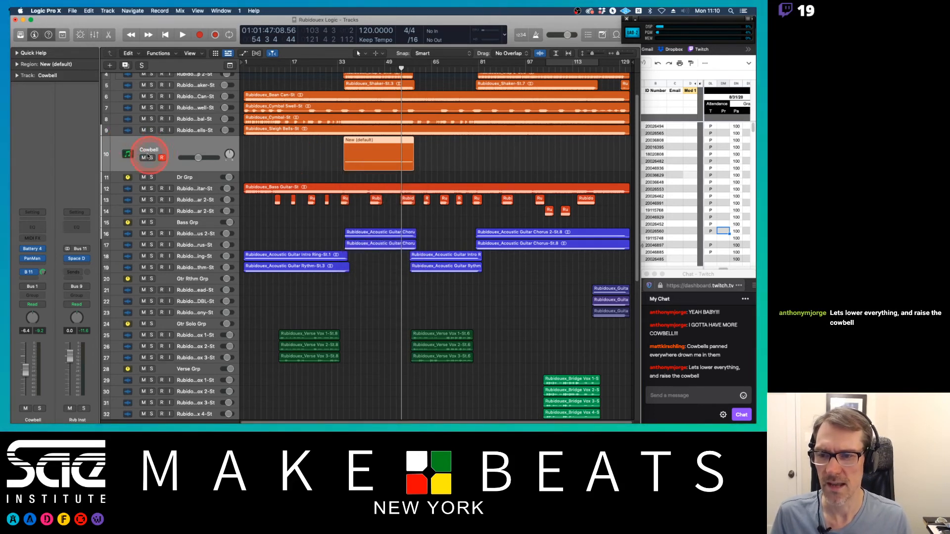
pyautogui.rightClick(150, 136)
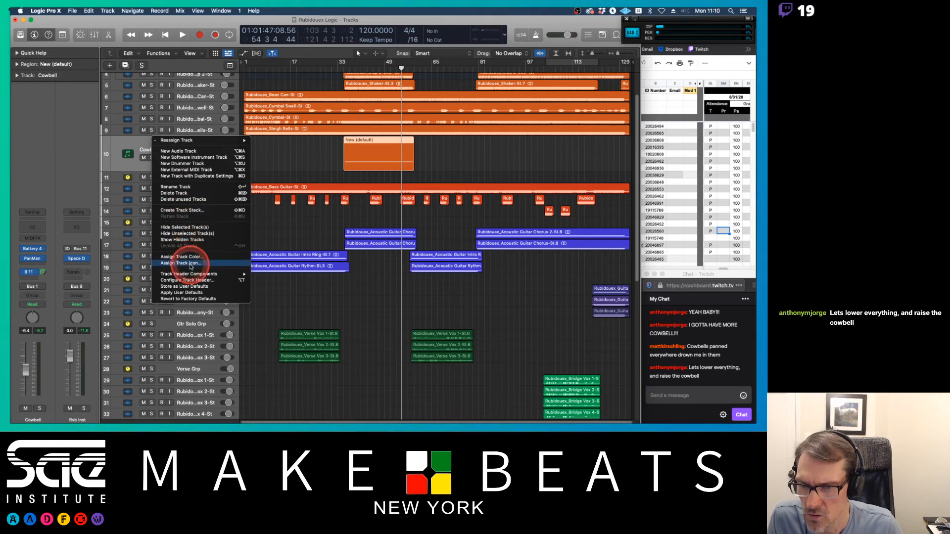
pyautogui.moveTo(203, 276)
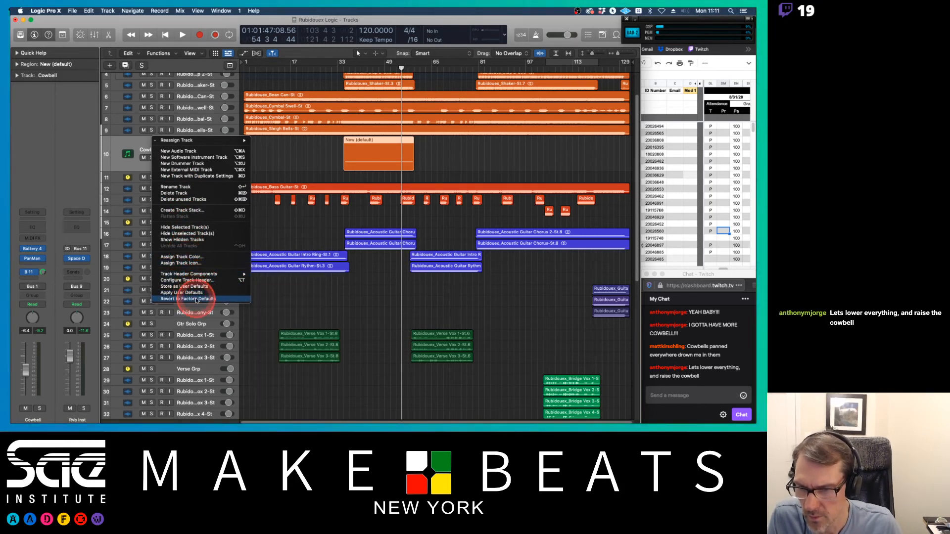
pyautogui.click(197, 299)
pyautogui.click(159, 54)
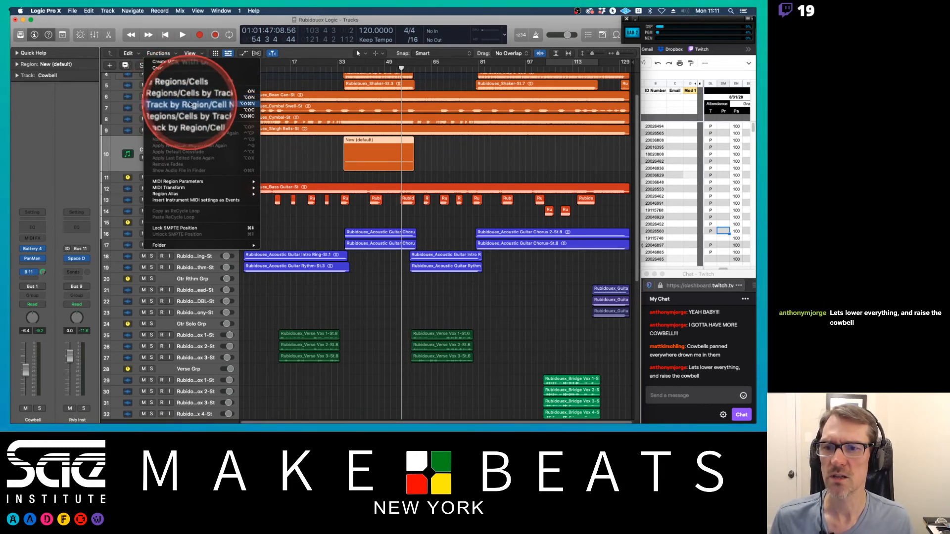
pyautogui.click(214, 100)
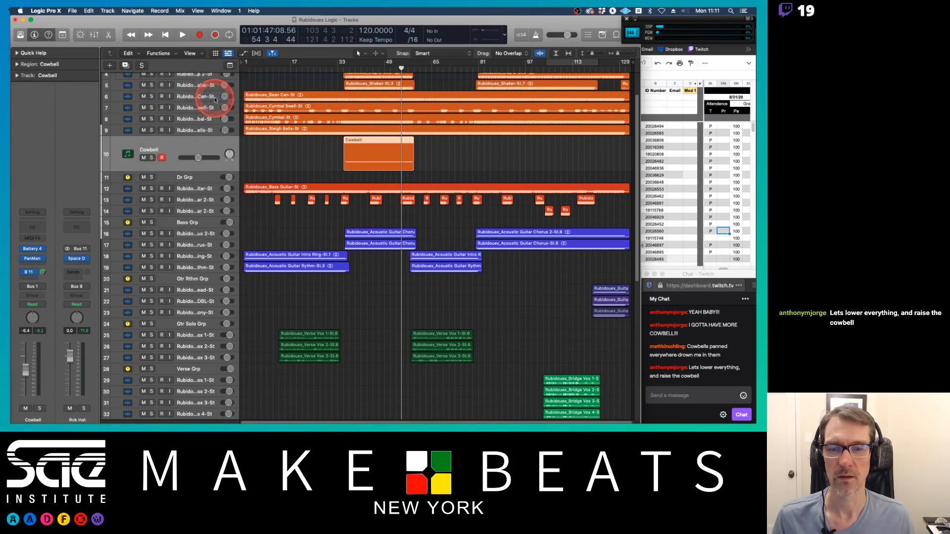
# Step: Open the Cowbell region in the Piano Roll to inspect its notes, then reselect the region
pyautogui.doubleClick(373, 146)
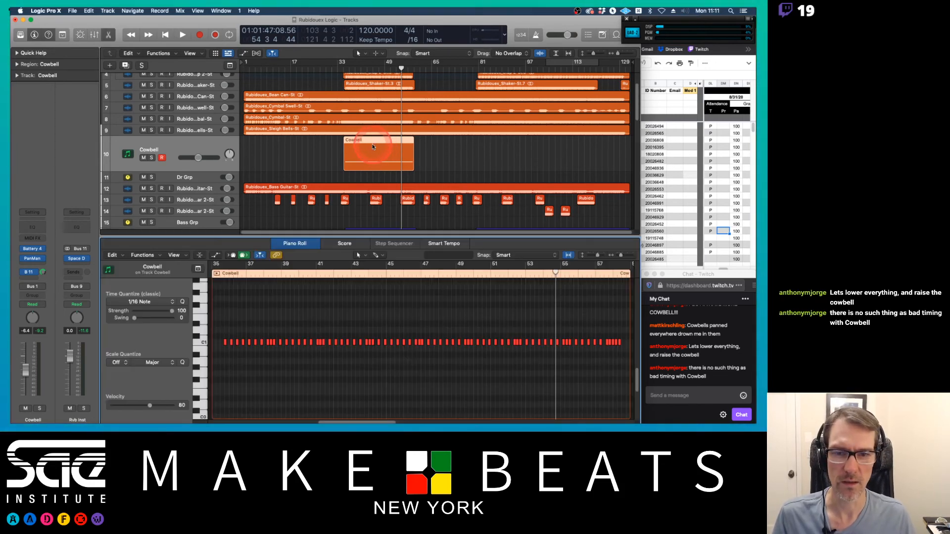
pyautogui.doubleClick(260, 237)
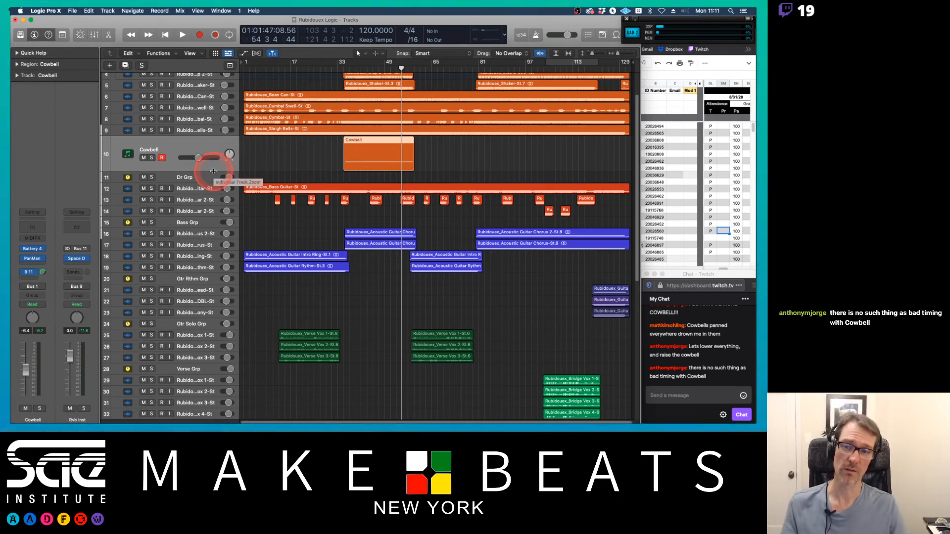
pyautogui.click(299, 147)
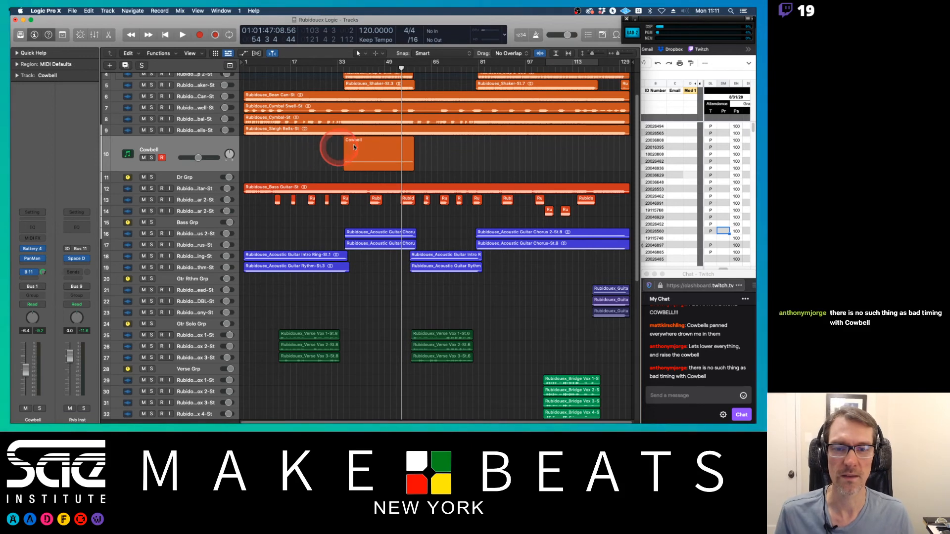
pyautogui.click(373, 140)
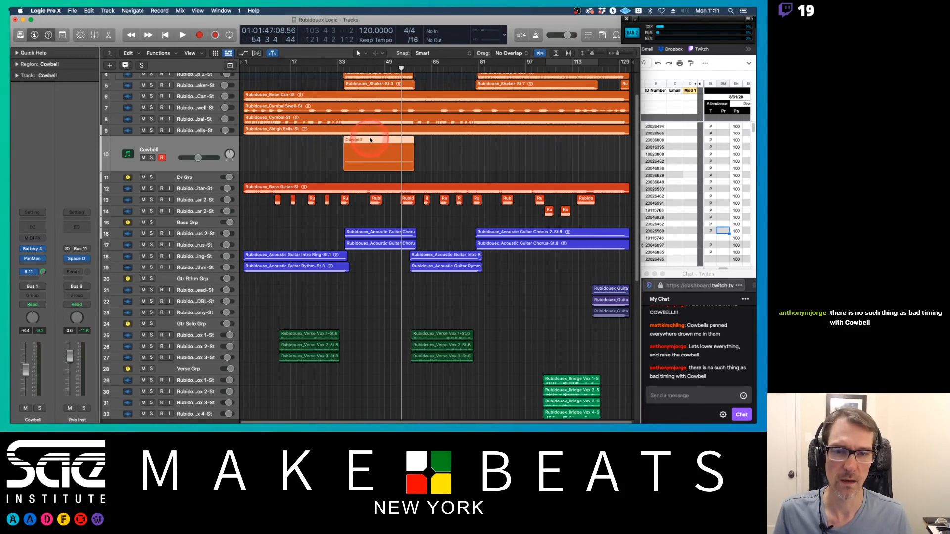
pyautogui.rightClick(370, 141)
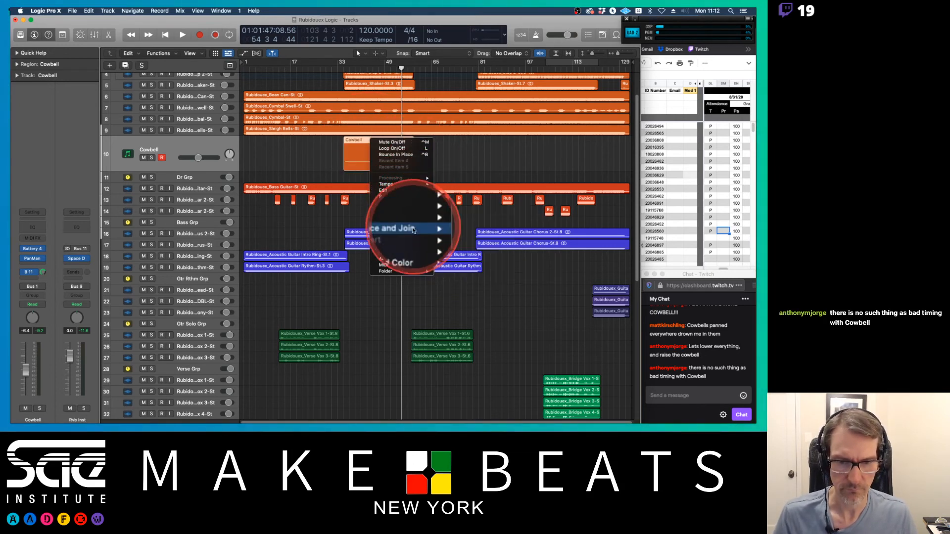
pyautogui.moveTo(403, 227)
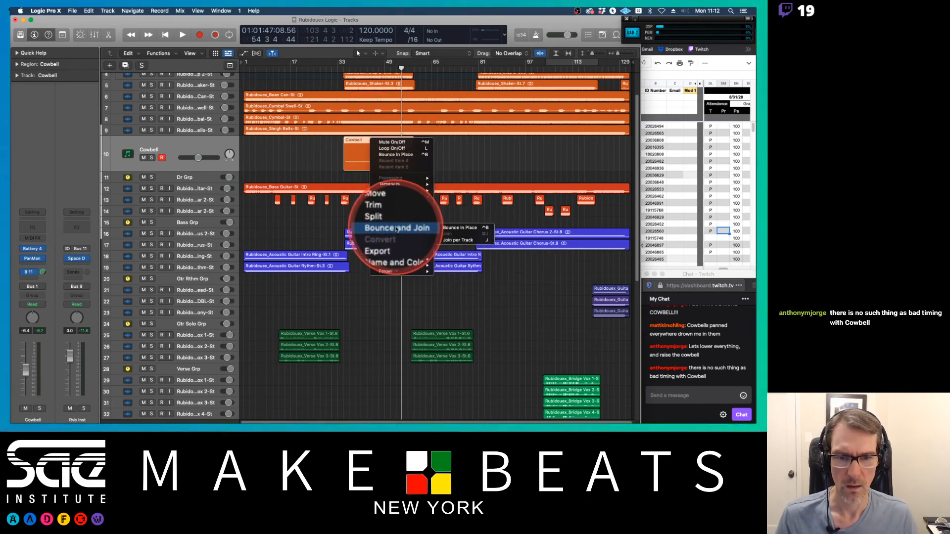
pyautogui.click(462, 228)
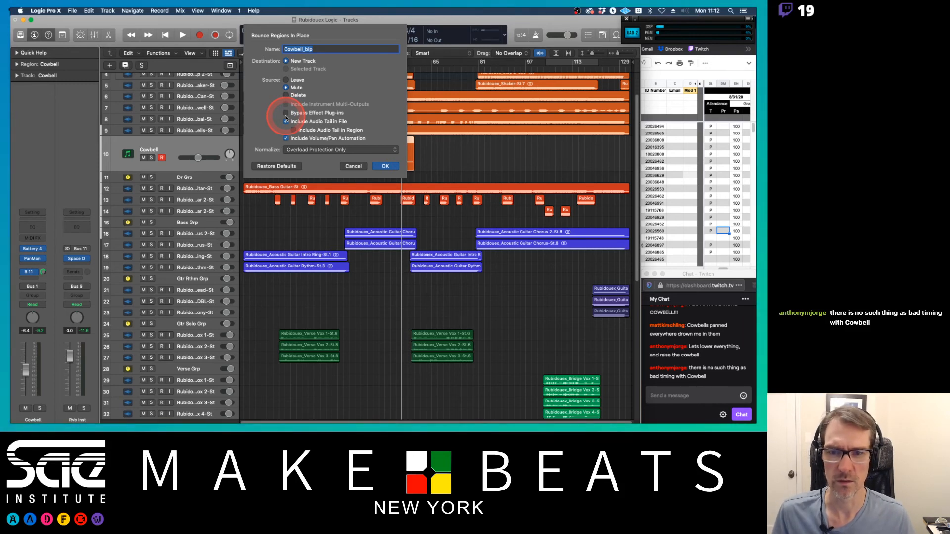
pyautogui.click(286, 138)
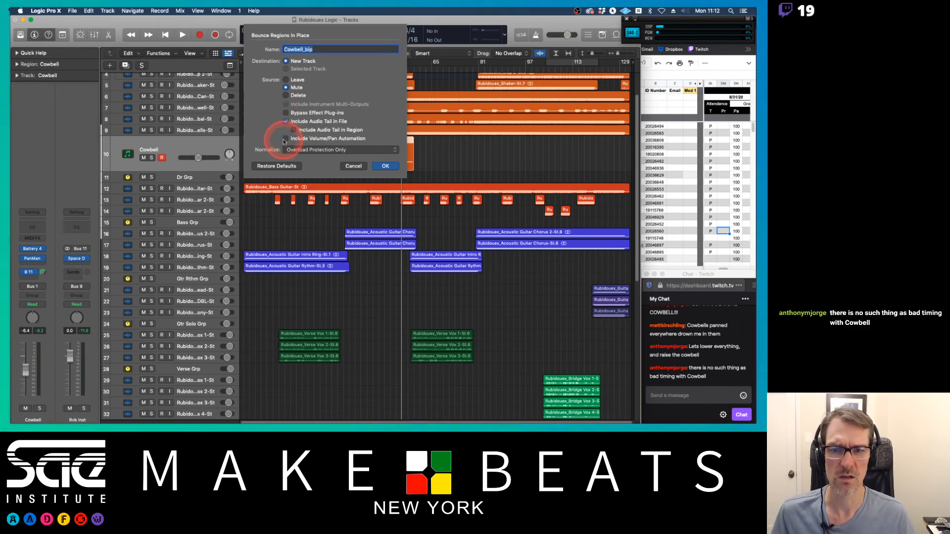
pyautogui.click(359, 167)
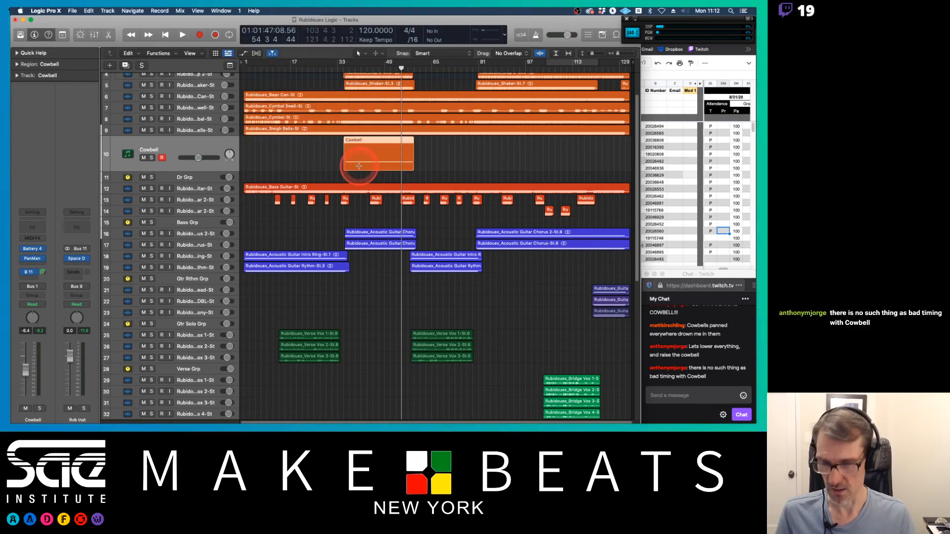
# Step: Show the Cowbell track's automation lane and set its parameter to relative Main Volume
pyautogui.press('a')
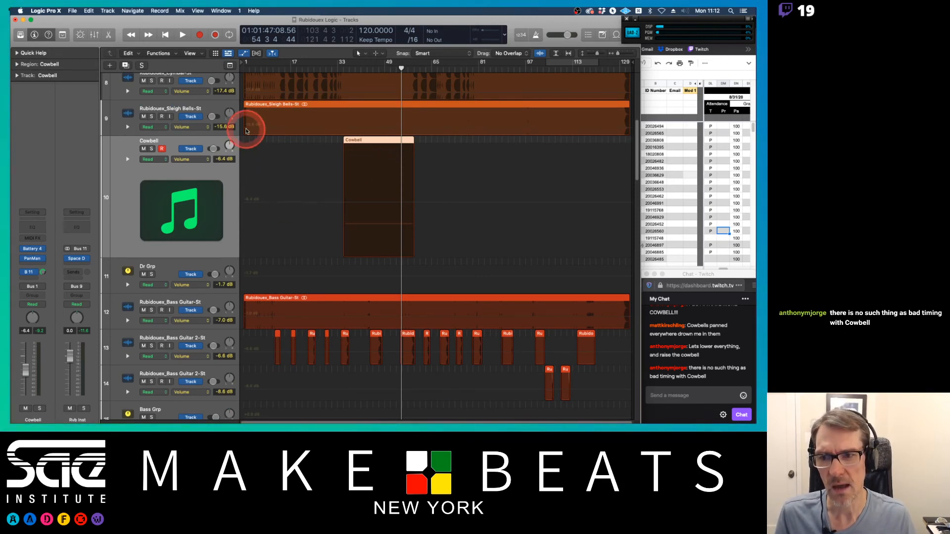
pyautogui.click(208, 160)
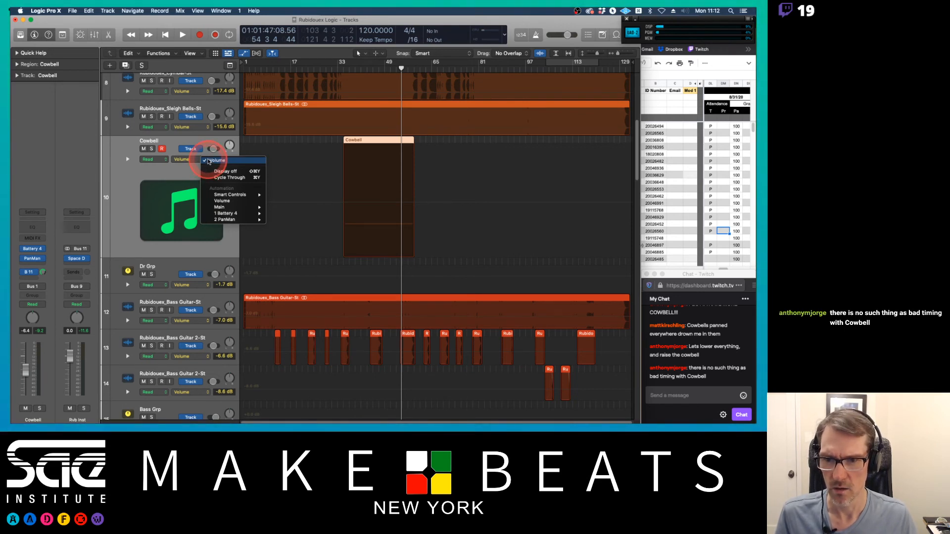
pyautogui.click(231, 202)
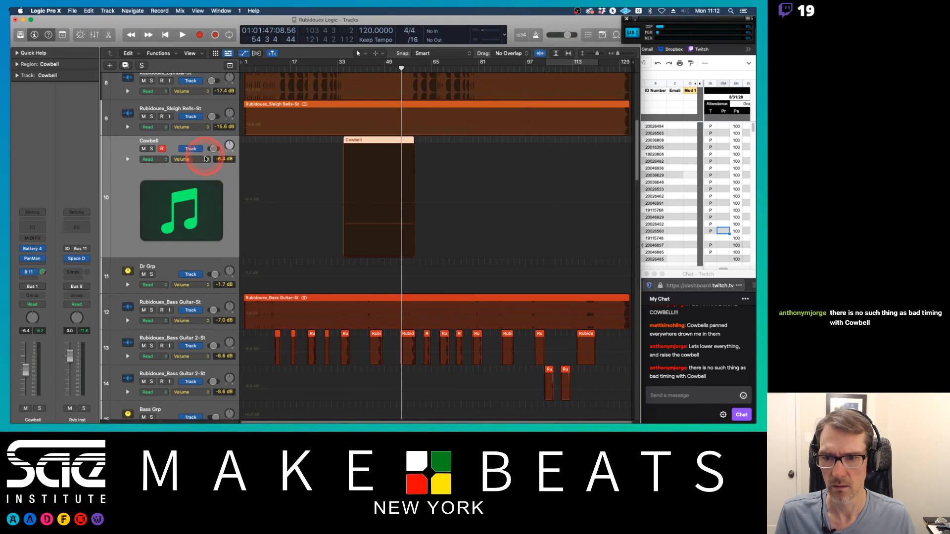
pyautogui.click(207, 161)
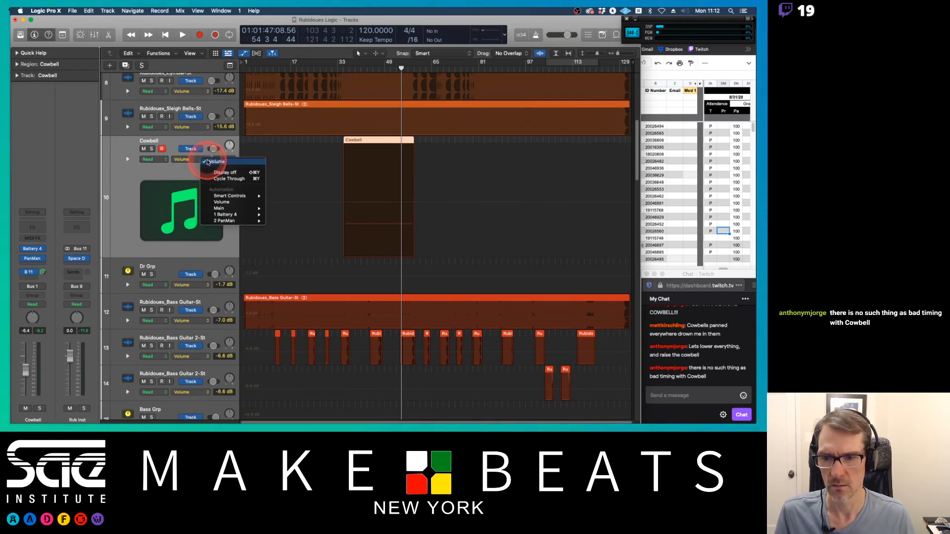
pyautogui.click(230, 202)
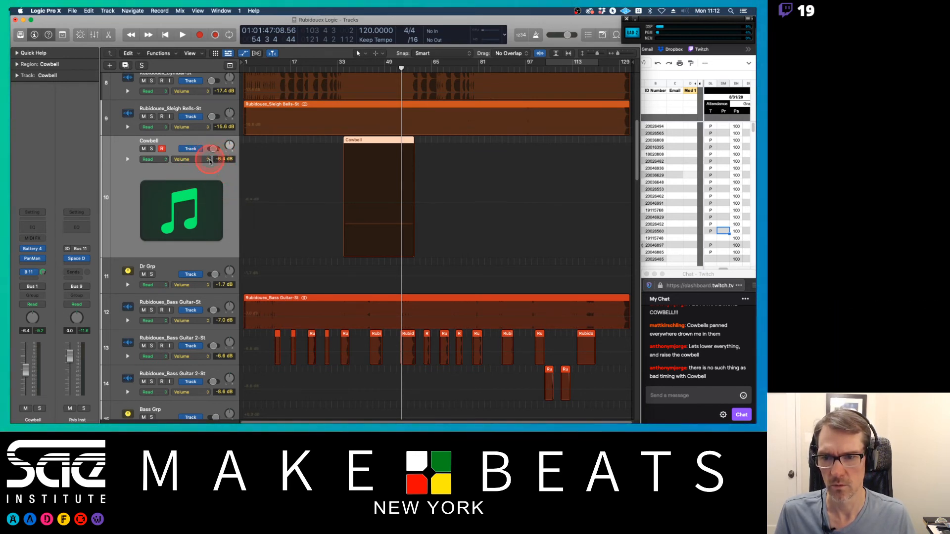
pyautogui.click(198, 160)
pyautogui.moveTo(221, 208)
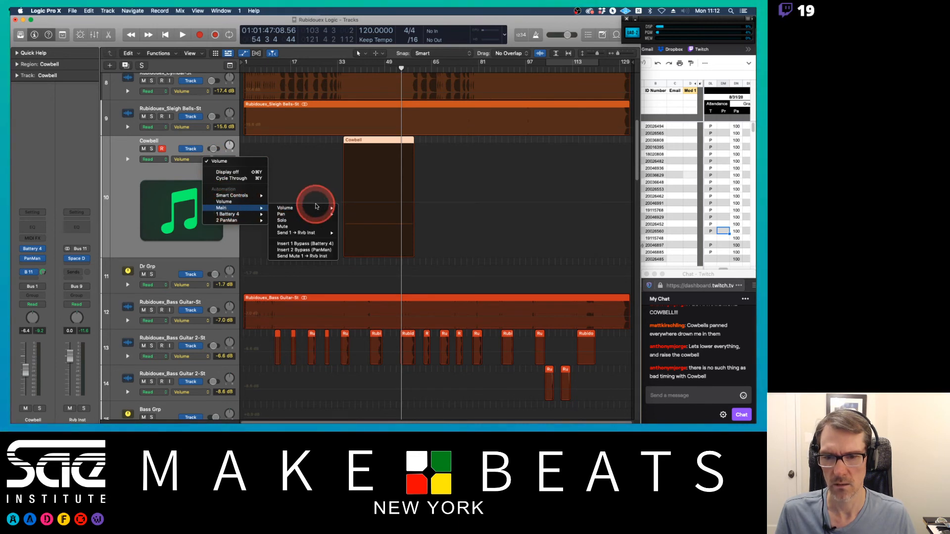
pyautogui.moveTo(312, 208)
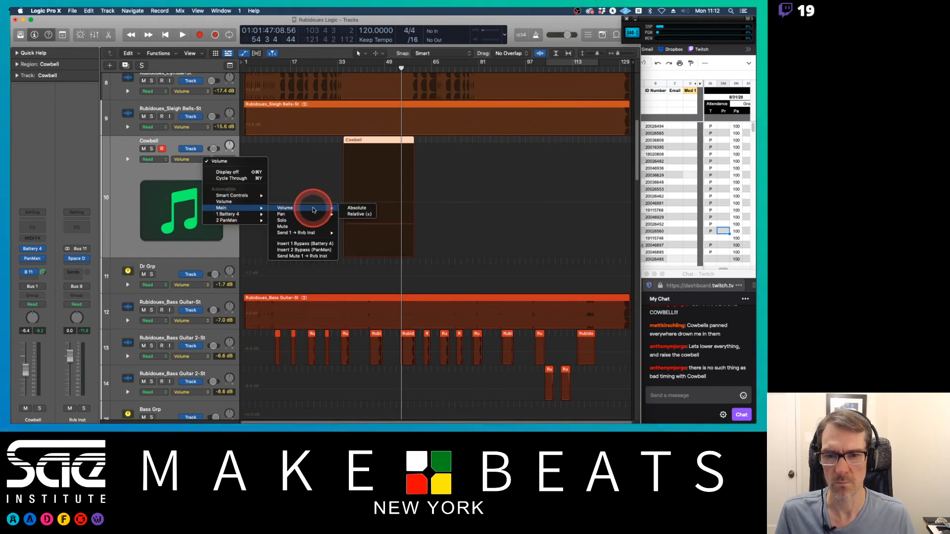
pyautogui.click(357, 215)
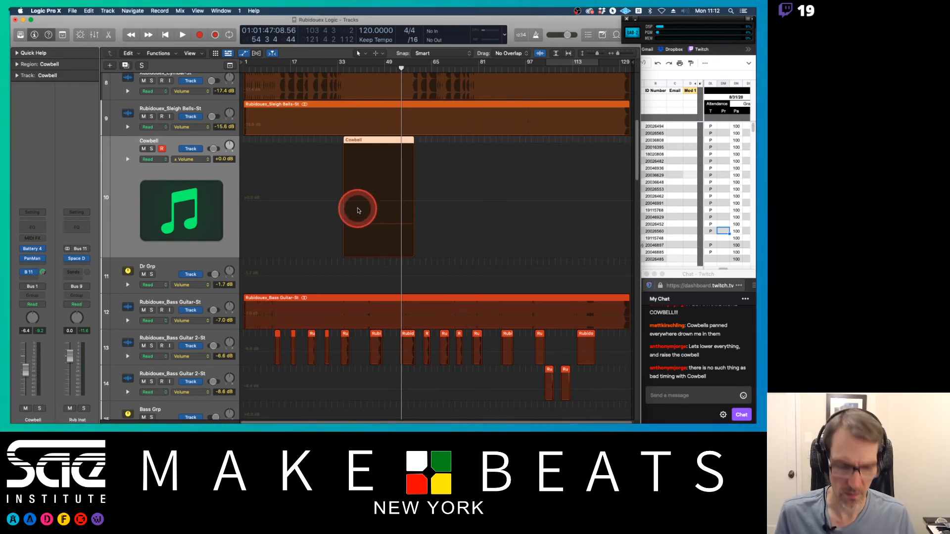
# Step: Add a volume automation ramp at the Cowbell region's start, rising from about -3.1 dB to 0.0 dB
pyautogui.press('super+Right')
pyautogui.press('super+Right')
pyautogui.press('super+Right')
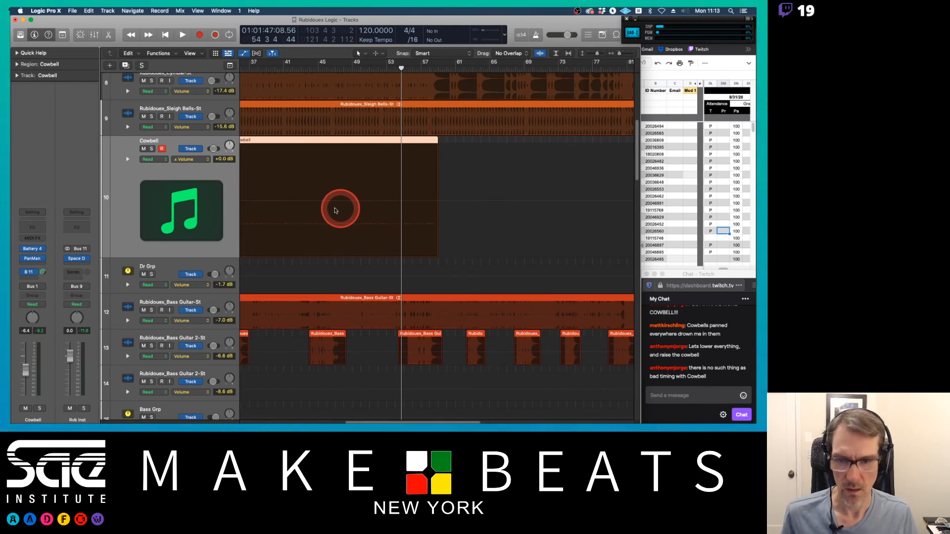
pyautogui.hscroll(-5, 336, 206)
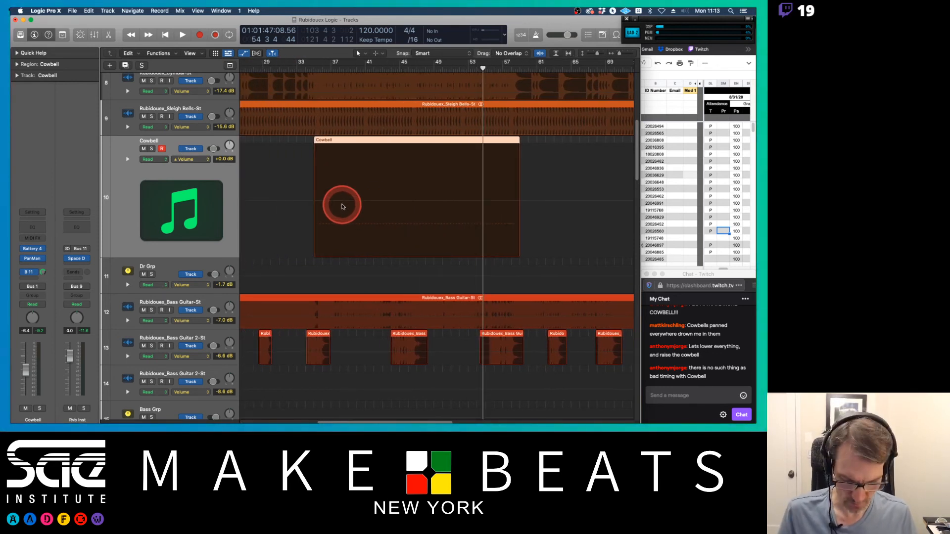
pyautogui.press('super+Right')
pyautogui.hscroll(-2, 342, 206)
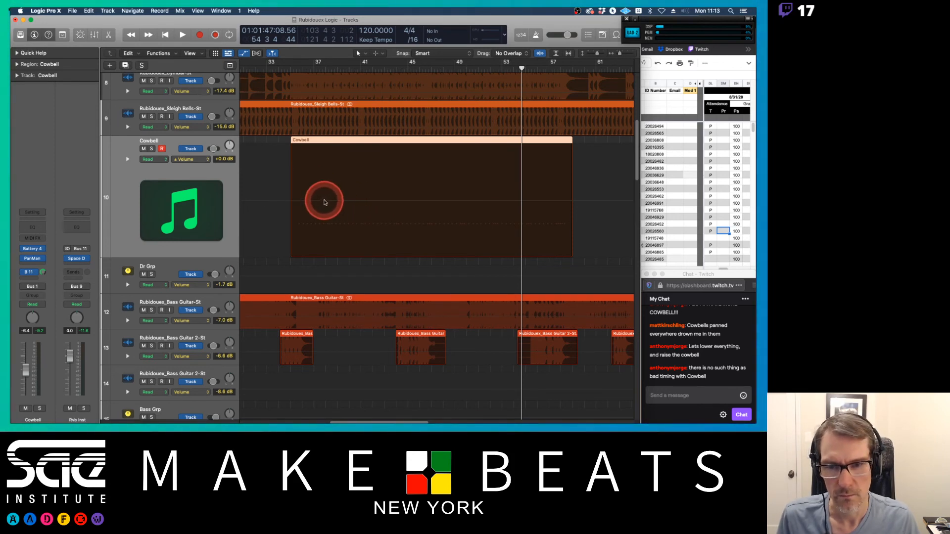
pyautogui.click(328, 203)
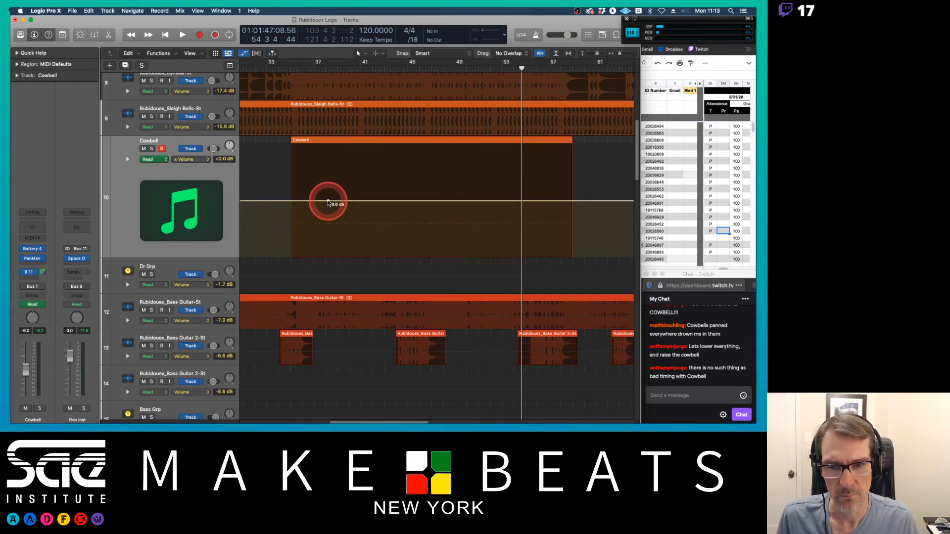
pyautogui.click(299, 202)
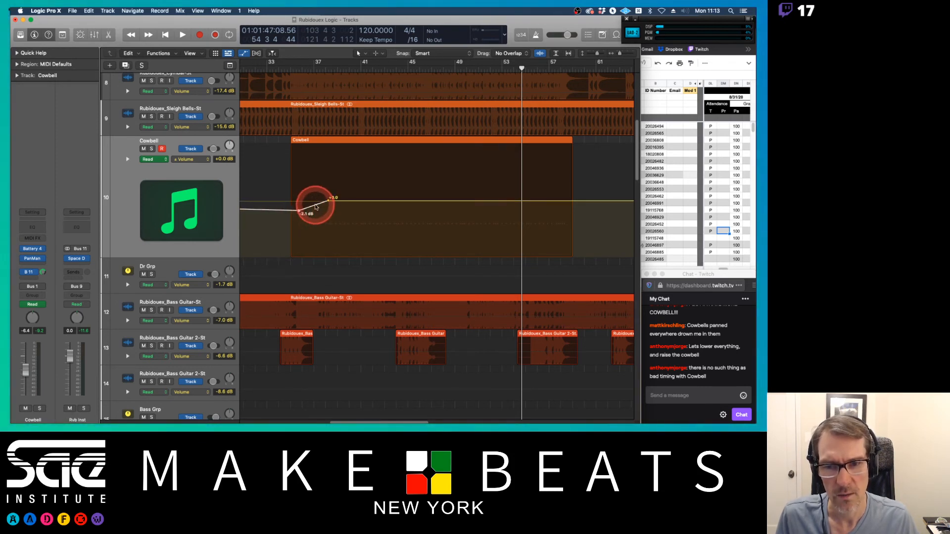
pyautogui.rightClick(314, 207)
pyautogui.press('Escape')
# Step: Bend the starting volume ramp into a curve with the Automation Curve tool
pyautogui.press('t')
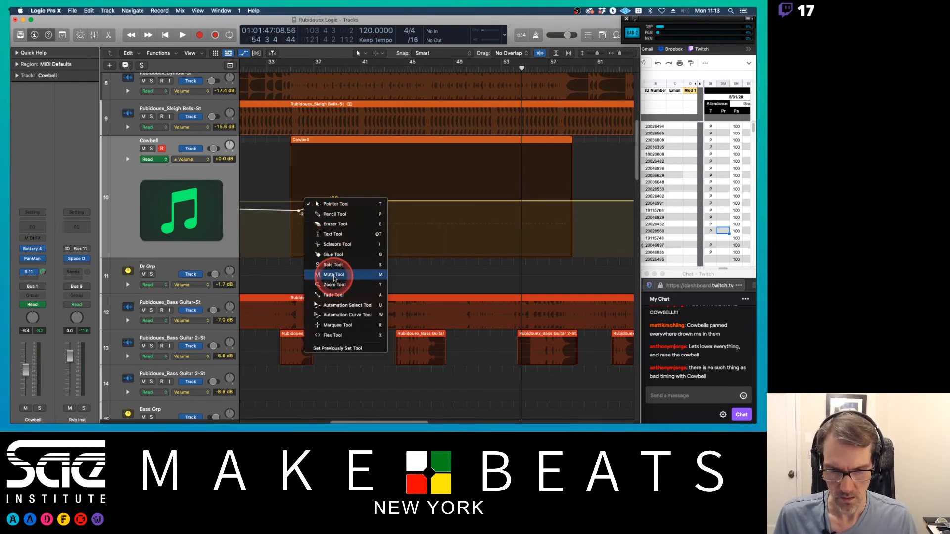
pyautogui.click(337, 315)
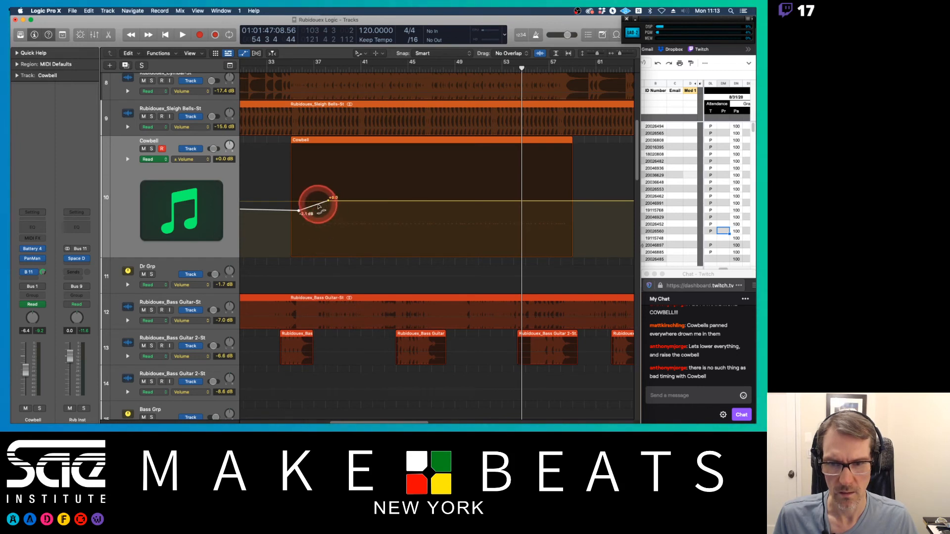
pyautogui.moveTo(318, 203); pyautogui.dragTo(320, 209)
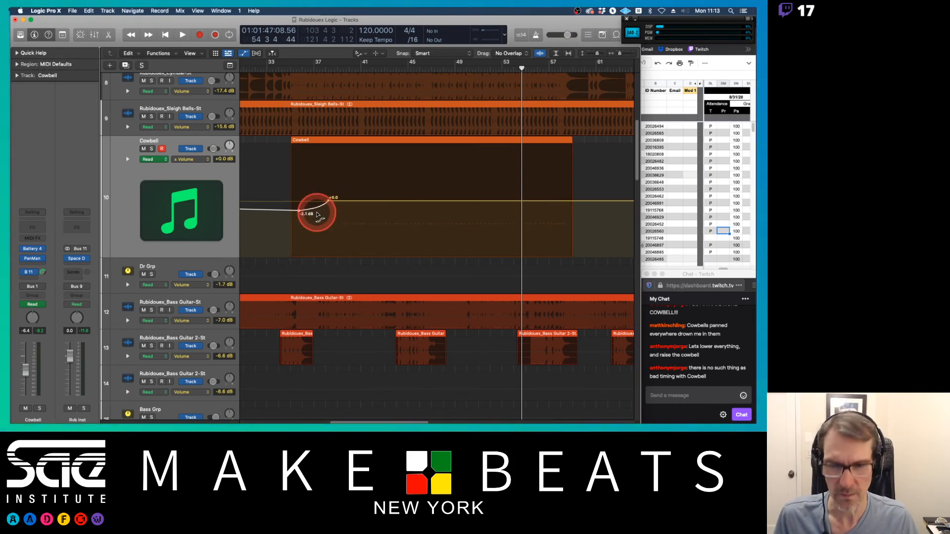
# Step: Play back from around bar 33 to hear the cowbell's volume ramp
pyautogui.doubleClick(290, 67)
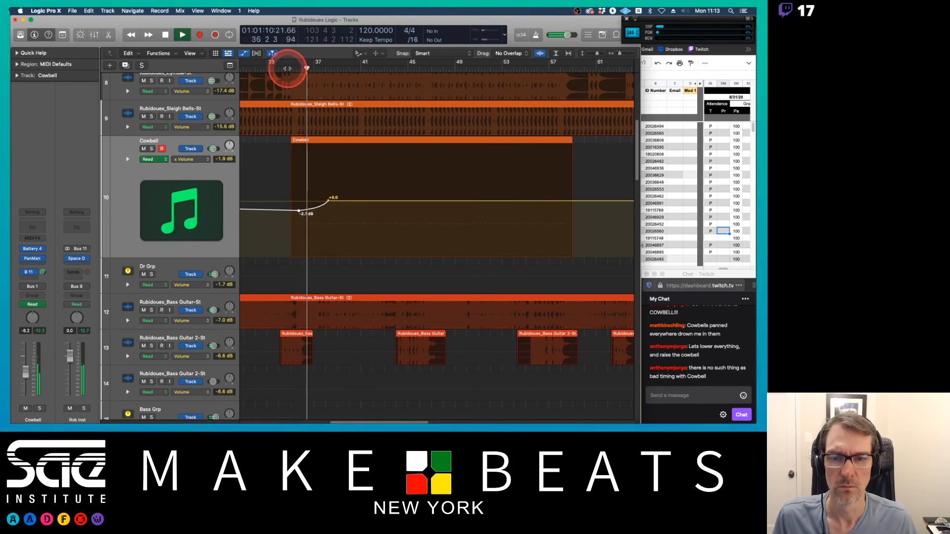
pyautogui.click(340, 150)
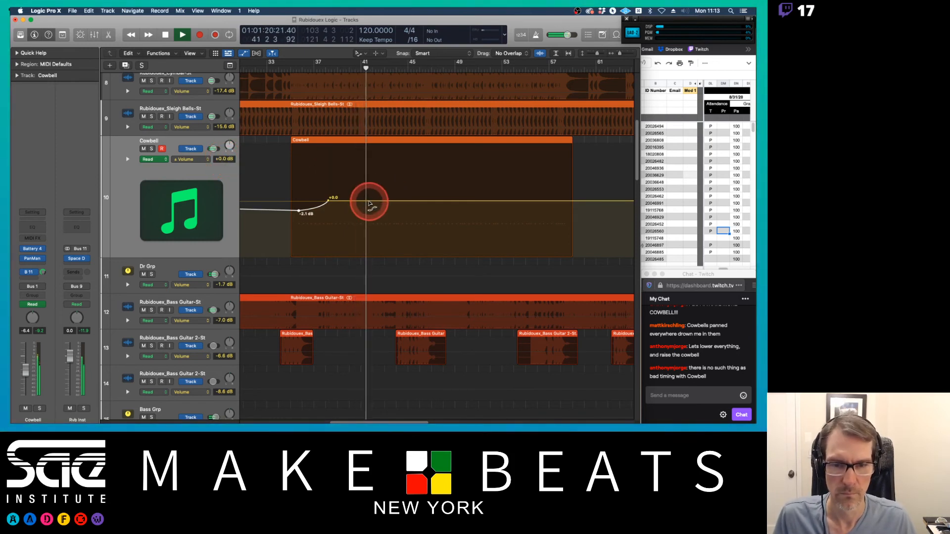
pyautogui.press('space')
# Step: Add a short volume dip to about -1.6 dB on the Cowbell automation at bar 41
pyautogui.press('t')
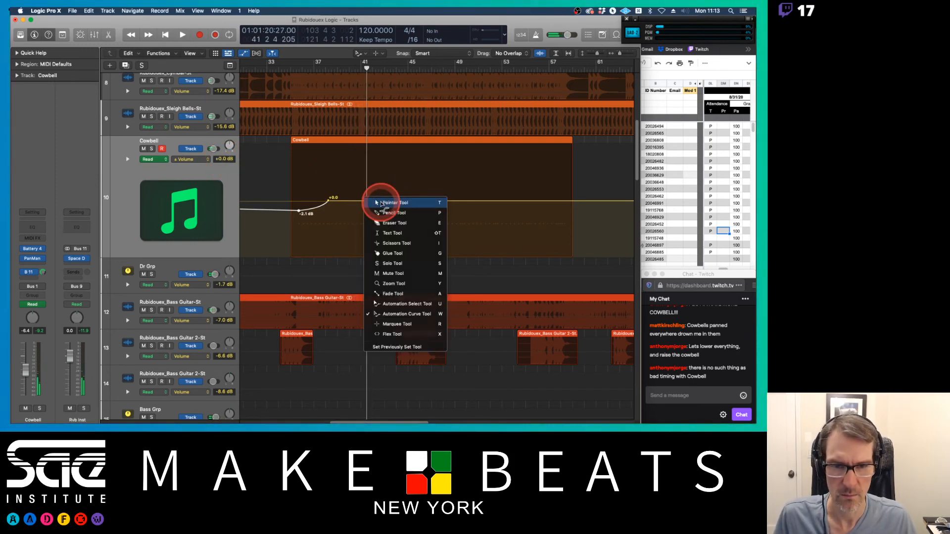
pyautogui.press('t')
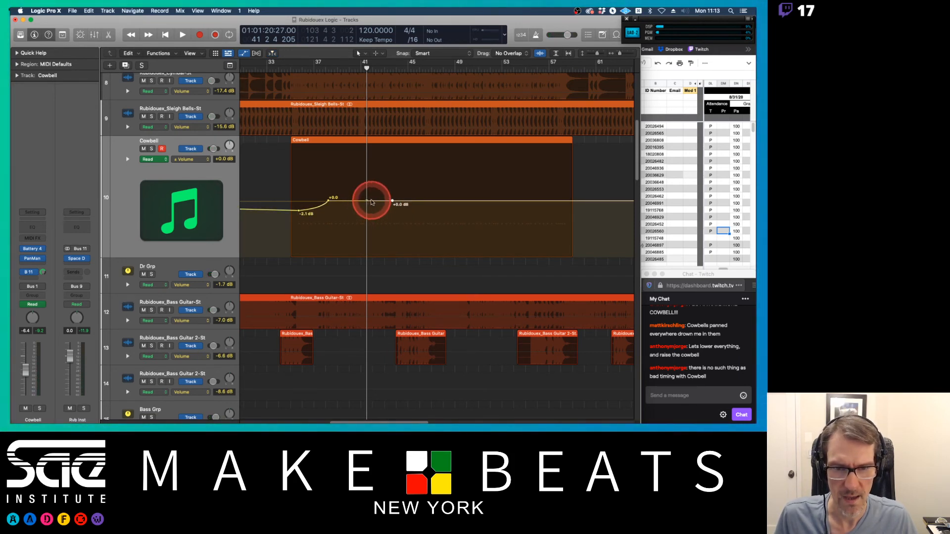
pyautogui.moveTo(371, 202); pyautogui.dragTo(370, 207)
pyautogui.press('super+z')
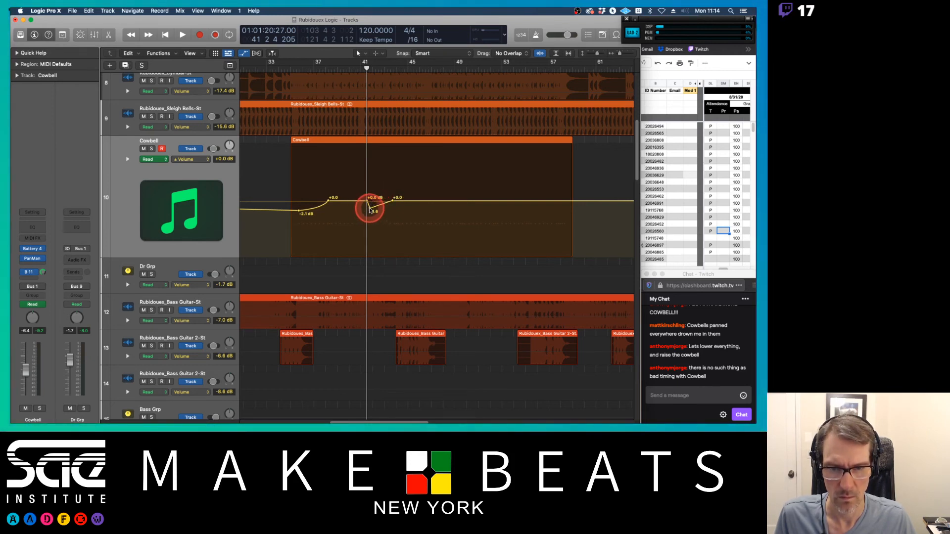
pyautogui.moveTo(369, 209); pyautogui.dragTo(368, 213)
pyautogui.click(370, 210)
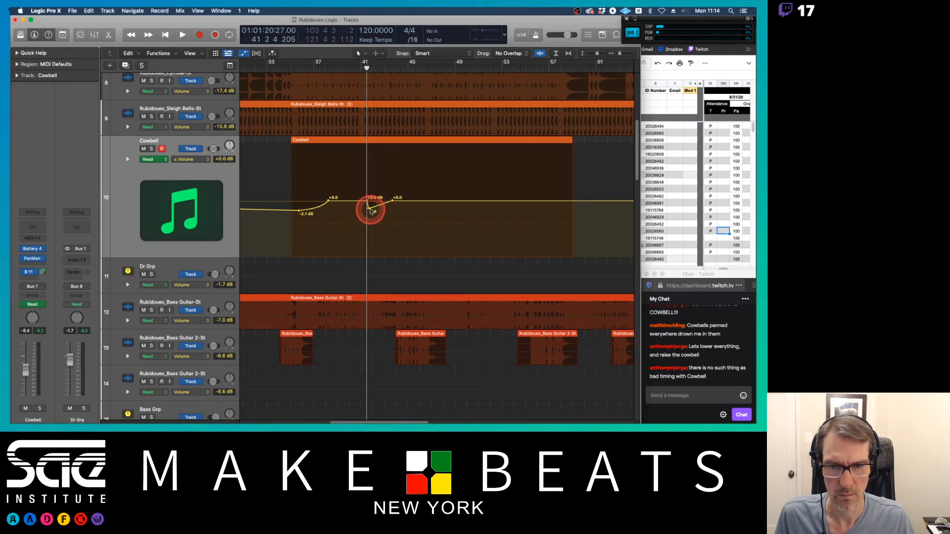
# Step: Curve the ramp rising back from the bar 41 dip using the Automation Curve tool
pyautogui.press('t')
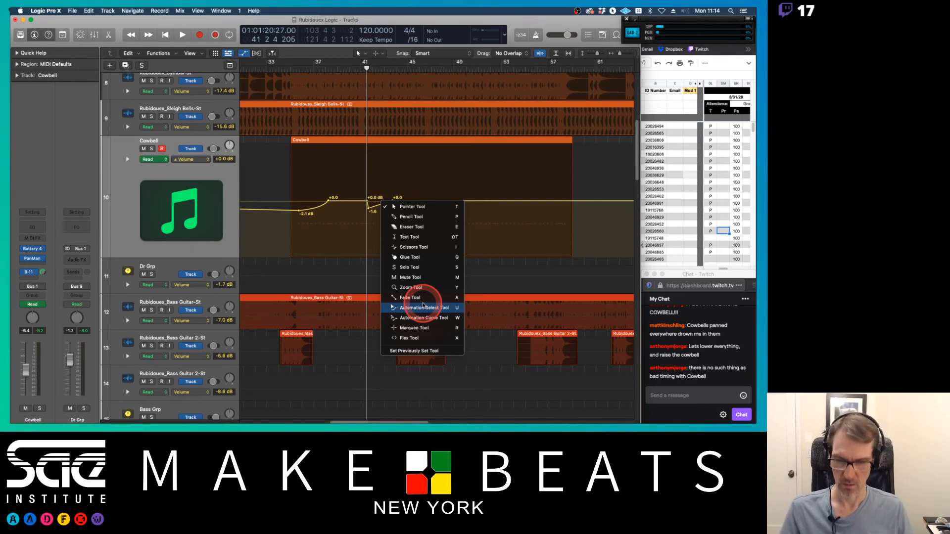
pyautogui.click(417, 190)
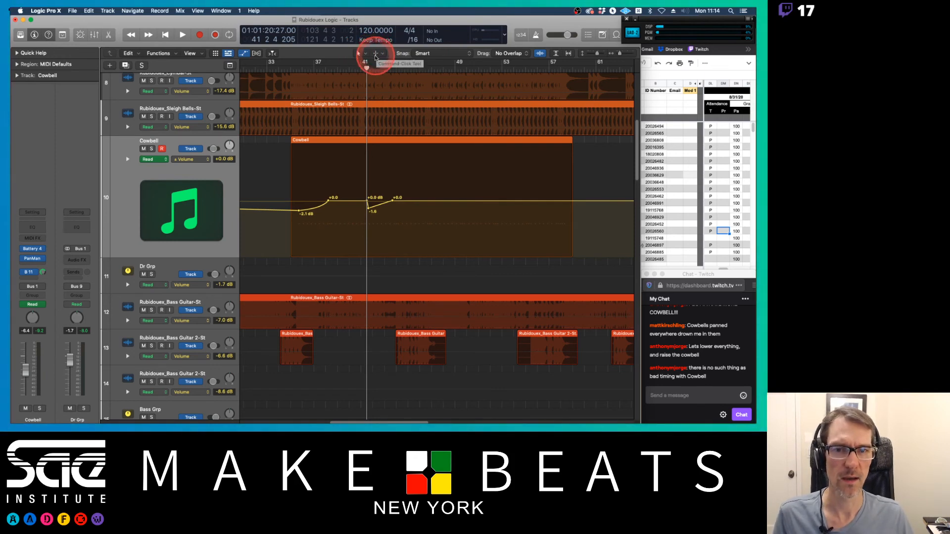
pyautogui.click(379, 53)
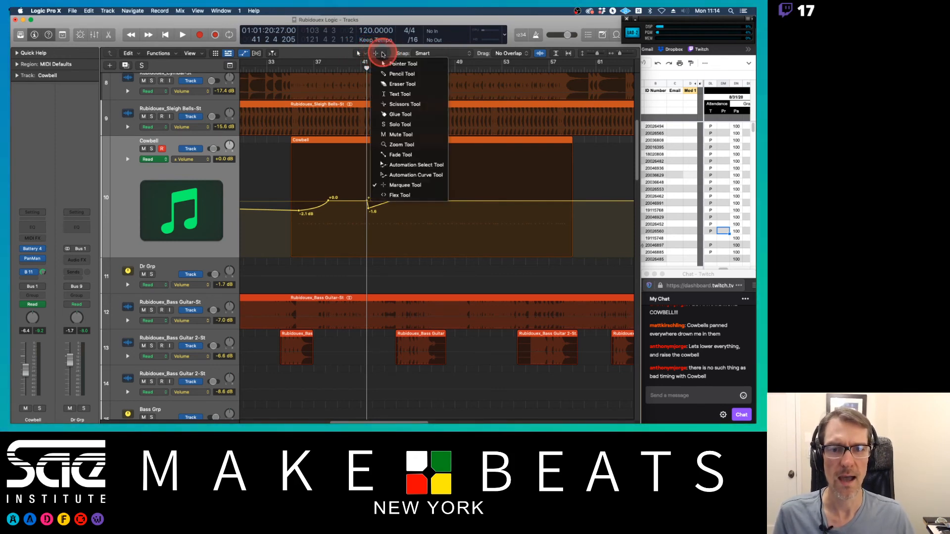
pyautogui.click(404, 176)
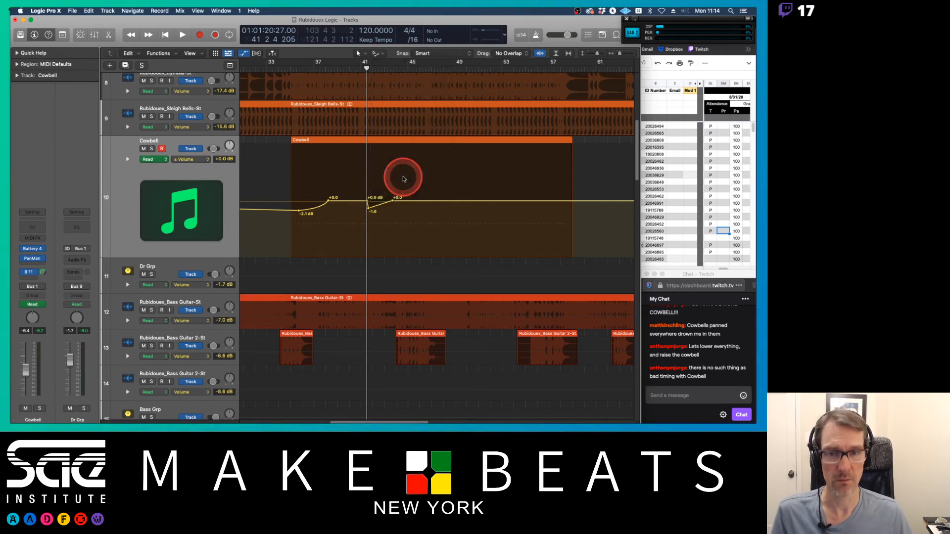
pyautogui.click(408, 198)
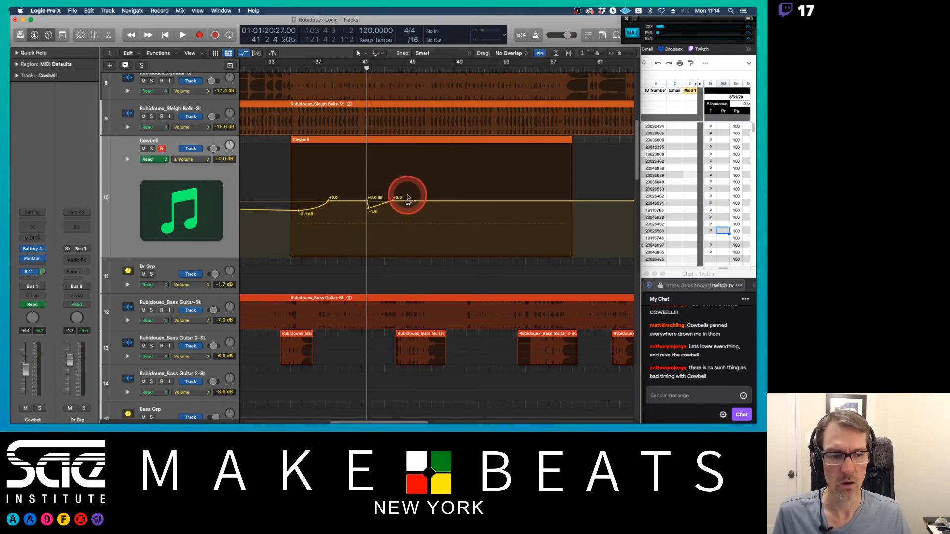
pyautogui.moveTo(408, 197)
pyautogui.mouseDown()
pyautogui.moveTo(397, 214)
pyautogui.moveTo(416, 204)
pyautogui.mouseUp()
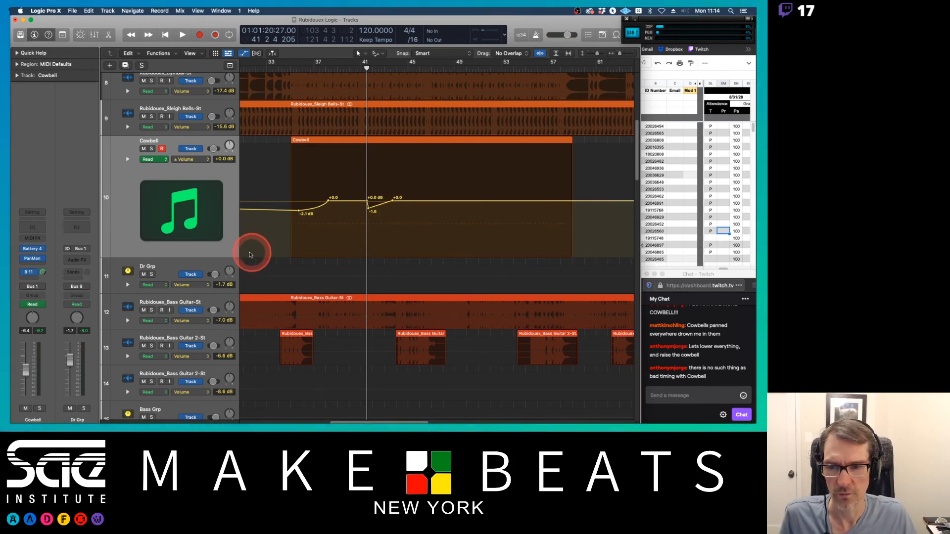
# Step: Enlarge the Cowbell track and reshape the volume dip point at bar 41 on its automation
pyautogui.moveTo(233, 259); pyautogui.dragTo(225, 306)
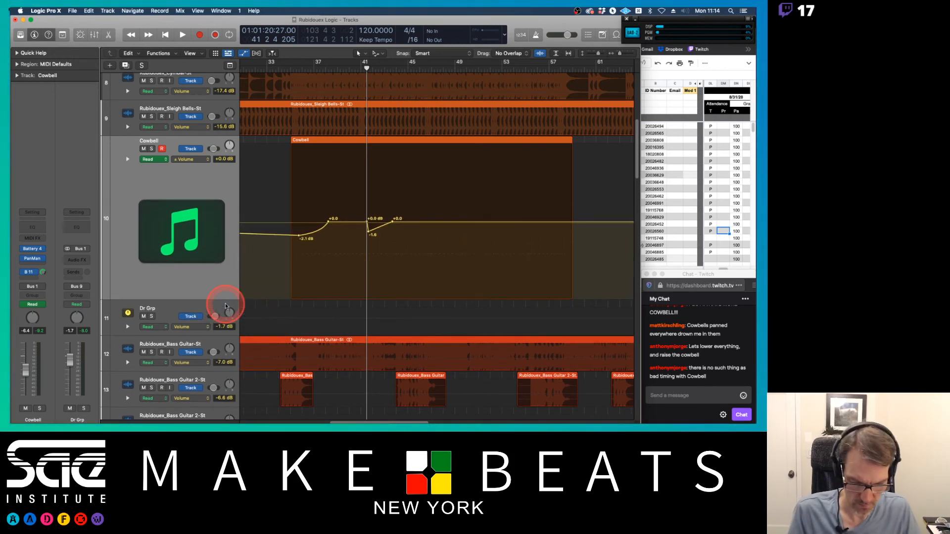
pyautogui.press('super+Right')
pyautogui.press('super+Right')
pyautogui.press('super+Right')
pyautogui.press('super+Right')
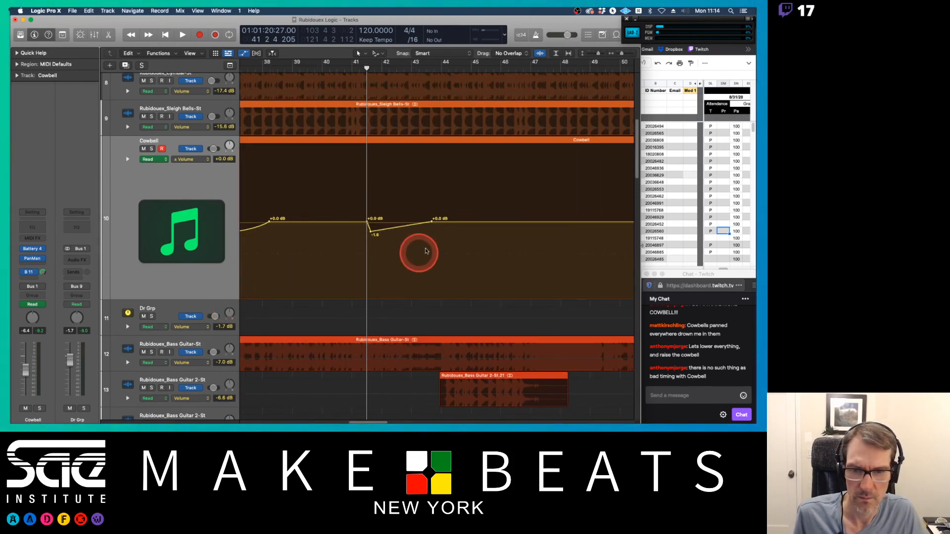
pyautogui.moveTo(368, 223)
pyautogui.mouseDown()
pyautogui.moveTo(357, 222)
pyautogui.moveTo(361, 232)
pyautogui.mouseUp()
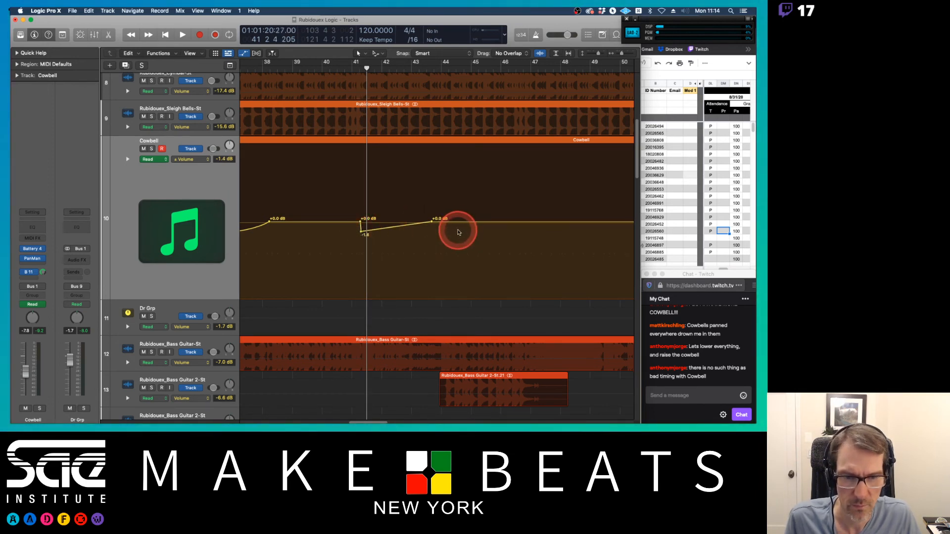
# Step: Add a volume dip to about -3.4 dB around bar 57 on the Cowbell automation
pyautogui.hscroll(10, 457, 232)
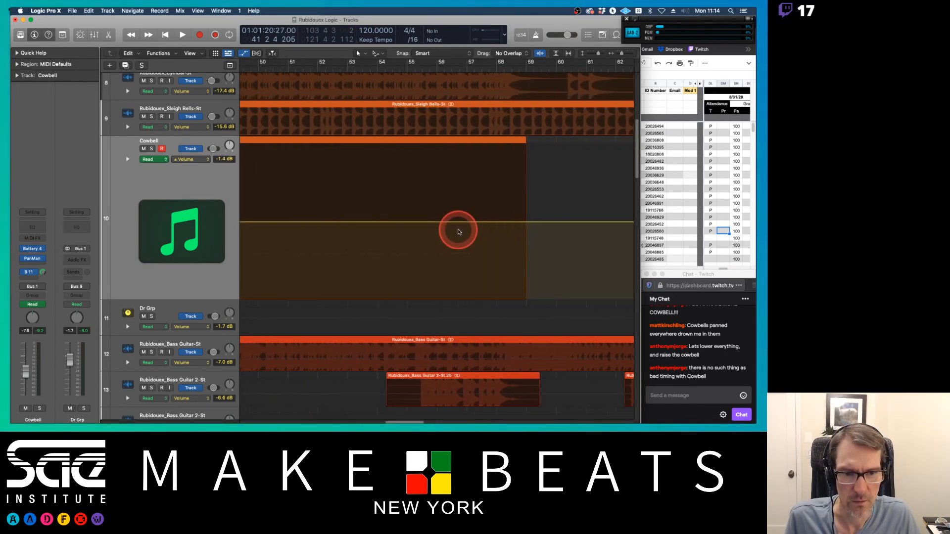
pyautogui.hscroll(-1, 458, 232)
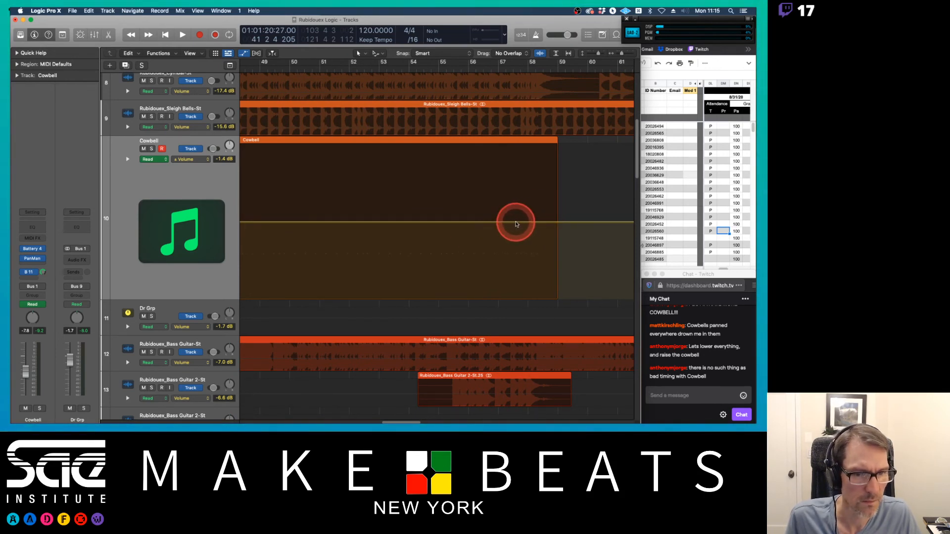
pyautogui.click(539, 222)
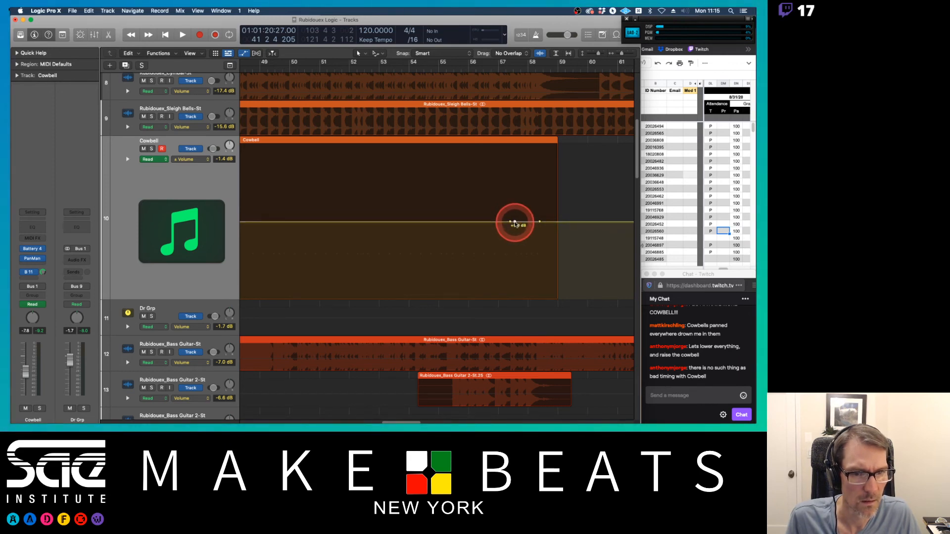
pyautogui.moveTo(514, 224)
pyautogui.mouseDown()
pyautogui.moveTo(513, 239)
pyautogui.moveTo(527, 229)
pyautogui.moveTo(508, 231)
pyautogui.mouseUp()
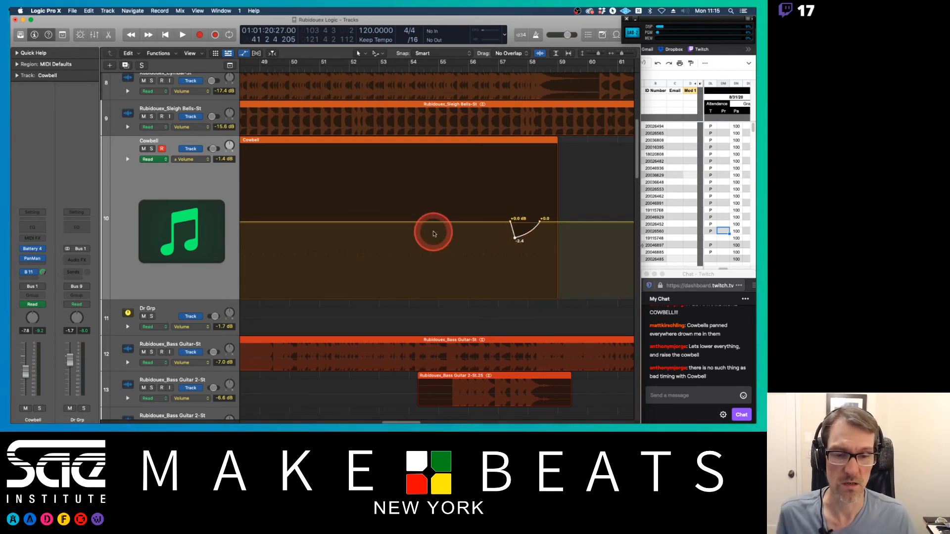
# Step: Add automation points around bars 47 and 50 and pull a volume dip at bar 47 to about -4.1 dB
pyautogui.hscroll(-10, 433, 233)
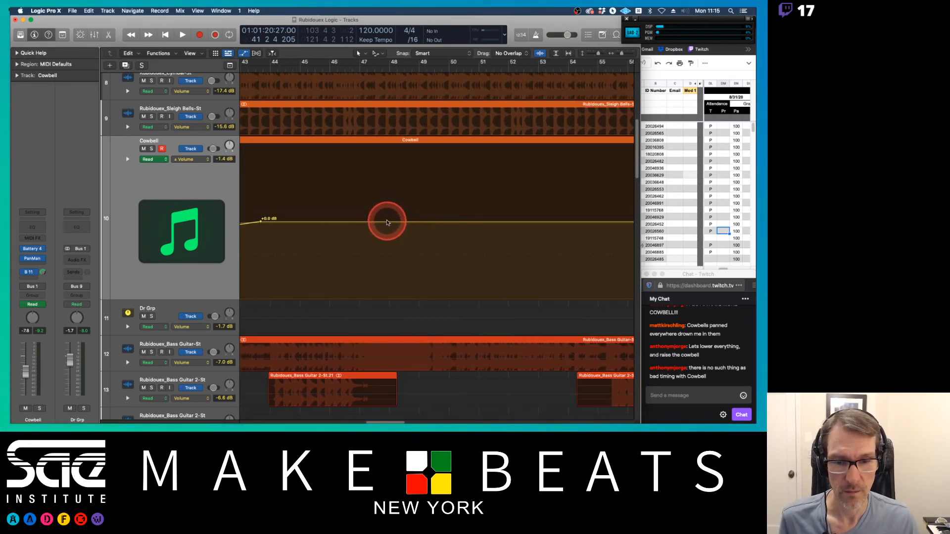
pyautogui.click(357, 223)
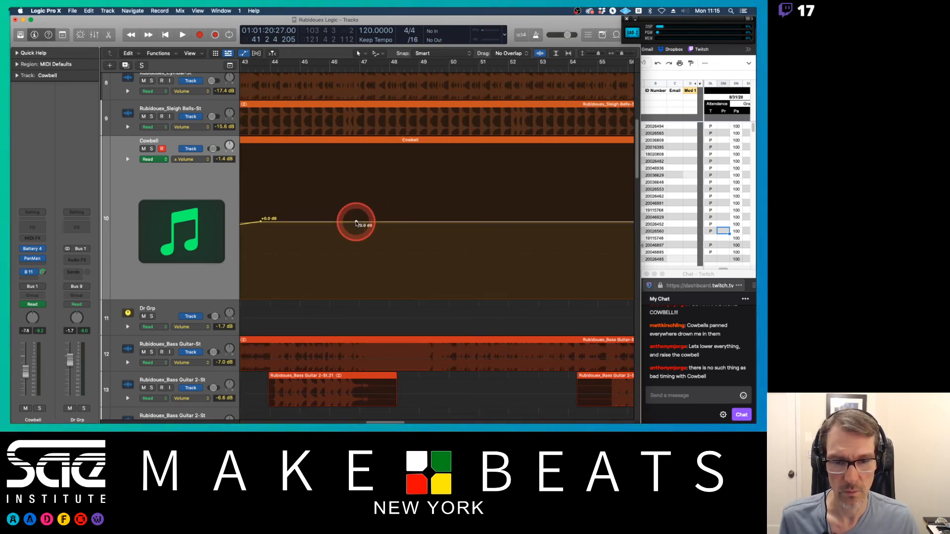
pyautogui.click(432, 223)
pyautogui.click(362, 222)
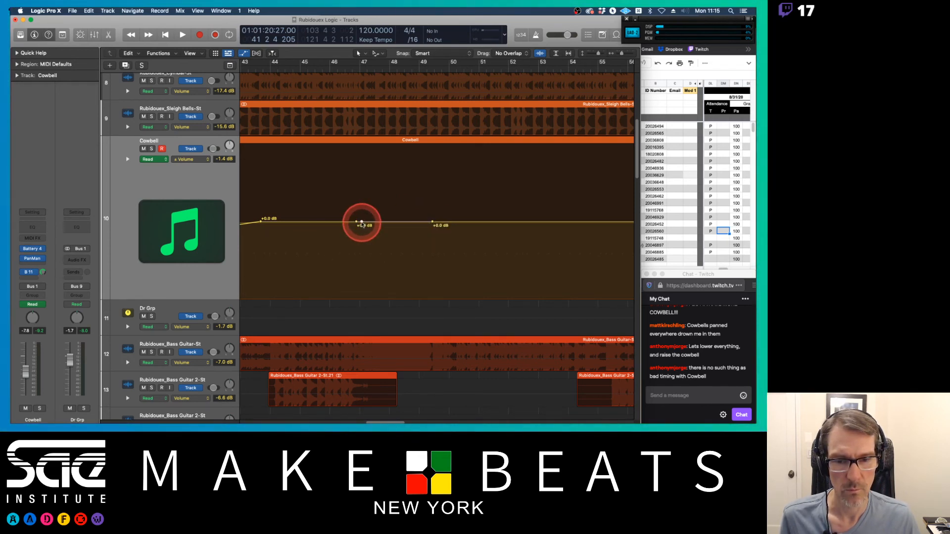
pyautogui.moveTo(361, 224); pyautogui.dragTo(357, 233)
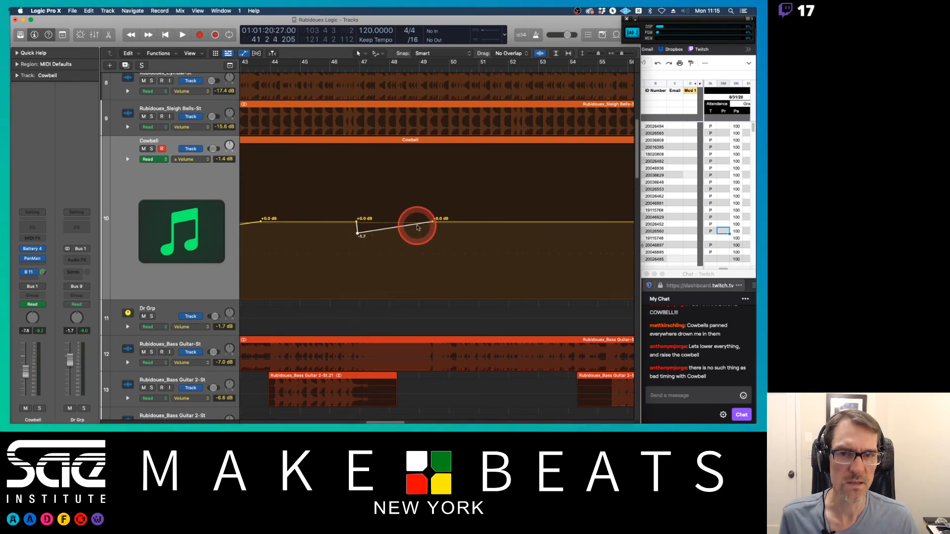
pyautogui.moveTo(357, 233); pyautogui.dragTo(358, 251)
# Step: Set the dip near bar 35 to -3.3 dB and curve the ramps rising from the bar 35 and bar 41 dips
pyautogui.hscroll(-10, 366, 239)
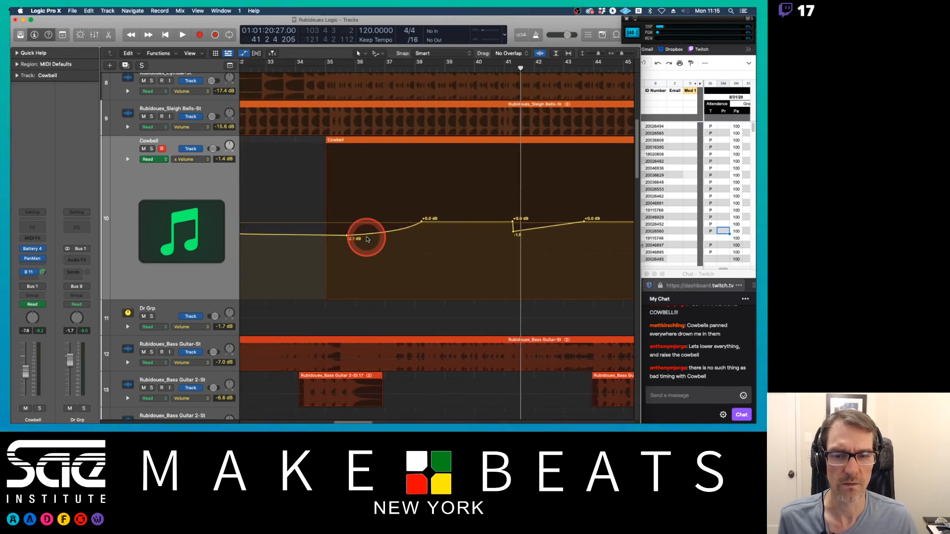
pyautogui.hscroll(-3, 366, 239)
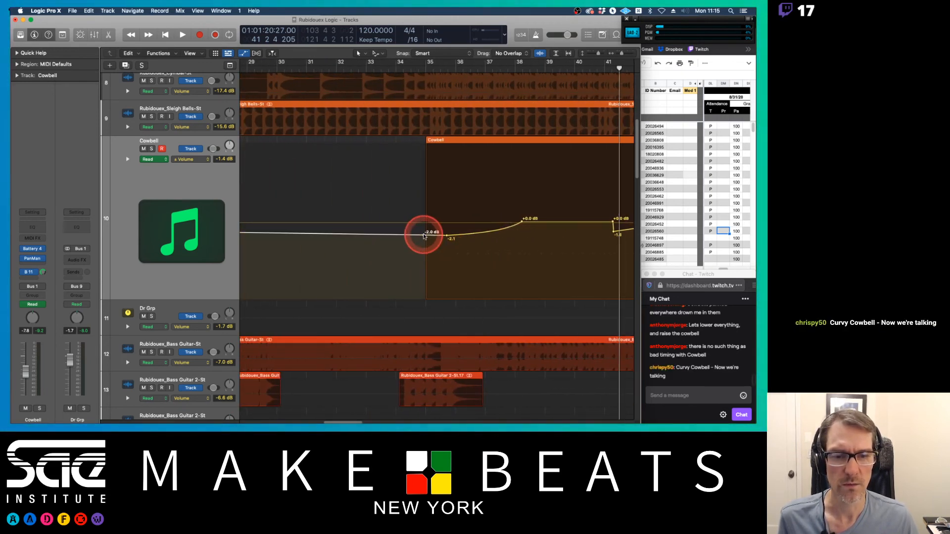
pyautogui.moveTo(423, 237)
pyautogui.mouseDown()
pyautogui.moveTo(426, 221)
pyautogui.moveTo(439, 245)
pyautogui.mouseUp()
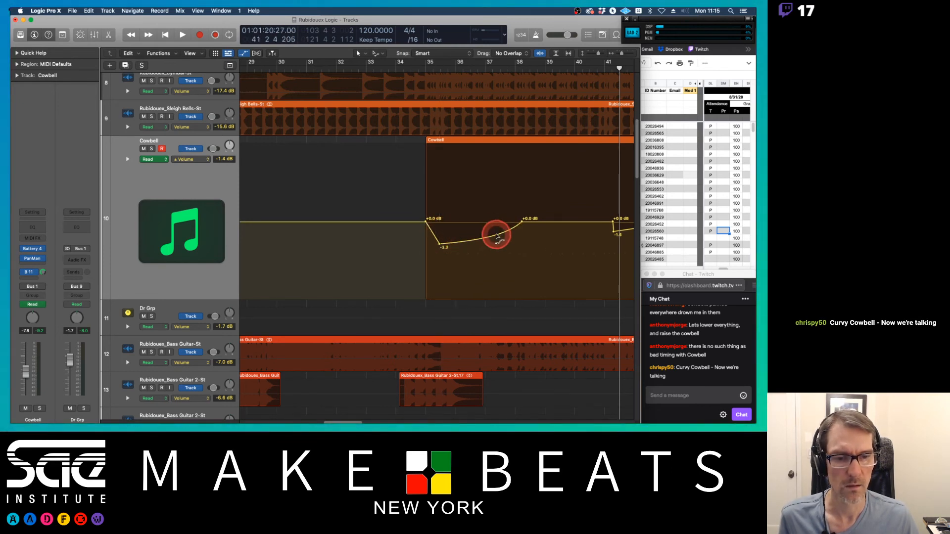
pyautogui.moveTo(497, 236); pyautogui.dragTo(519, 235)
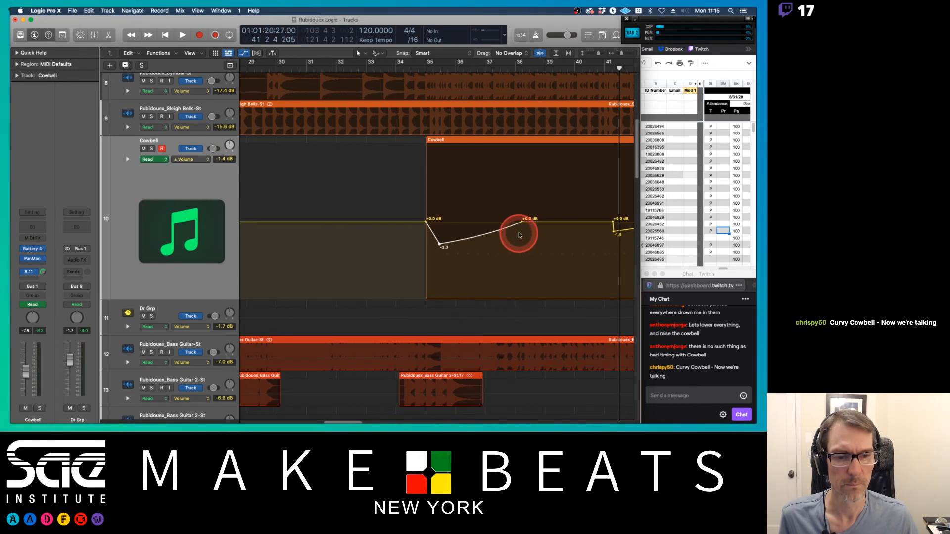
pyautogui.hscroll(5, 518, 236)
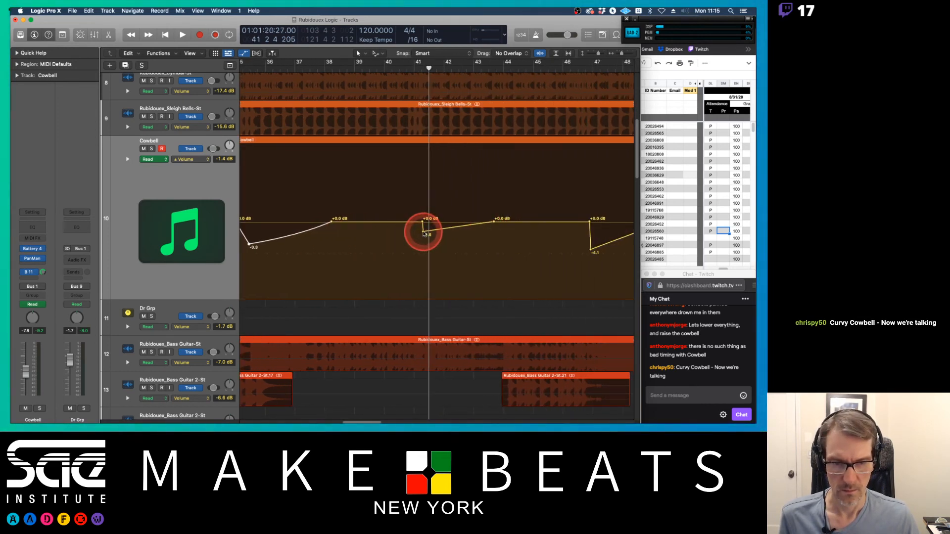
pyautogui.moveTo(423, 234); pyautogui.dragTo(460, 241)
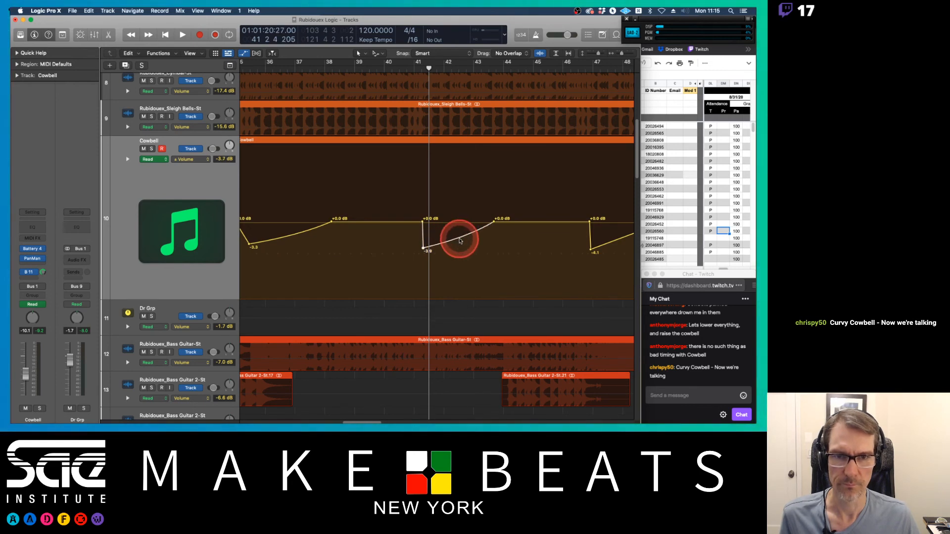
# Step: Play back from bar 35 to hear the reshaped cowbell automation
pyautogui.hscroll(-3, 394, 165)
pyautogui.click(330, 71)
pyautogui.press('space')
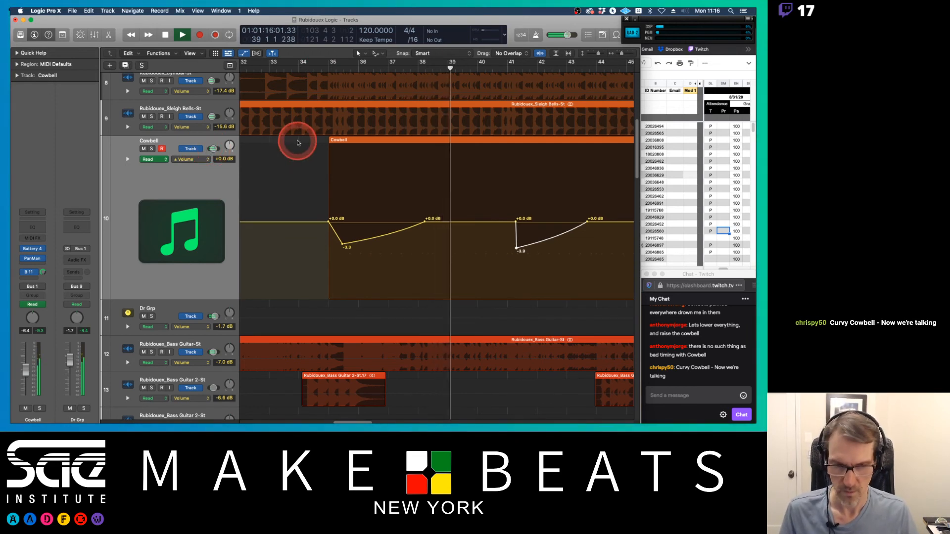
pyautogui.press('space')
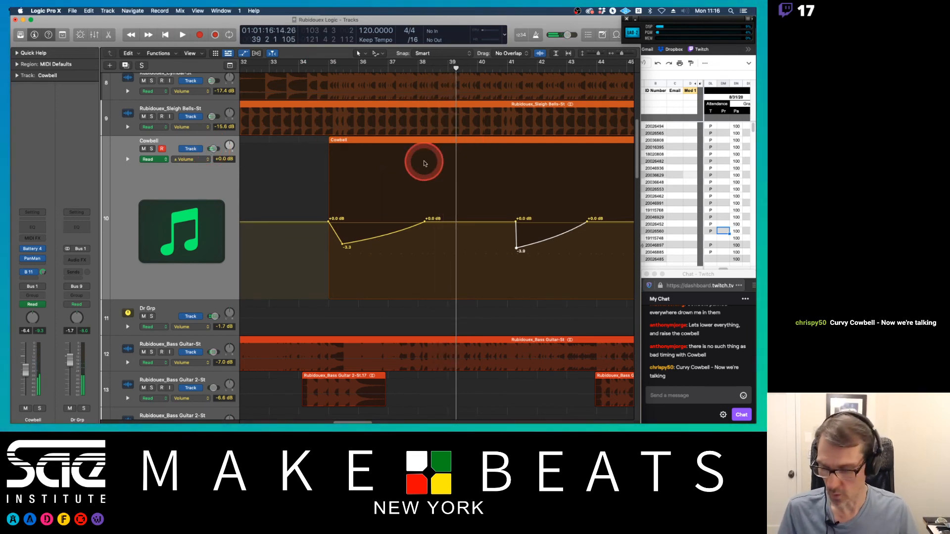
# Step: Try to adjust the Cowbell channel fader in the Mixer
pyautogui.doubleClick(328, 66)
pyautogui.press('super+2')
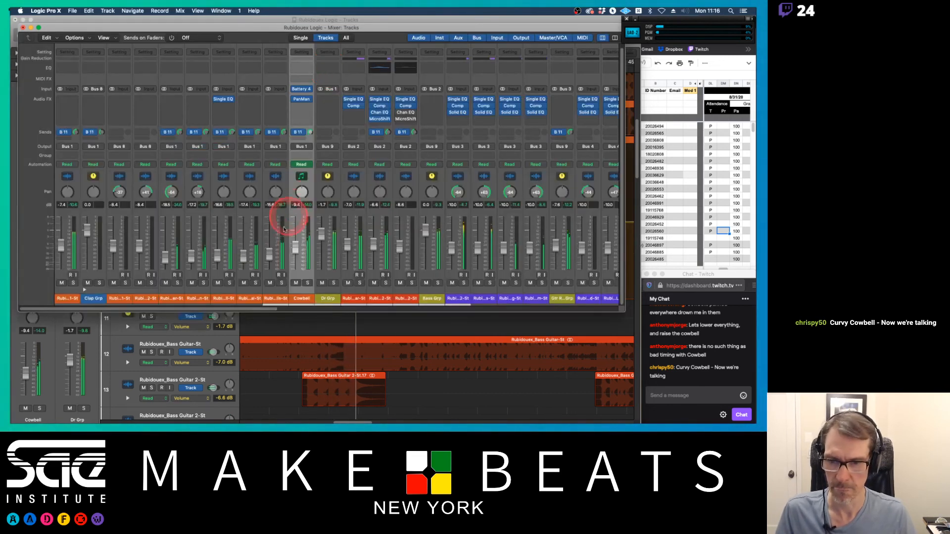
pyautogui.moveTo(294, 252)
pyautogui.mouseDown()
pyautogui.moveTo(297, 213)
pyautogui.moveTo(295, 240)
pyautogui.mouseUp()
pyautogui.click(308, 164)
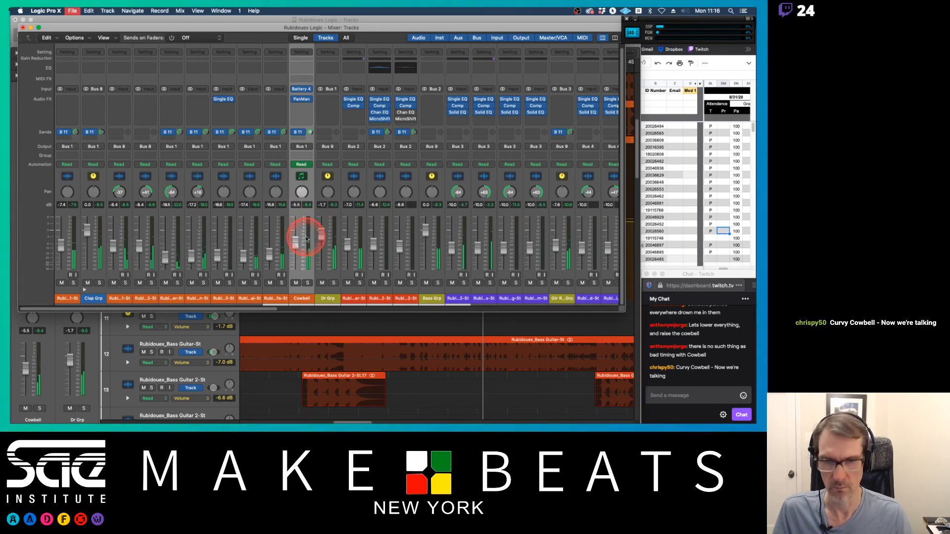
pyautogui.press('x')
# Step: Switch the Cowbell automation to Main Volume Relative and set its trim to about -4.9 dB
pyautogui.click(205, 158)
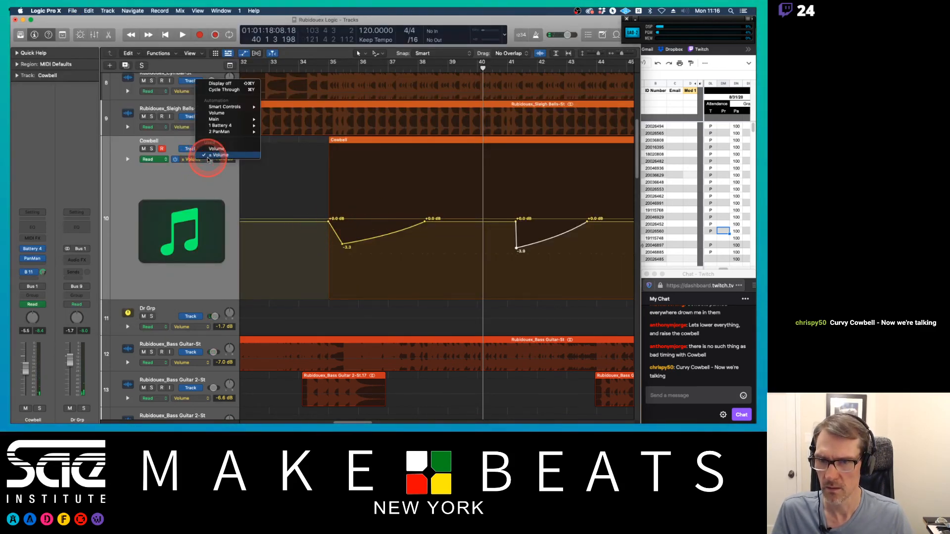
pyautogui.moveTo(213, 119)
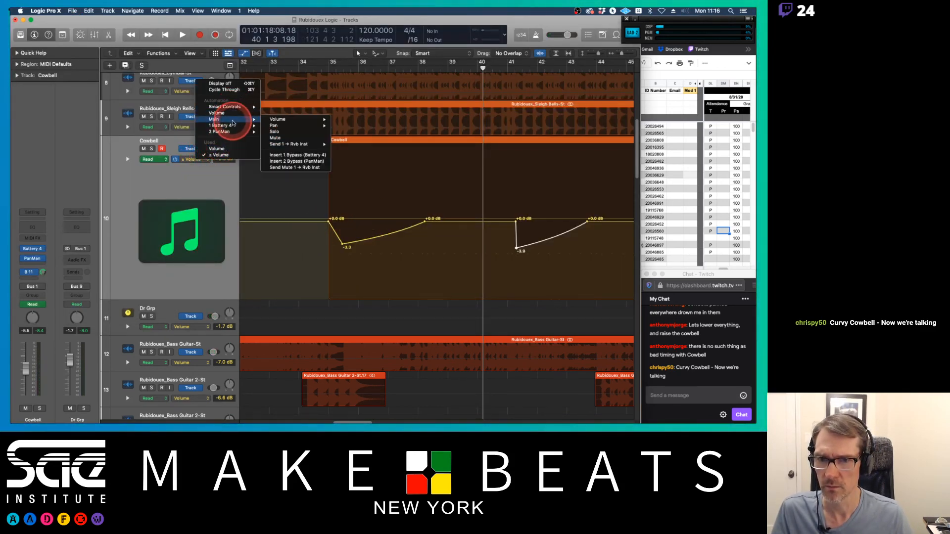
pyautogui.moveTo(278, 119)
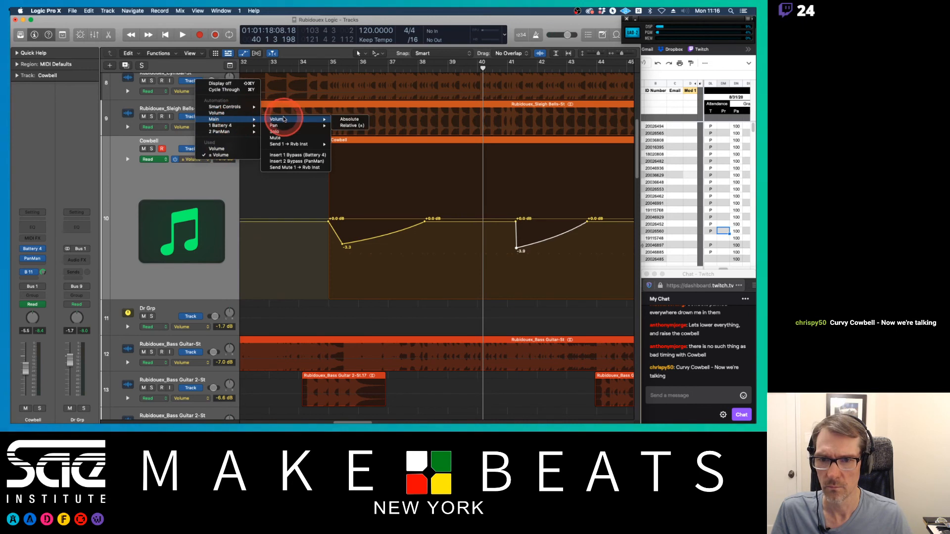
pyautogui.click(345, 120)
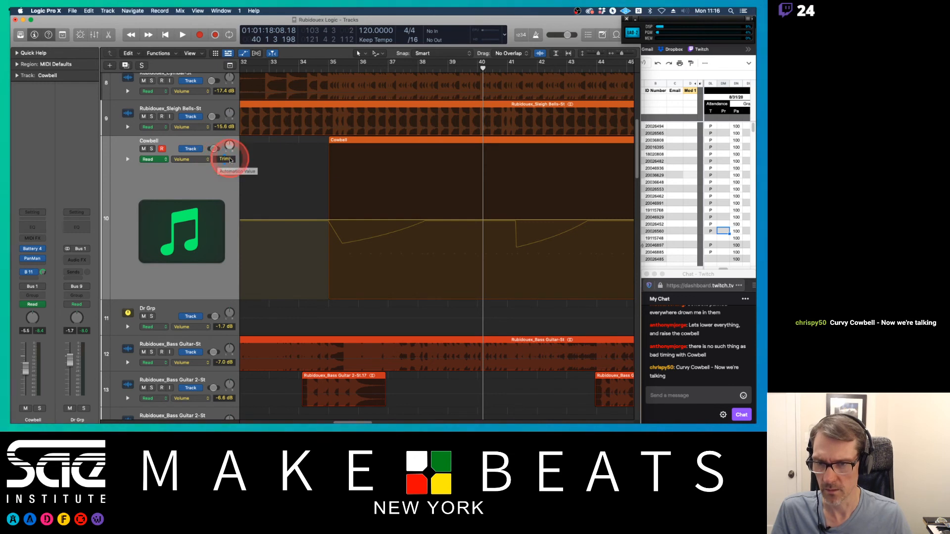
pyautogui.moveTo(227, 160); pyautogui.dragTo(225, 154)
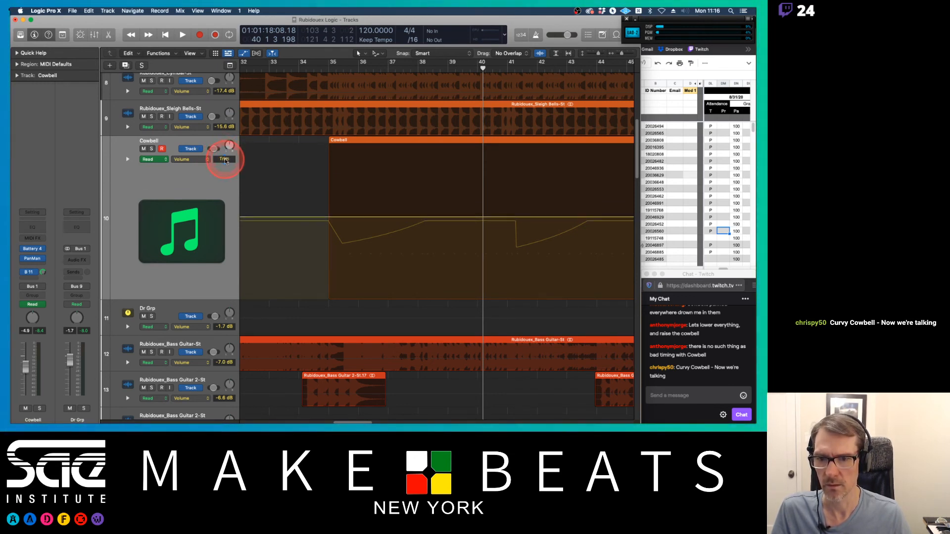
# Step: Play back the trimmed cowbell section, briefly checking the Mixer
pyautogui.press('space')
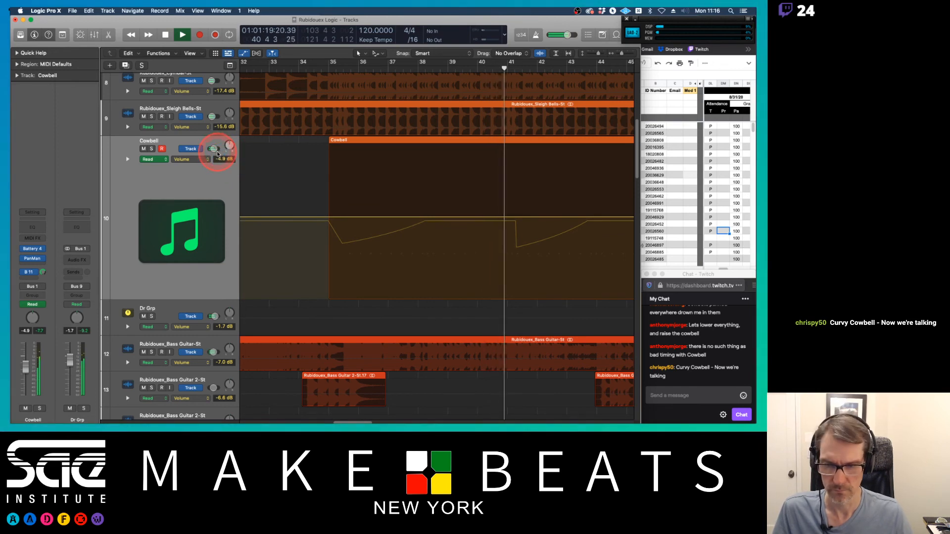
pyautogui.click(319, 178)
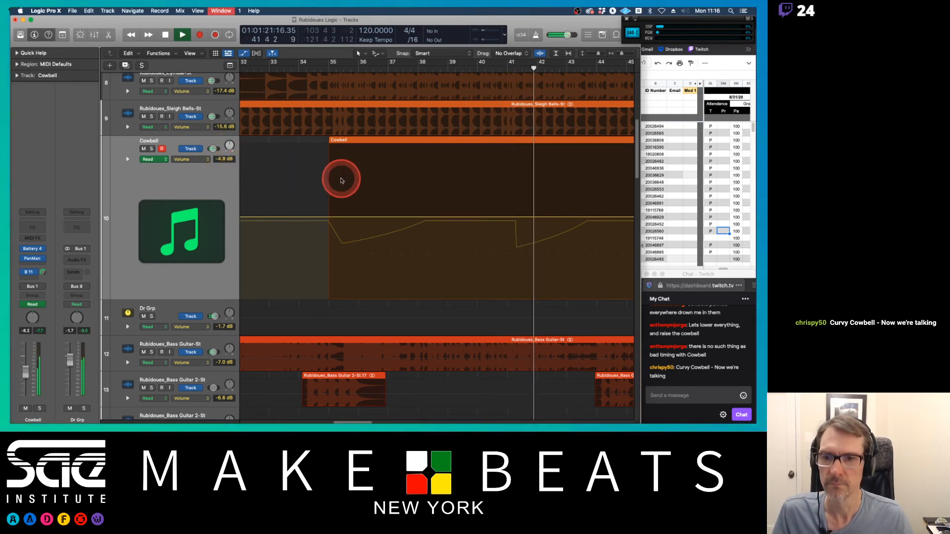
pyautogui.press('x')
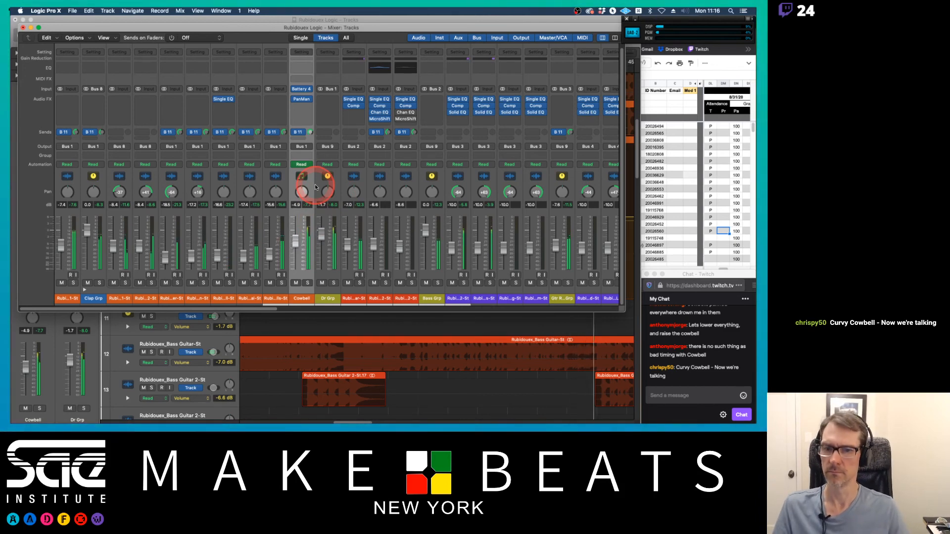
pyautogui.press('x')
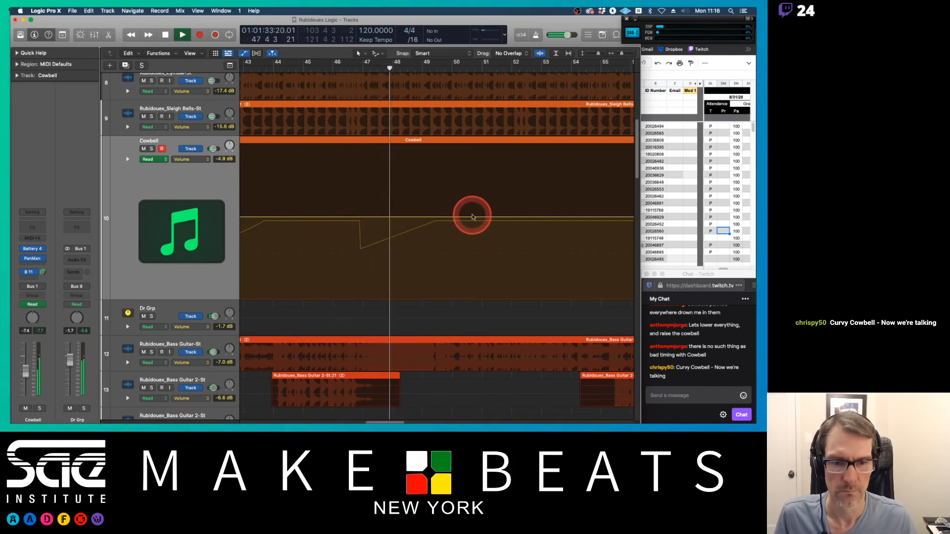
pyautogui.hscroll(5, 463, 224)
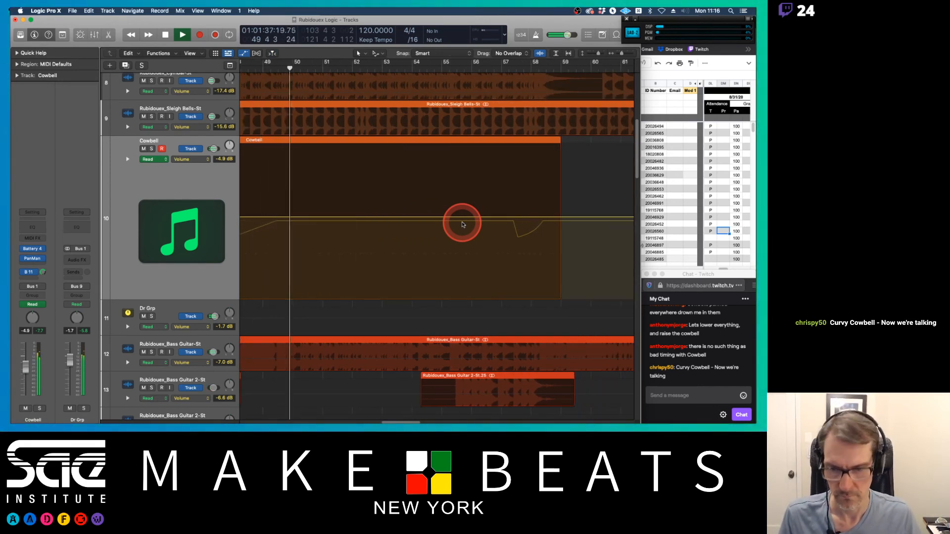
pyautogui.press('space')
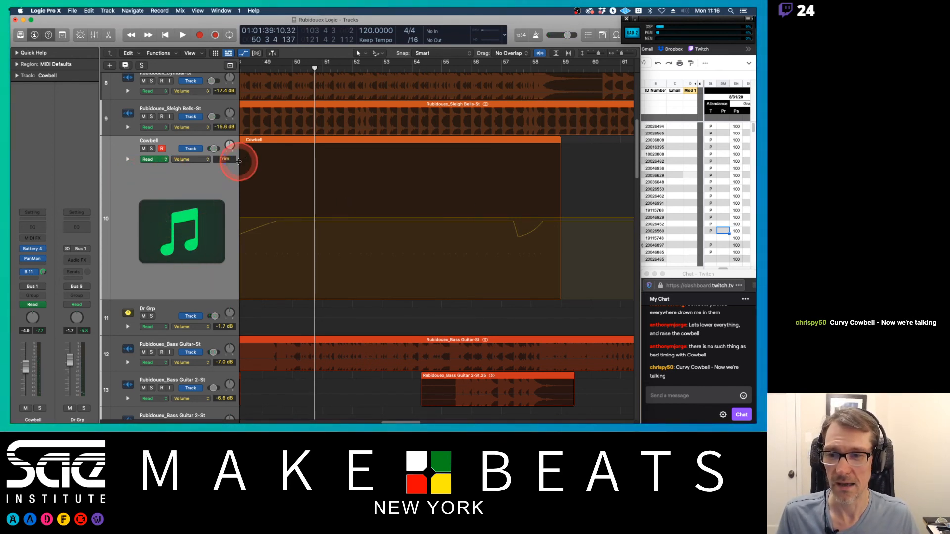
pyautogui.click(193, 158)
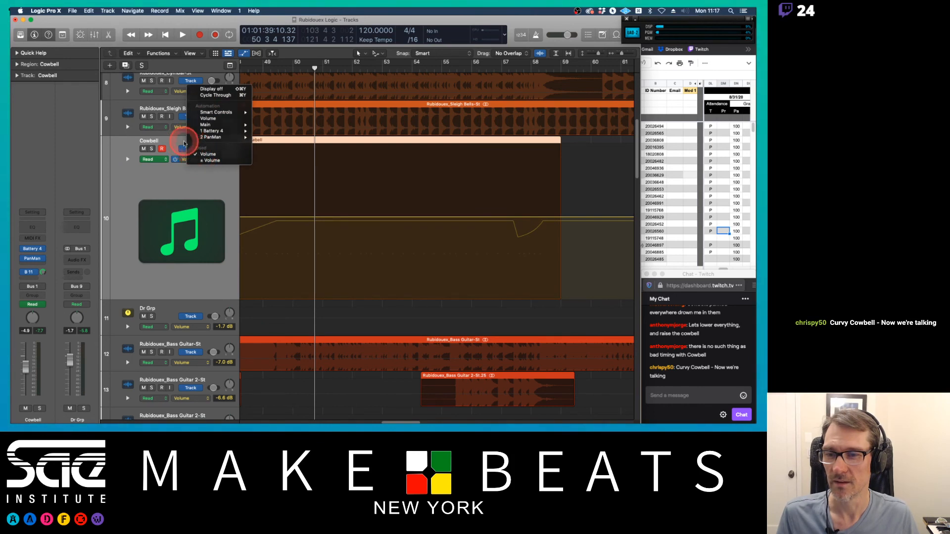
pyautogui.click(186, 142)
pyautogui.hscroll(-10, 322, 210)
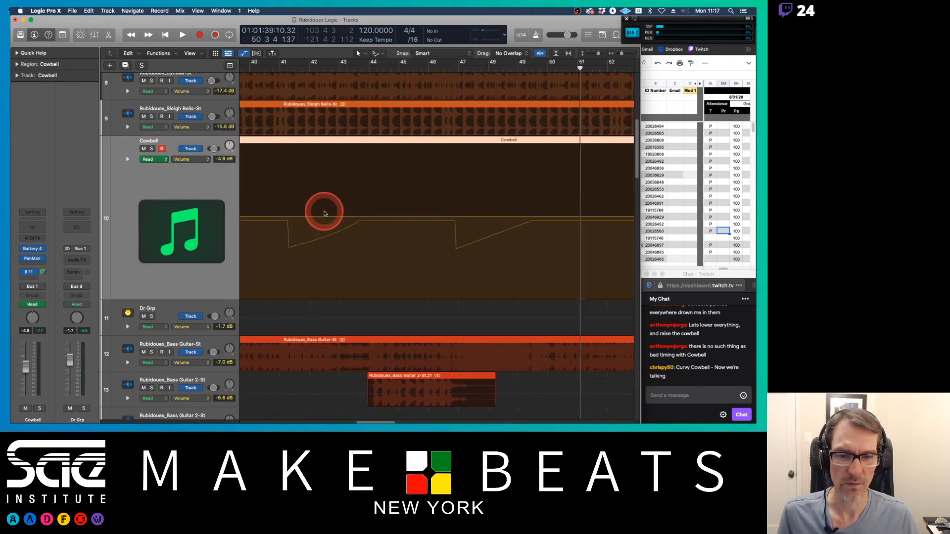
pyautogui.hscroll(-4, 324, 213)
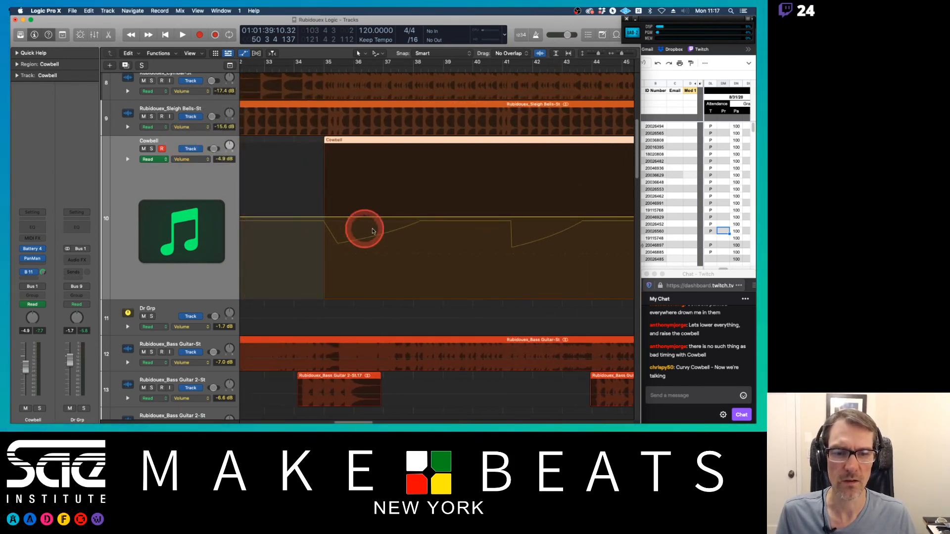
# Step: Hide the automation lanes and shrink the Cowbell track back to standard track height
pyautogui.hscroll(3, 349, 239)
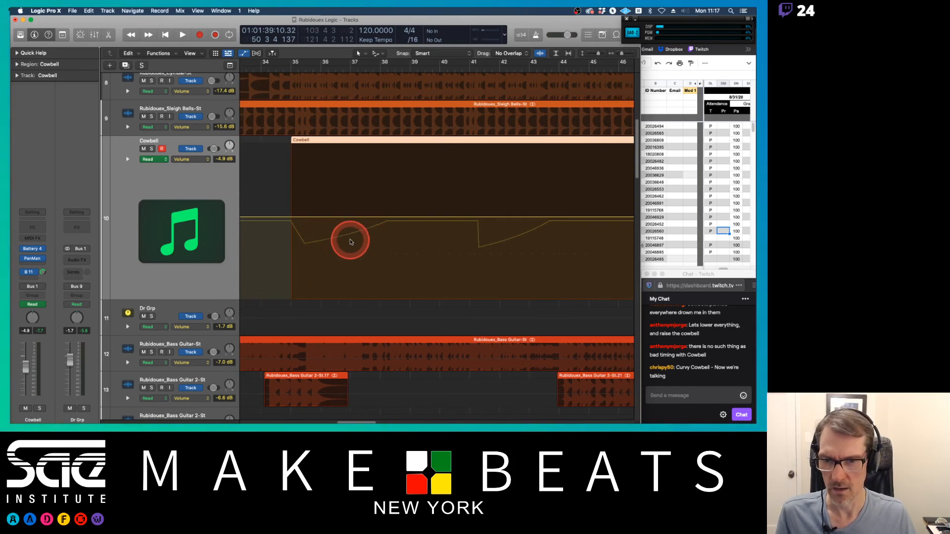
pyautogui.hscroll(-2, 351, 242)
pyautogui.press('a')
pyautogui.press('super+Up')
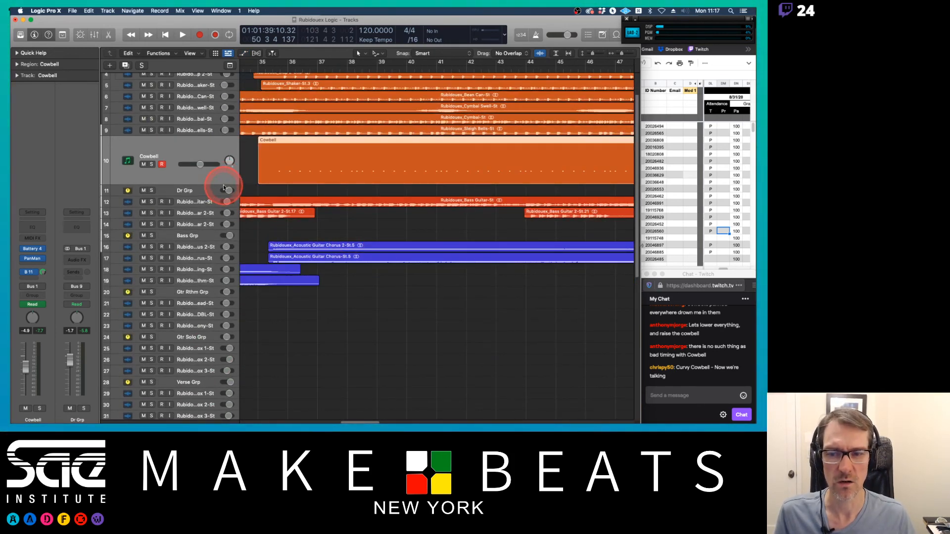
pyautogui.moveTo(222, 183); pyautogui.dragTo(223, 147)
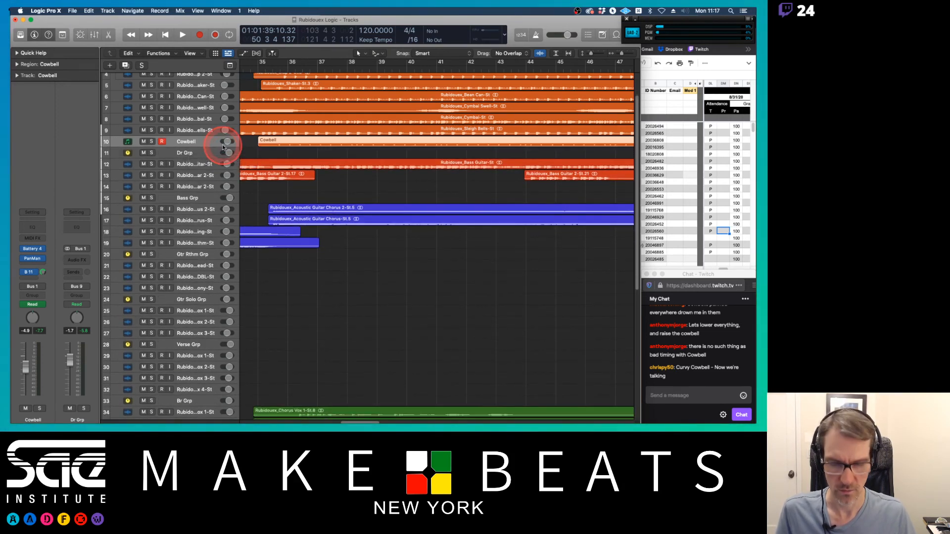
pyautogui.press('super+Down')
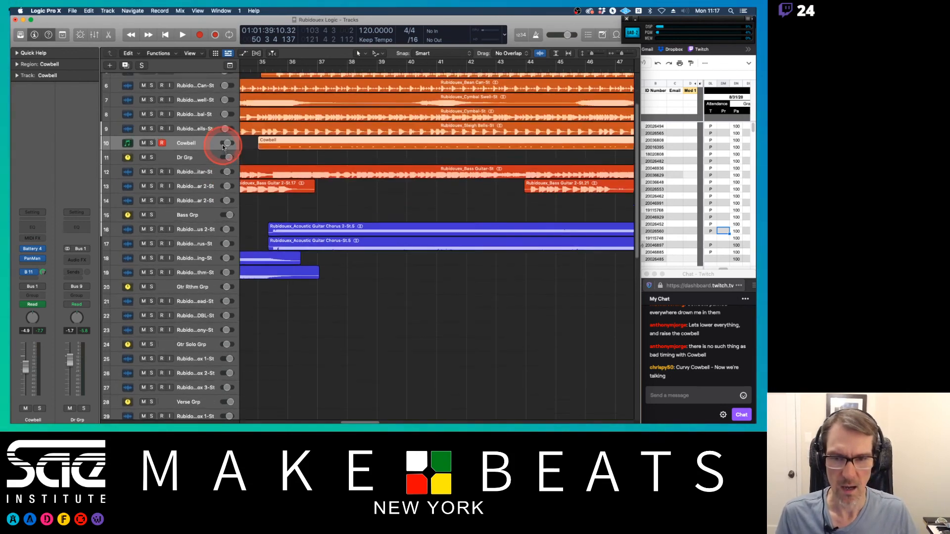
pyautogui.press('super+Up')
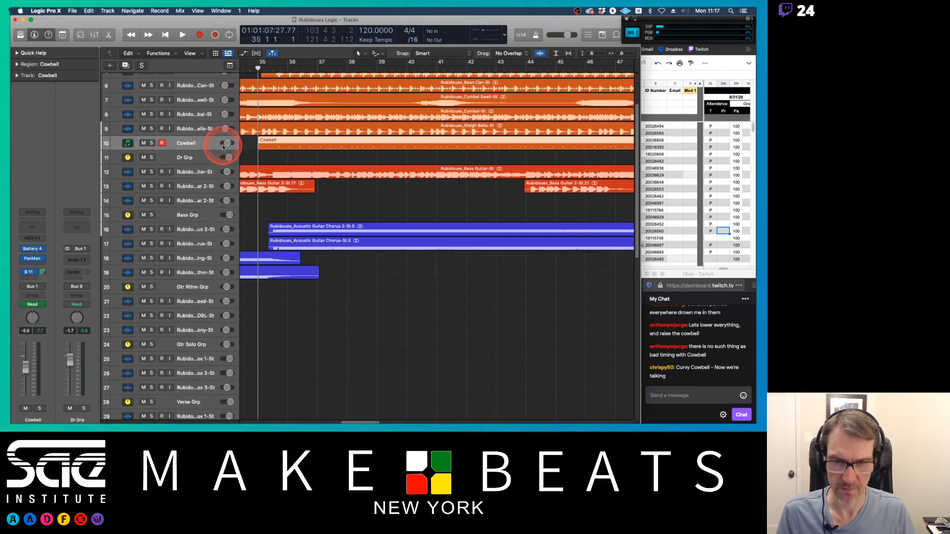
pyautogui.hscroll(-2, 297, 149)
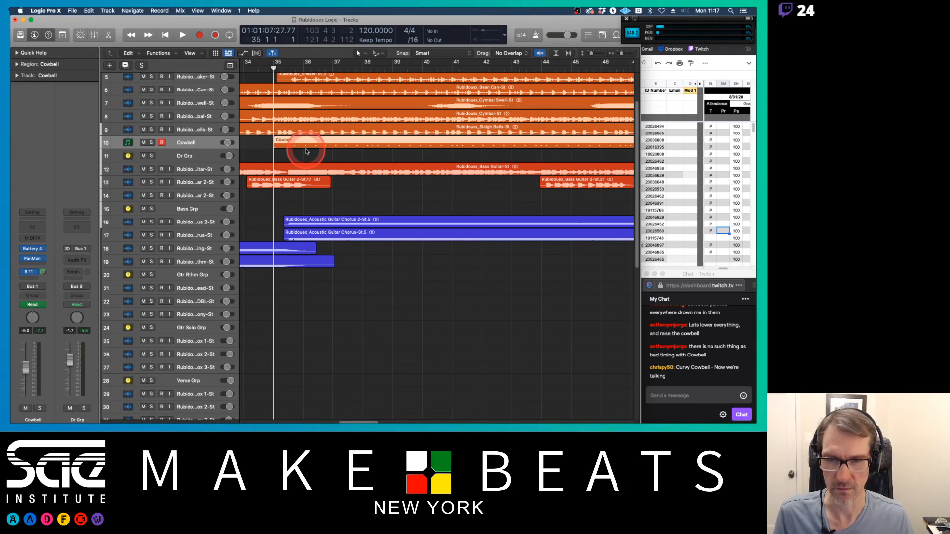
# Step: Open the Mixer and insert a stereo Limiter on the Stereo Out channel
pyautogui.press('super+2')
pyautogui.hscroll(10, 299, 167)
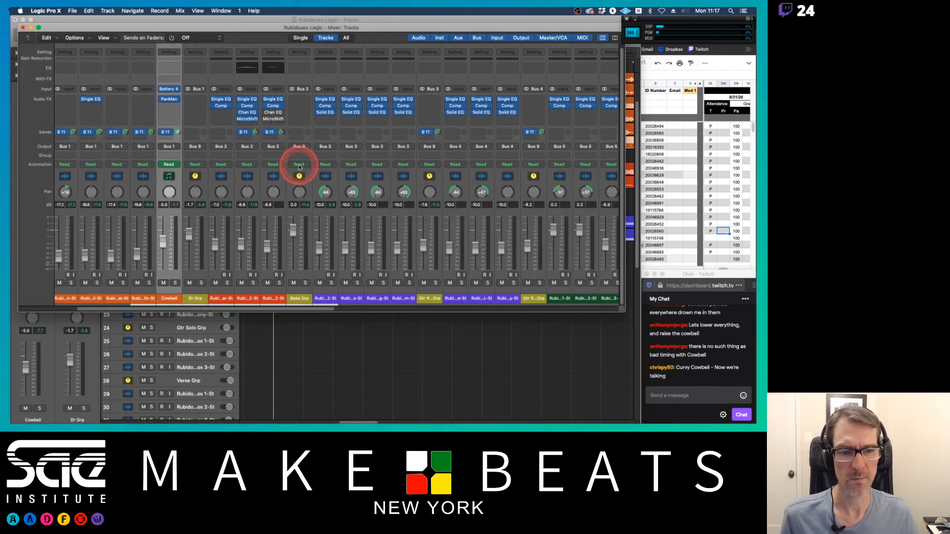
pyautogui.hscroll(3, 299, 167)
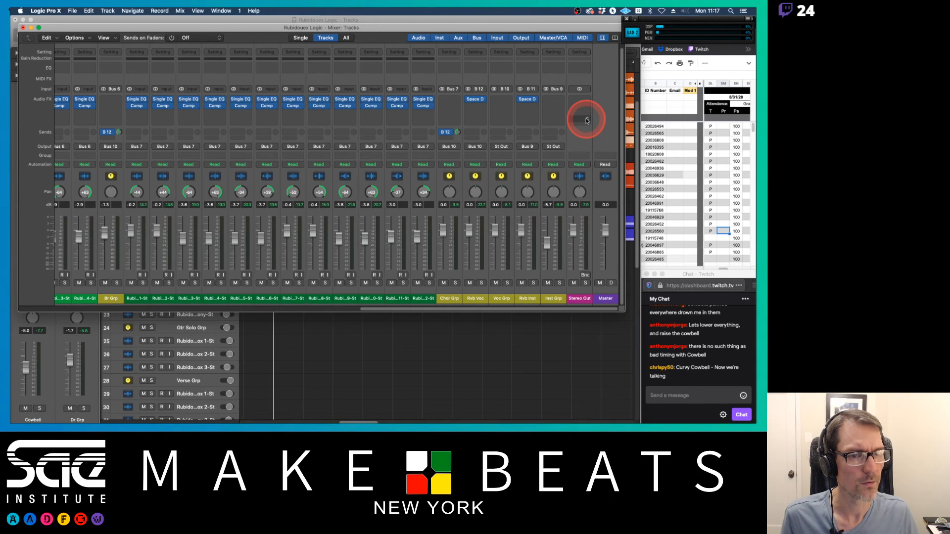
pyautogui.click(587, 103)
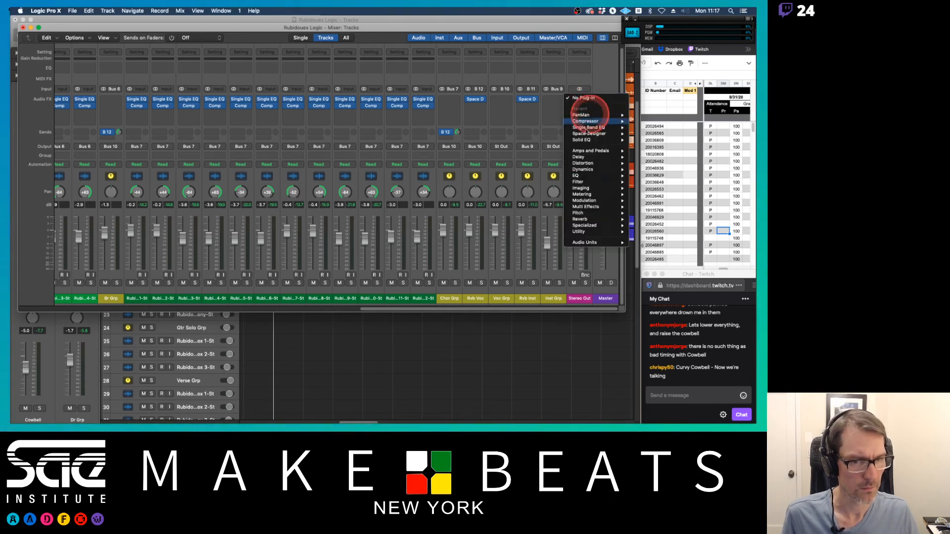
pyautogui.moveTo(575, 200)
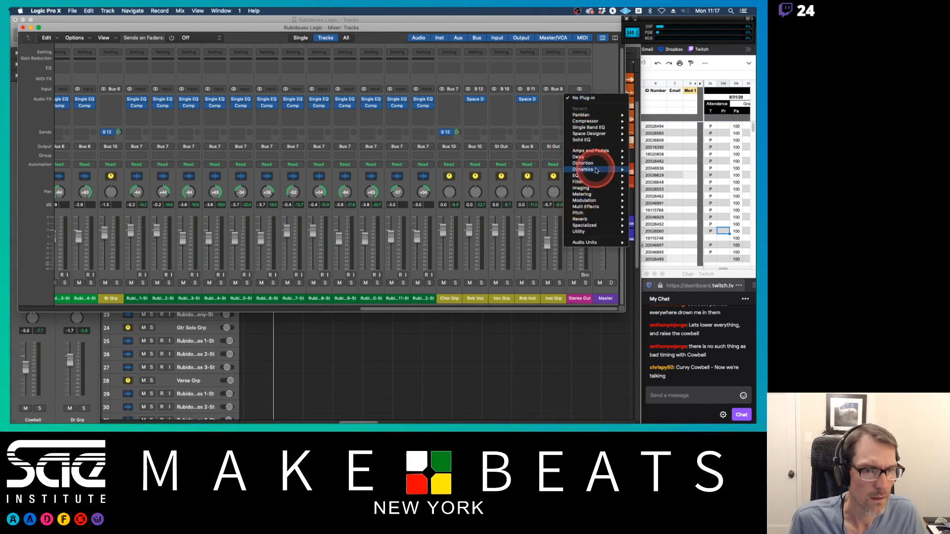
pyautogui.moveTo(589, 169)
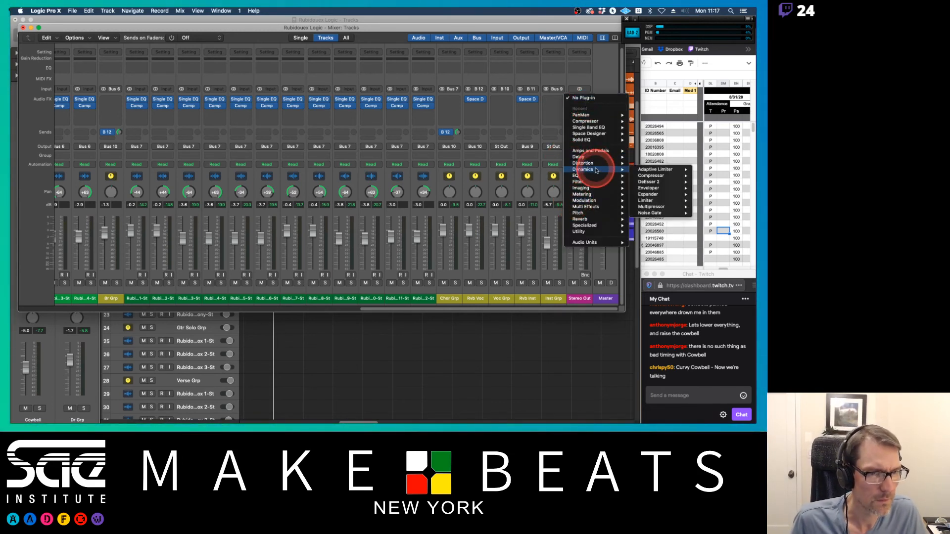
pyautogui.click(651, 200)
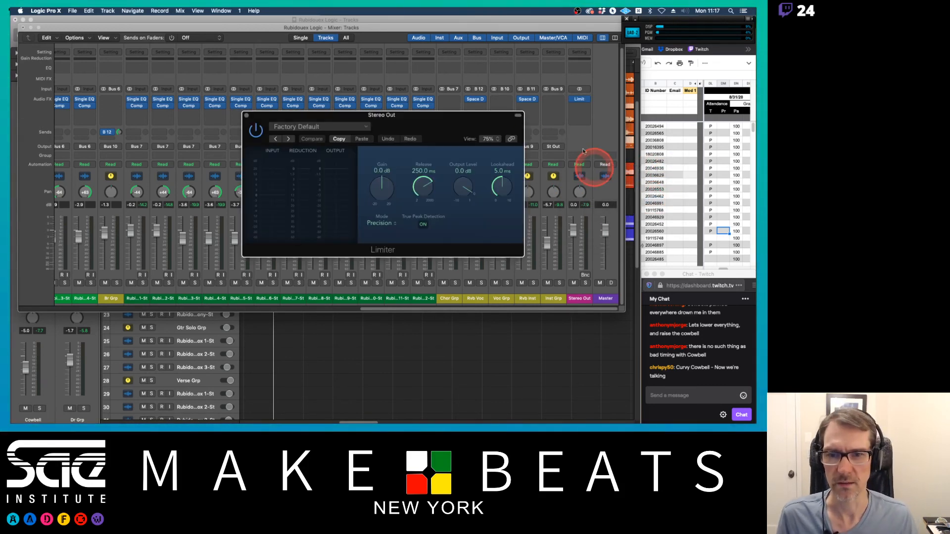
# Step: Start playback and raise the Limiter's gain to about +6.9 dB
pyautogui.moveTo(393, 121); pyautogui.dragTo(332, 126)
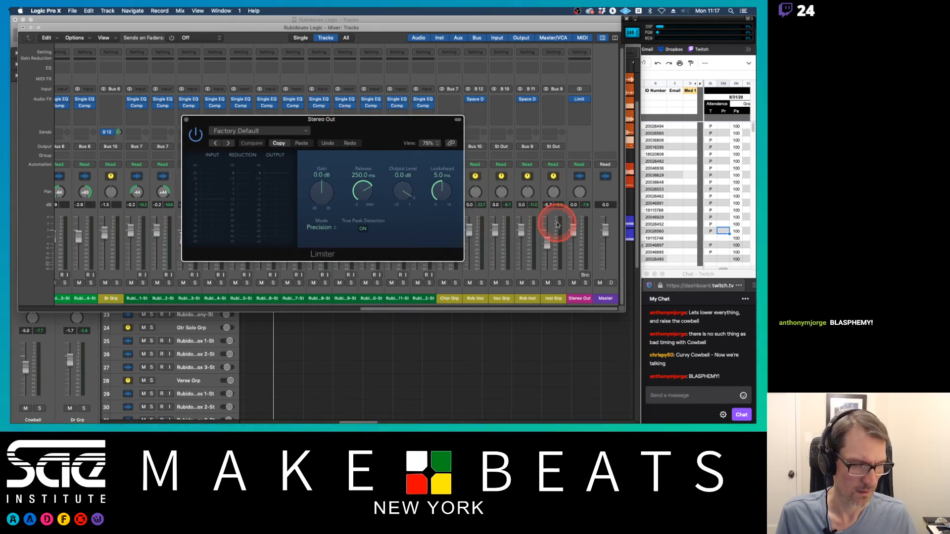
pyautogui.press('space')
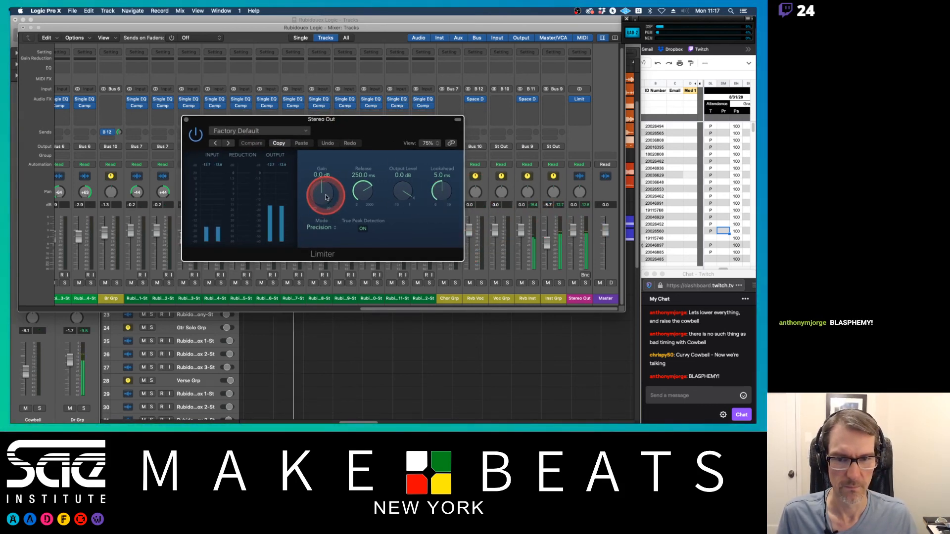
pyautogui.moveTo(325, 197); pyautogui.dragTo(326, 193)
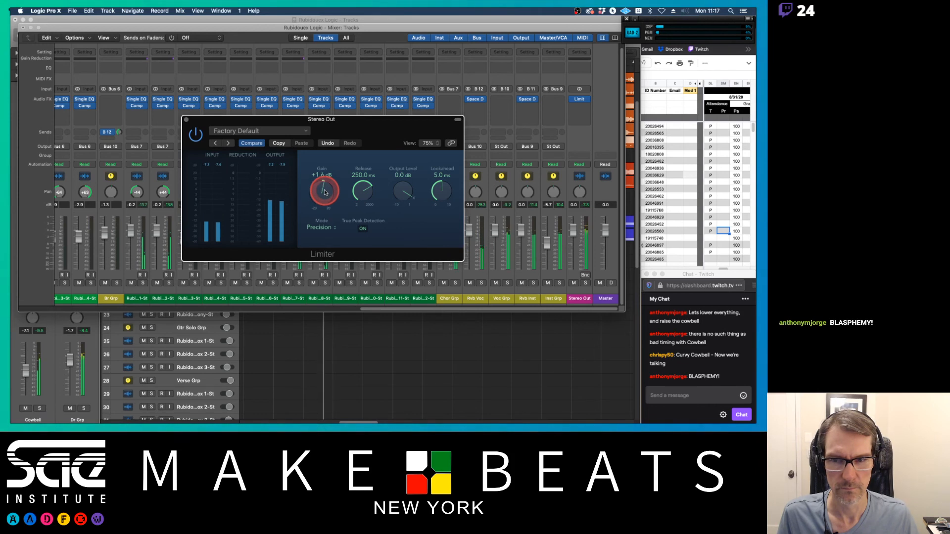
pyautogui.click(571, 232)
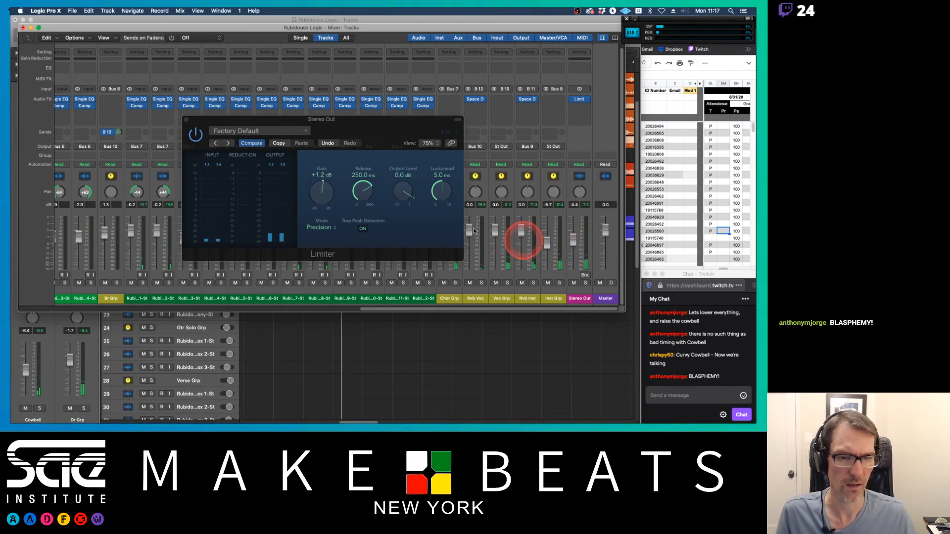
pyautogui.moveTo(330, 196); pyautogui.dragTo(325, 174)
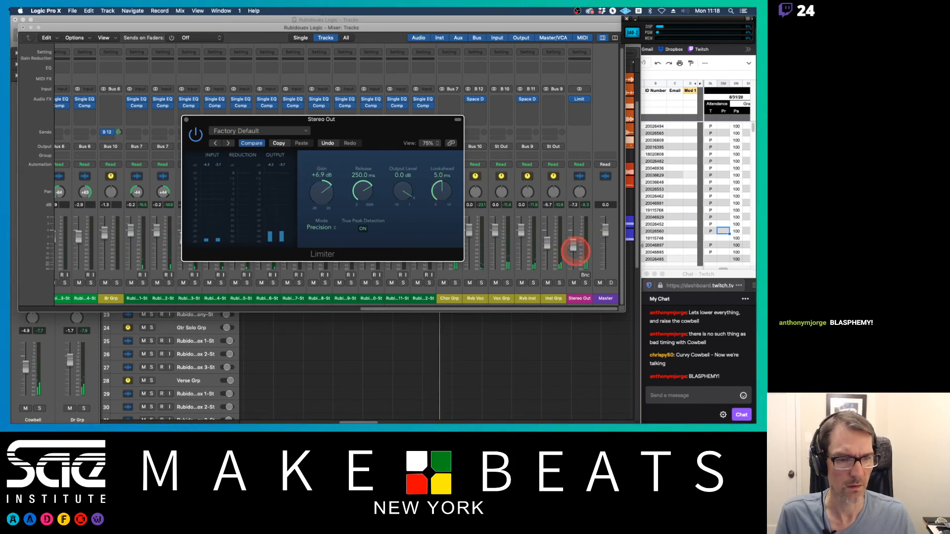
# Step: Lower the Stereo Out fader slightly and set the Limiter's release to 26 ms and output level to -0.3 dB
pyautogui.moveTo(575, 251); pyautogui.dragTo(575, 254)
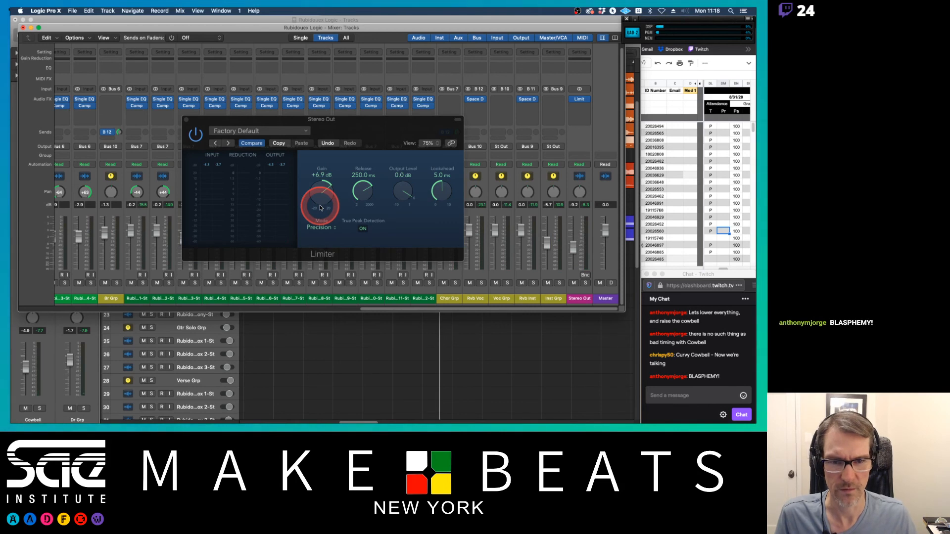
pyautogui.moveTo(366, 192); pyautogui.dragTo(368, 228)
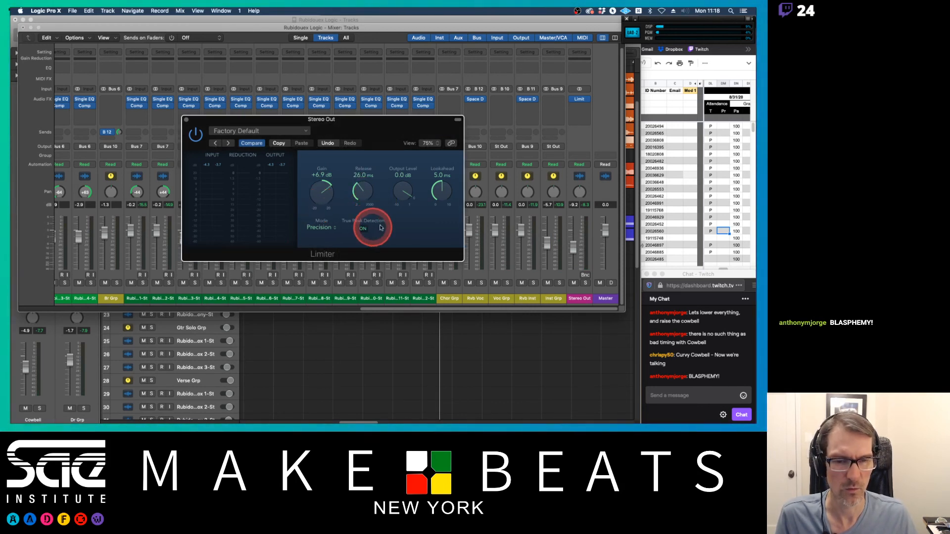
pyautogui.click(441, 197)
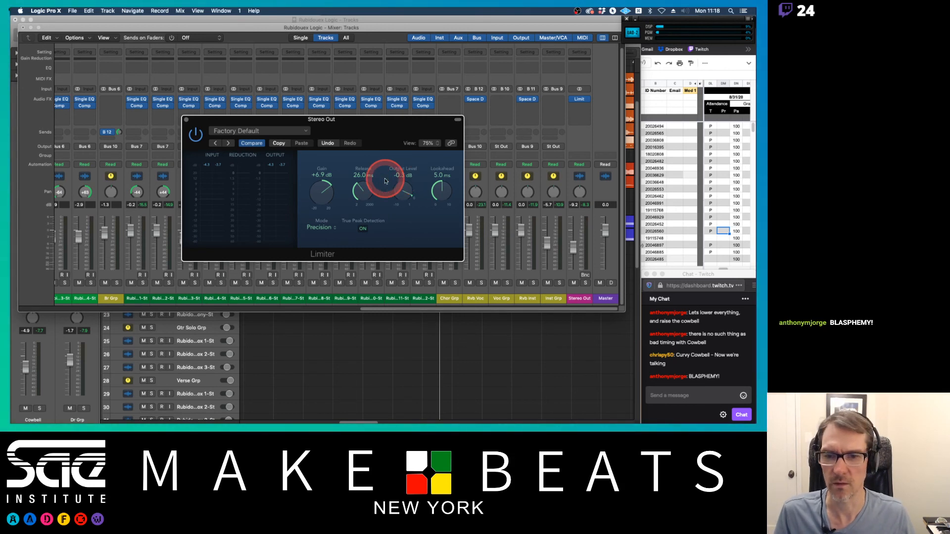
pyautogui.press('space')
# Step: Fine-tune the Limiter gain to about +9.1 dB during playback, then close the plugin and Mixer windows
pyautogui.moveTo(334, 196); pyautogui.dragTo(325, 188)
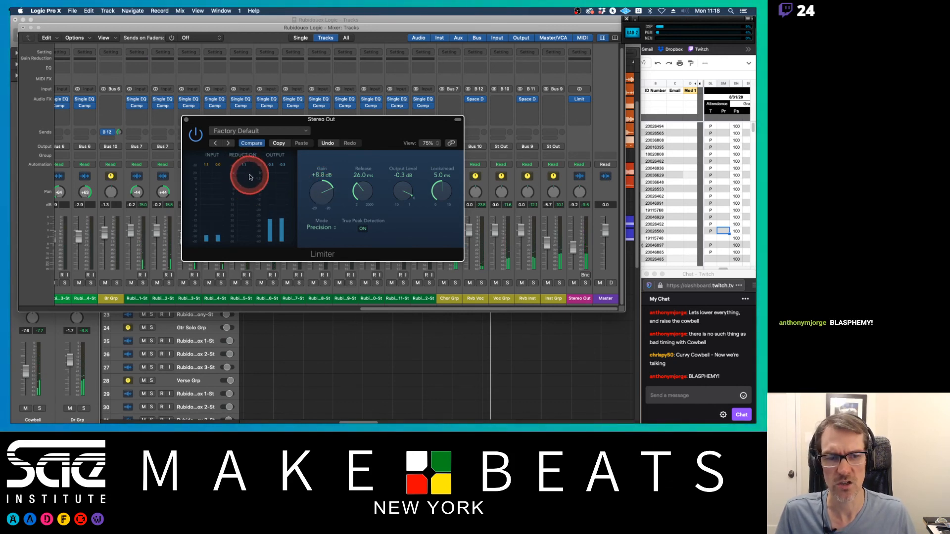
pyautogui.moveTo(326, 195); pyautogui.dragTo(331, 188)
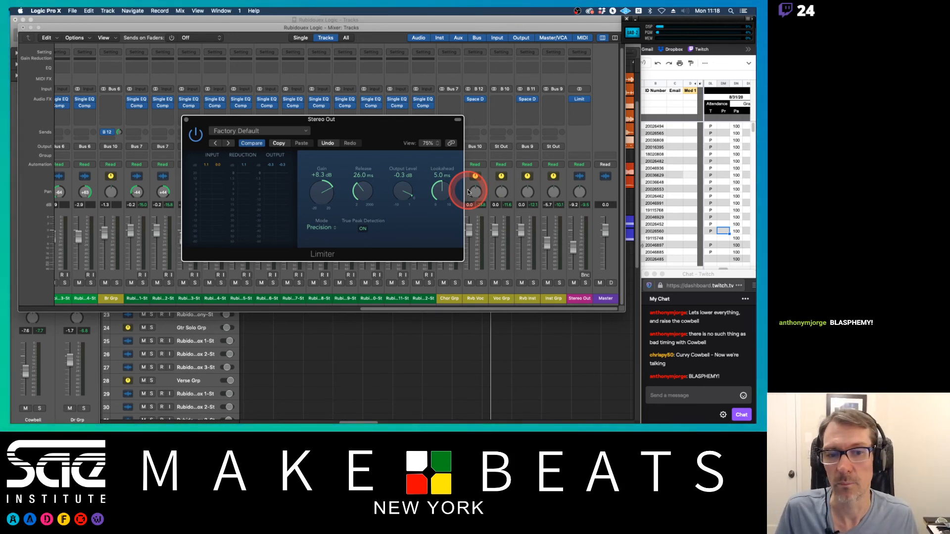
pyautogui.press('space')
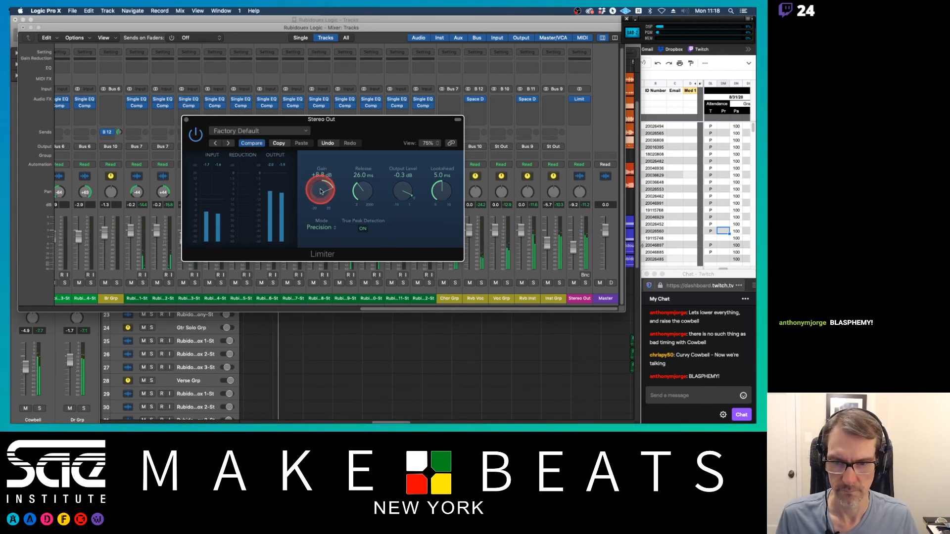
pyautogui.moveTo(321, 192); pyautogui.dragTo(320, 190)
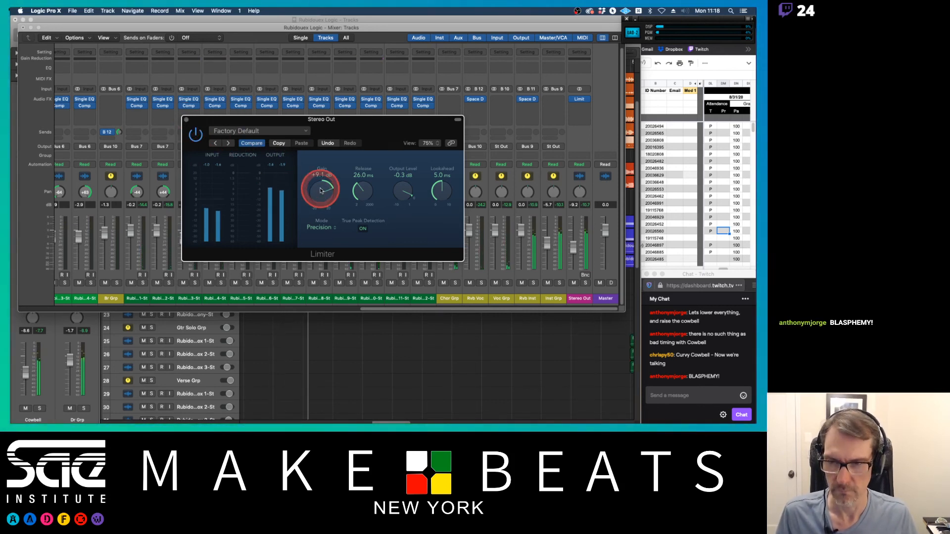
pyautogui.press('super+w')
pyautogui.press('super+w')
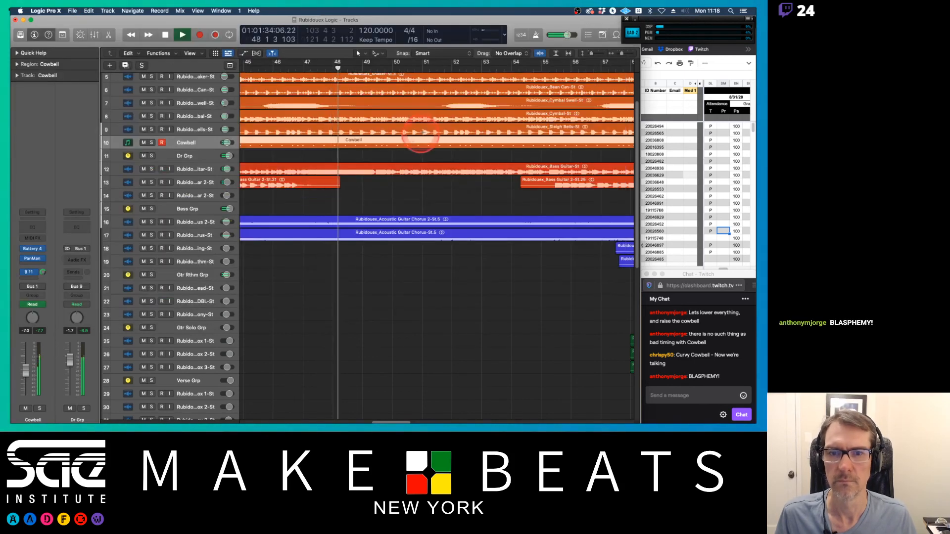
pyautogui.press('super+z')
pyautogui.press('super+z')
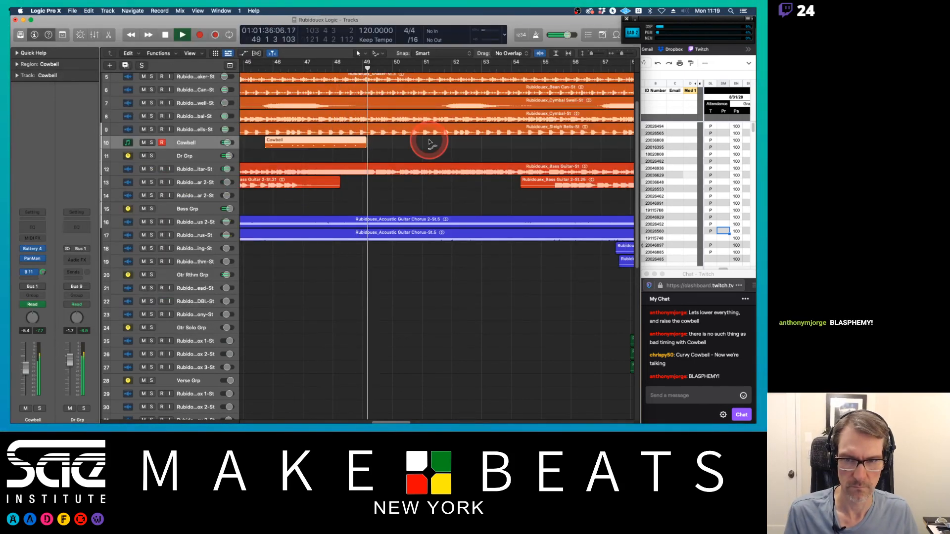
pyautogui.press('super+shift+z')
pyautogui.press('super+shift+z')
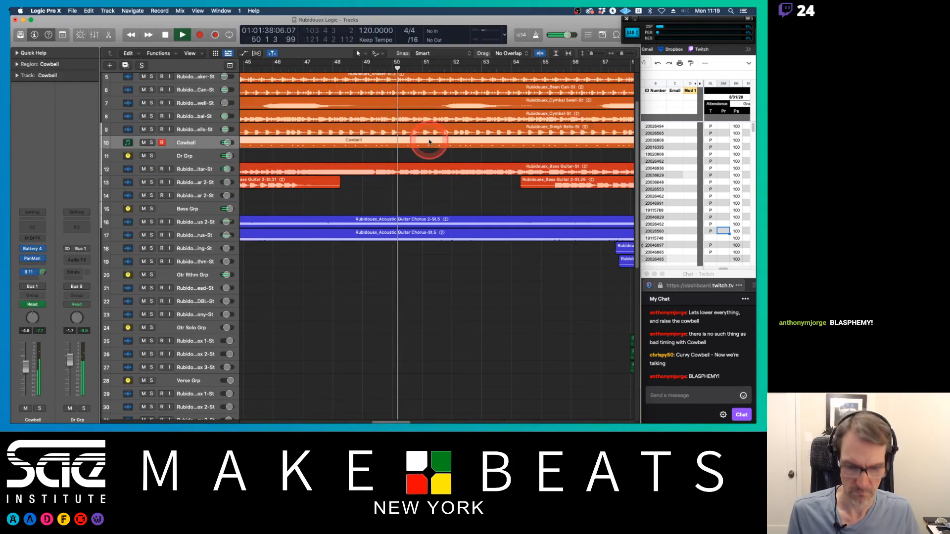
# Step: Bounce the Cowbell region in place to a new track named Cowbell_bip, muting the source region
pyautogui.press('super+Left')
pyautogui.press('super+Left')
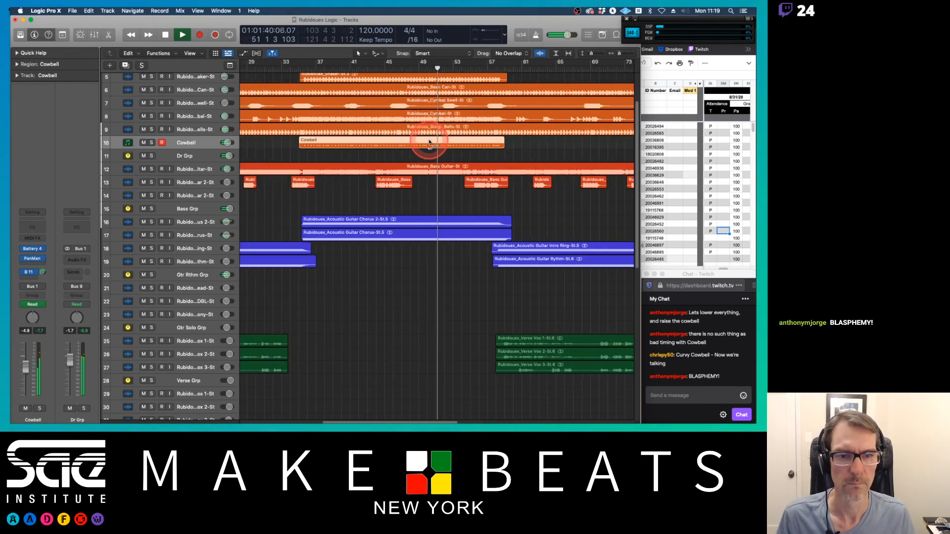
pyautogui.scroll(4, 525, 142)
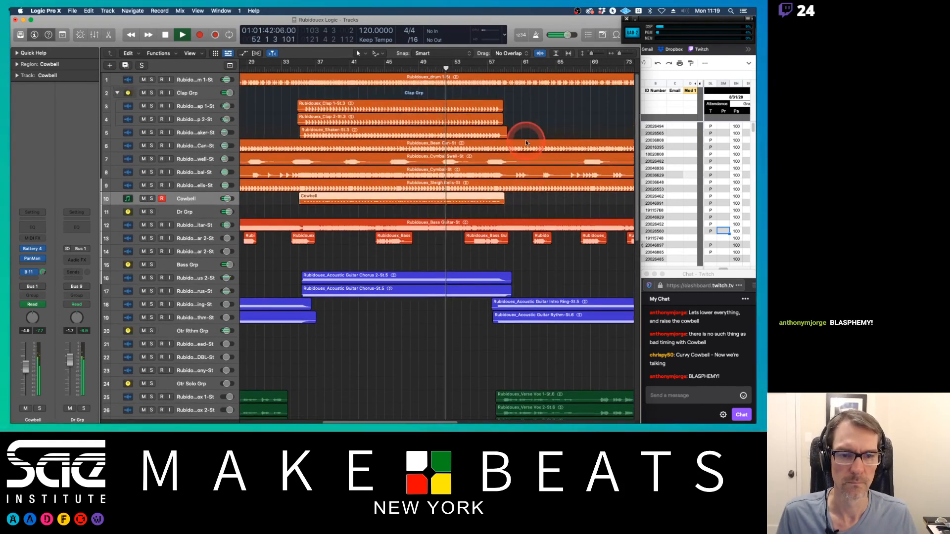
pyautogui.hscroll(5, 526, 142)
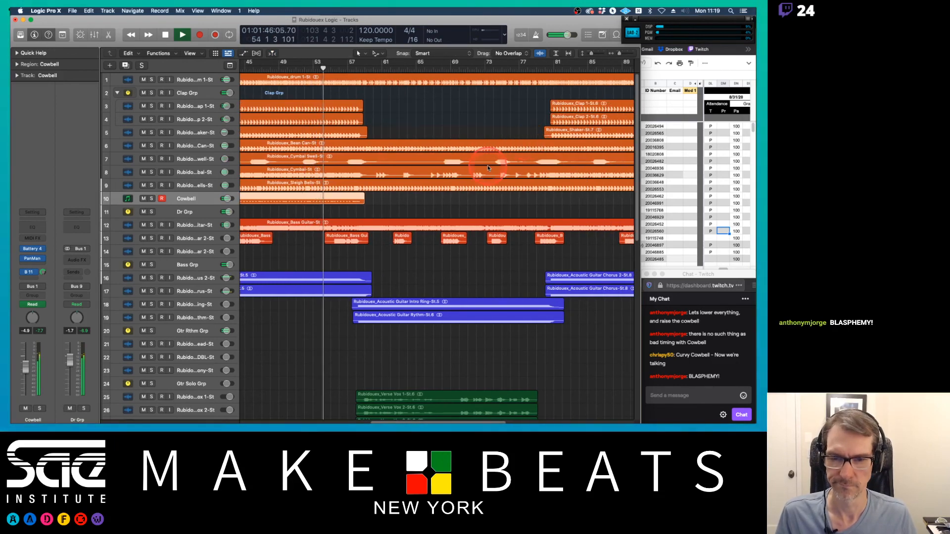
pyautogui.hscroll(-5, 488, 166)
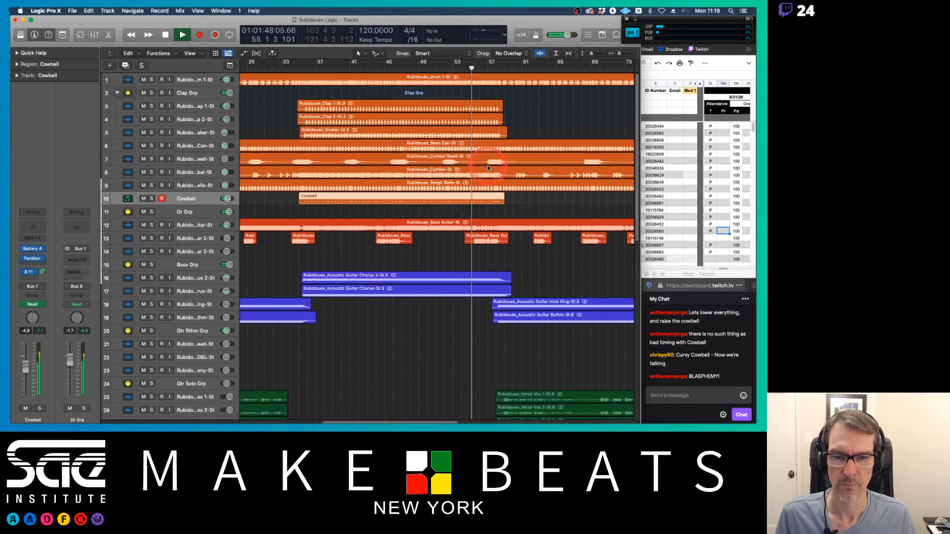
pyautogui.press('space')
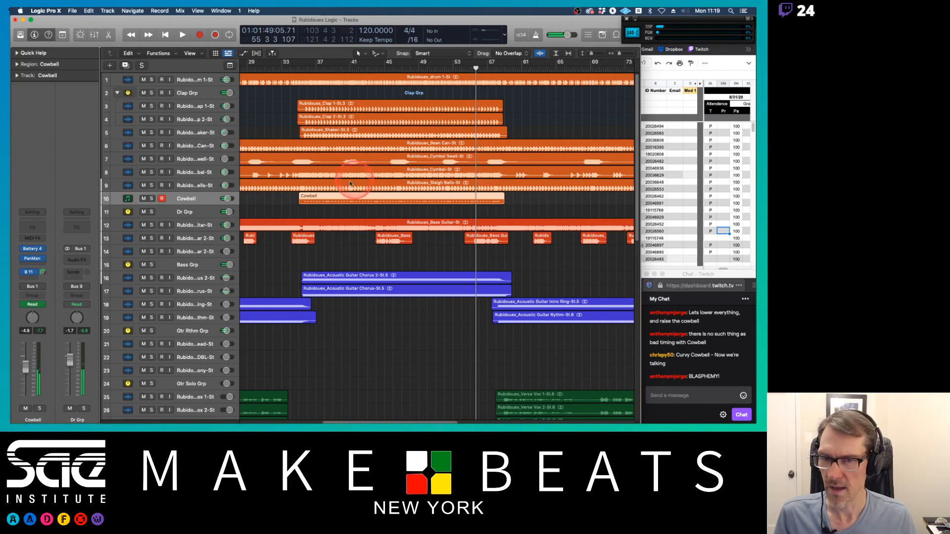
pyautogui.click(326, 196)
pyautogui.rightClick(326, 196)
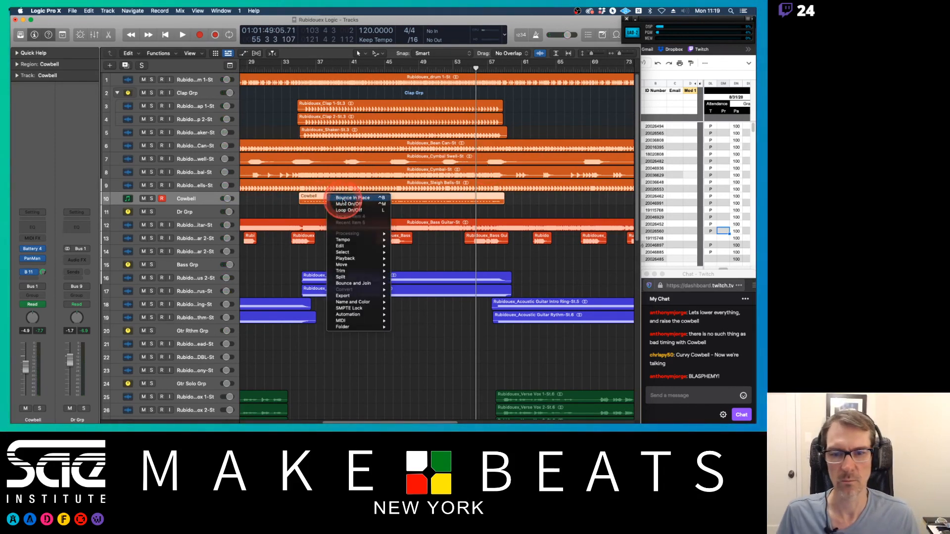
pyautogui.click(343, 198)
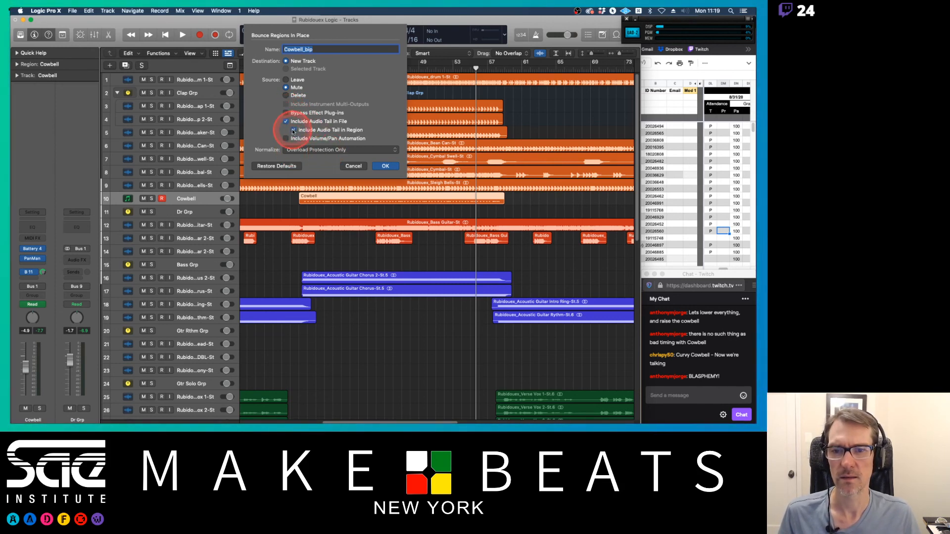
pyautogui.click(384, 169)
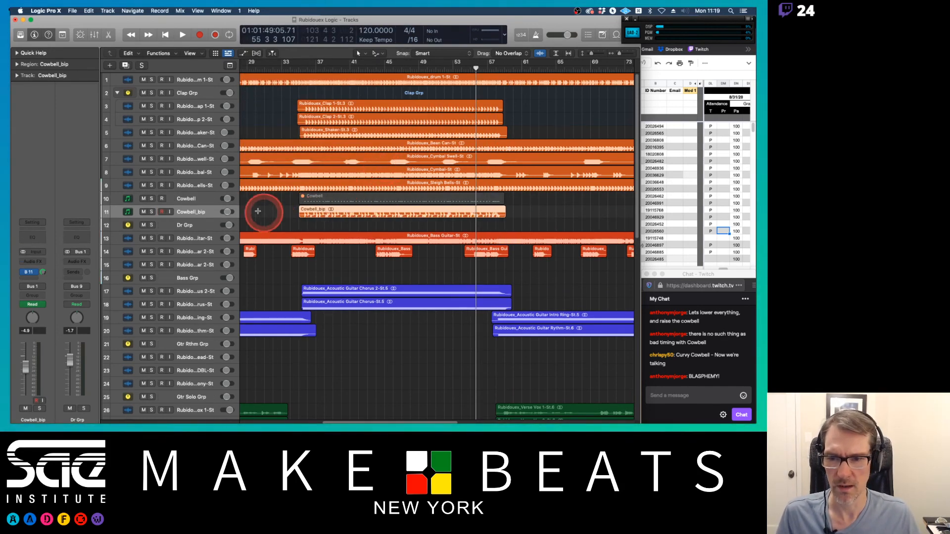
# Step: Undo the previous bounce and bounce the Cowbell region in place again to a new track named Cowbell_bip
pyautogui.moveTo(235, 218); pyautogui.dragTo(232, 239)
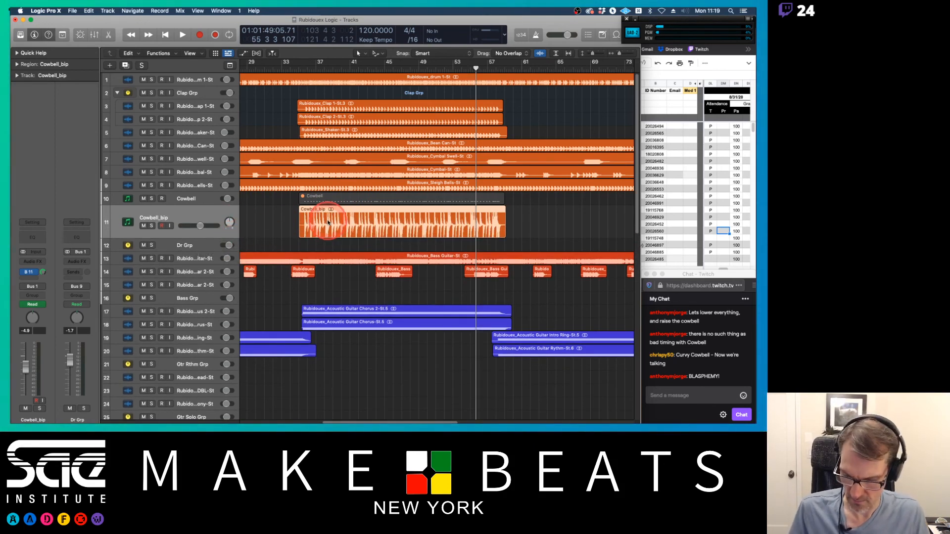
pyautogui.press('super+z')
pyautogui.rightClick(325, 197)
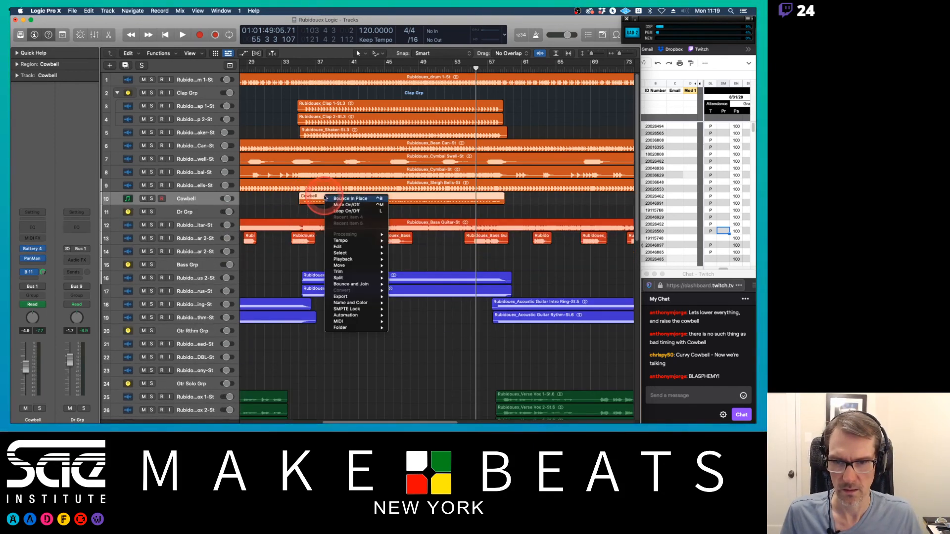
pyautogui.click(346, 200)
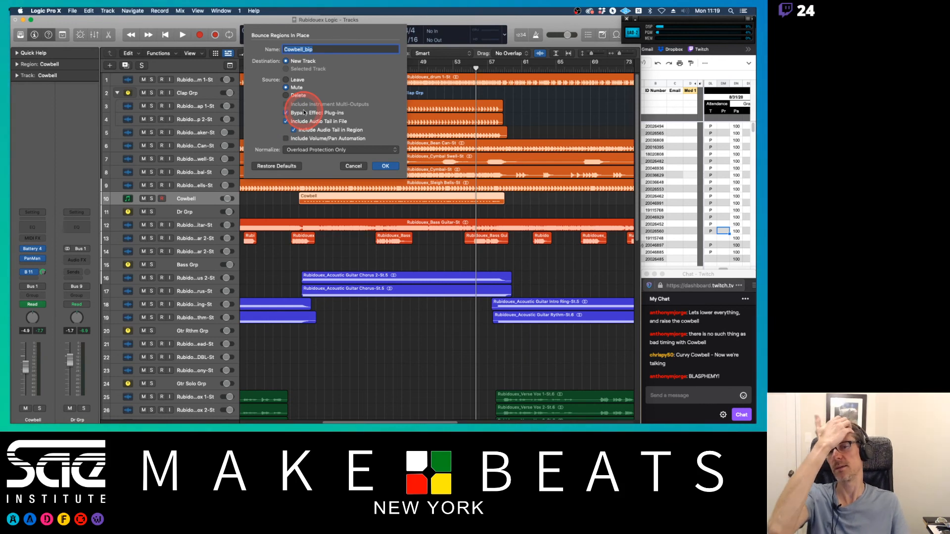
pyautogui.click(386, 166)
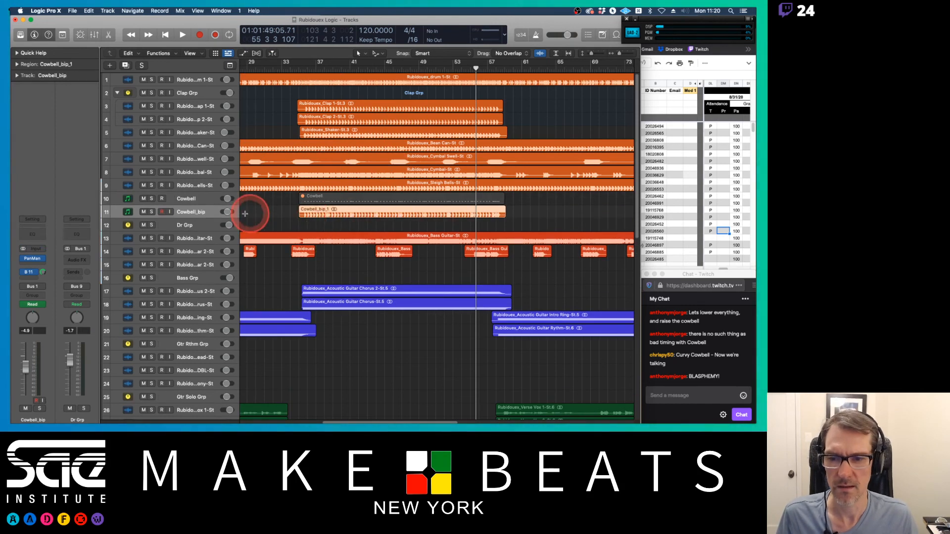
pyautogui.moveTo(225, 229); pyautogui.dragTo(225, 230)
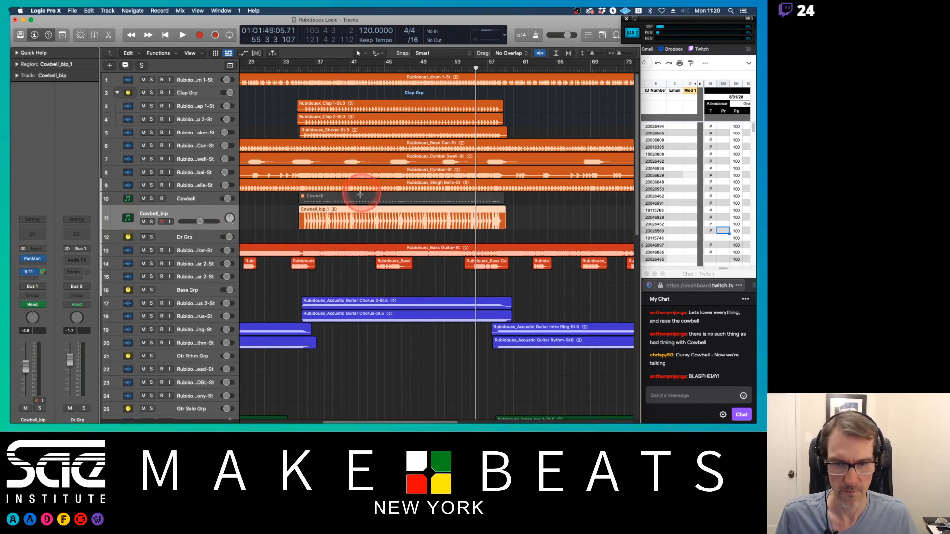
pyautogui.press('a')
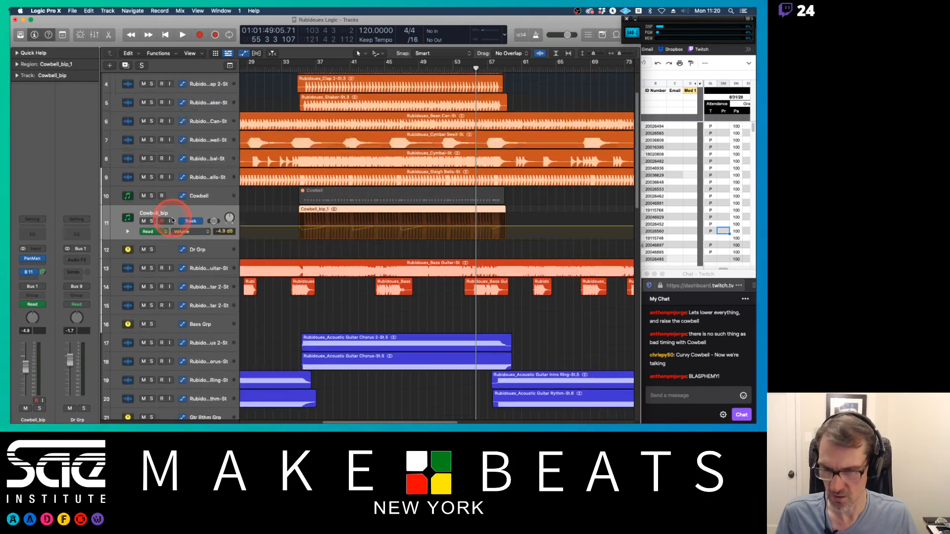
pyautogui.press('a')
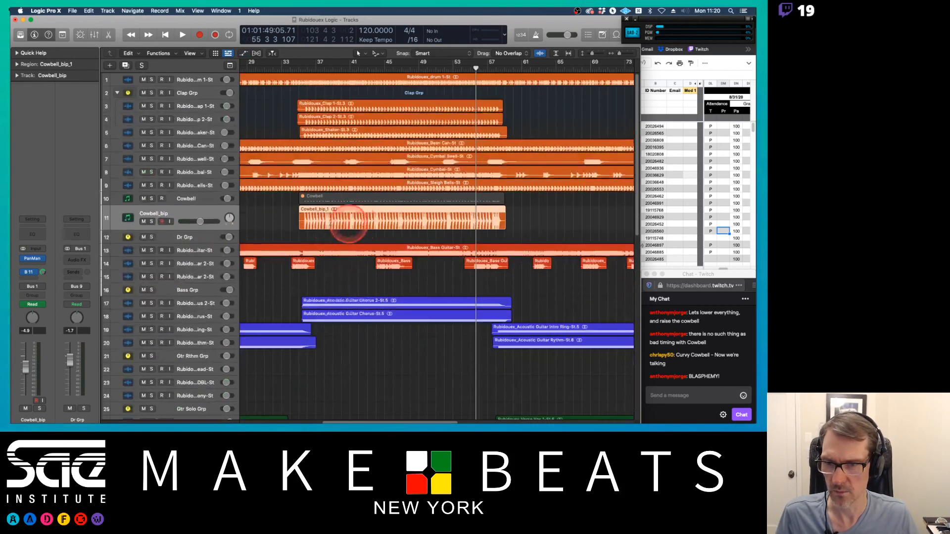
# Step: Enable the On/Off button component in the track headers for the Cowbell track
pyautogui.click(197, 199)
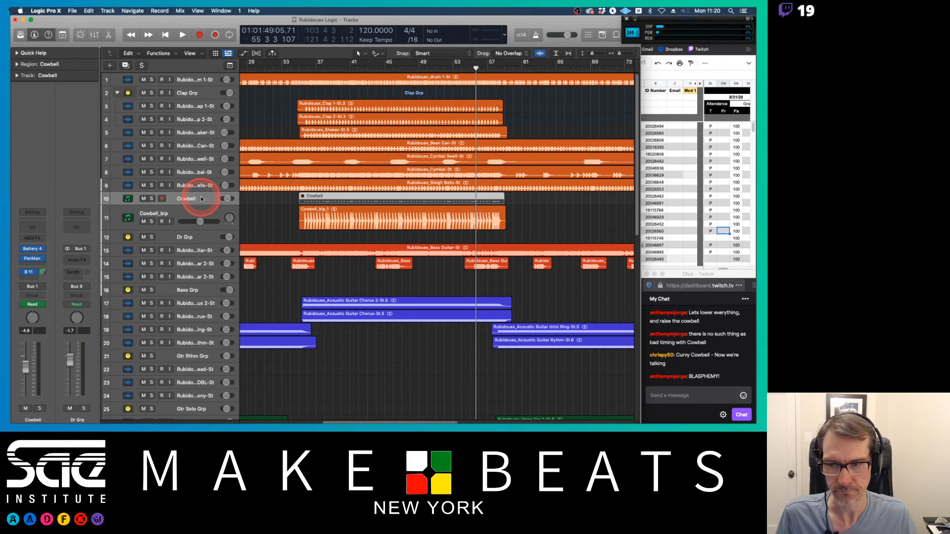
pyautogui.rightClick(202, 199)
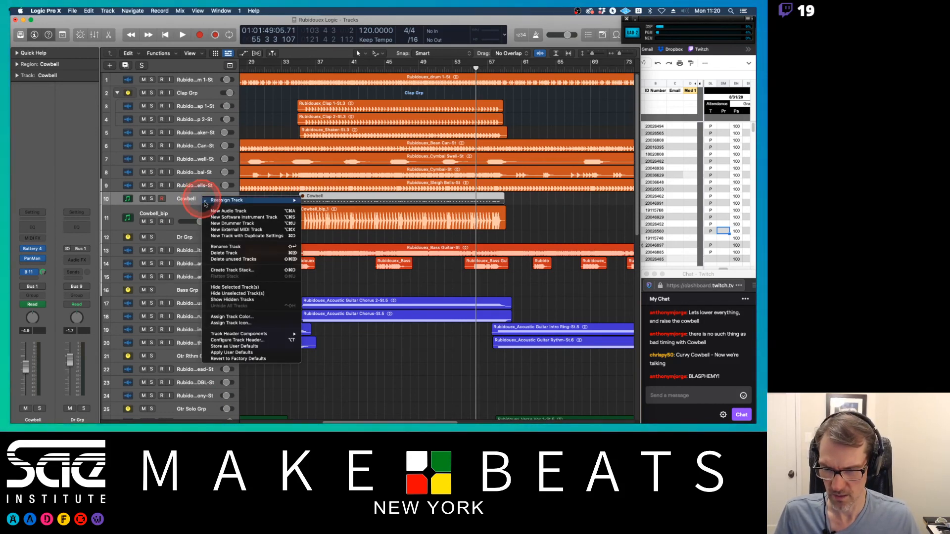
pyautogui.moveTo(233, 334)
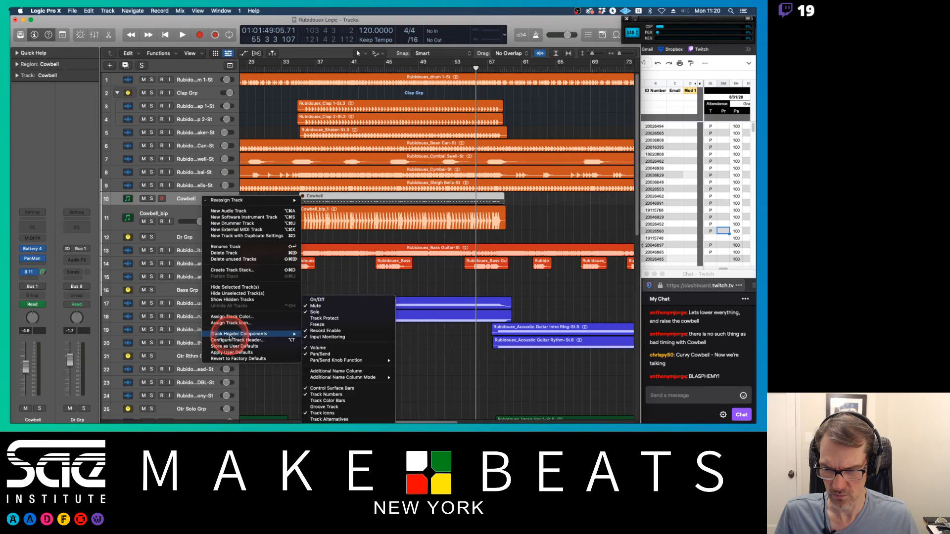
pyautogui.click(320, 300)
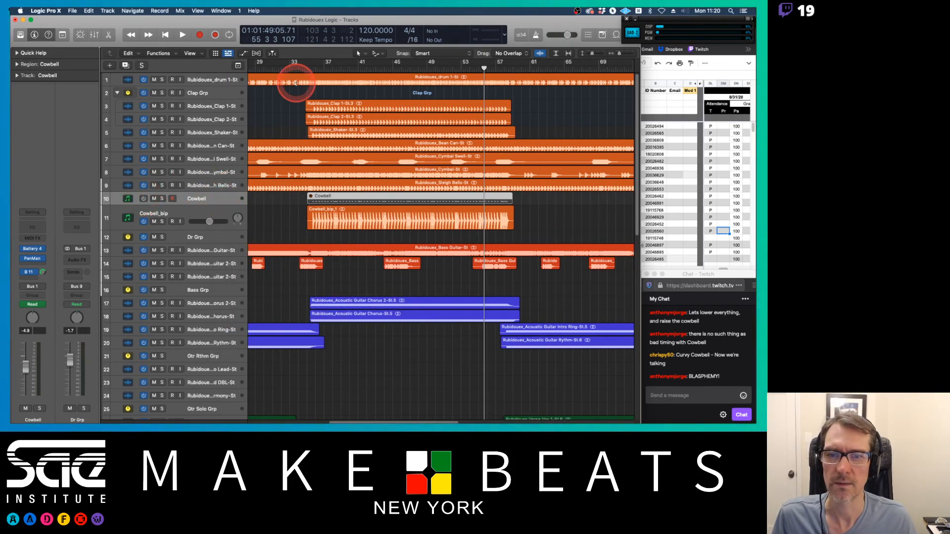
pyautogui.rightClick(214, 202)
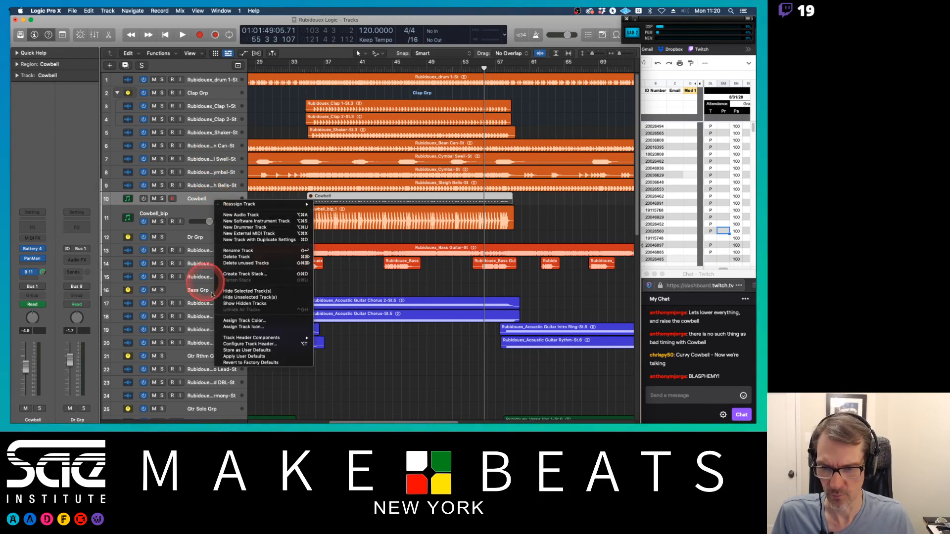
pyautogui.moveTo(251, 341)
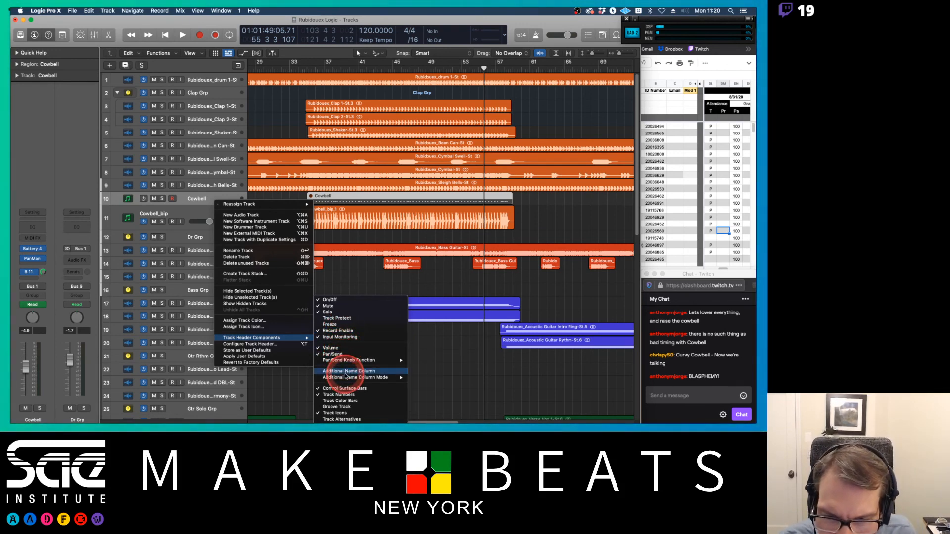
pyautogui.click(323, 264)
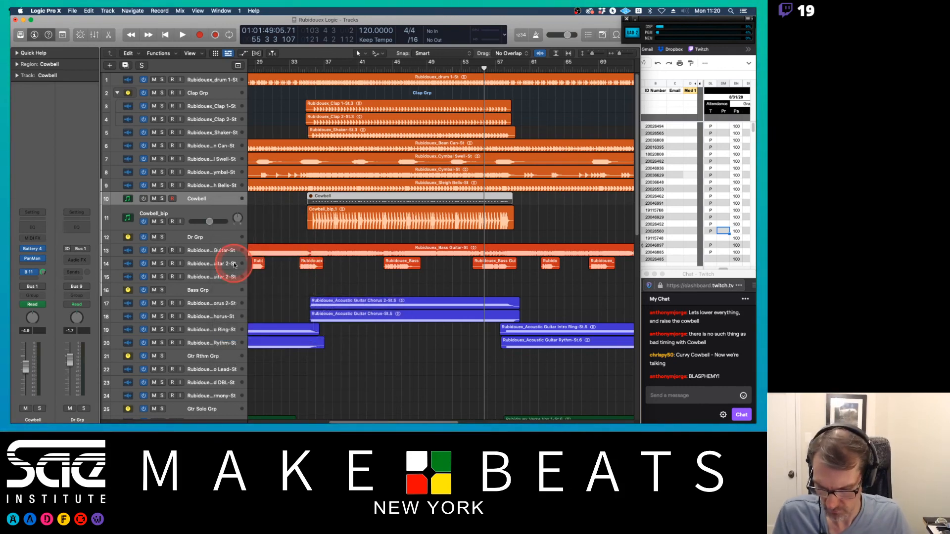
# Step: Hide the original Cowbell track from the track list using the track hide function
pyautogui.press('h')
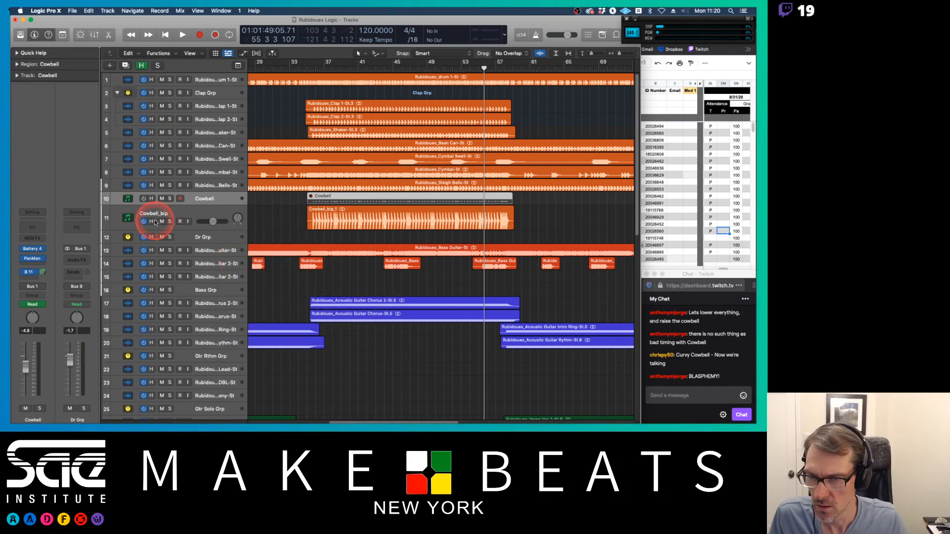
pyautogui.press('h')
pyautogui.press('h')
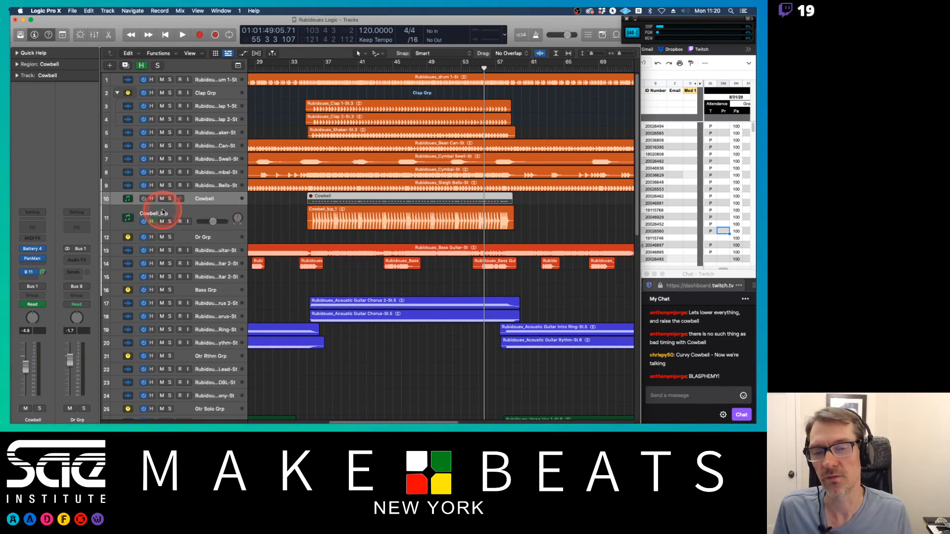
pyautogui.press('h')
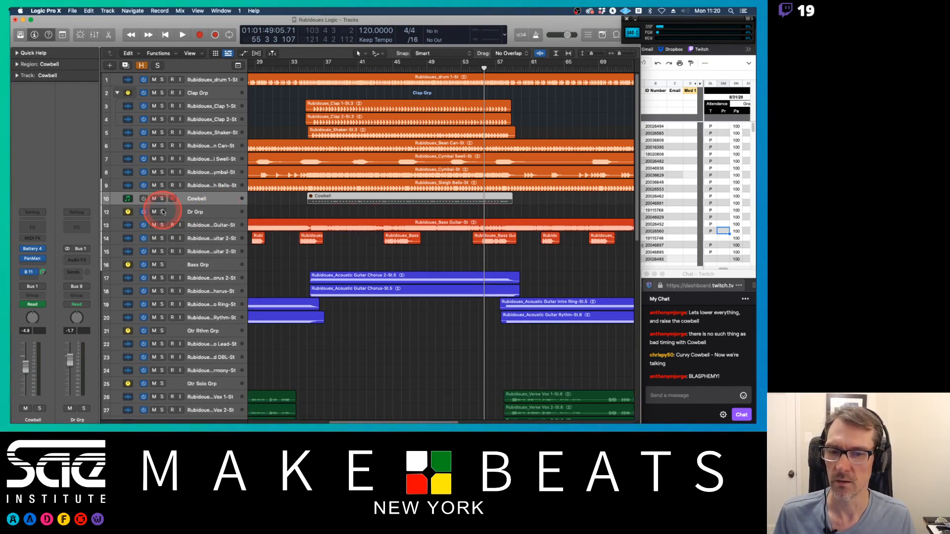
pyautogui.press('h')
pyautogui.click(151, 199)
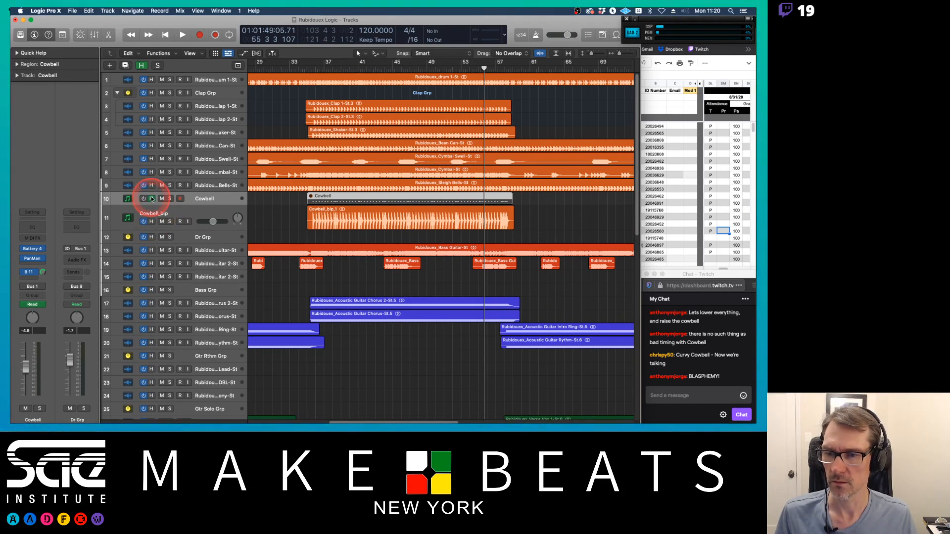
pyautogui.press('h')
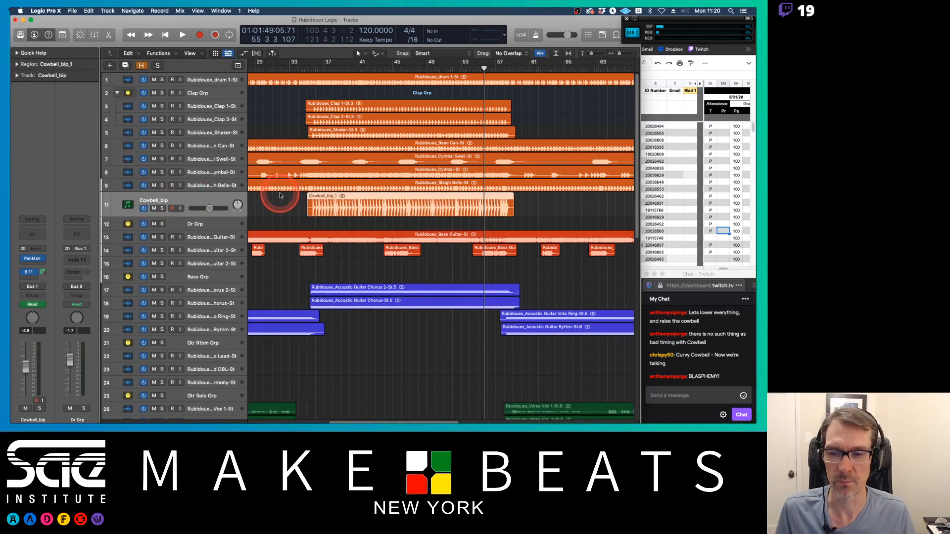
# Step: Play back the song from around bar 35 and again near bar 57 to hear the bounced cowbell
pyautogui.click(317, 69)
pyautogui.press('space')
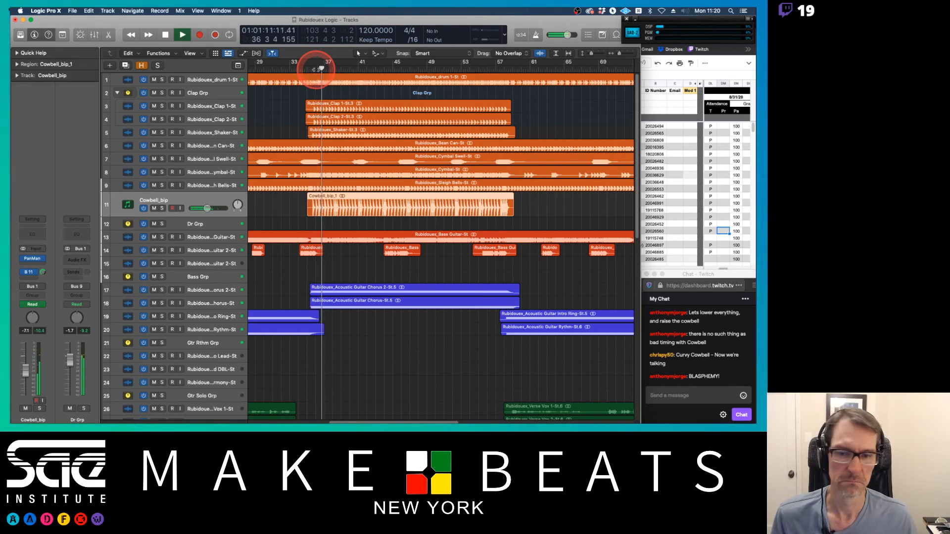
pyautogui.press('space')
pyautogui.click(513, 69)
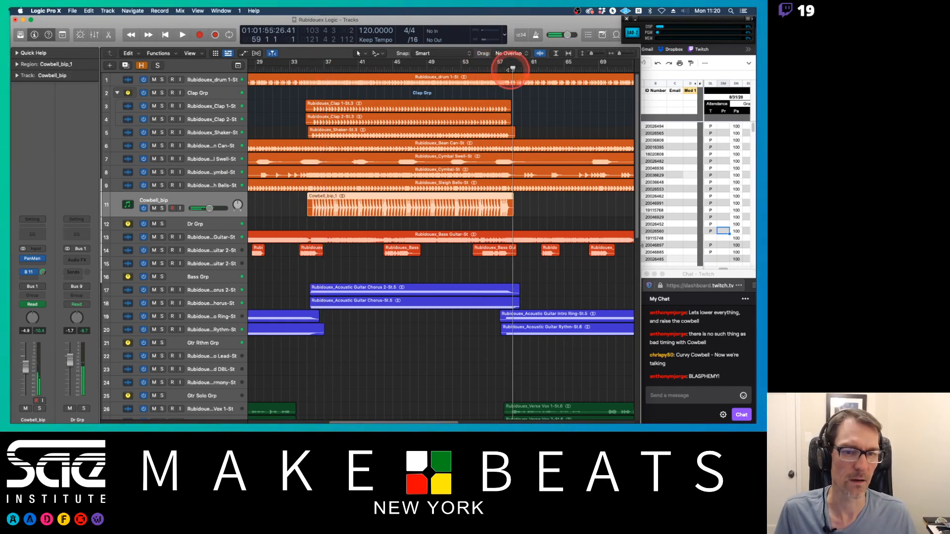
pyautogui.press('space')
pyautogui.click(326, 235)
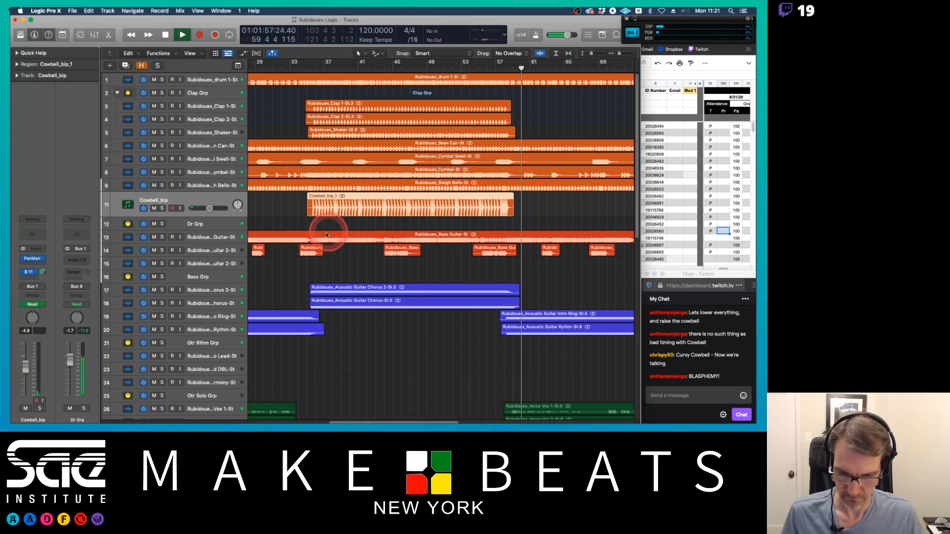
pyautogui.click(412, 294)
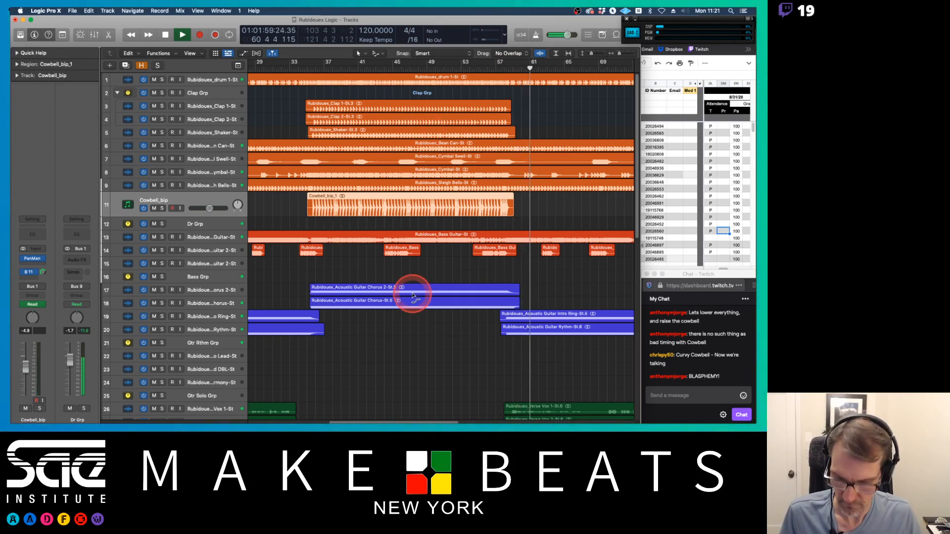
# Step: Check the Limiter on the Stereo Out, lower the Stereo Out fader to about -7 dB, and close the Mixer
pyautogui.press('x')
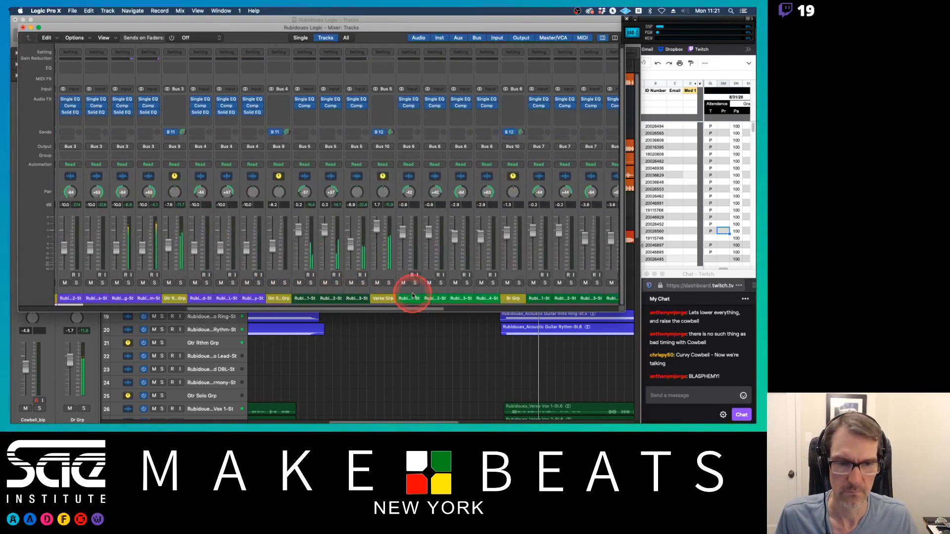
pyautogui.hscroll(10, 412, 295)
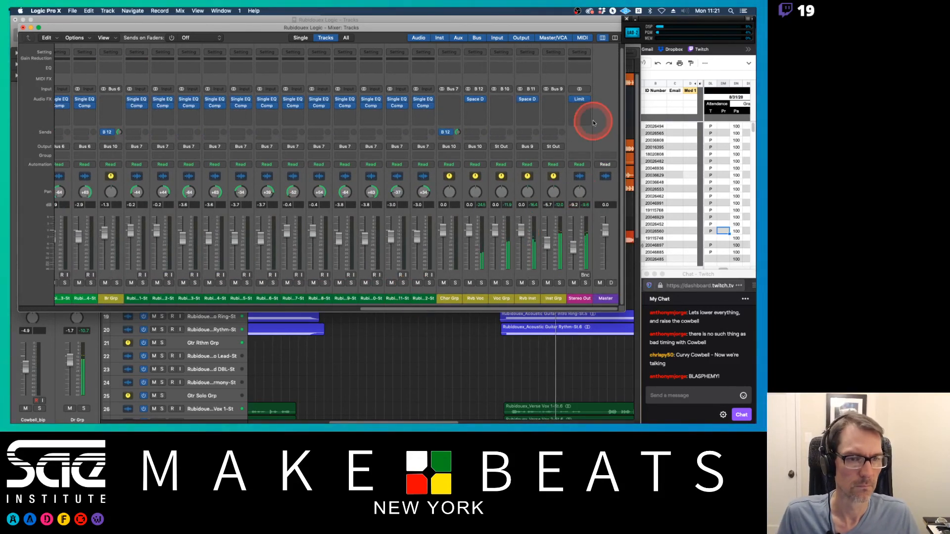
pyautogui.click(581, 100)
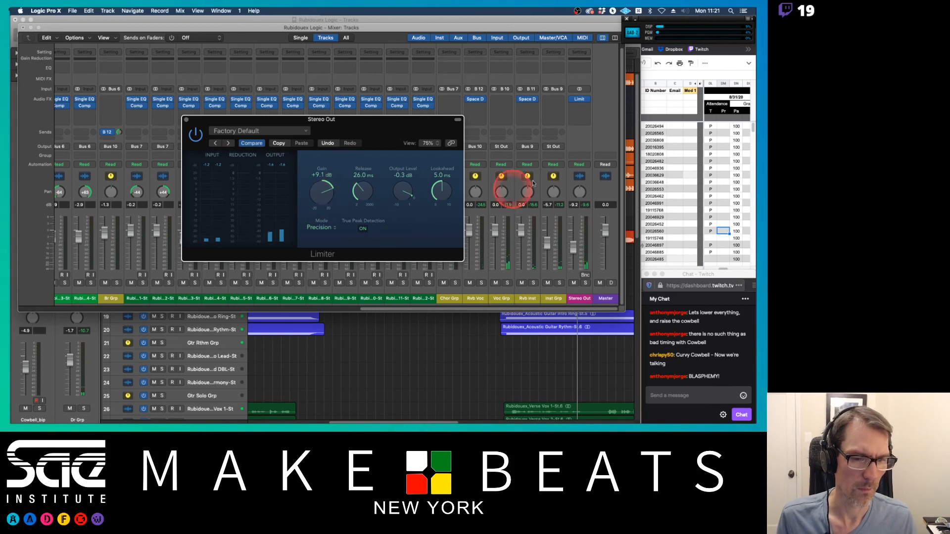
pyautogui.keyDown('alt'); pyautogui.click(573, 244); pyautogui.keyUp('alt')
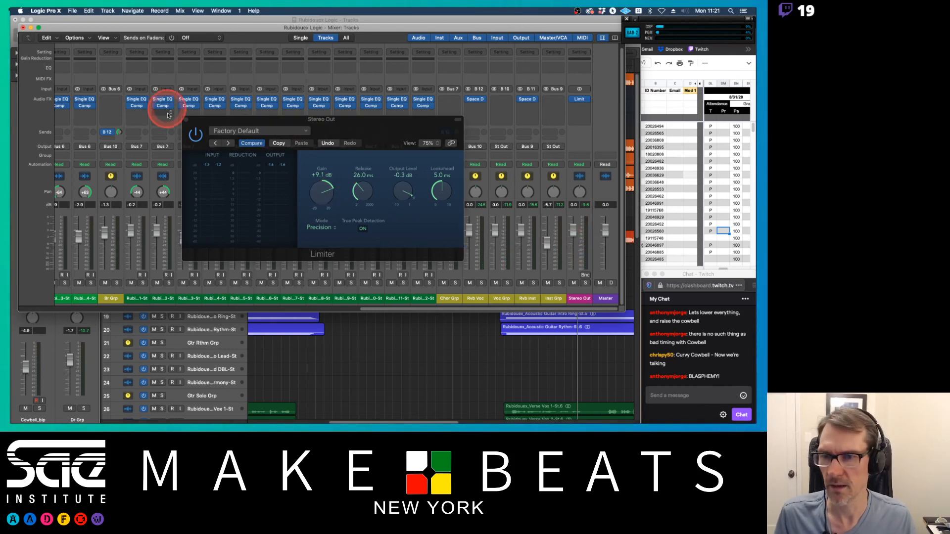
pyautogui.click(187, 119)
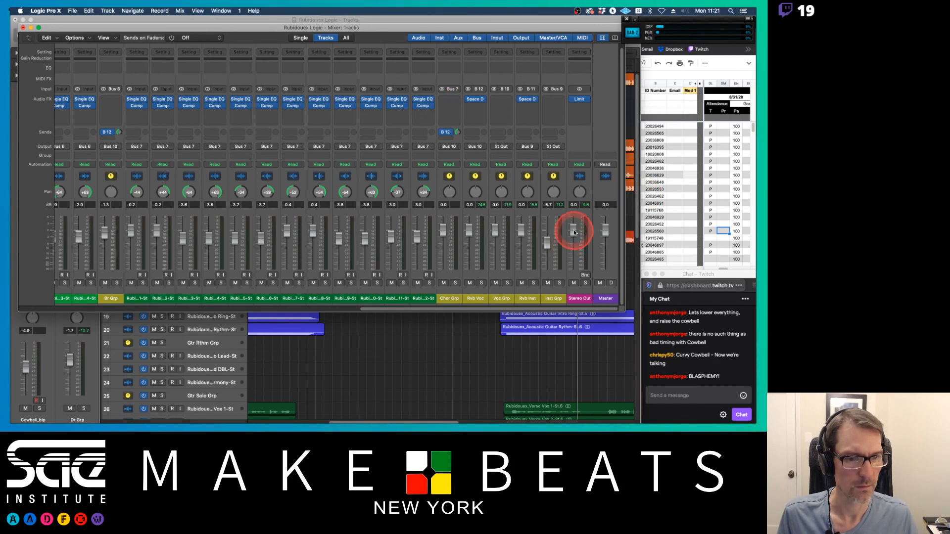
pyautogui.moveTo(573, 229); pyautogui.dragTo(573, 258)
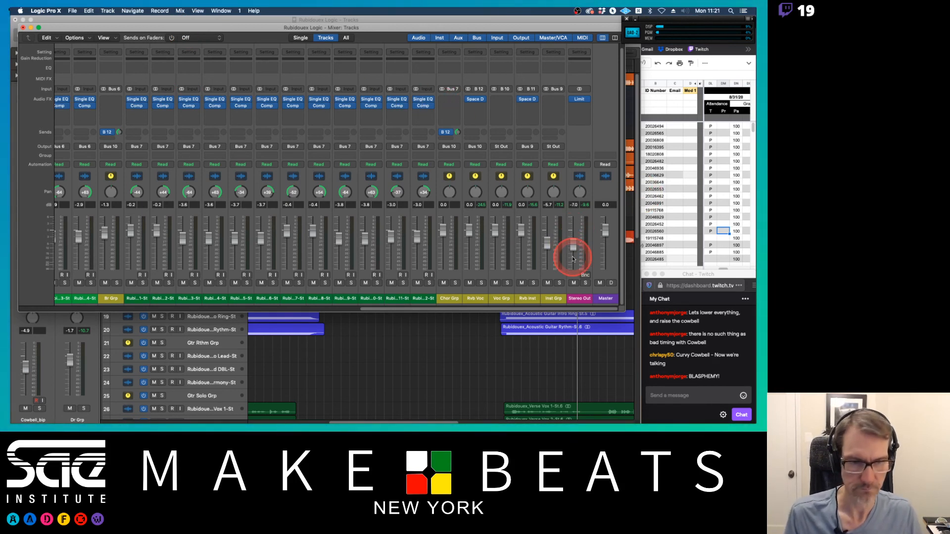
pyautogui.click(23, 27)
# Step: Survey the full arrangement of the song from start to end
pyautogui.hscroll(15, 403, 151)
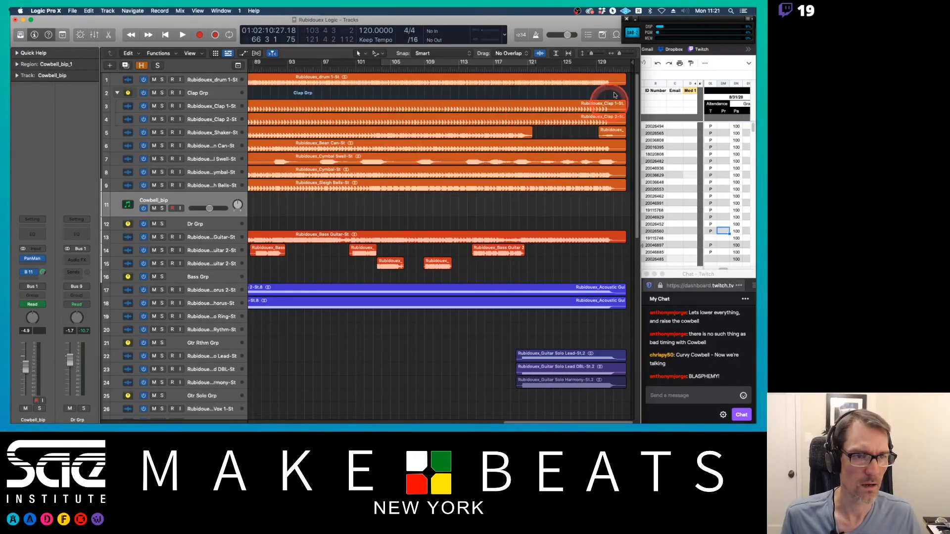
pyautogui.moveTo(632, 58)
pyautogui.mouseDown()
pyautogui.moveTo(618, 66)
pyautogui.moveTo(627, 68)
pyautogui.moveTo(619, 64)
pyautogui.moveTo(636, 62)
pyautogui.moveTo(570, 66)
pyautogui.moveTo(618, 69)
pyautogui.moveTo(631, 63)
pyautogui.moveTo(530, 61)
pyautogui.moveTo(628, 62)
pyautogui.moveTo(617, 67)
pyautogui.mouseUp()
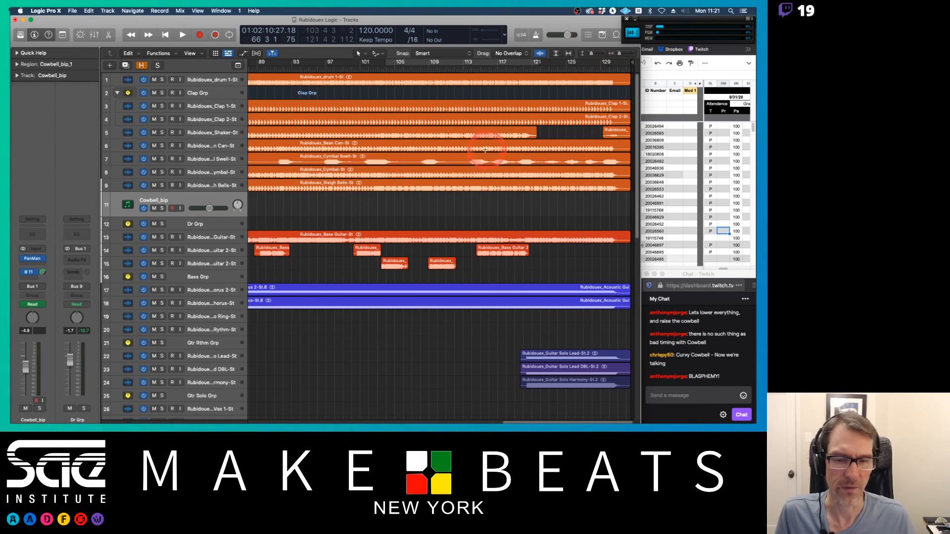
pyautogui.hscroll(-10, 486, 150)
pyautogui.hscroll(-10, 486, 149)
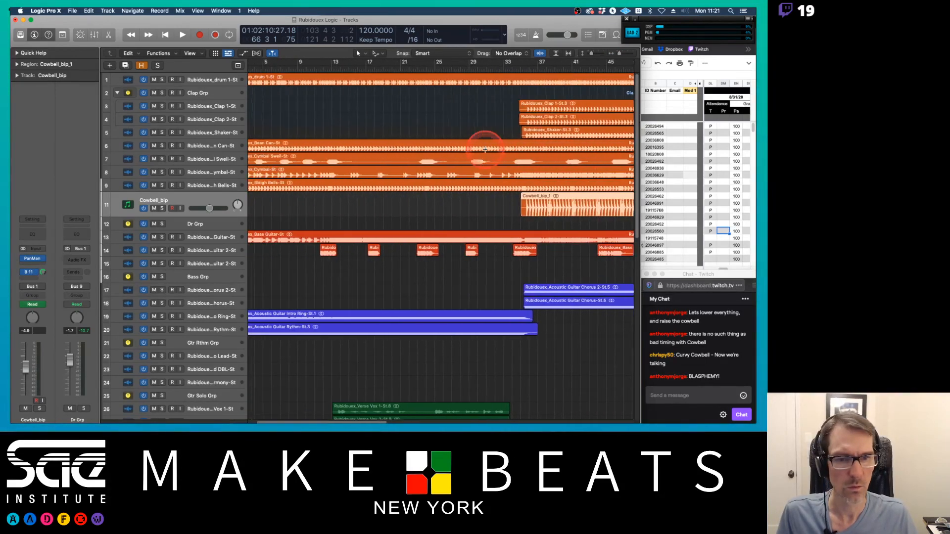
pyautogui.scroll(-6, 485, 149)
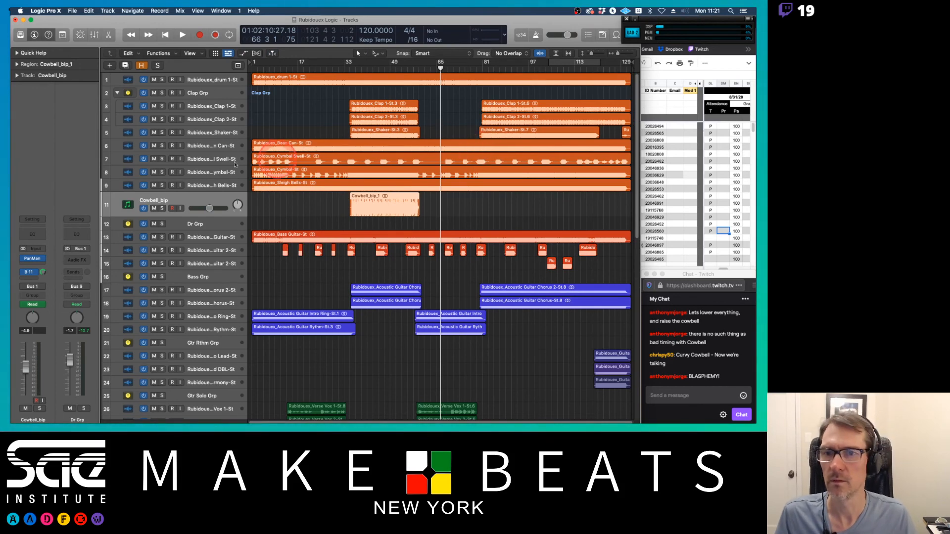
# Step: Open the Mixer and scroll across to the Stereo Out and Master channel strips
pyautogui.click(69, 11)
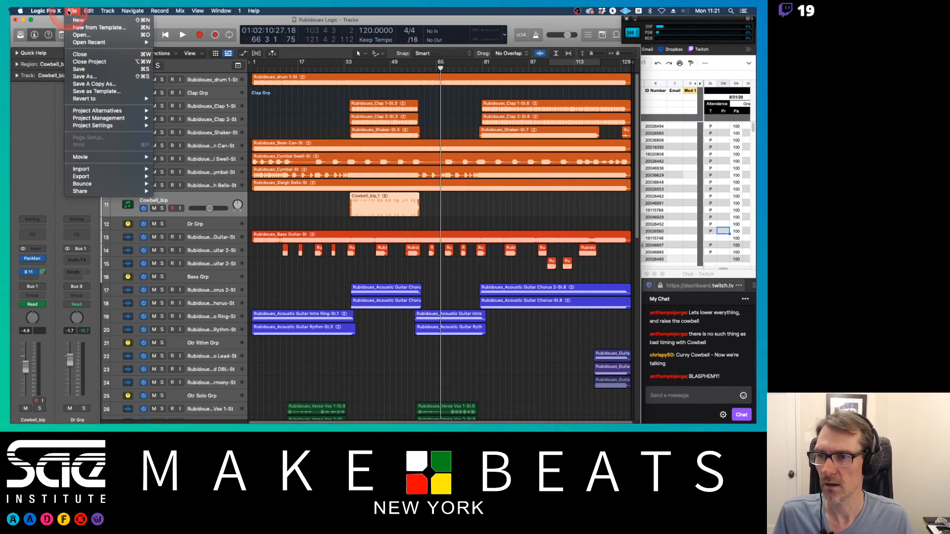
pyautogui.click(69, 11)
pyautogui.press('x')
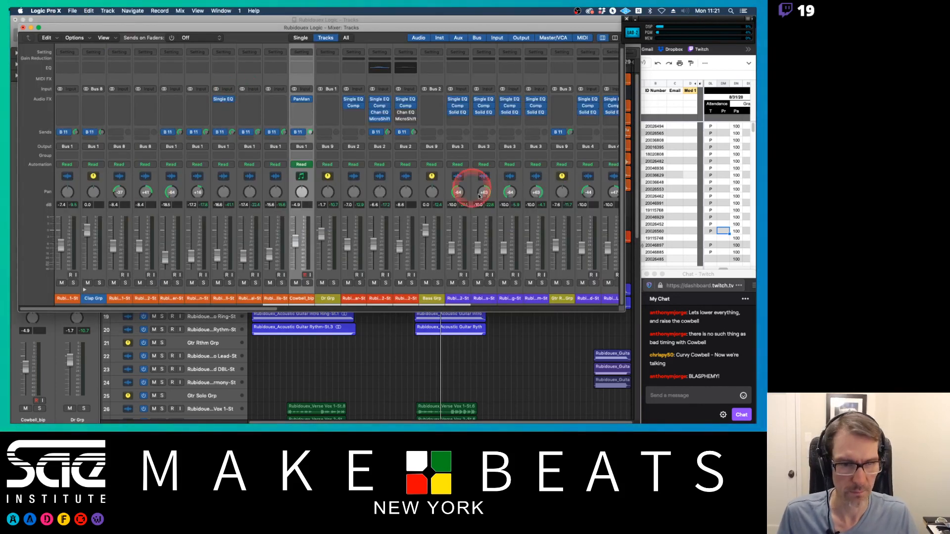
pyautogui.hscroll(15, 572, 311)
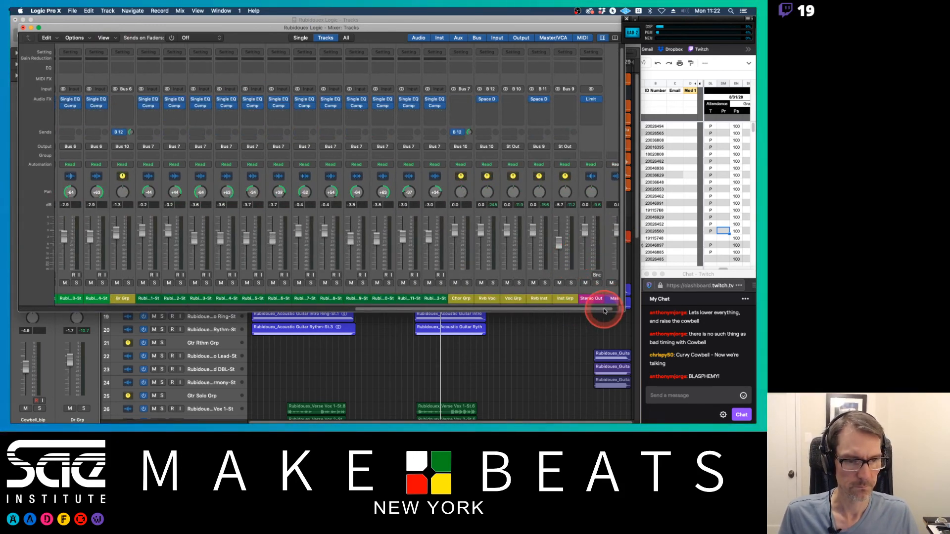
pyautogui.hscroll(2, 613, 303)
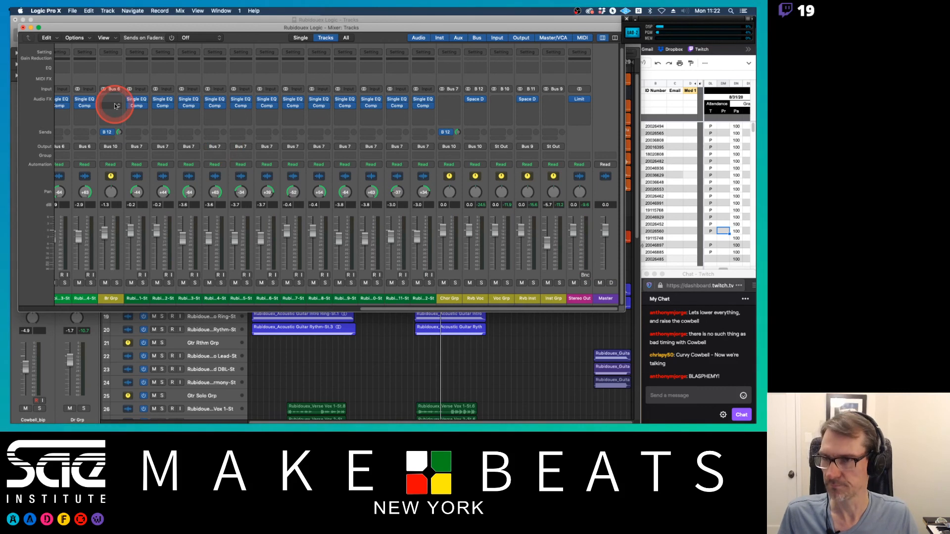
# Step: In the project bounce dialog, set the file format to Wave and Normalize to Off, then close the dialog
pyautogui.click(73, 11)
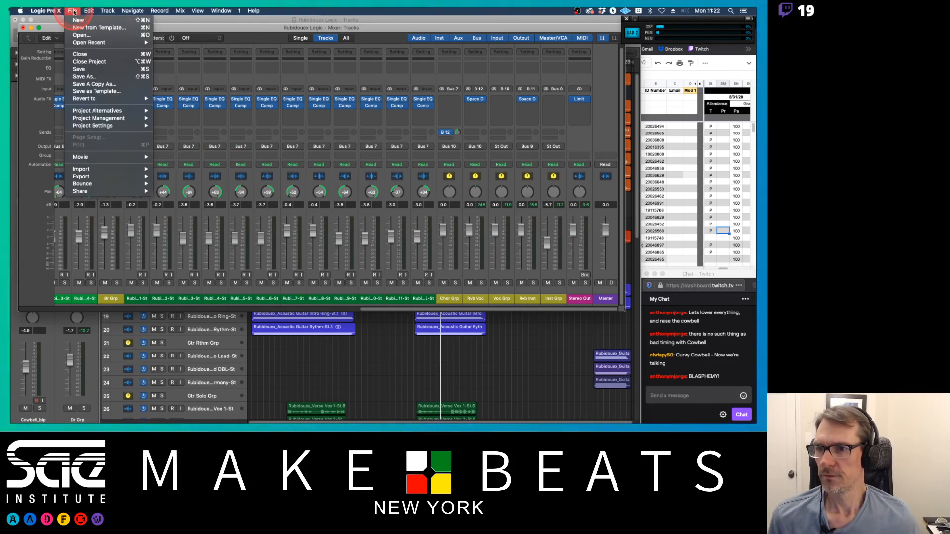
pyautogui.moveTo(92, 183)
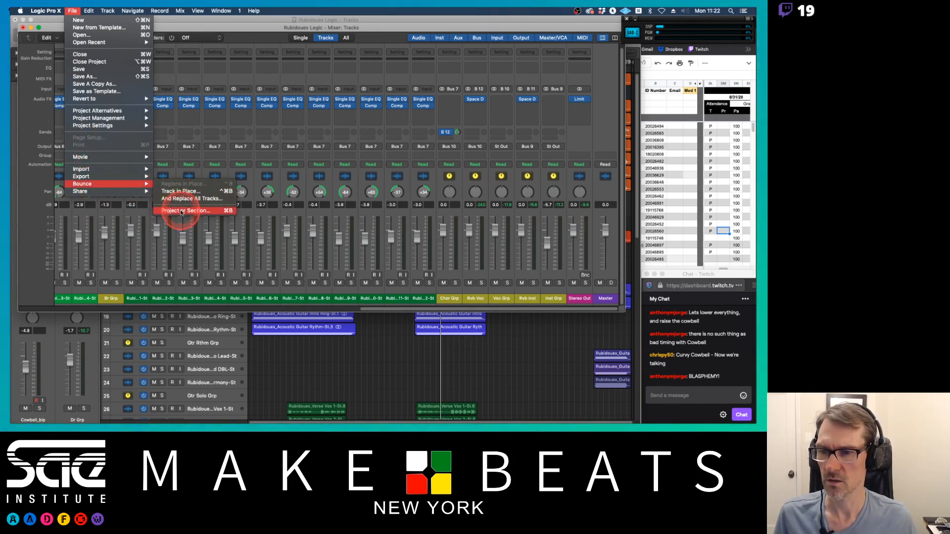
pyautogui.moveTo(135, 178)
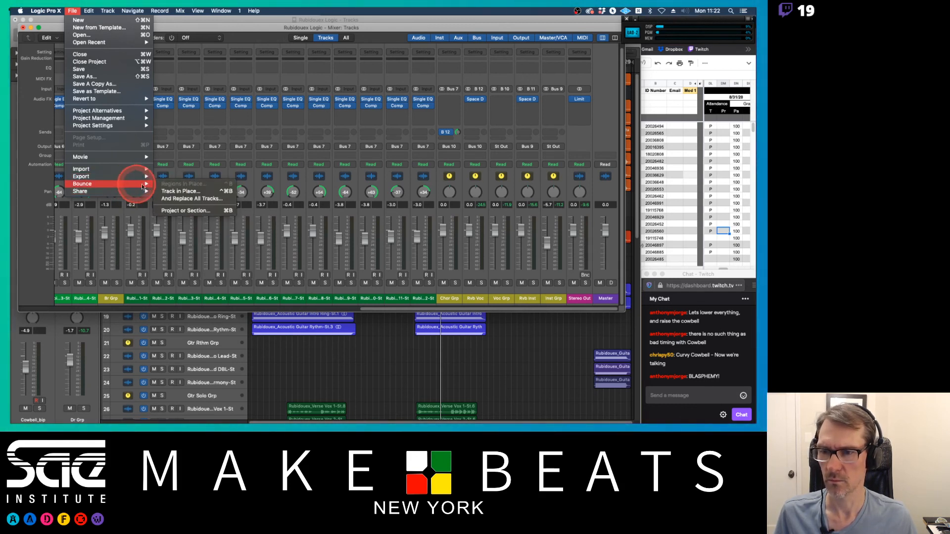
pyautogui.click(184, 211)
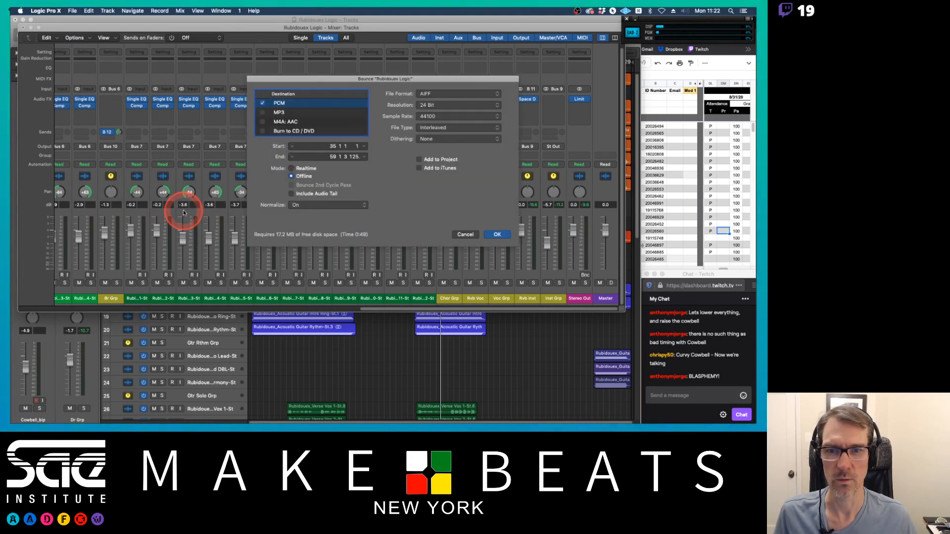
pyautogui.moveTo(318, 82); pyautogui.dragTo(294, 65)
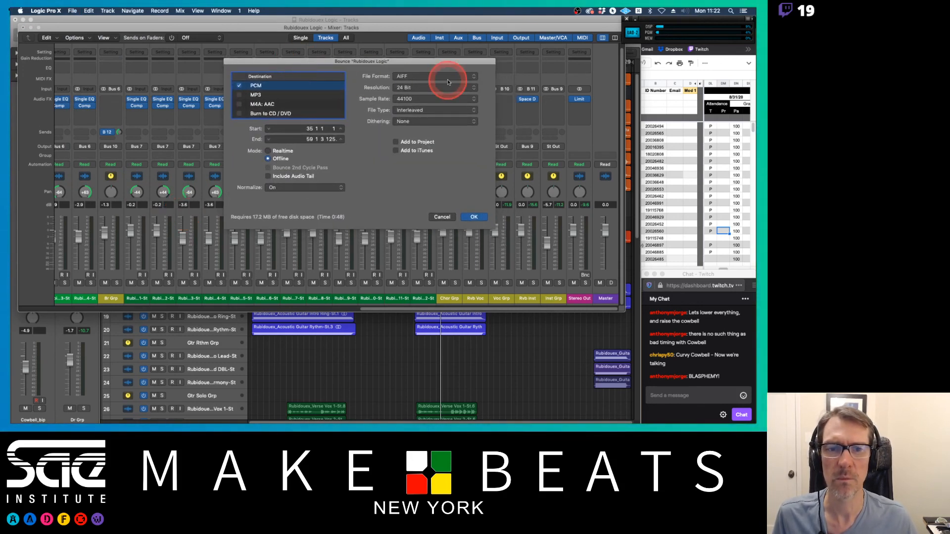
pyautogui.click(445, 78)
pyautogui.click(446, 84)
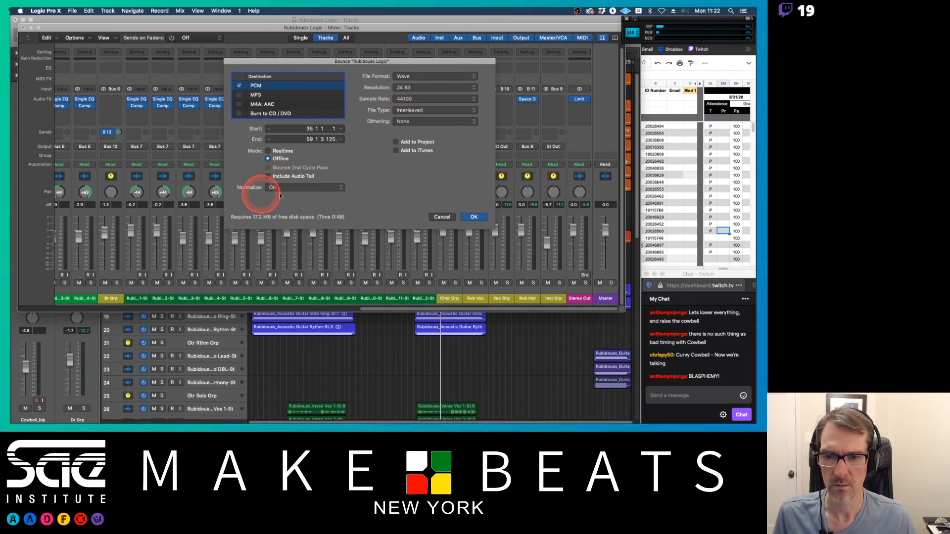
pyautogui.click(320, 192)
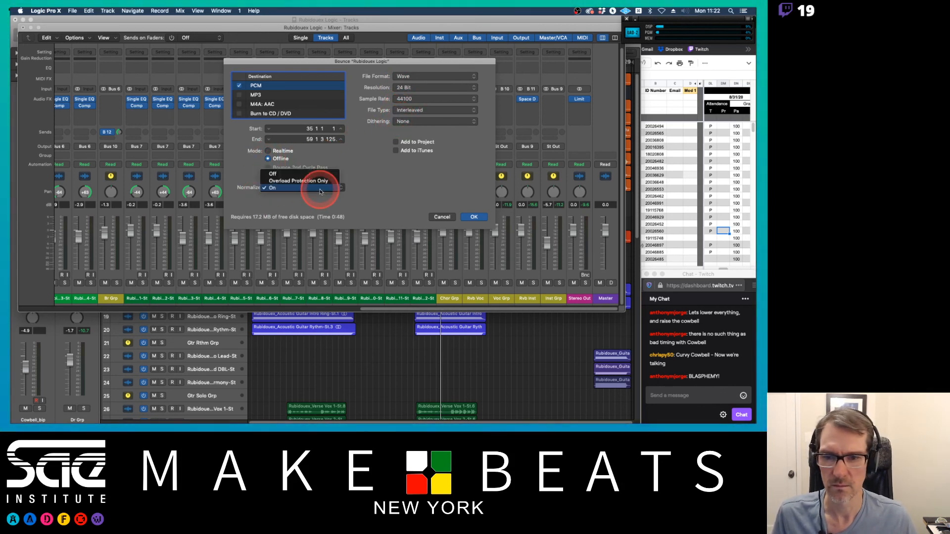
pyautogui.click(319, 174)
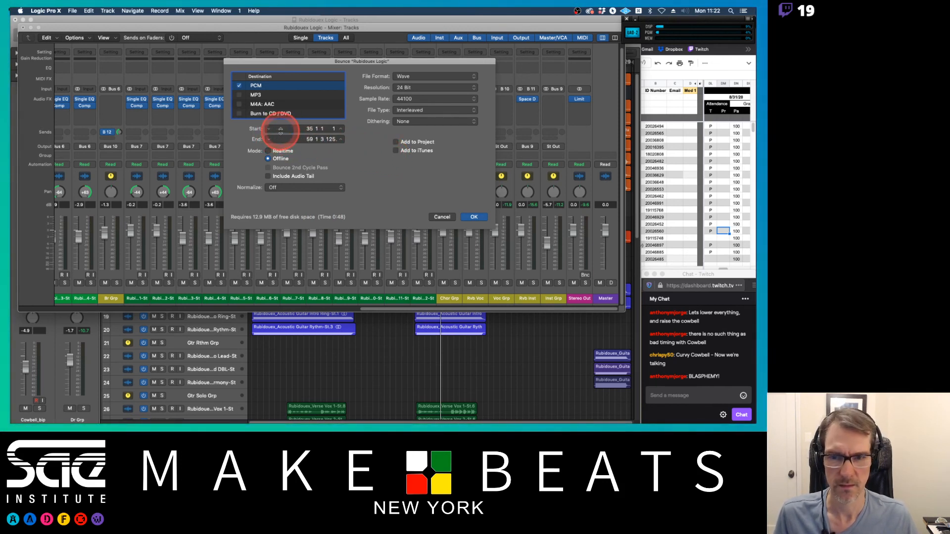
pyautogui.click(442, 216)
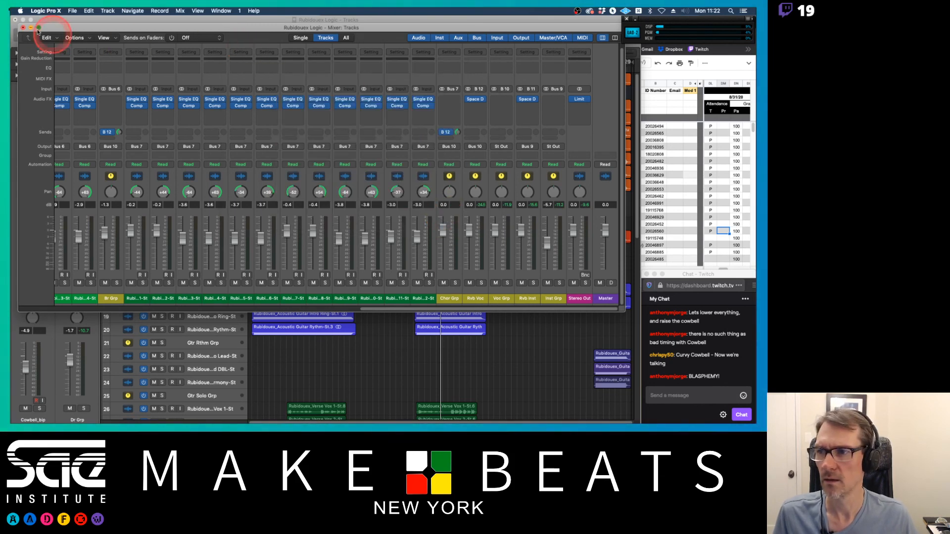
# Step: Close the Mixer, return the playhead to the start, deselect the cowbell region and reopen the bounce dialog for the whole song
pyautogui.click(22, 27)
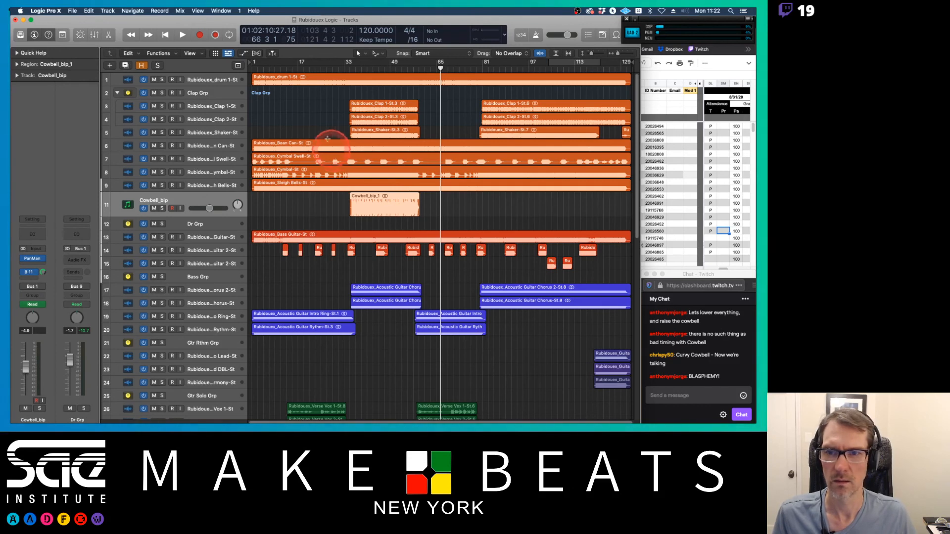
pyautogui.press('Return')
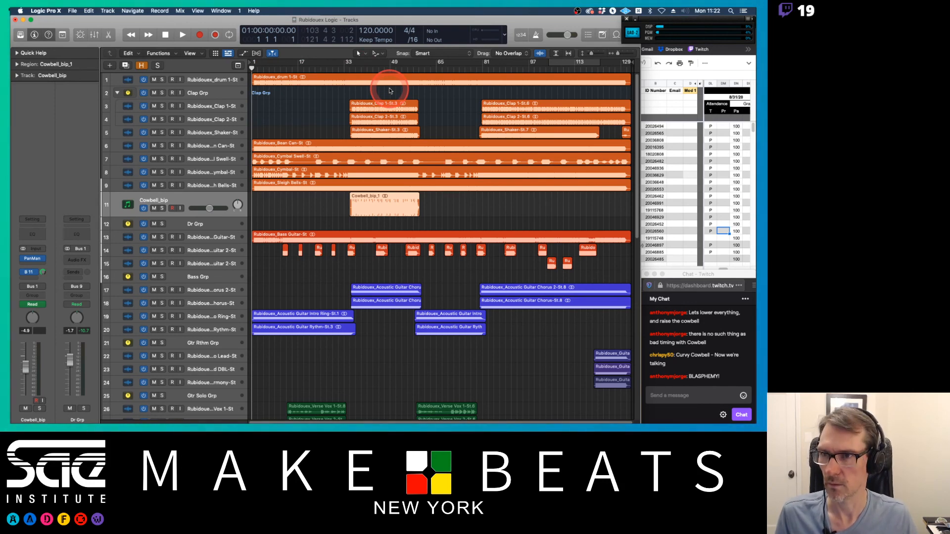
pyautogui.press('super+b')
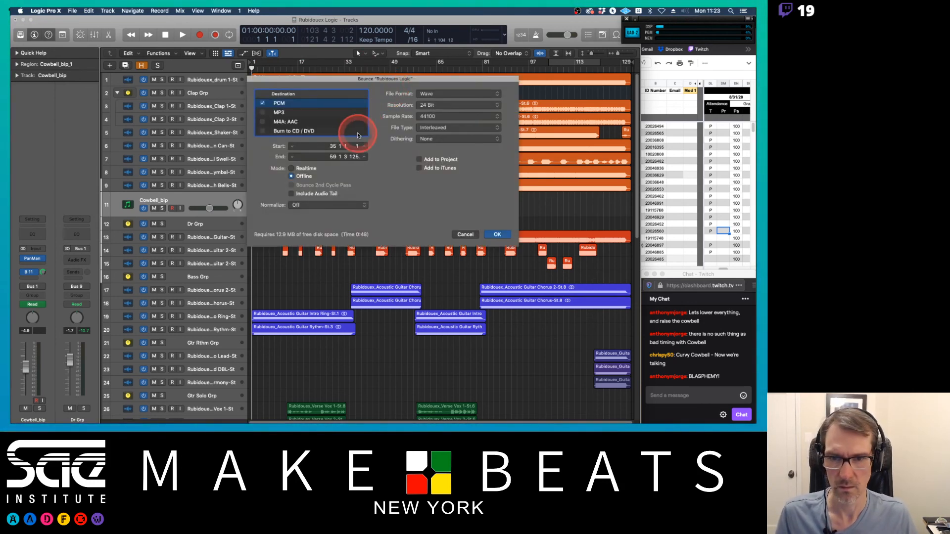
pyautogui.click(463, 234)
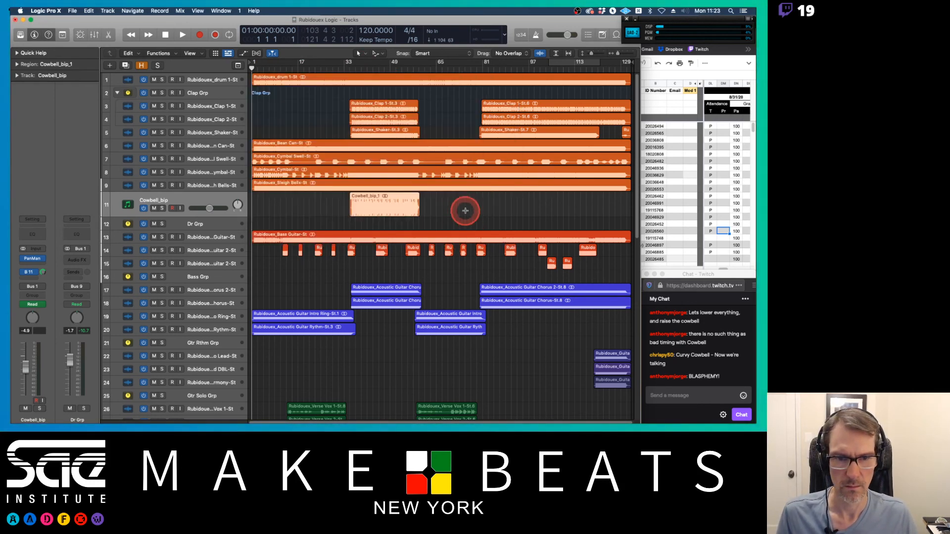
pyautogui.press('super+b')
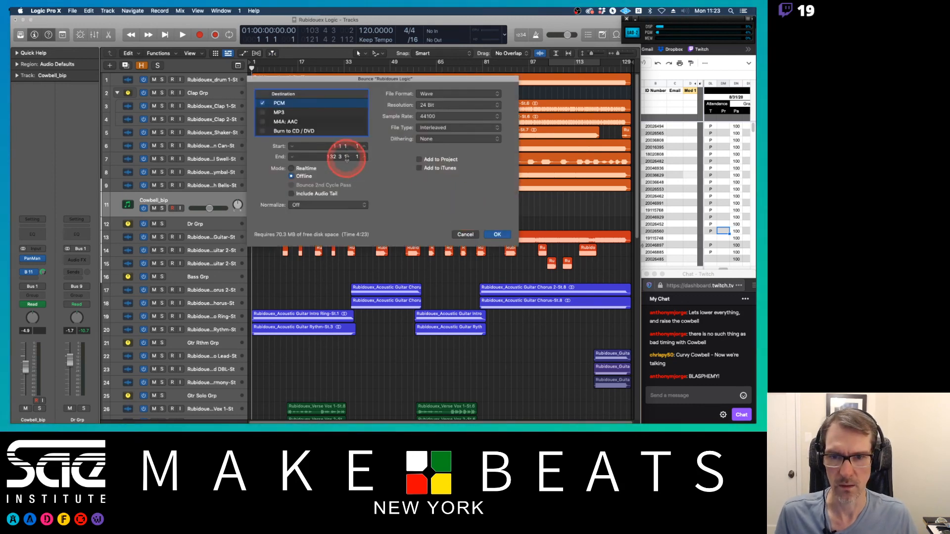
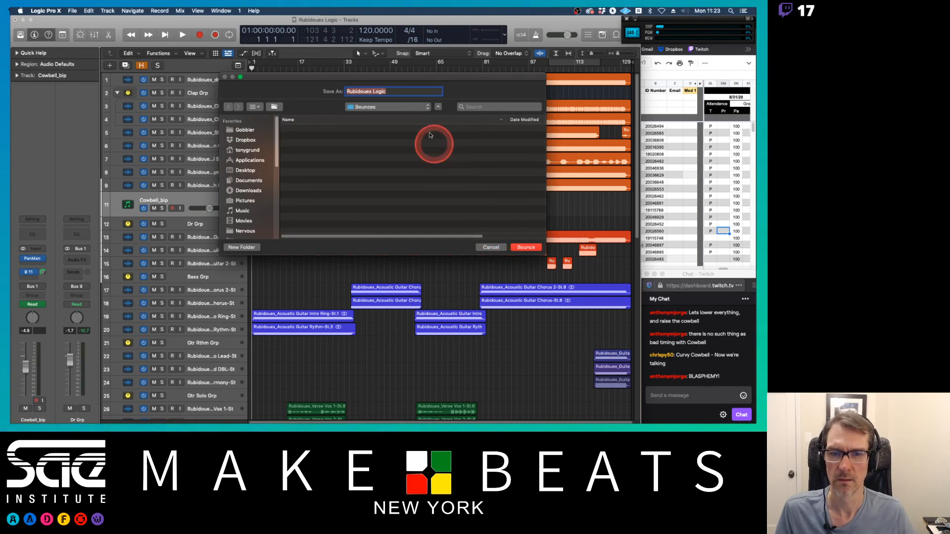
# Step: Name the bounce file Rubidouex Logic Mix 2020-08-31 in the Bounces folder and start the bounce
pyautogui.click(396, 106)
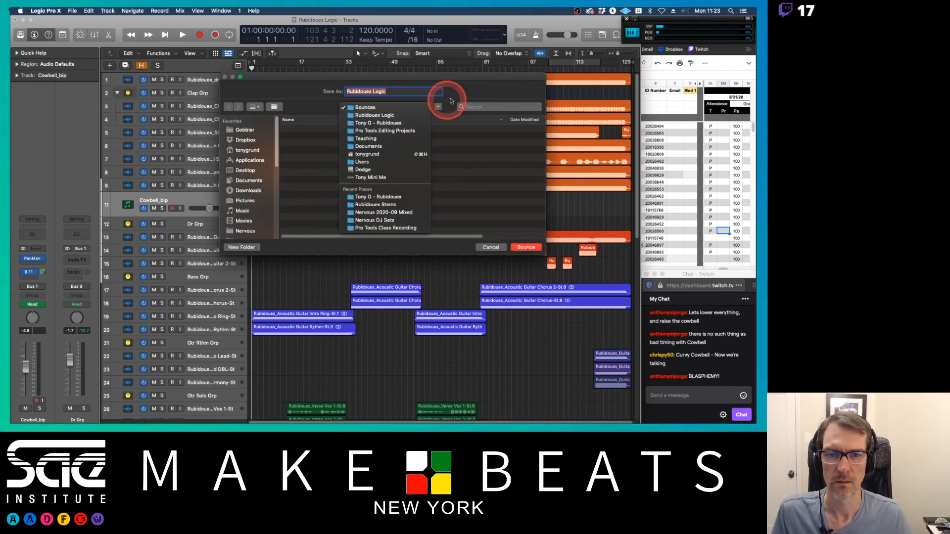
pyautogui.click(446, 98)
pyautogui.click(390, 91)
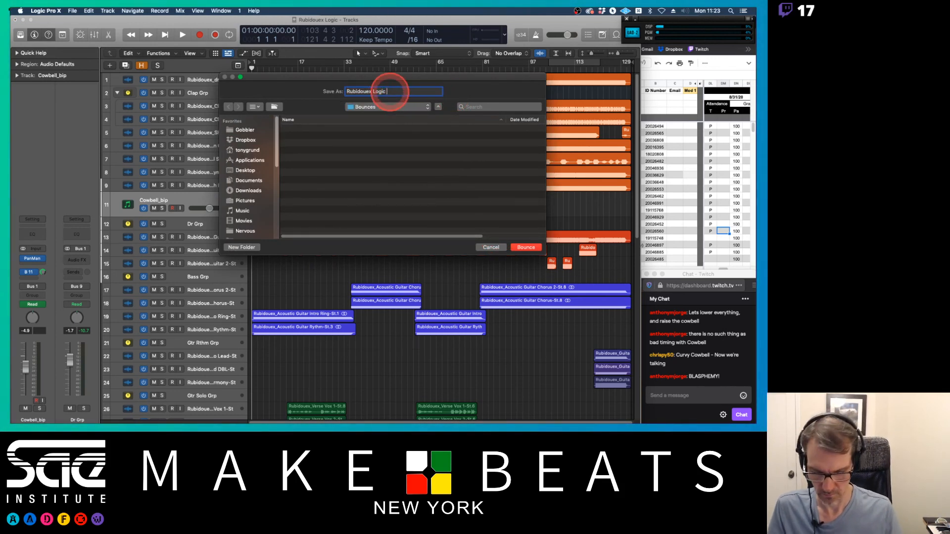
pyautogui.write('Mix')
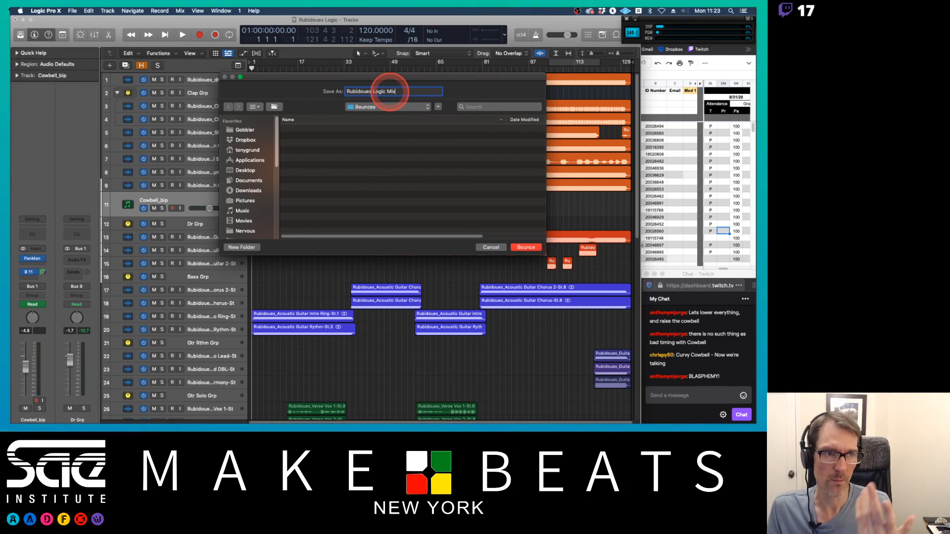
pyautogui.write(' 2020')
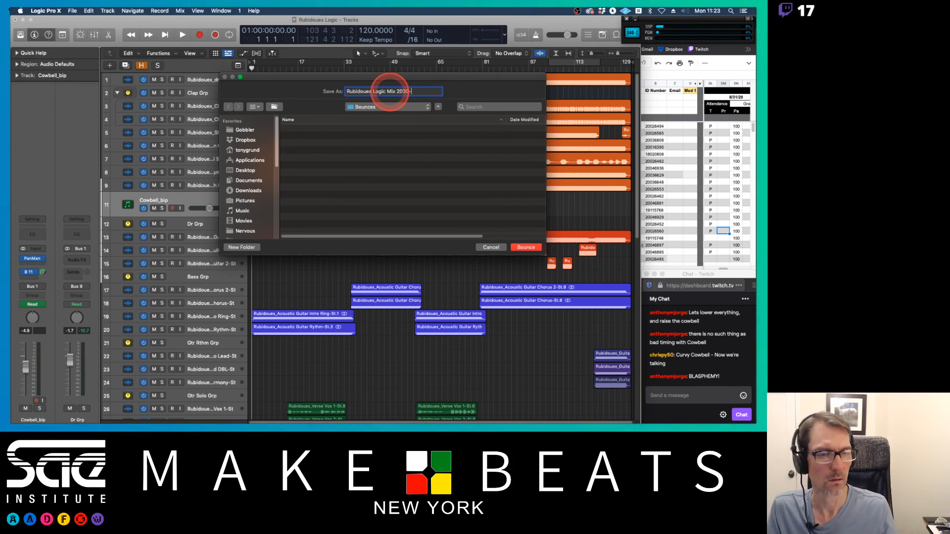
pyautogui.write('-08-32')
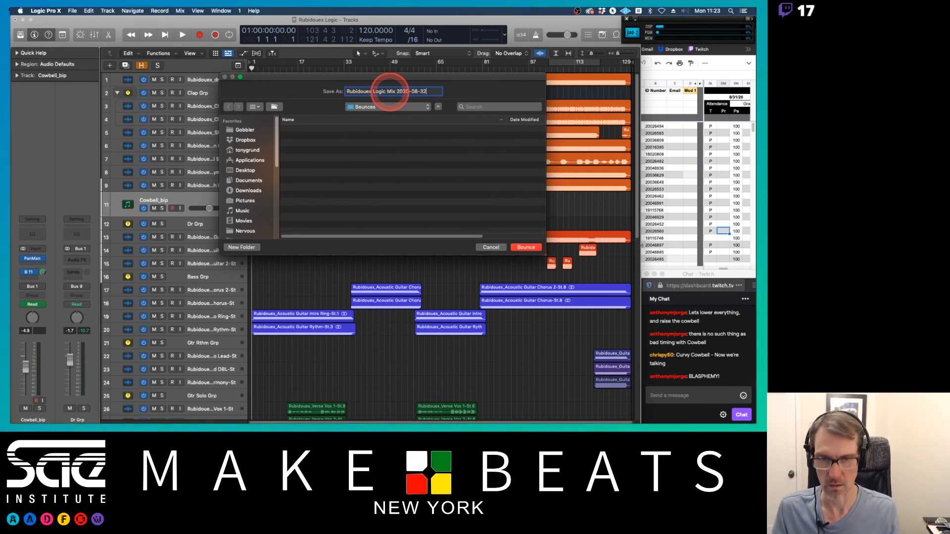
pyautogui.press('BackSpace')
pyautogui.write('1')
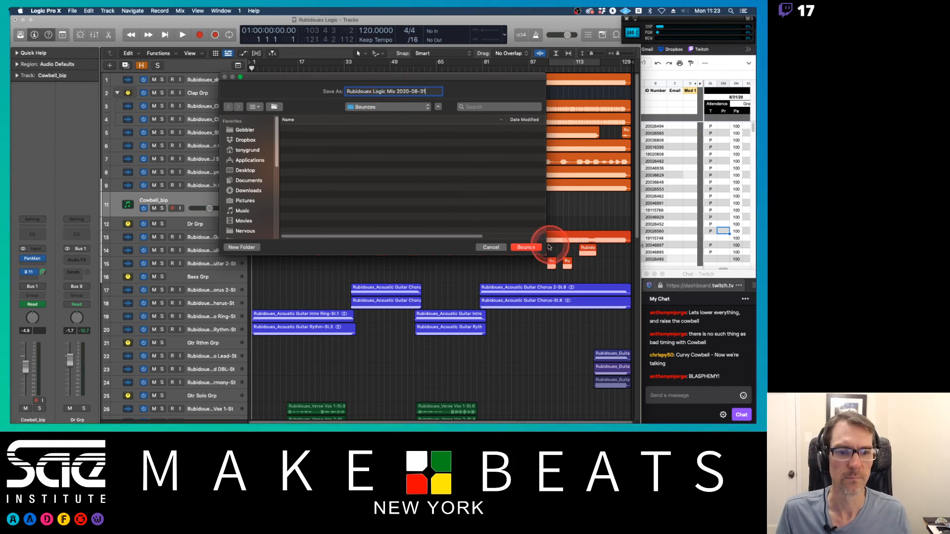
pyautogui.click(529, 249)
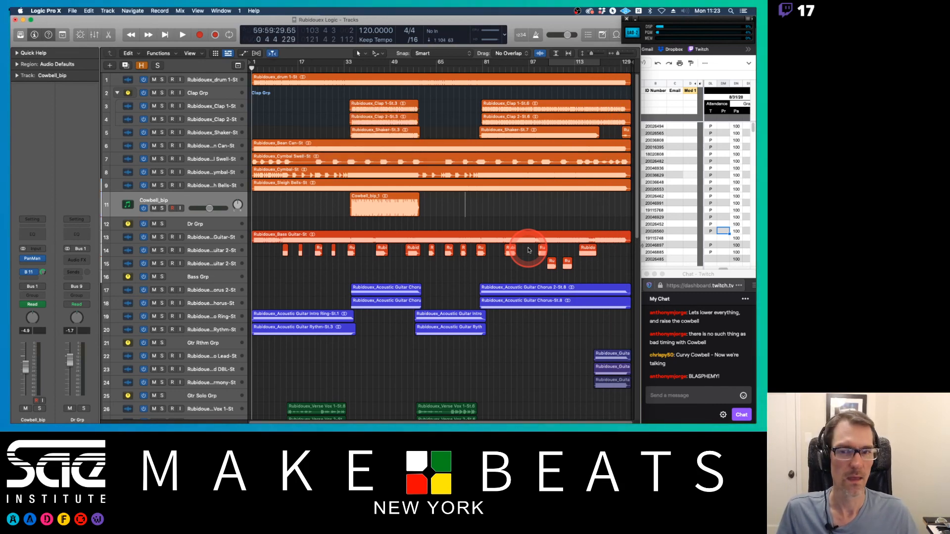
# Step: Switch to Finder and browse to the Bounces folder inside the Rubidouex Logic project folder to find the bounced mix, then return to Logic
pyautogui.press('super+Tab')
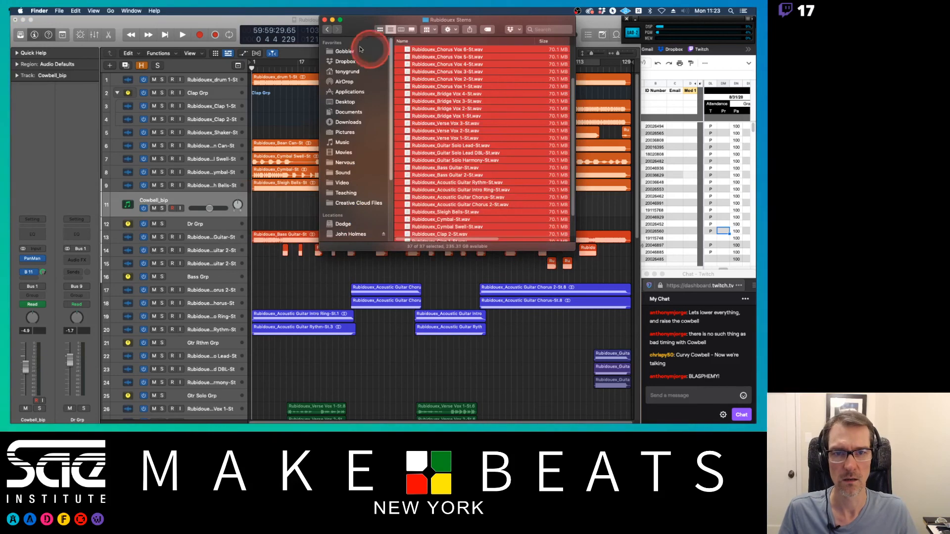
pyautogui.click(327, 30)
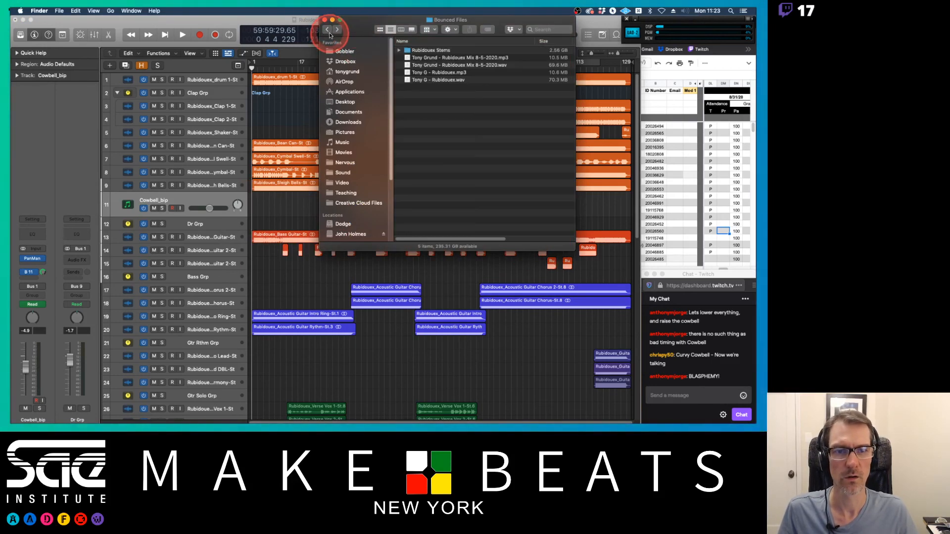
pyautogui.click(327, 30)
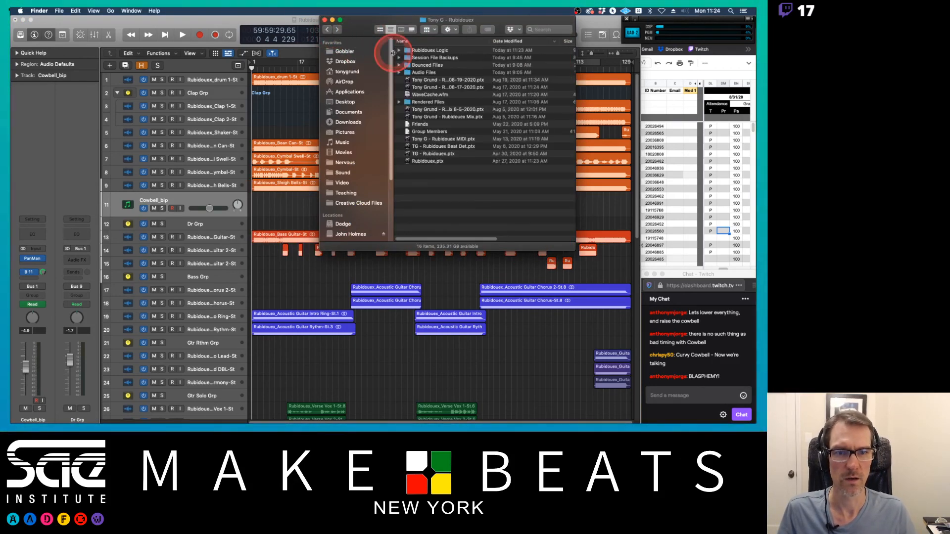
pyautogui.doubleClick(428, 51)
pyautogui.doubleClick(427, 51)
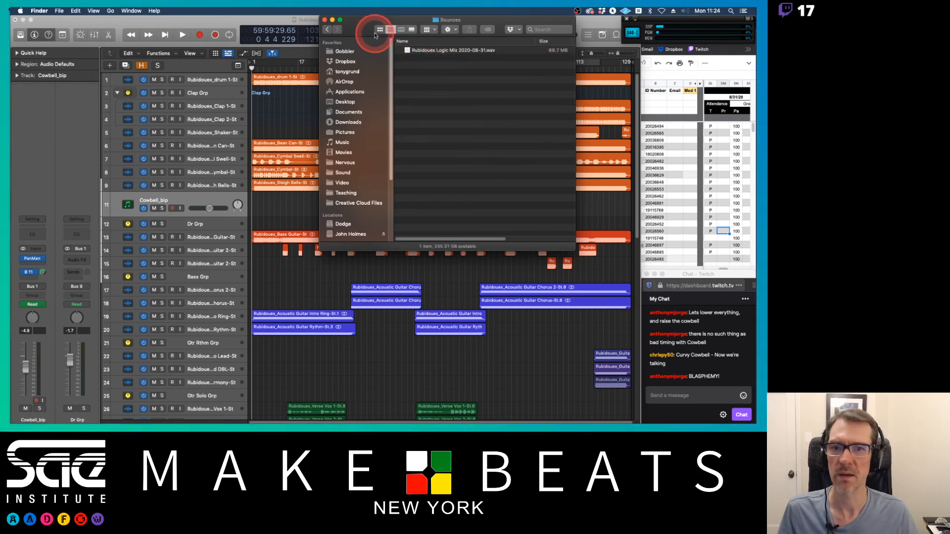
pyautogui.click(327, 30)
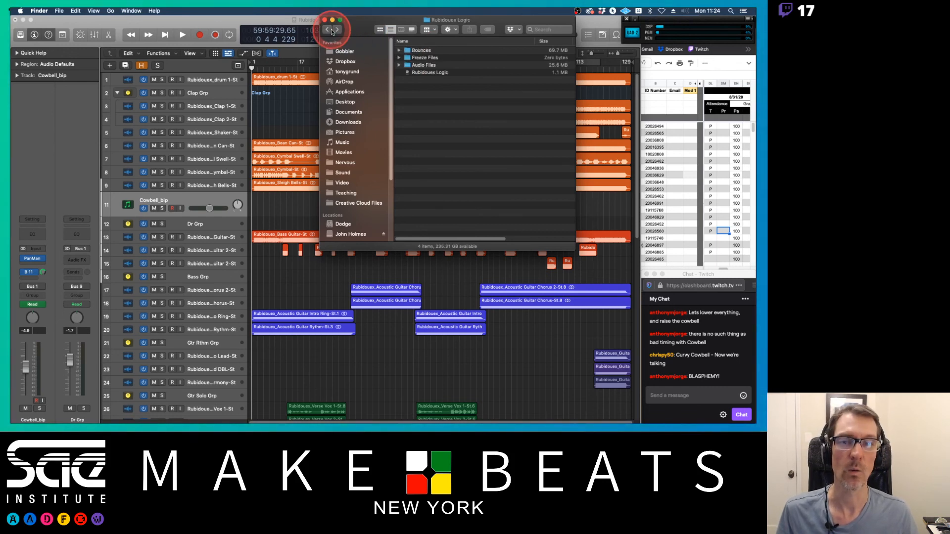
pyautogui.click(280, 20)
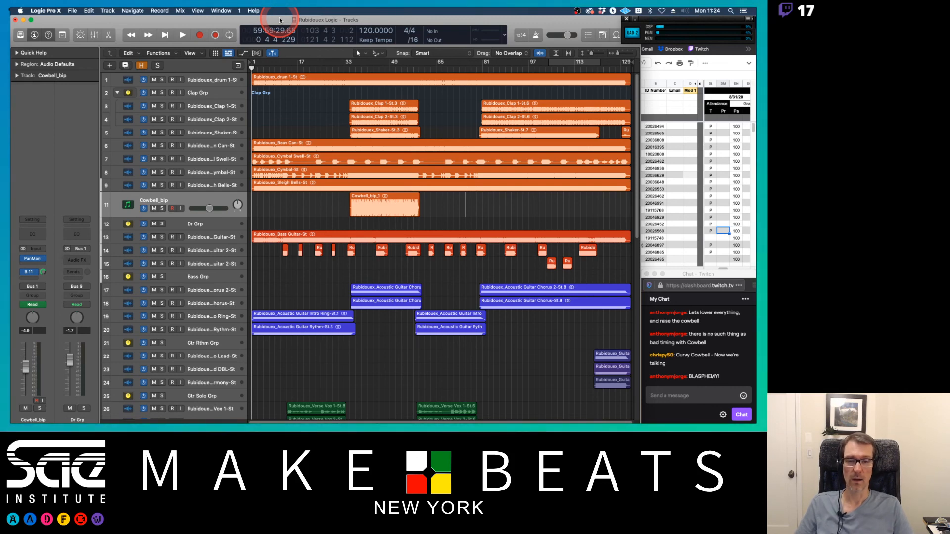
pyautogui.scroll(-10, 406, 157)
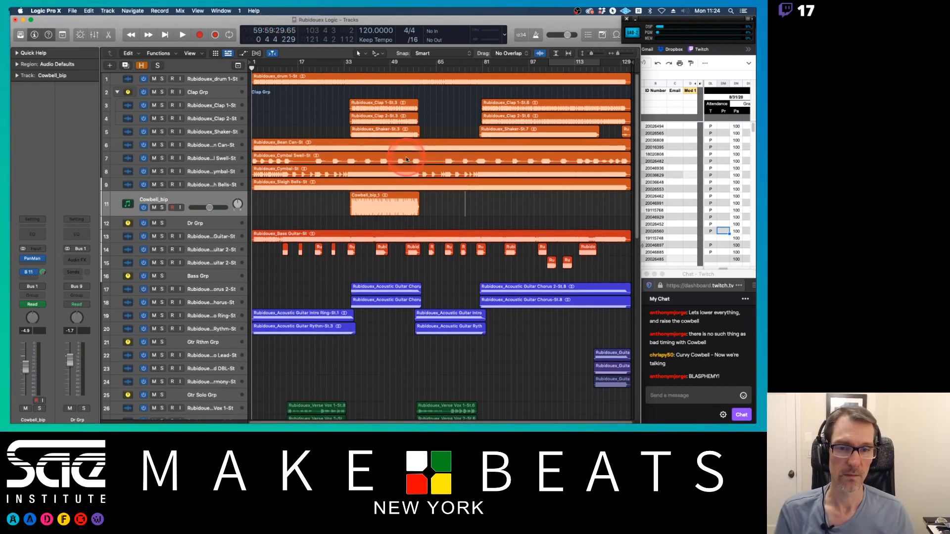
pyautogui.scroll(-3, 406, 159)
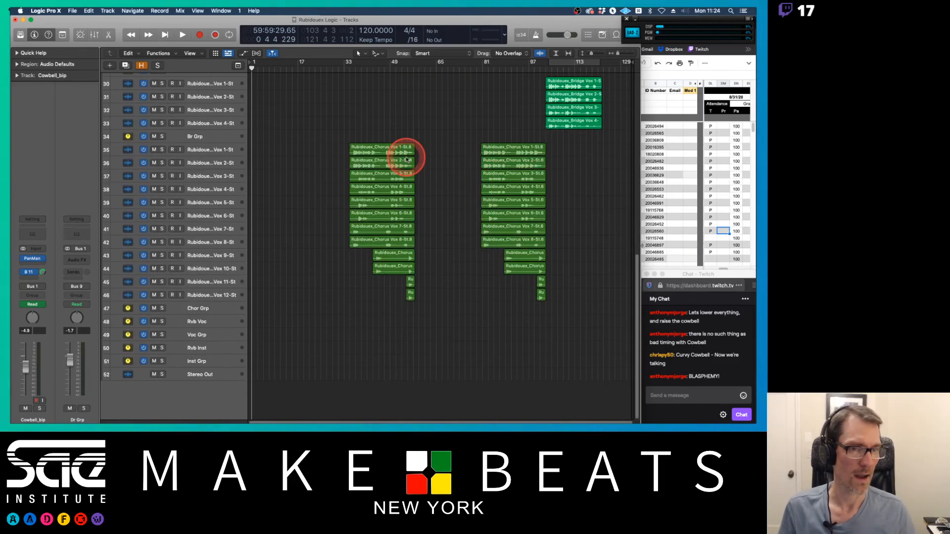
pyautogui.scroll(12, 408, 160)
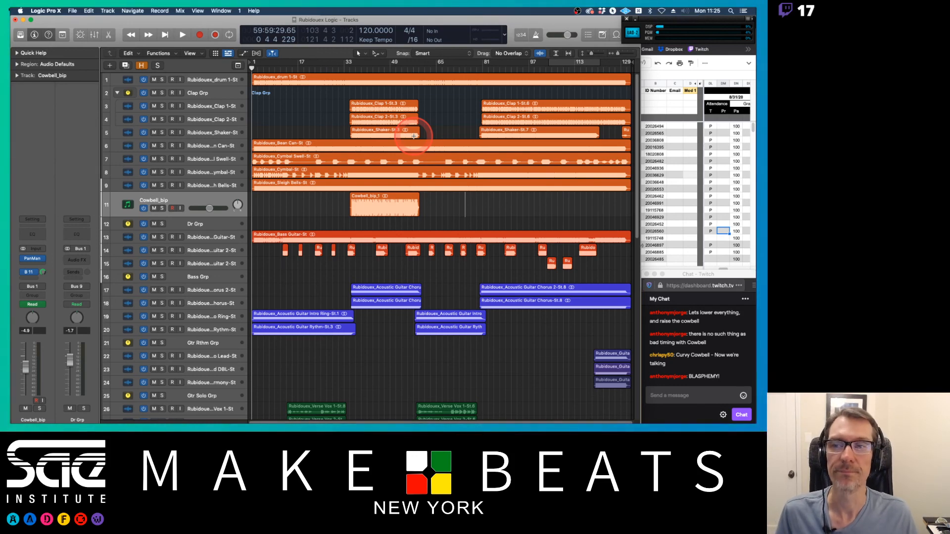
pyautogui.press('super+Tab')
pyautogui.press('super+Tab')
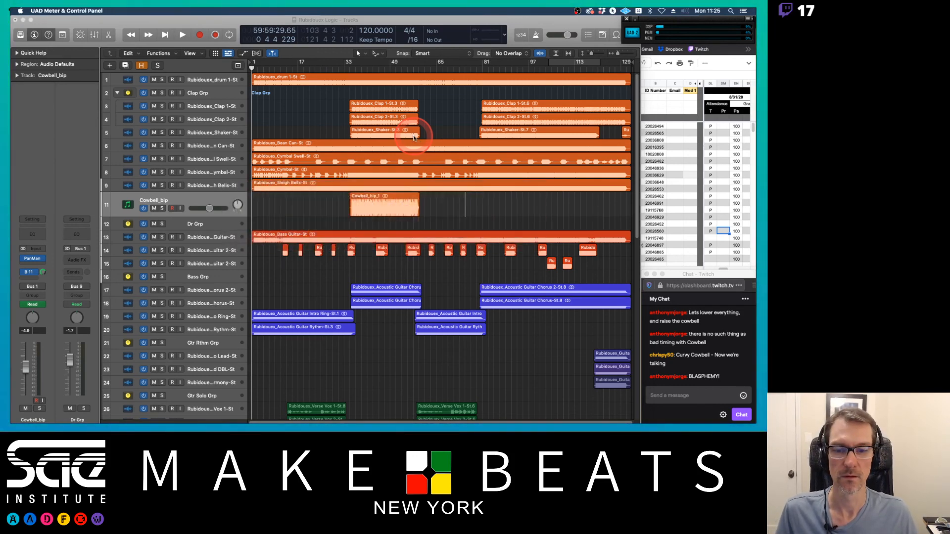
pyautogui.press('super+Tab')
pyautogui.press('super+Tab')
pyautogui.press('super+Tab')
pyautogui.press('super+Tab')
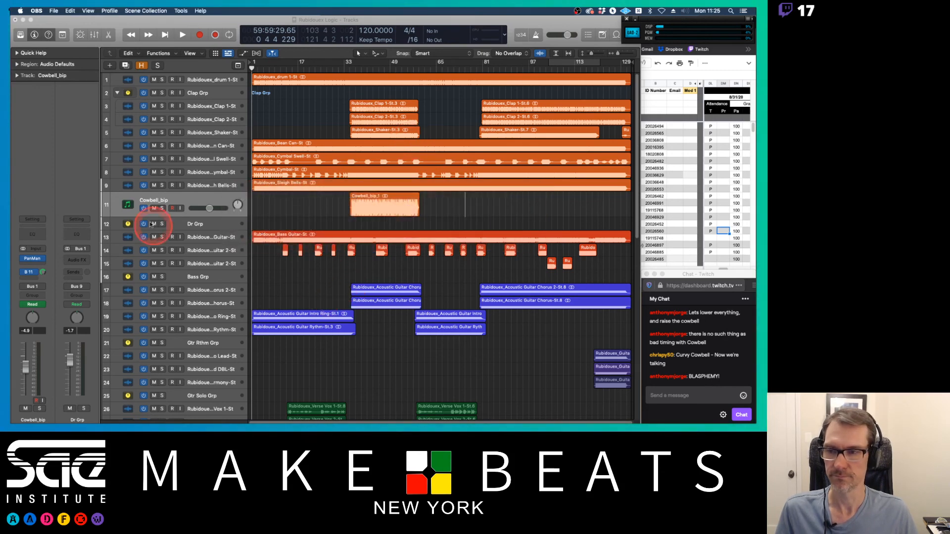